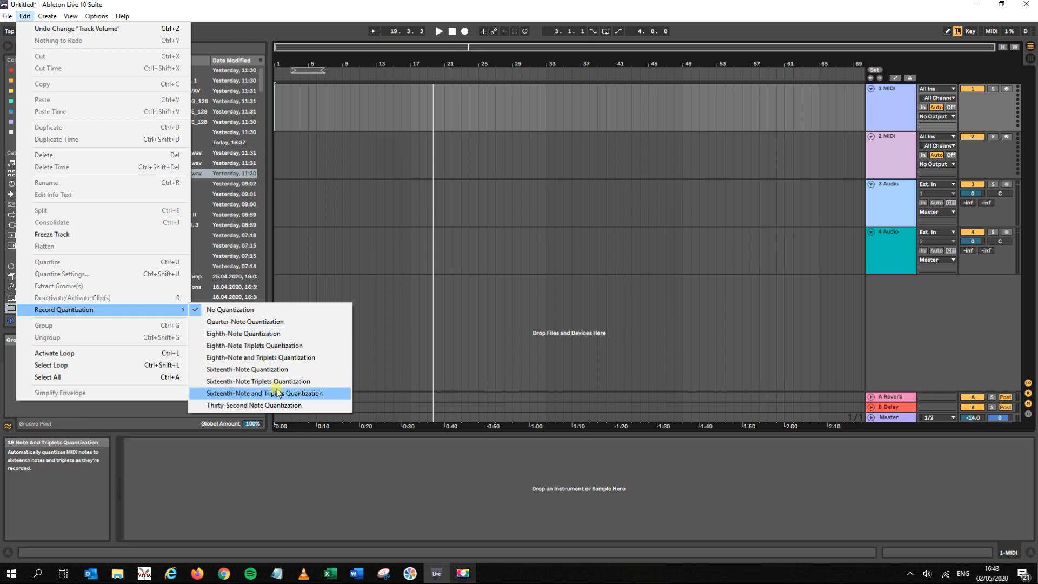
- Set the record quantization to Sixteenth-Note Quantization
{"action": "left_click", "coordinate": [275, 370]}
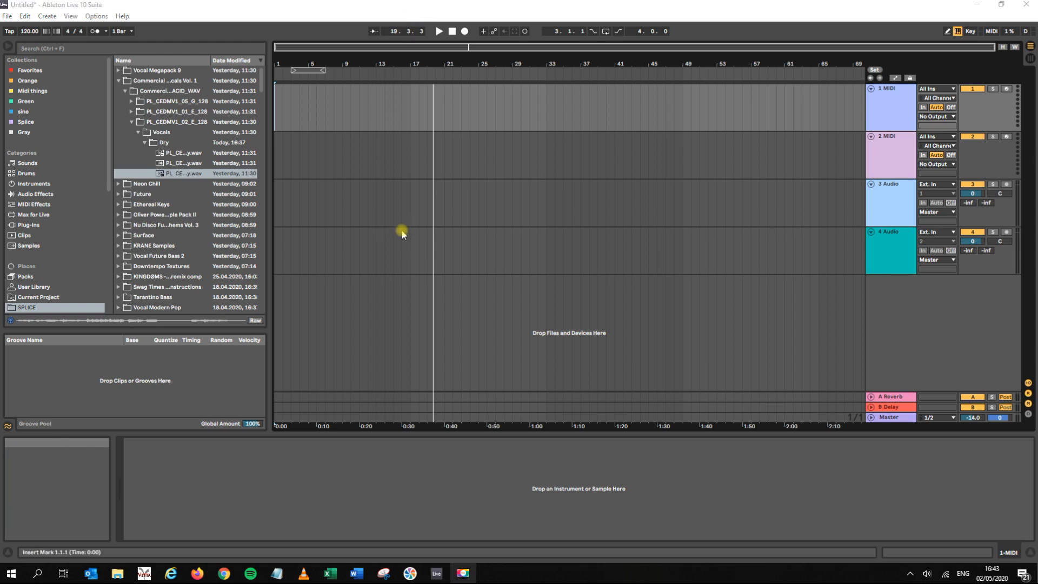
- Preview the second vocal sample in the Dry folder and lower the master volume to -19.0 dB
{"action": "left_click", "coordinate": [169, 162]}
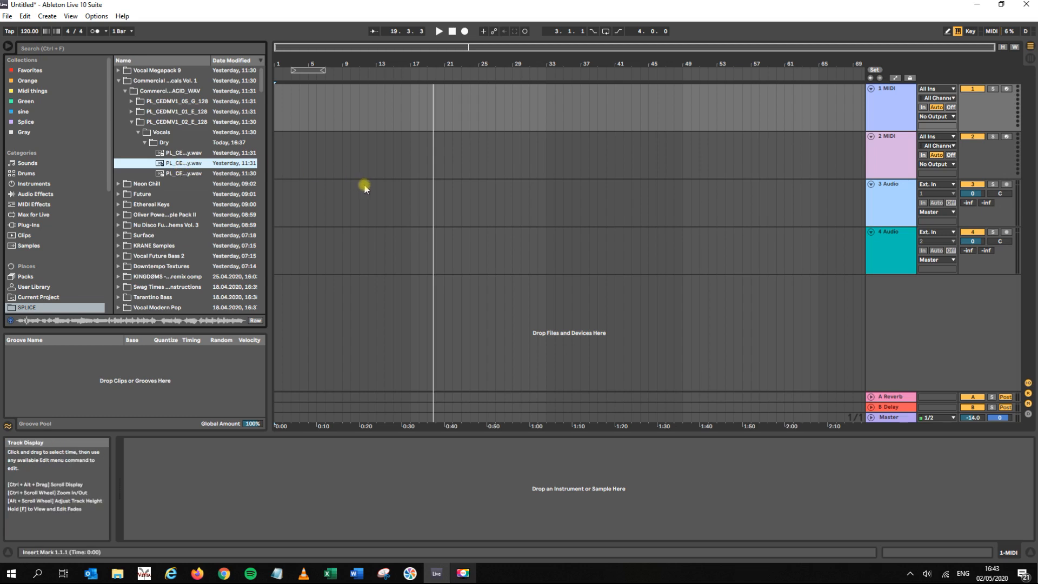
{"action": "key", "text": "space"}
{"action": "left_click", "coordinate": [1030, 59]}
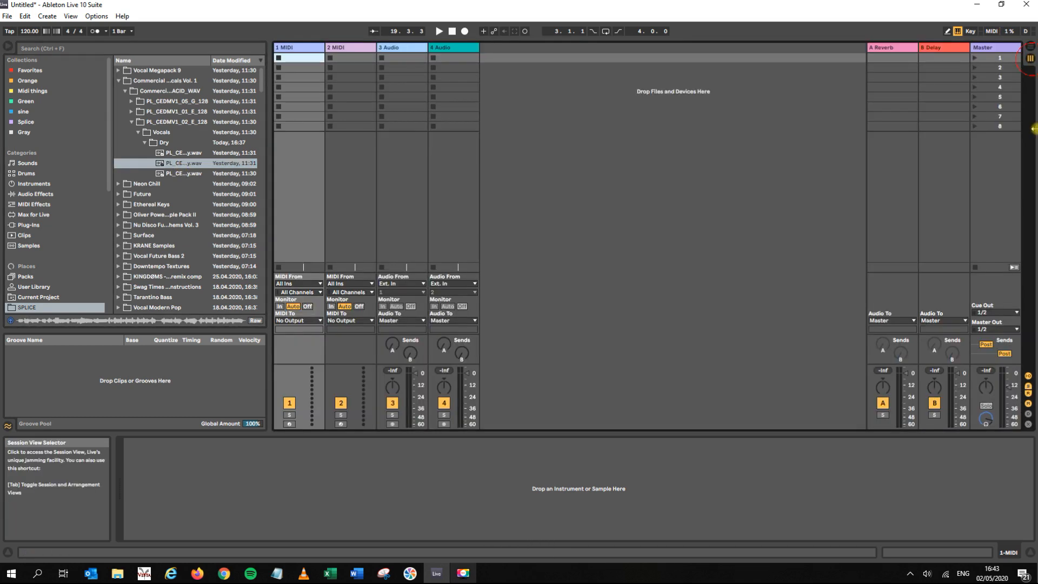
{"action": "left_click", "coordinate": [1015, 376]}
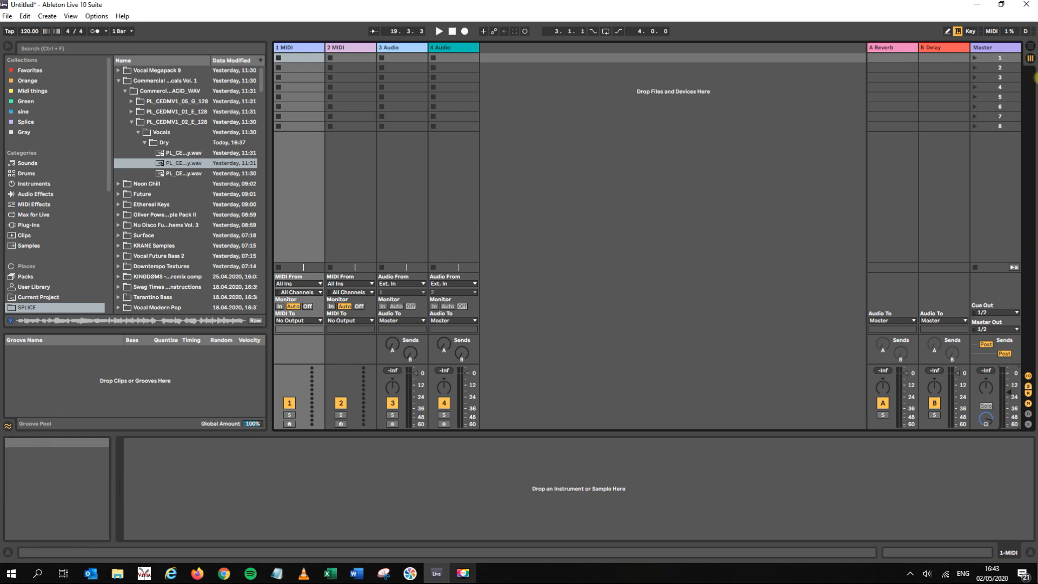
{"action": "left_click", "coordinate": [1030, 47]}
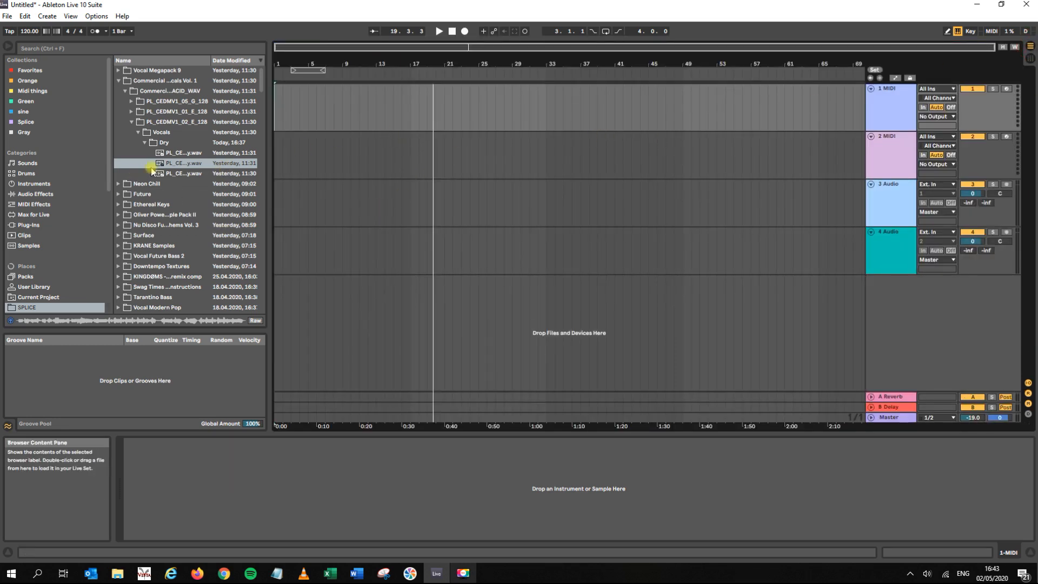
- Place the second vocal sample from the Dry folder on the first track at bar 17 and open its clip properties
{"action": "left_click_drag", "start_coordinate": [169, 164], "coordinate": [414, 115]}
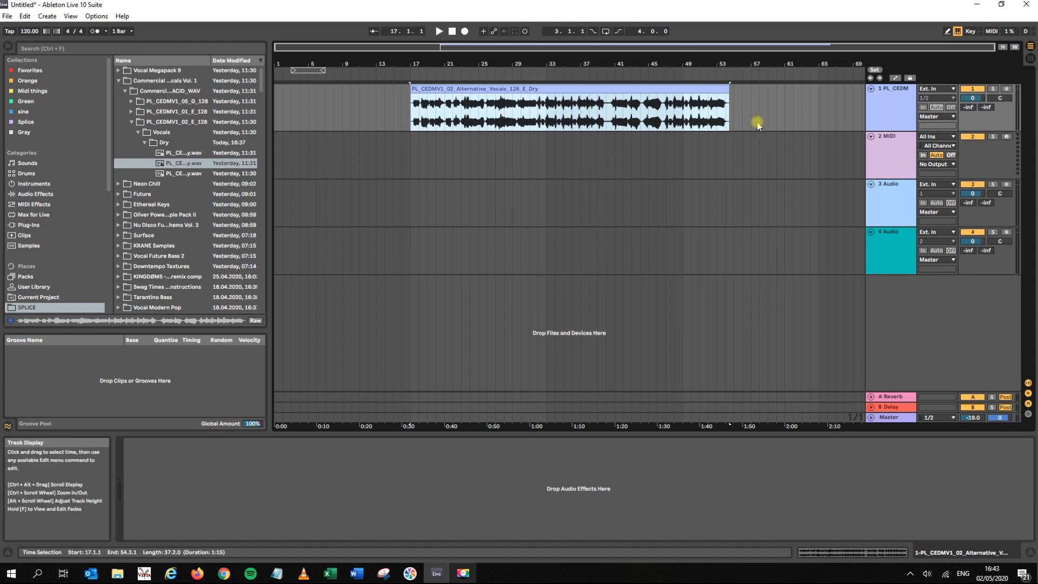
{"action": "left_click_drag", "start_coordinate": [421, 61], "coordinate": [444, 62]}
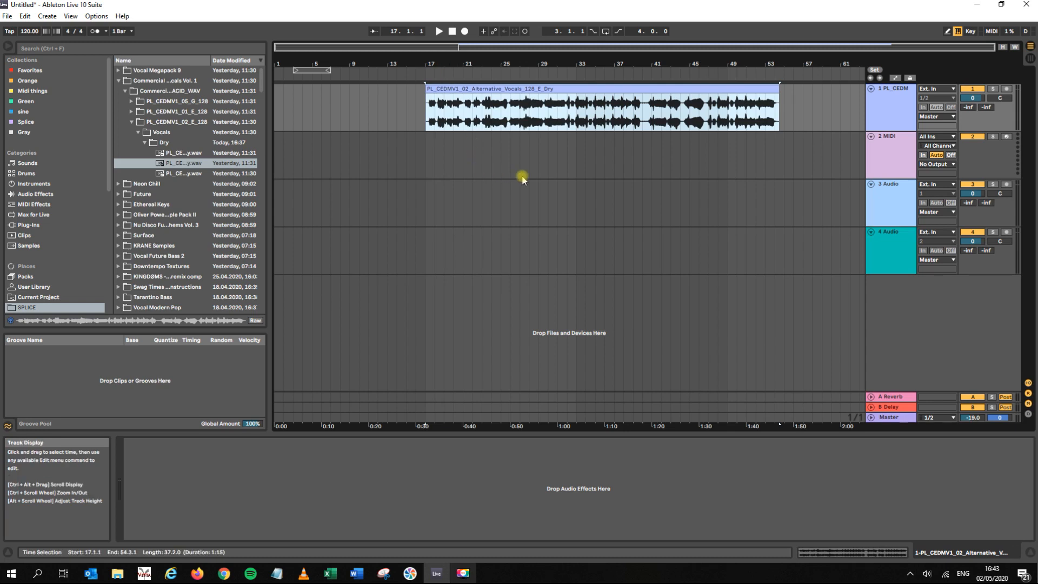
{"action": "double_click", "coordinate": [465, 88]}
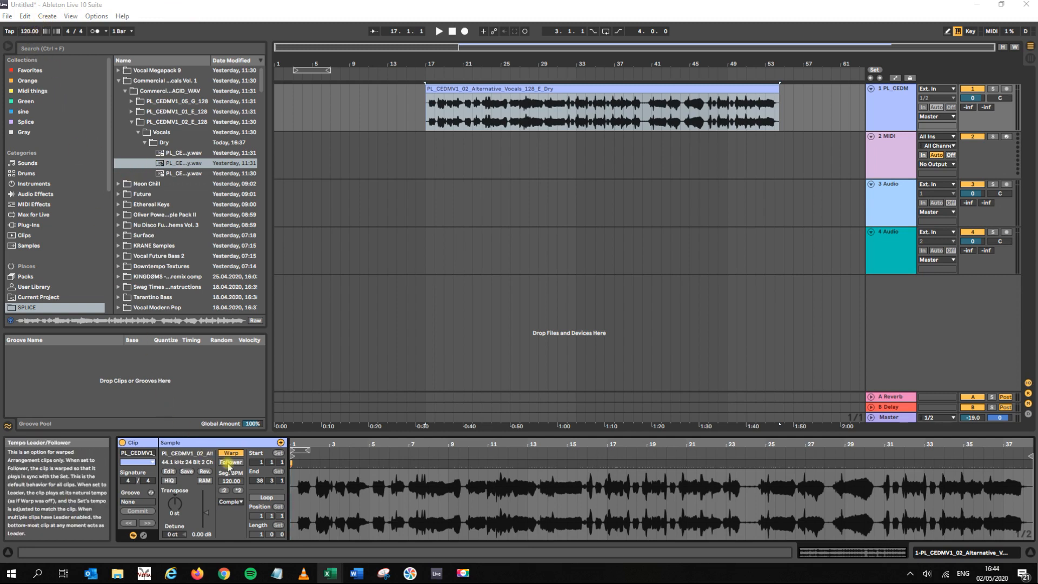
- Set the warped vocal clip's segment tempo to 128 BPM and look through its available warp modes
{"action": "left_click", "coordinate": [228, 483]}
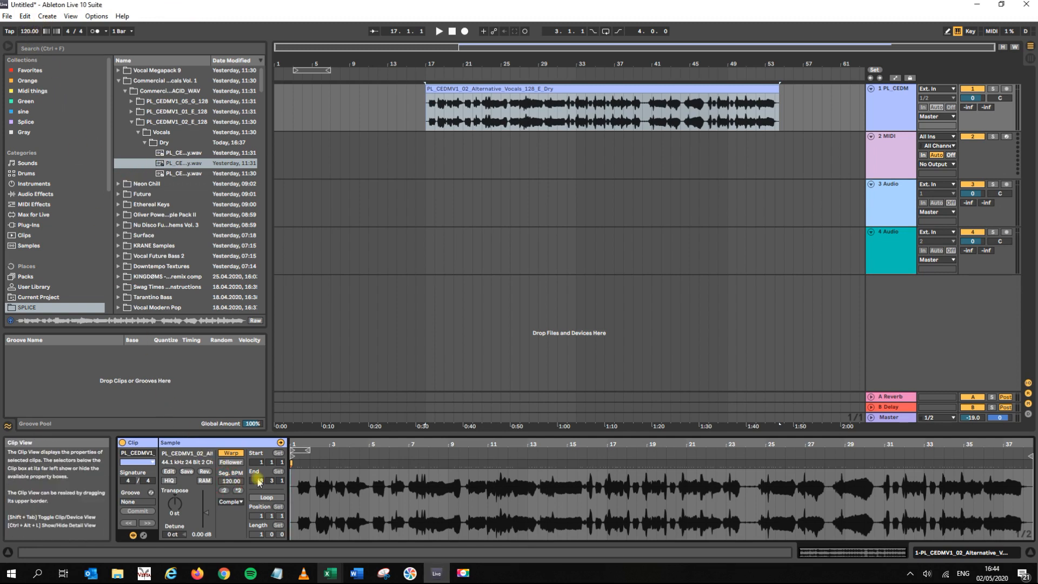
{"action": "left_click", "coordinate": [232, 454]}
{"action": "left_click", "coordinate": [232, 454]}
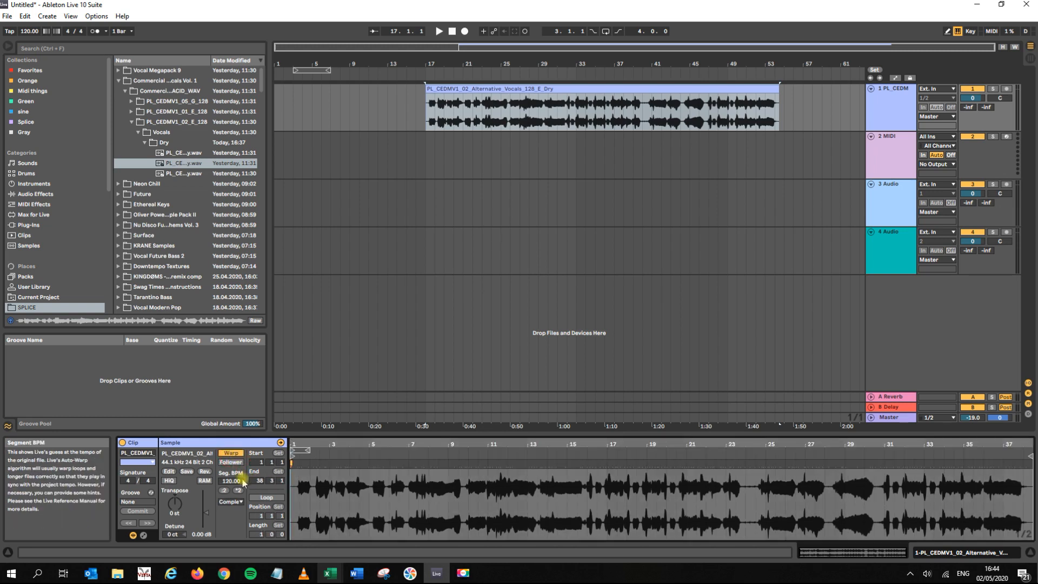
{"action": "left_click", "coordinate": [235, 484]}
{"action": "type", "text": "128"}
{"action": "key", "text": "Return"}
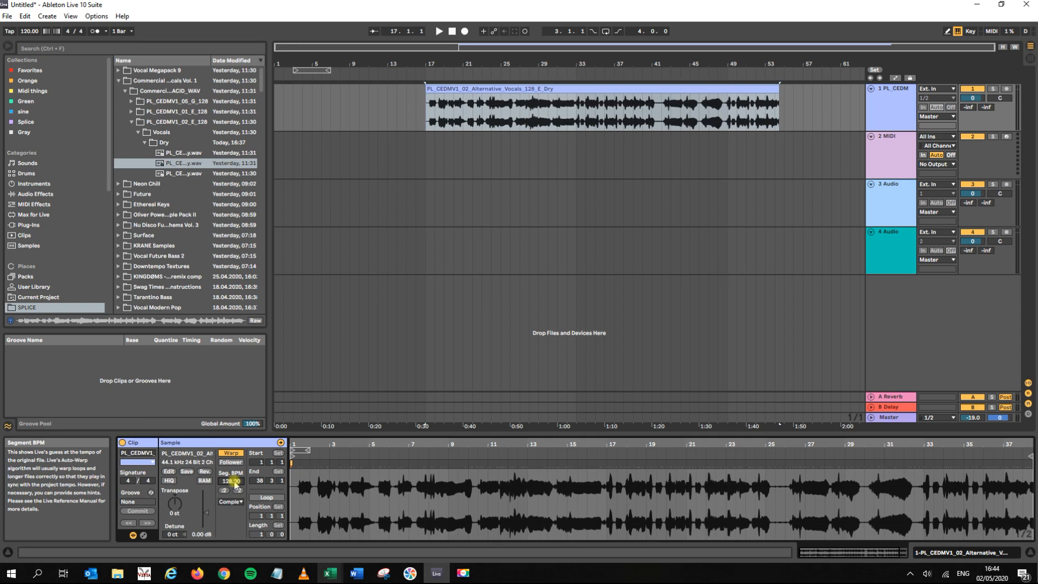
{"action": "left_click", "coordinate": [237, 502]}
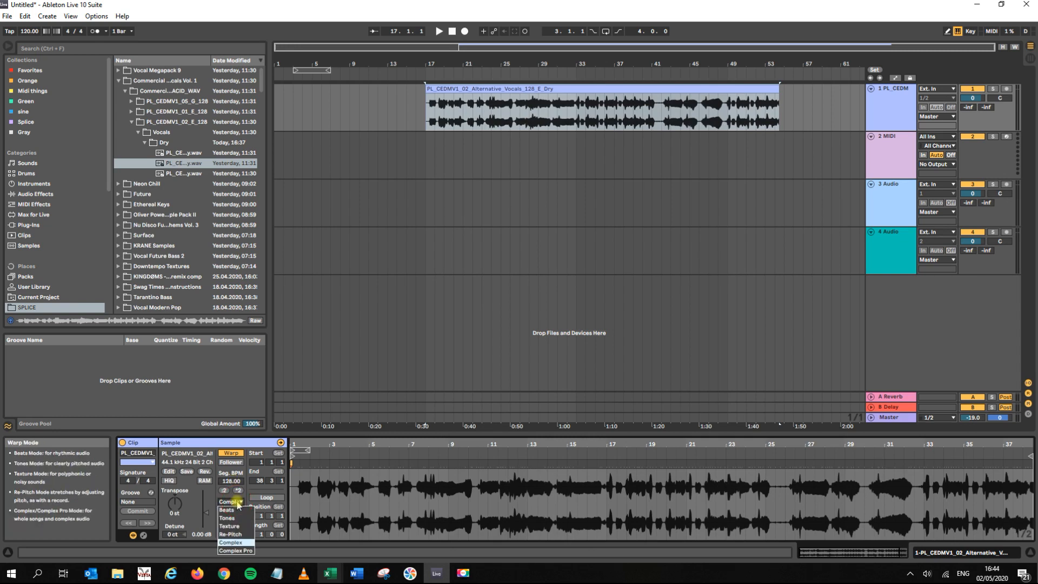
{"action": "left_click", "coordinate": [237, 504]}
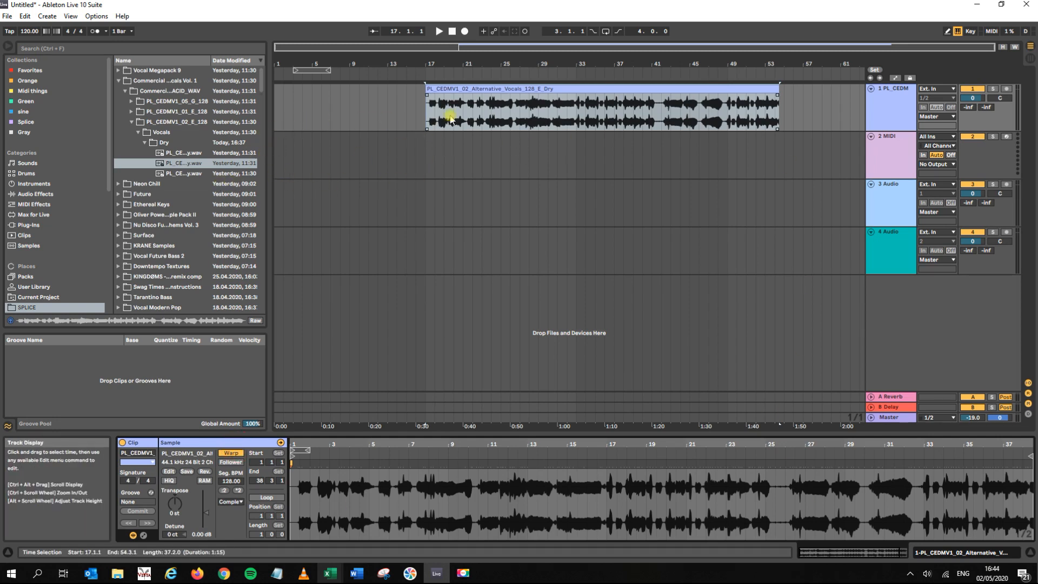
- Set the arrangement's adaptive grid to Medium
{"action": "left_click", "coordinate": [463, 88]}
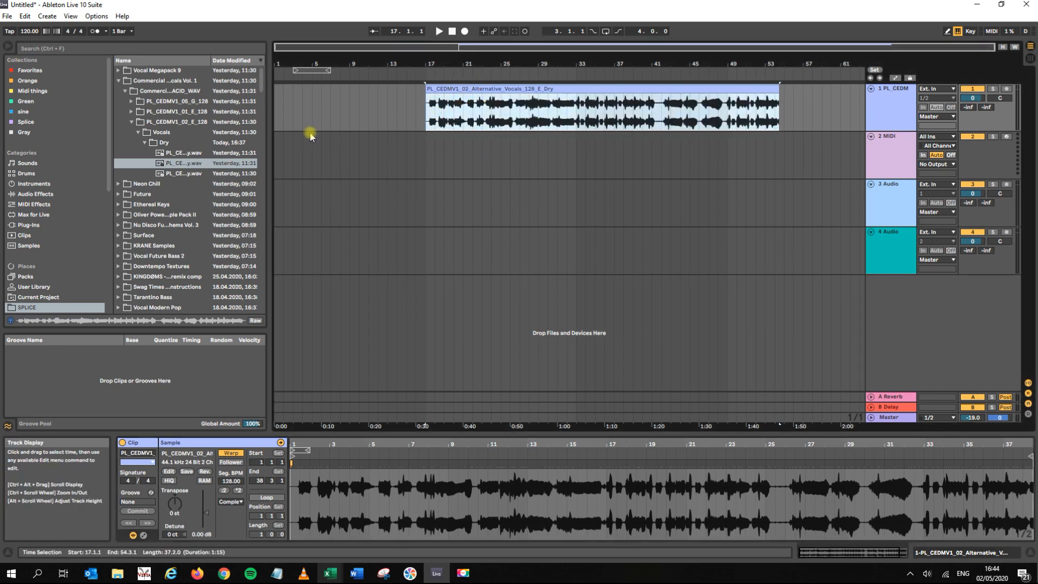
{"action": "right_click", "coordinate": [454, 204]}
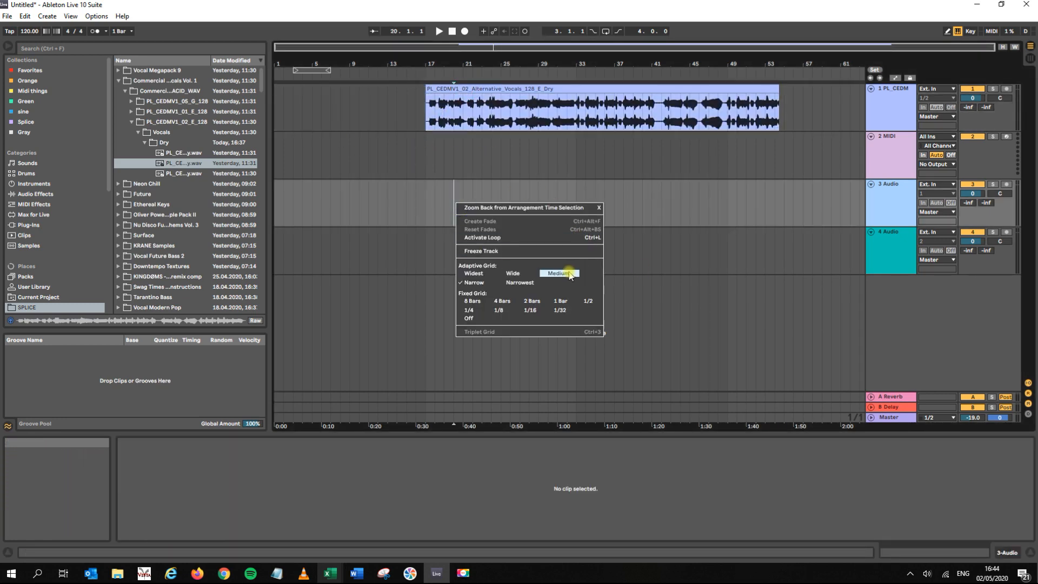
{"action": "left_click", "coordinate": [569, 273]}
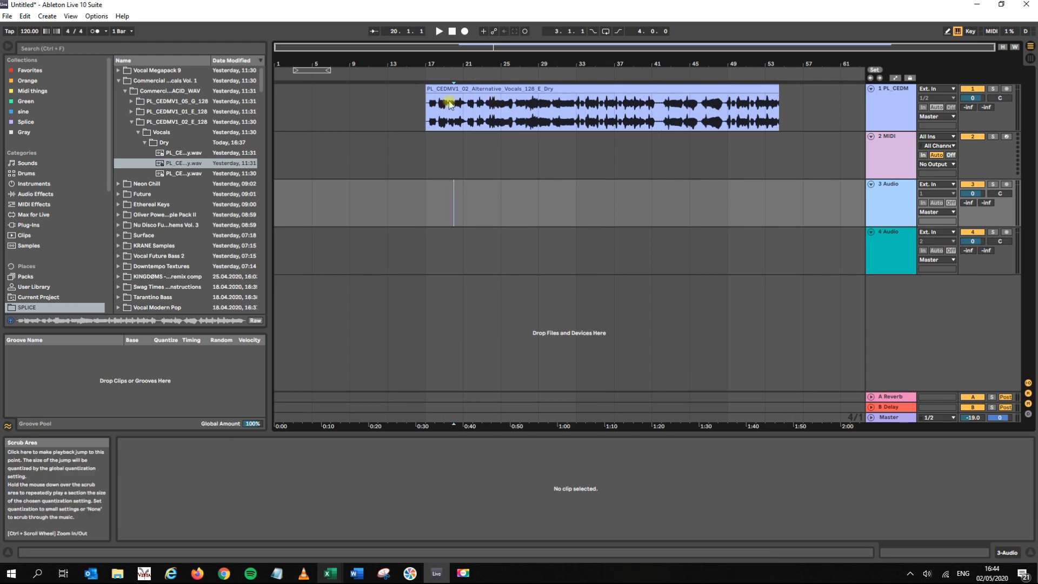
- Turn on the metronome and play the vocal clip from its start
{"action": "left_click_drag", "start_coordinate": [463, 63], "coordinate": [378, 81]}
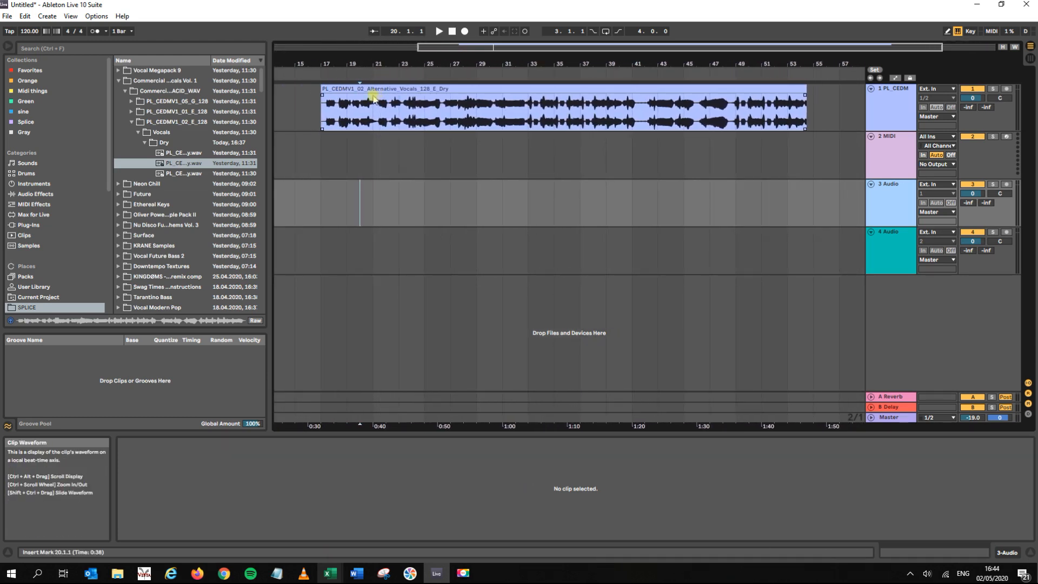
{"action": "left_click", "coordinate": [378, 88]}
{"action": "left_click", "coordinate": [95, 34]}
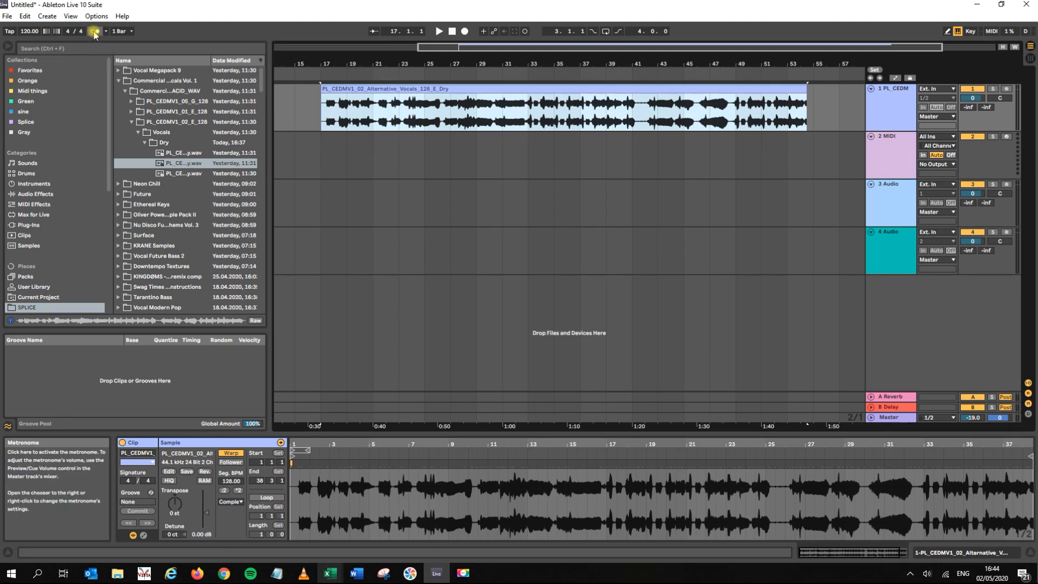
{"action": "key", "text": "space"}
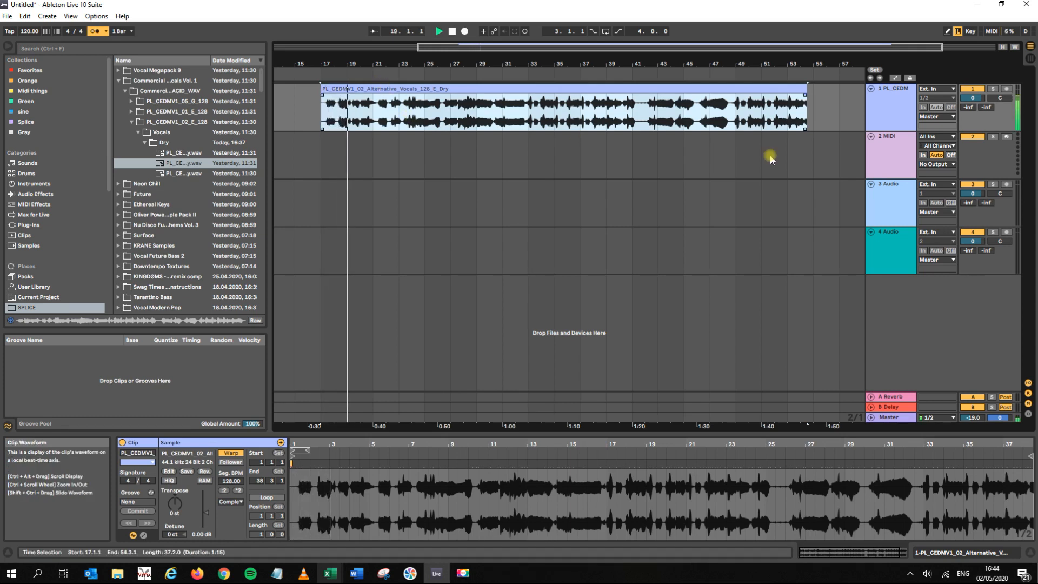
- Extend the end of the vocal clip to bar 57 and stop playback
{"action": "left_click_drag", "start_coordinate": [806, 89], "coordinate": [869, 91]}
{"action": "left_click_drag", "start_coordinate": [445, 74], "coordinate": [415, 80]}
{"action": "key", "text": "space"}
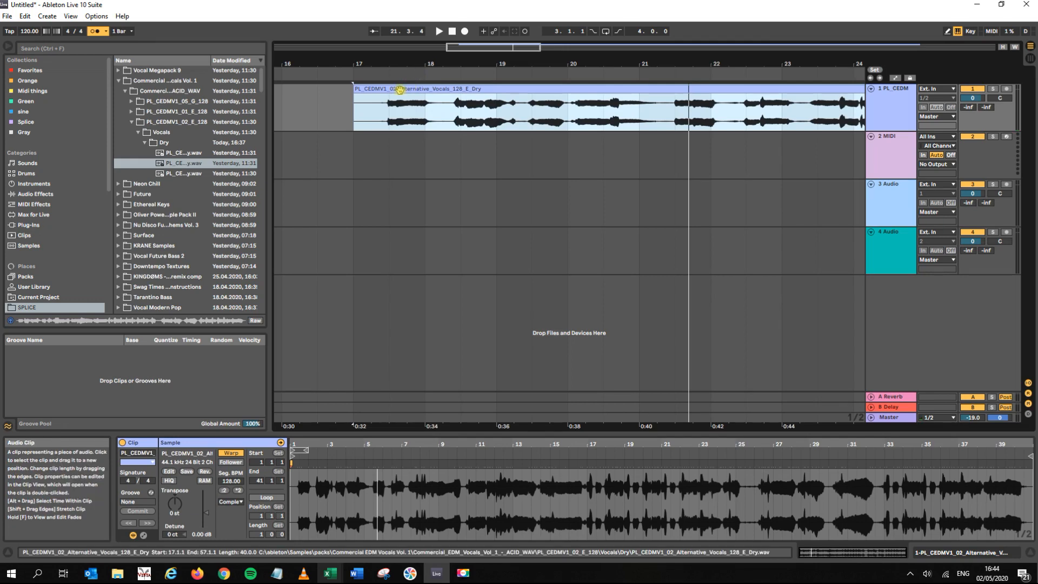
- Move the vocal clip earlier to start at 16.3.1 and play it against the metronome to check its timing
{"action": "left_click_drag", "start_coordinate": [399, 89], "coordinate": [351, 89]}
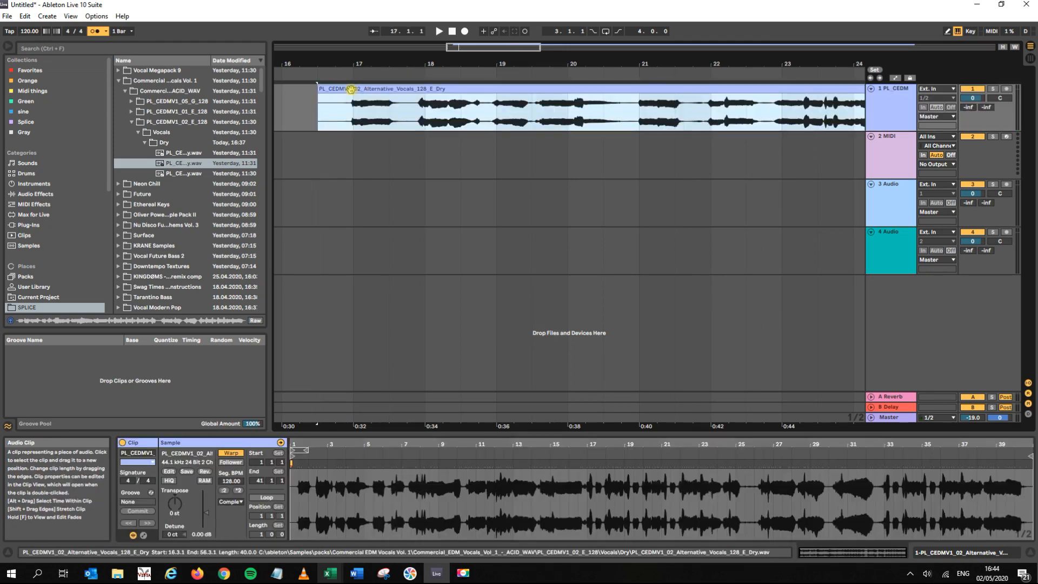
{"action": "key", "text": "space"}
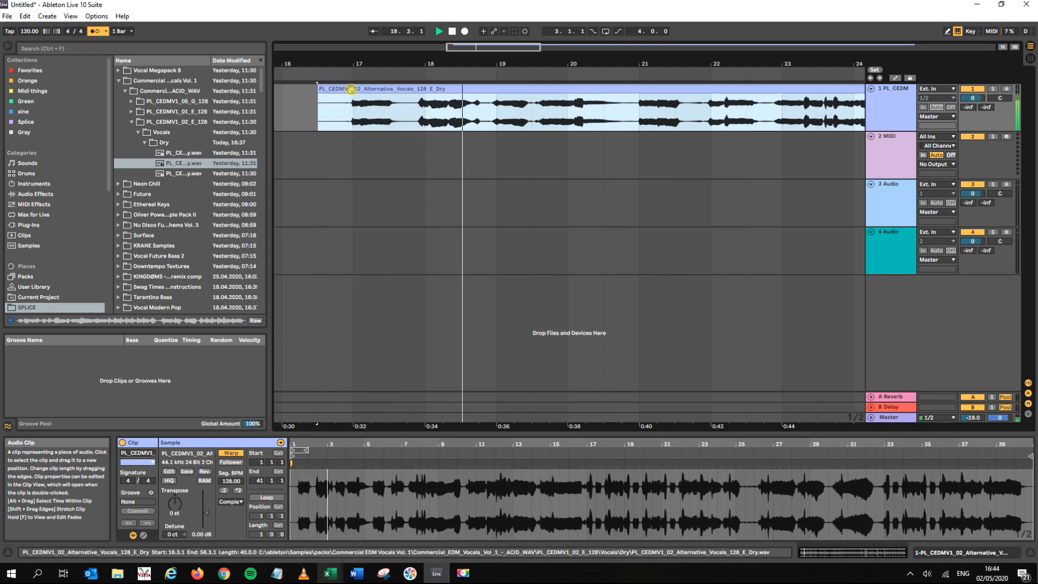
{"action": "key", "text": "space"}
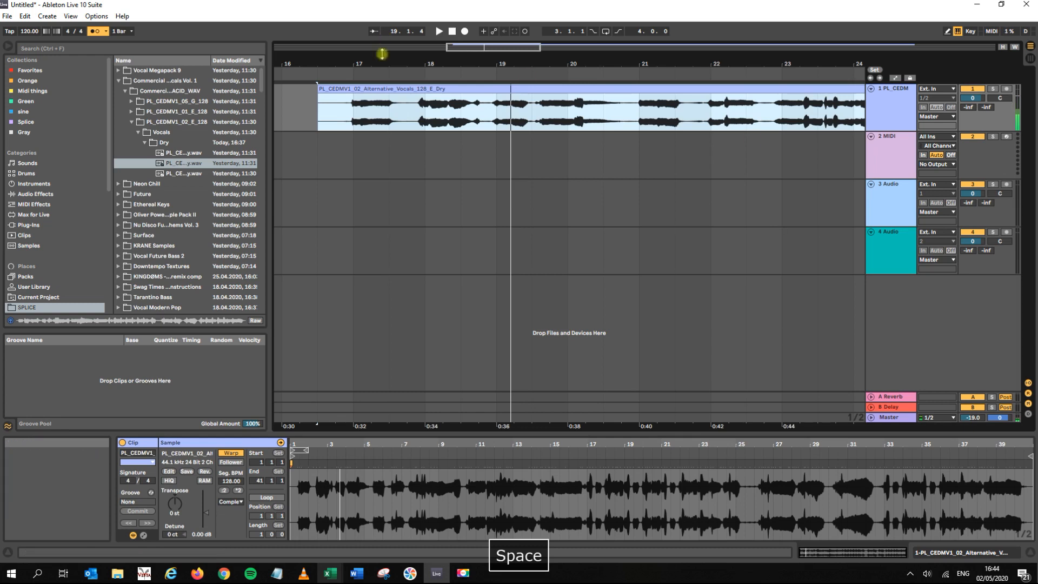
{"action": "left_click_drag", "start_coordinate": [370, 64], "coordinate": [370, 44]}
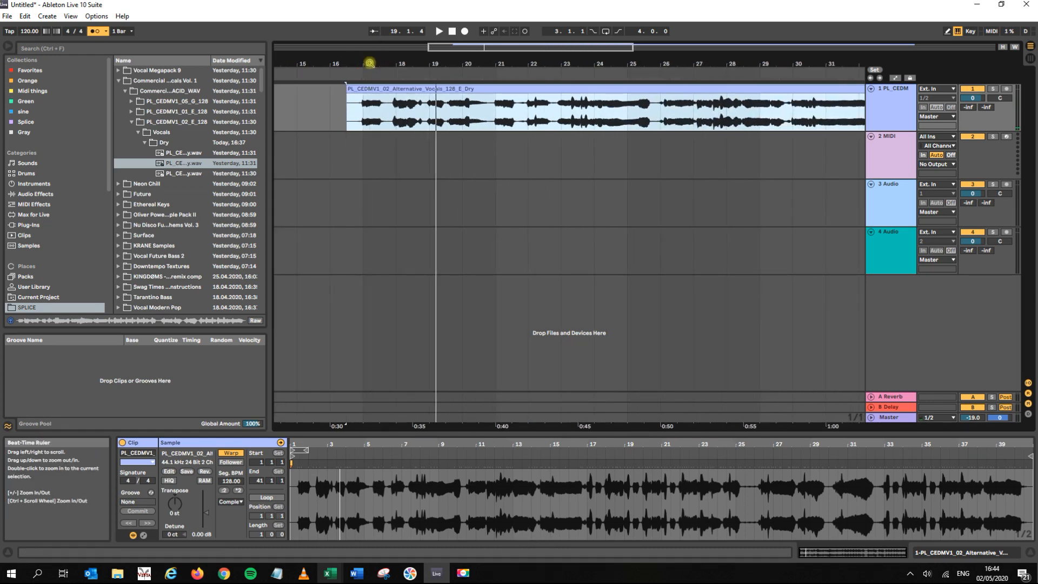
{"action": "left_click", "coordinate": [349, 88]}
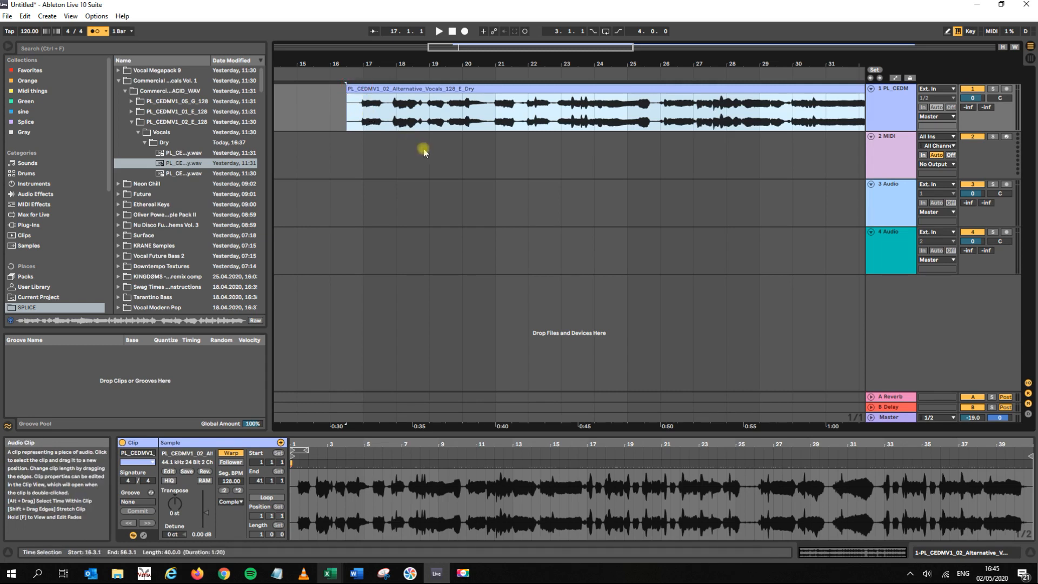
- Collapse the Commercial vocals pack and expand the Neon Chill pack down to its beat_loops folder
{"action": "left_click_drag", "start_coordinate": [387, 67], "coordinate": [442, 46]}
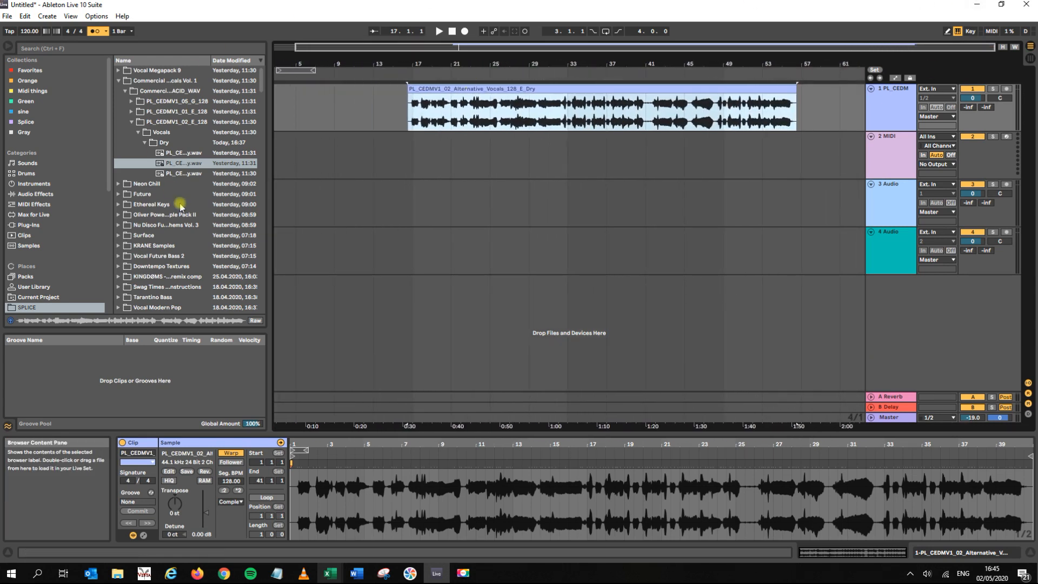
{"action": "left_click", "coordinate": [118, 80]}
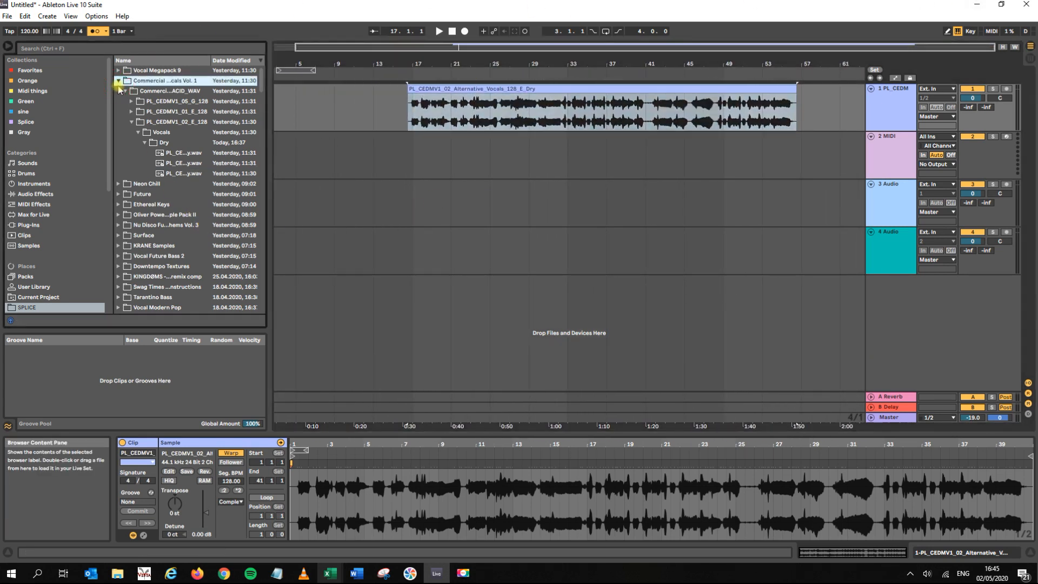
{"action": "left_click", "coordinate": [118, 90]}
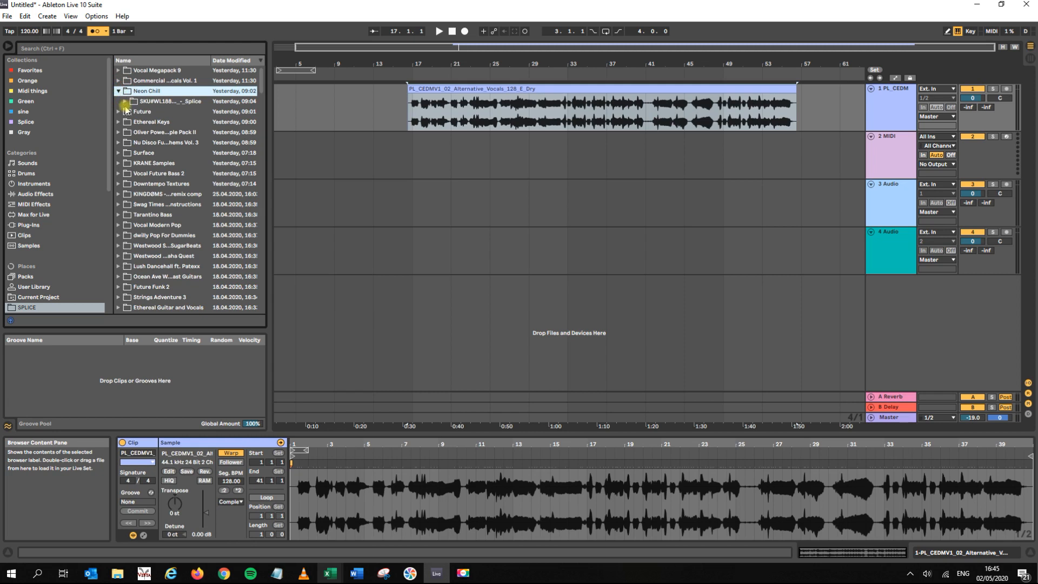
{"action": "left_click", "coordinate": [125, 102]}
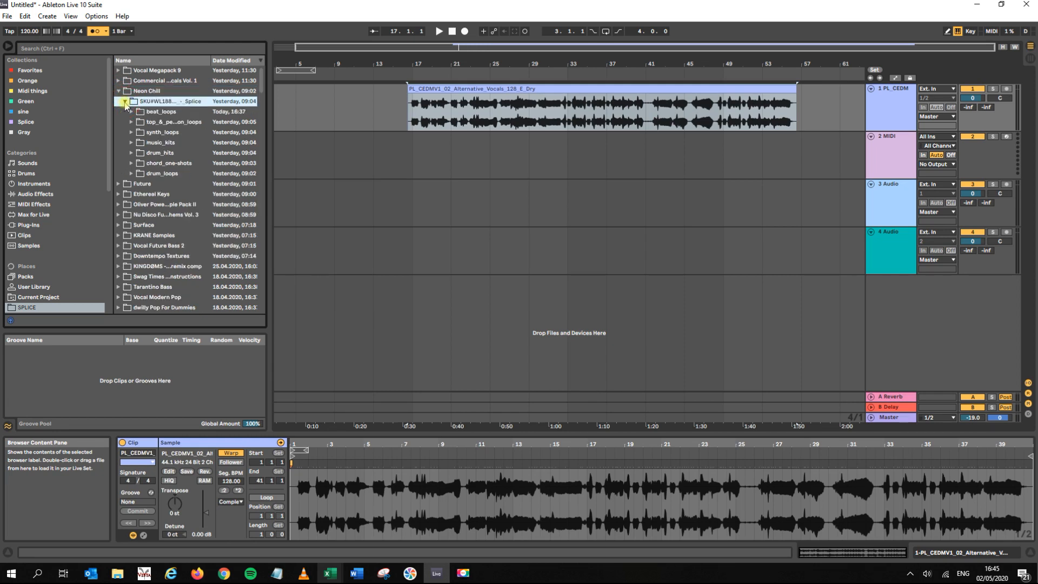
{"action": "left_click", "coordinate": [131, 111]}
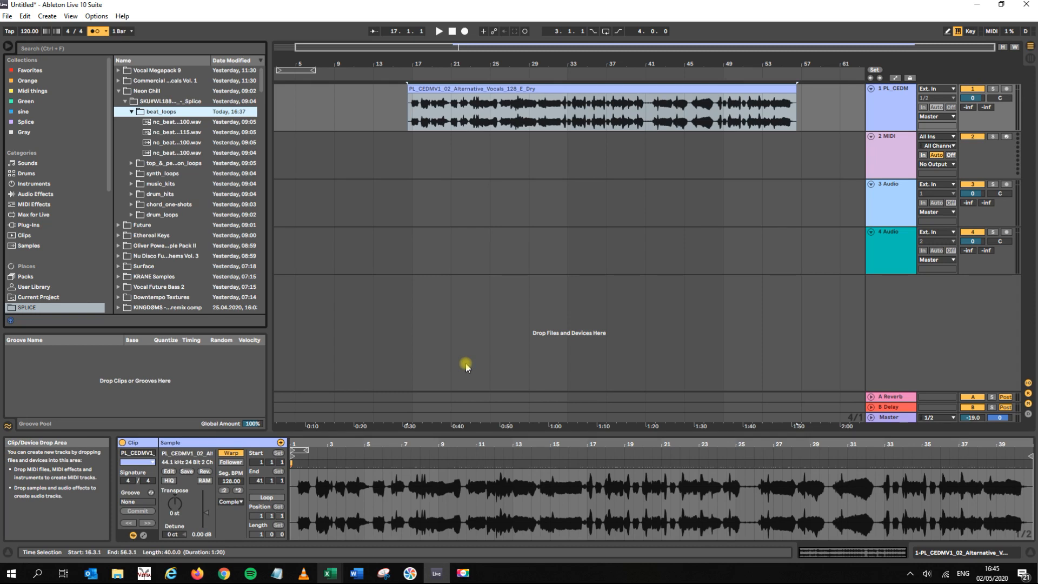
- Audition the beat loops in the Neon Chill beat_loops folder one after another
{"action": "key", "text": "Down"}
{"action": "key", "text": "Down"}
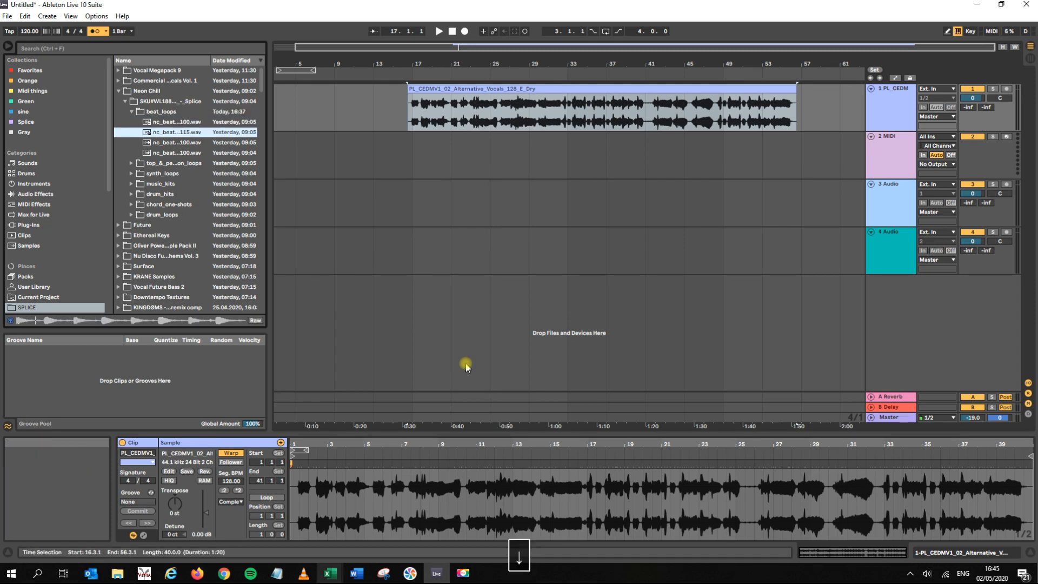
{"action": "key", "text": "Down"}
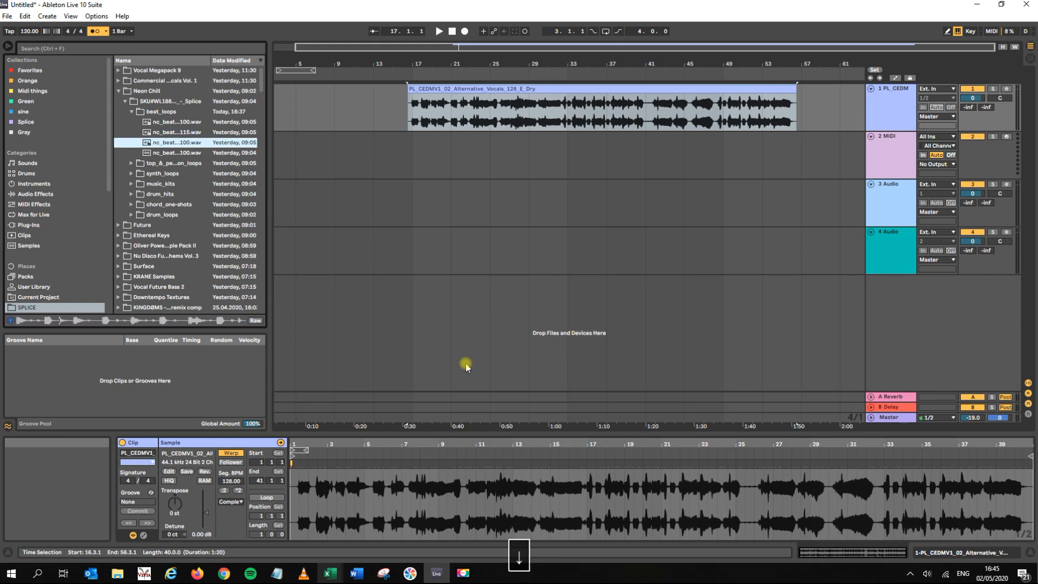
{"action": "key", "text": "space"}
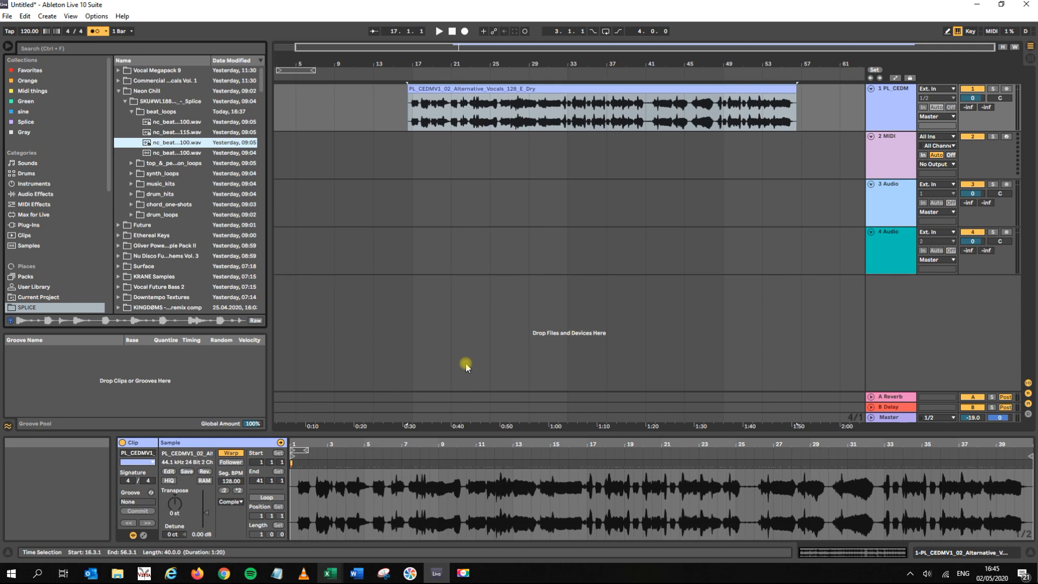
{"action": "key", "text": "Down"}
{"action": "key", "text": "space"}
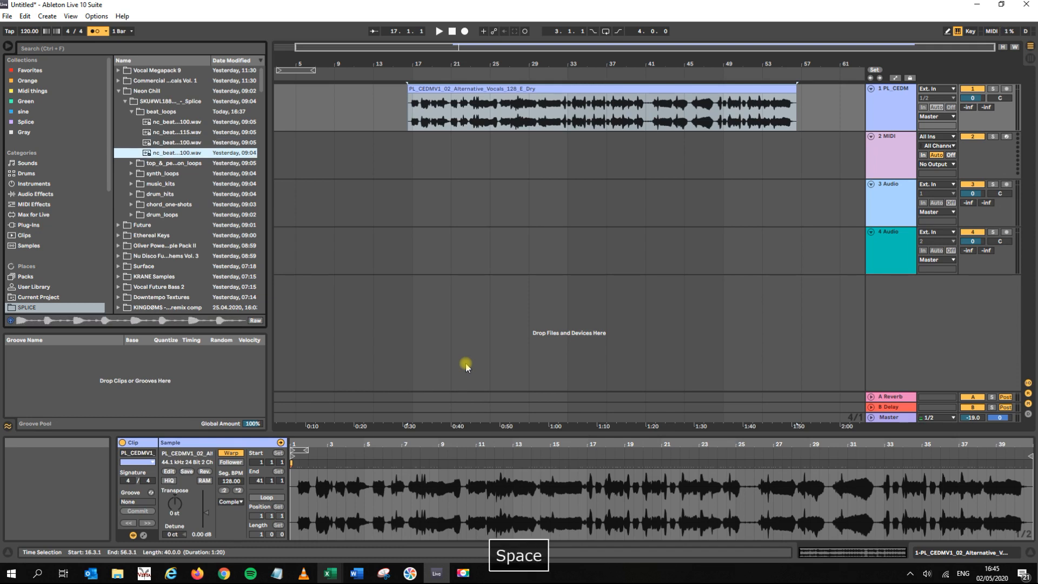
{"action": "key", "text": "Down"}
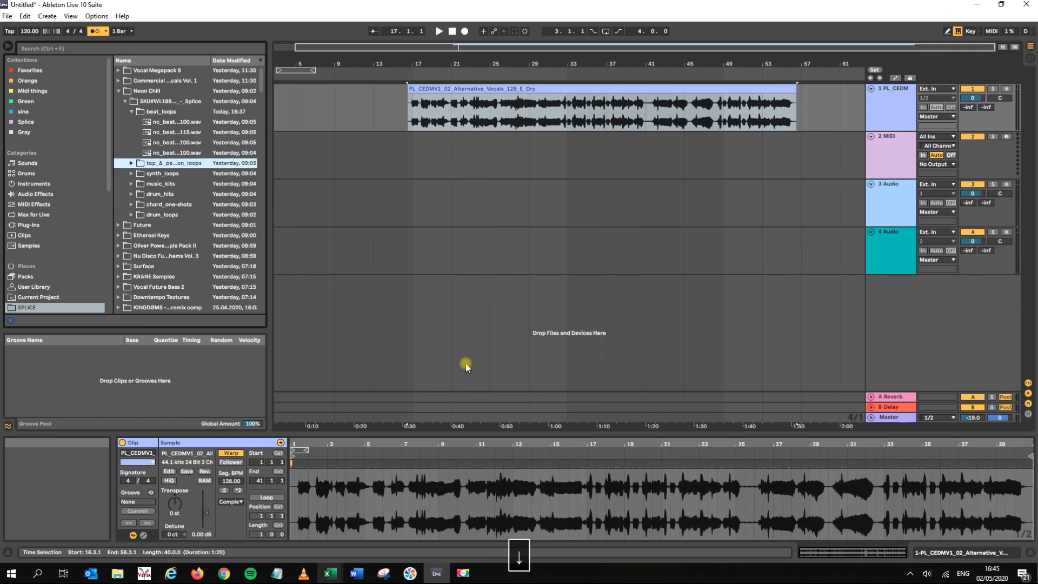
- Look through the Neon Chill pack's subfolders from the top and percussion loops down to drum_loops
{"action": "key", "text": "Right"}
{"action": "key", "text": "Down"}
{"action": "key", "text": "Right"}
{"action": "key", "text": "Down"}
{"action": "key", "text": "Down"}
{"action": "key", "text": "Down"}
{"action": "key", "text": "Right"}
{"action": "key", "text": "Down"}
{"action": "key", "text": "Down"}
{"action": "key", "text": "Down"}
{"action": "key", "text": "Right"}
{"action": "key", "text": "Down"}
{"action": "key", "text": "space"}
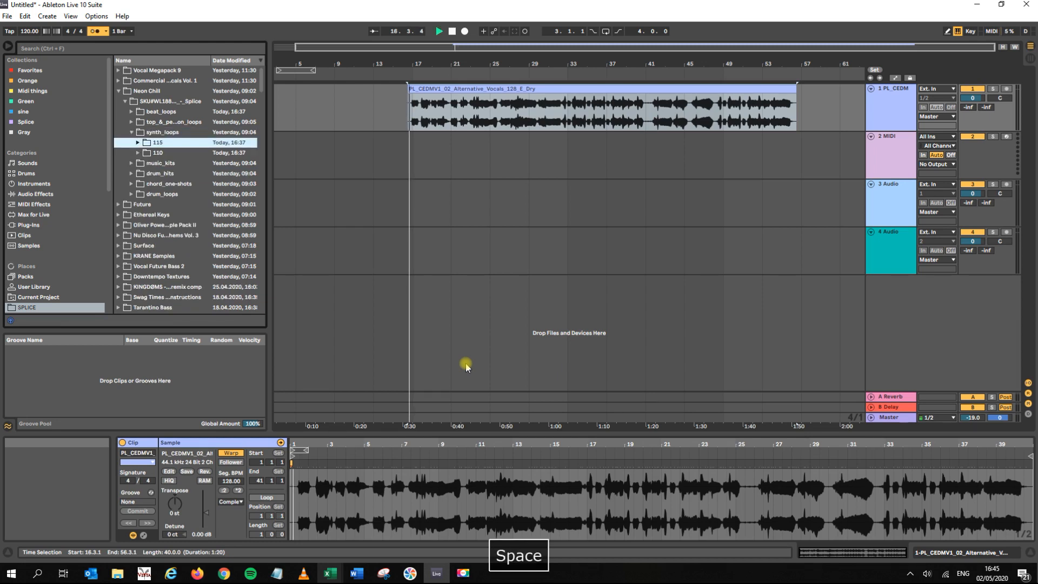
- Expand the 115 folder inside drum_loops and audition its first loop
{"action": "left_click", "coordinate": [131, 195]}
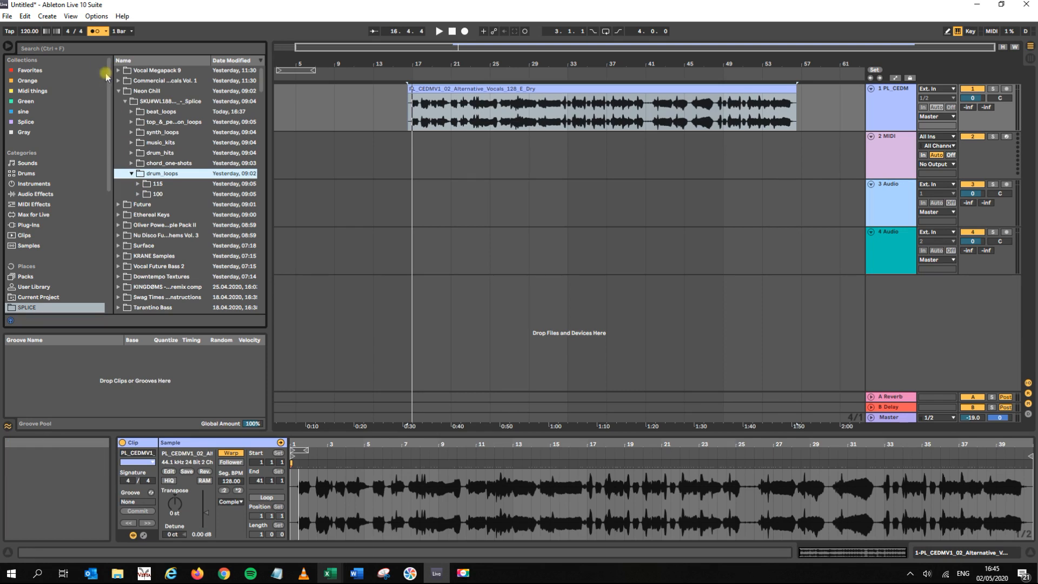
{"action": "left_click", "coordinate": [137, 186]}
{"action": "left_click", "coordinate": [164, 194]}
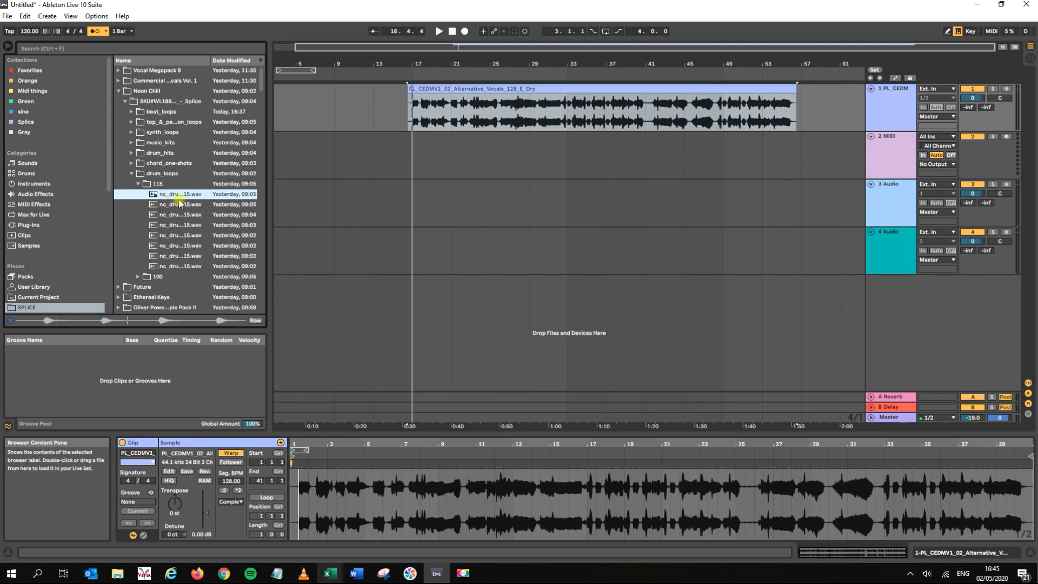
{"action": "key", "text": "space"}
- Search the SPLICE samples for "kick" and audition the matching loops in the Neon Chill 115 folder
{"action": "left_click", "coordinate": [135, 48]}
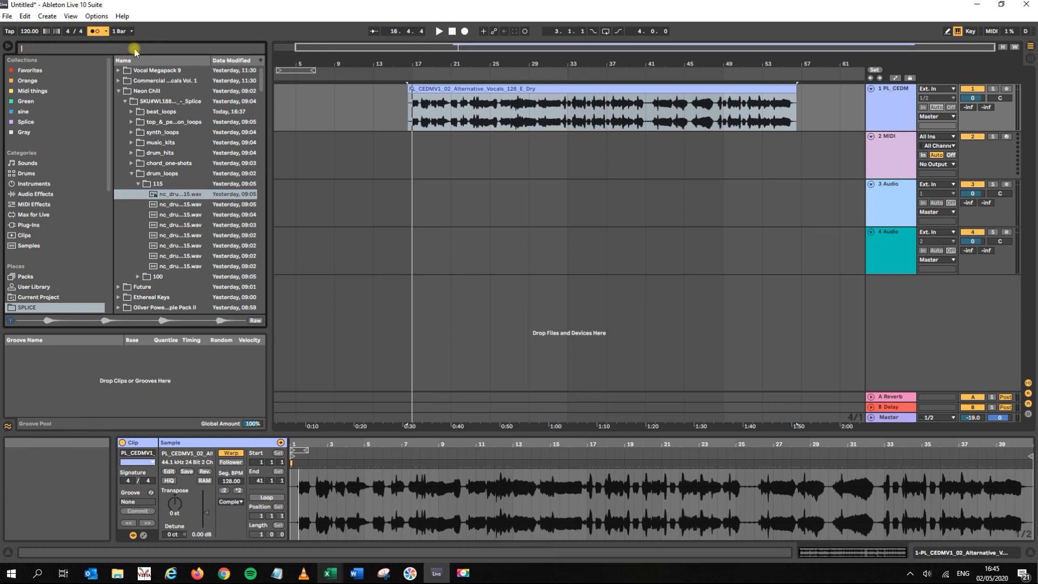
{"action": "type", "text": "kick"}
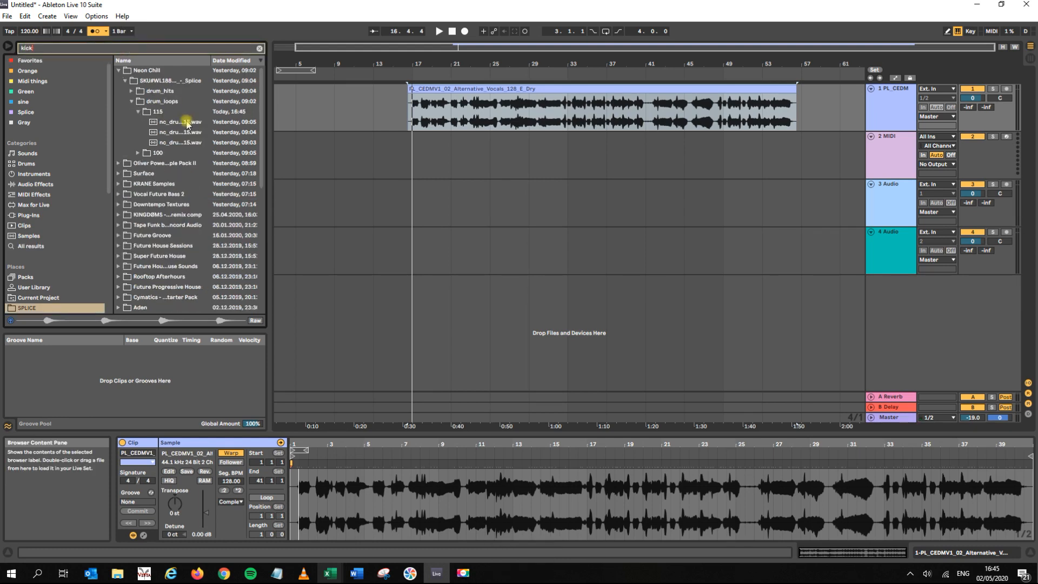
{"action": "left_click", "coordinate": [184, 123]}
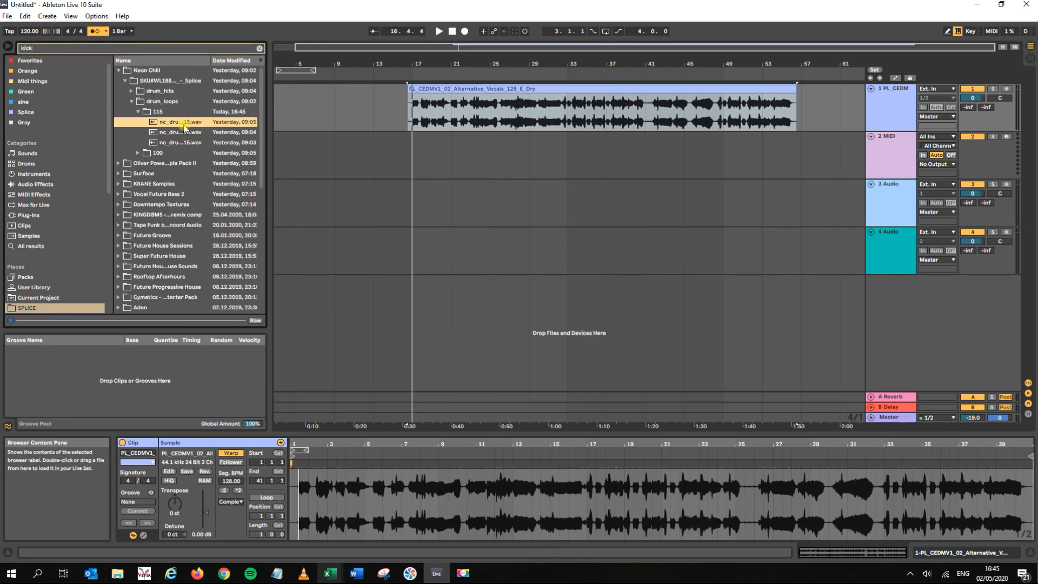
{"action": "key", "text": "space"}
{"action": "left_click", "coordinate": [171, 134]}
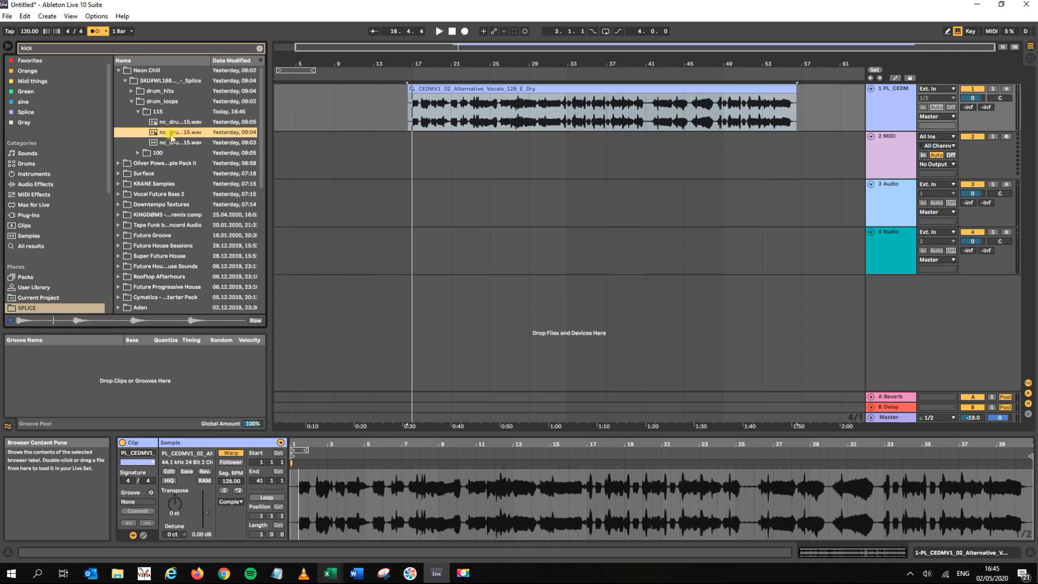
{"action": "left_click", "coordinate": [175, 144]}
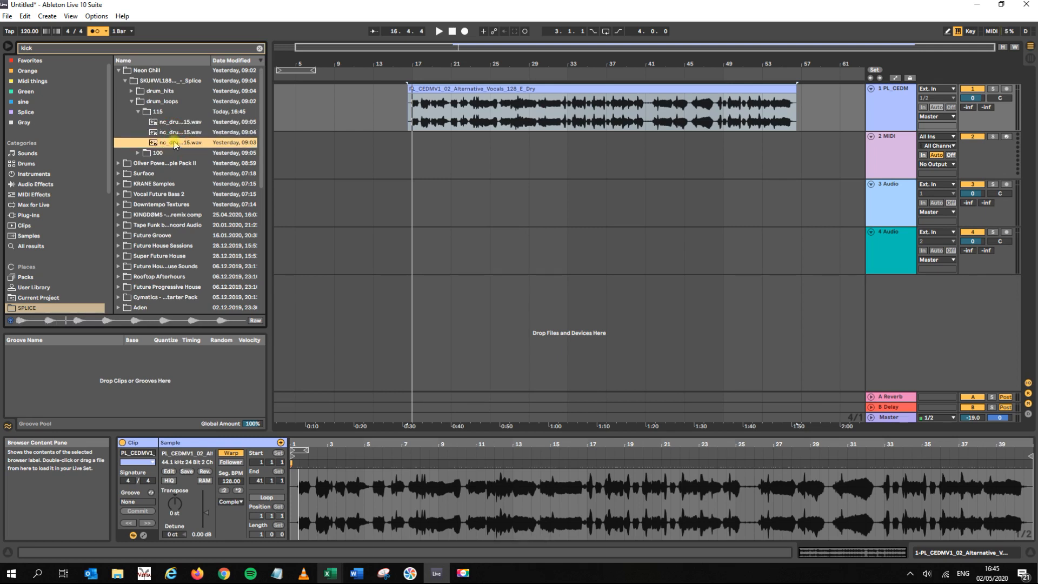
{"action": "key", "text": "space"}
- Audition the kick loops in the Neon Chill 100 folder and replay the first loop in the 115 folder
{"action": "left_click", "coordinate": [136, 155]}
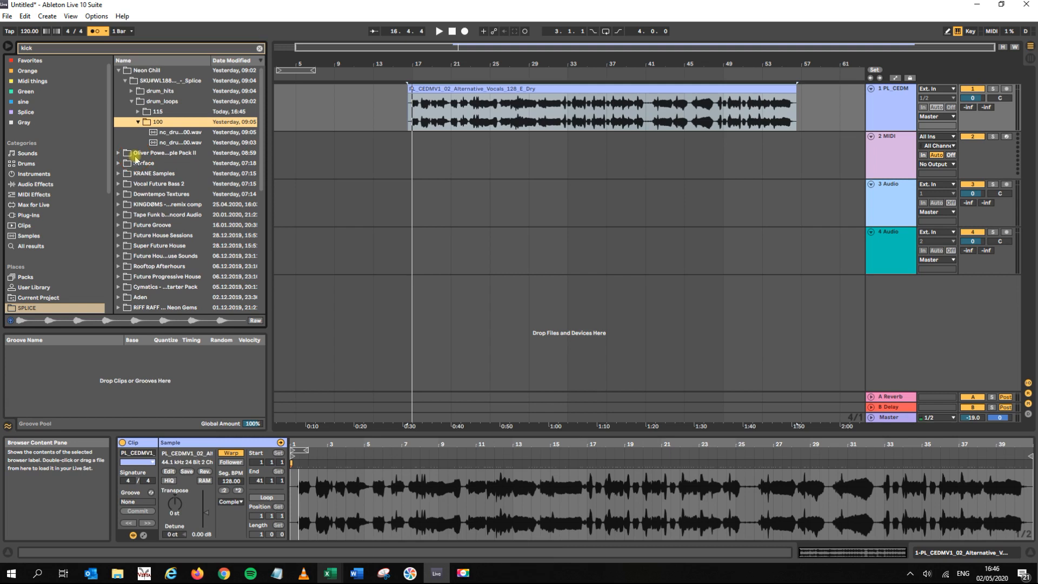
{"action": "left_click", "coordinate": [174, 133]}
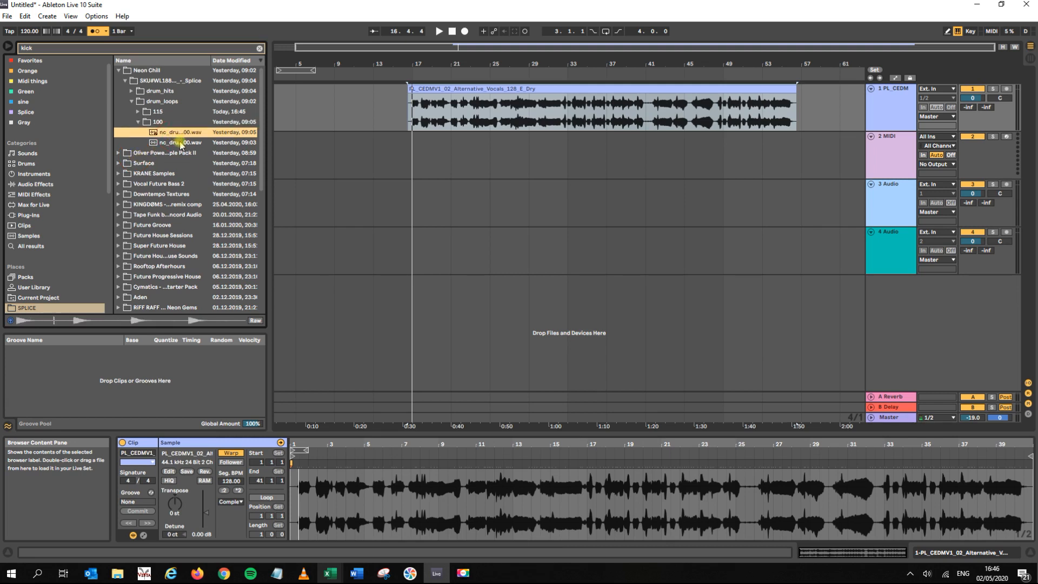
{"action": "left_click", "coordinate": [181, 143]}
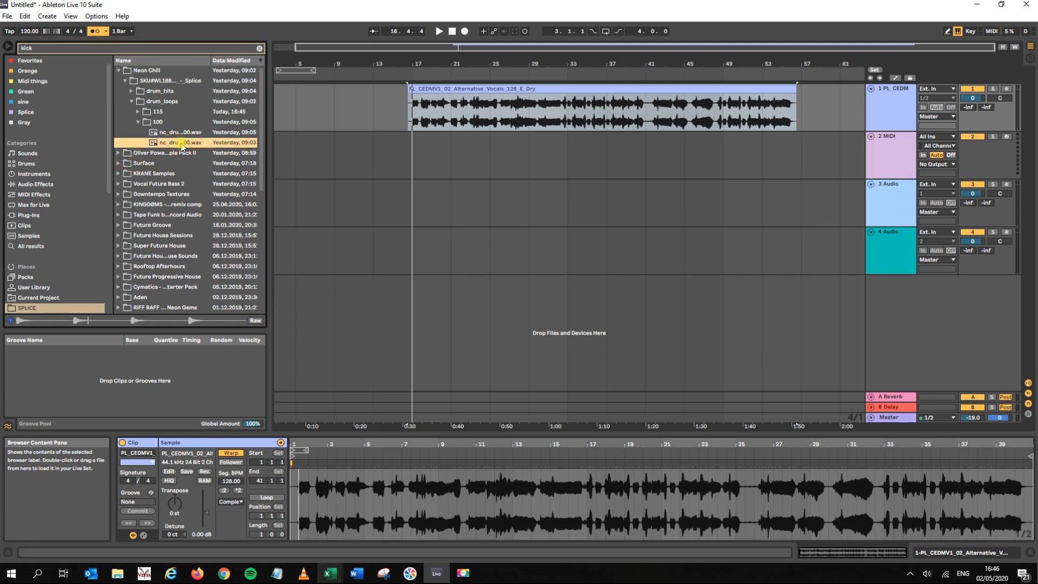
{"action": "key", "text": "space"}
{"action": "left_click", "coordinate": [138, 112]}
{"action": "left_click", "coordinate": [155, 124]}
{"action": "key", "text": "space"}
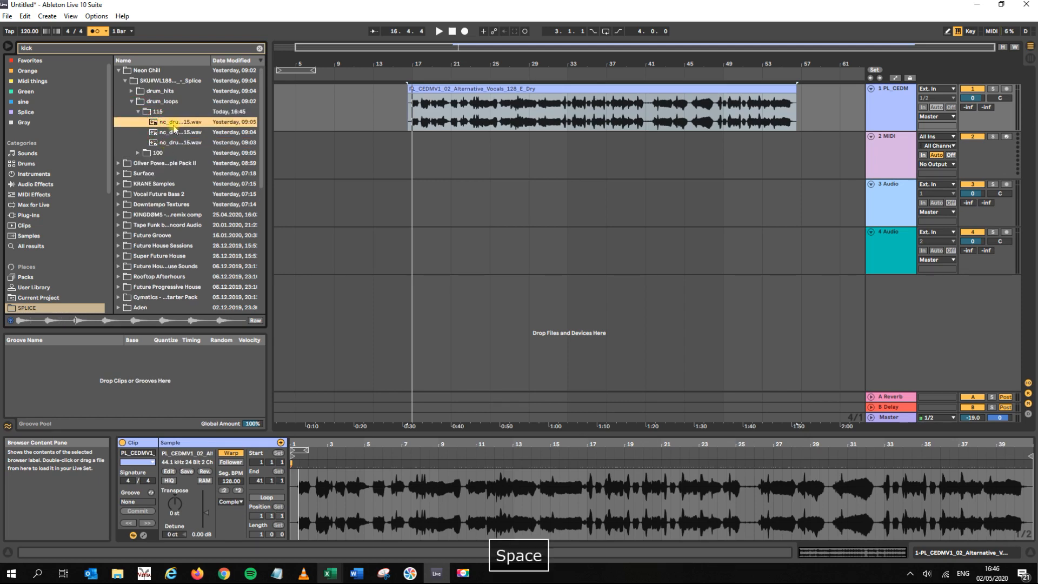
- Place nc_drum_loop_sand_kick_115 on the second track at bar 17 and play it against the vocal
{"action": "left_click_drag", "start_coordinate": [167, 124], "coordinate": [410, 153]}
{"action": "key", "text": "z"}
{"action": "key", "text": "space"}
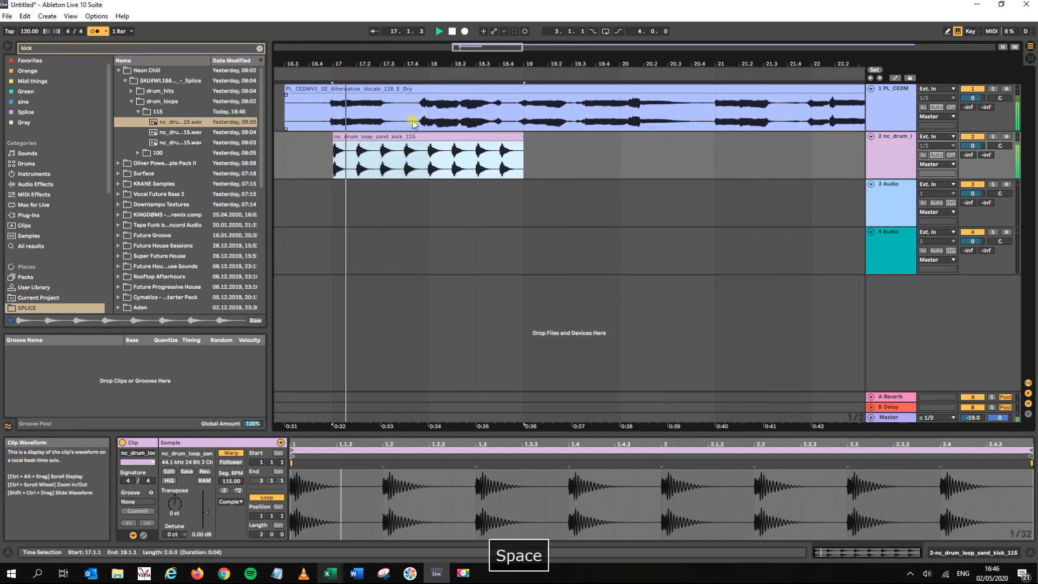
{"action": "key", "text": "space"}
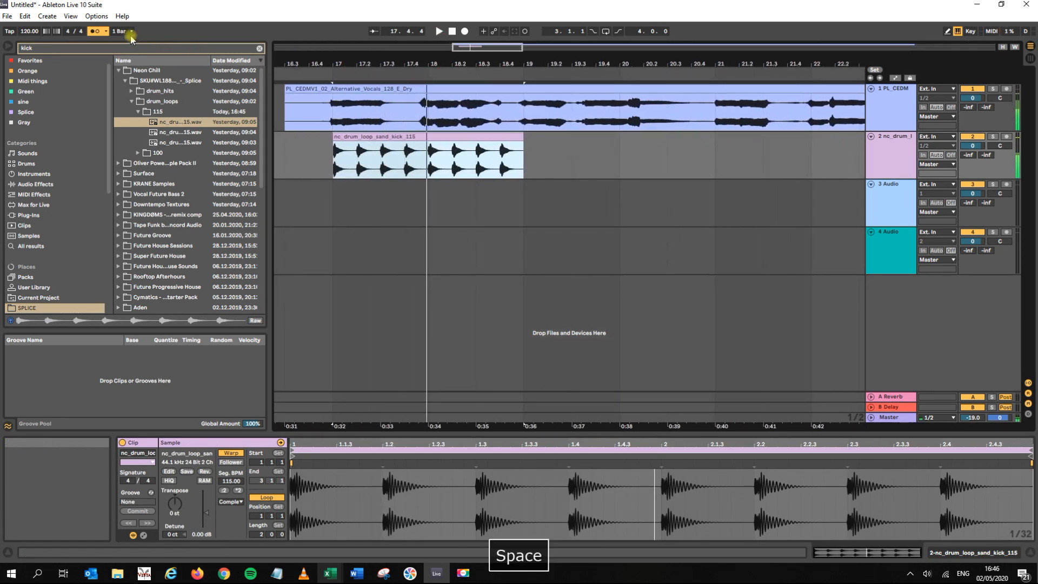
{"action": "key", "text": "space"}
{"action": "key", "text": "space"}
- Replace the kick clip at bar 17 with nc_drum_loop_continue_kick_115 and play it with the vocal
{"action": "left_click", "coordinate": [172, 134]}
{"action": "left_click_drag", "start_coordinate": [173, 134], "coordinate": [353, 139]}
{"action": "key", "text": "space"}
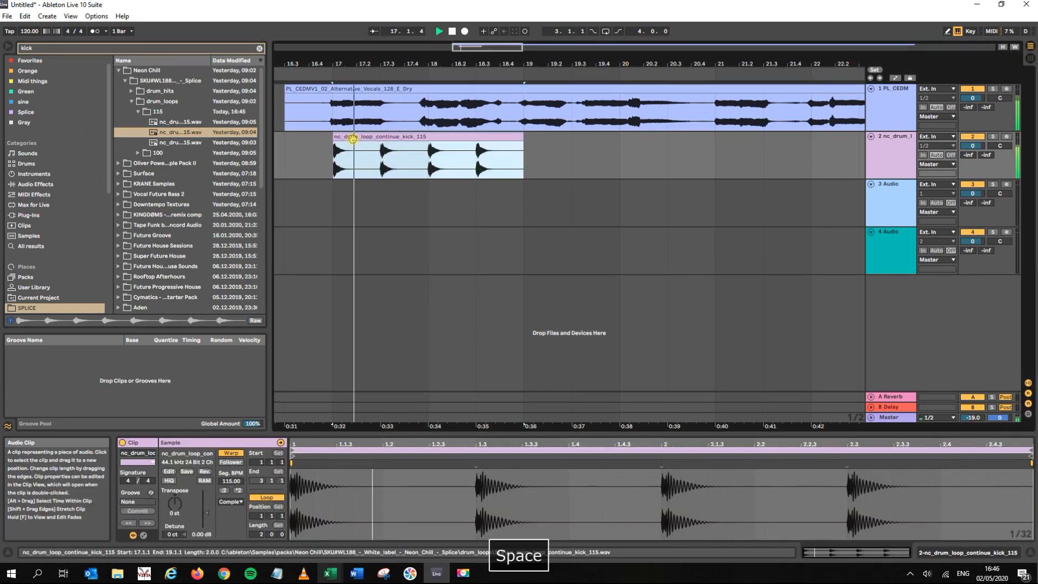
{"action": "key", "text": "space"}
- Try nc_drum_loop_friends_kick_115 at bar 17 on the second track against the vocal
{"action": "left_click", "coordinate": [173, 142]}
{"action": "left_click_drag", "start_coordinate": [298, 152], "coordinate": [350, 156]}
{"action": "key", "text": "space"}
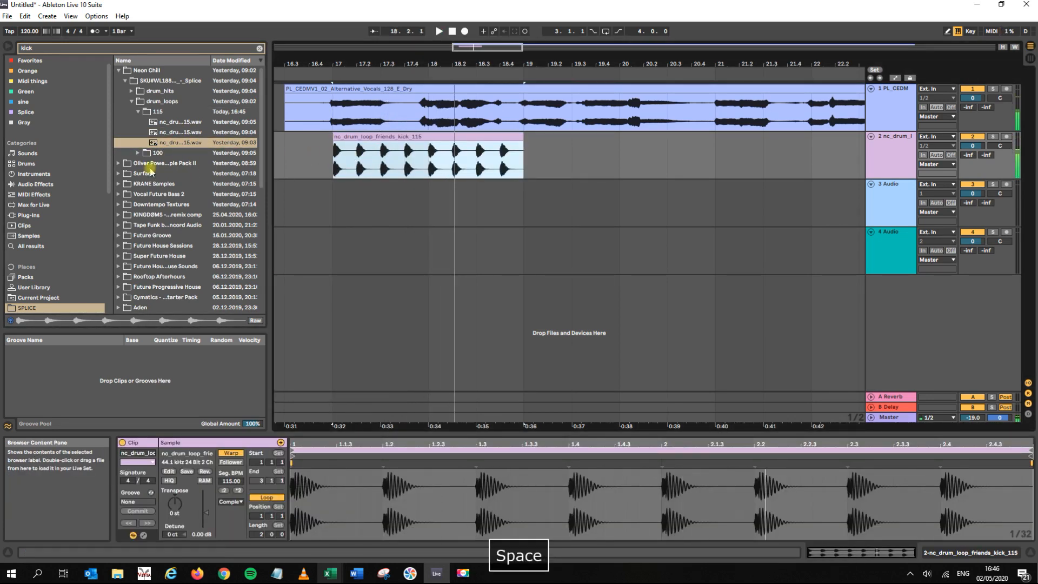
- Expand the Oliver Power Tools Sample Pack II down to its matching drum loop and audition it
{"action": "double_click", "coordinate": [127, 163]}
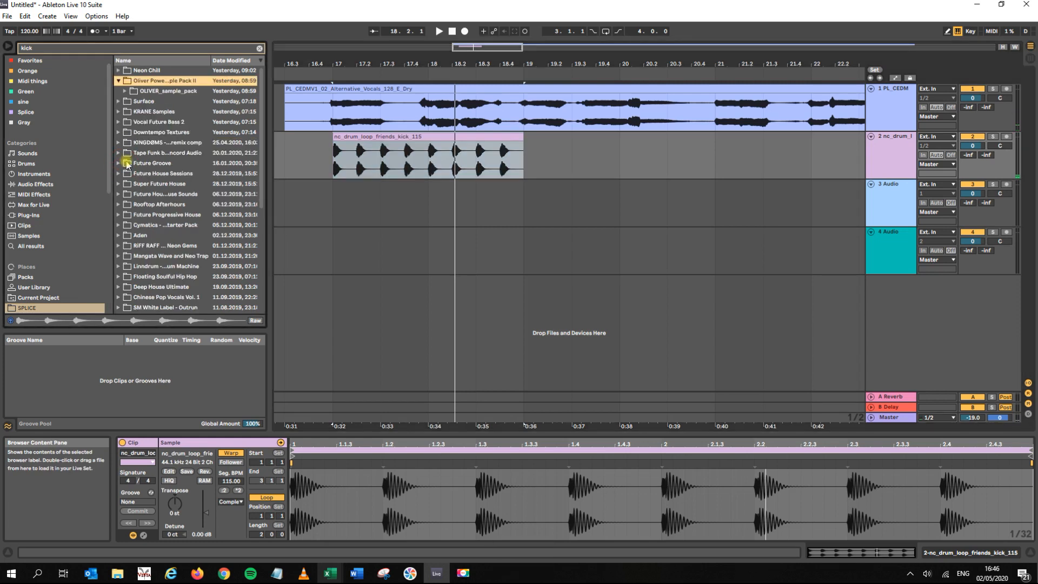
{"action": "left_click", "coordinate": [127, 92]}
{"action": "left_click", "coordinate": [132, 101]}
{"action": "left_click", "coordinate": [139, 111]}
{"action": "left_click", "coordinate": [145, 121]}
{"action": "left_click", "coordinate": [177, 132]}
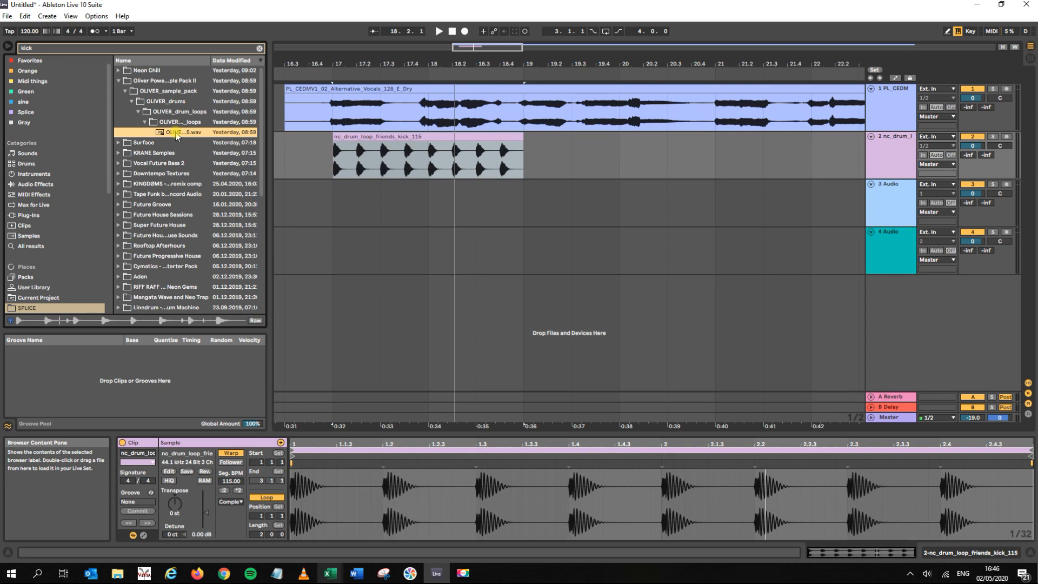
{"action": "key", "text": "space"}
- Place OLIVER_modern_drum_loop_bop_kick_snare_95 at bar 17 on the second track and play it with the vocal
{"action": "left_click_drag", "start_coordinate": [175, 133], "coordinate": [333, 153]}
{"action": "key", "text": "space"}
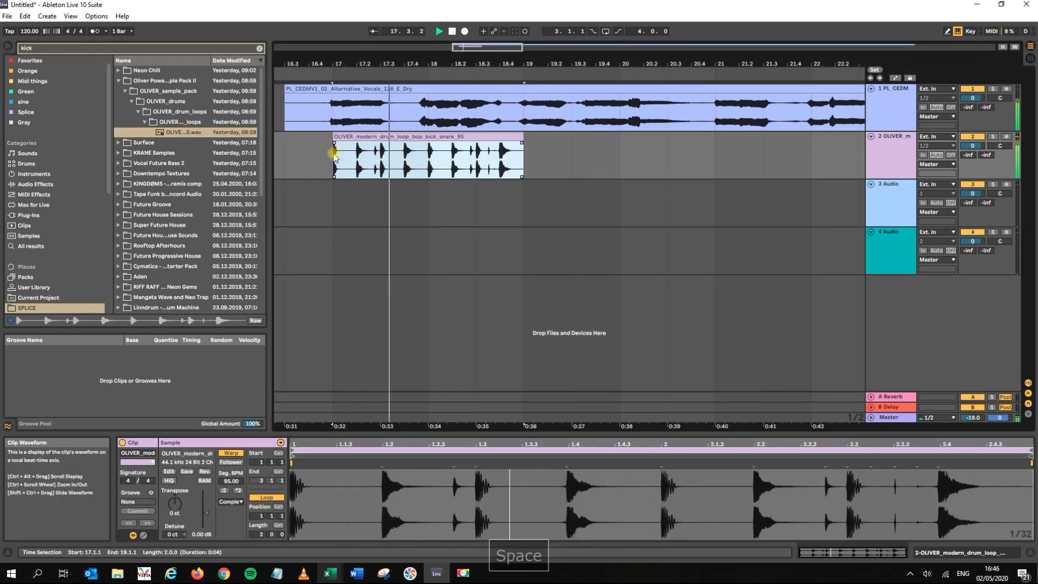
{"action": "key", "text": "space"}
{"action": "key", "text": "space"}
{"action": "key", "text": "space"}
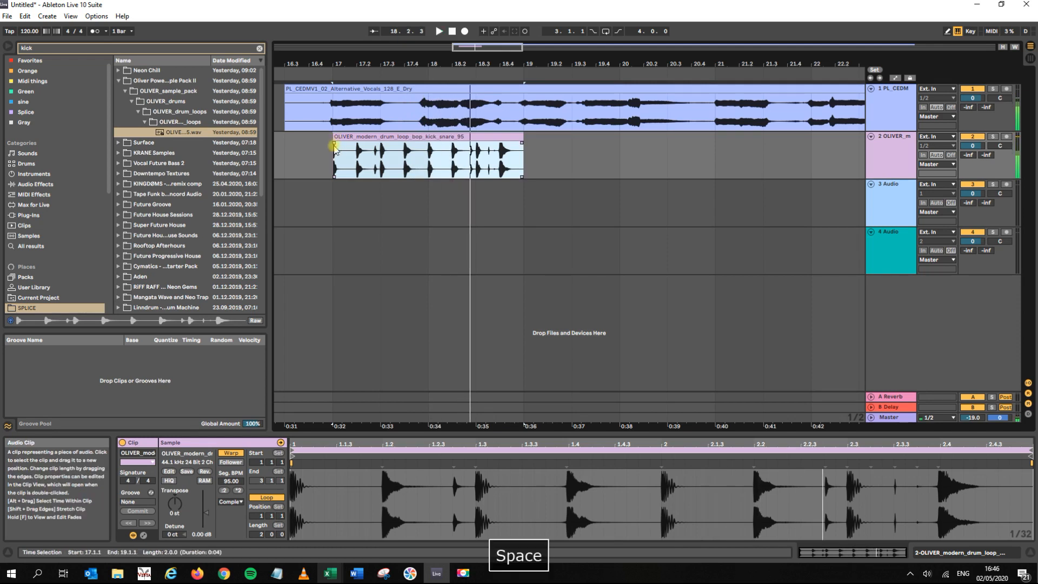
- Cut the Oliver drum loop down to its first kick hit, from 17.1.1 to 17.1.2, and remove the rest
{"action": "left_click_drag", "start_coordinate": [367, 60], "coordinate": [618, 60]}
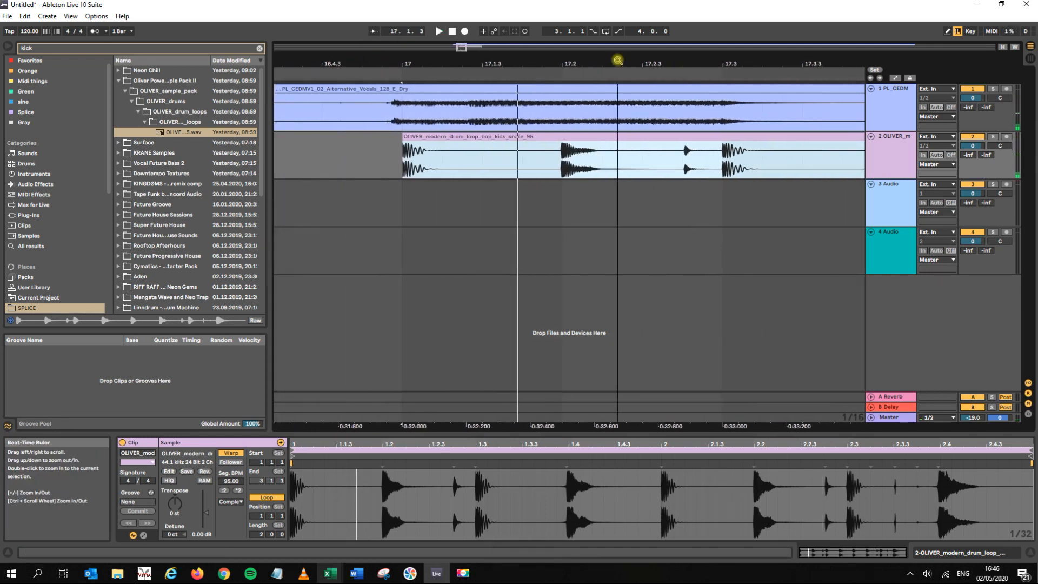
{"action": "left_click", "coordinate": [559, 167]}
{"action": "key", "text": "space"}
{"action": "key", "text": "space"}
{"action": "left_click", "coordinate": [565, 165]}
{"action": "left_click_drag", "start_coordinate": [569, 165], "coordinate": [602, 162]}
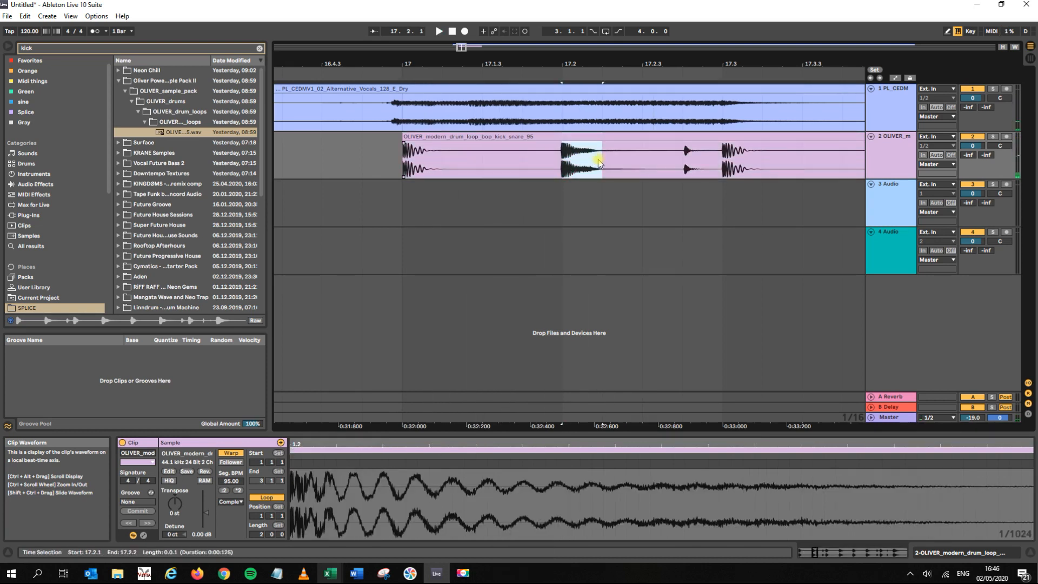
{"action": "key", "text": "Delete"}
{"action": "left_click", "coordinate": [625, 140]}
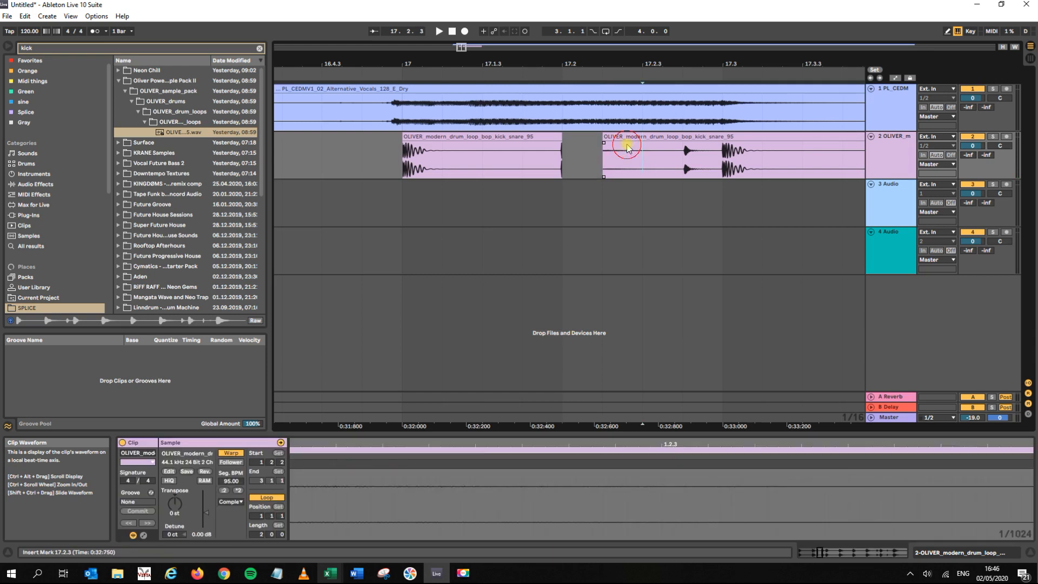
{"action": "key", "text": "Delete"}
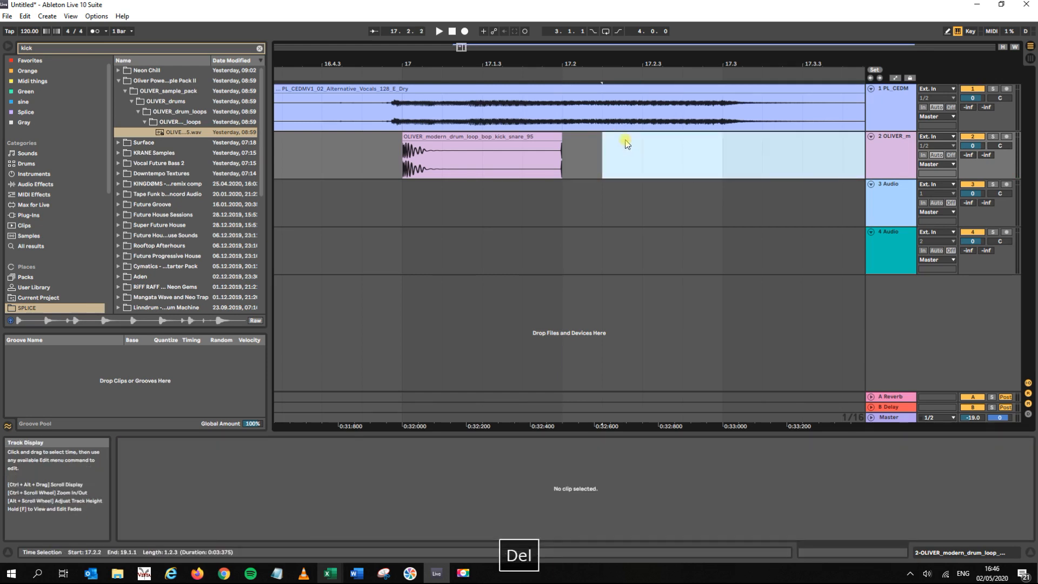
{"action": "left_click_drag", "start_coordinate": [563, 142], "coordinate": [447, 152]}
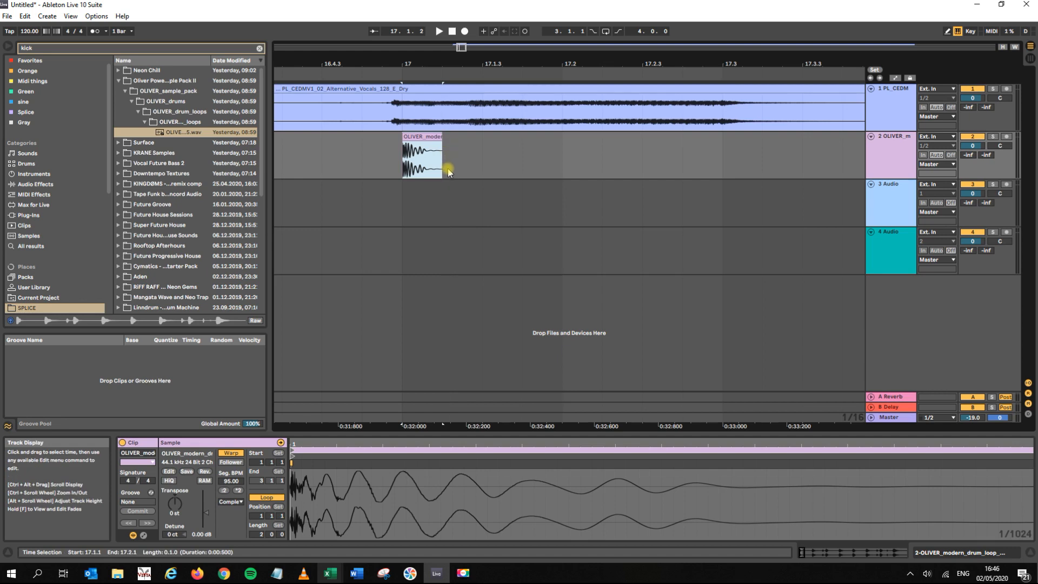
- Repeat the kick hit on all four beats of bar 17 and consolidate the hits into one clip
{"action": "left_click", "coordinate": [562, 153], "text": "shift"}
{"action": "left_click_drag", "start_coordinate": [511, 63], "coordinate": [466, 63]}
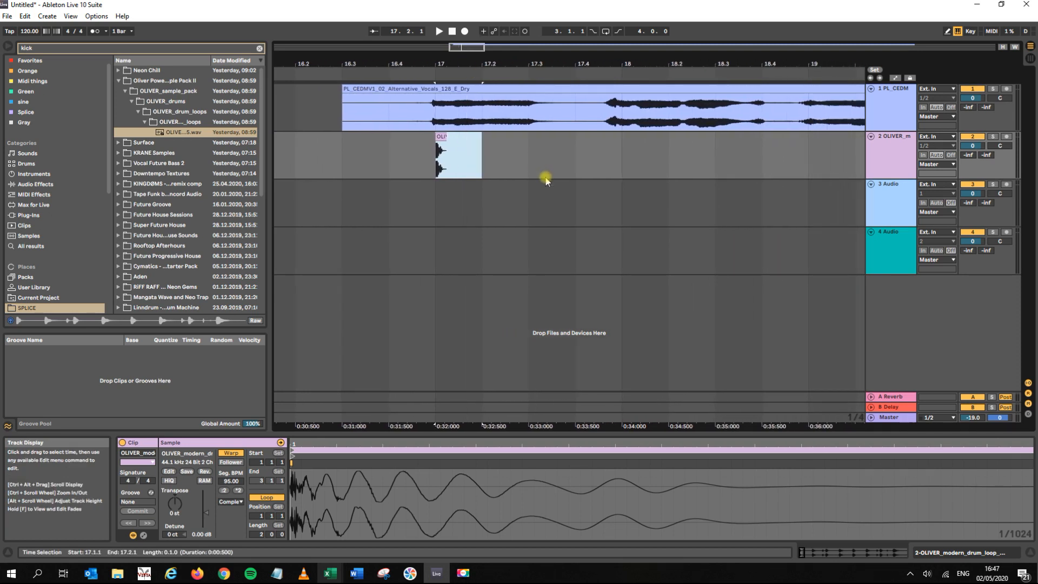
{"action": "key", "text": "ctrl+d"}
{"action": "key", "text": "ctrl+d"}
{"action": "key", "text": "ctrl+d"}
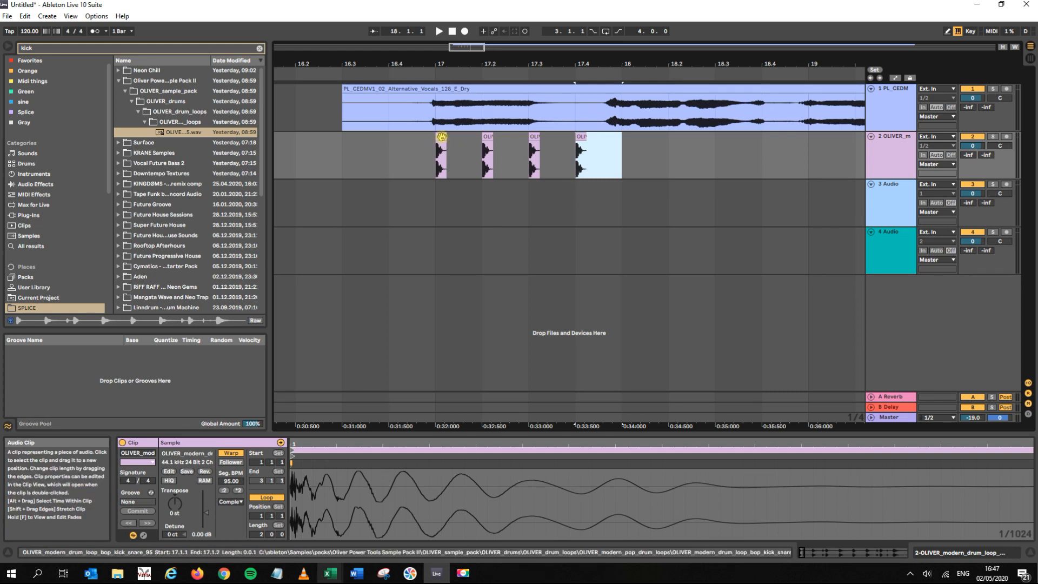
{"action": "left_click", "coordinate": [441, 136], "text": "shift"}
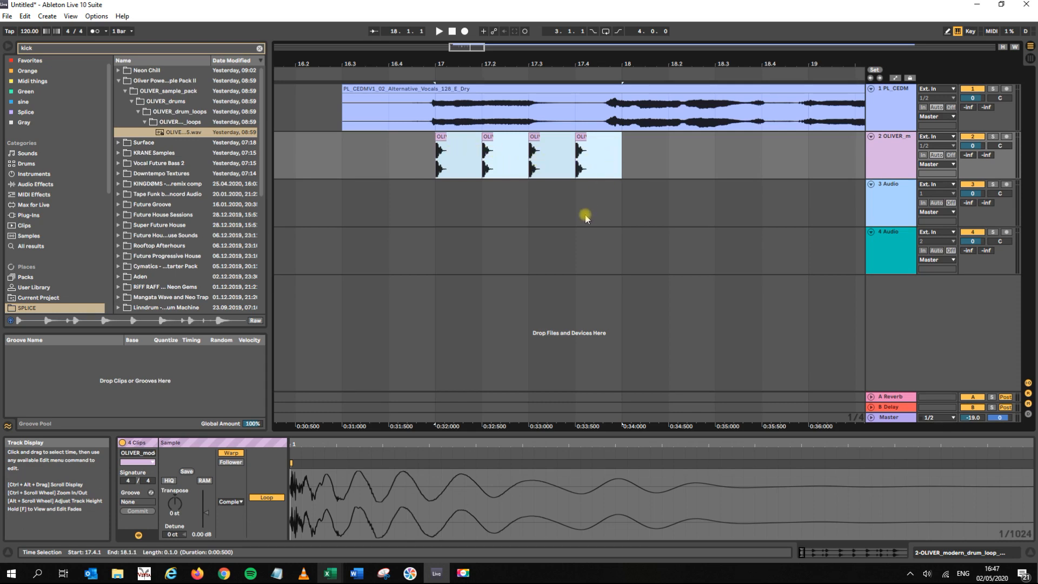
{"action": "key", "text": "ctrl+j"}
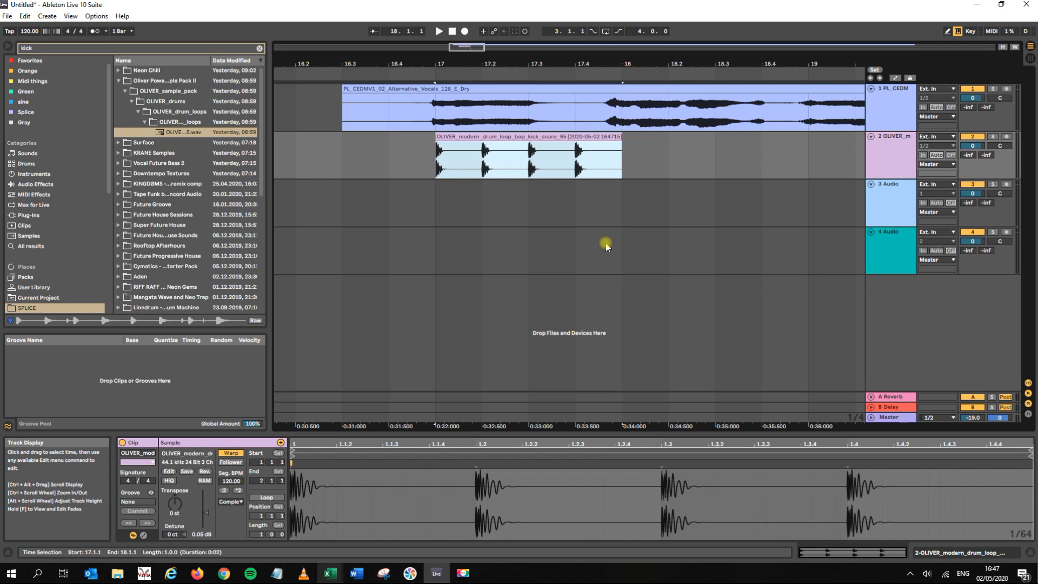
- Duplicate the consolidated one-bar kick clip twice to fill bars 17 to 19 and play it with the vocal
{"action": "left_click_drag", "start_coordinate": [523, 65], "coordinate": [474, 64]}
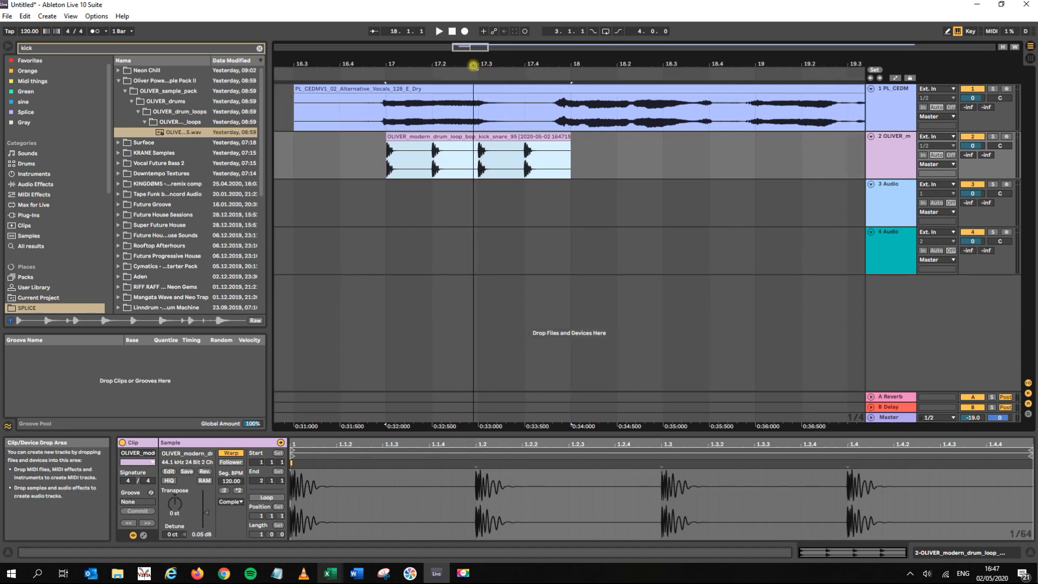
{"action": "left_click", "coordinate": [475, 137]}
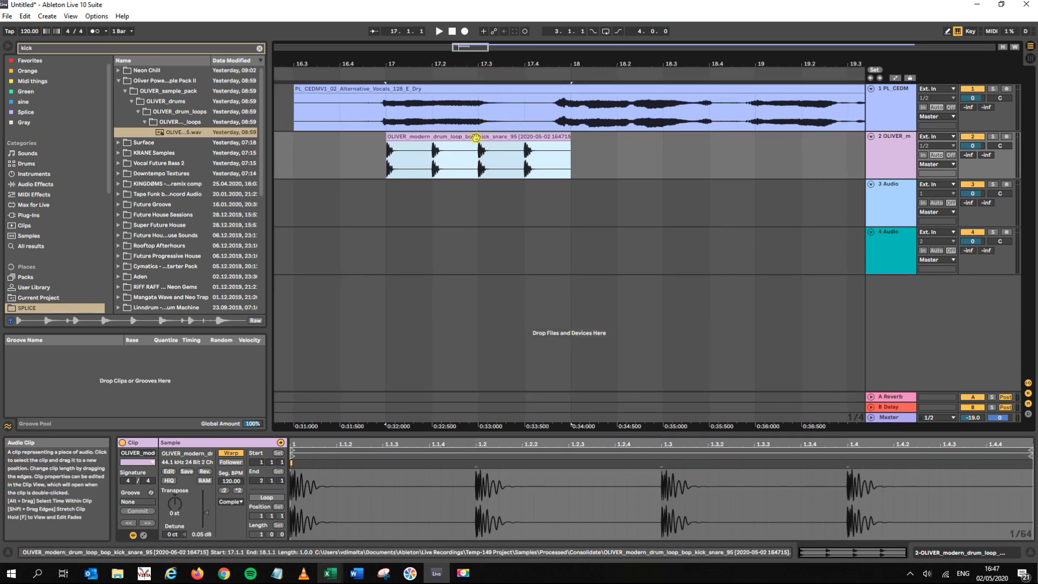
{"action": "key", "text": "ctrl+d"}
{"action": "key", "text": "ctrl+d"}
{"action": "left_click_drag", "start_coordinate": [448, 64], "coordinate": [448, 27]}
{"action": "left_click", "coordinate": [393, 135]}
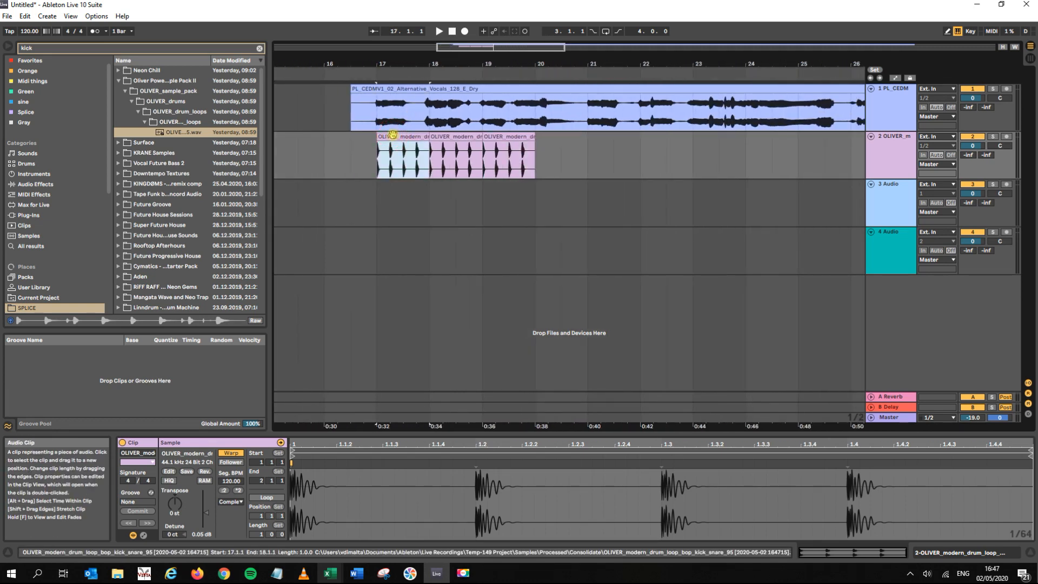
{"action": "key", "text": "space"}
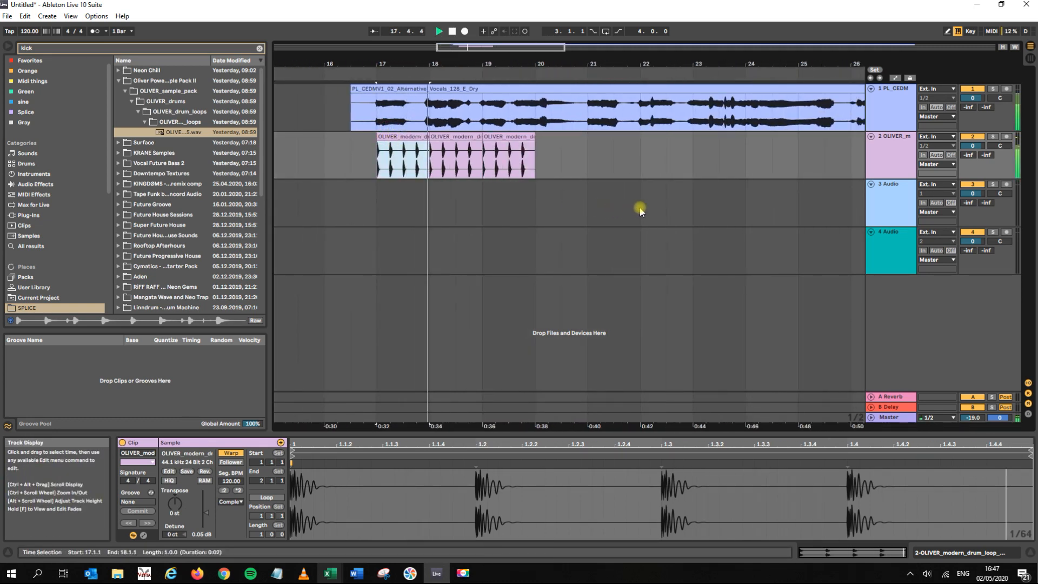
{"action": "key", "text": "space"}
- Lower the gain of the kick clip at bar 17 to -2.31 dB
{"action": "left_click", "coordinate": [403, 138]}
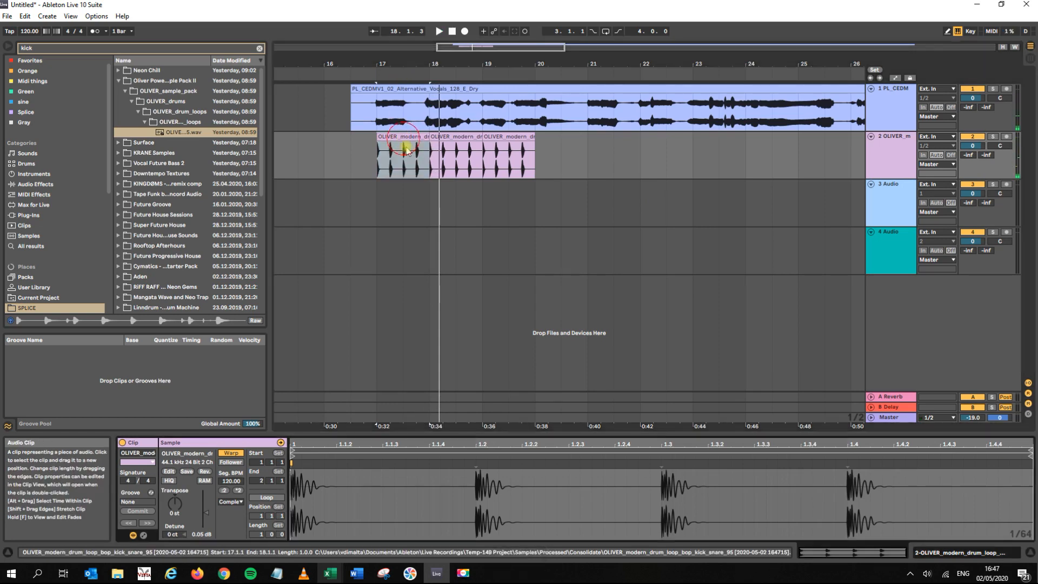
{"action": "left_click_drag", "start_coordinate": [420, 431], "coordinate": [427, 224]}
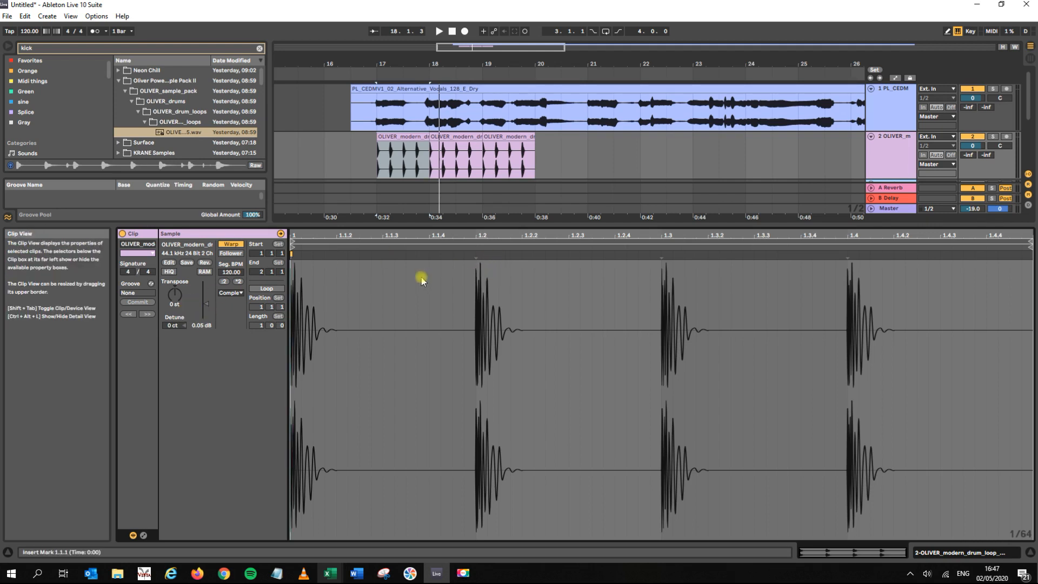
{"action": "left_click_drag", "start_coordinate": [204, 305], "coordinate": [205, 309]}
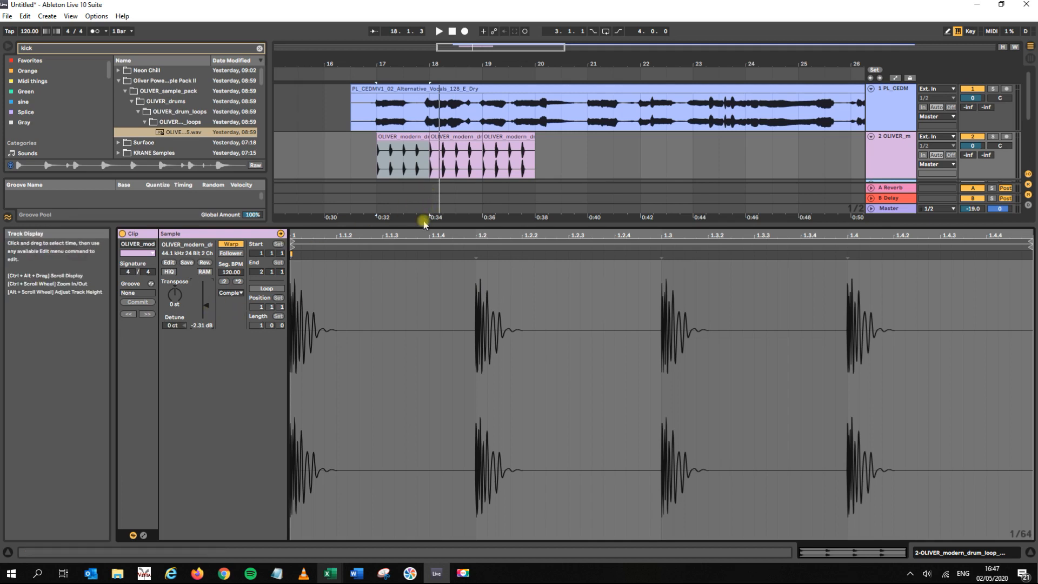
{"action": "left_click_drag", "start_coordinate": [424, 224], "coordinate": [419, 367]}
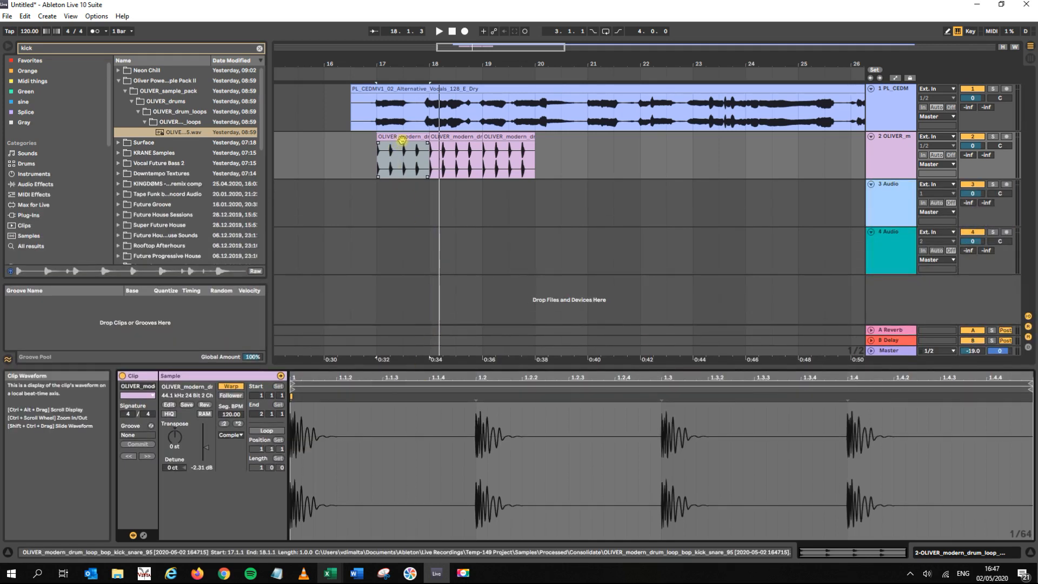
- Duplicate the lowered kick clip four times so its copies fill bars 17 to 21
{"action": "left_click", "coordinate": [402, 140]}
{"action": "key", "text": "ctrl+d"}
{"action": "key", "text": "ctrl+d"}
{"action": "key", "text": "ctrl+d"}
{"action": "key", "text": "ctrl+d"}
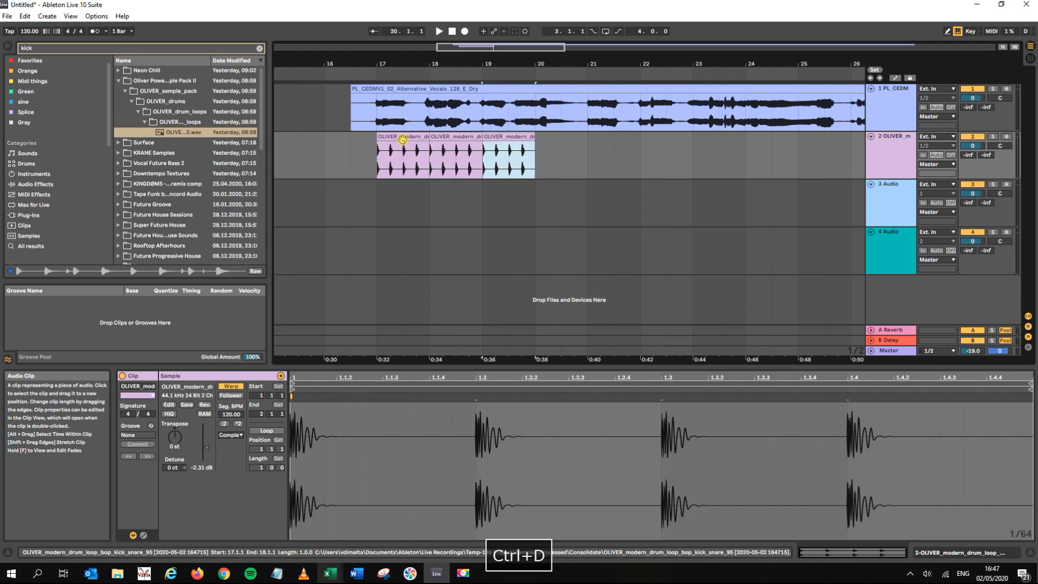
- Select all five kick clips and duplicate them seven times, extending the kick beat to bar 57 under the vocal
{"action": "left_click_drag", "start_coordinate": [435, 64], "coordinate": [435, 12]}
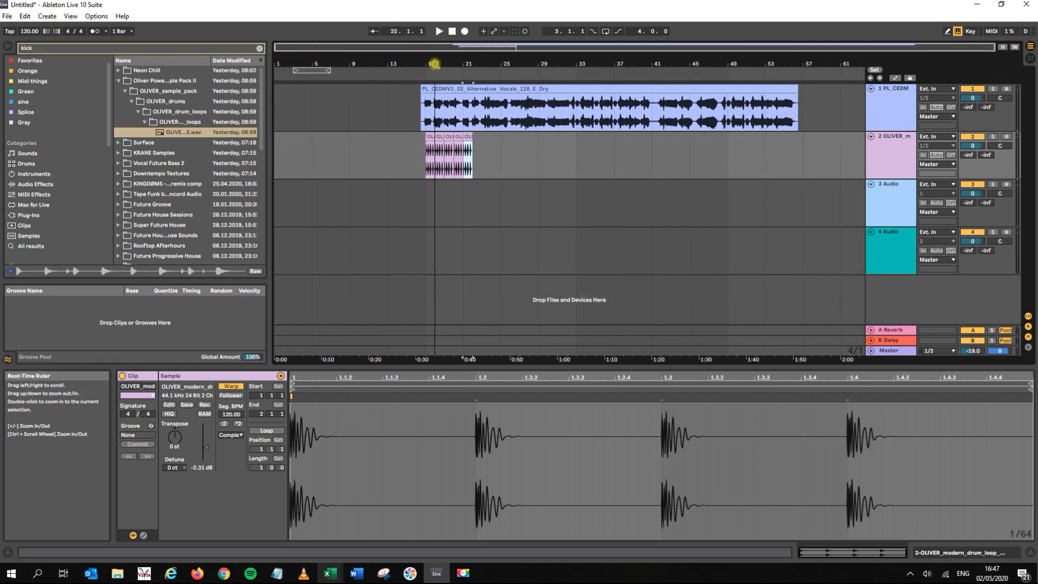
{"action": "left_click", "coordinate": [432, 136], "text": "shift"}
{"action": "key", "text": "ctrl+d"}
{"action": "key", "text": "ctrl+d"}
{"action": "key", "text": "ctrl+d"}
{"action": "key", "text": "ctrl+d"}
{"action": "key", "text": "ctrl+d"}
{"action": "key", "text": "ctrl+d"}
{"action": "key", "text": "ctrl+d"}
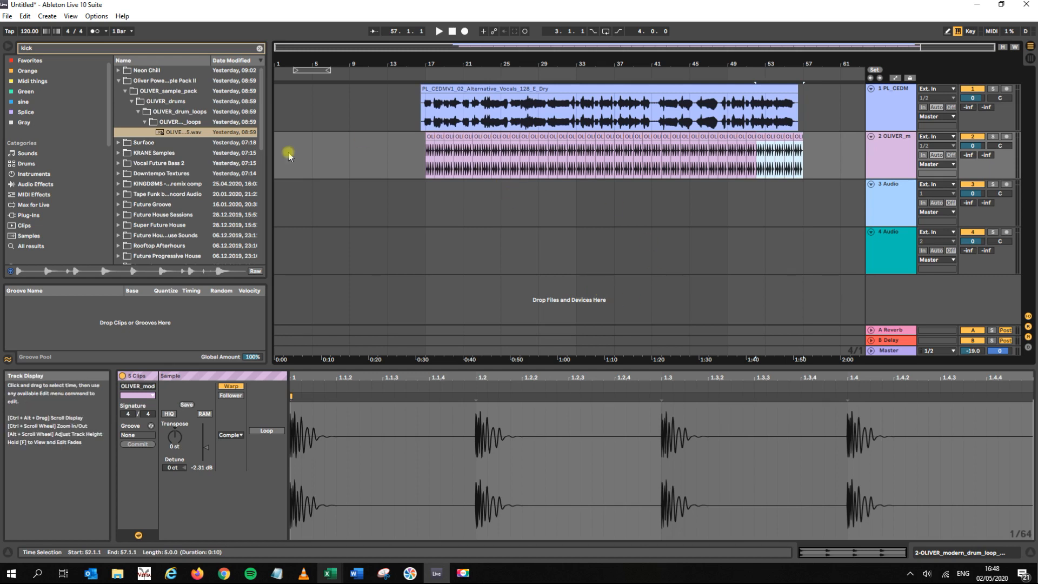
- Search the SPLICE sample folder for "snare" in place of the kick search
{"action": "left_click", "coordinate": [135, 49]}
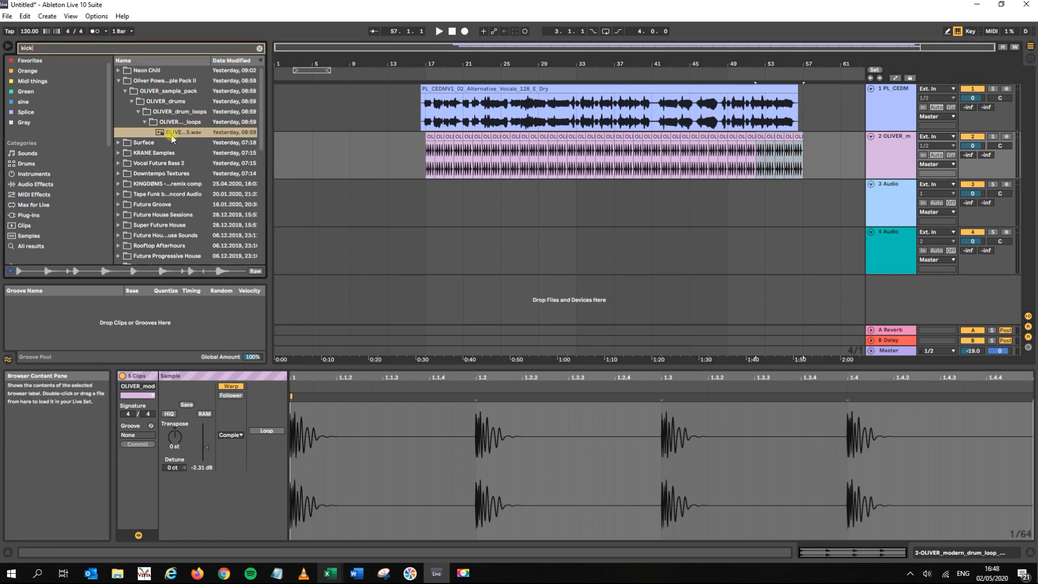
{"action": "double_click", "coordinate": [119, 50]}
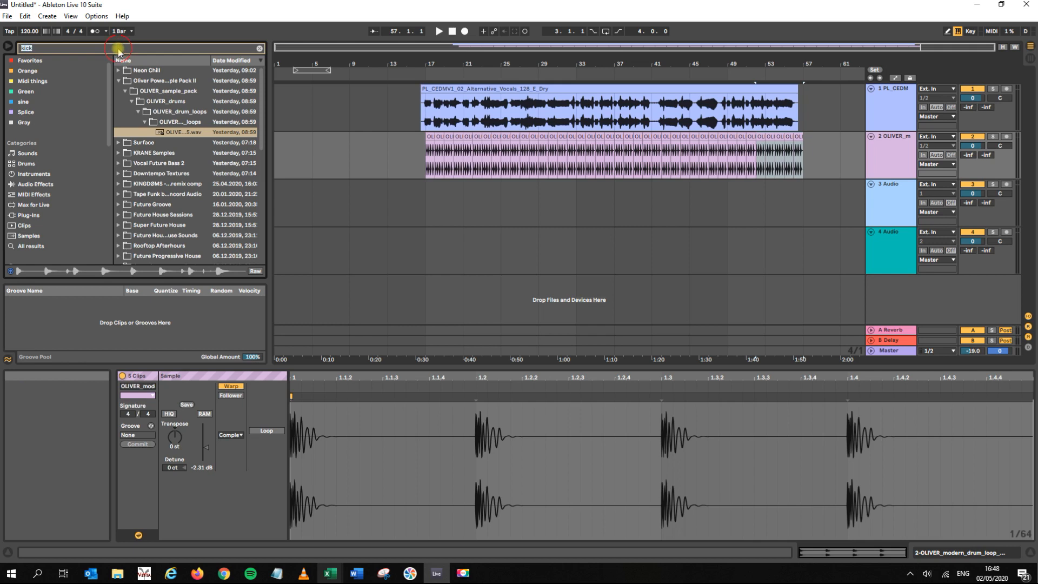
{"action": "type", "text": "sha"}
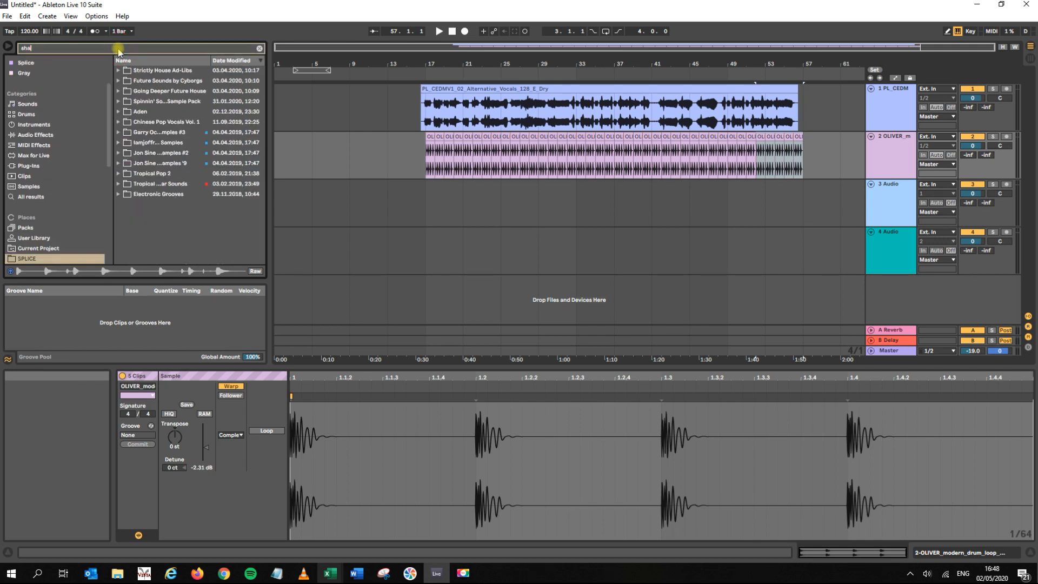
{"action": "key", "text": "BackSpace"}
{"action": "key", "text": "BackSpace"}
{"action": "key", "text": "BackSpace"}
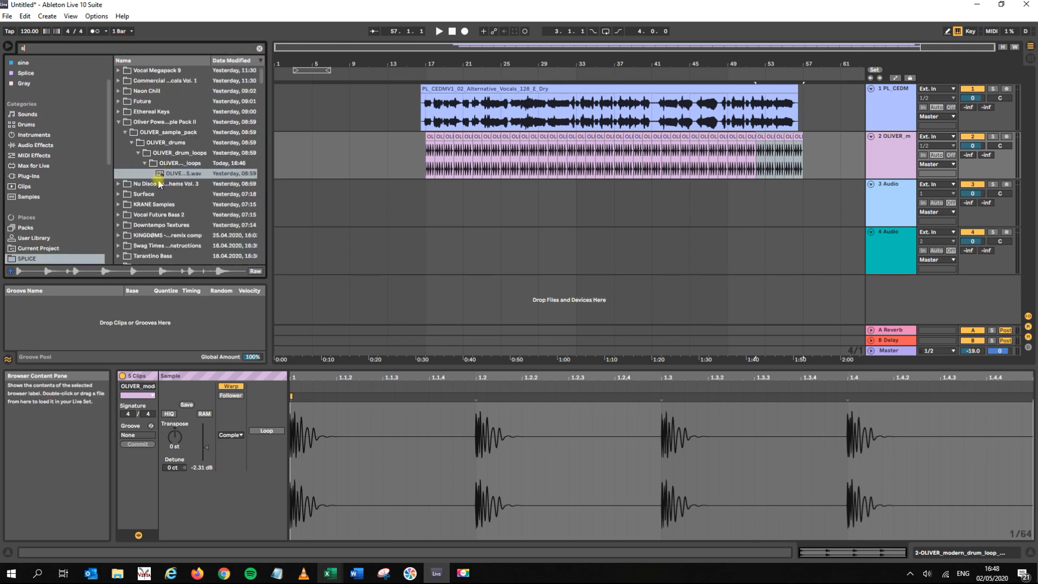
{"action": "left_click", "coordinate": [177, 175]}
{"action": "key", "text": "space"}
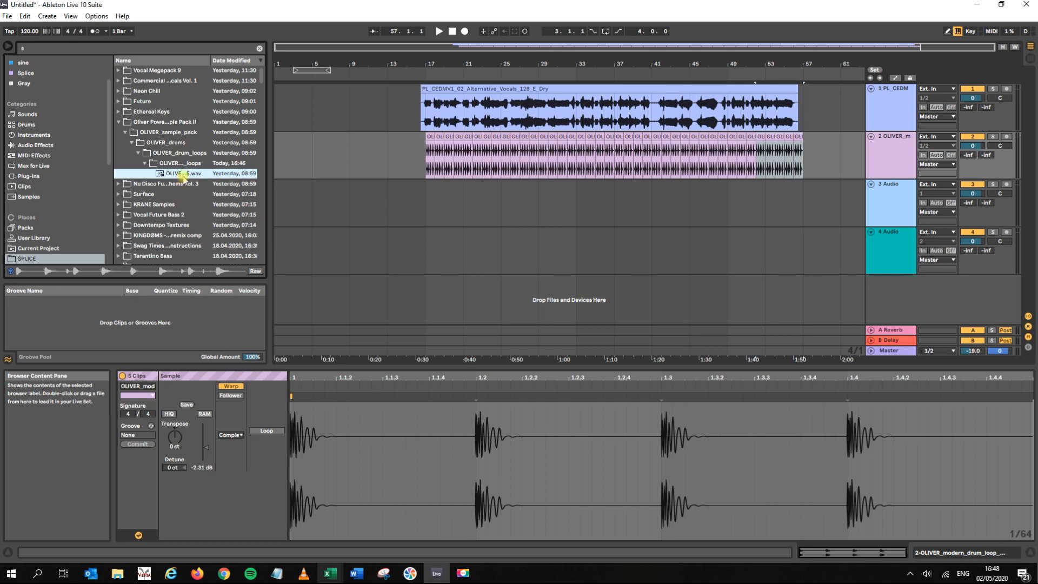
{"action": "left_click", "coordinate": [85, 49]}
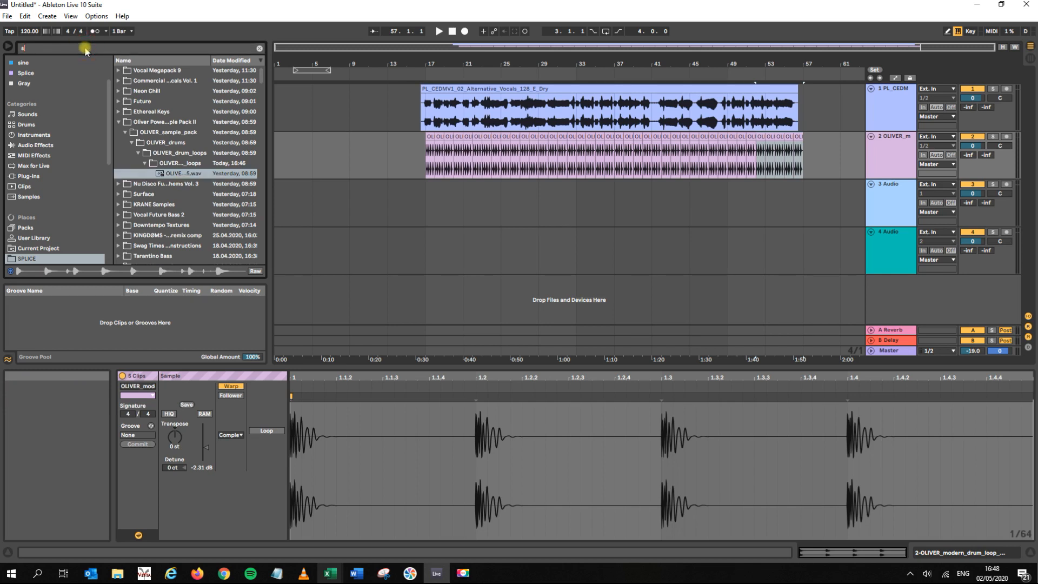
{"action": "type", "text": "nare"}
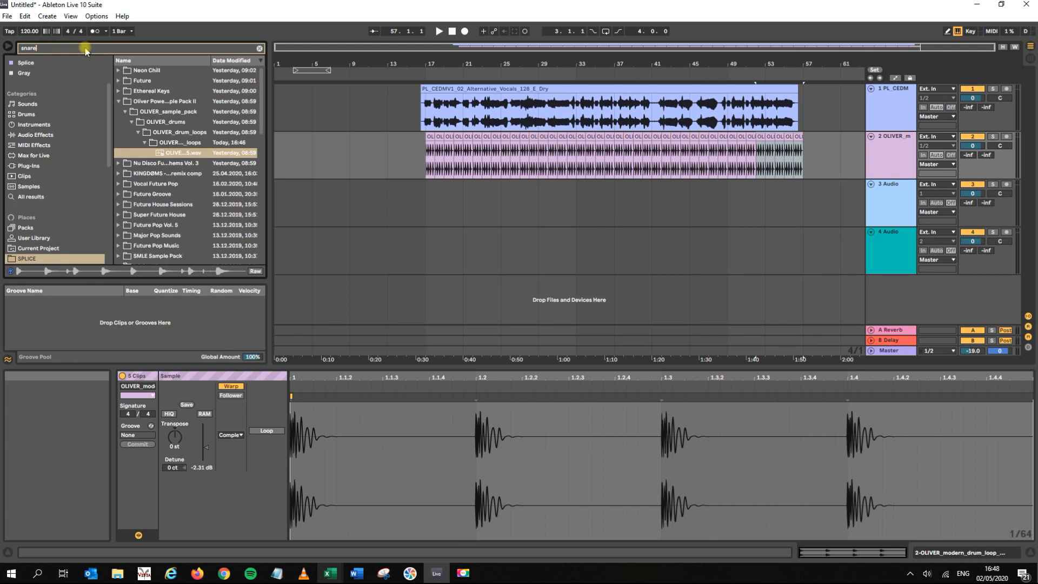
- Audition the Oliver loop and the snare samples in both kits of the Nu Disco pack
{"action": "left_click", "coordinate": [164, 156]}
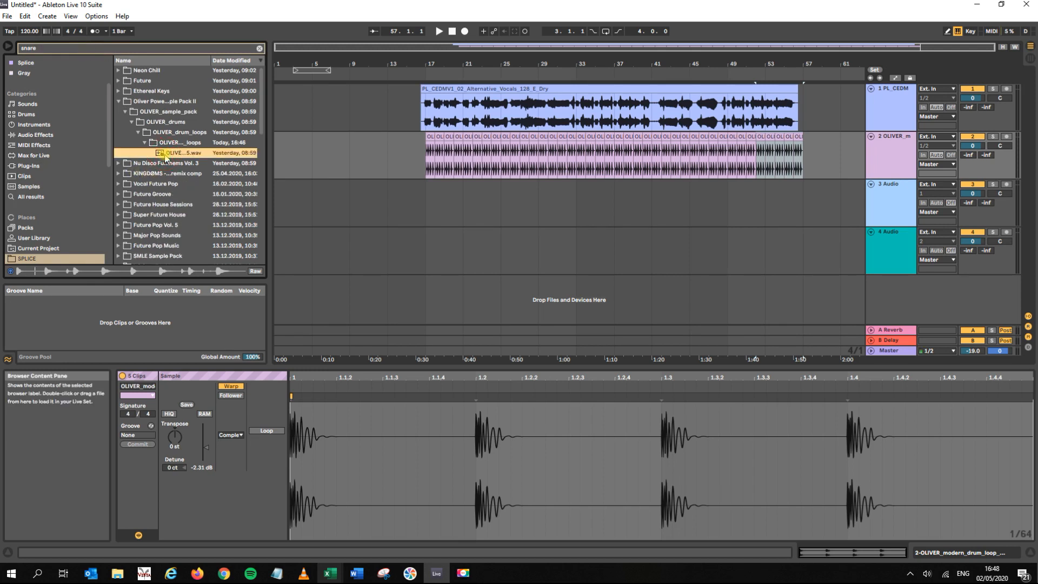
{"action": "key", "text": "space"}
{"action": "left_click", "coordinate": [119, 163]}
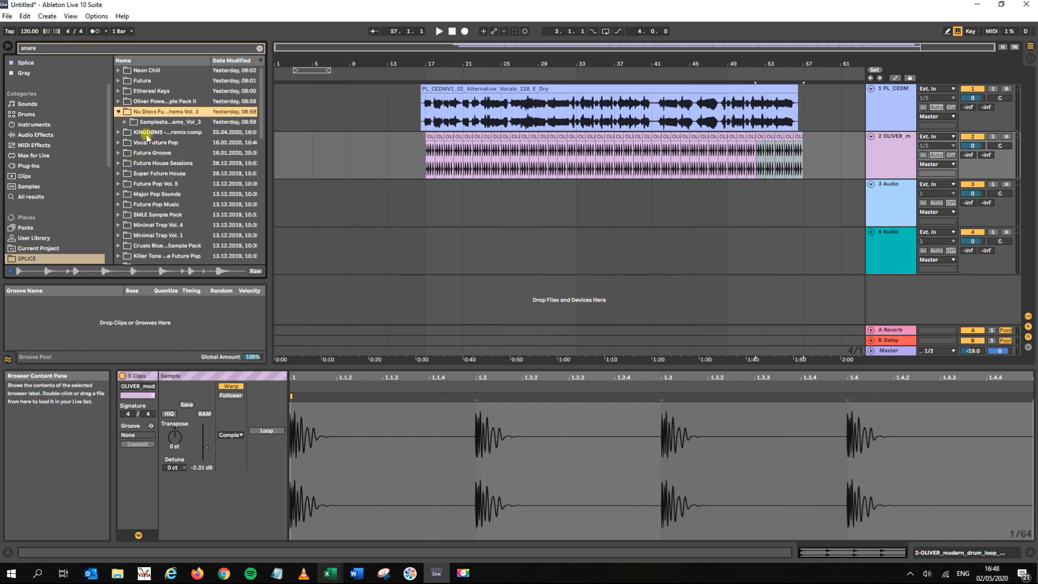
{"action": "left_click", "coordinate": [126, 123]}
{"action": "left_click", "coordinate": [131, 133]}
{"action": "left_click", "coordinate": [142, 142]}
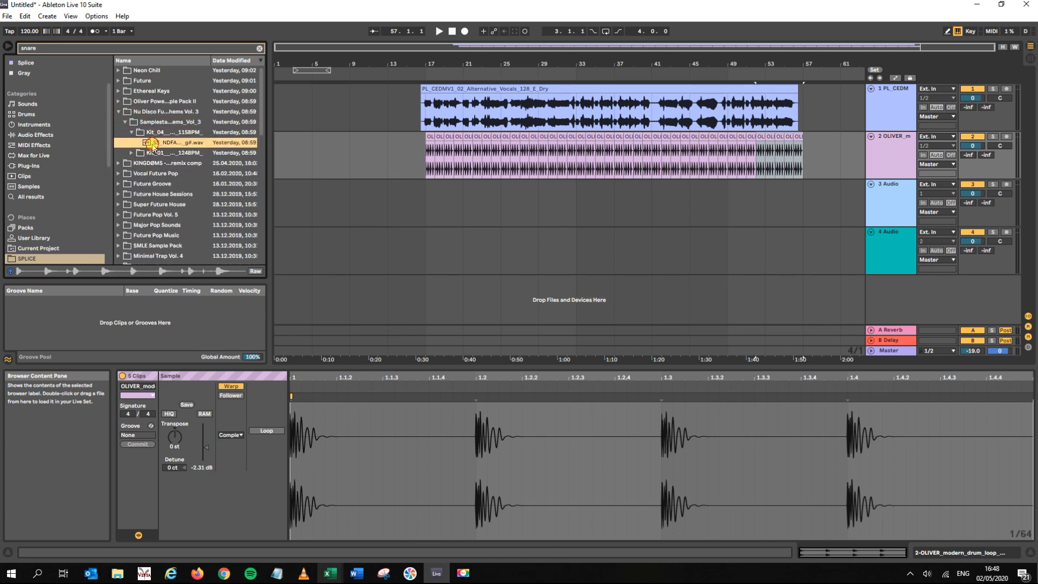
{"action": "key", "text": "space"}
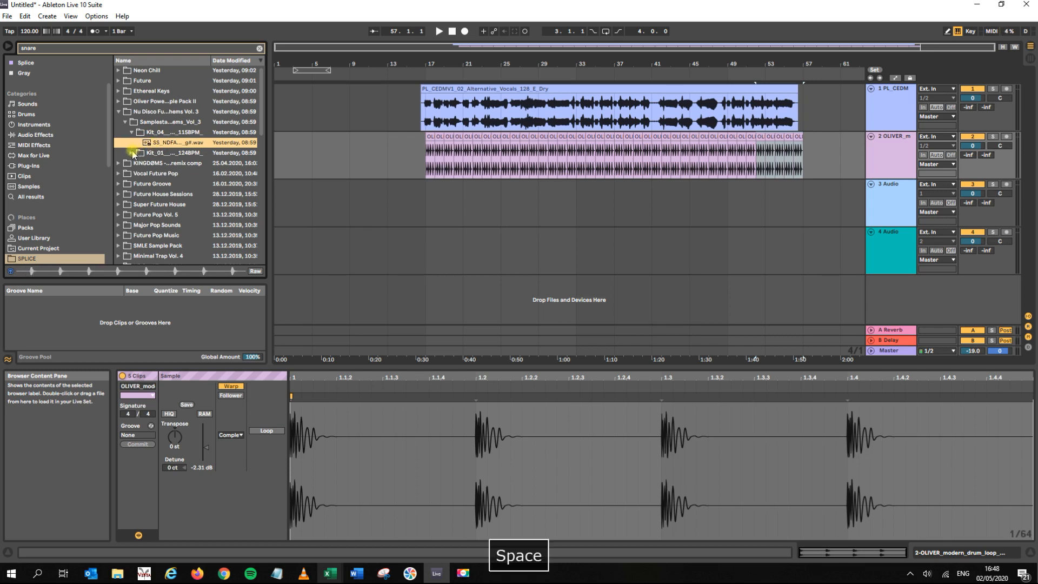
{"action": "left_click", "coordinate": [137, 153]}
{"action": "left_click", "coordinate": [150, 154]}
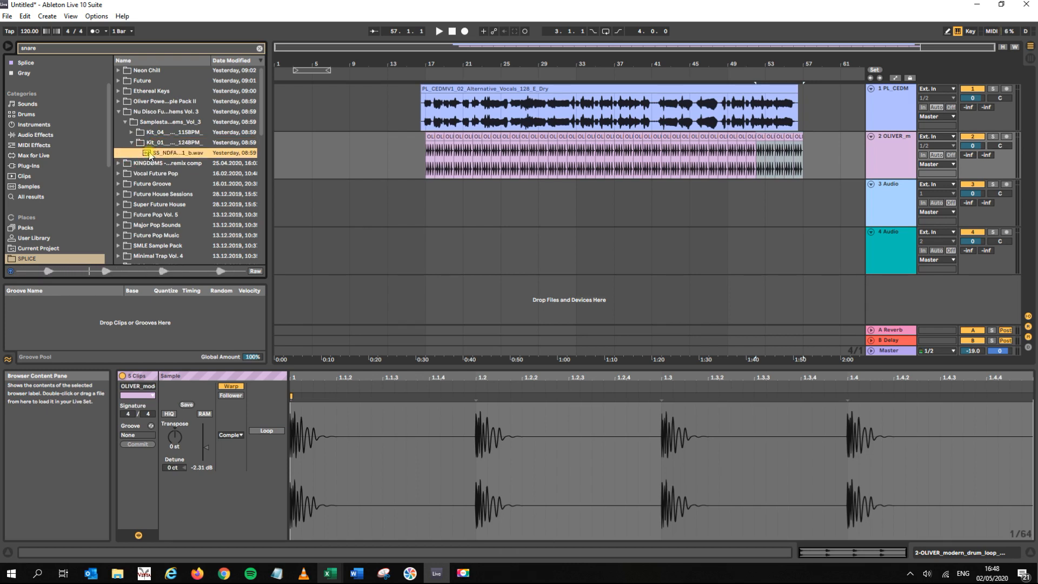
{"action": "key", "text": "space"}
- Audition the snare drum loops in the Neon Chill pack's 115 folder
{"action": "left_click", "coordinate": [119, 72]}
{"action": "key", "text": "Down"}
{"action": "key", "text": "Down"}
{"action": "key", "text": "Down"}
{"action": "key", "text": "Down"}
{"action": "key", "text": "Down"}
{"action": "key", "text": "Down"}
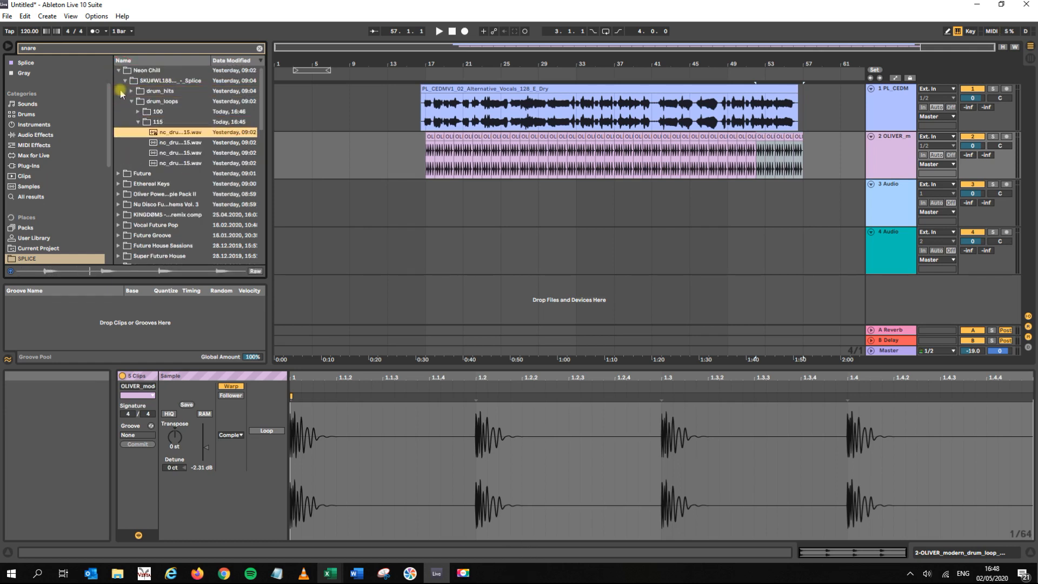
{"action": "key", "text": "Down"}
{"action": "key", "text": "Down"}
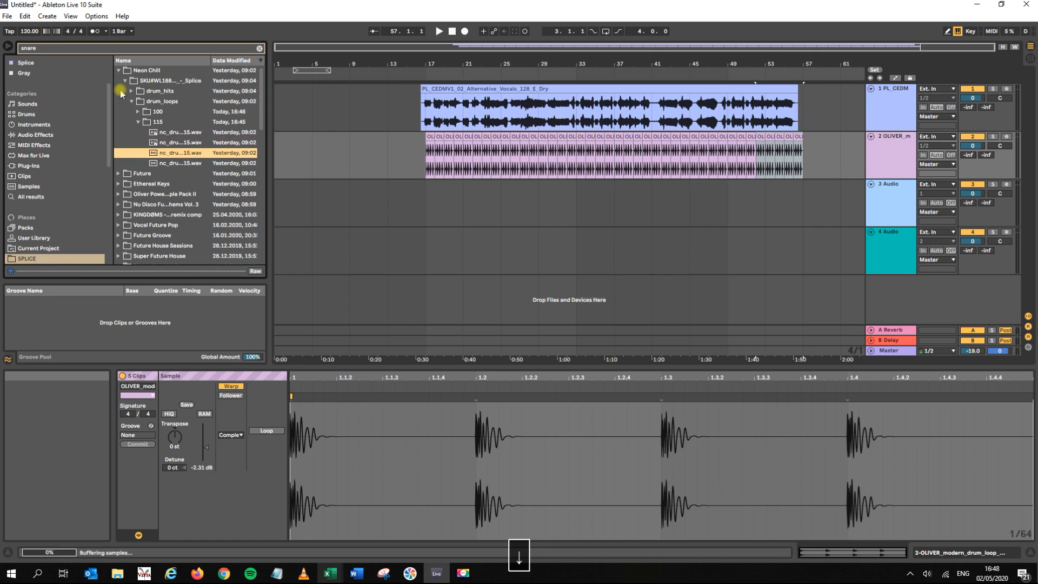
{"action": "key", "text": "Down"}
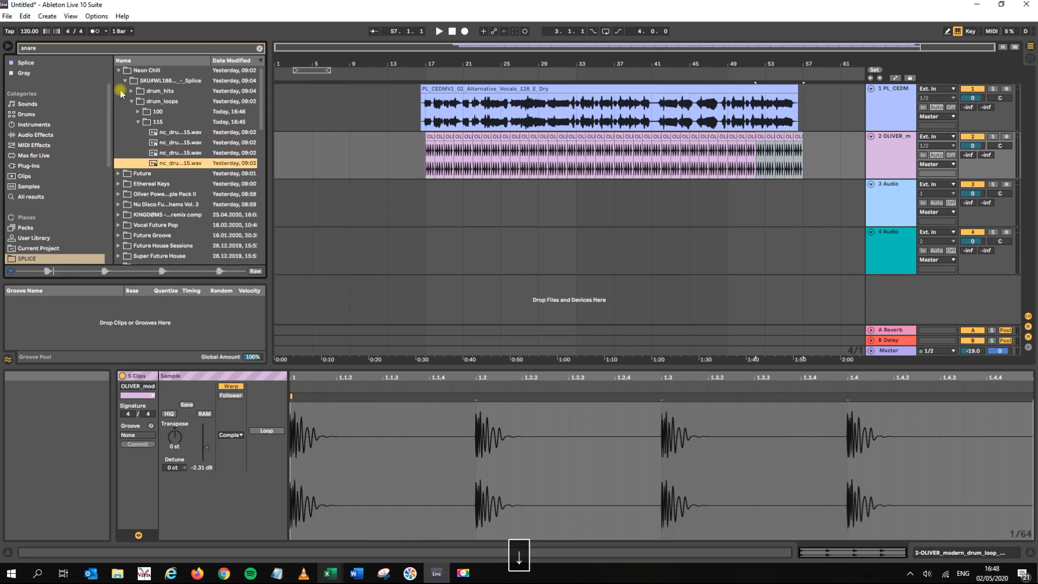
{"action": "key", "text": "Up"}
{"action": "key", "text": "Down"}
{"action": "key", "text": "space"}
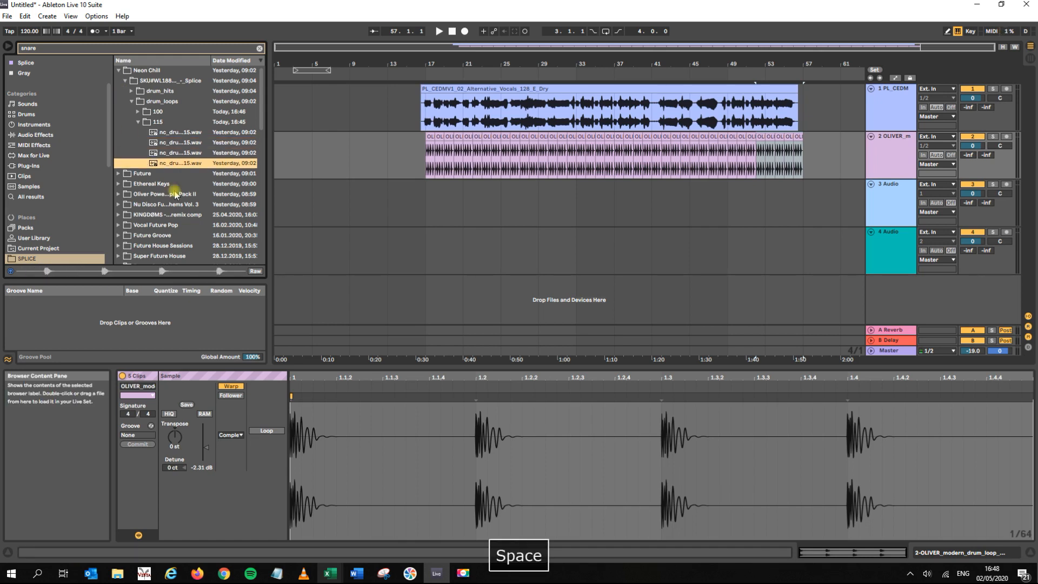
- Place nc_drum_loop_continue_snare_115 at bar 17 on the third track and play it with the kick and vocal
{"action": "left_click", "coordinate": [153, 154]}
{"action": "left_click", "coordinate": [156, 165]}
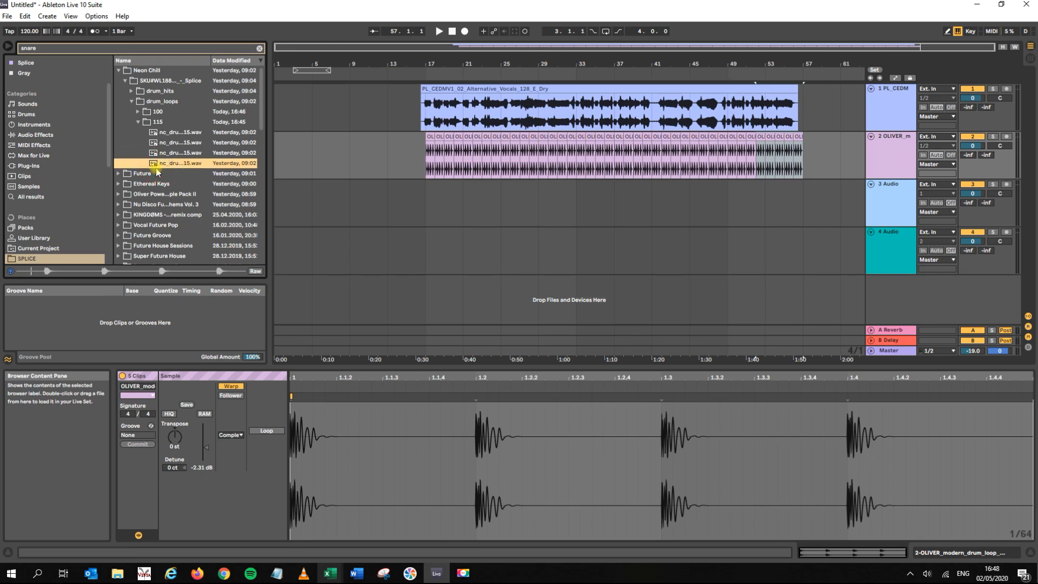
{"action": "key", "text": "space"}
{"action": "mouse_move", "coordinate": [158, 172]}
{"action": "left_mouse_down"}
{"action": "mouse_move", "coordinate": [447, 197]}
{"action": "mouse_move", "coordinate": [429, 200]}
{"action": "left_mouse_up"}
{"action": "left_click_drag", "start_coordinate": [441, 64], "coordinate": [406, 227]}
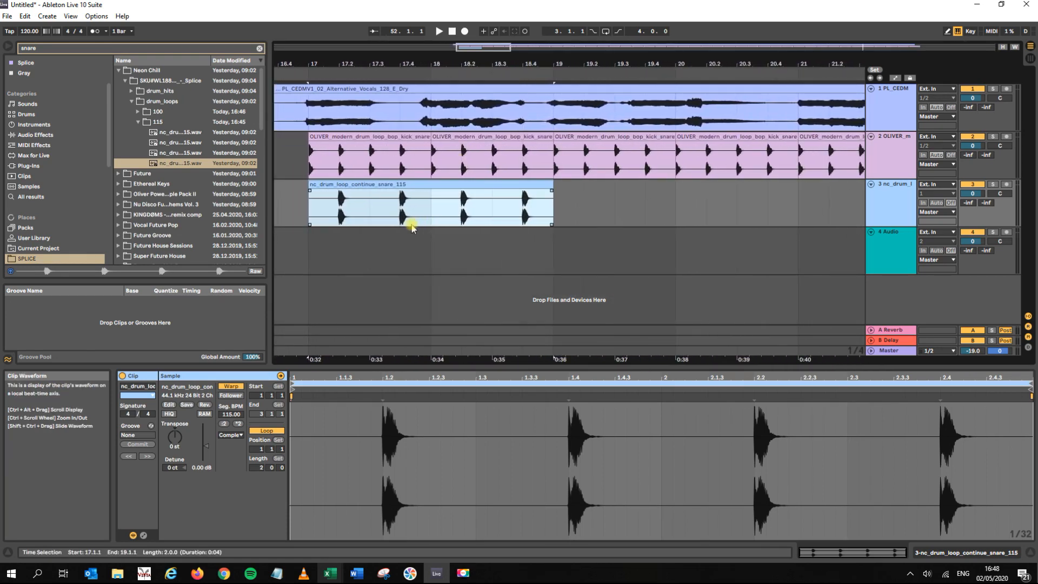
{"action": "key", "text": "space"}
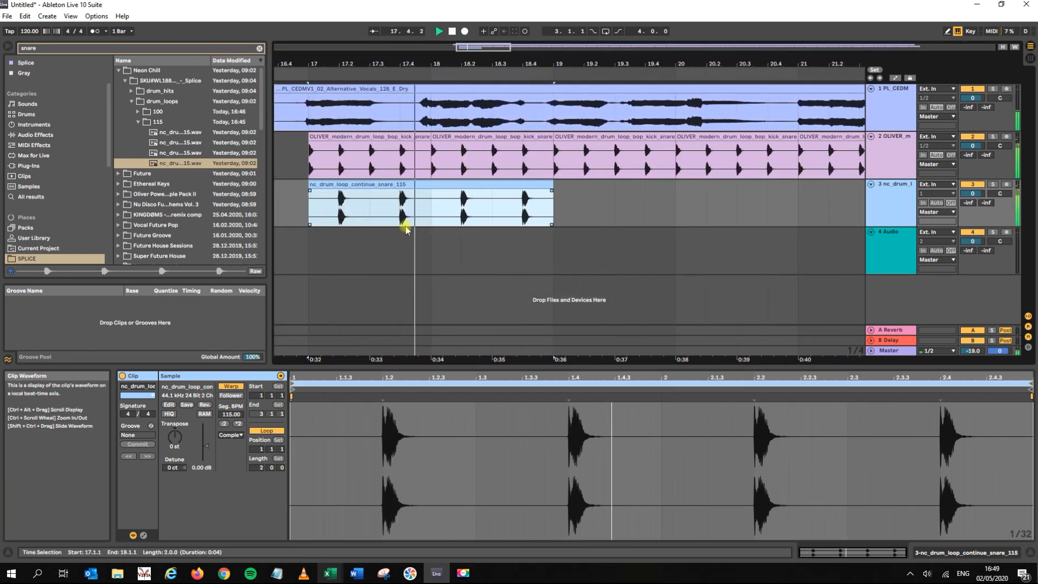
{"action": "key", "text": "space"}
- Compare the snare and kick waveforms closely at beat 17.2 and choose a narrower adaptive grid than Medium
{"action": "left_click_drag", "start_coordinate": [318, 59], "coordinate": [326, 162]}
{"action": "left_click_drag", "start_coordinate": [582, 57], "coordinate": [582, 119]}
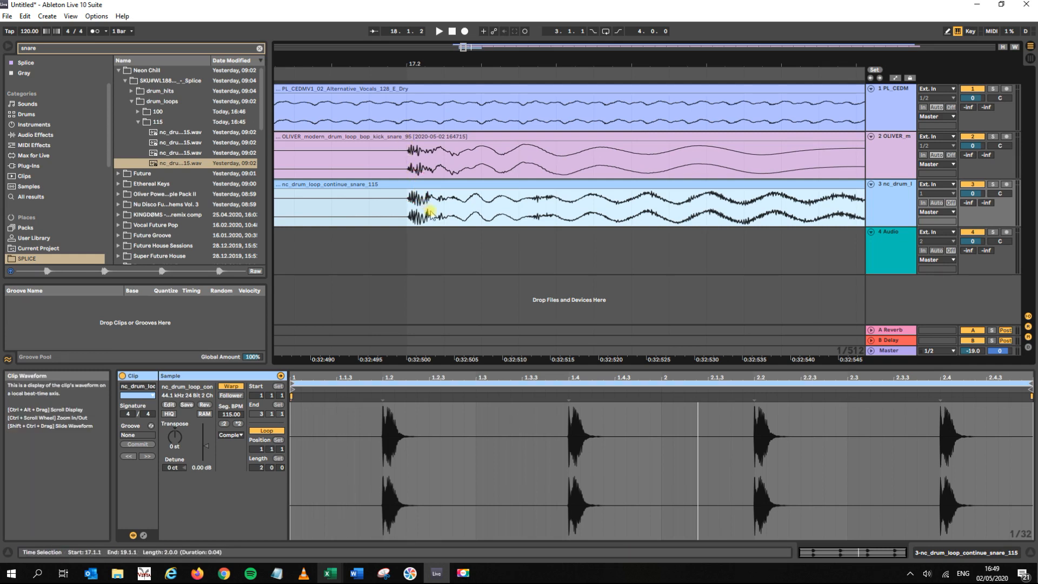
{"action": "left_click_drag", "start_coordinate": [422, 59], "coordinate": [422, 95]}
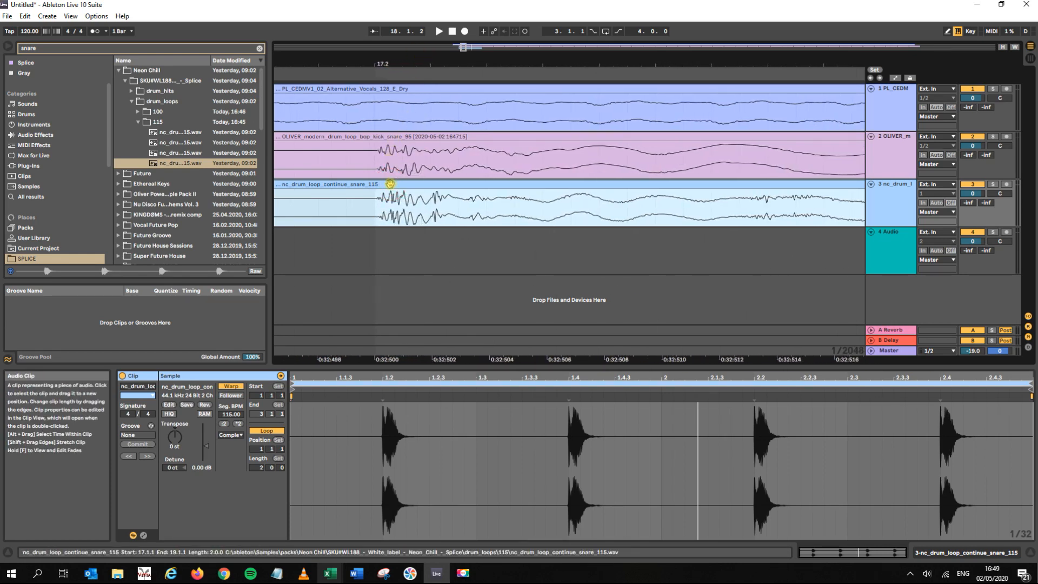
{"action": "right_click", "coordinate": [430, 252]}
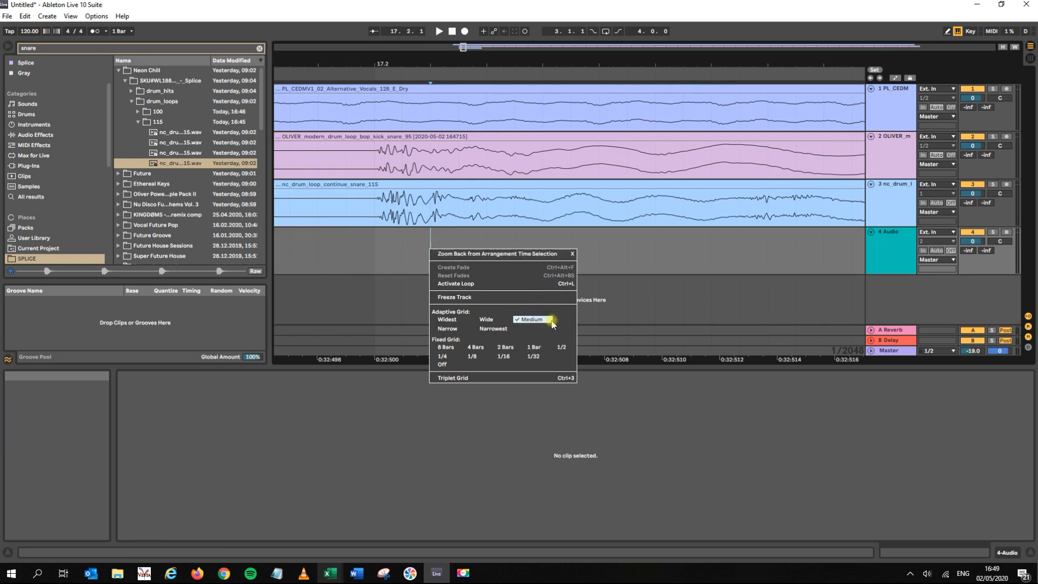
{"action": "left_click", "coordinate": [475, 329]}
- Nudge the snare clip slightly earlier to line its hits up with the kick and play the result
{"action": "left_click", "coordinate": [378, 185]}
{"action": "left_click_drag", "start_coordinate": [378, 185], "coordinate": [367, 186]}
{"action": "left_click", "coordinate": [373, 63]}
{"action": "key", "text": "minus"}
{"action": "key", "text": "minus"}
{"action": "key", "text": "minus"}
{"action": "key", "text": "minus"}
{"action": "key", "text": "space"}
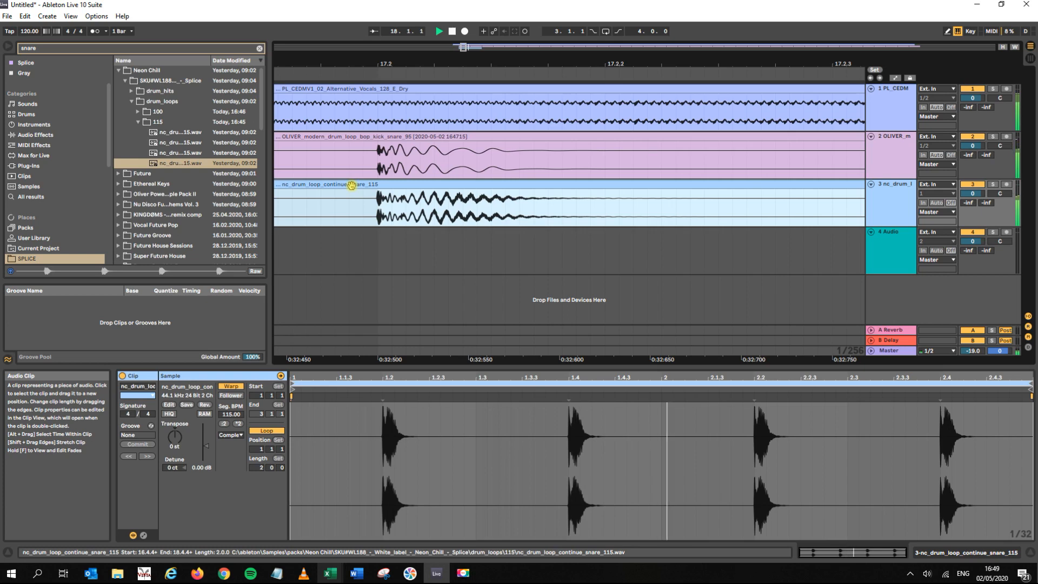
{"action": "key", "text": "space"}
- Extend the selection of the snare clip to 19.1.1, covering the small gap before bar 19, and consolidate it into one clip
{"action": "mouse_move", "coordinate": [392, 63]}
{"action": "left_mouse_down"}
{"action": "mouse_move", "coordinate": [392, 44]}
{"action": "mouse_move", "coordinate": [181, 27]}
{"action": "left_mouse_up"}
{"action": "left_click", "coordinate": [603, 57]}
{"action": "left_click_drag", "start_coordinate": [604, 58], "coordinate": [390, 192]}
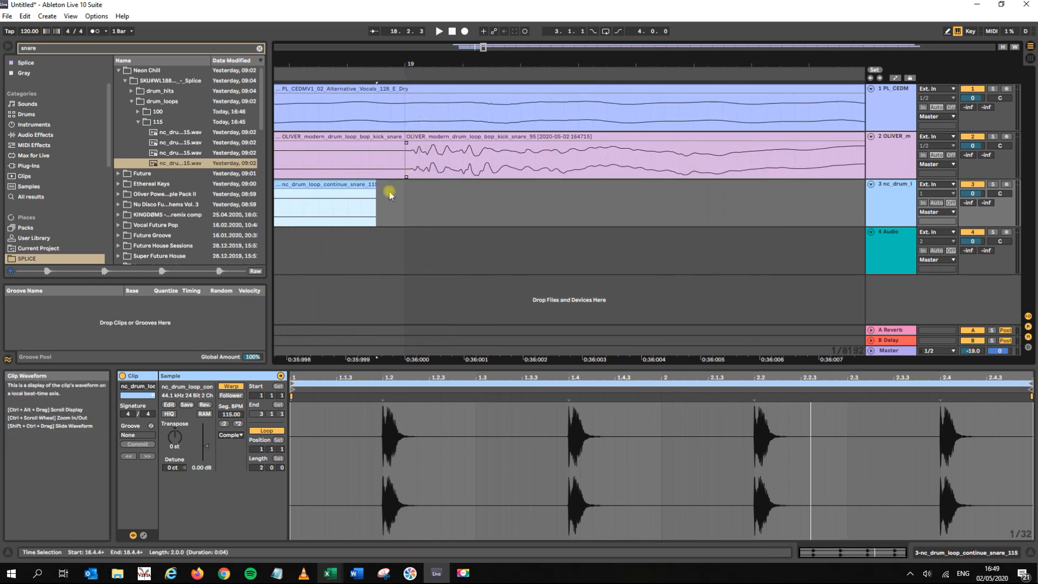
{"action": "left_click", "coordinate": [354, 184]}
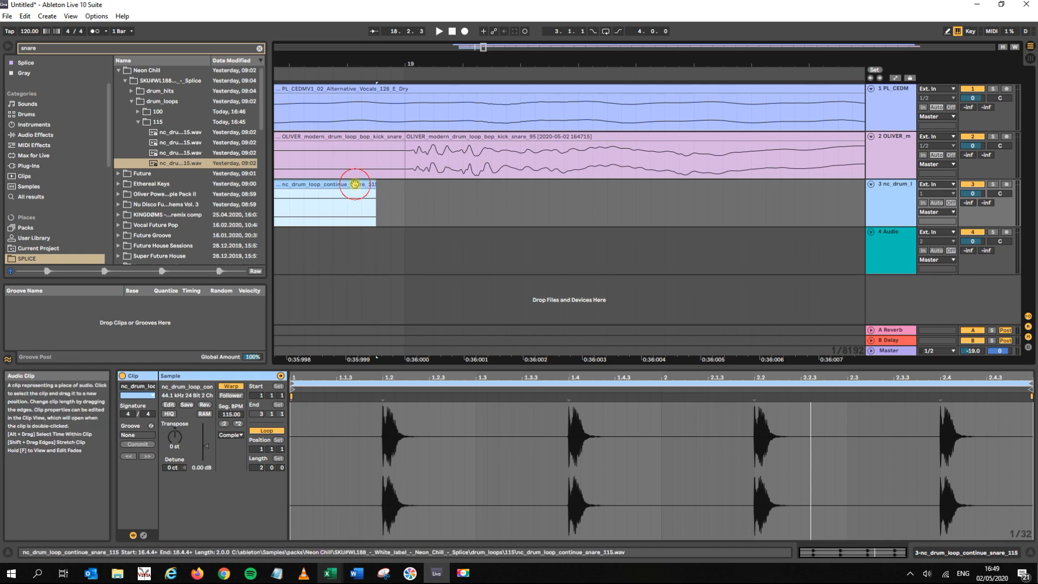
{"action": "left_click", "coordinate": [404, 188], "text": "shift"}
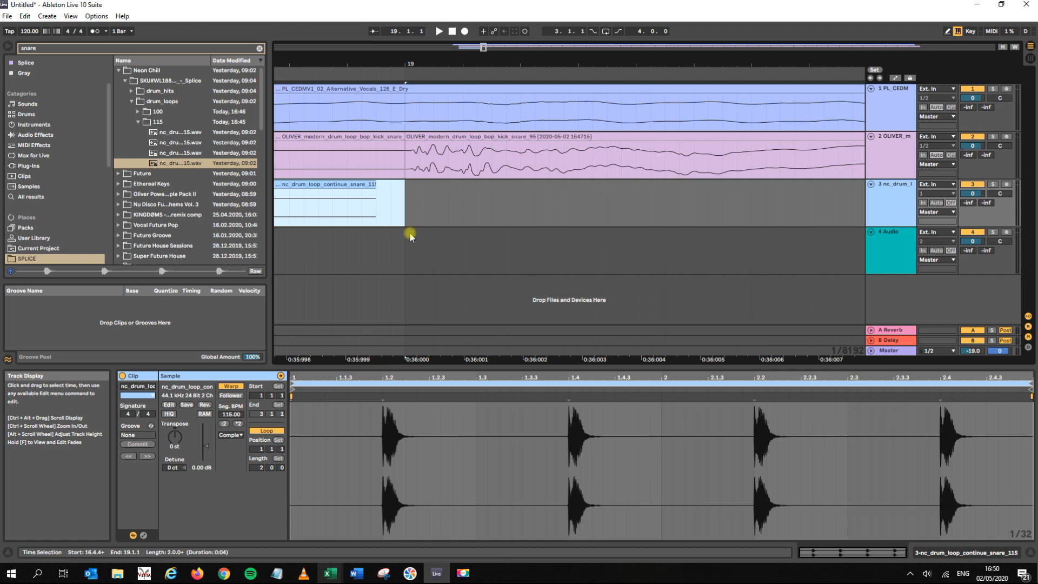
{"action": "key", "text": "ctrl+j"}
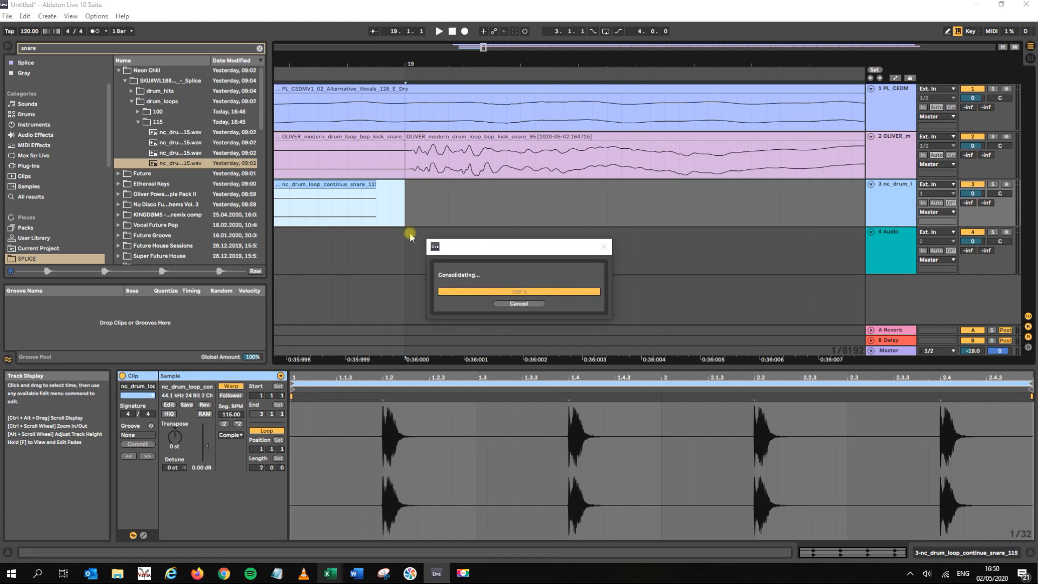
{"action": "left_click_drag", "start_coordinate": [336, 56], "coordinate": [665, 17]}
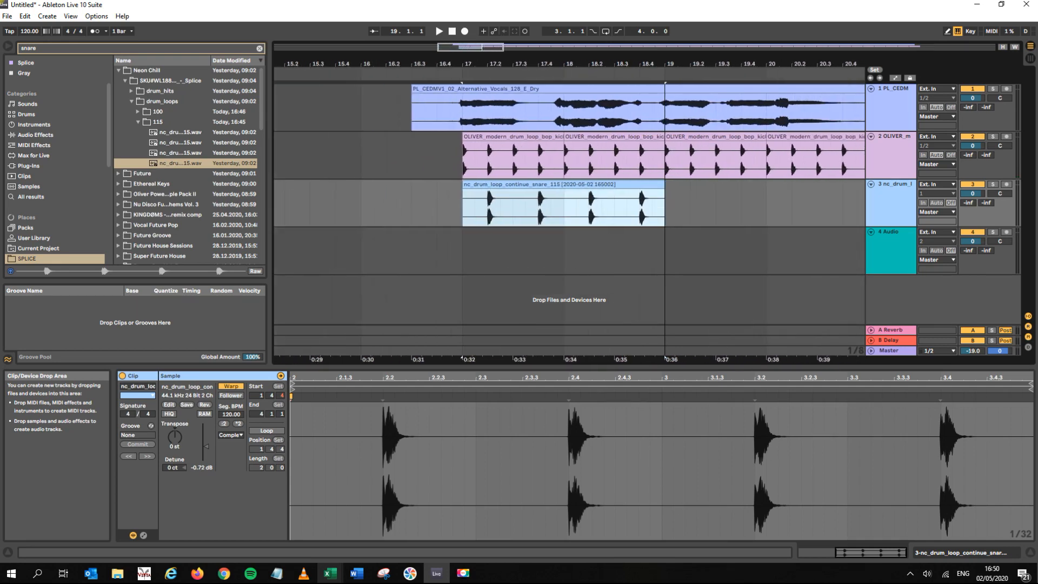
- Trim the start of the snare clip to exactly 17.1.1 and consolidate it again
{"action": "left_click_drag", "start_coordinate": [464, 59], "coordinate": [599, 65]}
{"action": "left_click_drag", "start_coordinate": [324, 57], "coordinate": [683, 58]}
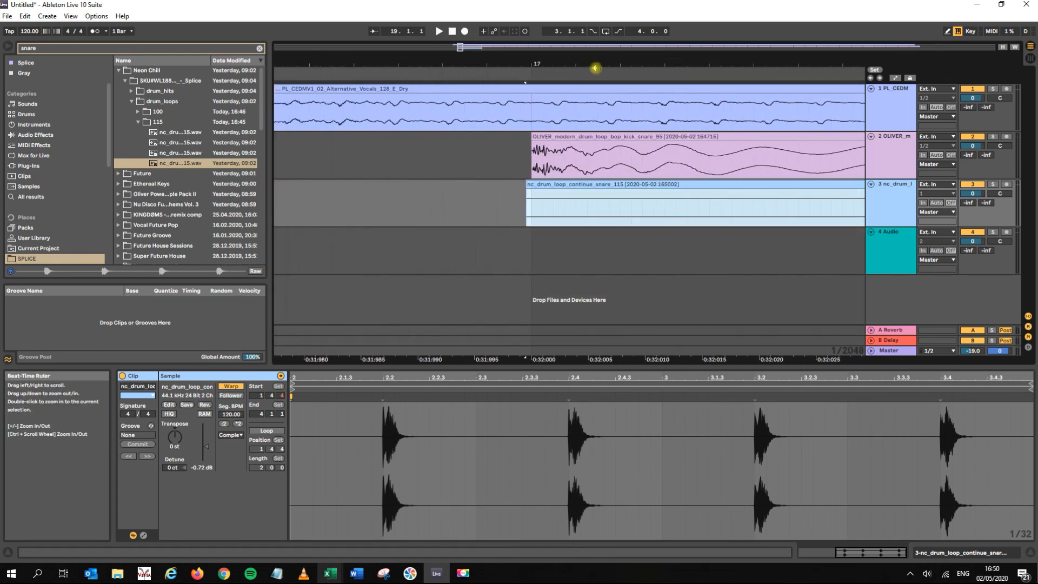
{"action": "left_click_drag", "start_coordinate": [526, 61], "coordinate": [526, 81]}
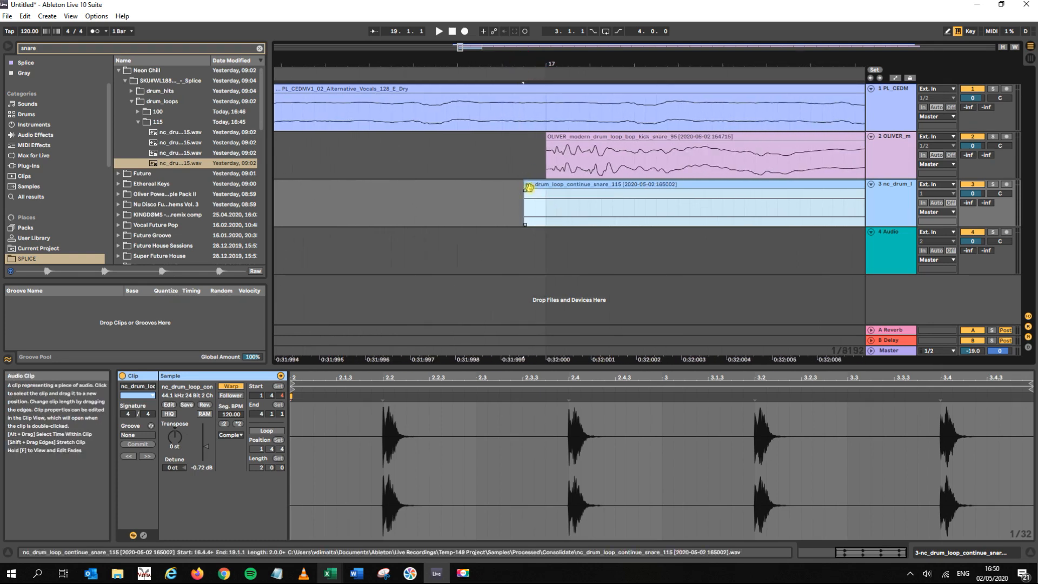
{"action": "left_click_drag", "start_coordinate": [529, 187], "coordinate": [547, 185]}
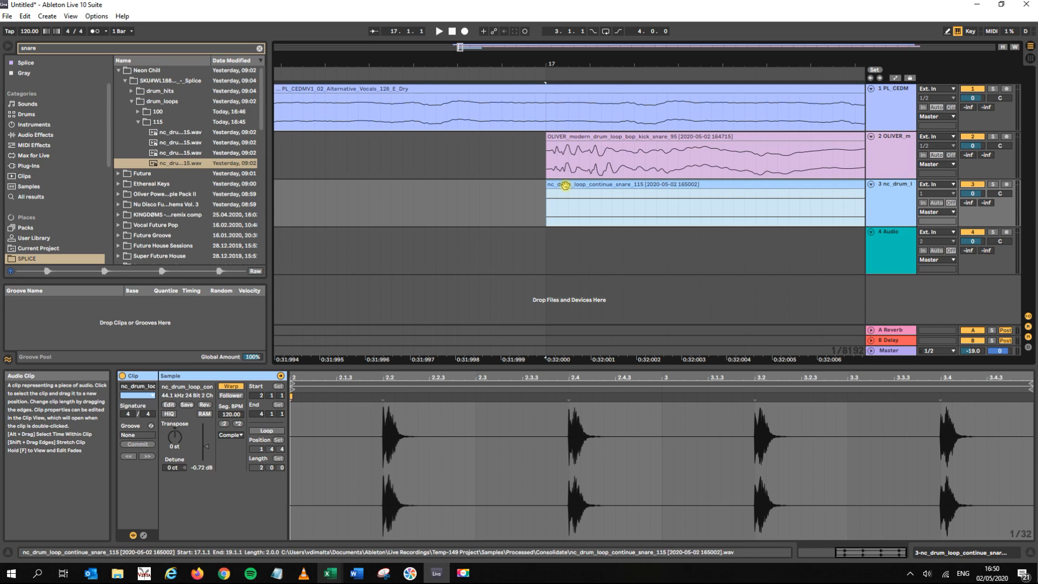
{"action": "key", "text": "ctrl+j"}
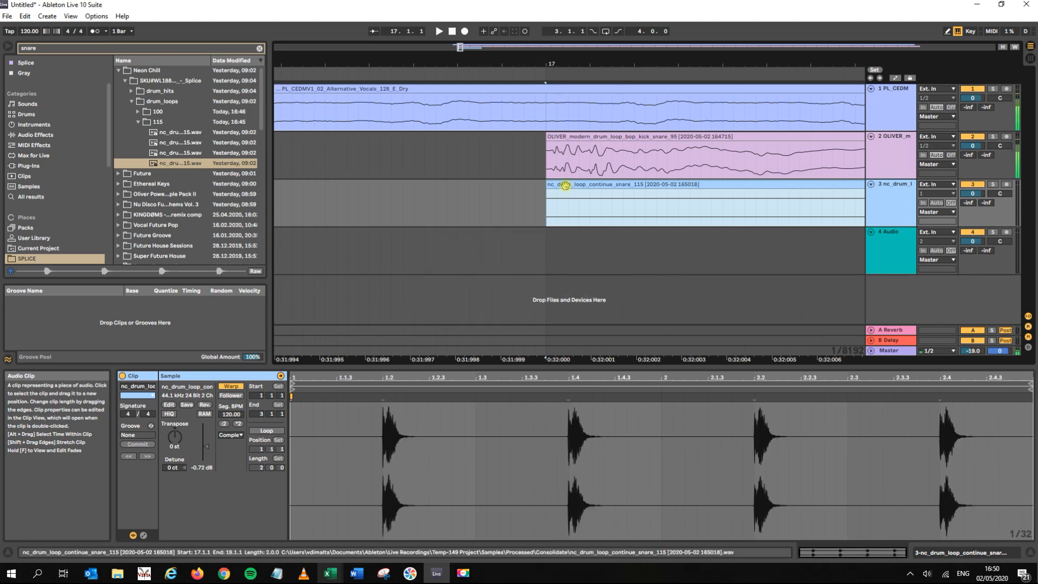
- Dismiss the Citrix Receiver window and play the snare clip with the kick and vocal from bar 17
{"action": "left_click_drag", "start_coordinate": [576, 63], "coordinate": [580, 4]}
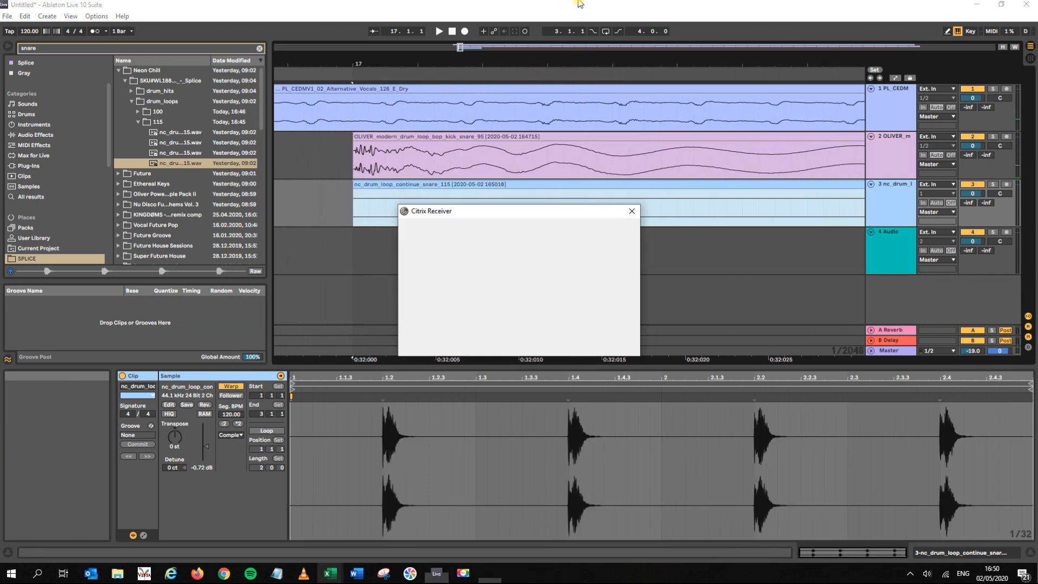
{"action": "left_click", "coordinate": [525, 310]}
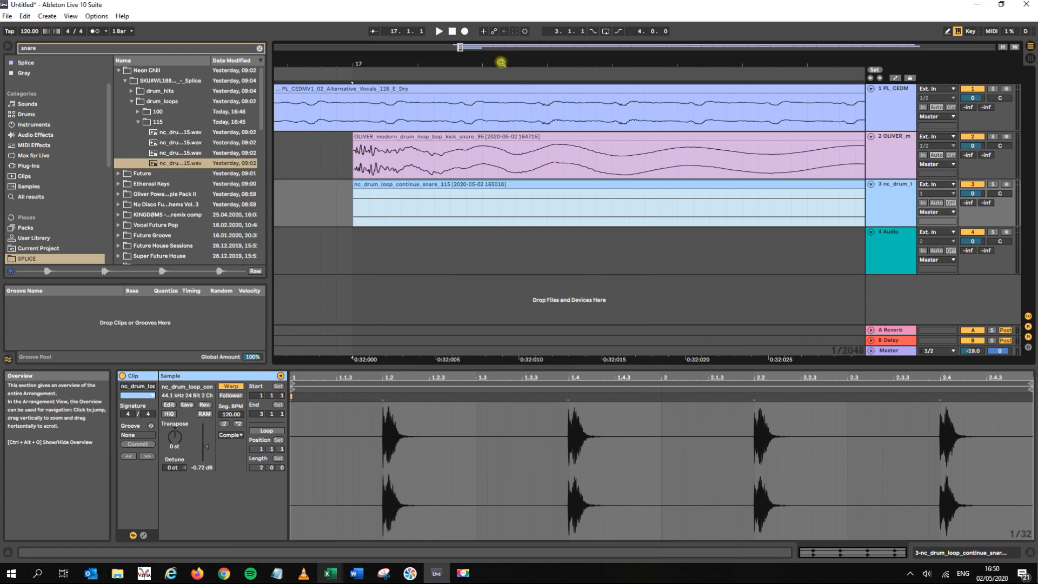
{"action": "left_click_drag", "start_coordinate": [501, 63], "coordinate": [378, 62]}
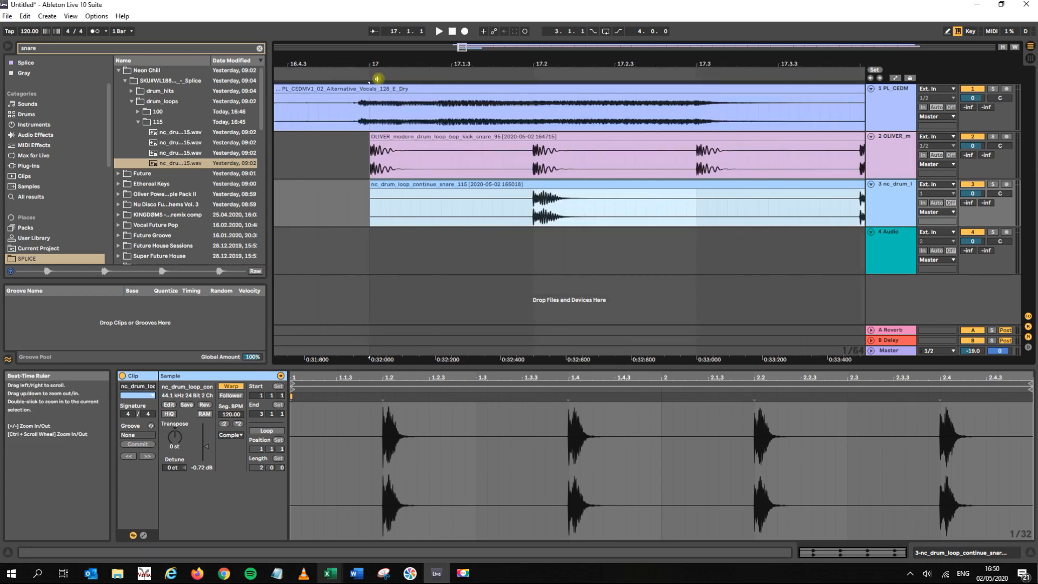
{"action": "left_click", "coordinate": [538, 63]}
{"action": "left_click_drag", "start_coordinate": [537, 64], "coordinate": [537, 33]}
{"action": "key", "text": "space"}
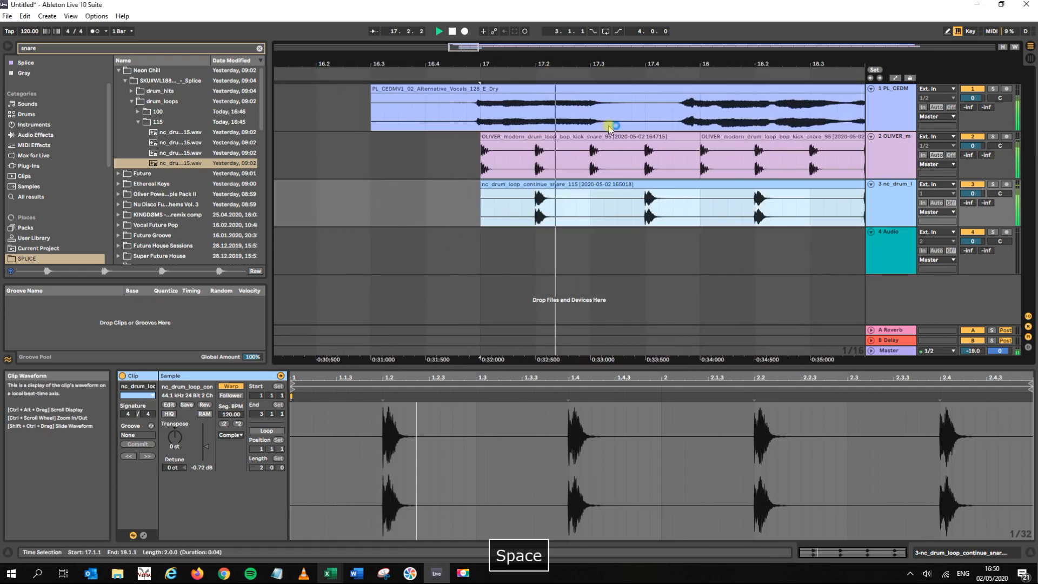
{"action": "left_click_drag", "start_coordinate": [604, 65], "coordinate": [473, 48]}
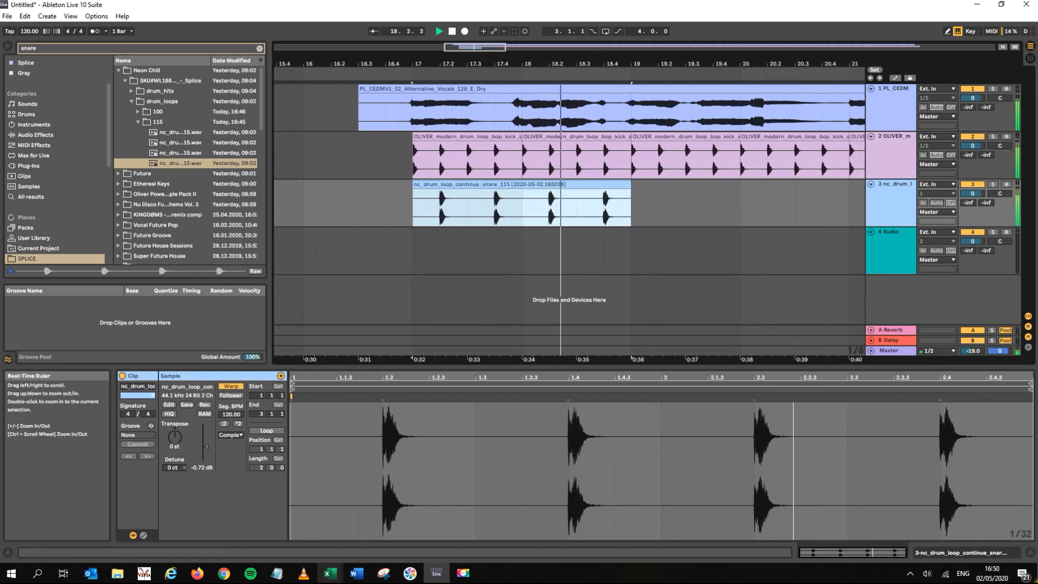
{"action": "key", "text": "space"}
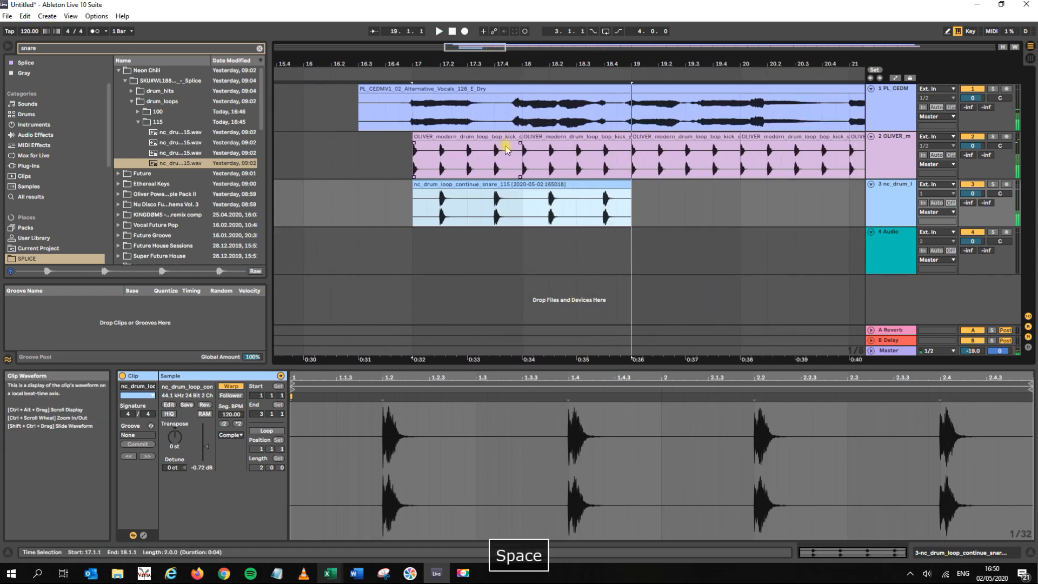
- Lower the snare clip's gain to -2.22 dB and duplicate the clip along the third track up to bar 57, matching the kick's length
{"action": "left_click", "coordinate": [466, 187]}
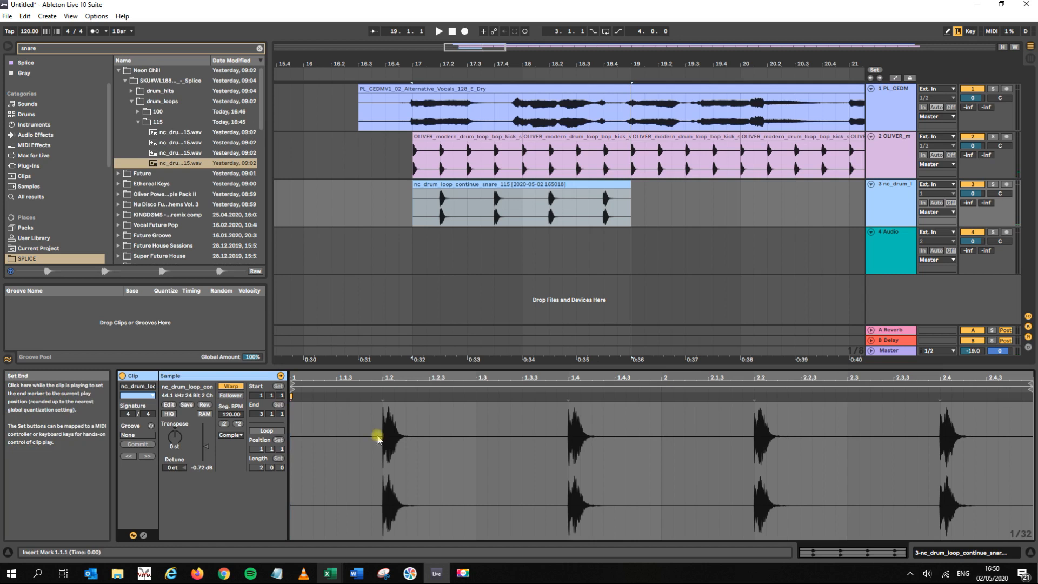
{"action": "left_click_drag", "start_coordinate": [205, 444], "coordinate": [206, 451]}
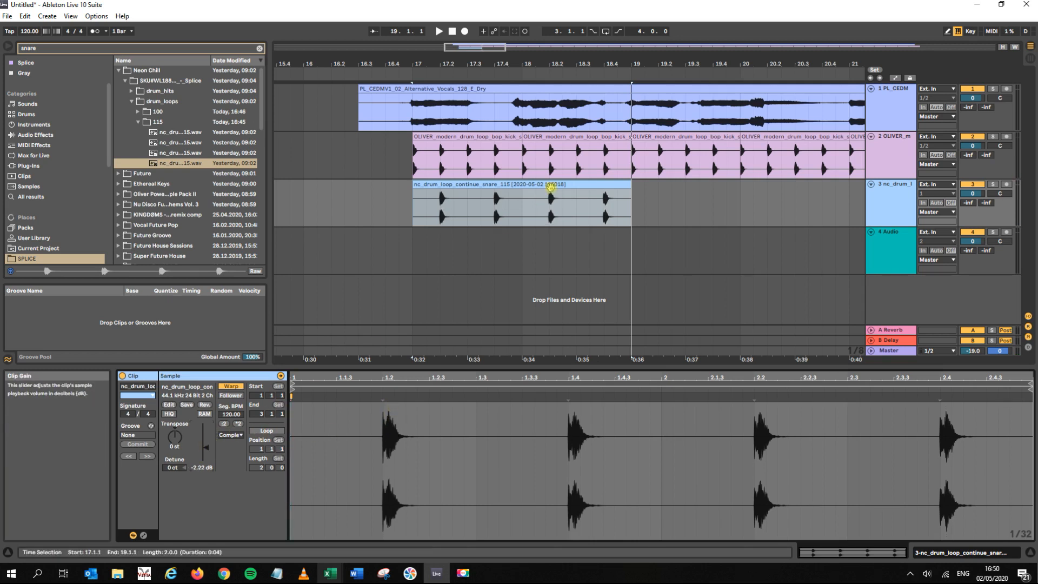
{"action": "left_click", "coordinate": [513, 186]}
{"action": "key", "text": "ctrl+d"}
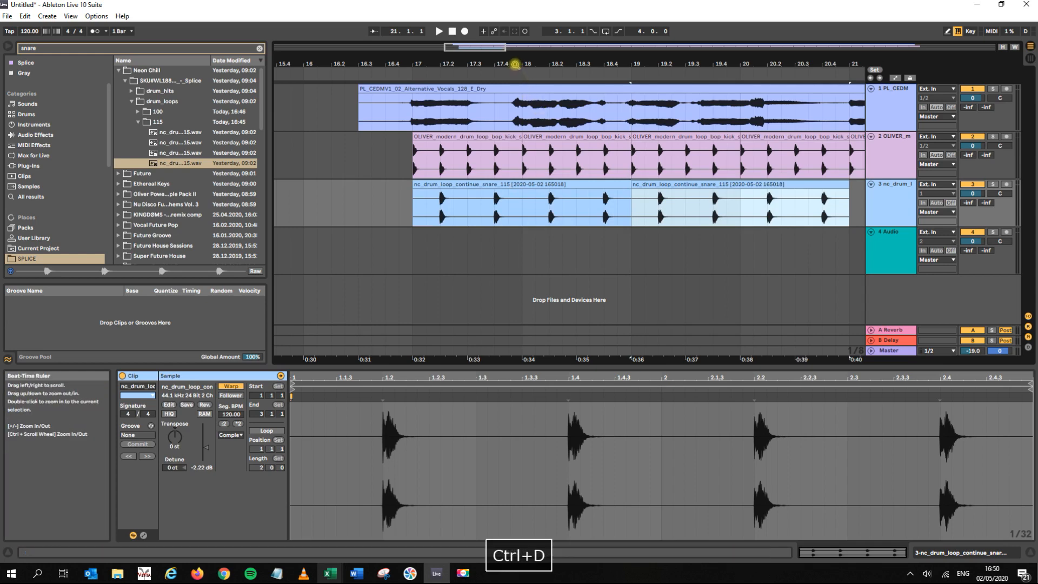
{"action": "left_click_drag", "start_coordinate": [514, 64], "coordinate": [434, 64]}
{"action": "key", "text": "ctrl+d"}
{"action": "key", "text": "ctrl+d"}
{"action": "key", "text": "ctrl+d"}
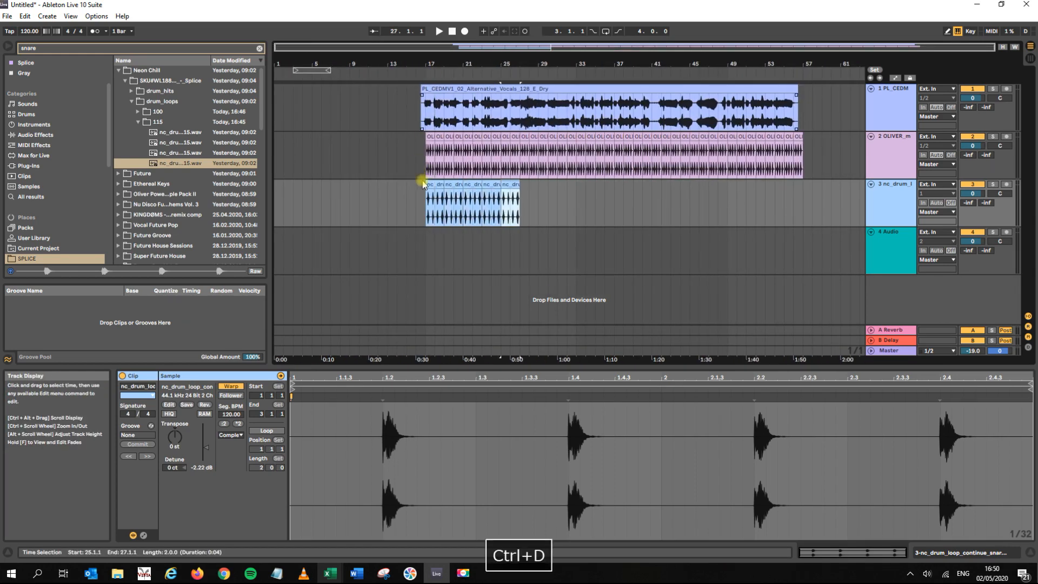
{"action": "left_click", "coordinate": [435, 187], "text": "shift"}
{"action": "key", "text": "ctrl+d"}
{"action": "key", "text": "ctrl+d"}
{"action": "key", "text": "ctrl+d"}
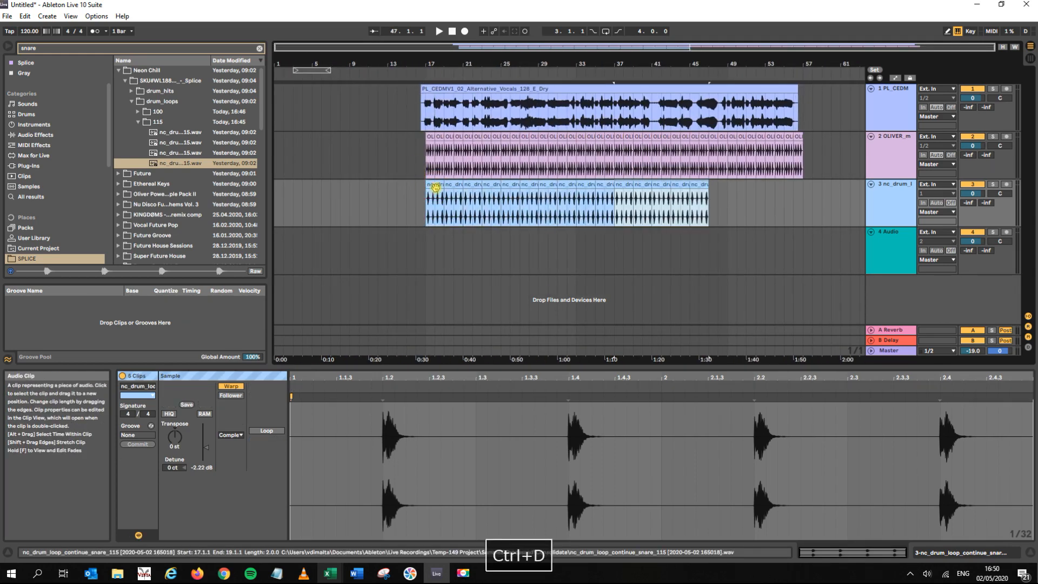
- Play the repeated snare pattern with the kick and vocal from 17.1.1
{"action": "left_click", "coordinate": [433, 180]}
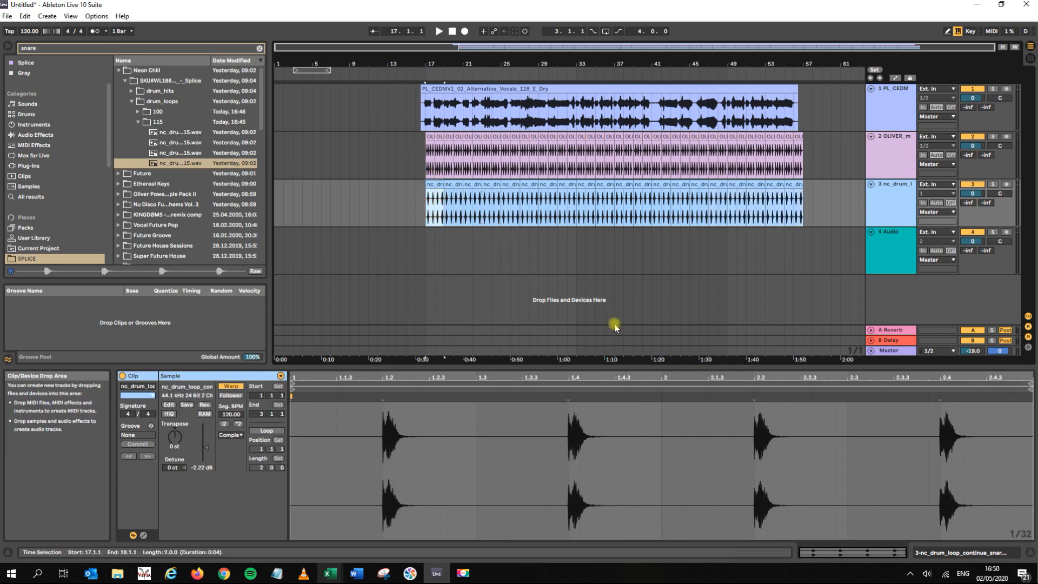
{"action": "key", "text": "space"}
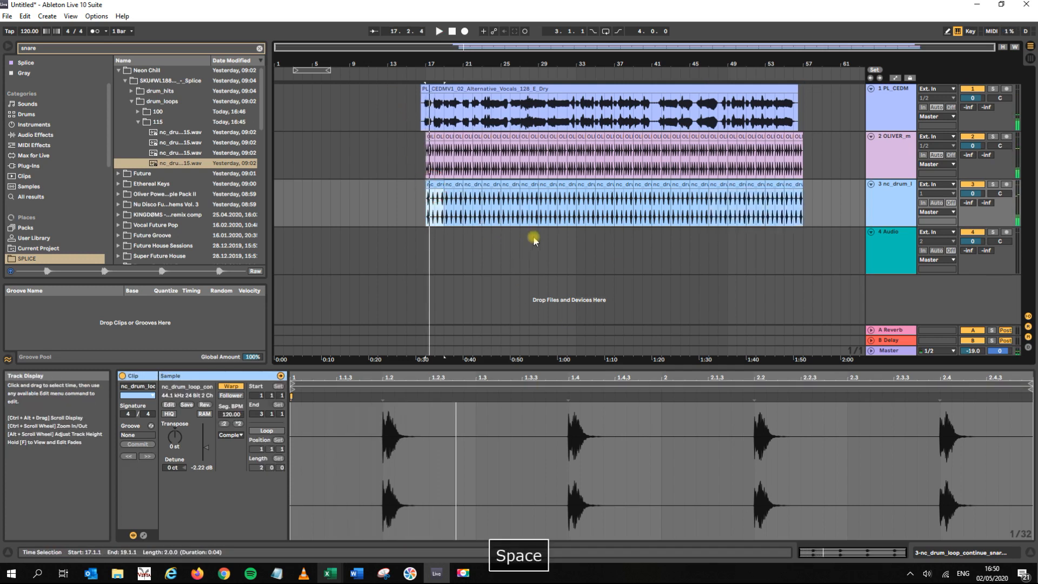
{"action": "key", "text": "space"}
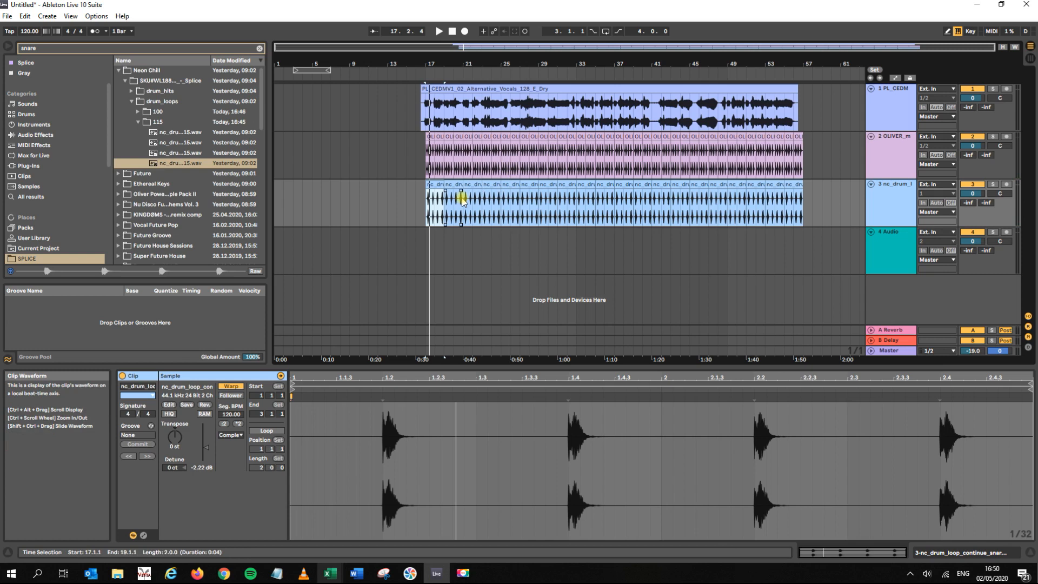
- Search the SPLICE folder for "hat" and audition the three loops in Neon Chill's drum_loops 100 folder
{"action": "left_click", "coordinate": [105, 49]}
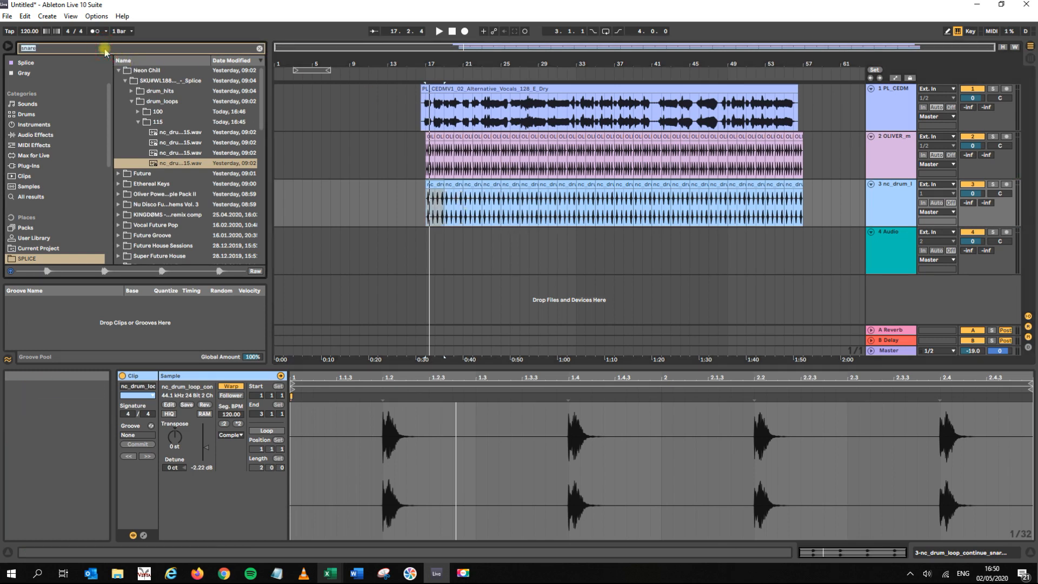
{"action": "type", "text": "hat"}
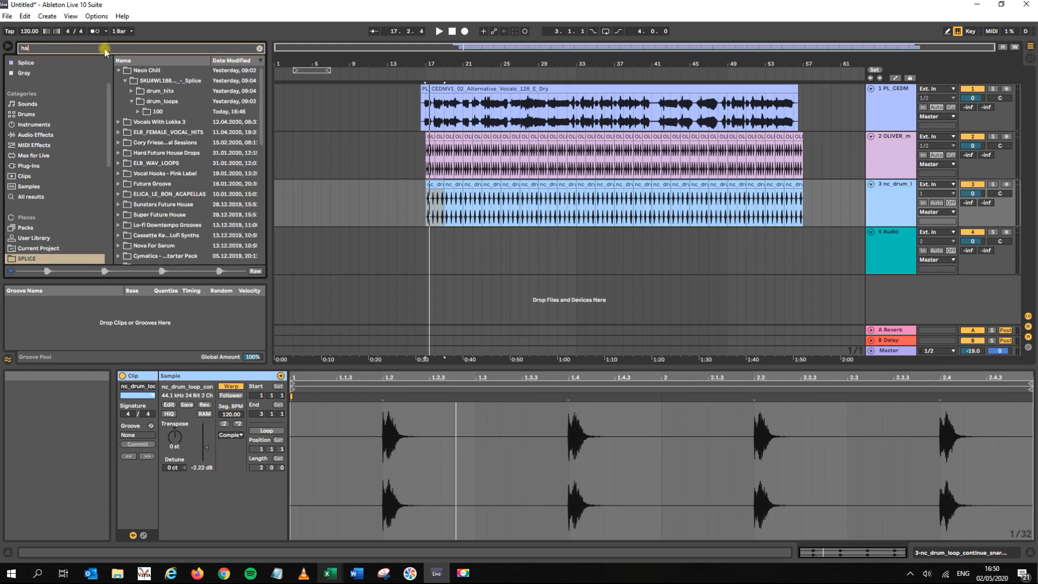
{"action": "left_click", "coordinate": [139, 111]}
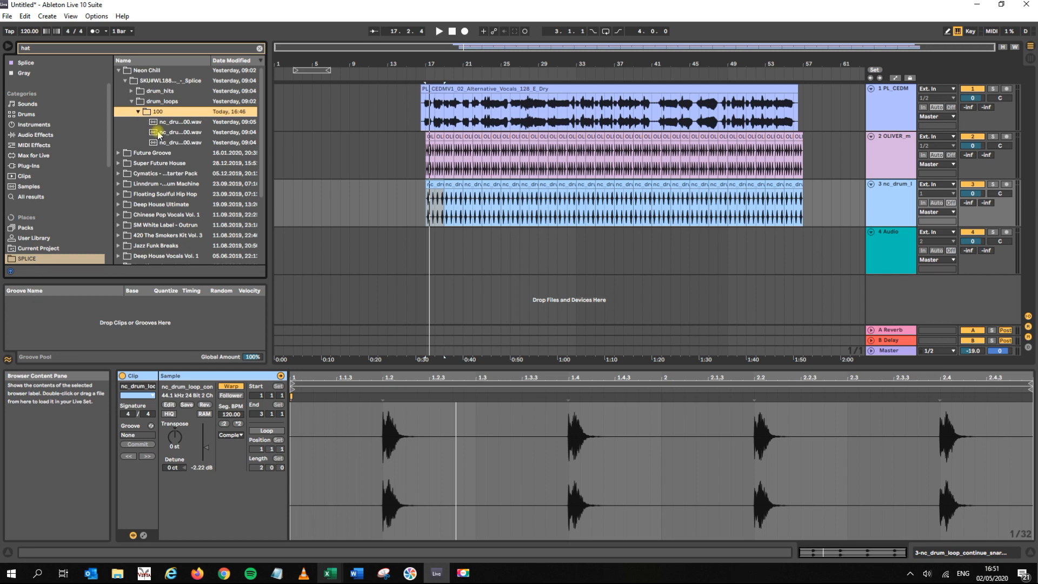
{"action": "left_click", "coordinate": [170, 125]}
{"action": "key", "text": "space"}
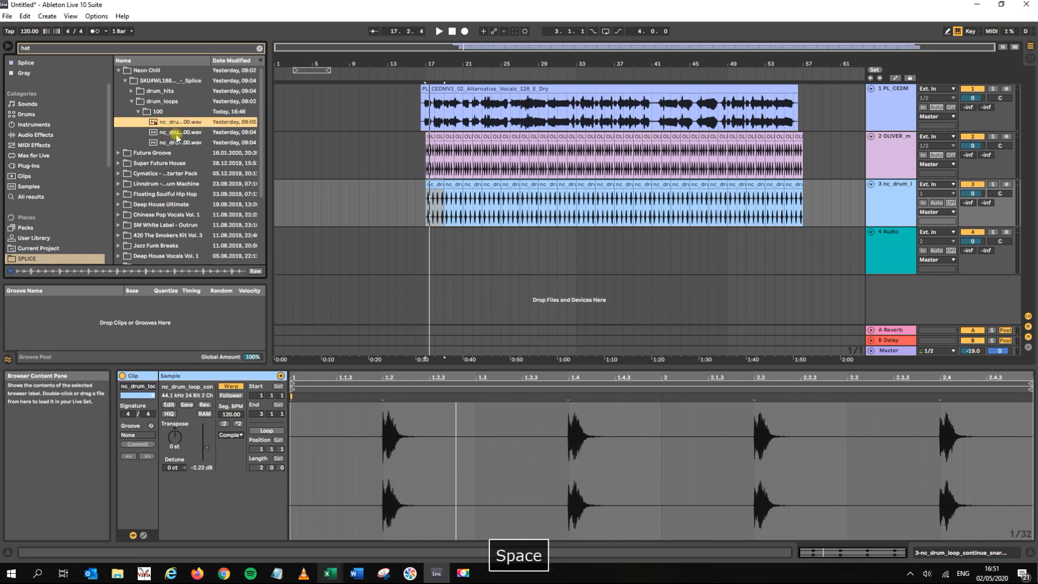
{"action": "left_click", "coordinate": [173, 133]}
{"action": "key", "text": "space"}
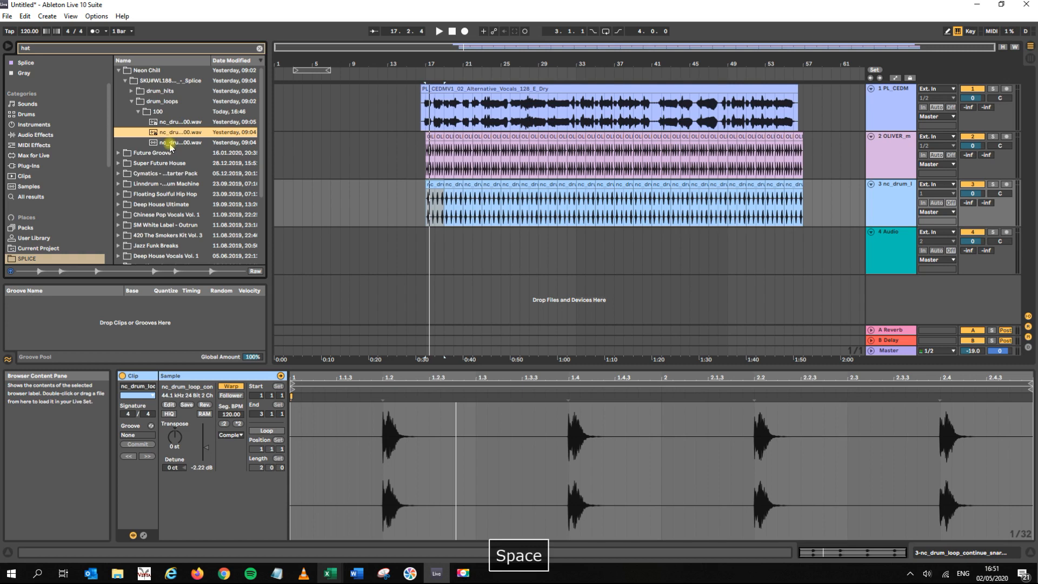
{"action": "left_click", "coordinate": [171, 143]}
{"action": "left_click", "coordinate": [172, 123]}
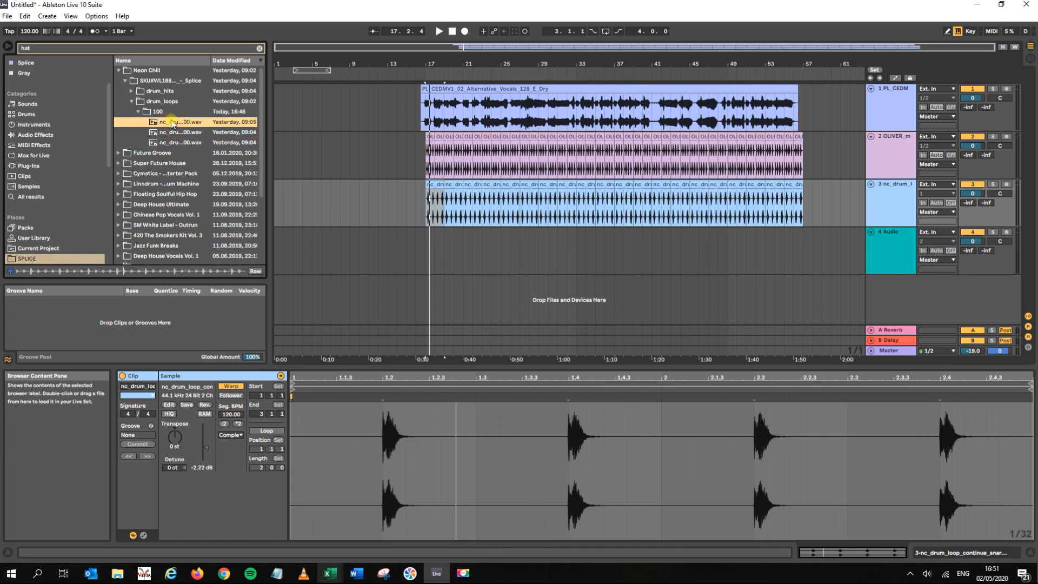
{"action": "key", "text": "space"}
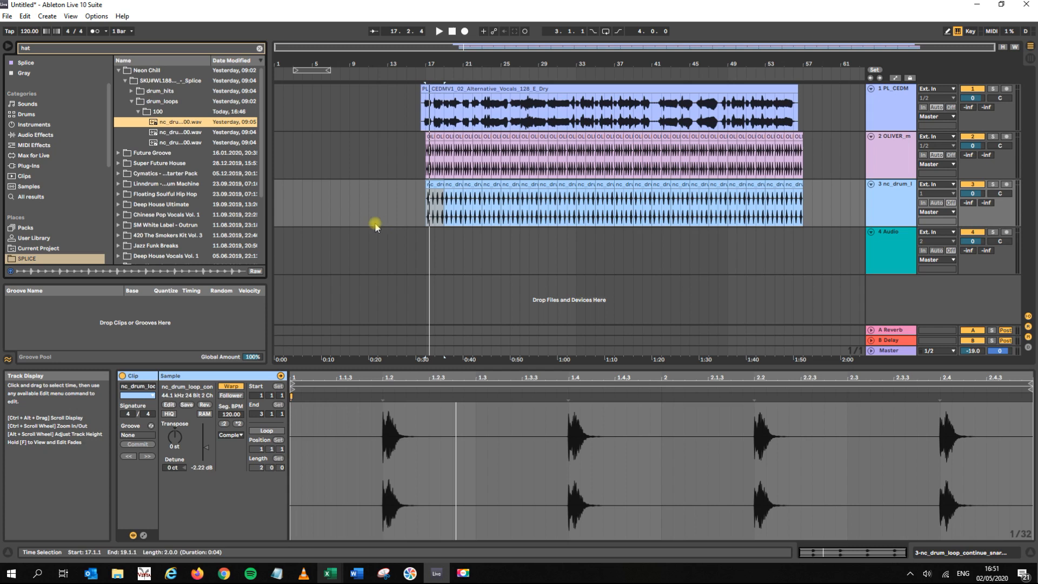
- Play the arrangement briefly from bar 17 and audition the first two Neon Chill hat loops again for comparison
{"action": "key", "text": "space"}
{"action": "left_click", "coordinate": [176, 129]}
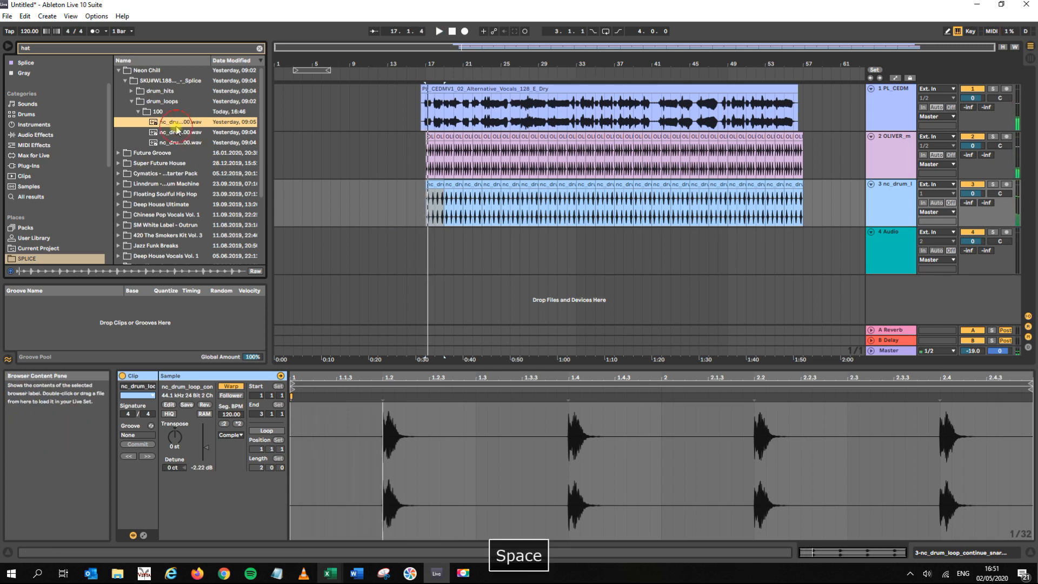
{"action": "key", "text": "space"}
{"action": "left_click", "coordinate": [173, 133]}
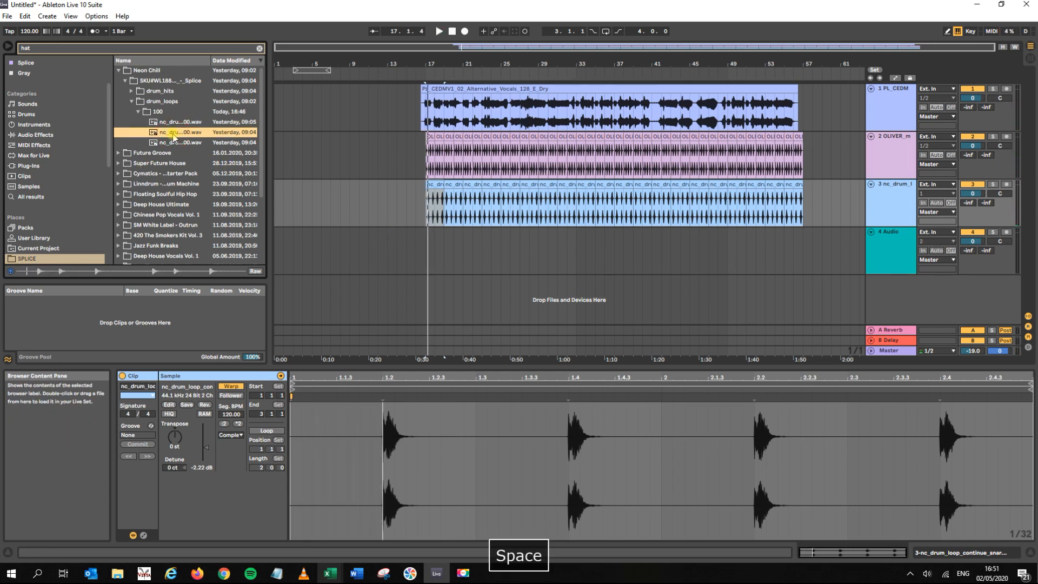
{"action": "key", "text": "space"}
- Place nc_drum_loop_illusion_hat_100 at bar 17 on the fourth track and play it with the other tracks
{"action": "left_click_drag", "start_coordinate": [171, 134], "coordinate": [426, 248]}
{"action": "key", "text": "space"}
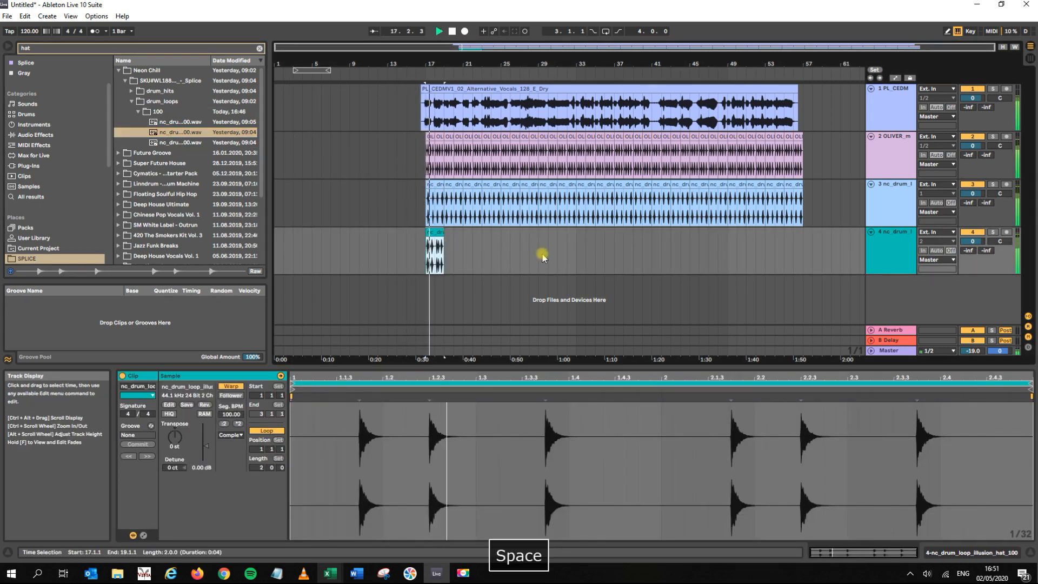
{"action": "key", "text": "space"}
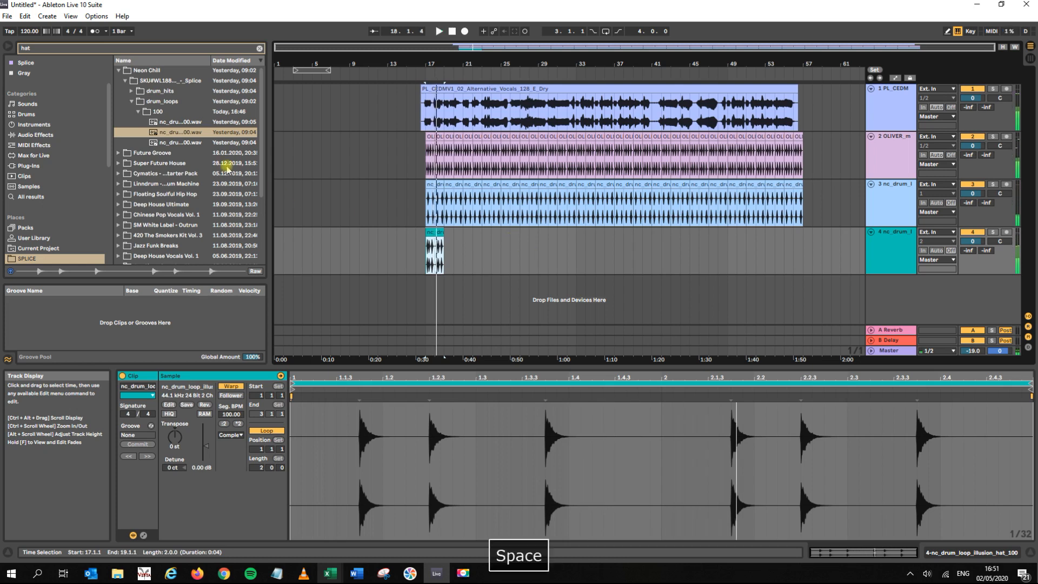
- Audition the first and third hat loops in Neon Chill's 100 folder as alternatives
{"action": "left_click", "coordinate": [170, 122]}
{"action": "left_click", "coordinate": [170, 142]}
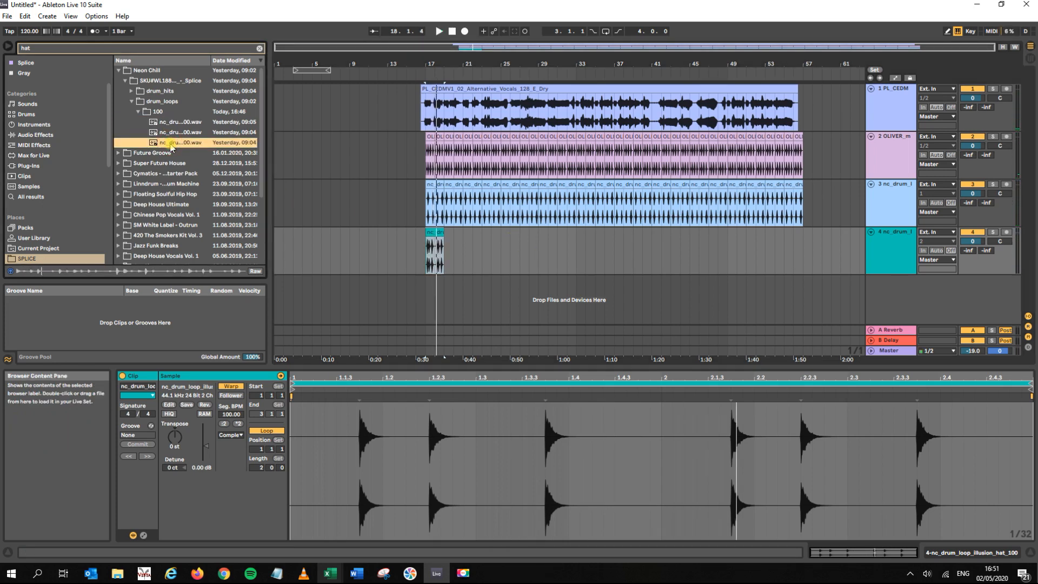
{"action": "key", "text": "space"}
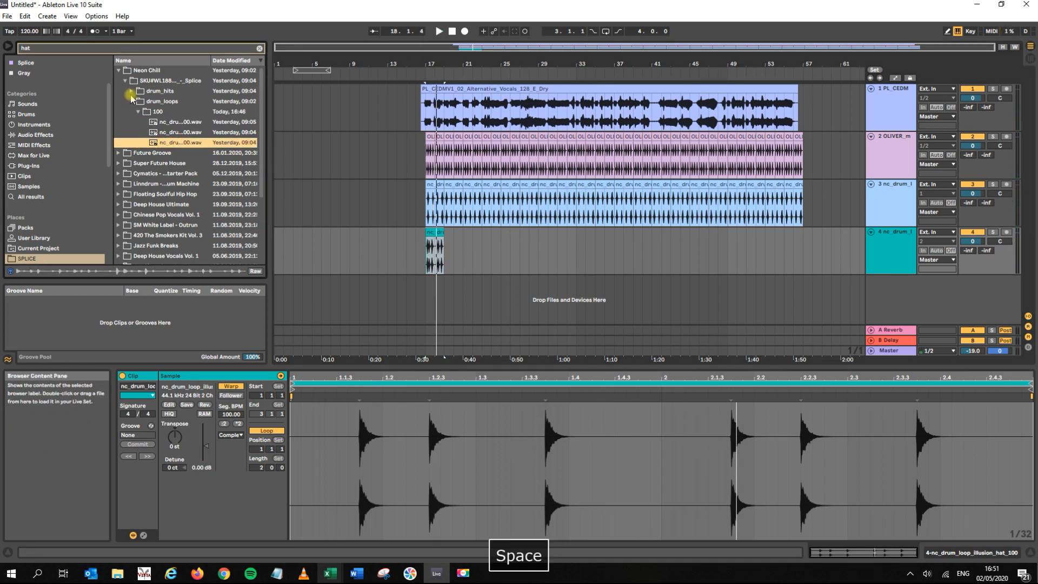
- Audition the hat loops in the 100 and 110 folders of Future Groove's drum_loops
{"action": "left_click", "coordinate": [118, 152]}
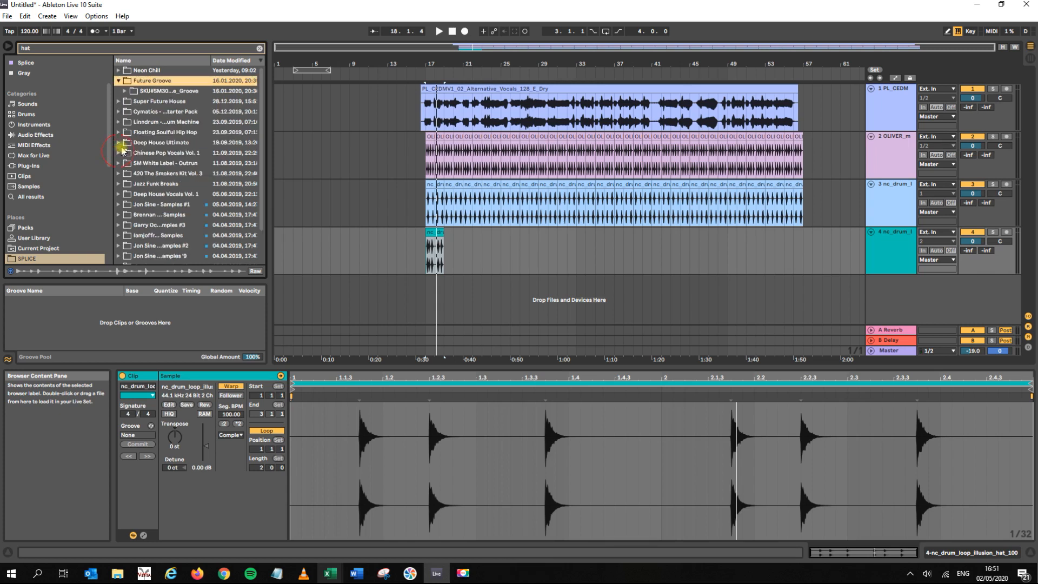
{"action": "left_click", "coordinate": [125, 90]}
{"action": "left_click", "coordinate": [131, 112]}
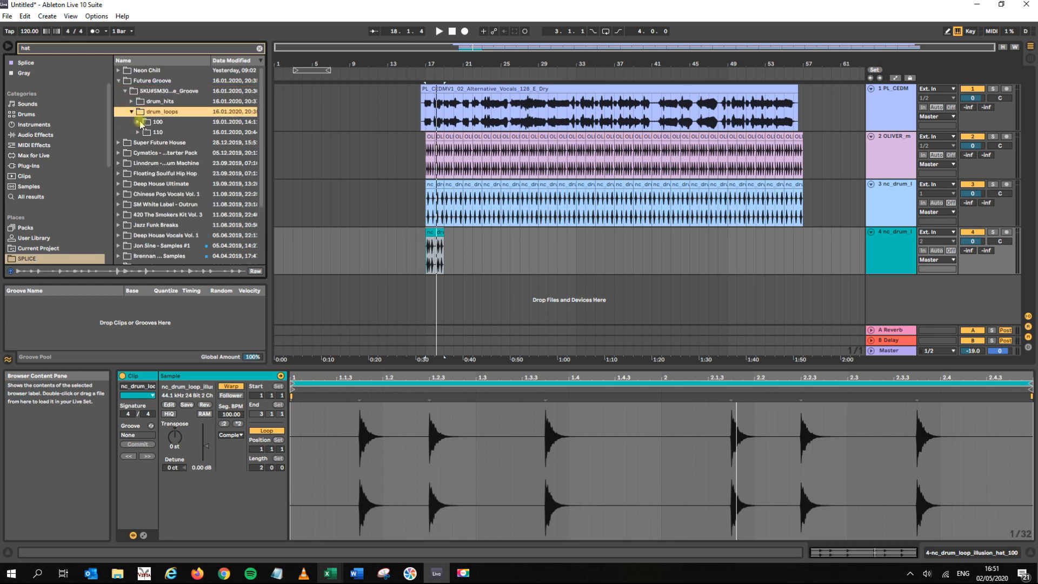
{"action": "left_click", "coordinate": [138, 123]}
{"action": "left_click", "coordinate": [166, 134]}
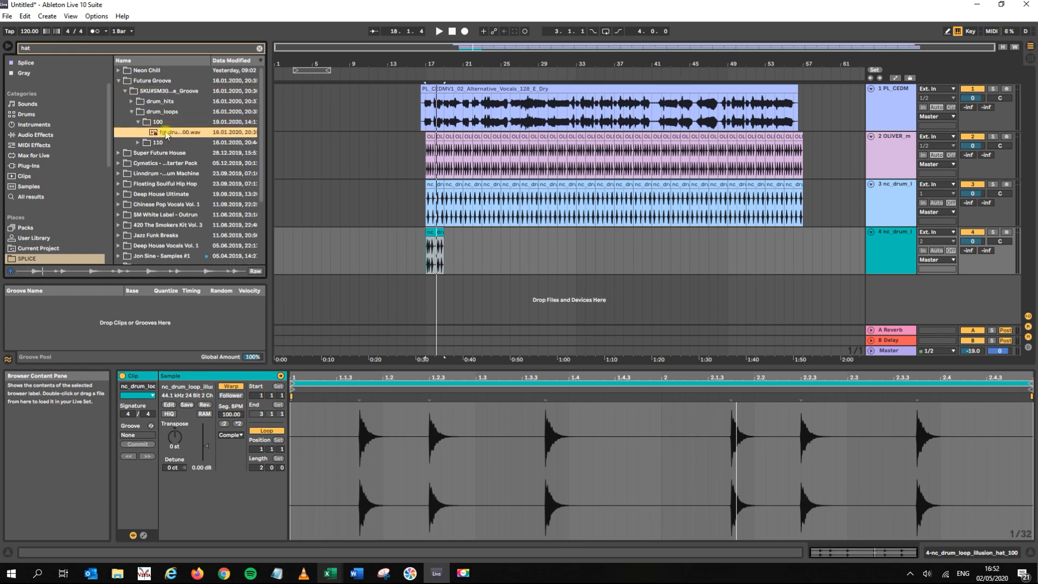
{"action": "key", "text": "space"}
{"action": "left_click", "coordinate": [138, 142]}
{"action": "left_click", "coordinate": [163, 142]}
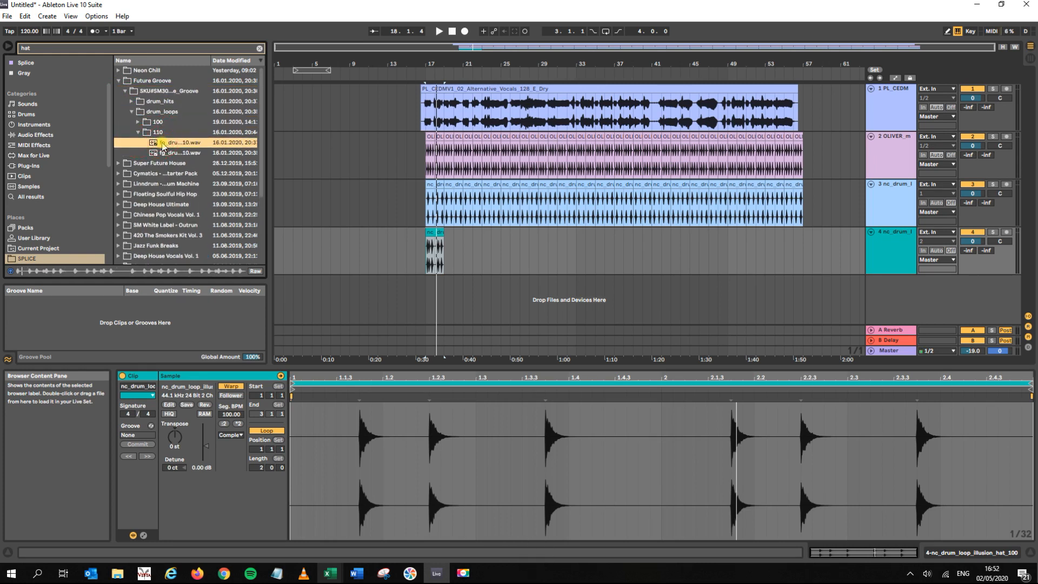
{"action": "key", "text": "space"}
{"action": "left_click", "coordinate": [156, 154]}
- Audition the three hat loops in Super Future House's F minor kit folder
{"action": "left_click", "coordinate": [118, 163]}
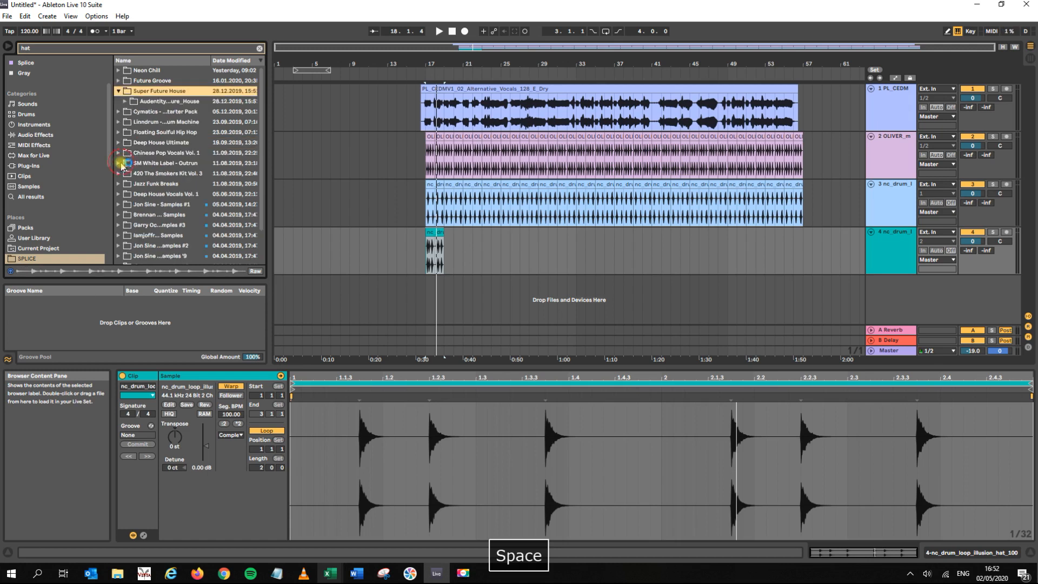
{"action": "left_click", "coordinate": [125, 101]}
{"action": "left_click", "coordinate": [131, 111]}
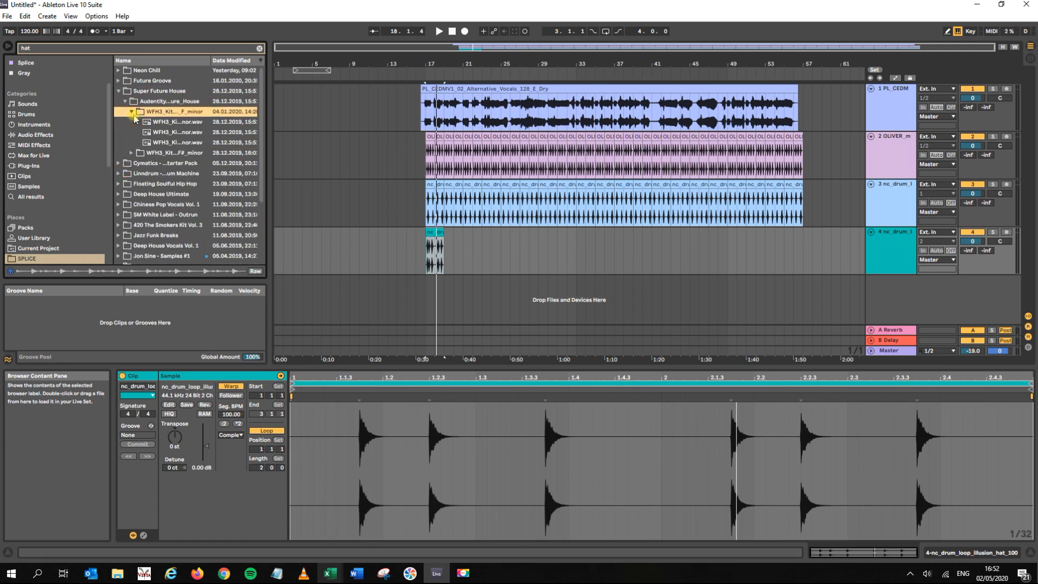
{"action": "left_click", "coordinate": [152, 123]}
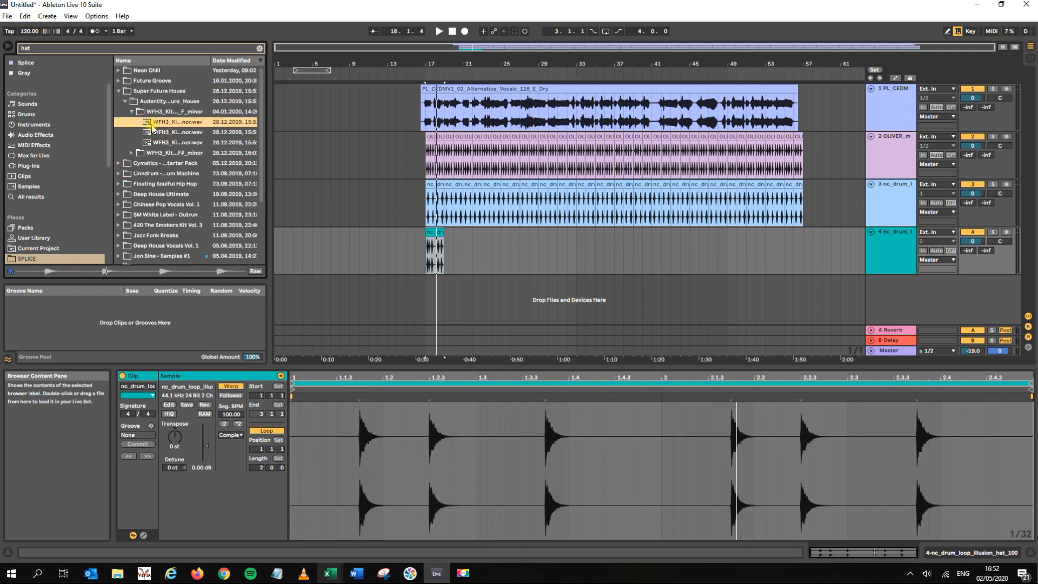
{"action": "key", "text": "space"}
{"action": "left_click", "coordinate": [156, 134]}
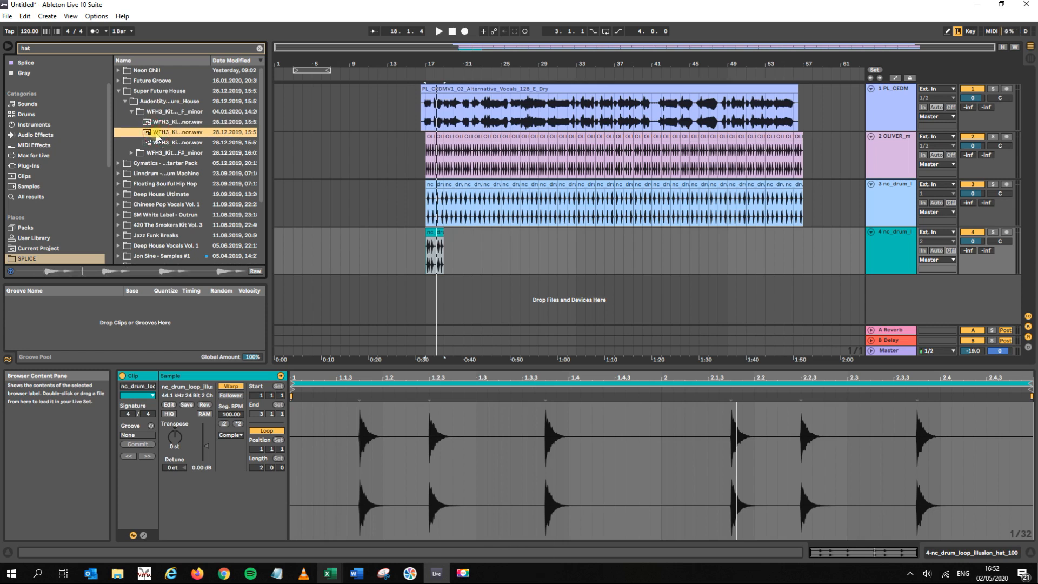
{"action": "left_click", "coordinate": [164, 143]}
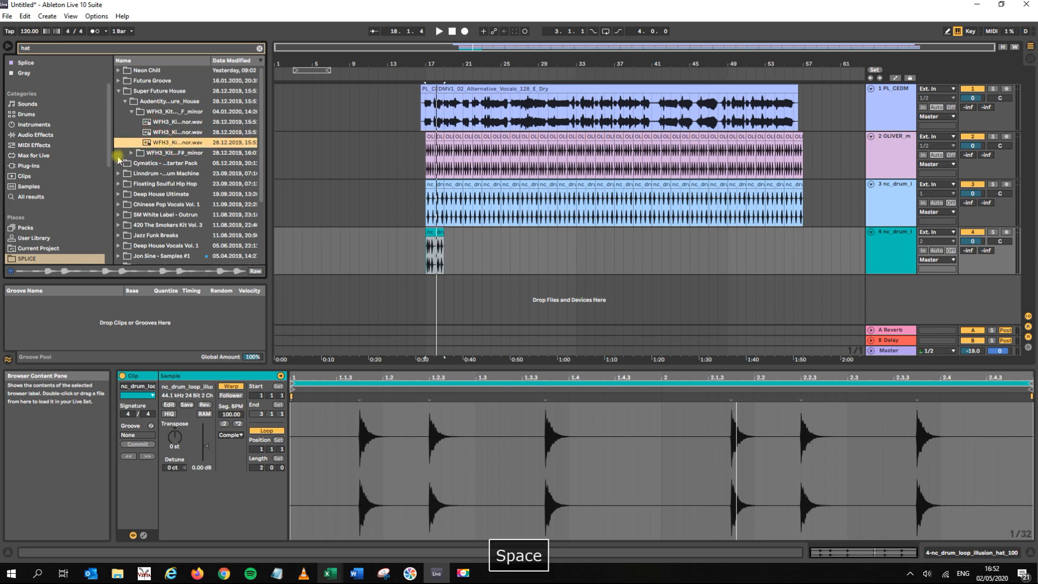
- Audition the hat loop in Super Future House's F# minor kit and replay the first F minor loop for comparison
{"action": "left_click", "coordinate": [132, 153]}
{"action": "left_click", "coordinate": [147, 134]}
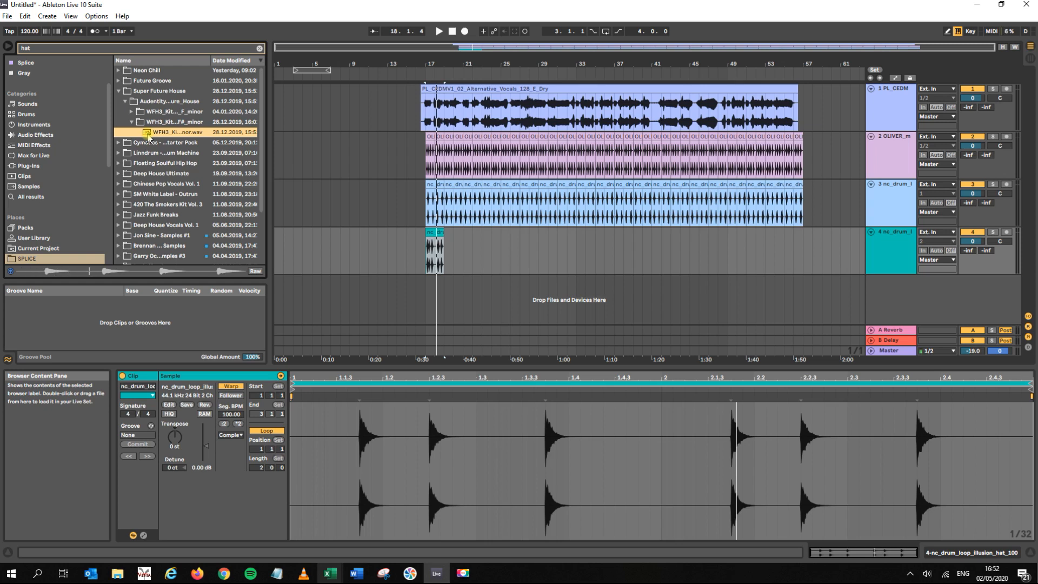
{"action": "key", "text": "space"}
{"action": "left_click", "coordinate": [132, 111]}
{"action": "left_click", "coordinate": [147, 122]}
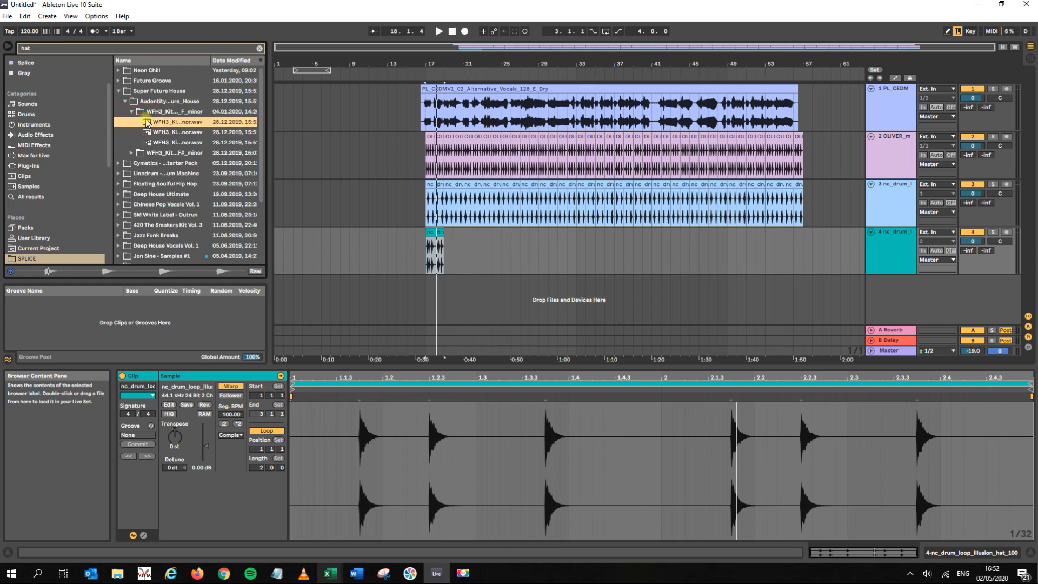
{"action": "key", "text": "space"}
- Replace the hat clip at bar 17 on the fourth track with WFH3_Kit3_126_hat_loop1_F_minor and duplicate it once
{"action": "left_click_drag", "start_coordinate": [153, 122], "coordinate": [431, 245]}
{"action": "left_click", "coordinate": [430, 233]}
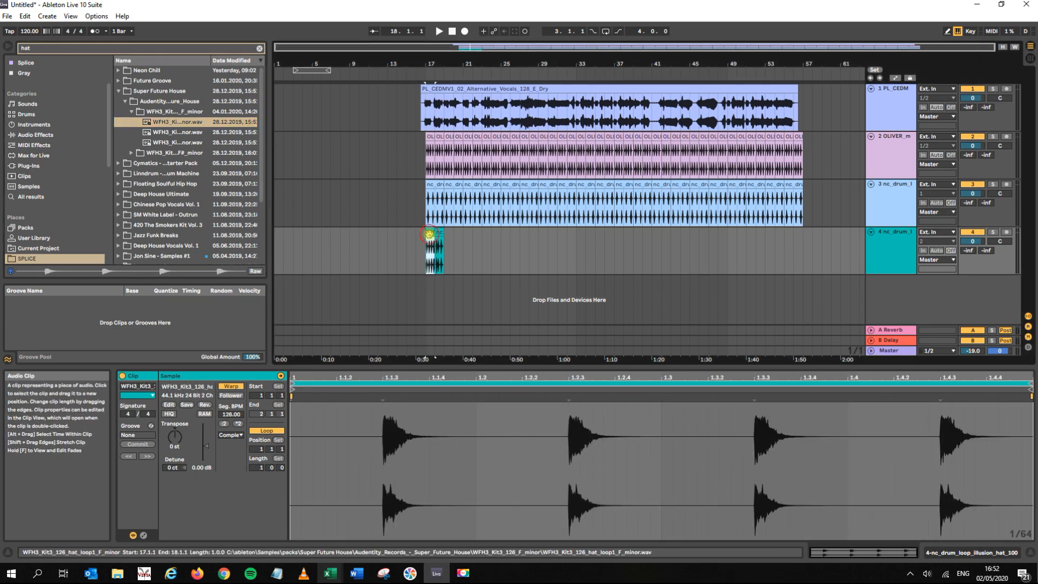
{"action": "key", "text": "ctrl+d"}
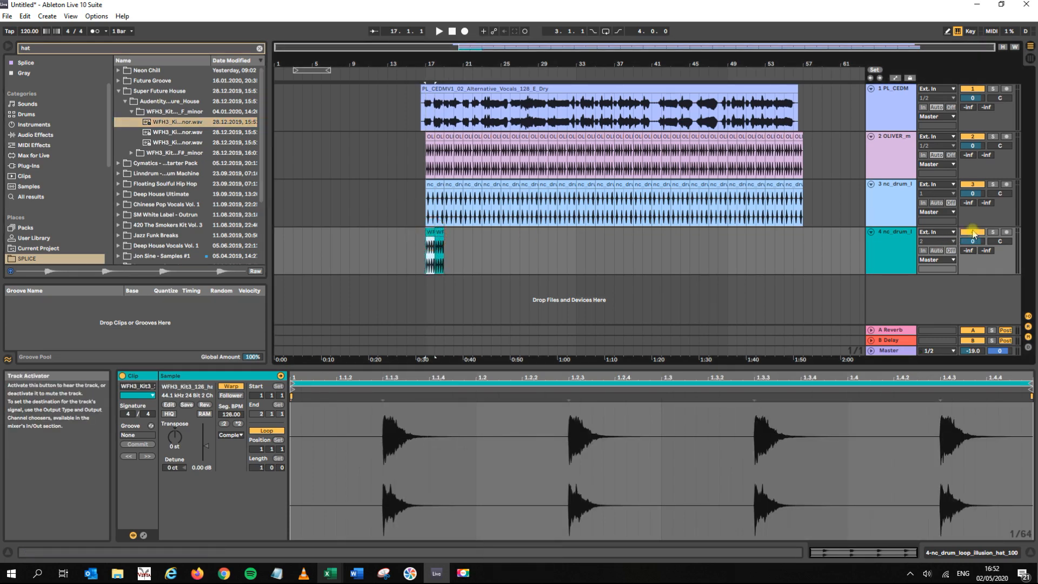
- Play the beat with the hat track muted and unmuted, and lower that track's volume to -2.8 dB
{"action": "key", "text": "space"}
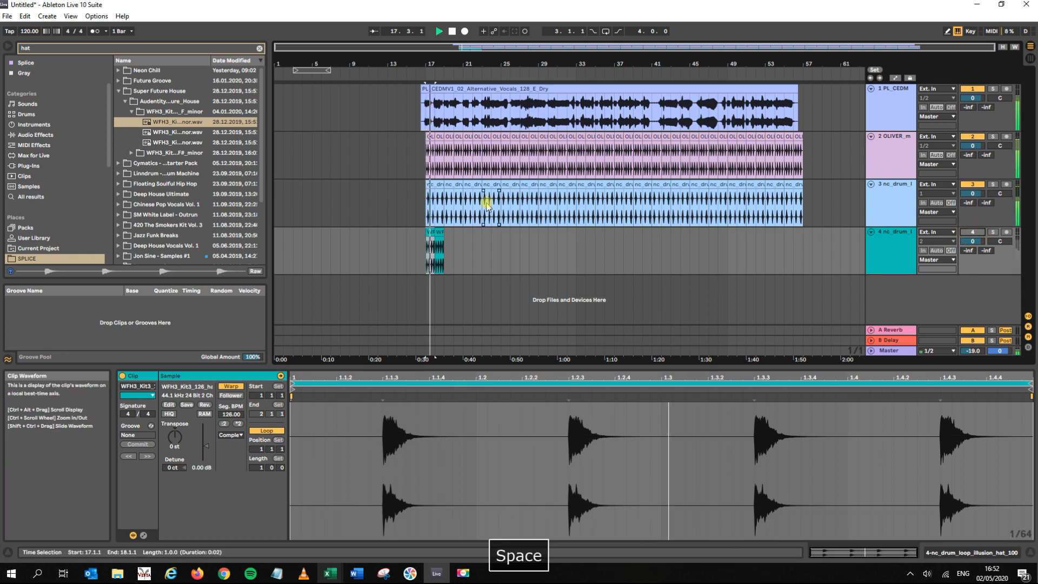
{"action": "key", "text": "space"}
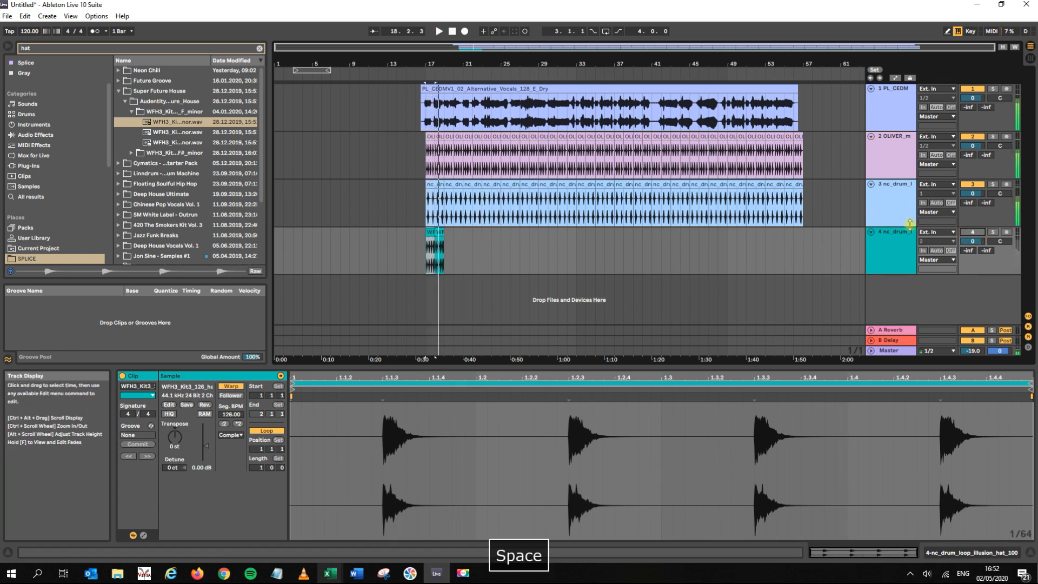
{"action": "key", "text": "space"}
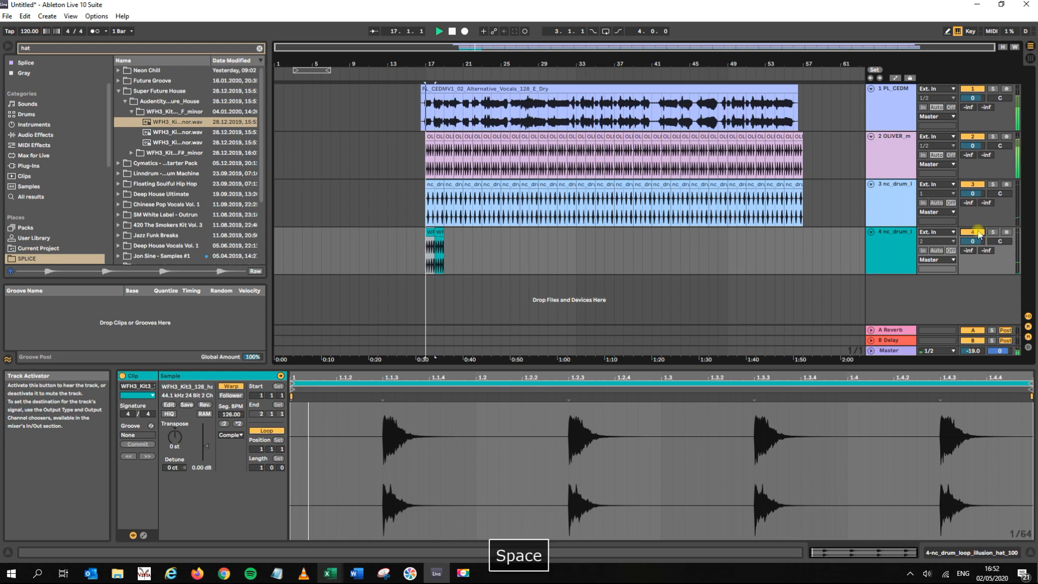
{"action": "left_click_drag", "start_coordinate": [977, 241], "coordinate": [977, 250]}
{"action": "key", "text": "space"}
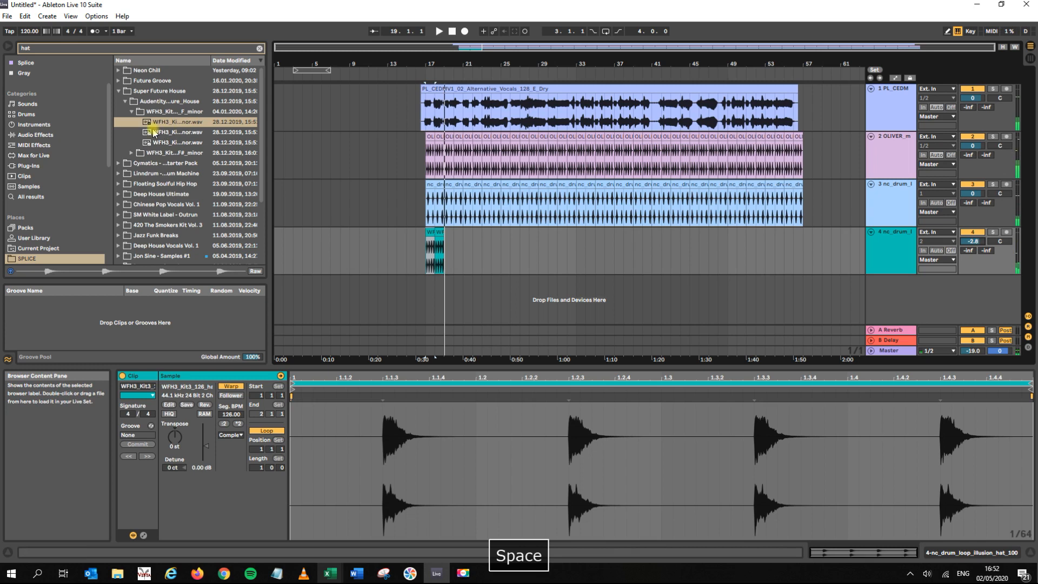
- Audition Future Groove's hat loop in the 100 folder and the first one in the 110 folder again
{"action": "left_click", "coordinate": [119, 80]}
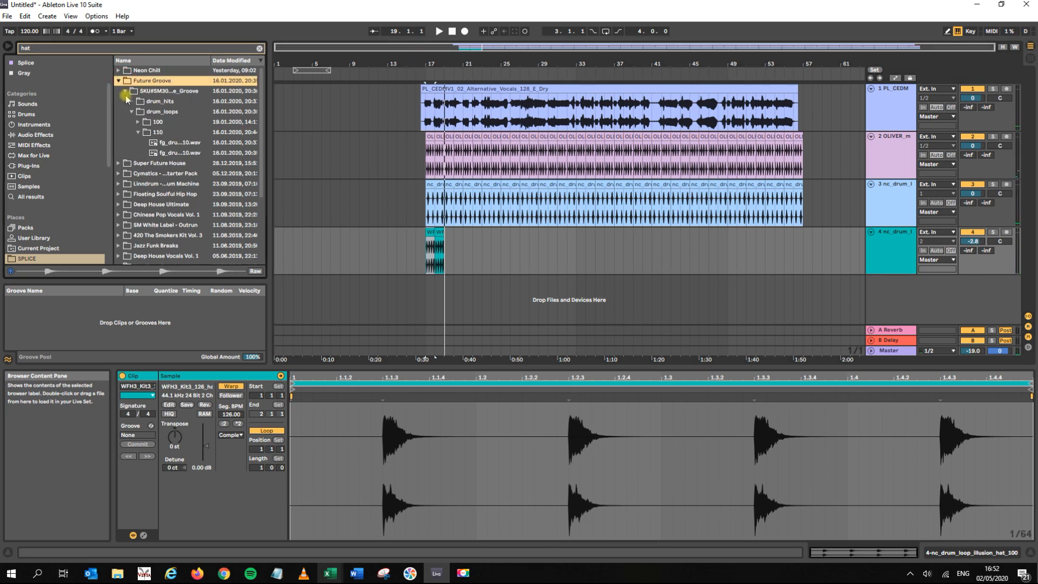
{"action": "left_click", "coordinate": [137, 123]}
{"action": "left_click", "coordinate": [157, 134]}
{"action": "key", "text": "space"}
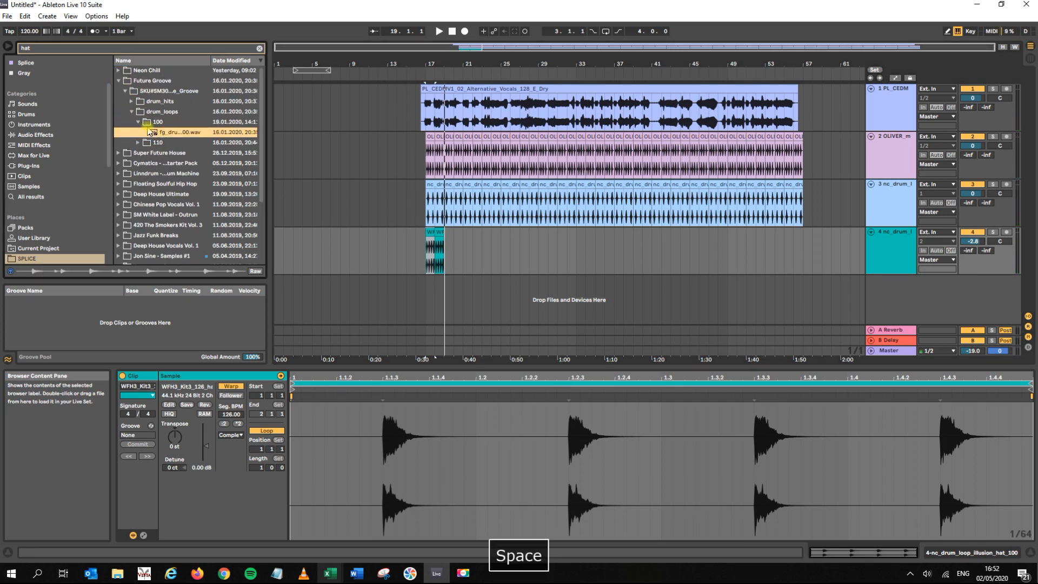
{"action": "left_click", "coordinate": [131, 101]}
{"action": "left_click", "coordinate": [135, 121]}
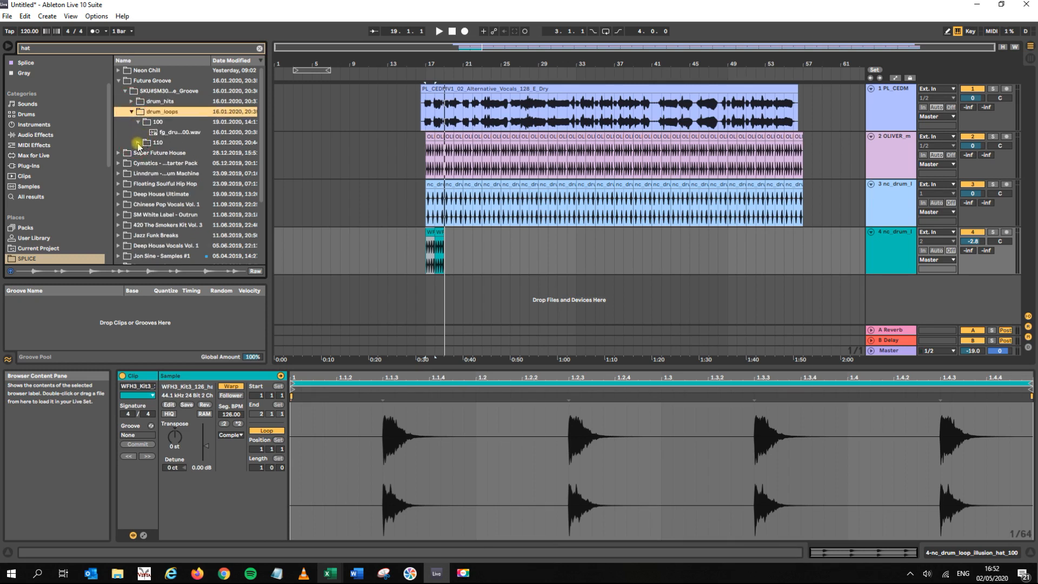
{"action": "left_click", "coordinate": [139, 143]}
{"action": "left_click", "coordinate": [153, 143]}
{"action": "key", "text": "space"}
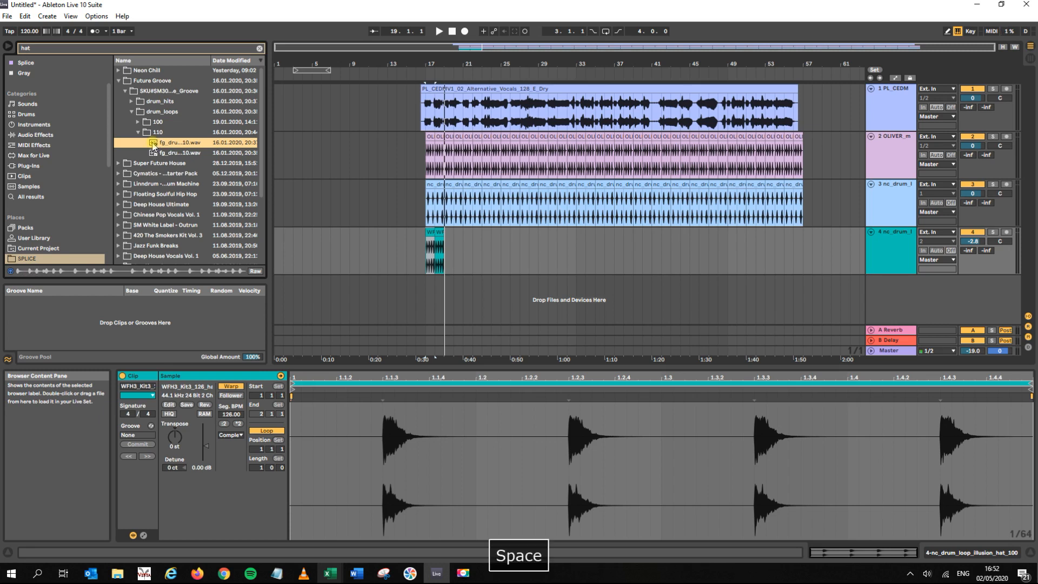
- Browse the hat results back to Neon Chill's 100 folder and audition its first loop
{"action": "key", "text": "Down"}
{"action": "key", "text": "Down"}
{"action": "key", "text": "Down"}
{"action": "key", "text": "Down"}
{"action": "key", "text": "Down"}
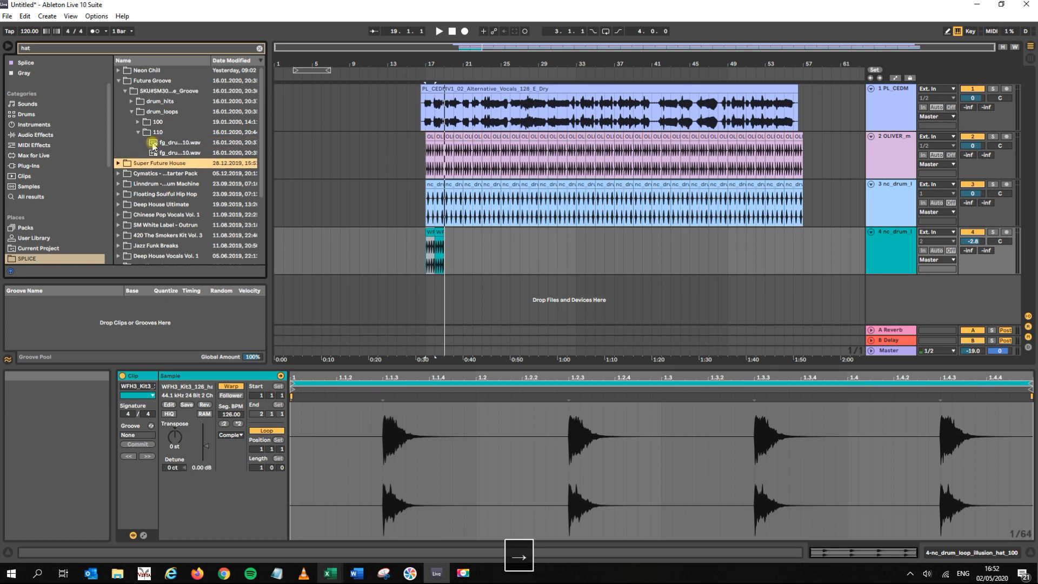
{"action": "key", "text": "Up"}
{"action": "key", "text": "Up"}
{"action": "key", "text": "Up"}
{"action": "key", "text": "Up"}
{"action": "key", "text": "Up"}
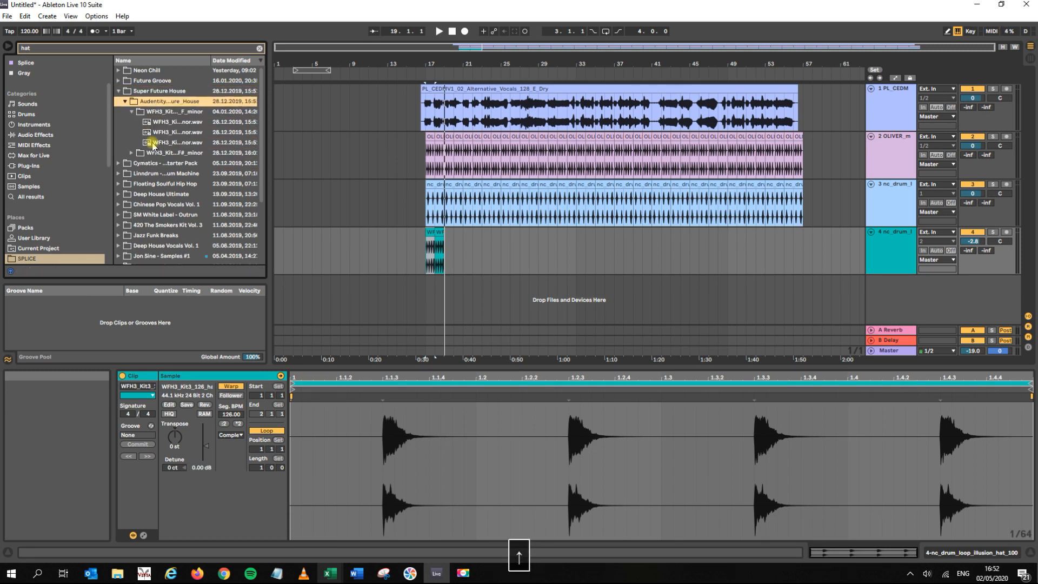
{"action": "key", "text": "Down"}
{"action": "key", "text": "Down"}
{"action": "key", "text": "Down"}
{"action": "key", "text": "Down"}
{"action": "key", "text": "Down"}
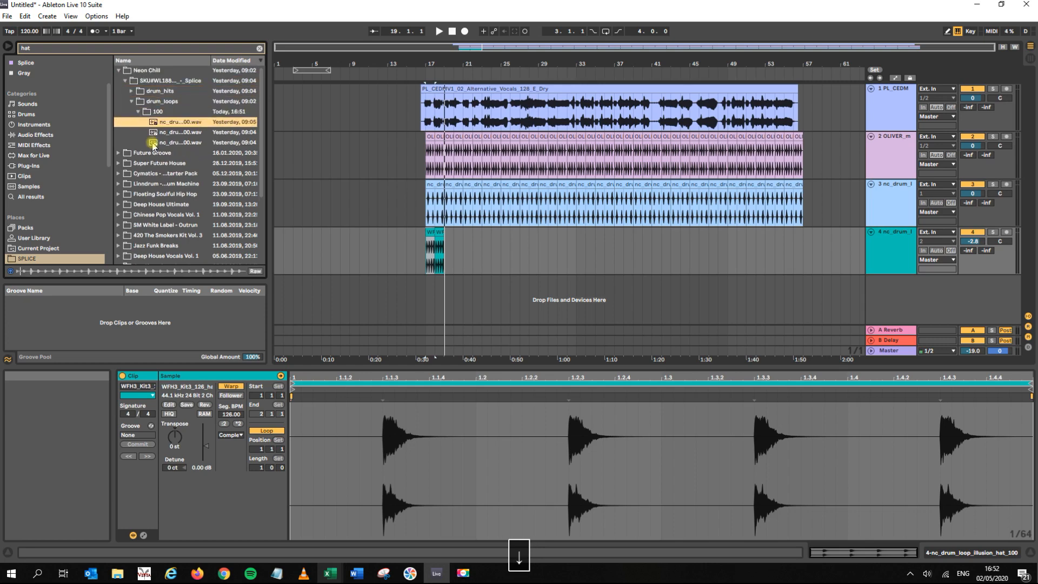
{"action": "key", "text": "space"}
- Place nc_drum_loop_poly_hat_100 at bar 19 on the fourth track and play it with the track's volume reset to 0 dB
{"action": "left_click_drag", "start_coordinate": [154, 122], "coordinate": [446, 268]}
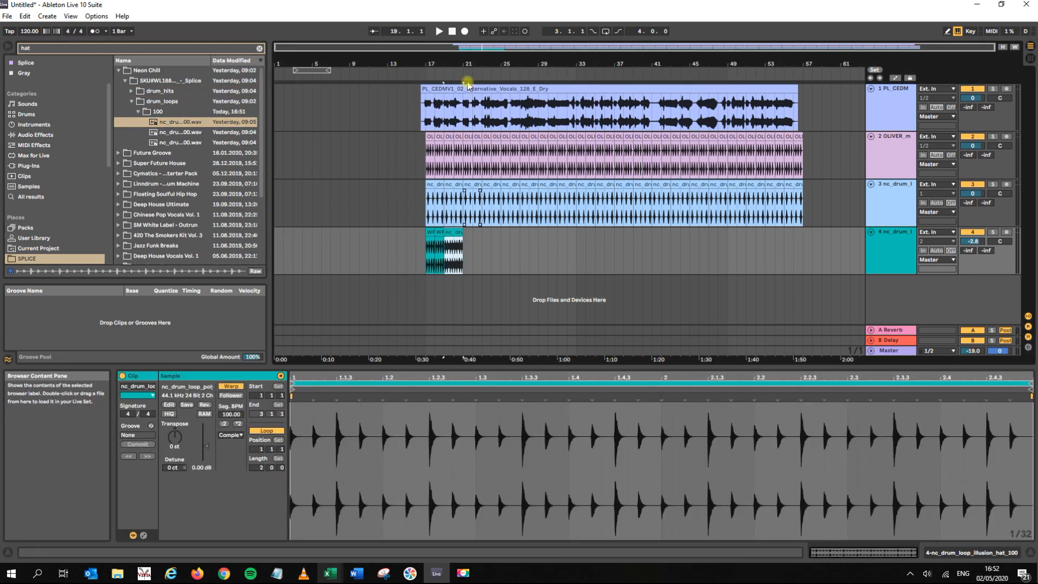
{"action": "left_click_drag", "start_coordinate": [468, 81], "coordinate": [481, 108]}
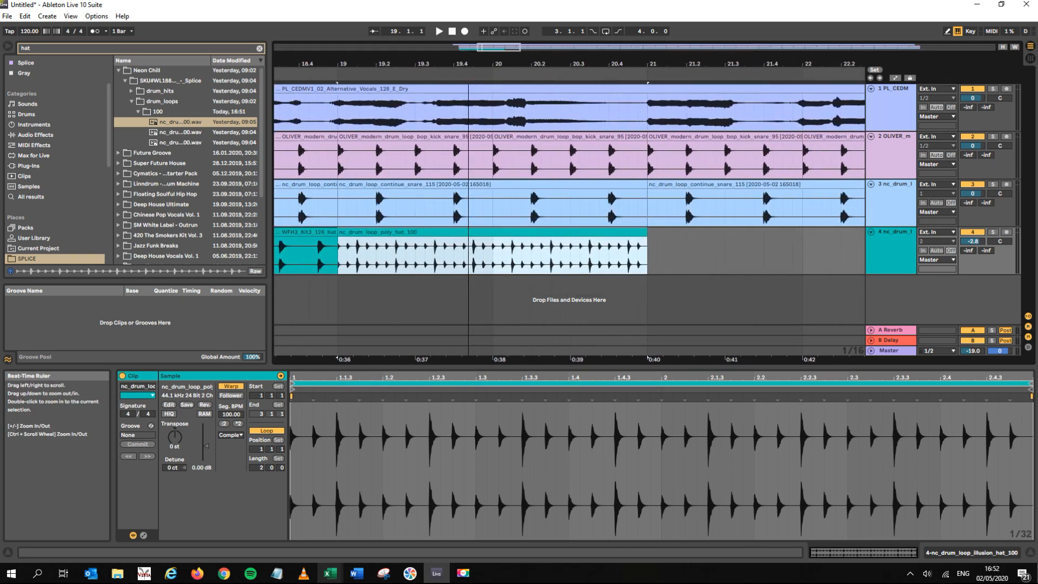
{"action": "key", "text": "space"}
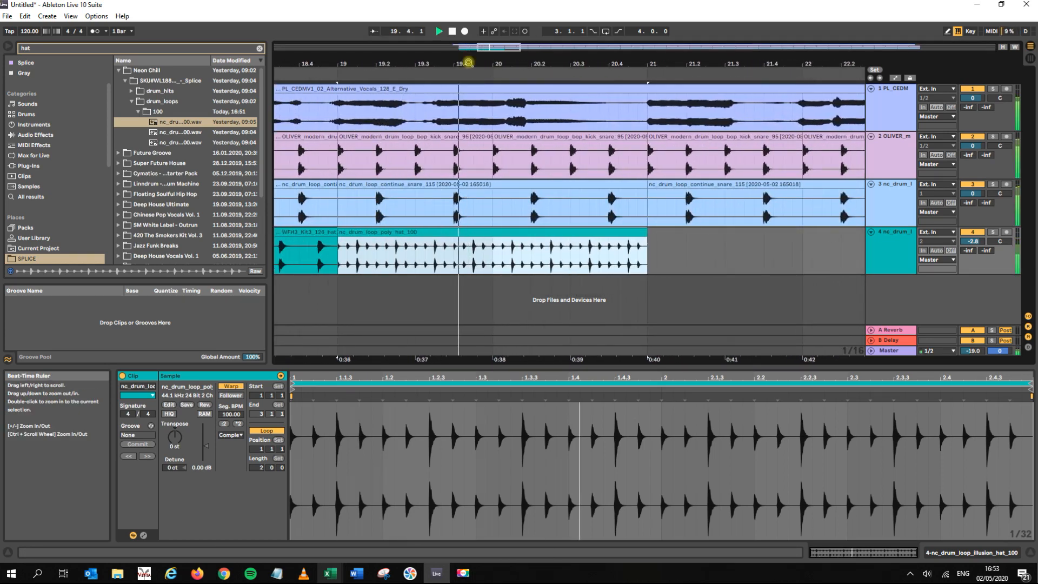
{"action": "key", "text": "space"}
{"action": "left_click", "coordinate": [976, 246]}
{"action": "key", "text": "space"}
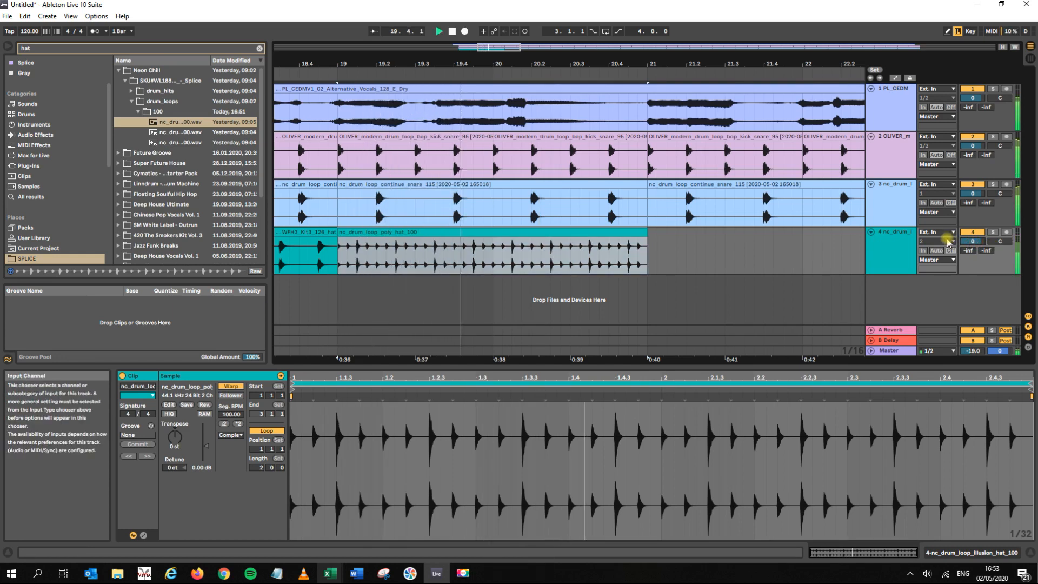
- Recolour the poly hat clip periwinkle blue and move it to bar 29 on the fourth track
{"action": "left_click_drag", "start_coordinate": [492, 64], "coordinate": [490, 16]}
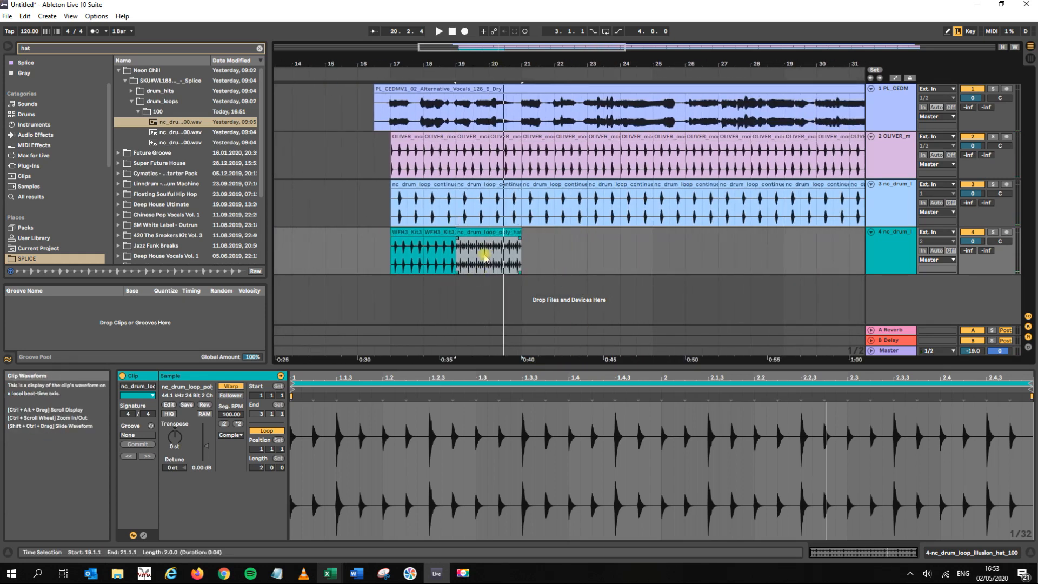
{"action": "right_click", "coordinate": [474, 235]}
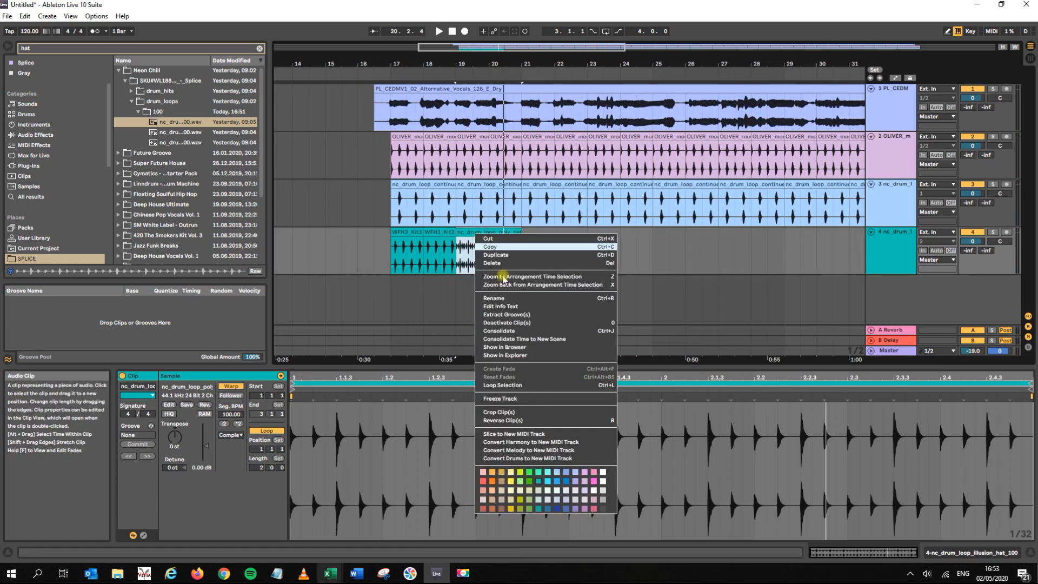
{"action": "left_click", "coordinate": [576, 472]}
{"action": "left_click_drag", "start_coordinate": [493, 237], "coordinate": [809, 267]}
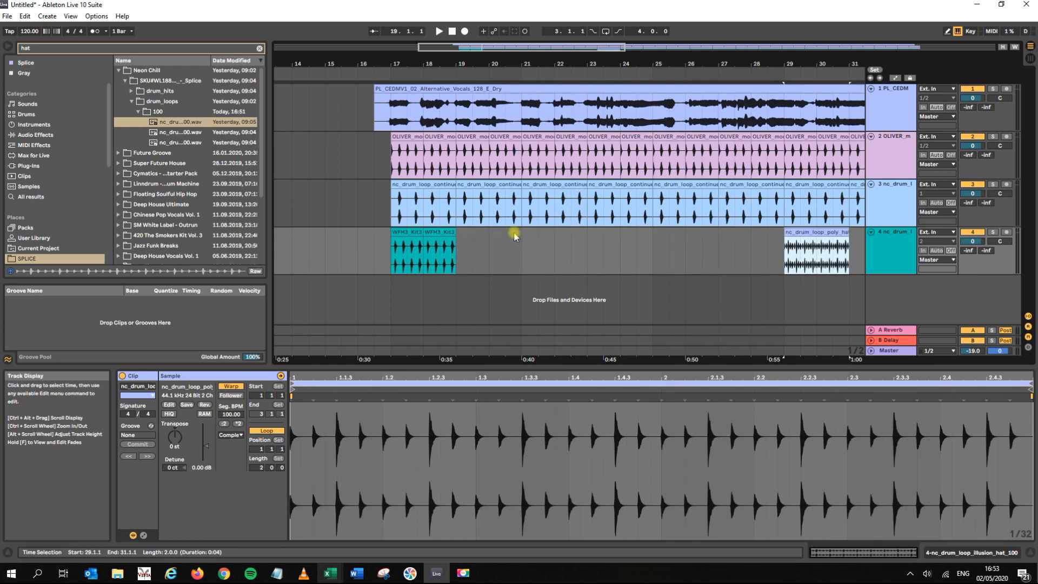
- Compare the waveforms of the WFH3 and poly hat clips and play the arrangement from bar 17
{"action": "left_click", "coordinate": [442, 235]}
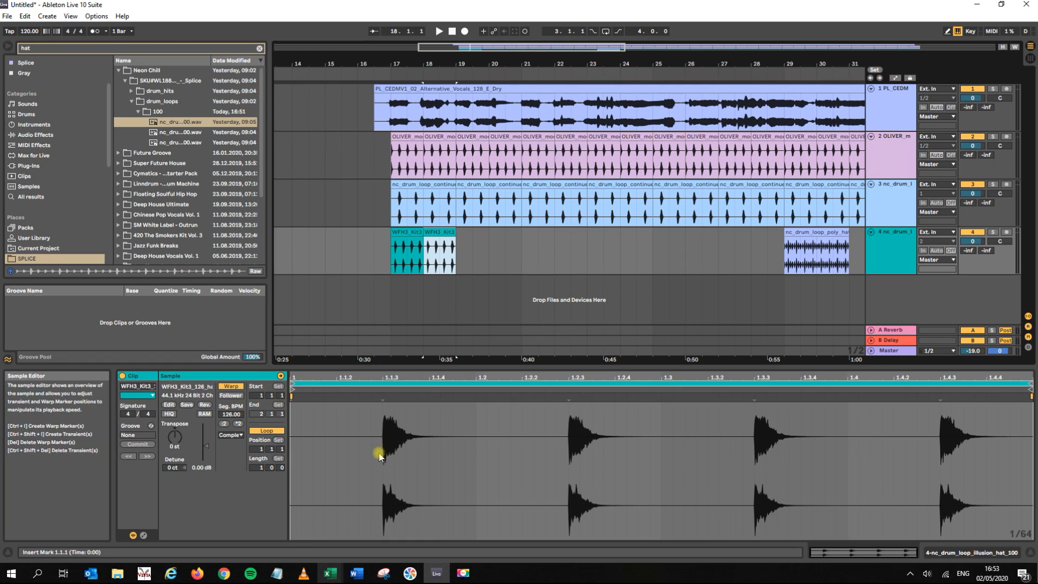
{"action": "left_click", "coordinate": [821, 235]}
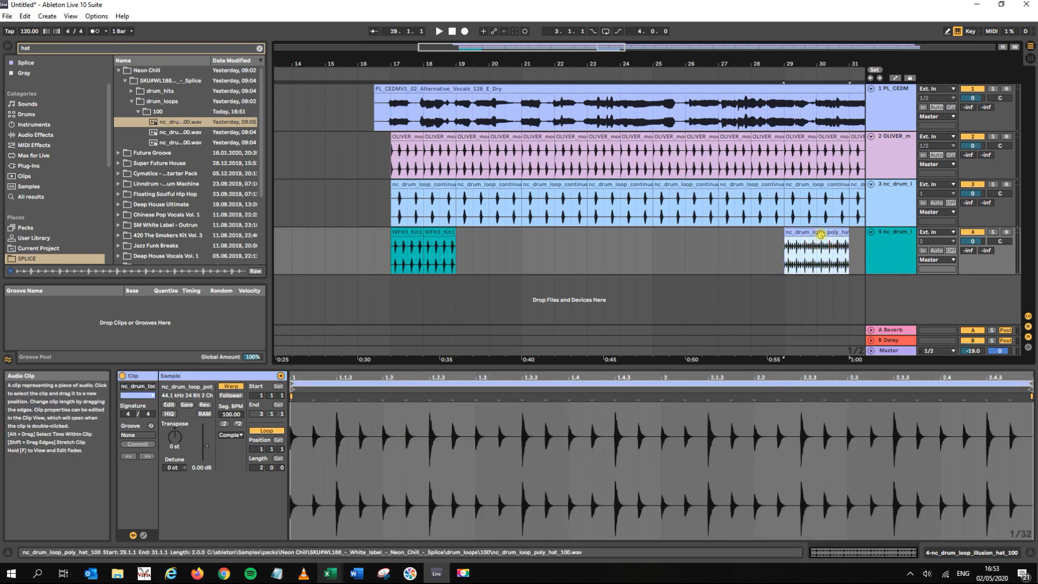
{"action": "left_click", "coordinate": [403, 236]}
{"action": "left_click_drag", "start_coordinate": [395, 63], "coordinate": [376, 224]}
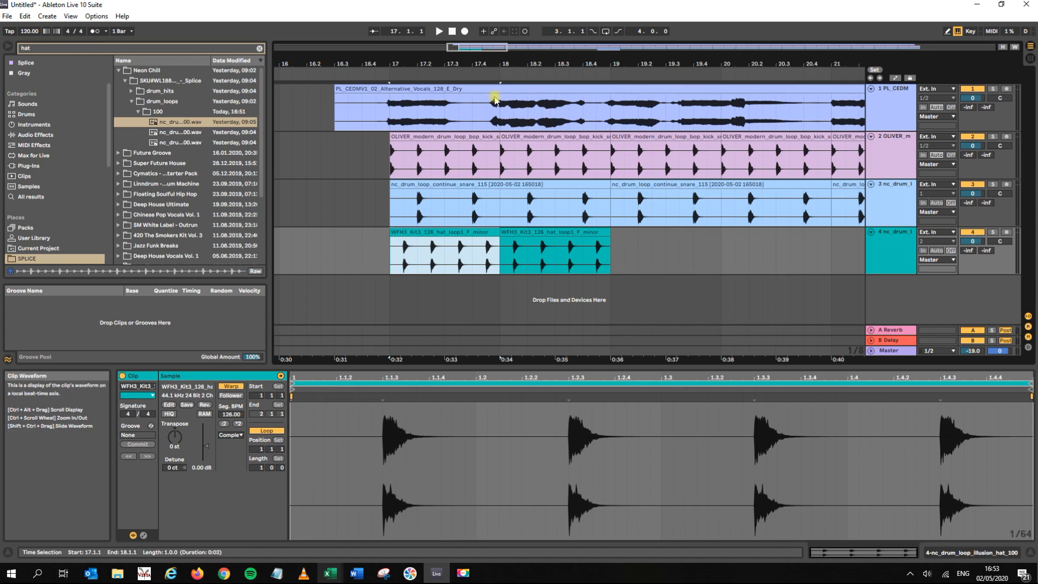
{"action": "left_click_drag", "start_coordinate": [429, 63], "coordinate": [429, 48]}
{"action": "key", "text": "space"}
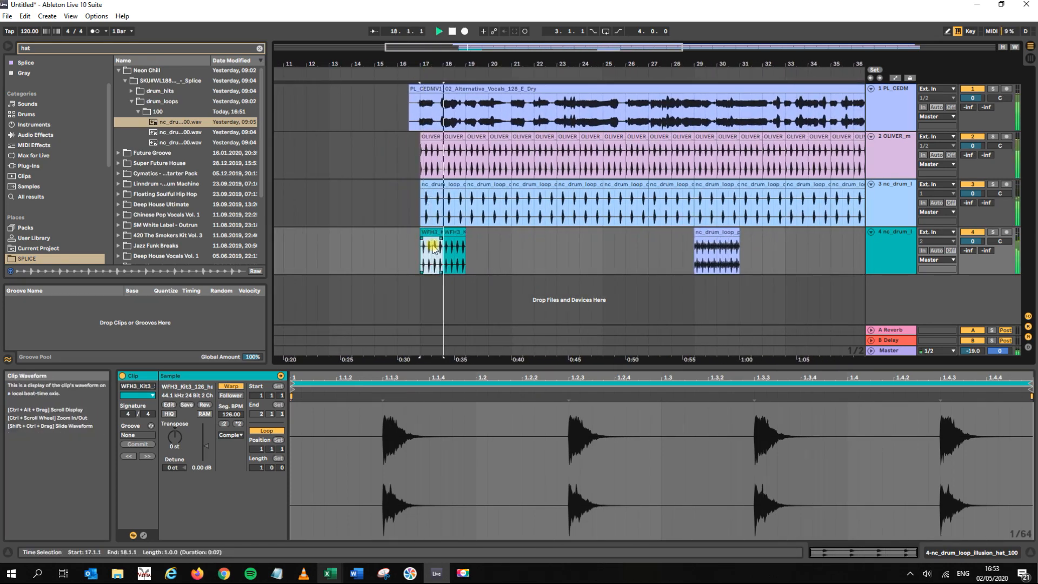
- Stop playback and fold the vocal, kick, snare and hat tracks to minimum height
{"action": "key", "text": "space"}
{"action": "left_click", "coordinate": [453, 233]}
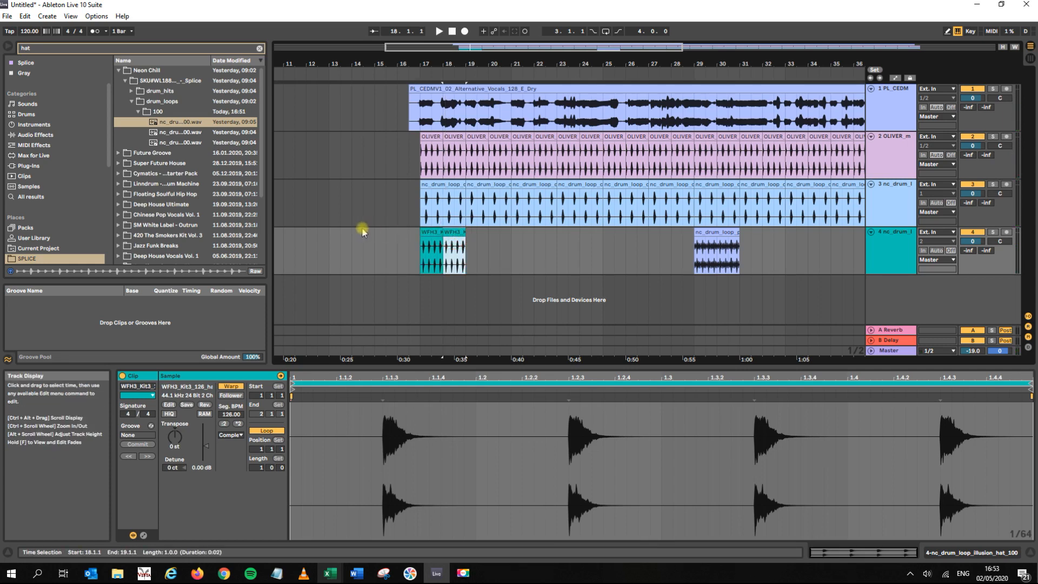
{"action": "mouse_move", "coordinate": [473, 64]}
{"action": "left_mouse_down"}
{"action": "mouse_move", "coordinate": [474, 86]}
{"action": "mouse_move", "coordinate": [474, 56]}
{"action": "left_mouse_up"}
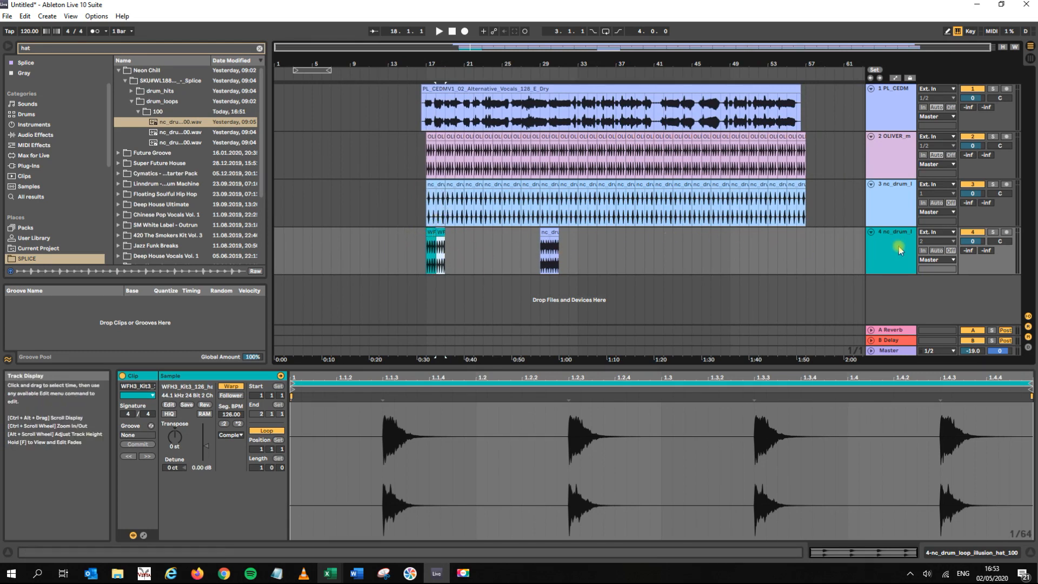
{"action": "left_click", "coordinate": [870, 232]}
{"action": "left_click", "coordinate": [870, 184]}
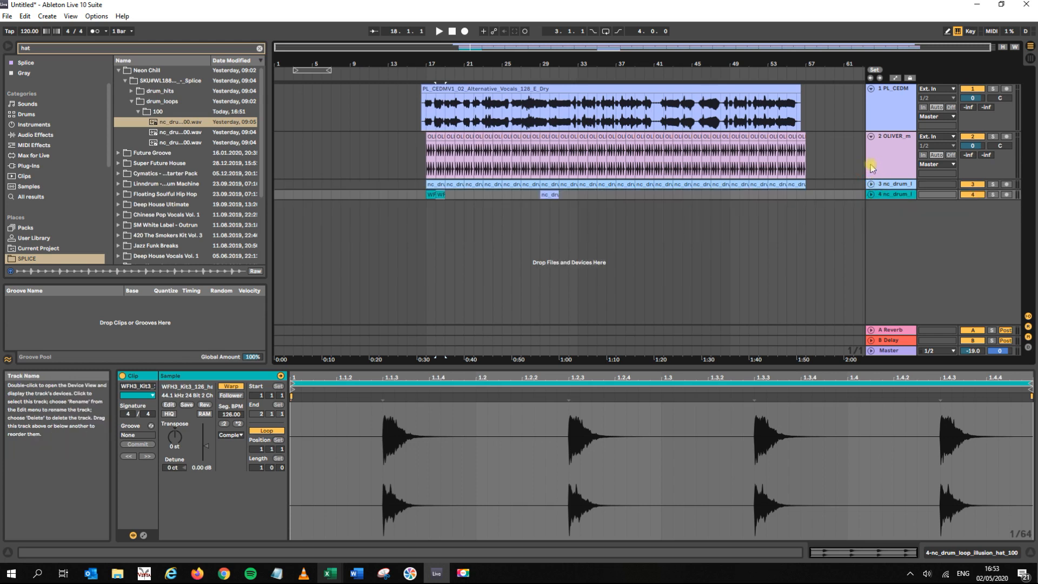
{"action": "left_click", "coordinate": [871, 136]}
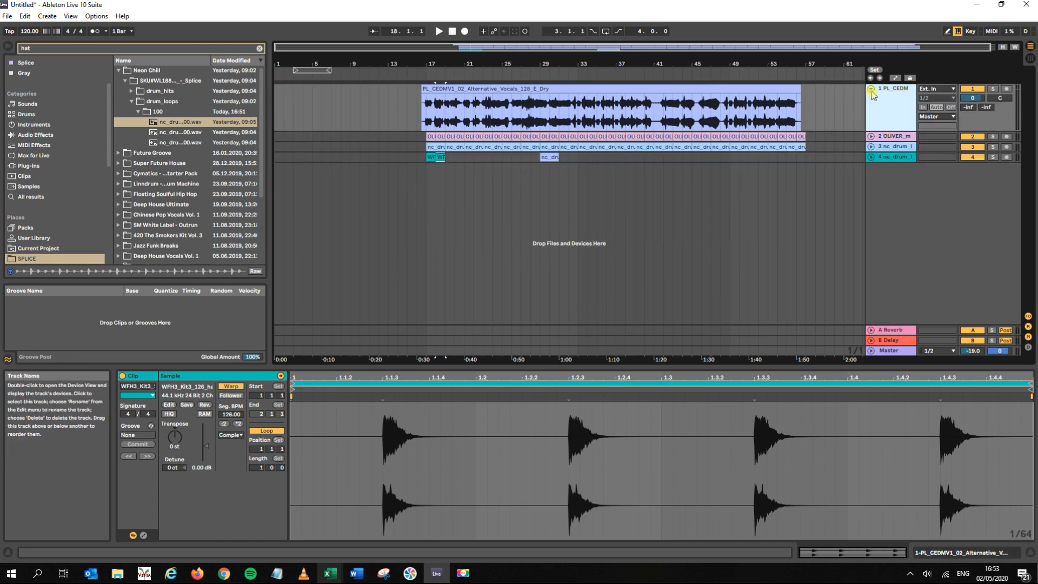
{"action": "left_click", "coordinate": [870, 88]}
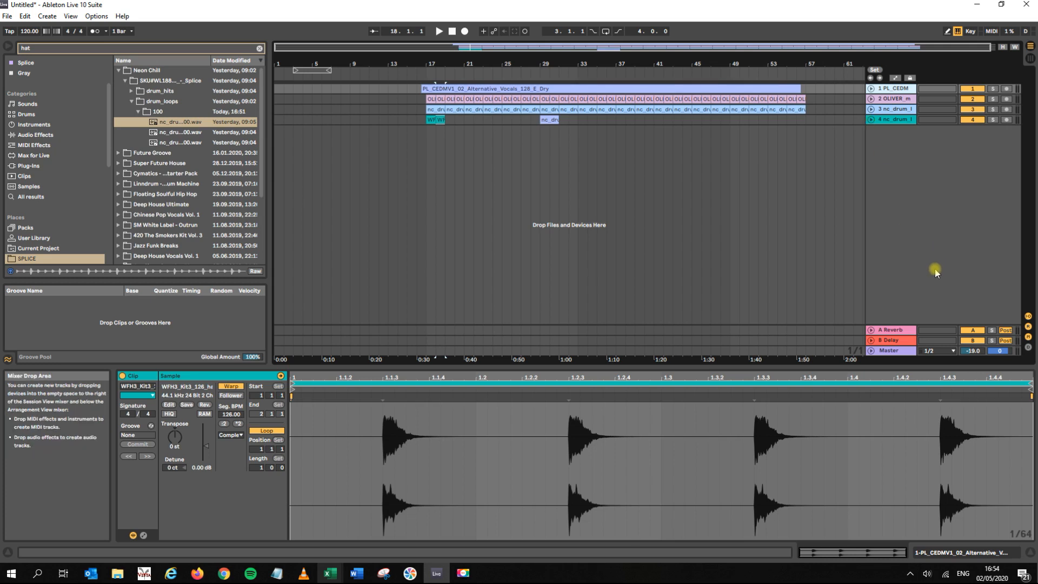
- Insert a MIDI track below the hat track and place its insert marker at bar 17
{"action": "right_click", "coordinate": [897, 172]}
{"action": "left_click", "coordinate": [921, 188]}
{"action": "left_click_drag", "start_coordinate": [434, 64], "coordinate": [432, 140]}
{"action": "left_click", "coordinate": [357, 162]}
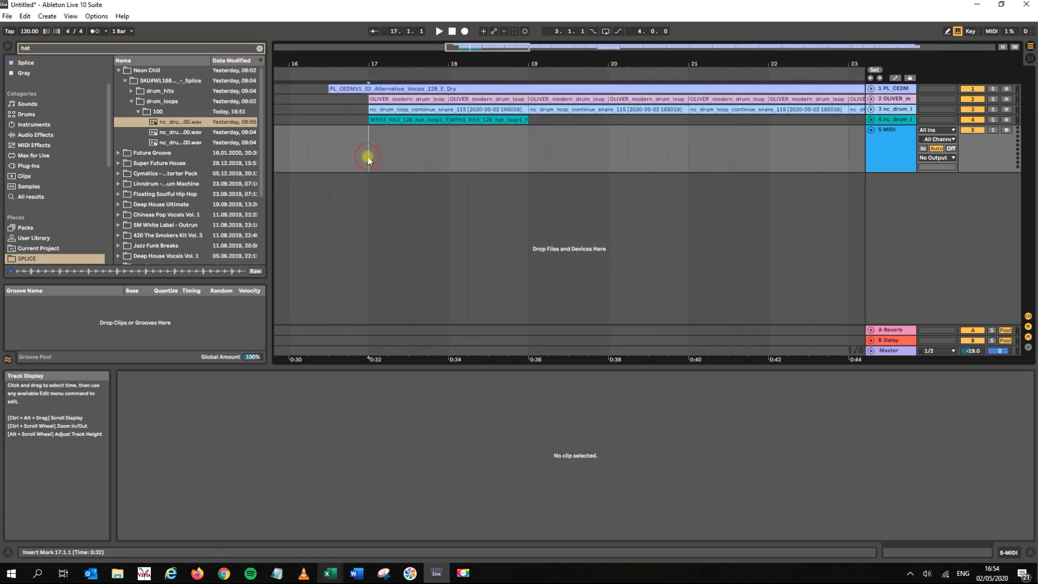
- Locate the vocal clip's source file in the browser and widen the browser to make the file names readable
{"action": "left_click", "coordinate": [375, 87]}
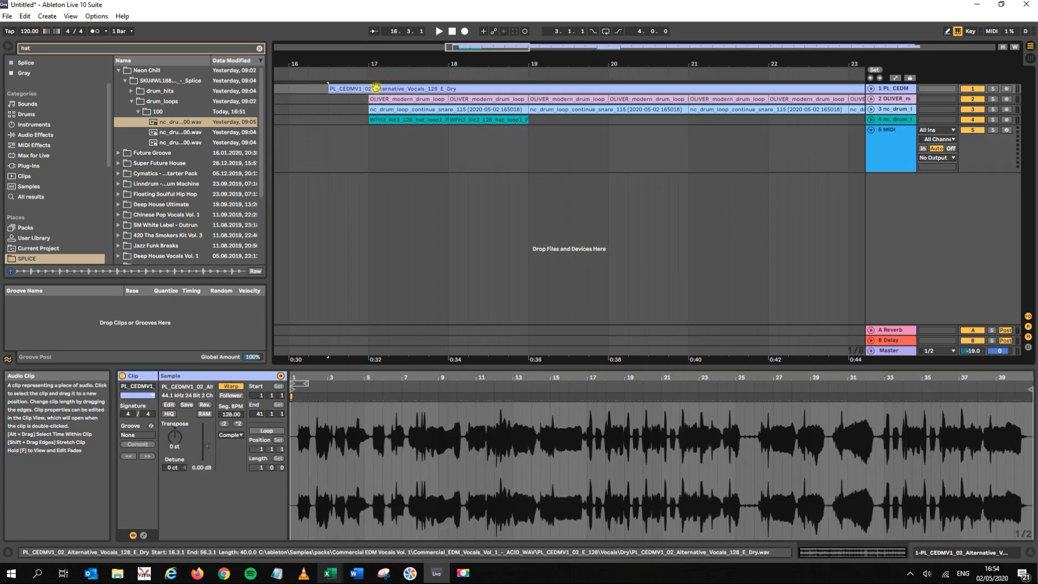
{"action": "left_click", "coordinate": [192, 389]}
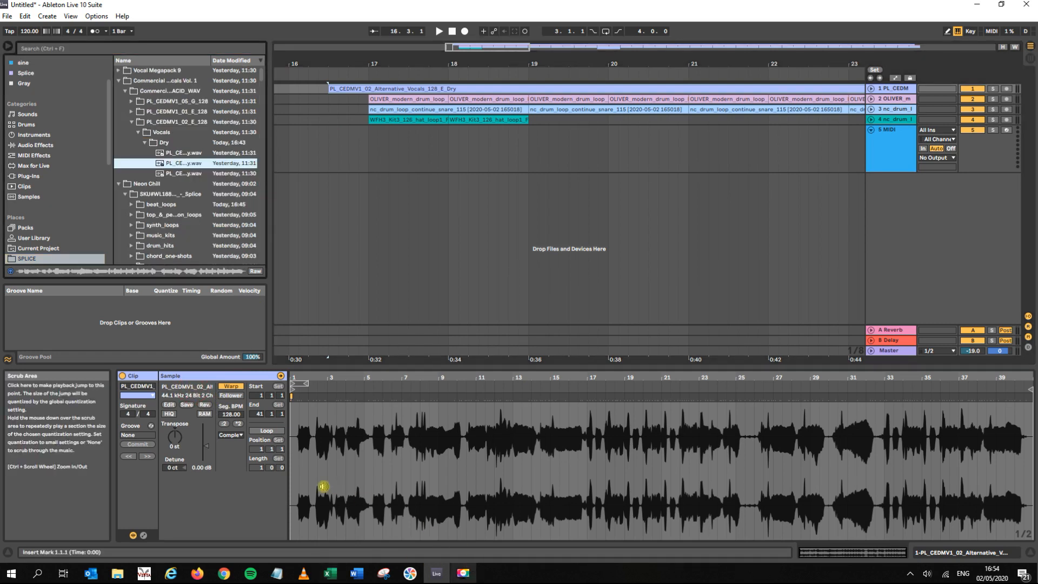
{"action": "left_click_drag", "start_coordinate": [275, 185], "coordinate": [544, 184]}
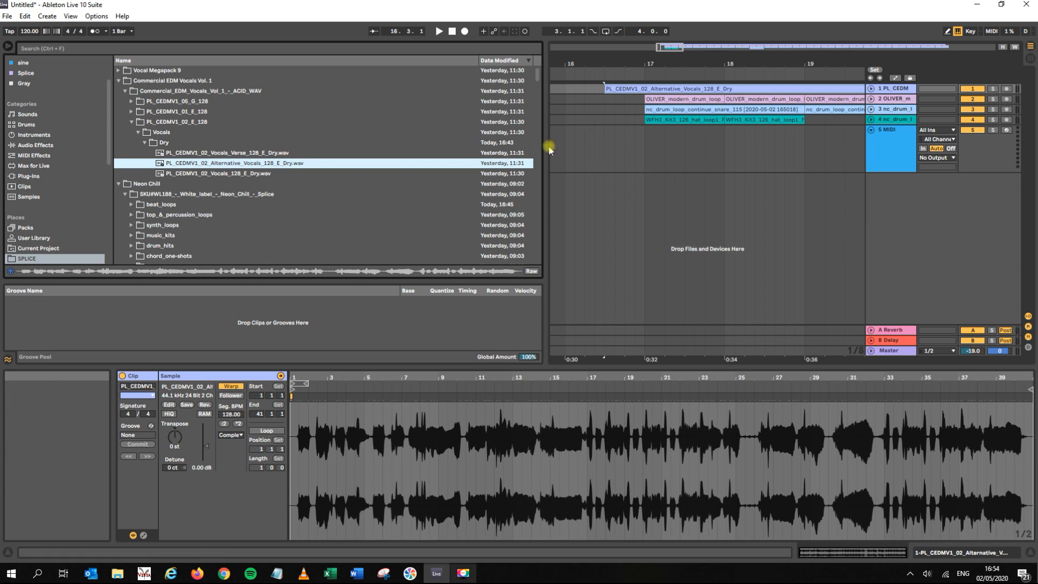
{"action": "left_click_drag", "start_coordinate": [545, 161], "coordinate": [351, 184]}
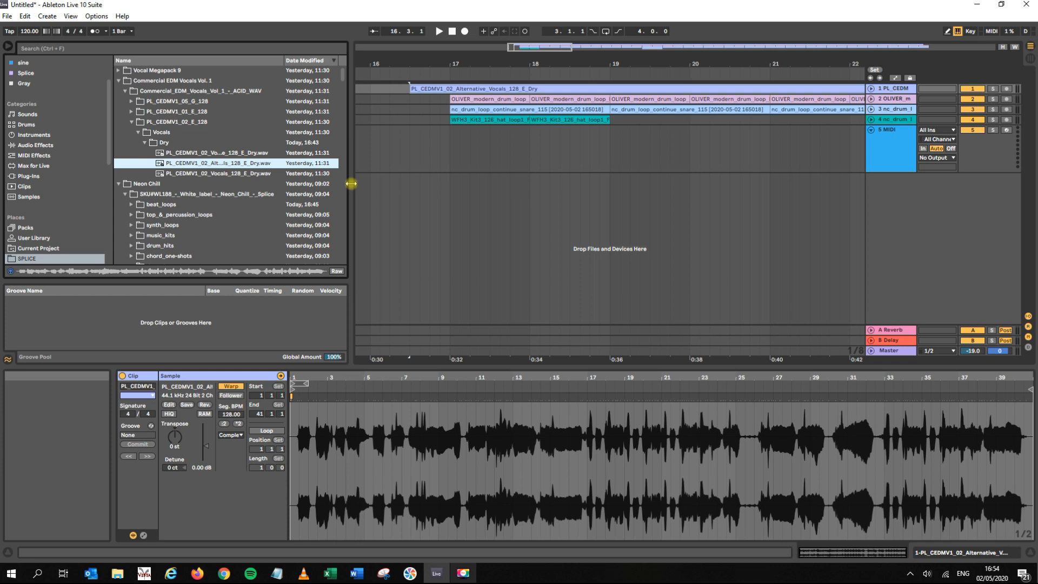
- Search the plug-ins for "hive" and load Hive(x64) onto the new MIDI track
{"action": "left_click", "coordinate": [128, 50]}
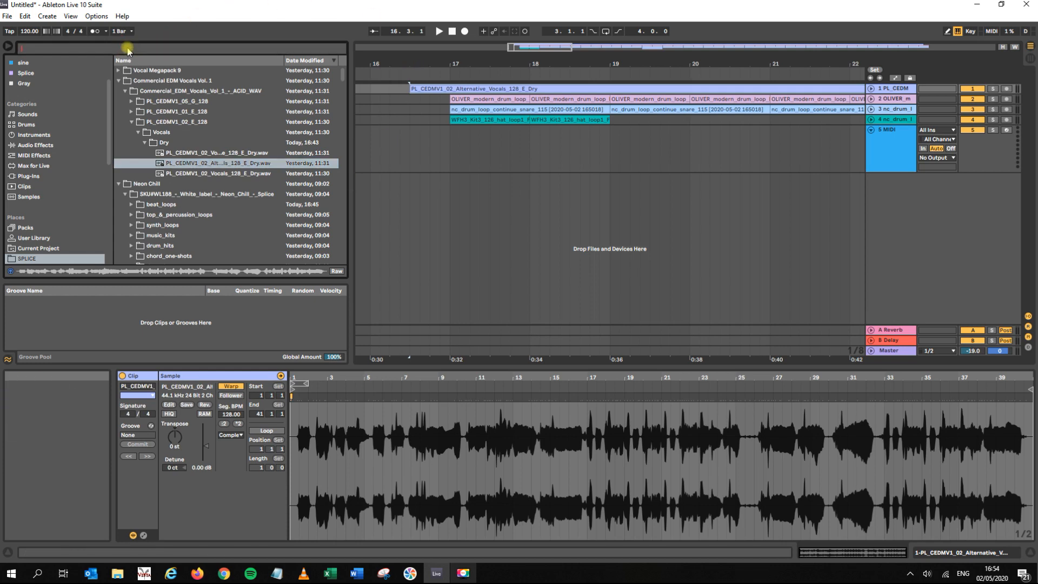
{"action": "type", "text": "hive"}
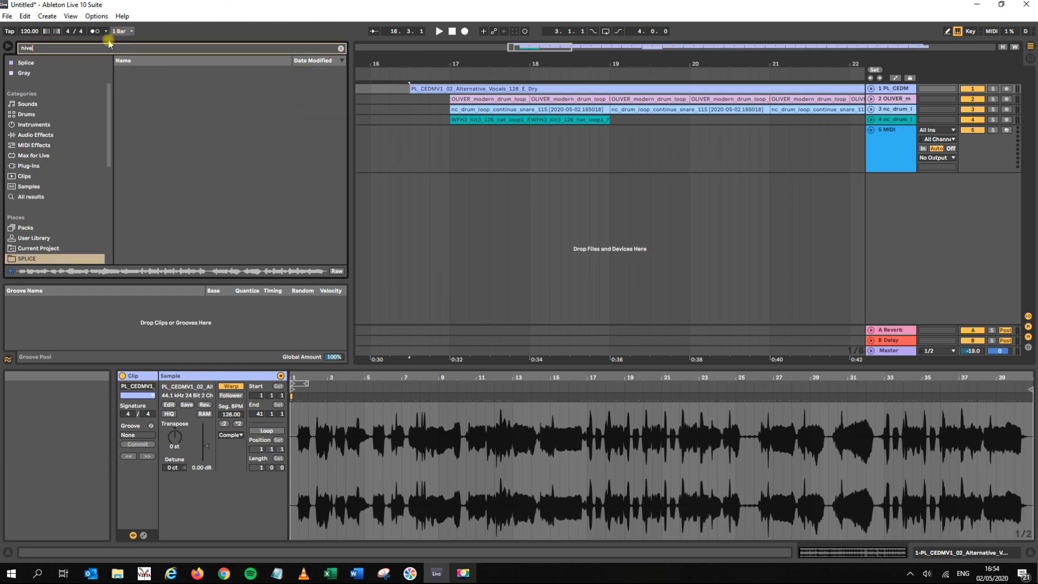
{"action": "left_click", "coordinate": [25, 166]}
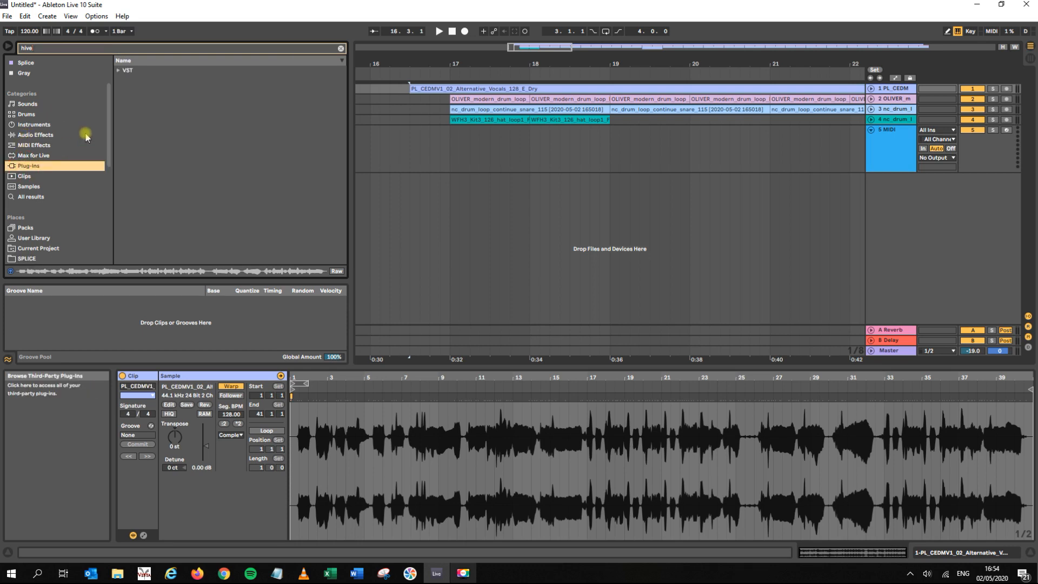
{"action": "left_click", "coordinate": [119, 71]}
{"action": "left_click", "coordinate": [139, 81]}
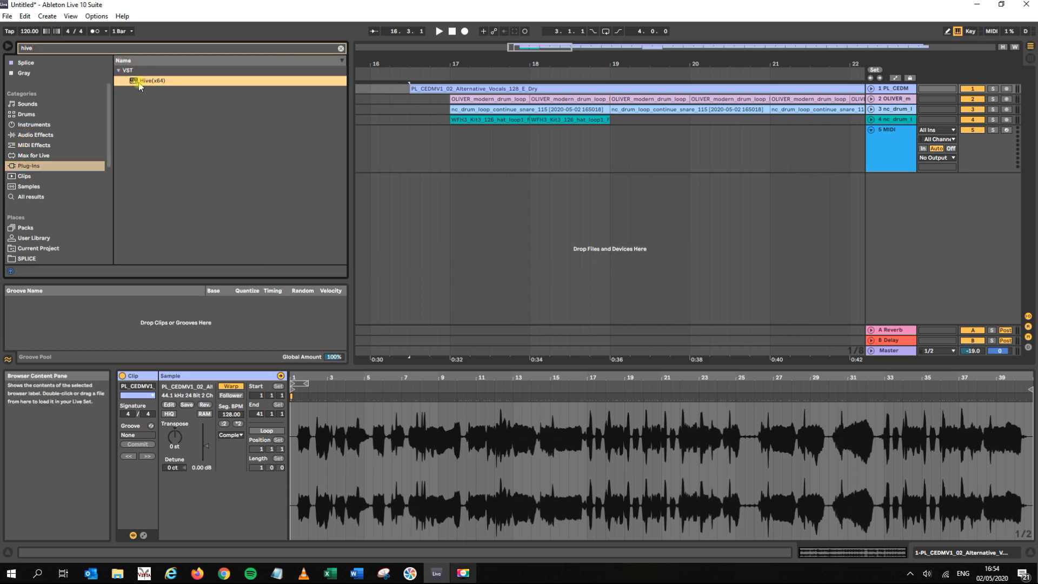
{"action": "left_click_drag", "start_coordinate": [138, 82], "coordinate": [476, 148]}
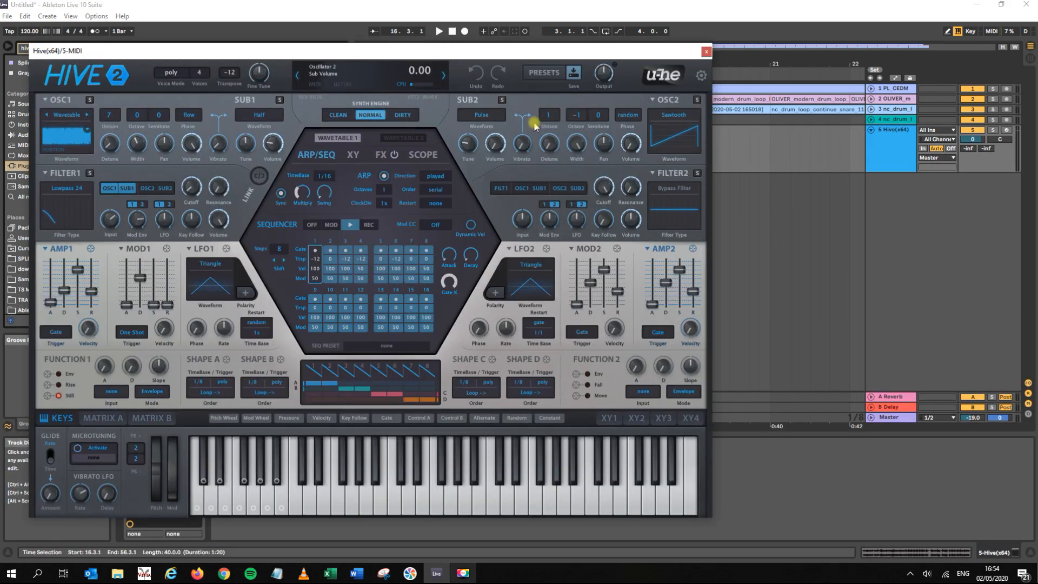
- Open Hive's 01 Basses preset folder, with its window moved clear of the tracks, and load AZ Pushed Into Square
{"action": "left_click", "coordinate": [544, 73]}
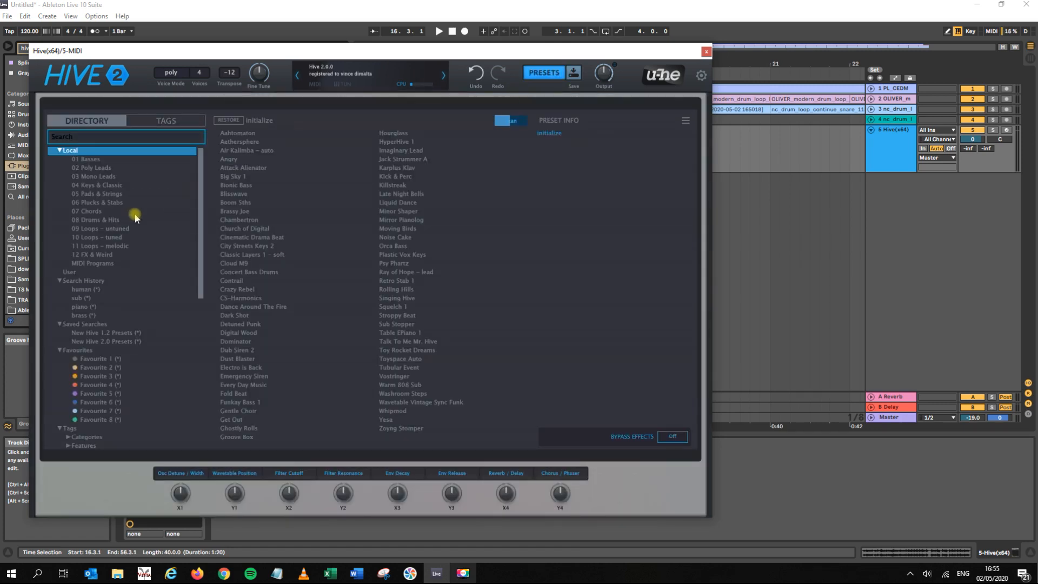
{"action": "left_click_drag", "start_coordinate": [229, 51], "coordinate": [268, 148]}
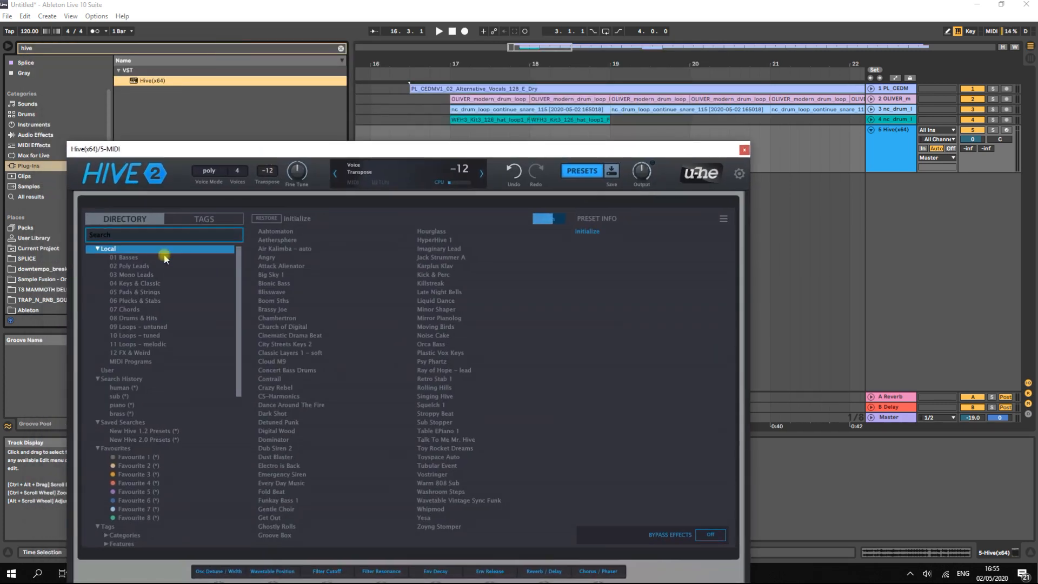
{"action": "left_click", "coordinate": [142, 259]}
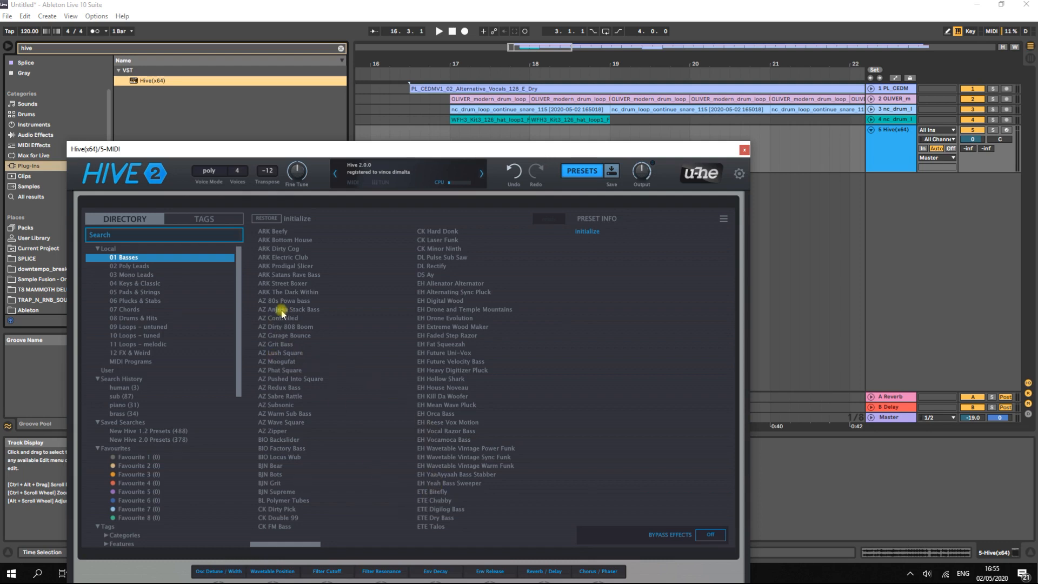
{"action": "left_click", "coordinate": [375, 153]}
{"action": "left_click_drag", "start_coordinate": [376, 153], "coordinate": [371, 189]}
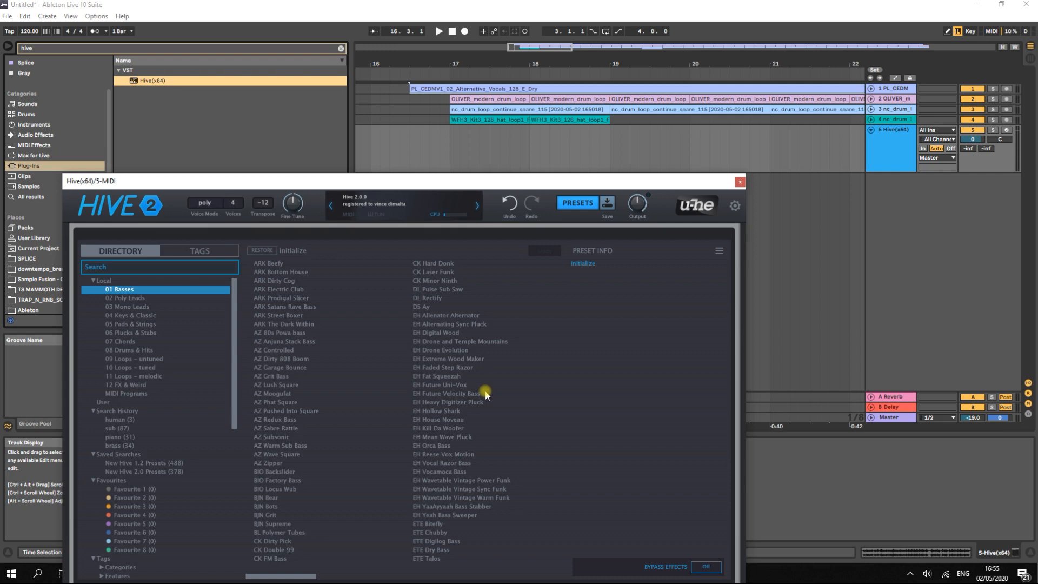
{"action": "left_click", "coordinate": [280, 412]}
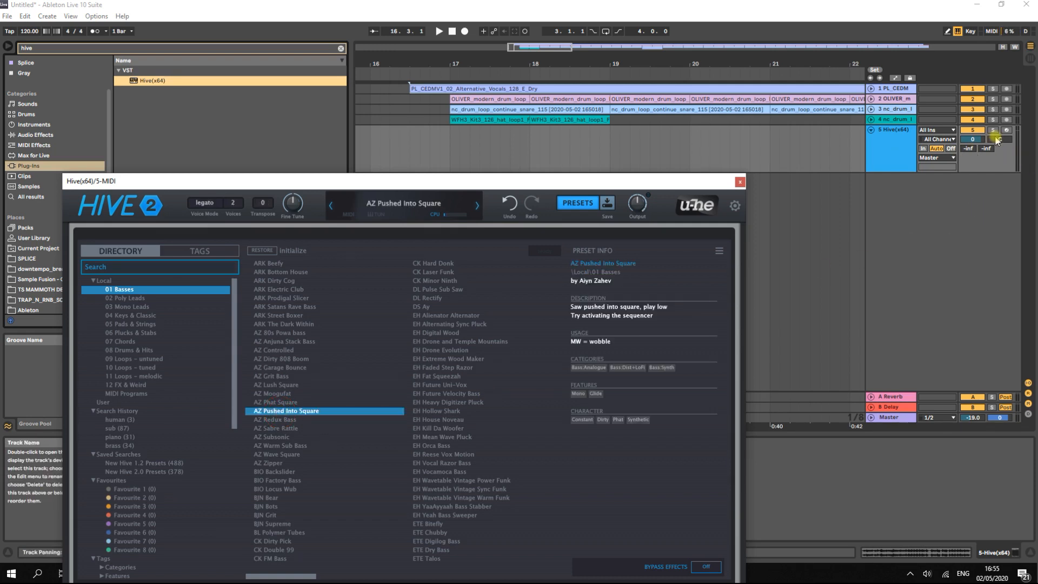
- Arm the Hive track for recording and turn on Reduced Latency When Monitoring
{"action": "left_click", "coordinate": [1006, 130]}
{"action": "left_click", "coordinate": [301, 427]}
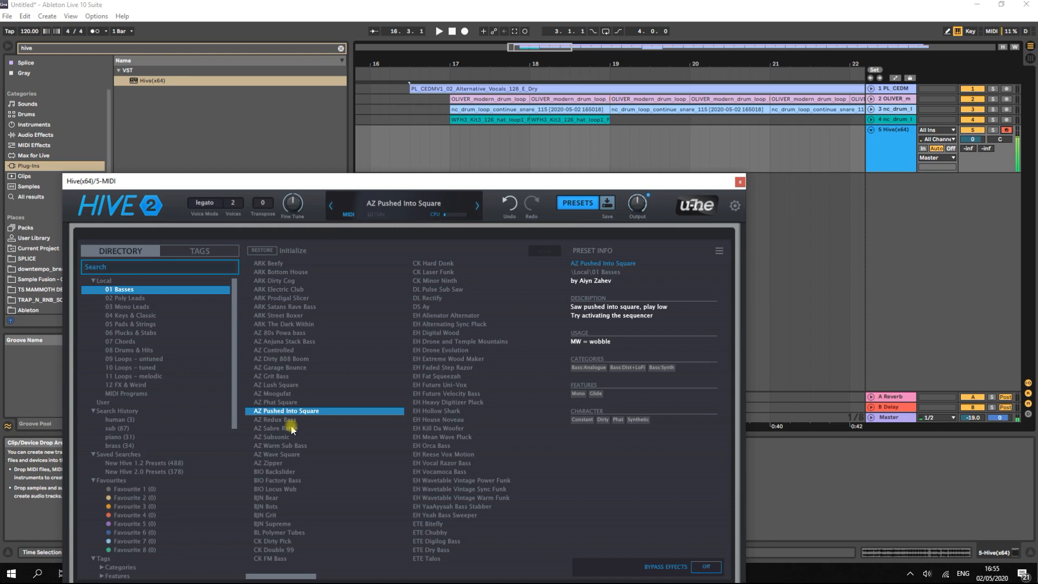
{"action": "left_click", "coordinate": [97, 17]}
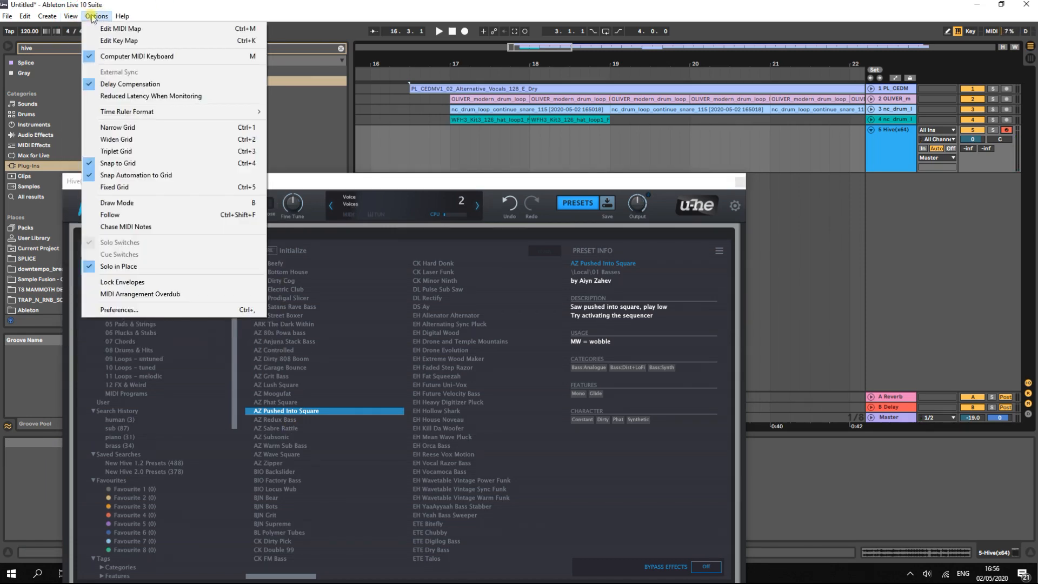
{"action": "left_click", "coordinate": [149, 99]}
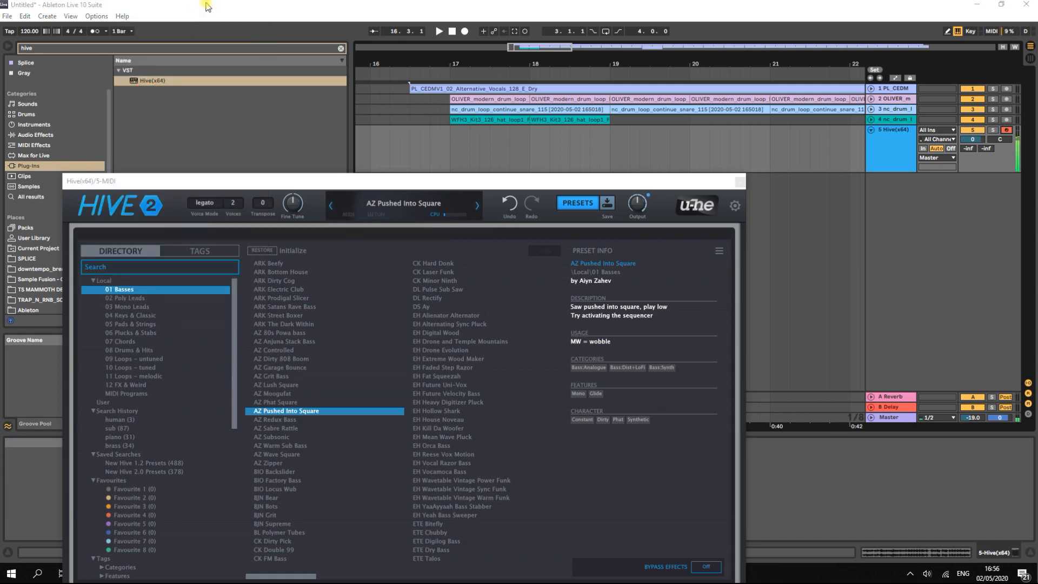
- Audition the bass presets around EH Orca Bass and those below it, load ETE Chubby and close the synth window
{"action": "left_click", "coordinate": [429, 445]}
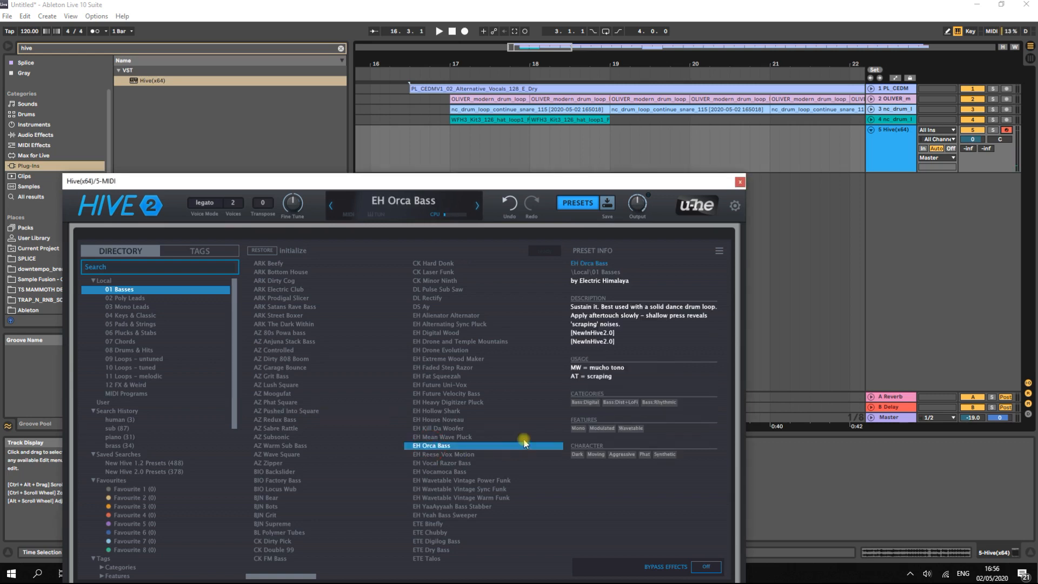
{"action": "left_click", "coordinate": [432, 428]}
{"action": "left_click", "coordinate": [435, 437]}
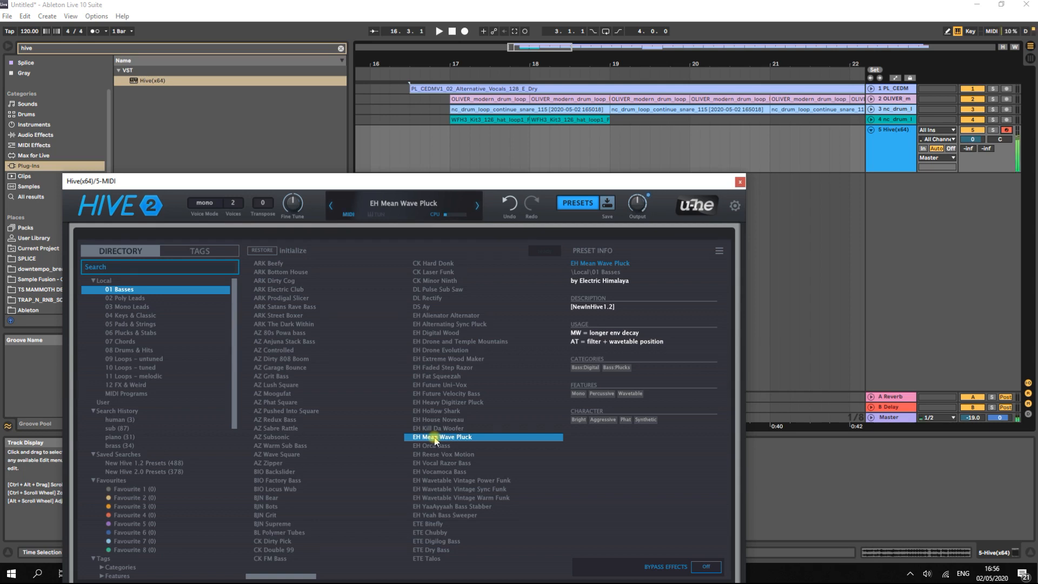
{"action": "key", "text": "Down"}
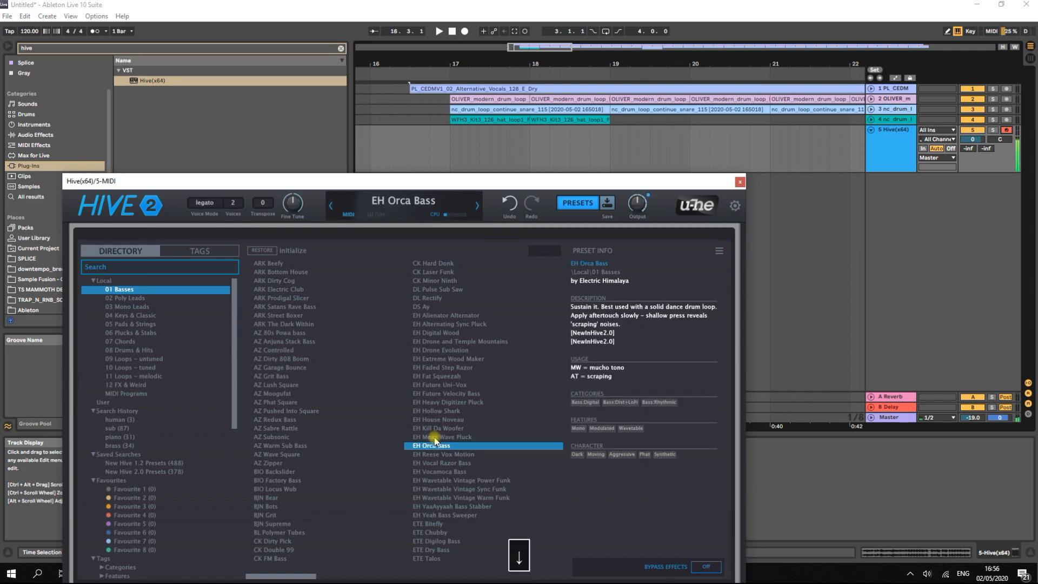
{"action": "key", "text": "Down"}
{"action": "key", "text": "Down"}
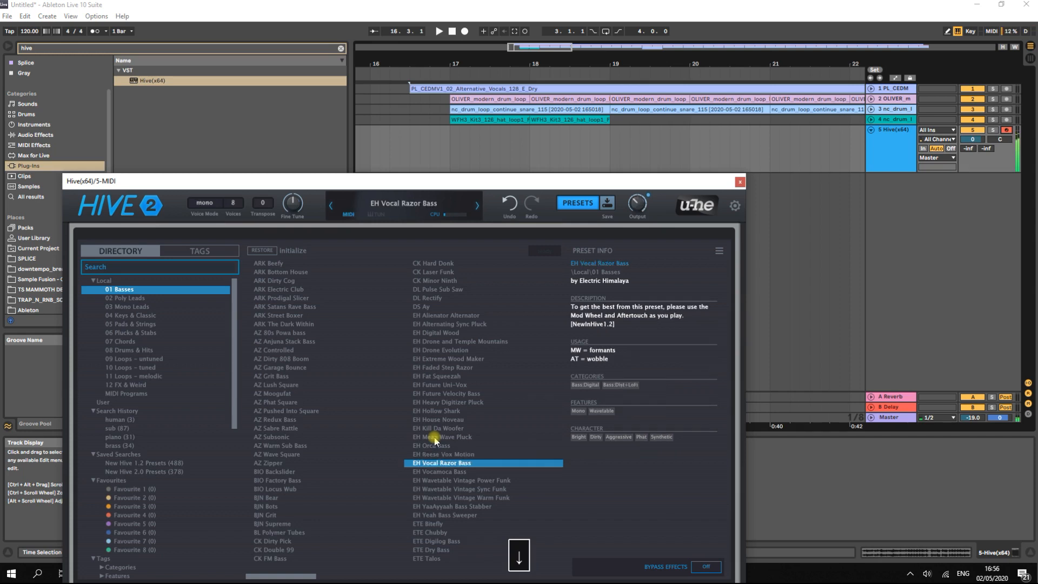
{"action": "key", "text": "Down"}
{"action": "key", "text": "Down"}
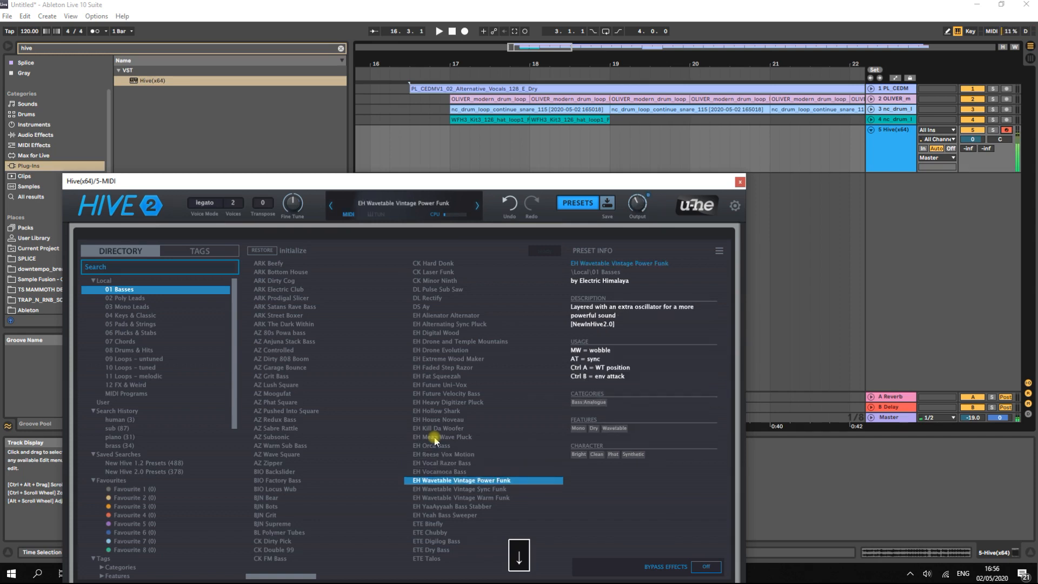
{"action": "key", "text": "Down"}
{"action": "key", "text": "Down"}
{"action": "key", "text": "Down"}
{"action": "key", "text": "Down"}
{"action": "key", "text": "Down"}
{"action": "key", "text": "Down"}
{"action": "key", "text": "Down"}
{"action": "key", "text": "Up"}
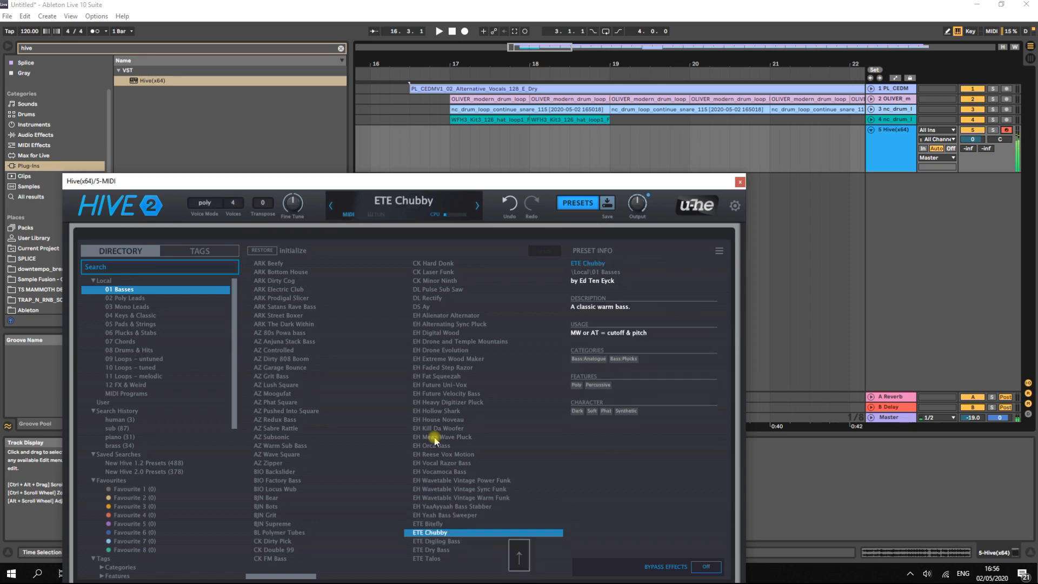
{"action": "left_click", "coordinate": [740, 182]}
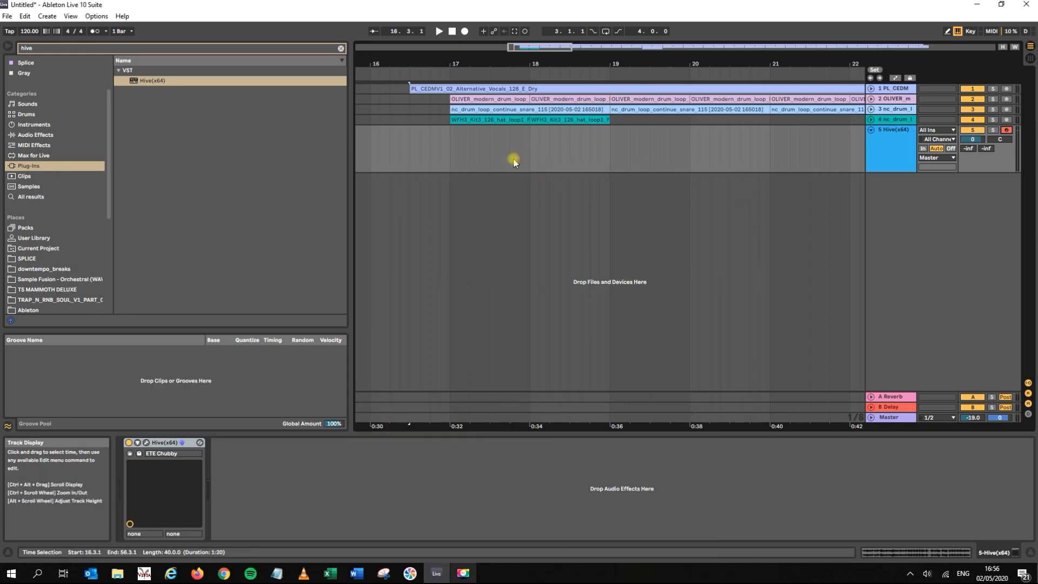
- Check which Record Quantization setting is active for recording MIDI
{"action": "left_click", "coordinate": [485, 127]}
{"action": "left_click_drag", "start_coordinate": [496, 64], "coordinate": [495, 55]}
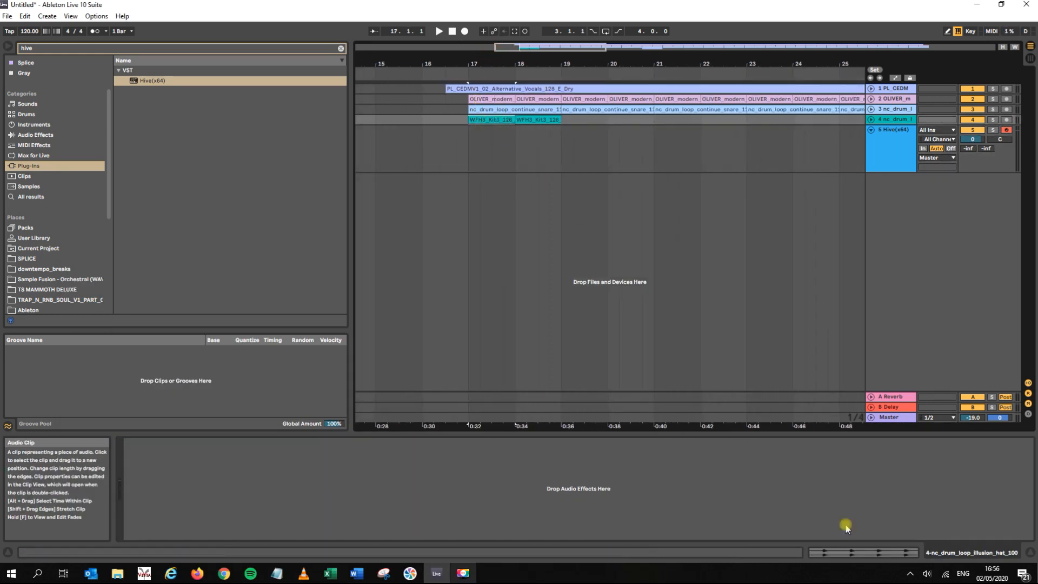
{"action": "right_click", "coordinate": [457, 154]}
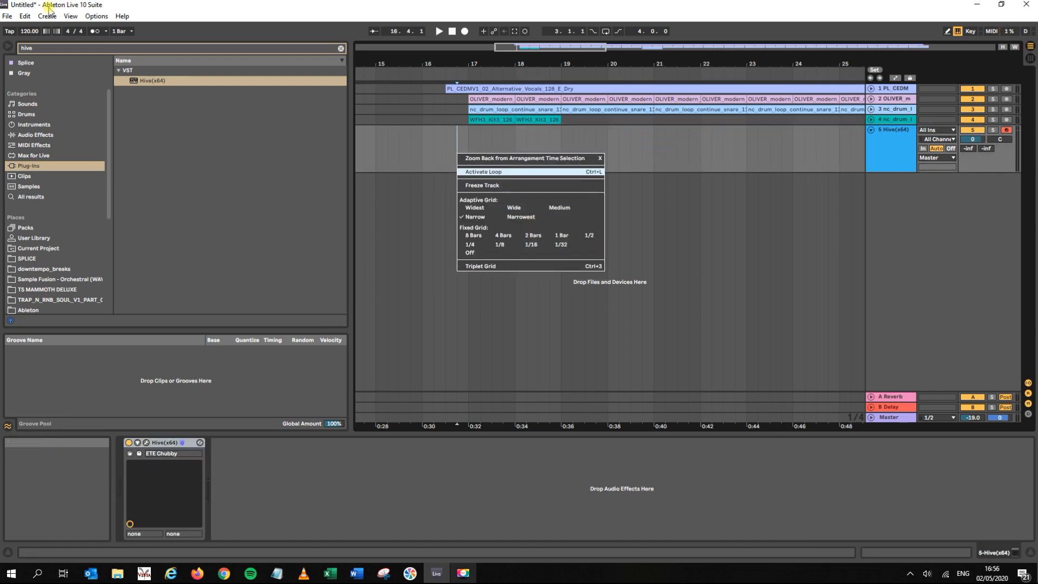
{"action": "key", "text": "Escape"}
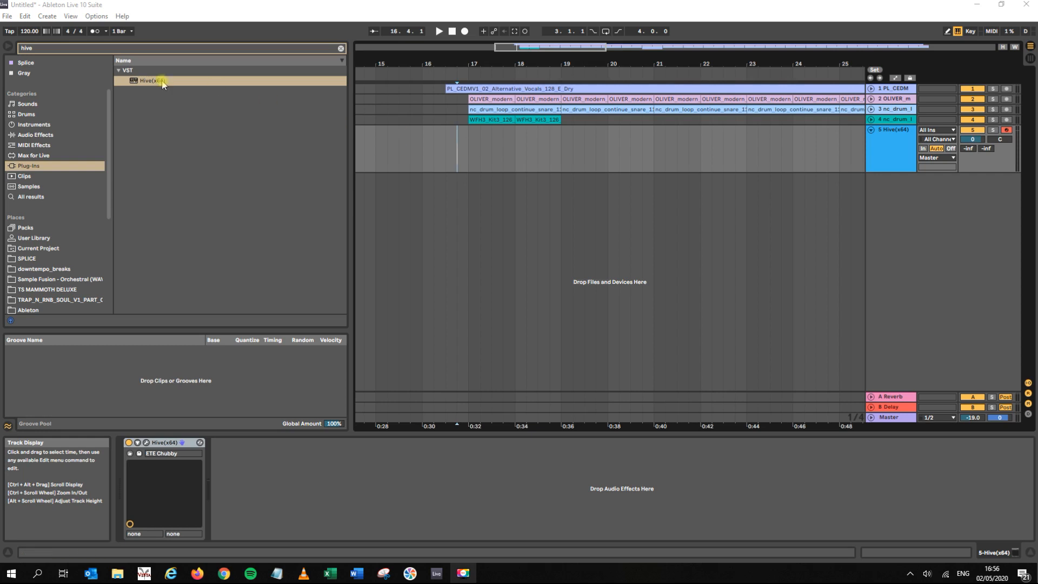
{"action": "left_click", "coordinate": [25, 16]}
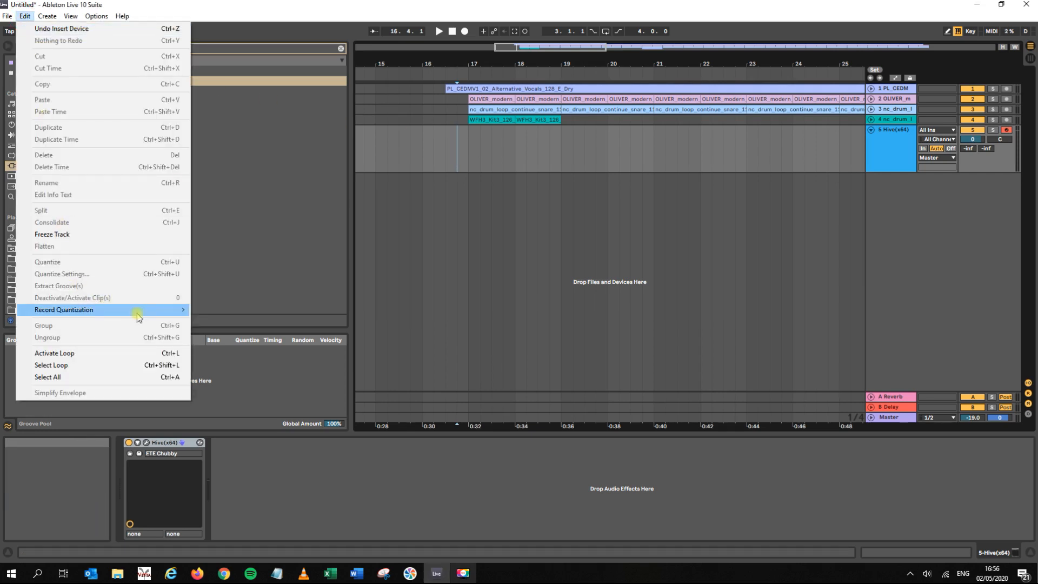
{"action": "mouse_move", "coordinate": [138, 317]}
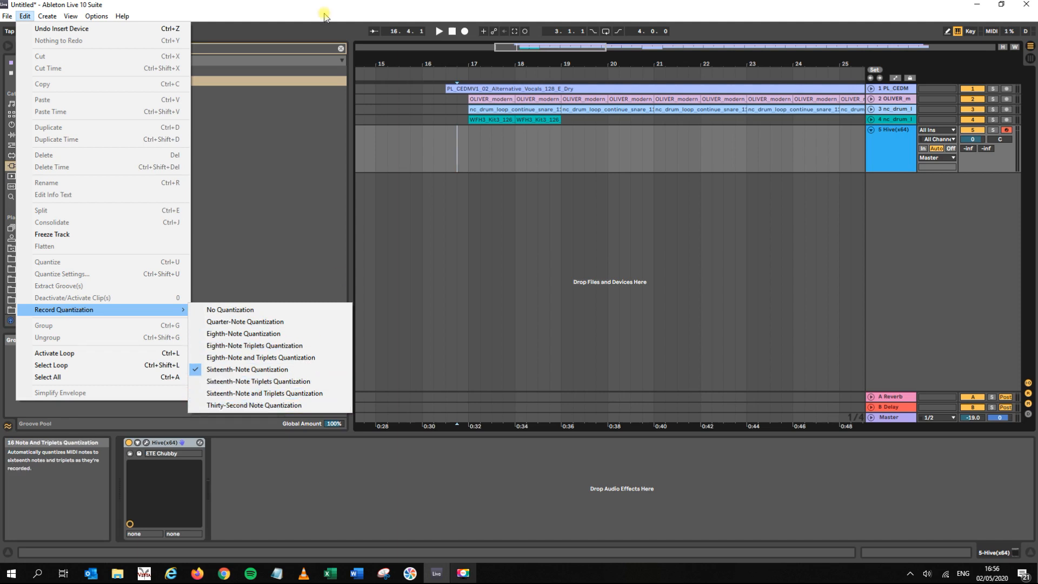
{"action": "left_click", "coordinate": [291, 3]}
- Turn on a two-bar loop from bar 17 to bar 19 and play it back briefly
{"action": "left_click", "coordinate": [466, 140]}
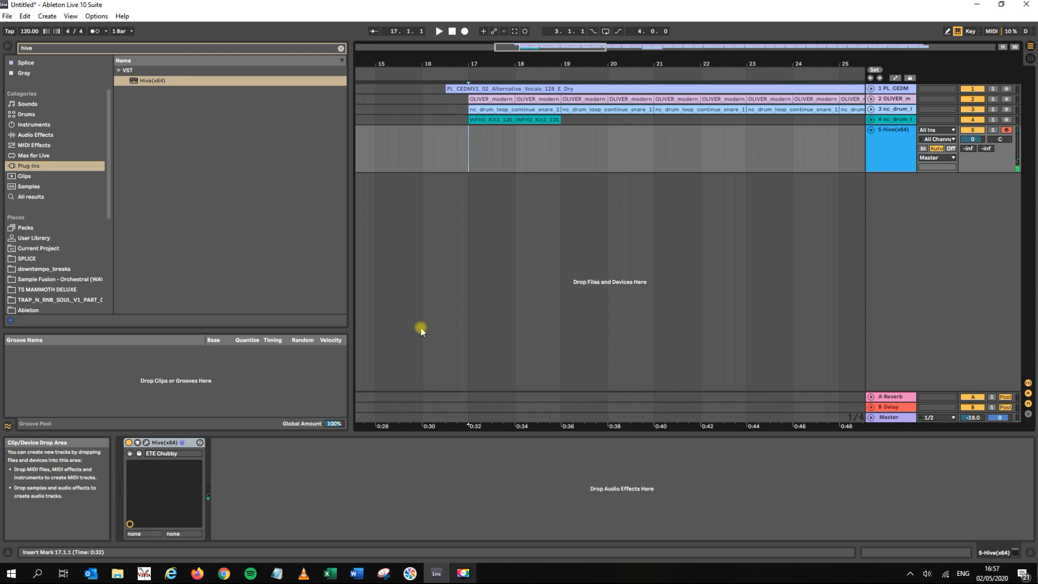
{"action": "left_click", "coordinate": [534, 120], "text": "shift"}
{"action": "key", "text": "ctrl+l"}
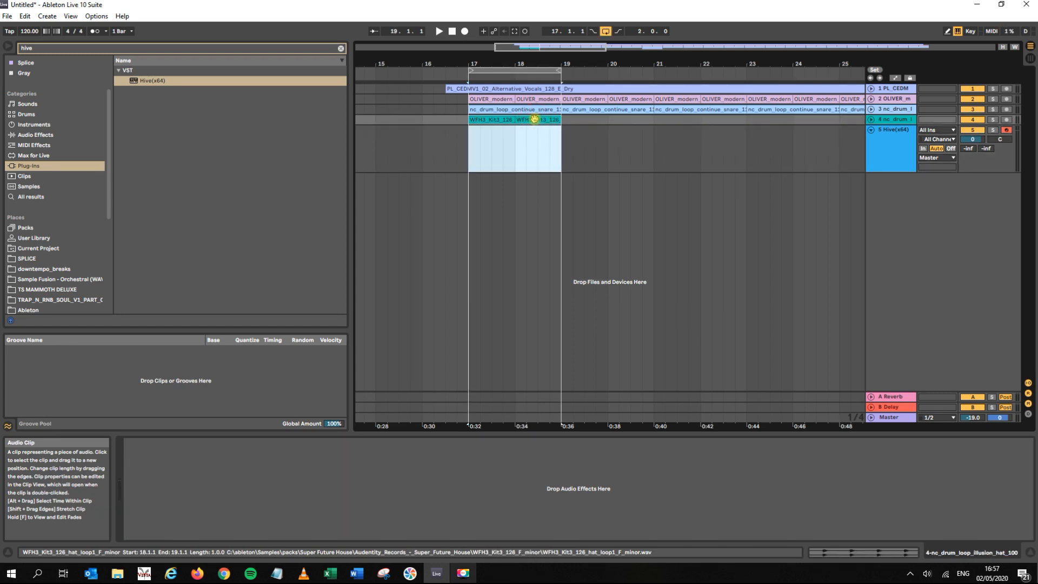
{"action": "key", "text": "space"}
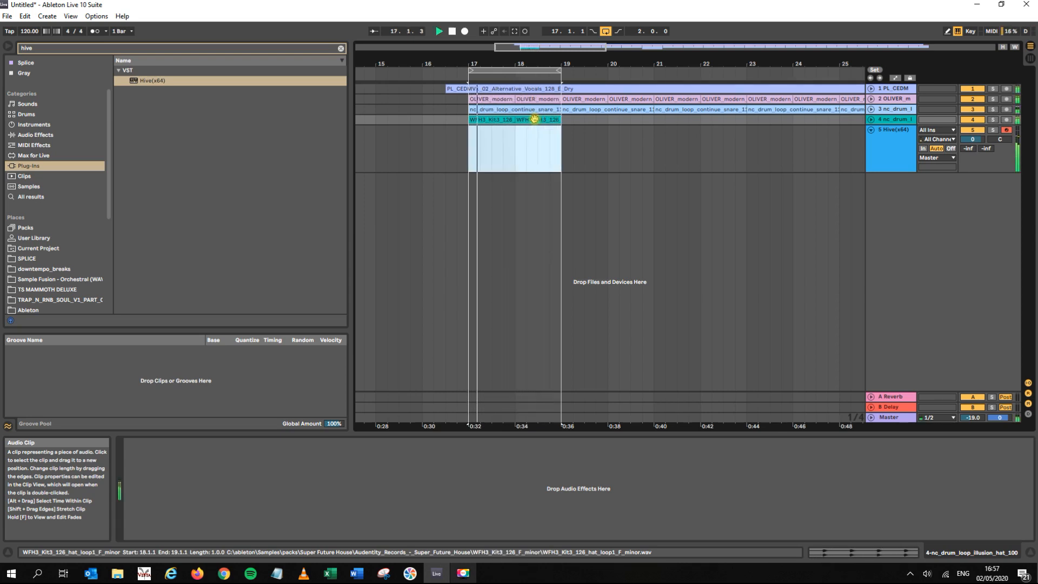
{"action": "key", "text": "space"}
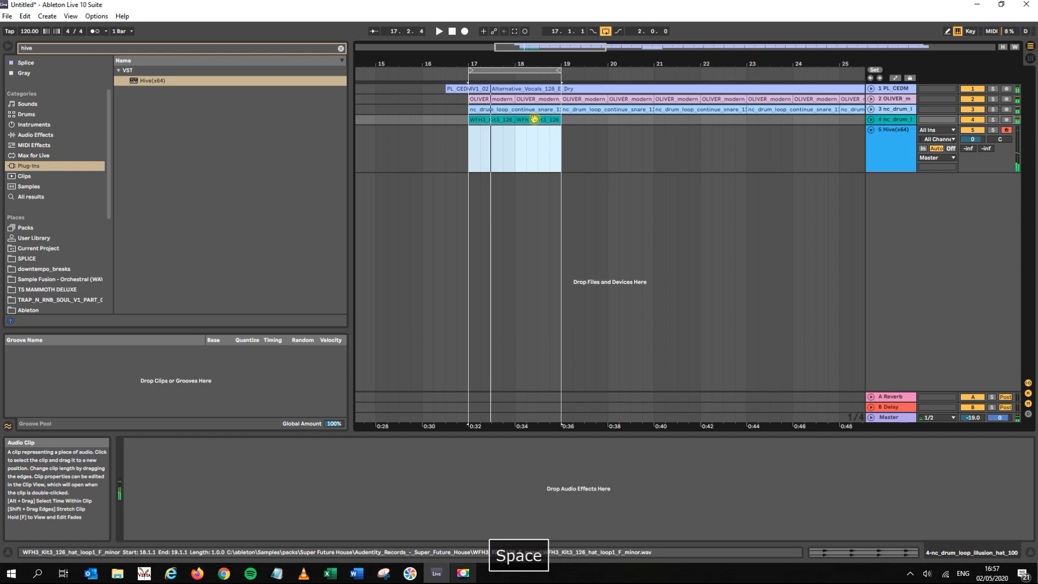
- Set the project tempo to 100 BPM and play the loop while practising the Hive bass
{"action": "left_click", "coordinate": [25, 33]}
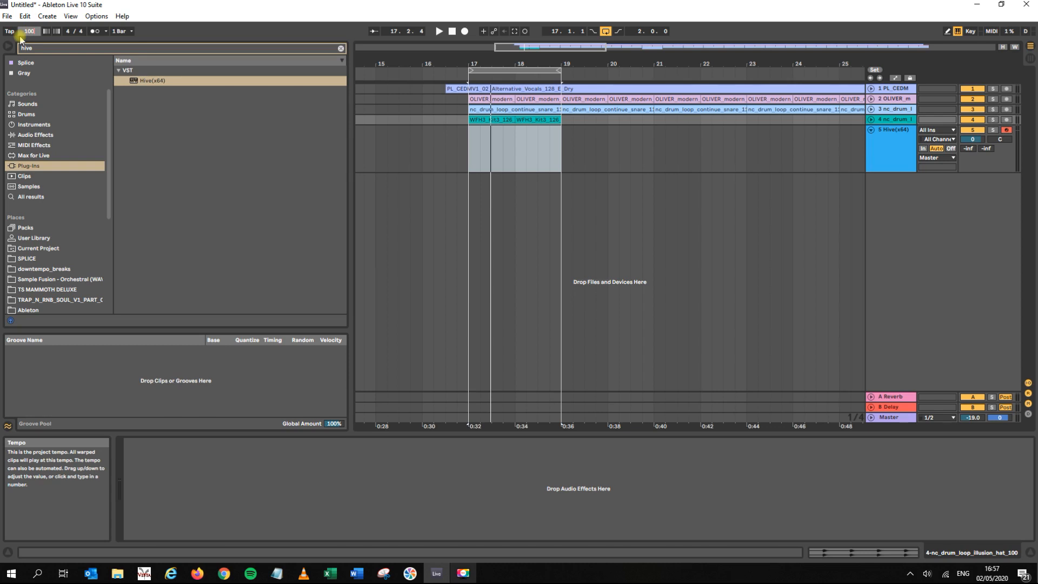
{"action": "key", "text": "space"}
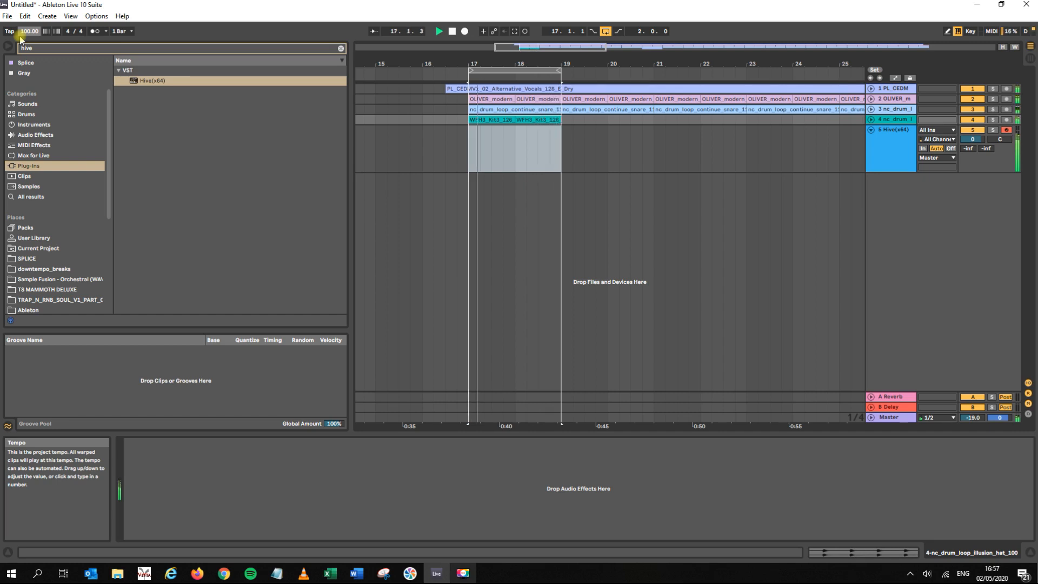
{"action": "key", "text": "space"}
{"action": "key", "text": "space"}
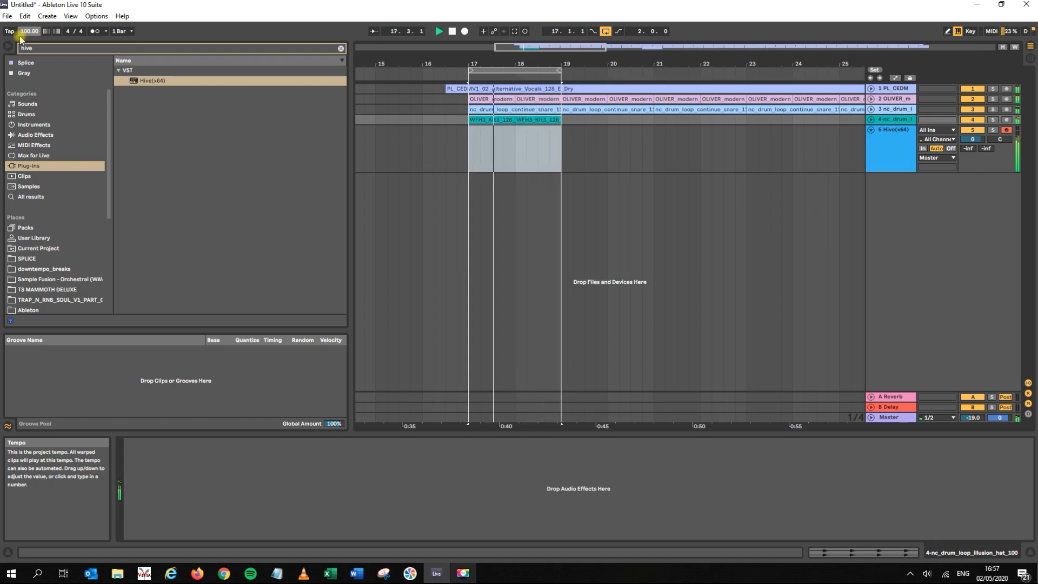
{"action": "key", "text": "space"}
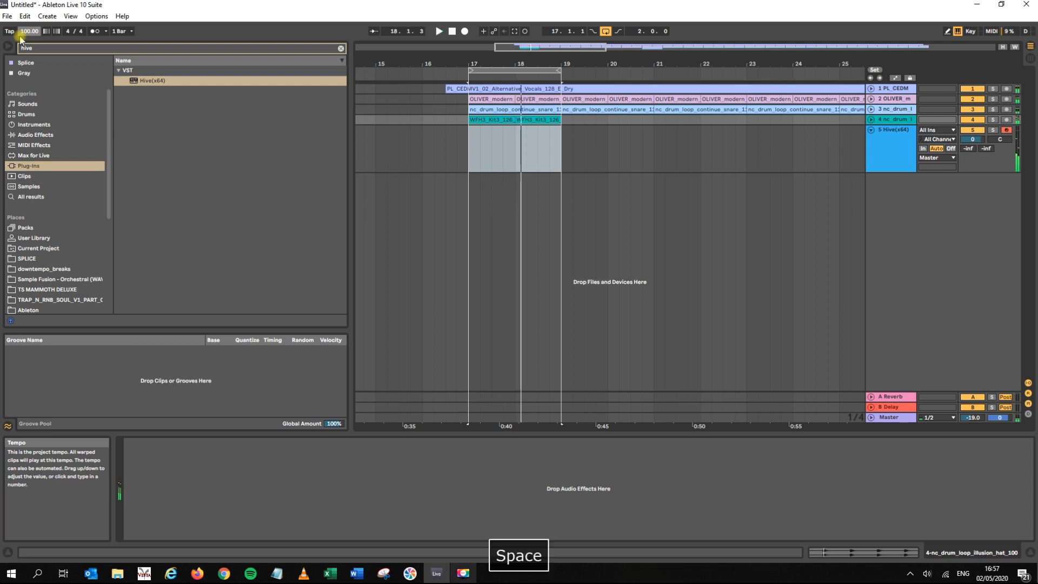
- Extend the loop to four bars, from bar 17 to bar 21, and rehearse the bass line over it
{"action": "left_click_drag", "start_coordinate": [560, 71], "coordinate": [653, 71]}
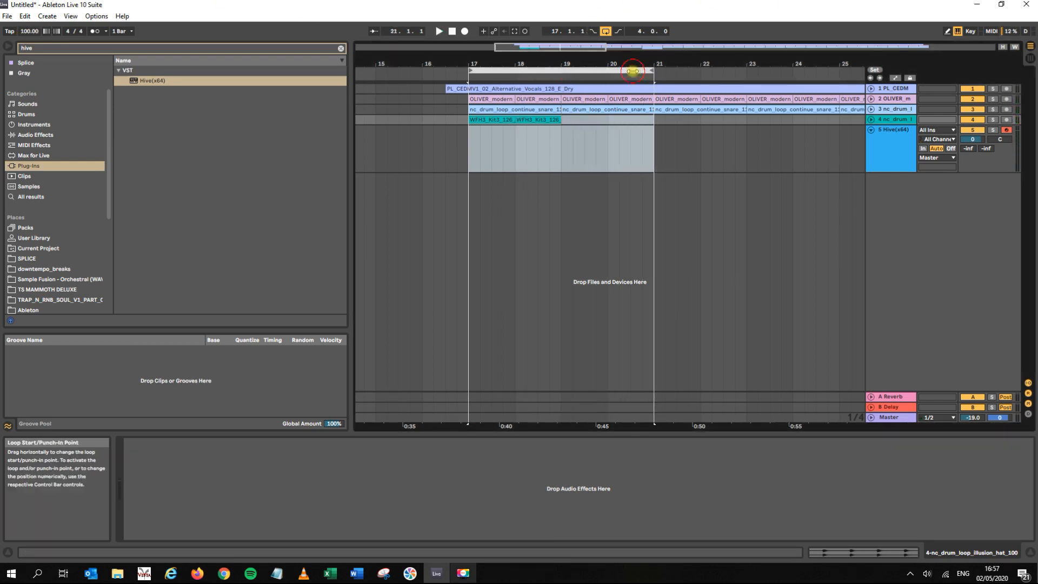
{"action": "left_click", "coordinate": [632, 70]}
{"action": "key", "text": "space"}
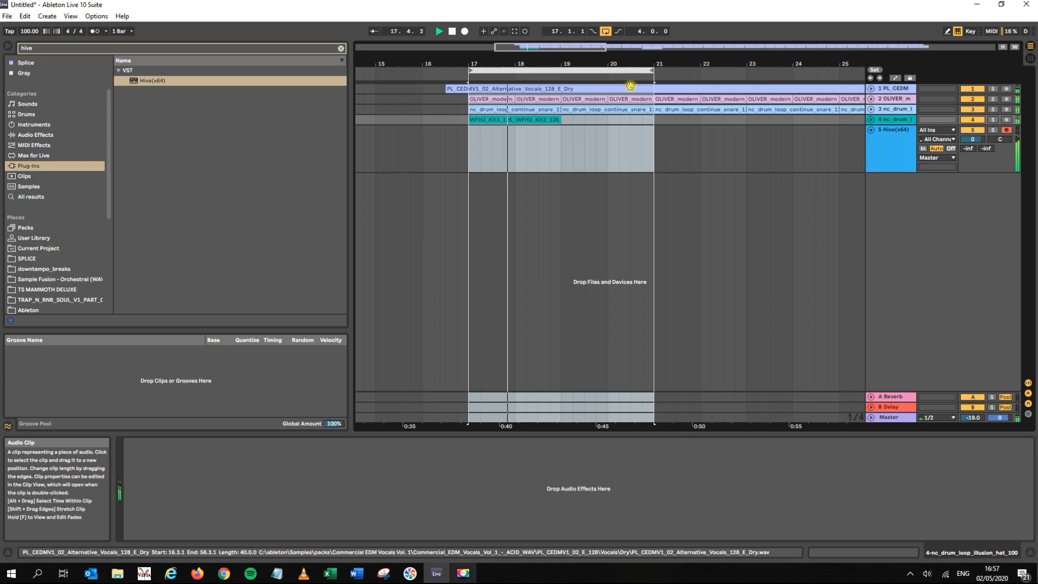
{"action": "key", "text": "space"}
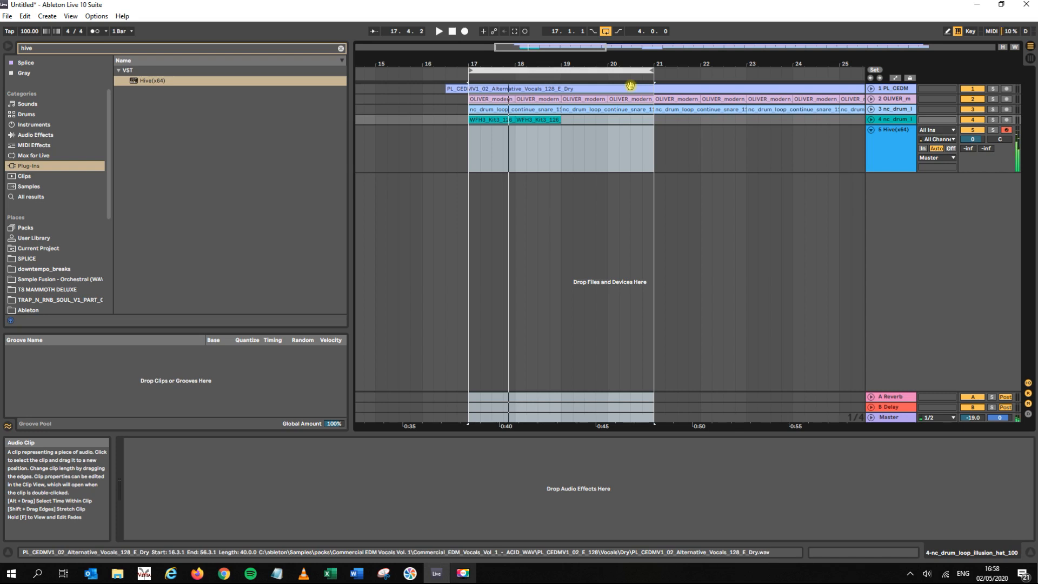
{"action": "key", "text": "space"}
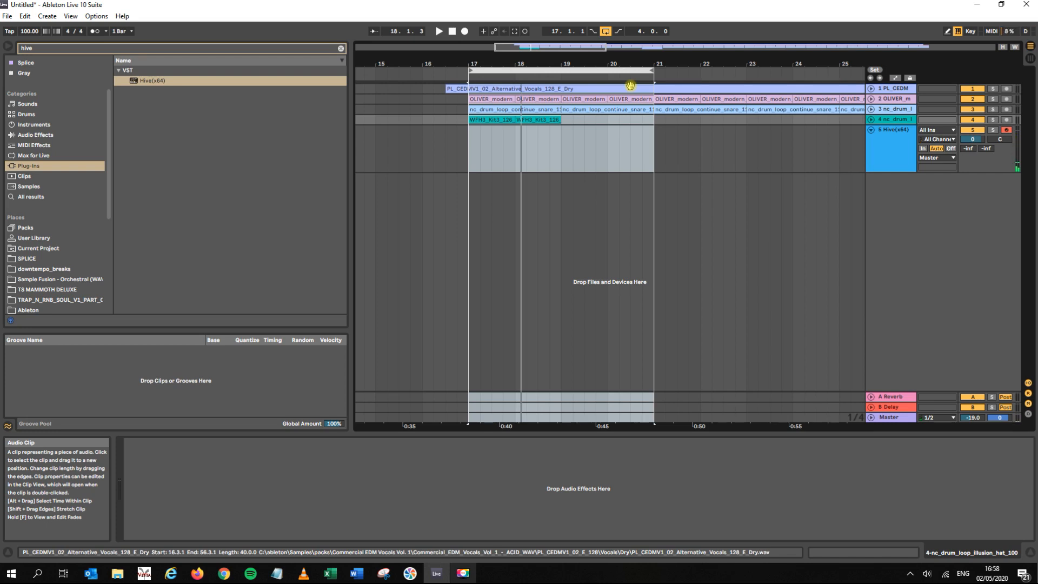
{"action": "key", "text": "space"}
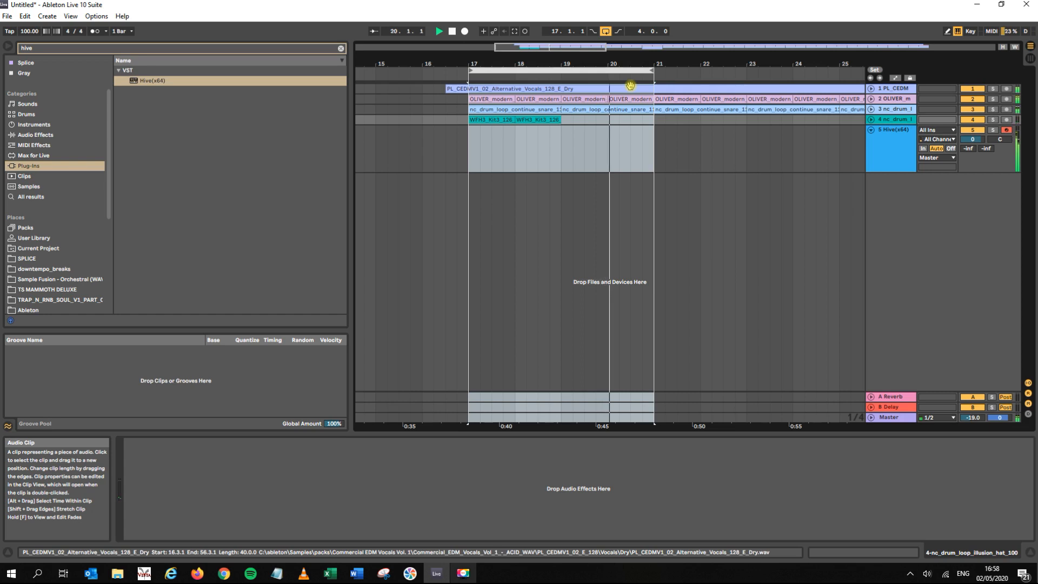
{"action": "key", "text": "space"}
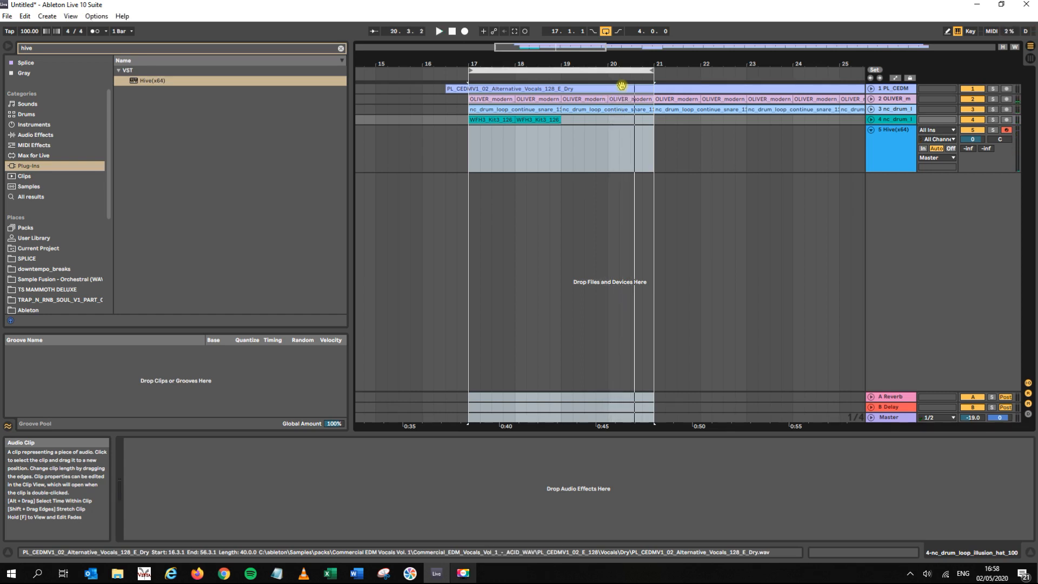
{"action": "left_click", "coordinate": [464, 32]}
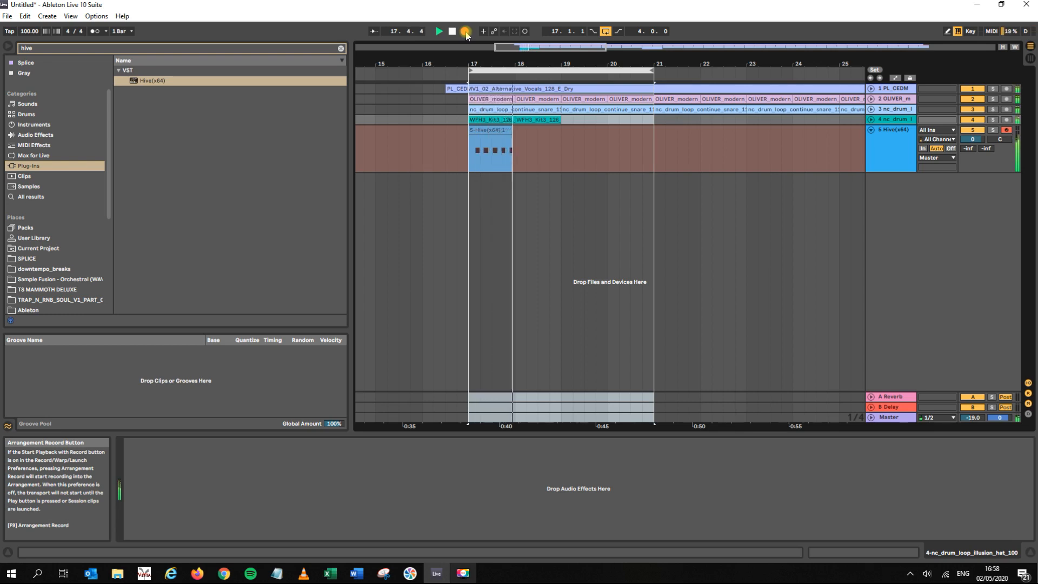
{"action": "key", "text": "space"}
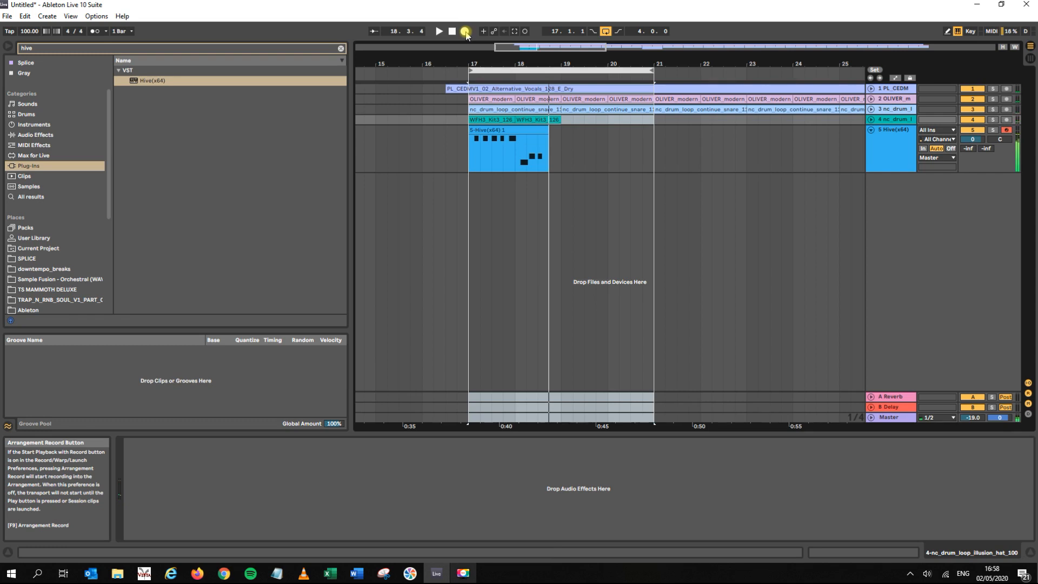
{"action": "key", "text": "ctrl+z"}
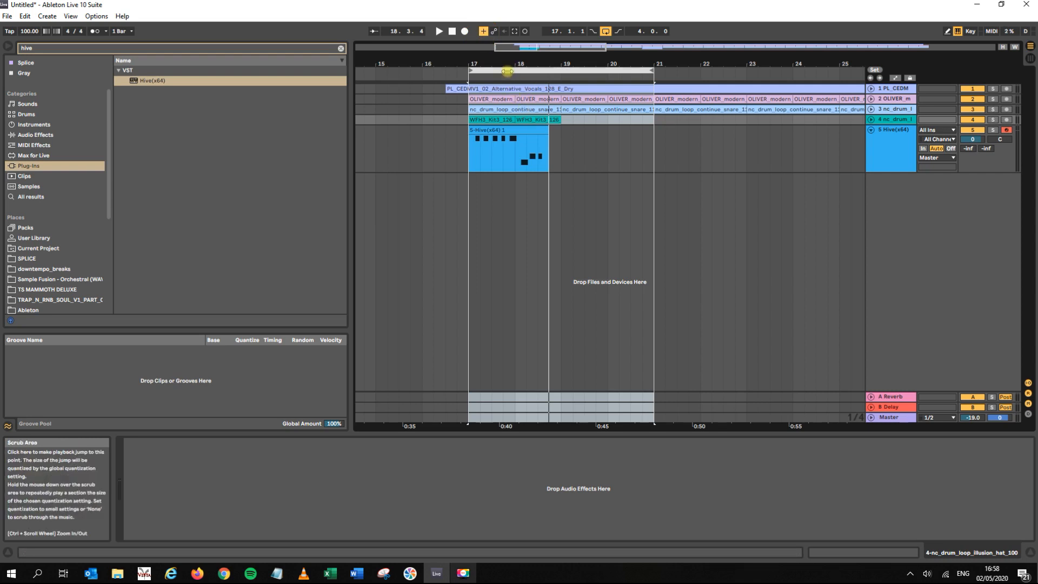
{"action": "left_click", "coordinate": [513, 129]}
{"action": "key", "text": "Delete"}
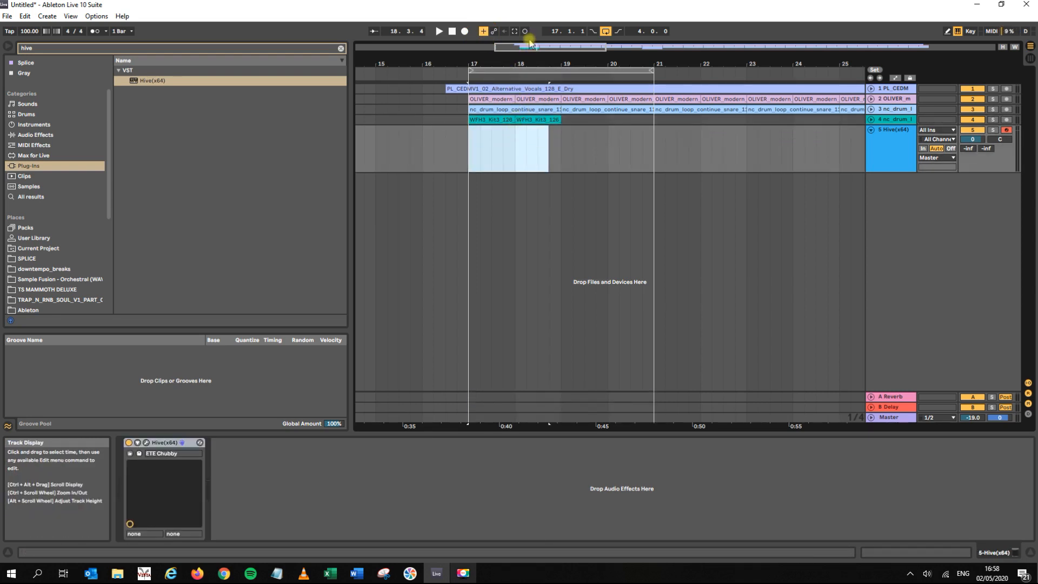
- Record a new bass take on the Hive track starting at bar 17, stopping just past bar 21
{"action": "left_click", "coordinate": [522, 70]}
{"action": "left_click", "coordinate": [466, 32]}
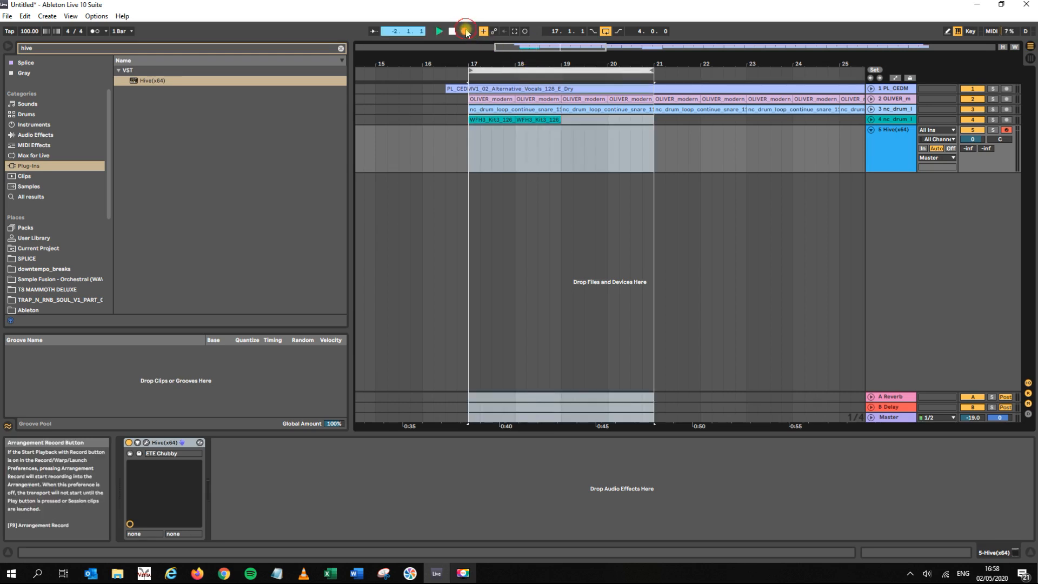
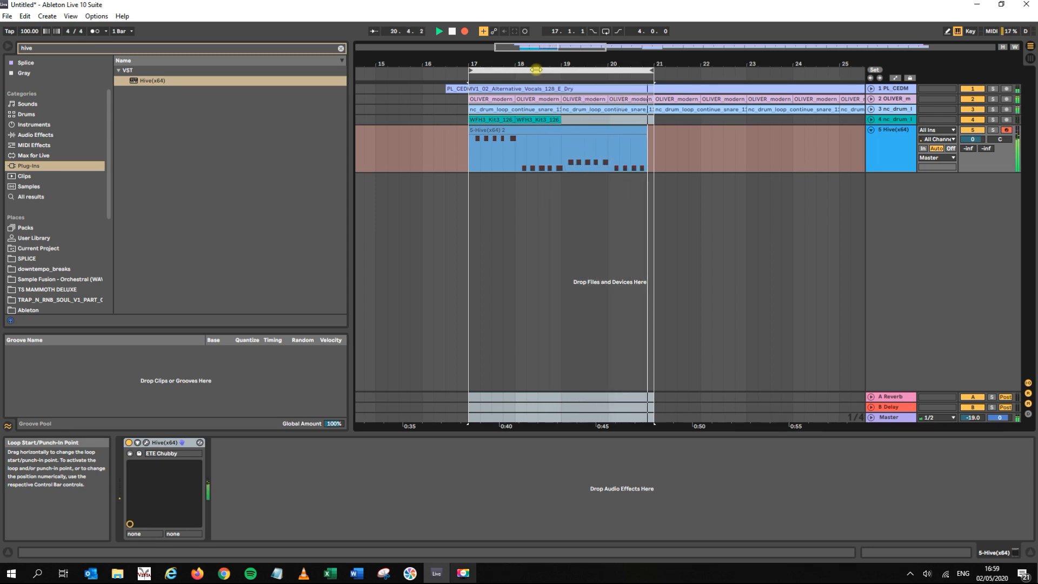
{"action": "key", "text": "space"}
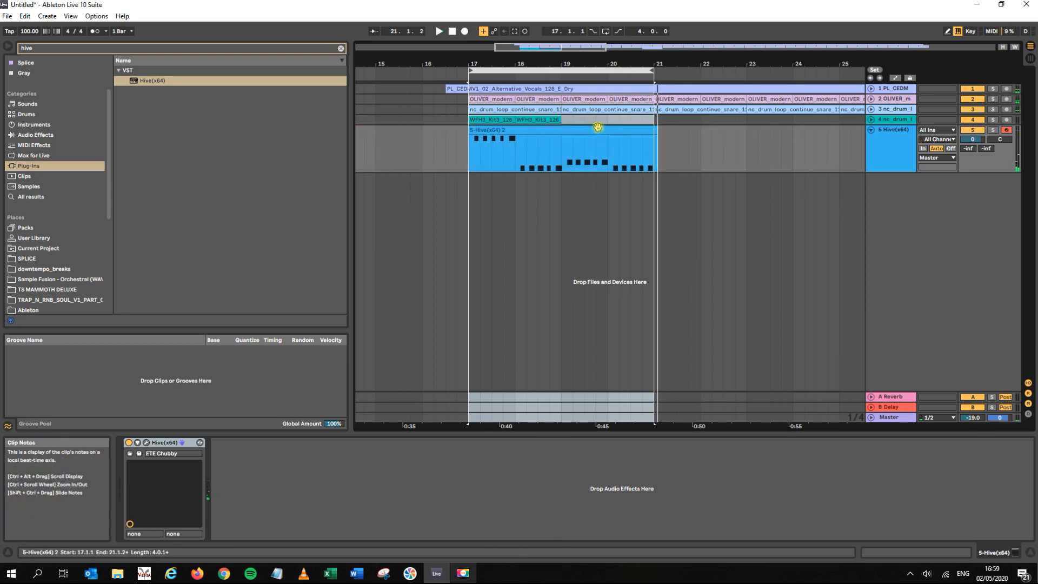
- Open the recorded Hive clip, select all its notes and apply quantization through Quantize Settings
{"action": "double_click", "coordinate": [597, 128]}
{"action": "key", "text": "space"}
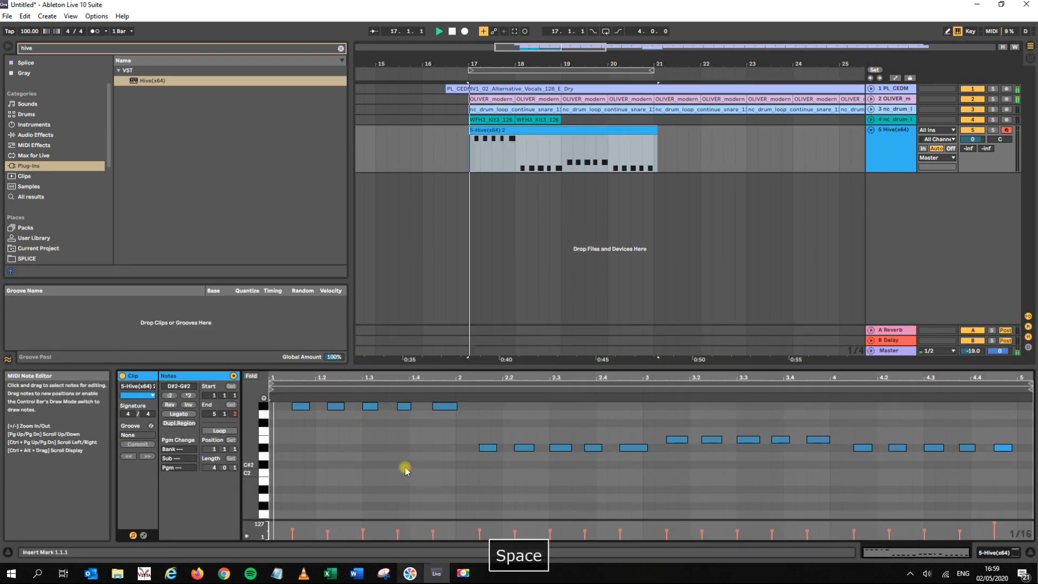
{"action": "key", "text": "space"}
{"action": "left_click_drag", "start_coordinate": [560, 471], "coordinate": [336, 394]}
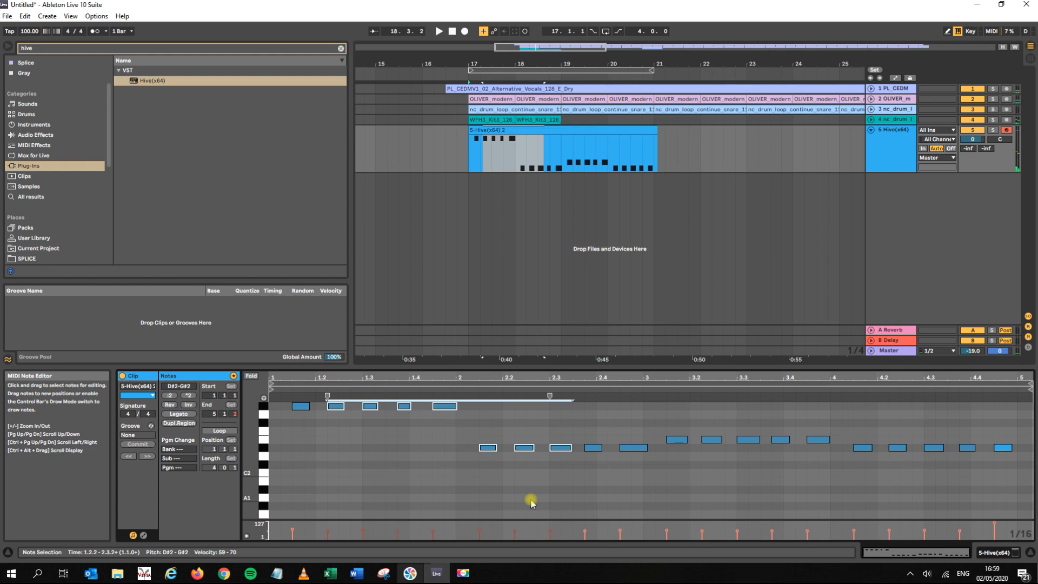
{"action": "key", "text": "ctrl+a"}
{"action": "right_click", "coordinate": [432, 456]}
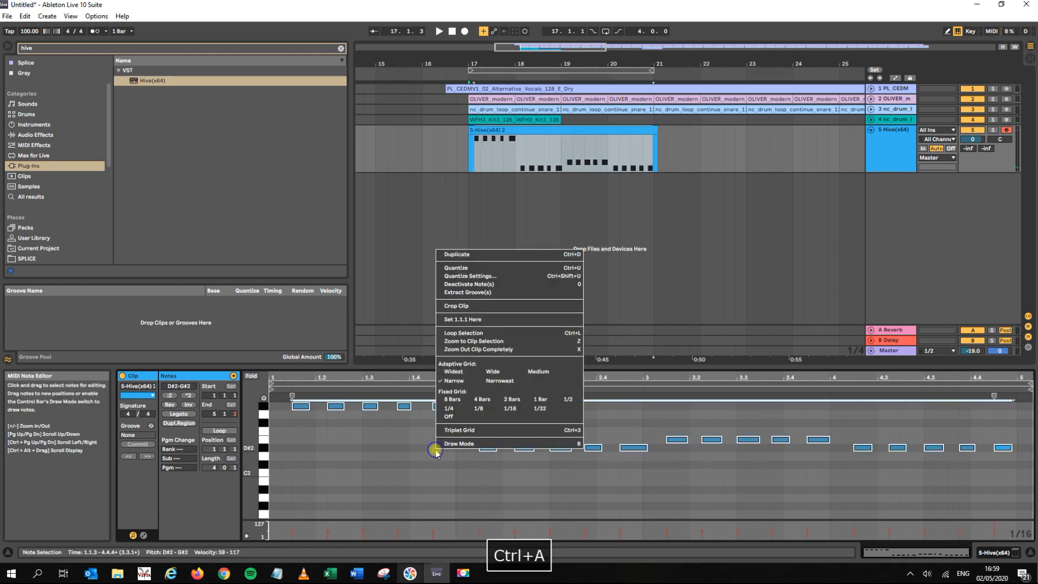
{"action": "left_click", "coordinate": [470, 277]}
{"action": "left_click", "coordinate": [500, 305]}
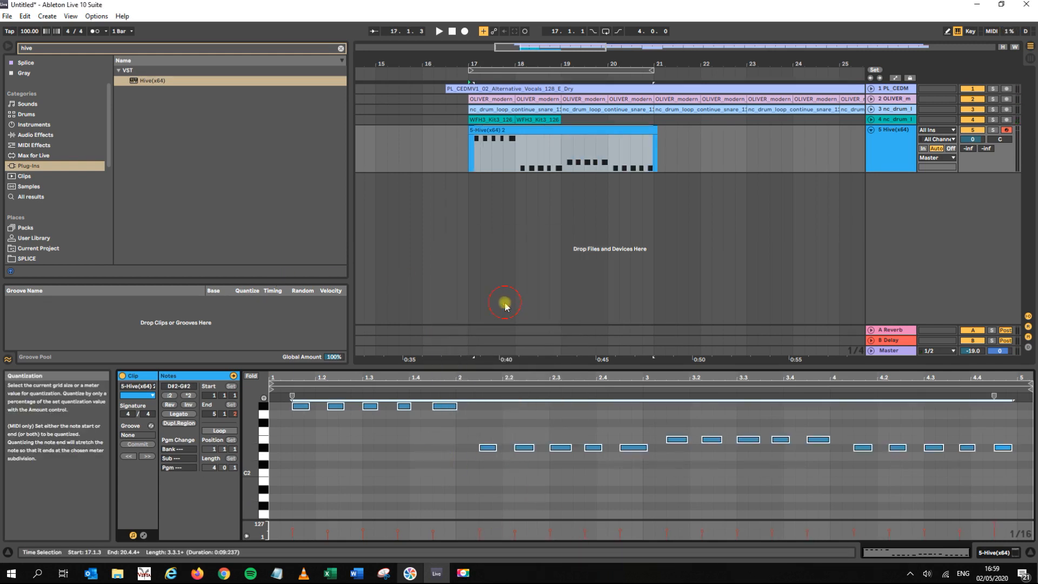
- Play back the bass take and enlarge the MIDI note editor
{"action": "key", "text": "space"}
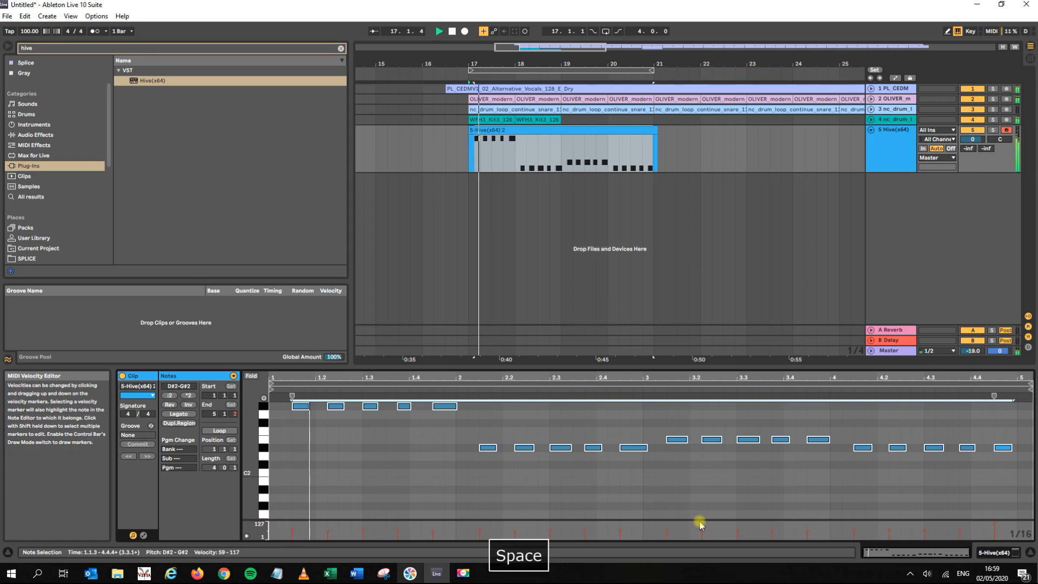
{"action": "left_click_drag", "start_coordinate": [644, 363], "coordinate": [631, 239]}
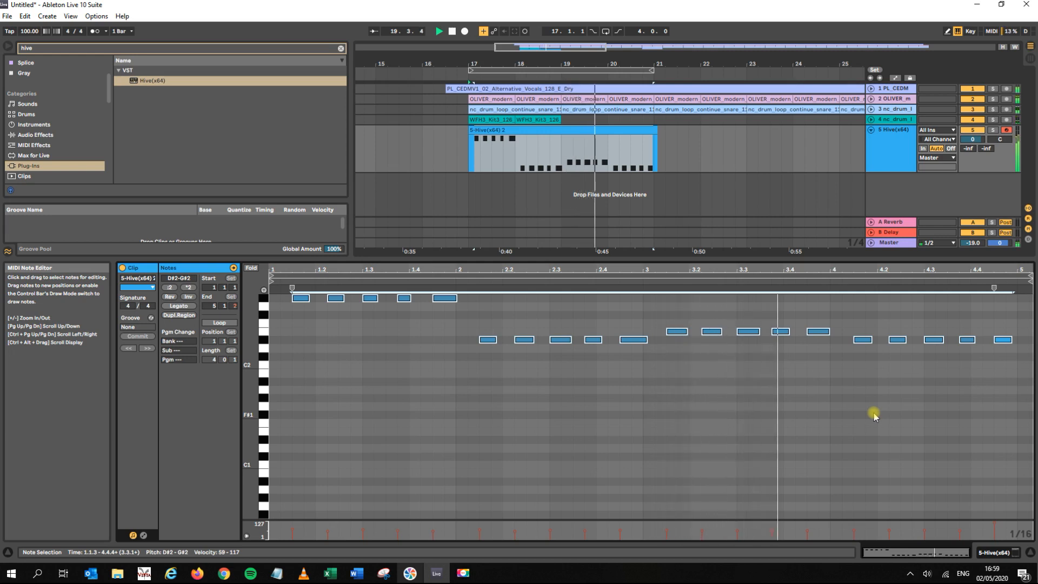
{"action": "key", "text": "space"}
- Turn on the MIDI editor preview and transpose the five notes in the clip's fourth bar up three semitones to F#2
{"action": "left_click", "coordinate": [864, 327]}
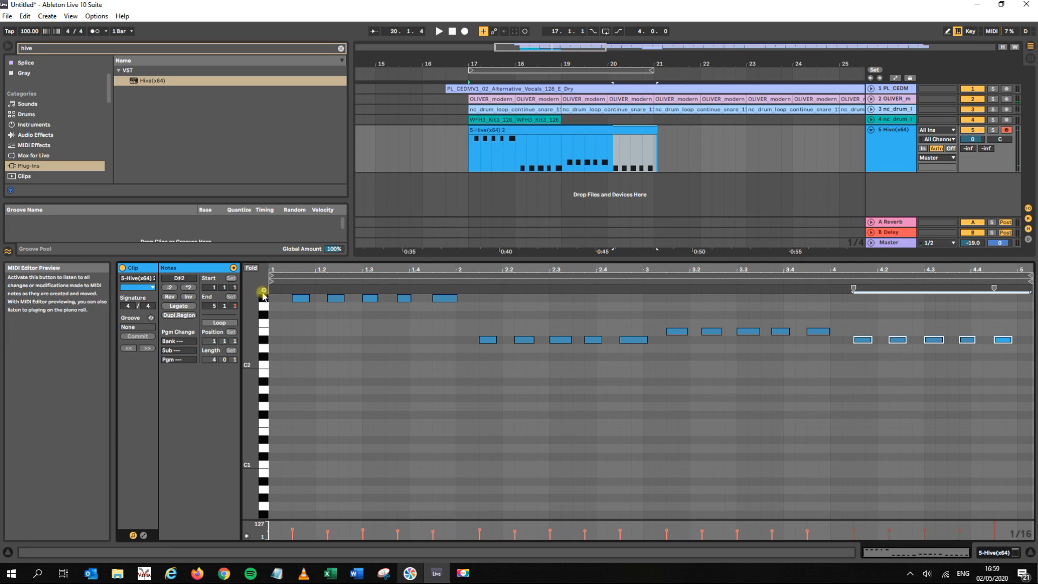
{"action": "left_click_drag", "start_coordinate": [1031, 391], "coordinate": [790, 315]}
{"action": "left_click_drag", "start_coordinate": [1021, 373], "coordinate": [862, 340]}
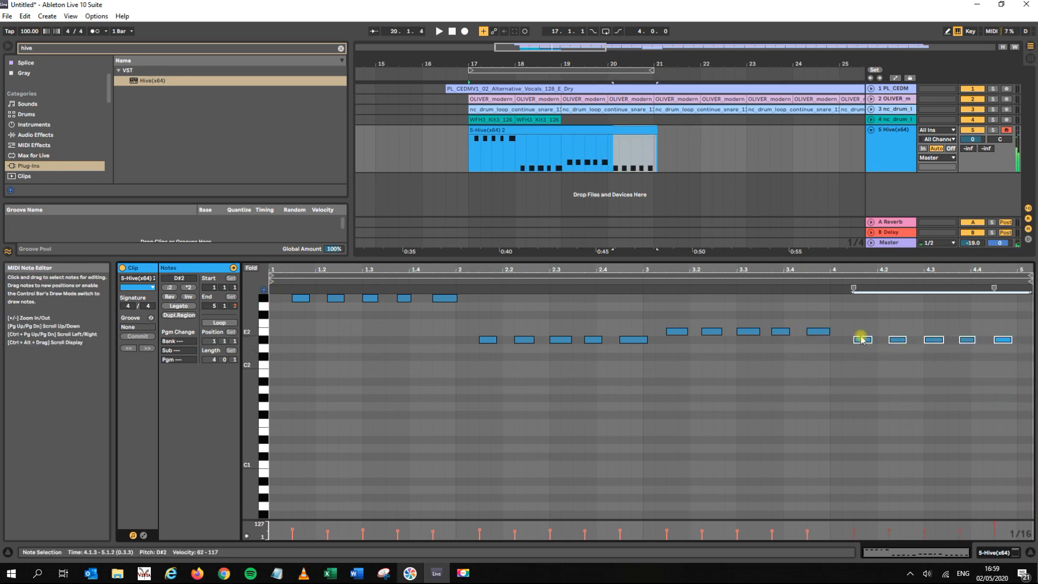
{"action": "key", "text": "Up"}
{"action": "key", "text": "Up"}
{"action": "key", "text": "Up"}
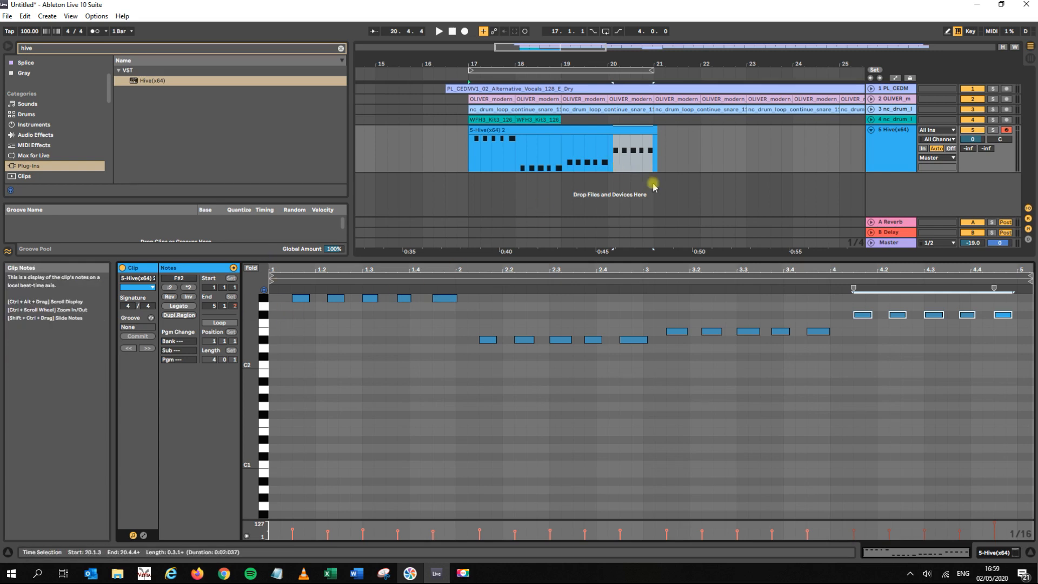
- Consolidate the Hive bass part from bar 17 to bar 21 into one four-bar clip and delete the leftover sliver after it
{"action": "left_click_drag", "start_coordinate": [469, 162], "coordinate": [649, 161]}
{"action": "key", "text": "ctrl+j"}
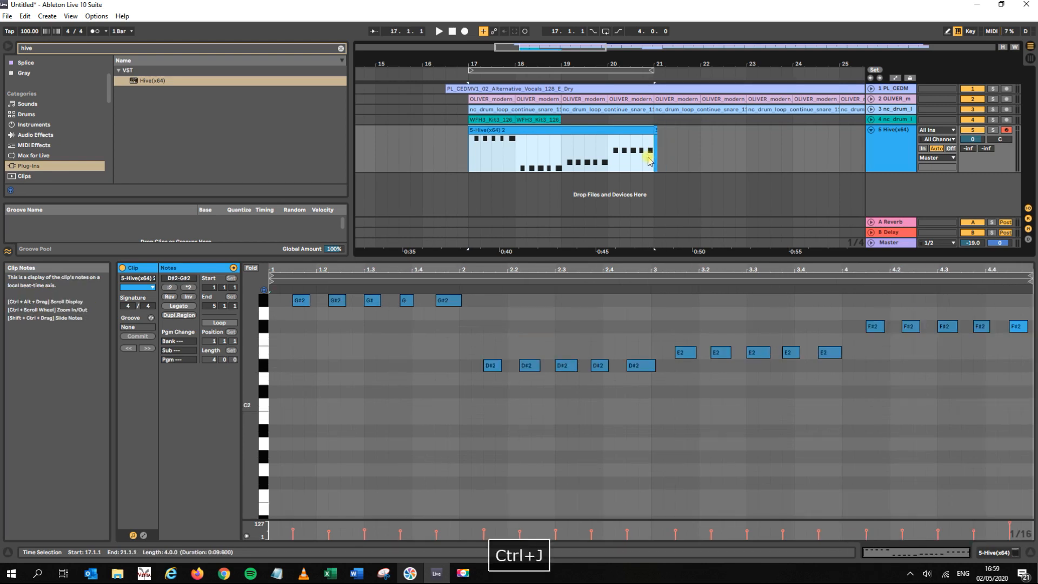
{"action": "scroll", "coordinate": [651, 152], "scroll_direction": "up", "scroll_amount": 3, "text": "ctrl"}
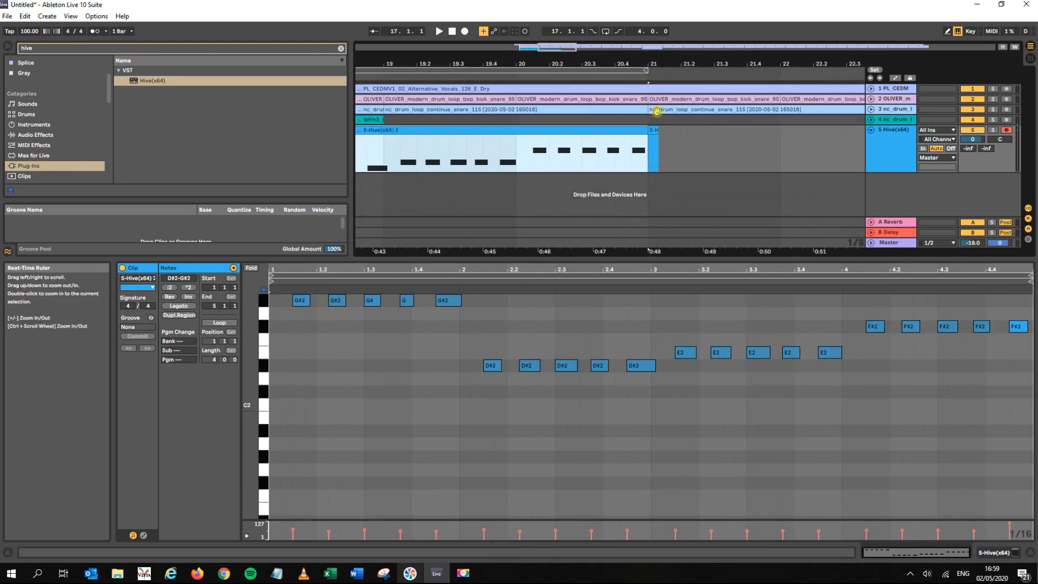
{"action": "left_click", "coordinate": [655, 138]}
{"action": "key", "text": "Delete"}
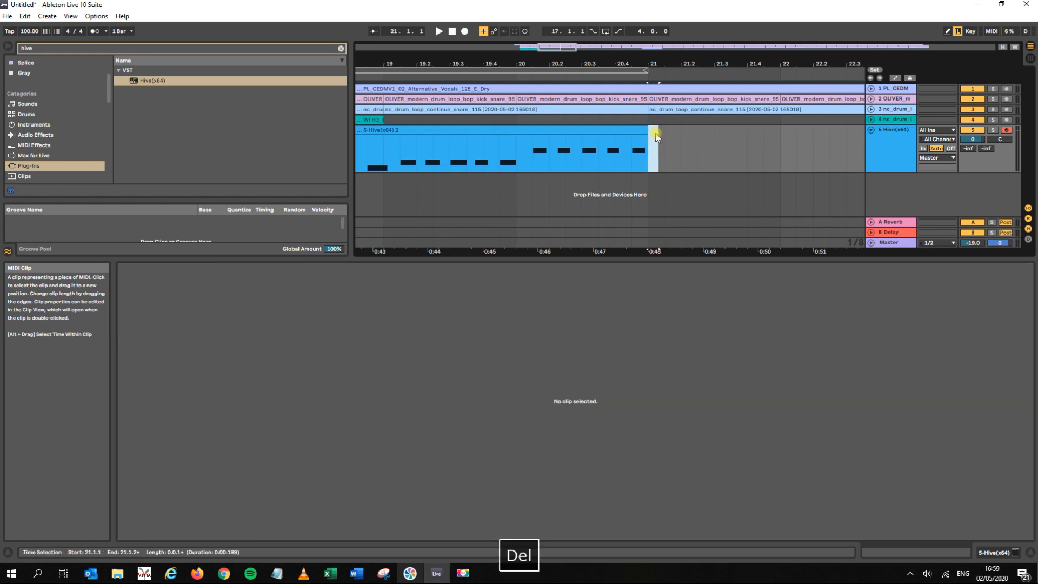
- Duplicate the four-bar Hive clip three times in a row so the bass runs to bar 33
{"action": "left_click_drag", "start_coordinate": [596, 67], "coordinate": [597, 38]}
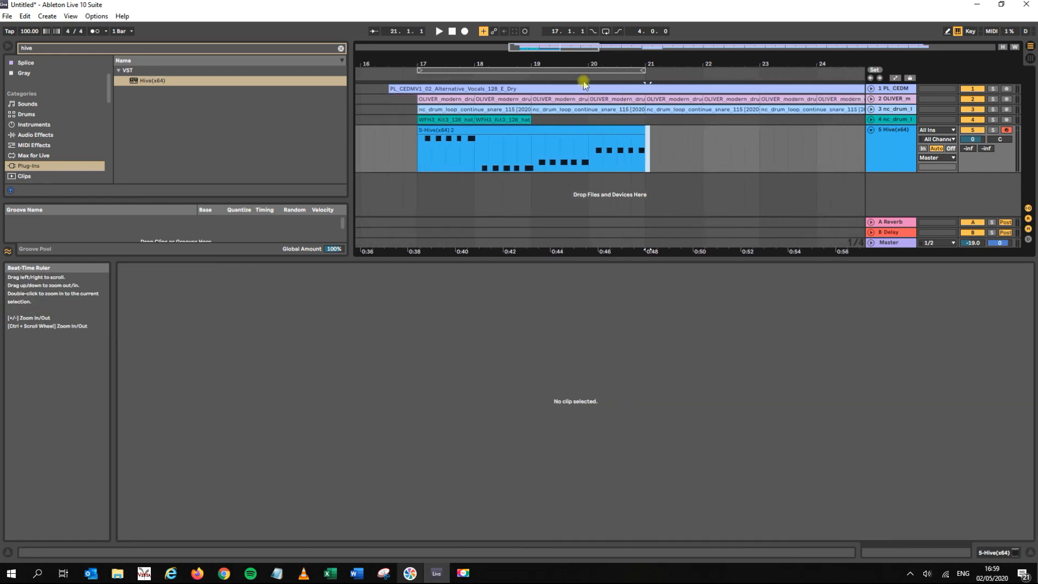
{"action": "left_click_drag", "start_coordinate": [436, 67], "coordinate": [486, 59]}
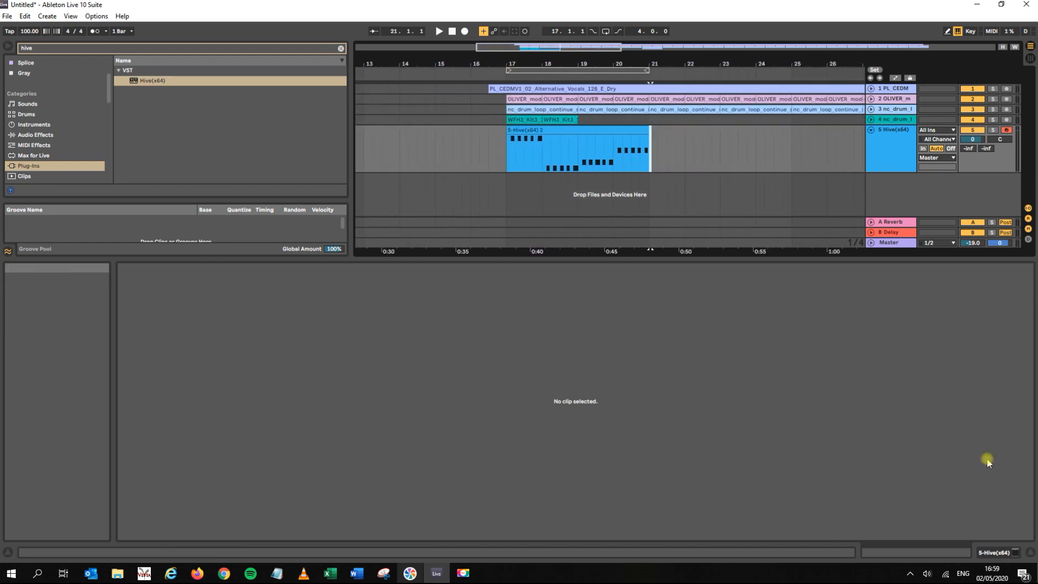
{"action": "left_click", "coordinate": [586, 134]}
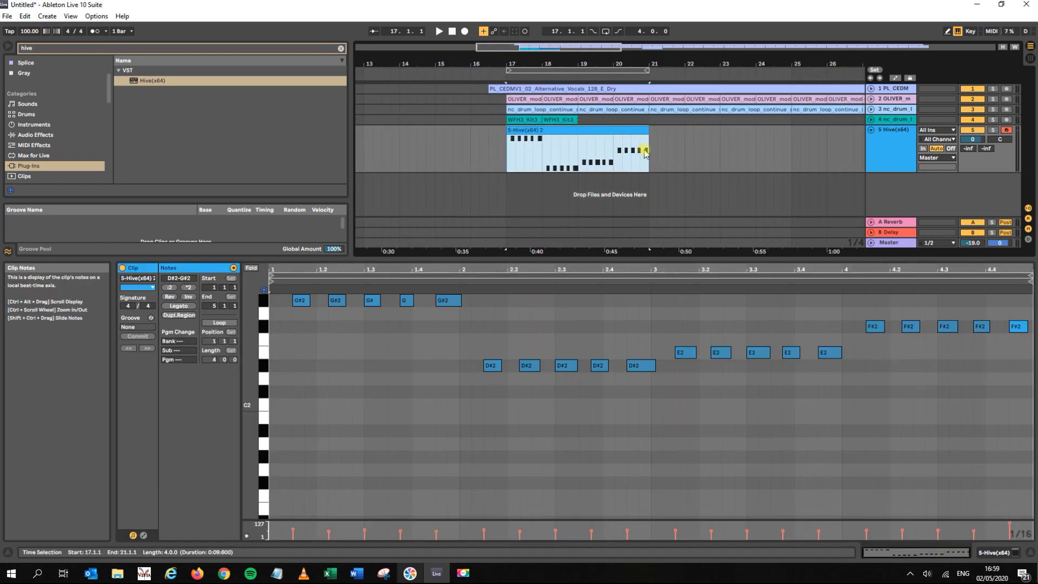
{"action": "key", "text": "ctrl+d"}
{"action": "left_click_drag", "start_coordinate": [563, 65], "coordinate": [564, 49]}
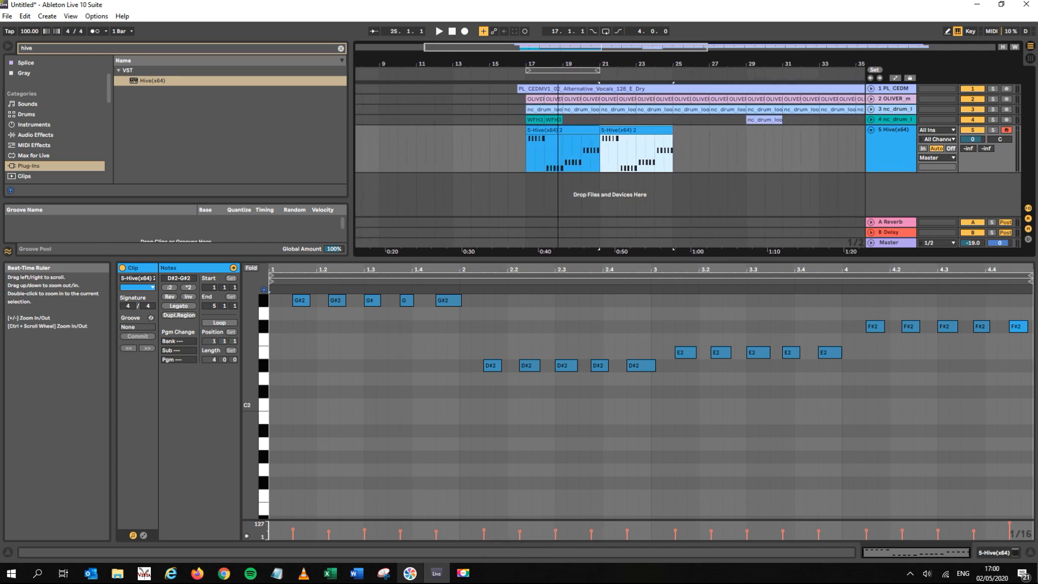
{"action": "key", "text": "ctrl+d"}
{"action": "key", "text": "ctrl+d"}
- Play the arrangement from the start of the first Hive clip to check the bass against the loops
{"action": "left_click", "coordinate": [574, 130]}
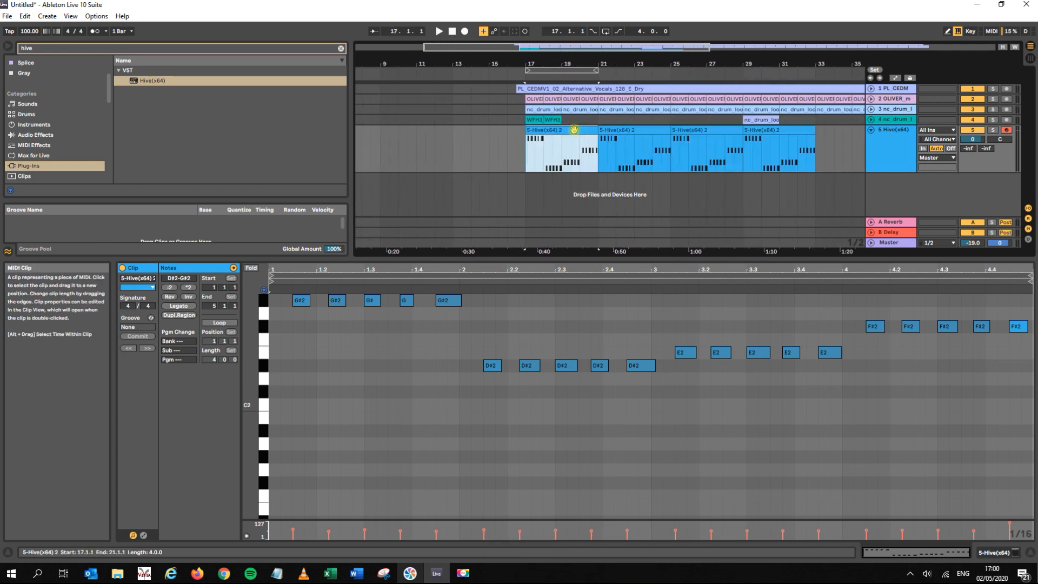
{"action": "key", "text": "space"}
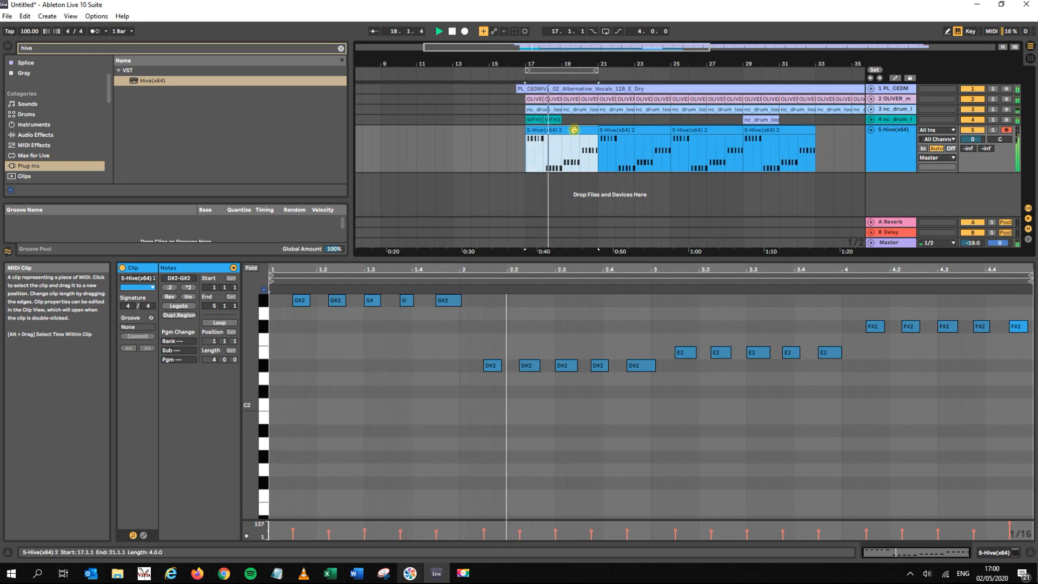
{"action": "key", "text": "space"}
- Try the five D#2 notes in the first clip's second bar one semitone higher at E2 and audition them
{"action": "mouse_move", "coordinate": [469, 338]}
{"action": "left_mouse_down"}
{"action": "mouse_move", "coordinate": [625, 399]}
{"action": "mouse_move", "coordinate": [475, 346]}
{"action": "left_mouse_up"}
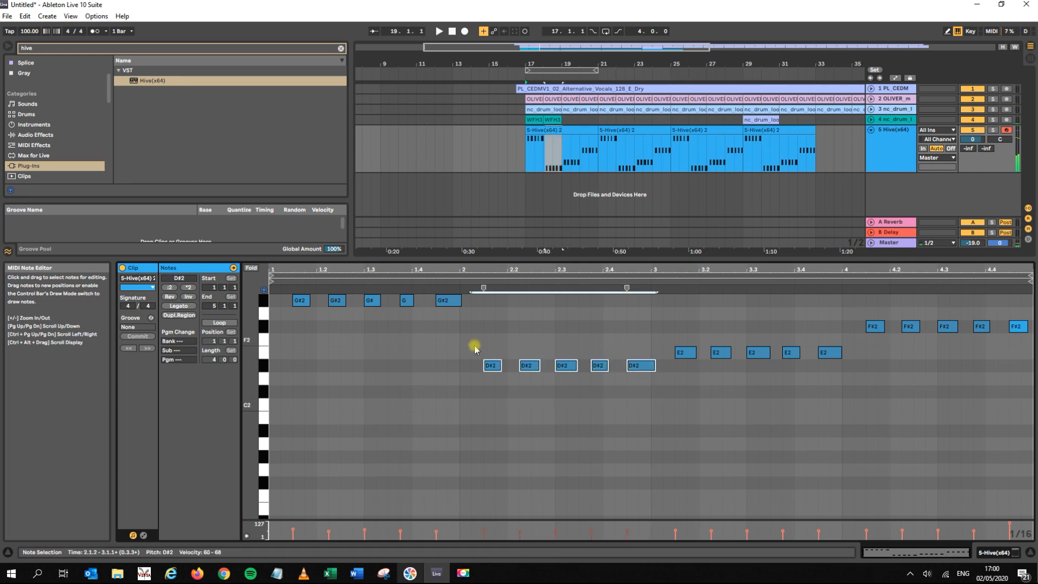
{"action": "key", "text": "Up"}
{"action": "key", "text": "space"}
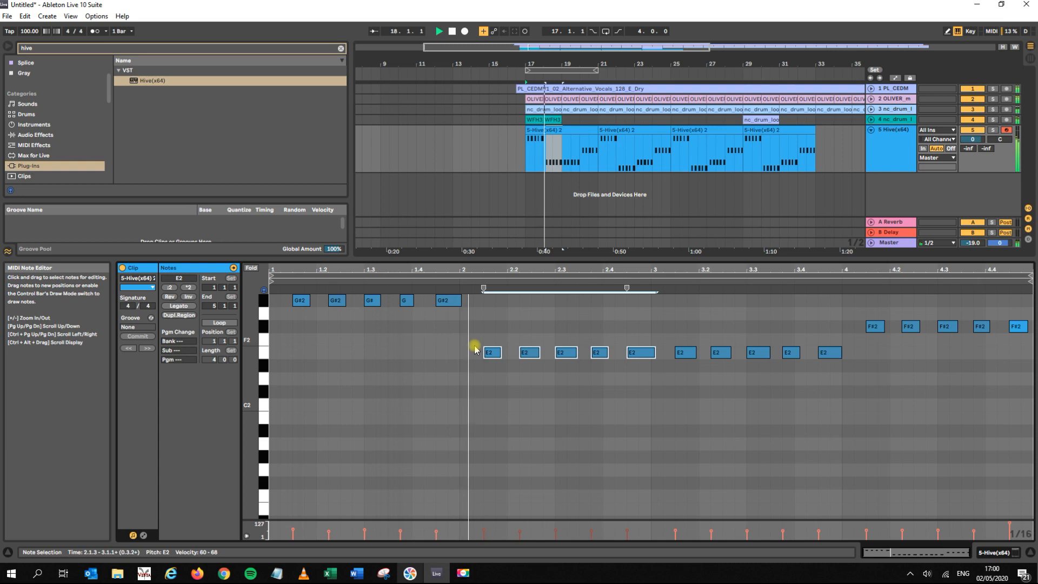
{"action": "key", "text": "space"}
{"action": "key", "text": "Down"}
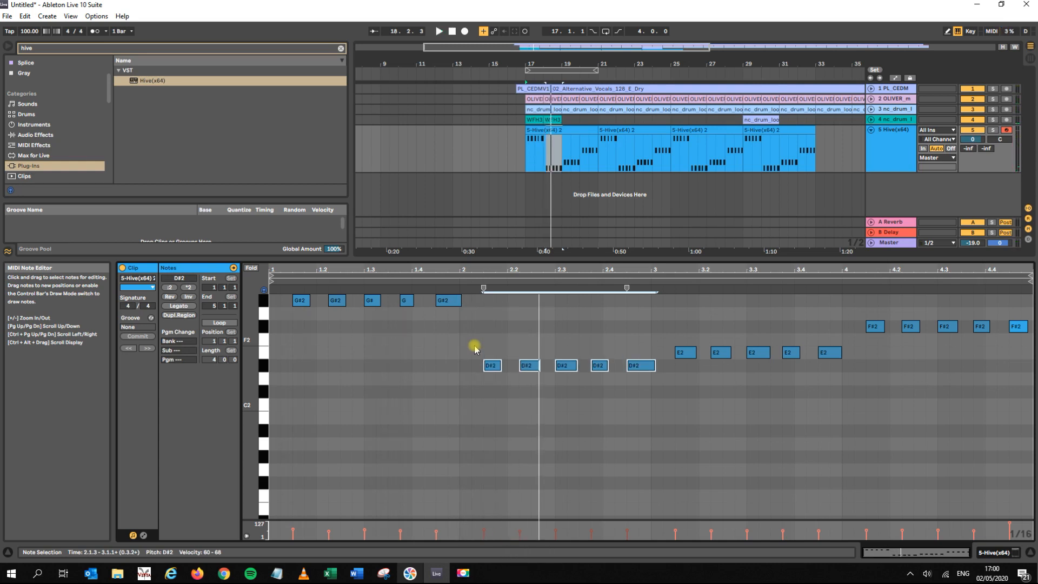
- Raise the five notes in the clip's second bar by an octave to D#3 and play back the result
{"action": "key", "text": "shift+Up"}
{"action": "key", "text": "space"}
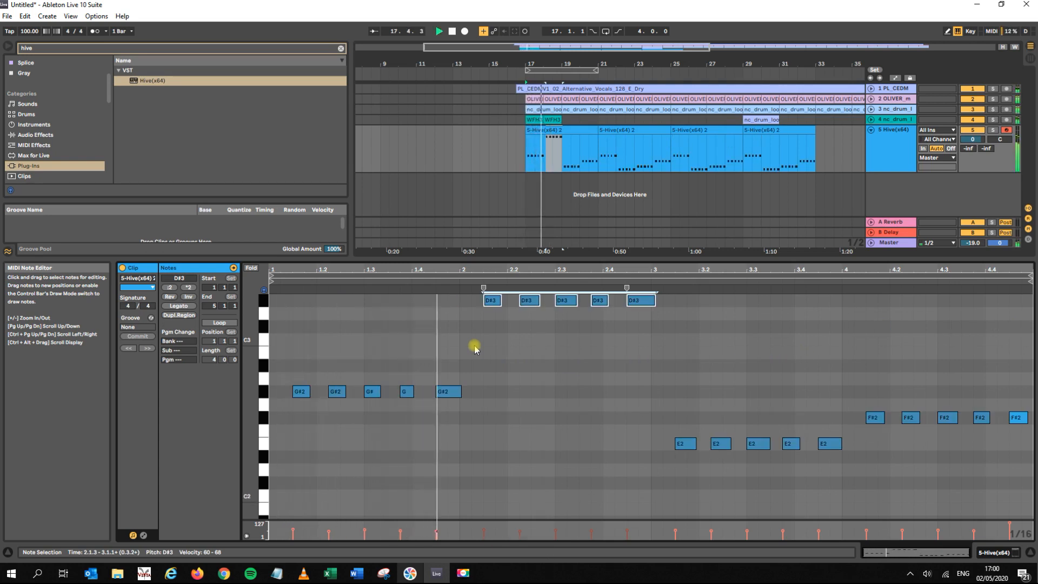
{"action": "key", "text": "space"}
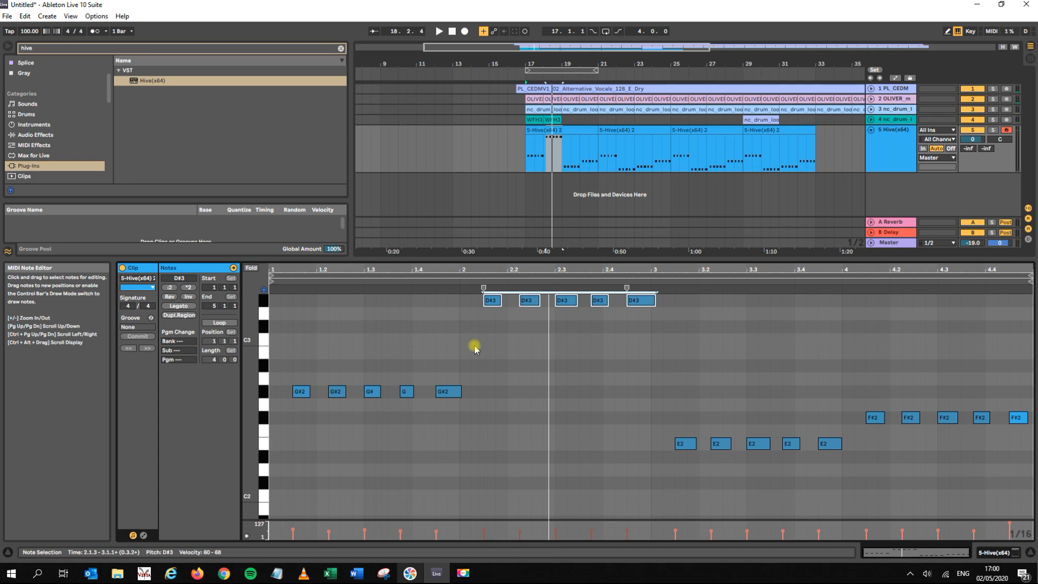
{"action": "key", "text": "space"}
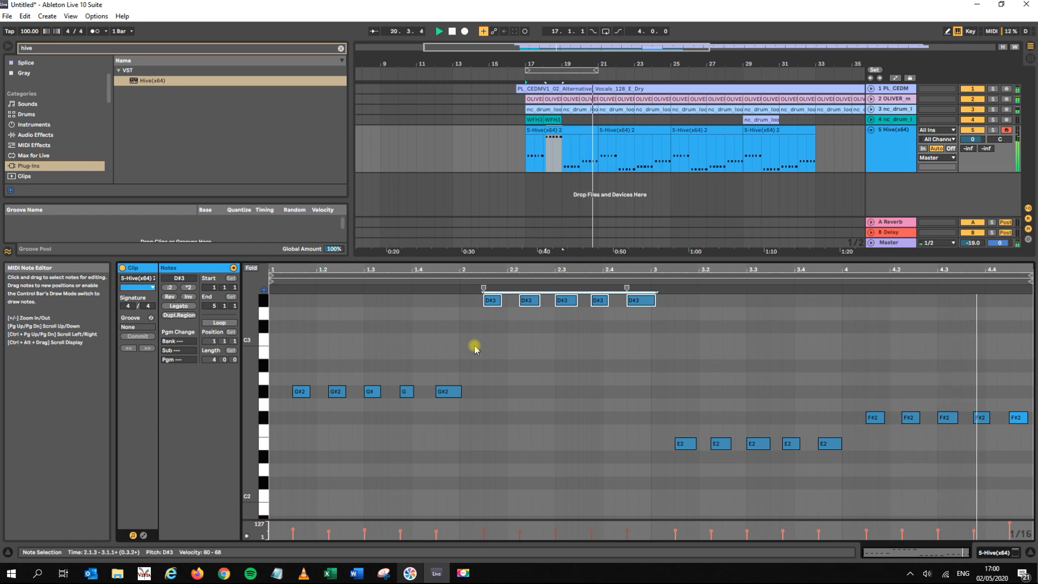
{"action": "key", "text": "space"}
- Transpose the last two notes of the clip's fourth bar up one semitone to G2 and play back the change
{"action": "left_click_drag", "start_coordinate": [971, 378], "coordinate": [1031, 433]}
{"action": "key", "text": "Up"}
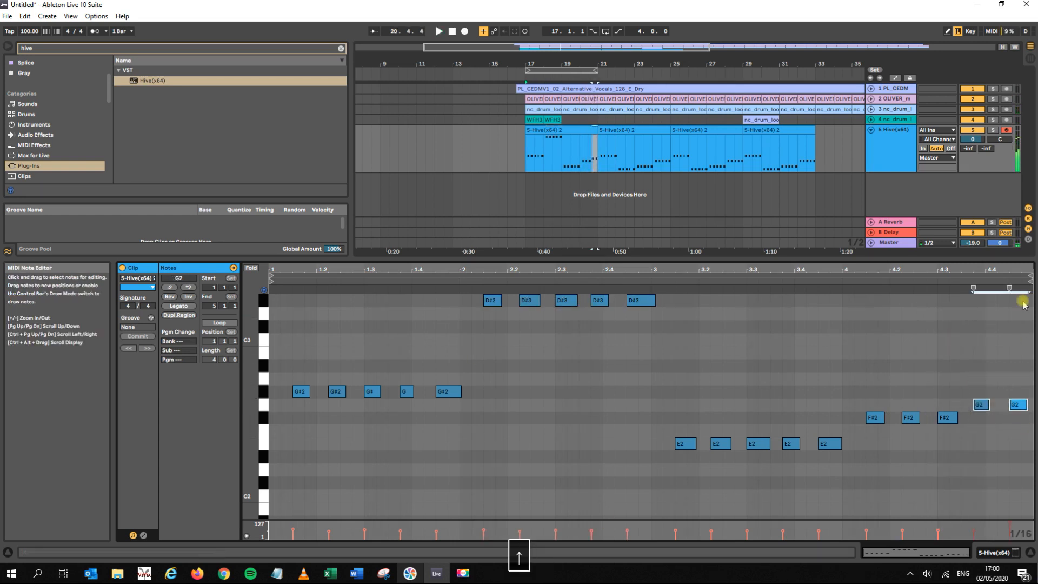
{"action": "left_click", "coordinate": [798, 279]}
{"action": "left_click", "coordinate": [802, 280]}
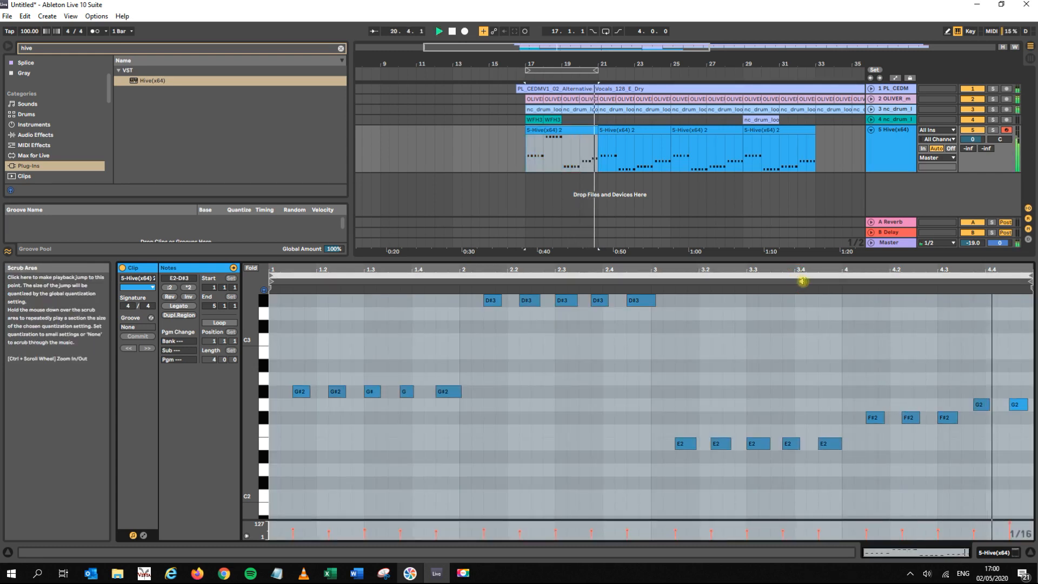
{"action": "key", "text": "space"}
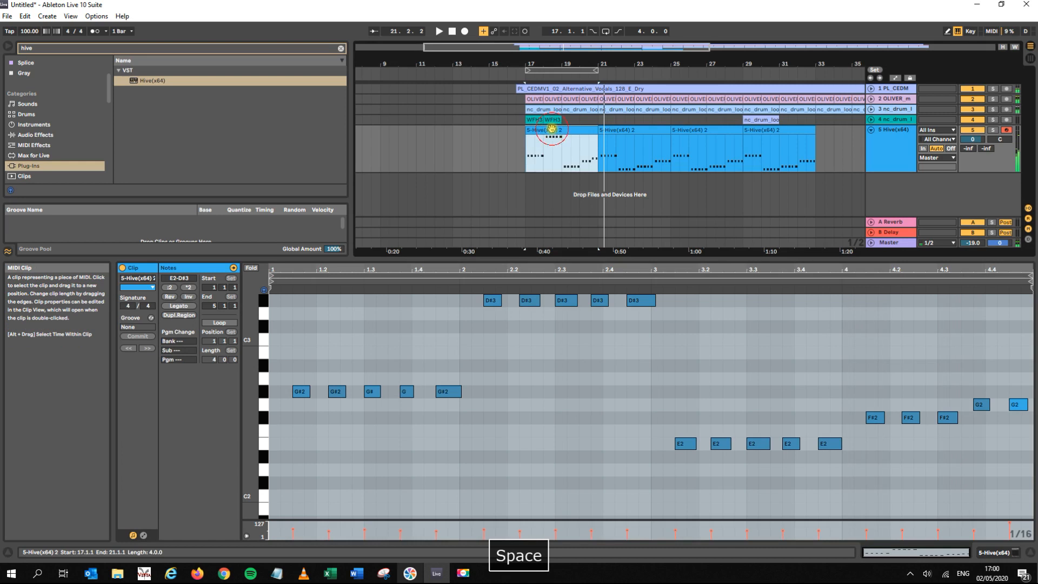
- Duplicate the edited first Hive clip three times over the older copies, up to bar 33
{"action": "left_click_drag", "start_coordinate": [961, 391], "coordinate": [1027, 419]}
{"action": "left_click_drag", "start_coordinate": [453, 428], "coordinate": [300, 389]}
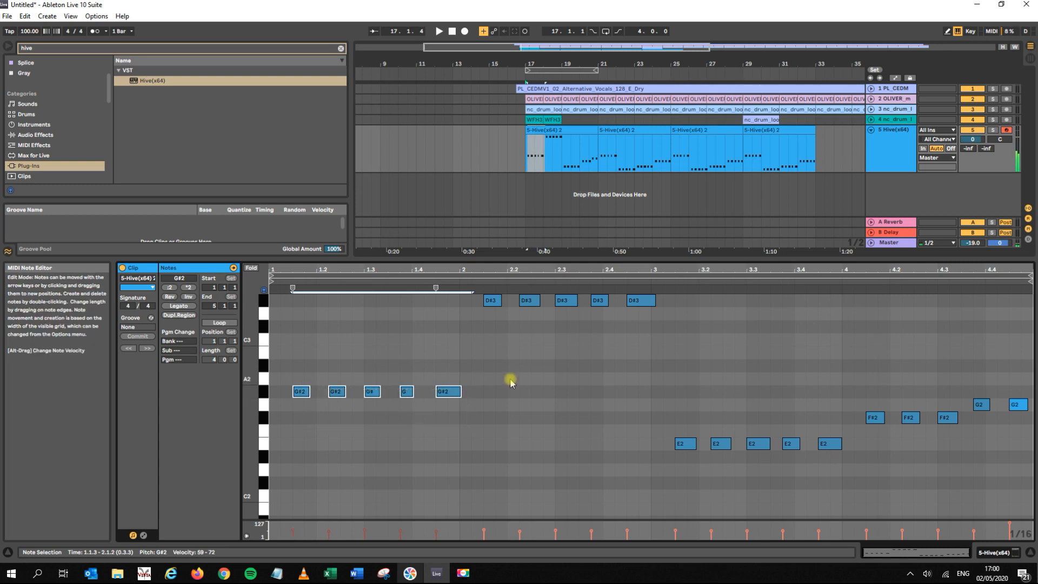
{"action": "left_click", "coordinate": [559, 128]}
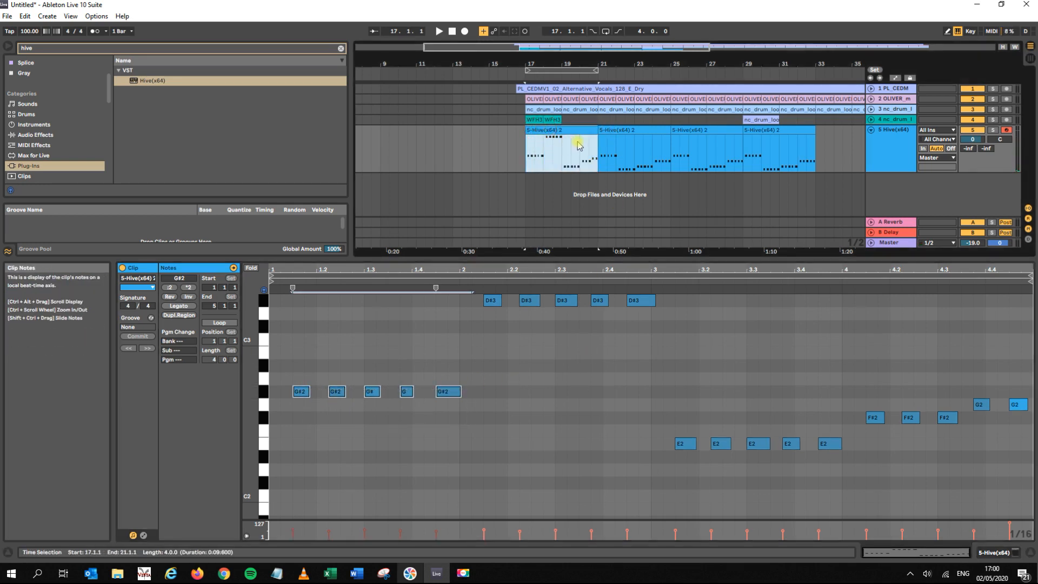
{"action": "left_click", "coordinate": [565, 131]}
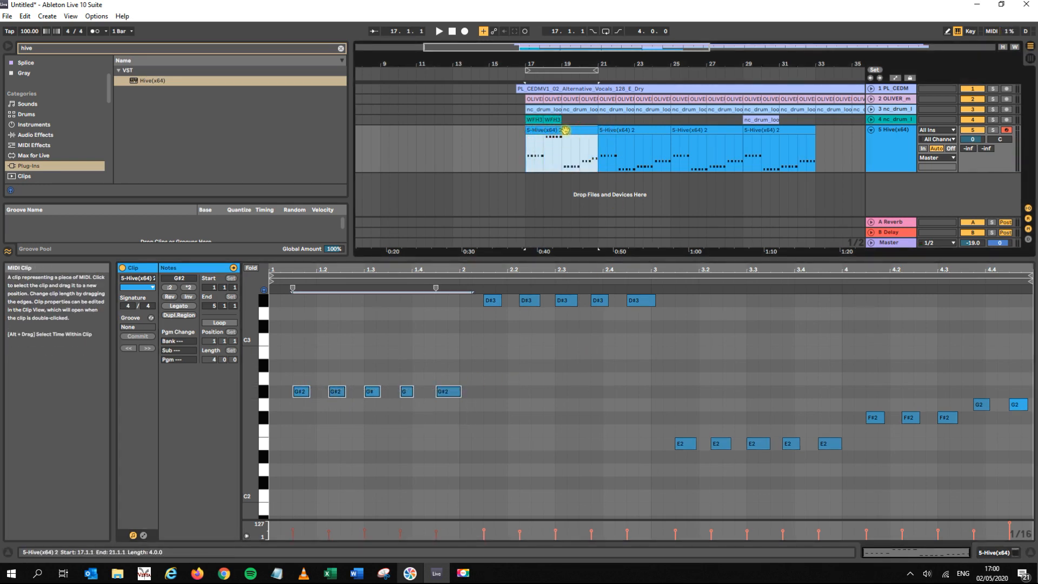
{"action": "key", "text": "ctrl+d"}
{"action": "key", "text": "ctrl+d"}
{"action": "key", "text": "ctrl+d"}
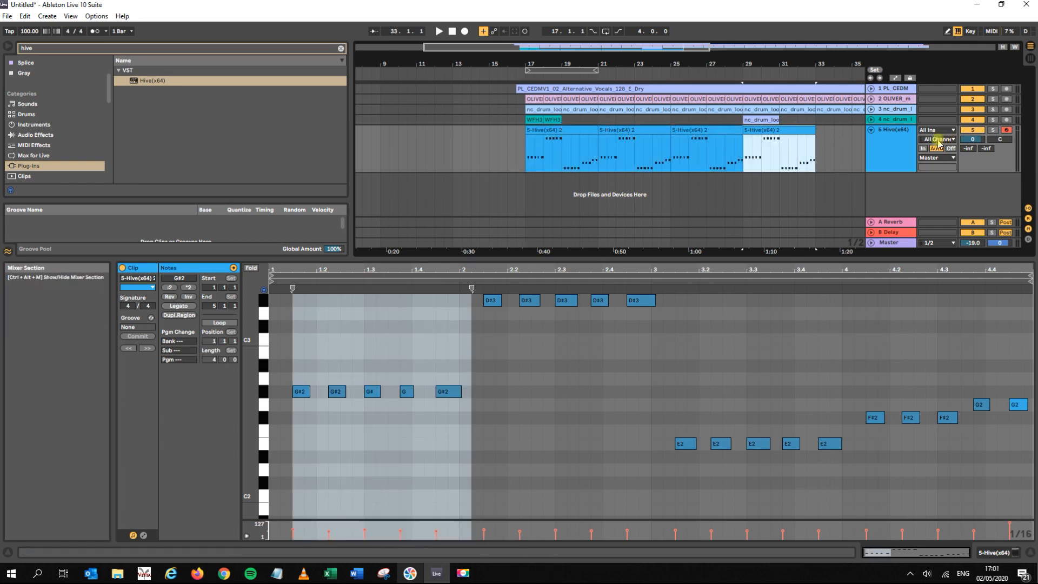
- Duplicate the Hive track together with its four bass clips
{"action": "left_click", "coordinate": [892, 142]}
{"action": "right_click", "coordinate": [892, 142]}
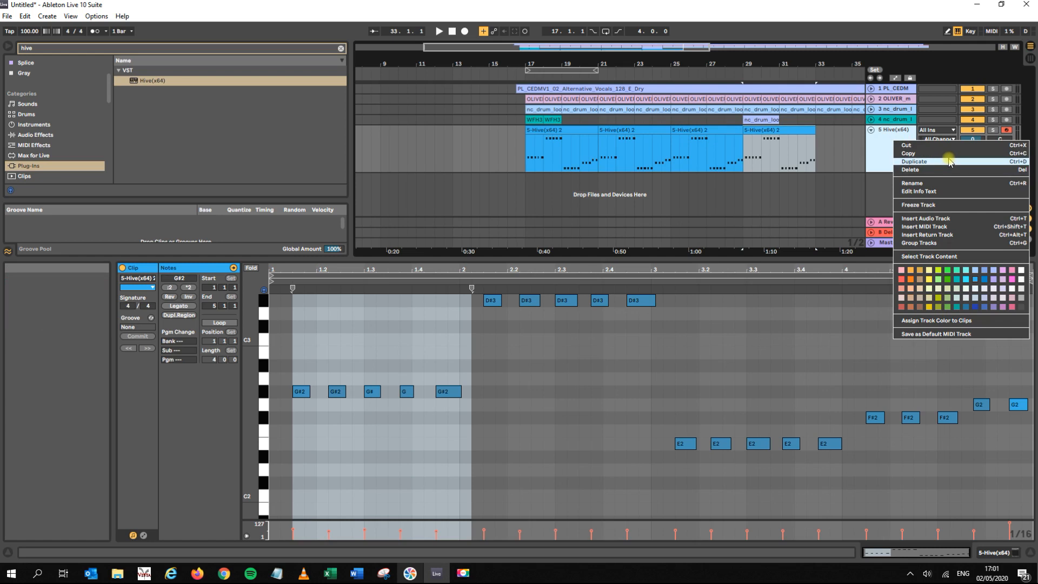
{"action": "left_click", "coordinate": [950, 161]}
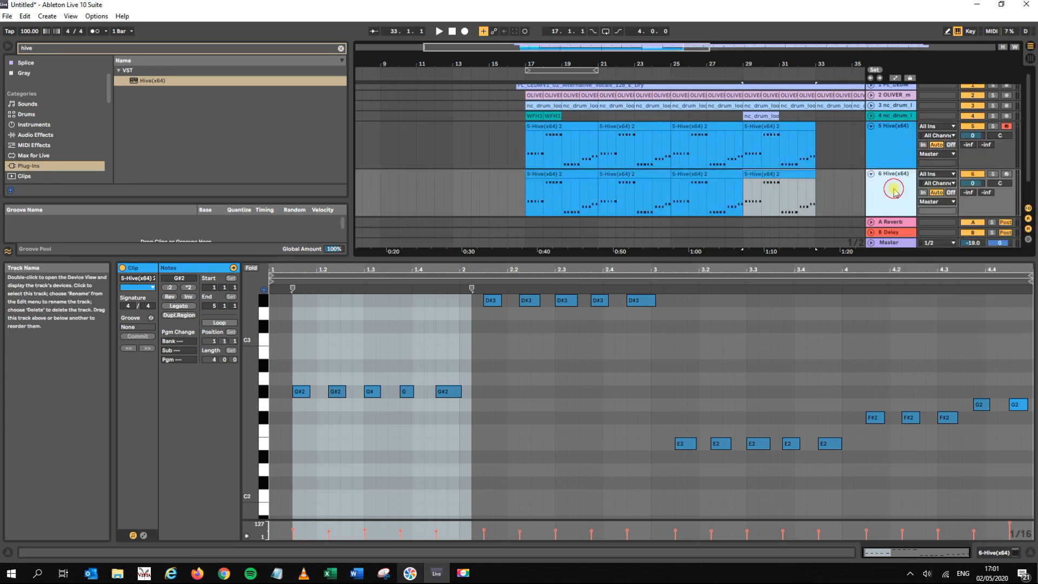
- Open the Hive plug-in on the duplicated track and load the bass preset EH Future Uni-Vox
{"action": "double_click", "coordinate": [886, 185]}
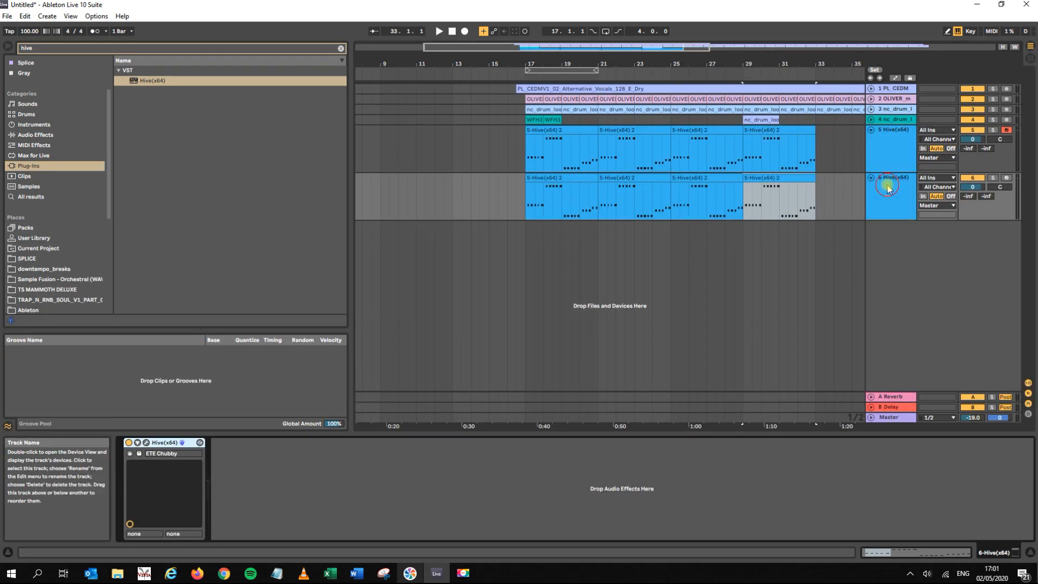
{"action": "left_click", "coordinate": [145, 443]}
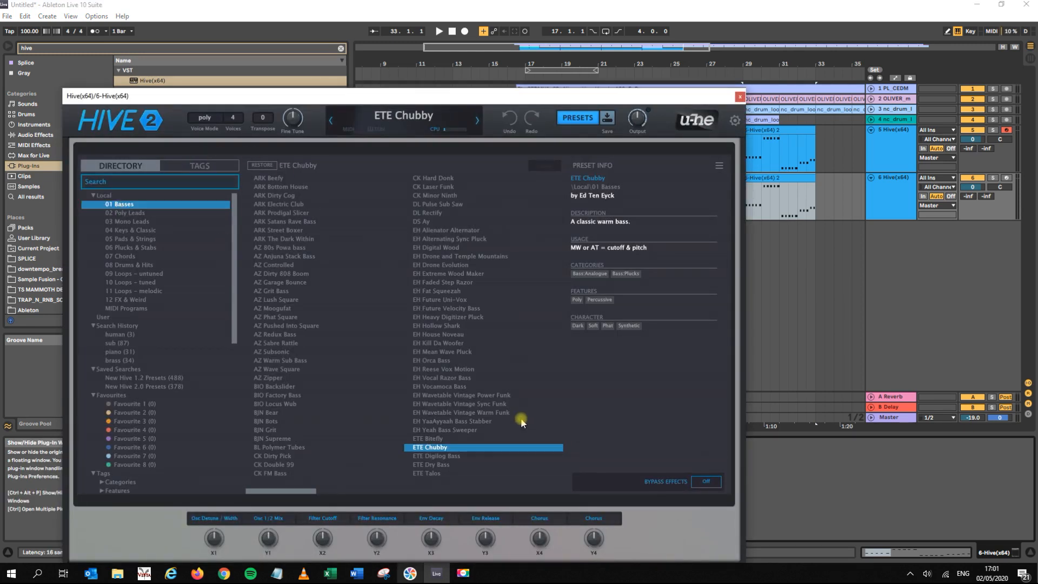
{"action": "left_click", "coordinate": [886, 155]}
{"action": "left_click", "coordinate": [884, 205]}
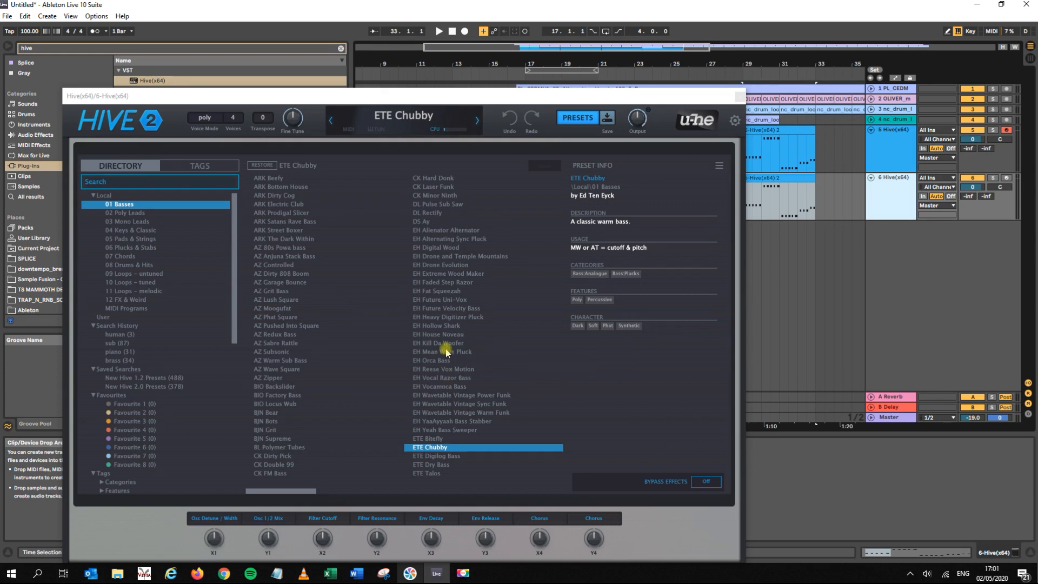
{"action": "left_click", "coordinate": [445, 300]}
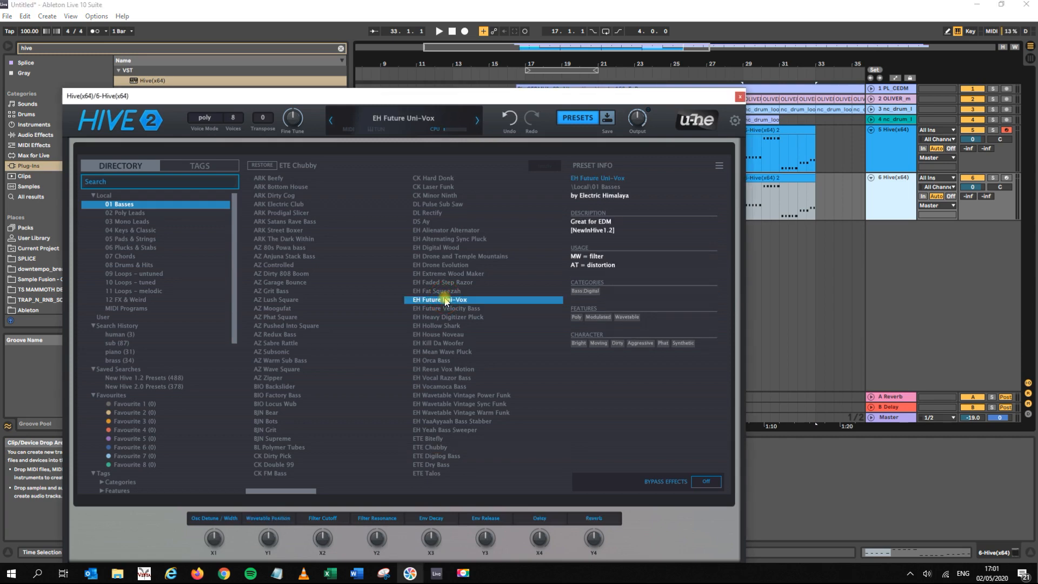
- Disarm recording on the original Hive track and loop the duplicate track's first two clips, bars 17 to 25
{"action": "left_click", "coordinate": [1006, 131]}
{"action": "left_click_drag", "start_coordinate": [671, 101], "coordinate": [633, 222]}
{"action": "left_click", "coordinate": [569, 177]}
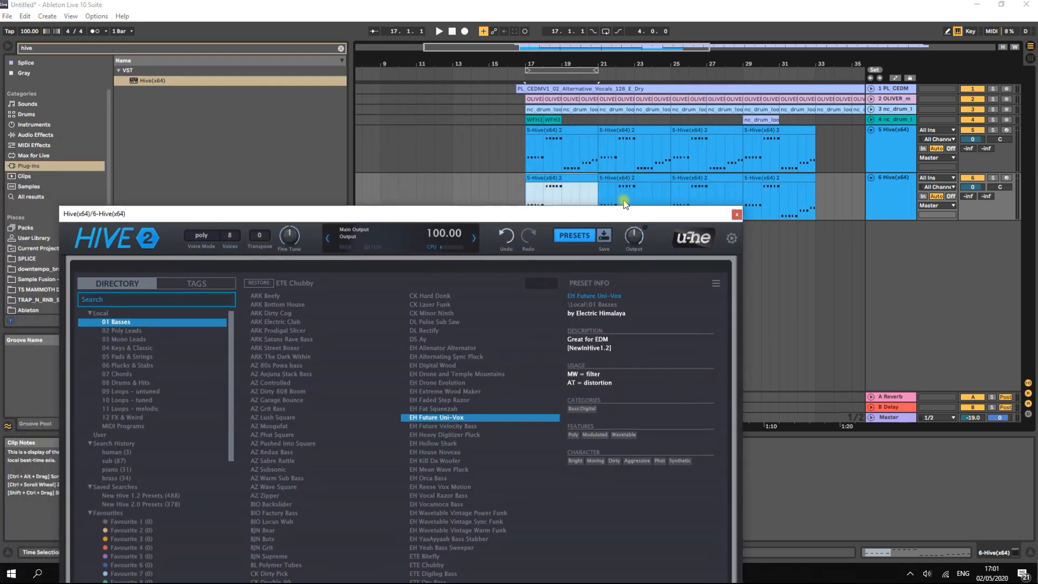
{"action": "left_click", "coordinate": [641, 179], "text": "shift"}
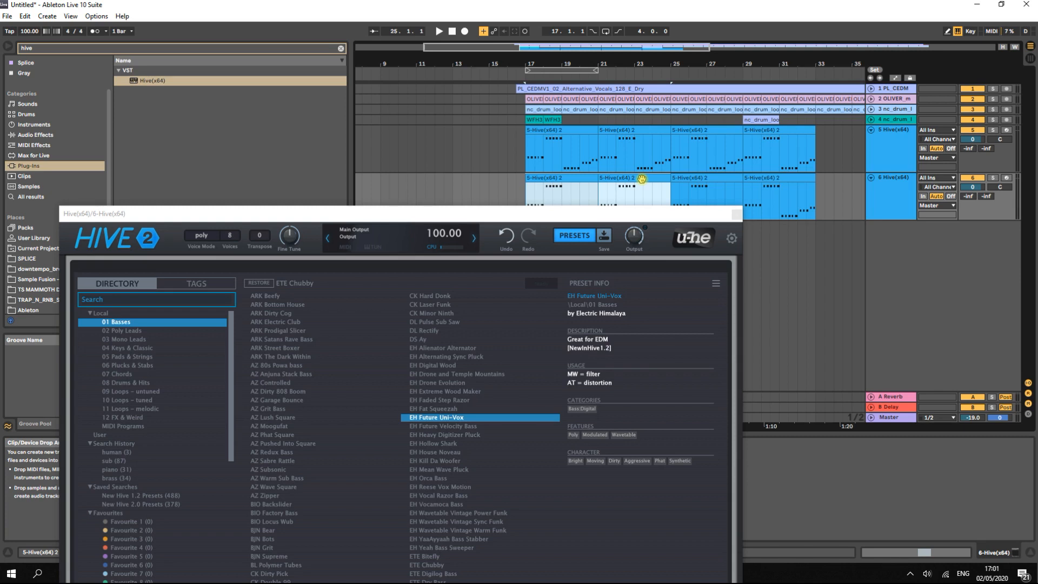
{"action": "key", "text": "ctrl+l"}
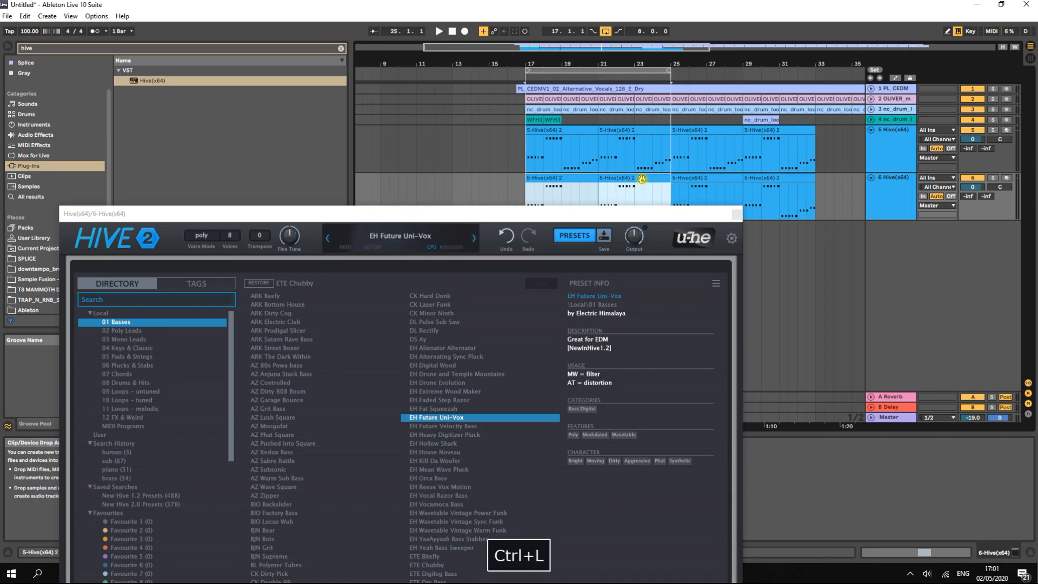
- Play the loop and audition the Hive bass presets EH Faded Step Razor, AZ Dirty 808 Boom, AZ Controlled and AZ Anjuna Stack Bass
{"action": "left_click_drag", "start_coordinate": [646, 213], "coordinate": [662, 137]}
{"action": "key", "text": "space"}
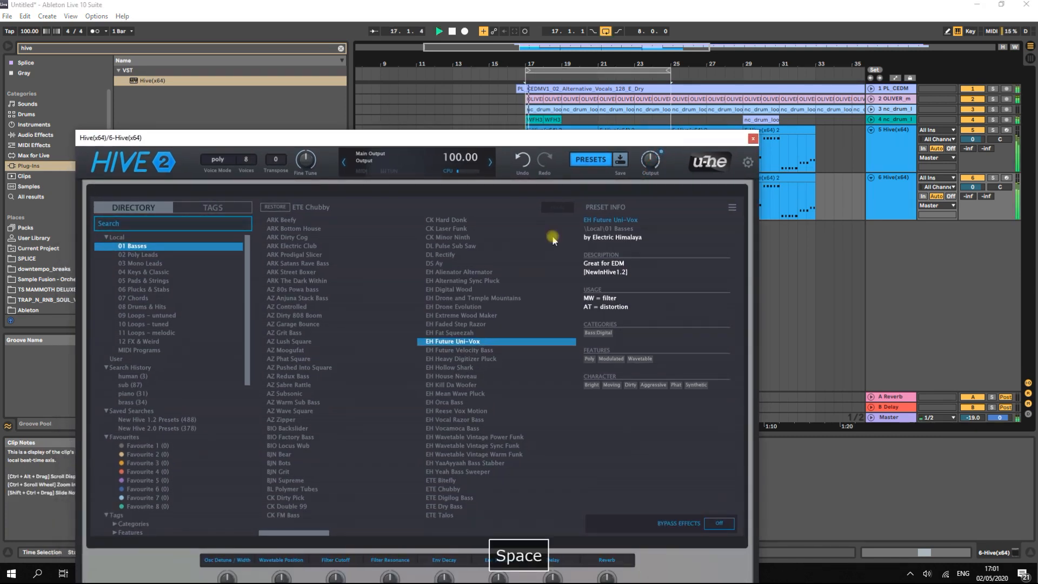
{"action": "left_click", "coordinate": [457, 324]}
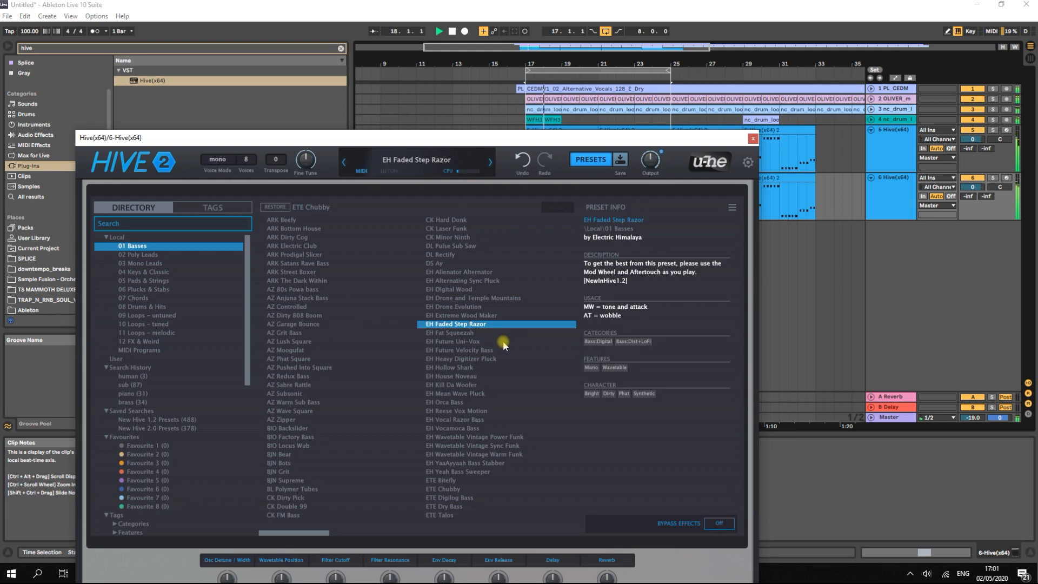
{"action": "key", "text": "Up"}
{"action": "key", "text": "Left"}
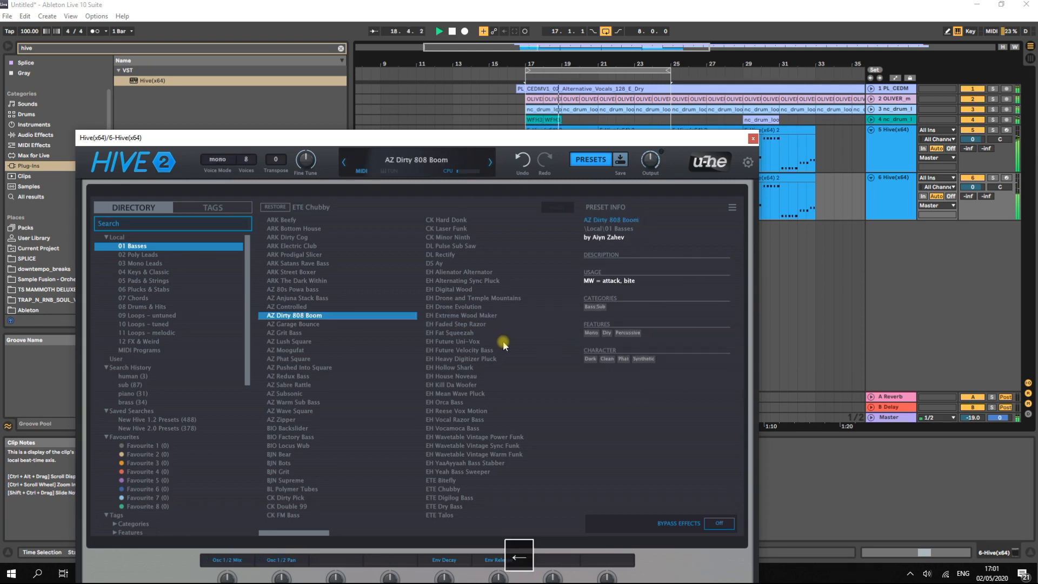
{"action": "key", "text": "Up"}
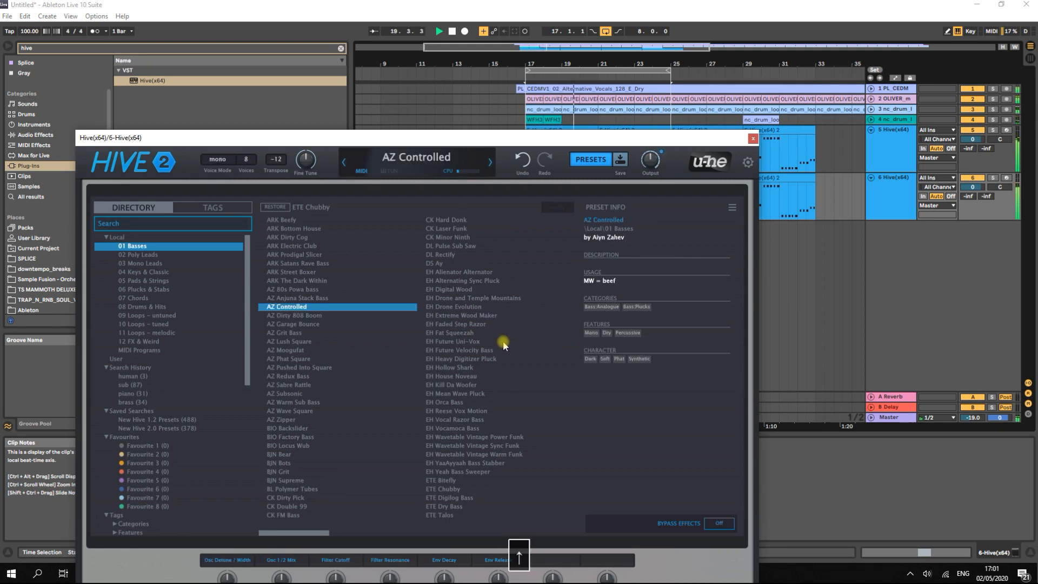
{"action": "key", "text": "Up"}
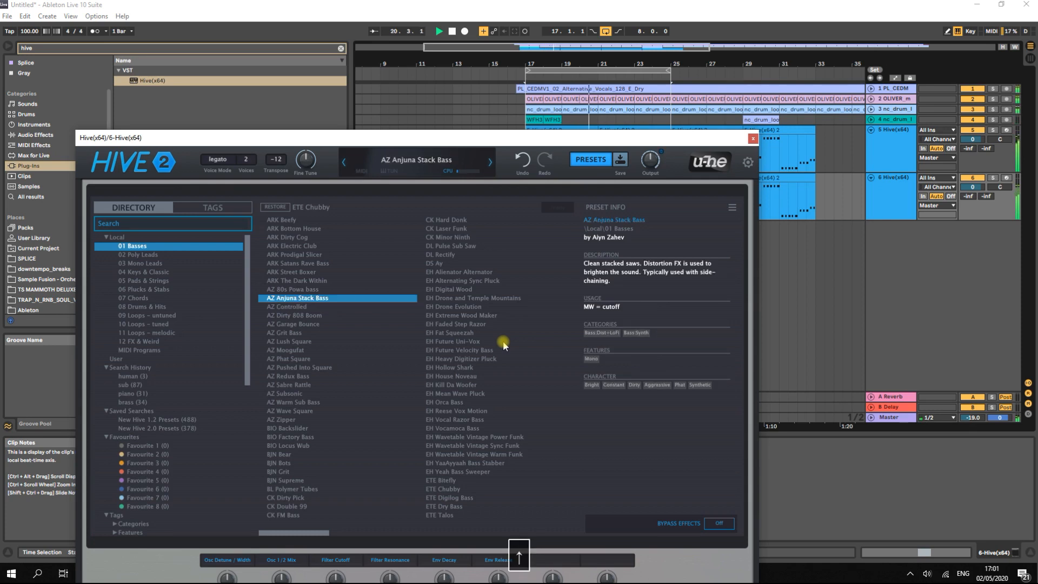
- Audition bass presets further along the bank, including HS Base Five, MR Face To Face, SD Simple FM and XS Funky Vibe
{"action": "key", "text": "Right"}
{"action": "key", "text": "Right"}
{"action": "key", "text": "Right"}
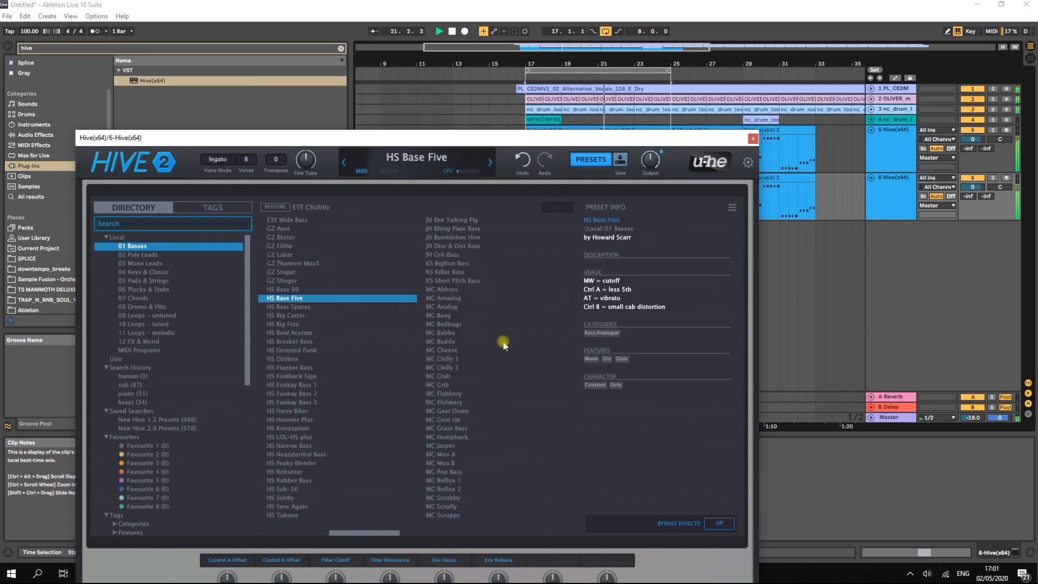
{"action": "key", "text": "Right"}
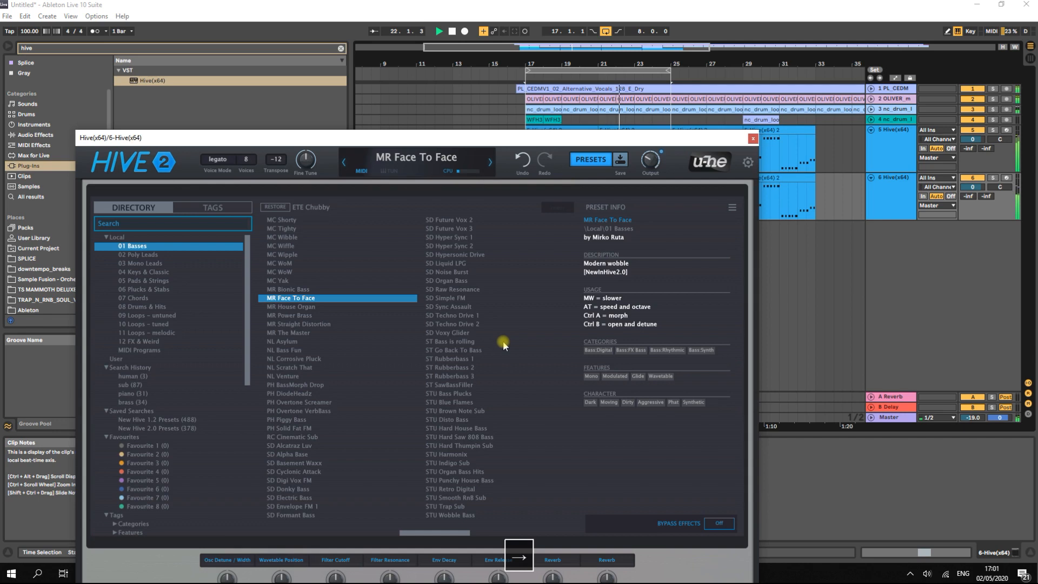
{"action": "key", "text": "Right"}
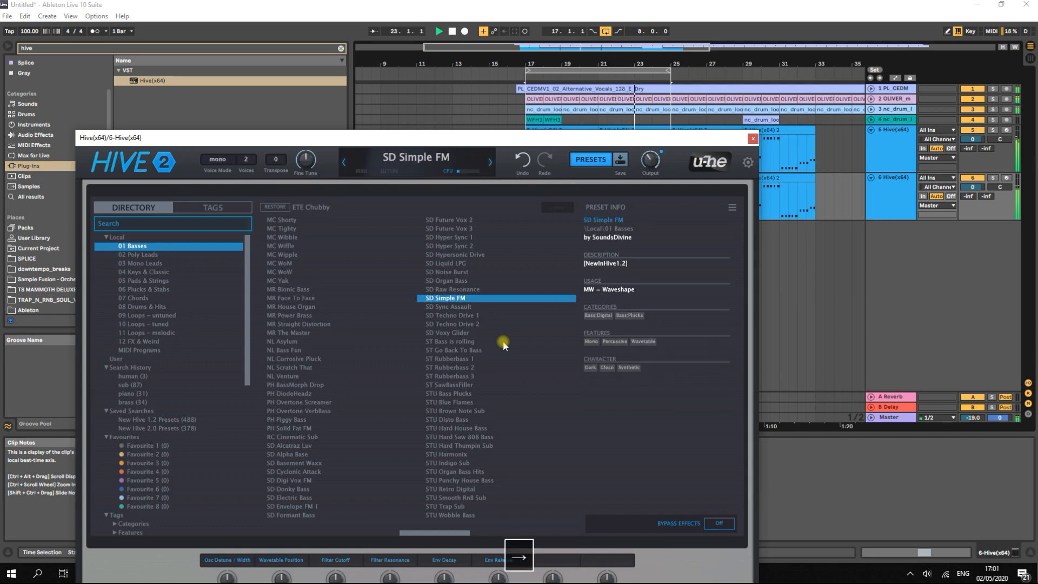
{"action": "key", "text": "Right"}
{"action": "key", "text": "Right"}
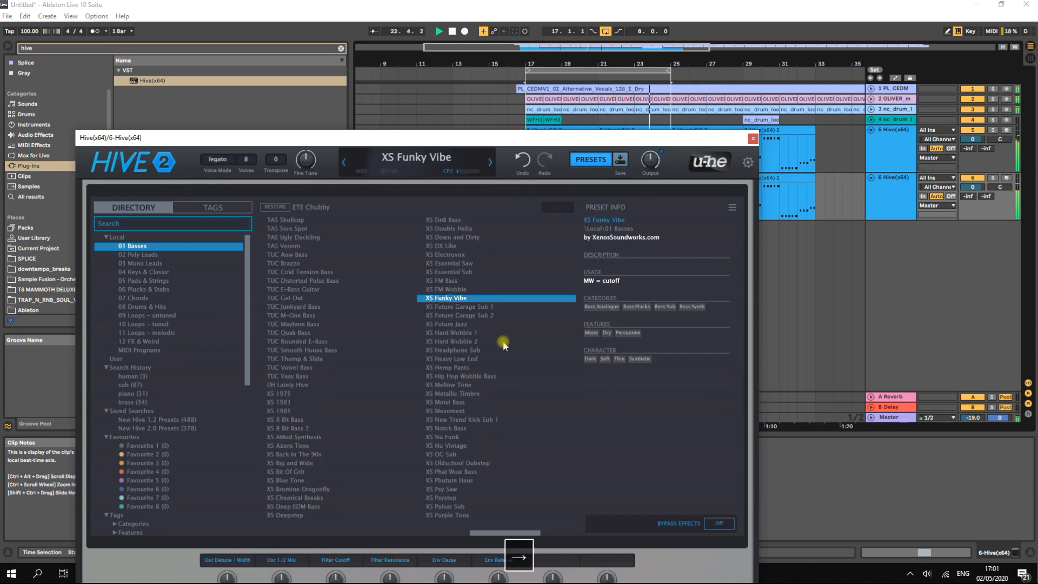
- Step through the XS bass presets from XS Funky Vibe down to XS Mellow Tone, then stop playback
{"action": "key", "text": "Down"}
{"action": "key", "text": "Down"}
{"action": "key", "text": "Down"}
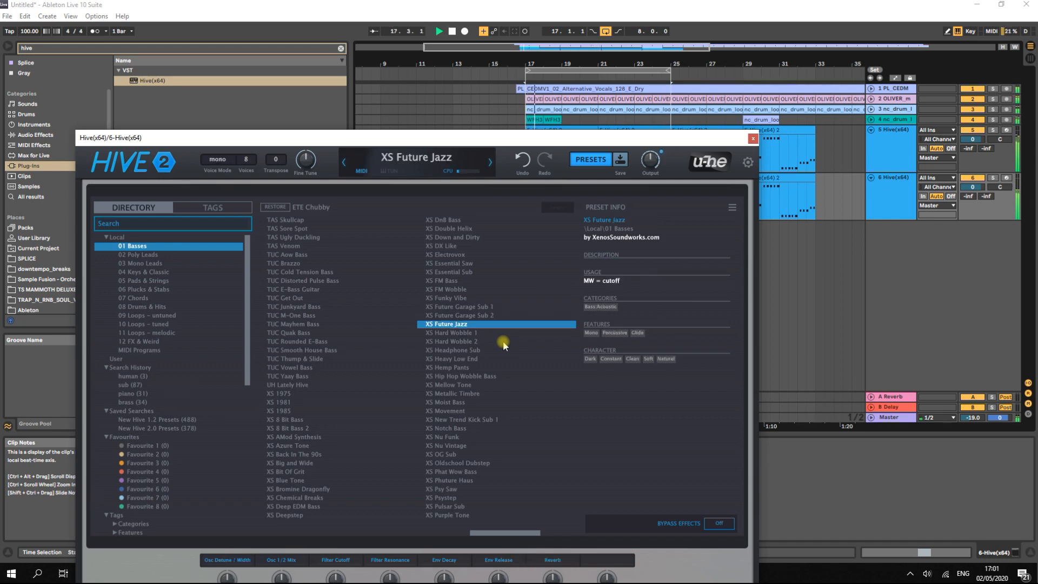
{"action": "key", "text": "Down"}
{"action": "key", "text": "Down"}
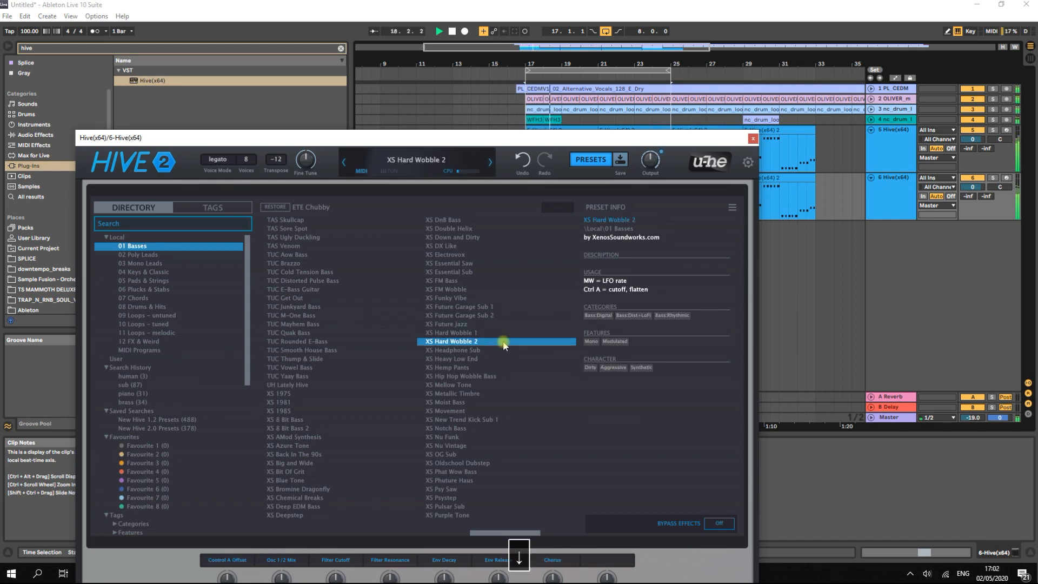
{"action": "key", "text": "Down"}
{"action": "key", "text": "Down"}
{"action": "key", "text": "Down"}
{"action": "key", "text": "Down"}
{"action": "key", "text": "Down"}
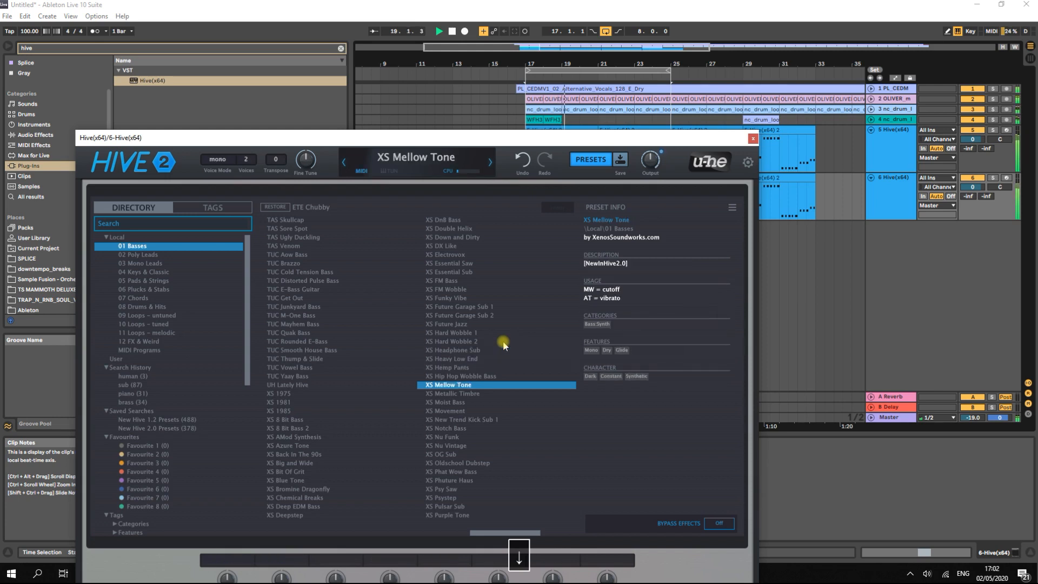
{"action": "key", "text": "space"}
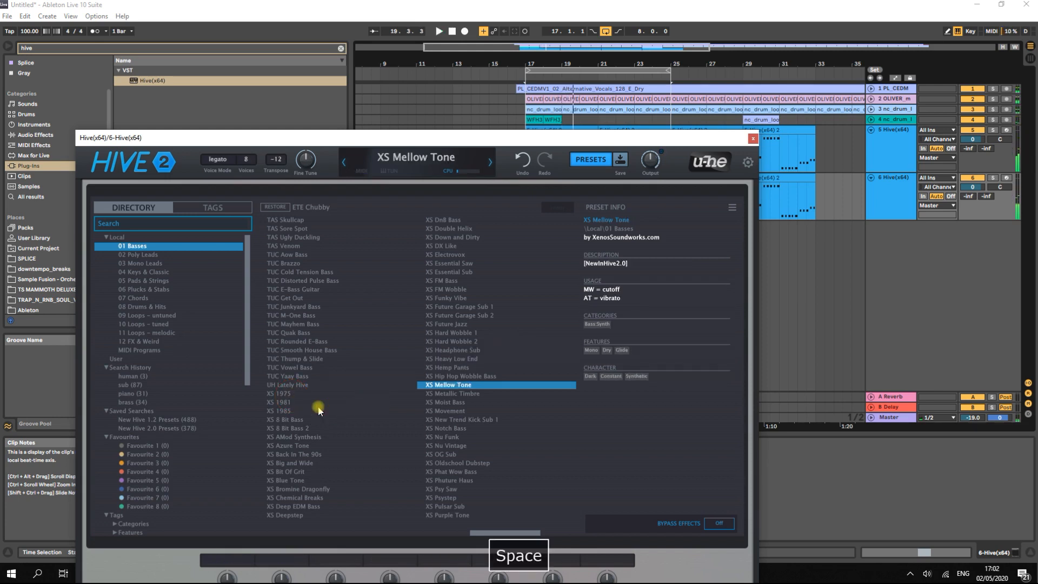
- Restart playback and compare the bass presets XS 8 Bit Bass, XS OG Sub and XS Bit Of Grit
{"action": "left_click", "coordinate": [291, 394]}
{"action": "key", "text": "space"}
{"action": "left_click", "coordinate": [269, 420]}
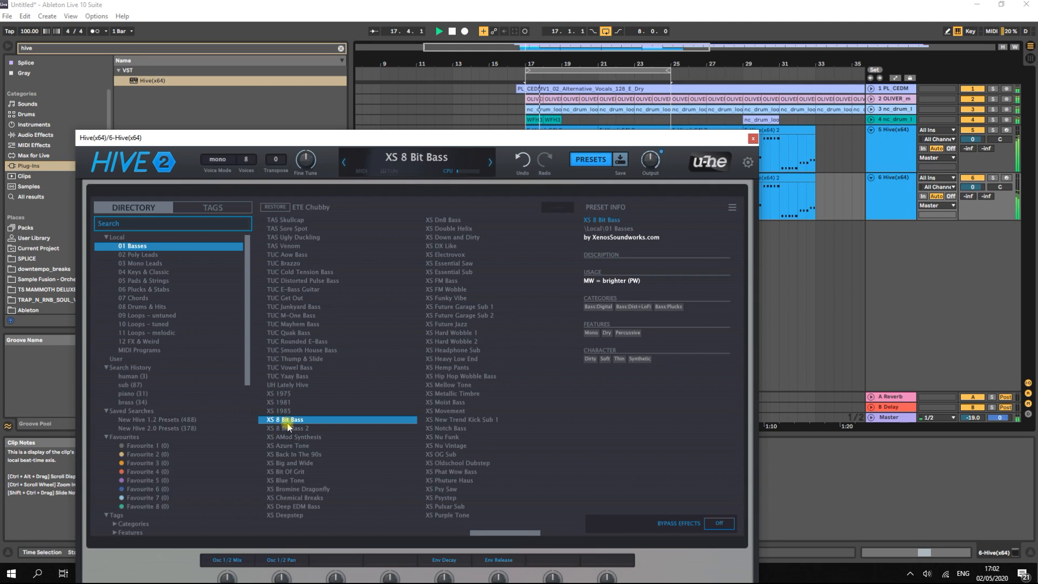
{"action": "left_click", "coordinate": [455, 456]}
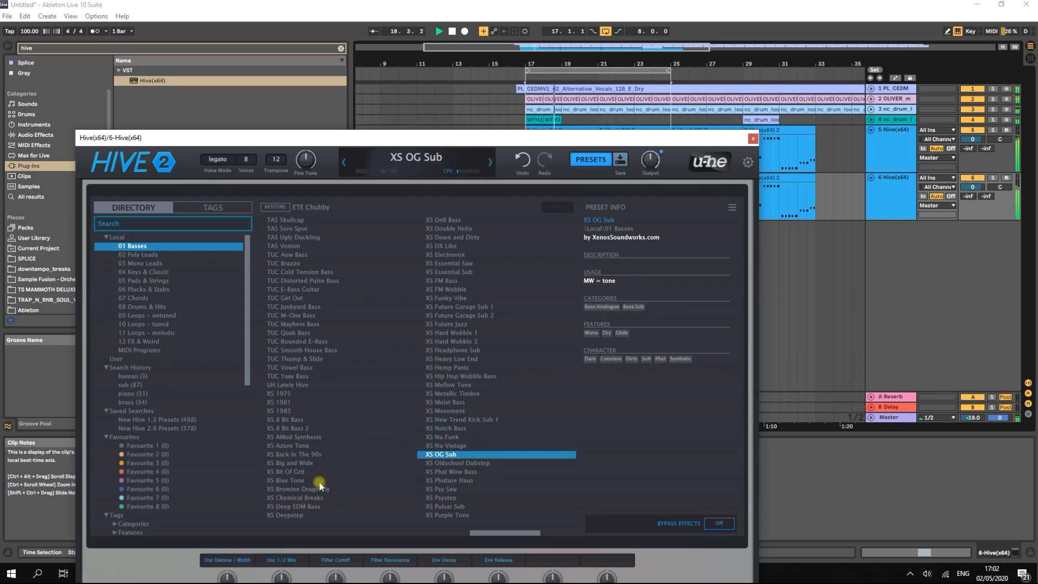
{"action": "left_click", "coordinate": [288, 471]}
- Audition earlier bass presets, including EH Wavetable Vintage Power Funk, Sync Funk and Warm Funk, EH Vocamoca Bass and EH YaaAyyaah Bass Stabber
{"action": "scroll", "coordinate": [411, 457], "scroll_direction": "up", "scroll_amount": 5}
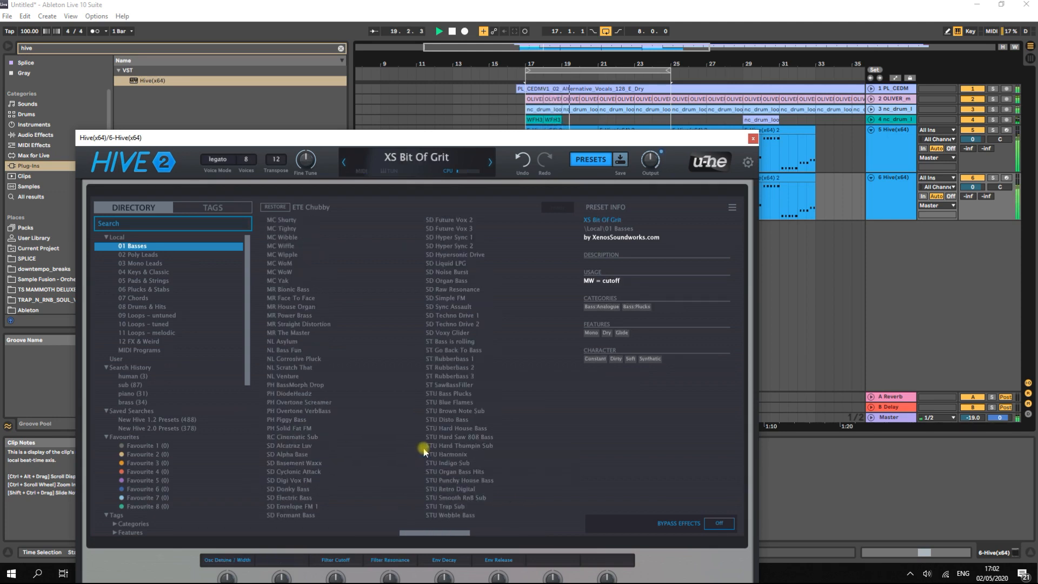
{"action": "left_click", "coordinate": [459, 438]}
{"action": "scroll", "coordinate": [447, 435], "scroll_direction": "up", "scroll_amount": 3}
{"action": "left_click", "coordinate": [468, 437]}
{"action": "key", "text": "space"}
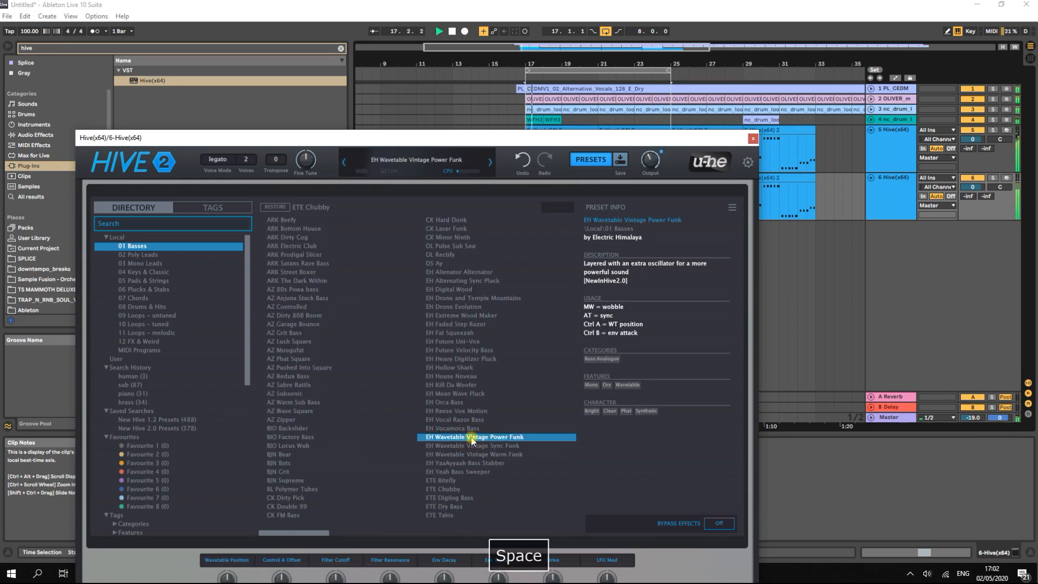
{"action": "left_click", "coordinate": [459, 430]}
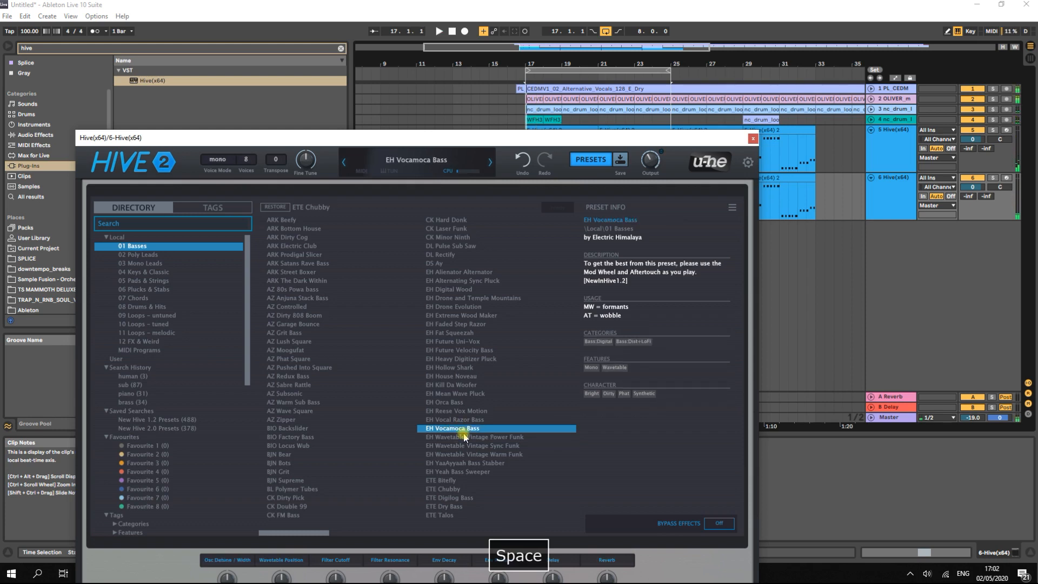
{"action": "left_click", "coordinate": [468, 446]}
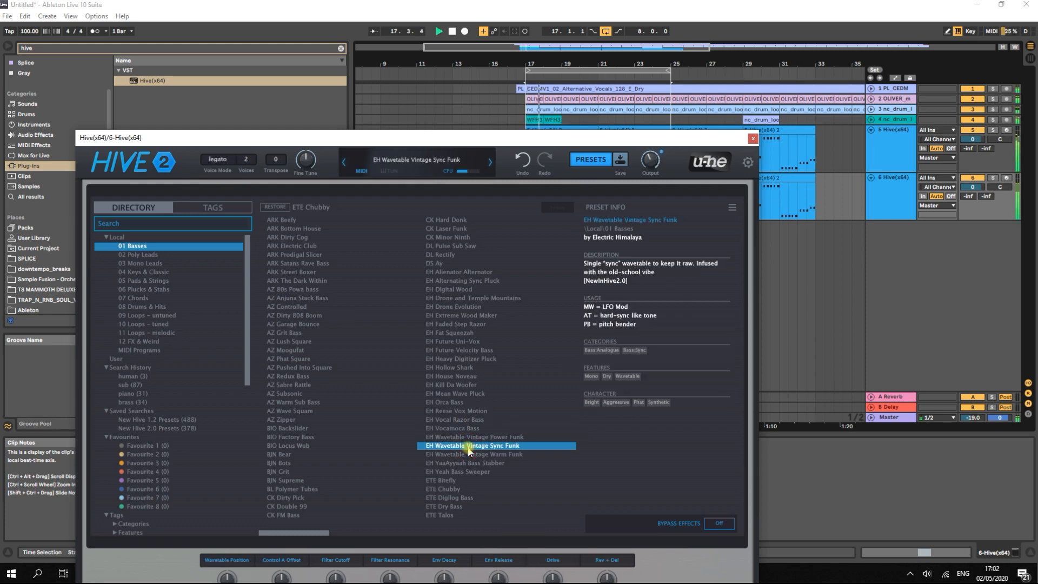
{"action": "left_click", "coordinate": [470, 455]}
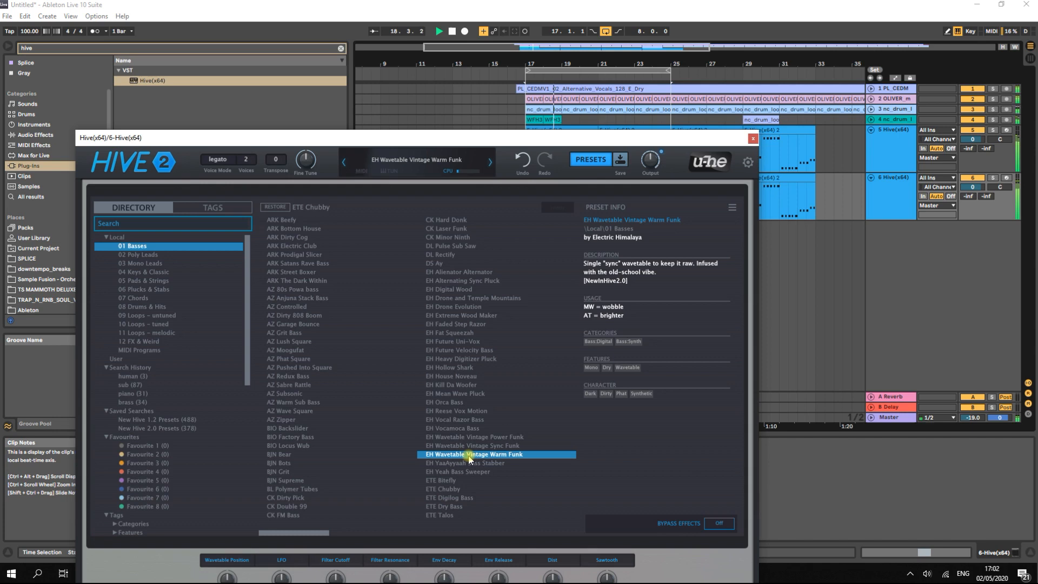
{"action": "left_click", "coordinate": [469, 460]}
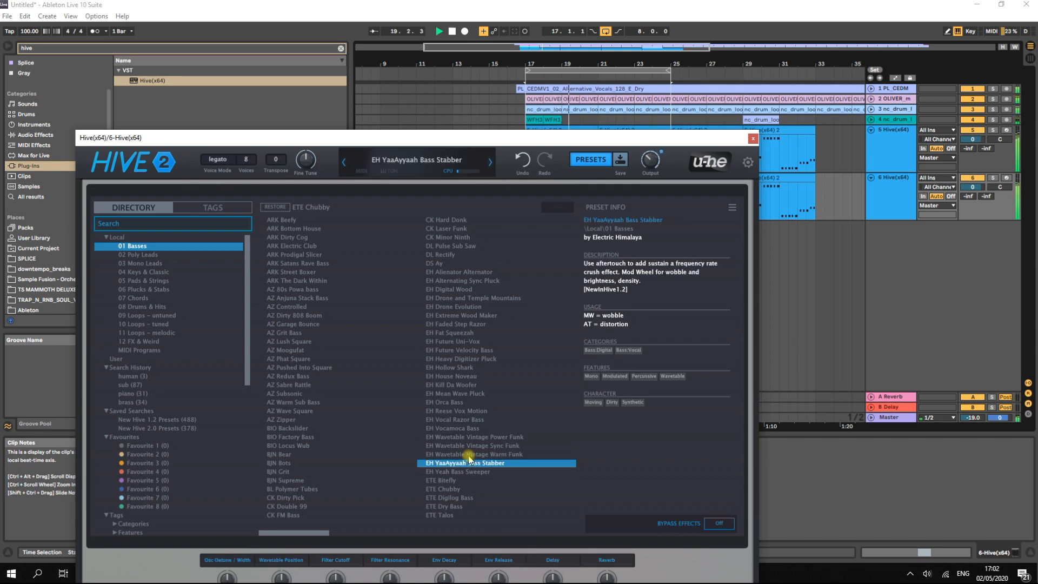
- Step through the bass presets from EH Yeah Bass Sweeper down to ETE Dry Bass while the loop plays
{"action": "key", "text": "Down"}
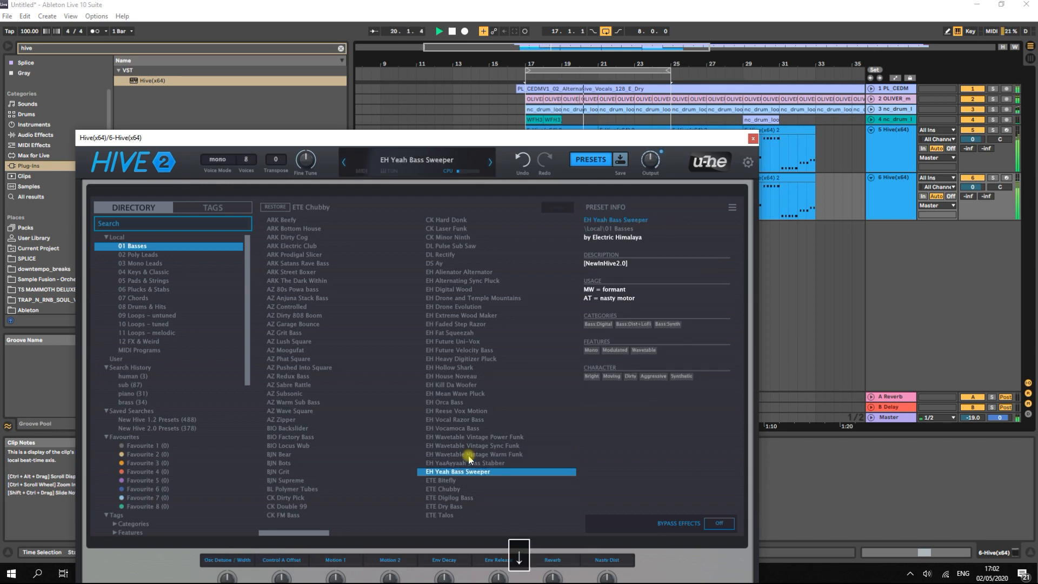
{"action": "key", "text": "Down"}
{"action": "key", "text": "Down"}
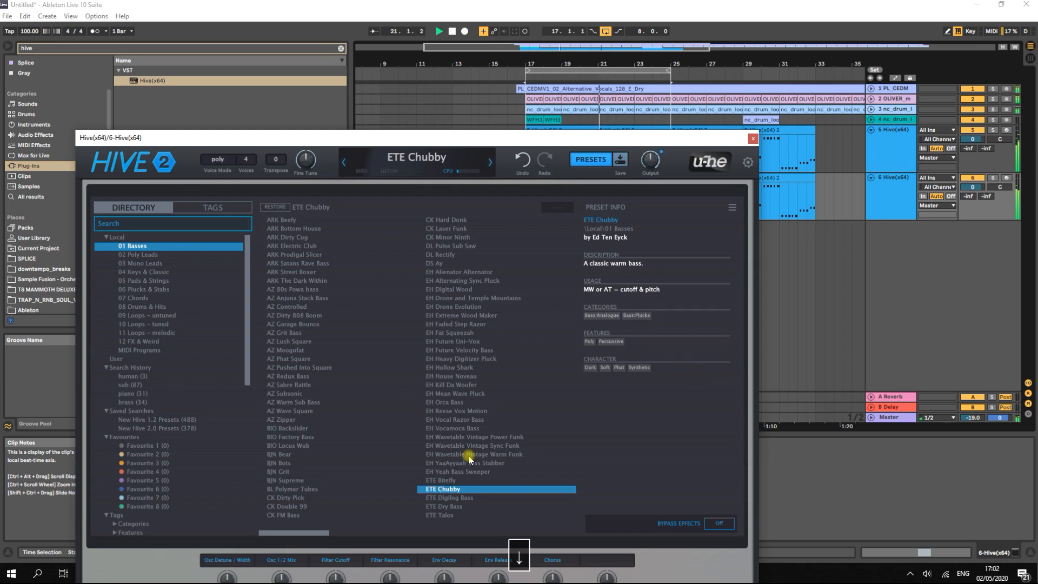
{"action": "key", "text": "Down"}
{"action": "key", "text": "Down"}
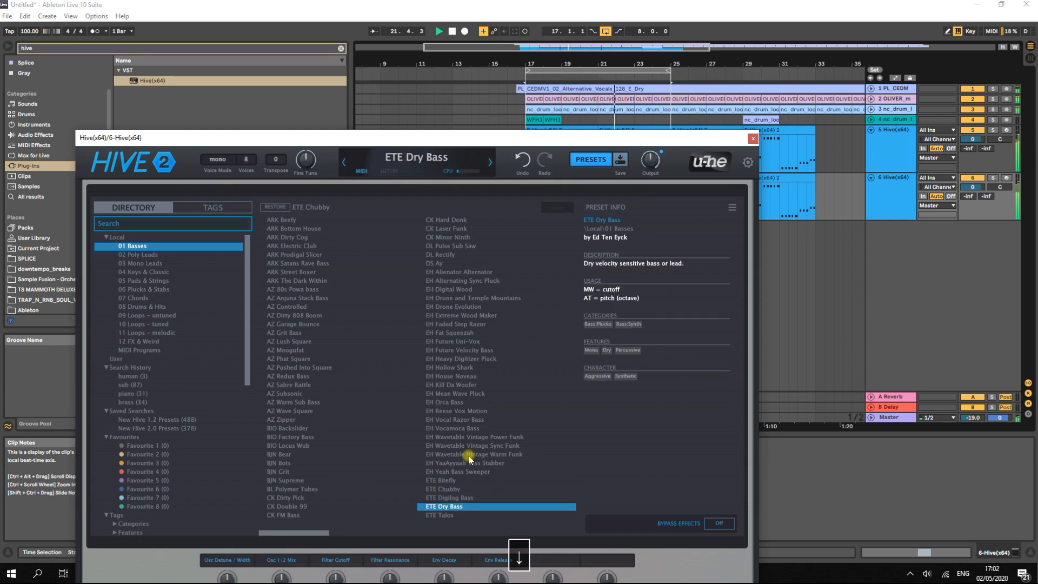
- Step backwards through the bass presets from CK Dirty Pick to AZ Zipper, then stop playback
{"action": "key", "text": "Left"}
{"action": "key", "text": "Up"}
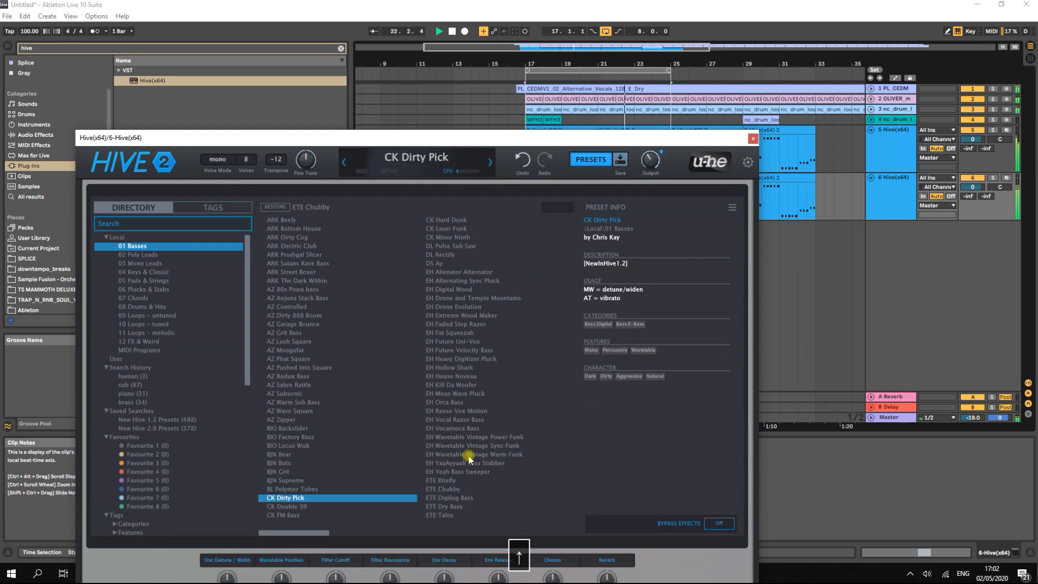
{"action": "key", "text": "Up"}
{"action": "key", "text": "Up"}
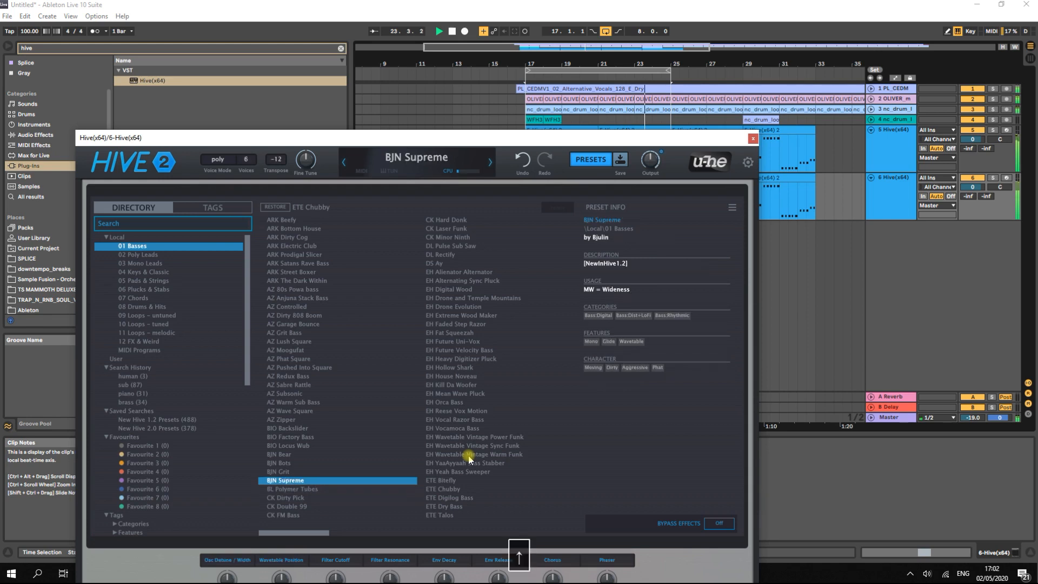
{"action": "key", "text": "Up"}
{"action": "key", "text": "Up"}
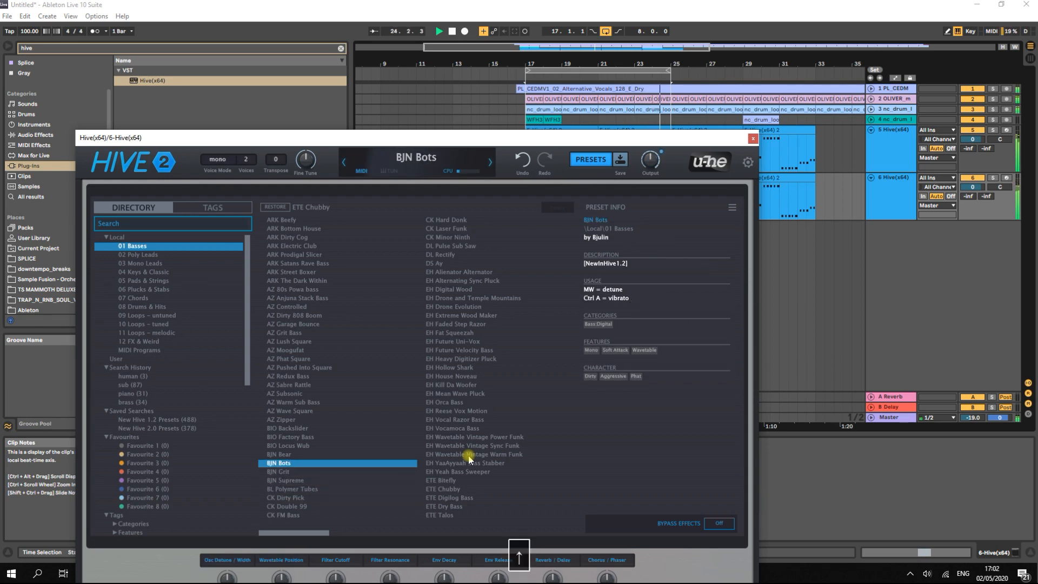
{"action": "key", "text": "Up"}
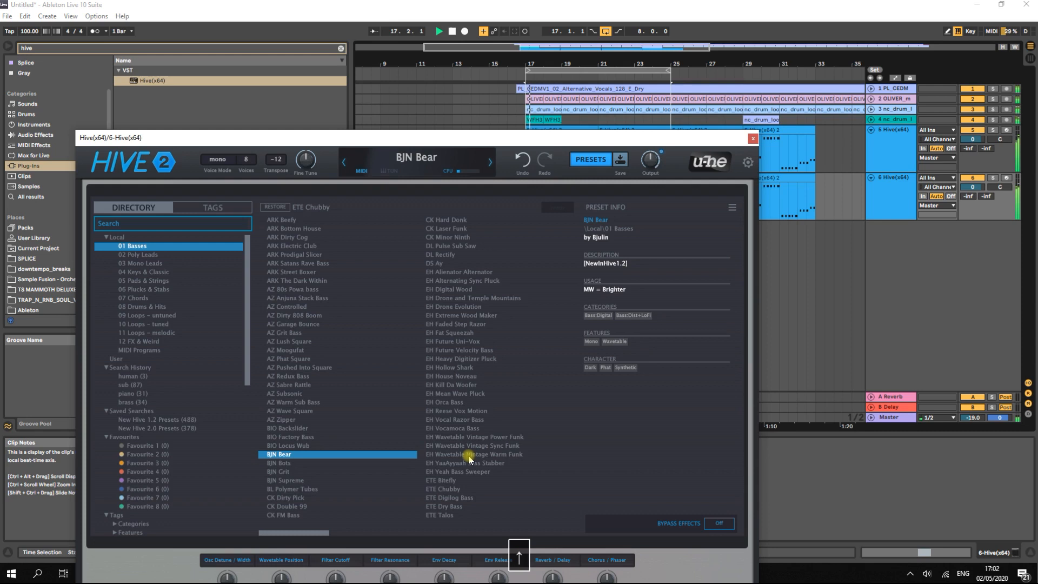
{"action": "key", "text": "Up"}
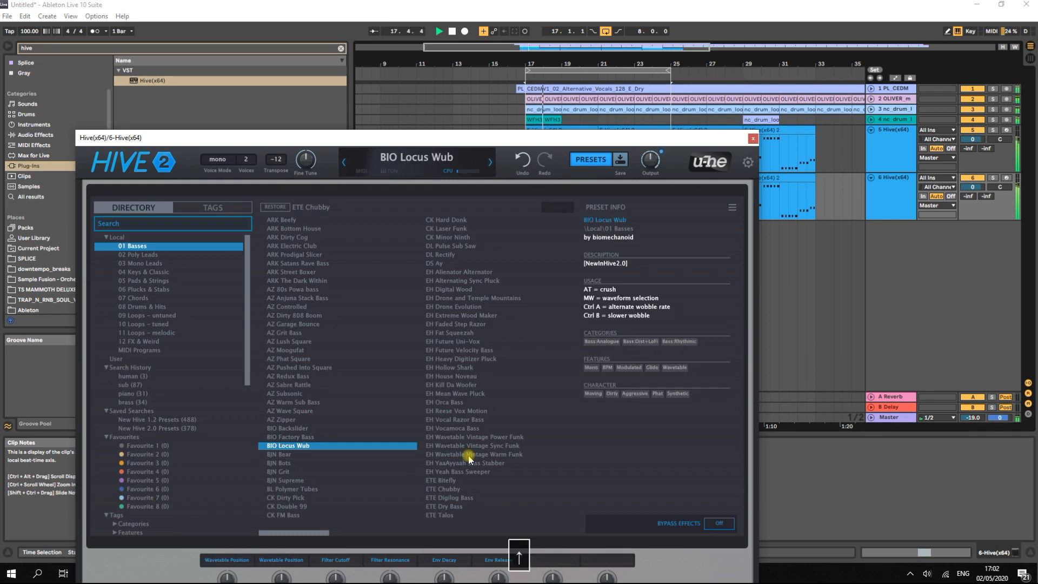
{"action": "key", "text": "Up"}
{"action": "key", "text": "Up"}
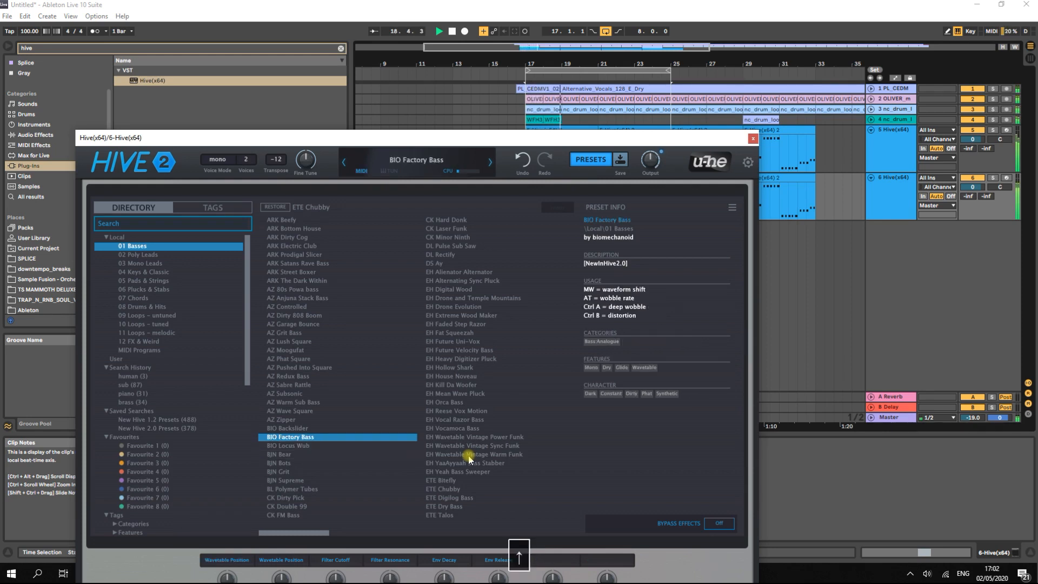
{"action": "key", "text": "Up"}
{"action": "key", "text": "space"}
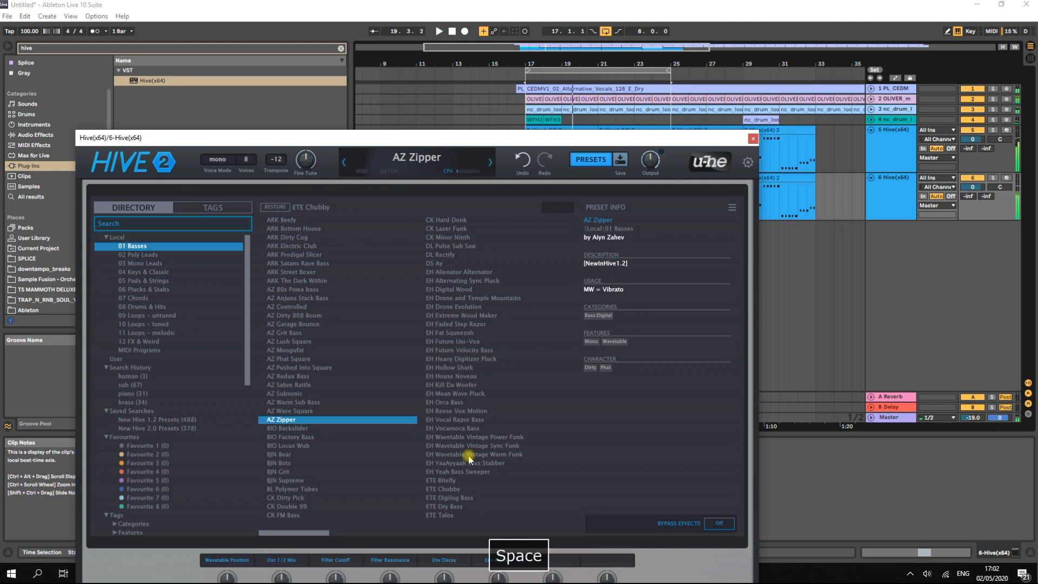
- Switch to the 02 Poly Leads presets and audition SD Digi Vox 1 and HS Funny Release over the loop
{"action": "left_click", "coordinate": [147, 258]}
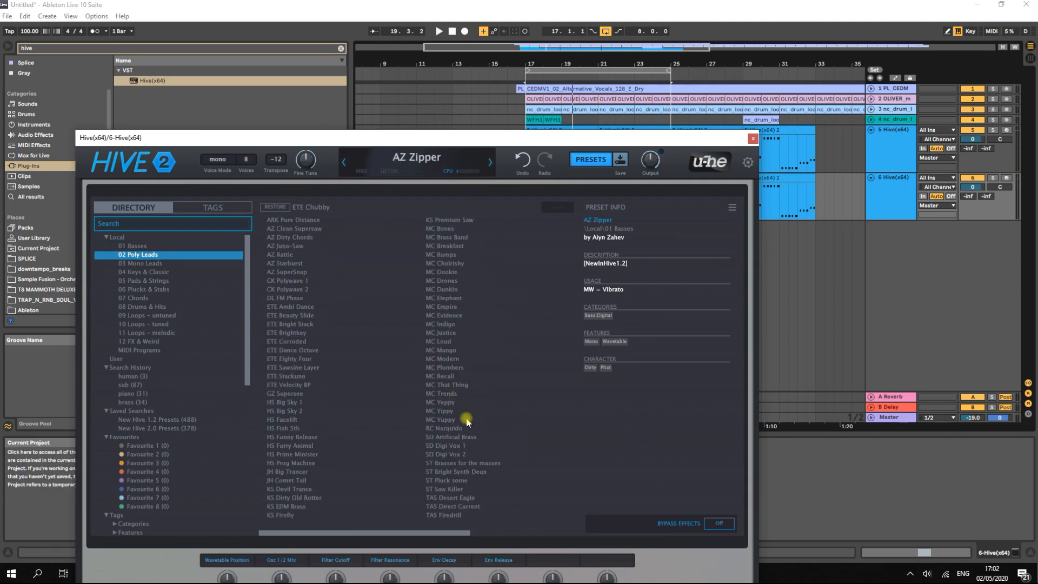
{"action": "left_click", "coordinate": [457, 446]}
{"action": "key", "text": "space"}
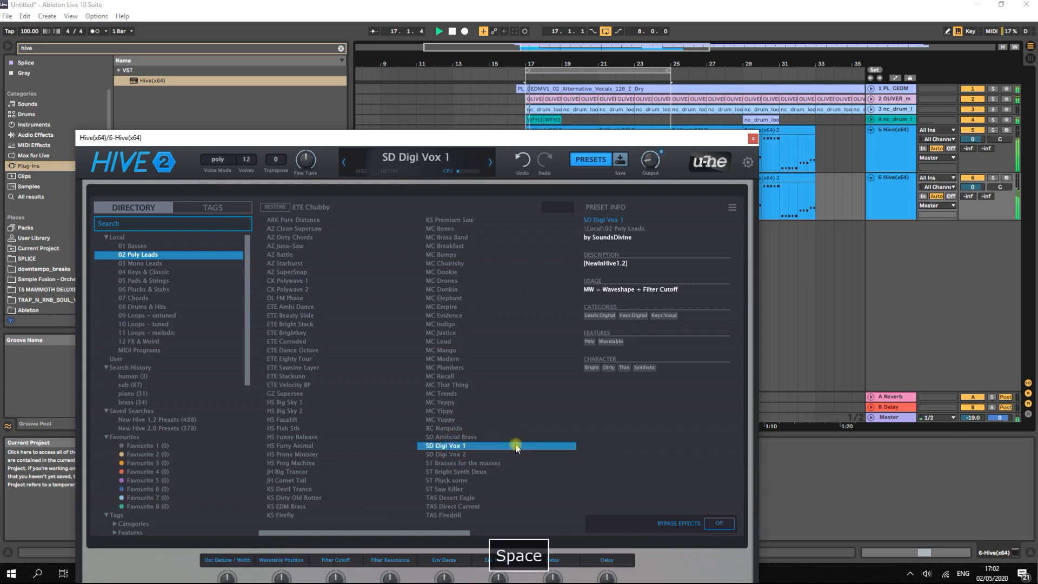
{"action": "left_click", "coordinate": [281, 436]}
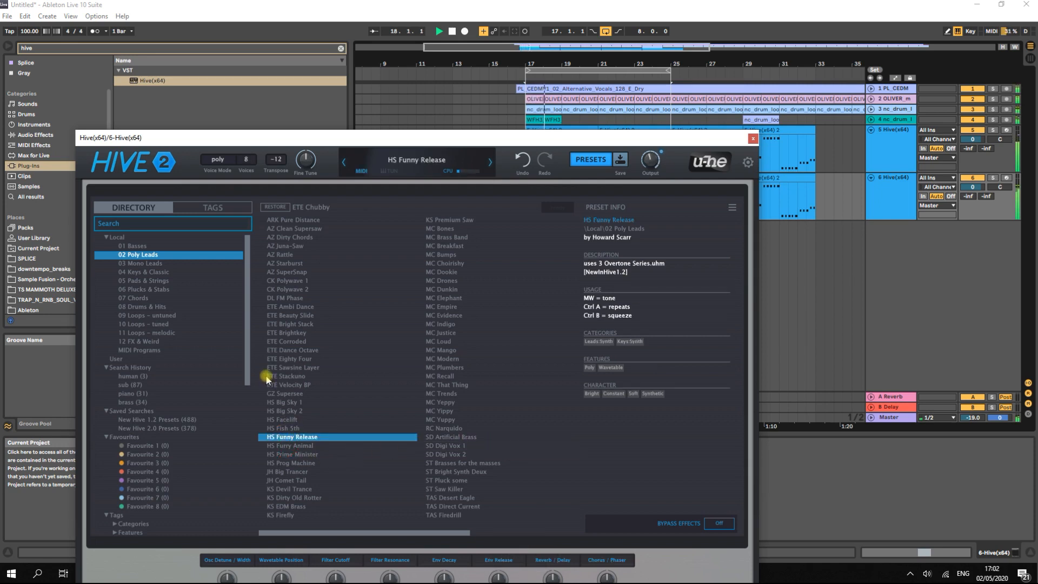
{"action": "key", "text": "space"}
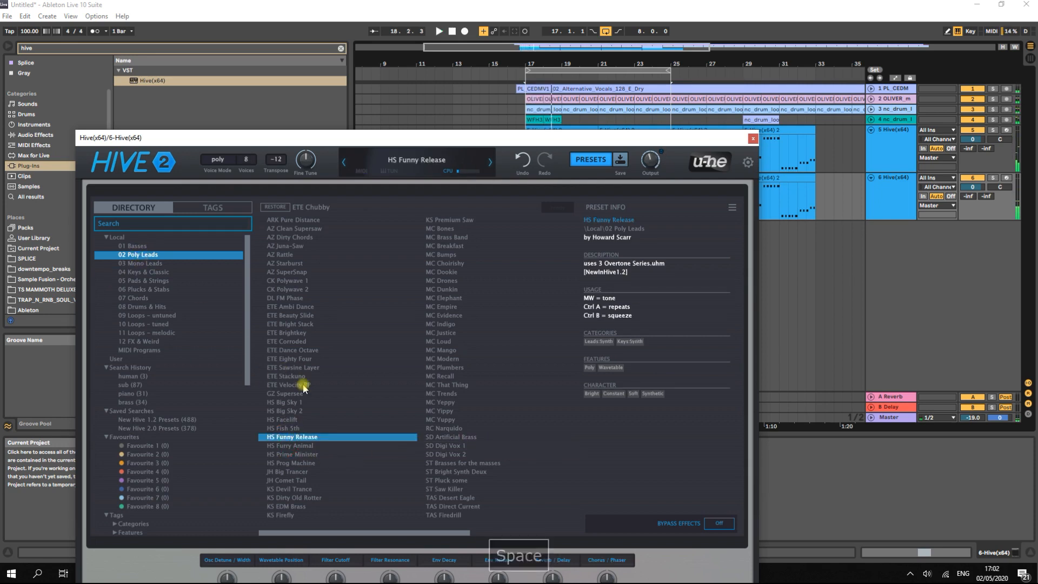
- Audition the MC Plumbers poly lead preset over the loop
{"action": "left_click", "coordinate": [445, 369]}
{"action": "key", "text": "space"}
{"action": "key", "text": "space"}
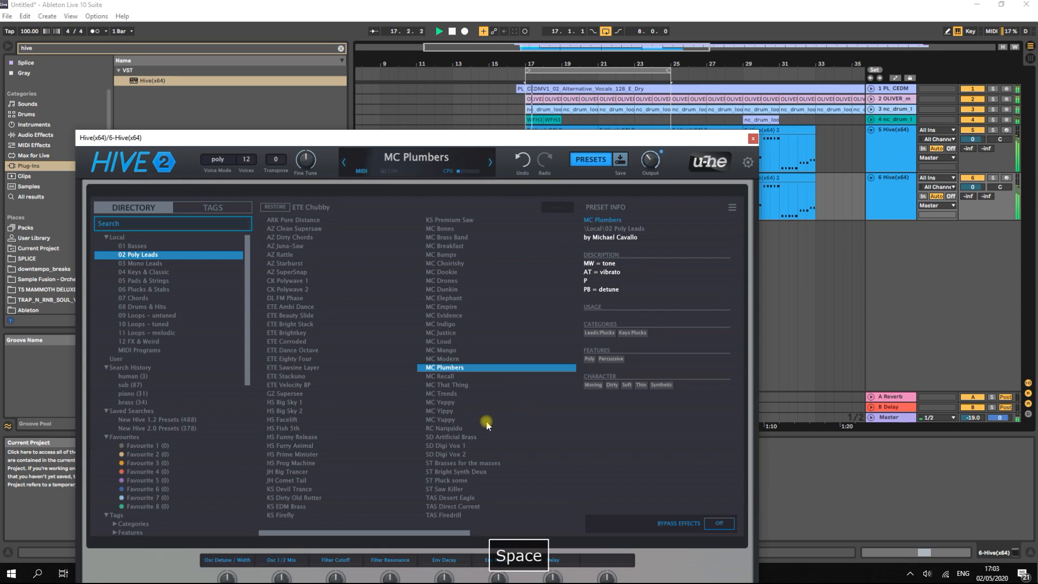
- Switch to the 06 Plucks & Stabs presets and audition HS Modular Marimba - FX, MC Wingnut, XS Bubblegum and XS Blisswave over the loop
{"action": "left_click", "coordinate": [136, 290]}
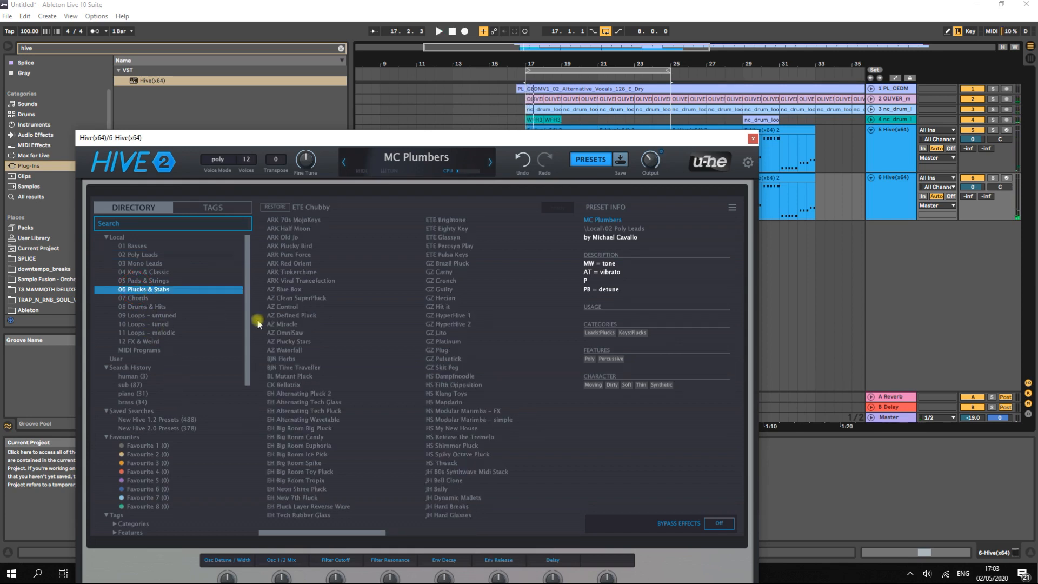
{"action": "left_click", "coordinate": [456, 412]}
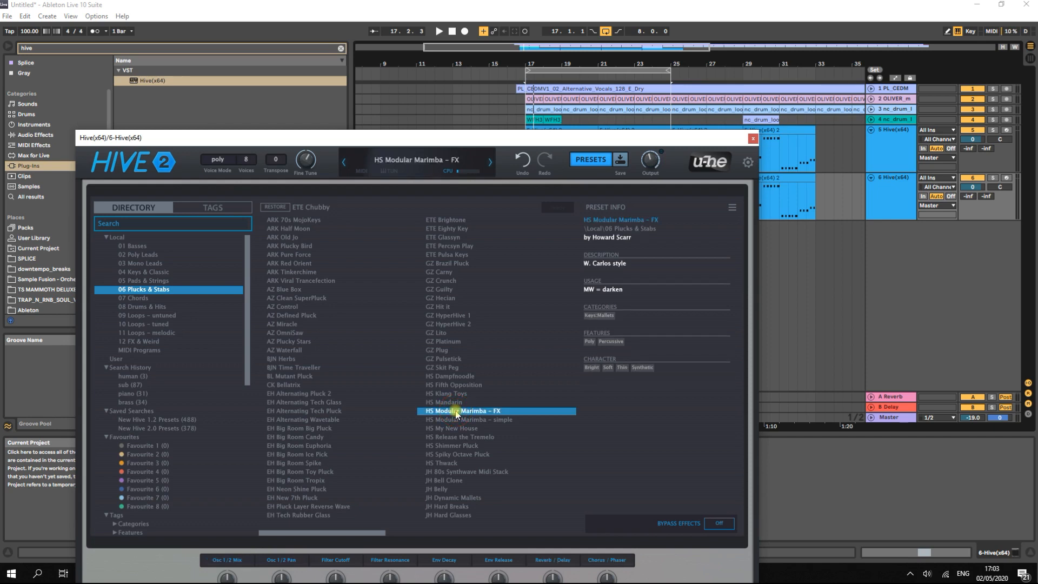
{"action": "key", "text": "Right"}
{"action": "key", "text": "space"}
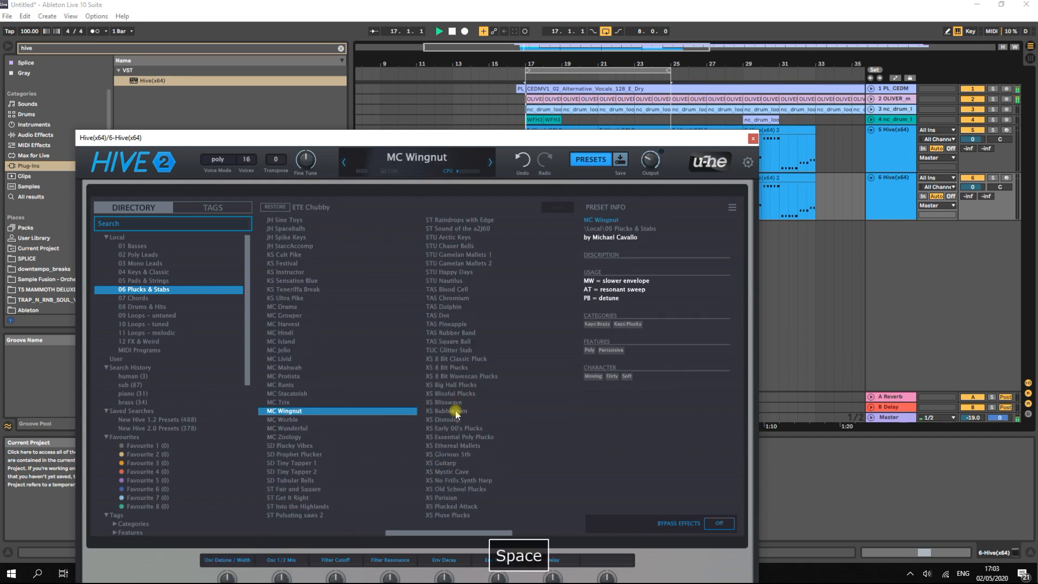
{"action": "key", "text": "Right"}
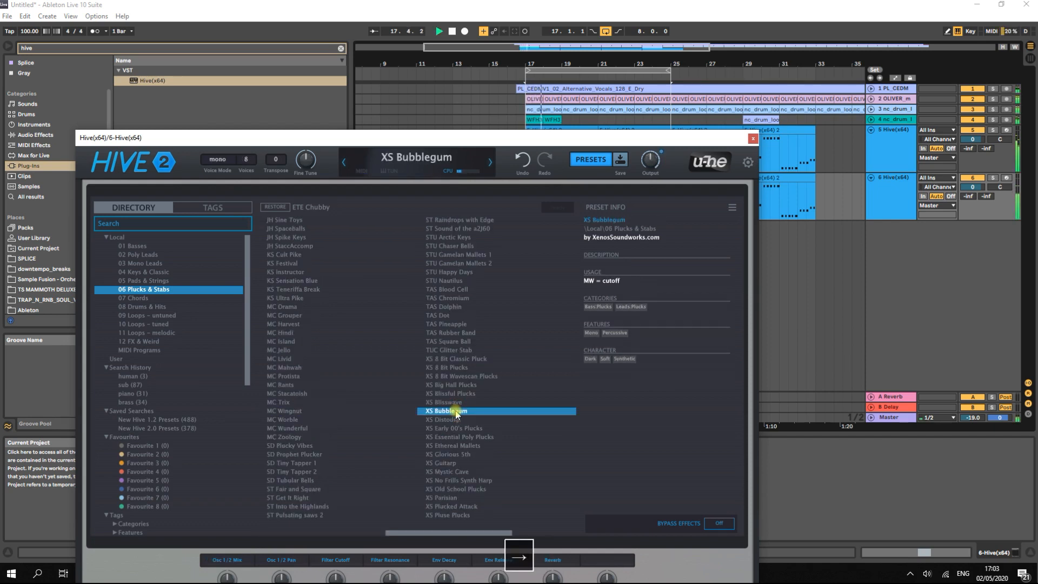
{"action": "key", "text": "Up"}
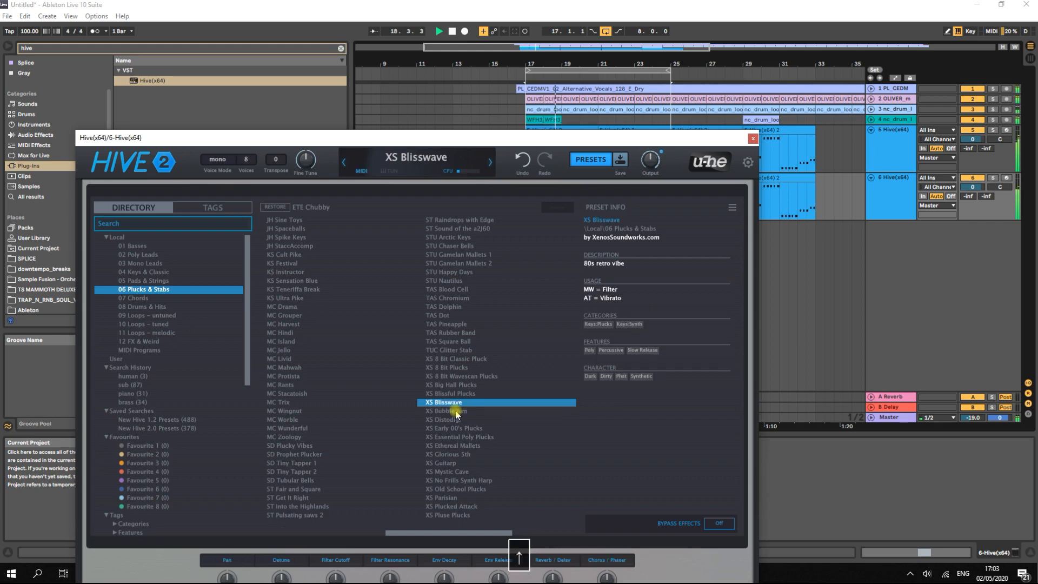
- Audition XS Blissful Plucks, settle on the MC Rants preset, then close the Hive window and stop playback
{"action": "key", "text": "Left"}
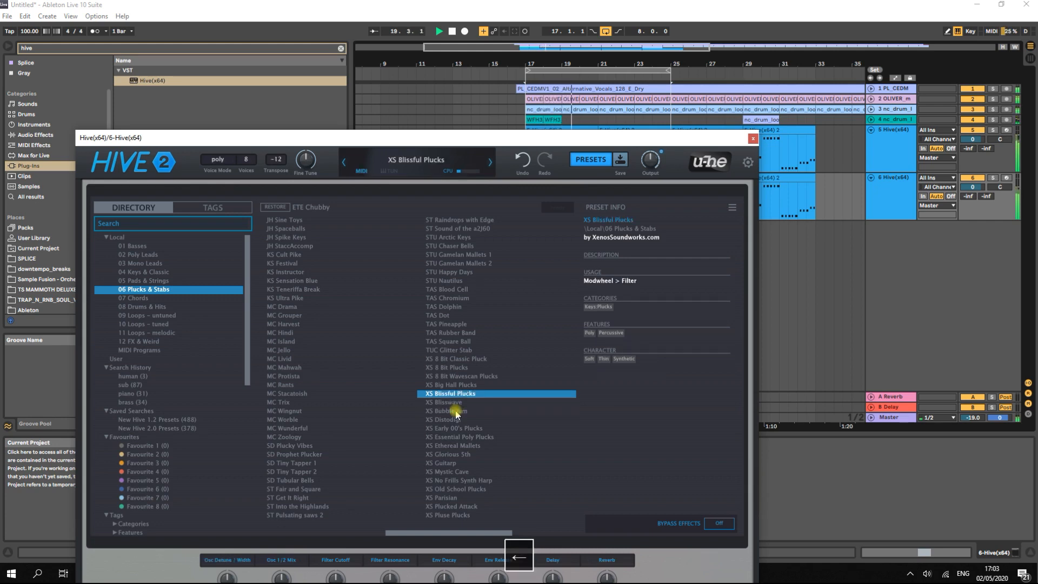
{"action": "key", "text": "Up"}
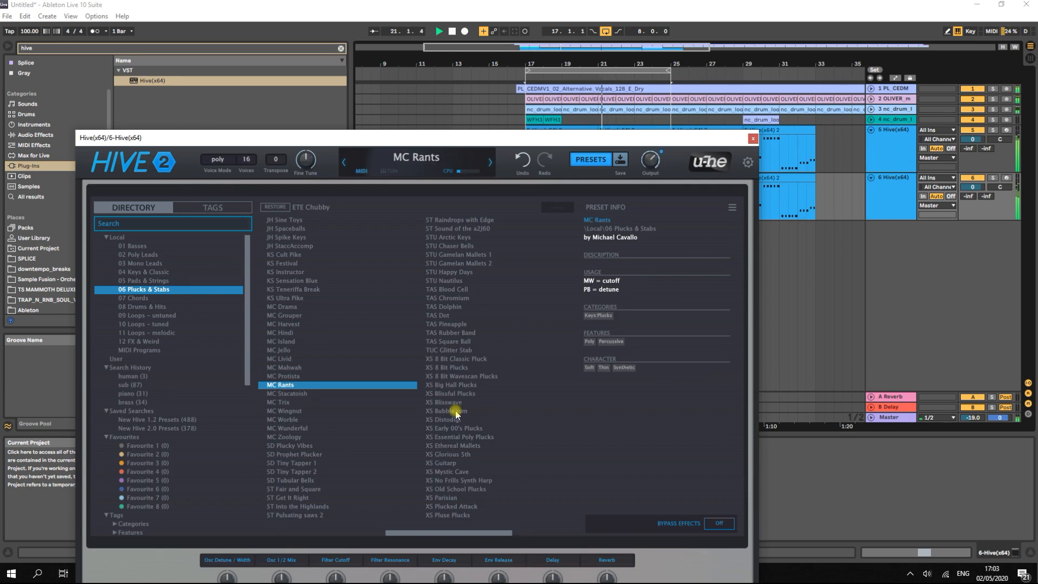
{"action": "left_click", "coordinate": [753, 140]}
{"action": "key", "text": "space"}
- Search the plug-ins for "pro" and add FabFilter Pro-Q 3 after Hive on track 6
{"action": "left_click", "coordinate": [898, 193]}
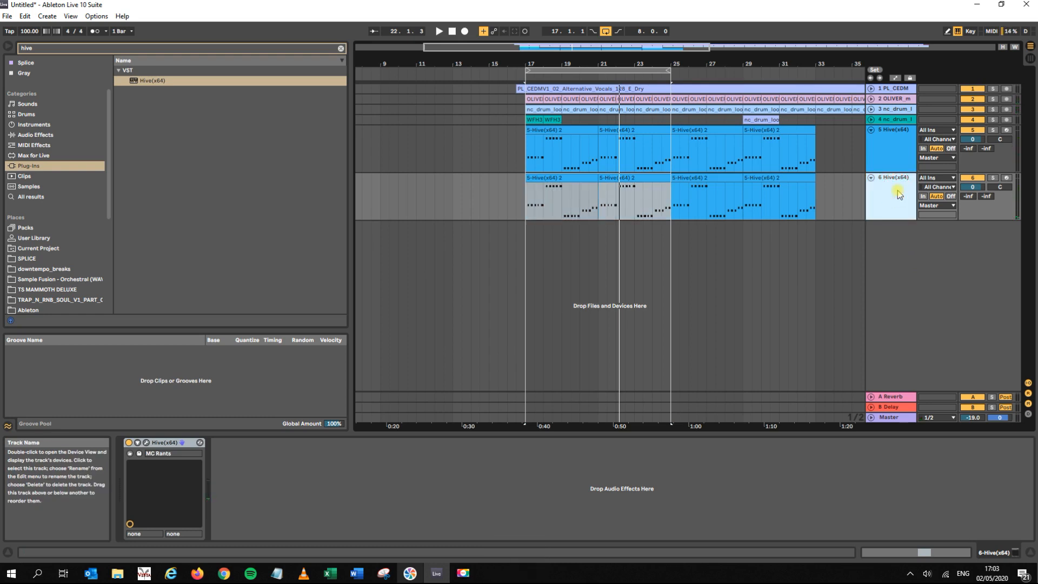
{"action": "left_click", "coordinate": [139, 48]}
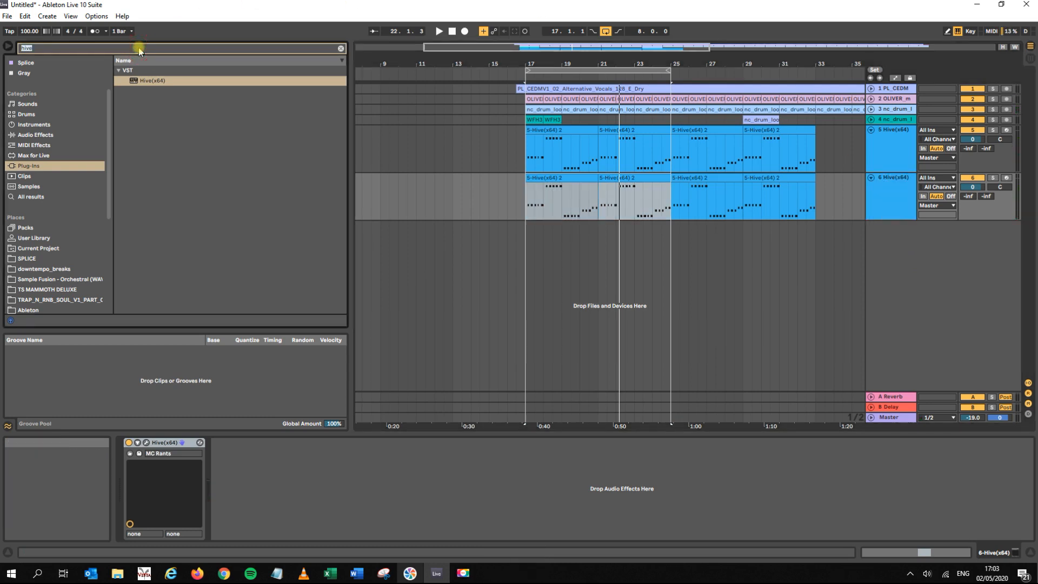
{"action": "type", "text": "fe"}
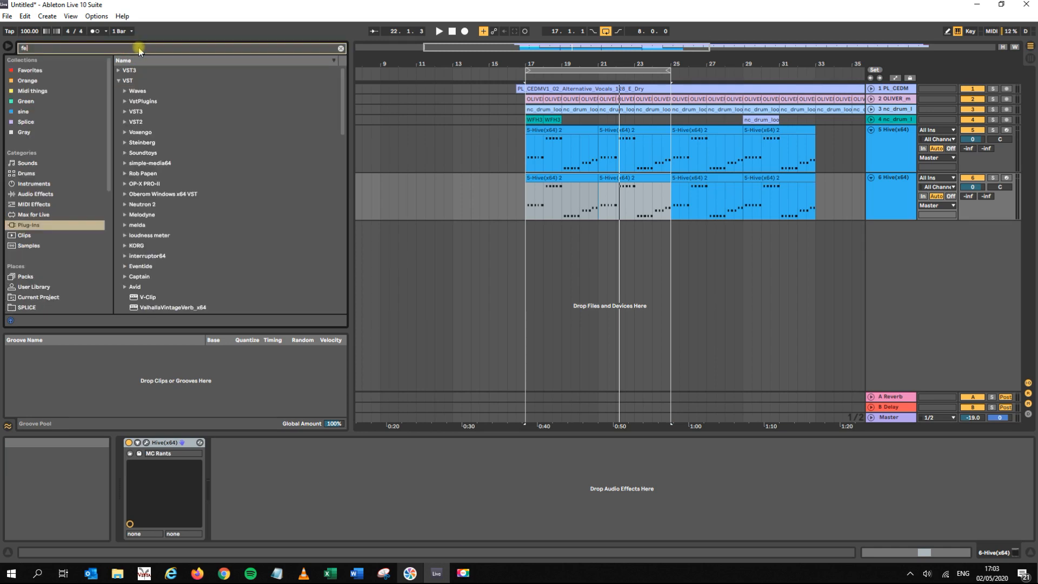
{"action": "key", "text": "BackSpace"}
{"action": "key", "text": "BackSpace"}
{"action": "type", "text": "fre"}
{"action": "key", "text": "BackSpace"}
{"action": "key", "text": "BackSpace"}
{"action": "key", "text": "BackSpace"}
{"action": "type", "text": "pro"}
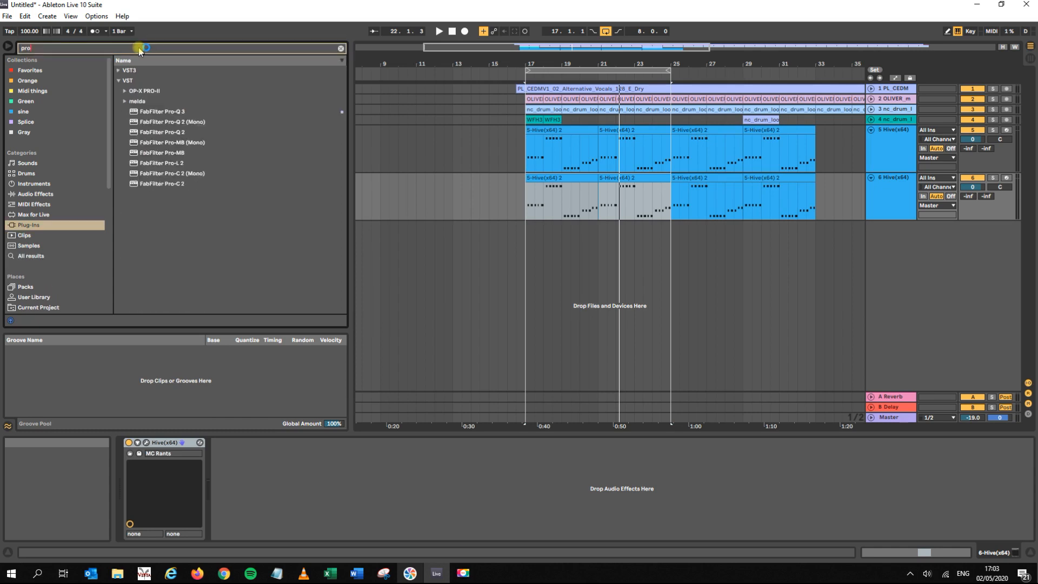
{"action": "mouse_move", "coordinate": [158, 113]}
{"action": "left_mouse_down"}
{"action": "mouse_move", "coordinate": [281, 492]}
{"action": "mouse_move", "coordinate": [304, 482]}
{"action": "left_mouse_up"}
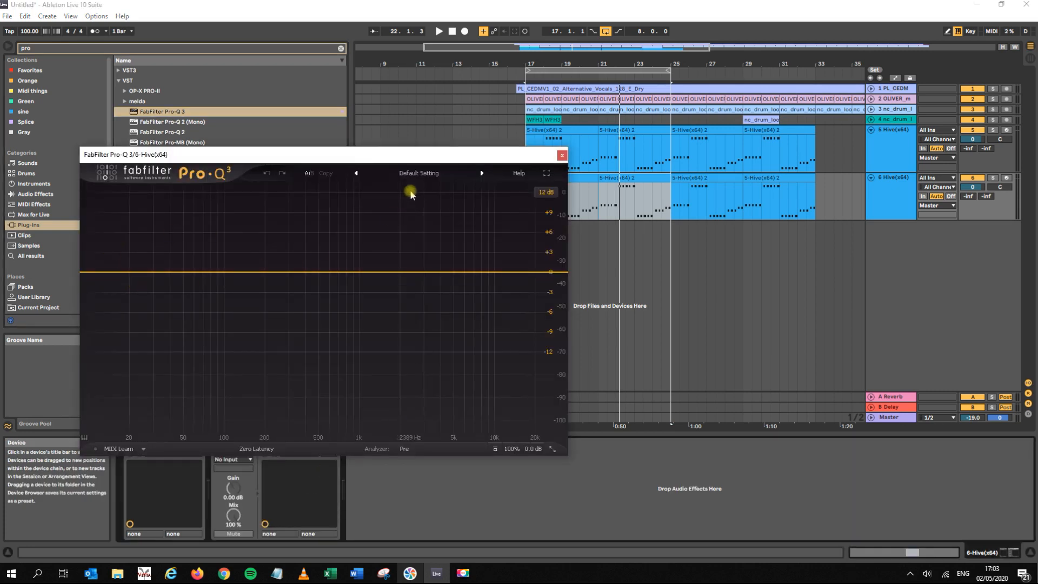
- Reposition the Pro-Q 3 window over the arrangement and open its Stereo preset group
{"action": "left_click_drag", "start_coordinate": [274, 157], "coordinate": [547, 190]}
{"action": "left_click_drag", "start_coordinate": [632, 198], "coordinate": [498, 199]}
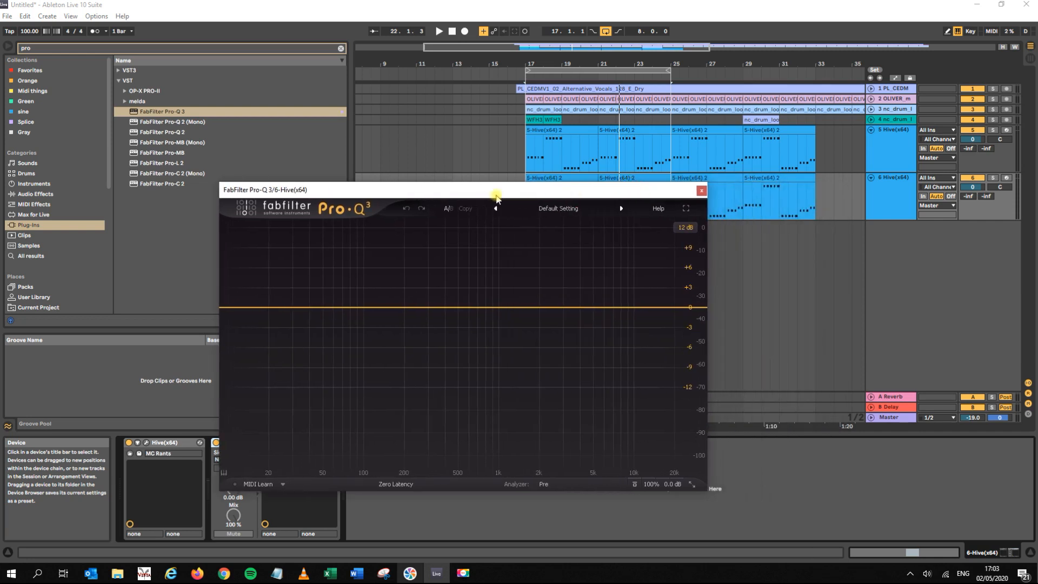
{"action": "left_click", "coordinate": [587, 210]}
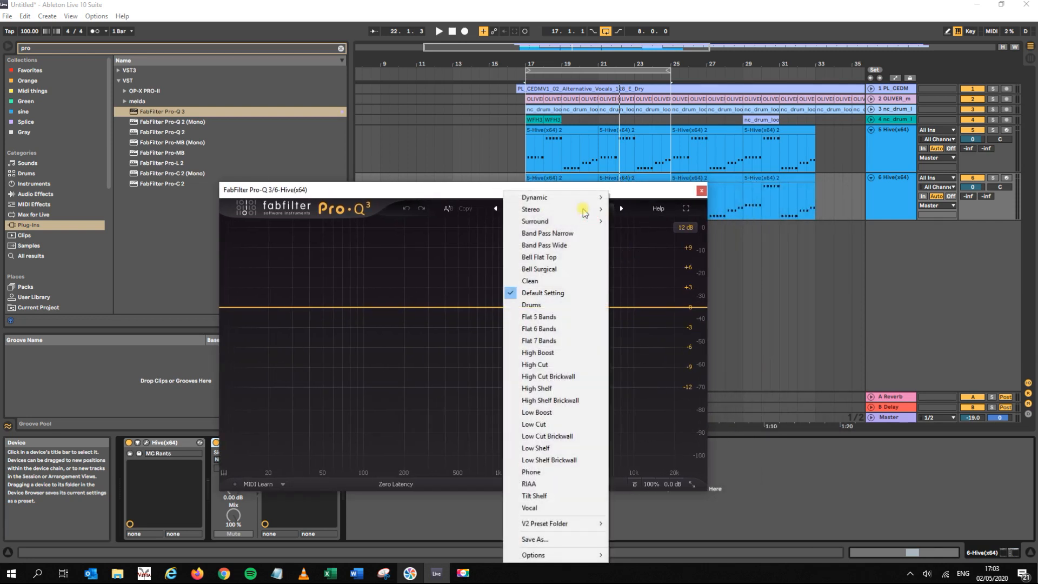
{"action": "mouse_move", "coordinate": [591, 215]}
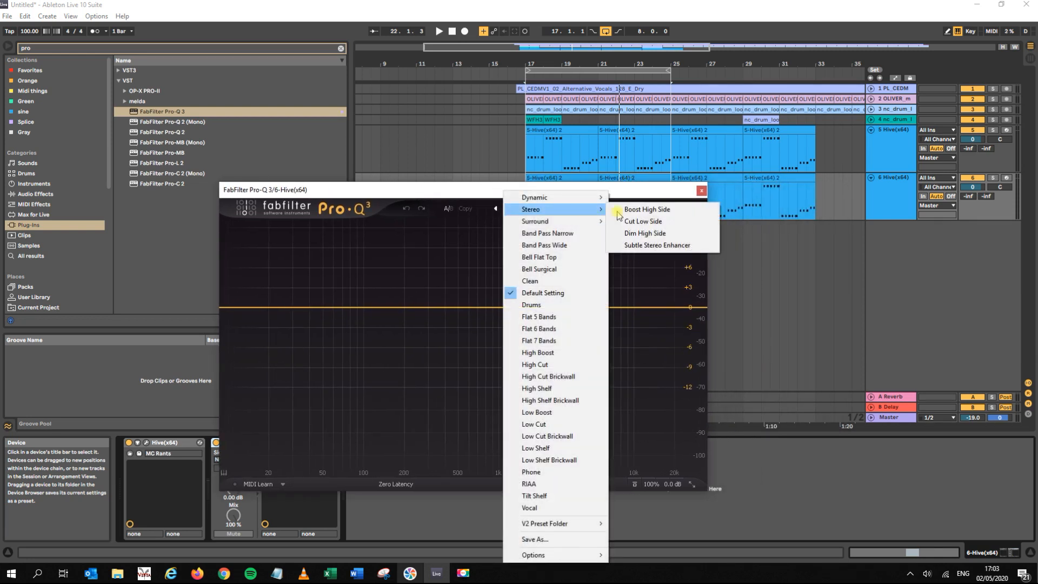
- Load the Cut Low Side stereo preset in Pro-Q 3 on track 6, audition it and close the plug-in window
{"action": "left_click", "coordinate": [648, 224]}
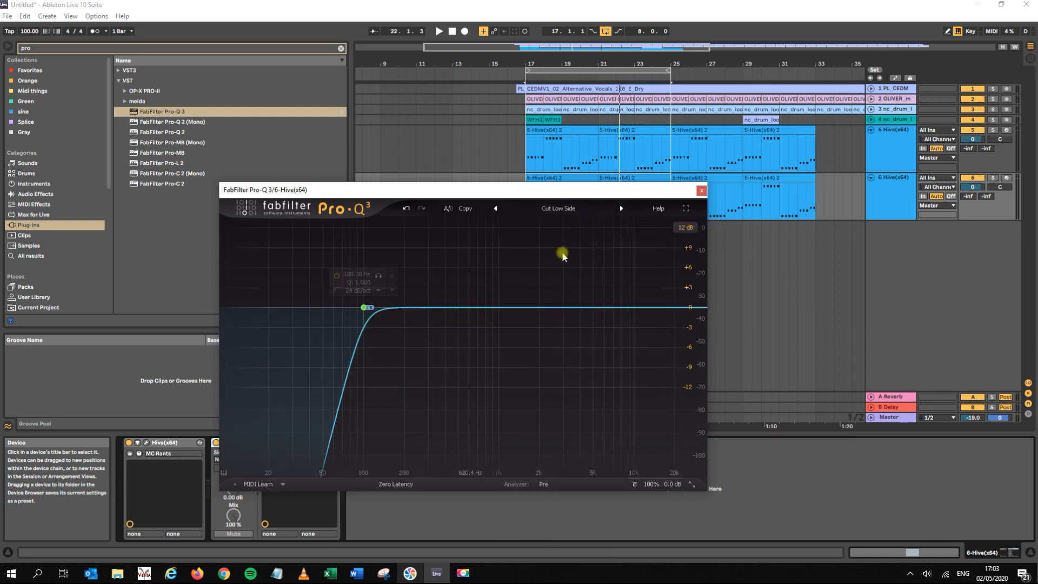
{"action": "key", "text": "space"}
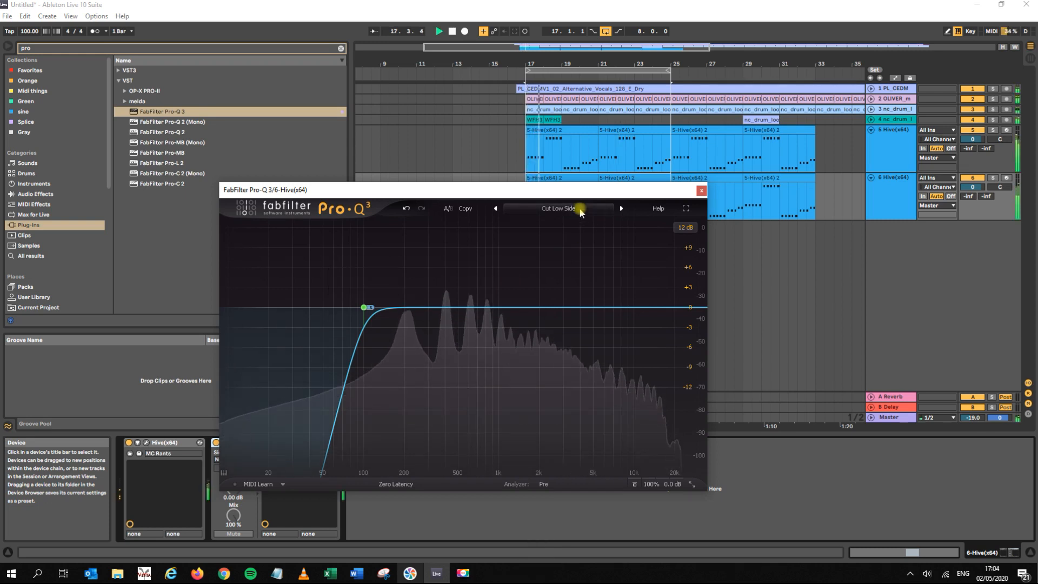
{"action": "key", "text": "space"}
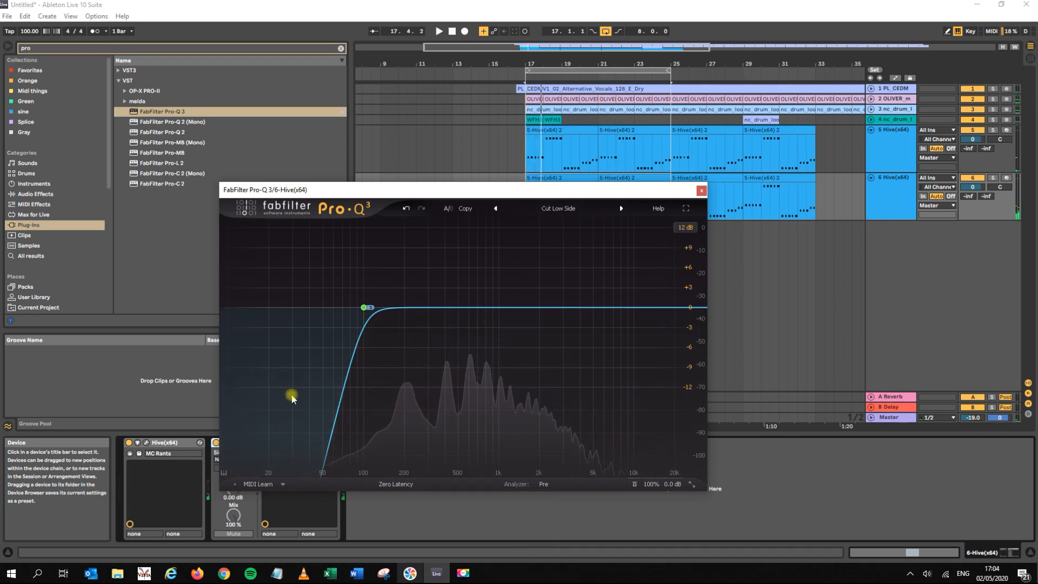
{"action": "left_click", "coordinate": [575, 209]}
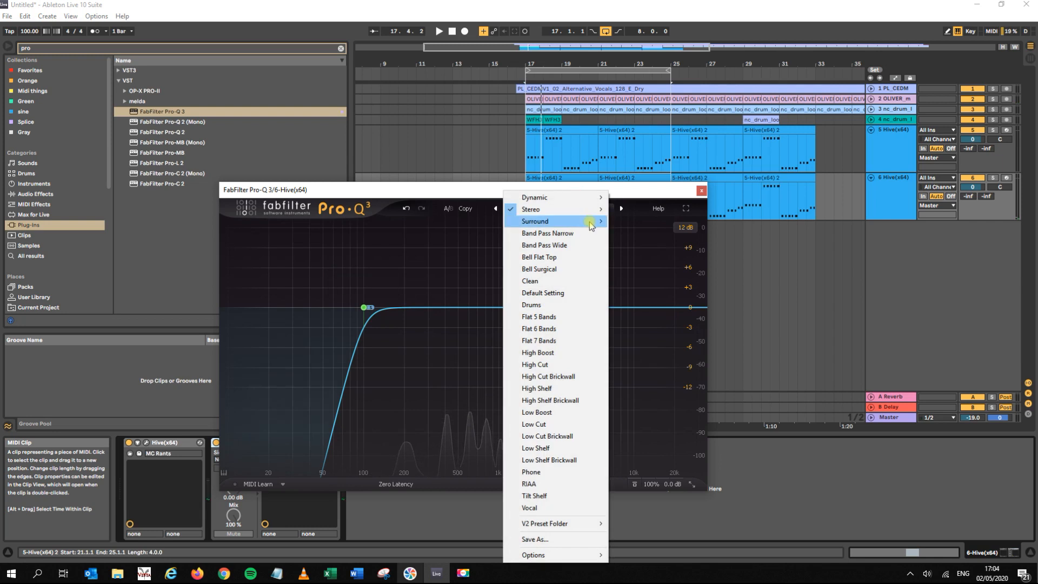
{"action": "mouse_move", "coordinate": [587, 215]}
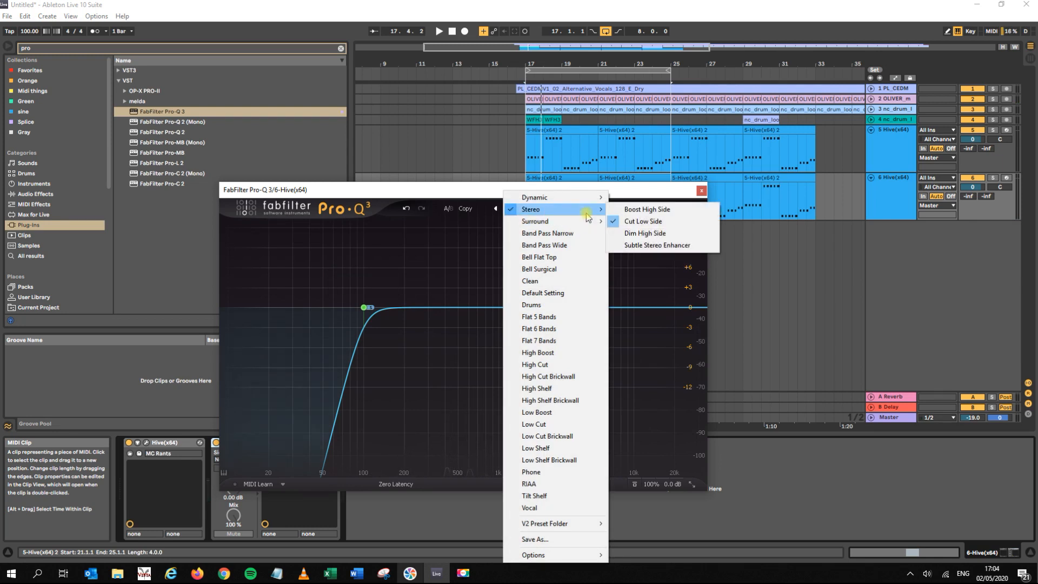
{"action": "left_click", "coordinate": [702, 191]}
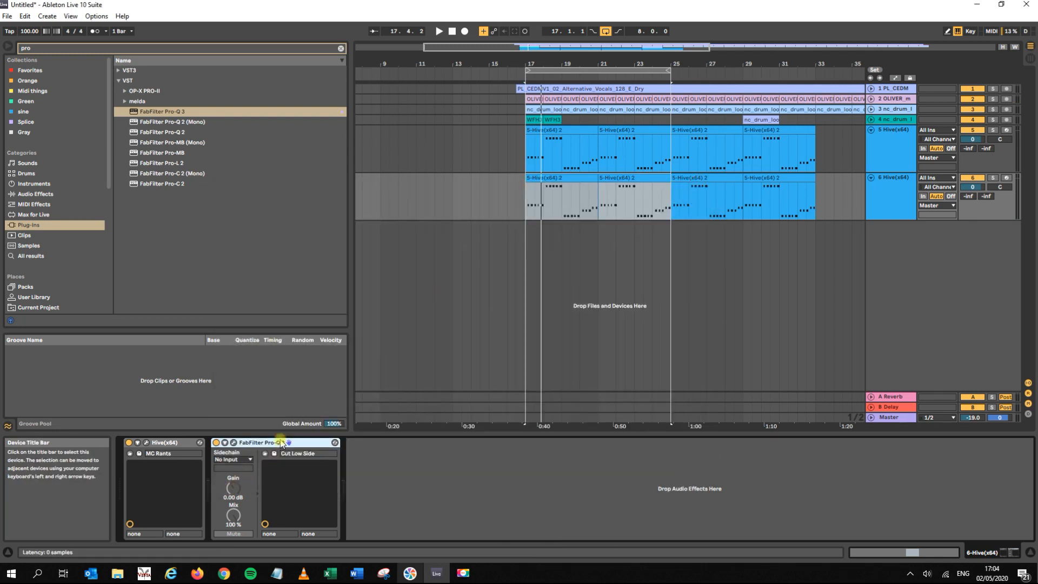
- Duplicate the Pro-Q 3 device on track 6 and load the Clean preset in the first instance
{"action": "key", "text": "ctrl+d"}
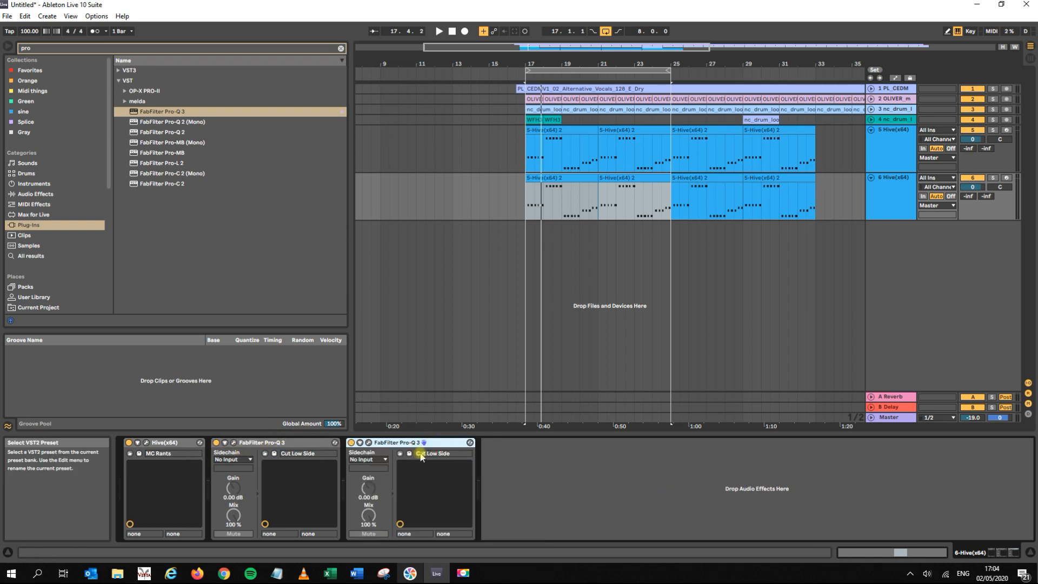
{"action": "left_click", "coordinate": [233, 442]}
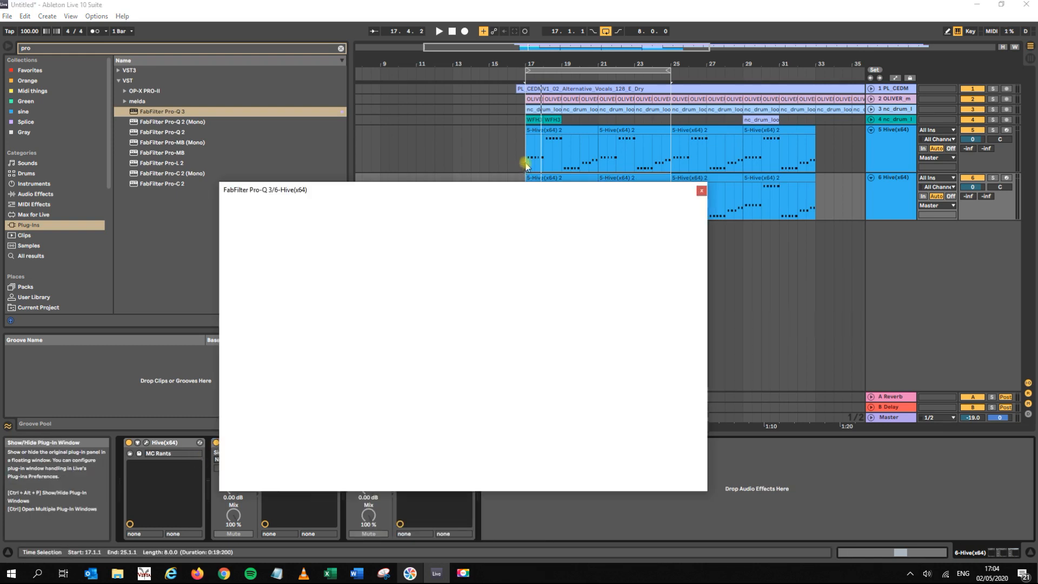
{"action": "left_click", "coordinate": [577, 208]}
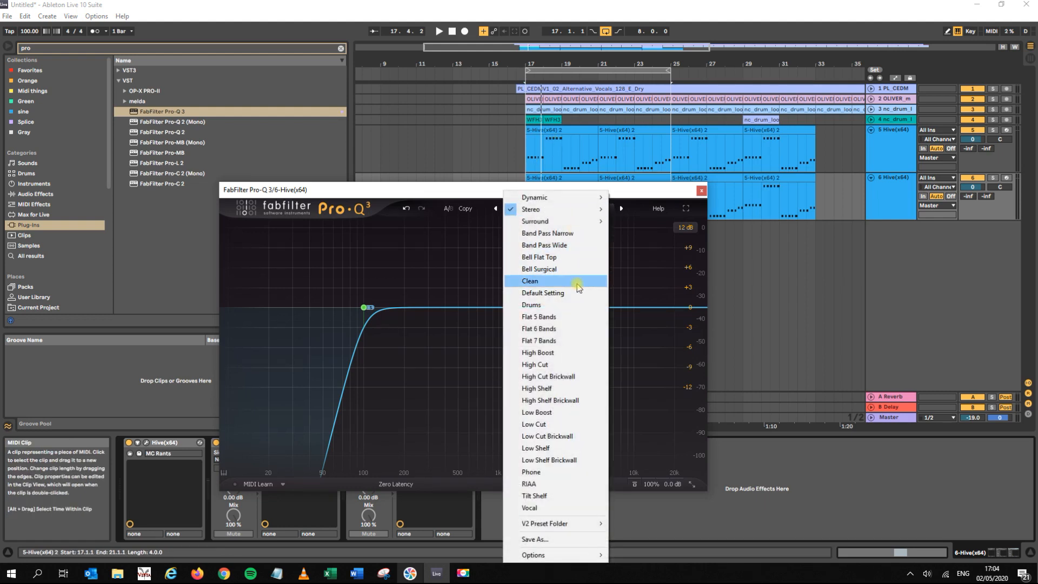
{"action": "left_click", "coordinate": [532, 281]}
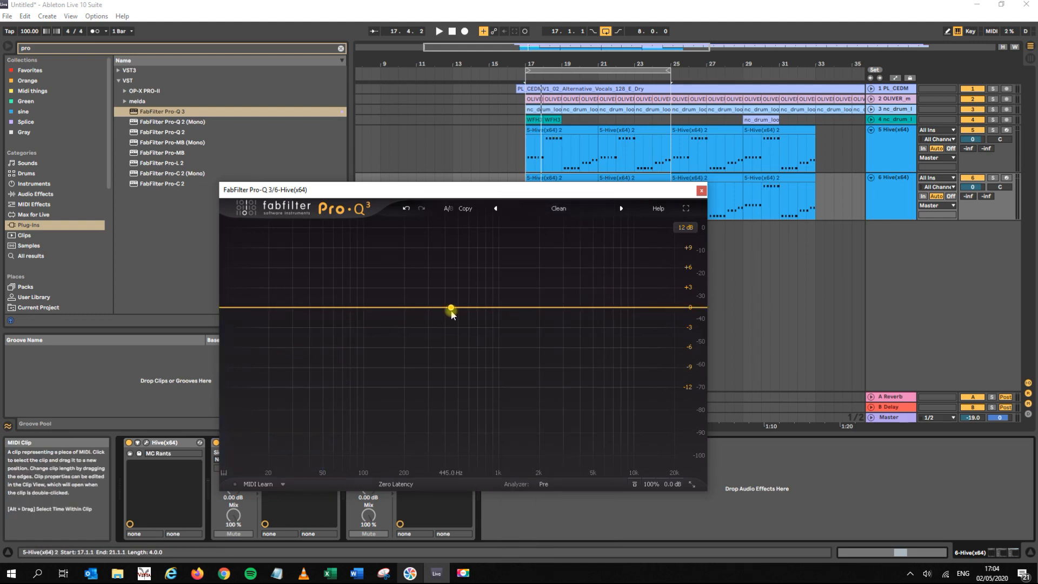
- During playback, add a 12 dB/oct low-cut band at about 603 Hz with Q about 1.3 in the first Pro-Q 3
{"action": "key", "text": "space"}
{"action": "left_click", "coordinate": [235, 308]}
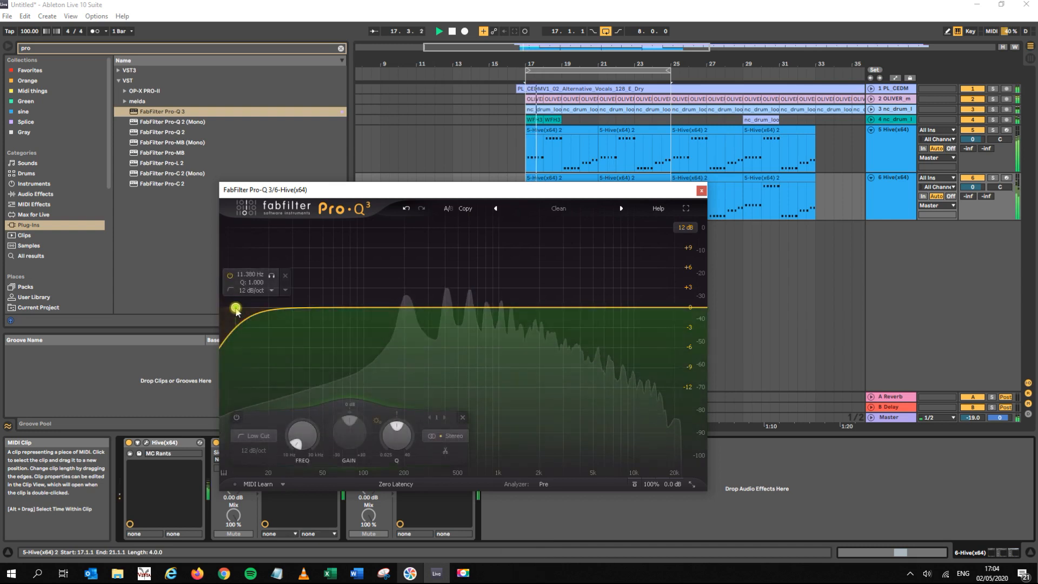
{"action": "left_click_drag", "start_coordinate": [236, 309], "coordinate": [469, 293]}
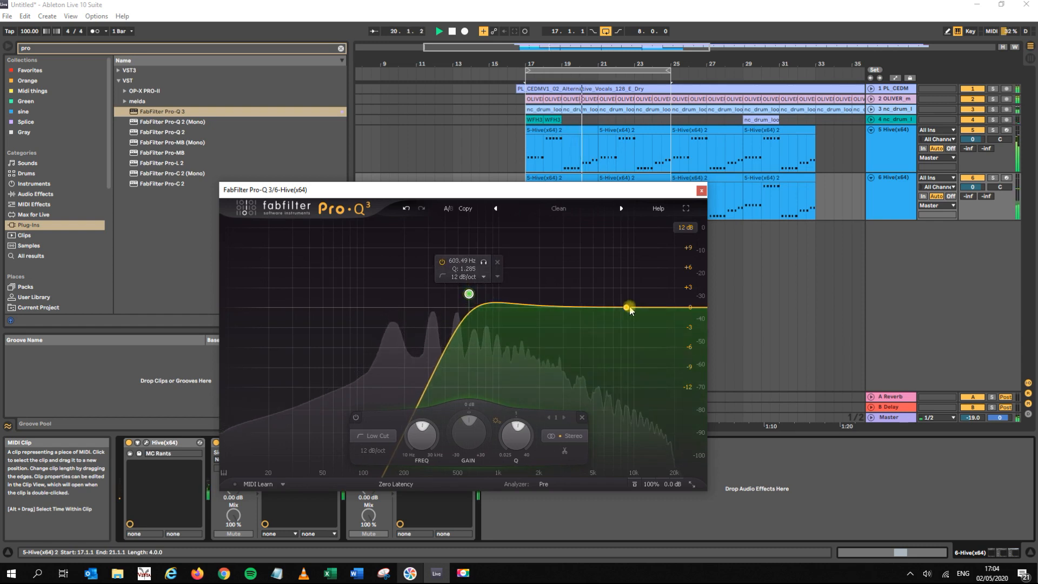
{"action": "left_click", "coordinate": [701, 190]}
{"action": "left_click", "coordinate": [617, 71]}
{"action": "key", "text": "space"}
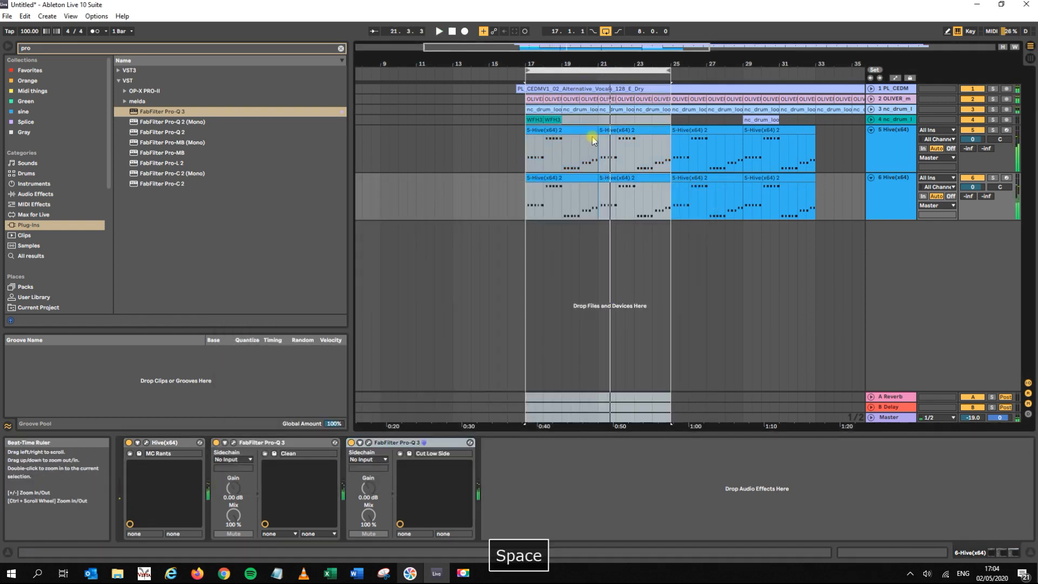
- Duplicate track 6 Hive(x64) together with its clips and devices
{"action": "left_click_drag", "start_coordinate": [555, 62], "coordinate": [480, 58]}
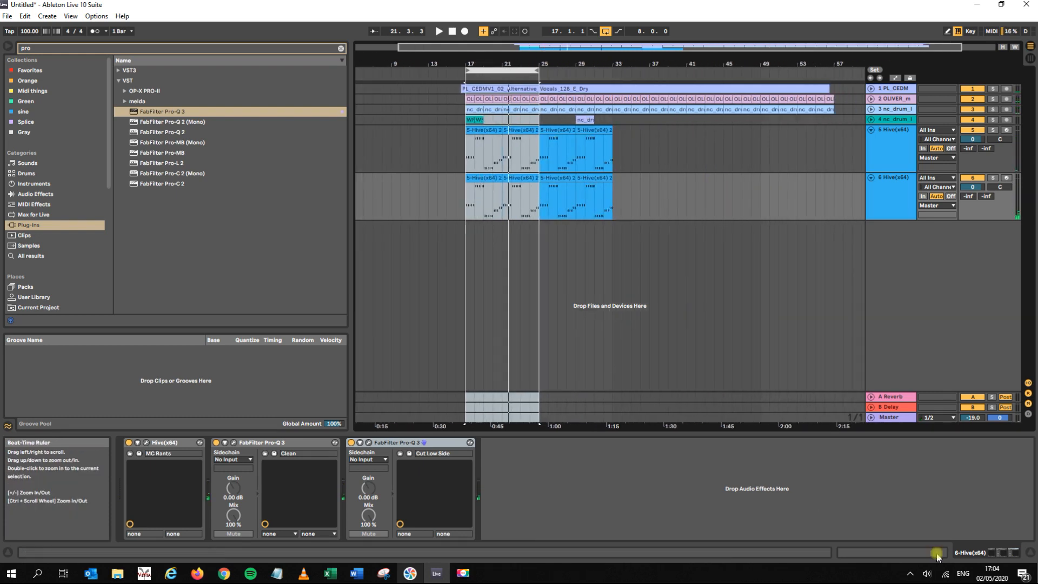
{"action": "right_click", "coordinate": [887, 238]}
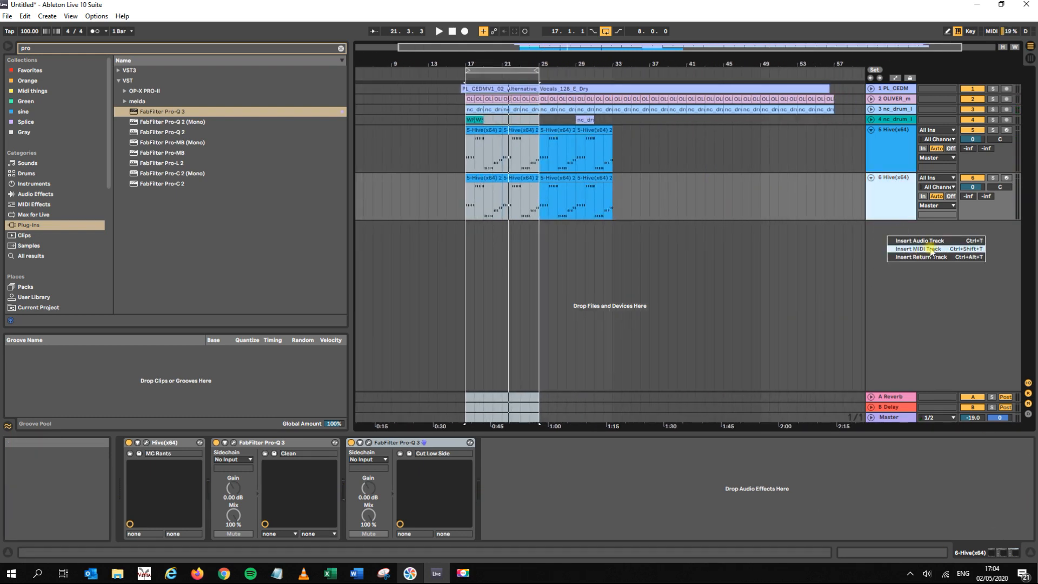
{"action": "left_click", "coordinate": [909, 195]}
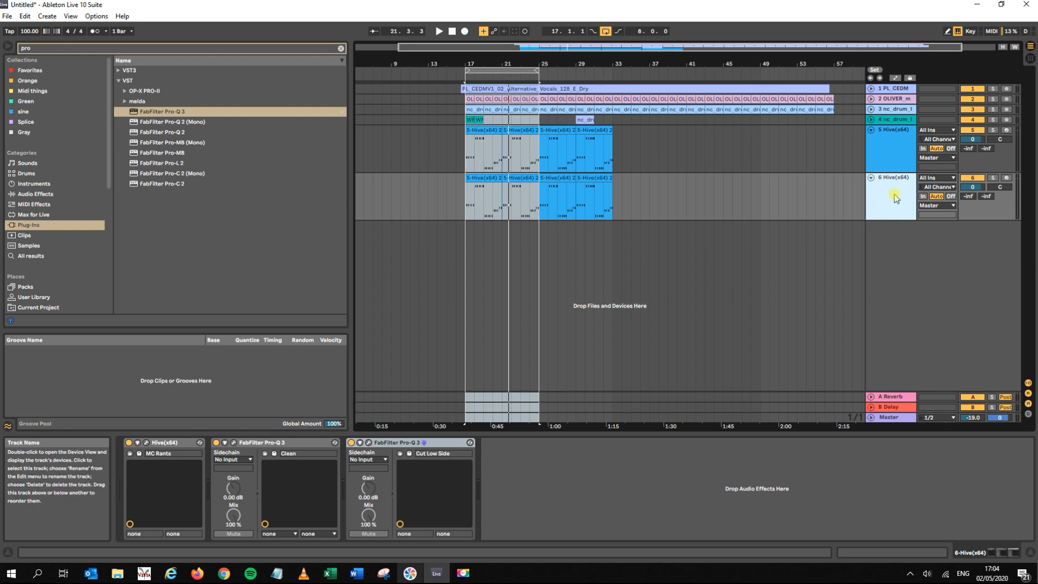
{"action": "right_click", "coordinate": [908, 195]}
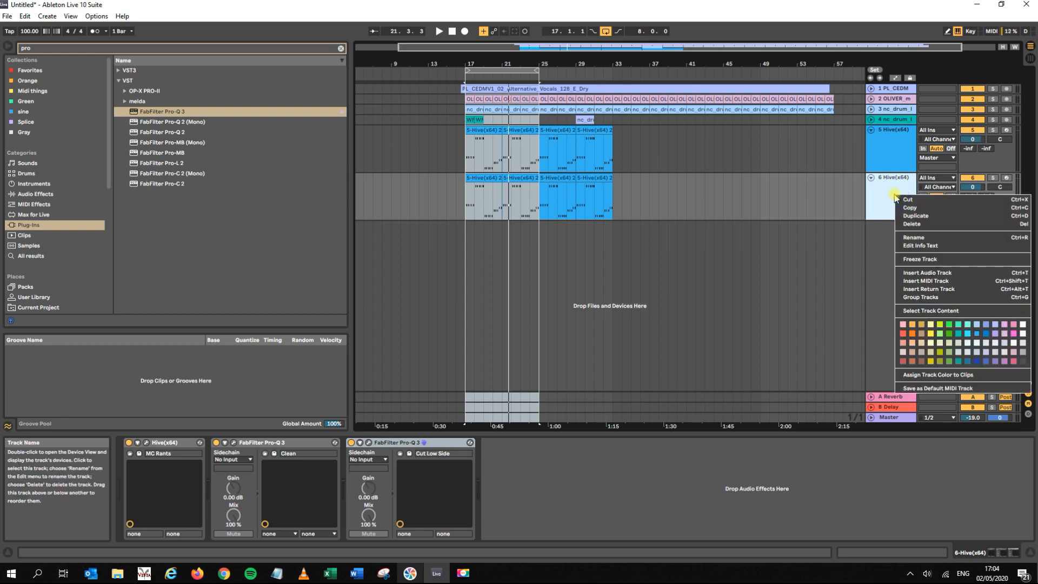
{"action": "left_click", "coordinate": [925, 216]}
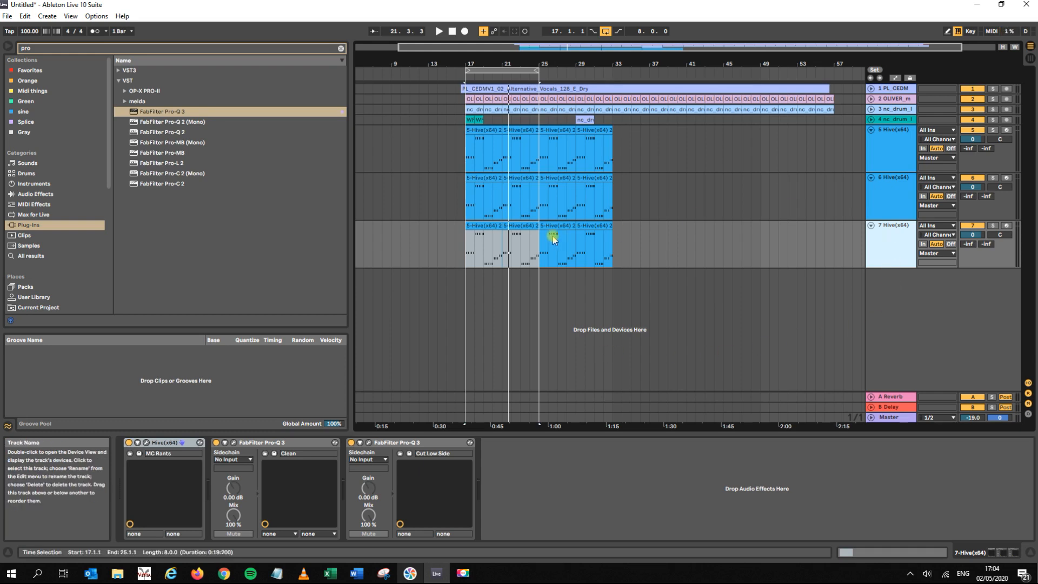
- In the first clip of track 7, stretch the first G#2 note to fill the whole first bar
{"action": "double_click", "coordinate": [484, 228]}
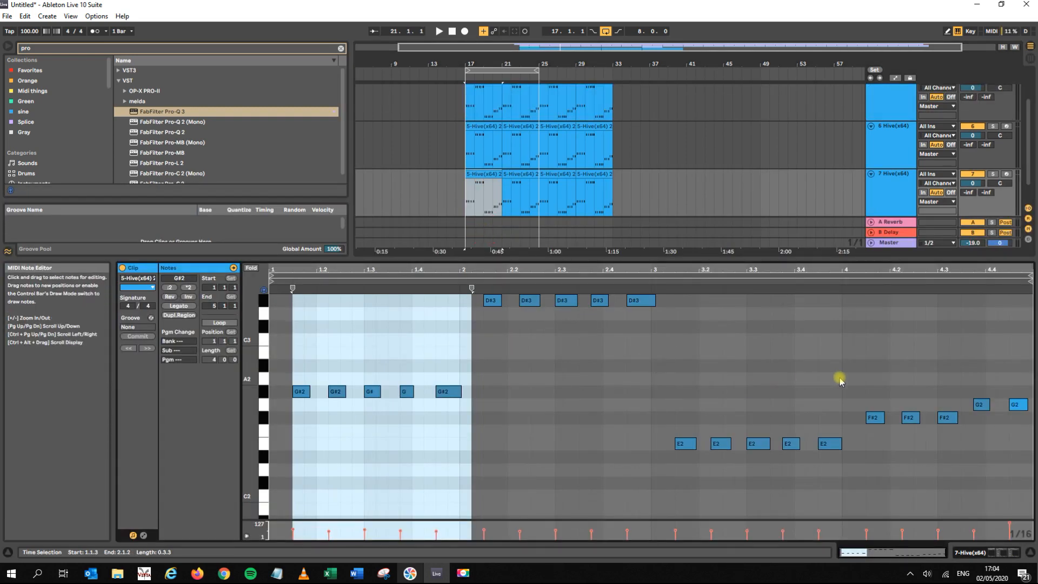
{"action": "key", "text": "space"}
{"action": "left_click_drag", "start_coordinate": [297, 369], "coordinate": [303, 405]}
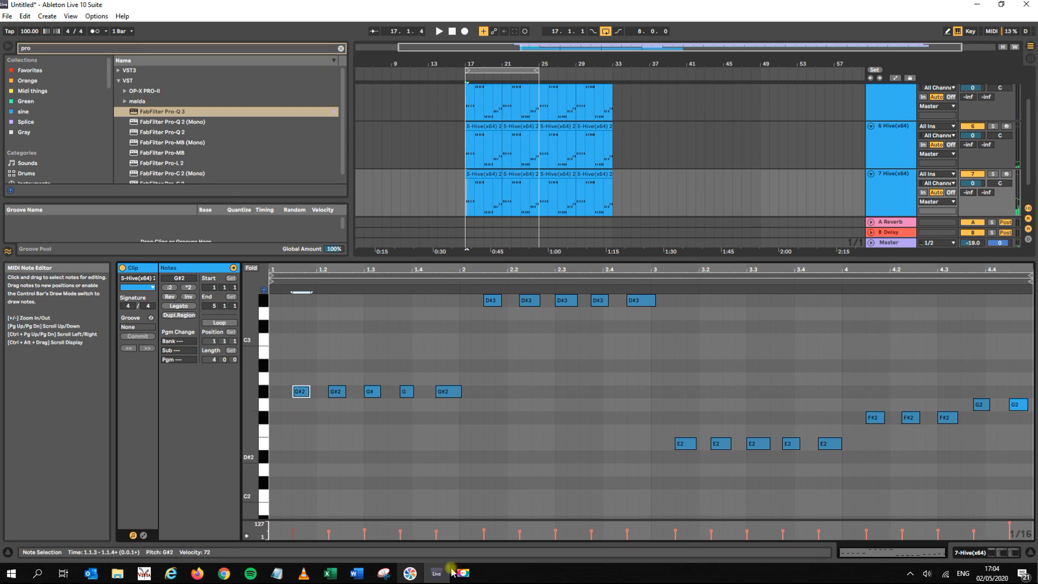
{"action": "left_click_drag", "start_coordinate": [294, 392], "coordinate": [275, 395]}
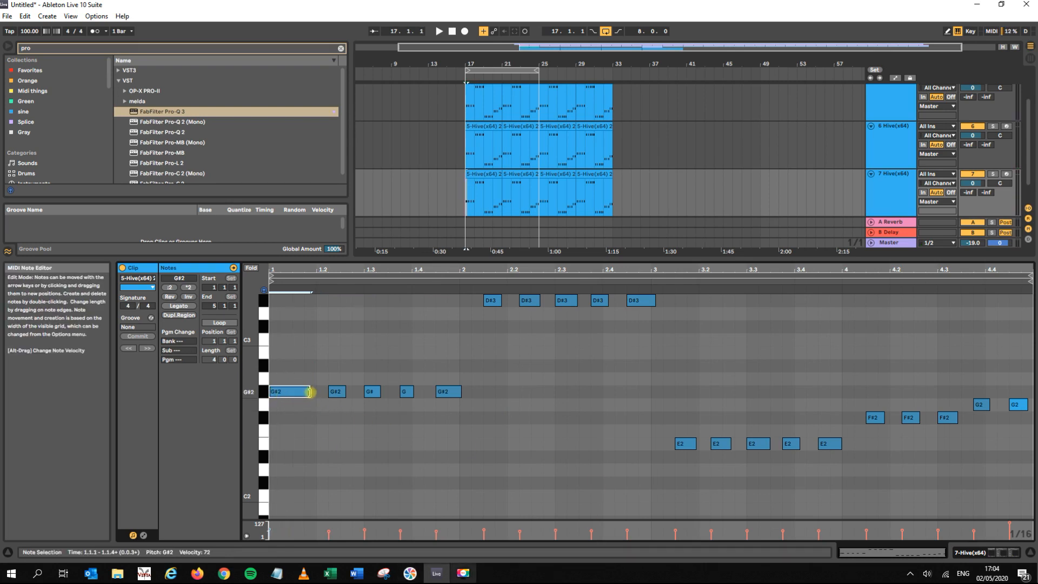
{"action": "left_click_drag", "start_coordinate": [310, 391], "coordinate": [459, 397]}
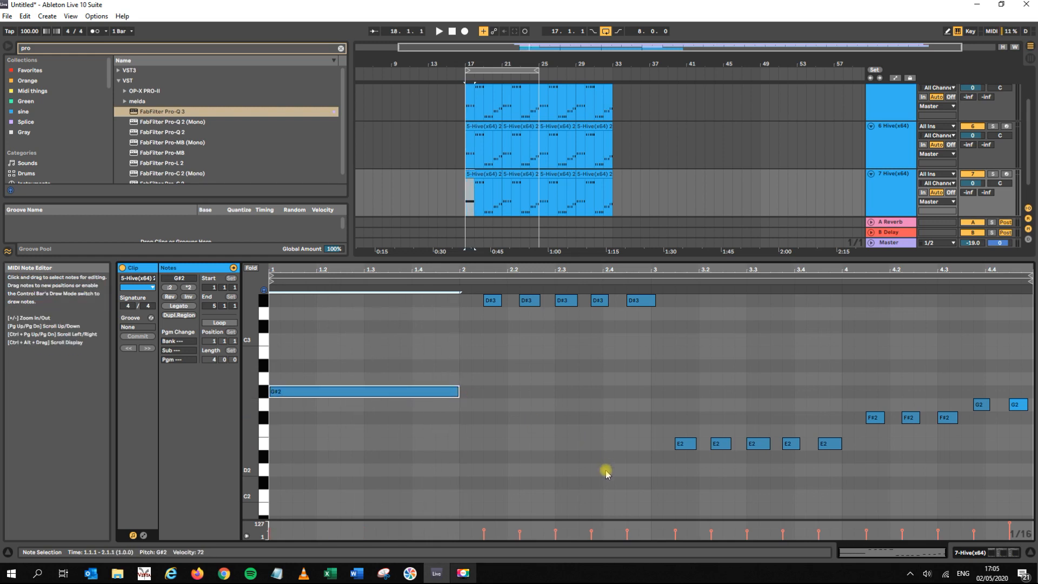
- Duplicate the long G#2 note into bar 2 and raise the copy to D#3
{"action": "key", "text": "ctrl+d"}
{"action": "key", "text": "Up"}
{"action": "key", "text": "Up"}
{"action": "key", "text": "Up"}
{"action": "key", "text": "Up"}
{"action": "key", "text": "Up"}
{"action": "key", "text": "Up"}
{"action": "key", "text": "Up"}
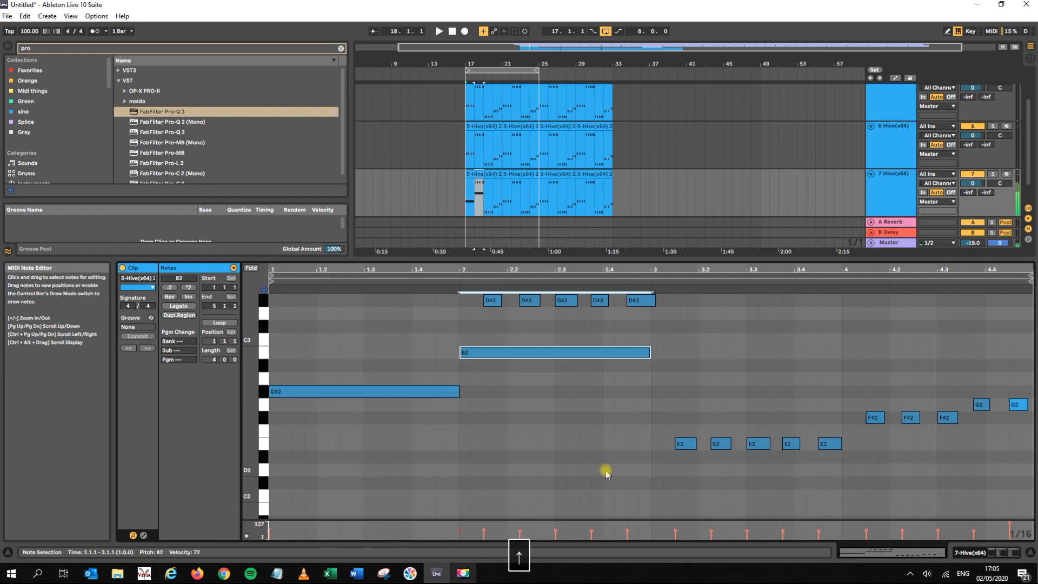
- Duplicate the long D#3 note into bar 3 and lower the copy to E2
{"action": "key", "text": "ctrl+d"}
{"action": "key", "text": "Down"}
{"action": "key", "text": "Down"}
{"action": "key", "text": "Down"}
{"action": "key", "text": "Down"}
{"action": "key", "text": "Down"}
{"action": "key", "text": "Down"}
{"action": "key", "text": "Down"}
{"action": "key", "text": "Down"}
{"action": "key", "text": "Down"}
{"action": "key", "text": "Down"}
{"action": "key", "text": "Down"}
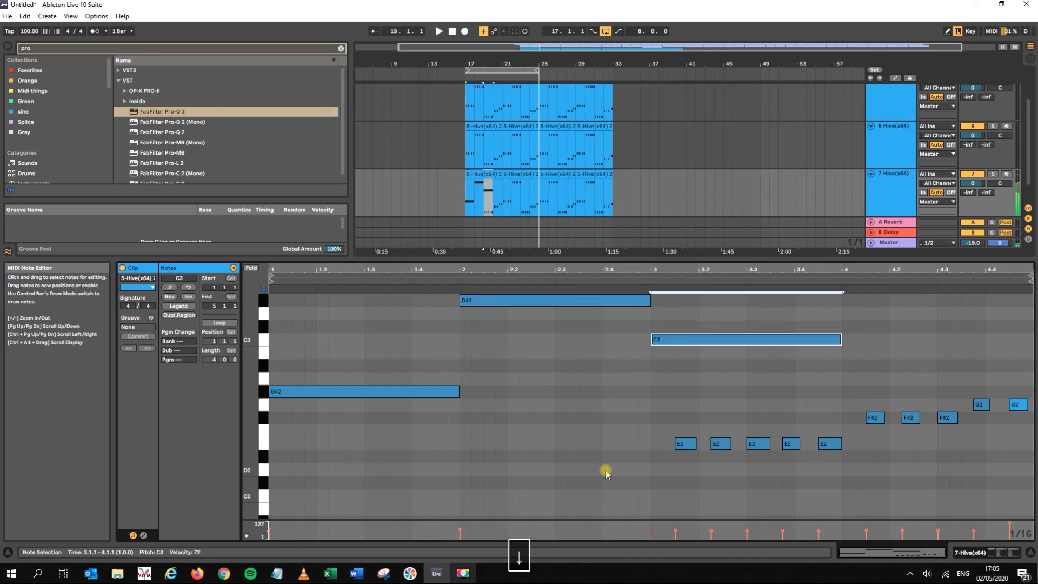
- Duplicate the long E2 note into bar 4, raise the copy to F#2 and delete the two leftover short G2 notes
{"action": "key", "text": "ctrl+d"}
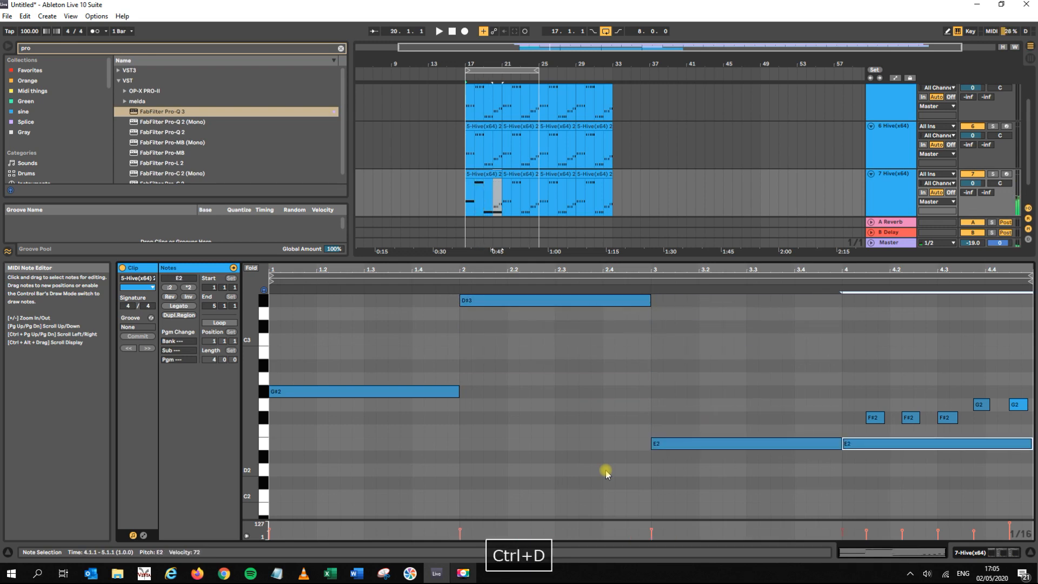
{"action": "key", "text": "Up"}
{"action": "key", "text": "Up"}
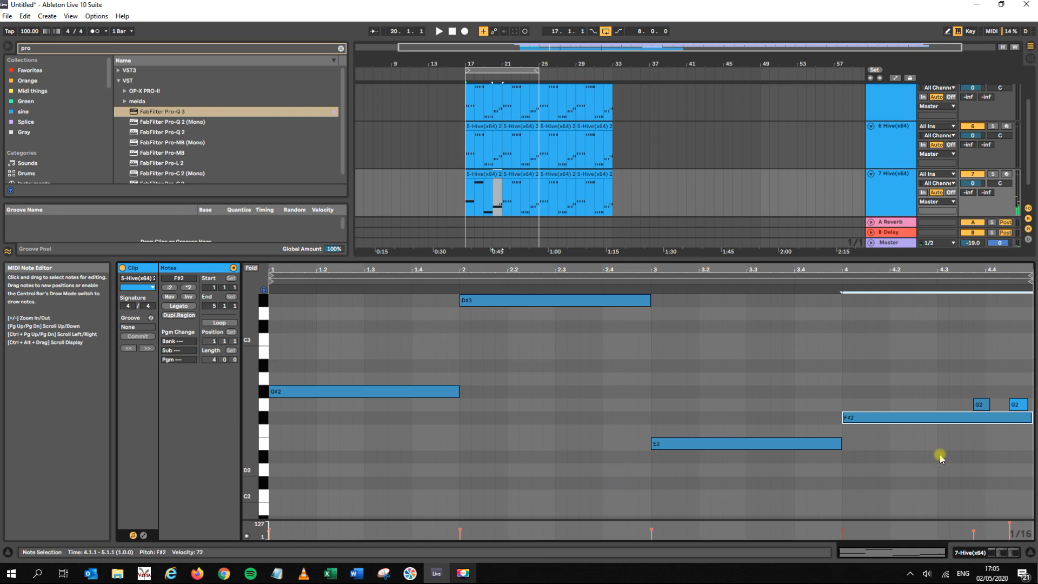
{"action": "left_click_drag", "start_coordinate": [975, 388], "coordinate": [1023, 408]}
{"action": "key", "text": "Delete"}
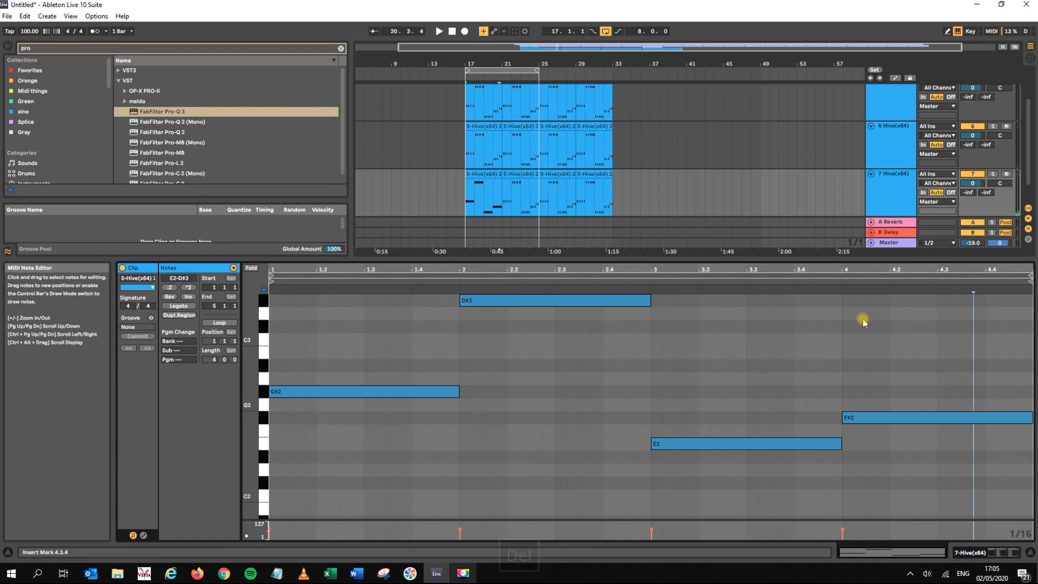
- Open Hive on track 7 and audition the 04 Keys & Classic presets BJN For Real, CK Zinc, HS Chambertron and HS Airmonger
{"action": "left_click", "coordinate": [904, 197]}
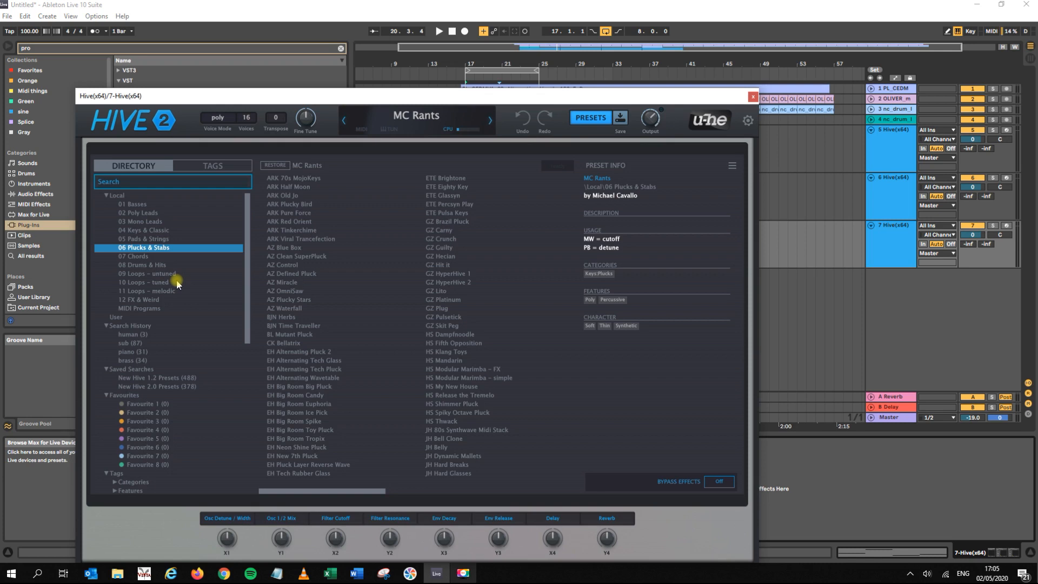
{"action": "left_click", "coordinate": [160, 232]}
{"action": "left_click", "coordinate": [297, 326]}
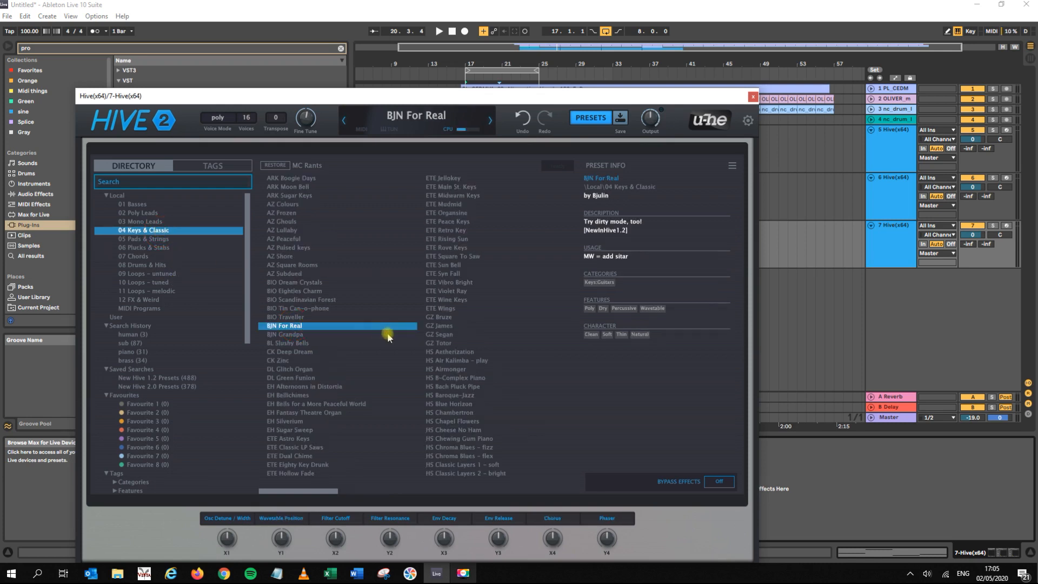
{"action": "left_click", "coordinate": [312, 361]}
{"action": "key", "text": "space"}
{"action": "left_click", "coordinate": [445, 412]}
{"action": "key", "text": "space"}
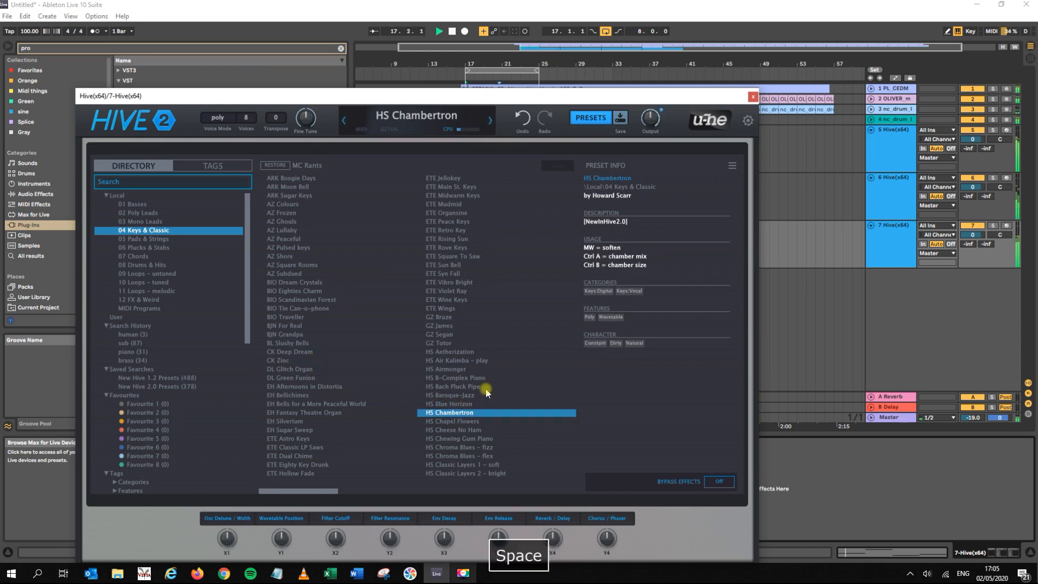
{"action": "left_click", "coordinate": [451, 370]}
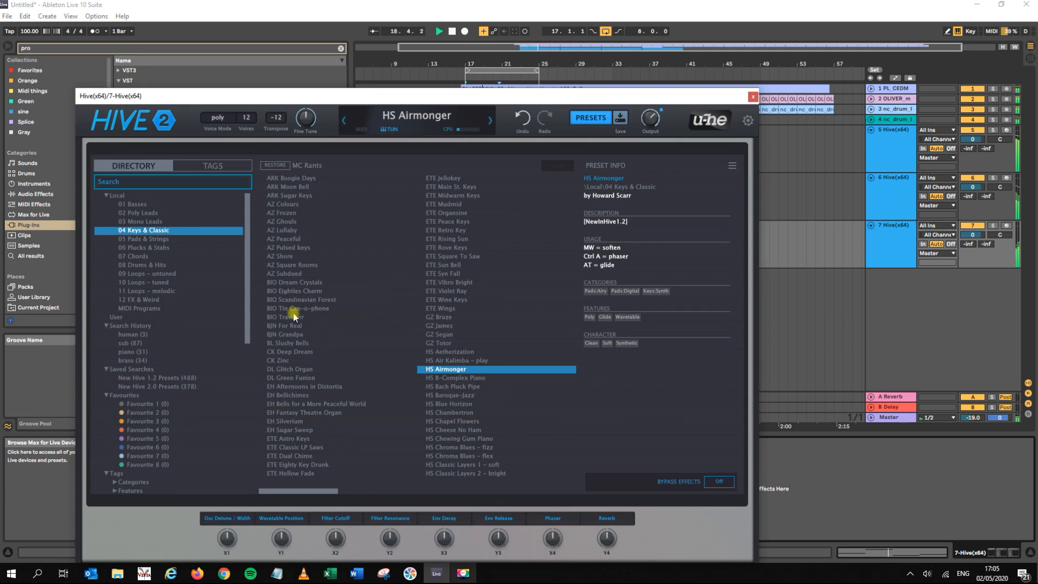
- Set the master volume to -14.0 dB in Session View and return to the arrangement
{"action": "left_click", "coordinate": [1030, 57]}
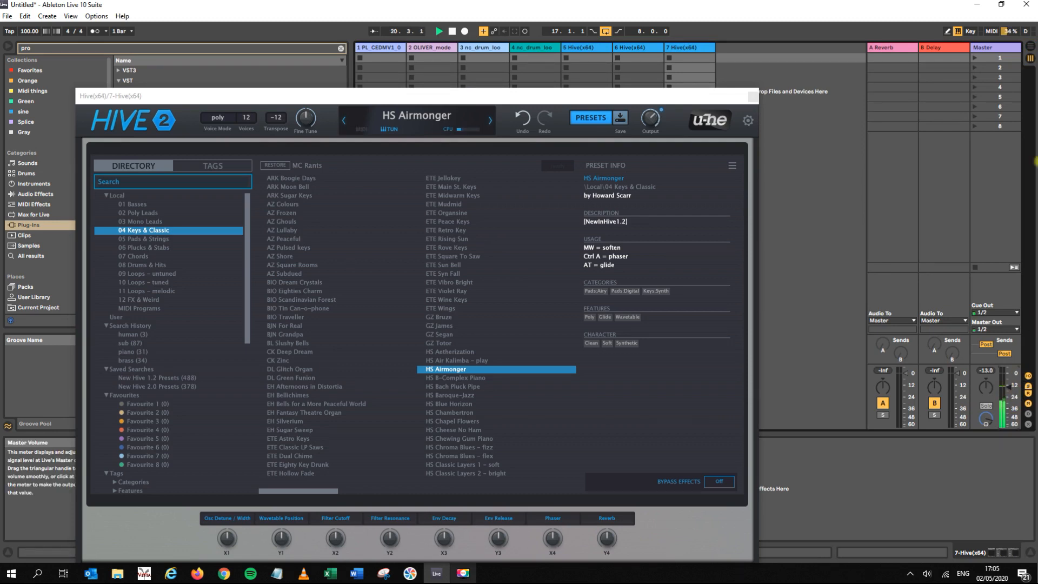
{"action": "left_click", "coordinate": [1030, 58]}
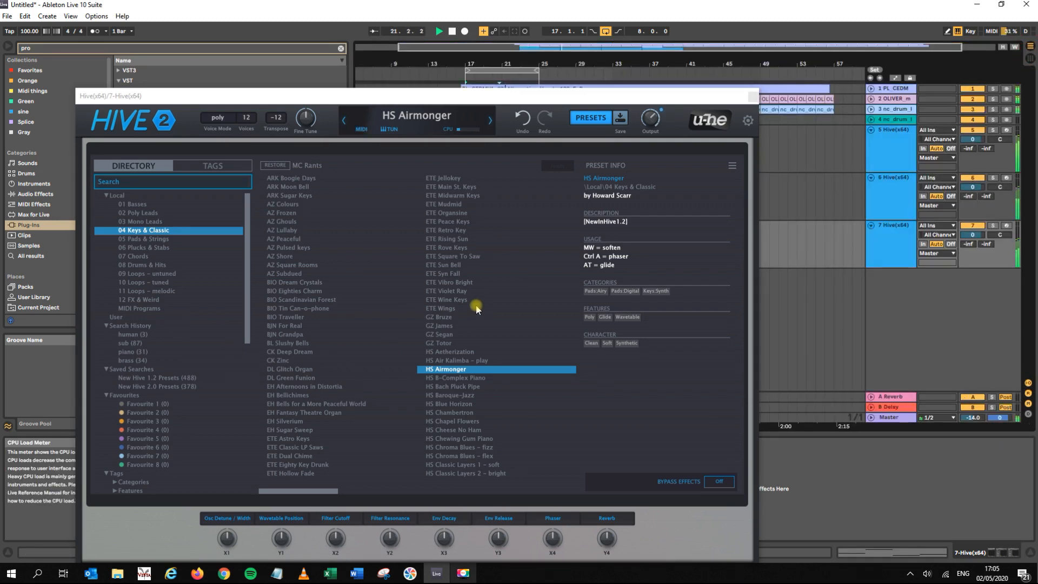
- Audition the Hive presets DL Green Fusion, EH Bellichimes and EH Silverium, and load HS B-Complex Piano
{"action": "left_click", "coordinate": [287, 378]}
{"action": "left_click", "coordinate": [386, 395]}
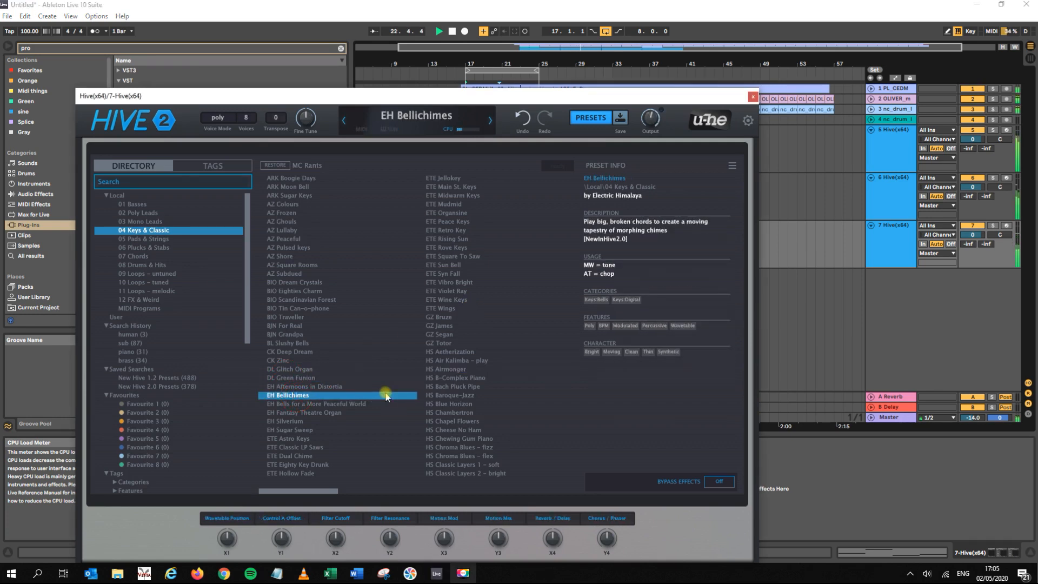
{"action": "left_click", "coordinate": [295, 420]}
{"action": "left_click", "coordinate": [461, 379]}
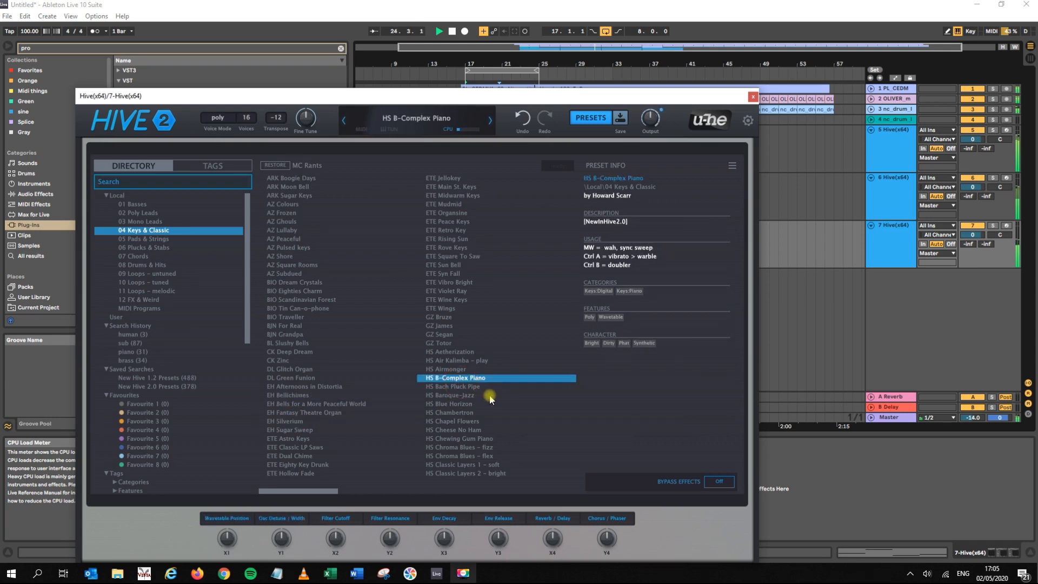
- Audition the 04 Keys & Classic presets HS Bach Pluck Pipe and HS Airmonger against the looped section
{"action": "key", "text": "space"}
{"action": "left_click", "coordinate": [462, 387]}
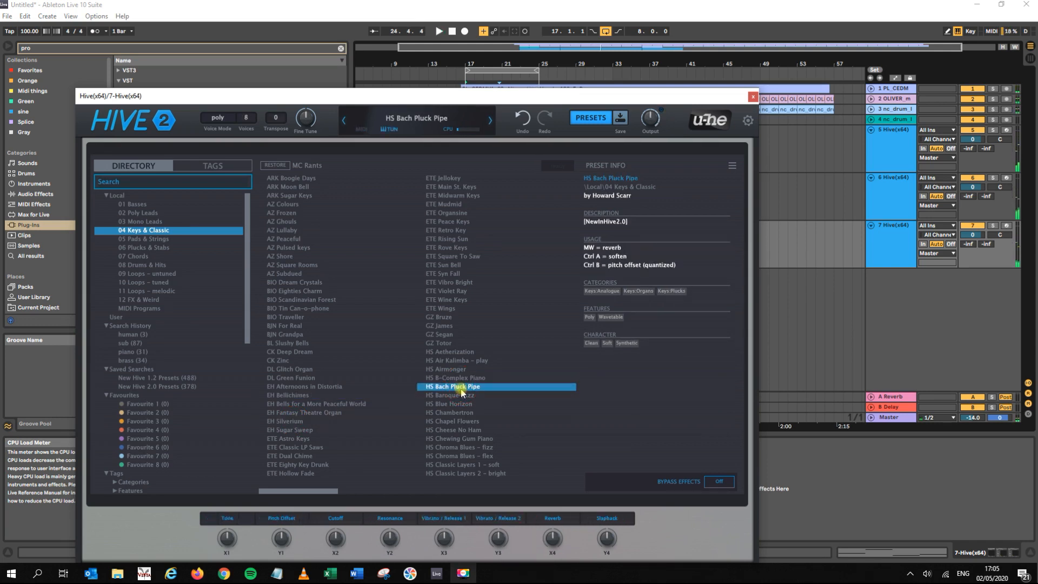
{"action": "key", "text": "space"}
{"action": "key", "text": "space"}
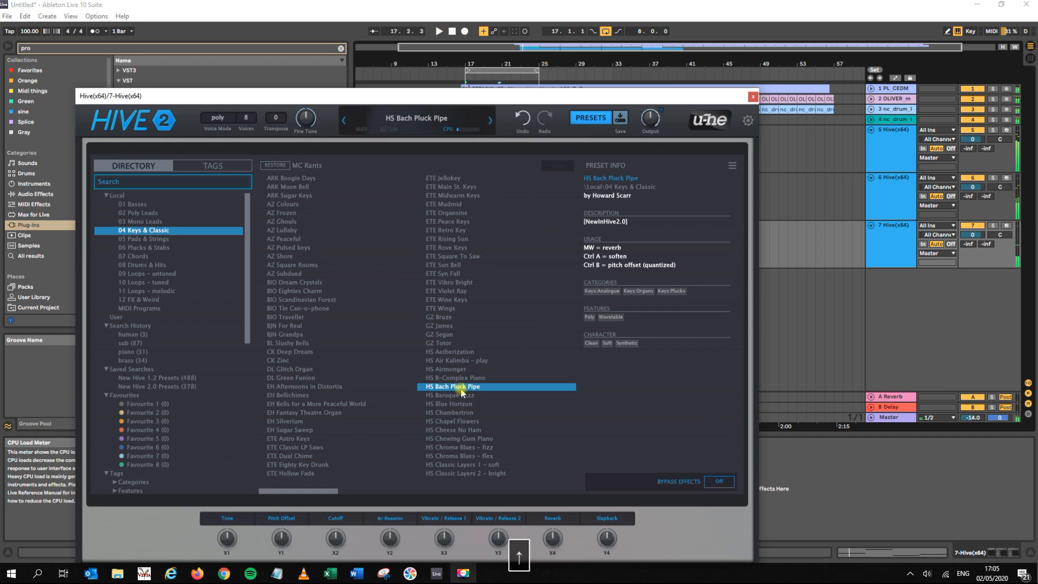
{"action": "key", "text": "Up"}
{"action": "key", "text": "Up"}
{"action": "key", "text": "Up"}
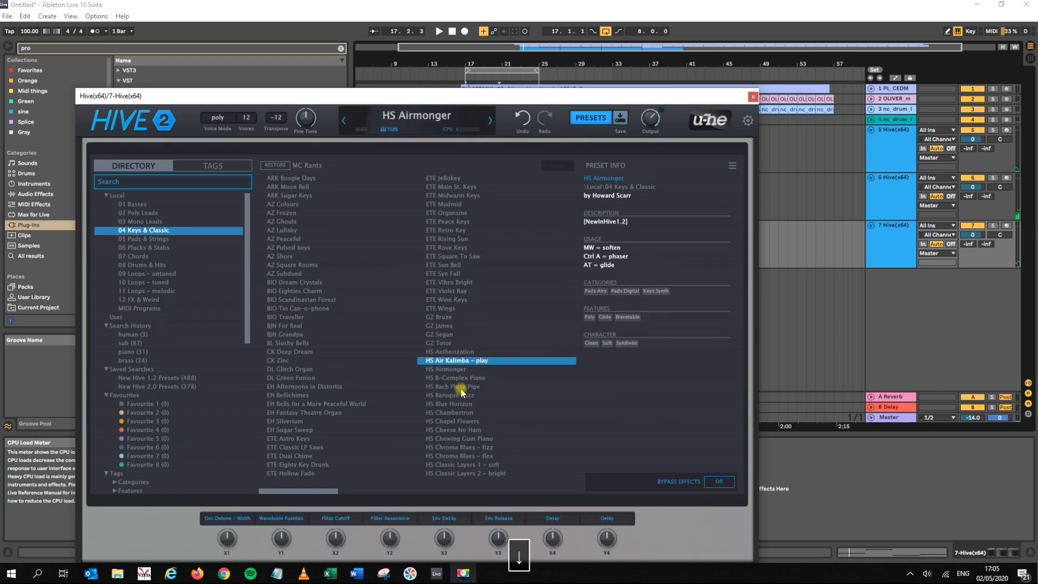
{"action": "key", "text": "space"}
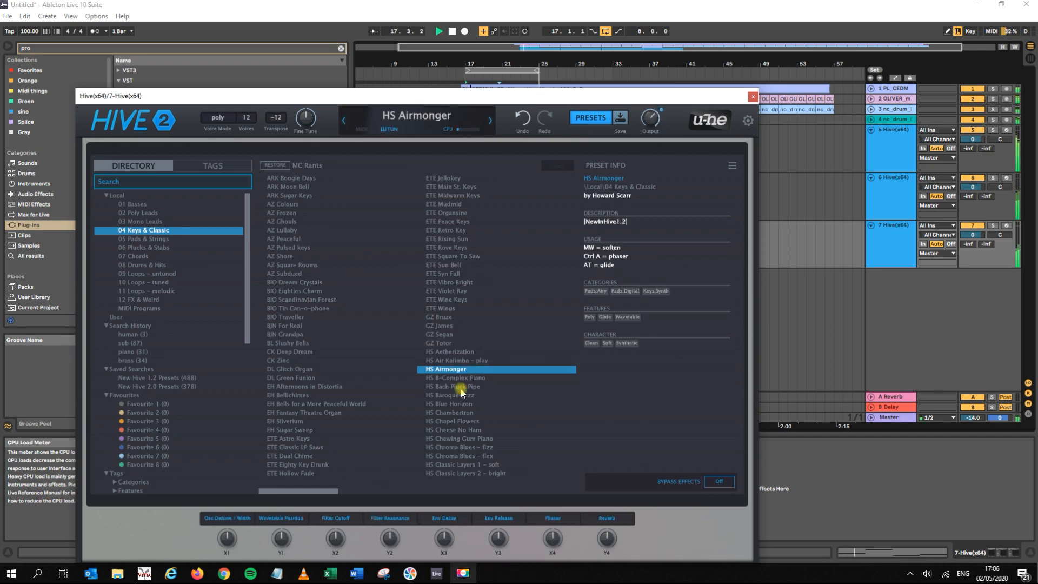
{"action": "key", "text": "space"}
- Audition BL Medicine Man and AZ Covanent from 05 Pads & Strings, load AZ Dark World and close Hive
{"action": "left_click", "coordinate": [143, 239]}
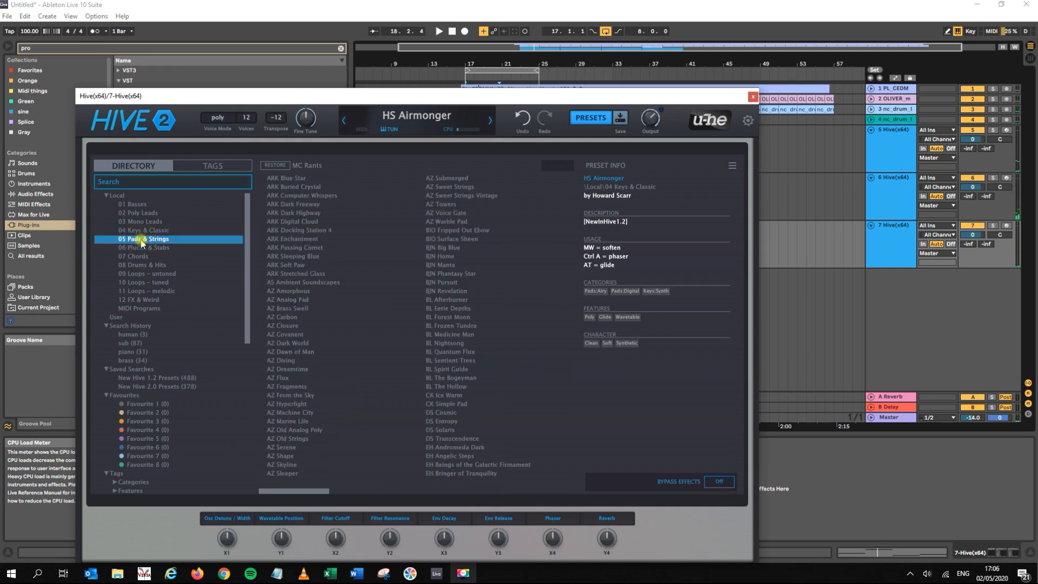
{"action": "left_click", "coordinate": [454, 334]}
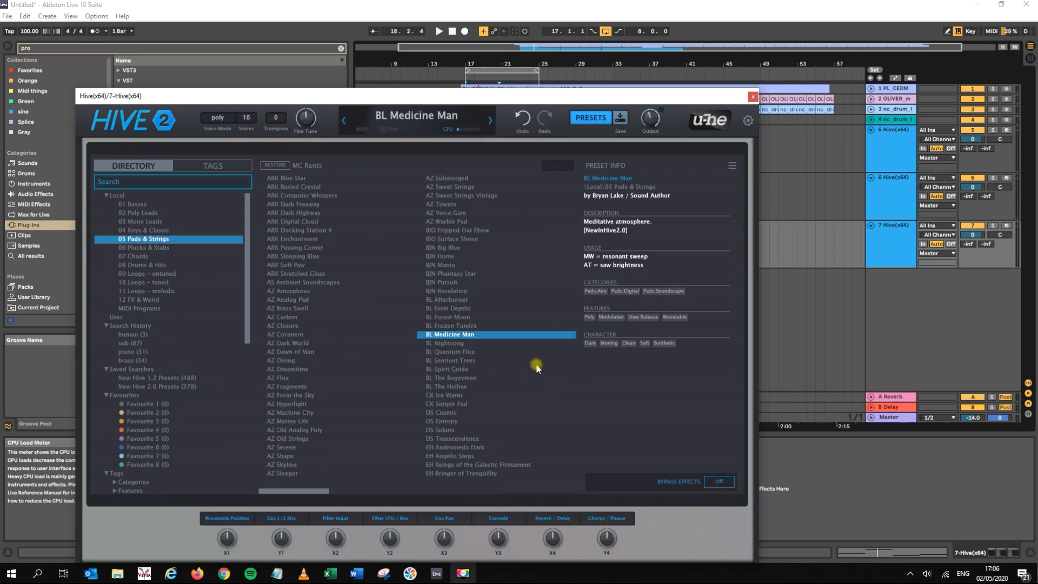
{"action": "key", "text": "space"}
{"action": "key", "text": "Left"}
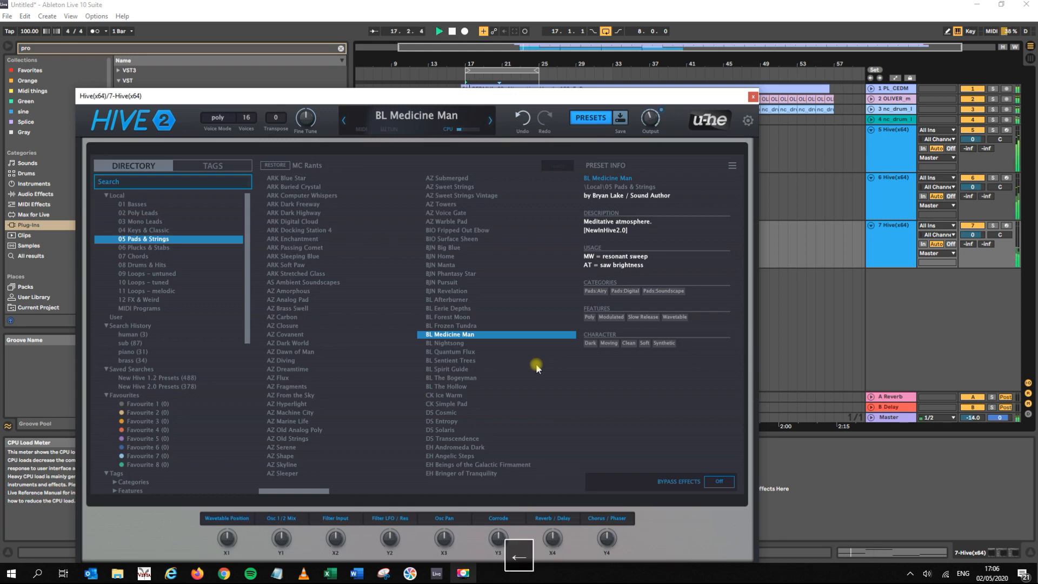
{"action": "key", "text": "Left"}
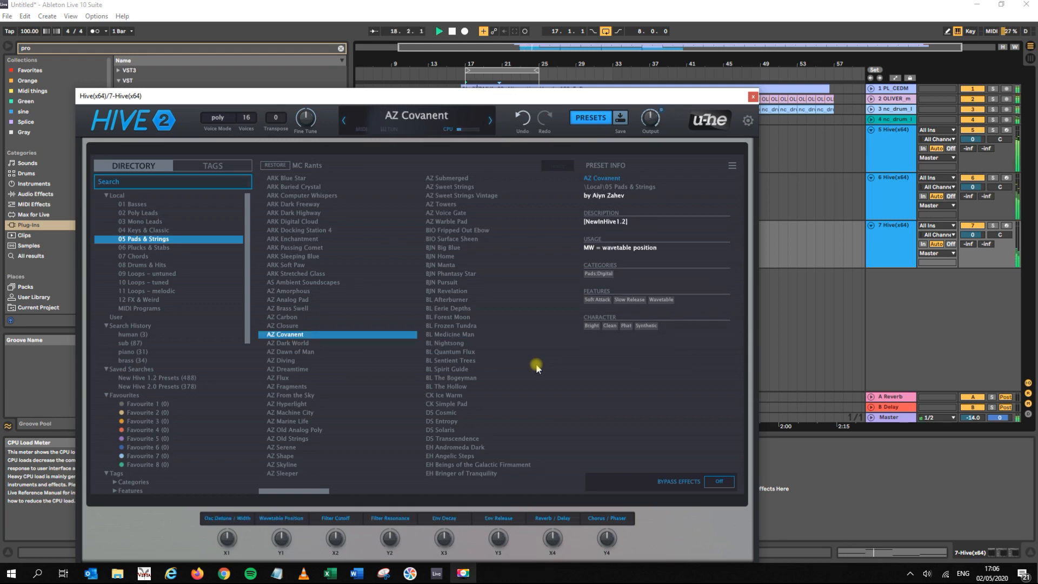
{"action": "key", "text": "Down"}
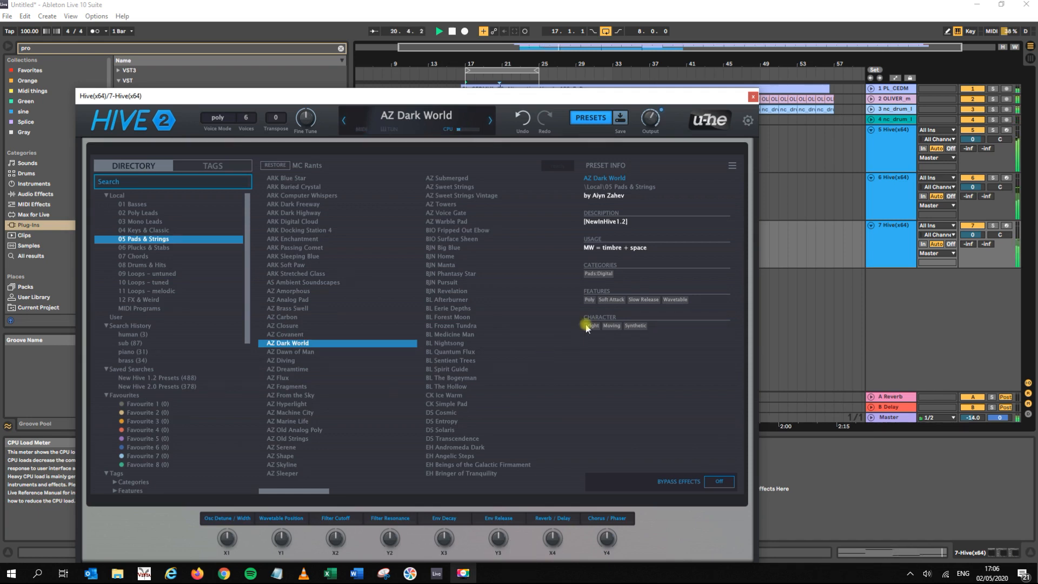
{"action": "key", "text": "space"}
{"action": "left_click", "coordinate": [752, 97]}
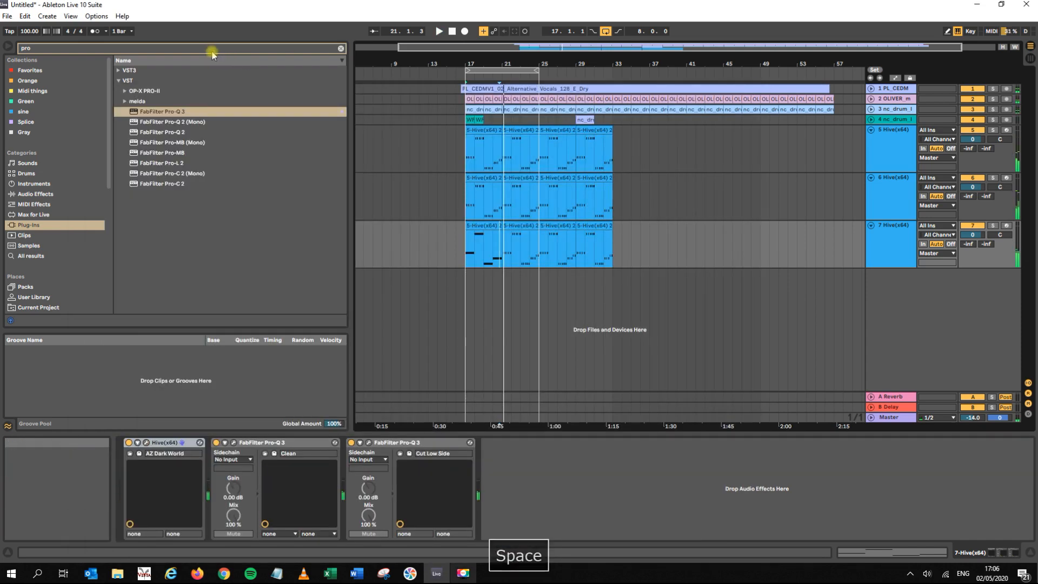
- Add Kickstart-64bit directly after Hive on track 7 and delete the FabFilter Pro-Q 3 using the Clean preset
{"action": "left_click", "coordinate": [210, 50]}
{"action": "type", "text": "kick"}
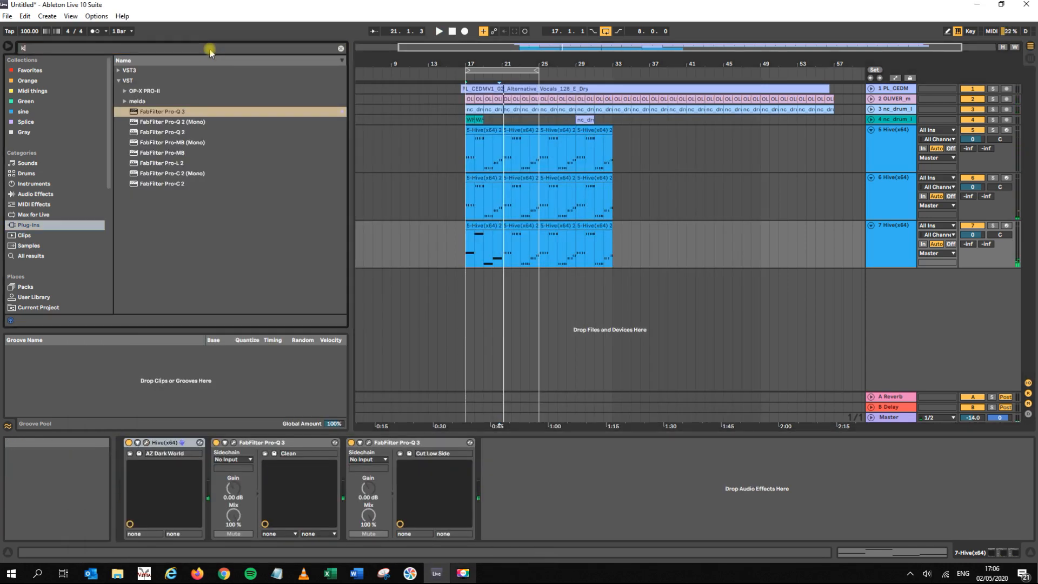
{"action": "left_click_drag", "start_coordinate": [157, 81], "coordinate": [534, 513]}
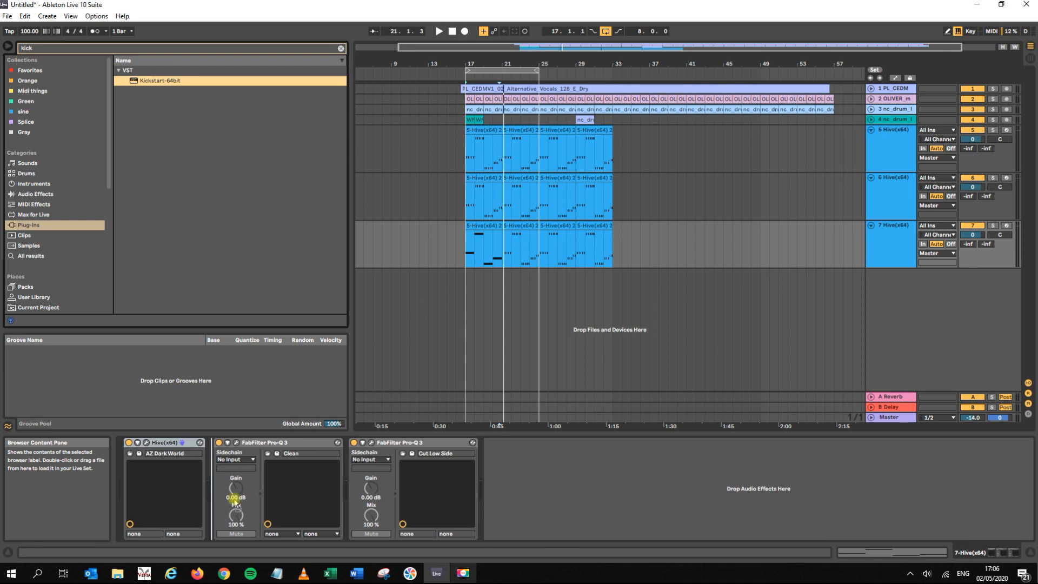
{"action": "left_click", "coordinate": [381, 444]}
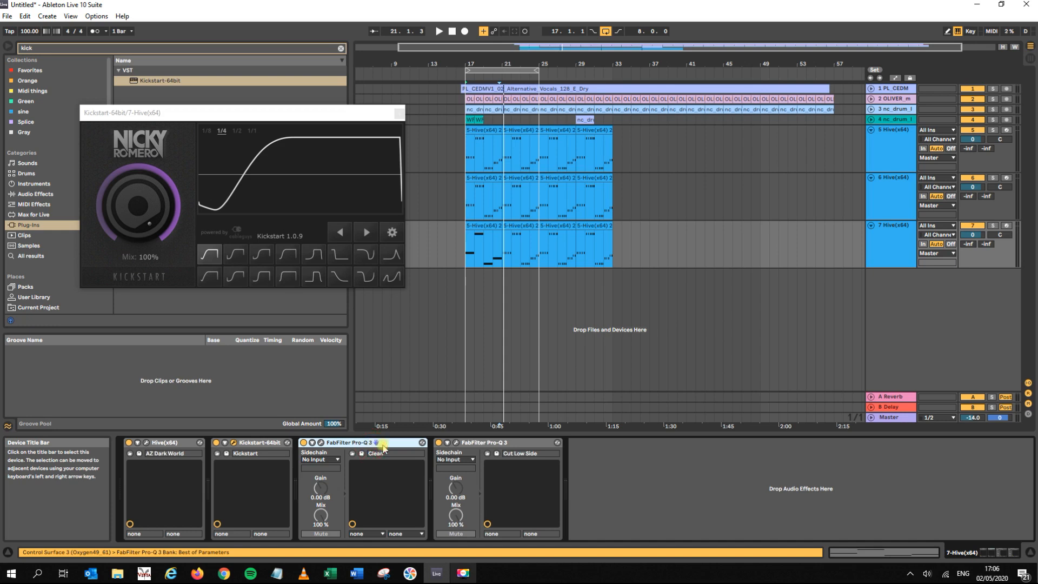
{"action": "key", "text": "Delete"}
- Set the Kickstart mix to about 96% while the loop plays and close its window
{"action": "key", "text": "space"}
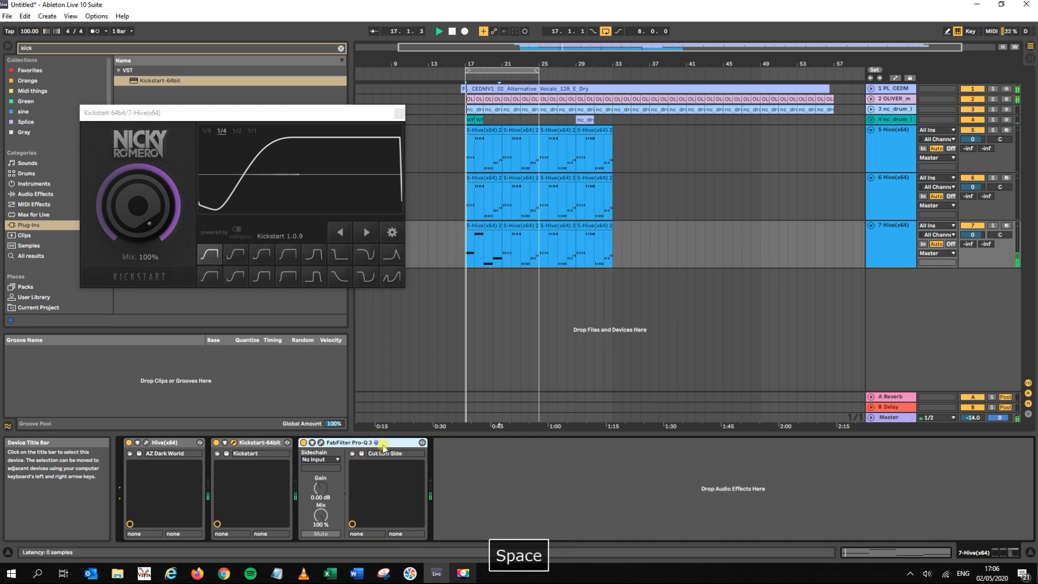
{"action": "mouse_move", "coordinate": [143, 225]}
{"action": "left_mouse_down"}
{"action": "mouse_move", "coordinate": [144, 235]}
{"action": "mouse_move", "coordinate": [136, 213]}
{"action": "left_mouse_up"}
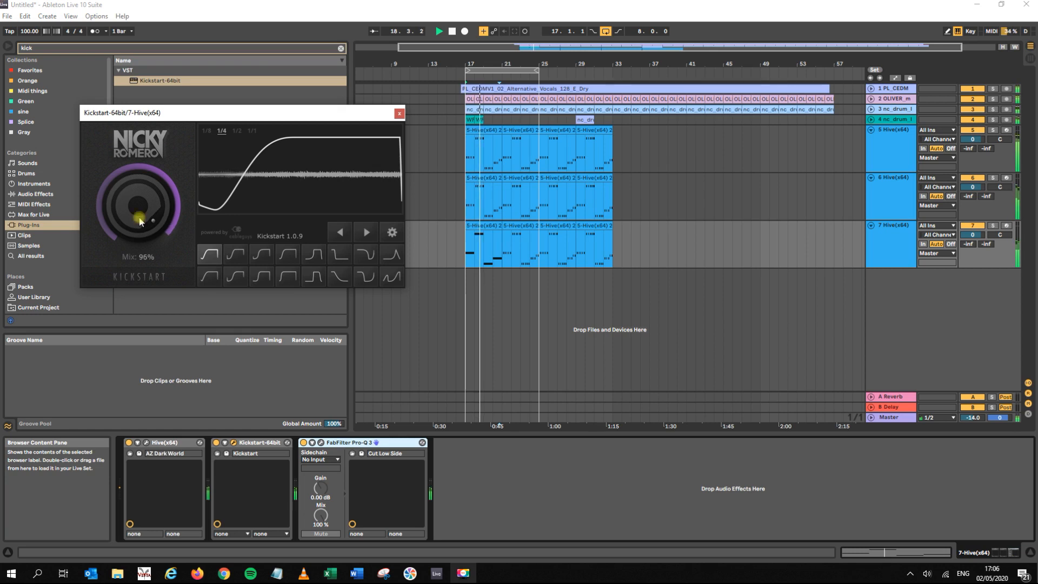
{"action": "left_click", "coordinate": [399, 114]}
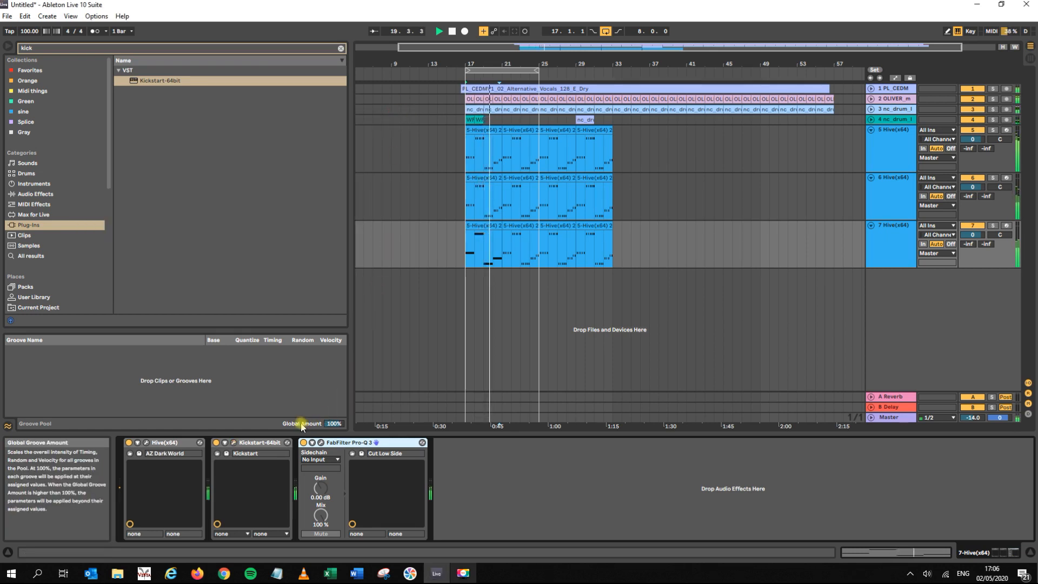
- Reopen Hive on track 7 and audition the pad presets BL Sentient Trees, AZ Voice Gate and EH Future Pop Motion 2
{"action": "left_click", "coordinate": [145, 442]}
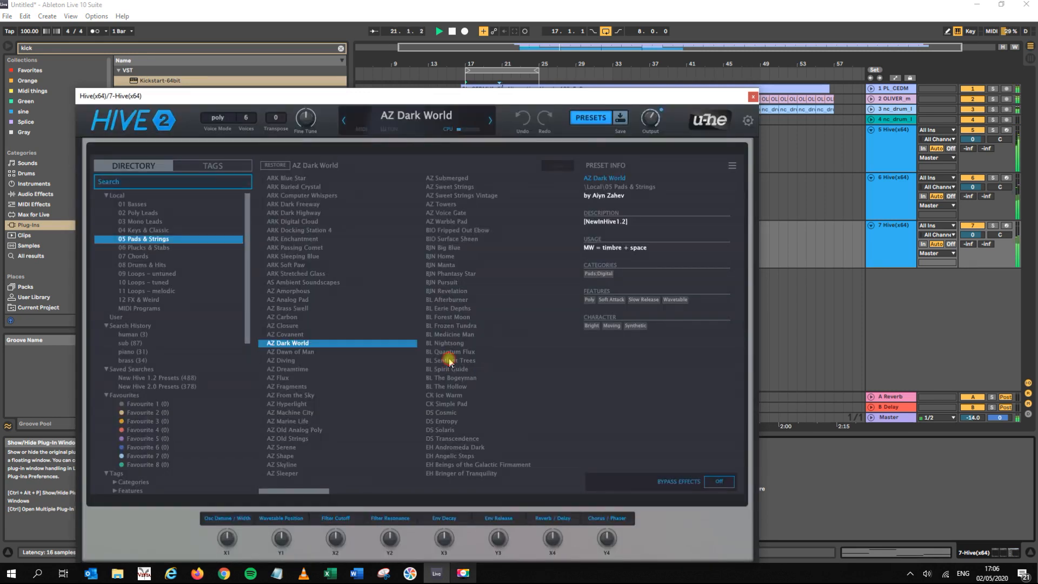
{"action": "left_click", "coordinate": [453, 360]}
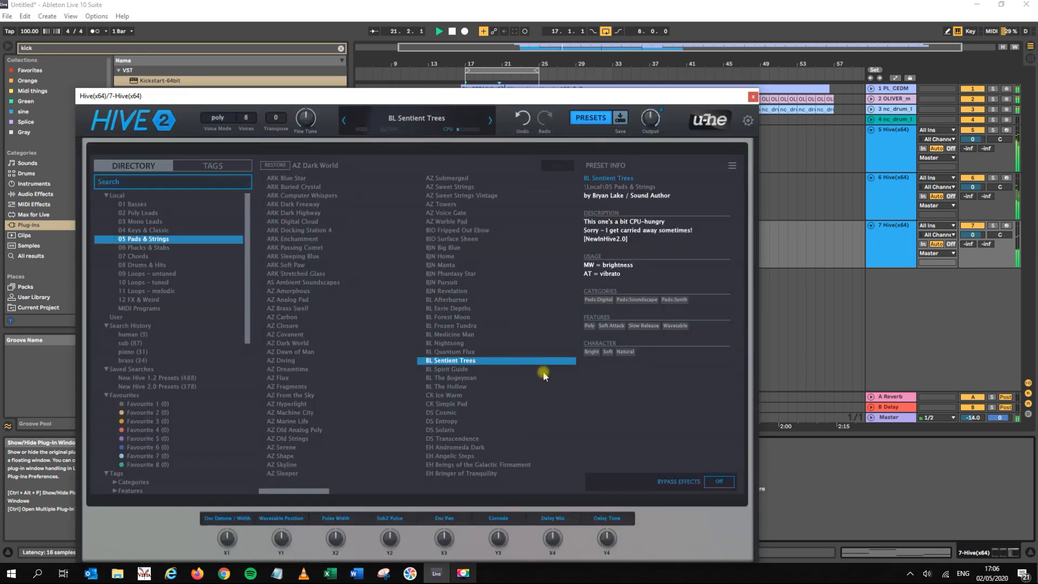
{"action": "key", "text": "space"}
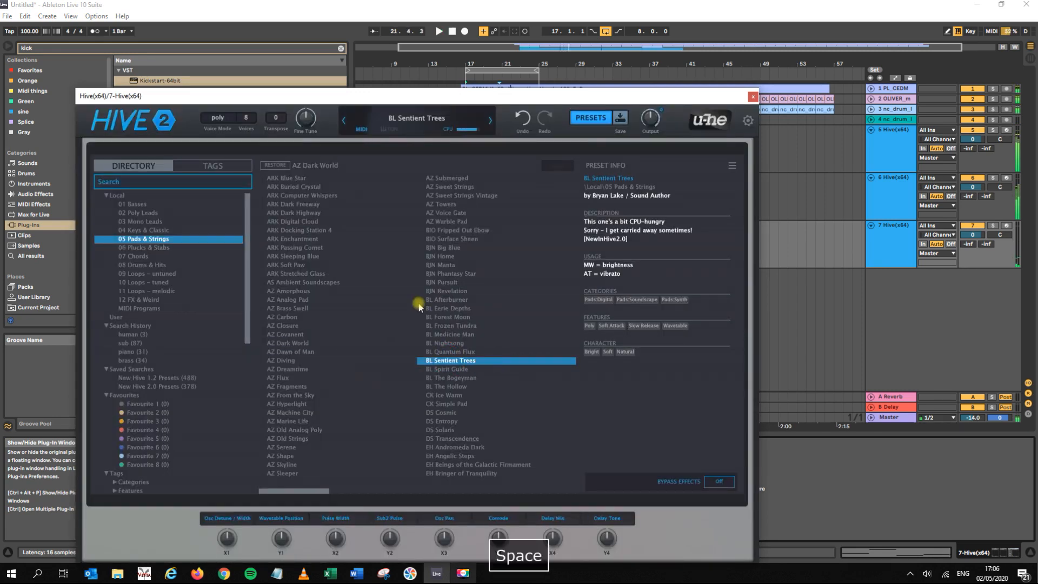
{"action": "left_click", "coordinate": [459, 213]}
{"action": "key", "text": "space"}
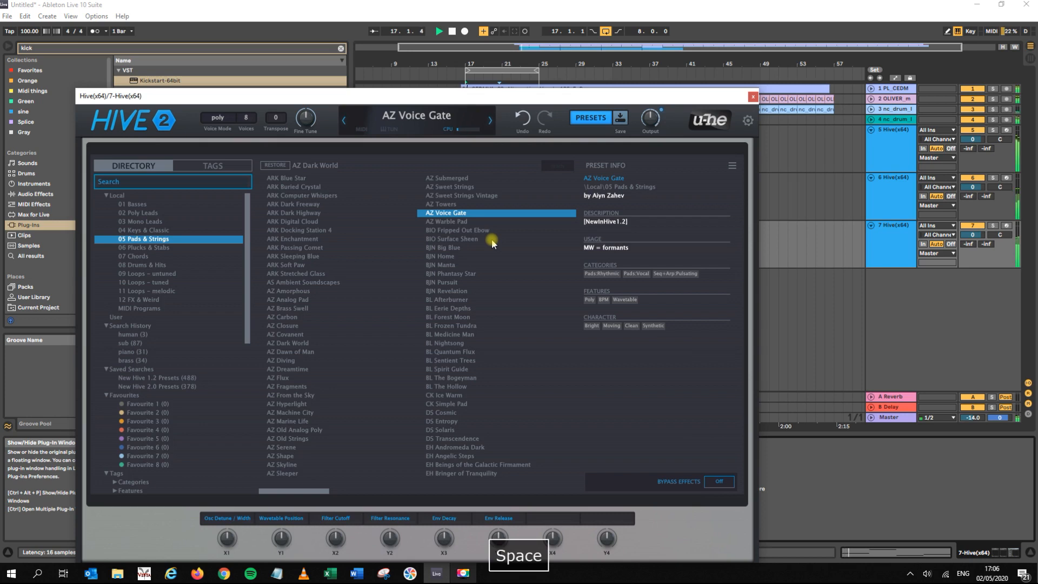
{"action": "key", "text": "Right"}
{"action": "key", "text": "space"}
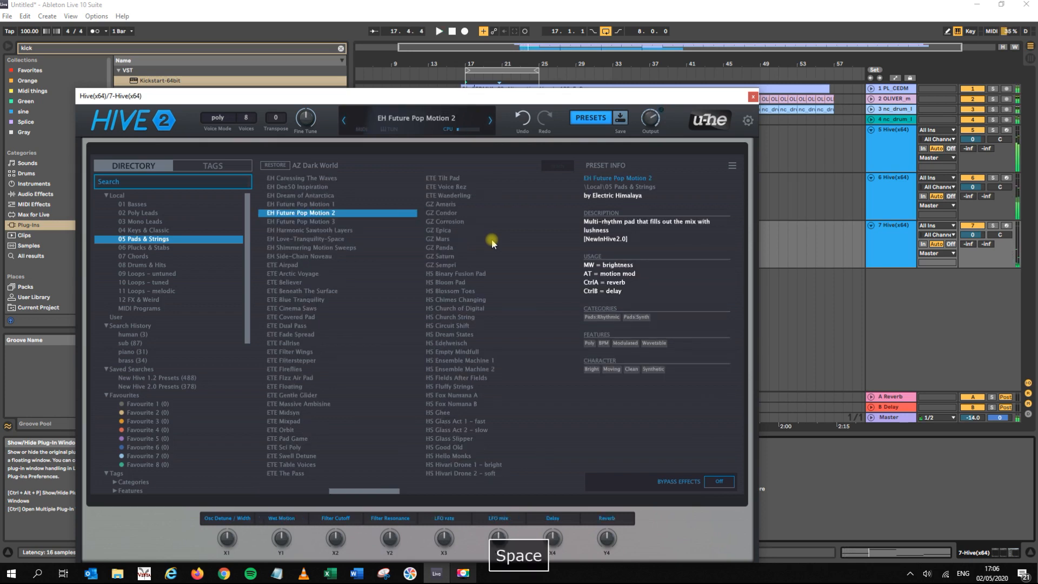
- Audition the Pads & Strings presets GZ Corrosion and ETE Cinema Saws
{"action": "key", "text": "Right"}
{"action": "key", "text": "space"}
{"action": "key", "text": "Down"}
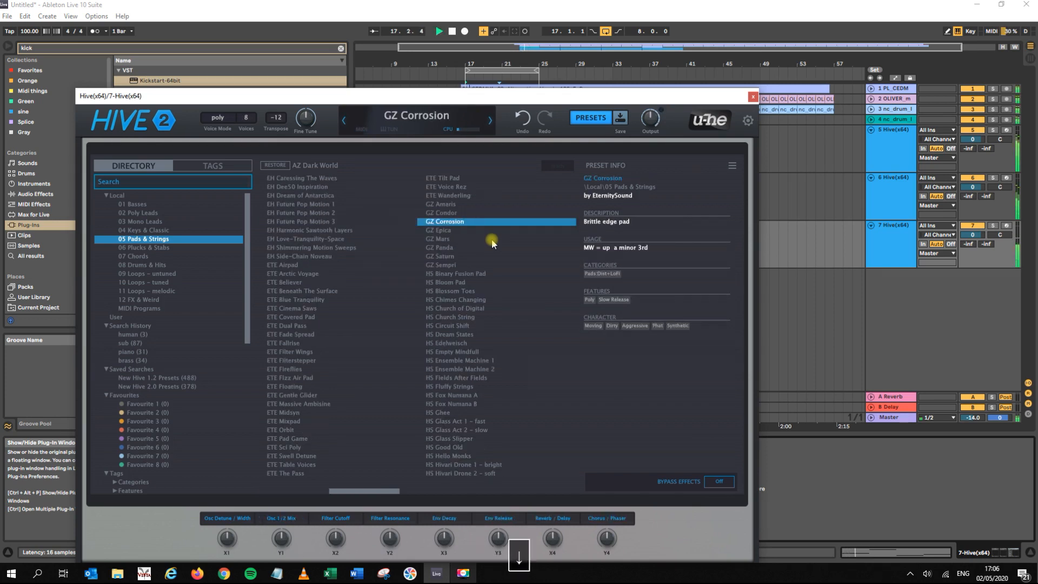
{"action": "key", "text": "space"}
{"action": "left_click", "coordinate": [303, 308]}
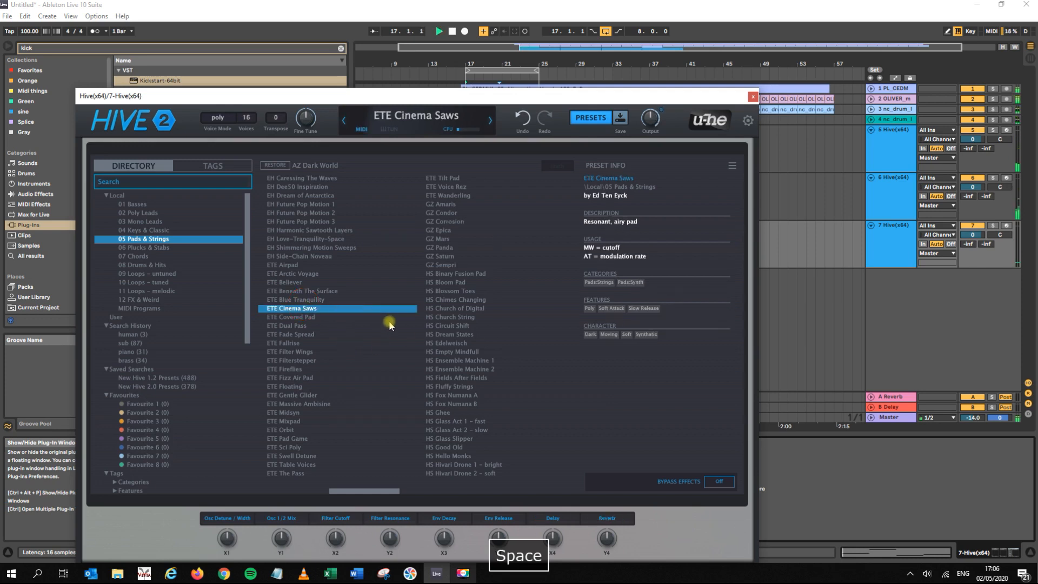
- Mute tracks 1 and 2 and play the loop with the remaining tracks
{"action": "left_click", "coordinate": [973, 89]}
{"action": "left_click", "coordinate": [972, 99]}
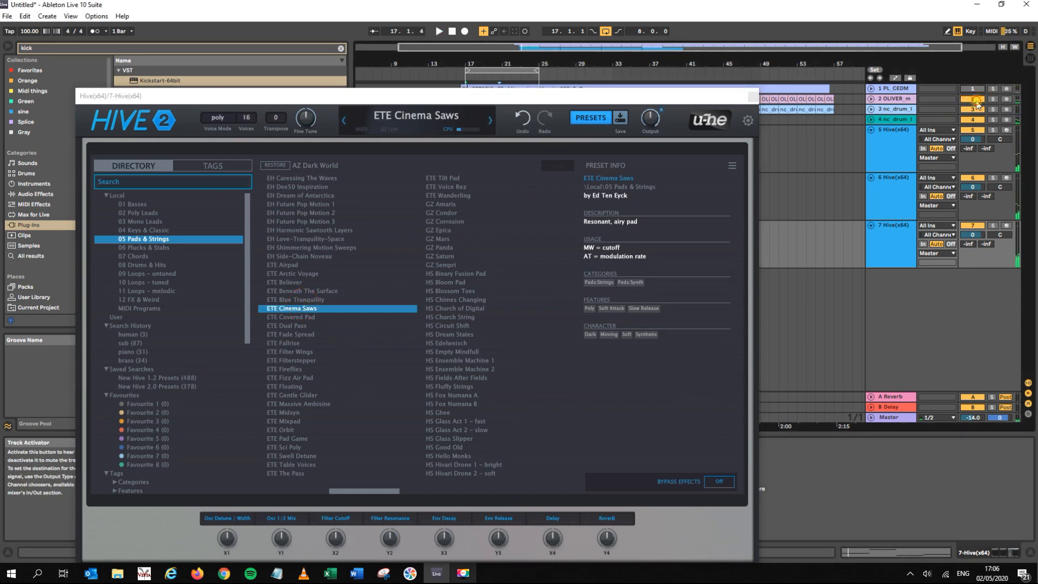
{"action": "key", "text": "space"}
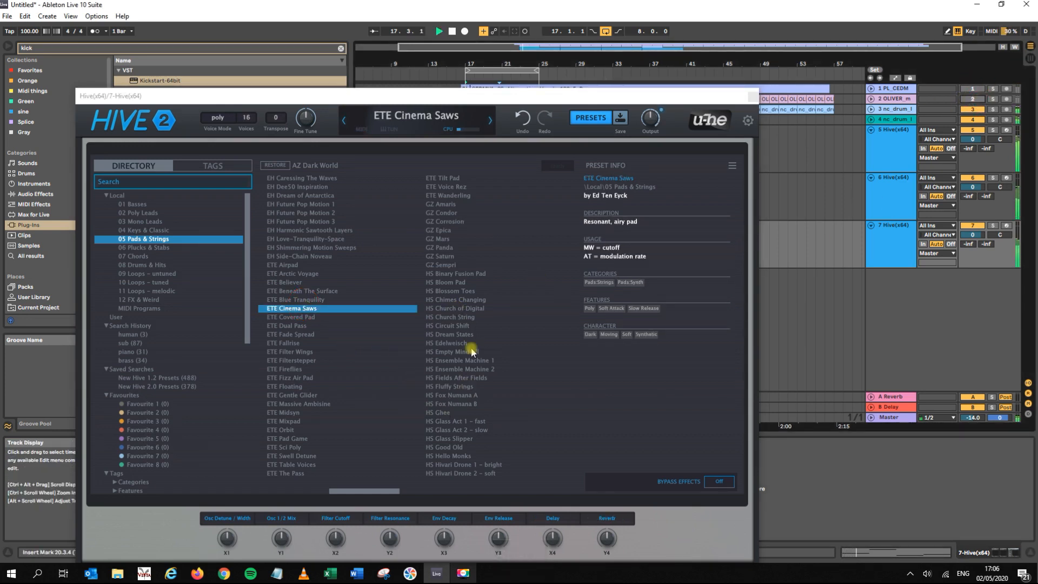
- Audition the pad presets HS Church of Digital, HS Single Cream, KS Vintage Strings and MC Metrolized on track 7
{"action": "left_click", "coordinate": [460, 312]}
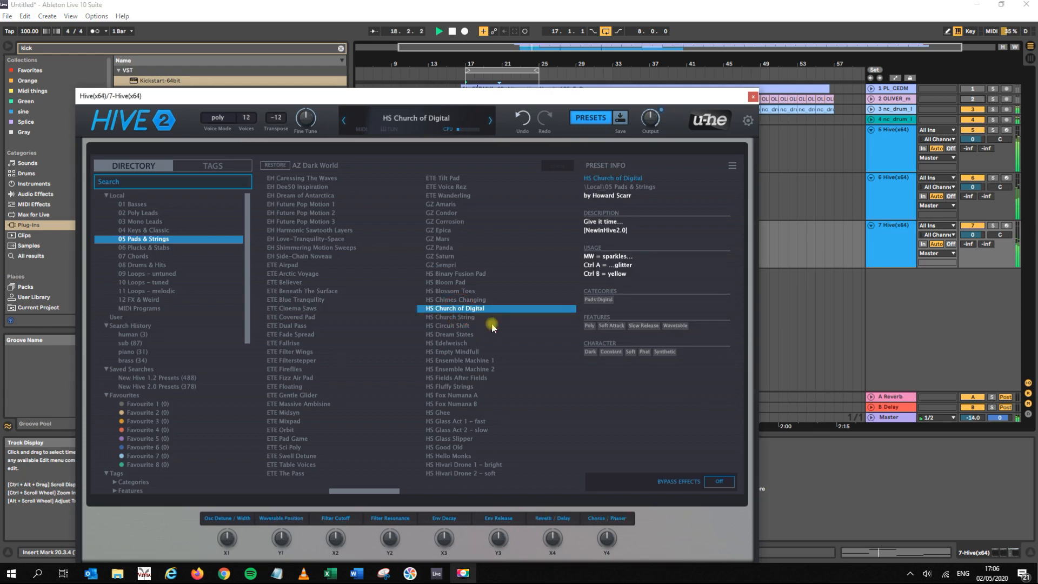
{"action": "key", "text": "Right"}
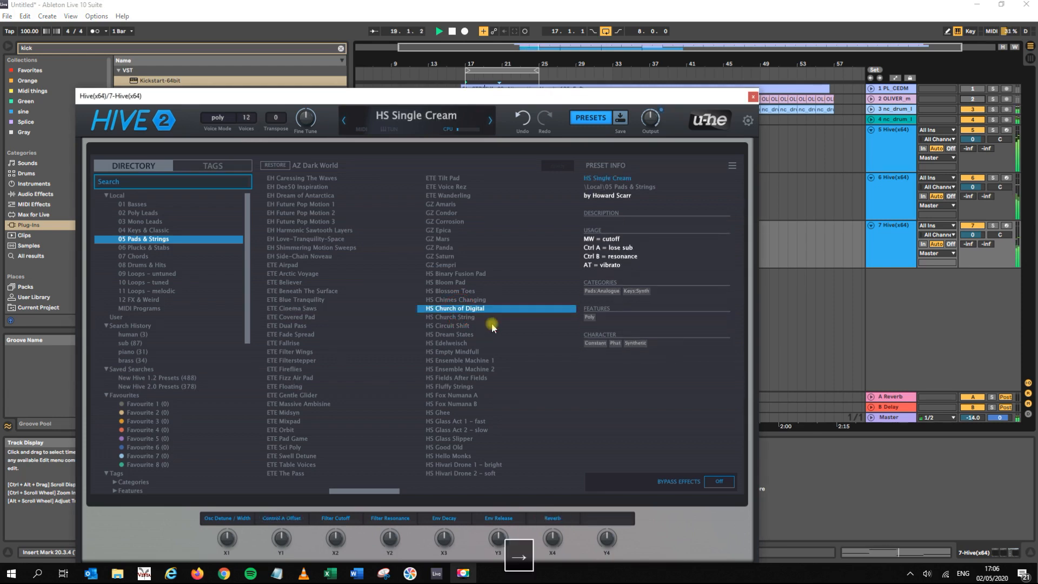
{"action": "key", "text": "Right"}
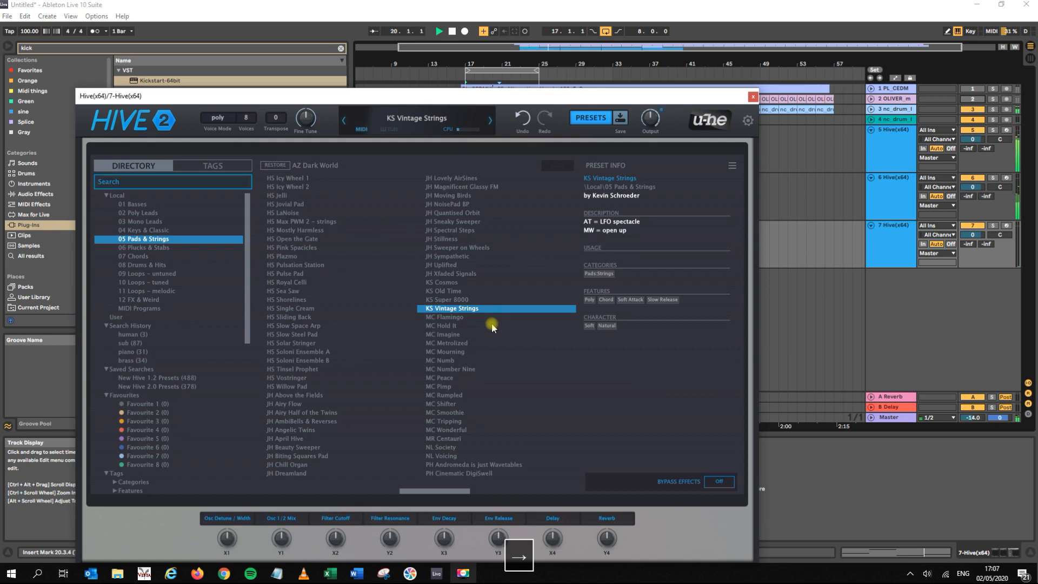
{"action": "key", "text": "space"}
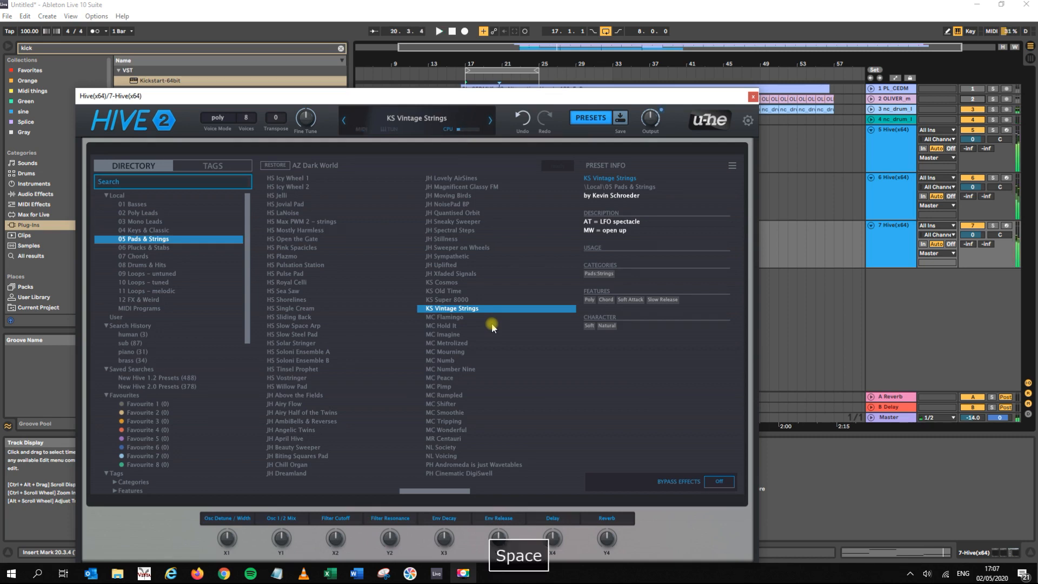
{"action": "left_click", "coordinate": [500, 343]}
{"action": "key", "text": "space"}
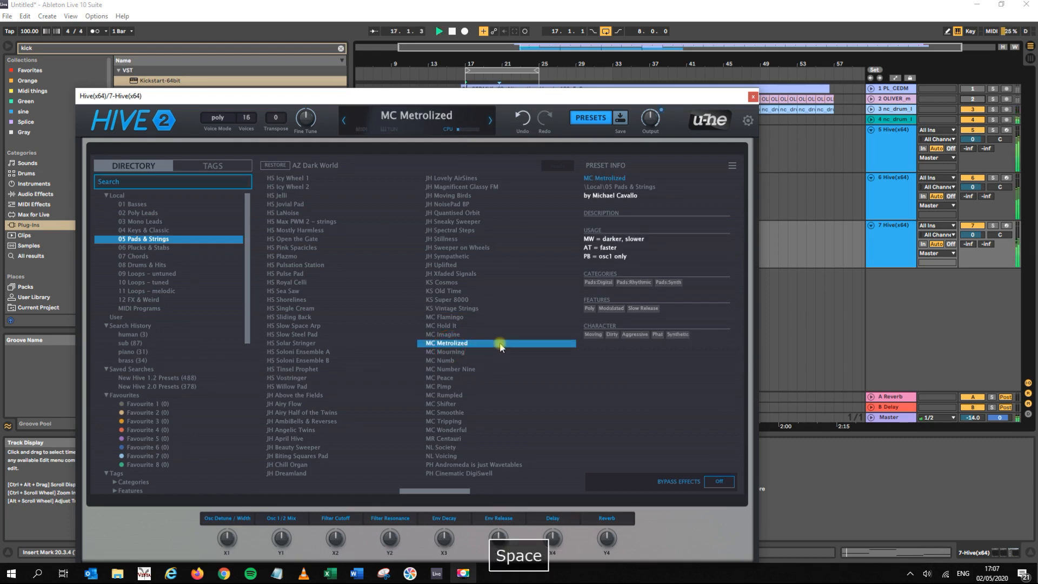
{"action": "key", "text": "space"}
- Try the presets SD Granular Strings 2 and XS Aethersphere, load TUC Vox Pad 2 and close Hive
{"action": "key", "text": "Right"}
{"action": "key", "text": "Right"}
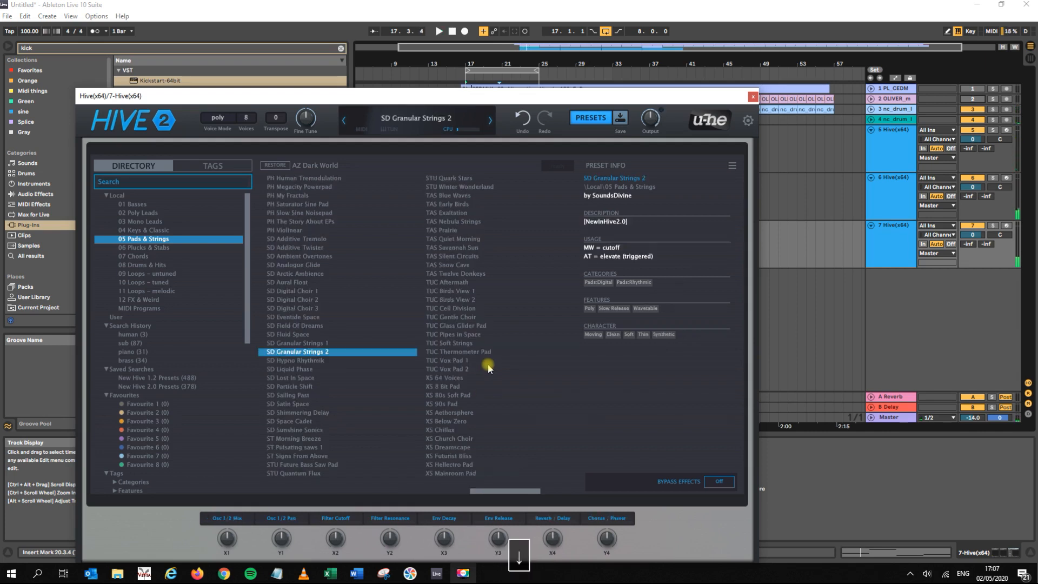
{"action": "left_click", "coordinate": [425, 413]}
{"action": "key", "text": "space"}
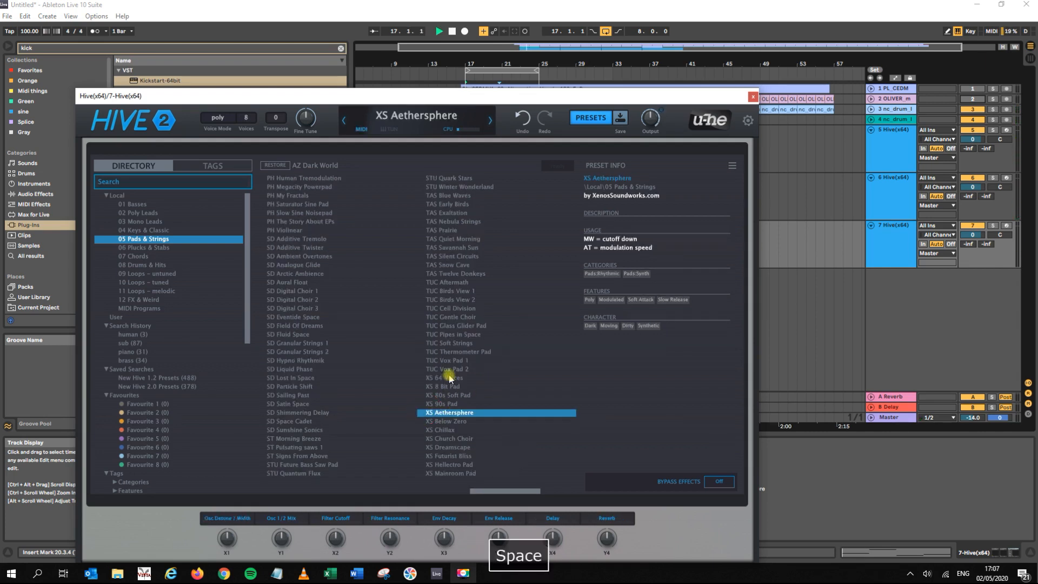
{"action": "left_click", "coordinate": [448, 369]}
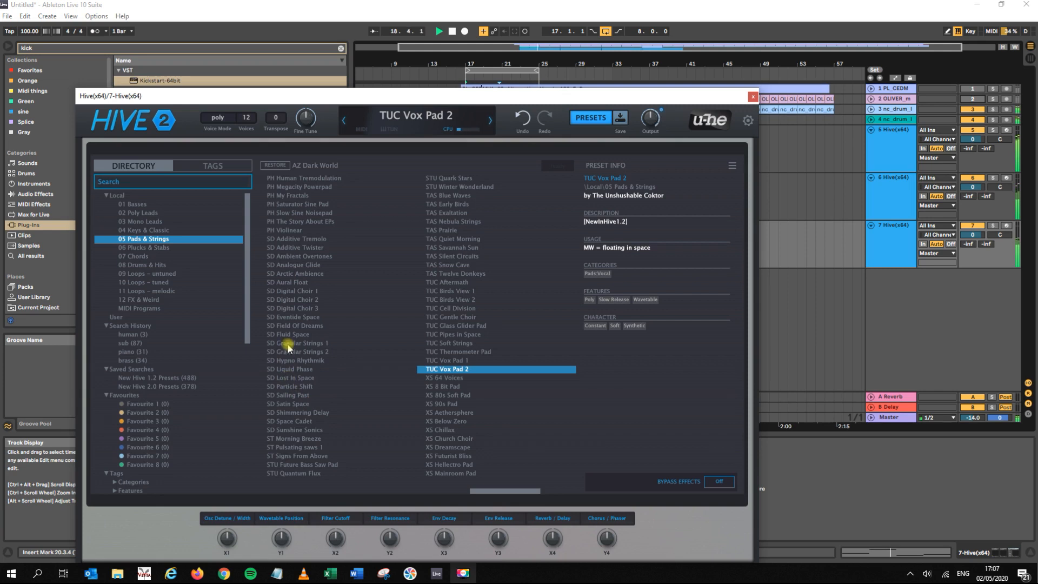
{"action": "key", "text": "space"}
{"action": "left_click", "coordinate": [752, 97]}
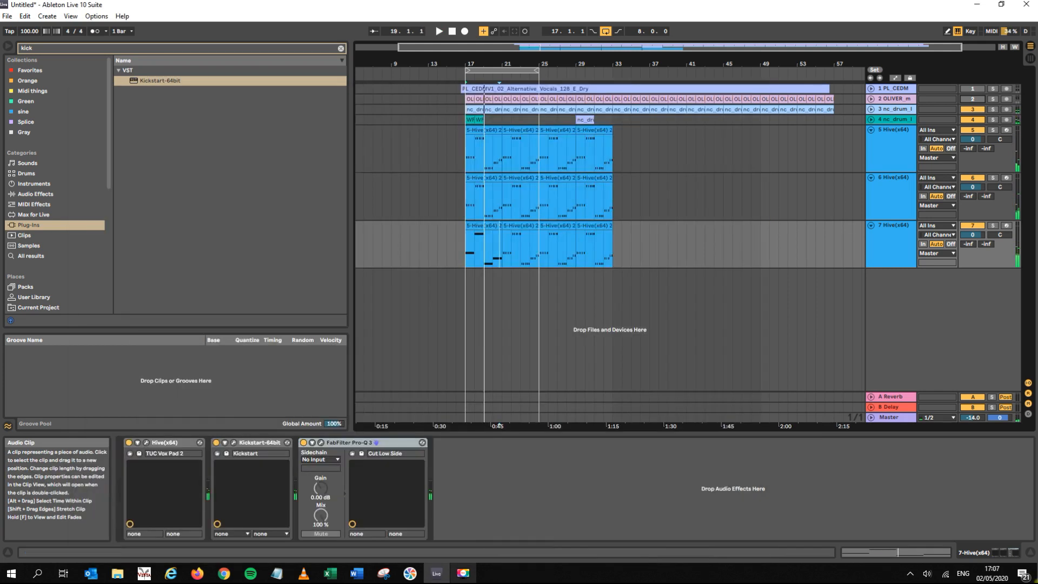
- Duplicate the first sustained-note clip on track 7 three times, replacing the older clips up to bar 33
{"action": "left_click", "coordinate": [489, 225]}
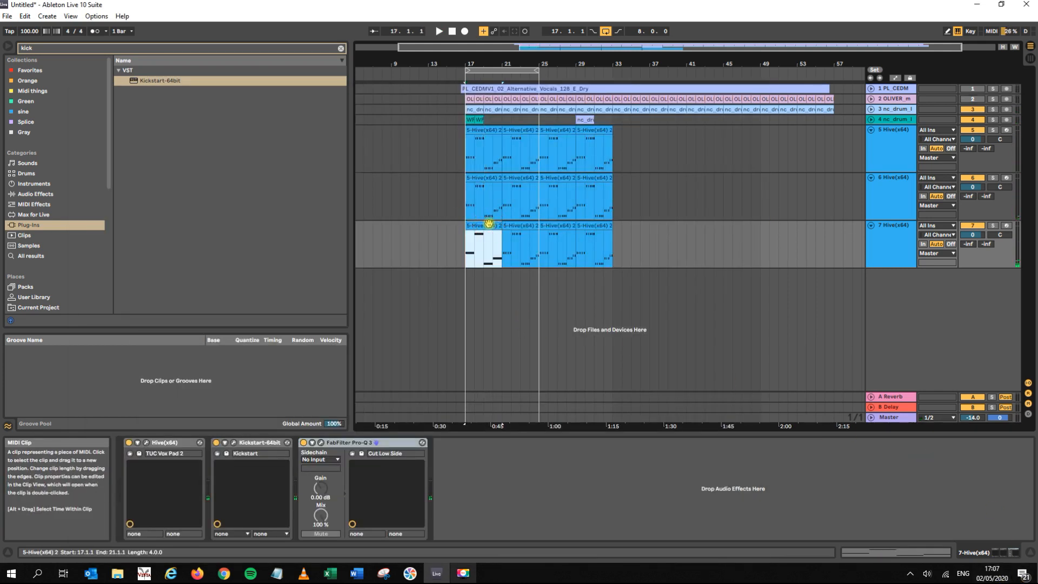
{"action": "mouse_move", "coordinate": [508, 60]}
{"action": "left_mouse_down"}
{"action": "mouse_move", "coordinate": [514, 81]}
{"action": "mouse_move", "coordinate": [527, 63]}
{"action": "left_mouse_up"}
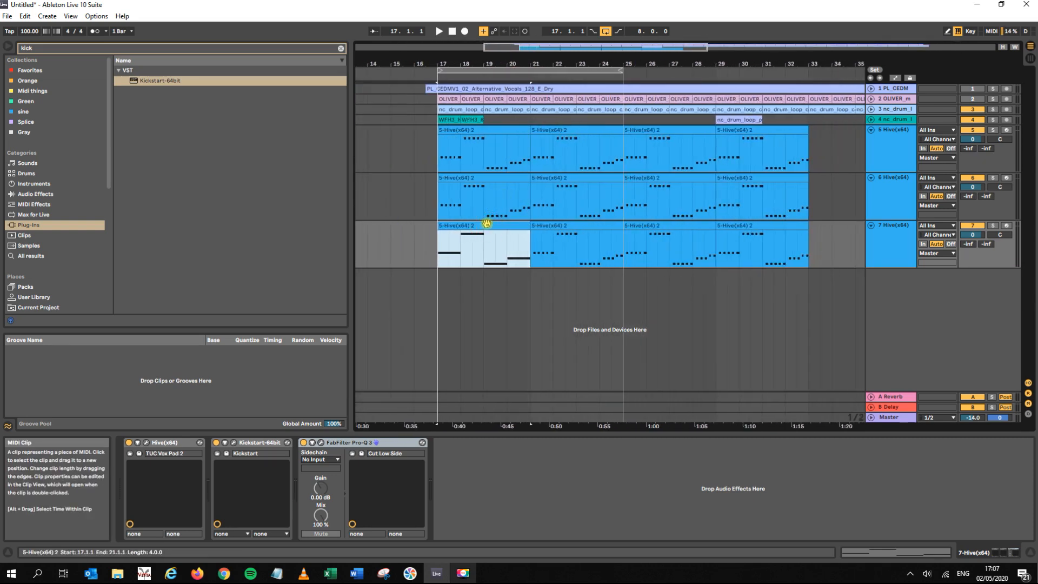
{"action": "key", "text": "ctrl+d"}
{"action": "key", "text": "ctrl+d"}
{"action": "key", "text": "ctrl+d"}
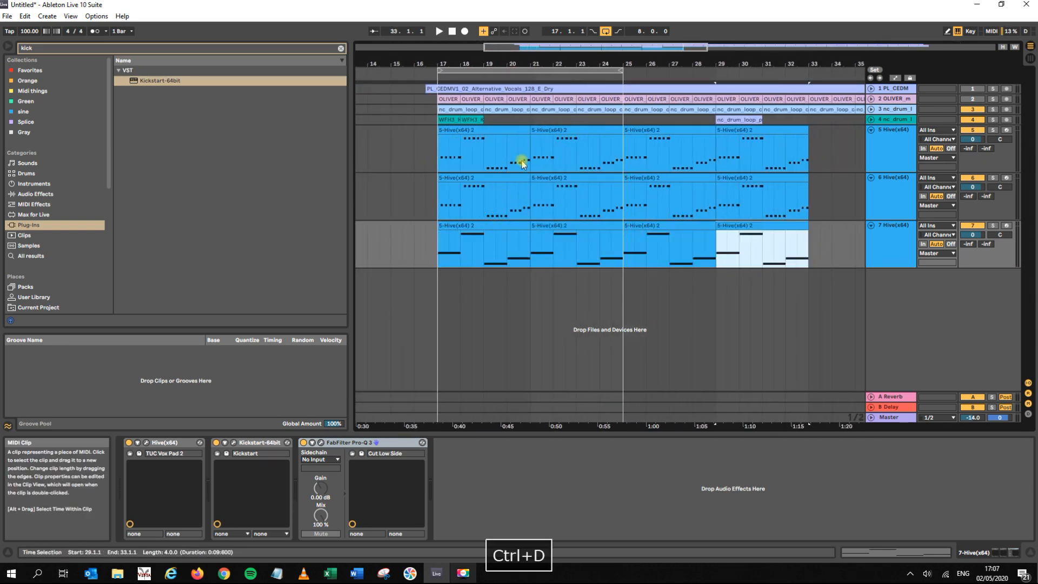
{"action": "left_click_drag", "start_coordinate": [503, 64], "coordinate": [503, 38]}
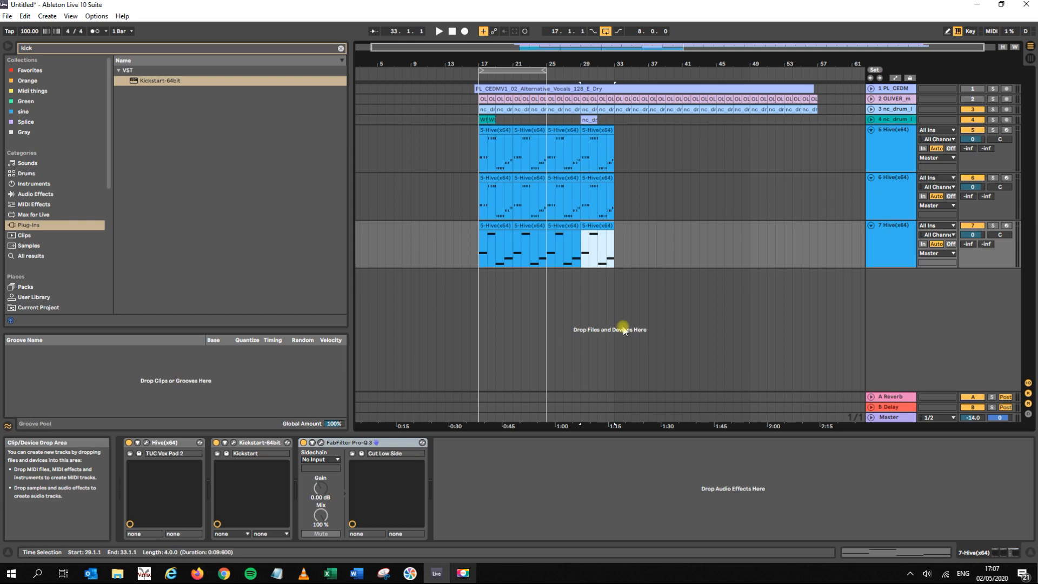
- Duplicate track 7 with its clips and devices, and select the new track's first clip
{"action": "left_click", "coordinate": [895, 252]}
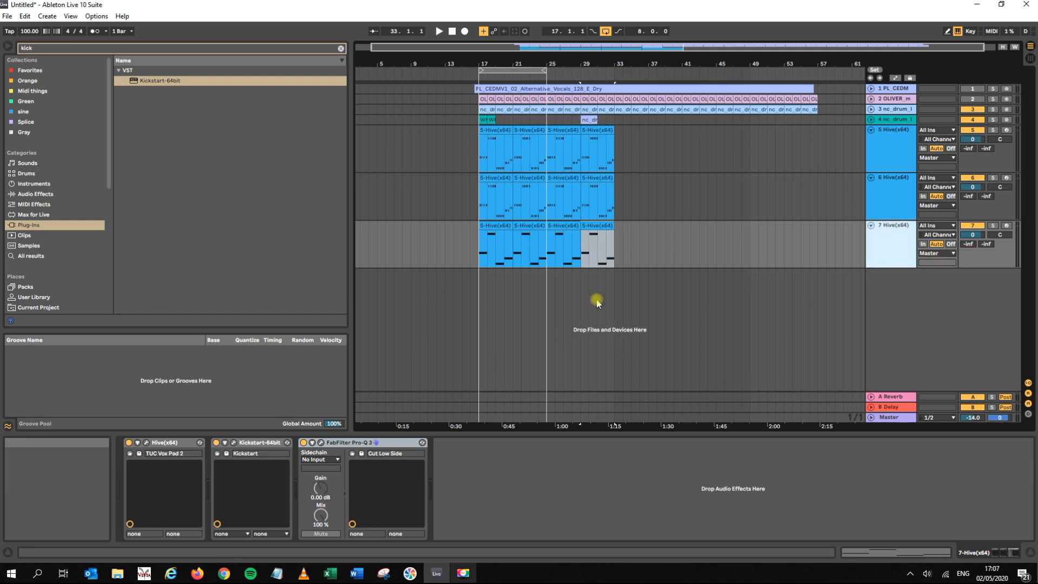
{"action": "key", "text": "ctrl+d"}
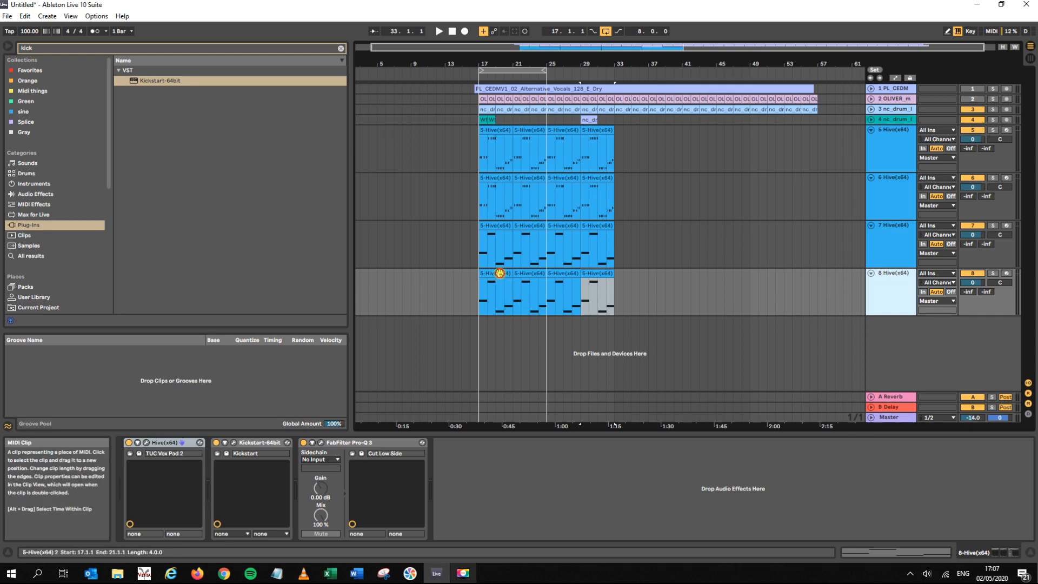
{"action": "left_click", "coordinate": [499, 273]}
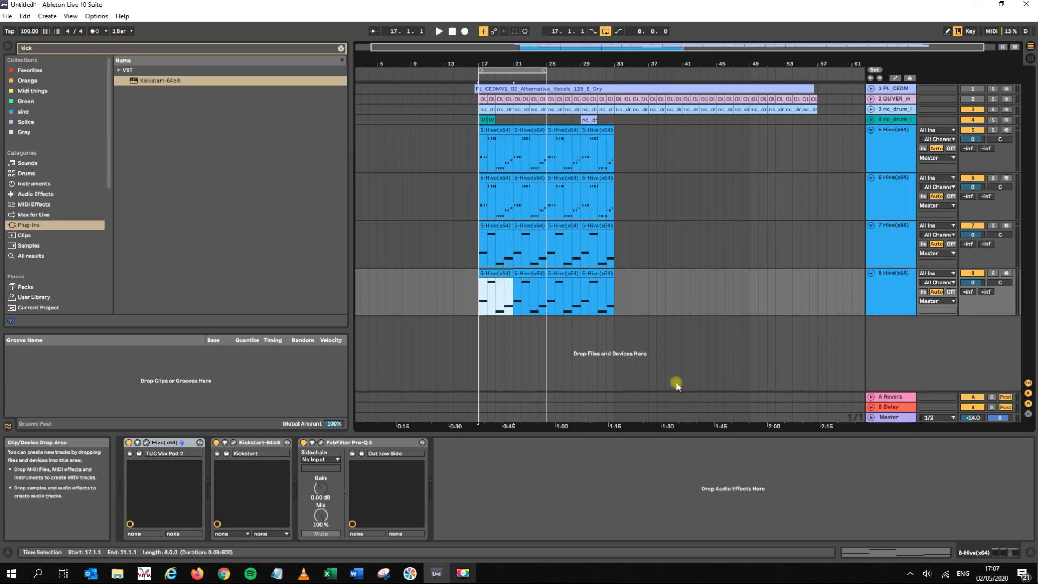
- Open Hive on track 8 and search its presets for "piano"
{"action": "left_click", "coordinate": [148, 444]}
{"action": "left_click", "coordinate": [167, 181]}
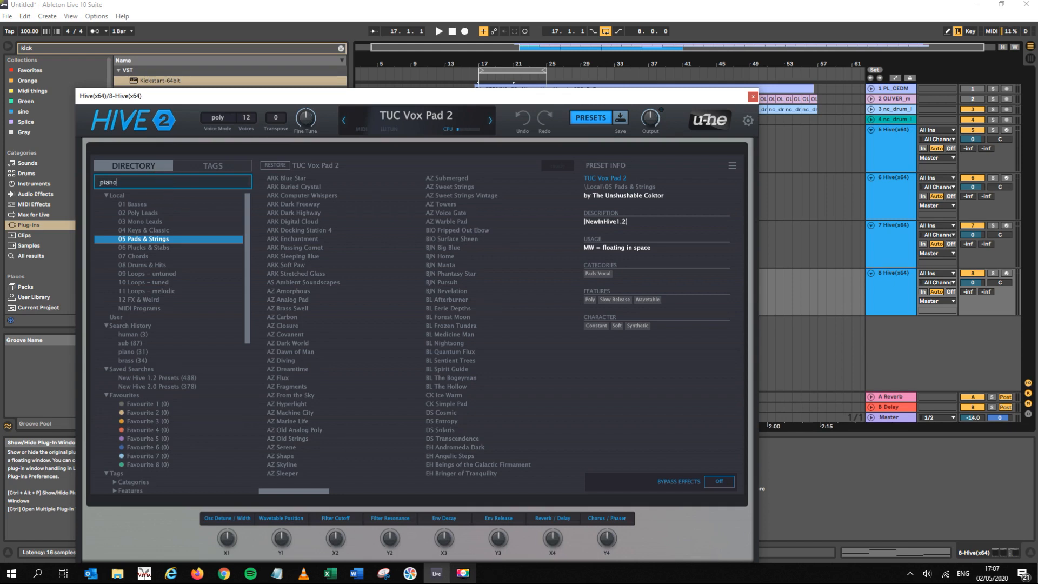
{"action": "type", "text": "piano"}
{"action": "key", "text": "Return"}
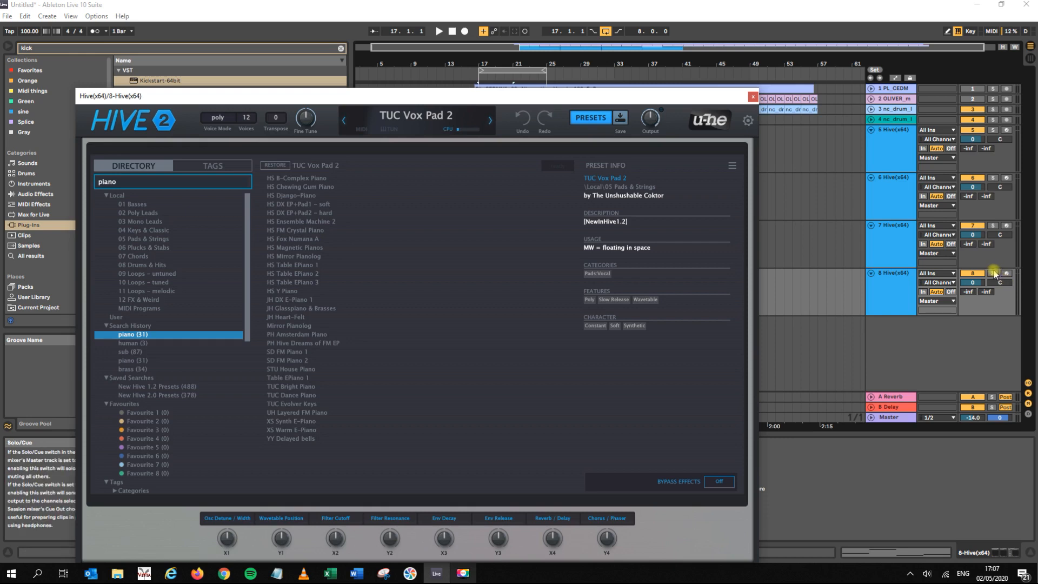
- Solo track 8 and audition piano presets including HS Mirror Pianolog, HS Table EPiano 1, HS Django-Piano and Mirror Pianolog
{"action": "left_click", "coordinate": [291, 256]}
{"action": "key", "text": "space"}
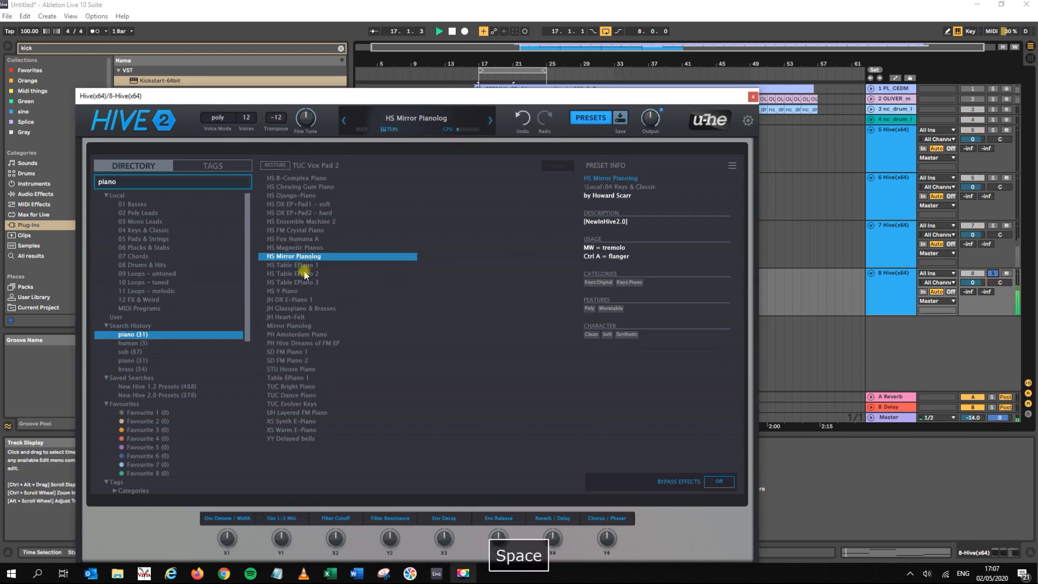
{"action": "left_click", "coordinate": [297, 265]}
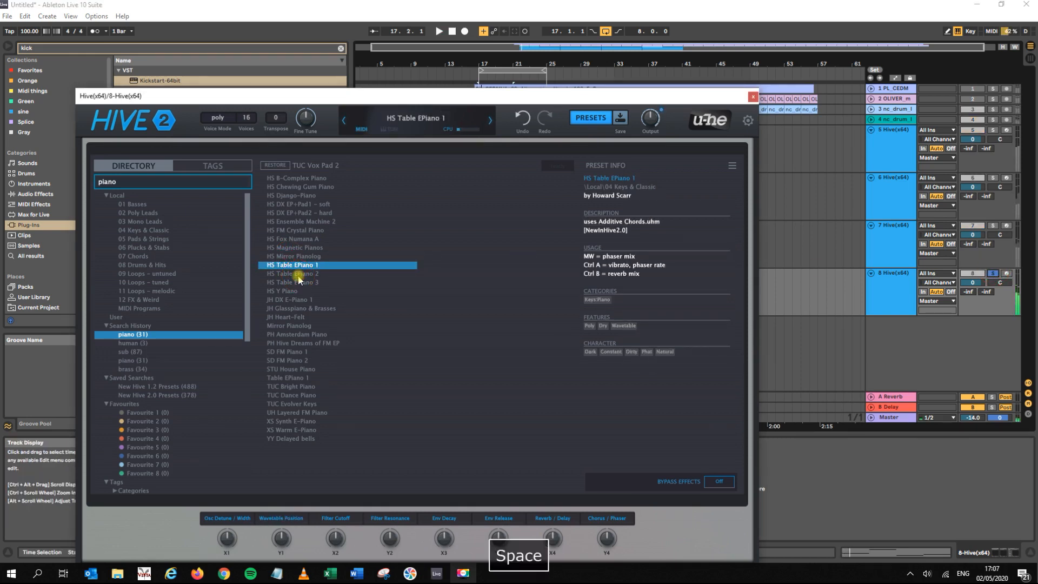
{"action": "left_click", "coordinate": [298, 276]}
{"action": "key", "text": "space"}
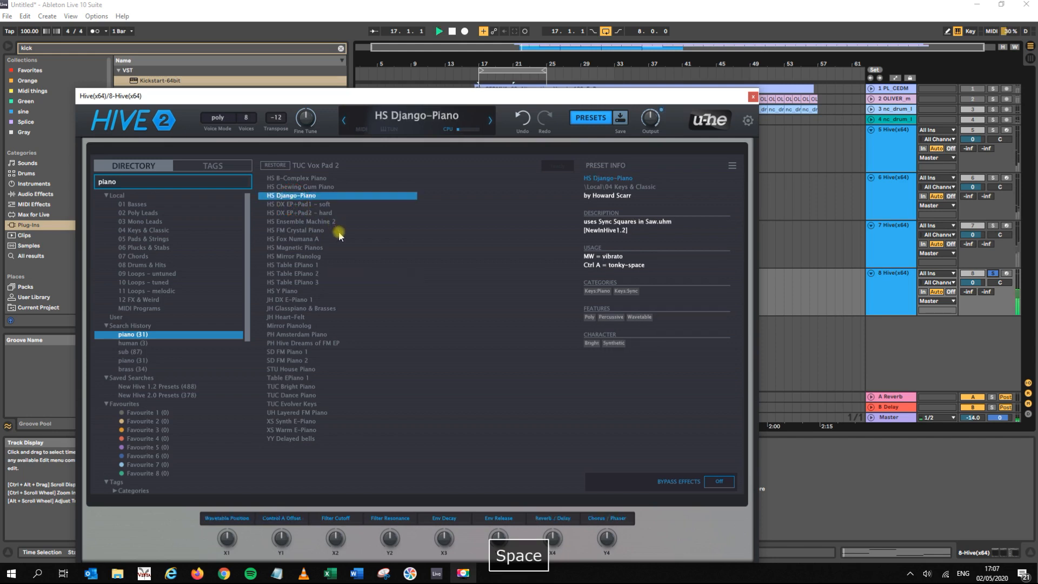
{"action": "left_click", "coordinate": [287, 326]}
{"action": "key", "text": "space"}
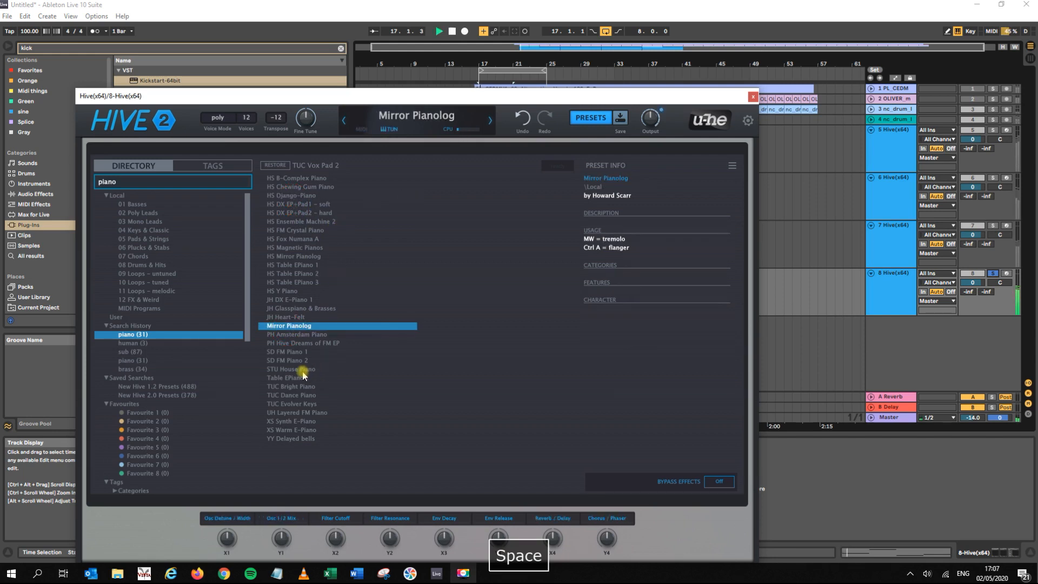
- Audition the presets STU House Piano, TUC Bright Piano and TUC Dance Piano on track 8
{"action": "left_click", "coordinate": [359, 370]}
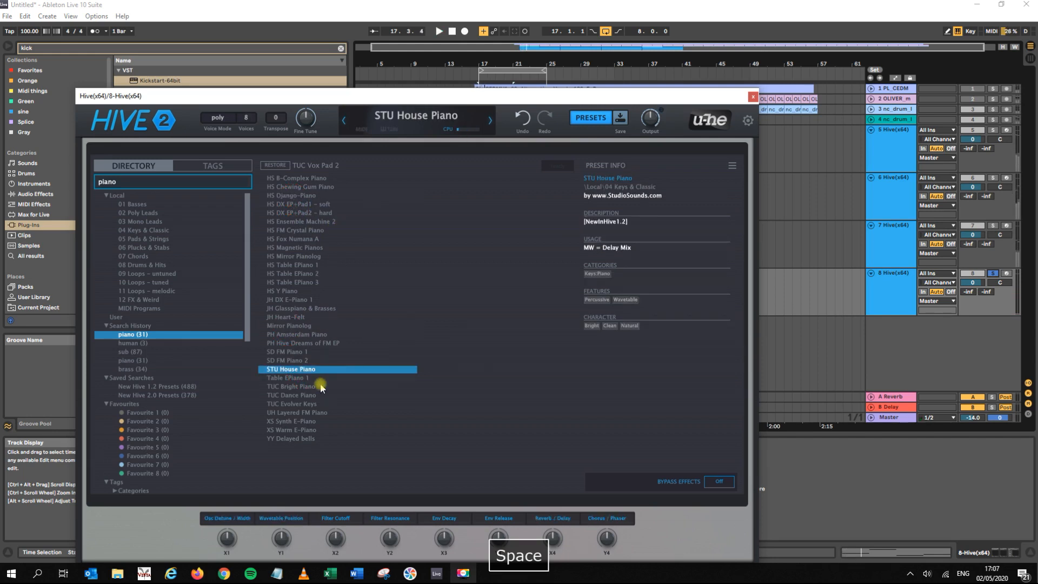
{"action": "left_click", "coordinate": [349, 387]}
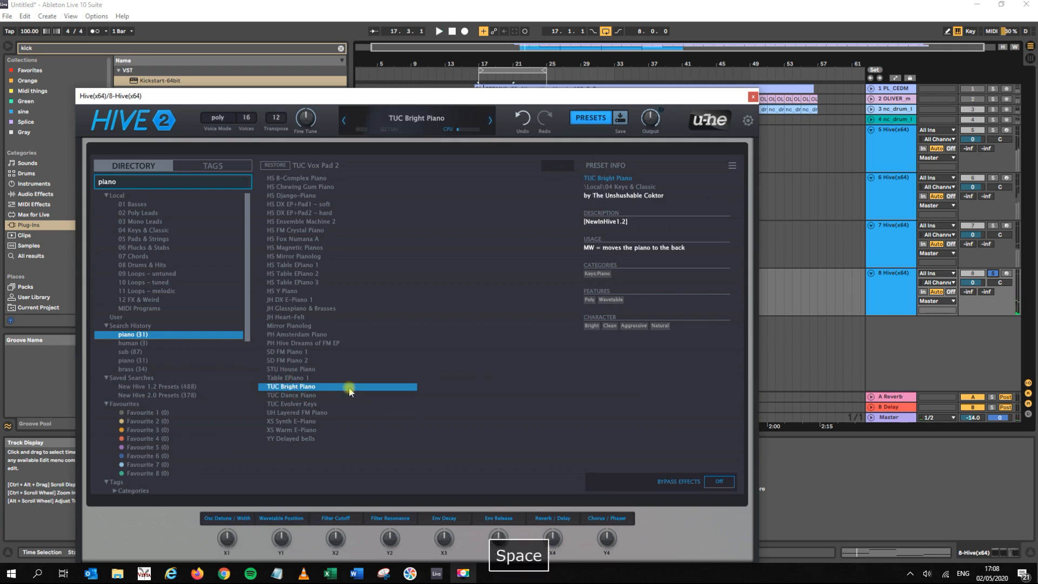
{"action": "key", "text": "space"}
{"action": "left_click", "coordinate": [311, 397]}
{"action": "key", "text": "space"}
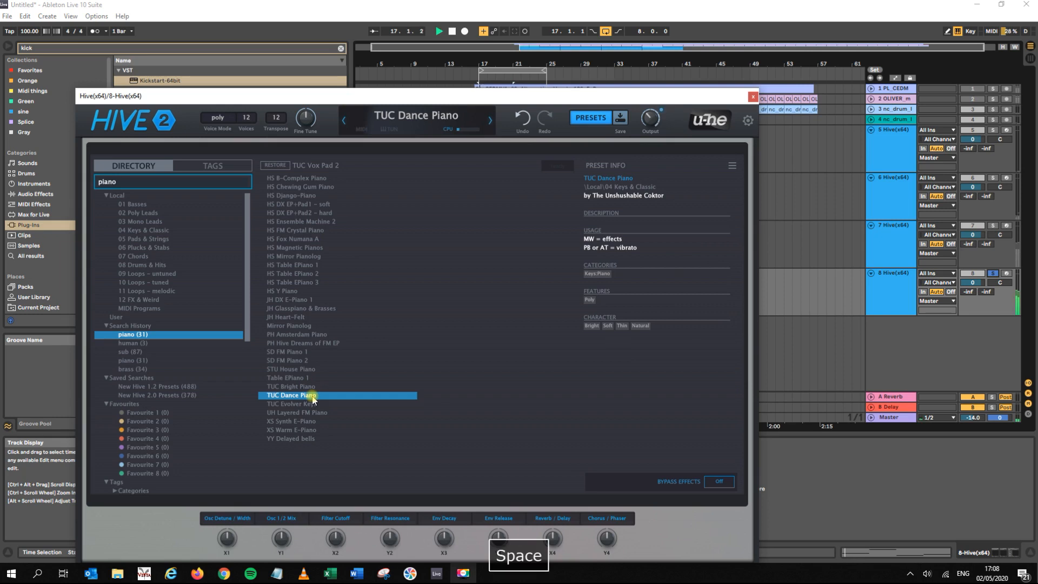
{"action": "key", "text": "space"}
- Audition the presets HS Y Piano, HS B-Complex Piano and HS FM Crystal Piano on track 8
{"action": "left_click", "coordinate": [292, 292]}
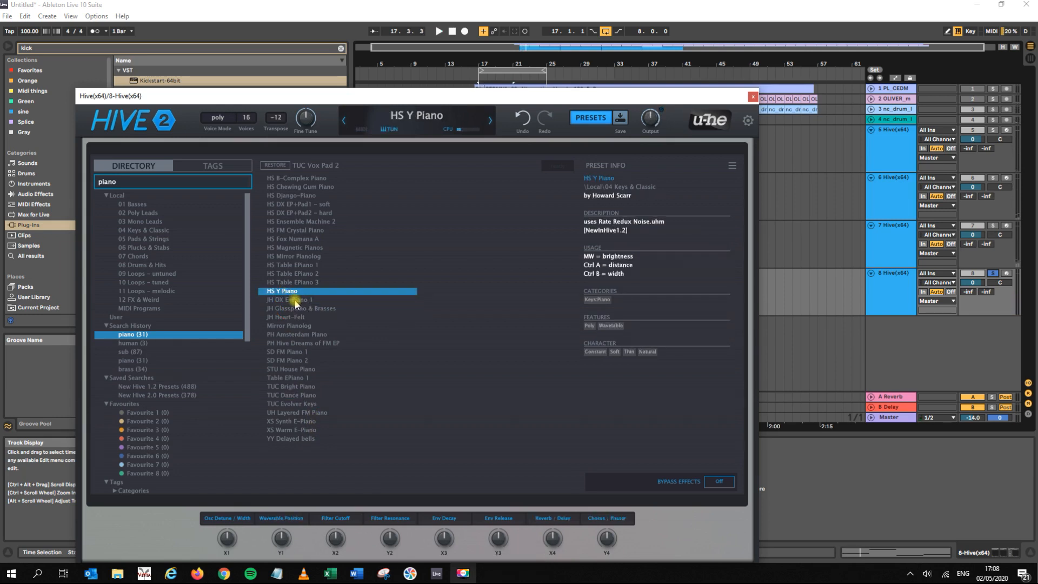
{"action": "key", "text": "space"}
{"action": "key", "text": "space"}
{"action": "left_click", "coordinate": [297, 179]}
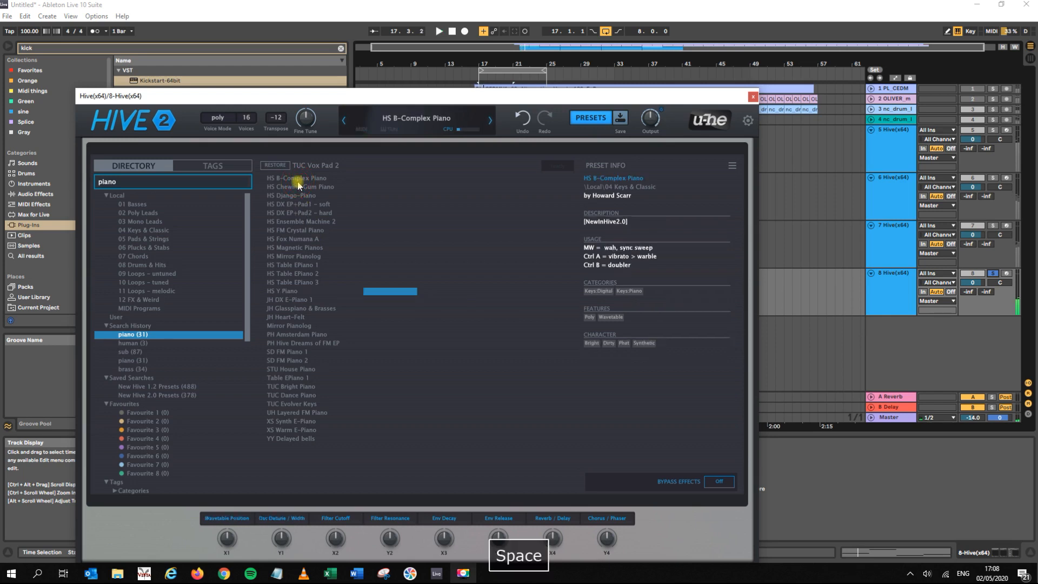
{"action": "key", "text": "space"}
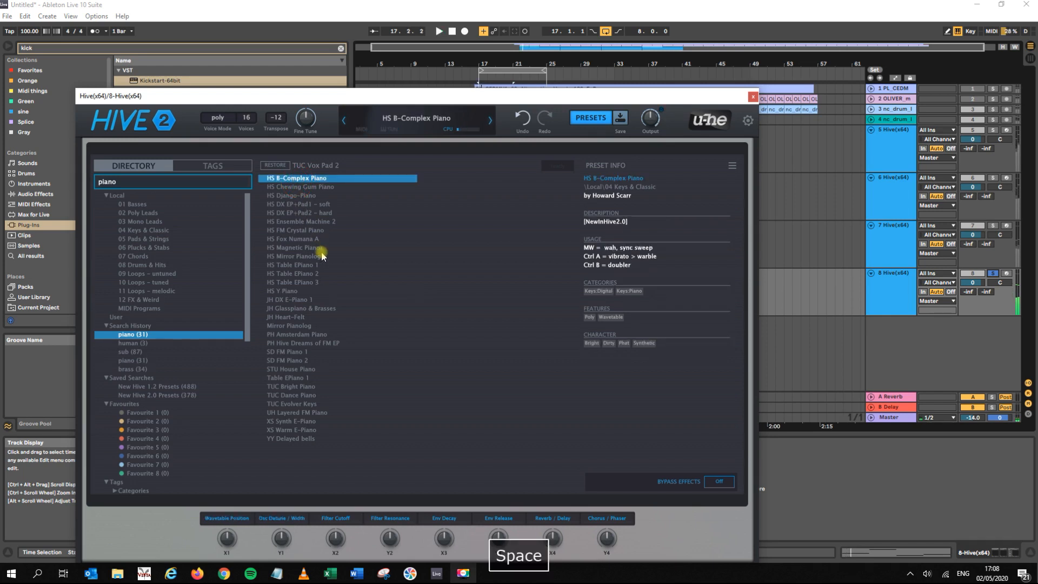
{"action": "left_click", "coordinate": [294, 231]}
{"action": "key", "text": "space"}
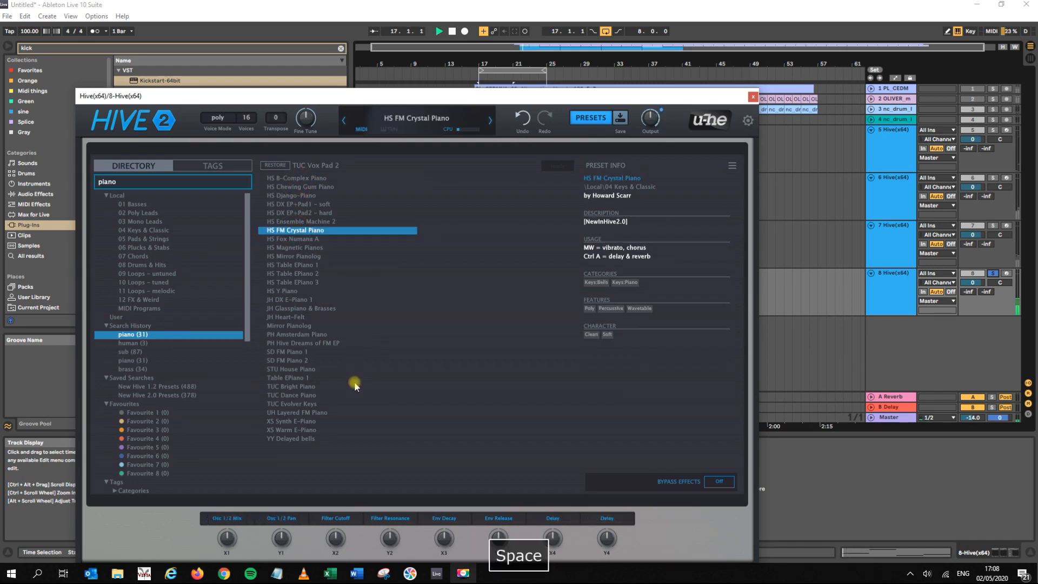
{"action": "key", "text": "space"}
- Compare TUC Dance Piano with the presets PH Hive Dreams of FM EP and SD FM Piano 1
{"action": "left_click", "coordinate": [294, 396]}
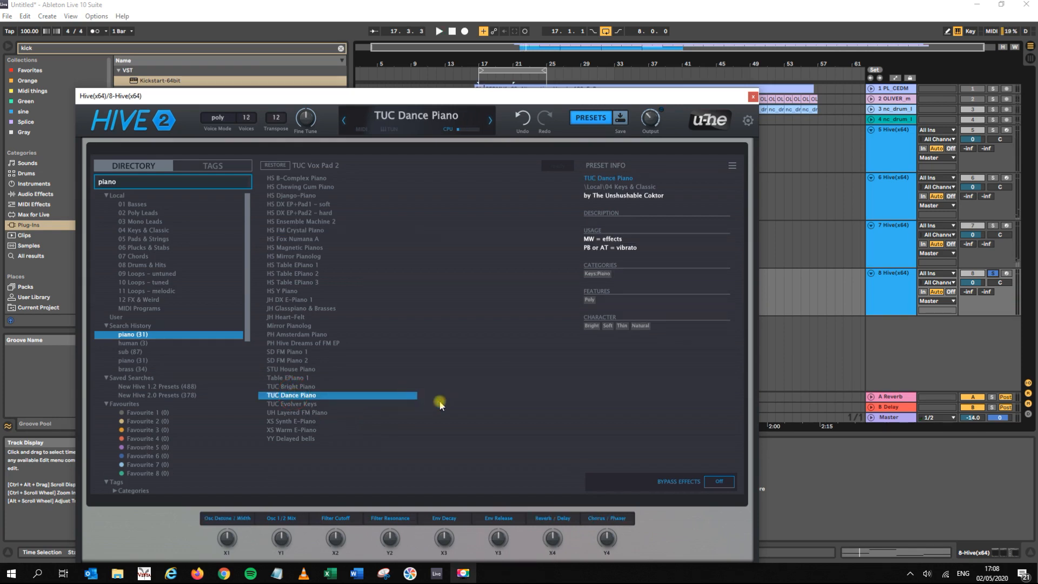
{"action": "key", "text": "space"}
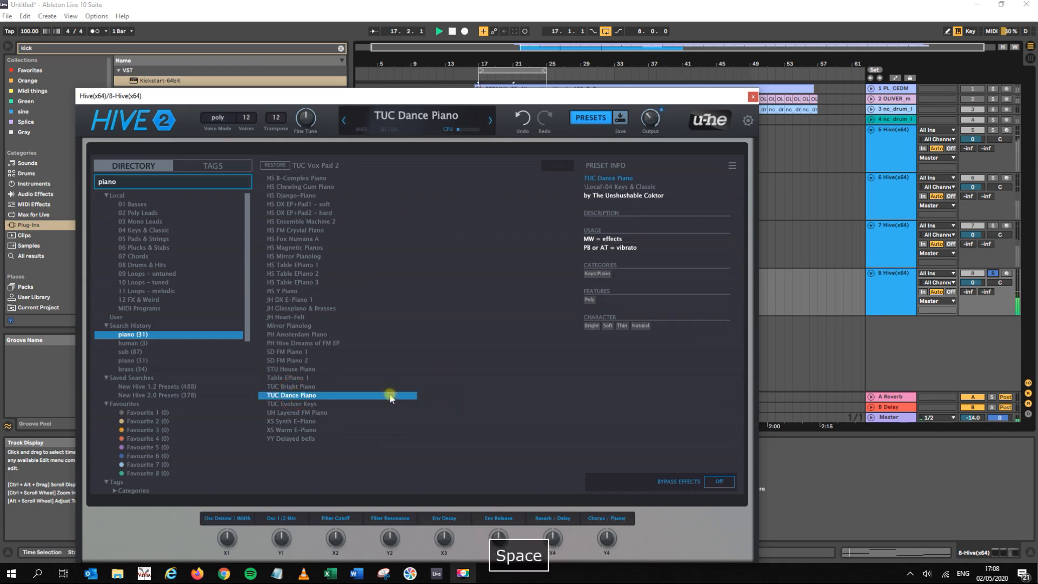
{"action": "left_click", "coordinate": [302, 343]}
{"action": "key", "text": "space"}
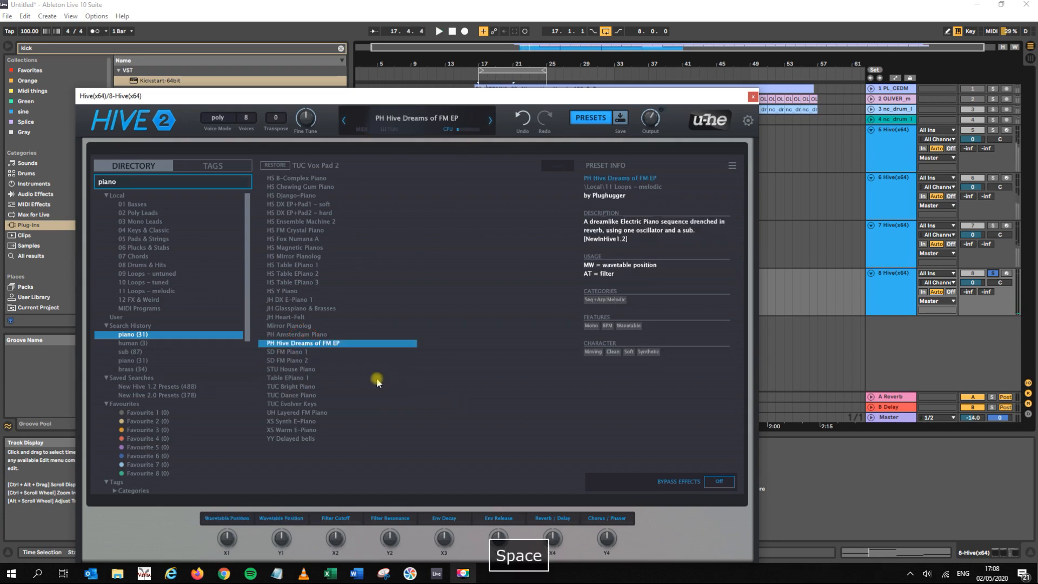
{"action": "left_click", "coordinate": [298, 352]}
{"action": "key", "text": "space"}
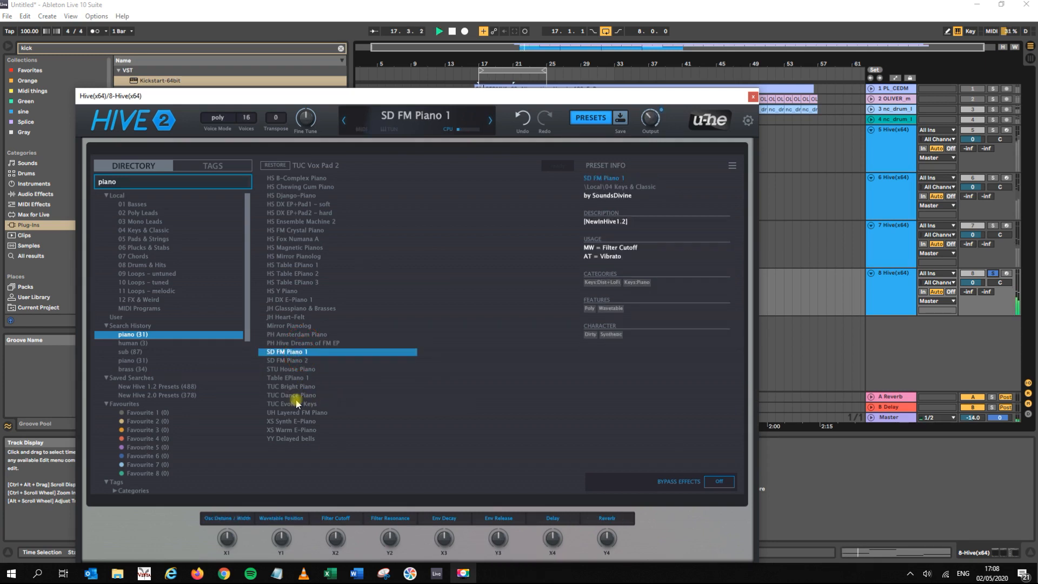
- Load the TUC Bright Piano preset on track 8, play it briefly and close Hive
{"action": "left_click", "coordinate": [388, 387]}
{"action": "key", "text": "space"}
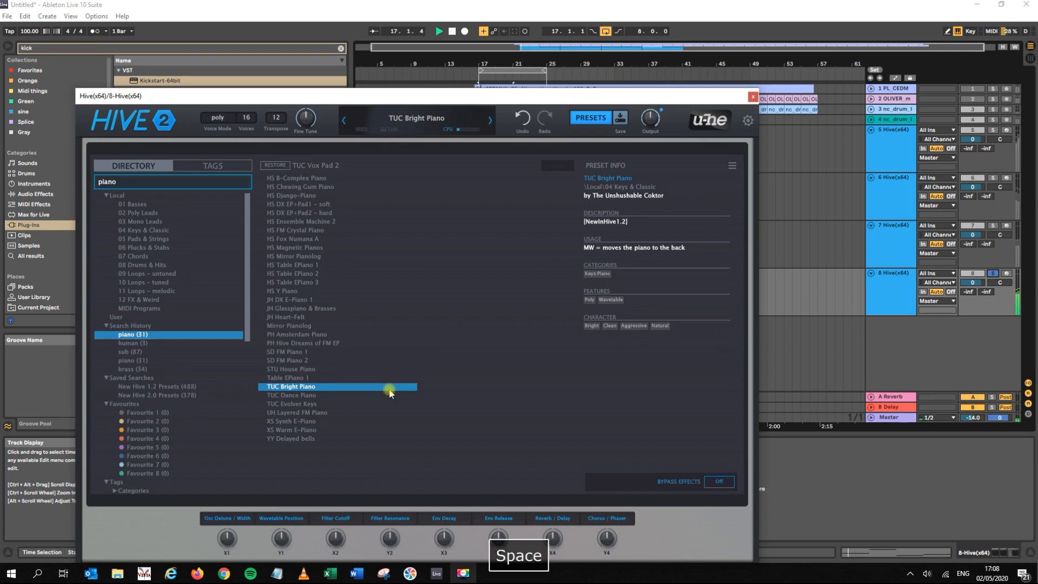
{"action": "key", "text": "space"}
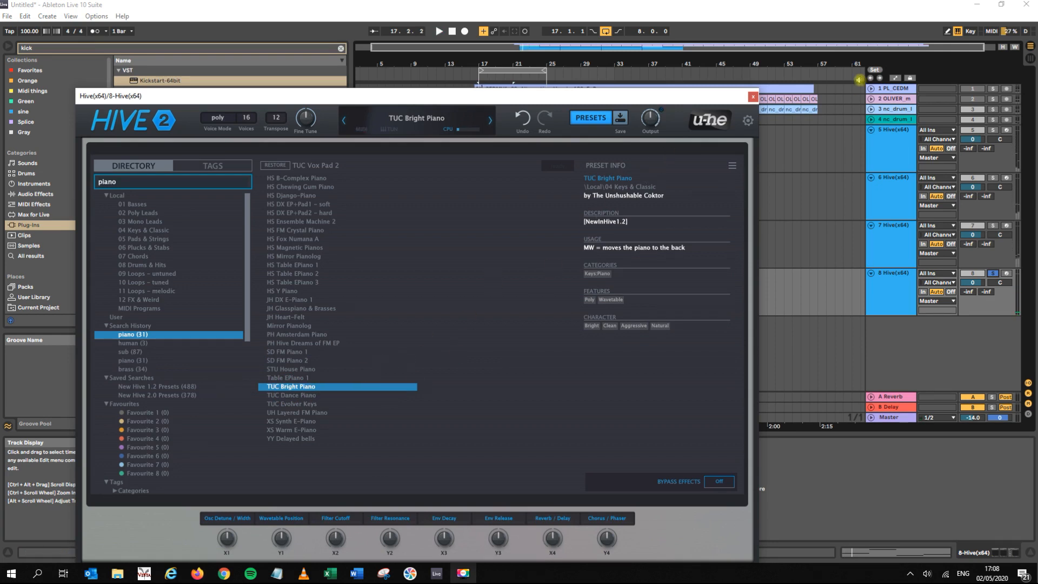
{"action": "left_click", "coordinate": [753, 96]}
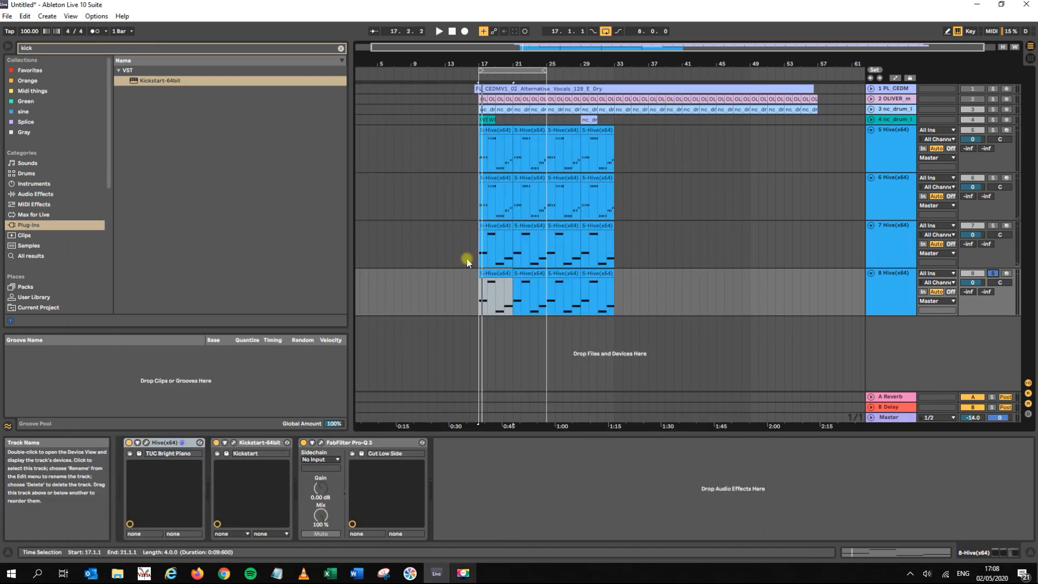
- Open track 8's first clip for note editing and paste a copy of the bar-long G#2 note in place
{"action": "double_click", "coordinate": [496, 272]}
{"action": "left_click_drag", "start_coordinate": [367, 353], "coordinate": [388, 418]}
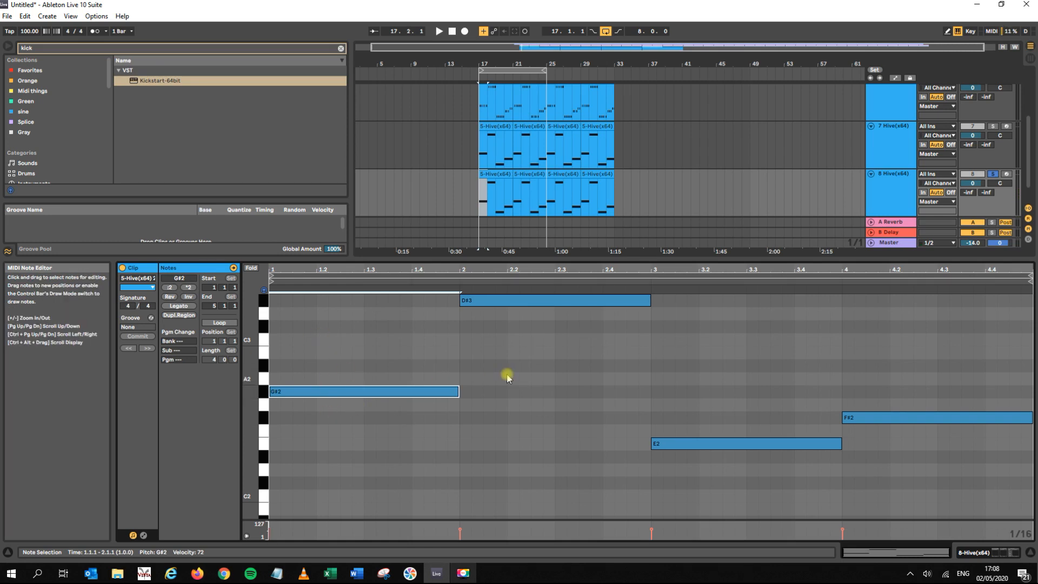
{"action": "key", "text": "ctrl+c"}
{"action": "key", "text": "ctrl+v"}
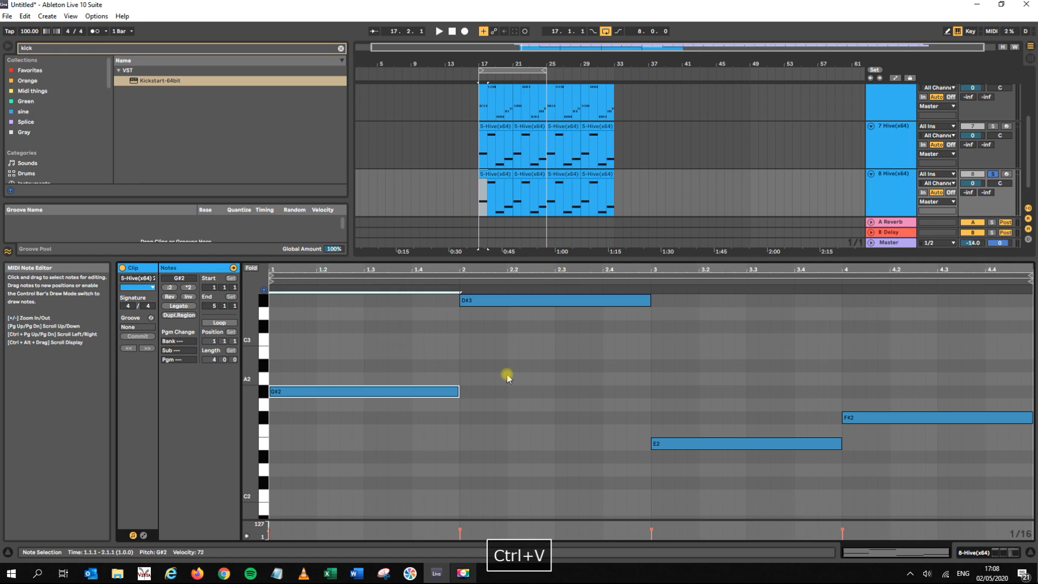
- Try the copied first-bar note at several pitches down to D2 and set it to E2 beneath the G#2
{"action": "key", "text": "Down"}
{"action": "key", "text": "Down"}
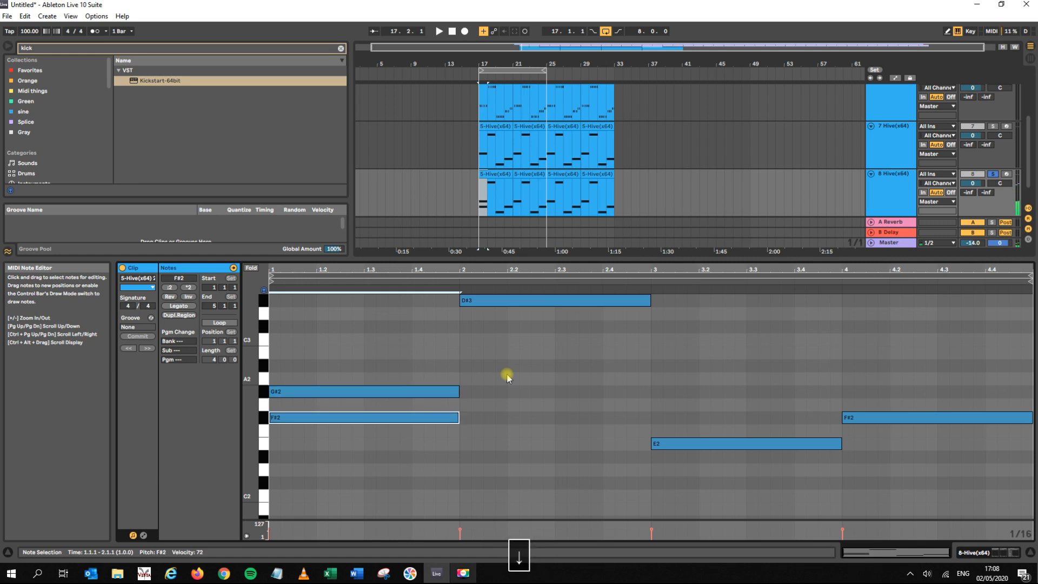
{"action": "key", "text": "Up"}
{"action": "key", "text": "Up"}
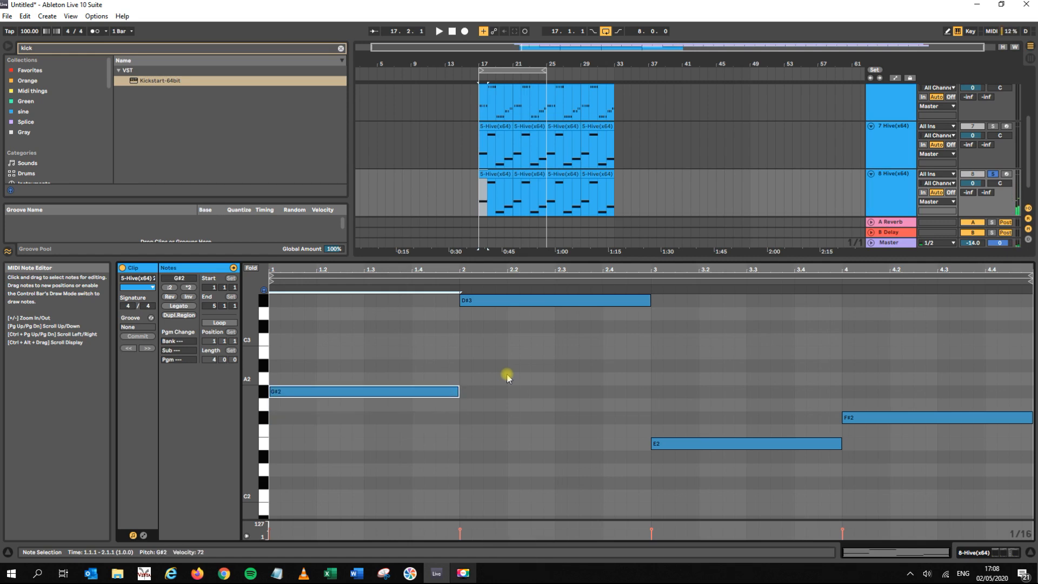
{"action": "key", "text": "Down"}
{"action": "key", "text": "Down"}
{"action": "key", "text": "Down"}
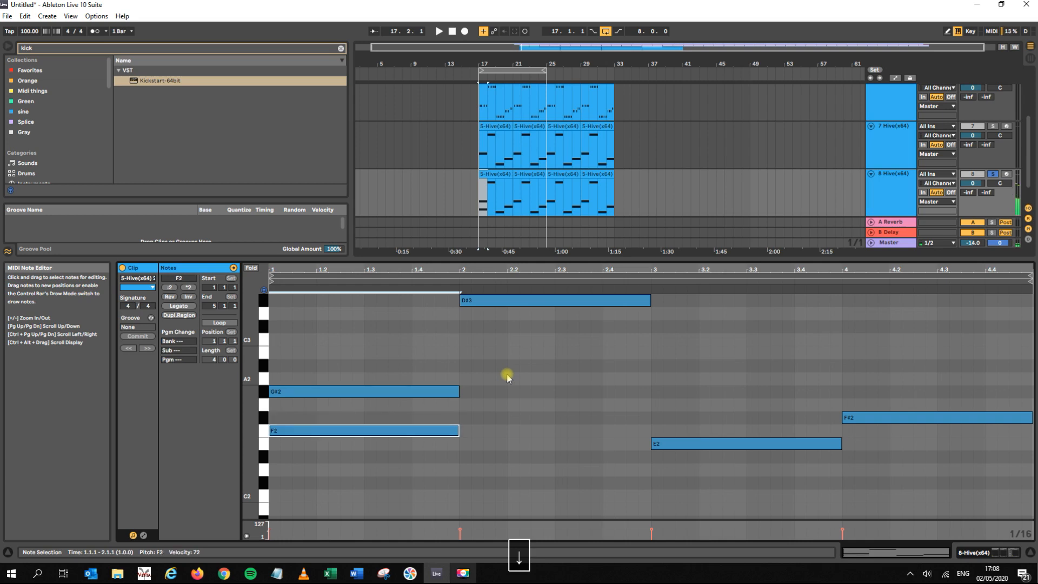
{"action": "key", "text": "Down"}
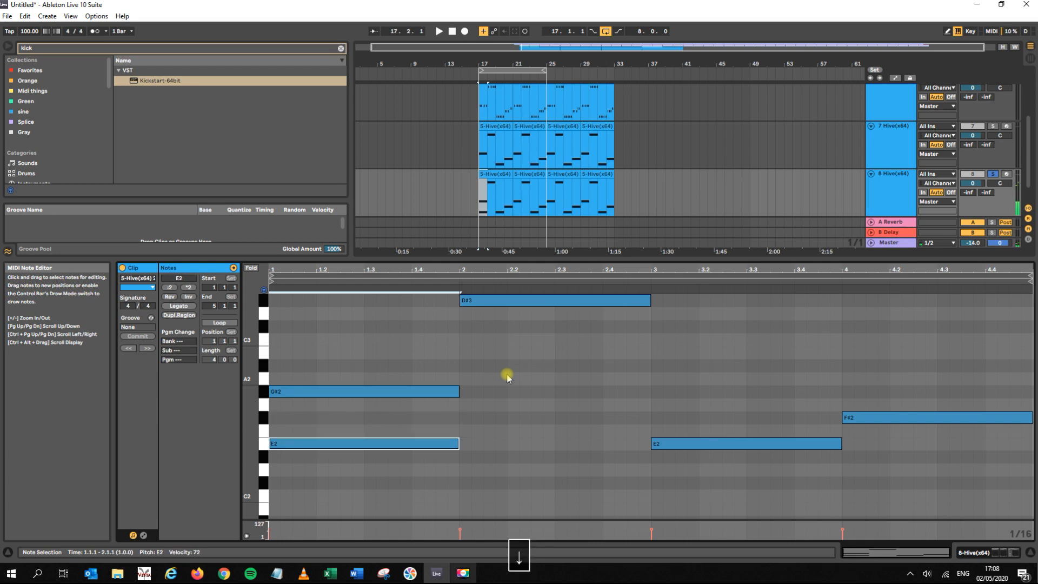
{"action": "key", "text": "Down"}
{"action": "key", "text": "Down"}
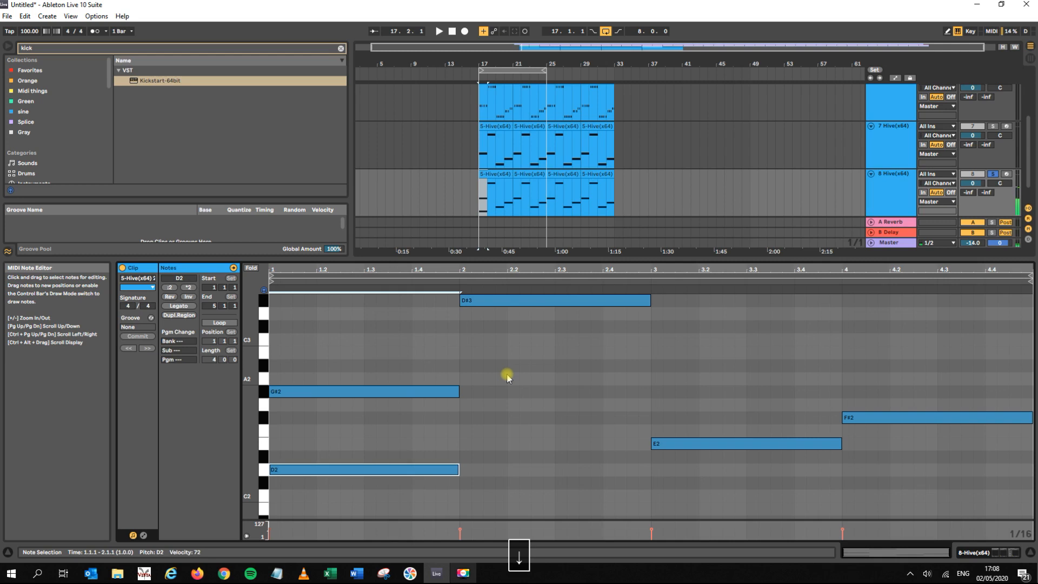
{"action": "key", "text": "Up"}
{"action": "key", "text": "Up"}
{"action": "key", "text": "Up"}
{"action": "key", "text": "Down"}
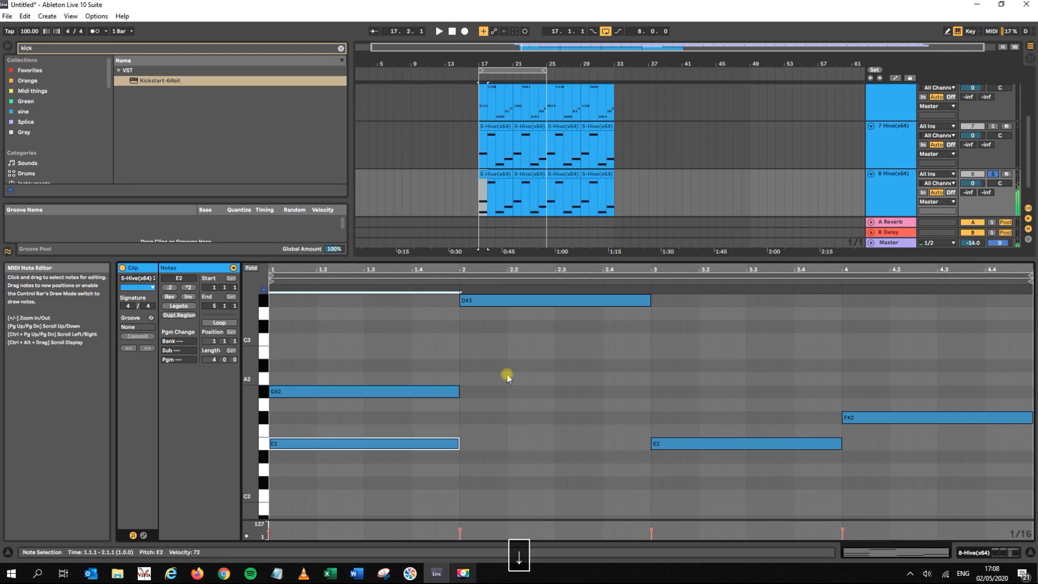
- Raise the added first-bar note to F#2 while auditioning it, and take track 8 out of solo
{"action": "key", "text": "space"}
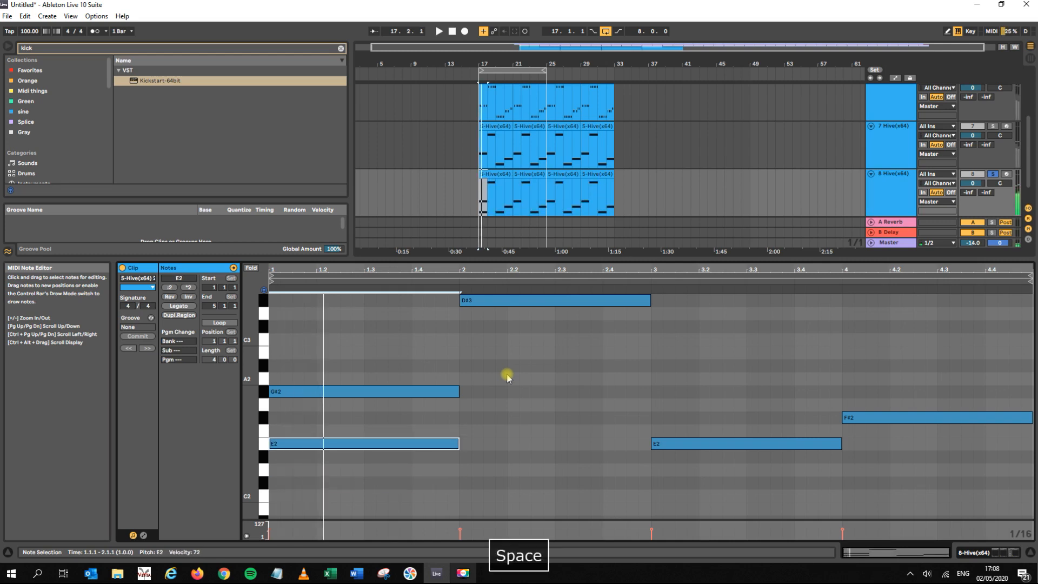
{"action": "key", "text": "Up"}
{"action": "key", "text": "Up"}
{"action": "key", "text": "space"}
{"action": "key", "text": "space"}
{"action": "key", "text": "space"}
{"action": "key", "text": "space"}
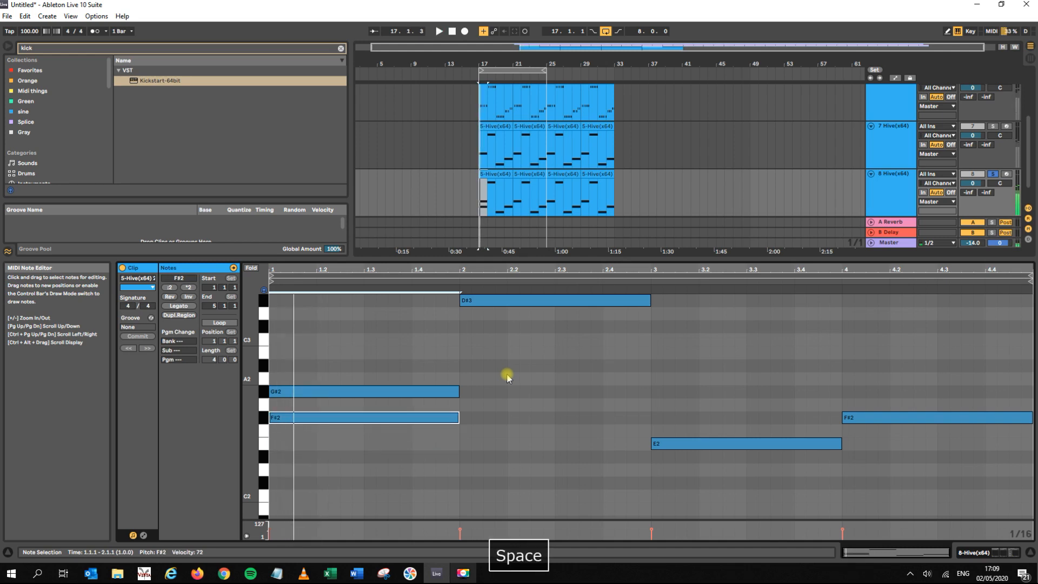
{"action": "left_click", "coordinate": [992, 174]}
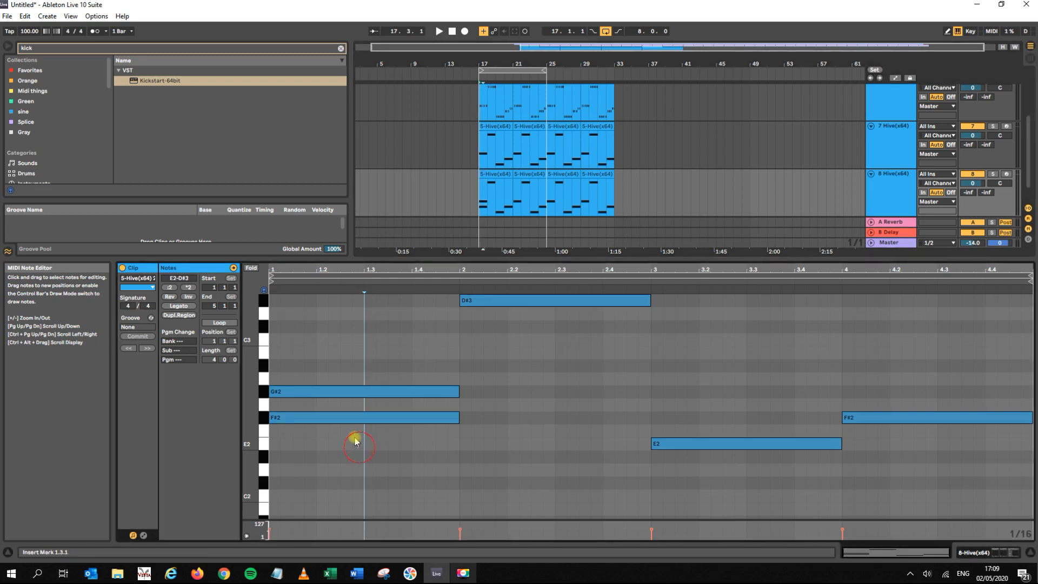
{"action": "key", "text": "space"}
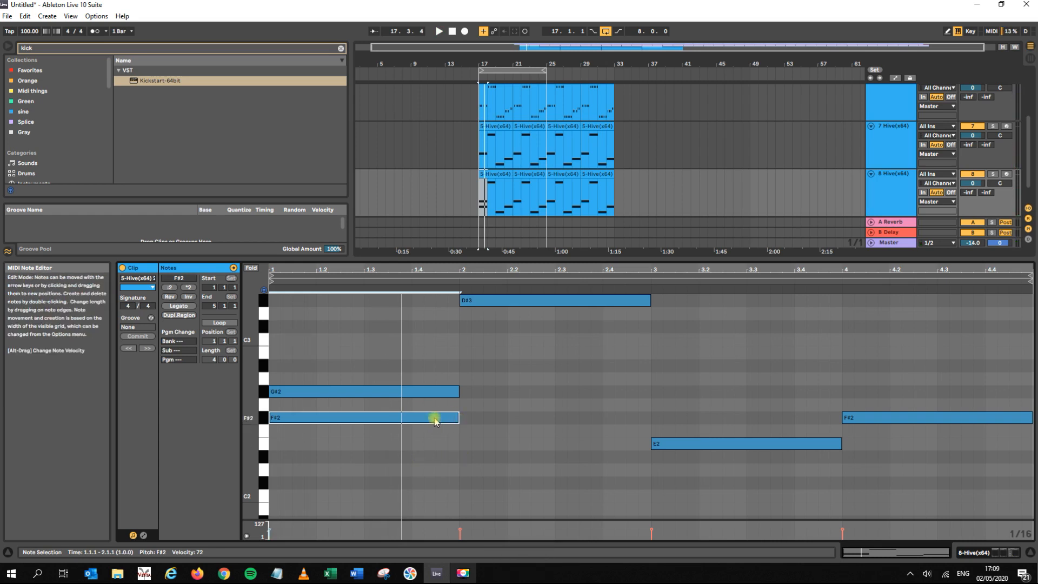
- Duplicate the bar-long F#2 note into bars 2 and 3 of the clip while playing it back
{"action": "key", "text": "ctrl+d"}
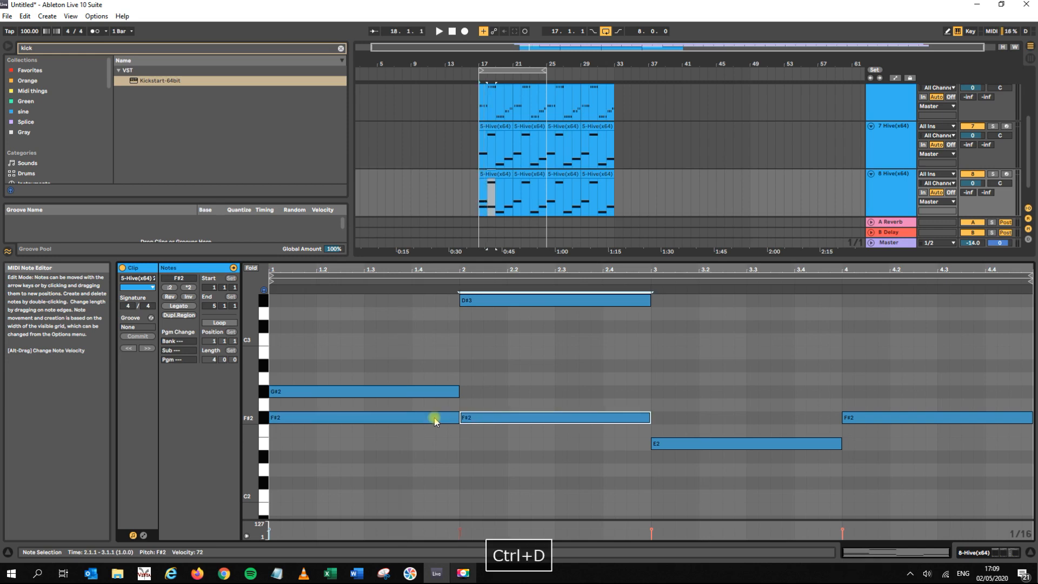
{"action": "key", "text": "space"}
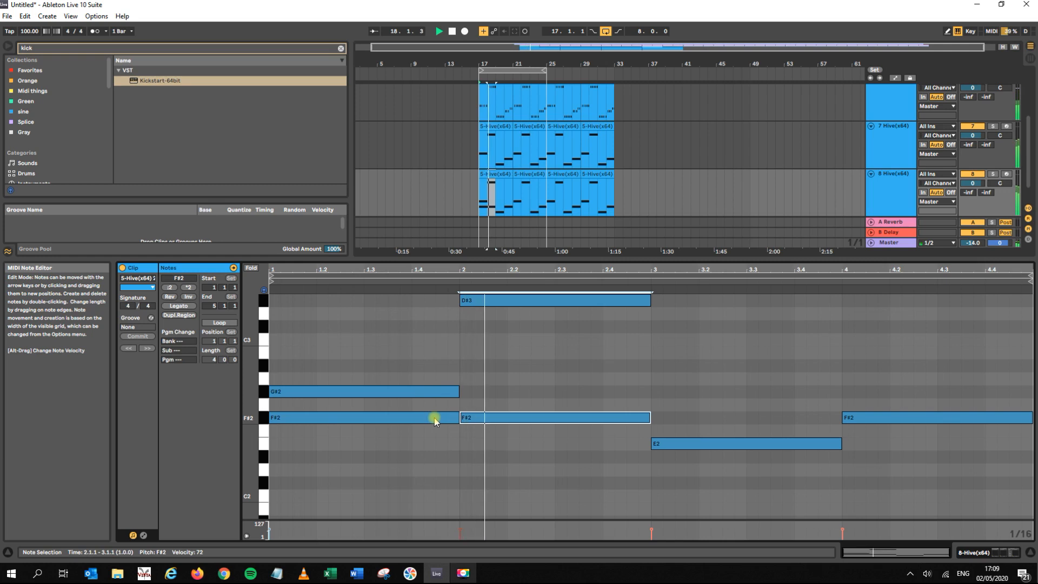
{"action": "key", "text": "ctrl+d"}
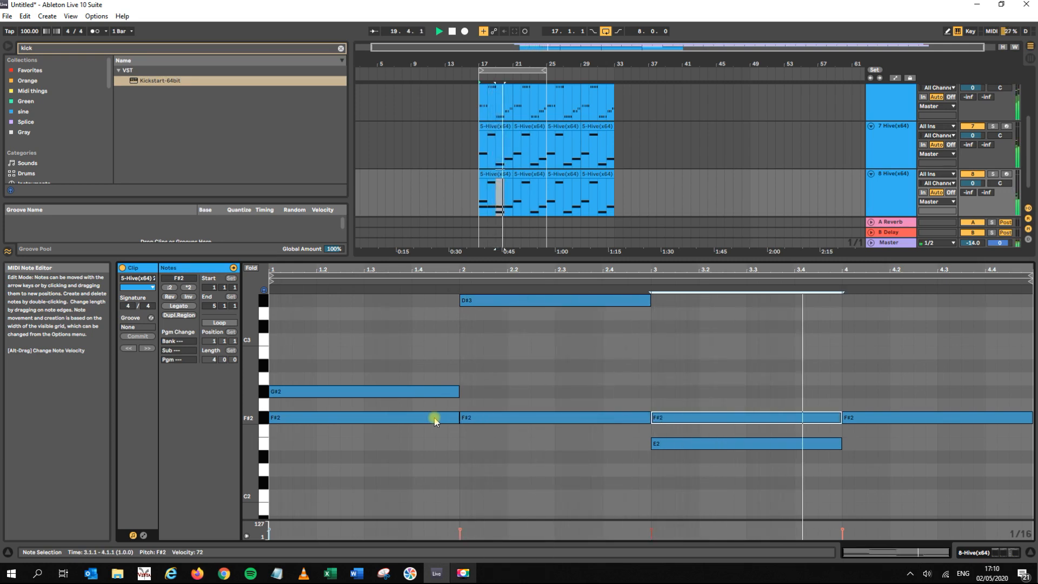
{"action": "key", "text": "space"}
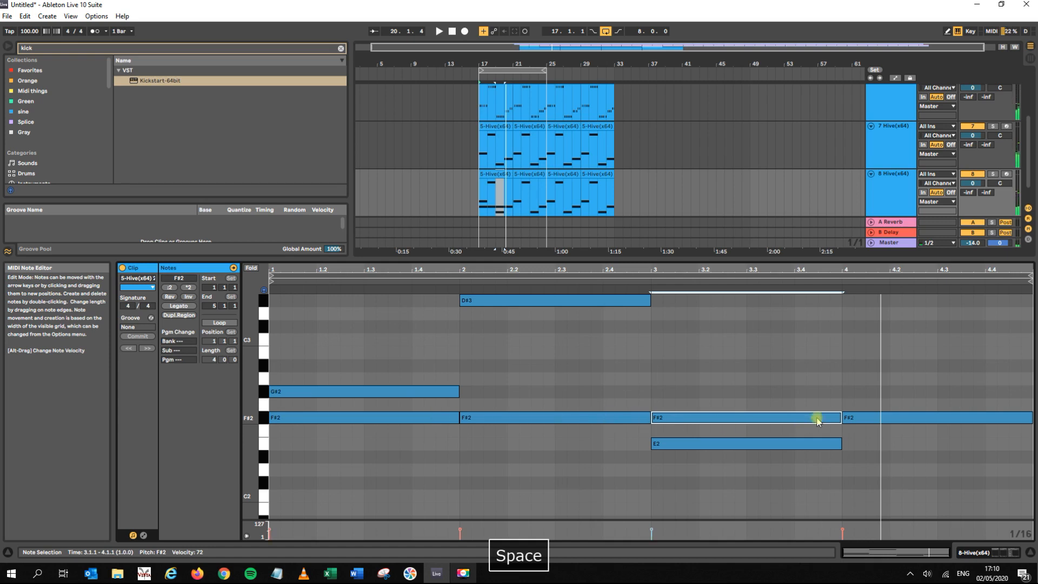
- Open track 8's device chain and deactivate its Kickstart-64bit plug-in
{"action": "left_click", "coordinate": [901, 202]}
{"action": "double_click", "coordinate": [893, 199]}
{"action": "left_click", "coordinate": [266, 494]}
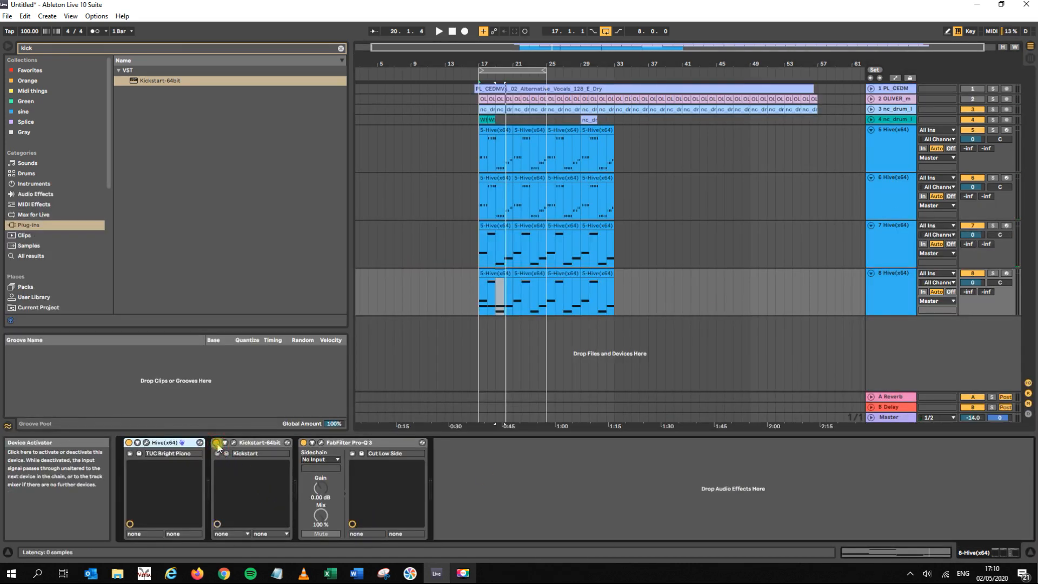
{"action": "left_click", "coordinate": [886, 243]}
{"action": "left_click", "coordinate": [889, 289]}
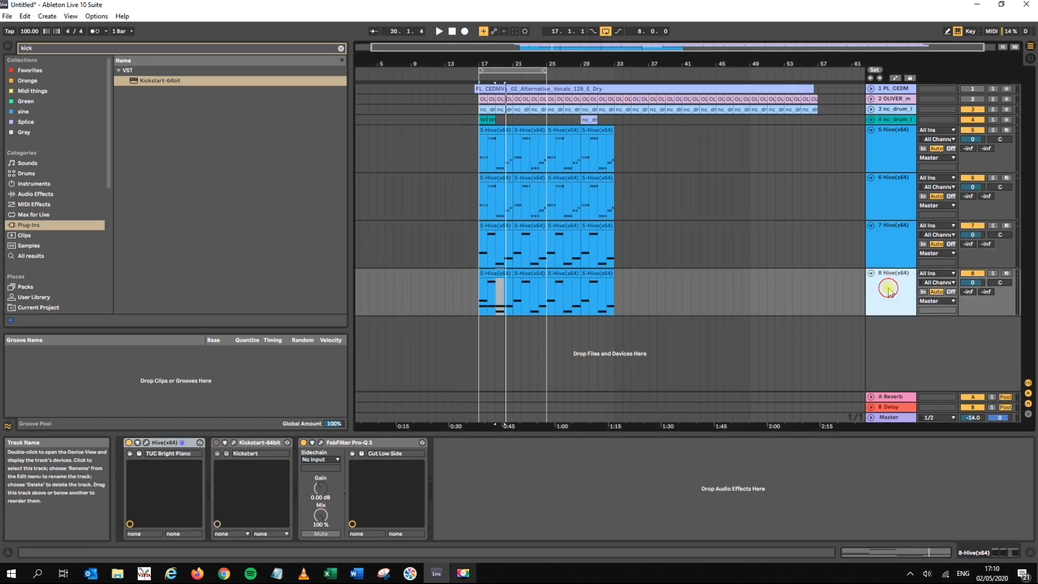
- Reopen track 8's first clip for note editing and play it back
{"action": "double_click", "coordinate": [494, 284]}
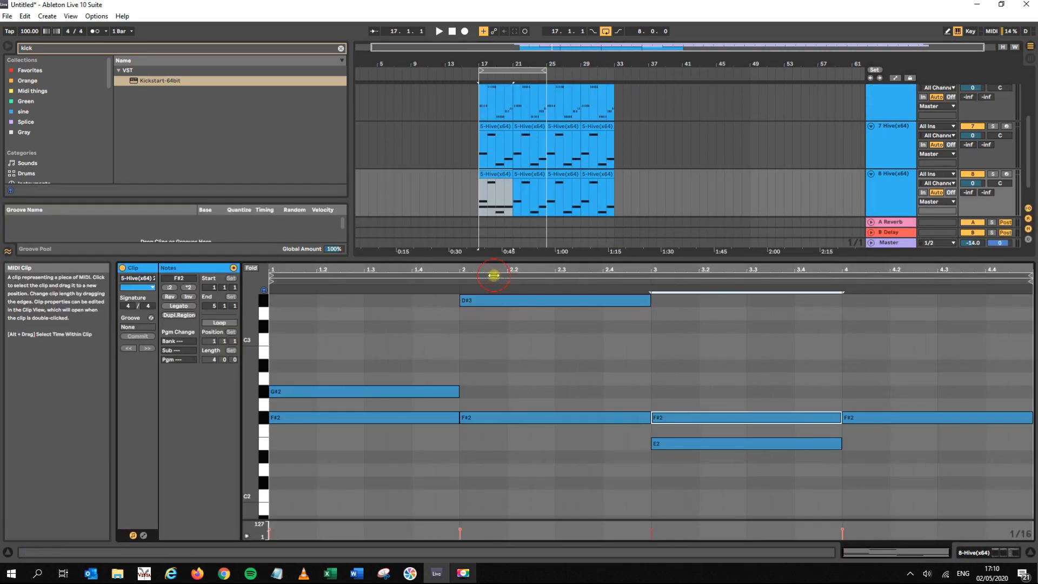
{"action": "key", "text": "space"}
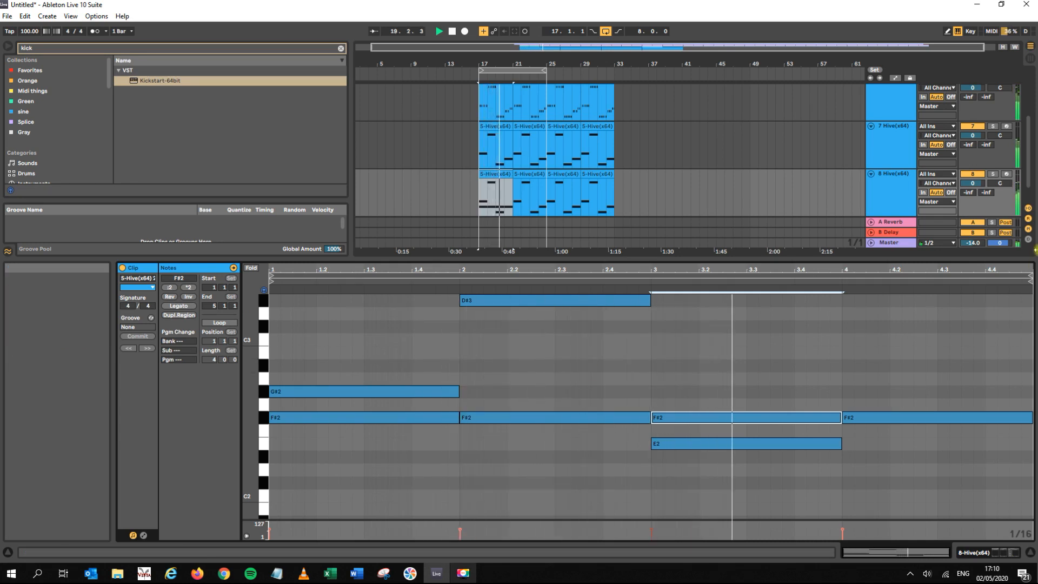
{"action": "key", "text": "space"}
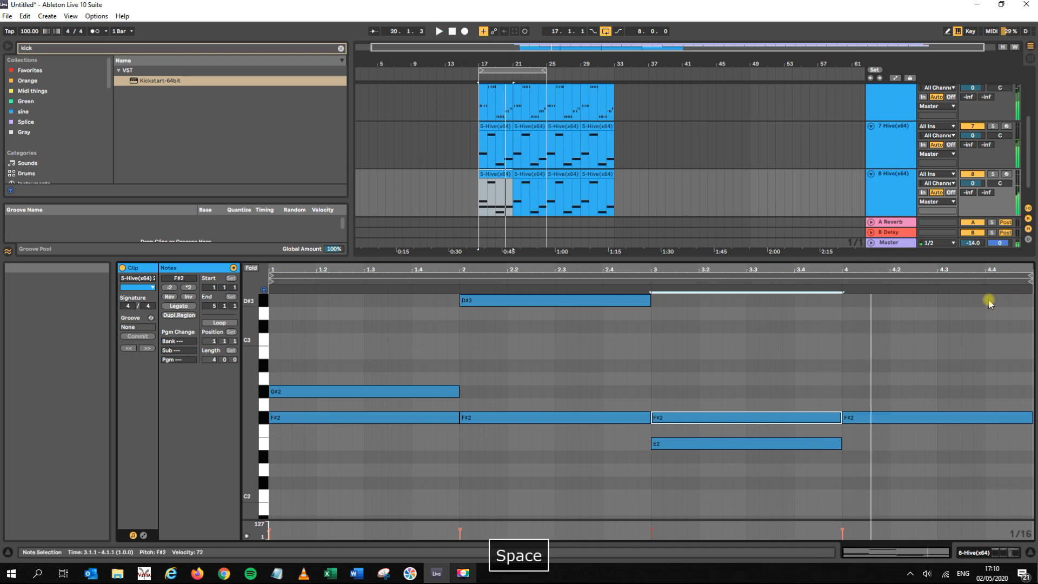
- Duplicate the F#2 note into bar 4 and undo the extra copy placed past the clip's end
{"action": "key", "text": "ctrl+d"}
{"action": "key", "text": "ctrl+d"}
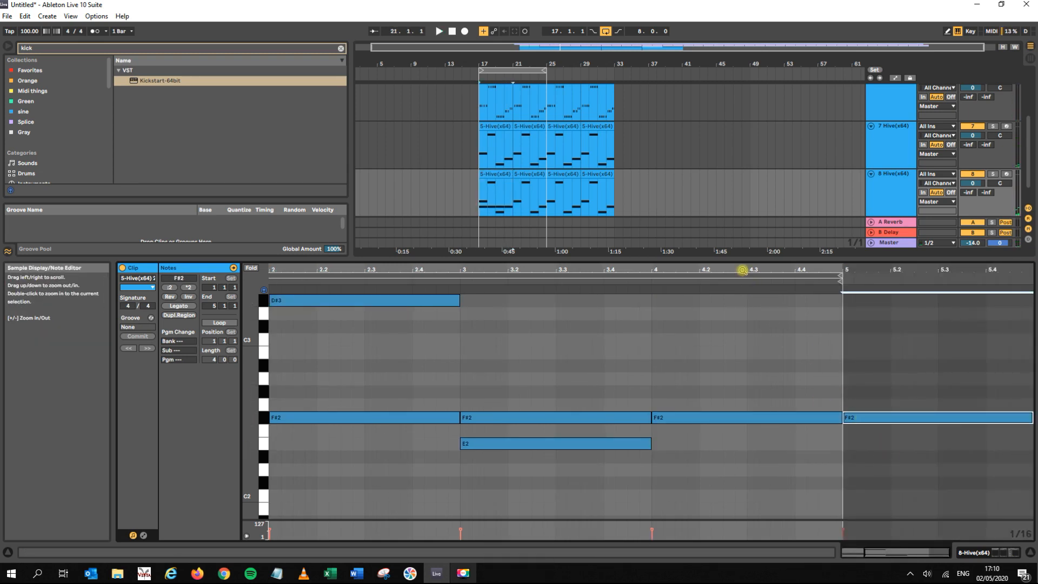
{"action": "left_click_drag", "start_coordinate": [741, 271], "coordinate": [799, 262]}
{"action": "key", "text": "ctrl+z"}
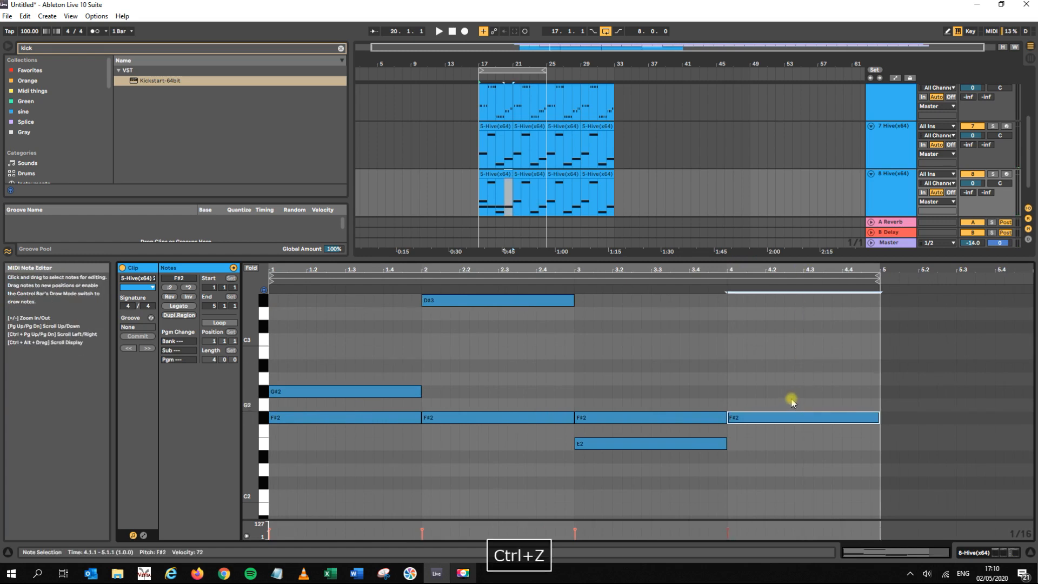
- Raise the selected bar 4 copy to B2 above the F#2 and play the clip back
{"action": "key", "text": "Up"}
{"action": "key", "text": "Up"}
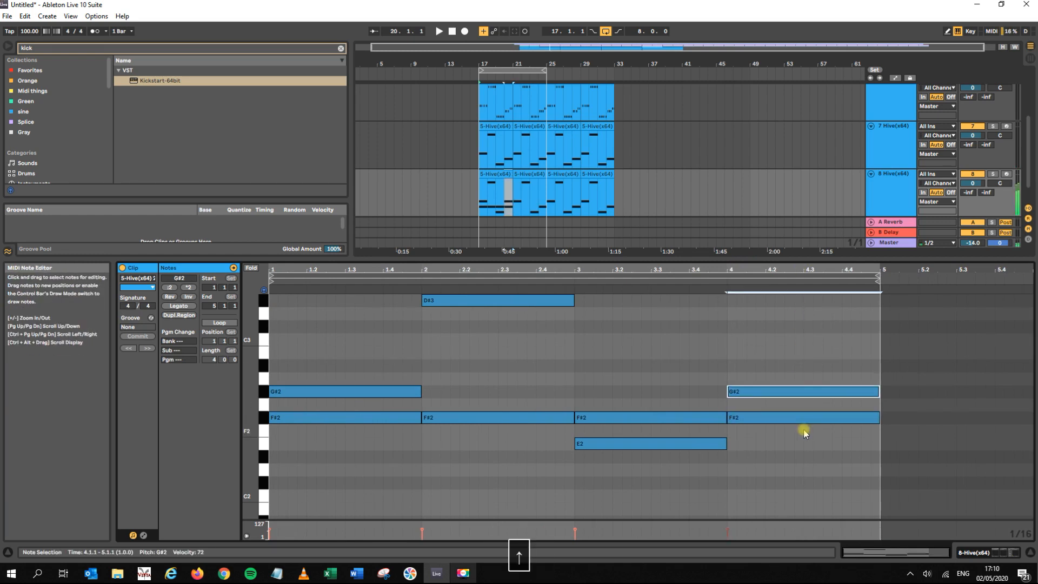
{"action": "key", "text": "Up"}
{"action": "key", "text": "Up"}
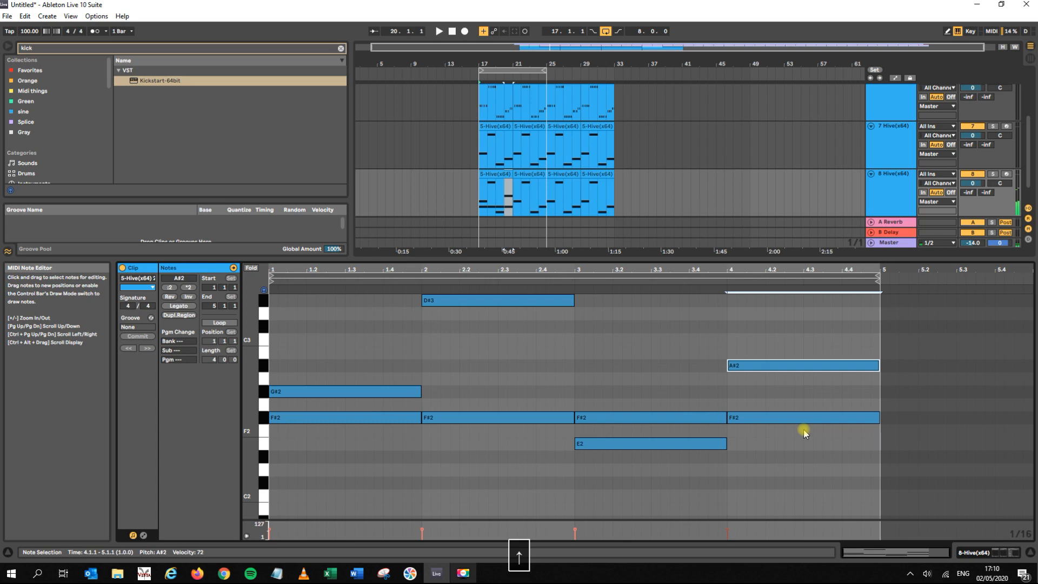
{"action": "key", "text": "Up"}
{"action": "key", "text": "space"}
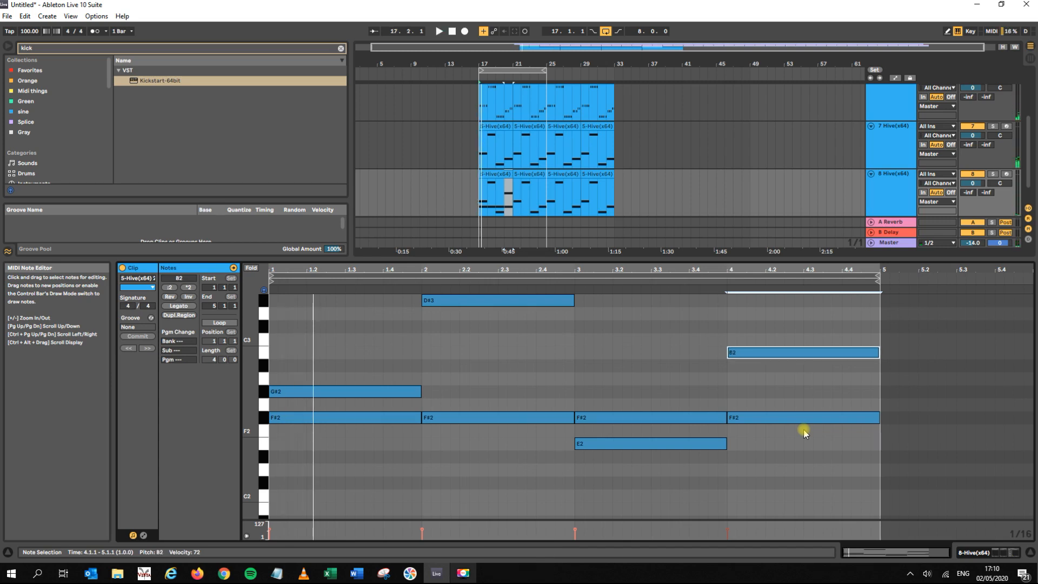
{"action": "key", "text": "space"}
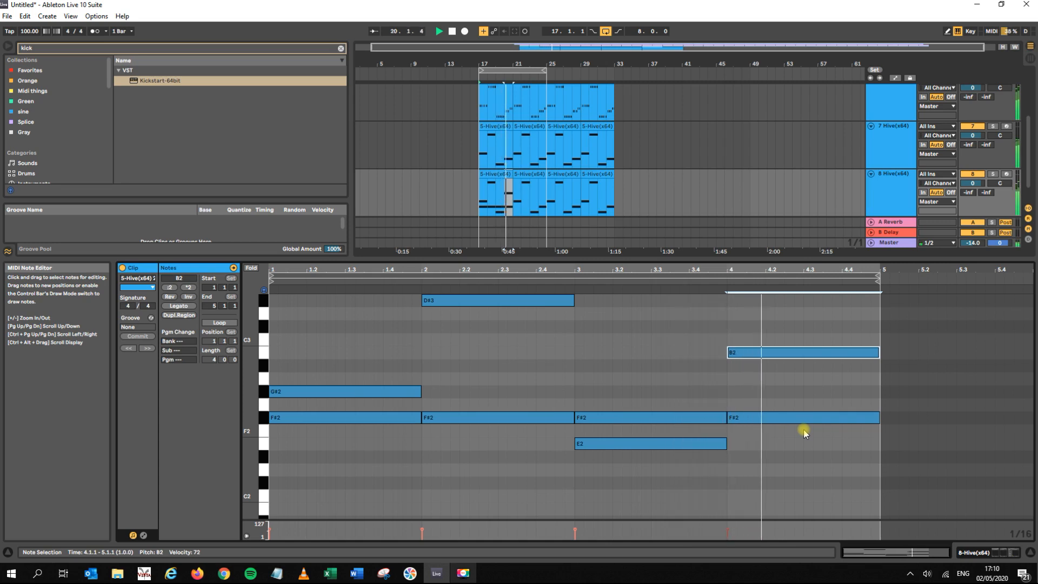
{"action": "key", "text": "space"}
- Shorten the bar 4 B2 note to half a bar, fill the second half with a copy at A#2, and play the clip
{"action": "left_click", "coordinate": [793, 319]}
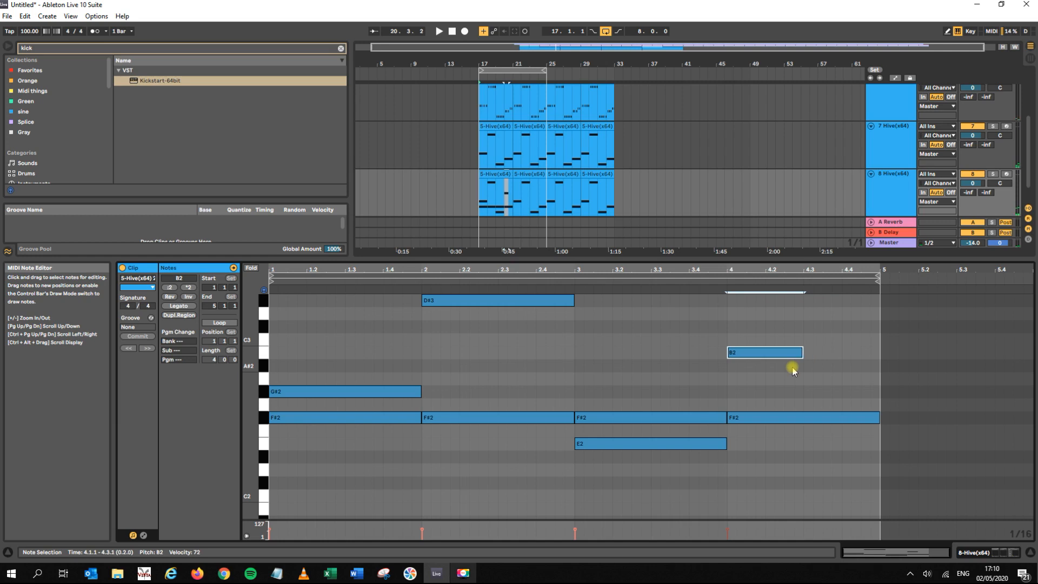
{"action": "key", "text": "ctrl+d"}
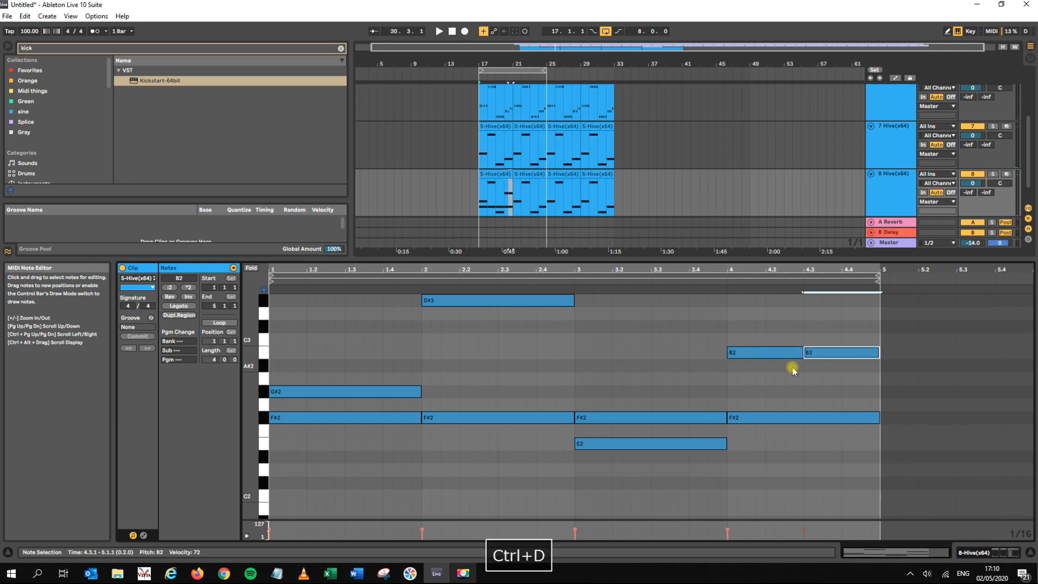
{"action": "key", "text": "Down"}
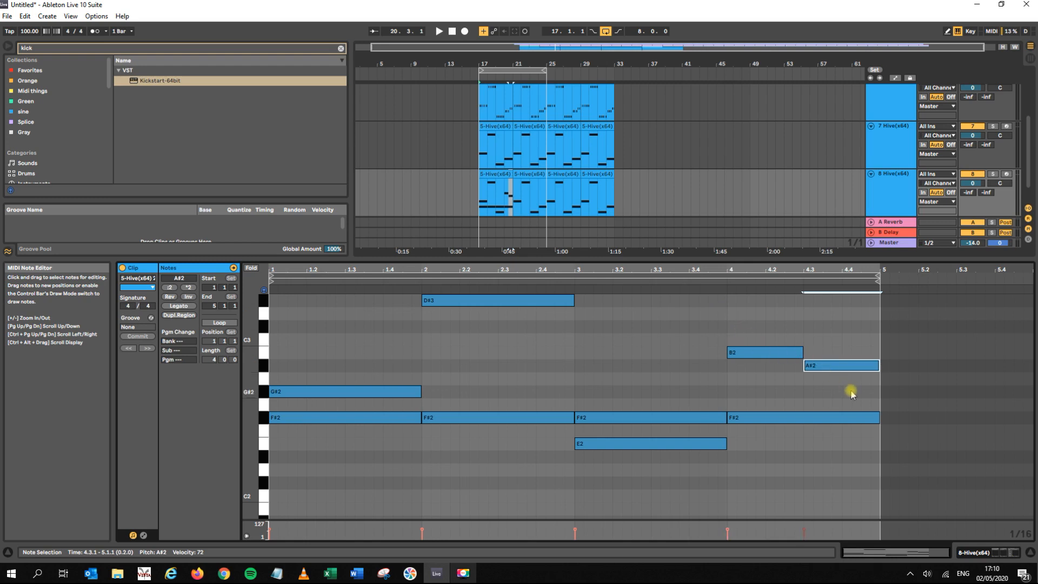
{"action": "left_click_drag", "start_coordinate": [298, 349], "coordinate": [331, 456]}
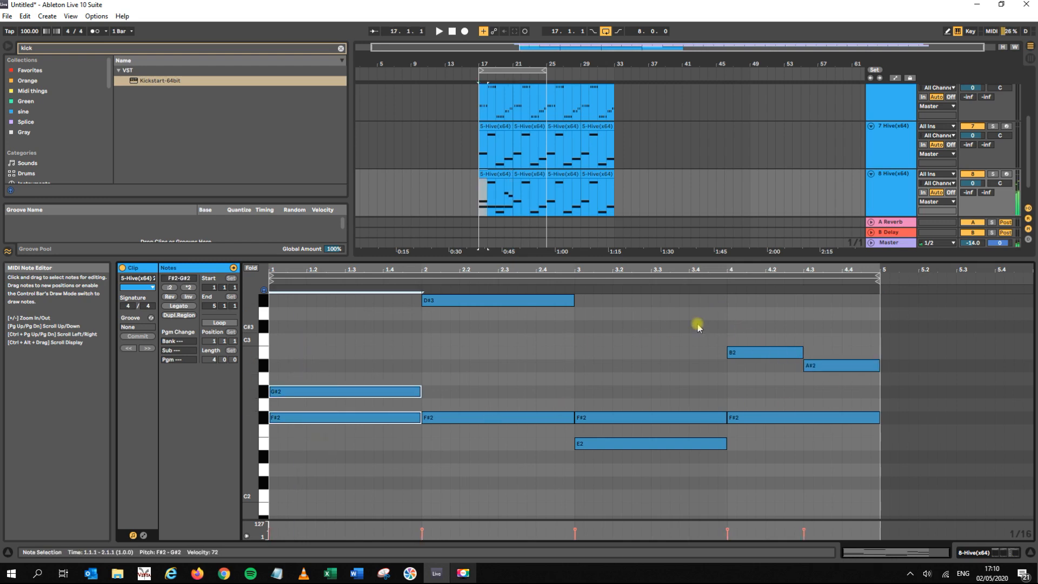
{"action": "left_click", "coordinate": [707, 285]}
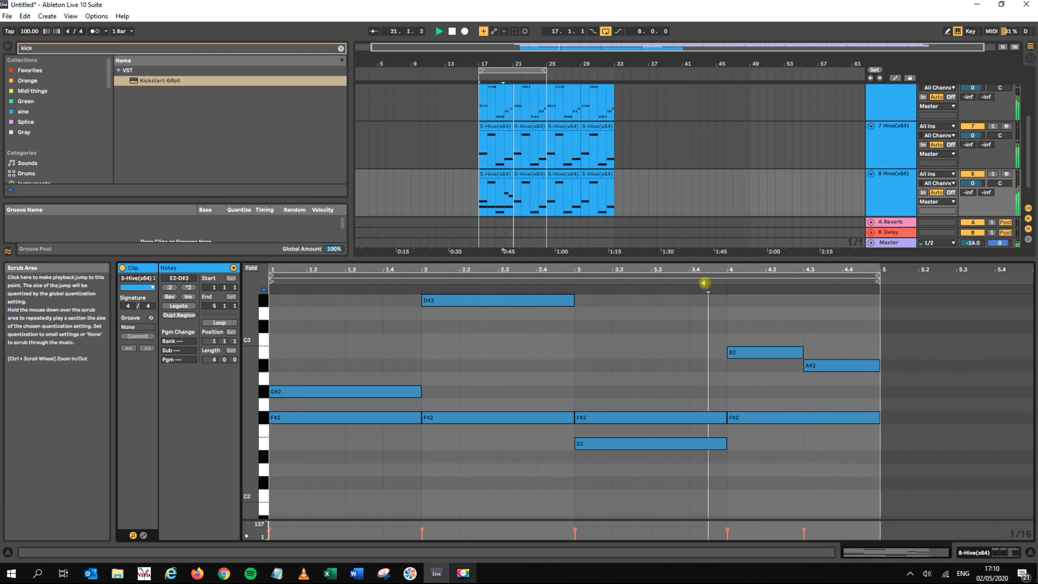
{"action": "key", "text": "space"}
- Duplicate track 8's edited first clip three times to replace the clips up to bar 33
{"action": "left_click", "coordinate": [499, 179]}
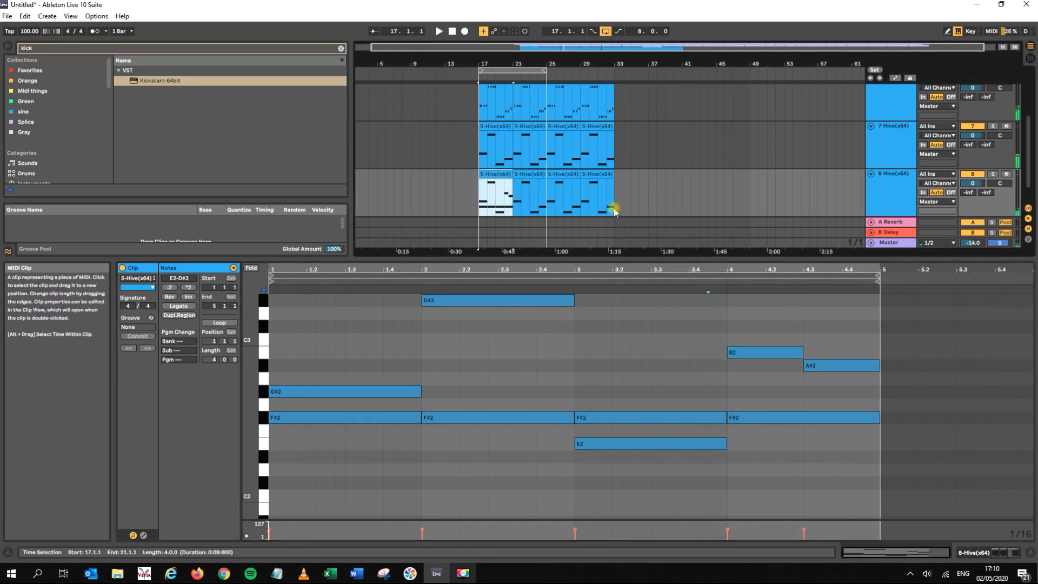
{"action": "key", "text": "ctrl+d"}
{"action": "key", "text": "ctrl+d"}
{"action": "key", "text": "ctrl+d"}
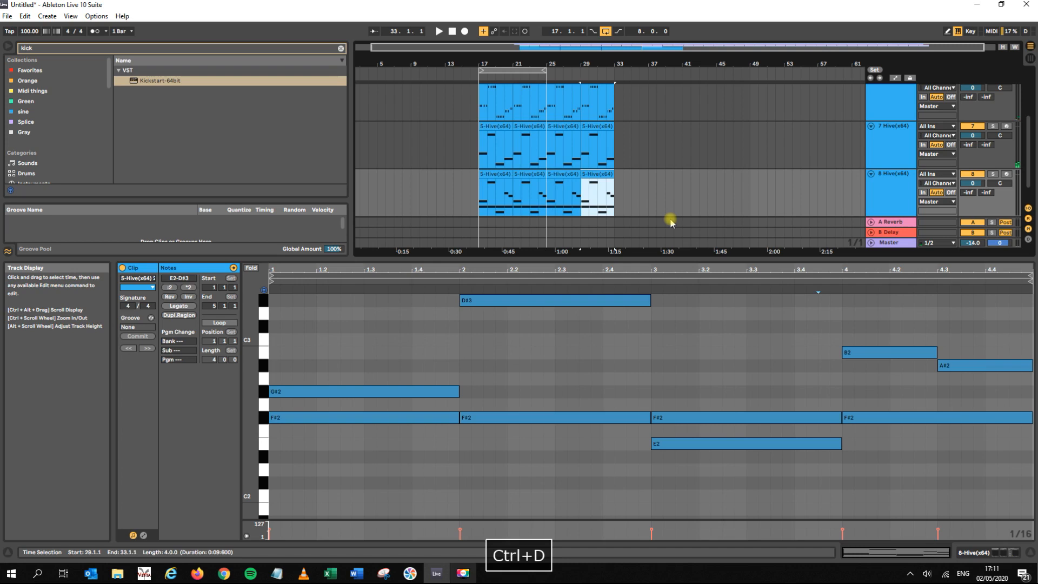
- Extend the arrangement loop from bar 17 to bar 32 and fold Hive tracks 5 to 8
{"action": "left_click_drag", "start_coordinate": [547, 69], "coordinate": [606, 94]}
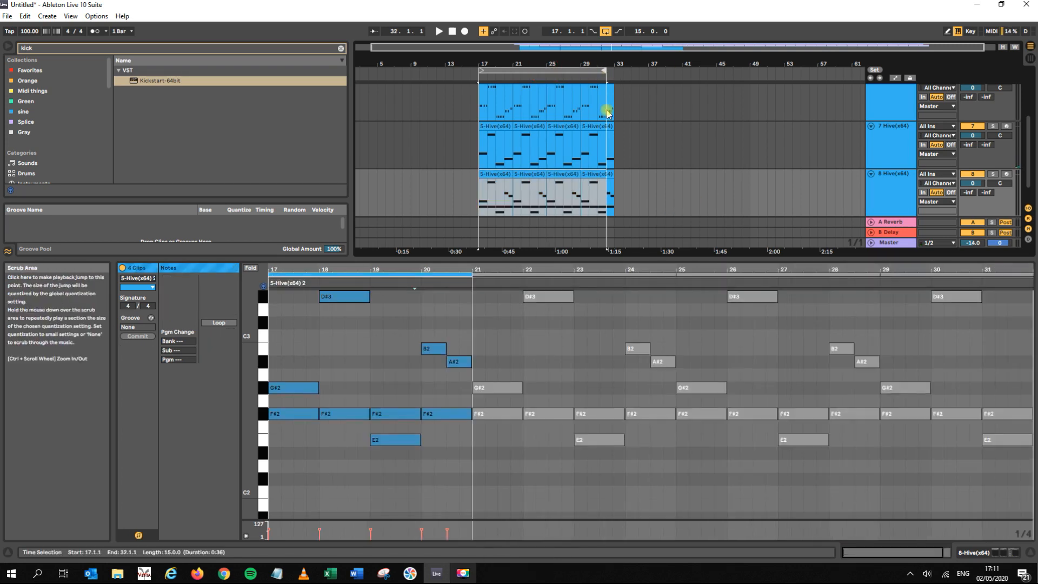
{"action": "scroll", "coordinate": [676, 159], "scroll_direction": "up", "scroll_amount": 3}
{"action": "scroll", "coordinate": [675, 160], "scroll_direction": "up", "scroll_amount": 1}
{"action": "left_click", "coordinate": [870, 130]}
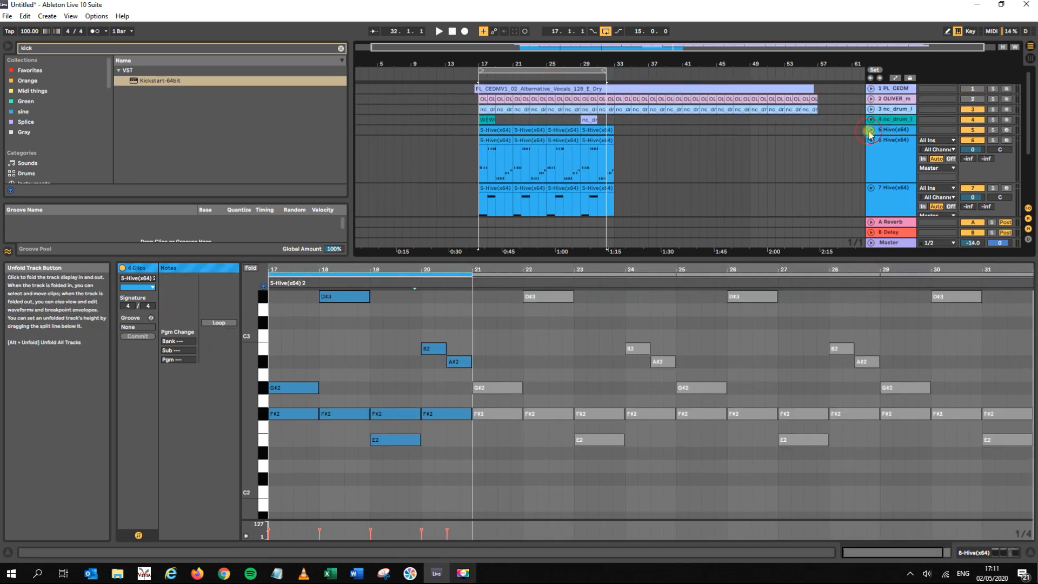
{"action": "left_click", "coordinate": [871, 140]}
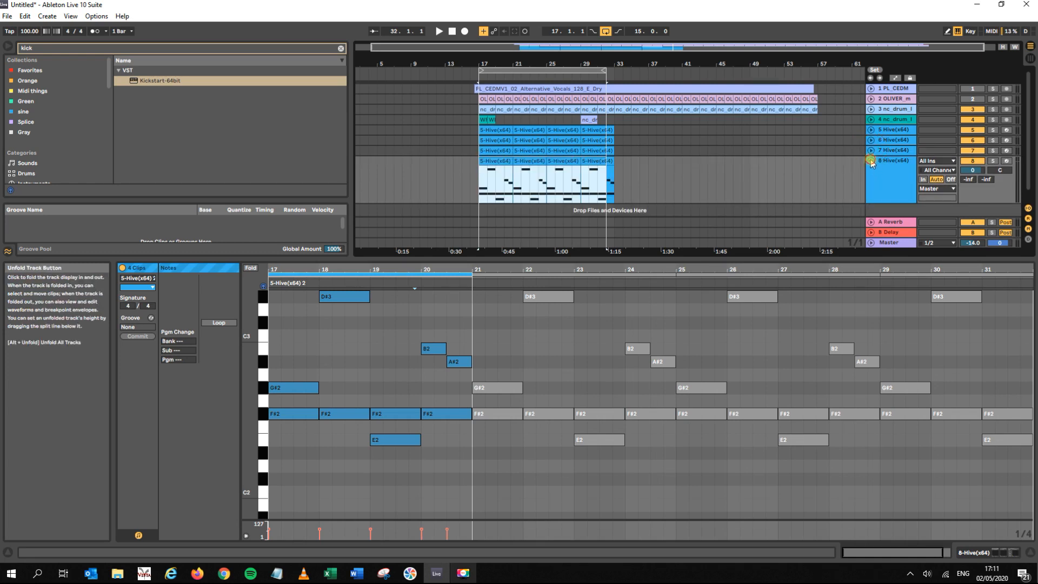
{"action": "left_click", "coordinate": [870, 150]}
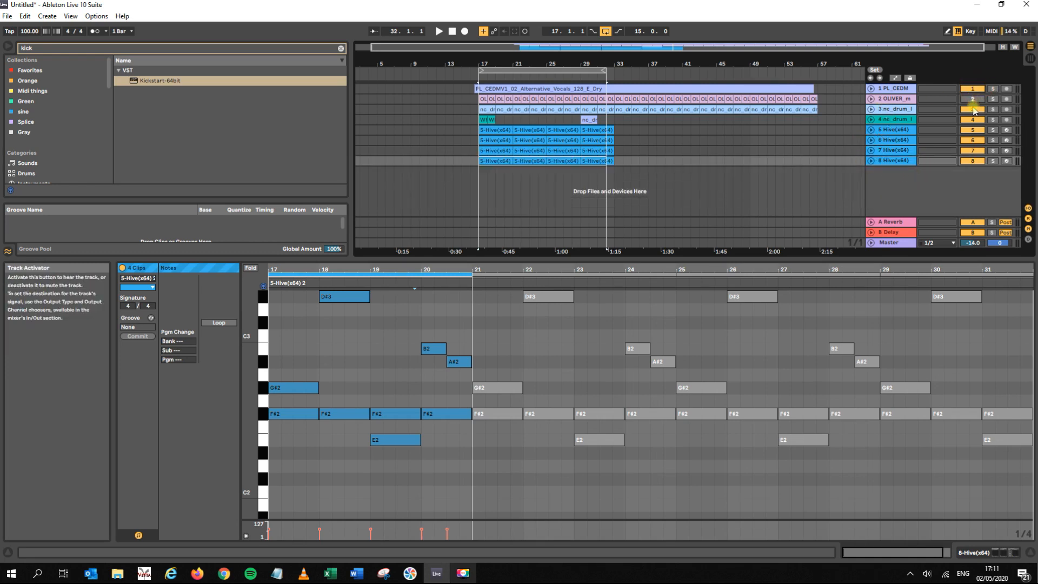
- Play the loop with track 2 activated, switching track 4 off and back on to compare
{"action": "key", "text": "space"}
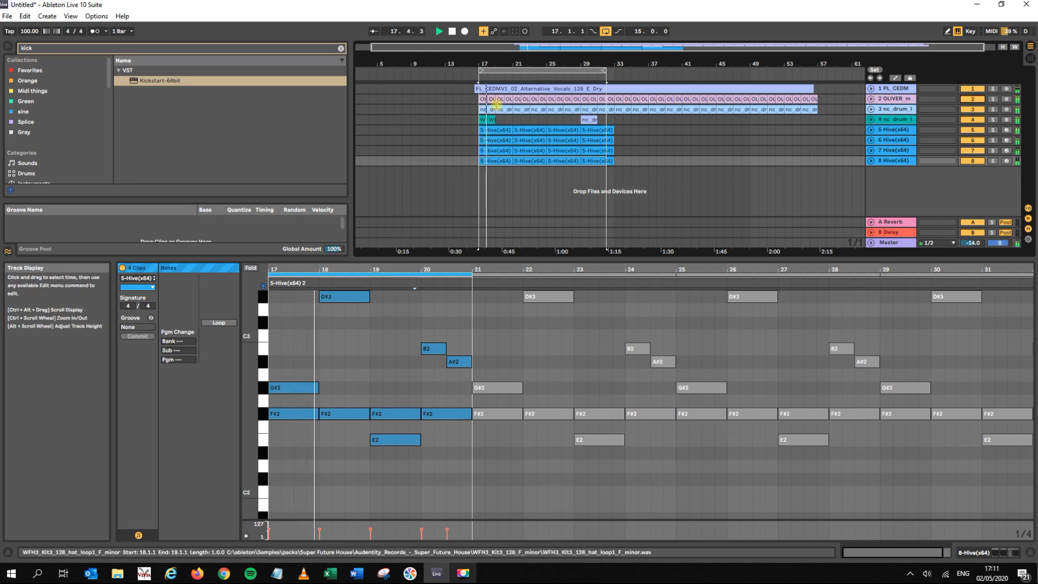
{"action": "left_click_drag", "start_coordinate": [481, 64], "coordinate": [483, 124]}
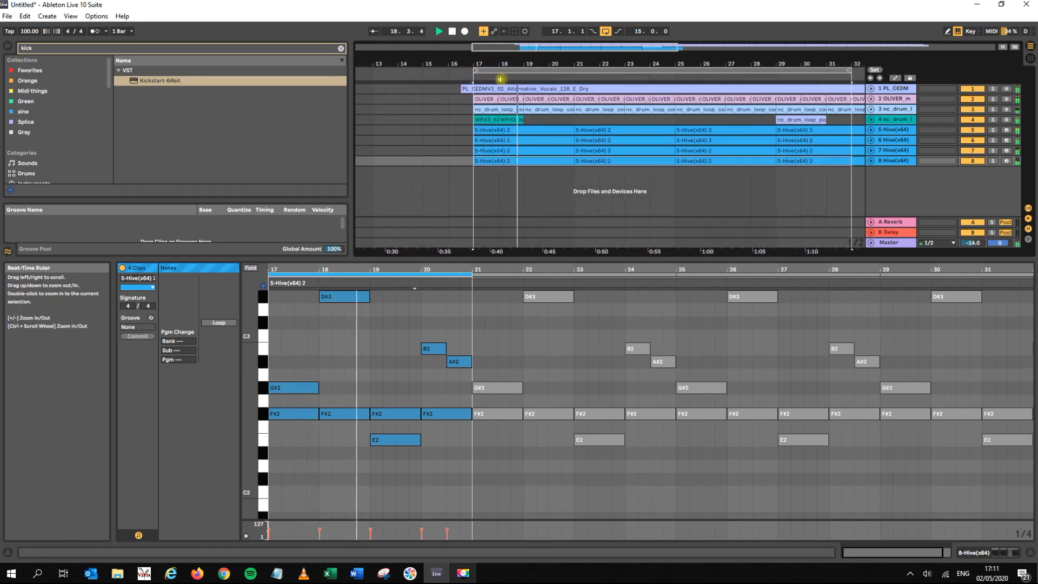
{"action": "left_click", "coordinate": [968, 120]}
{"action": "left_click", "coordinate": [967, 120]}
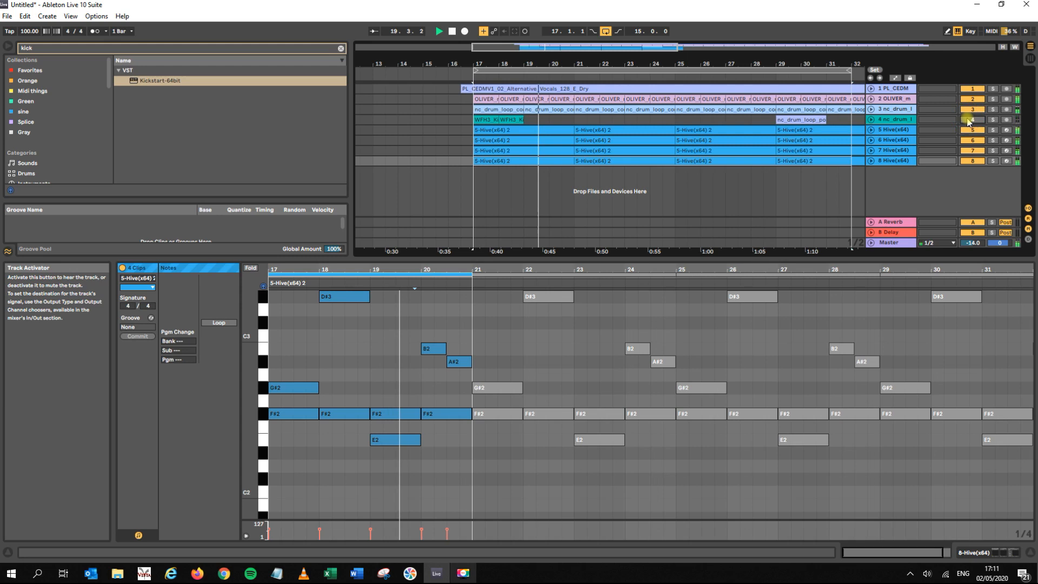
{"action": "key", "text": "space"}
- Move track 4's two WFH3 hat clips ahead of bar 17, out of the loop, and play the loop without them
{"action": "left_click", "coordinate": [493, 119]}
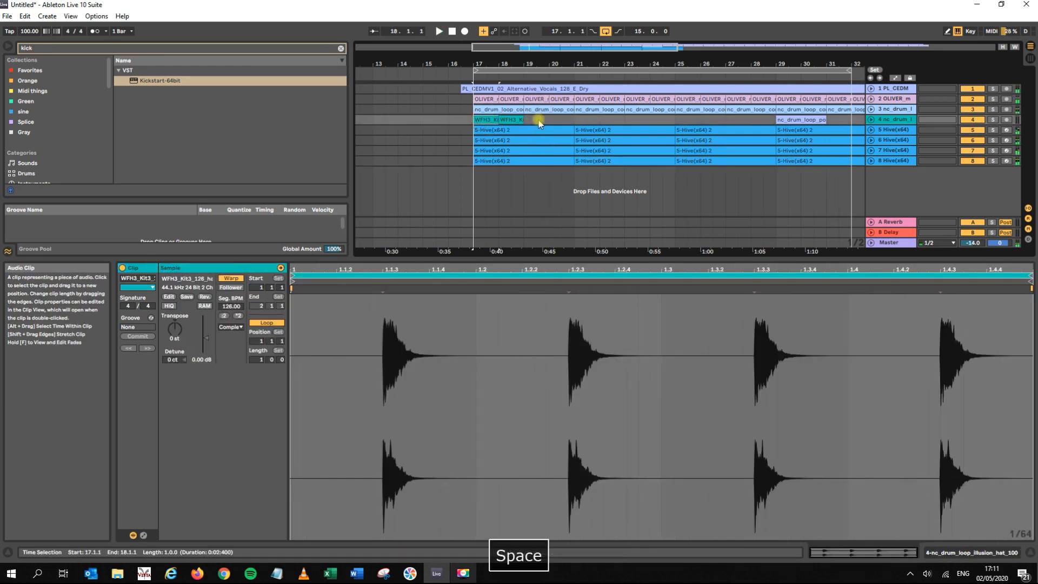
{"action": "left_click_drag", "start_coordinate": [492, 119], "coordinate": [382, 123]}
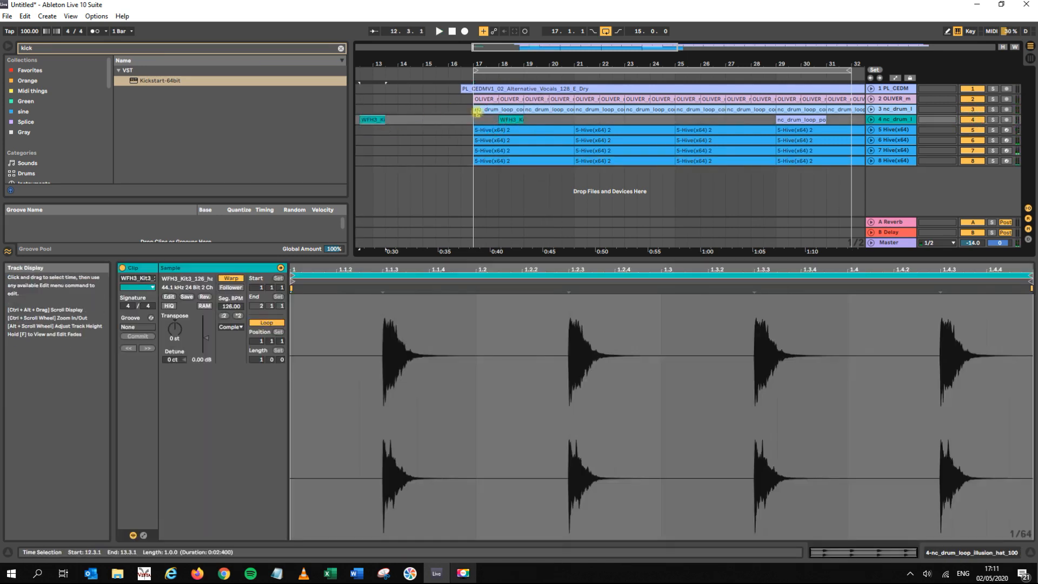
{"action": "left_click_drag", "start_coordinate": [515, 119], "coordinate": [402, 126]}
{"action": "left_click", "coordinate": [491, 73]}
{"action": "key", "text": "space"}
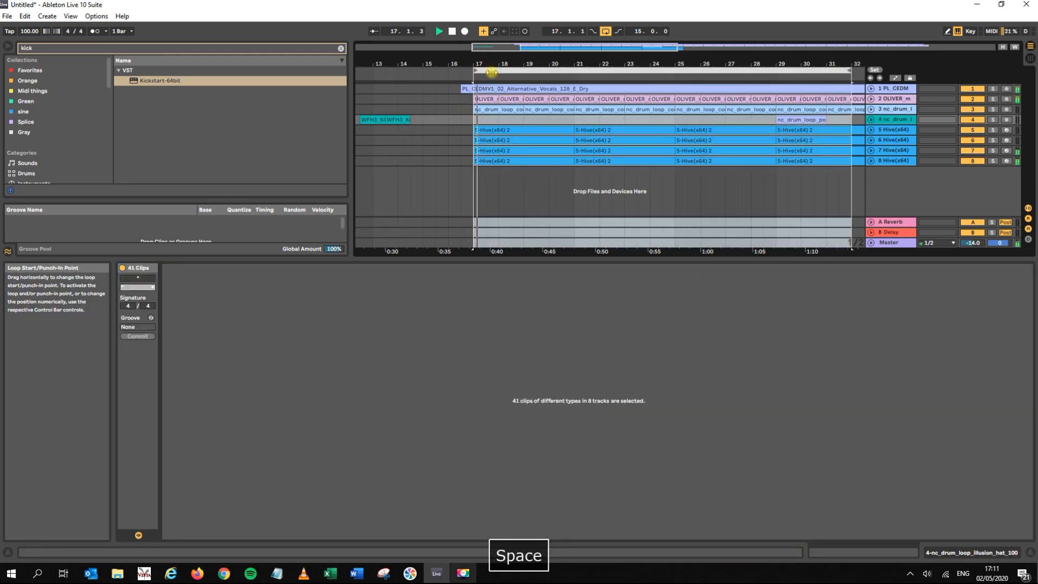
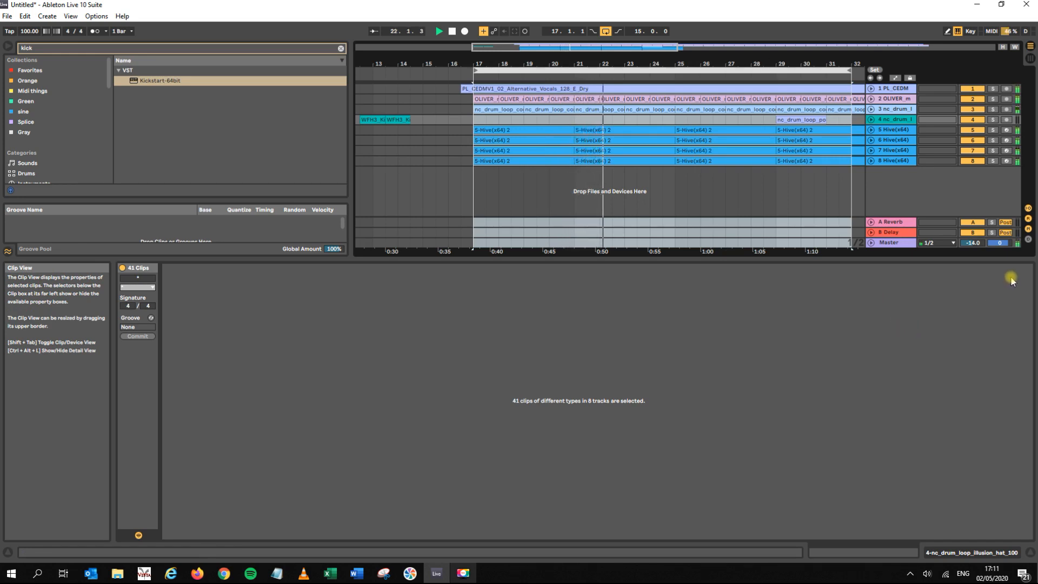
{"action": "key", "text": "space"}
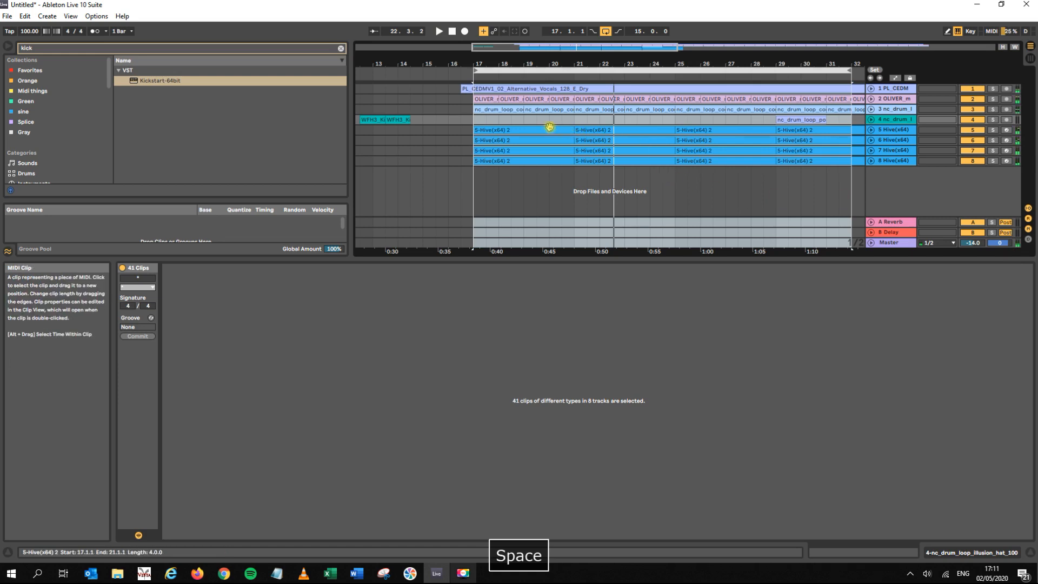
- Consolidate track 8's first two clips, bars 17 to 25, into one eight-bar clip and play the loop
{"action": "left_click", "coordinate": [549, 129]}
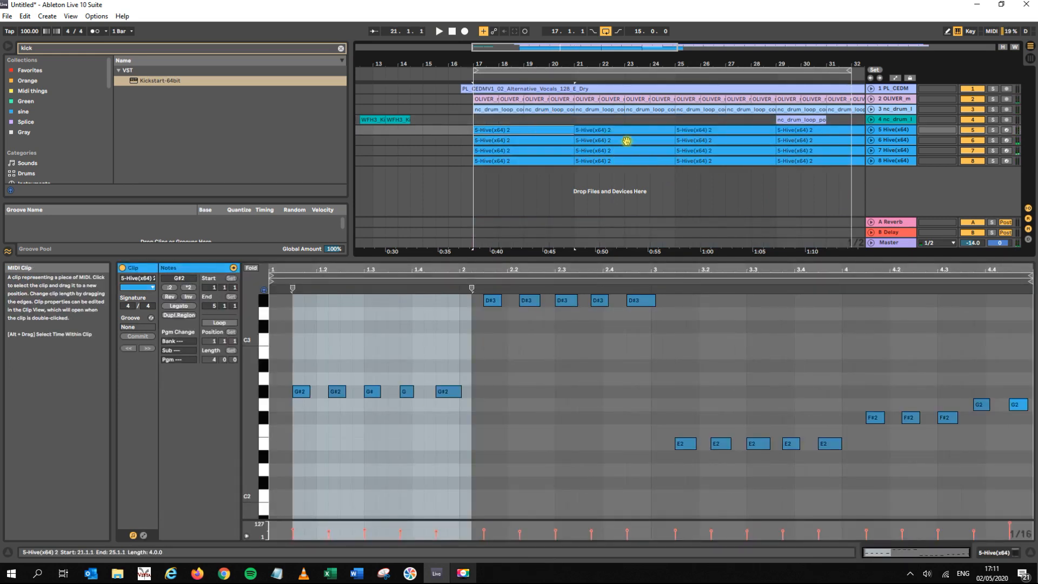
{"action": "left_click", "coordinate": [550, 159]}
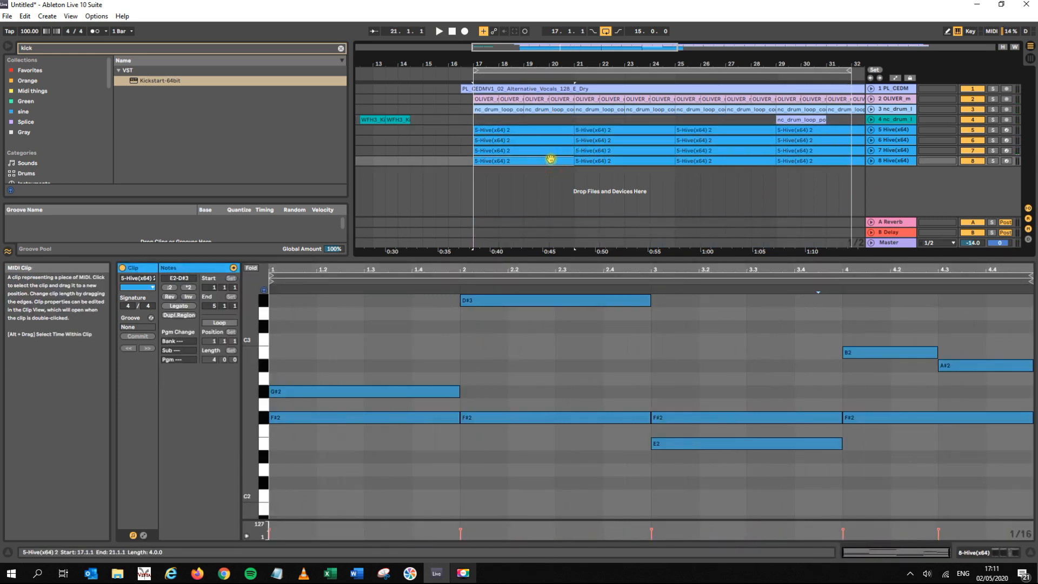
{"action": "left_click", "coordinate": [604, 160], "text": "shift"}
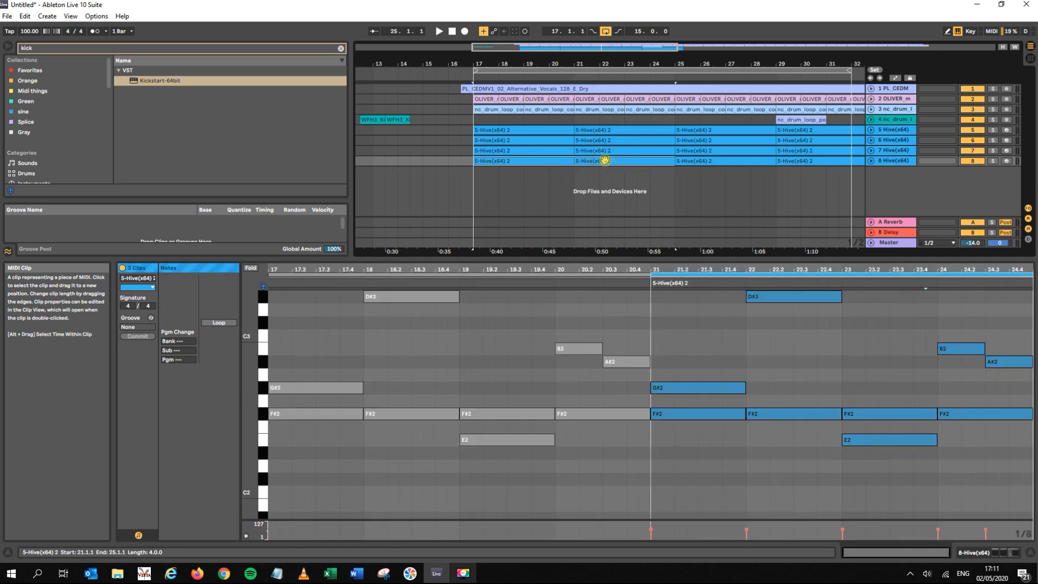
{"action": "key", "text": "ctrl+j"}
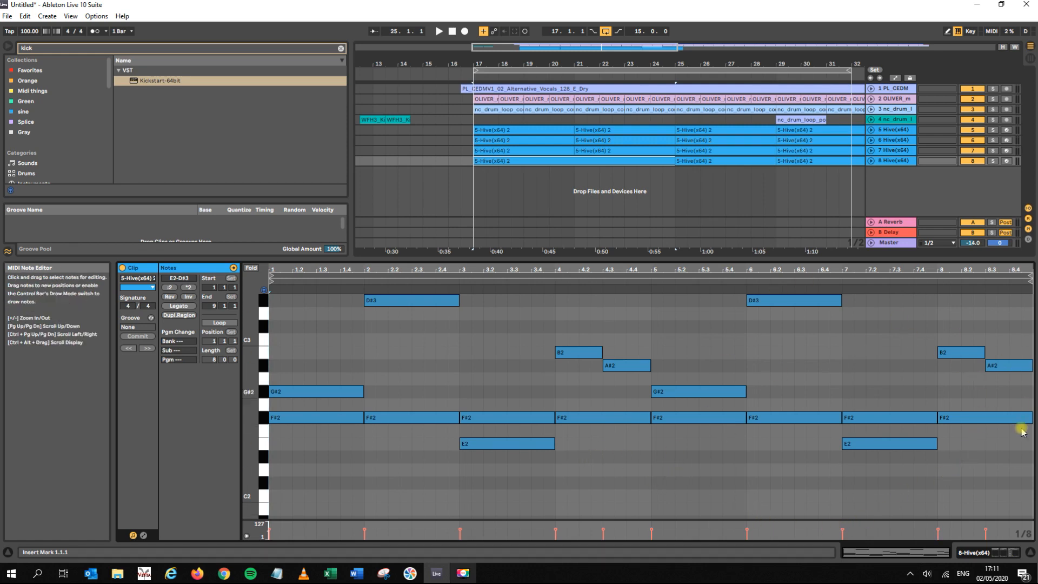
{"action": "key", "text": "space"}
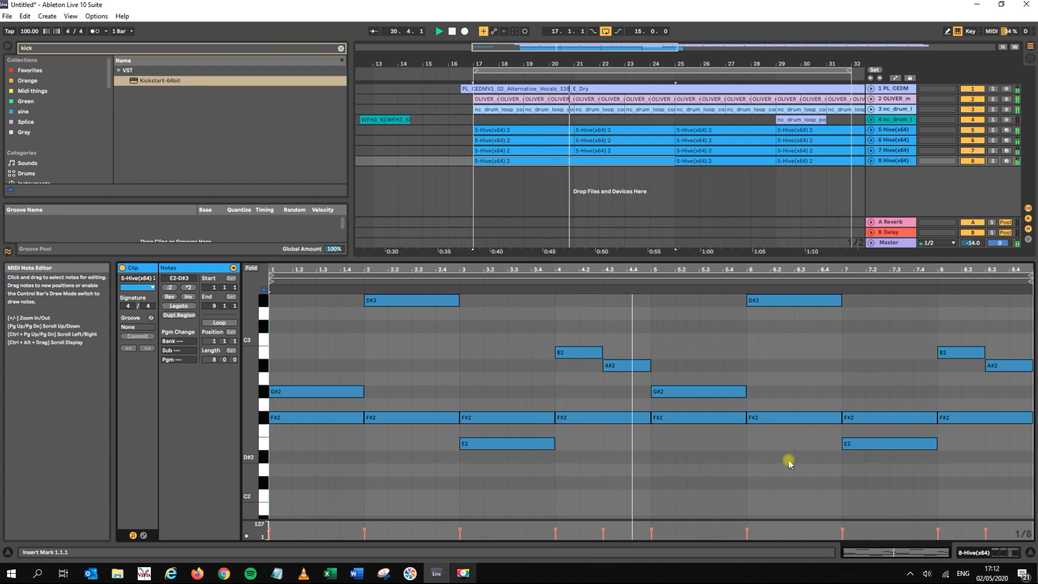
{"action": "key", "text": "space"}
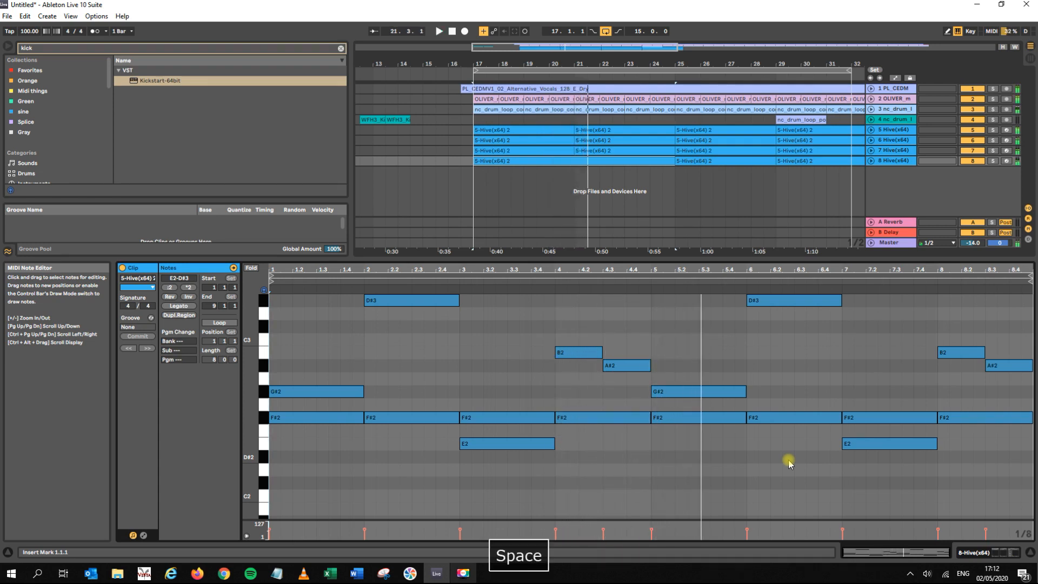
- Lower the D#3 note in bar 6 of track 8's consolidated clip to E2 and play from bar 5
{"action": "left_click", "coordinate": [781, 300]}
{"action": "key", "text": "Down"}
{"action": "key", "text": "Down"}
{"action": "key", "text": "Down"}
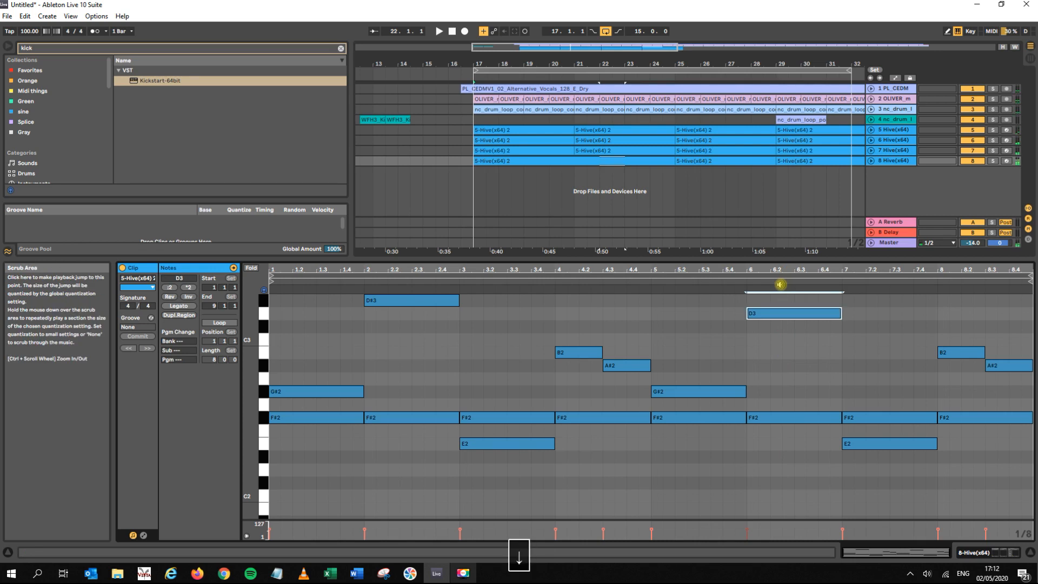
{"action": "key", "text": "Down"}
{"action": "key", "text": "Down"}
{"action": "key", "text": "Down"}
{"action": "key", "text": "Down"}
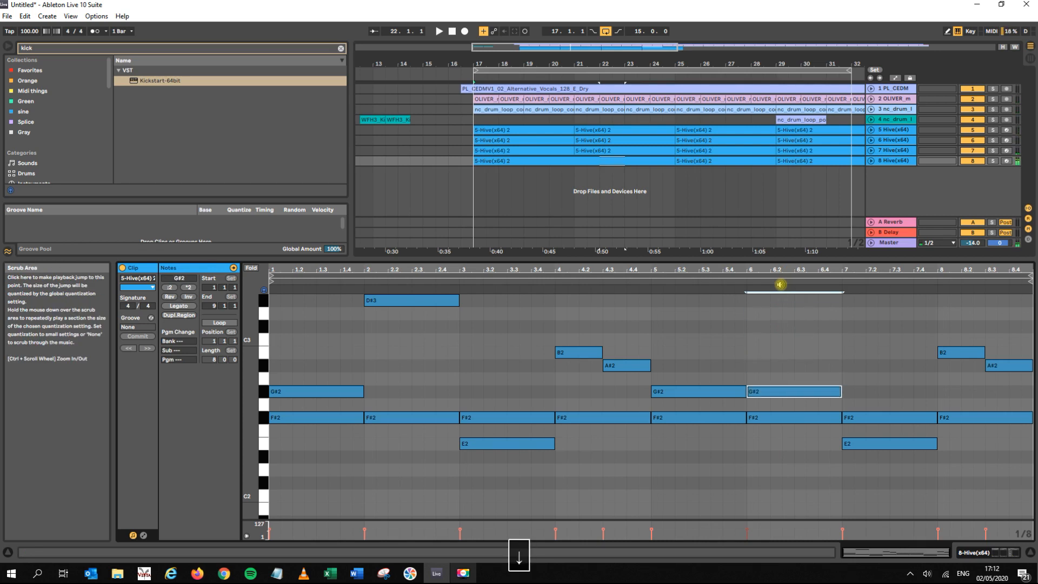
{"action": "key", "text": "Down"}
{"action": "key", "text": "Down"}
{"action": "key", "text": "Down"}
{"action": "key", "text": "Down"}
{"action": "key", "text": "Down"}
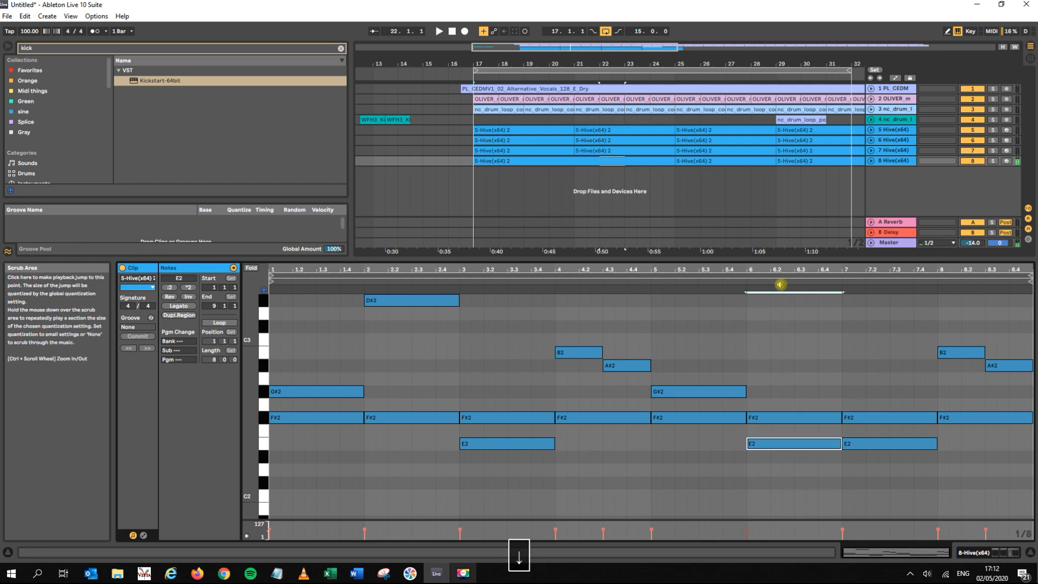
{"action": "key", "text": "Up"}
{"action": "left_click", "coordinate": [635, 280]}
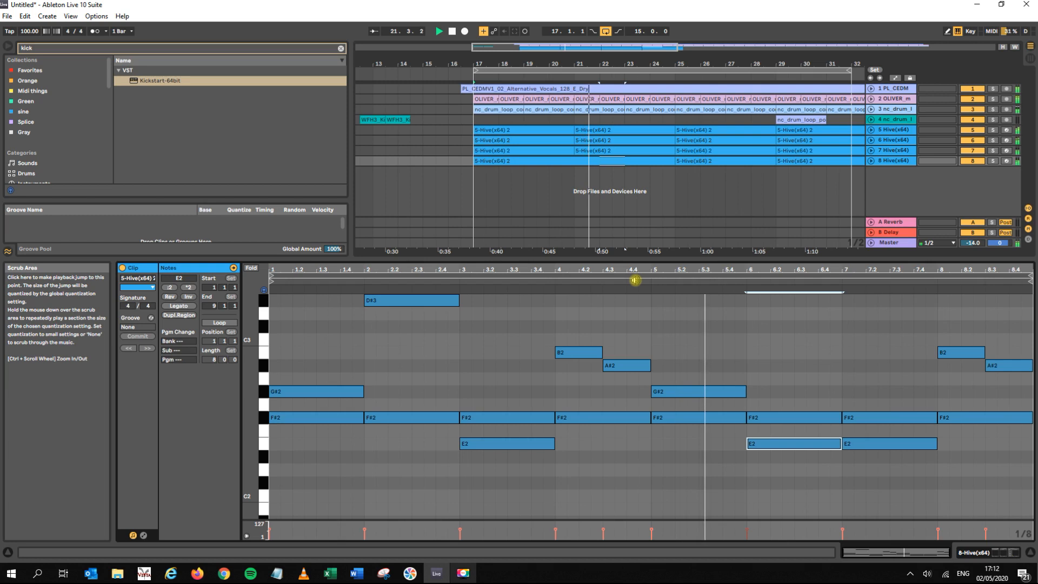
{"action": "key", "text": "space"}
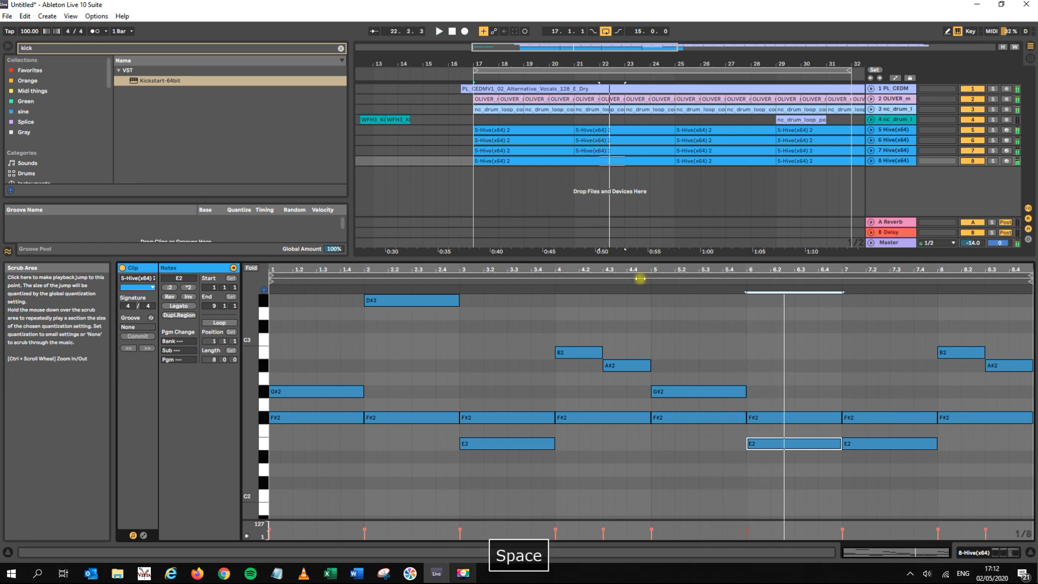
- Deactivate Hive tracks 5, 6 and 7 and replay track 8's clip from bar 5
{"action": "left_click", "coordinate": [972, 128]}
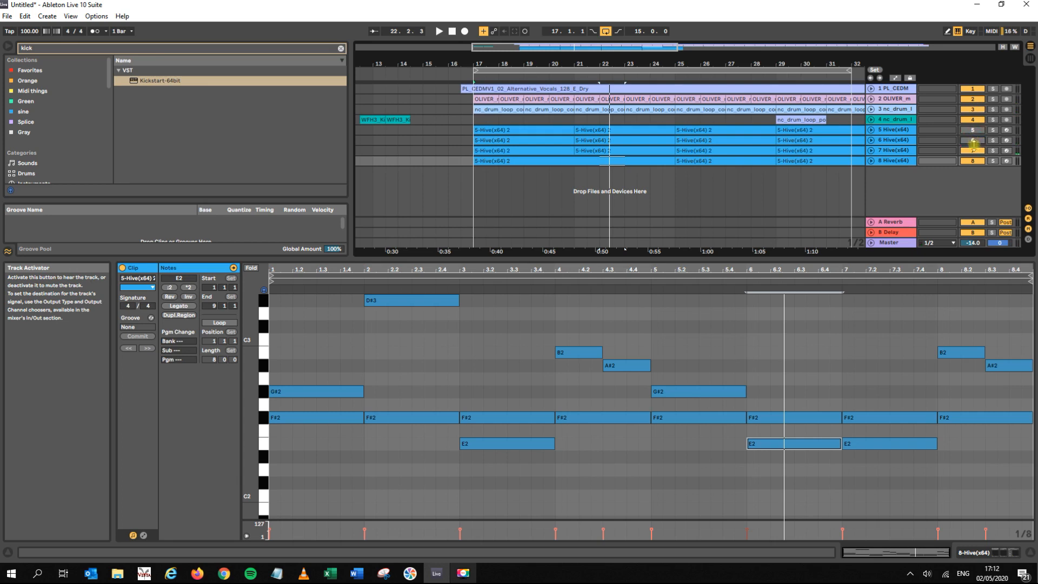
{"action": "key", "text": "space"}
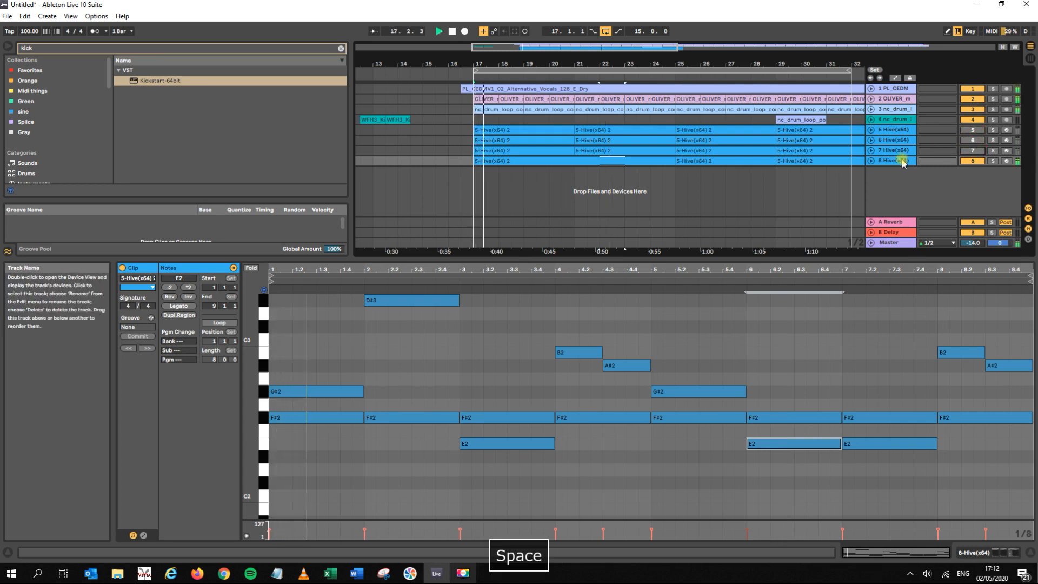
{"action": "key", "text": "space"}
{"action": "left_click", "coordinate": [639, 282]}
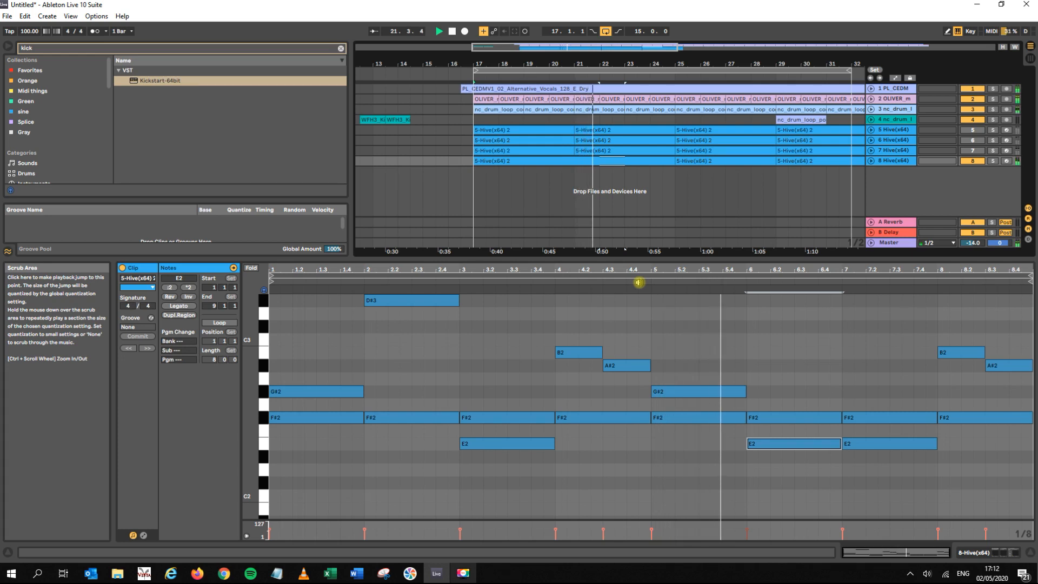
{"action": "key", "text": "space"}
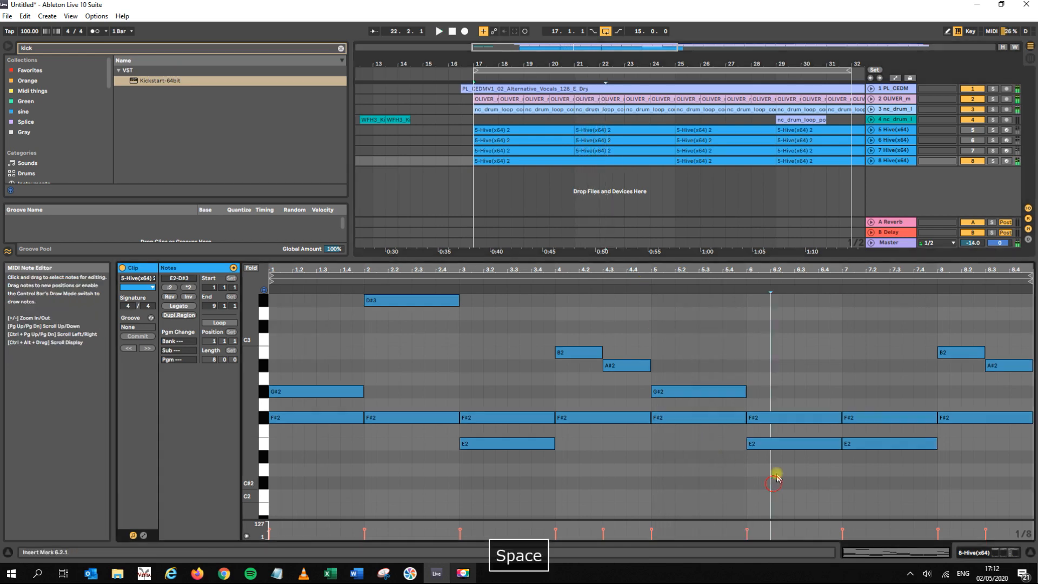
- Lower the E2 note in bar 6 to D#2 and play the clip from bar 5
{"action": "key", "text": "Down"}
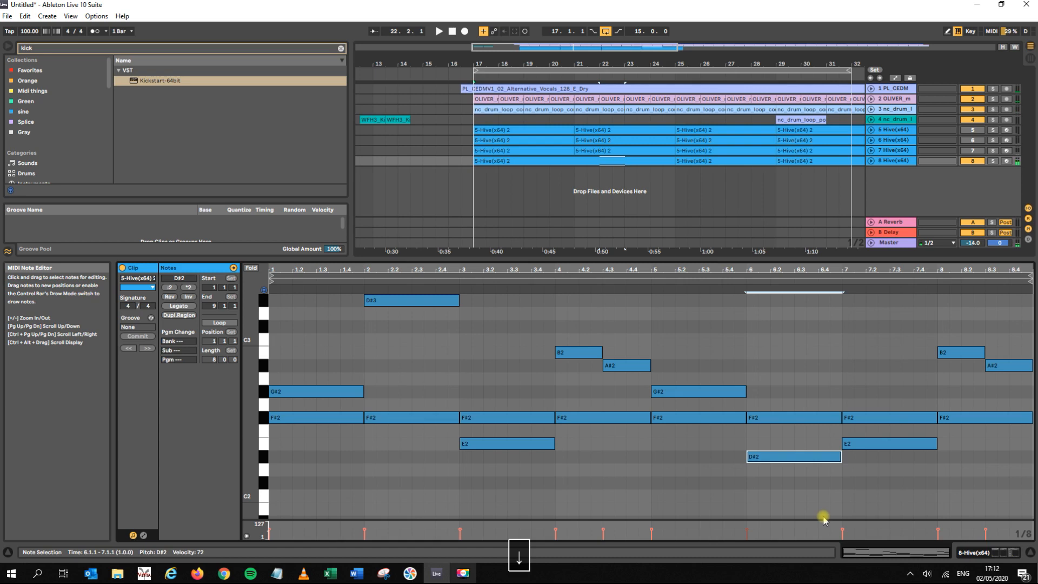
{"action": "left_click", "coordinate": [647, 280]}
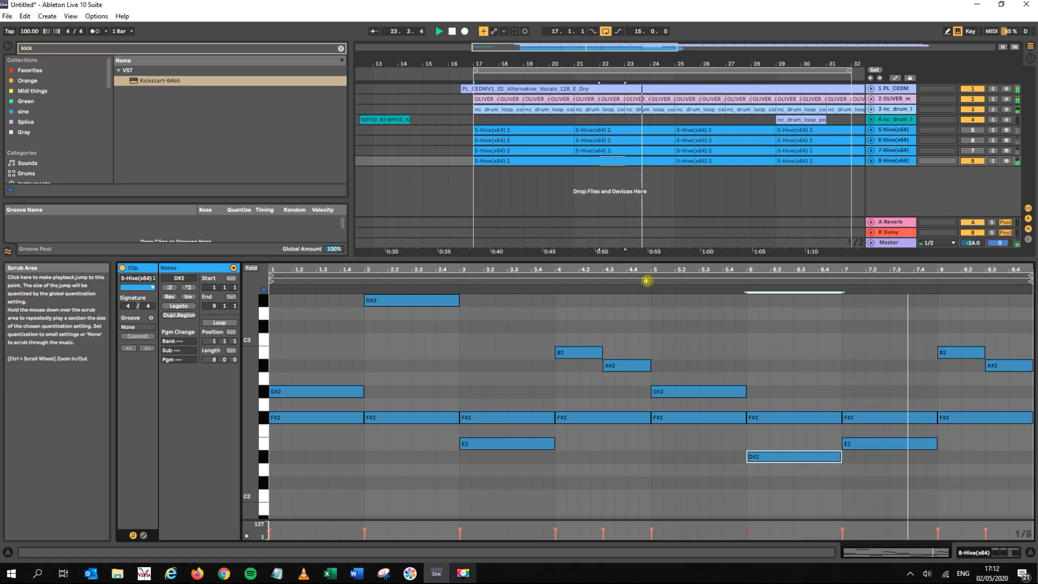
{"action": "key", "text": "space"}
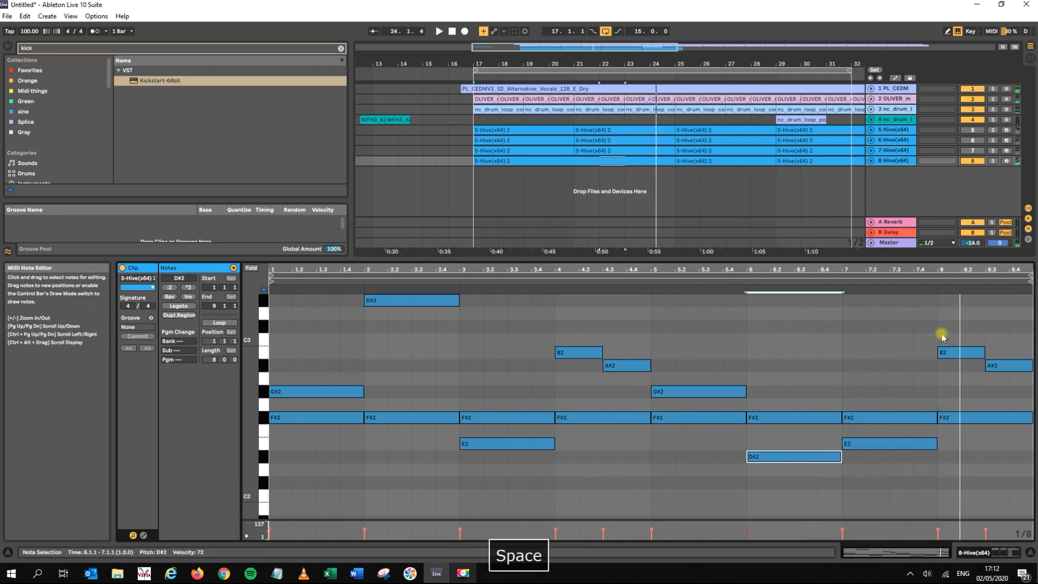
- Lower the B2 note at the start of bar 8 to A#2 and play the clip from bar 7
{"action": "left_click_drag", "start_coordinate": [940, 335], "coordinate": [951, 392]}
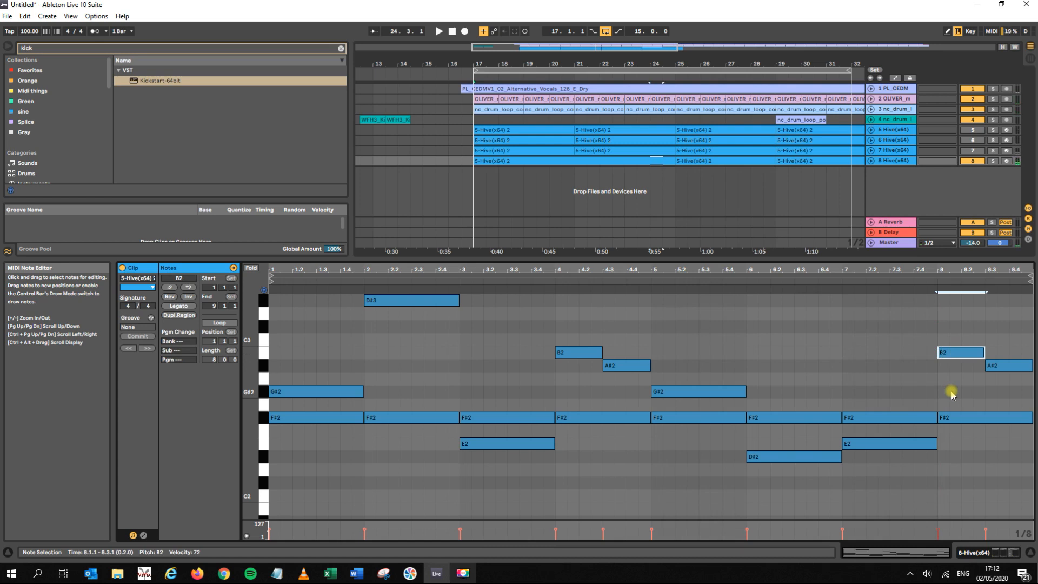
{"action": "key", "text": "Down"}
{"action": "left_click", "coordinate": [839, 283]}
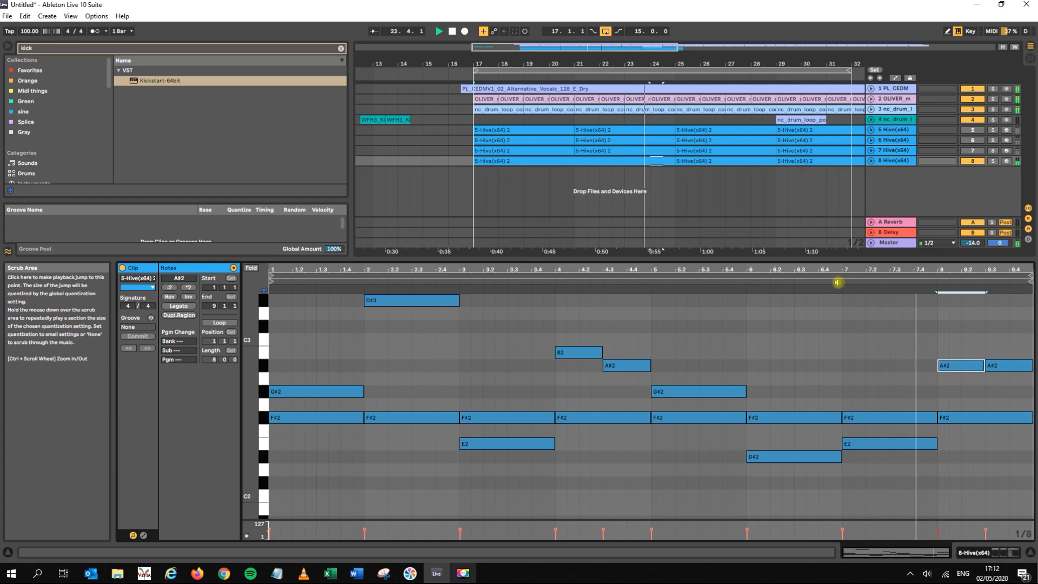
{"action": "key", "text": "space"}
- Lower the first half-bar note of bar 8 to C#2, try it an octave higher and back, and play from bar 7
{"action": "key", "text": "Down"}
{"action": "key", "text": "Down"}
{"action": "key", "text": "Down"}
{"action": "key", "text": "Down"}
{"action": "key", "text": "Down"}
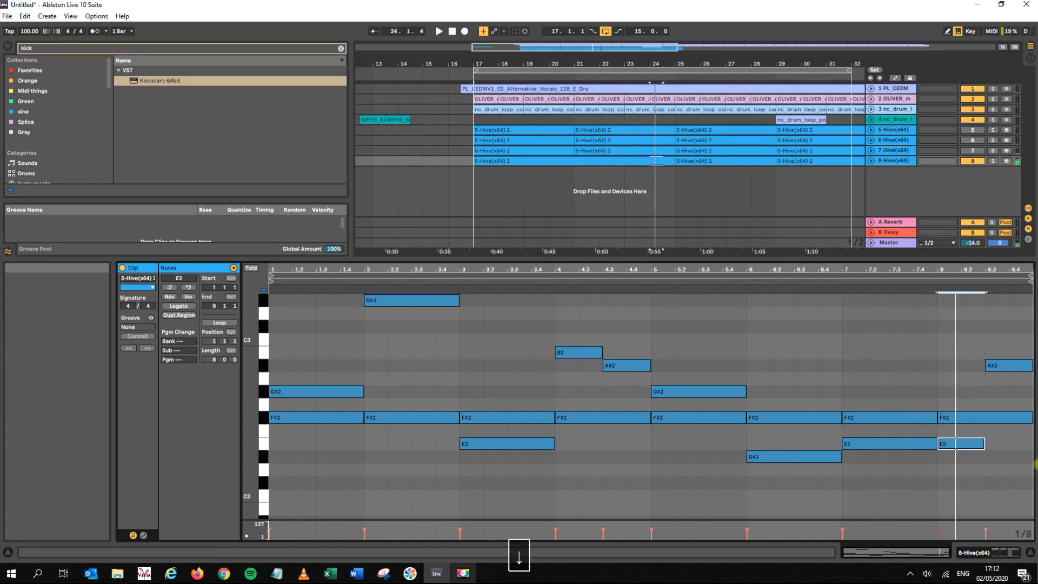
{"action": "key", "text": "Down"}
{"action": "key", "text": "Down"}
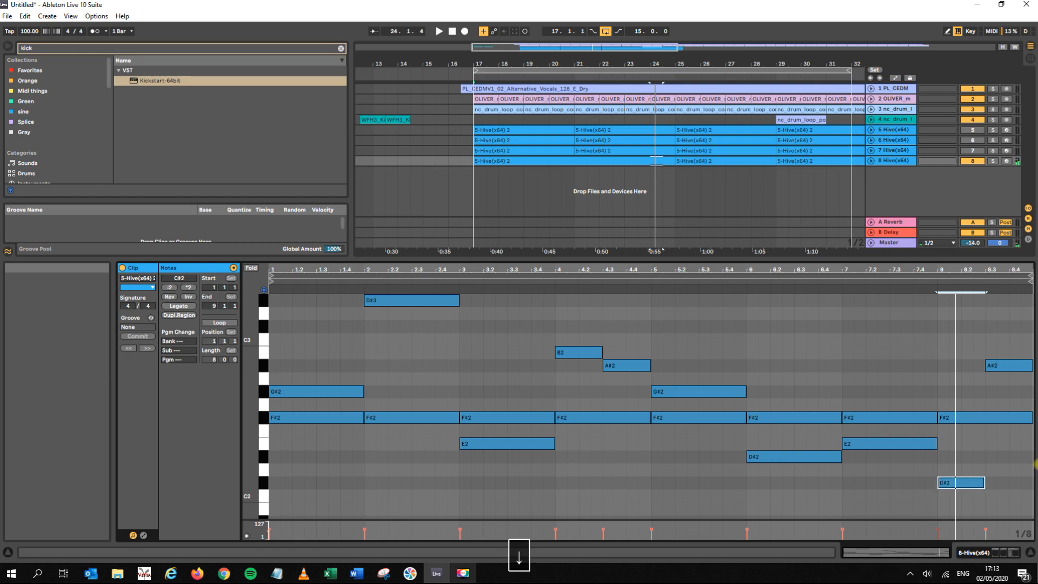
{"action": "key", "text": "shift+Up"}
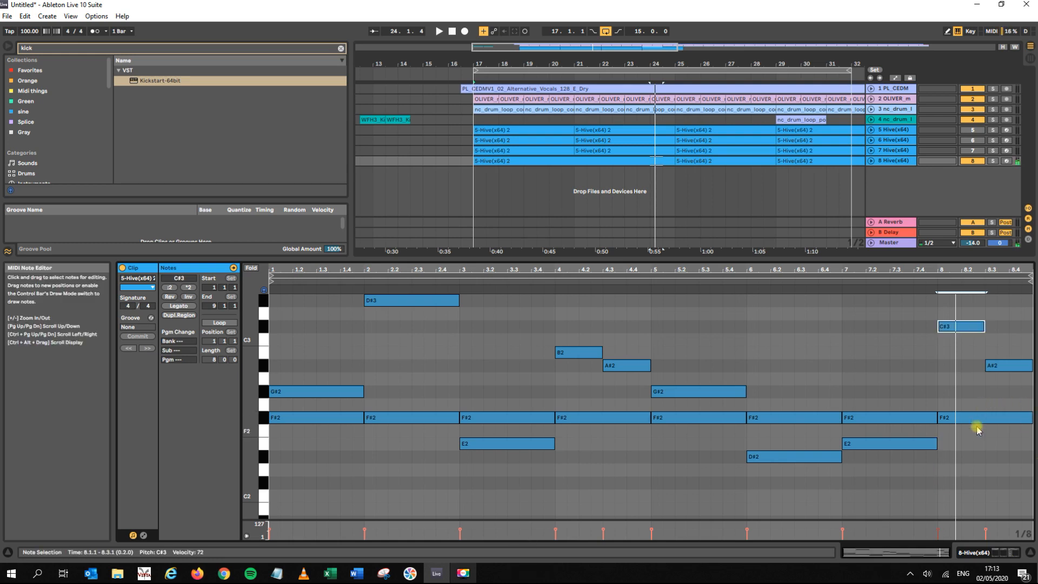
{"action": "key", "text": "shift+Down"}
{"action": "left_click", "coordinate": [831, 283]}
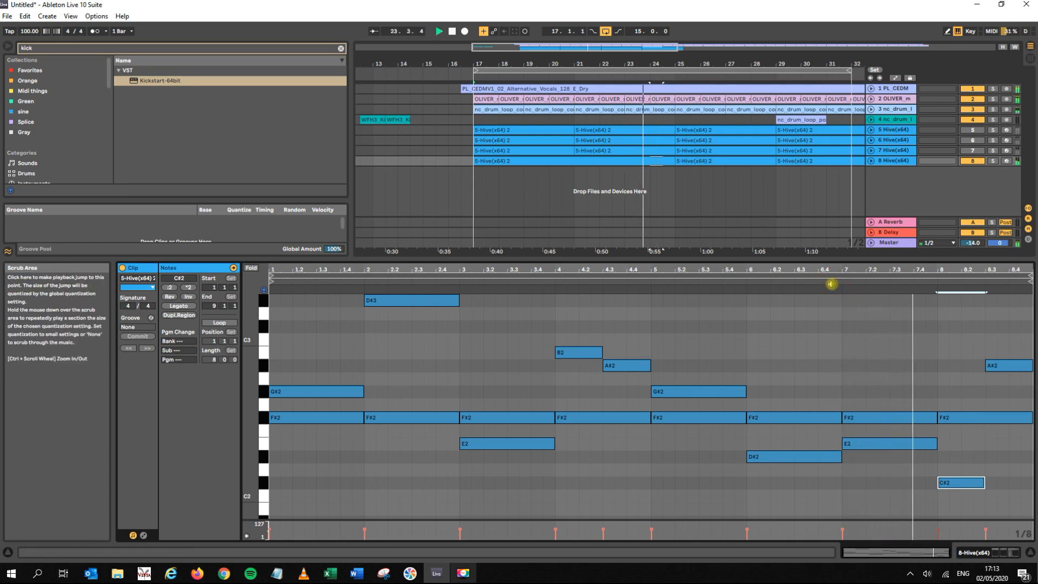
{"action": "key", "text": "space"}
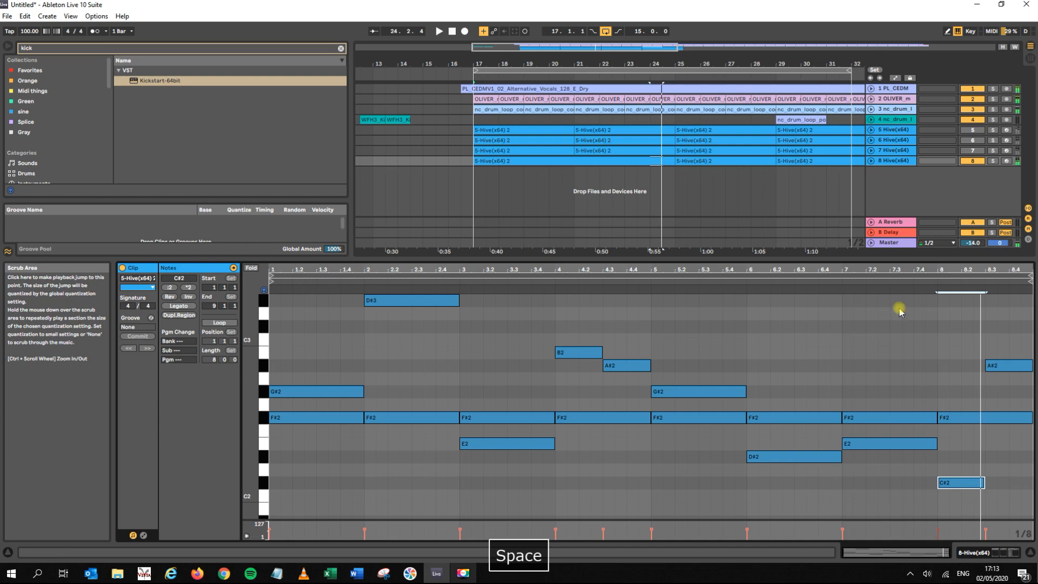
- Lower the A#2 note ending bar 8 to D#2, audition it from bar 8, and change it to D2 for another listen
{"action": "left_click", "coordinate": [1008, 366]}
{"action": "key", "text": "Down"}
{"action": "key", "text": "Down"}
{"action": "key", "text": "Down"}
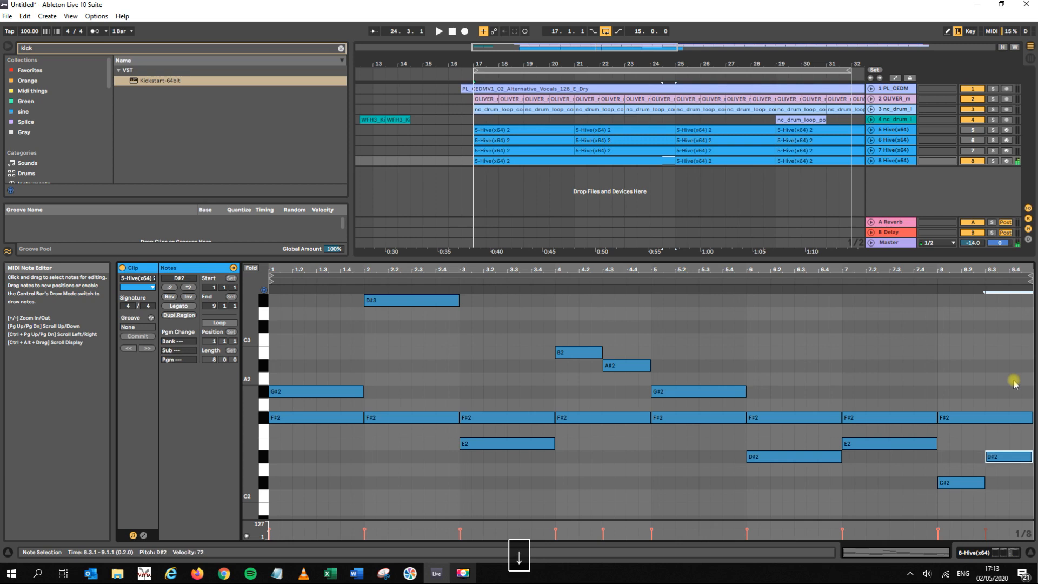
{"action": "key", "text": "Up"}
{"action": "left_click", "coordinate": [927, 282]}
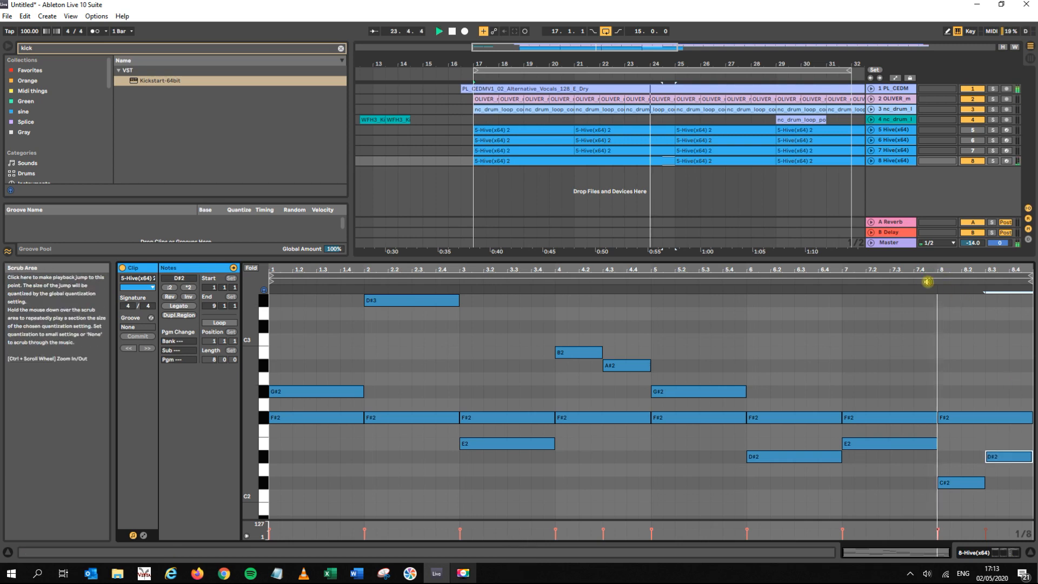
{"action": "key", "text": "space"}
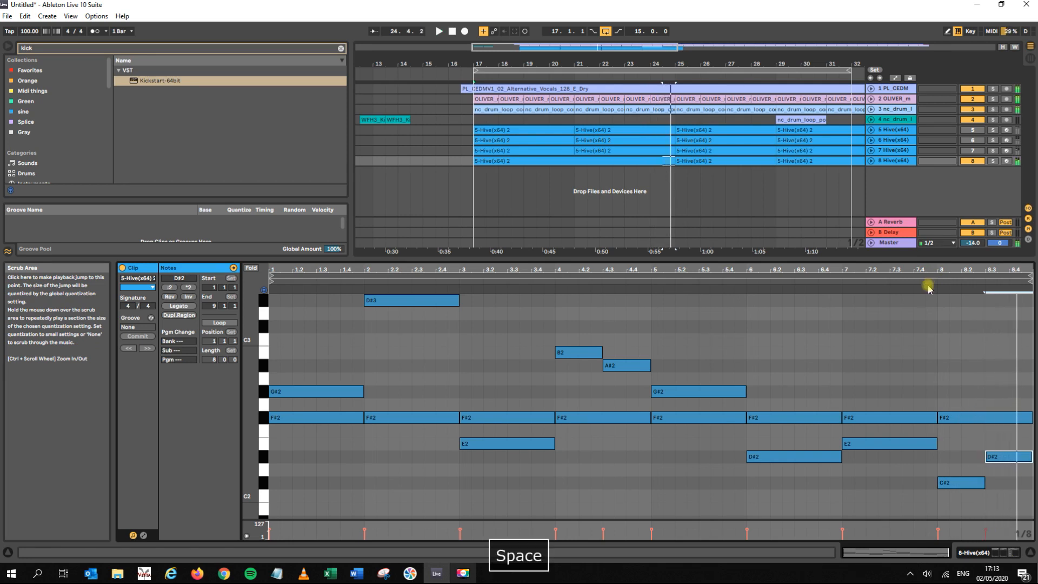
{"action": "key", "text": "Down"}
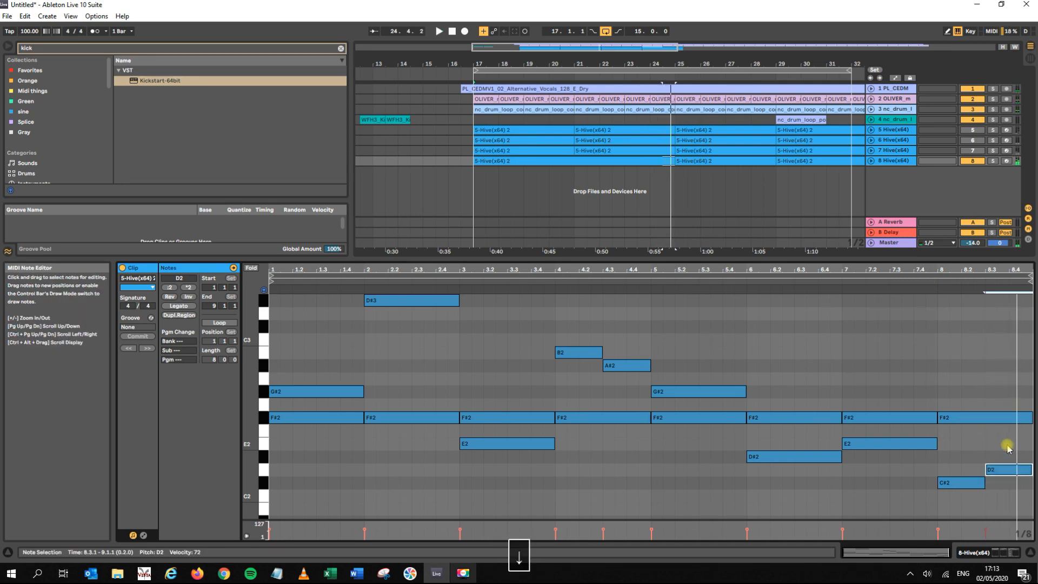
{"action": "left_click", "coordinate": [932, 280]}
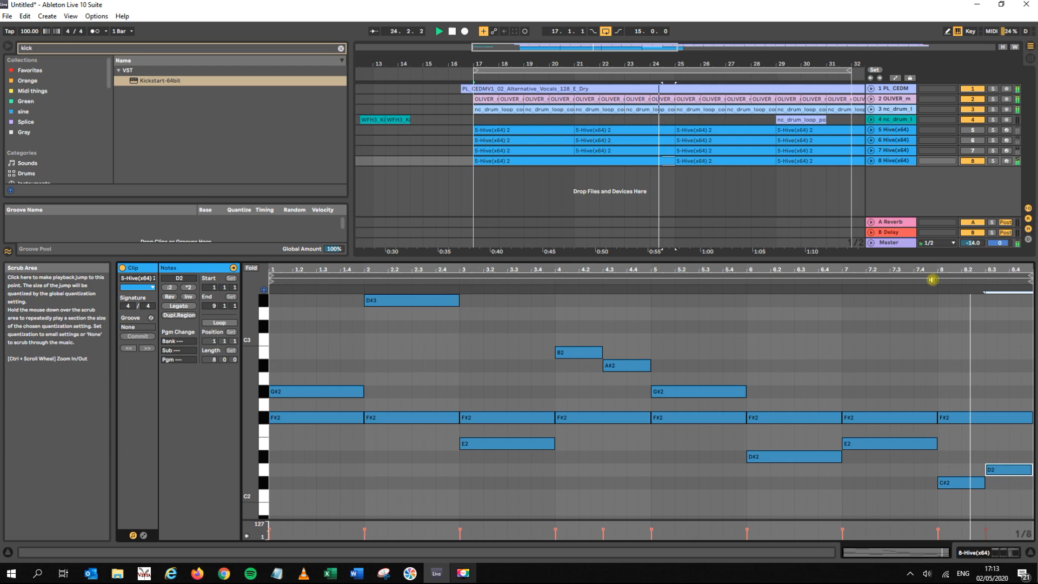
- Try the half-bar note ending bar 8 at F2 and at G#2, auditioning each pitch from bar 8
{"action": "key", "text": "space"}
{"action": "key", "text": "Up"}
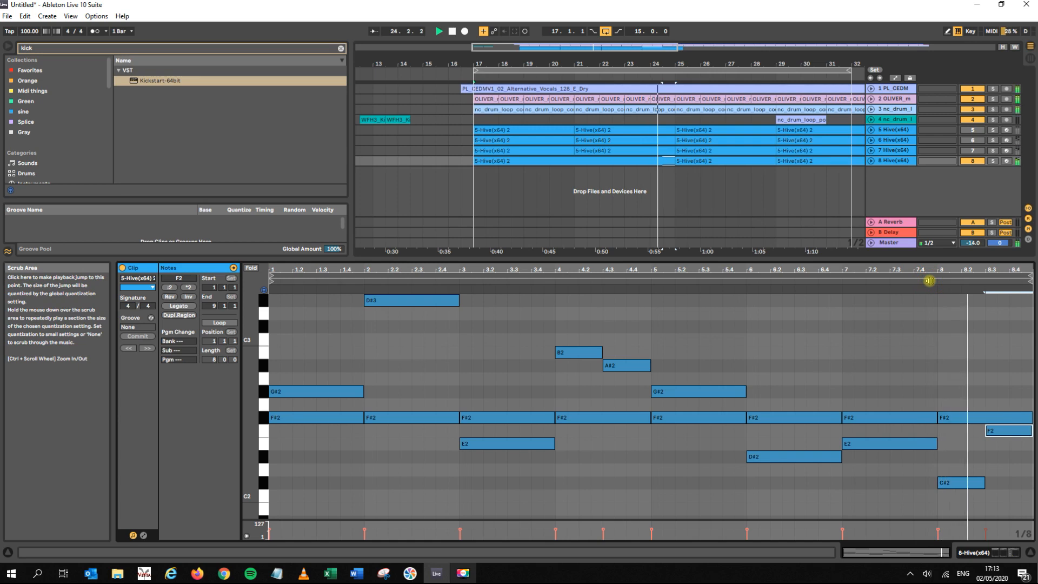
{"action": "key", "text": "space"}
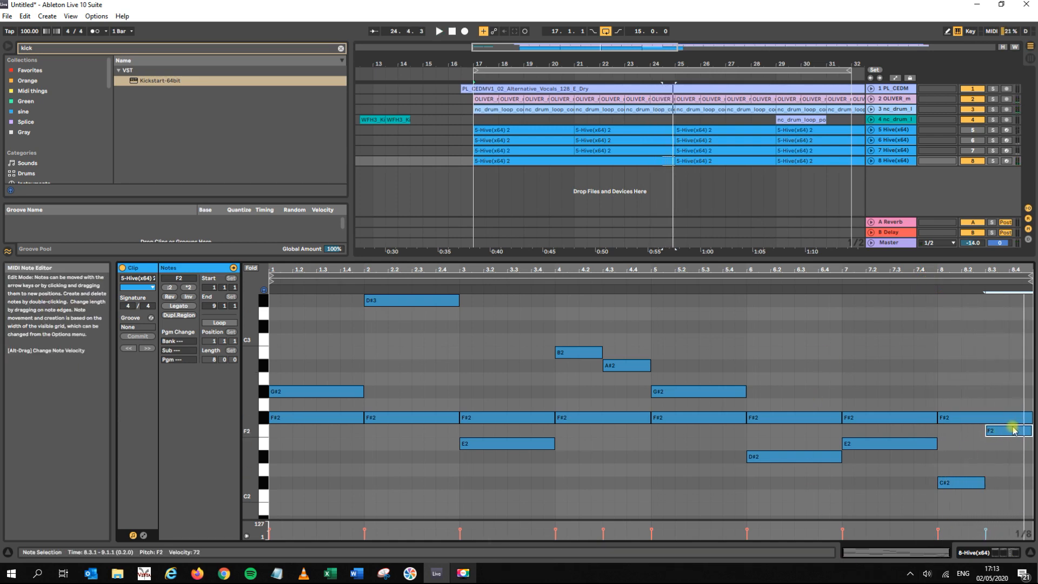
{"action": "key", "text": "Up"}
{"action": "key", "text": "Up"}
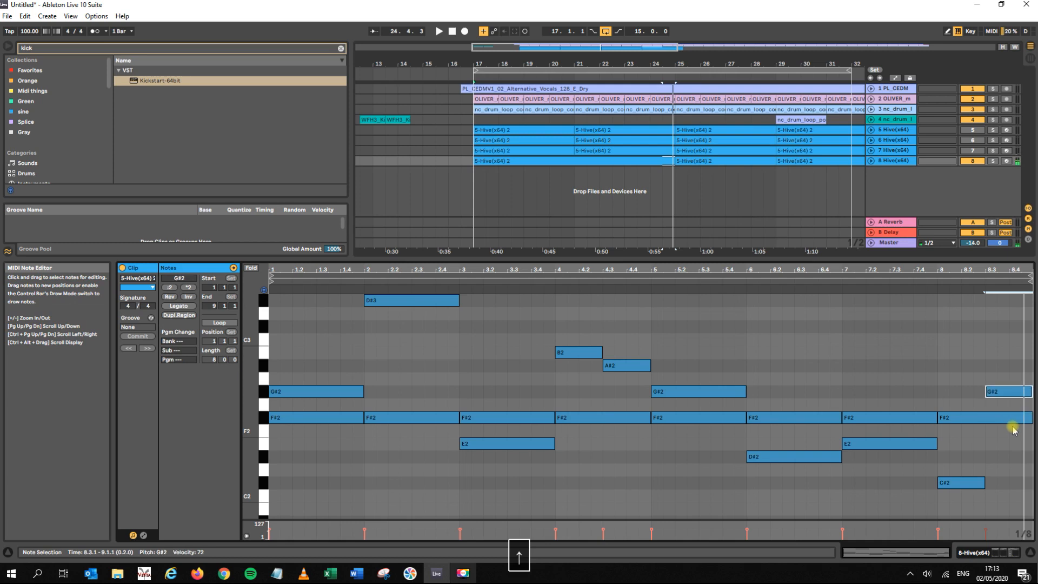
{"action": "left_click", "coordinate": [927, 282]}
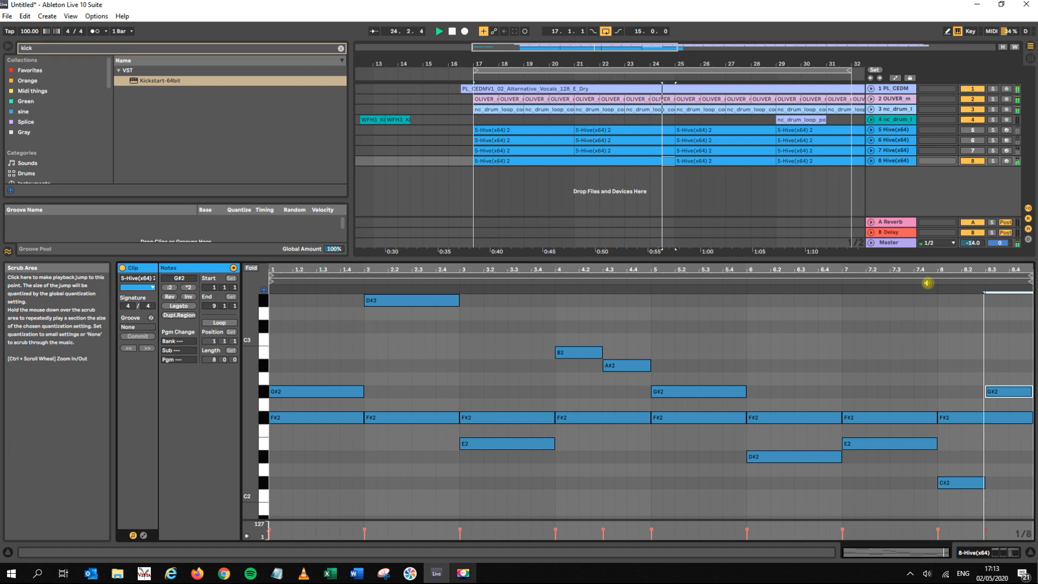
{"action": "key", "text": "space"}
- Raise the half-bar note ending bar 8 to A#2, try it an octave lower and back, and play bar 8
{"action": "left_click_drag", "start_coordinate": [997, 397], "coordinate": [998, 372]}
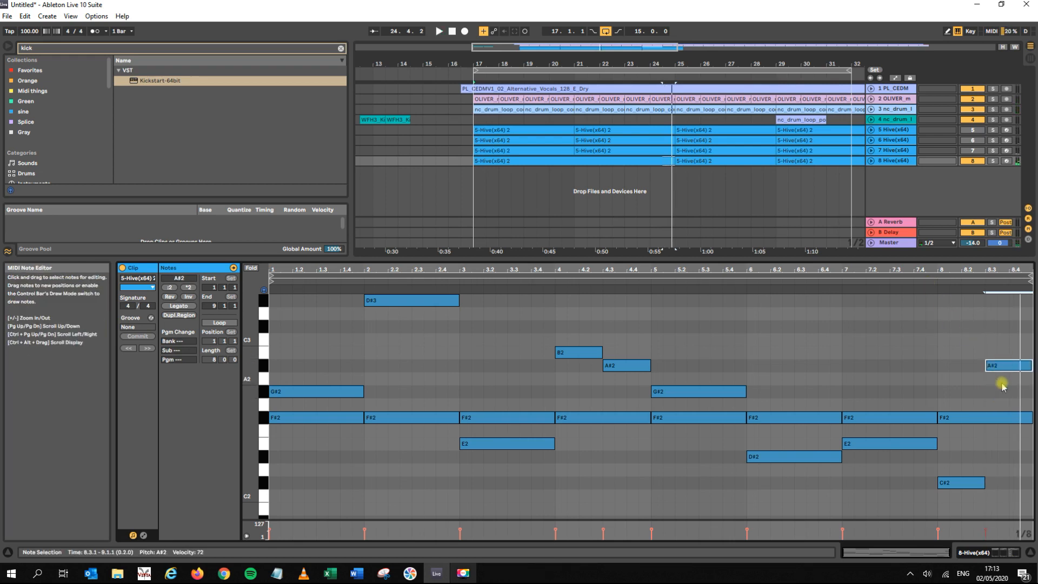
{"action": "key", "text": "shift+Down"}
{"action": "left_click", "coordinate": [930, 280]}
{"action": "key", "text": "space"}
{"action": "key", "text": "shift+Up"}
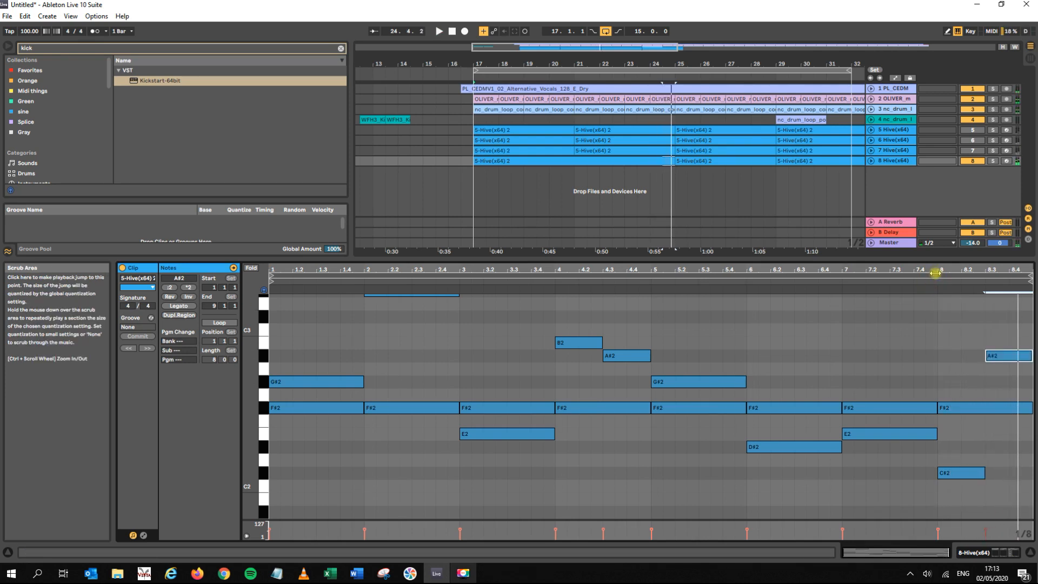
{"action": "left_click", "coordinate": [931, 278]}
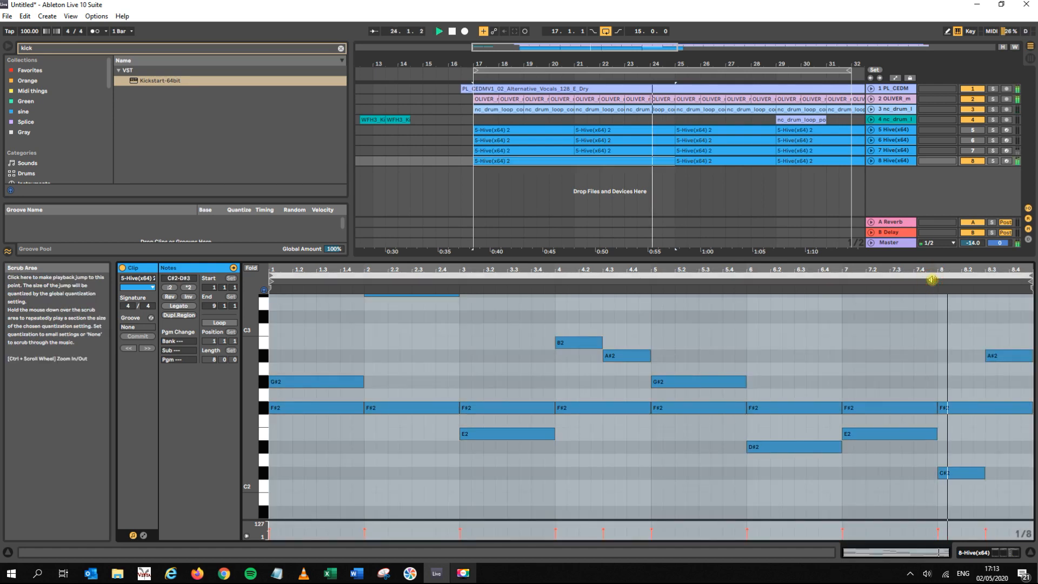
{"action": "key", "text": "space"}
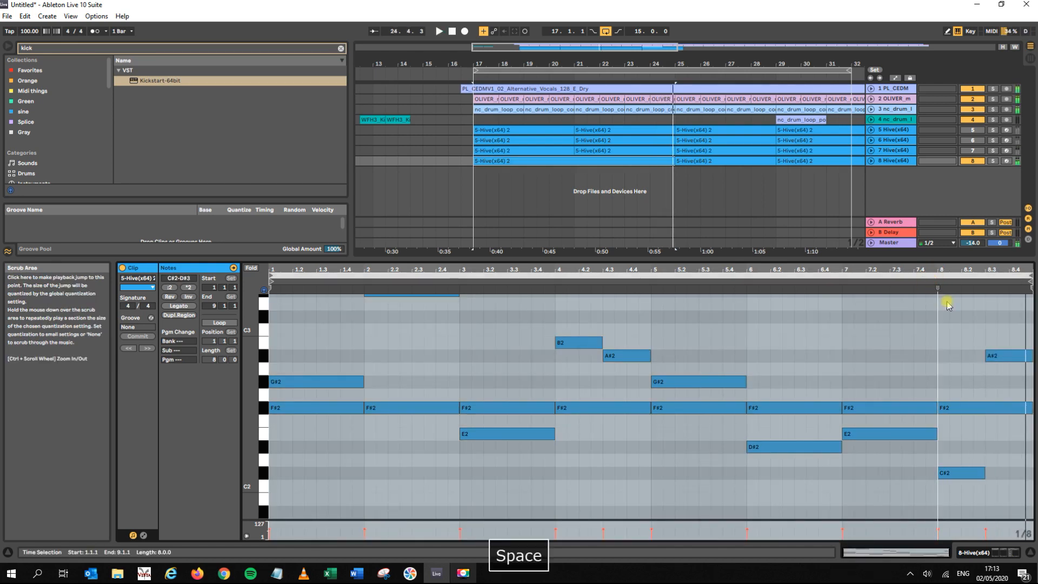
- Unmute track 5 during playback from bar 17 and consolidate its two clips between bars 17 and 25 into one
{"action": "left_click", "coordinate": [544, 127]}
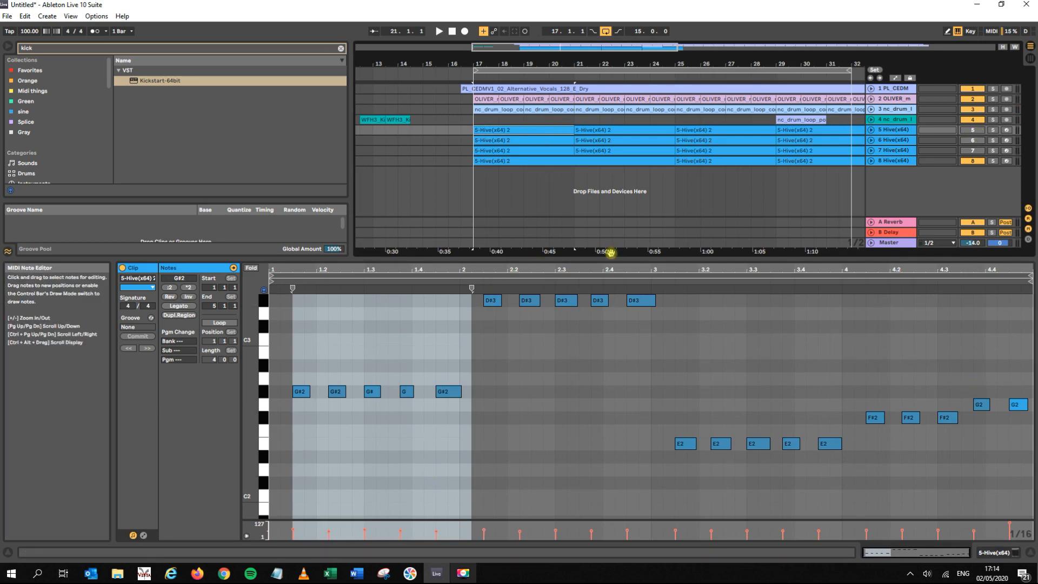
{"action": "key", "text": "space"}
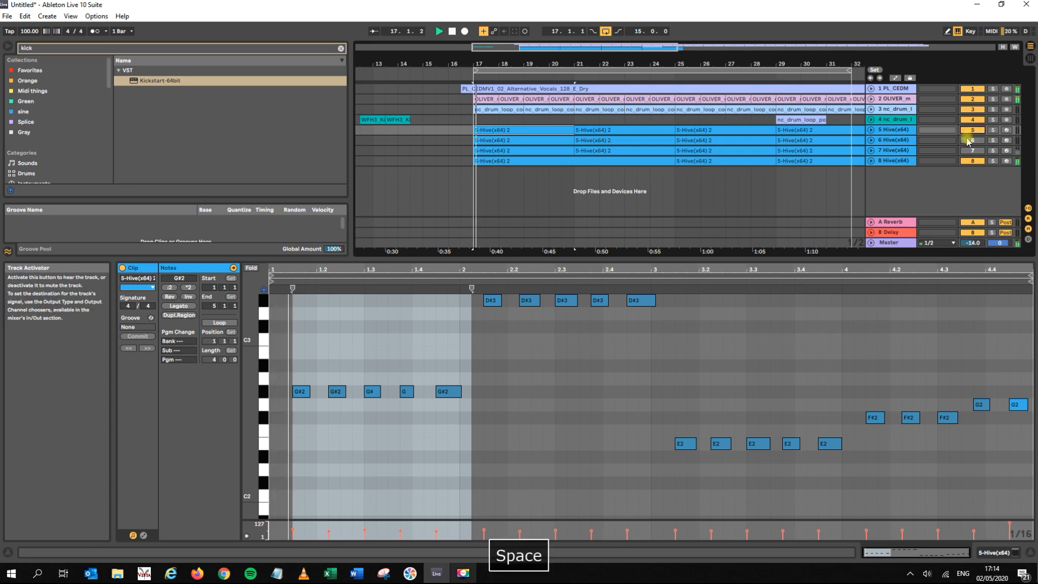
{"action": "left_click", "coordinate": [578, 130]}
{"action": "left_click", "coordinate": [564, 130], "text": "shift"}
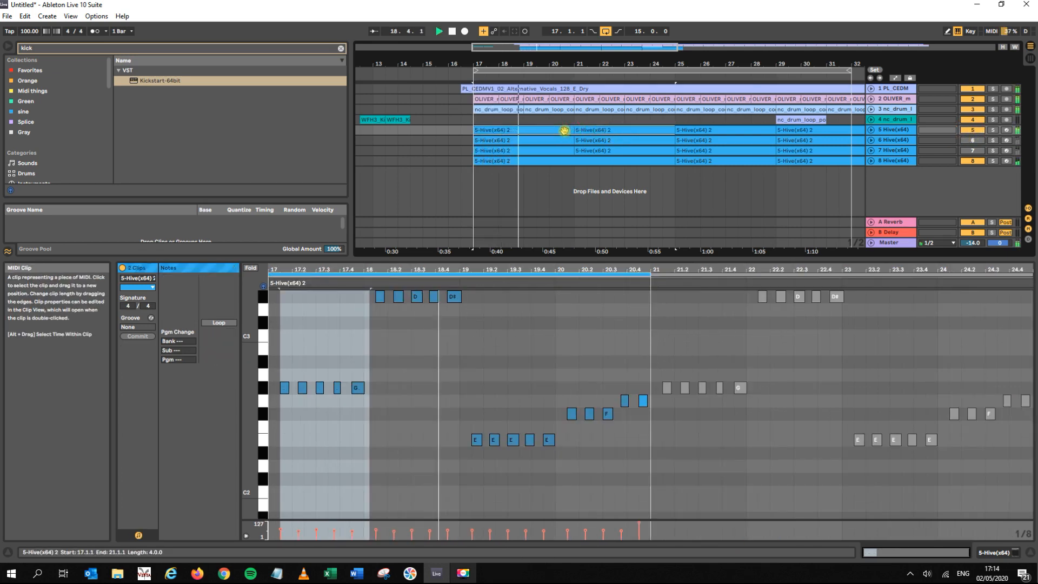
{"action": "key", "text": "ctrl+j"}
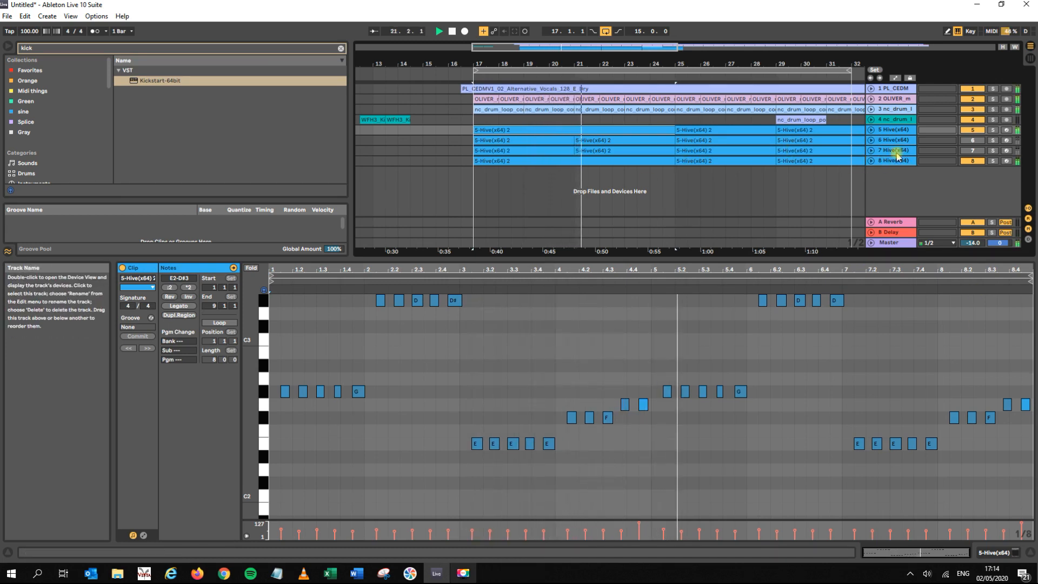
- Unfold tracks 7 and 8 and unmute tracks 6 and 7 while checking the layers in playback
{"action": "left_click", "coordinate": [876, 162]}
{"action": "left_click", "coordinate": [870, 161]}
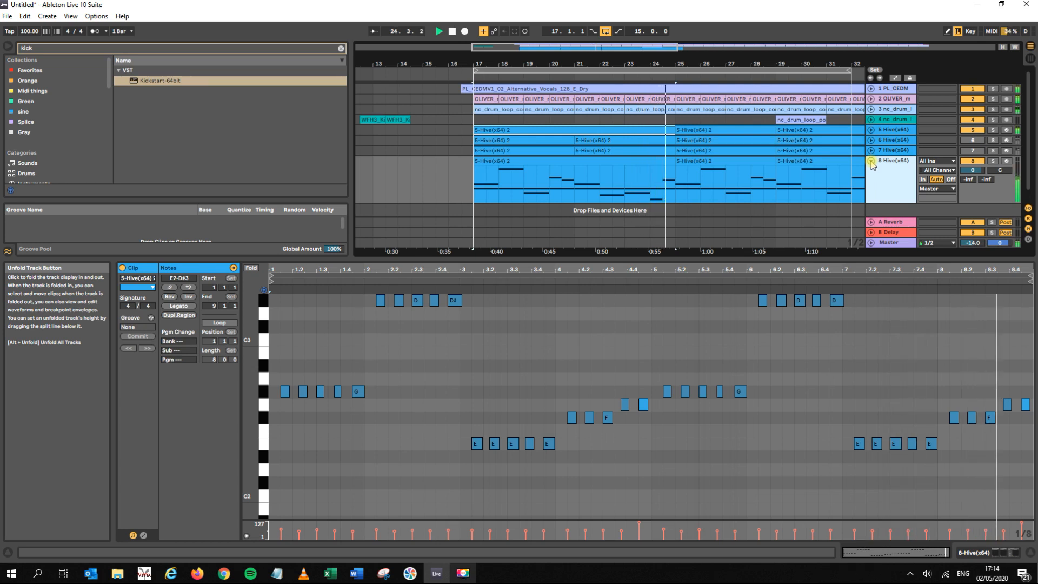
{"action": "key", "text": "space"}
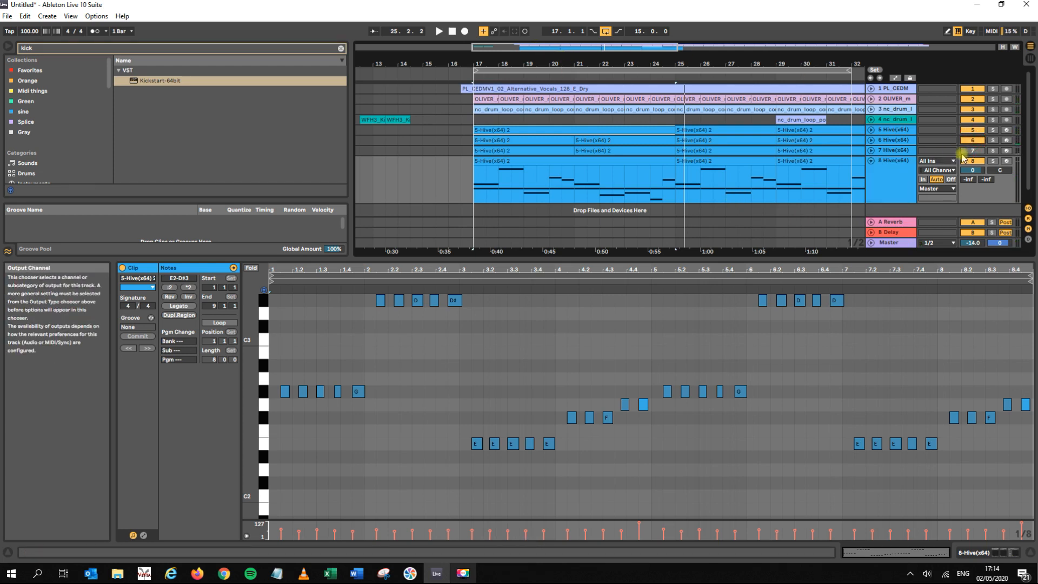
{"action": "left_click", "coordinate": [622, 76]}
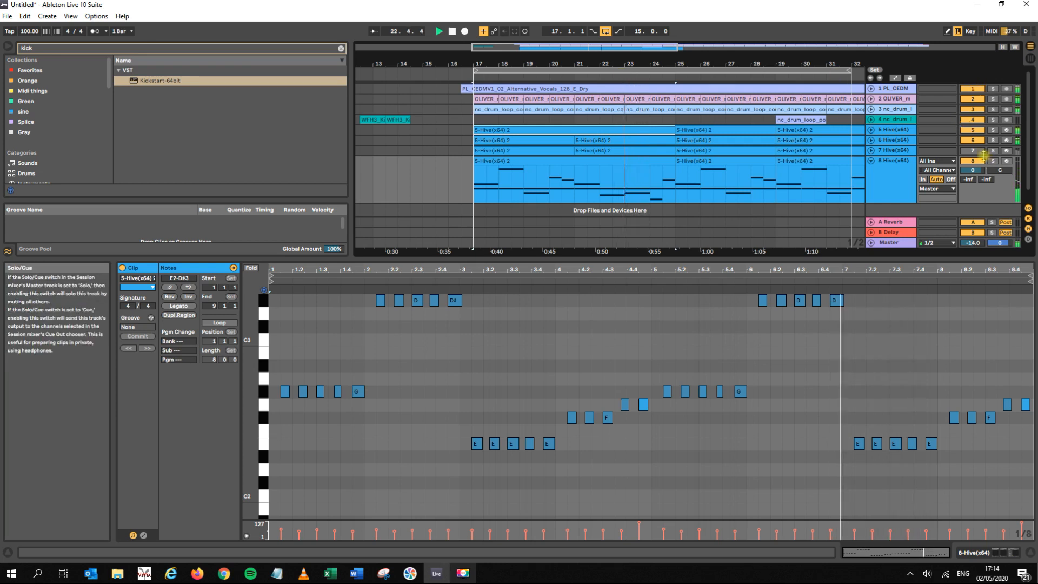
{"action": "left_click", "coordinate": [972, 151]}
{"action": "left_click", "coordinate": [875, 151]}
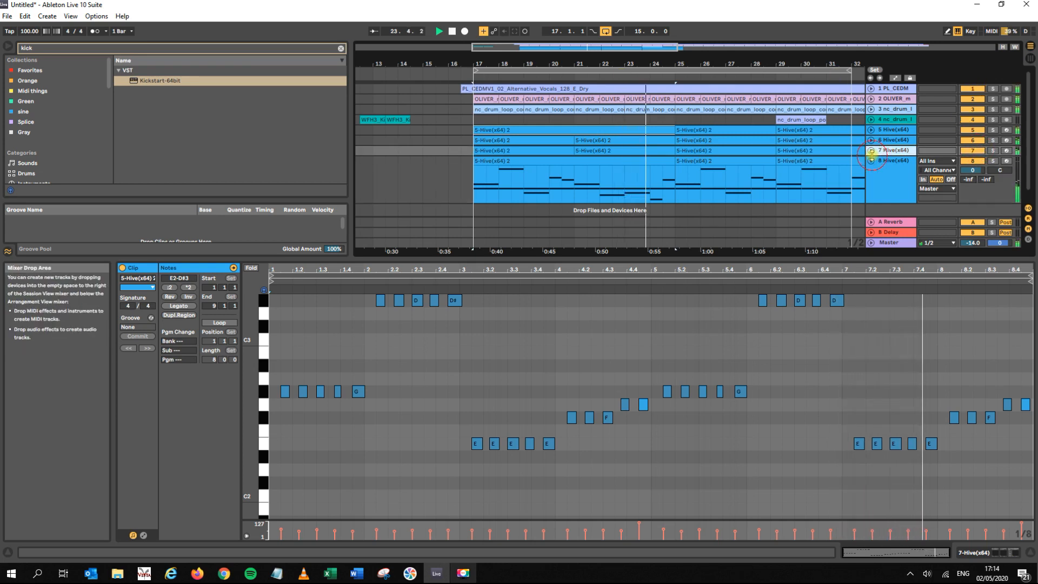
{"action": "left_click", "coordinate": [871, 151]}
- Recolour the eight-bar clip at bar 17 on track 8 turquoise green and duplicate it to bar 25
{"action": "scroll", "coordinate": [694, 150], "scroll_direction": "down", "scroll_amount": 1}
{"action": "scroll", "coordinate": [691, 151], "scroll_direction": "down", "scroll_amount": 1}
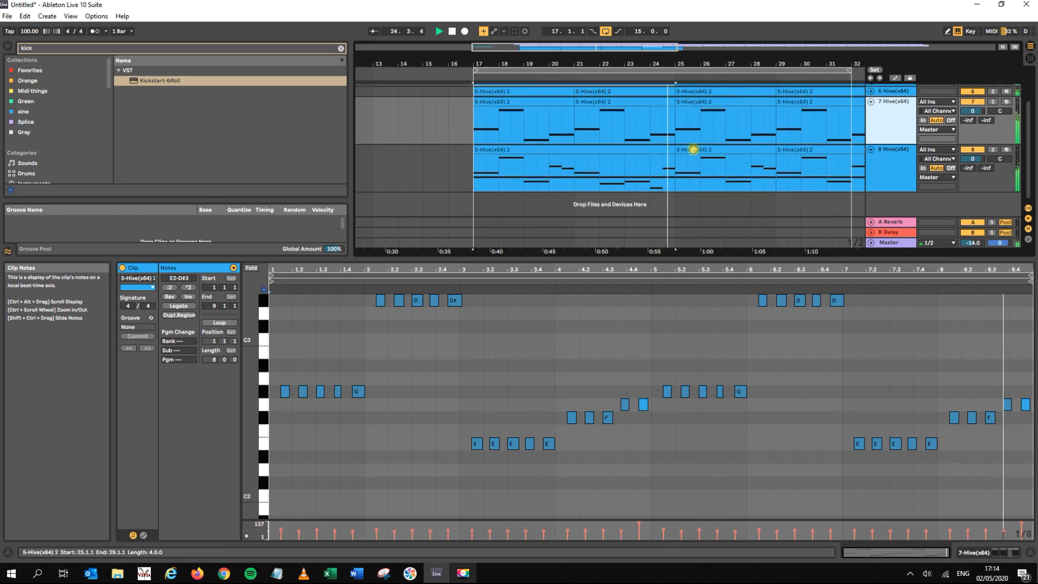
{"action": "left_click", "coordinate": [561, 153]}
{"action": "right_click", "coordinate": [566, 147]}
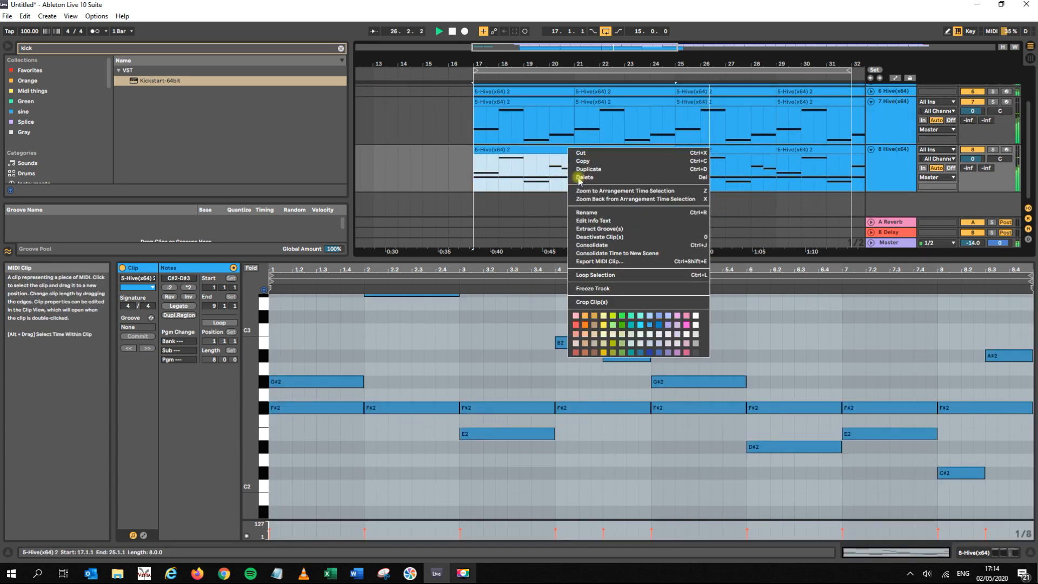
{"action": "left_click", "coordinate": [628, 318]}
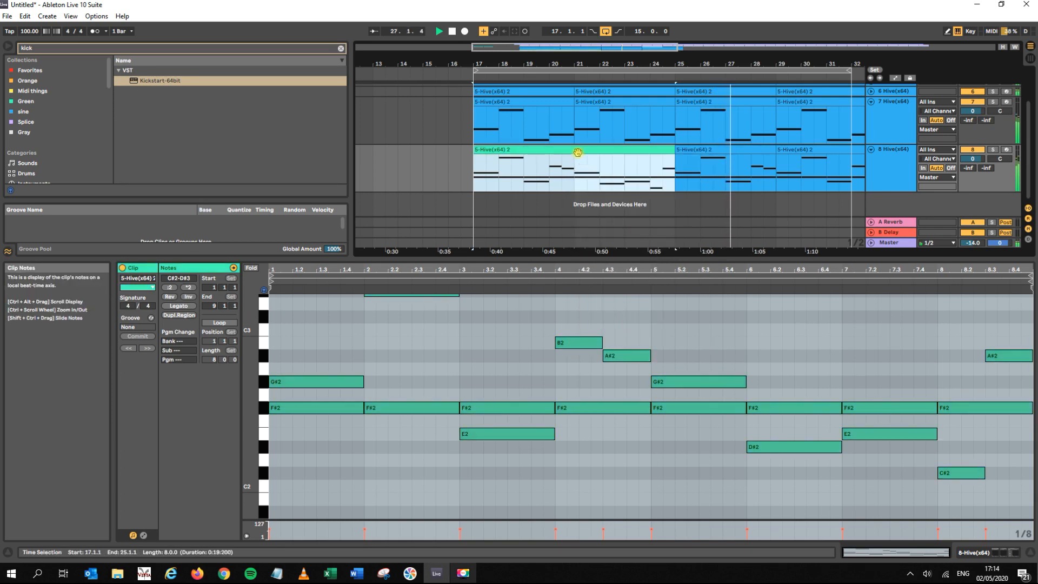
{"action": "key", "text": "ctrl+d"}
- Extend the arrangement loop to 16 bars and duplicate the poly hat loop on track 4 to bar 31
{"action": "left_click_drag", "start_coordinate": [529, 62], "coordinate": [540, 25]}
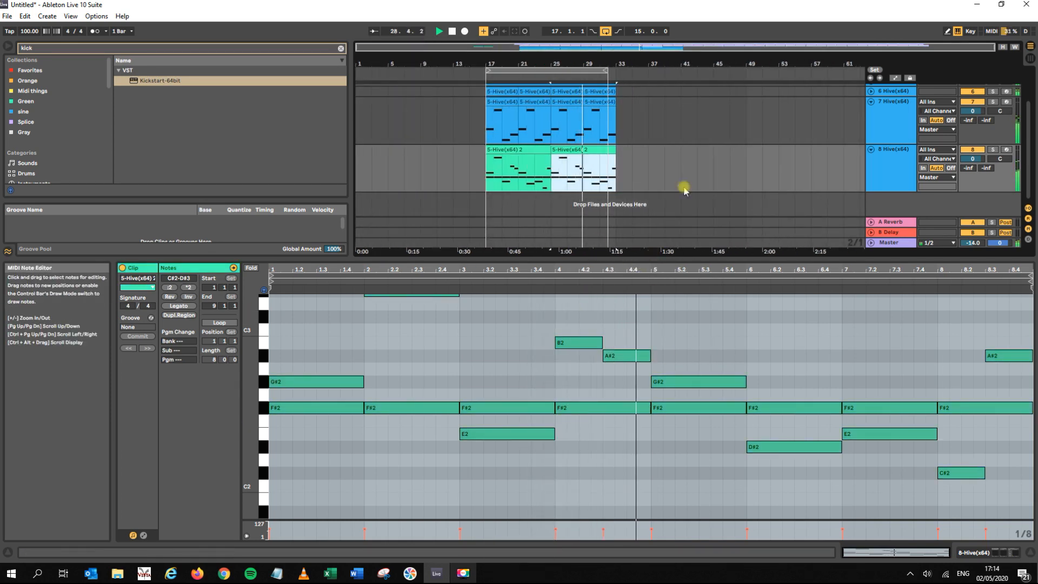
{"action": "scroll", "coordinate": [676, 200], "scroll_direction": "up", "scroll_amount": 3}
{"action": "left_click_drag", "start_coordinate": [606, 258], "coordinate": [606, 435]}
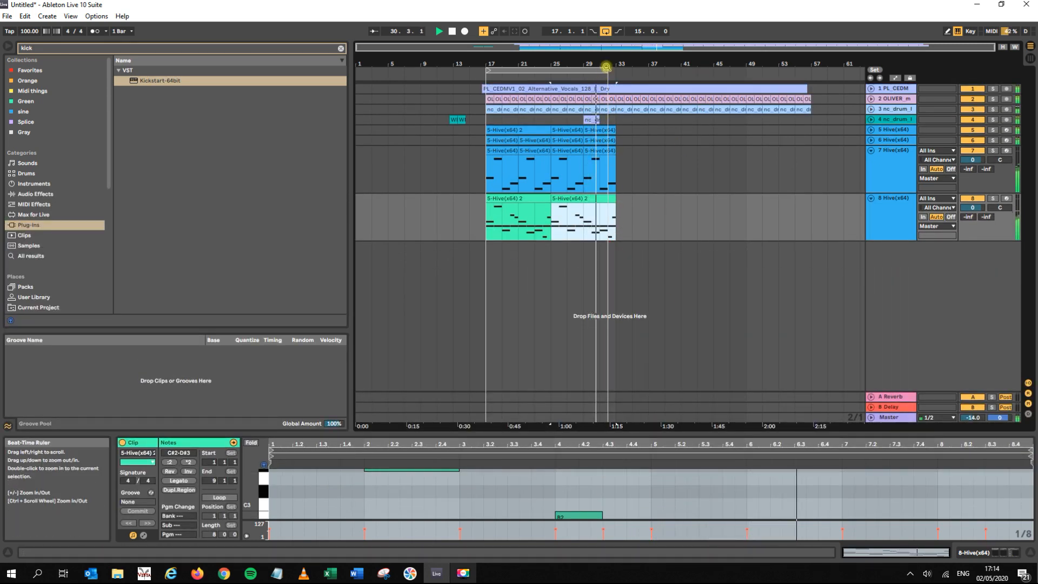
{"action": "left_click_drag", "start_coordinate": [607, 71], "coordinate": [621, 75]}
{"action": "left_click", "coordinate": [591, 119]}
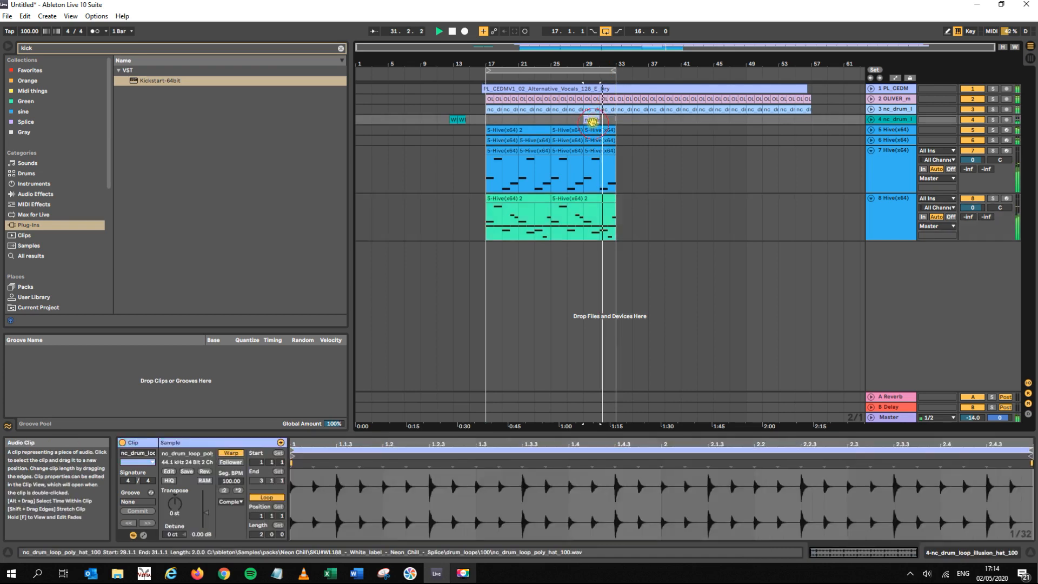
{"action": "key", "text": "ctrl+d"}
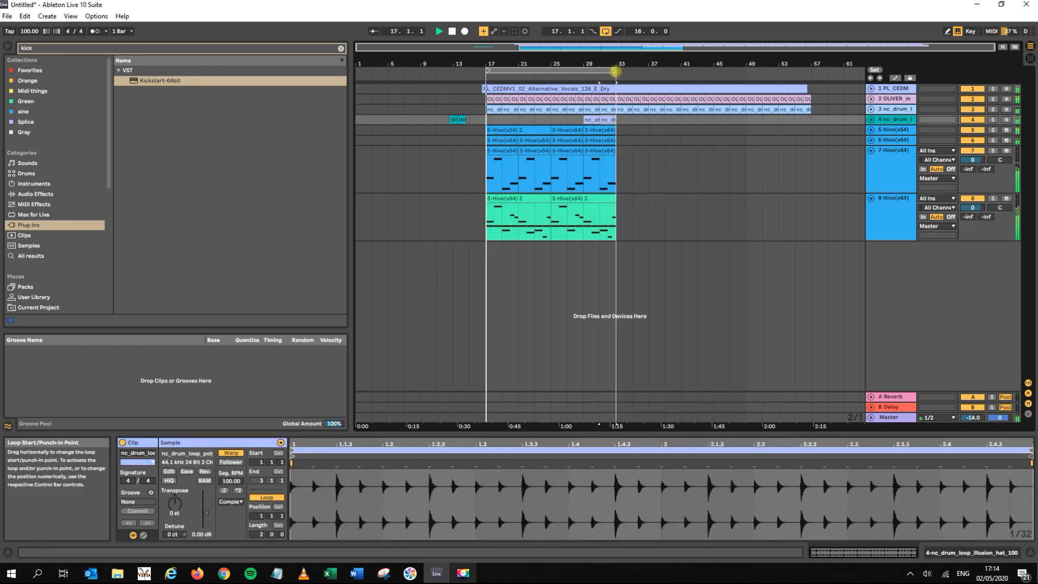
- Extend the arrangement loop to 40 bars, stop playback, and fold tracks 7 and 8
{"action": "left_click_drag", "start_coordinate": [624, 71], "coordinate": [806, 85]}
{"action": "key", "text": "space"}
{"action": "left_click_drag", "start_coordinate": [509, 64], "coordinate": [463, 68]}
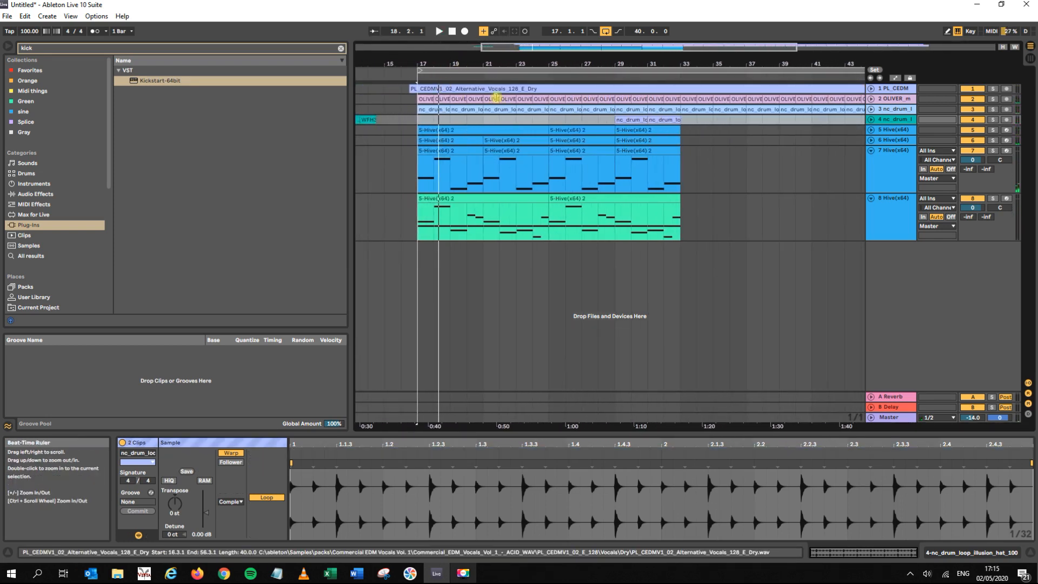
{"action": "left_click", "coordinate": [871, 198]}
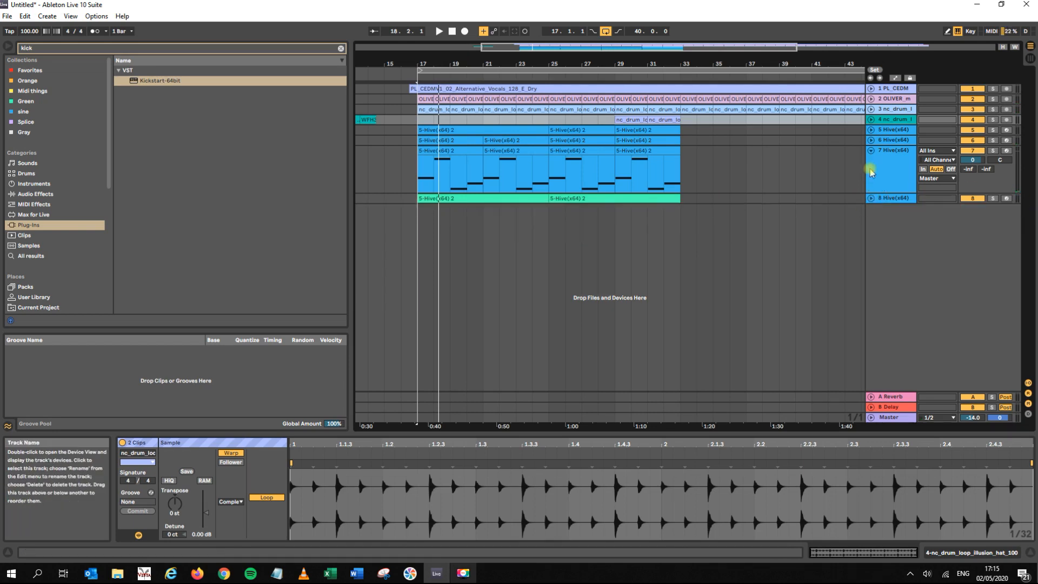
{"action": "left_click", "coordinate": [870, 151]}
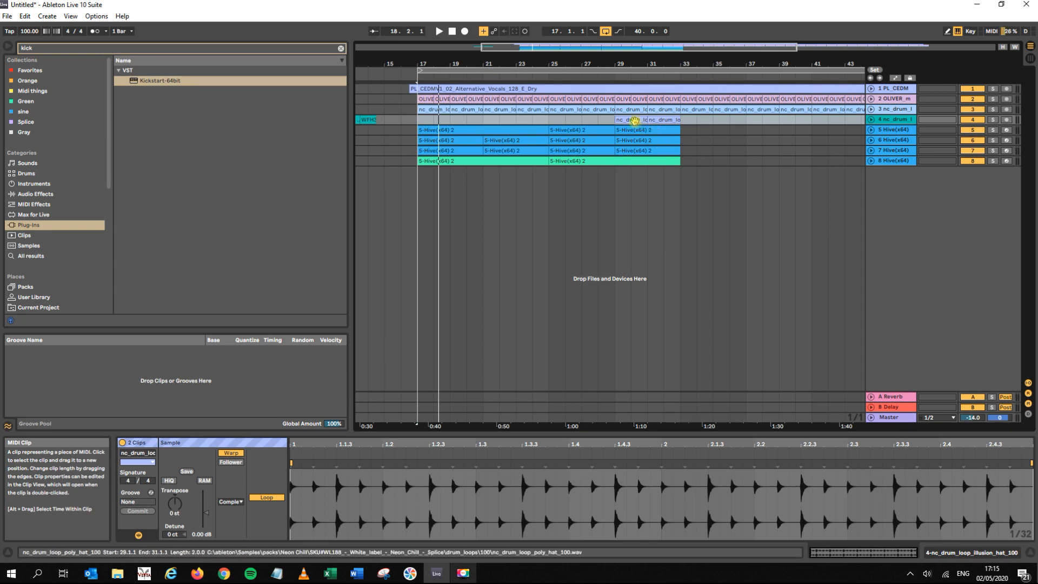
- Play the arrangement from bar 17 and again from shortly before bar 25 to check where the hats should enter
{"action": "left_click", "coordinate": [630, 120]}
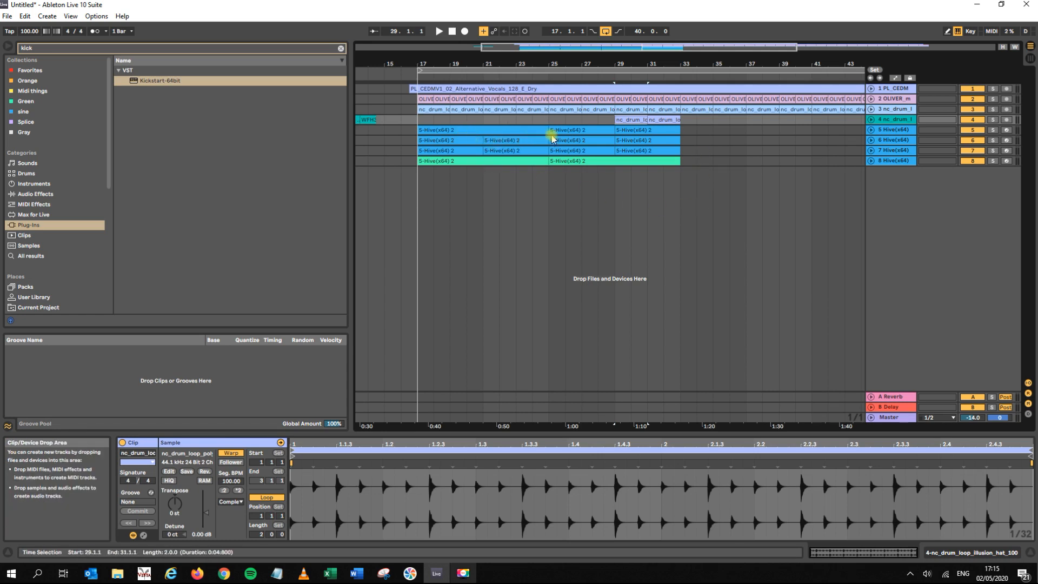
{"action": "left_click", "coordinate": [573, 131]}
{"action": "left_click", "coordinate": [471, 136]}
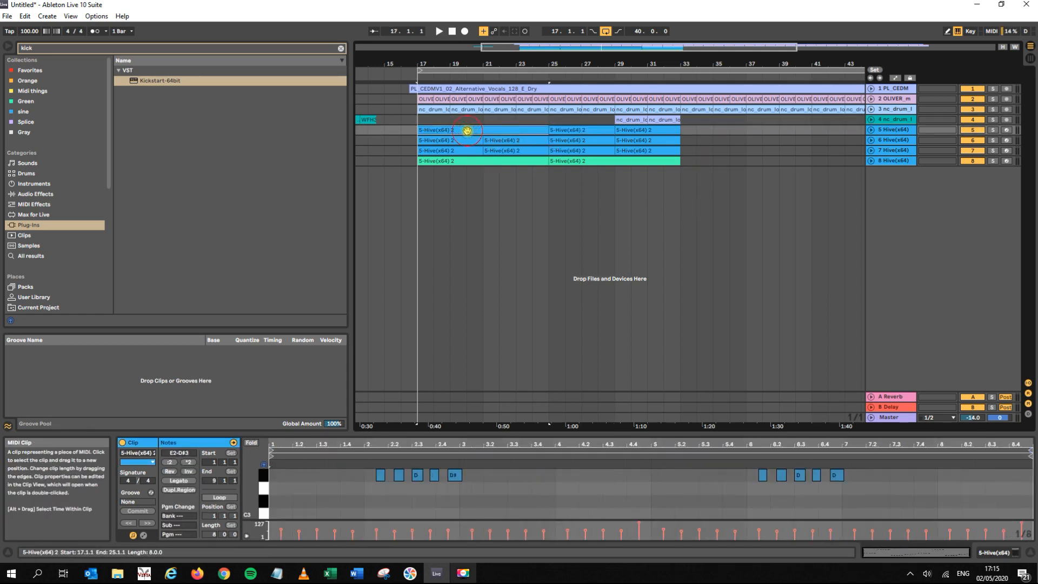
{"action": "key", "text": "space"}
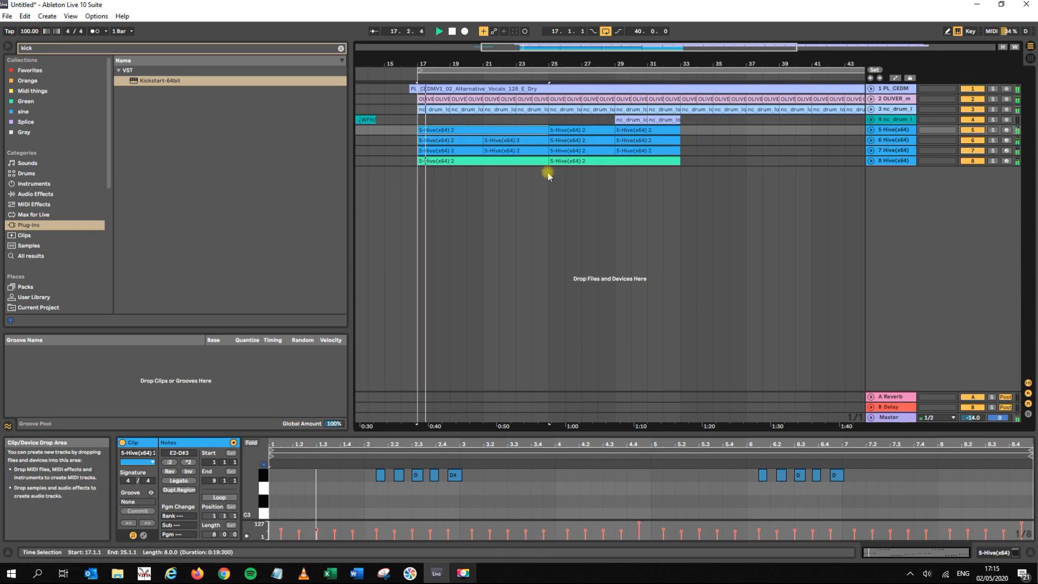
{"action": "key", "text": "space"}
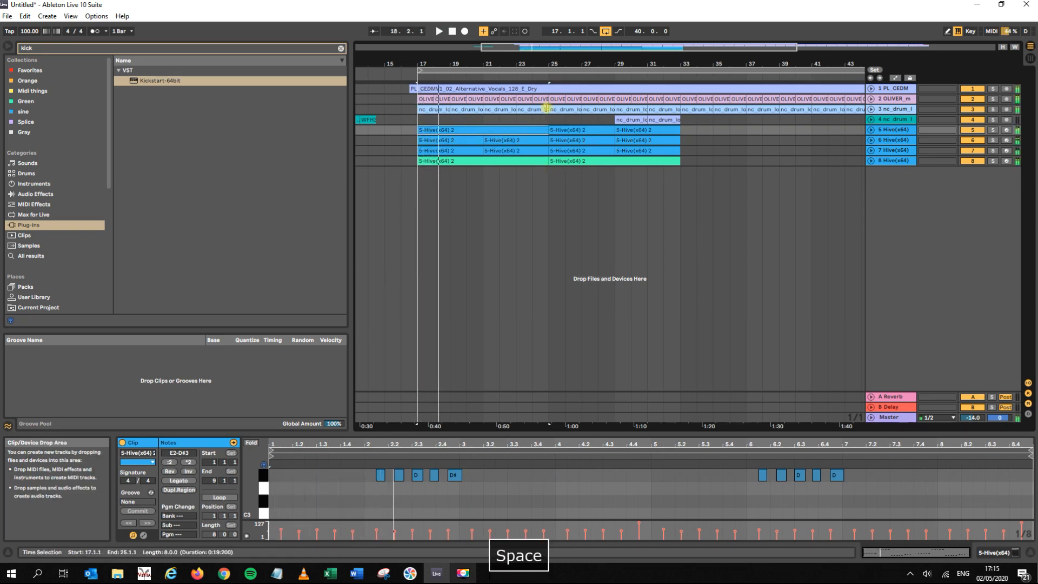
{"action": "left_click", "coordinate": [511, 76]}
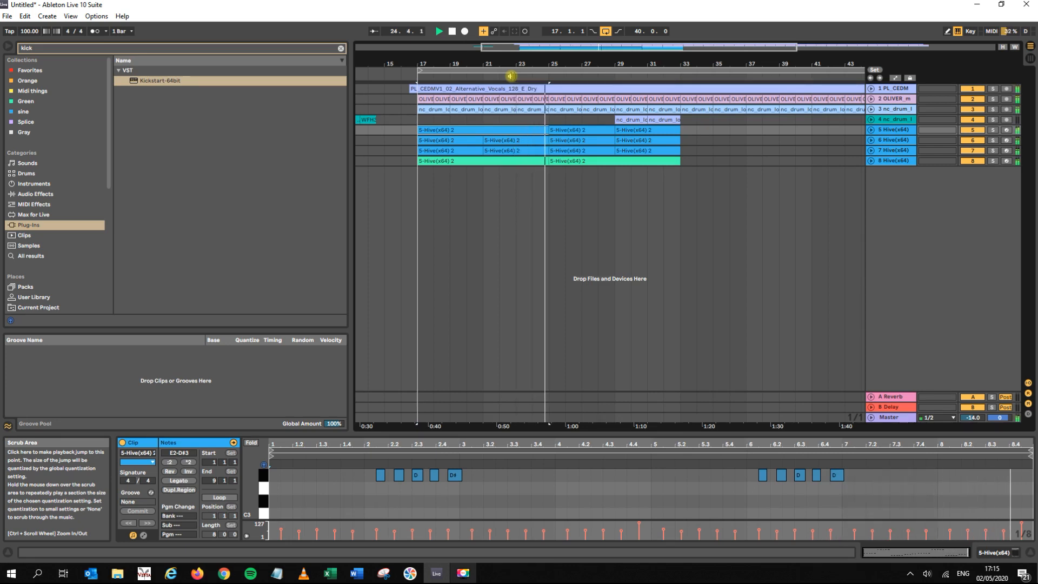
{"action": "key", "text": "space"}
- Move the two poly hat clips on track 4 to bars 25 and 27, play the section, and unfold the vocal track
{"action": "left_click", "coordinate": [632, 118]}
{"action": "left_click_drag", "start_coordinate": [633, 119], "coordinate": [567, 119]}
{"action": "left_click", "coordinate": [529, 75]}
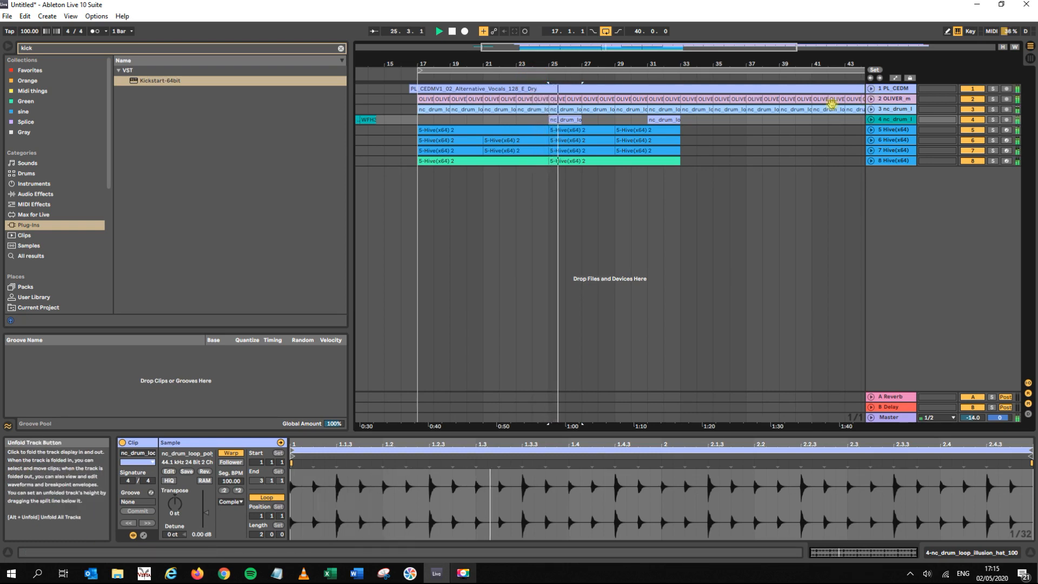
{"action": "left_click", "coordinate": [638, 120]}
{"action": "left_click_drag", "start_coordinate": [638, 120], "coordinate": [603, 120]}
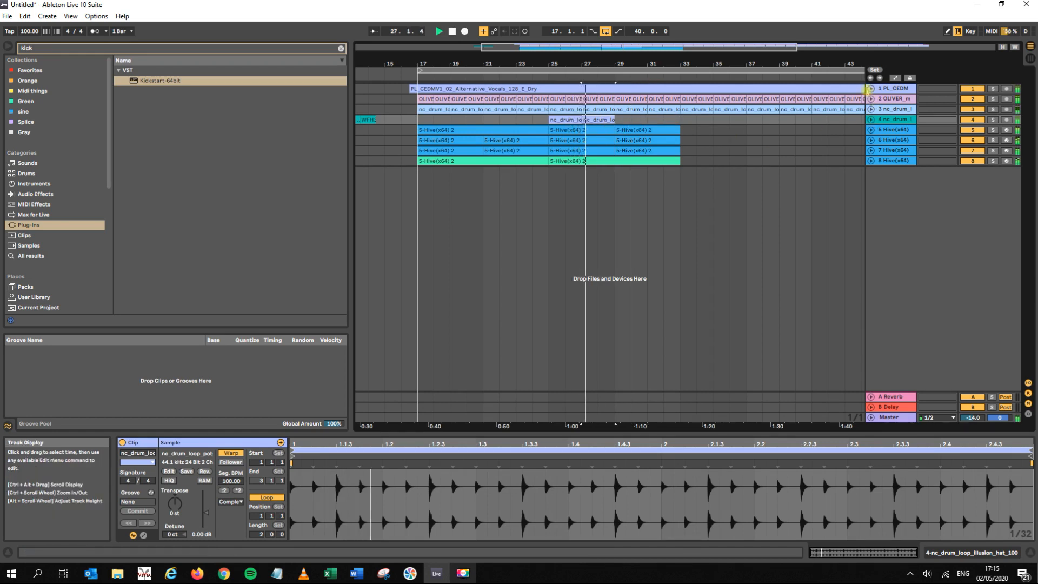
{"action": "left_click", "coordinate": [871, 88]}
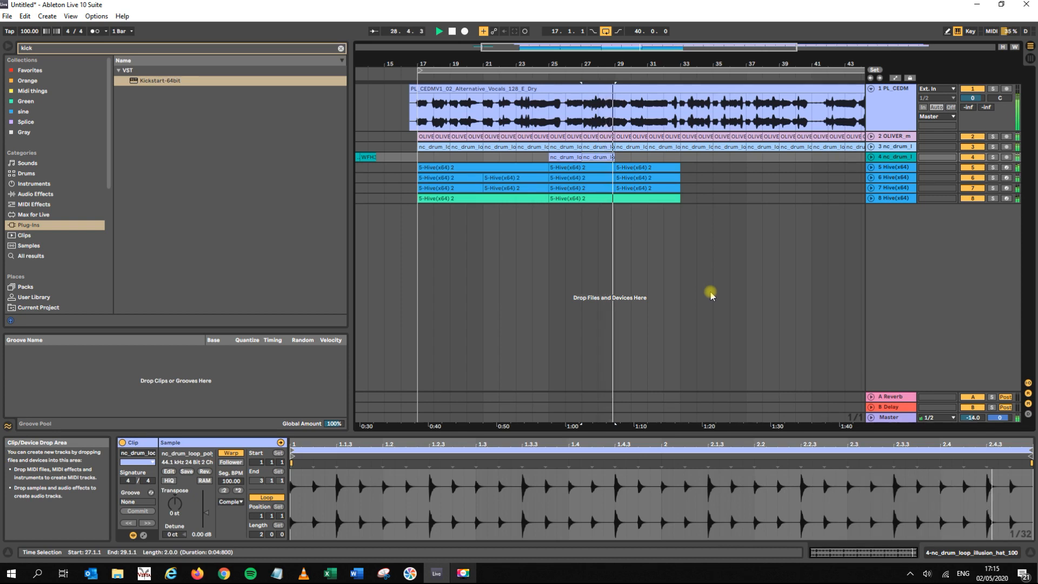
{"action": "key", "text": "space"}
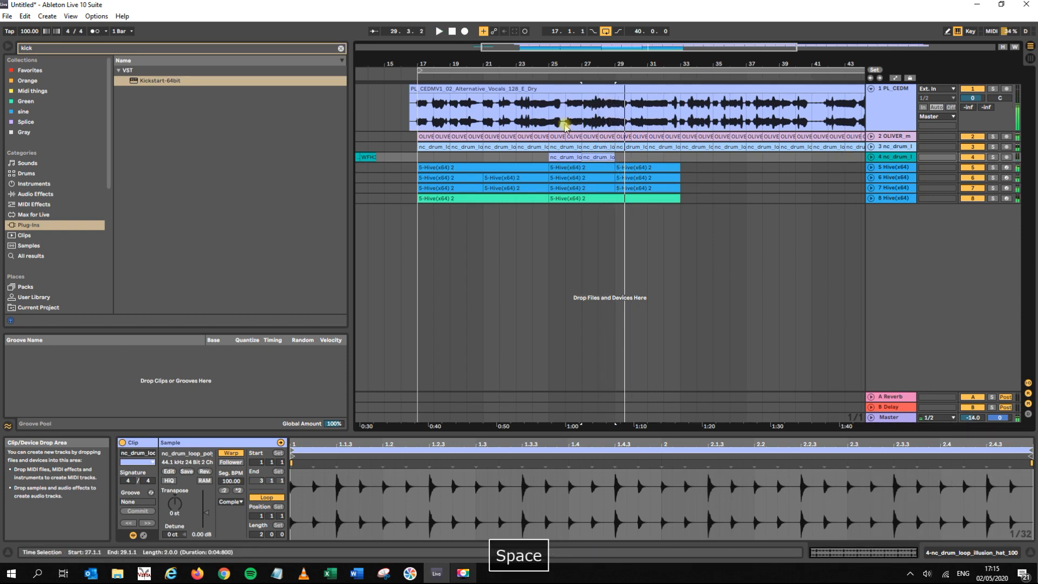
- Play the section before bar 25 and split the vocal clip on track 1 at bar 25
{"action": "left_click_drag", "start_coordinate": [551, 65], "coordinate": [551, 67]}
{"action": "left_click_drag", "start_coordinate": [589, 108], "coordinate": [708, 103]}
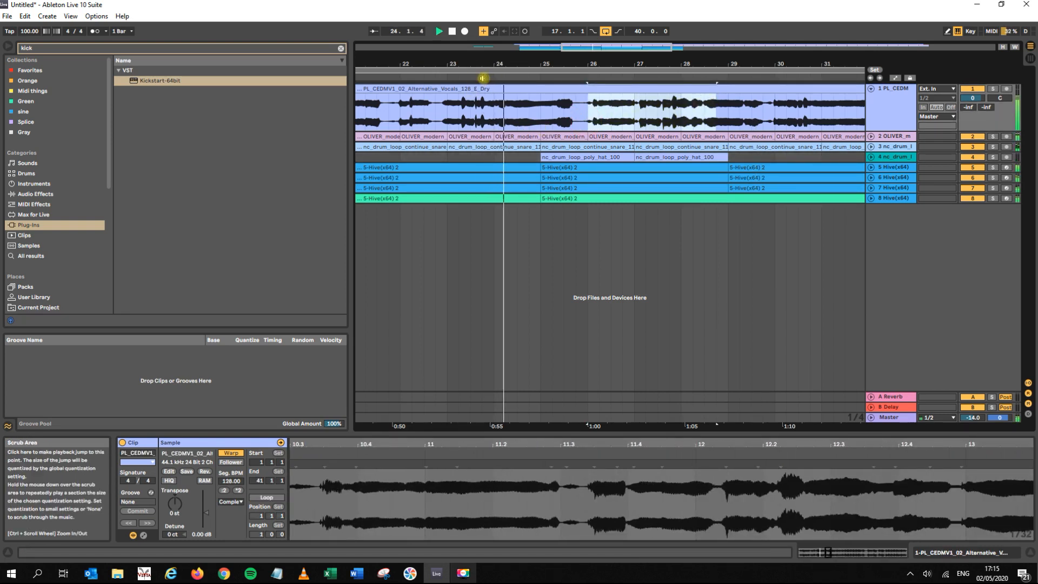
{"action": "key", "text": "space"}
{"action": "left_click", "coordinate": [538, 113]}
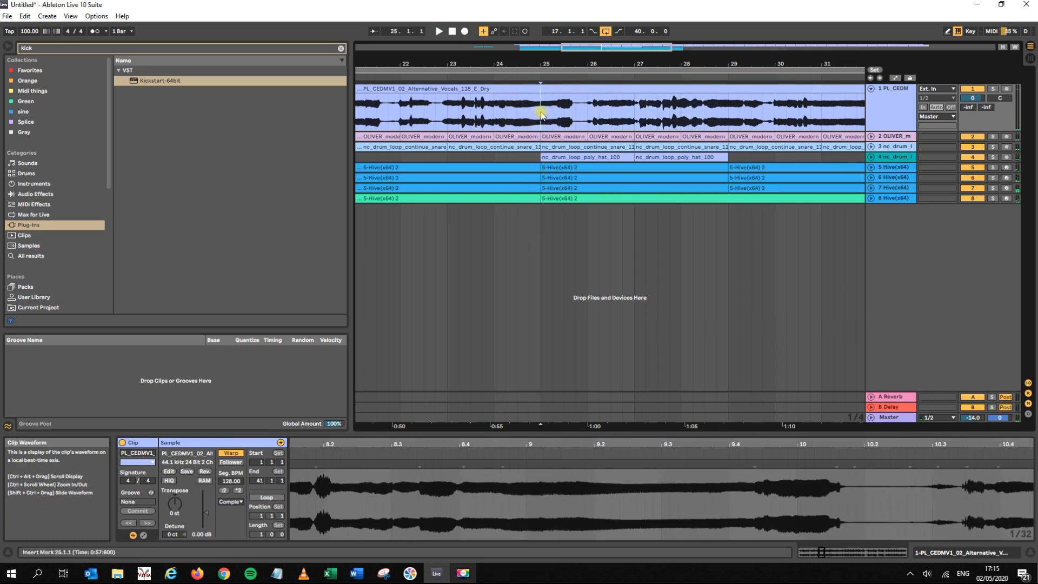
{"action": "key", "text": "ctrl+e"}
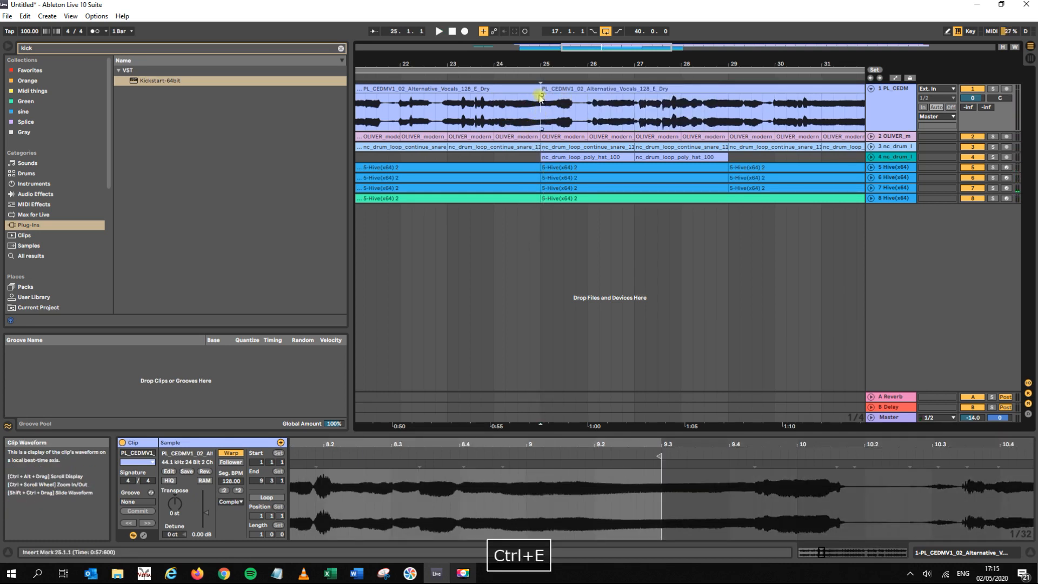
- Select the vocal clip that starts at bar 25 and insert a new audio track below track 8
{"action": "left_click_drag", "start_coordinate": [542, 86], "coordinate": [542, 112]}
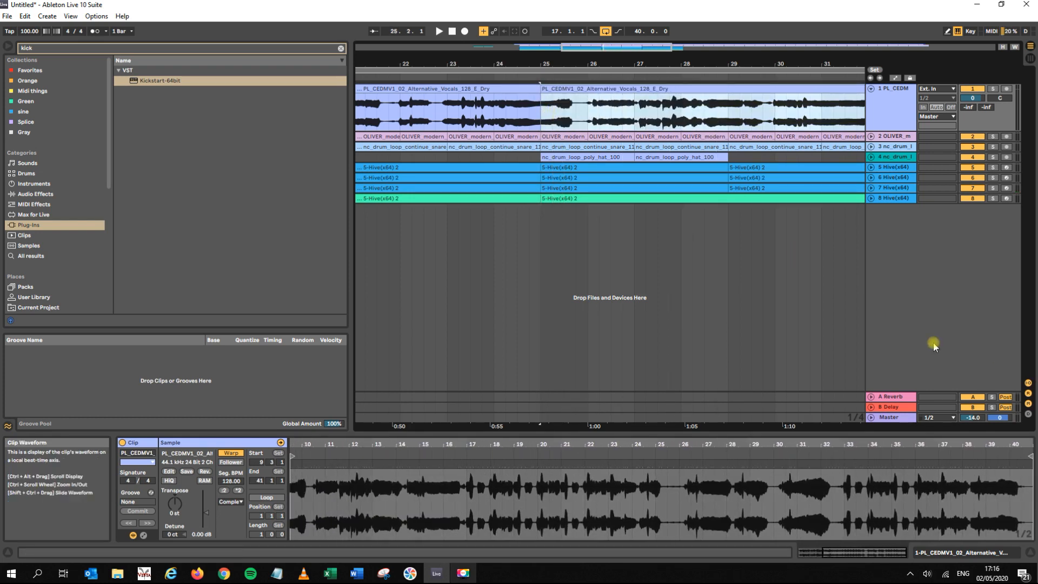
{"action": "right_click", "coordinate": [900, 260]}
{"action": "left_click", "coordinate": [940, 264]}
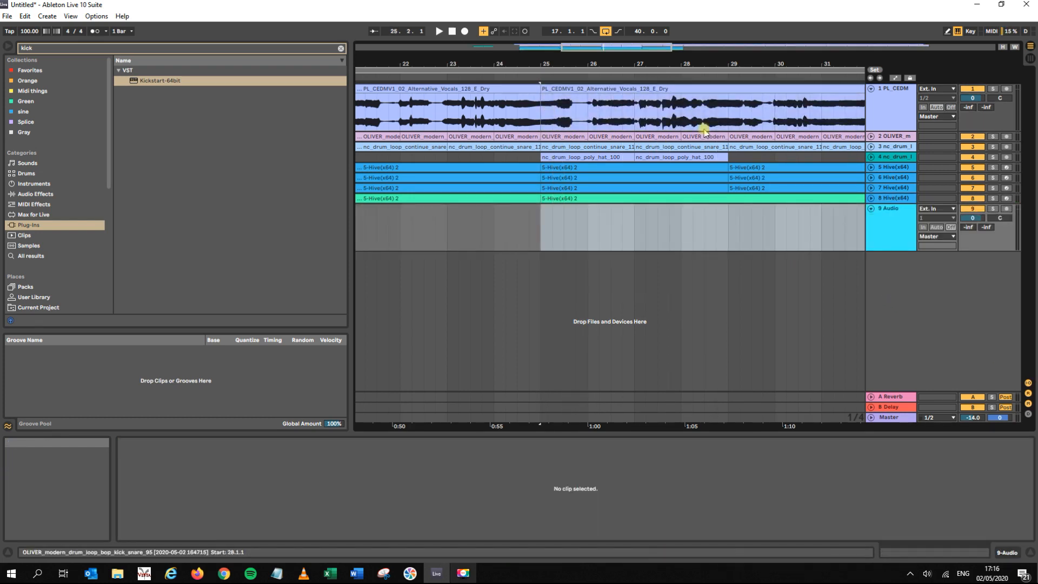
- Play the arrangement up to about bar 34 to find where the second vocal section ends
{"action": "left_click_drag", "start_coordinate": [782, 74], "coordinate": [762, 116]}
{"action": "left_click_drag", "start_coordinate": [742, 70], "coordinate": [593, 76]}
{"action": "left_click", "coordinate": [574, 76]}
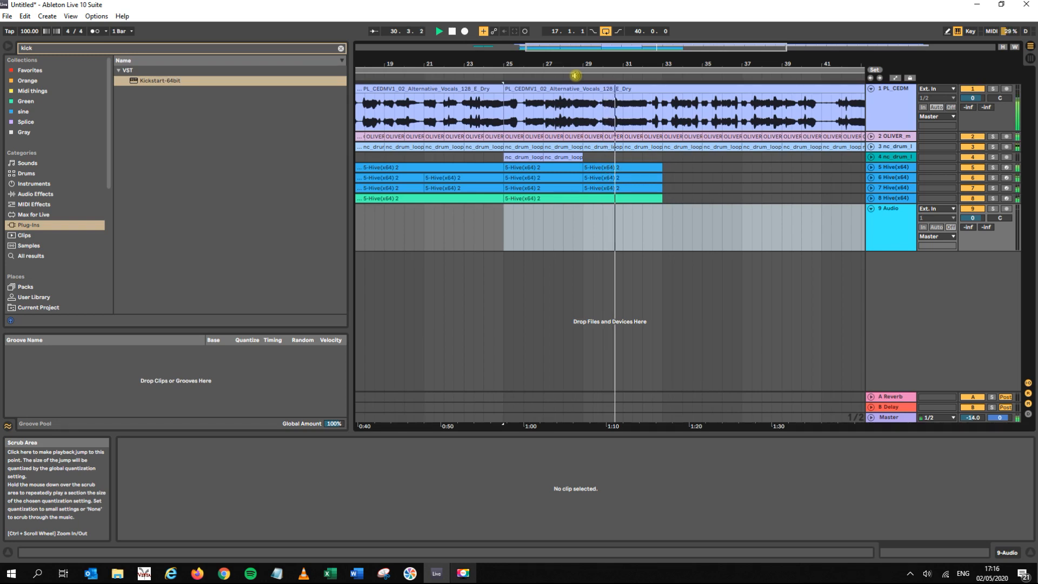
{"action": "left_click_drag", "start_coordinate": [691, 63], "coordinate": [609, 63]}
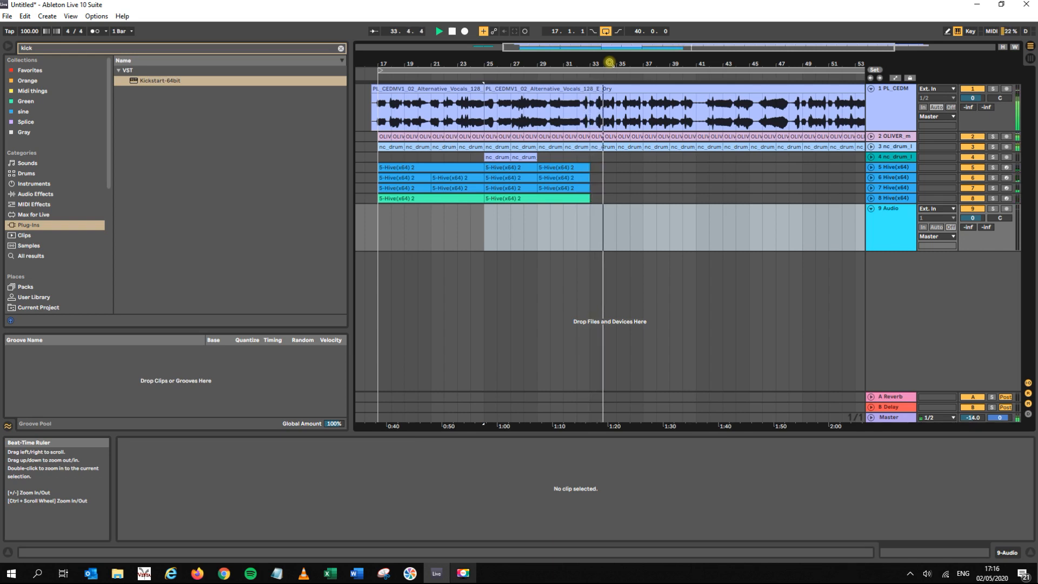
{"action": "key", "text": "space"}
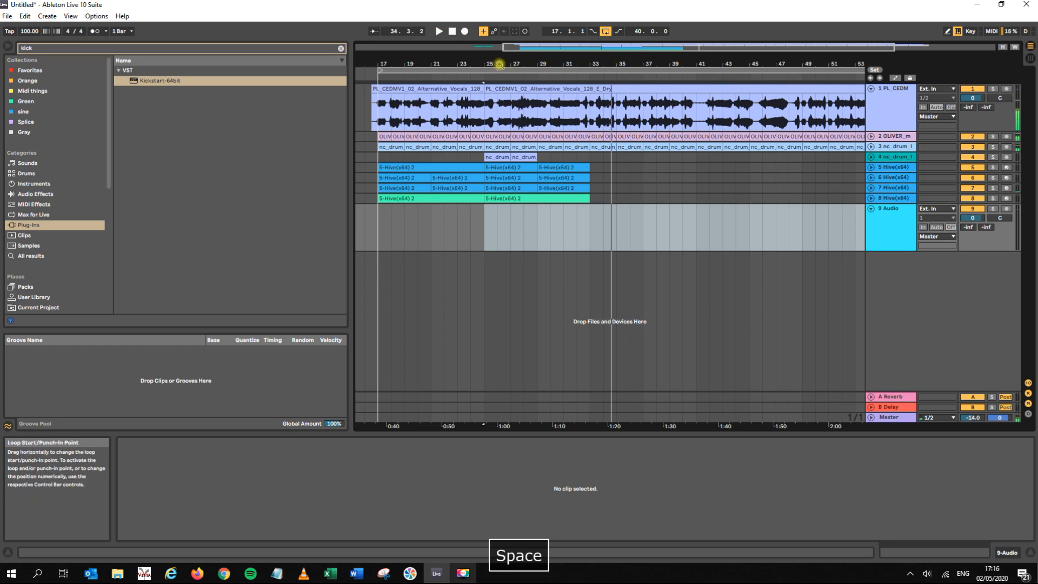
- Split the track 1 vocal clip at bar 33 and move its section from bar 25 onto track 9
{"action": "left_click_drag", "start_coordinate": [588, 63], "coordinate": [606, 99]}
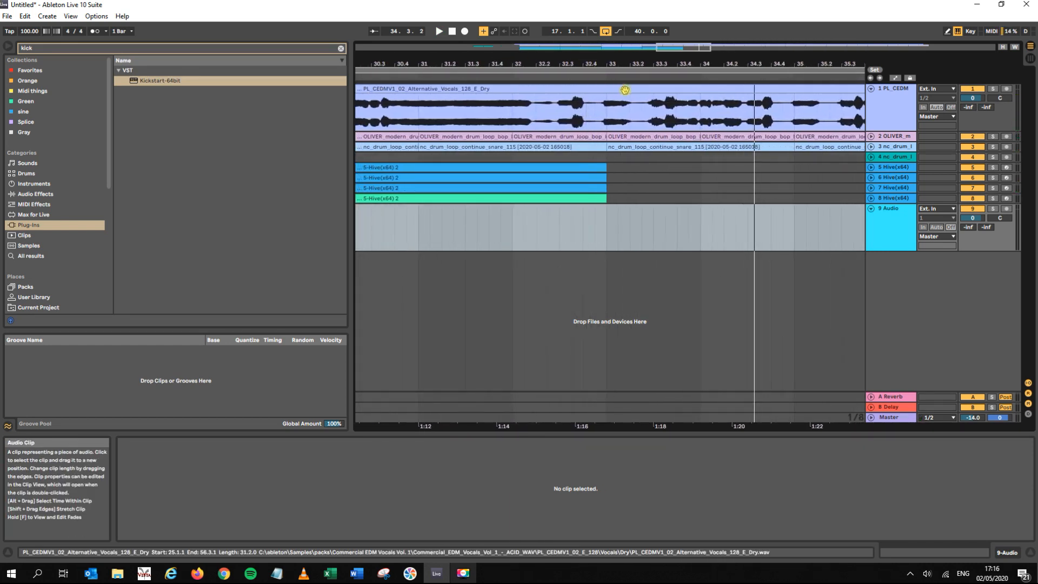
{"action": "left_click", "coordinate": [606, 114]}
{"action": "key", "text": "ctrl+e"}
{"action": "left_click_drag", "start_coordinate": [565, 89], "coordinate": [574, 214]}
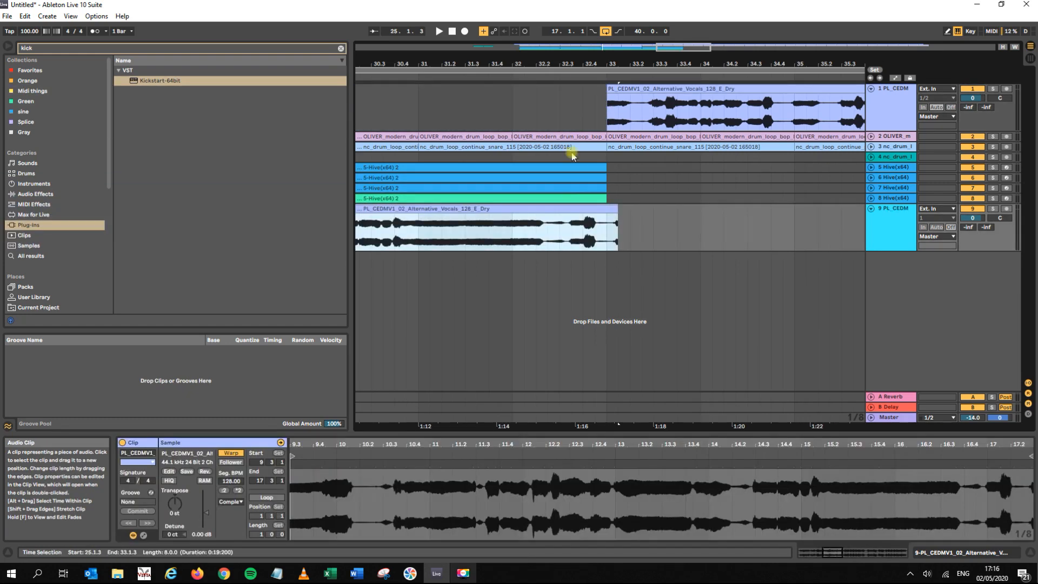
- Deactivate track 9 and briefly play the arrangement from around bar 25 without the moved vocal
{"action": "left_click_drag", "start_coordinate": [554, 64], "coordinate": [554, 103]}
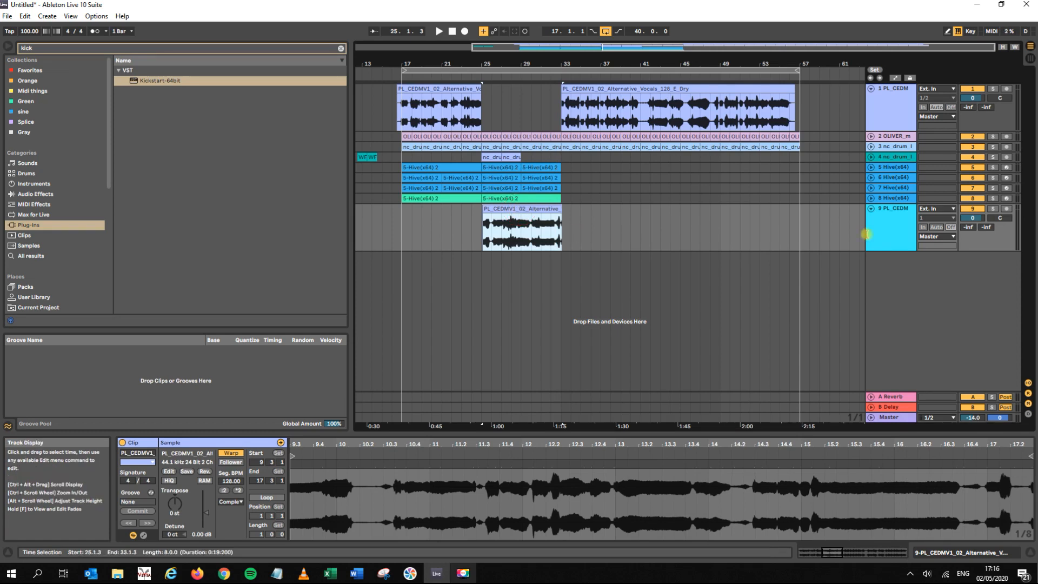
{"action": "left_click", "coordinate": [471, 77]}
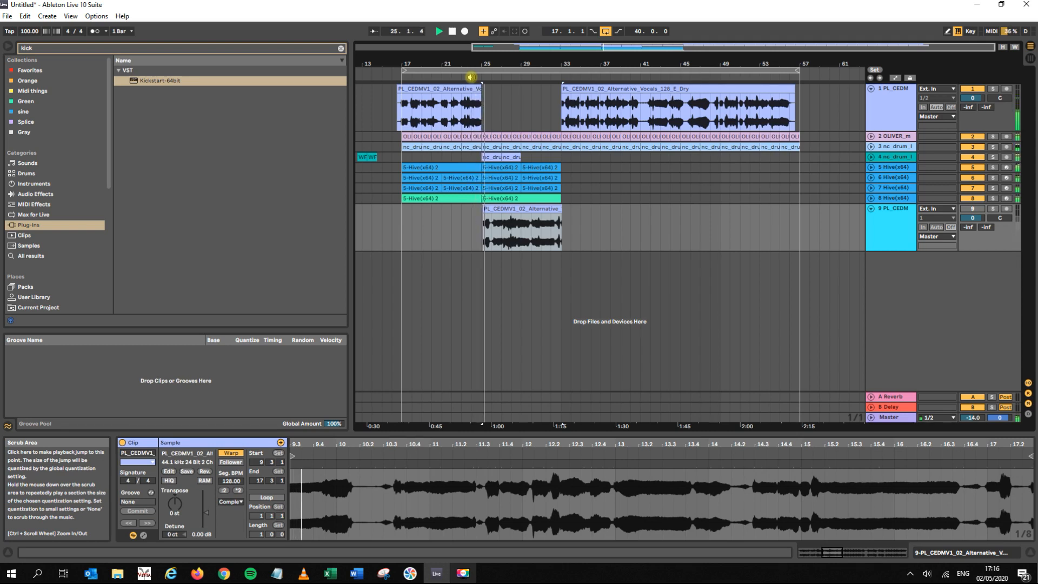
{"action": "key", "text": "space"}
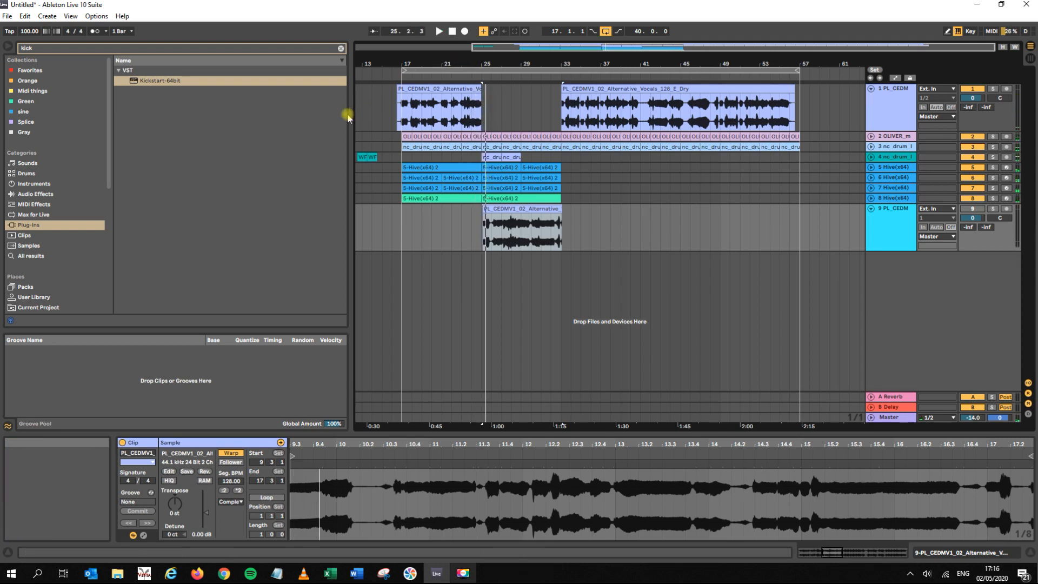
- Narrow the browser and play the first vocal clip around bars 17 and 18 to find a phrase to sample
{"action": "left_click_drag", "start_coordinate": [350, 114], "coordinate": [169, 115]}
{"action": "mouse_move", "coordinate": [251, 64]}
{"action": "left_mouse_down"}
{"action": "mouse_move", "coordinate": [363, 84]}
{"action": "mouse_move", "coordinate": [383, 66]}
{"action": "left_mouse_up"}
{"action": "left_click", "coordinate": [363, 85]}
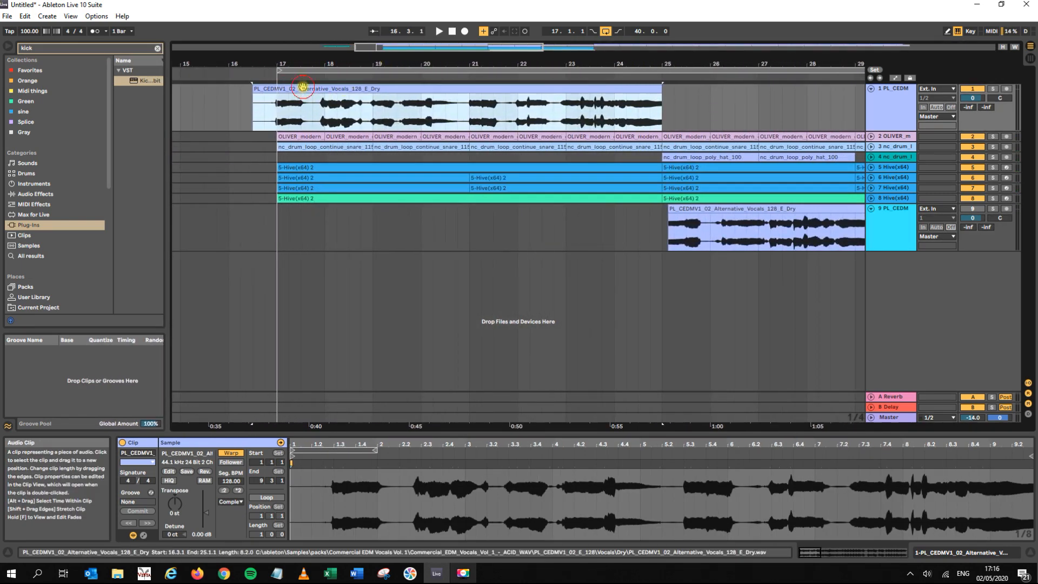
{"action": "left_click", "coordinate": [278, 107]}
{"action": "key", "text": "space"}
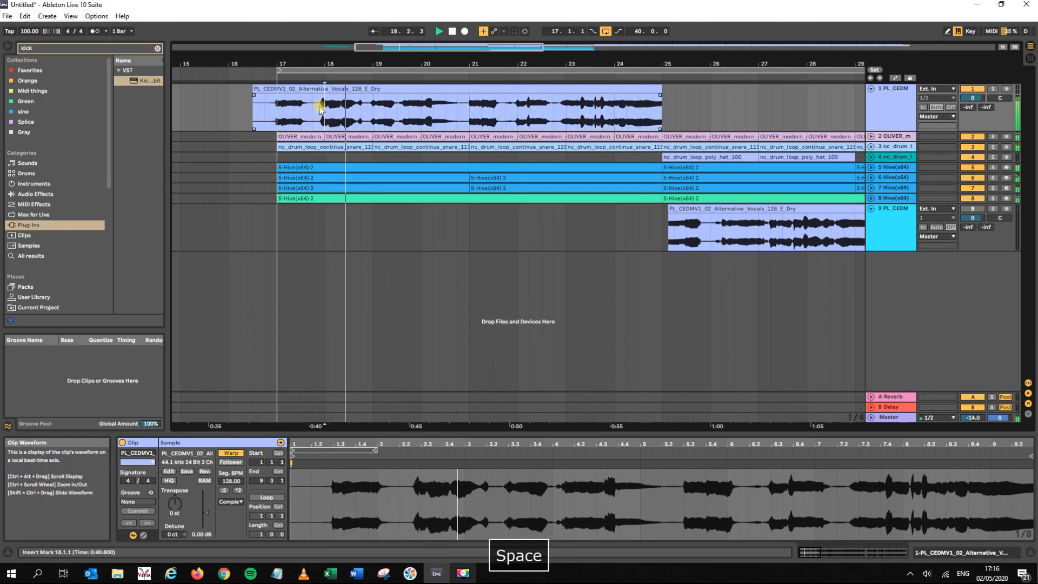
{"action": "key", "text": "space"}
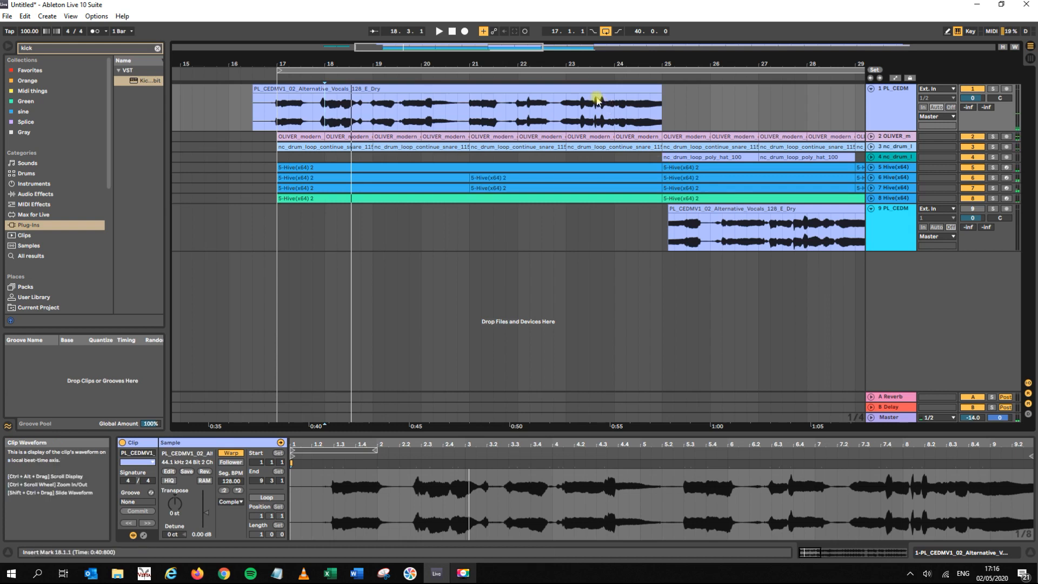
- Split the track 1 vocal clip at bars 17 and 19 and copy the two-bar section between them
{"action": "left_click_drag", "start_coordinate": [574, 69], "coordinate": [574, 57]}
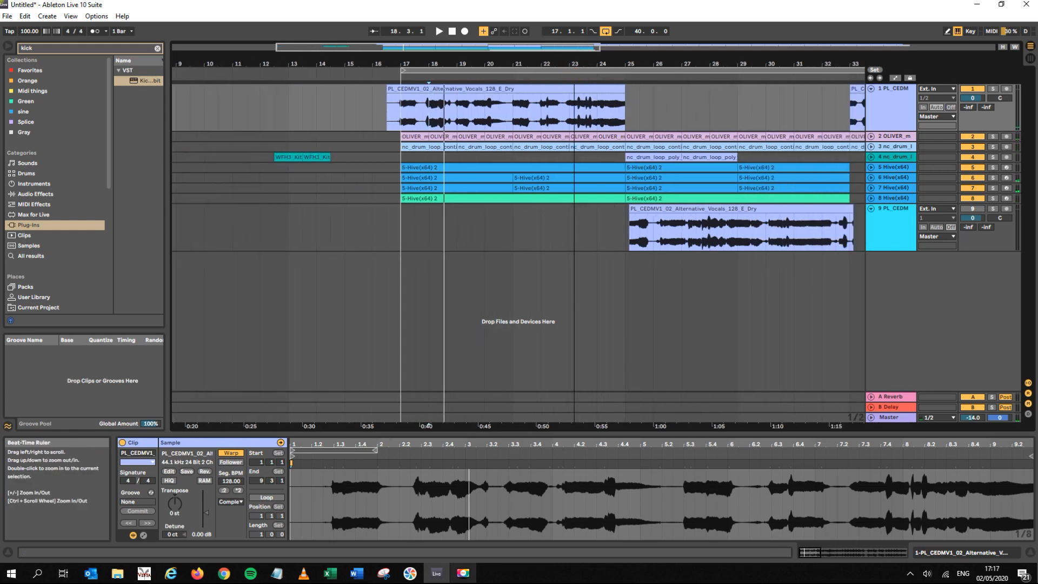
{"action": "left_click", "coordinate": [407, 108]}
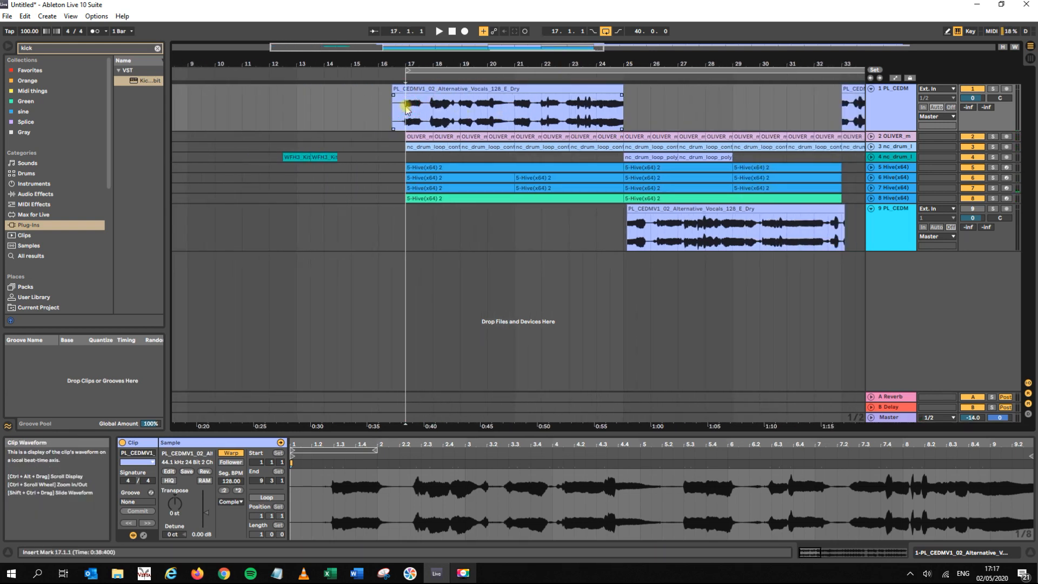
{"action": "left_click", "coordinate": [461, 108], "text": "shift"}
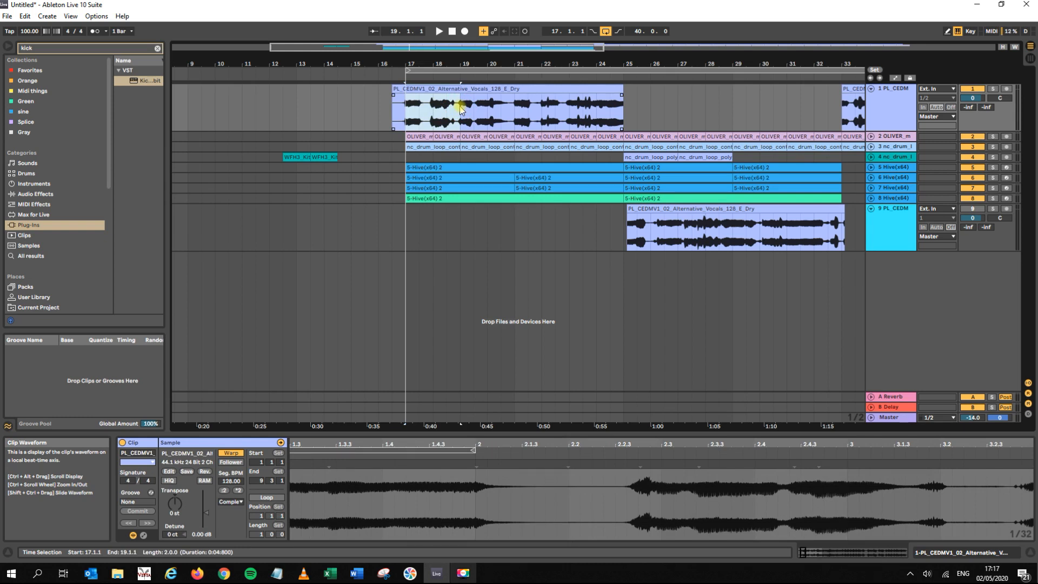
{"action": "key", "text": "ctrl+e"}
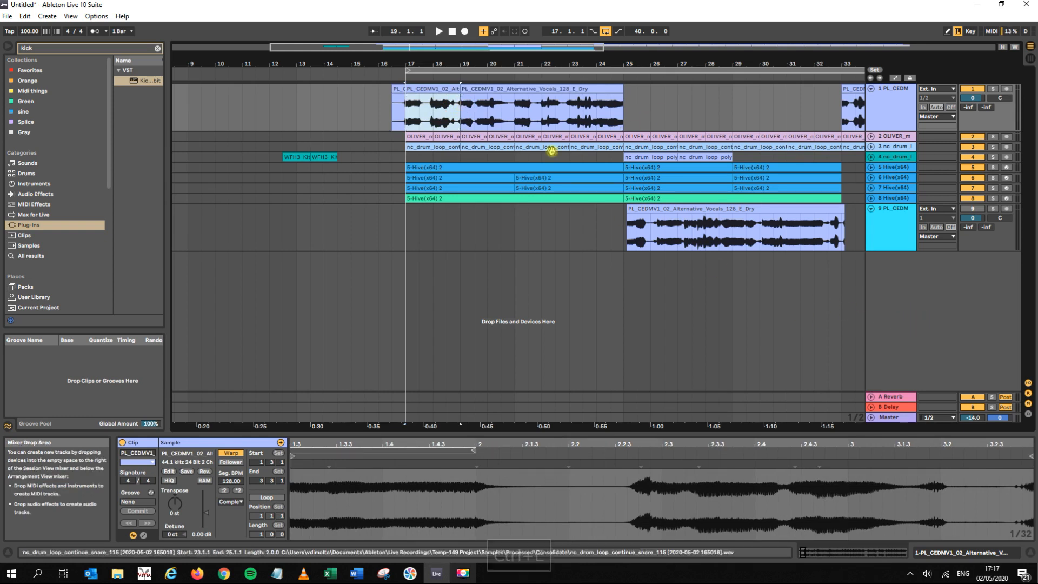
{"action": "key", "text": "ctrl+c"}
- Insert a MIDI track below track 9 and load the Simpler instrument onto it
{"action": "right_click", "coordinate": [901, 283]}
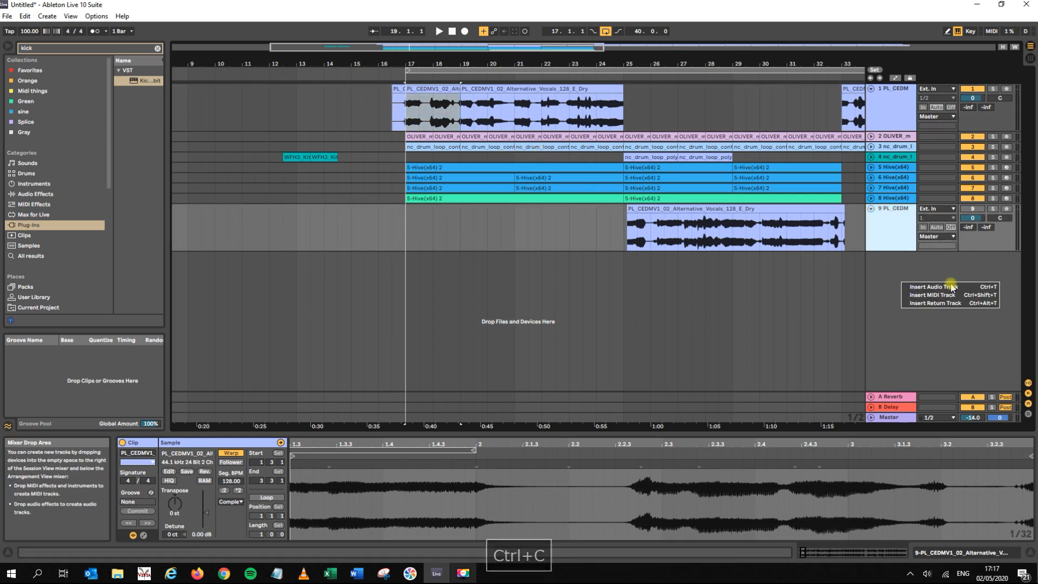
{"action": "left_click", "coordinate": [945, 295]}
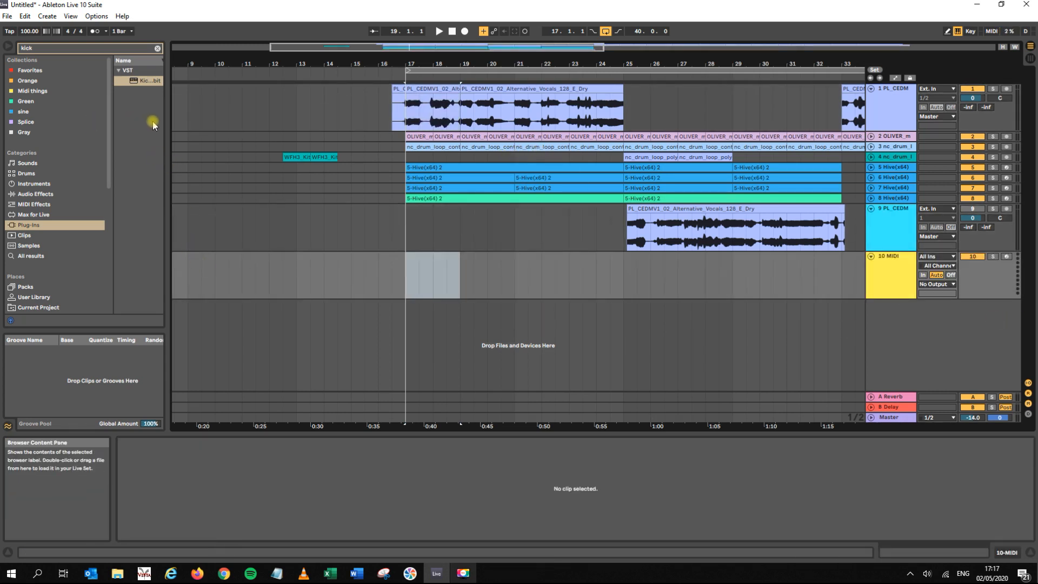
{"action": "left_click", "coordinate": [85, 50]}
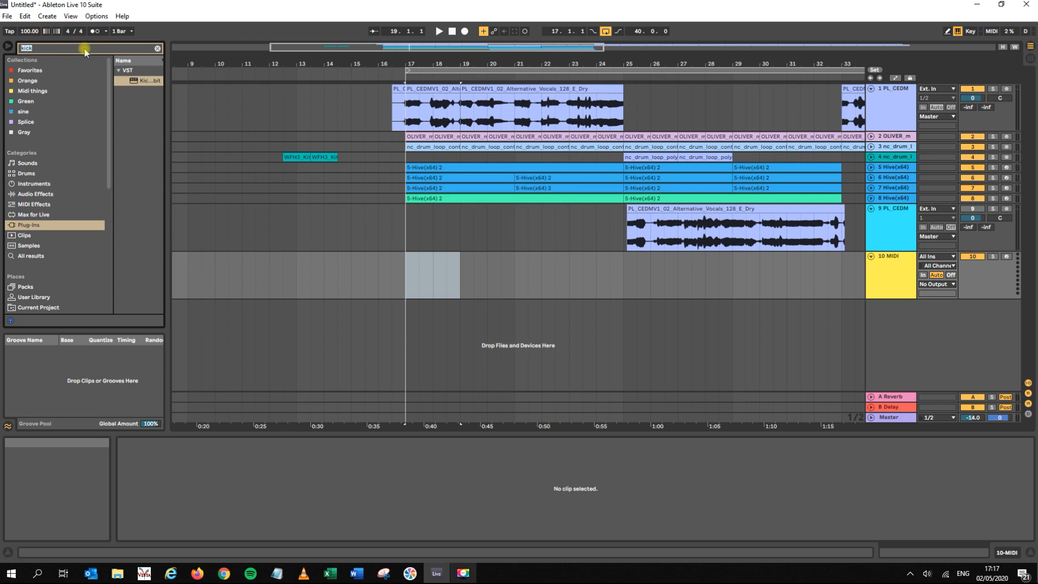
{"action": "key", "text": "BackSpace"}
{"action": "type", "text": "simpl"}
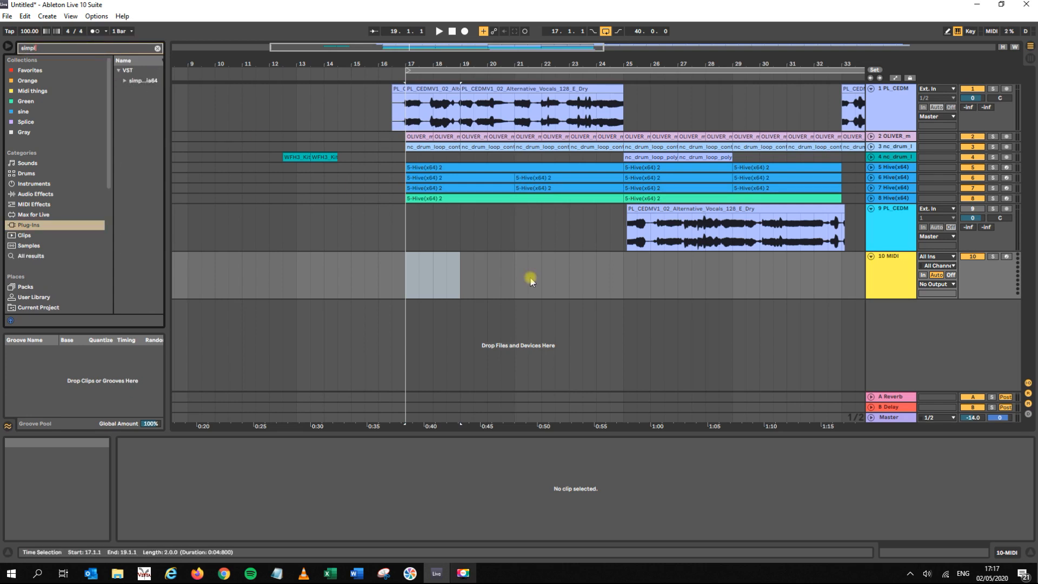
{"action": "left_click", "coordinate": [26, 184]}
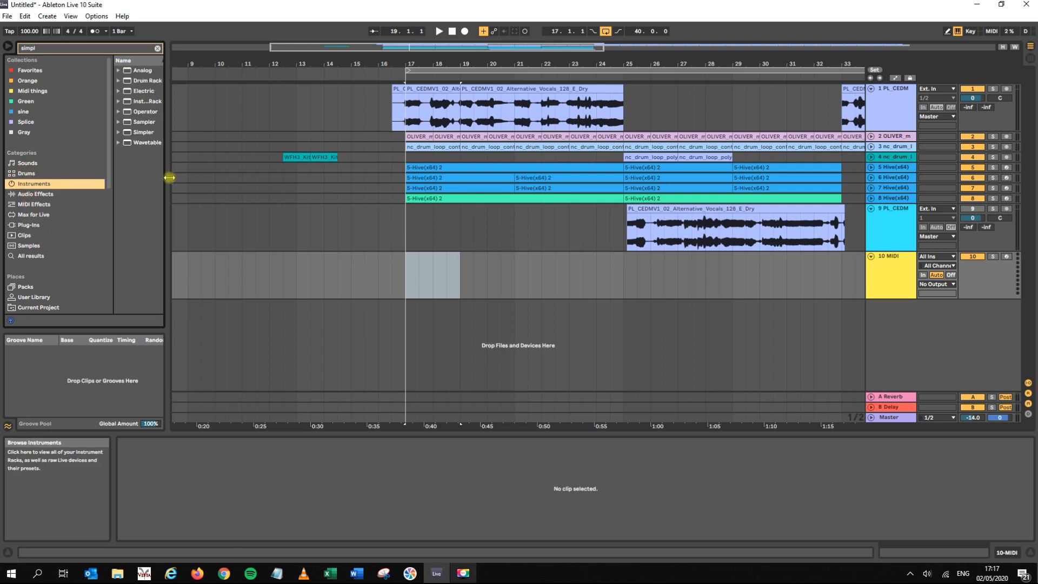
{"action": "left_click_drag", "start_coordinate": [169, 178], "coordinate": [312, 174]}
{"action": "left_click_drag", "start_coordinate": [137, 137], "coordinate": [586, 266]}
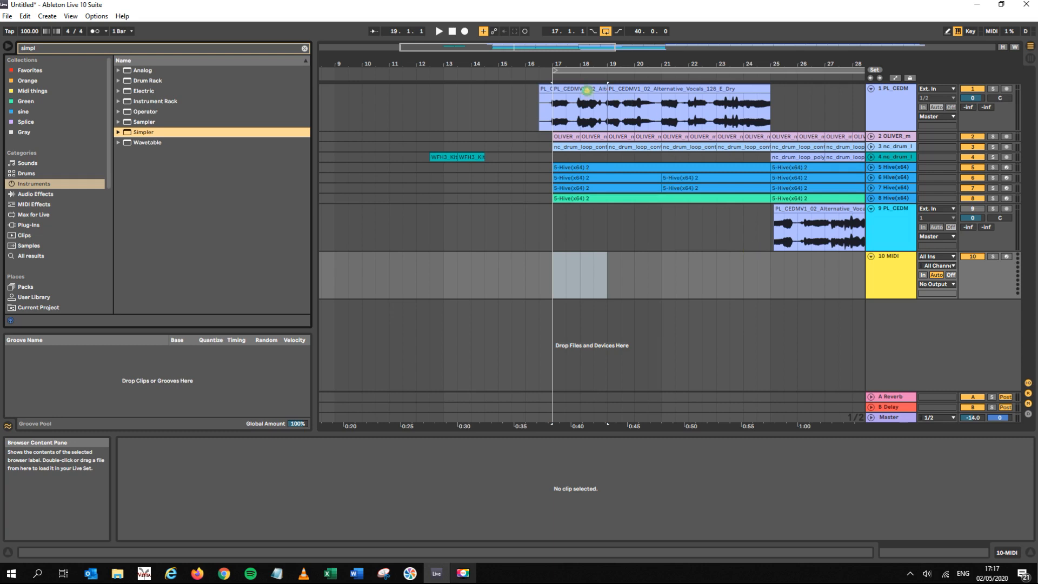
- Copy the two-bar vocal clip at bar 17 on track 1 to bar 19 on track 9
{"action": "left_click_drag", "start_coordinate": [586, 90], "coordinate": [586, 90]}
{"action": "left_click", "coordinate": [586, 90]}
{"action": "key", "text": "ctrl+c"}
{"action": "left_click", "coordinate": [608, 223]}
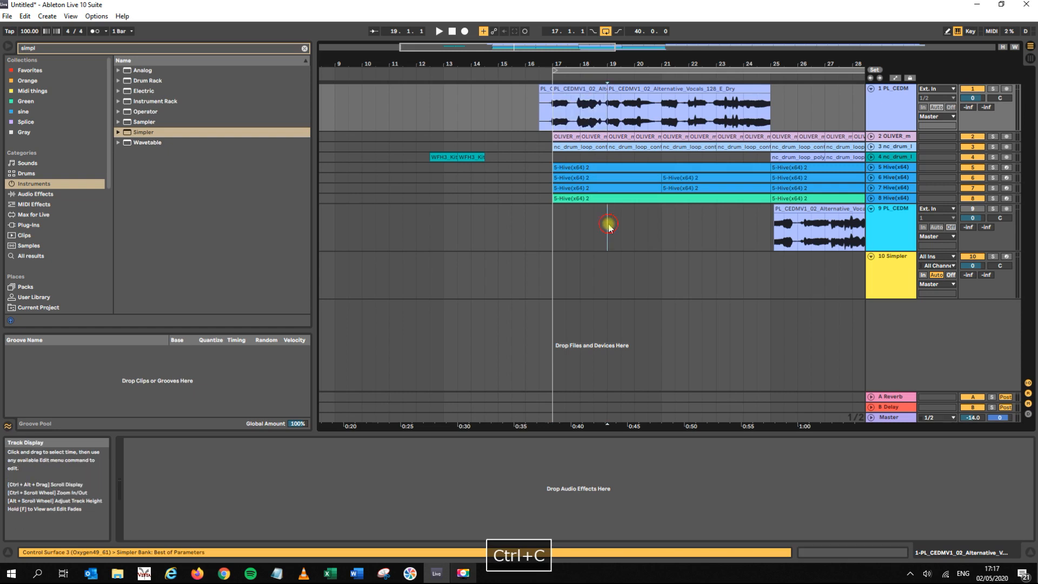
{"action": "key", "text": "ctrl+v"}
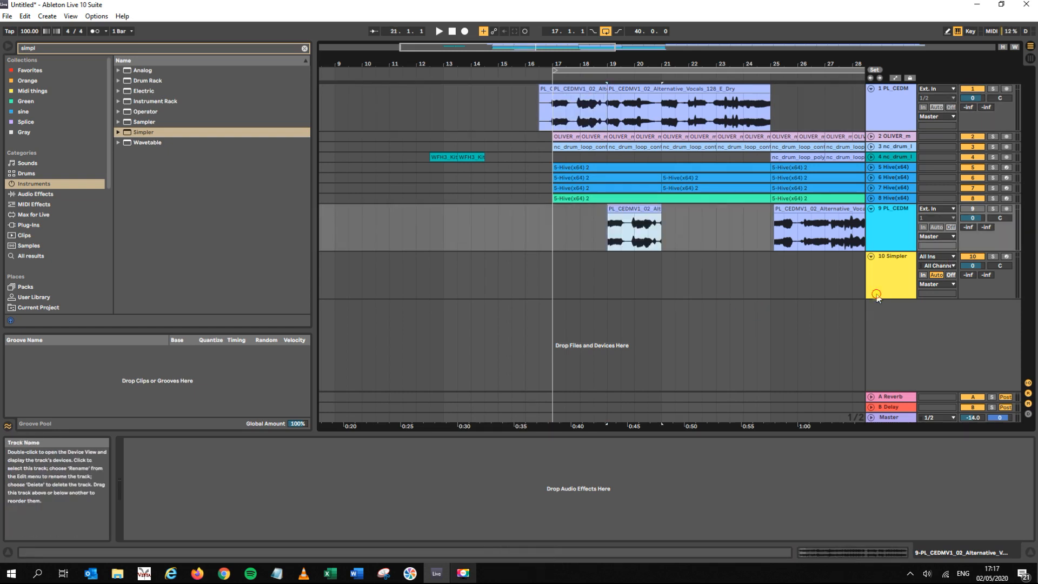
- Load the bar 19 vocal clip into the Simpler on track 10 and switch it to Slice mode
{"action": "left_click", "coordinate": [893, 288]}
{"action": "left_click_drag", "start_coordinate": [629, 208], "coordinate": [344, 468]}
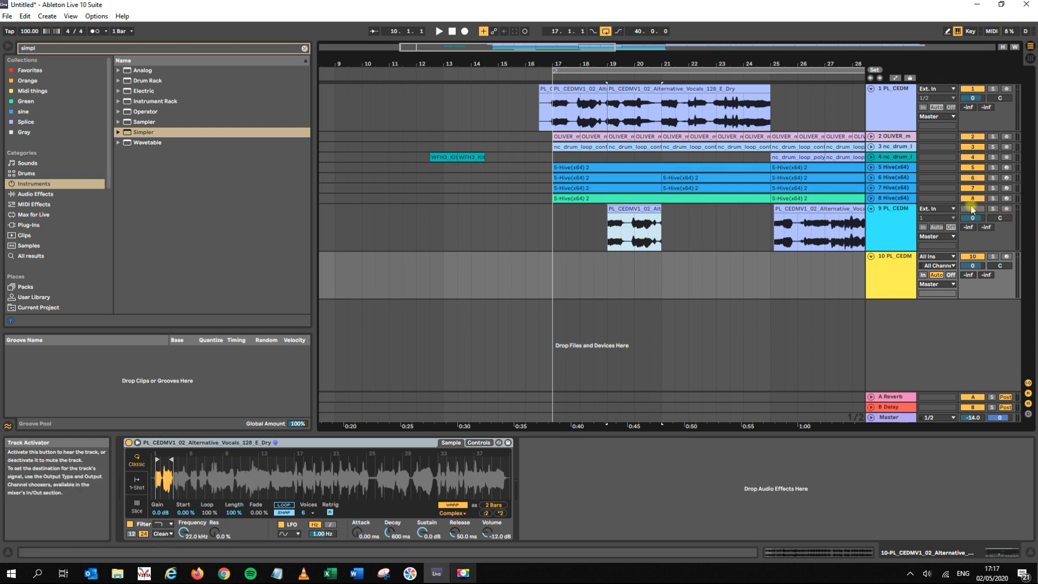
{"action": "left_click", "coordinate": [136, 508]}
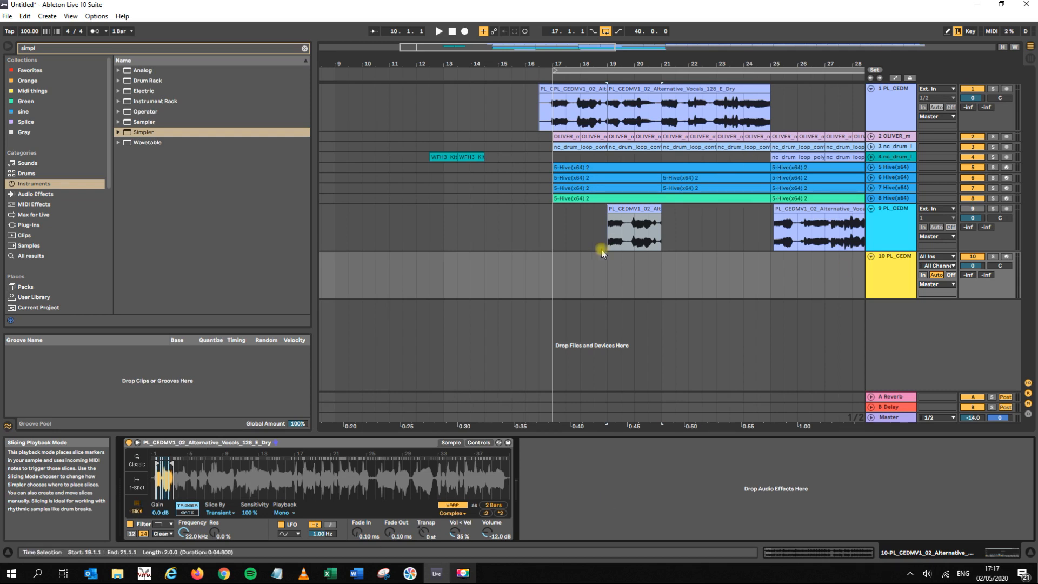
- Consolidate the bar 19 vocal clip on track 9 and load it into track 10's Simpler in place of the full sample
{"action": "left_click", "coordinate": [627, 210]}
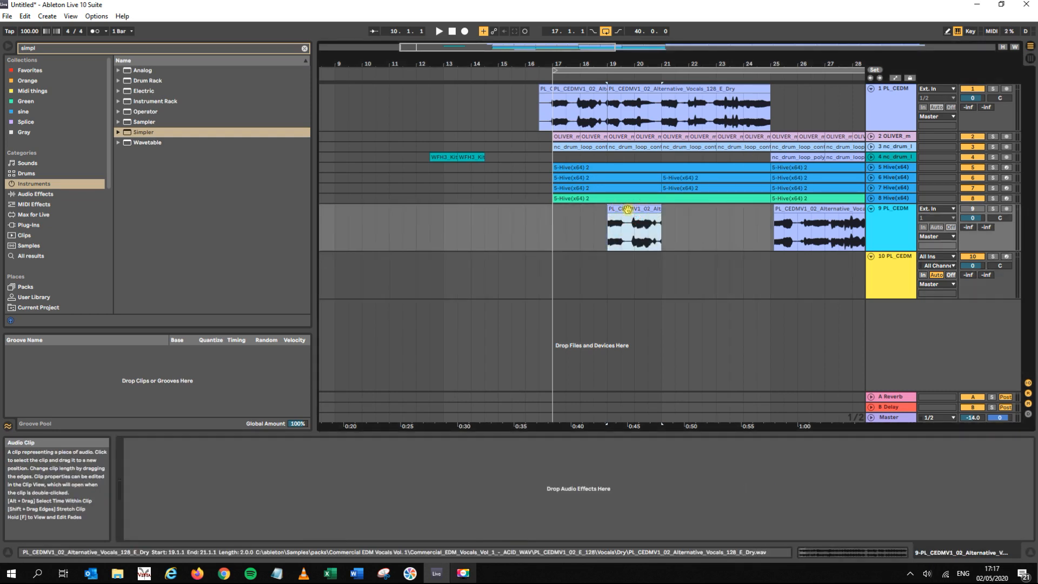
{"action": "key", "text": "ctrl+j"}
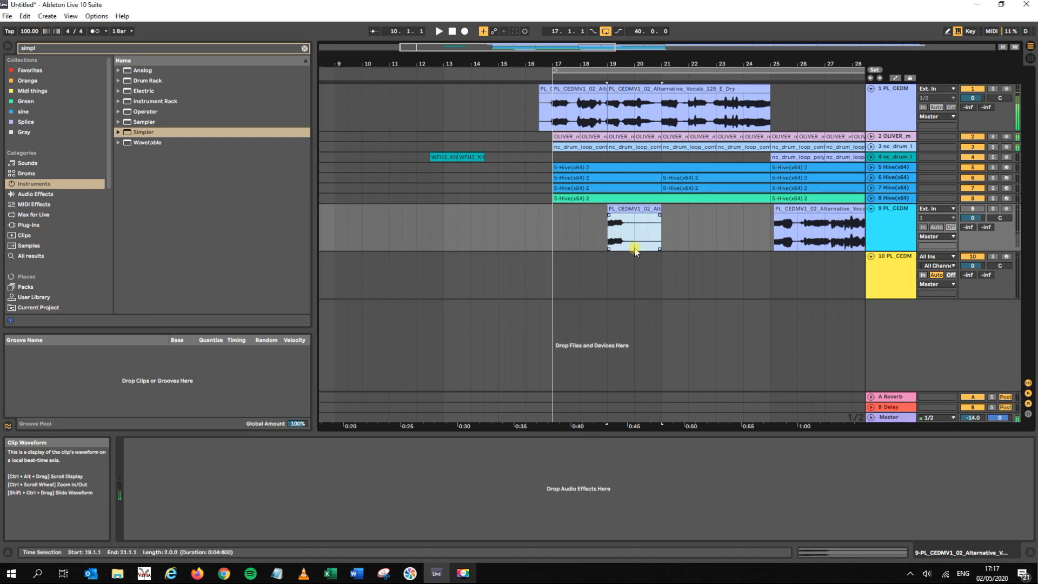
{"action": "left_click", "coordinate": [898, 273]}
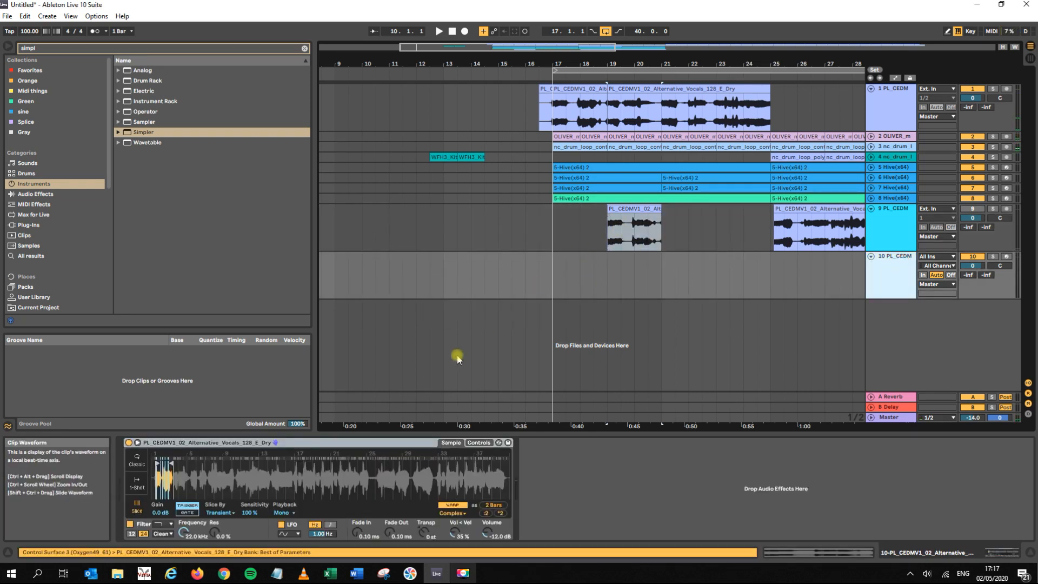
{"action": "left_click_drag", "start_coordinate": [632, 211], "coordinate": [334, 487]}
- Briefly play the arrangement from bar 19 and arm track 10 for recording
{"action": "key", "text": "space"}
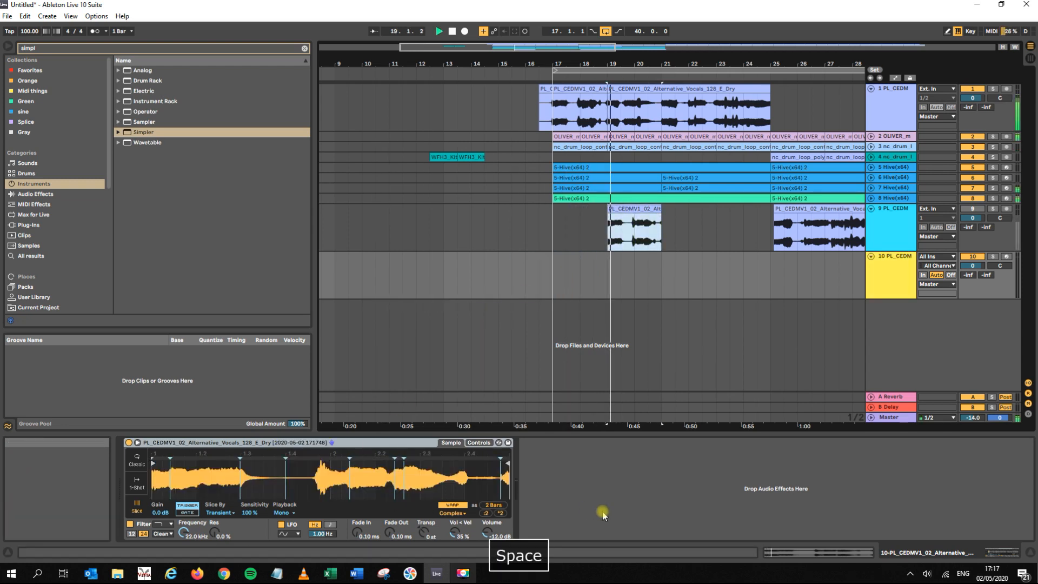
{"action": "left_click", "coordinate": [1006, 258]}
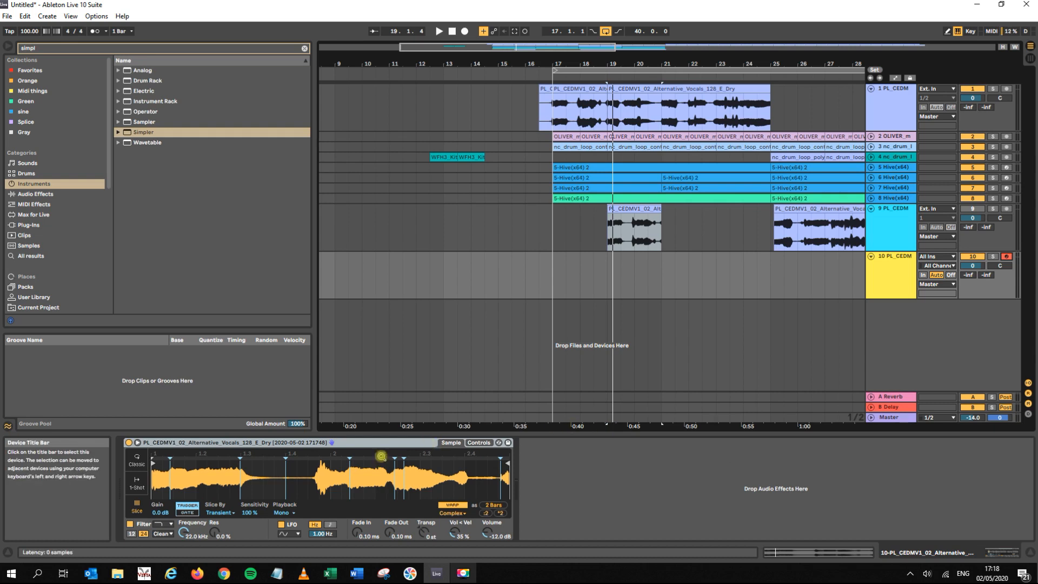
- Try One-Shot mode in track 10's Simpler, return to Slice mode and shift the slice marker near 2.2 slightly earlier
{"action": "left_click", "coordinate": [136, 481]}
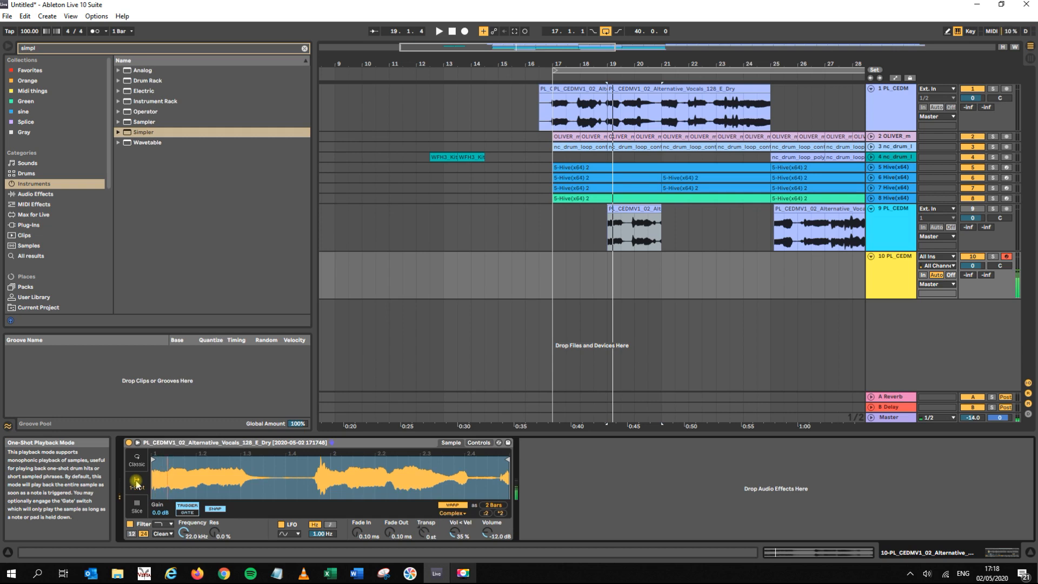
{"action": "left_click", "coordinate": [141, 510]}
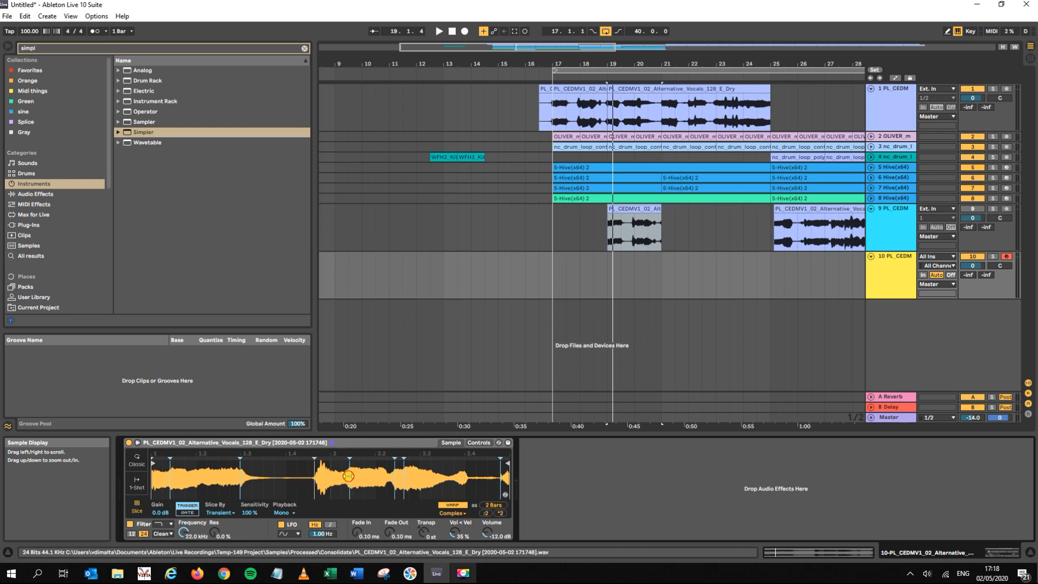
{"action": "left_click_drag", "start_coordinate": [392, 476], "coordinate": [387, 475]}
- Audition the vocal slices in track 10's Simpler by playing a run of different notes
{"action": "key", "text": "a"}
{"action": "key", "text": "s"}
{"action": "key", "text": "d"}
{"action": "key", "text": "f"}
{"action": "key", "text": "a"}
{"action": "key", "text": "s"}
{"action": "key", "text": "s"}
{"action": "key", "text": "w"}
{"action": "key", "text": "a"}
{"action": "key", "text": "w"}
{"action": "key", "text": "w"}
{"action": "key", "text": "e"}
{"action": "key", "text": "d"}
{"action": "key", "text": "t"}
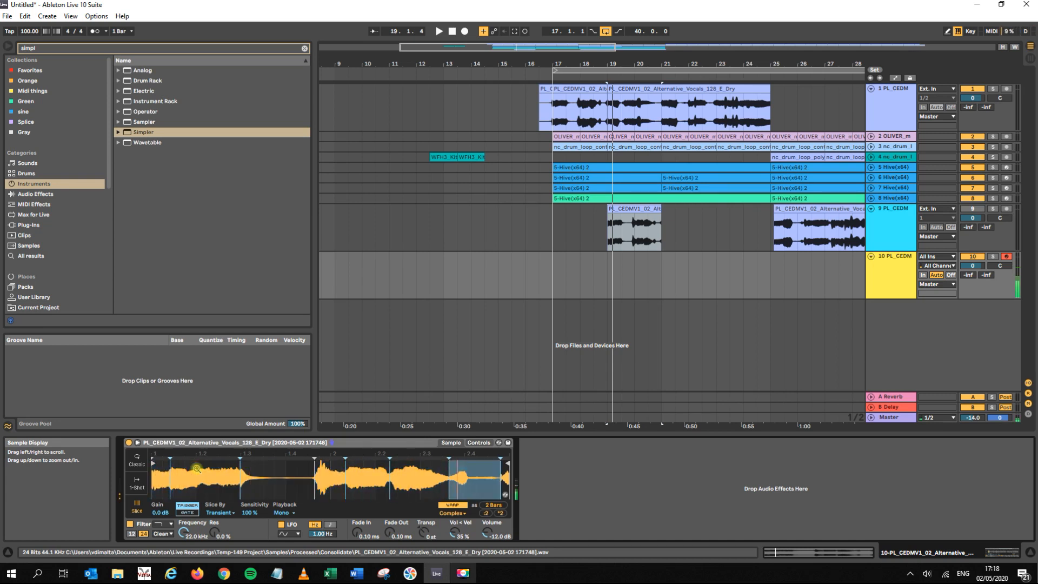
{"action": "key", "text": "f"}
{"action": "key", "text": "t"}
{"action": "key", "text": "g"}
{"action": "key", "text": "f"}
{"action": "key", "text": "d"}
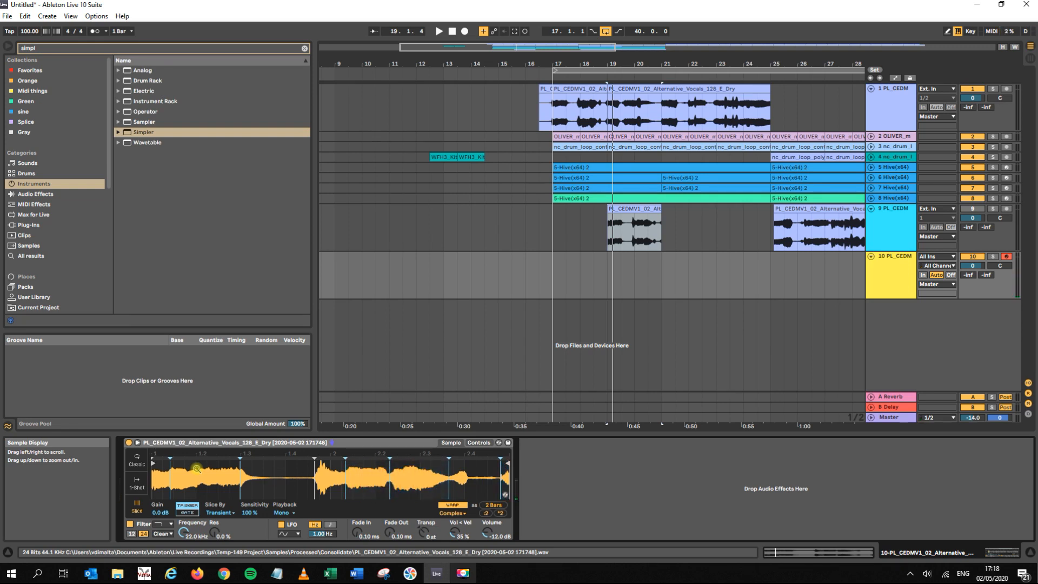
- Switch the Simpler's filter circuit to OSR and raise its resonance to 63 % and drive to 5.71 dB
{"action": "left_click", "coordinate": [165, 536]}
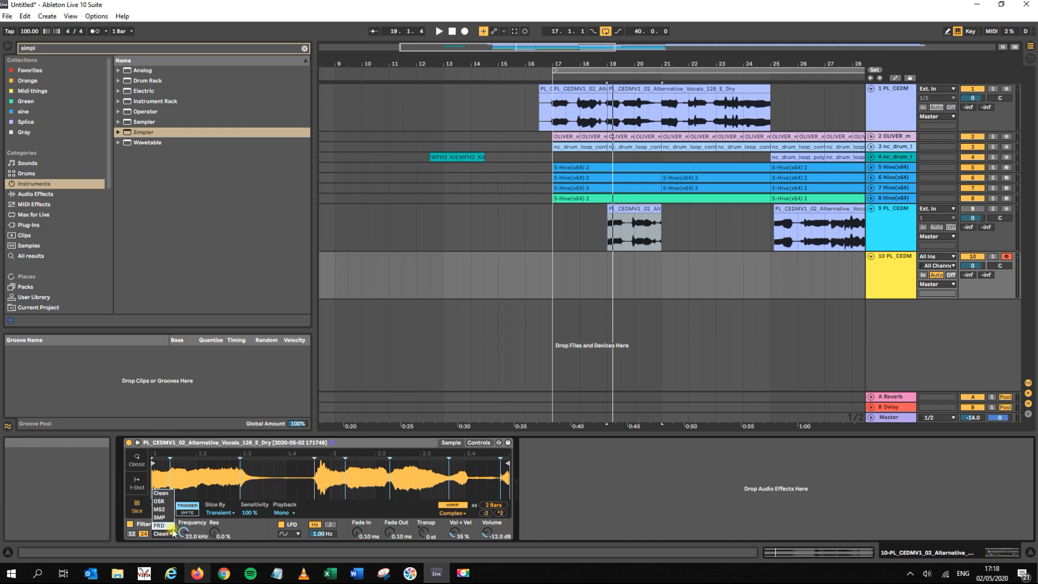
{"action": "left_click", "coordinate": [160, 501]}
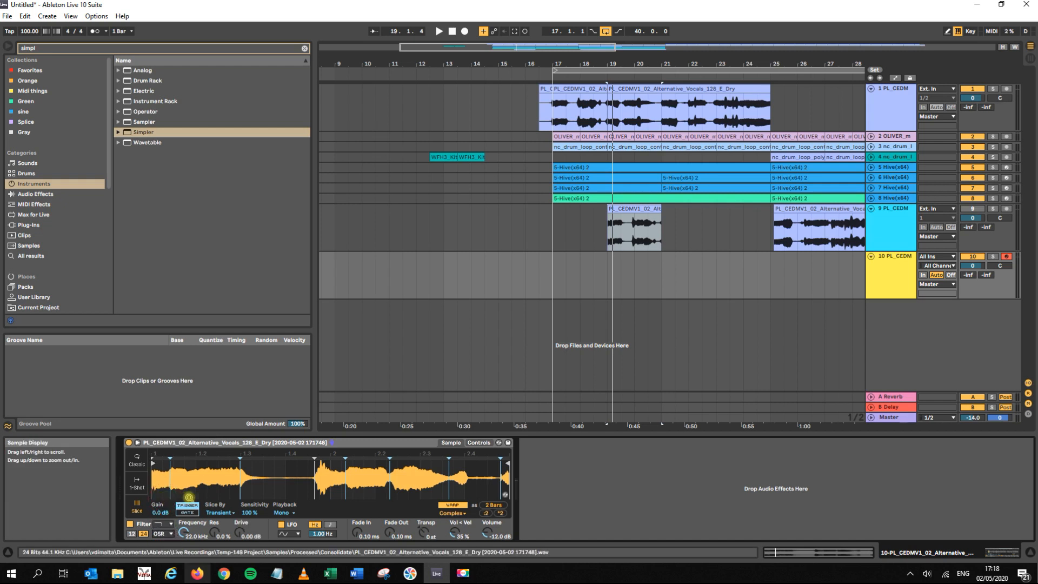
{"action": "left_click", "coordinate": [215, 532]}
{"action": "left_click_drag", "start_coordinate": [216, 533], "coordinate": [216, 522]}
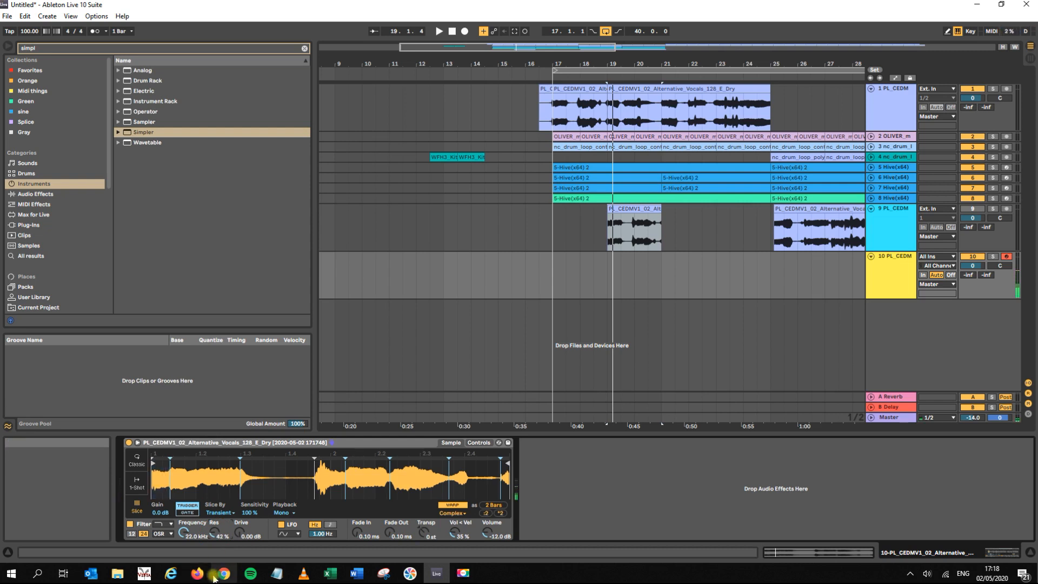
{"action": "left_click", "coordinate": [240, 533]}
{"action": "left_click_drag", "start_coordinate": [212, 534], "coordinate": [212, 524]}
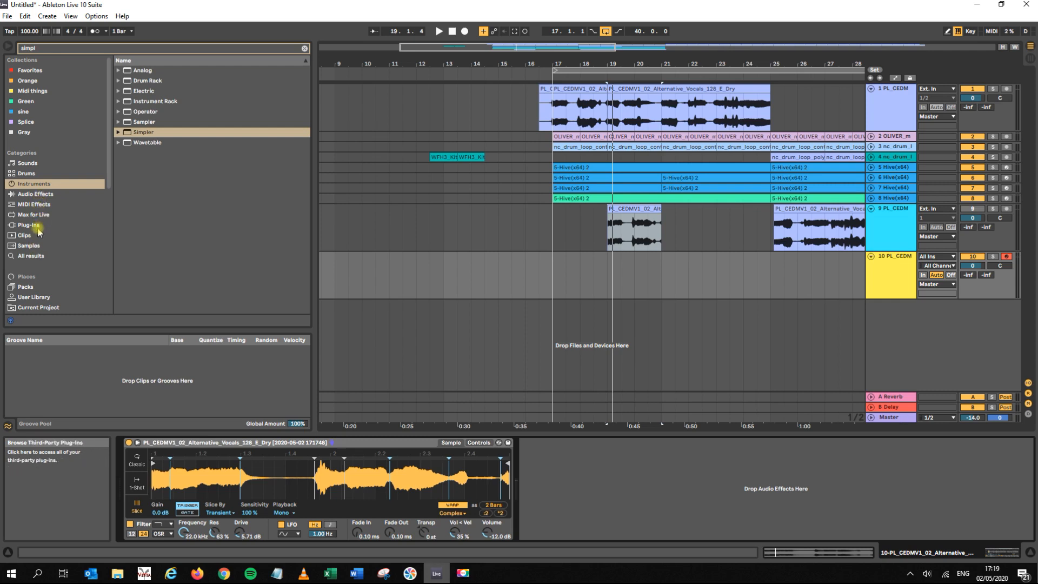
- Add an Arpeggiator MIDI effect in front of the Simpler on track 10 and briefly test it
{"action": "left_click", "coordinate": [43, 205]}
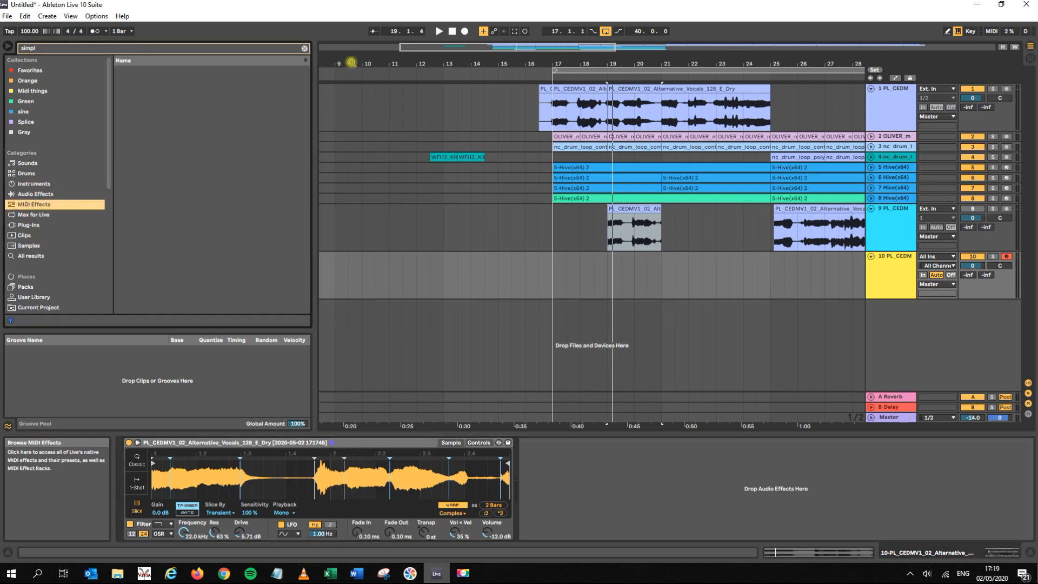
{"action": "left_click", "coordinate": [304, 48]}
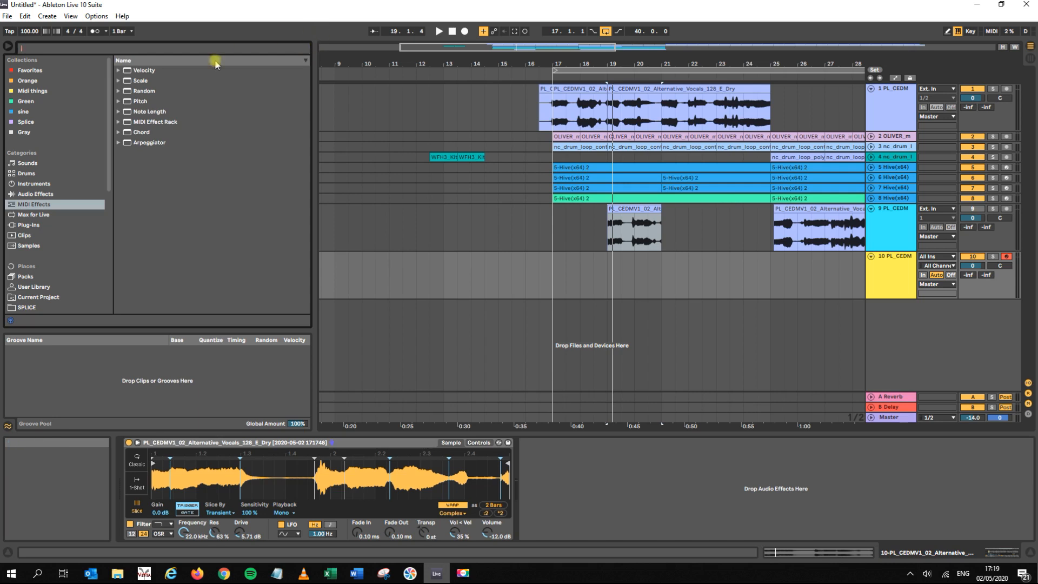
{"action": "left_click", "coordinate": [137, 144]}
{"action": "left_click_drag", "start_coordinate": [135, 402], "coordinate": [143, 461]}
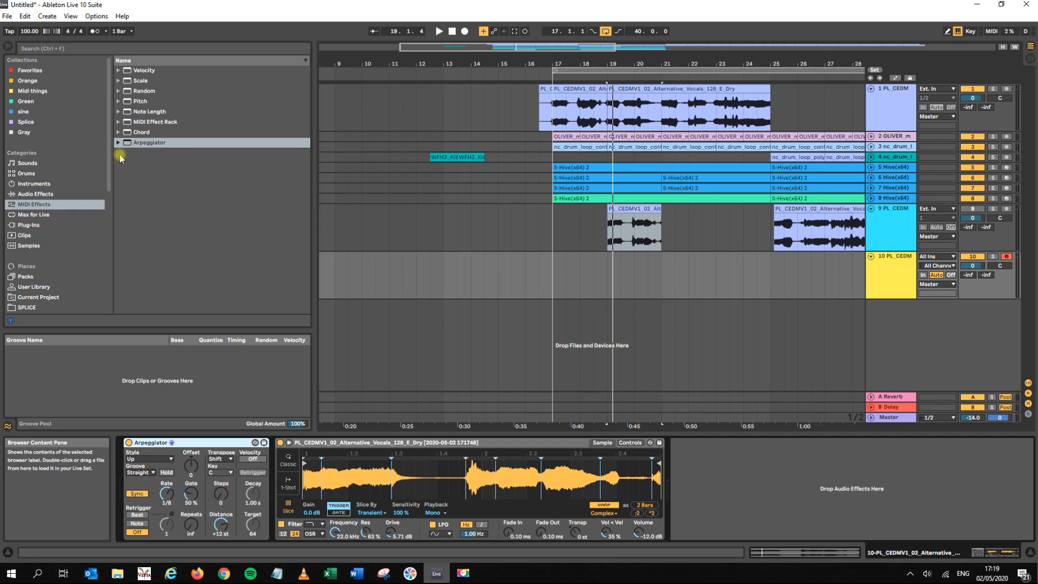
{"action": "left_click", "coordinate": [166, 493]}
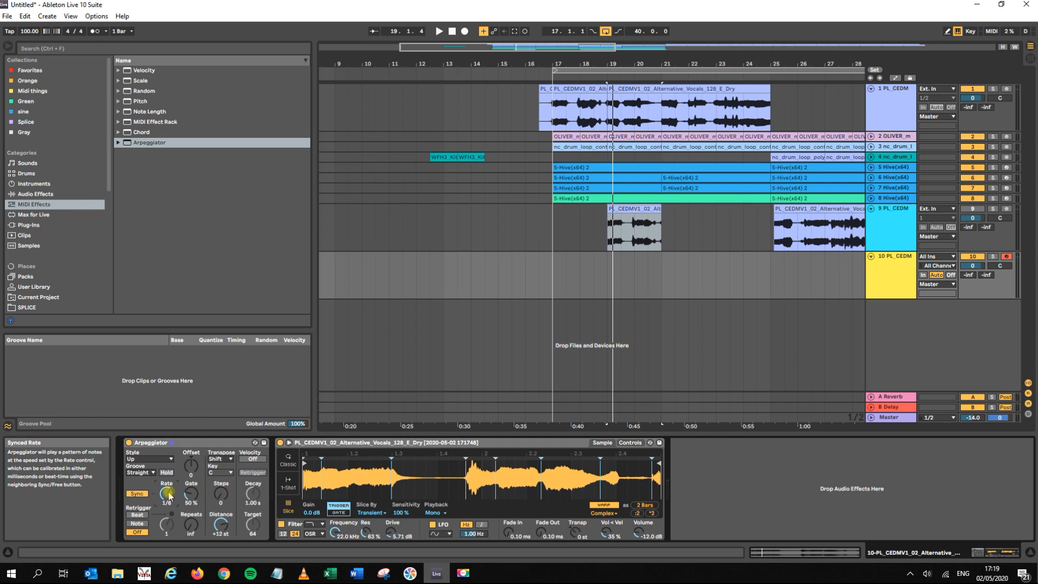
{"action": "key", "text": "space"}
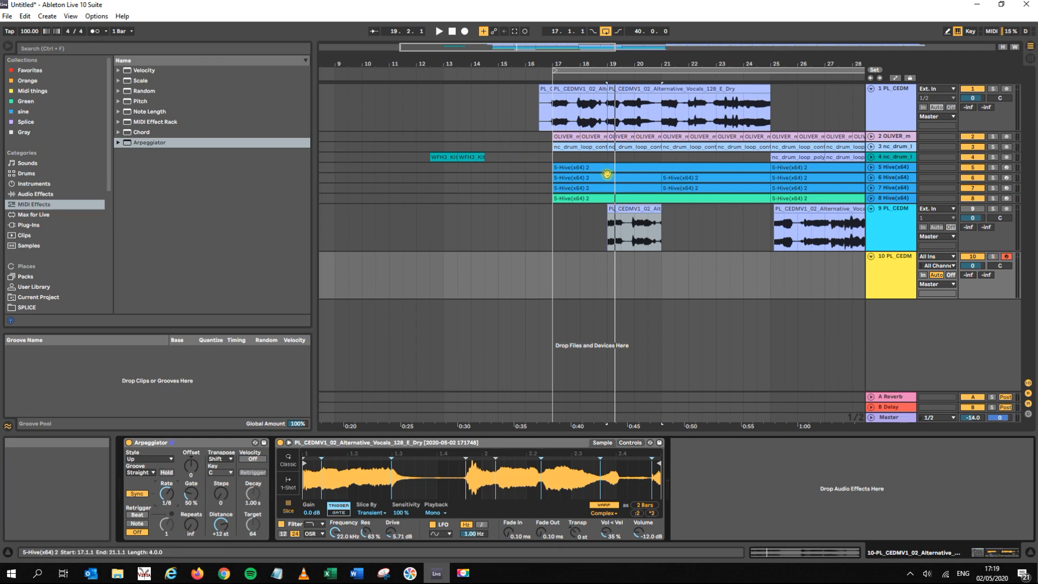
- Copy the eight-bar Hive MIDI clip at bar 17 on track 8 to bar 17 on track 10
{"action": "left_click", "coordinate": [871, 198]}
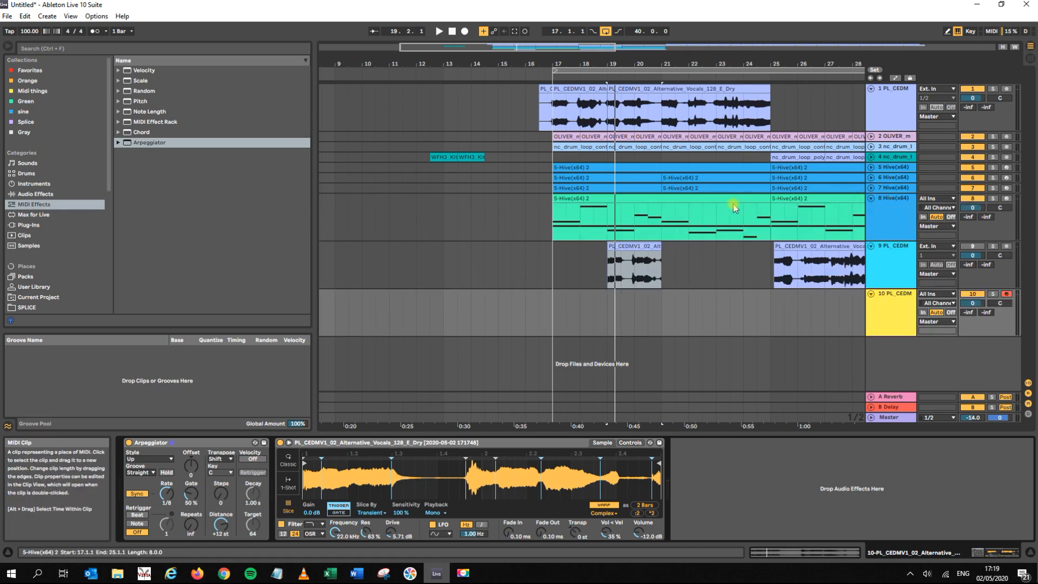
{"action": "left_click", "coordinate": [717, 199]}
{"action": "key", "text": "ctrl+c"}
{"action": "left_click", "coordinate": [553, 303]}
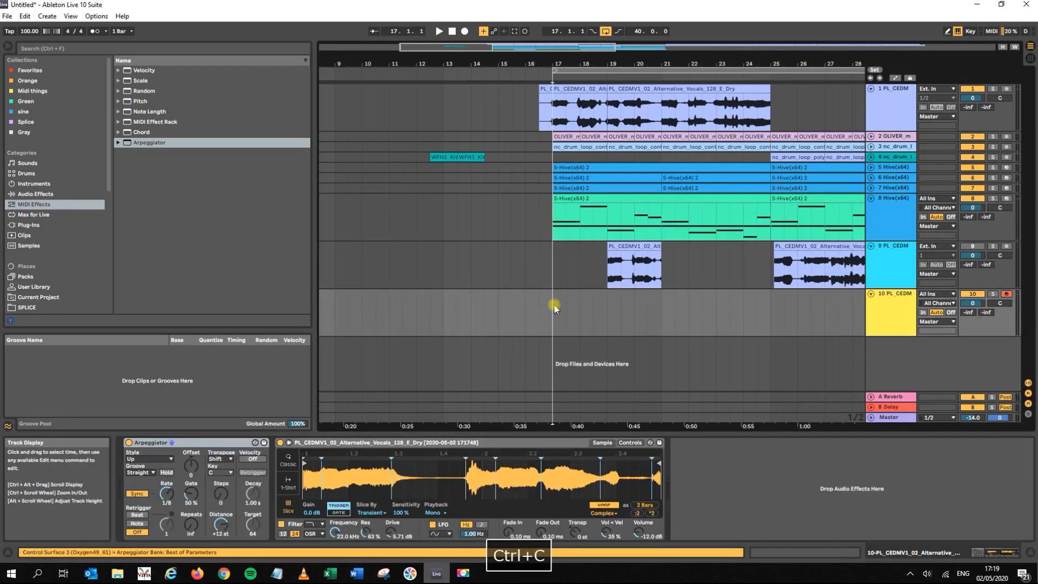
{"action": "key", "text": "ctrl+v"}
{"action": "left_click_drag", "start_coordinate": [580, 64], "coordinate": [432, 48]}
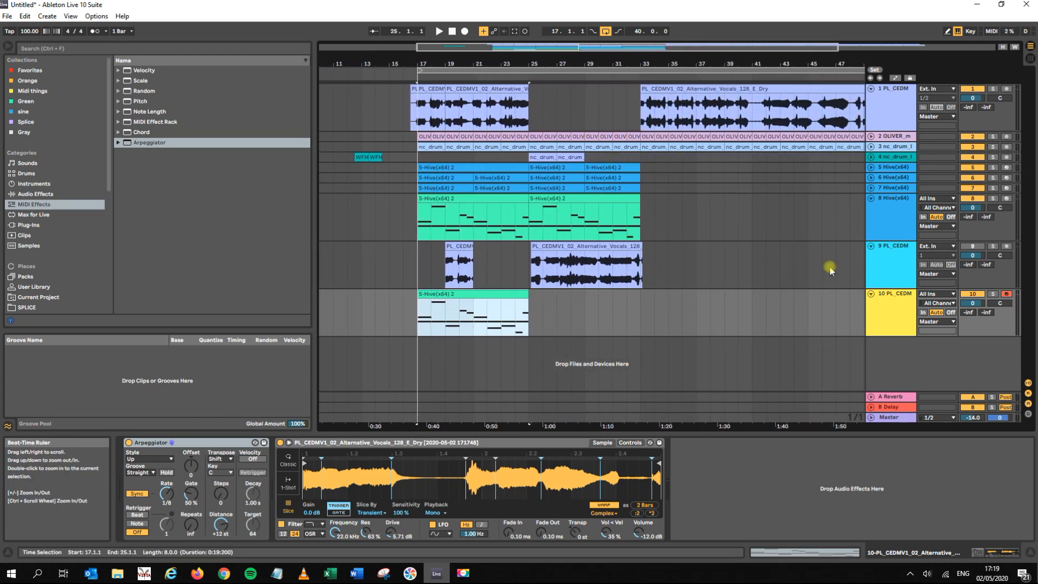
- Solo track 10 with the metronome on and briefly play the copied clip from bar 17
{"action": "left_click", "coordinate": [992, 294]}
{"action": "left_click", "coordinate": [98, 33]}
{"action": "key", "text": "space"}
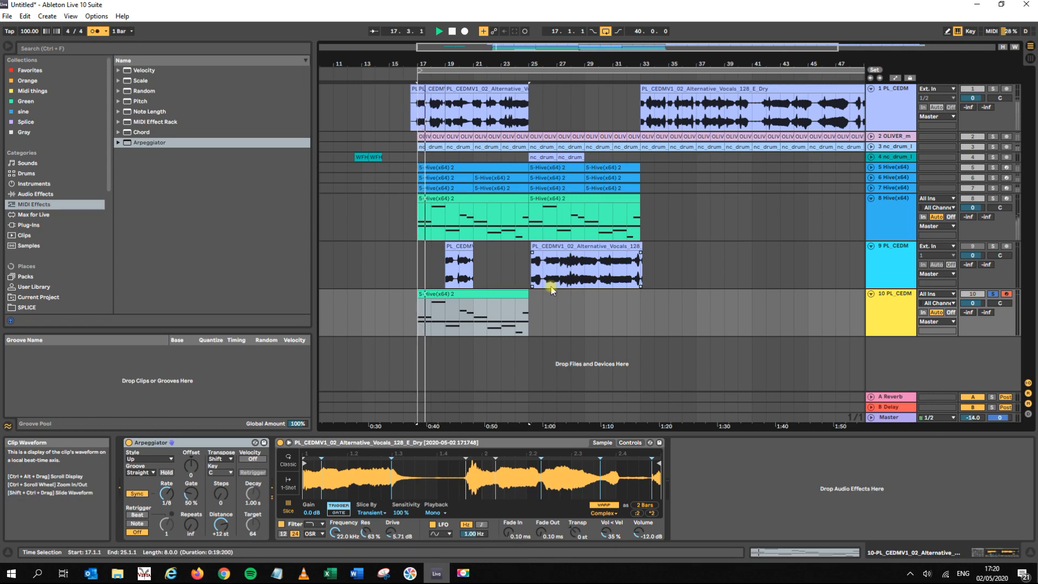
{"action": "key", "text": "space"}
- Open the copied track 10 clip in an enlarged note editor and play it to check its notes
{"action": "left_click", "coordinate": [479, 292]}
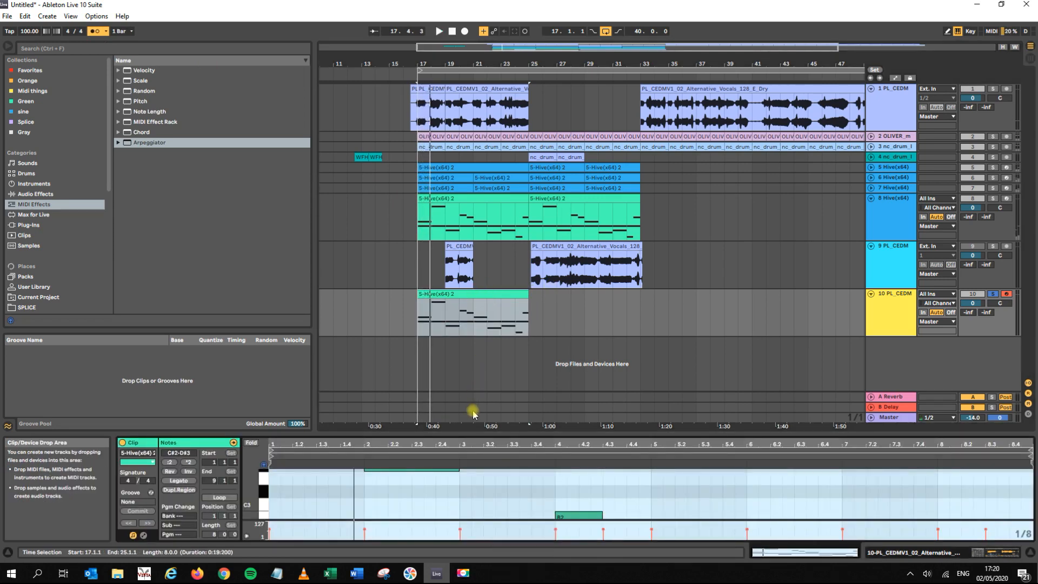
{"action": "left_click_drag", "start_coordinate": [473, 430], "coordinate": [500, 216]}
{"action": "key", "text": "space"}
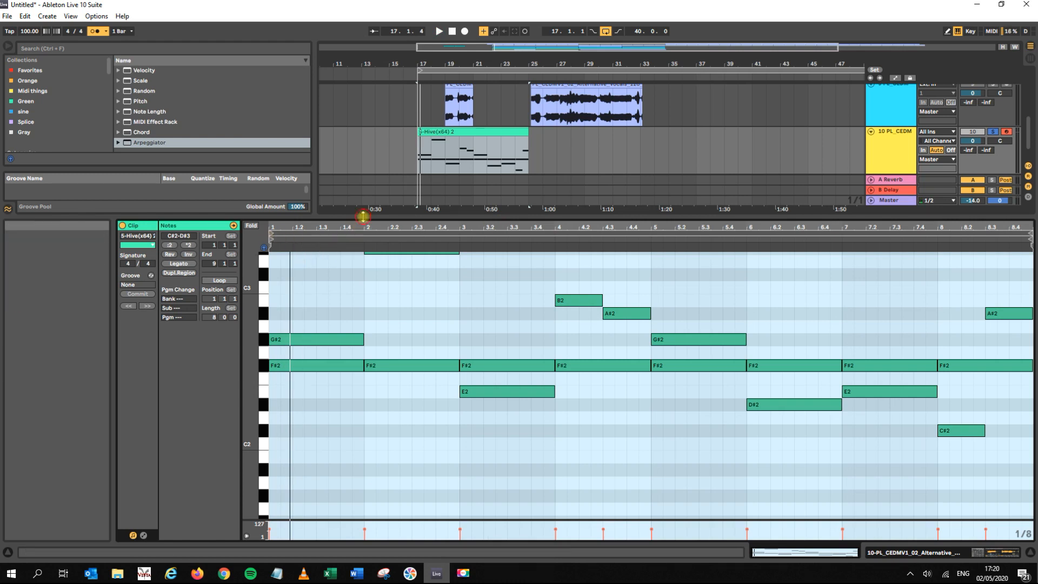
{"action": "left_click_drag", "start_coordinate": [362, 217], "coordinate": [389, 129]}
{"action": "key", "text": "space"}
{"action": "key", "text": "space"}
- Transpose all notes of the track 10 clip down one octave and play the clip before and after
{"action": "left_click_drag", "start_coordinate": [1010, 382], "coordinate": [208, 150]}
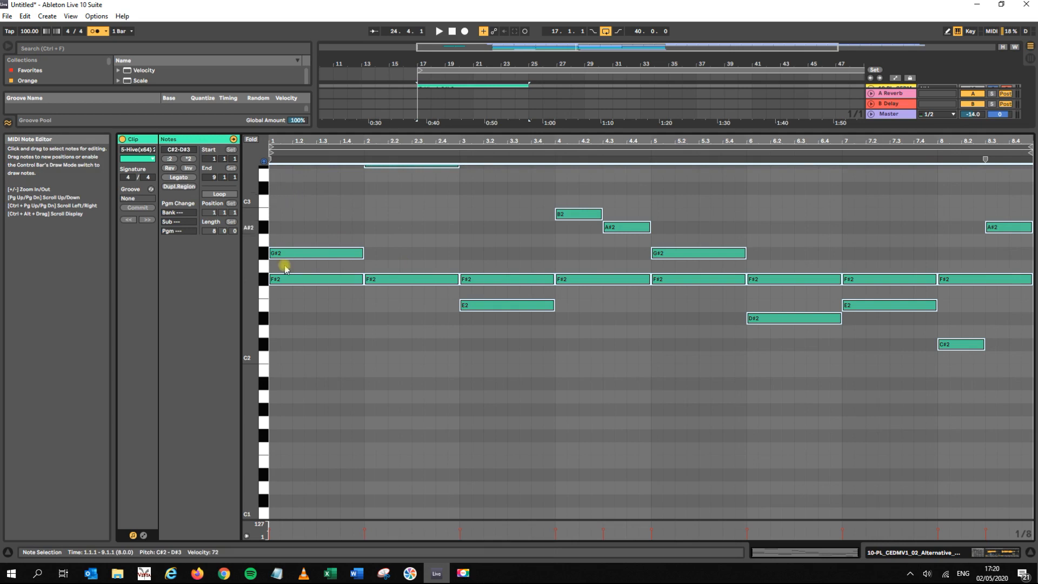
{"action": "left_click_drag", "start_coordinate": [263, 268], "coordinate": [227, 268]}
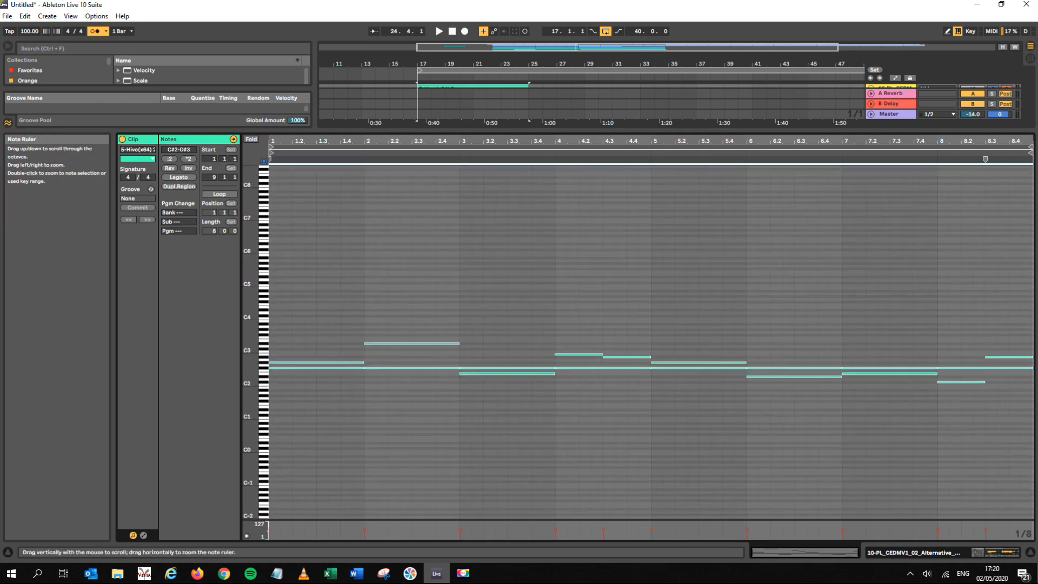
{"action": "key", "text": "space"}
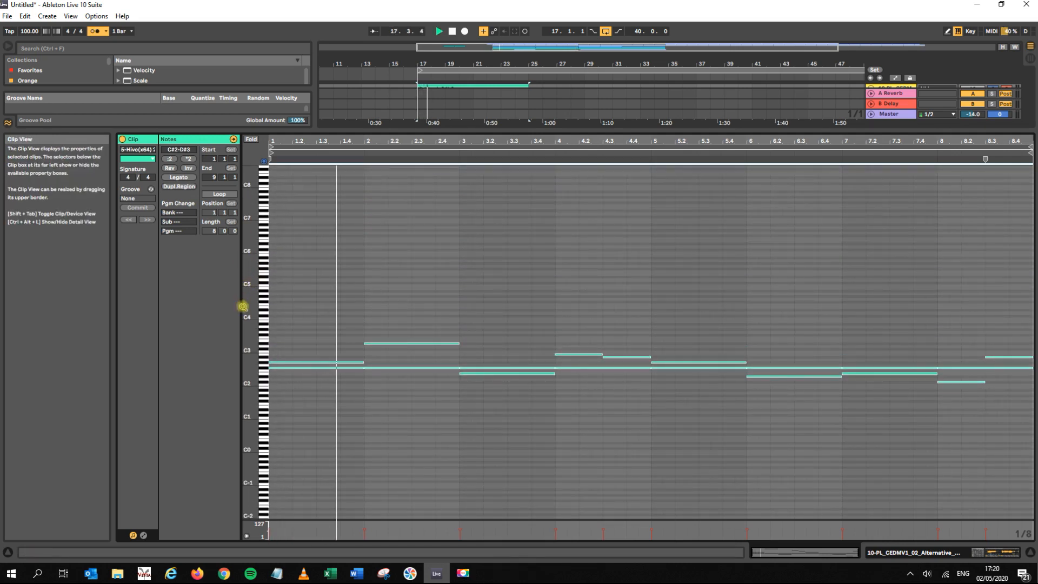
{"action": "key", "text": "space"}
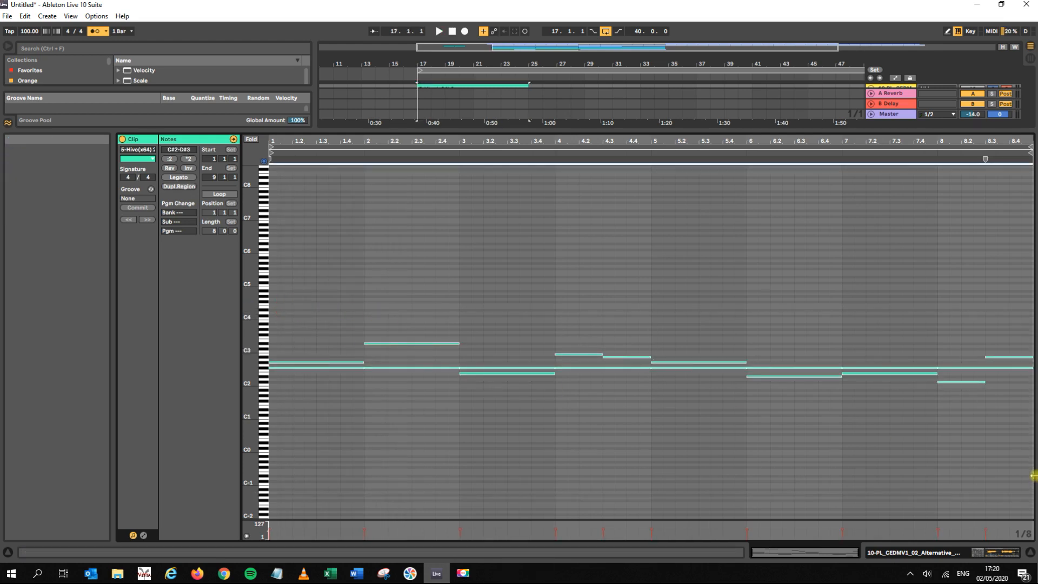
{"action": "key", "text": "shift+Down"}
{"action": "key", "text": "space"}
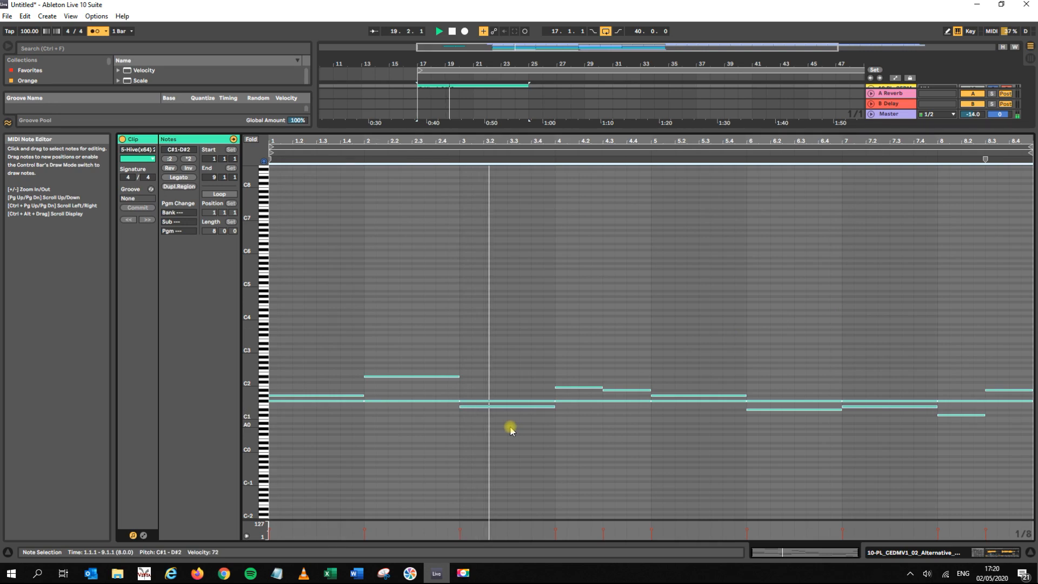
{"action": "key", "text": "space"}
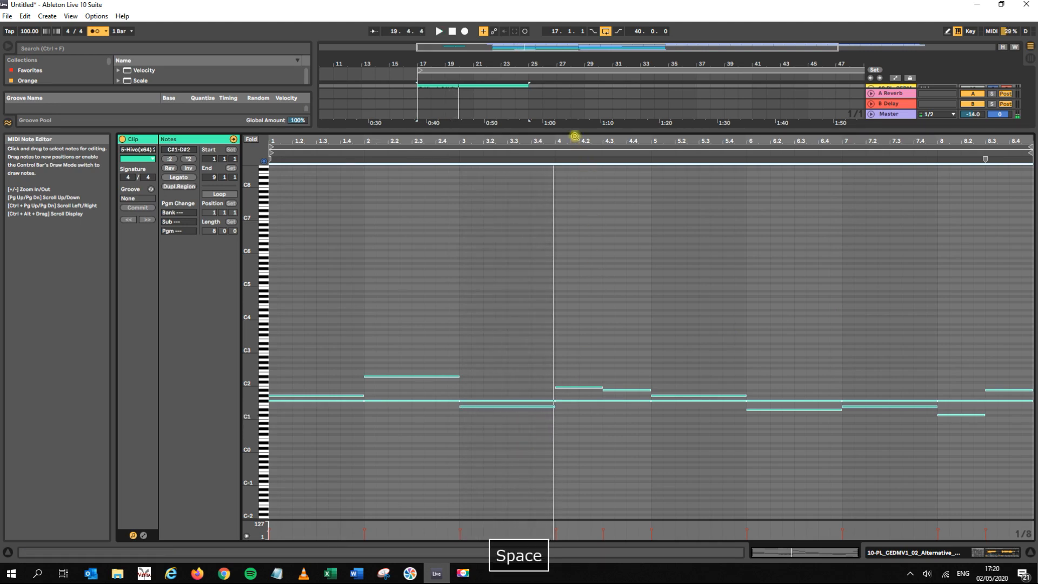
- Lower all notes of the track 10 clip by two more semitones, one at a time, playing the clip after each change
{"action": "left_click_drag", "start_coordinate": [572, 132], "coordinate": [537, 385]}
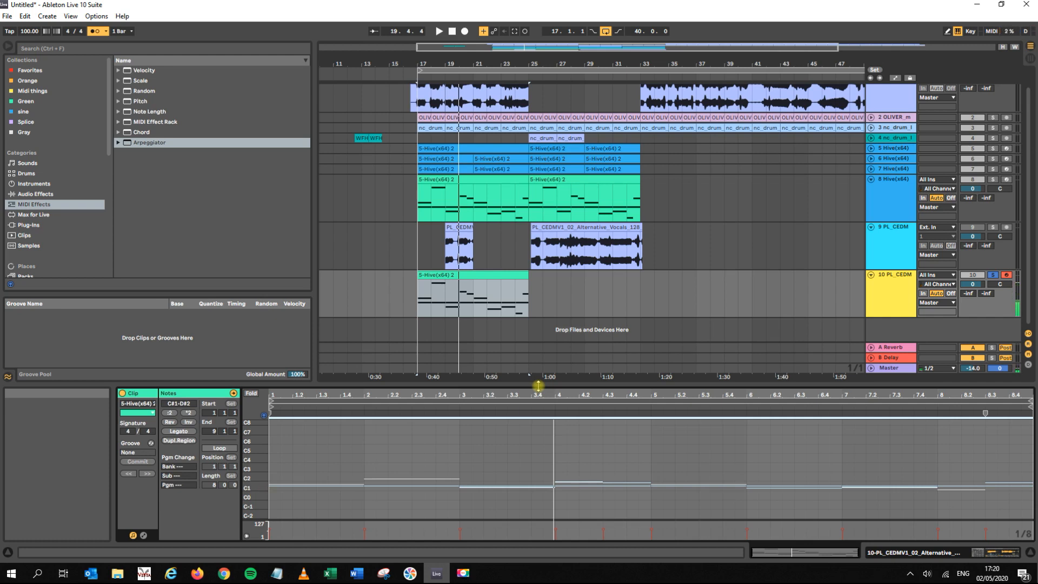
{"action": "left_click", "coordinate": [508, 485]}
{"action": "left_click_drag", "start_coordinate": [497, 389], "coordinate": [557, 128]}
{"action": "left_click_drag", "start_coordinate": [308, 273], "coordinate": [1034, 497]}
{"action": "key", "text": "Down"}
{"action": "key", "text": "space"}
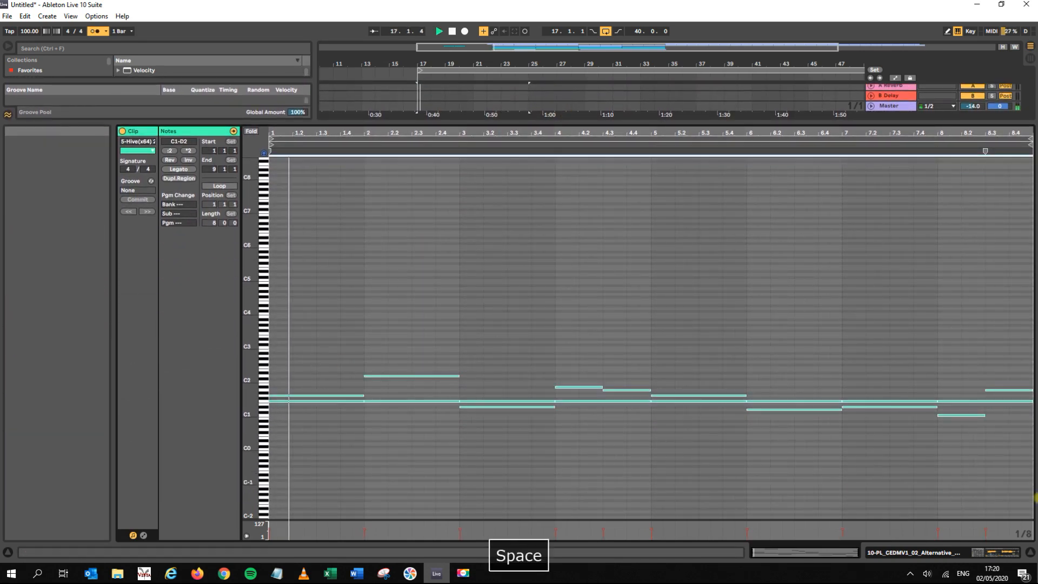
{"action": "key", "text": "space"}
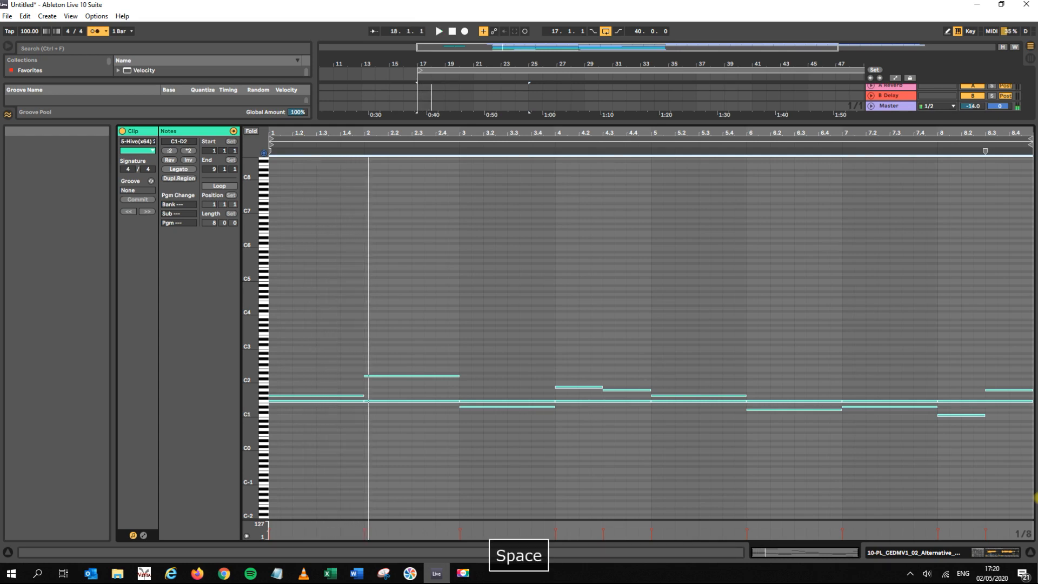
{"action": "key", "text": "Down"}
{"action": "key", "text": "space"}
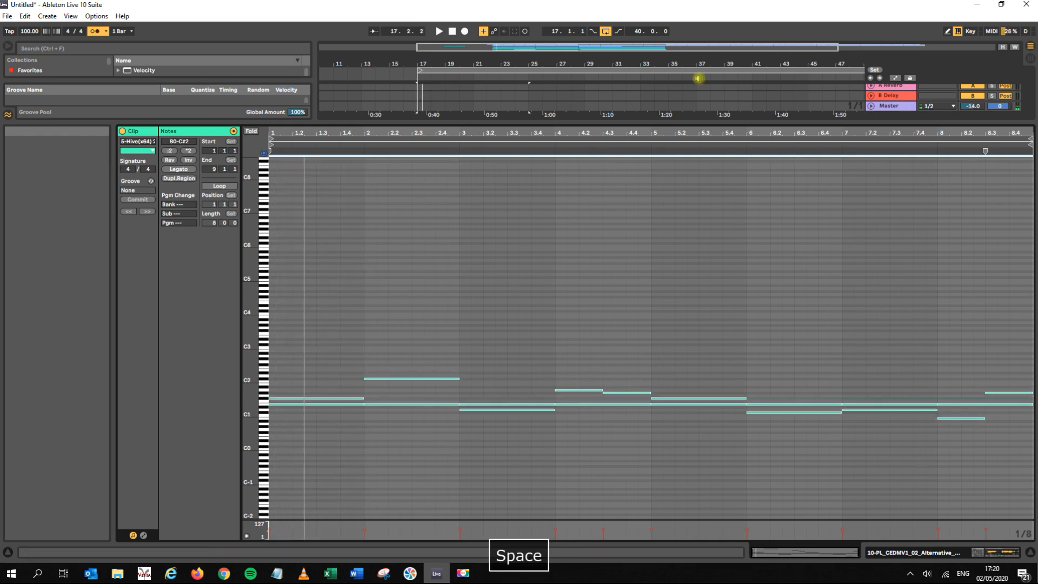
- Delete the copied Hive clip and its notes from track 10
{"action": "left_click_drag", "start_coordinate": [522, 127], "coordinate": [535, 433]}
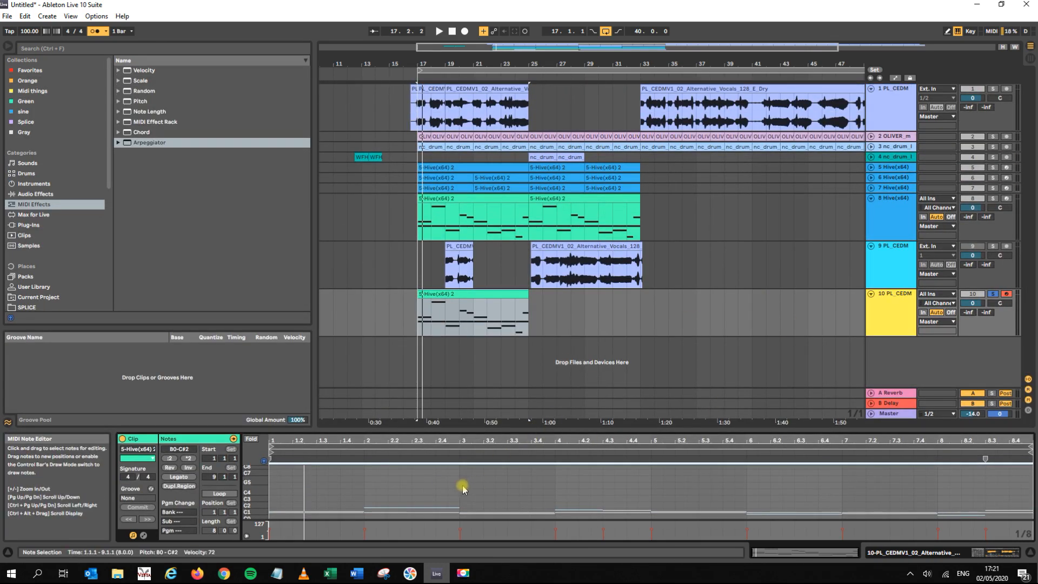
{"action": "left_click", "coordinate": [431, 295]}
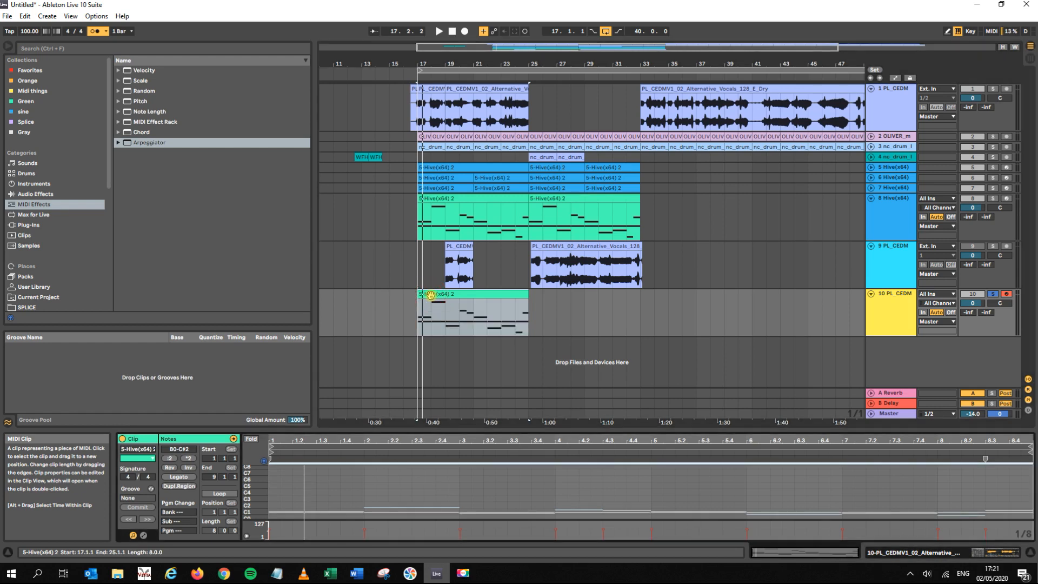
{"action": "key", "text": "Delete"}
{"action": "left_click", "coordinate": [431, 295]}
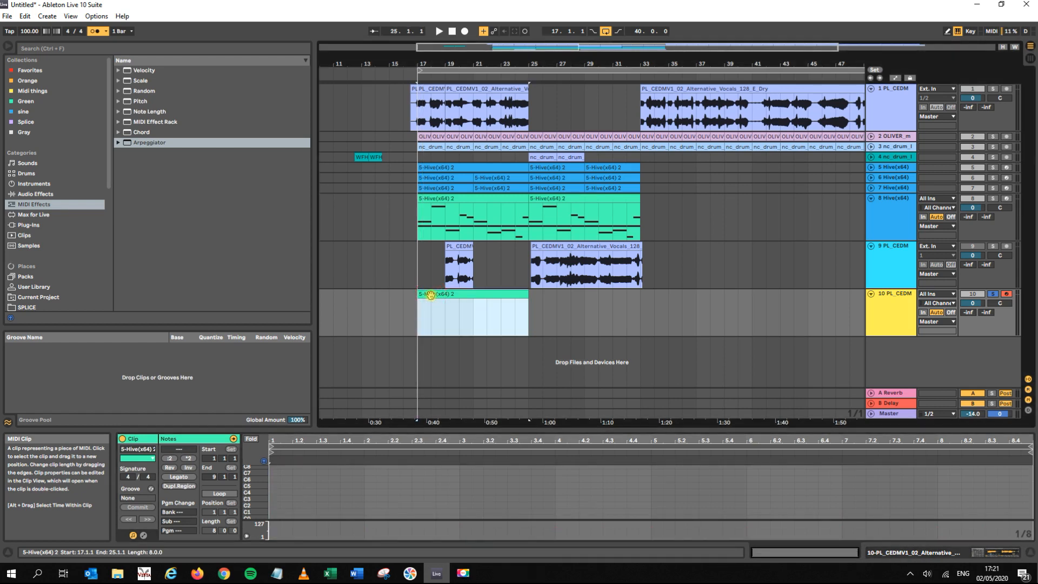
{"action": "key", "text": "Delete"}
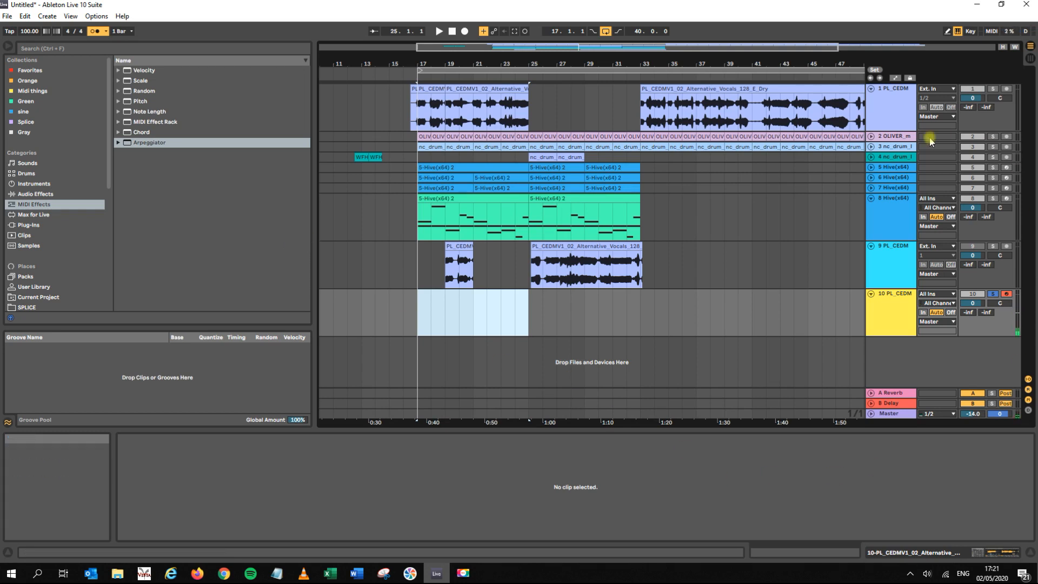
- Unsolo track 10 and play bars 25 to 33 of the arrangement in a loop
{"action": "left_click", "coordinate": [992, 293]}
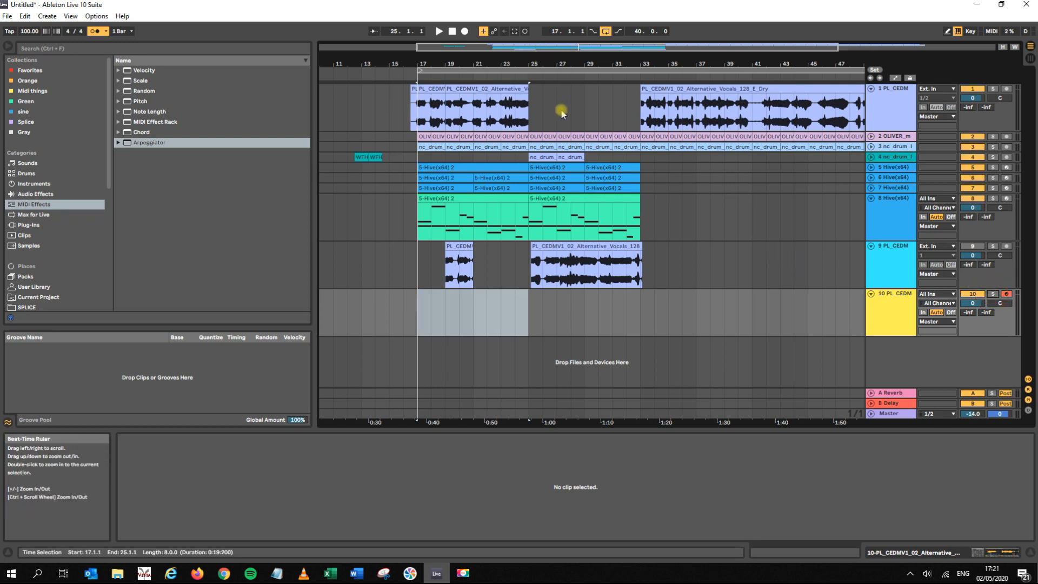
{"action": "left_click", "coordinate": [562, 248]}
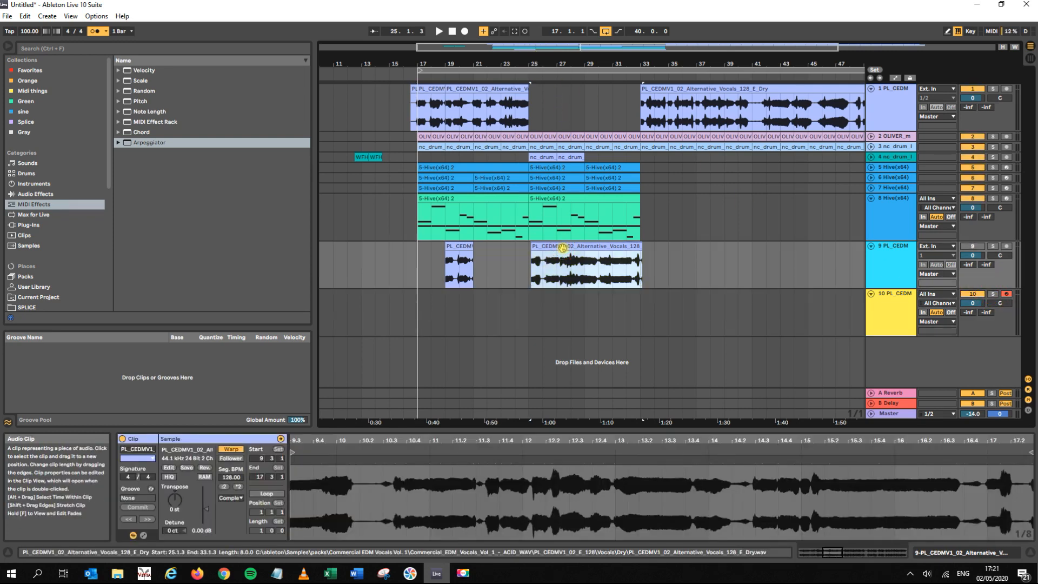
{"action": "key", "text": "ctrl+l"}
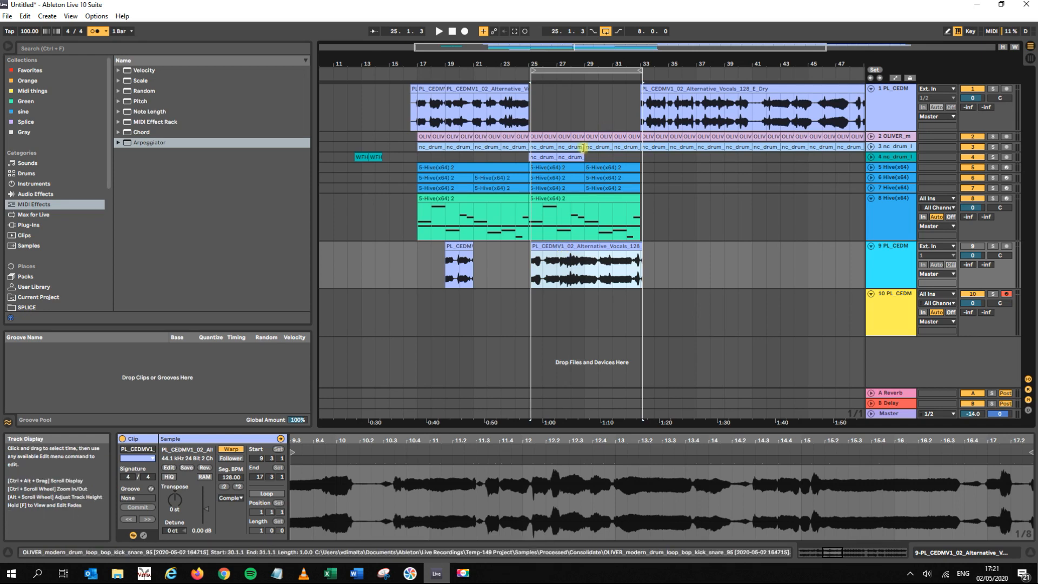
{"action": "left_click", "coordinate": [538, 166]}
{"action": "left_click", "coordinate": [610, 165], "text": "shift"}
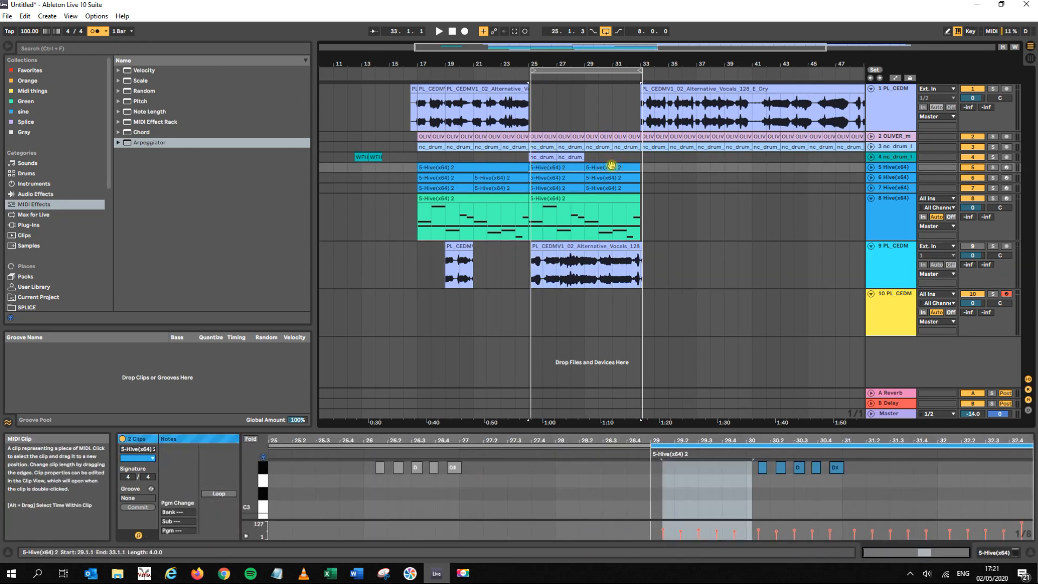
{"action": "key", "text": "ctrl+l"}
{"action": "key", "text": "space"}
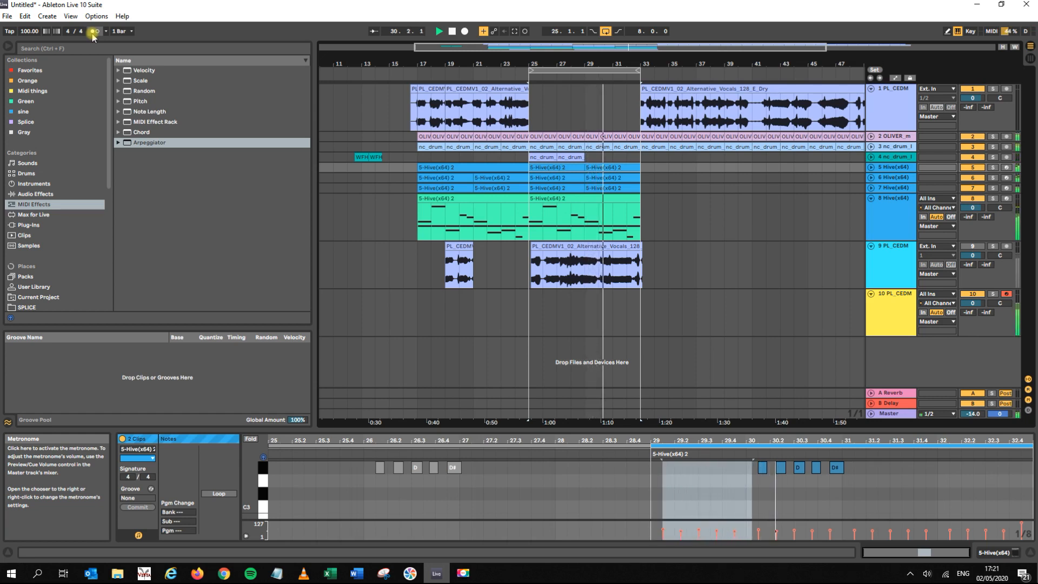
{"action": "key", "text": "space"}
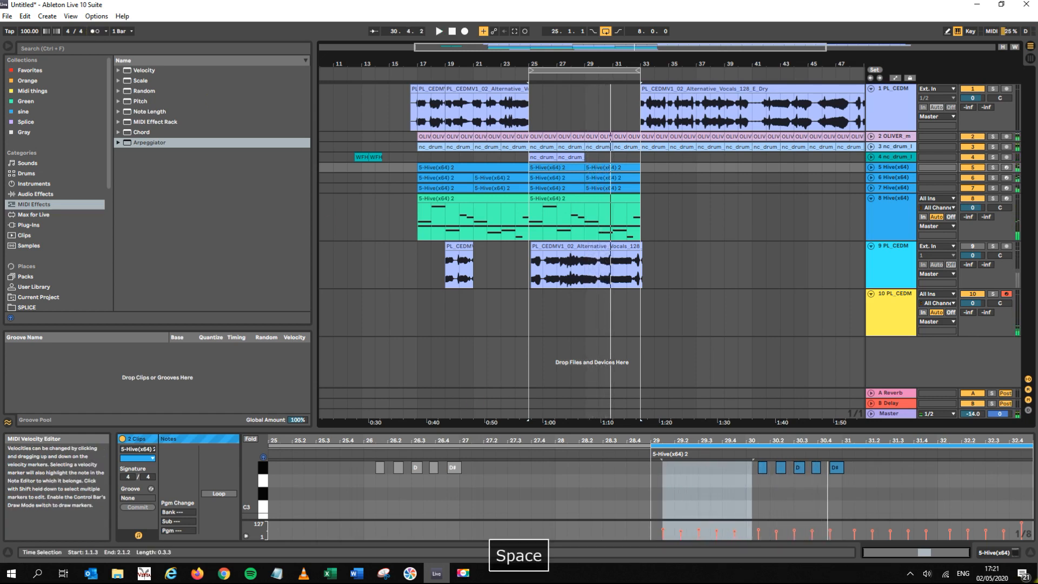
- Turn off Reduced Latency When Monitoring and play the looped section to test the response
{"action": "left_click", "coordinate": [47, 15]}
{"action": "mouse_move", "coordinate": [70, 15]}
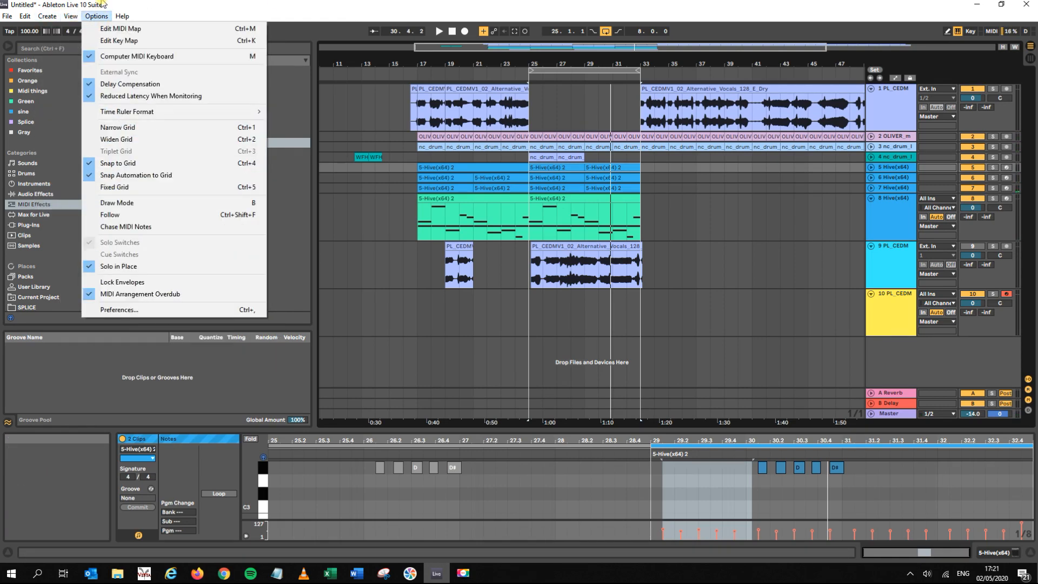
{"action": "left_click", "coordinate": [107, 95]}
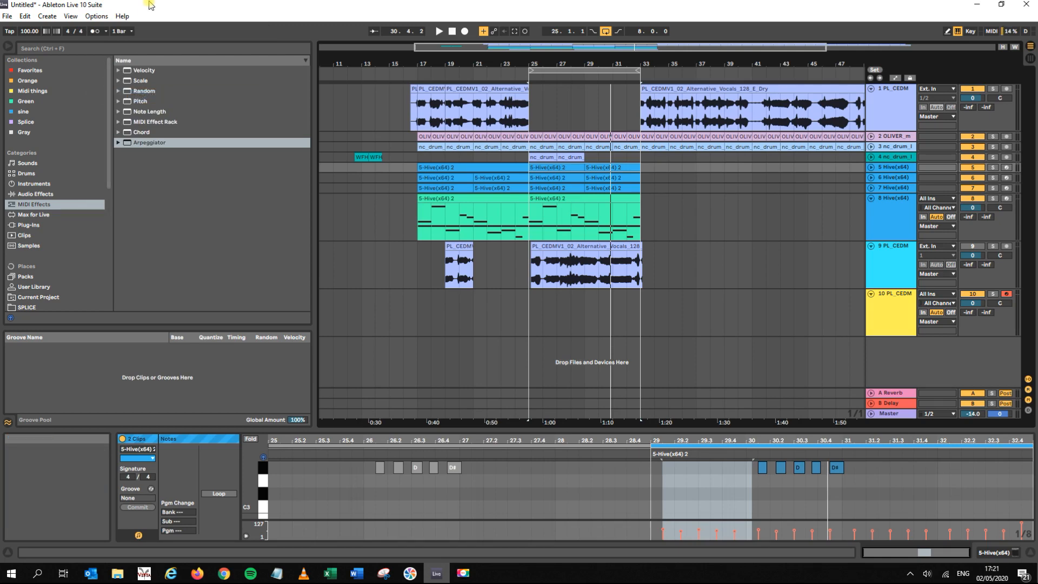
{"action": "left_click", "coordinate": [94, 18]}
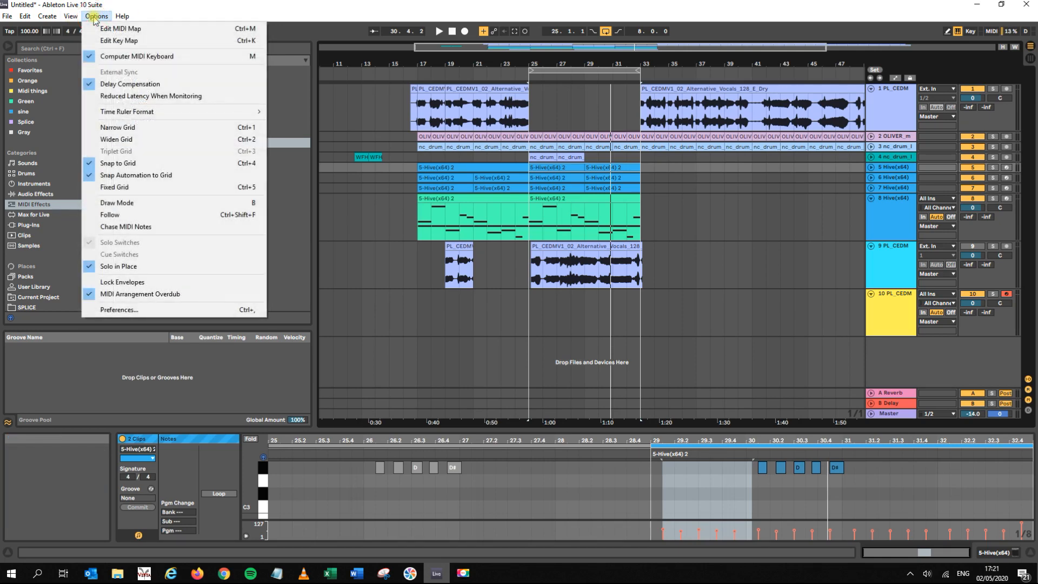
{"action": "left_click", "coordinate": [141, 5]}
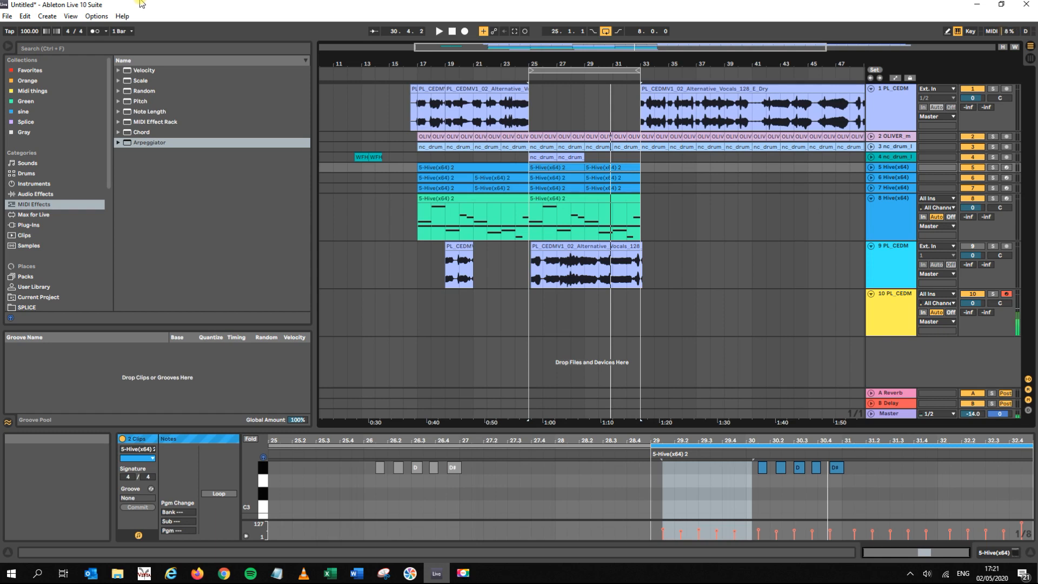
{"action": "key", "text": "space"}
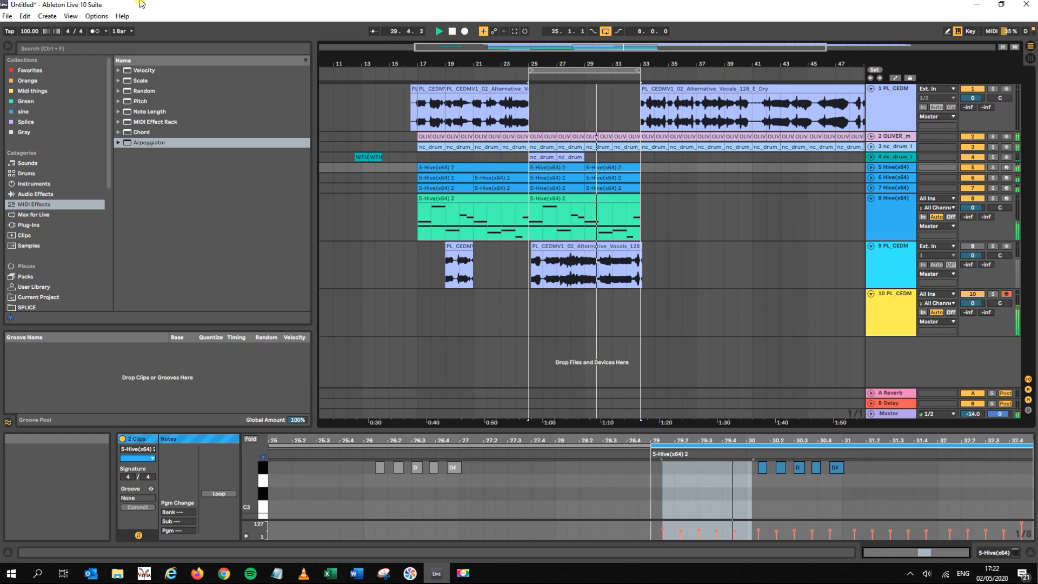
{"action": "key", "text": "space"}
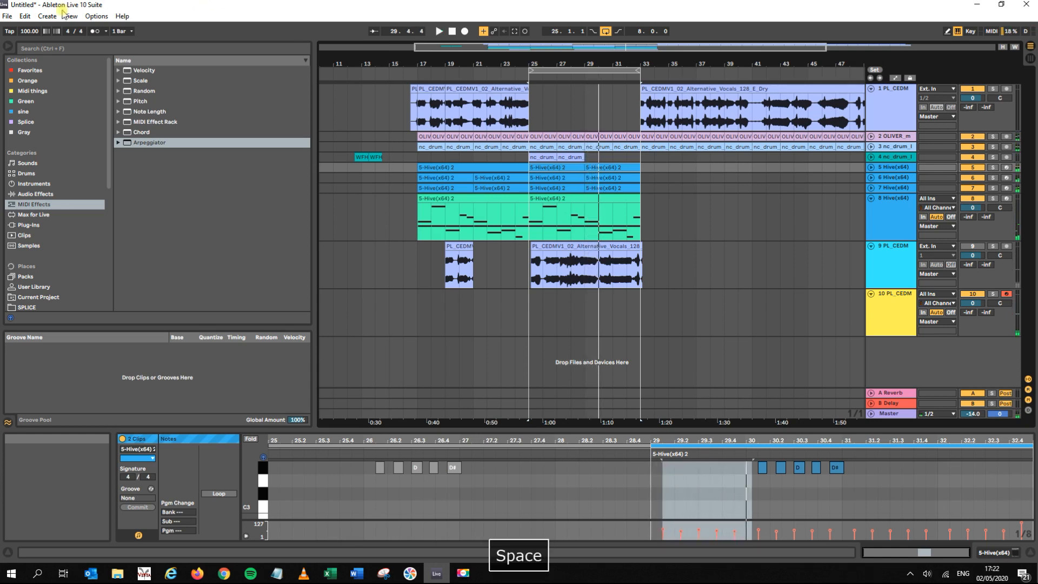
- Record a short MIDI take on track 10 from bar 25, show the track's devices and play the section
{"action": "left_click", "coordinate": [466, 31]}
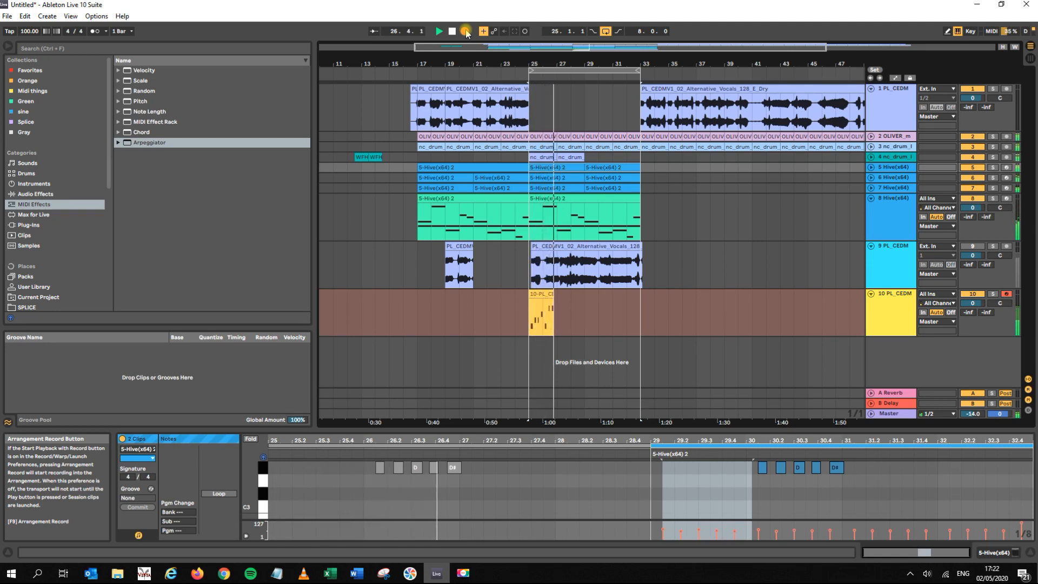
{"action": "key", "text": "space"}
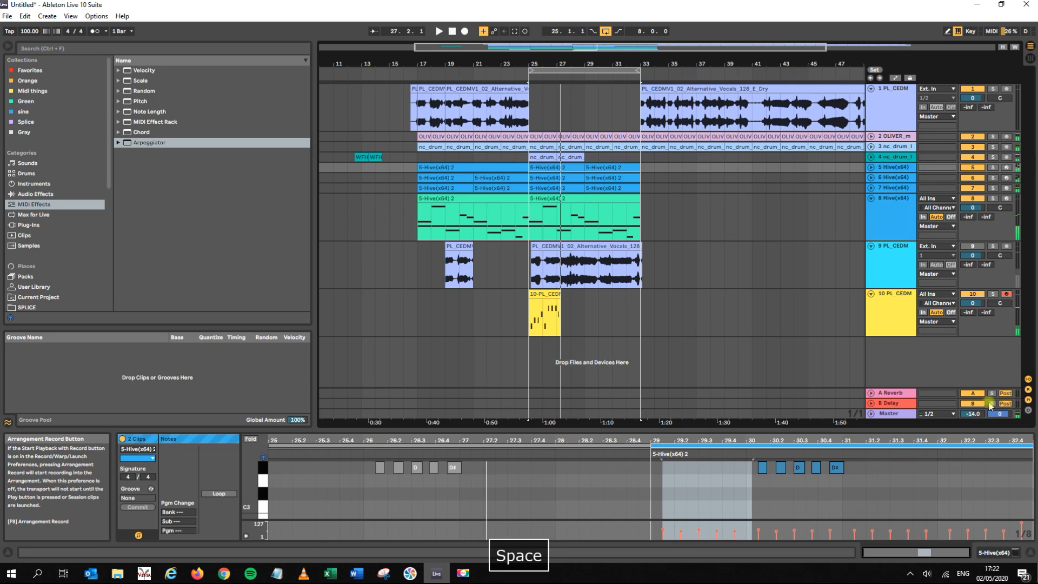
{"action": "double_click", "coordinate": [896, 311]}
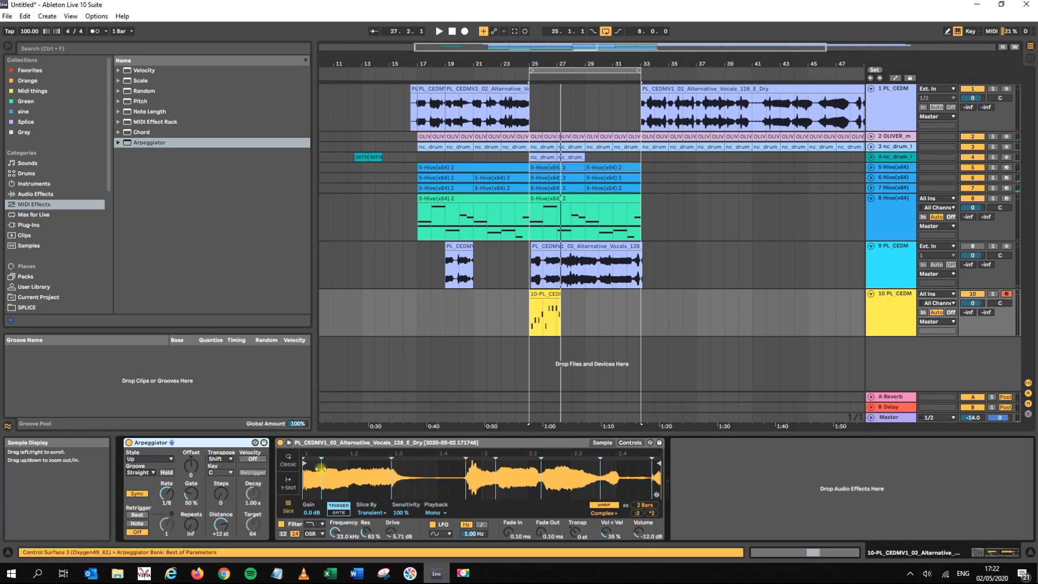
{"action": "key", "text": "space"}
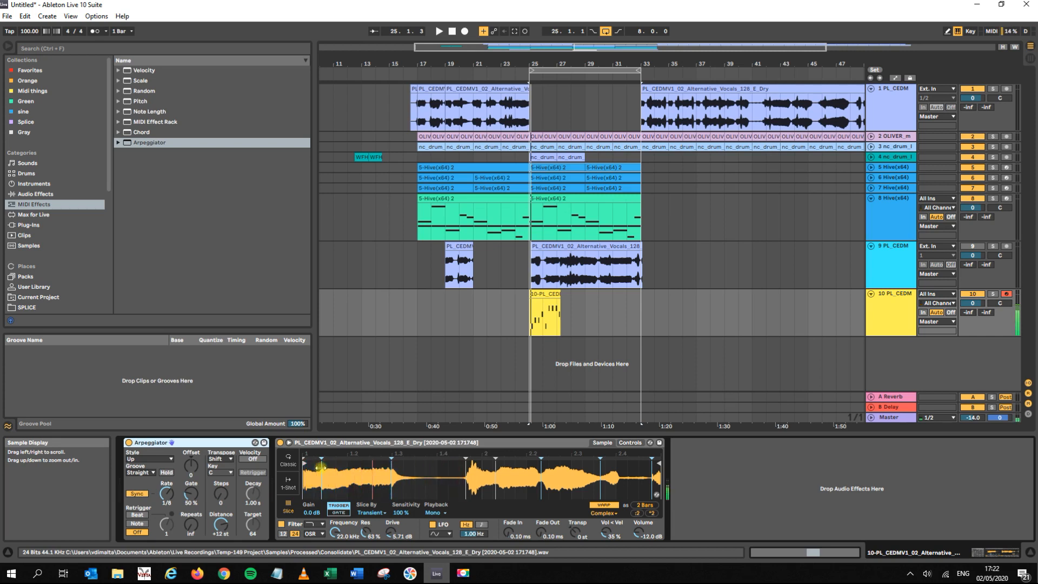
{"action": "key", "text": "space"}
{"action": "key", "text": "space"}
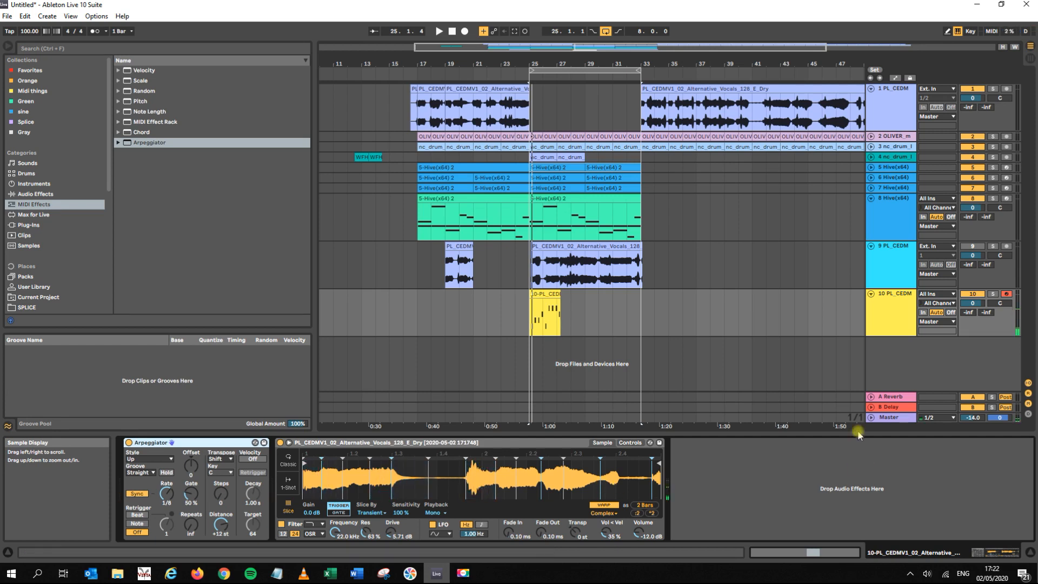
- Delete the short recorded MIDI clip at bar 25 from track 10
{"action": "left_click", "coordinate": [549, 305]}
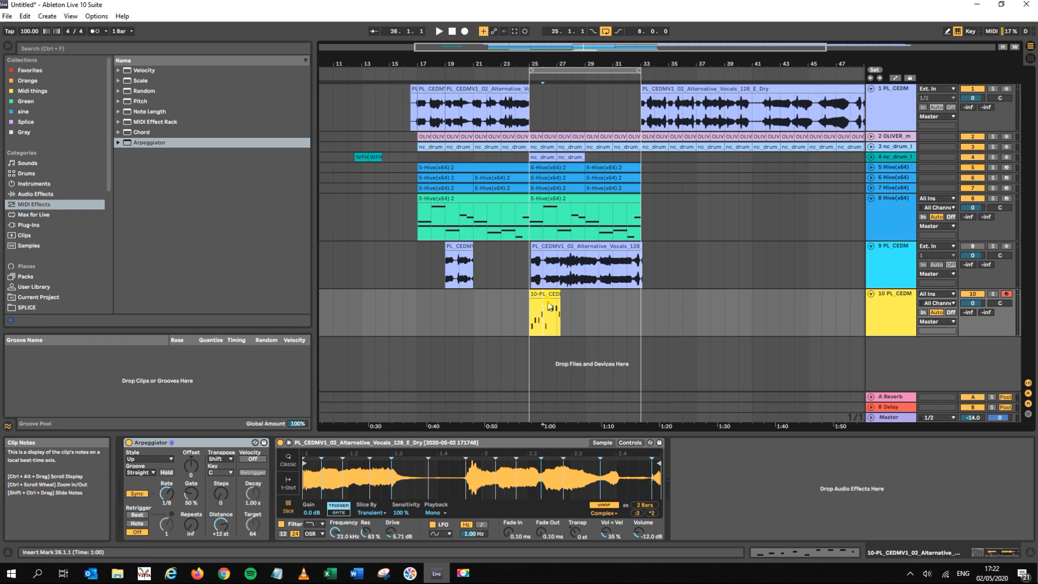
{"action": "key", "text": "Delete"}
{"action": "left_click", "coordinate": [549, 293]}
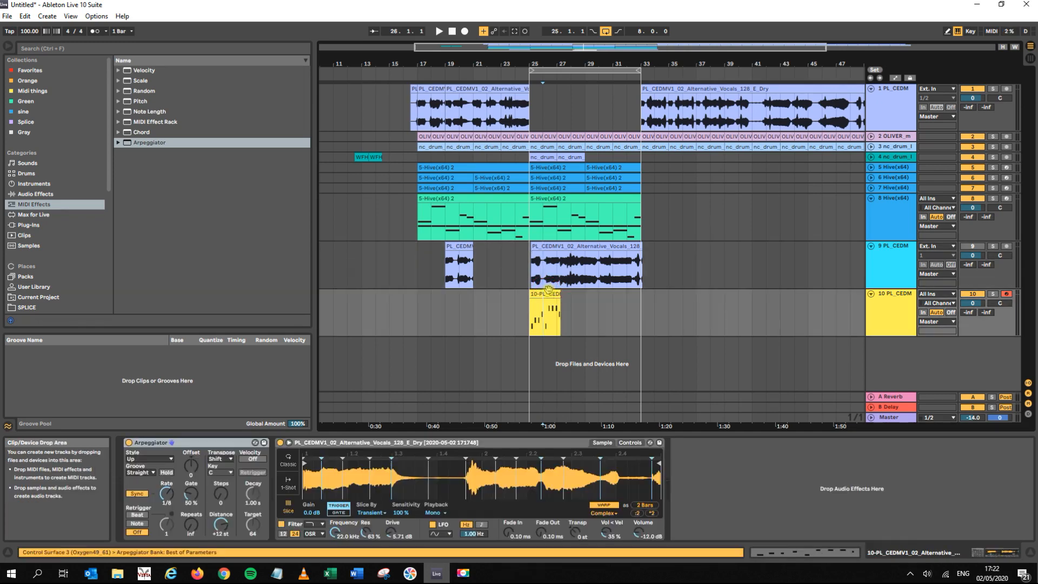
{"action": "key", "text": "Delete"}
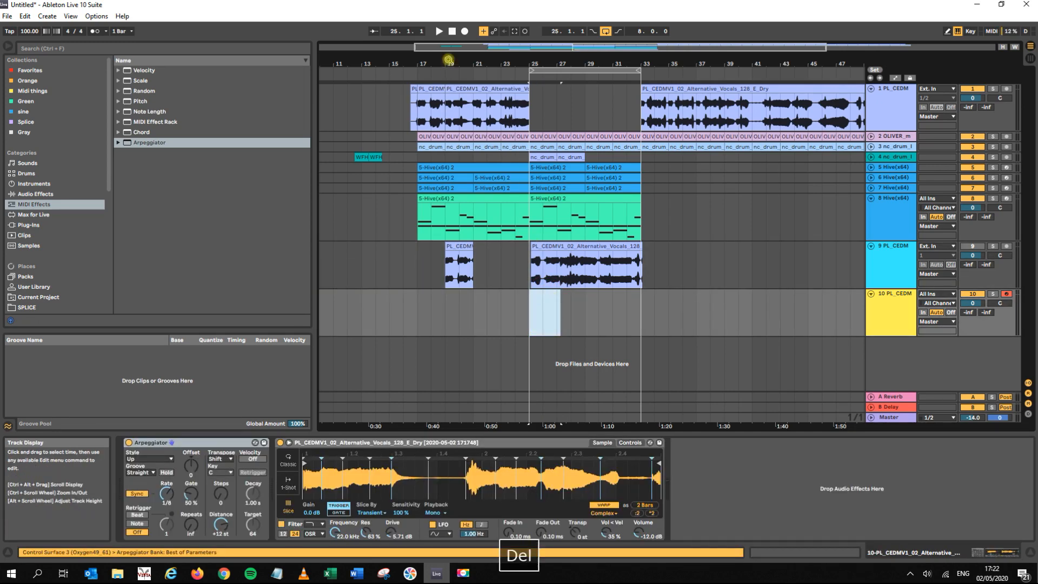
- Record a new MIDI take on track 10 over bars 25 to 33 and consolidate it into one clip
{"action": "left_click", "coordinate": [466, 32]}
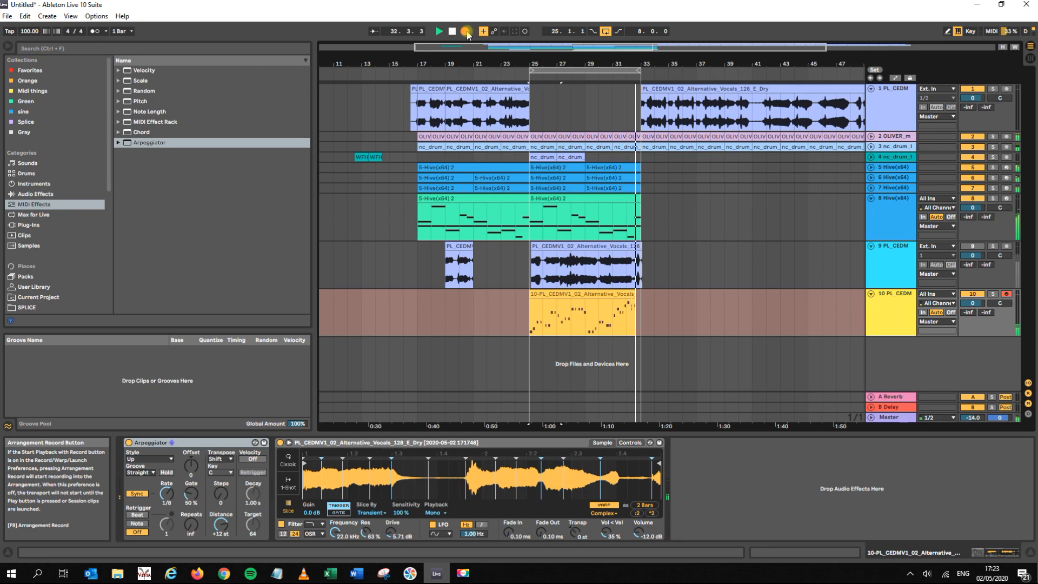
{"action": "key", "text": "space"}
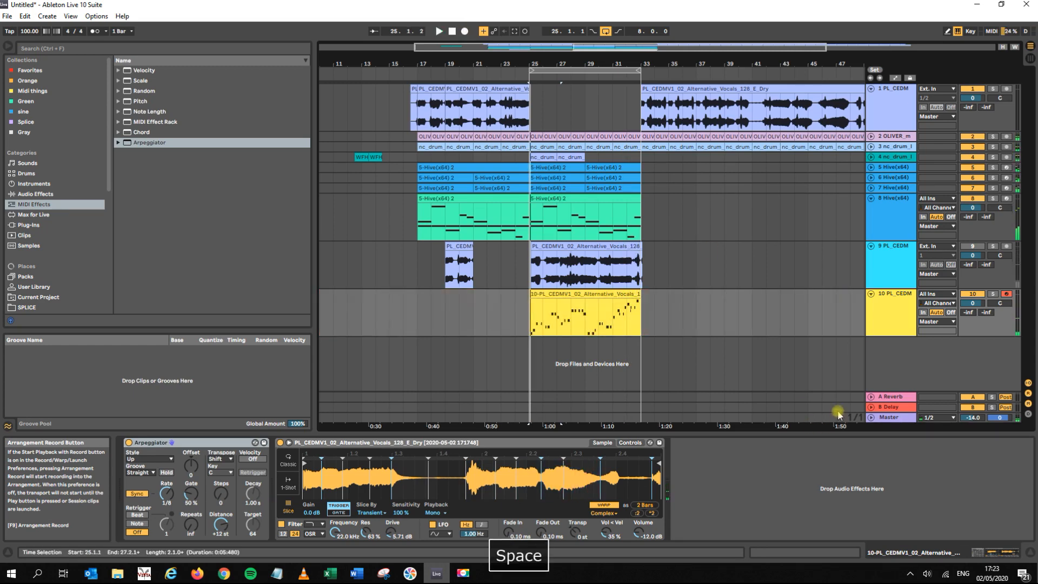
{"action": "left_click", "coordinate": [591, 313]}
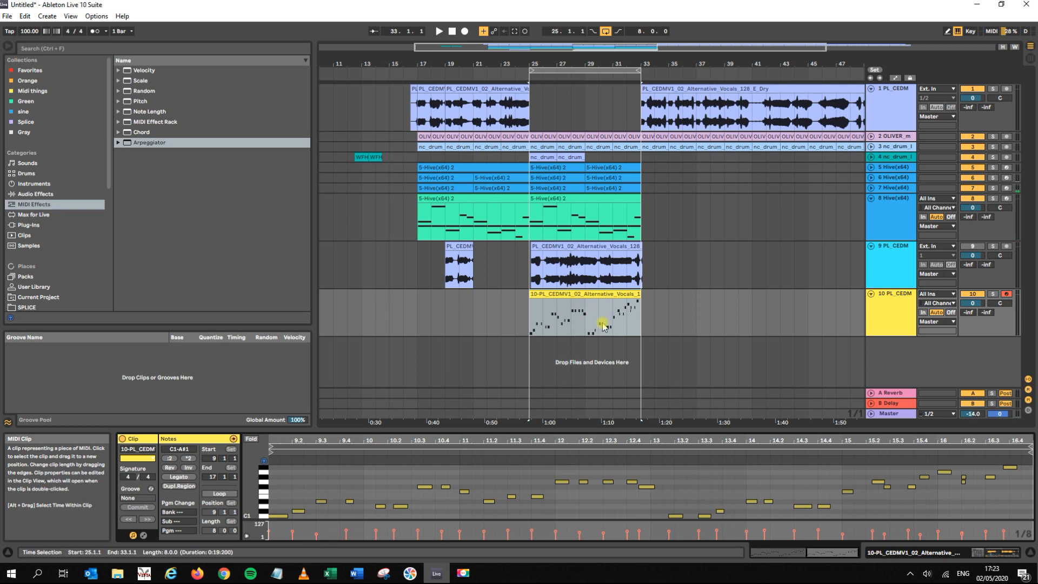
{"action": "left_click", "coordinate": [639, 352]}
{"action": "left_click", "coordinate": [536, 304]}
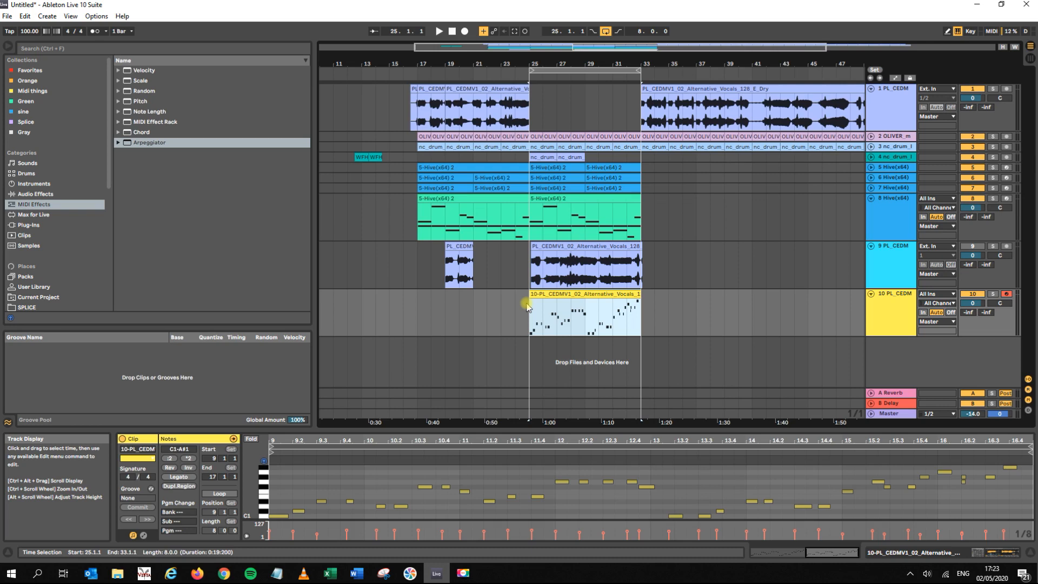
{"action": "key", "text": "ctrl+j"}
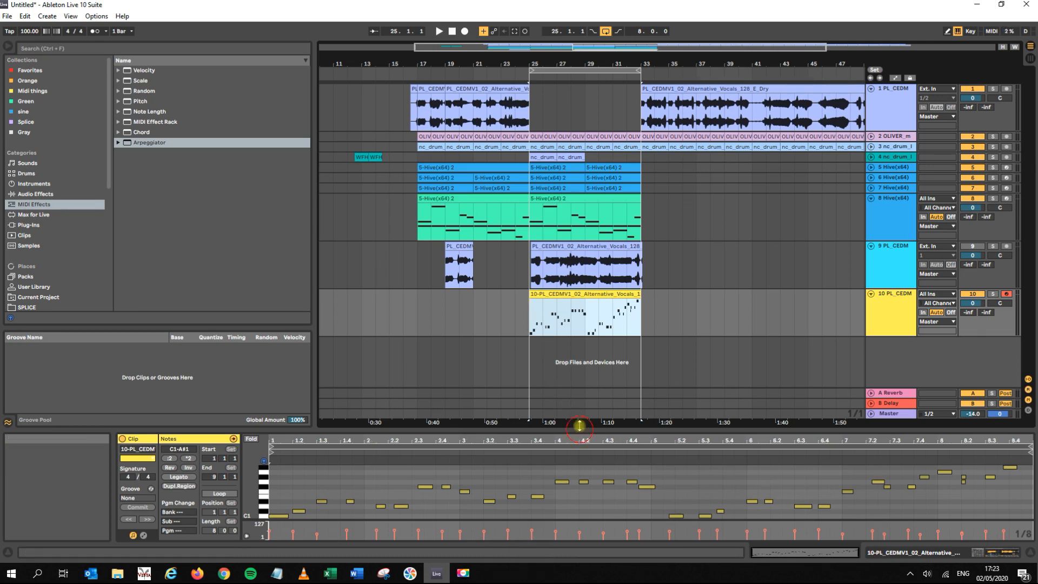
- Enlarge the note editor of the recorded track 10 clip and play its opening notes
{"action": "left_click_drag", "start_coordinate": [579, 428], "coordinate": [587, 228]}
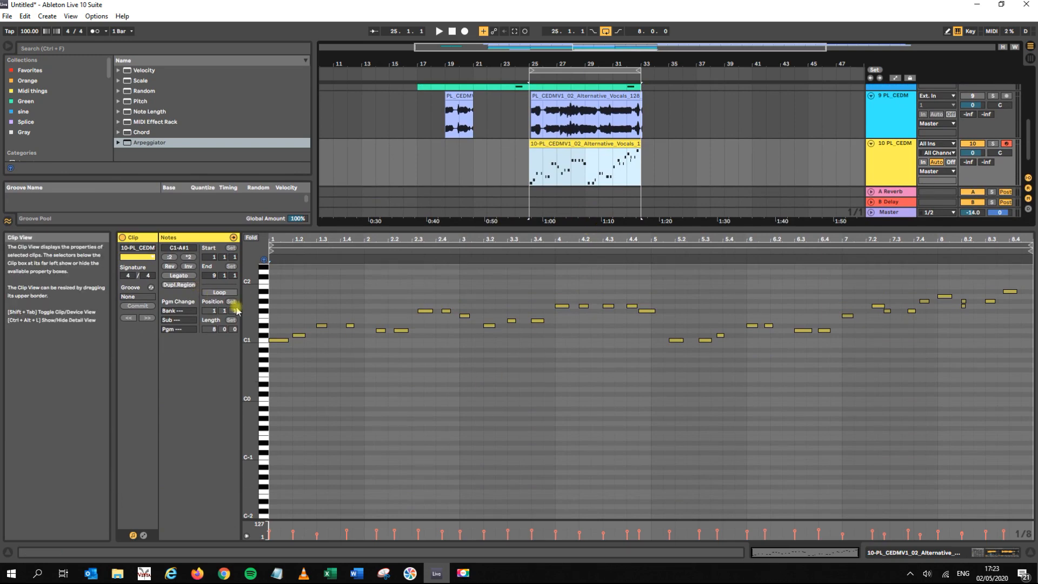
{"action": "left_click_drag", "start_coordinate": [246, 315], "coordinate": [255, 346]}
{"action": "key", "text": "space"}
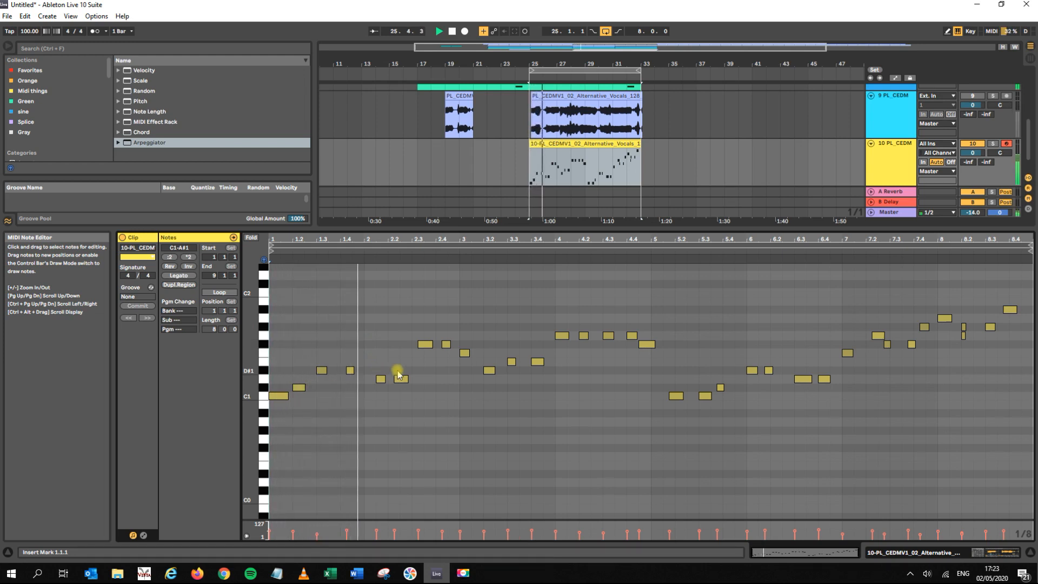
{"action": "key", "text": "space"}
- Move the second D#1 note in bar 1 to 2.1.1, lower it to C#1 and play the passage
{"action": "left_click", "coordinate": [349, 370]}
{"action": "key", "text": "Right"}
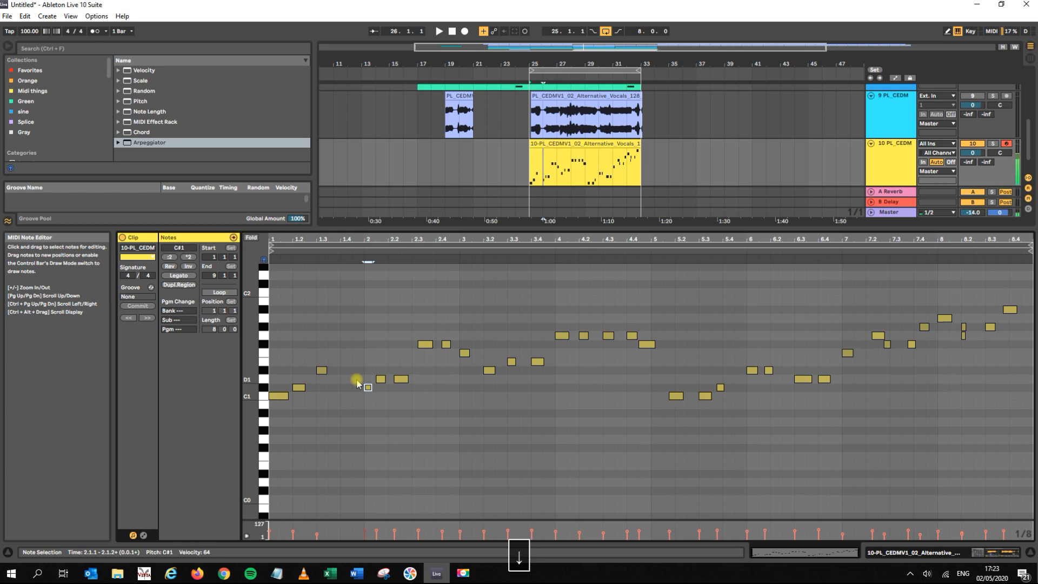
{"action": "key", "text": "space"}
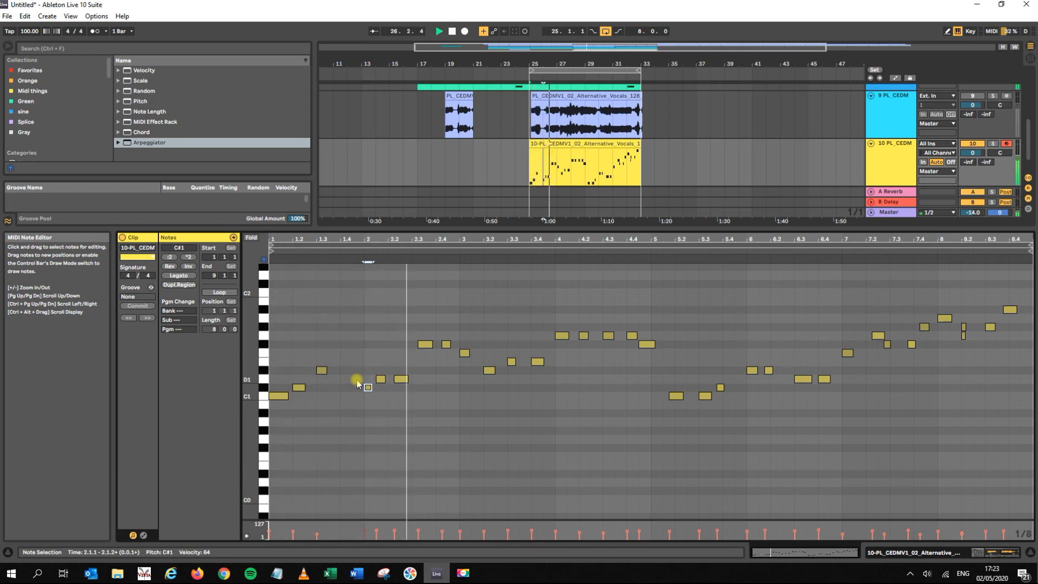
{"action": "key", "text": "space"}
- Lower the D1 note at 2.1.3 to C1 and play the passage
{"action": "left_click", "coordinate": [381, 379]}
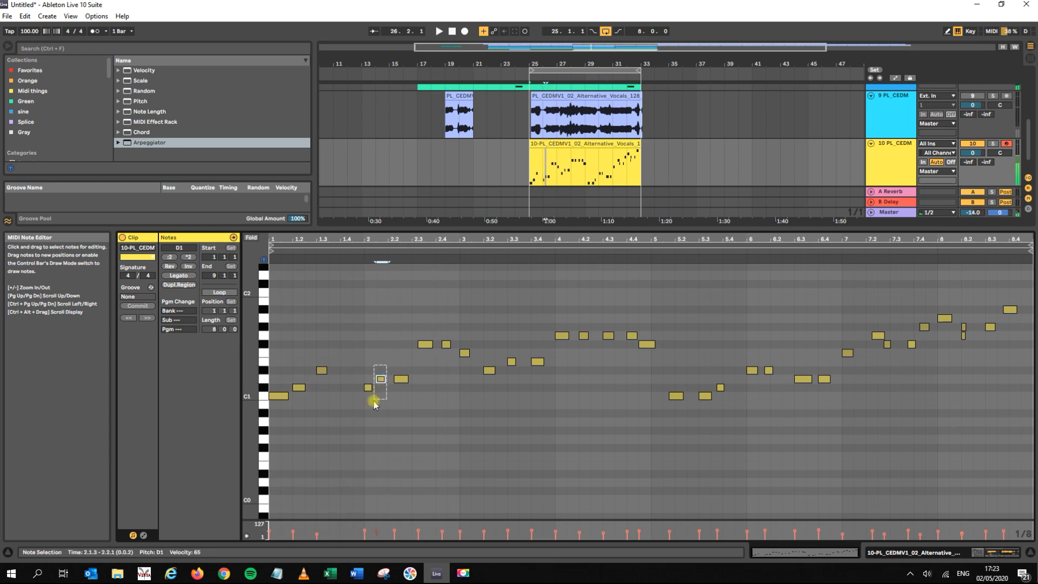
{"action": "key", "text": "Down"}
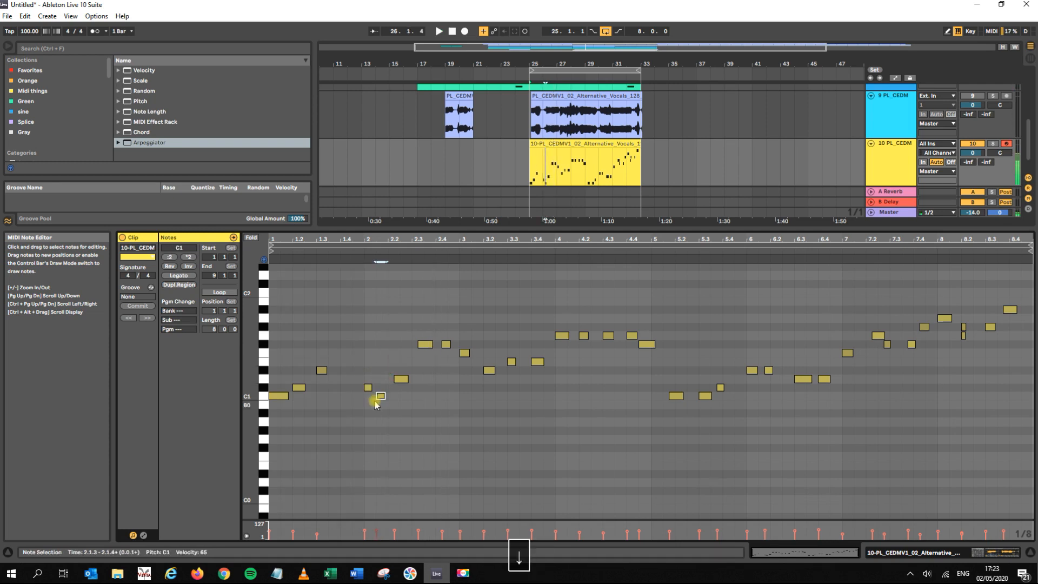
{"action": "key", "text": "space"}
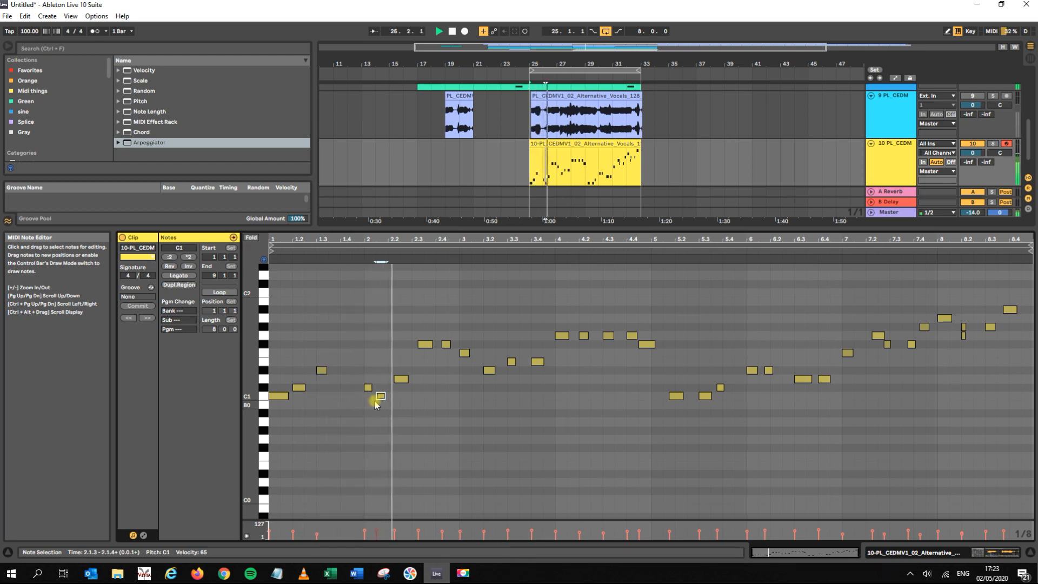
{"action": "key", "text": "space"}
- Raise the note at 2.3.2 to G1, lower the note at 2.4.2 to C1 and play the result
{"action": "left_click", "coordinate": [425, 344]}
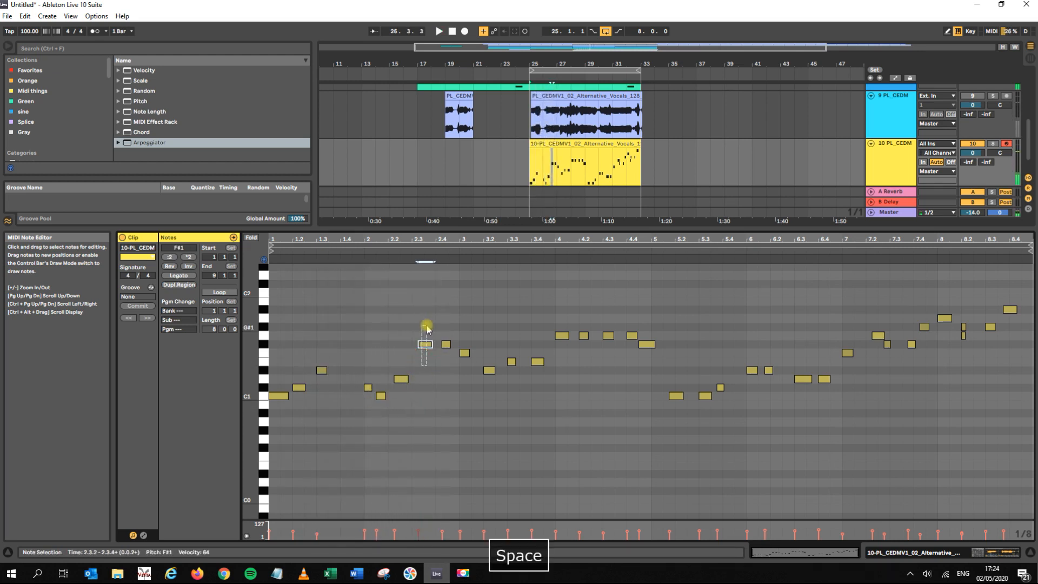
{"action": "key", "text": "Up"}
{"action": "left_click", "coordinate": [446, 344]}
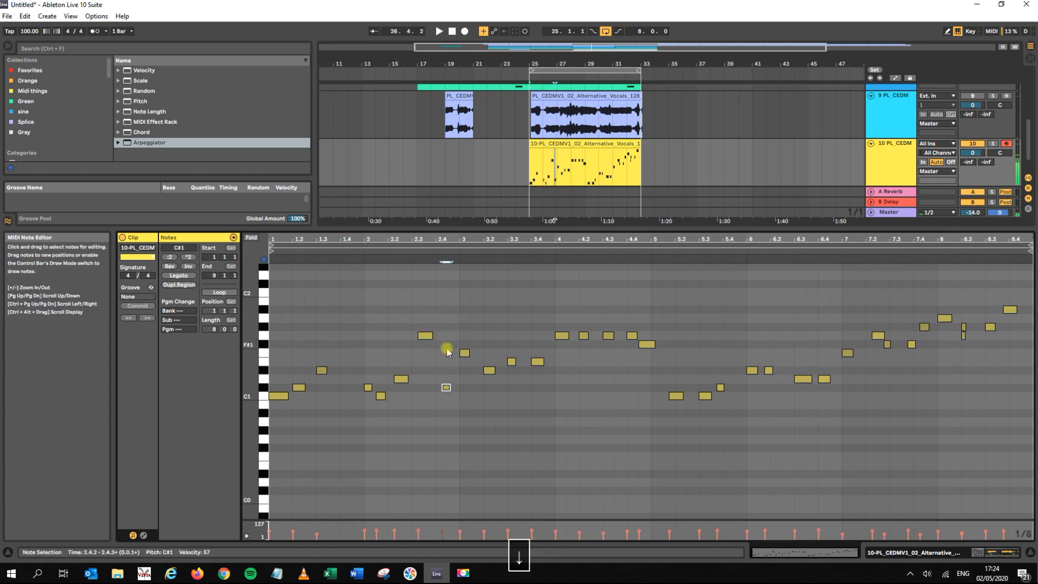
{"action": "key", "text": "space"}
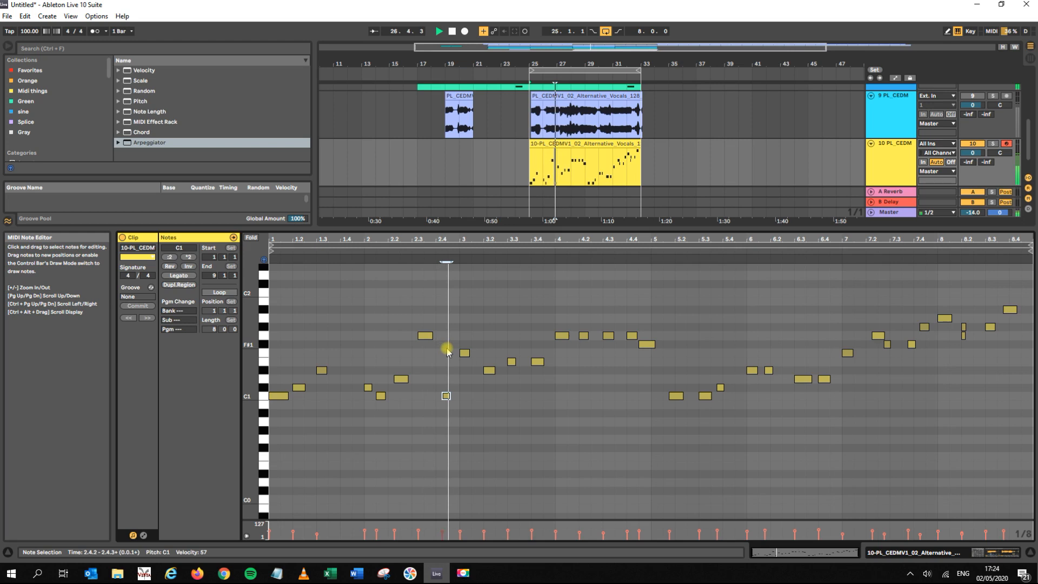
- Stop playback, then lower the note at 3.1.1 to C1 and the note at 3.2.1 to C#1
{"action": "key", "text": "space"}
{"action": "left_click", "coordinate": [464, 352]}
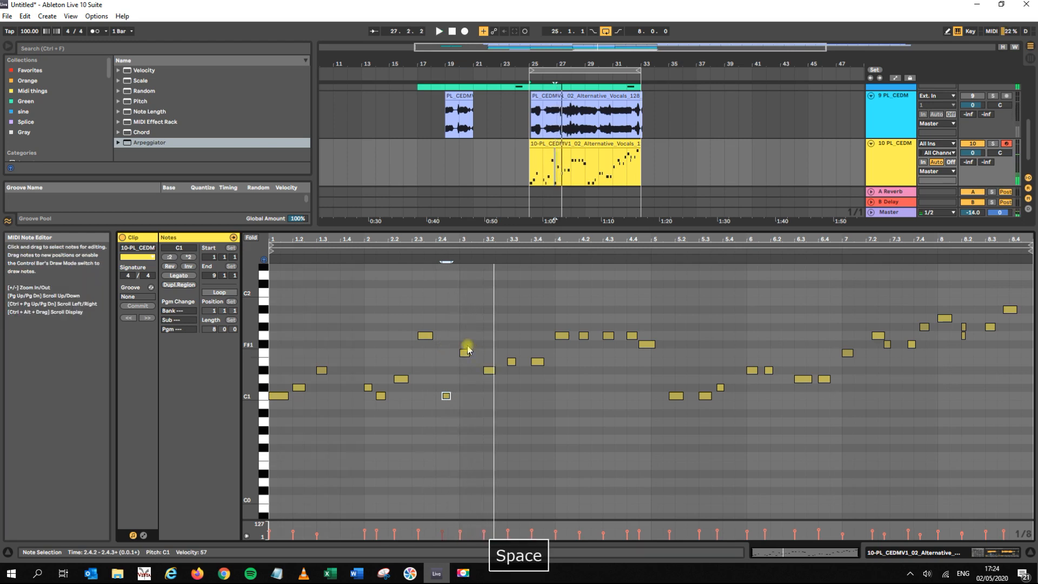
{"action": "key", "text": "Up"}
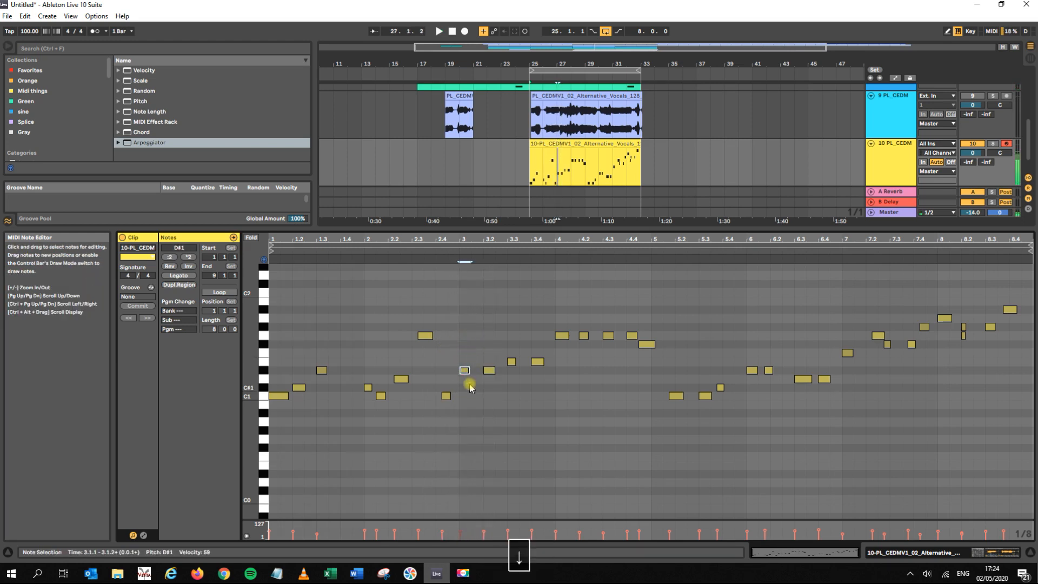
{"action": "key", "text": "Down"}
{"action": "key", "text": "Down"}
{"action": "left_click", "coordinate": [486, 371]}
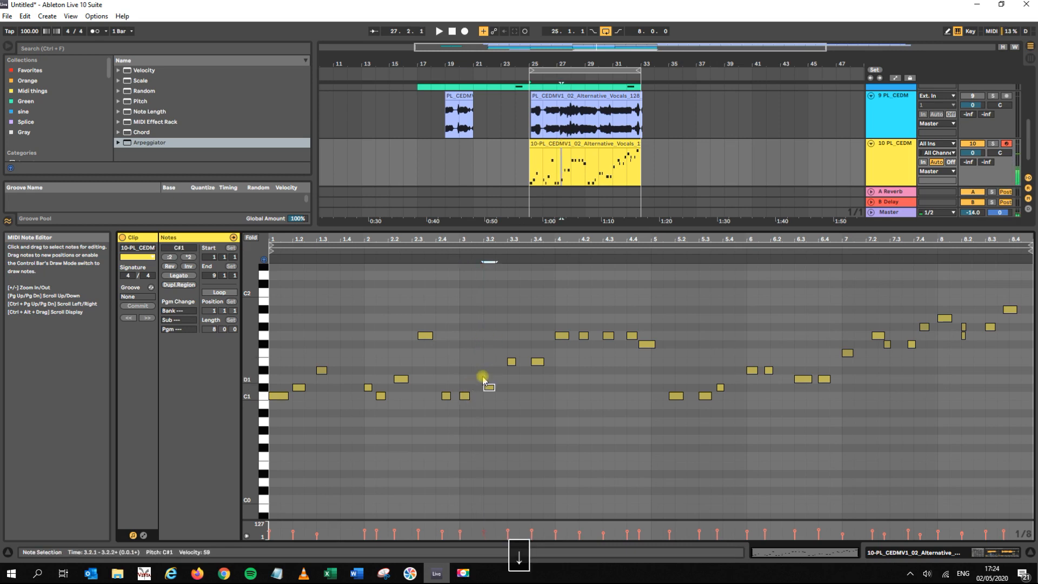
- Lower the two E1 notes in the second half of bar 3, starting at 3.3.1, to C#1
{"action": "left_click_drag", "start_coordinate": [509, 329], "coordinate": [537, 391]}
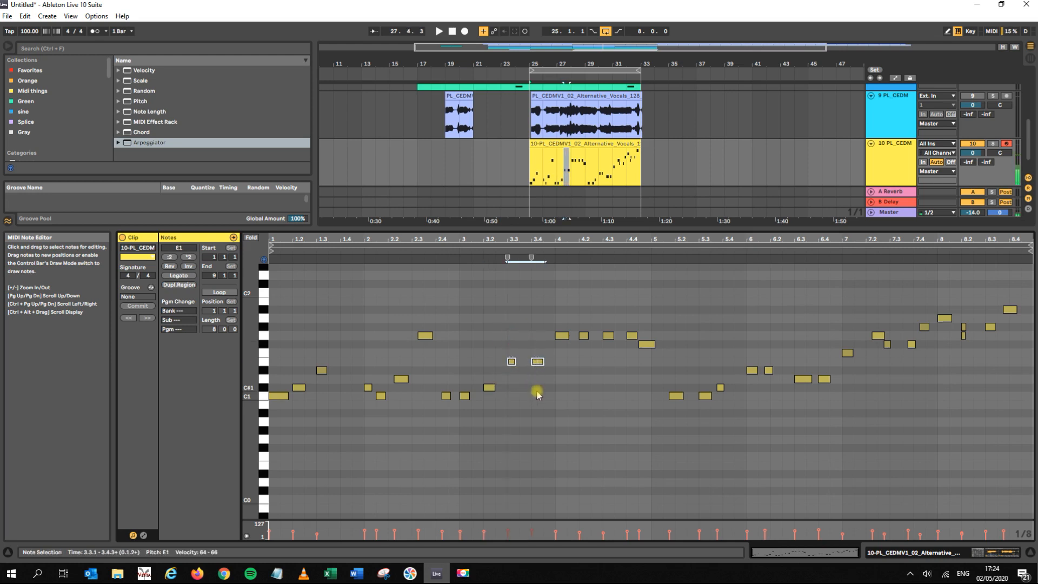
{"action": "key", "text": "Down"}
{"action": "key", "text": "Down"}
{"action": "key", "text": "Down"}
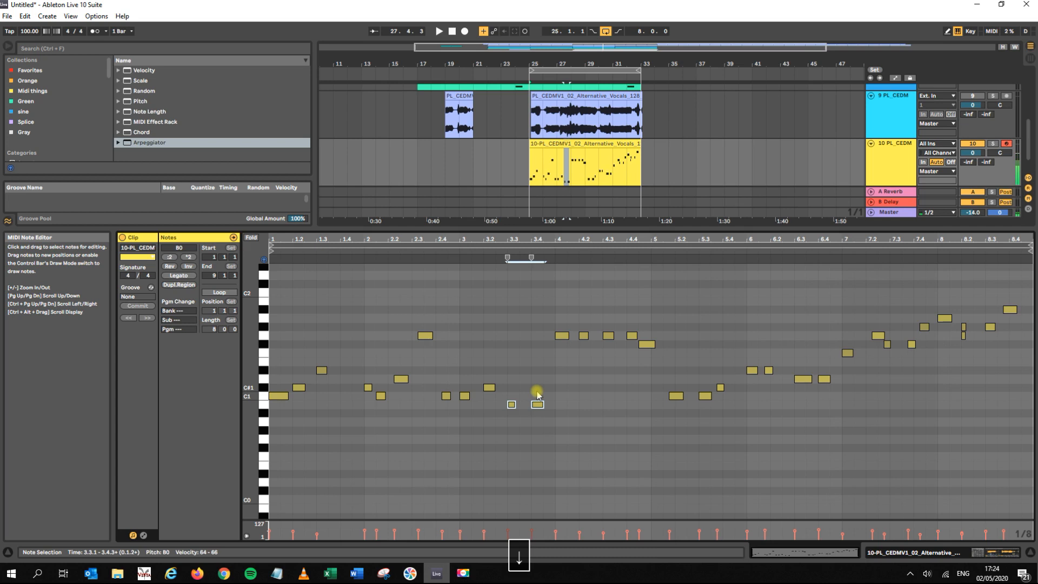
{"action": "key", "text": "Up"}
{"action": "key", "text": "Up"}
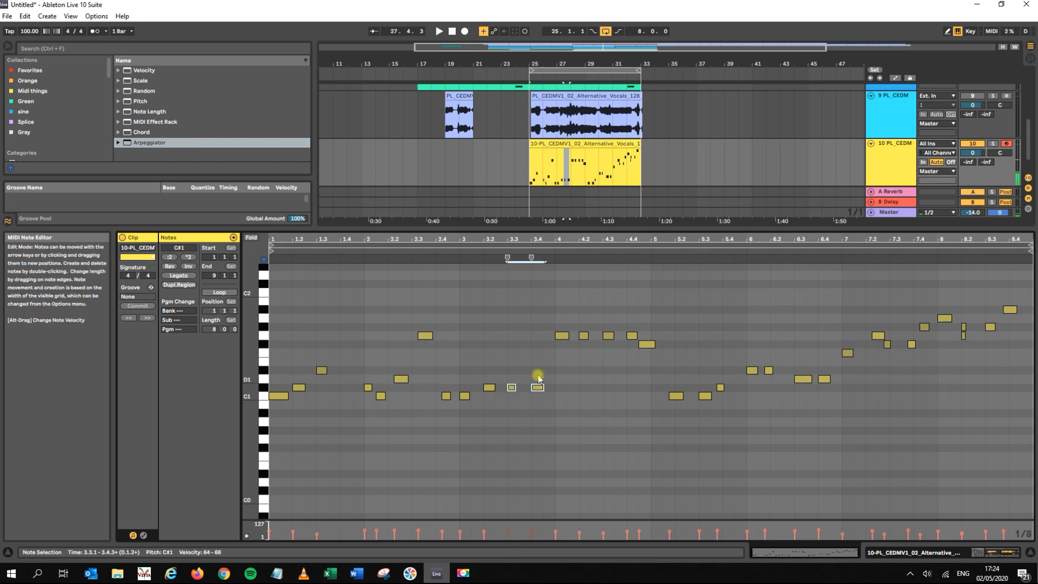
- Lower the MIDI note at 3.4.1 by one semitone to C1 and play back the melody
{"action": "left_click", "coordinate": [536, 386]}
{"action": "key", "text": "Down"}
{"action": "key", "text": "space"}
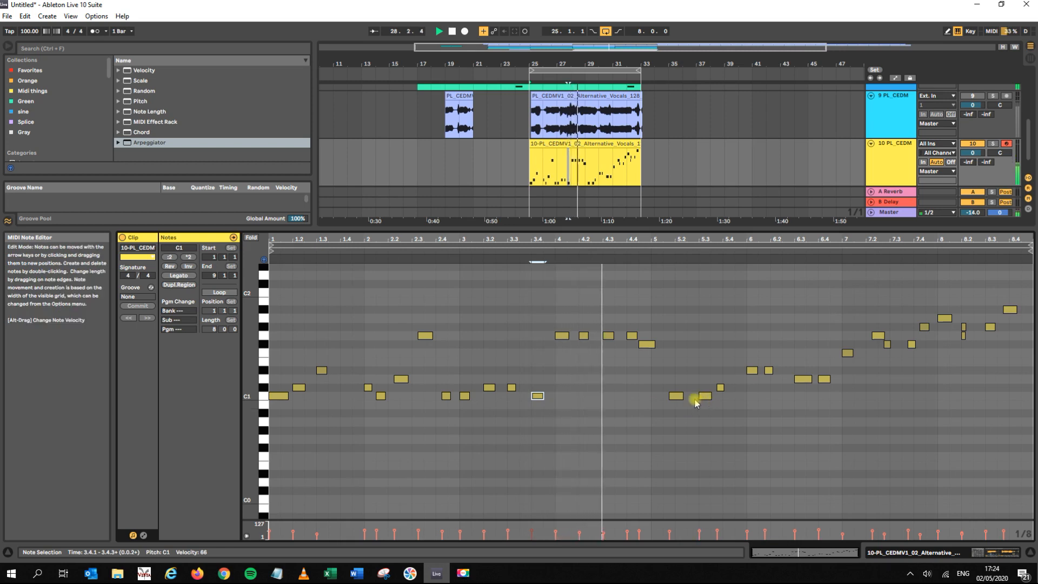
{"action": "key", "text": "space"}
- Lower the short G1 note at beat 4.4 down to C1
{"action": "left_click", "coordinate": [631, 335]}
{"action": "key", "text": "Down"}
{"action": "key", "text": "Down"}
{"action": "key", "text": "Down"}
{"action": "key", "text": "Down"}
{"action": "key", "text": "Down"}
{"action": "key", "text": "Down"}
{"action": "key", "text": "Down"}
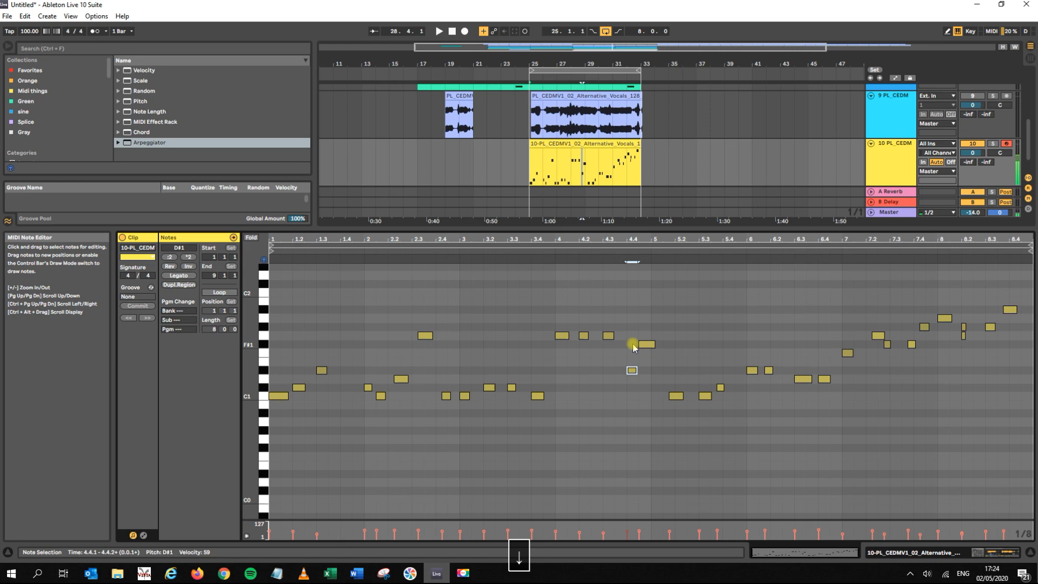
- Lower the F#1 note just before bar 5 to D1, listening to the melody before and after the change
{"action": "left_click", "coordinate": [647, 344]}
{"action": "left_click", "coordinate": [513, 251]}
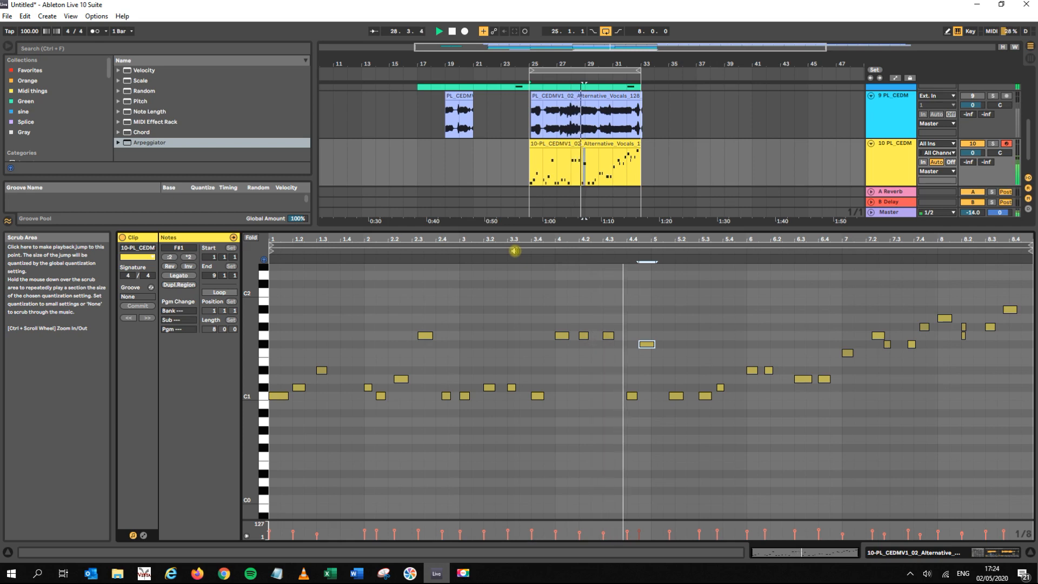
{"action": "key", "text": "space"}
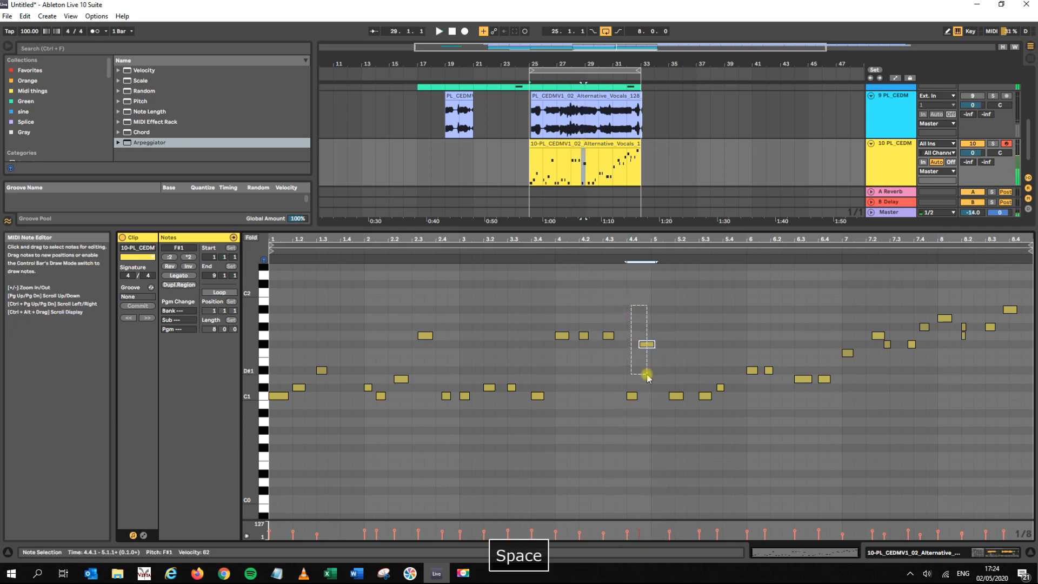
{"action": "key", "text": "Down"}
{"action": "key", "text": "Down"}
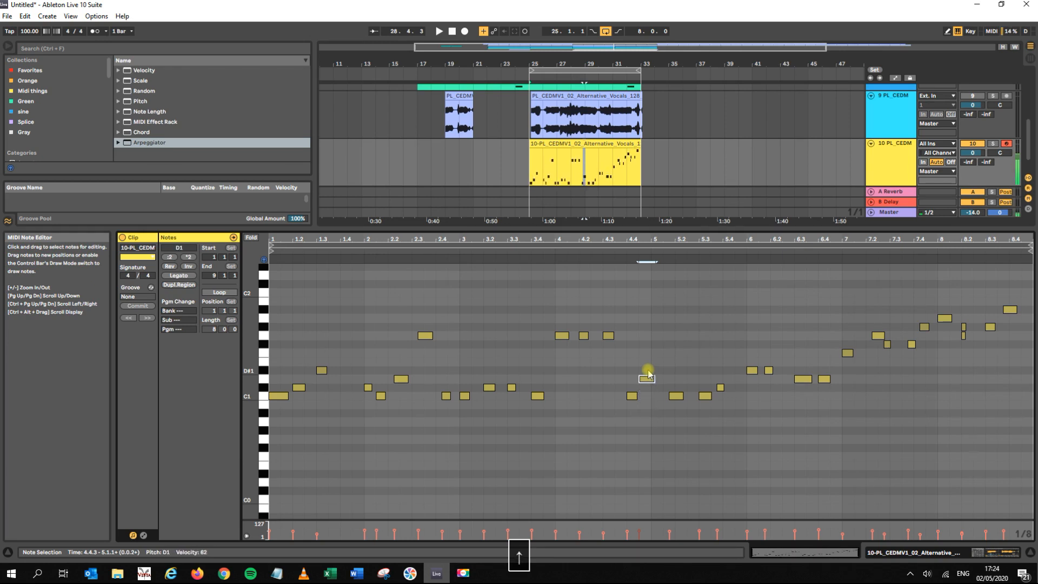
{"action": "left_click", "coordinate": [587, 252]}
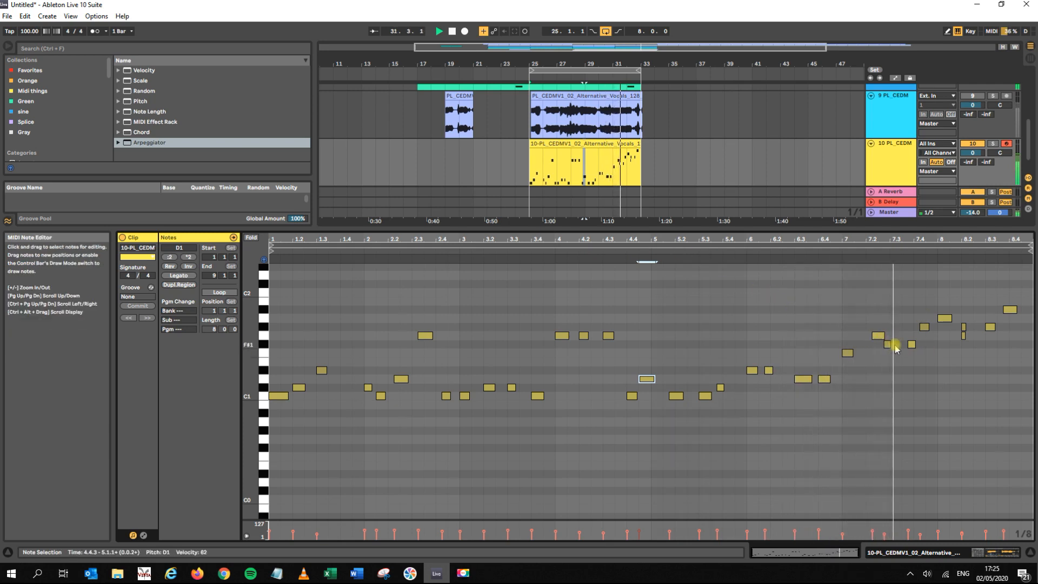
{"action": "key", "text": "space"}
- Retune the note at the start of bar 7 by trying E1, D#1 and F1, settling on G1 and playing it back
{"action": "left_click", "coordinate": [847, 353]}
{"action": "key", "text": "Down"}
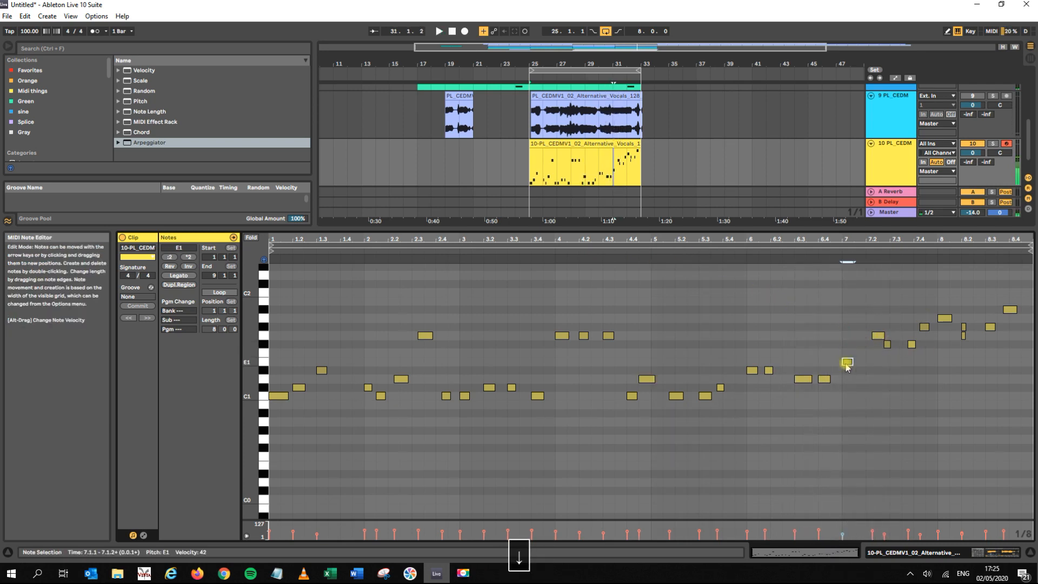
{"action": "left_click", "coordinate": [790, 253]}
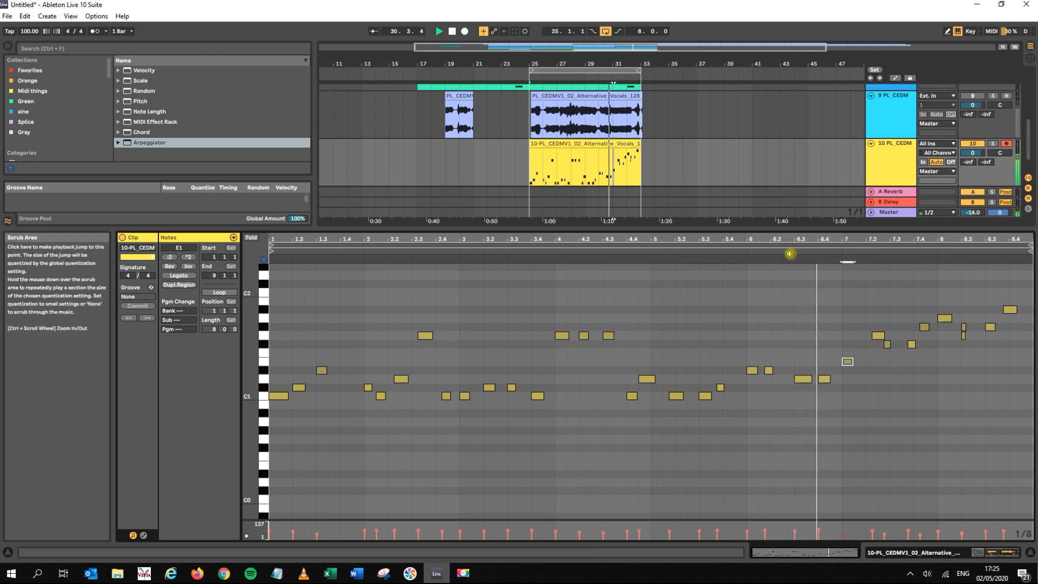
{"action": "key", "text": "space"}
{"action": "key", "text": "Down"}
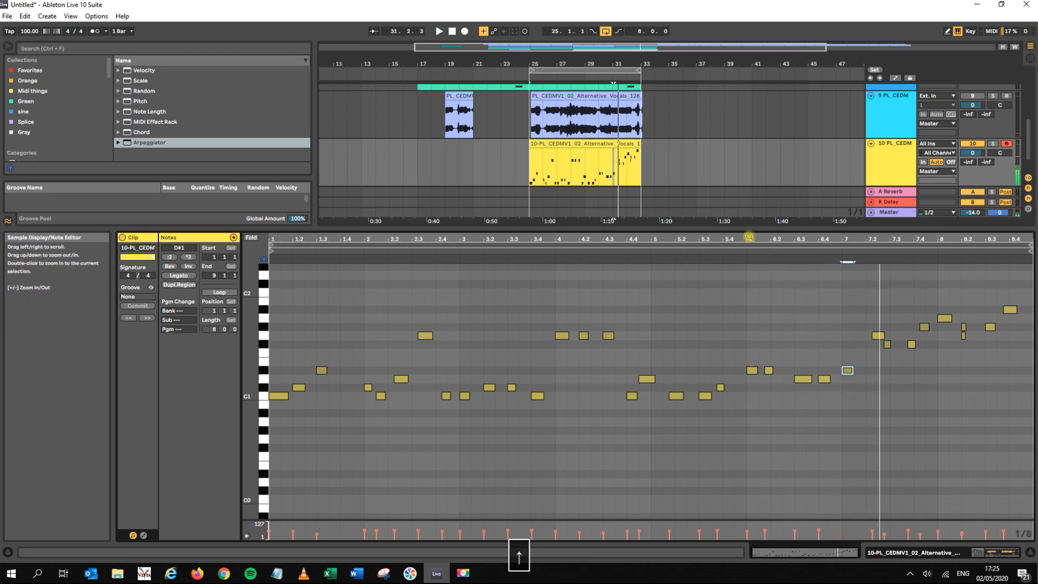
{"action": "left_click", "coordinate": [783, 251]}
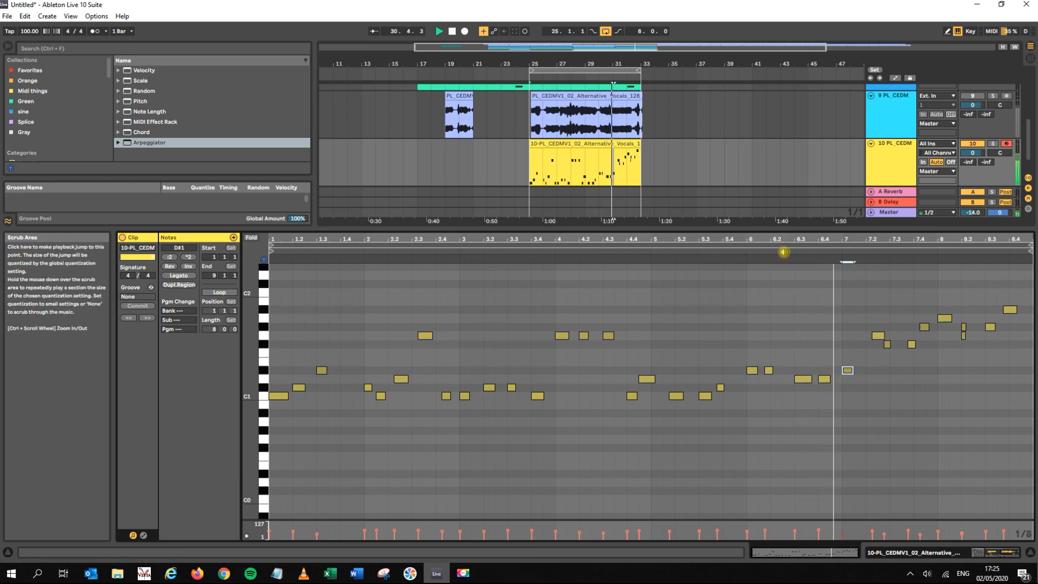
{"action": "key", "text": "space"}
{"action": "key", "text": "Up"}
{"action": "key", "text": "Up"}
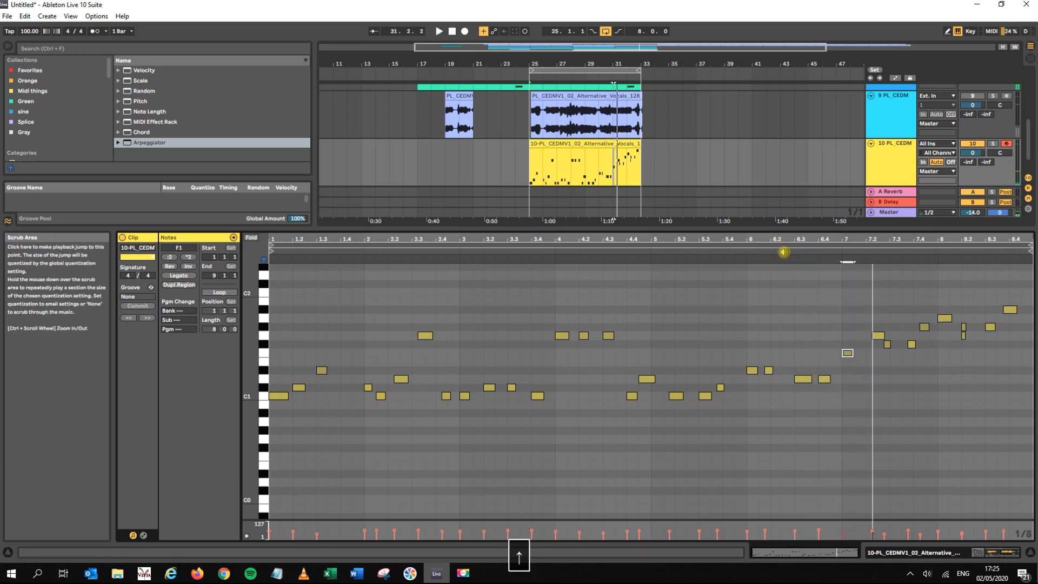
{"action": "left_click", "coordinate": [785, 251]}
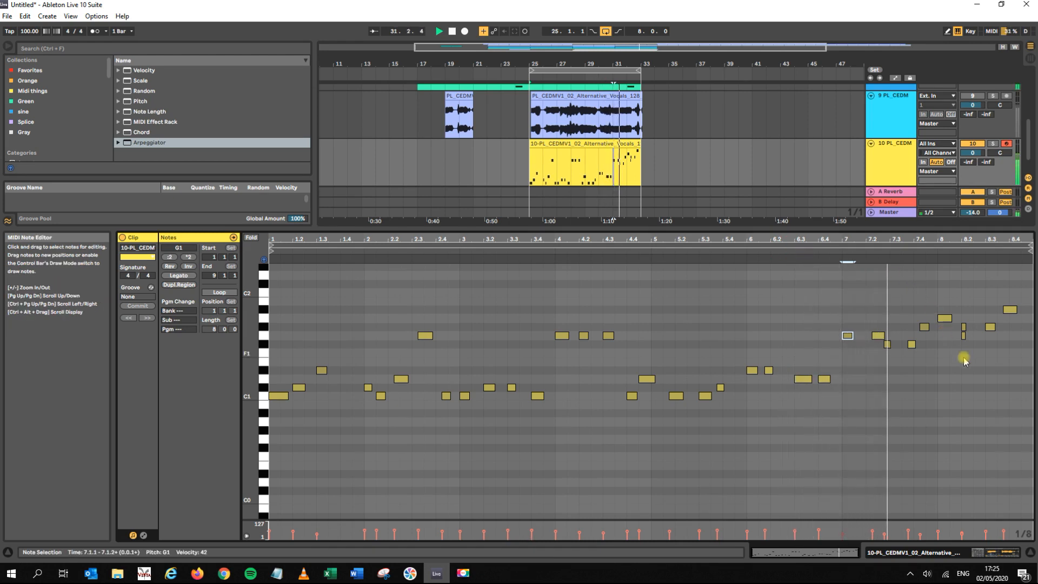
{"action": "key", "text": "space"}
- Lower the two short F#1 notes in the middle of bar 7 together to D#1
{"action": "left_click_drag", "start_coordinate": [933, 351], "coordinate": [886, 344]}
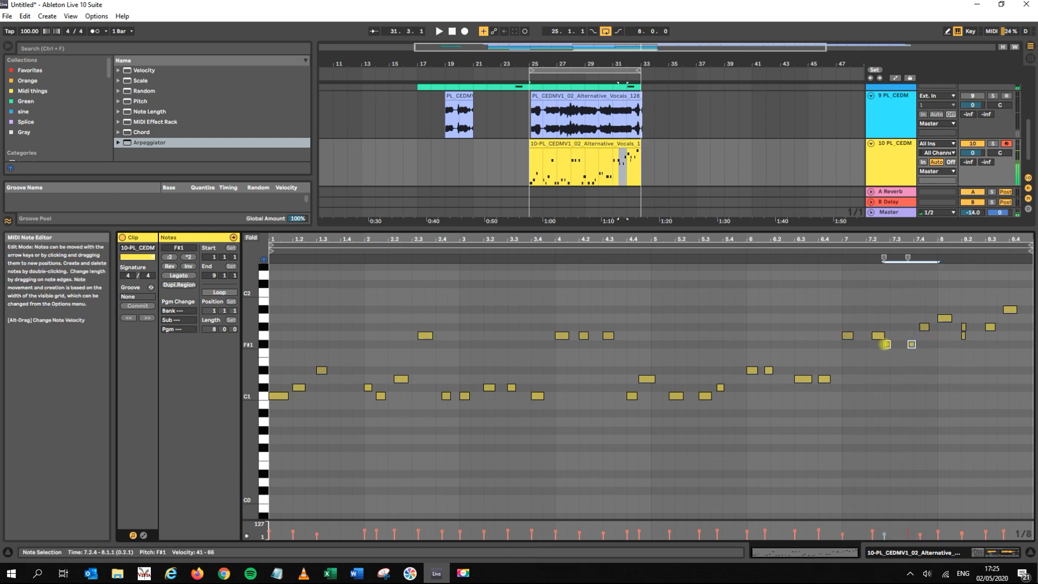
{"action": "key", "text": "Down"}
{"action": "key", "text": "Down"}
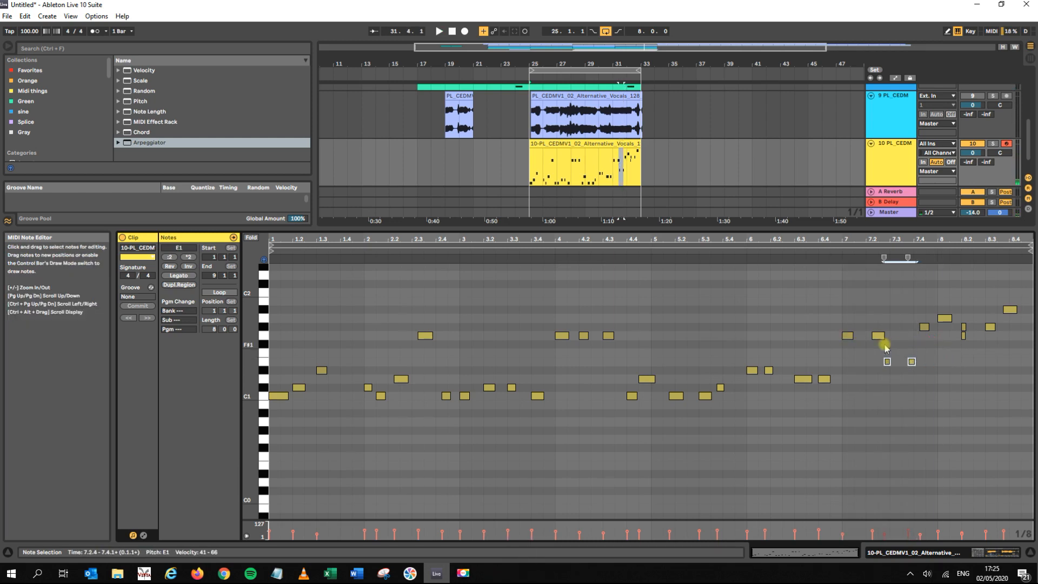
- Check the notes at 7.4 and 8.1 by selecting them and playing back the end of the melody
{"action": "left_click", "coordinate": [924, 326]}
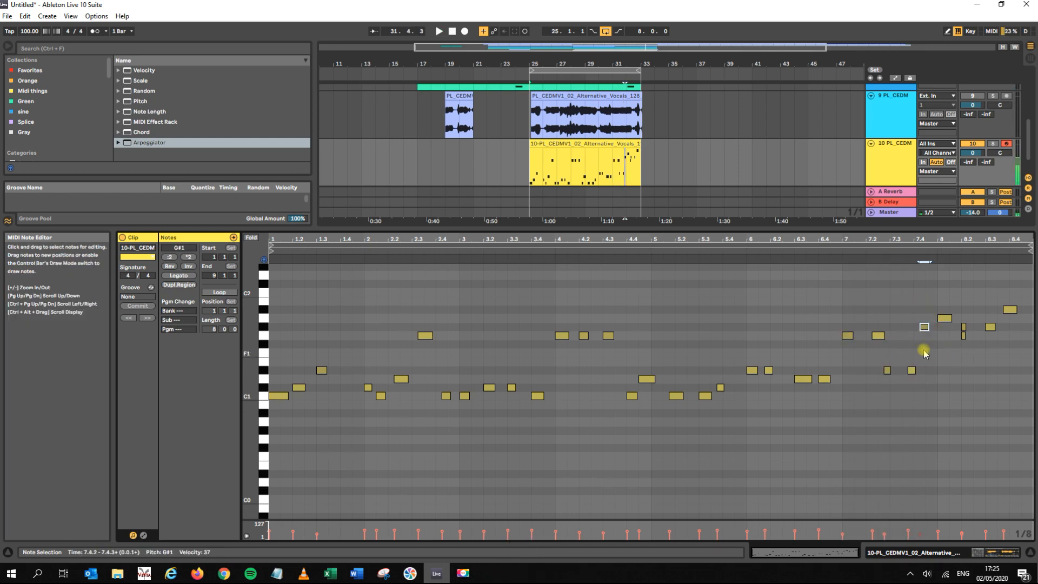
{"action": "left_click", "coordinate": [948, 309]}
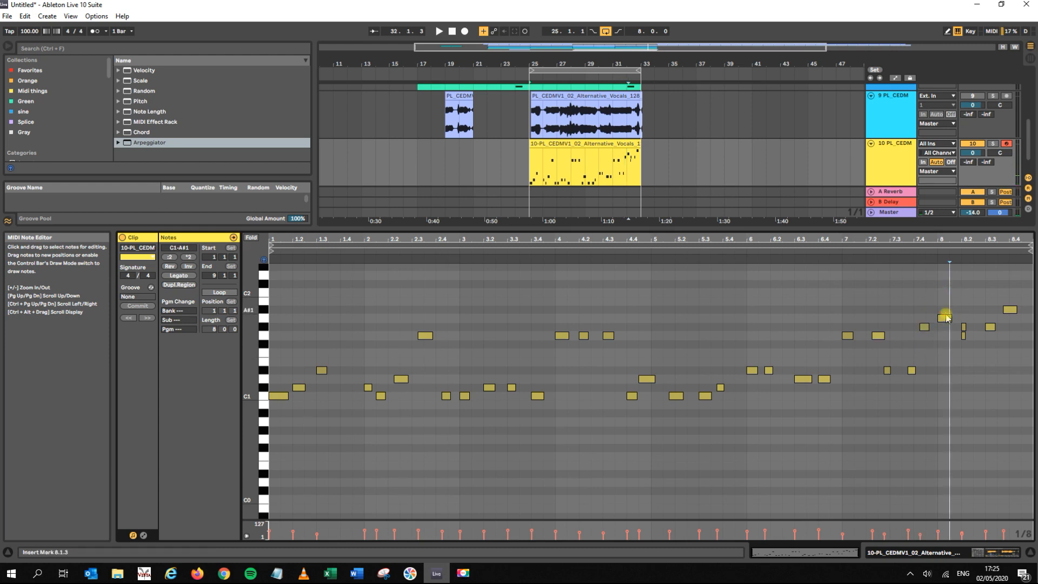
{"action": "left_click", "coordinate": [944, 318]}
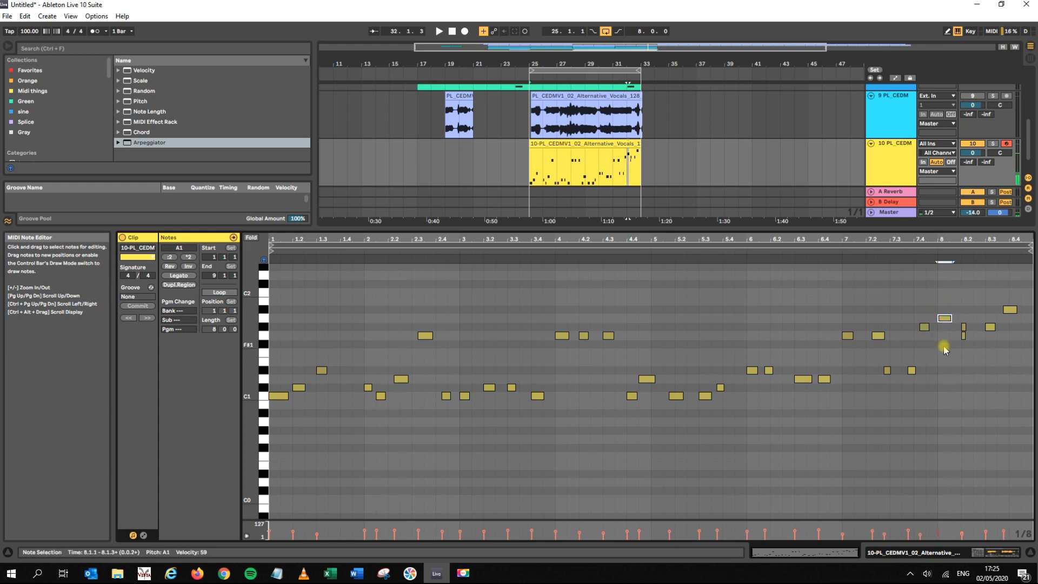
{"action": "left_click", "coordinate": [832, 249]}
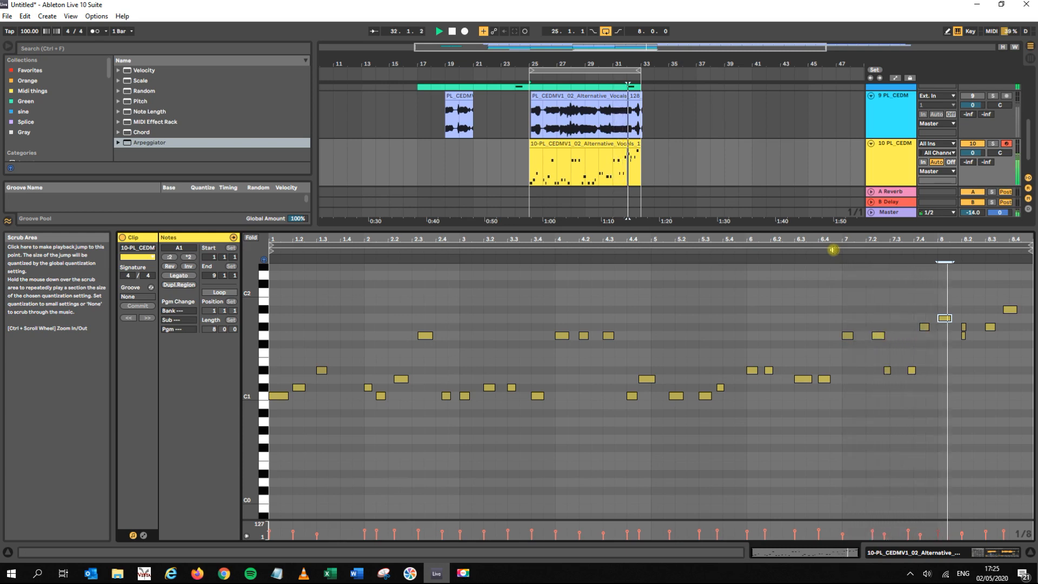
{"action": "key", "text": "space"}
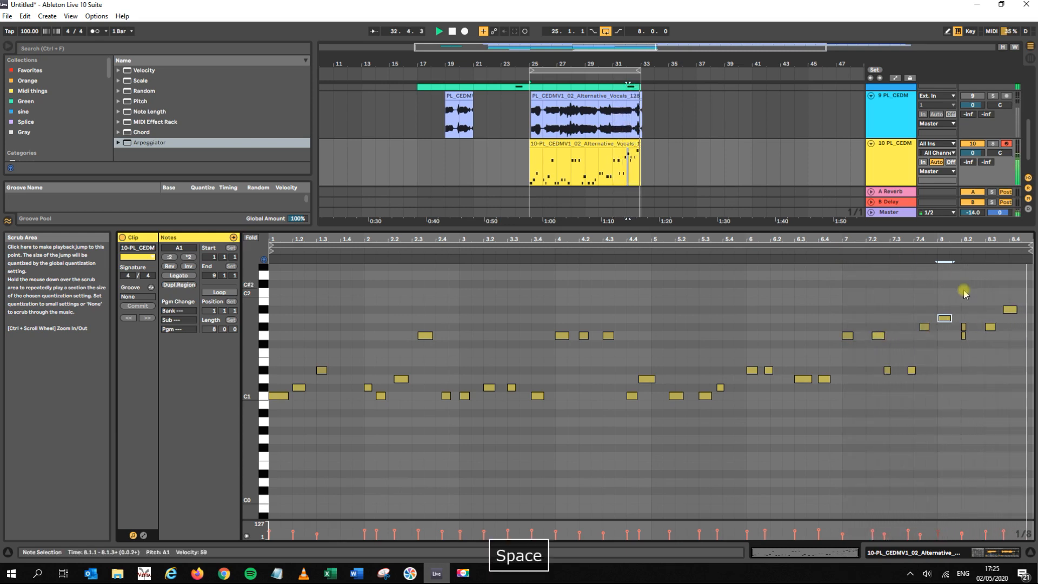
- Shift the short G#1 note at 8.2 slightly later and play back the passage
{"action": "left_click", "coordinate": [963, 326]}
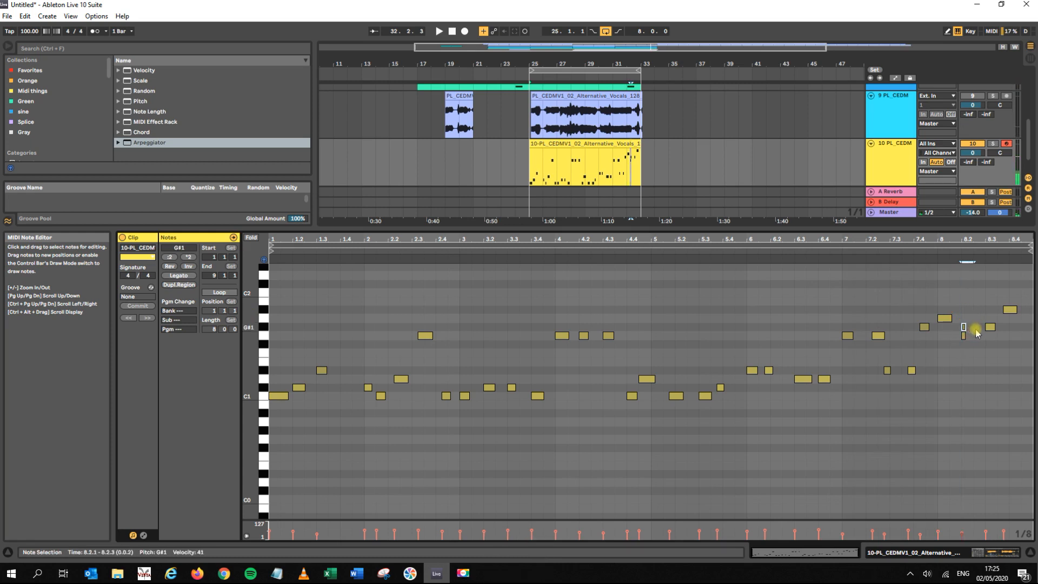
{"action": "key", "text": "Right"}
{"action": "left_click", "coordinate": [923, 249]}
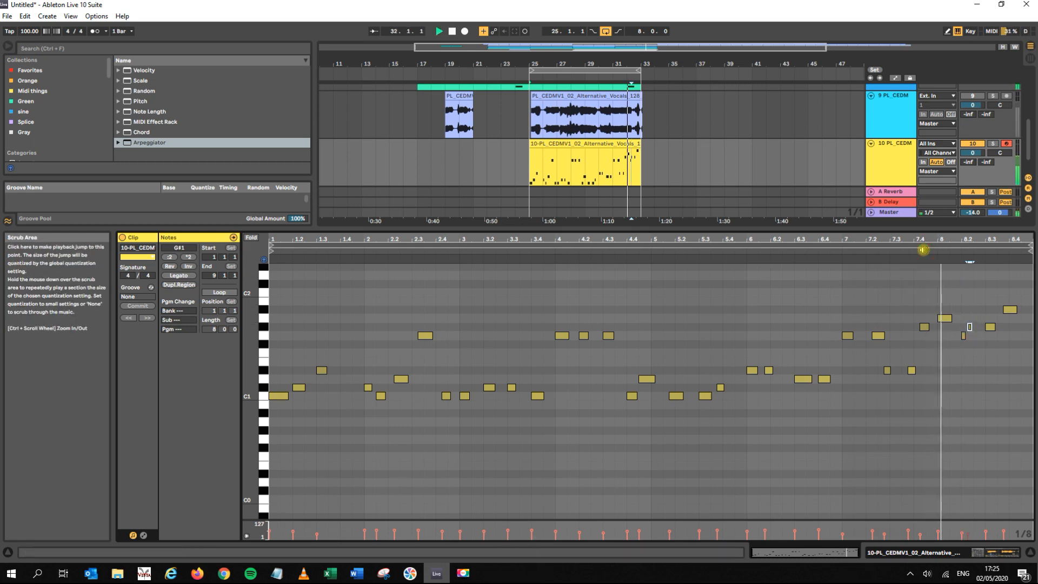
{"action": "key", "text": "space"}
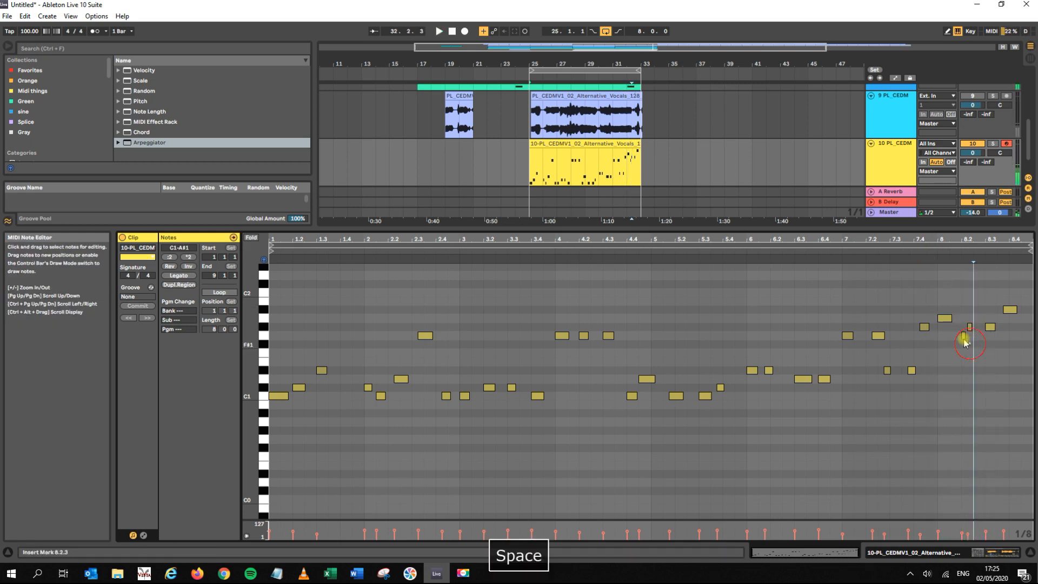
- Lower the very short G1 note at 8.2.1 to C#1 and play back the passage
{"action": "left_click", "coordinate": [961, 335]}
{"action": "key", "text": "Down"}
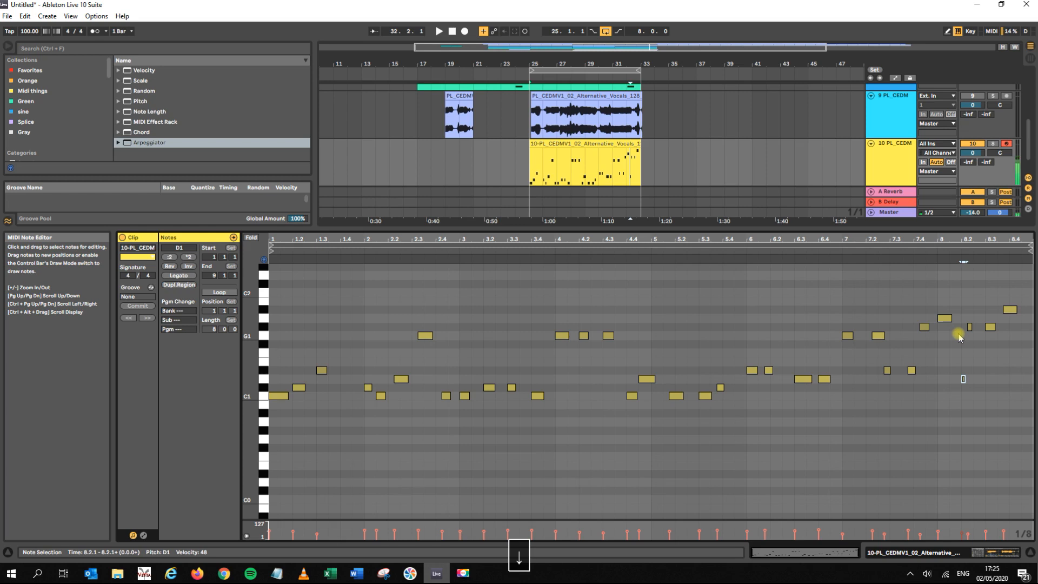
{"action": "key", "text": "Down"}
{"action": "left_click", "coordinate": [912, 250]}
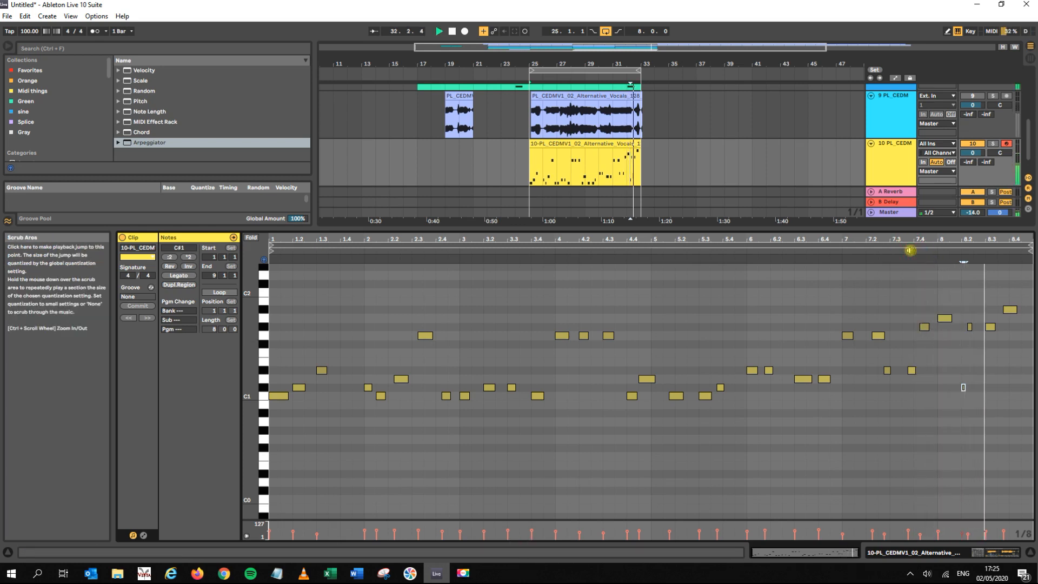
{"action": "key", "text": "space"}
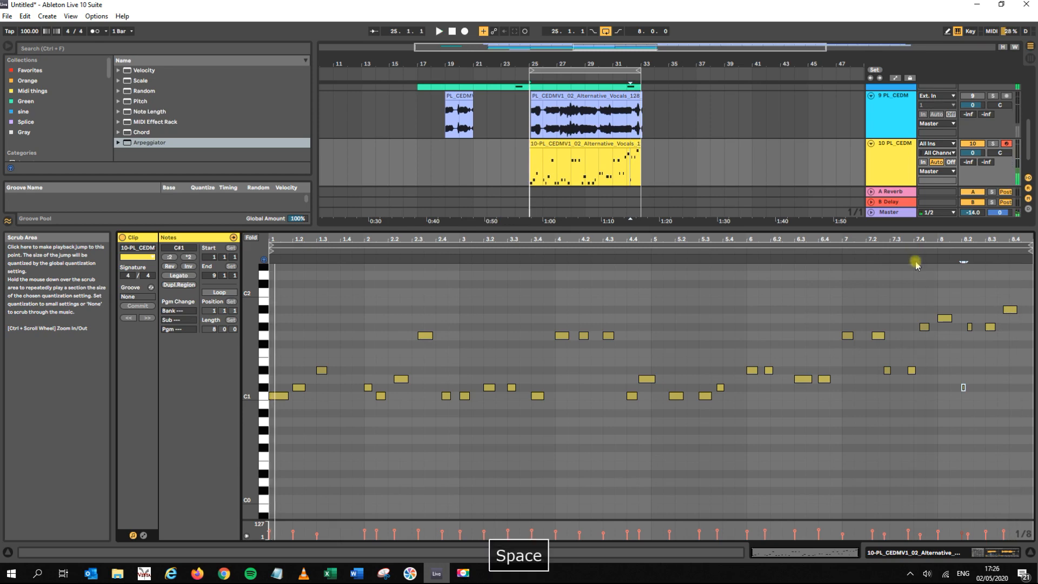
- Enlarge the arrangement area and play the edited MIDI clip from bar 25 along with the other tracks
{"action": "left_click_drag", "start_coordinate": [575, 229], "coordinate": [574, 378]}
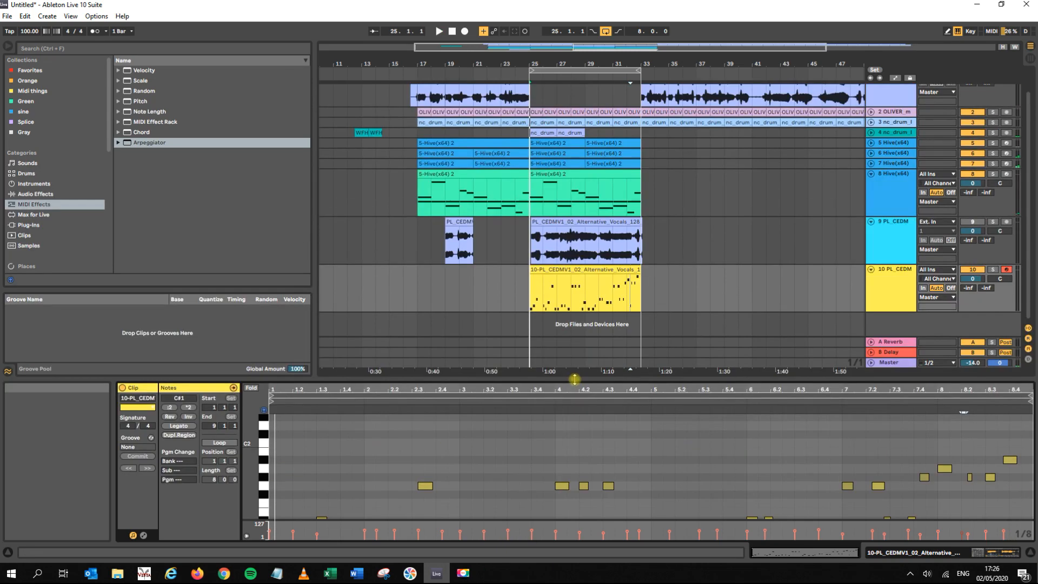
{"action": "left_click", "coordinate": [587, 266]}
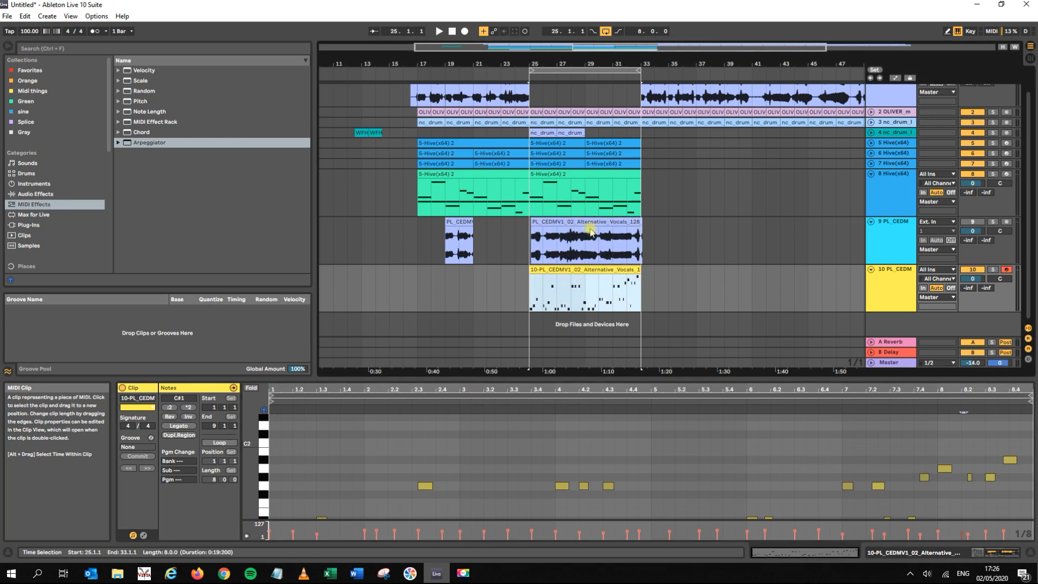
{"action": "key", "text": "space"}
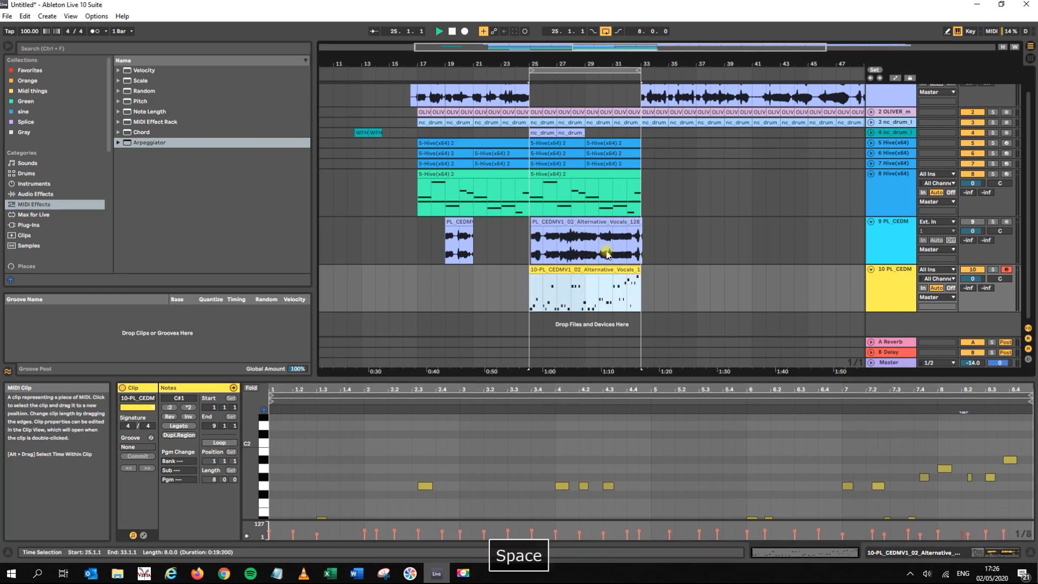
{"action": "key", "text": "minus"}
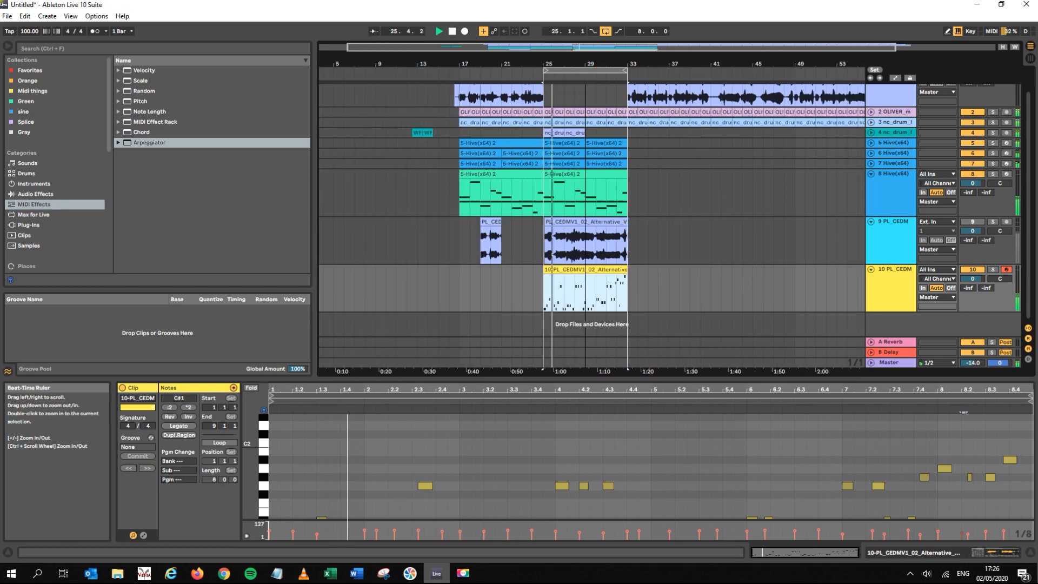
- Copy the short vocal clip at bar 17 on the first track
{"action": "scroll", "coordinate": [585, 195], "scroll_direction": "up", "scroll_amount": 1}
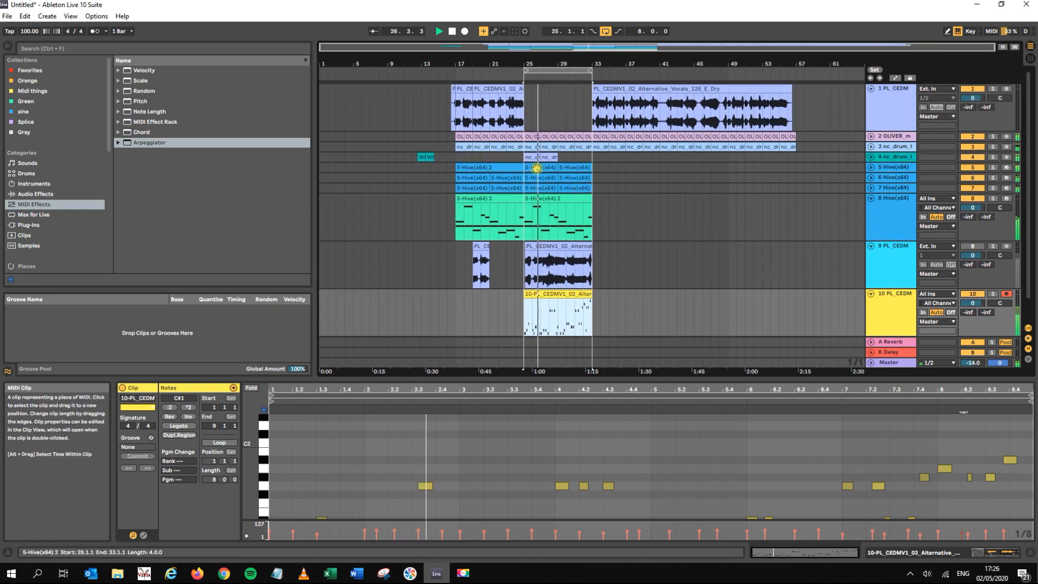
{"action": "left_click", "coordinate": [478, 99]}
{"action": "key", "text": "ctrl+c"}
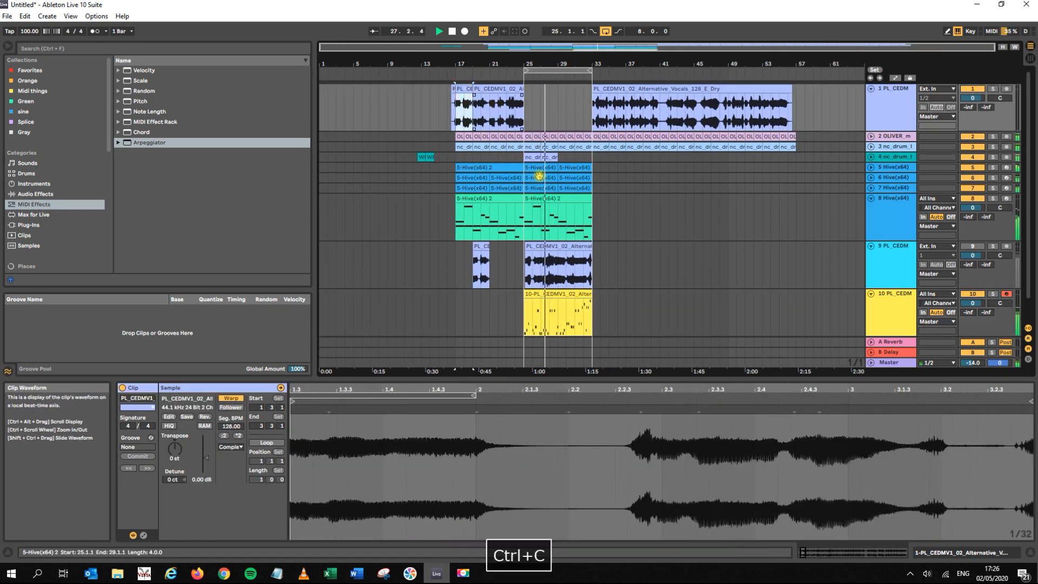
- Stop playback and insert a new audio track below the yellow MIDI track
{"action": "scroll", "coordinate": [609, 295], "scroll_direction": "down", "scroll_amount": 1}
{"action": "left_click", "coordinate": [557, 328]}
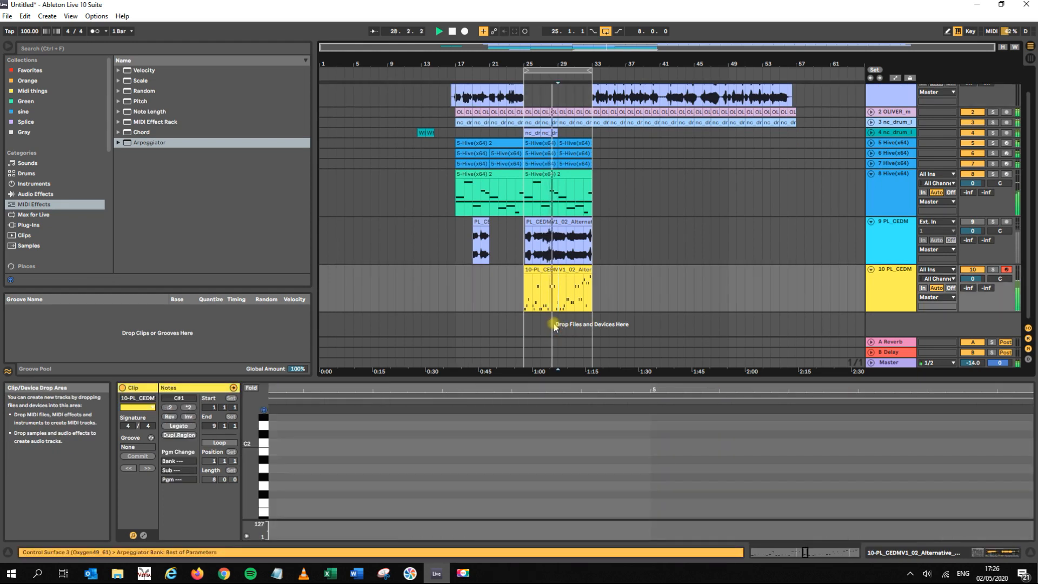
{"action": "key", "text": "space"}
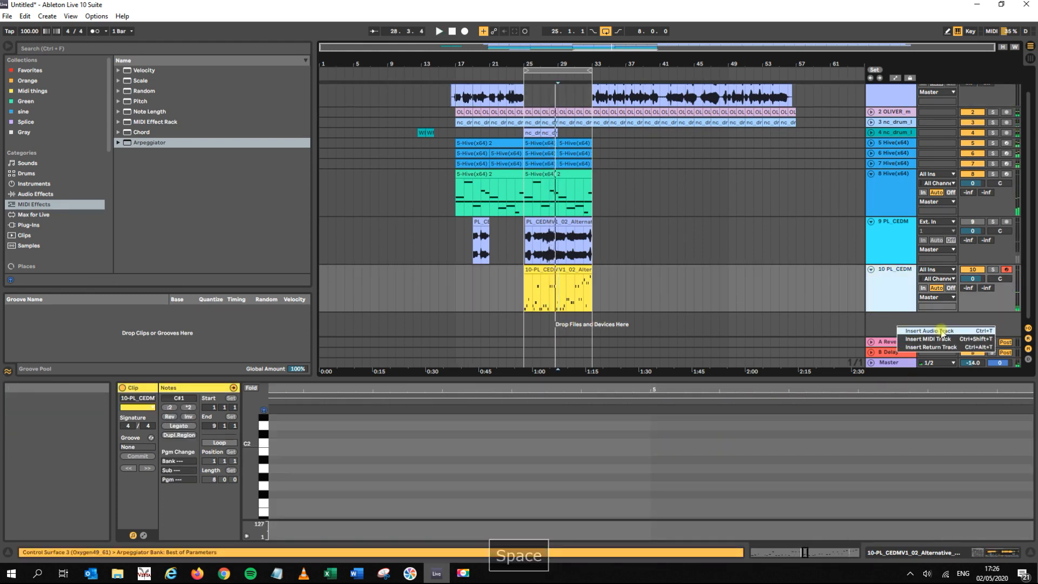
{"action": "key", "text": "ctrl+t"}
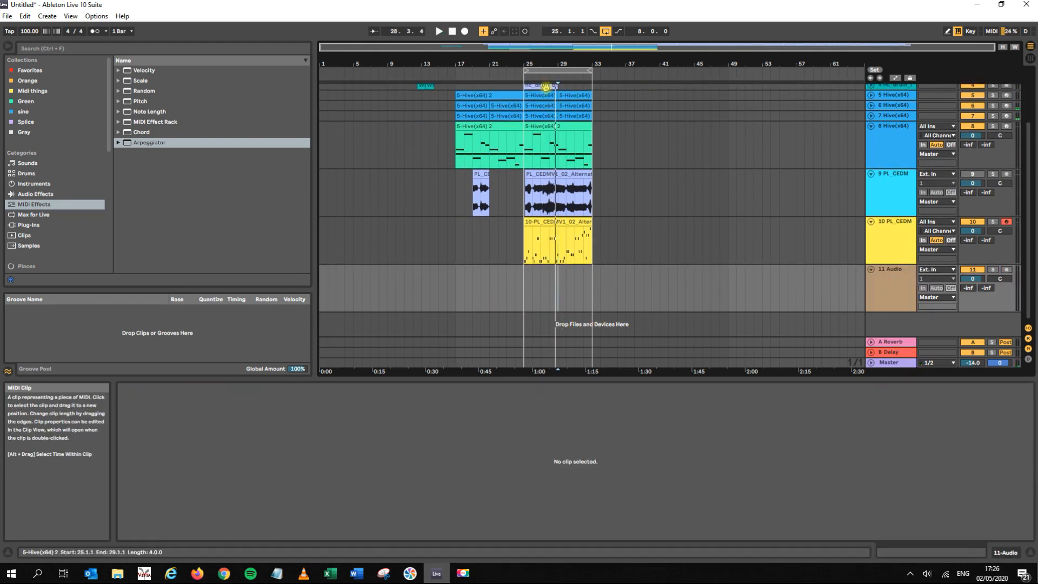
{"action": "left_click_drag", "start_coordinate": [559, 65], "coordinate": [647, 528]}
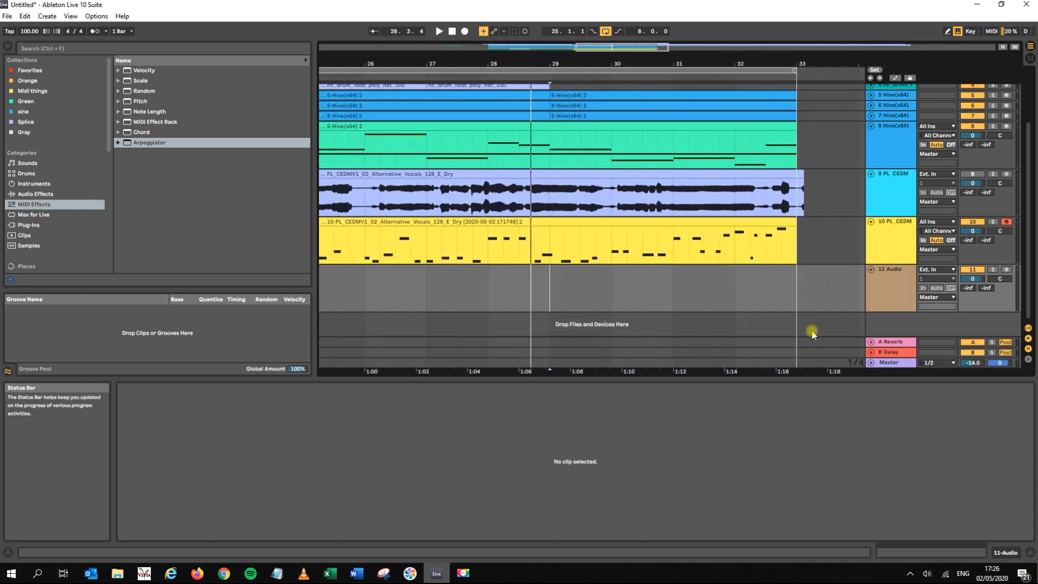
- Paste the copied vocal clip at bar 29 on the new audio track and play it back briefly
{"action": "left_click", "coordinate": [552, 283]}
{"action": "key", "text": "ctrl+v"}
{"action": "key", "text": "space"}
{"action": "key", "text": "space"}
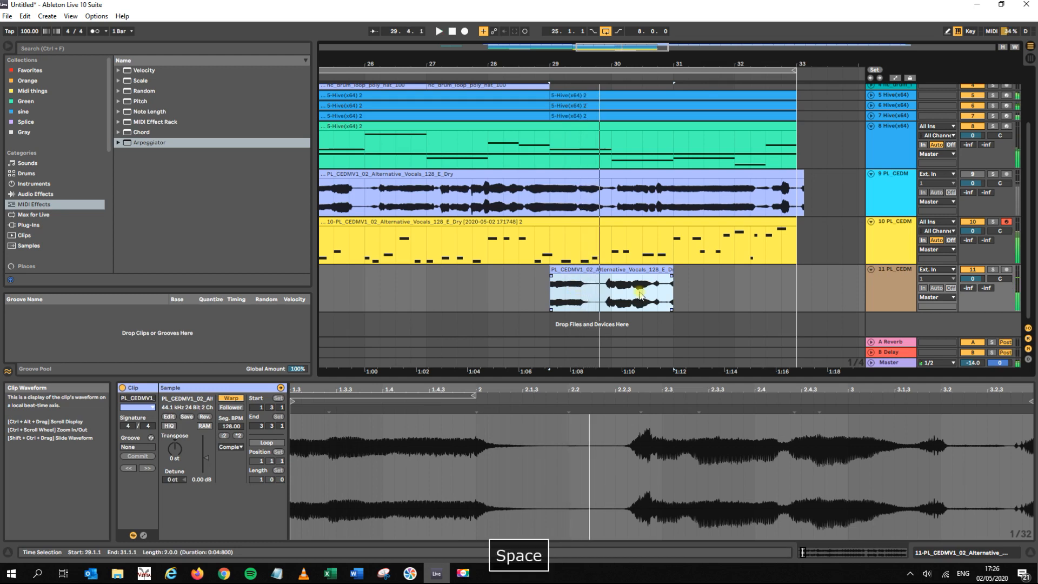
- Set the new vocal track's volume to -2.3 dB while listening to the passage from bar 29
{"action": "left_click_drag", "start_coordinate": [972, 279], "coordinate": [972, 287]}
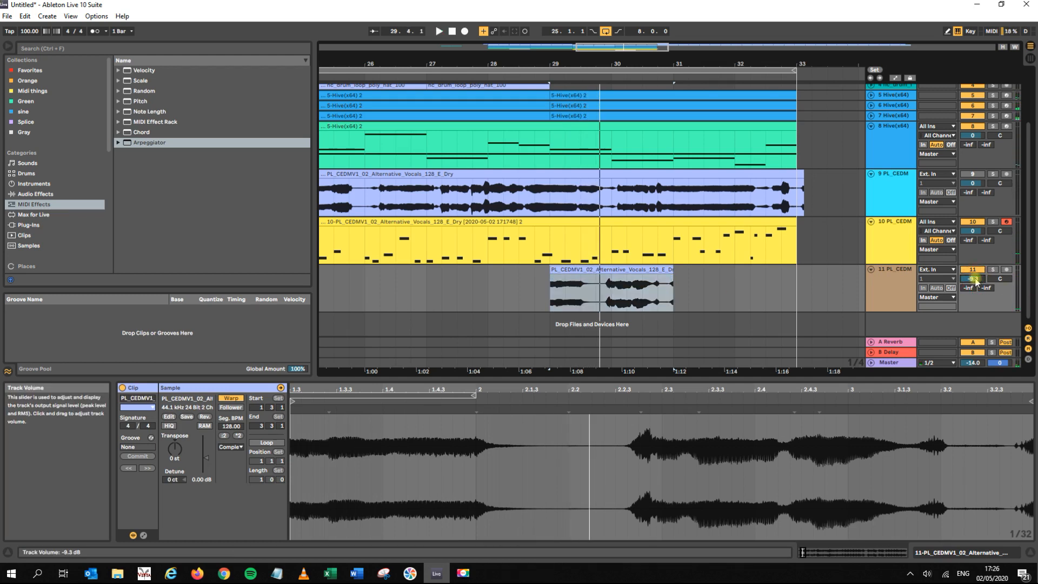
{"action": "key", "text": "space"}
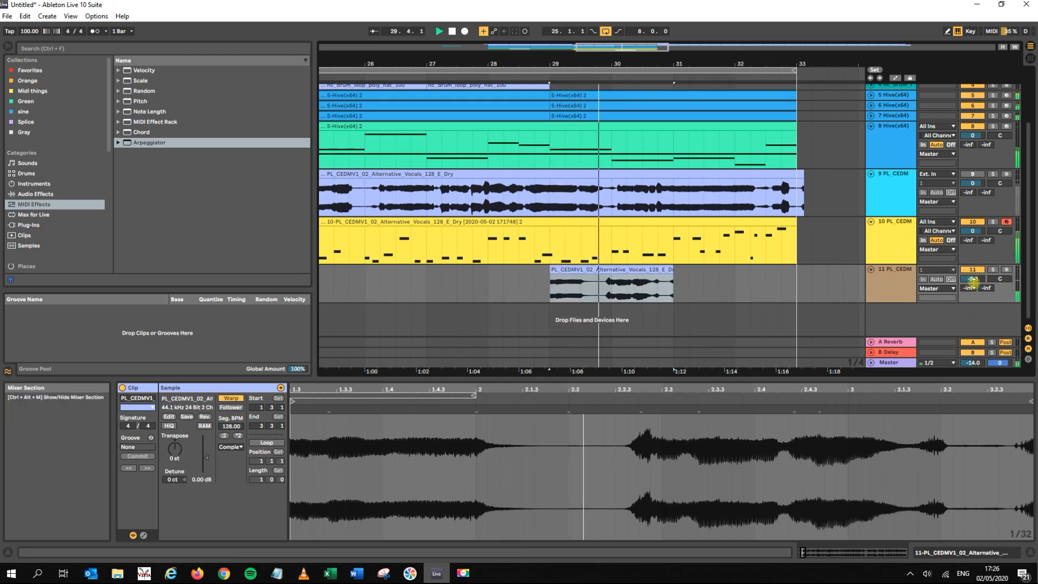
{"action": "left_click_drag", "start_coordinate": [972, 279], "coordinate": [972, 277]}
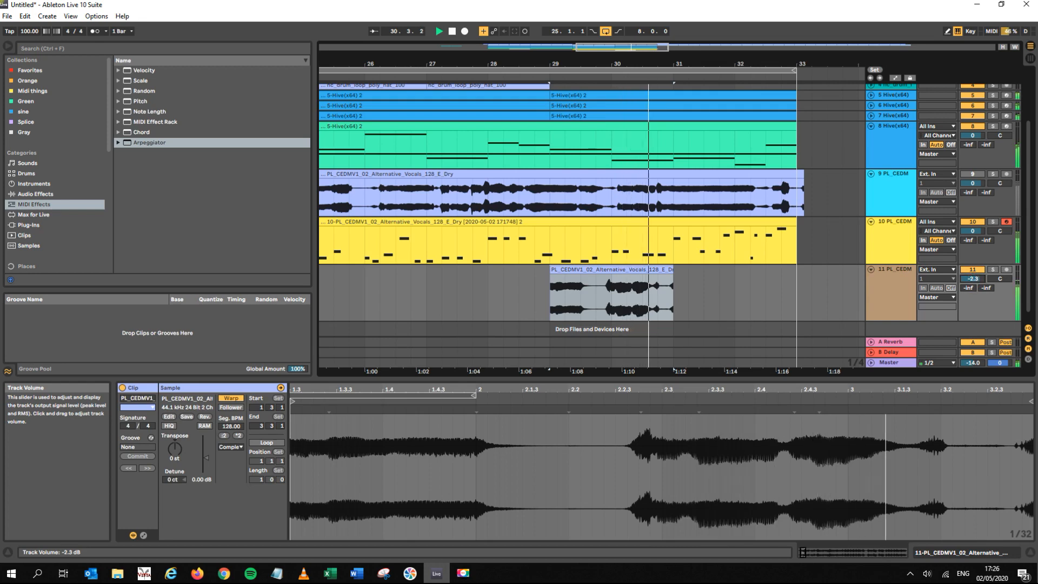
{"action": "key", "text": "space"}
- Duplicate the first half bar of the pasted vocal clip repeatedly up to bar 33 and play it from bar 29
{"action": "left_click_drag", "start_coordinate": [584, 285], "coordinate": [562, 278]}
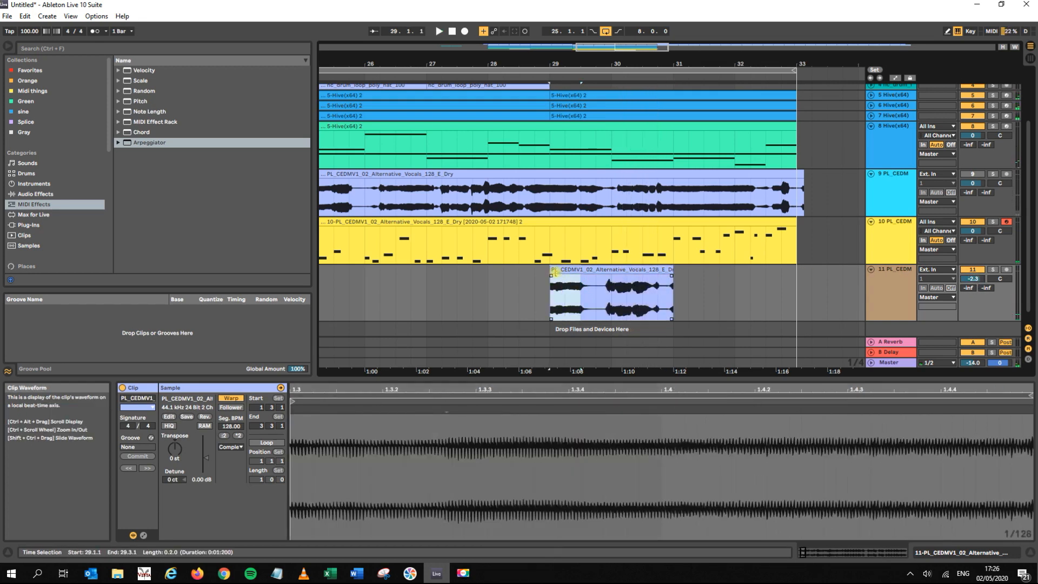
{"action": "key", "text": "ctrl+d"}
{"action": "key", "text": "ctrl+d"}
{"action": "key", "text": "ctrl+d"}
{"action": "key", "text": "ctrl+d"}
{"action": "key", "text": "ctrl+d"}
{"action": "key", "text": "ctrl+d"}
{"action": "key", "text": "ctrl+d"}
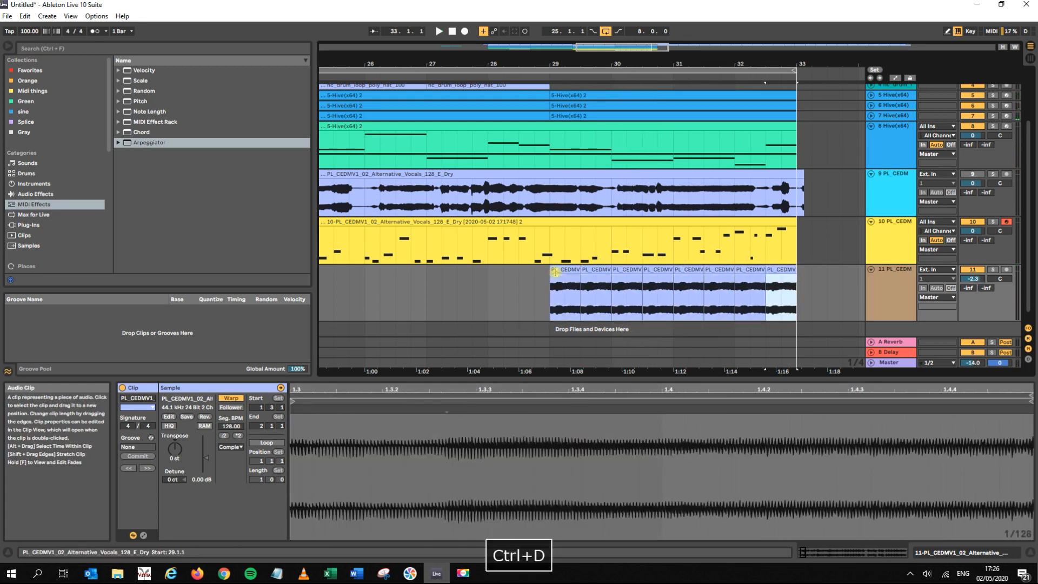
{"action": "left_click", "coordinate": [555, 272]}
{"action": "key", "text": "space"}
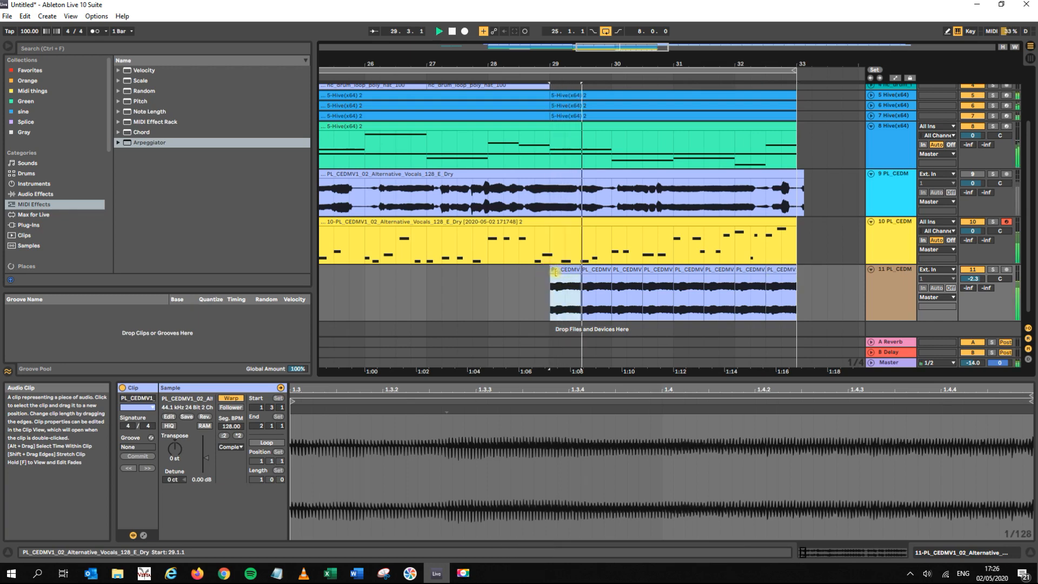
{"action": "key", "text": "space"}
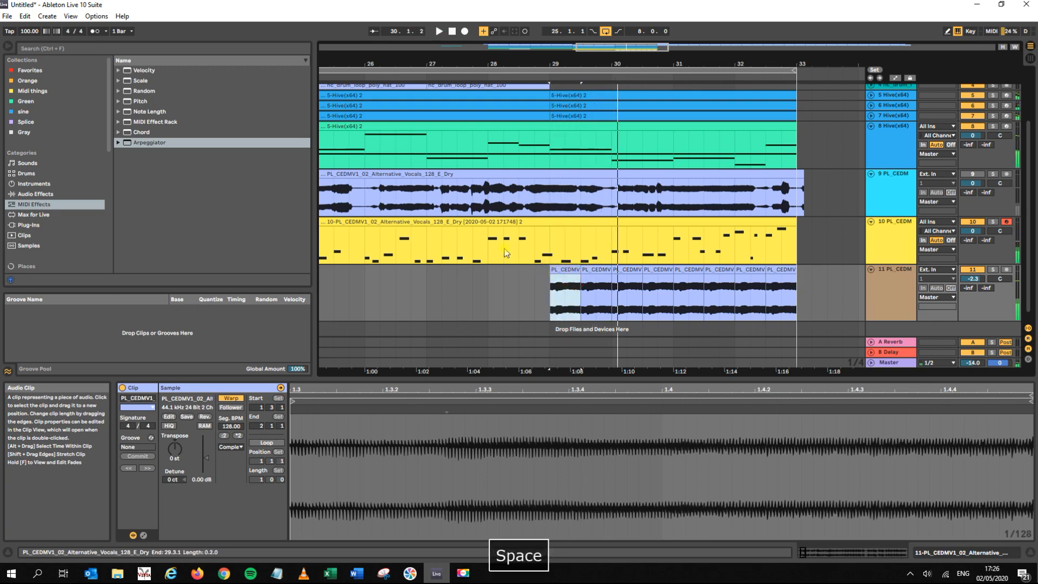
- Turn on Automation Mode to show the automation lanes around the repeated vocal clips at bar 29
{"action": "left_click", "coordinate": [70, 16]}
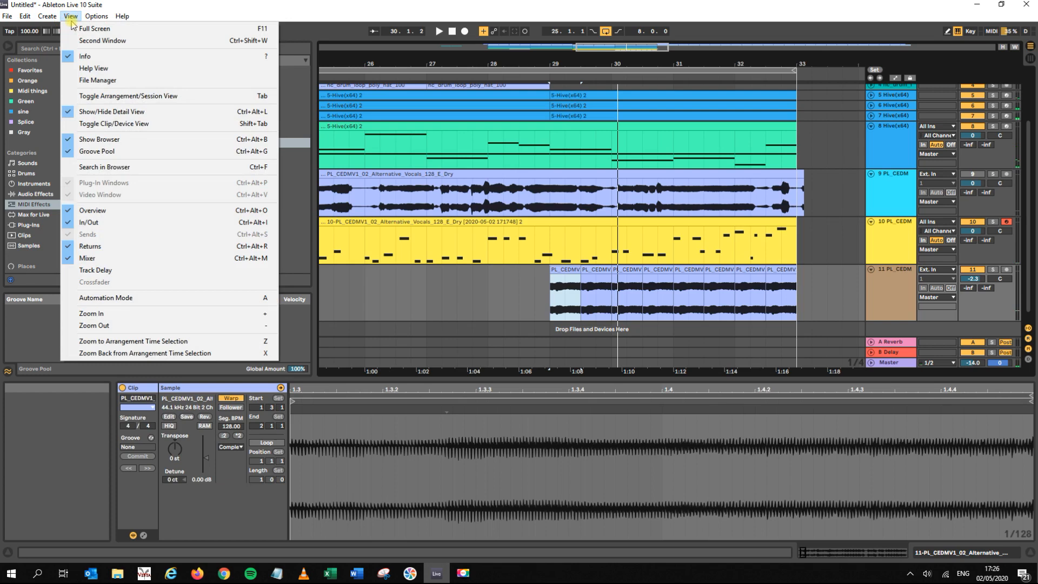
{"action": "left_click", "coordinate": [146, 299]}
{"action": "left_click", "coordinate": [583, 277]}
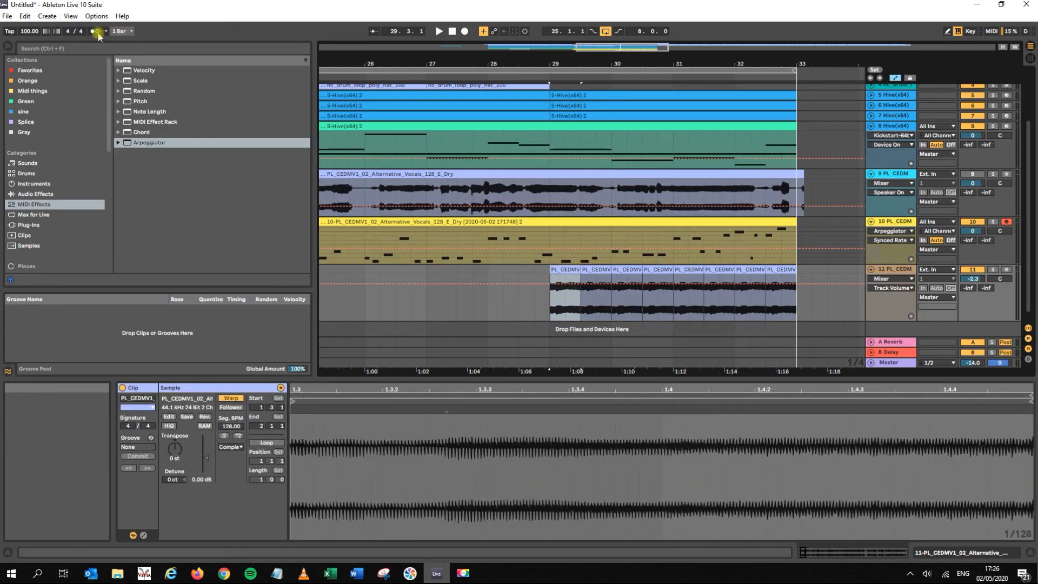
{"action": "left_click", "coordinate": [66, 18]}
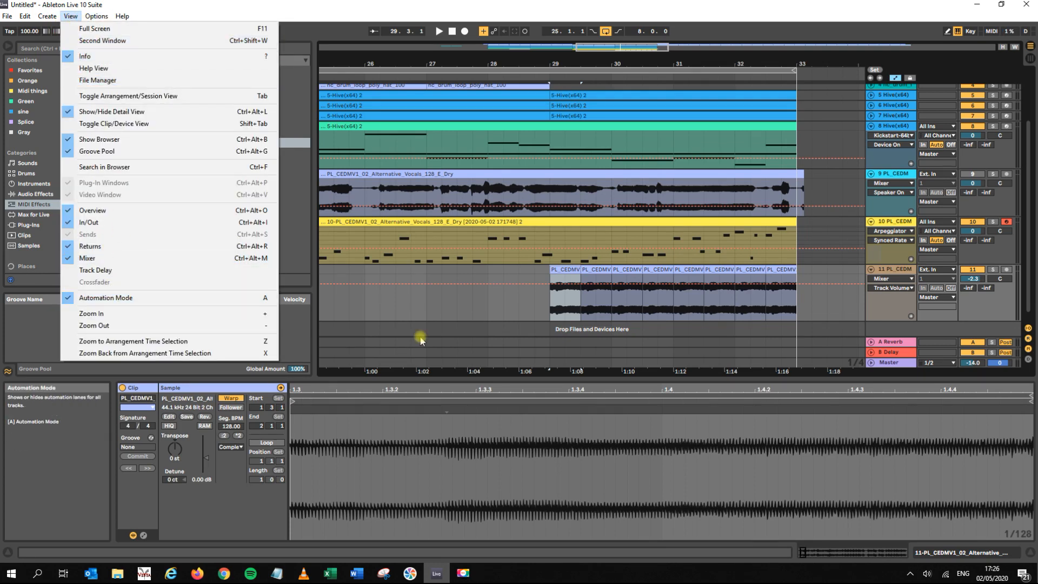
{"action": "left_click", "coordinate": [580, 56]}
{"action": "left_click_drag", "start_coordinate": [584, 57], "coordinate": [577, 252]}
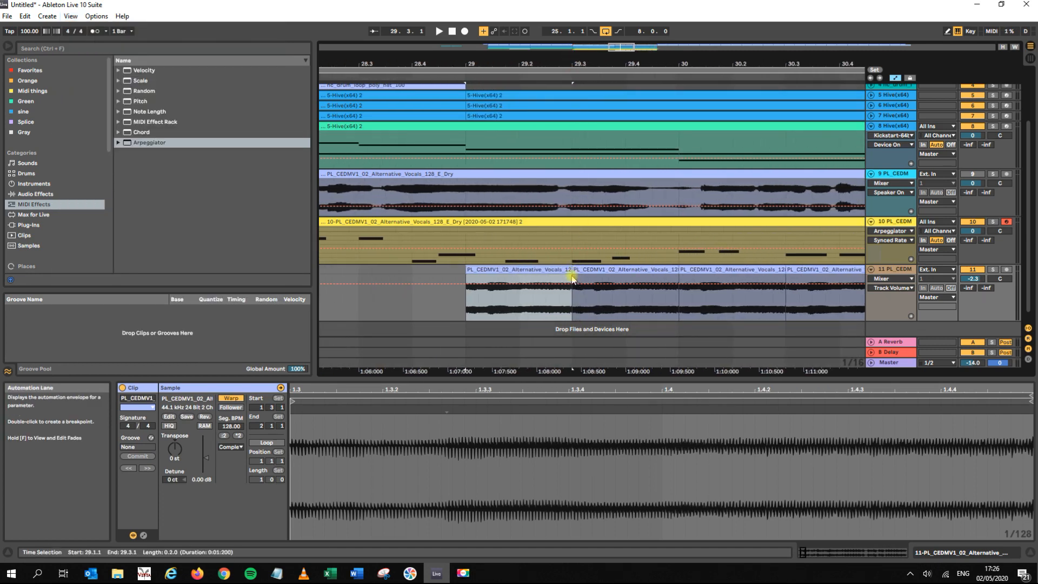
{"action": "left_click", "coordinate": [71, 16]}
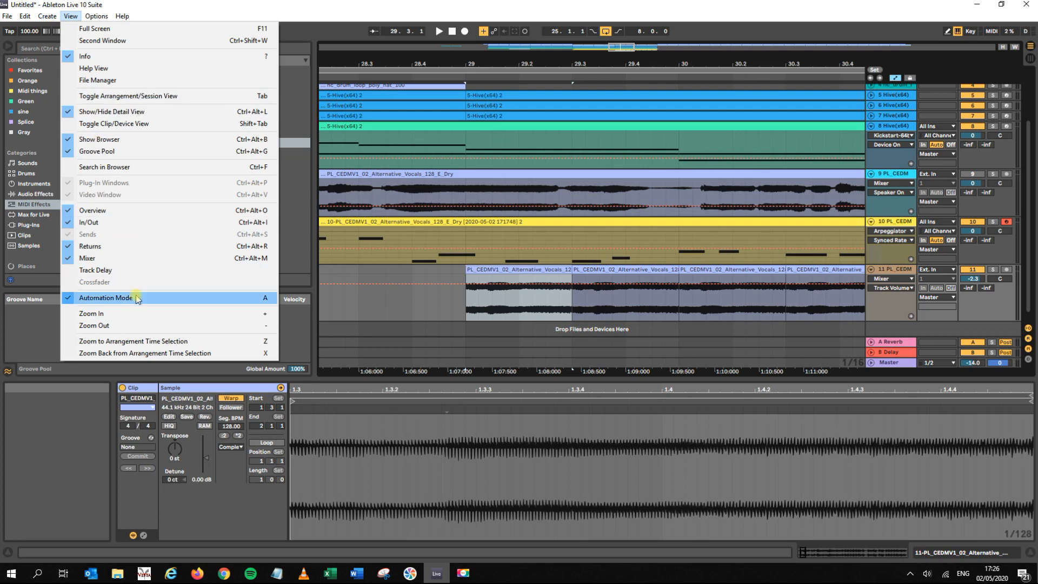
{"action": "left_click", "coordinate": [105, 298]}
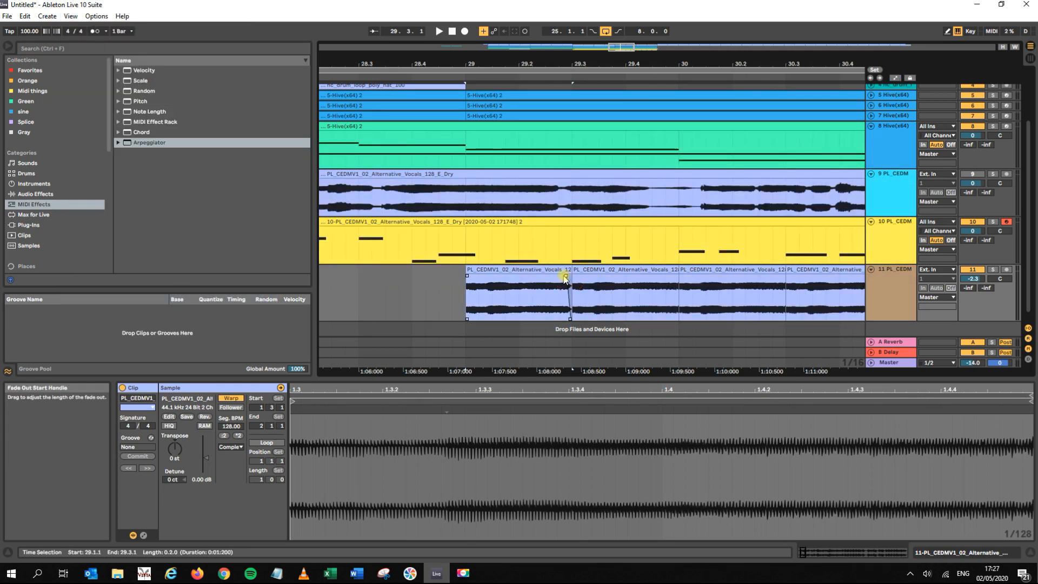
{"action": "key", "text": "ctrl+z"}
{"action": "left_click", "coordinate": [73, 17]}
{"action": "left_click", "coordinate": [202, 297]}
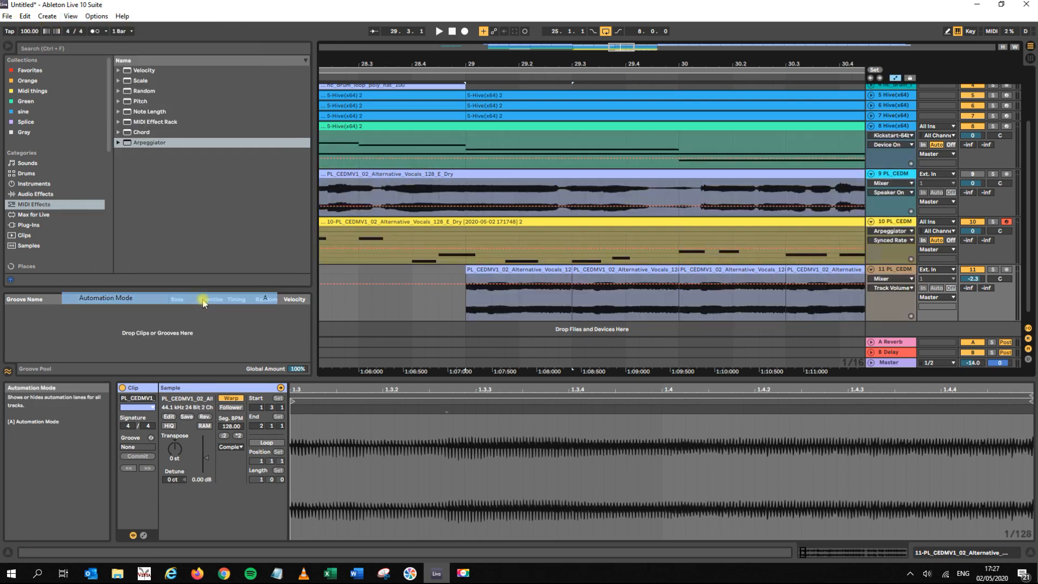
- Show the Track Volume envelope on track 11 and add a breakpoint at 29.3, undoing the trial drag
{"action": "left_click", "coordinate": [889, 289]}
{"action": "left_click", "coordinate": [888, 288]}
{"action": "left_click", "coordinate": [572, 287]}
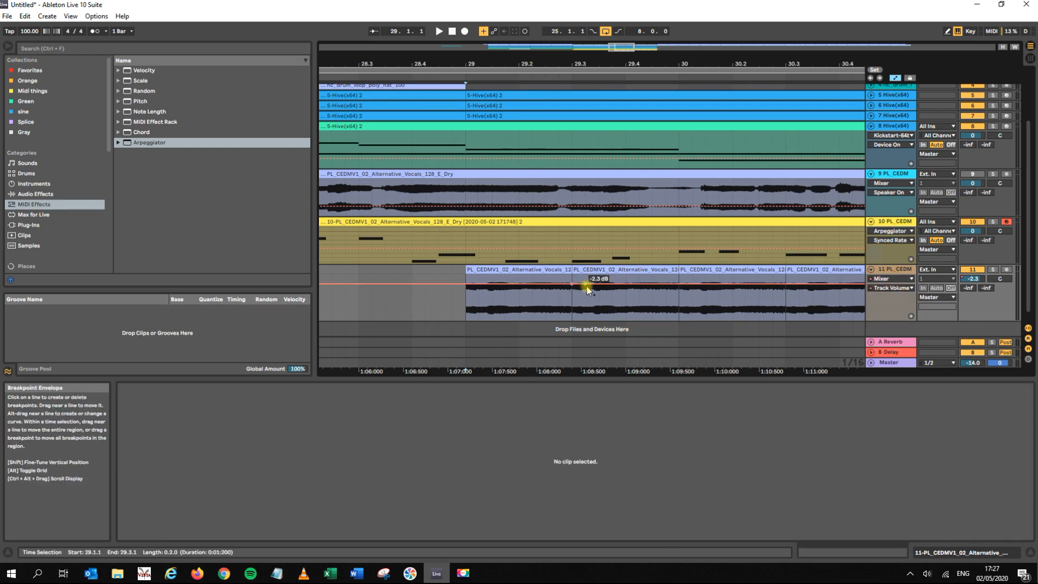
{"action": "left_click_drag", "start_coordinate": [574, 285], "coordinate": [572, 303]}
{"action": "key", "text": "ctrl+z"}
- Try to insert a downward ramp shape in track 11's volume envelope at bar 29, and undo it
{"action": "left_click", "coordinate": [466, 284]}
{"action": "right_click", "coordinate": [503, 309]}
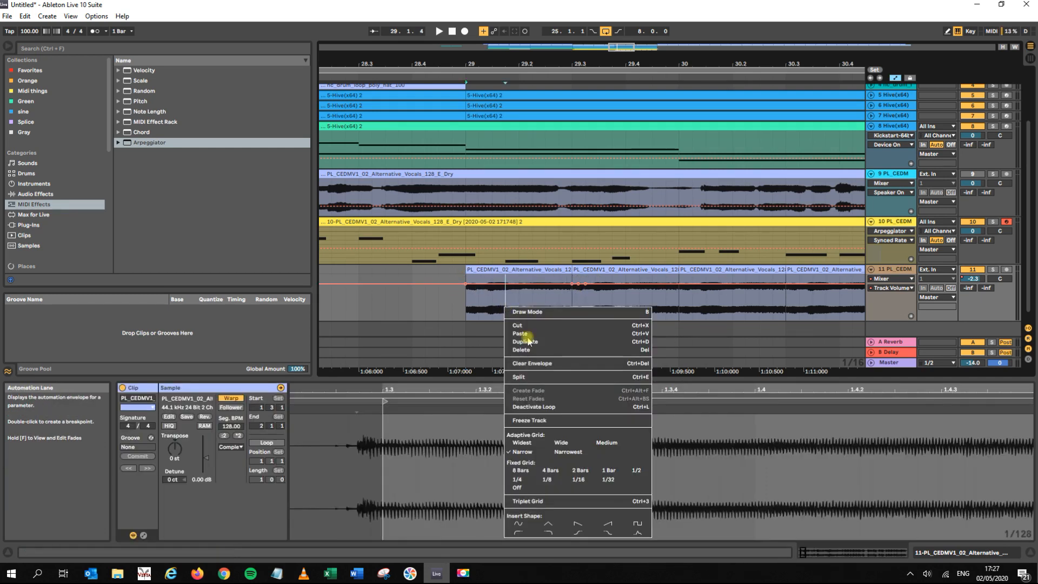
{"action": "left_click", "coordinate": [578, 524]}
{"action": "key", "text": "ctrl+z"}
- Insert a downward ramp in track 11's volume envelope across the first half-bar clip, from 29.1 to 29.3
{"action": "left_click_drag", "start_coordinate": [571, 303], "coordinate": [466, 305]}
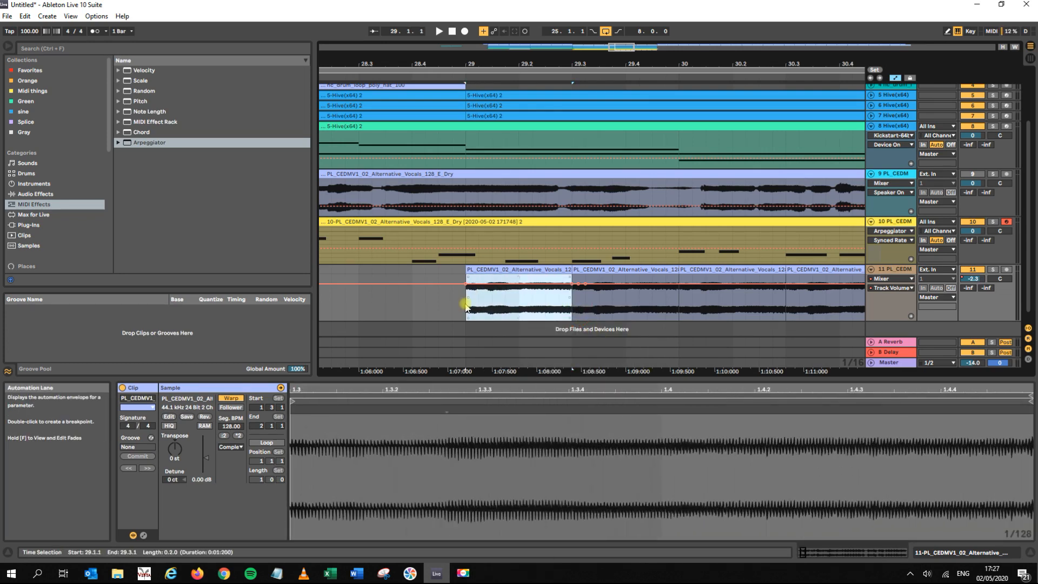
{"action": "right_click", "coordinate": [492, 307]}
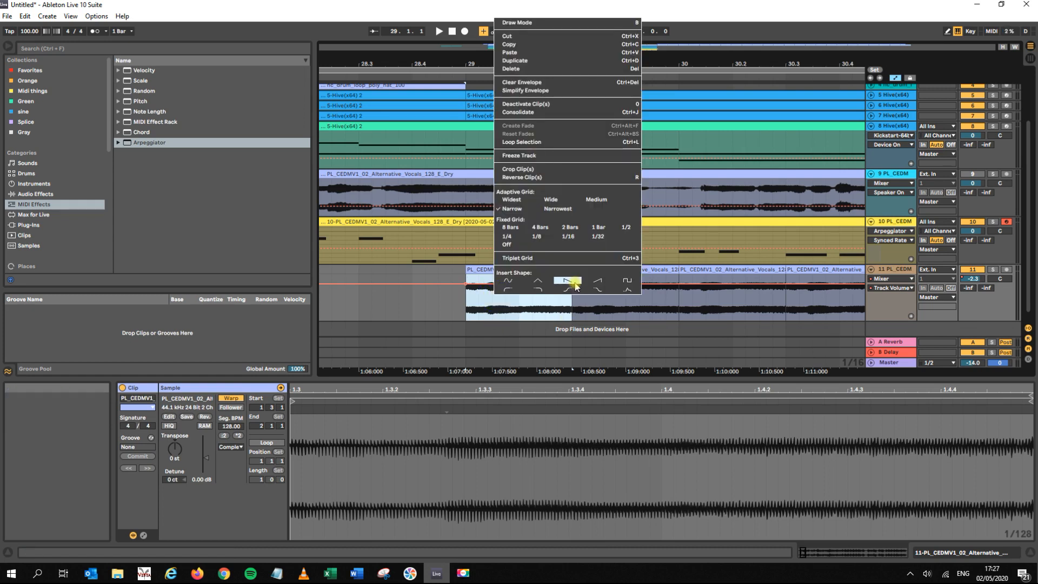
{"action": "left_click", "coordinate": [568, 280]}
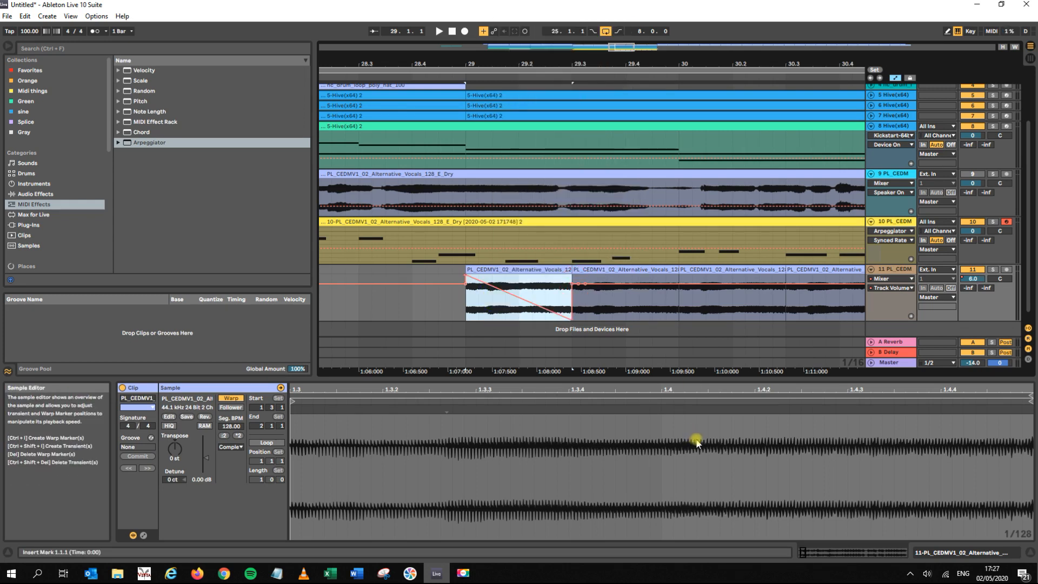
- Duplicate the first vocal clip with its volume ramp up to bar 33 and play the result
{"action": "key", "text": "ctrl+d"}
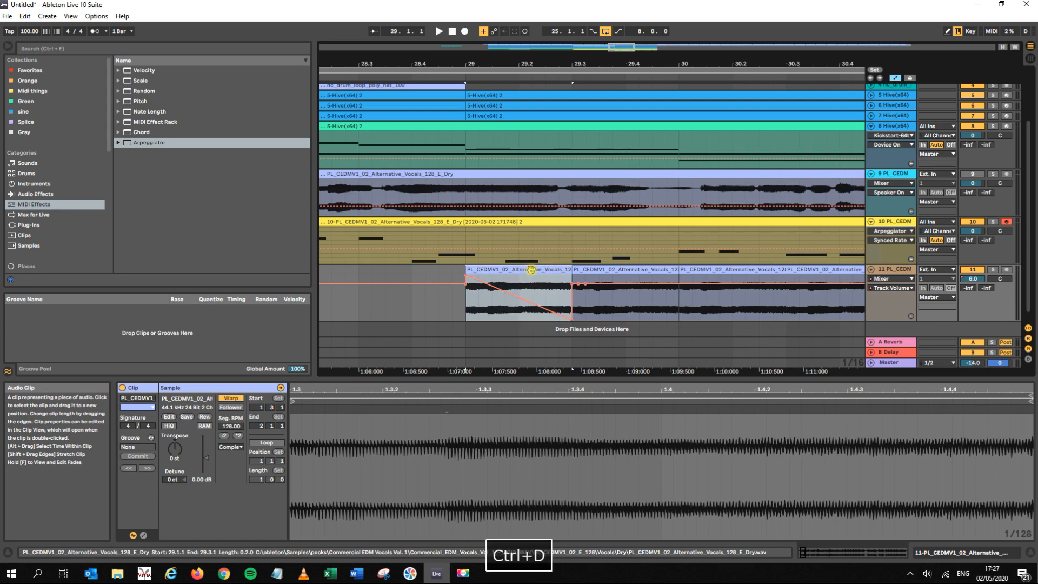
{"action": "key", "text": "ctrl+d"}
{"action": "key", "text": "ctrl+d"}
{"action": "left_click_drag", "start_coordinate": [485, 65], "coordinate": [484, 11]}
{"action": "key", "text": "ctrl+d"}
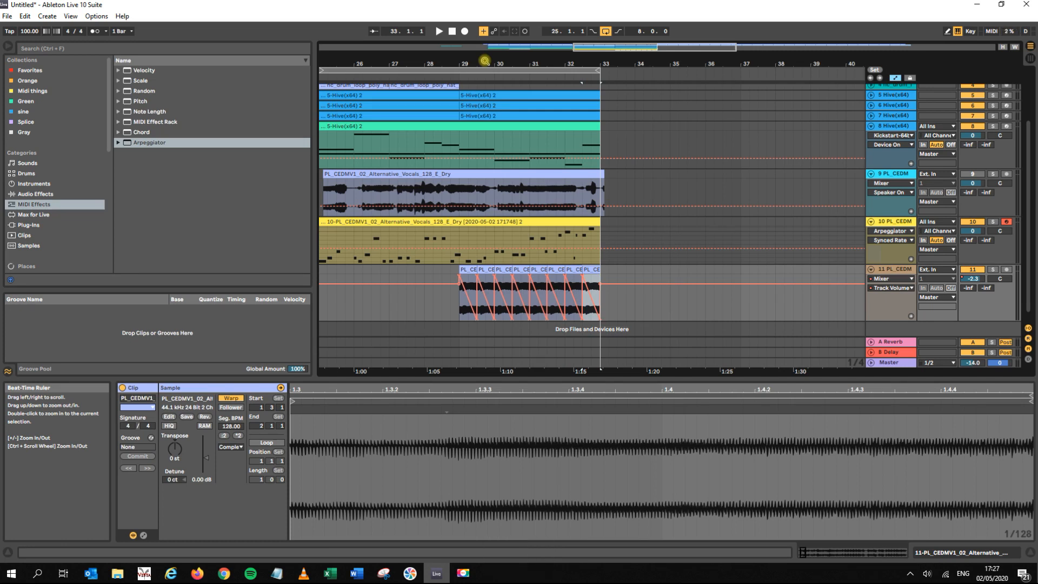
{"action": "key", "text": "space"}
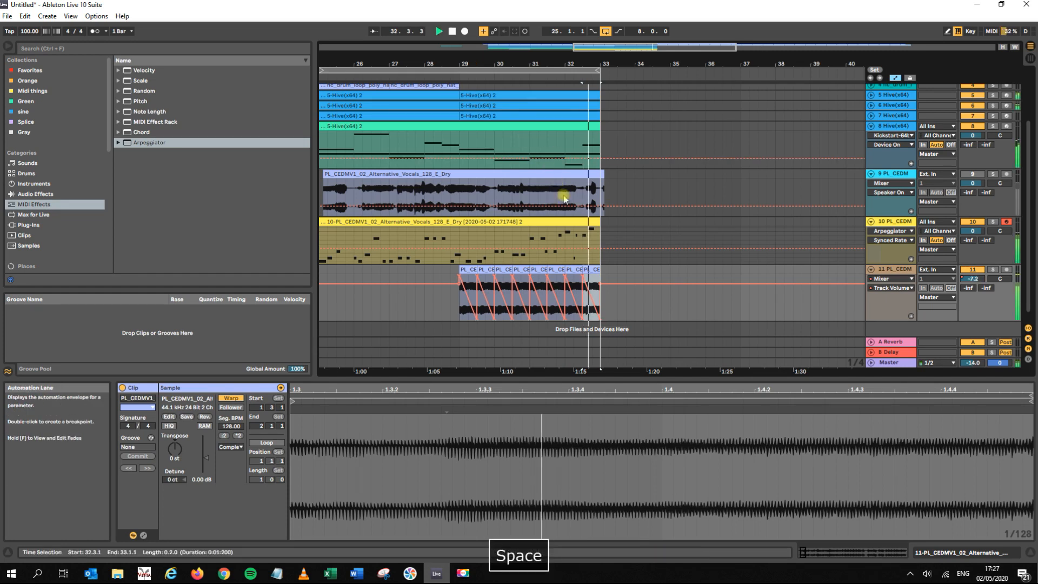
{"action": "key", "text": "space"}
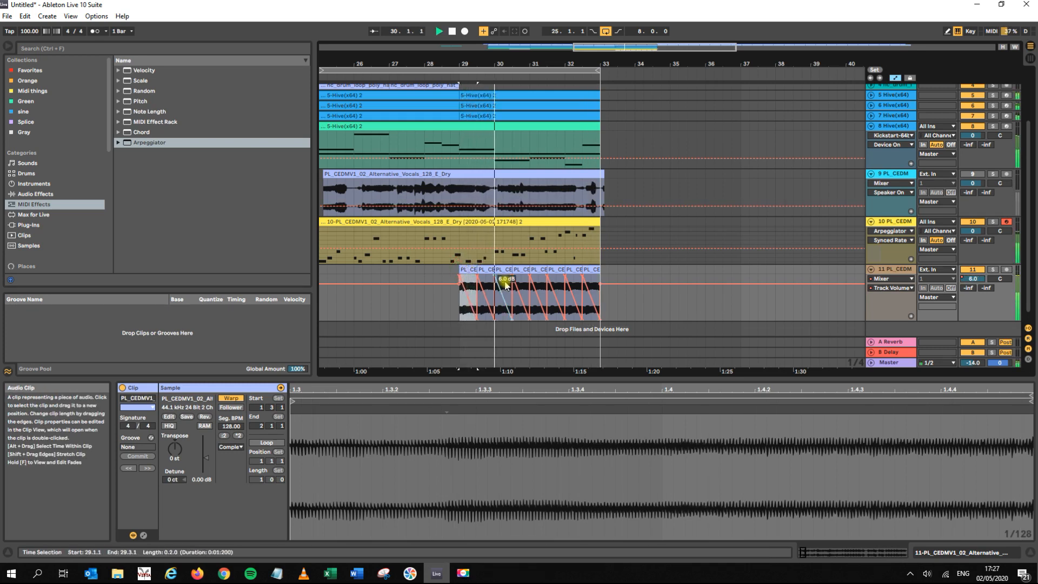
{"action": "key", "text": "space"}
- Lower the volume ramp's starting breakpoint at bar 29 to about -2.6 dB while auditioning the clip
{"action": "left_click_drag", "start_coordinate": [458, 65], "coordinate": [459, 286]}
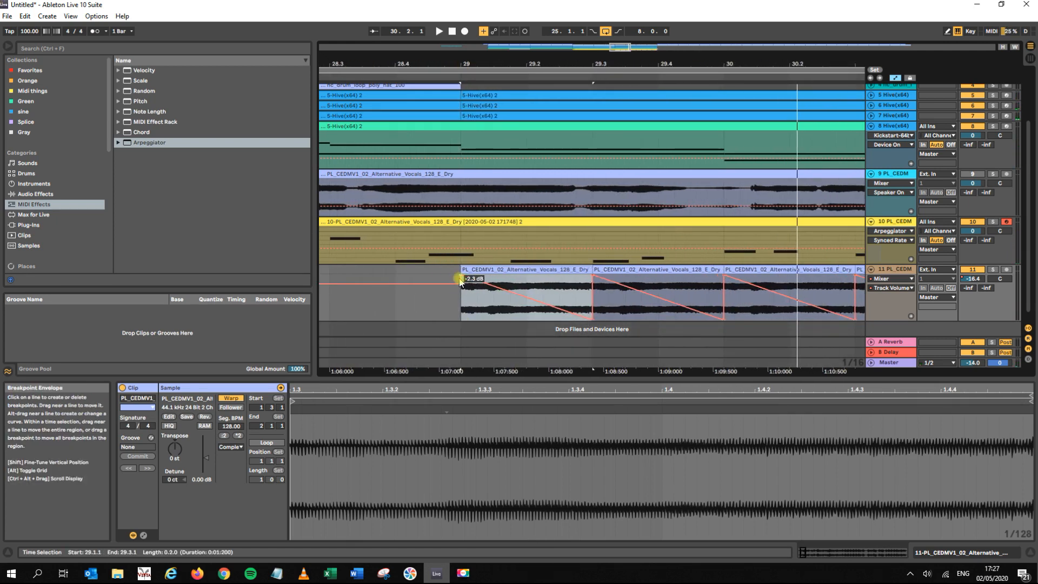
{"action": "key", "text": "space"}
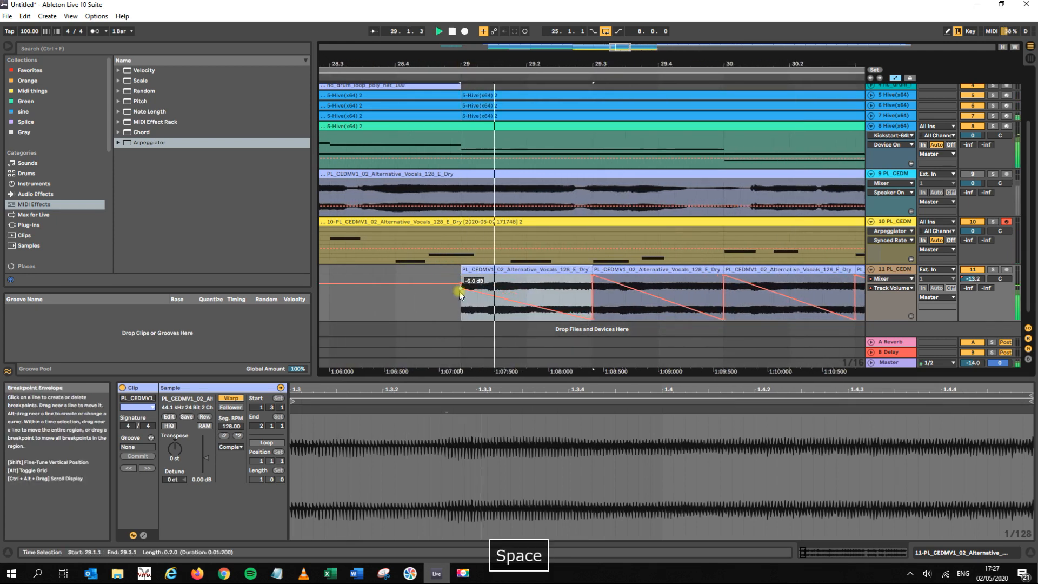
{"action": "left_click", "coordinate": [460, 287]}
{"action": "key", "text": "space"}
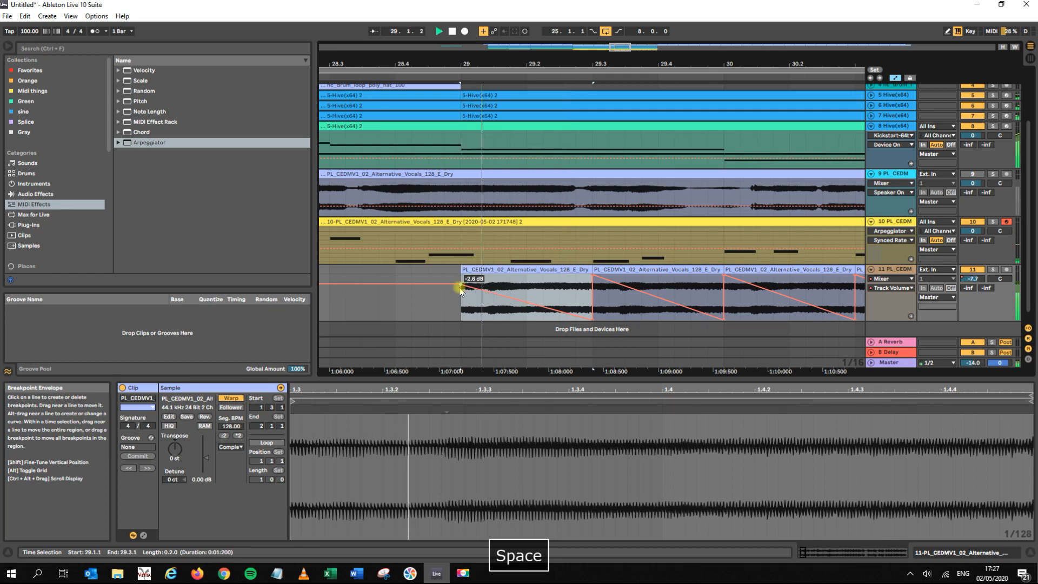
{"action": "key", "text": "space"}
- Duplicate the first vocal clip with its adjusted ramp up to bar 33 and delete the extra copy beyond it
{"action": "left_click", "coordinate": [500, 270]}
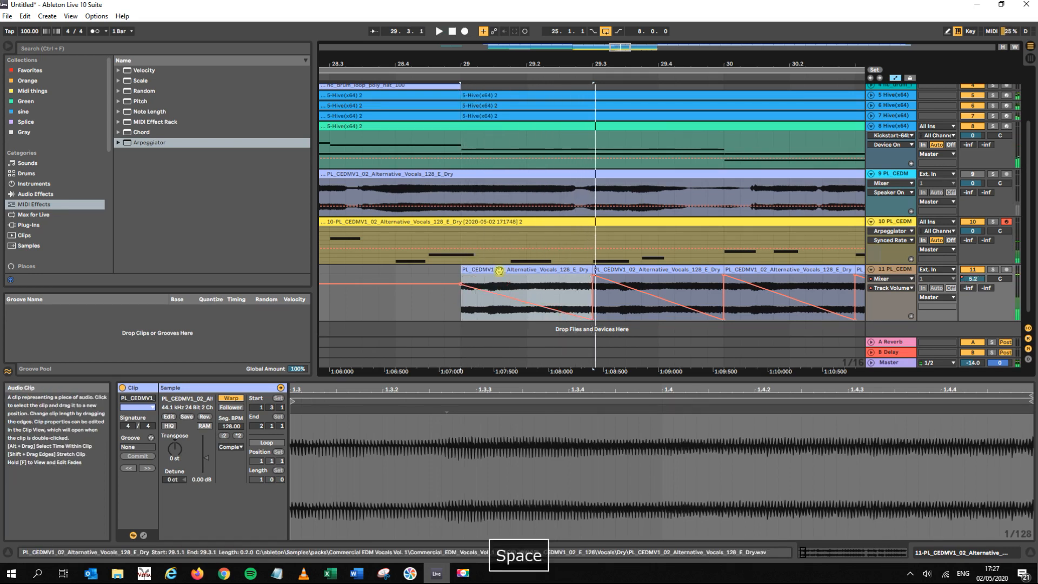
{"action": "key", "text": "ctrl+d"}
{"action": "key", "text": "ctrl+d"}
{"action": "key", "text": "ctrl+d"}
{"action": "key", "text": "ctrl+d"}
{"action": "key", "text": "ctrl+d"}
{"action": "key", "text": "ctrl+d"}
{"action": "key", "text": "ctrl+d"}
{"action": "key", "text": "ctrl+d"}
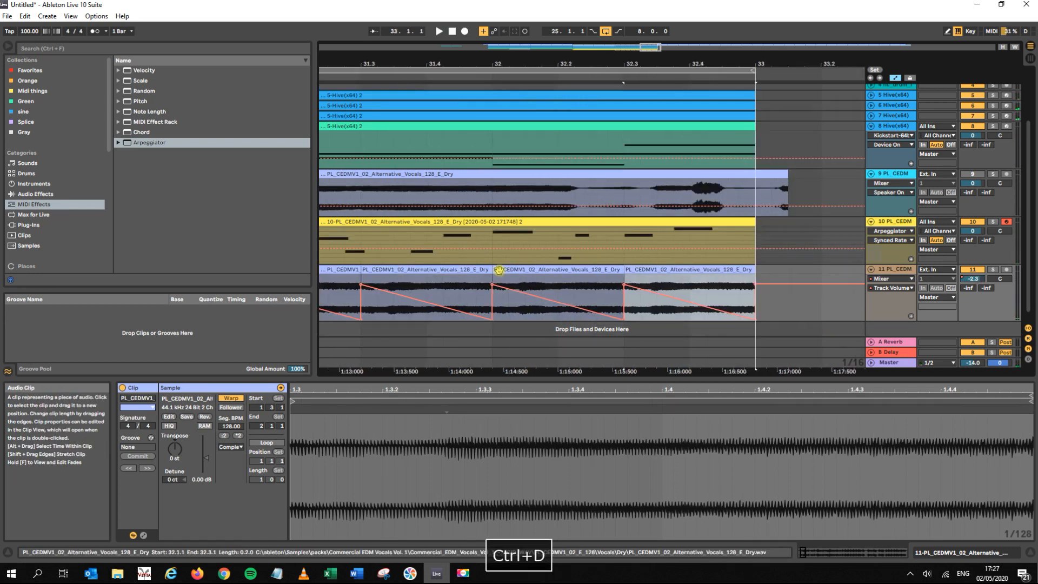
{"action": "key", "text": "Delete"}
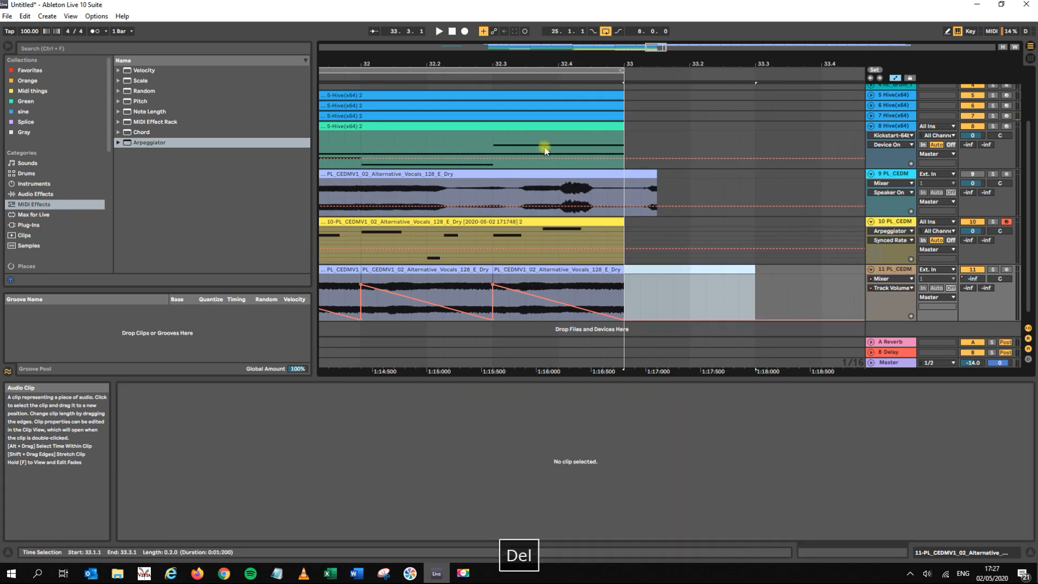
- Play the arrangement from the start of the yellow MIDI clip at bar 25
{"action": "left_click_drag", "start_coordinate": [452, 63], "coordinate": [552, 21]}
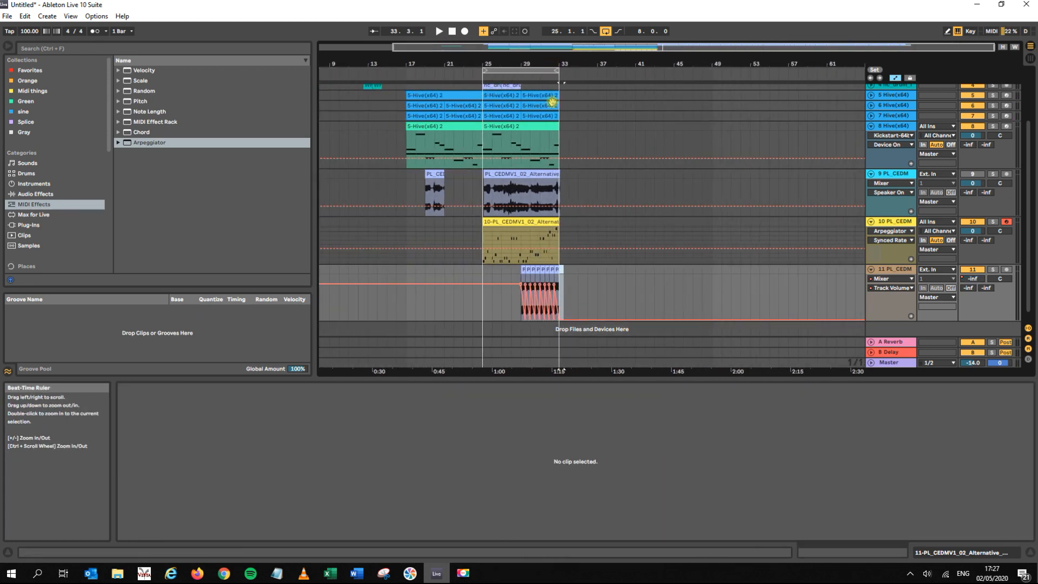
{"action": "left_click", "coordinate": [507, 221]}
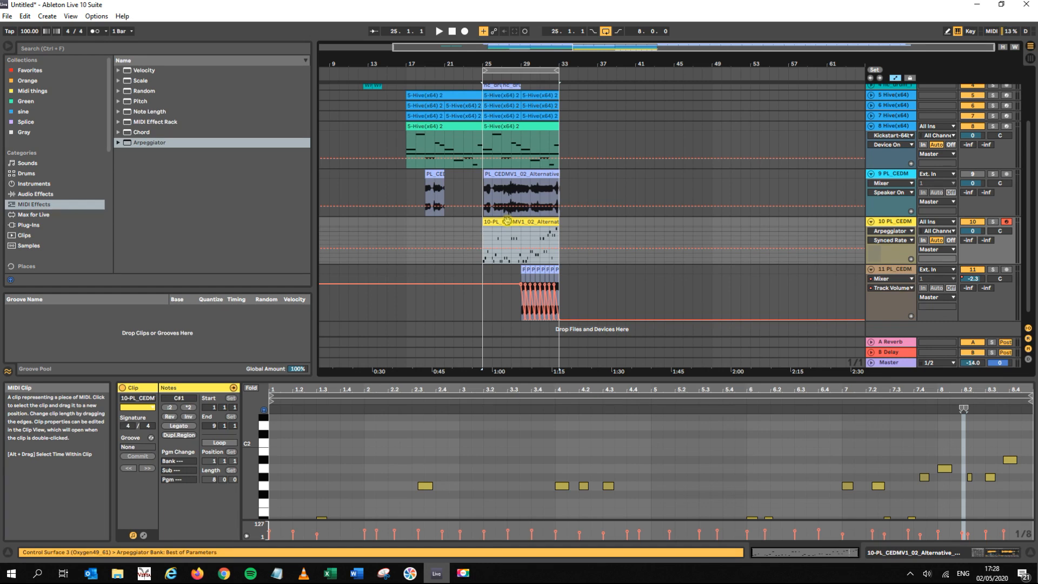
{"action": "key", "text": "space"}
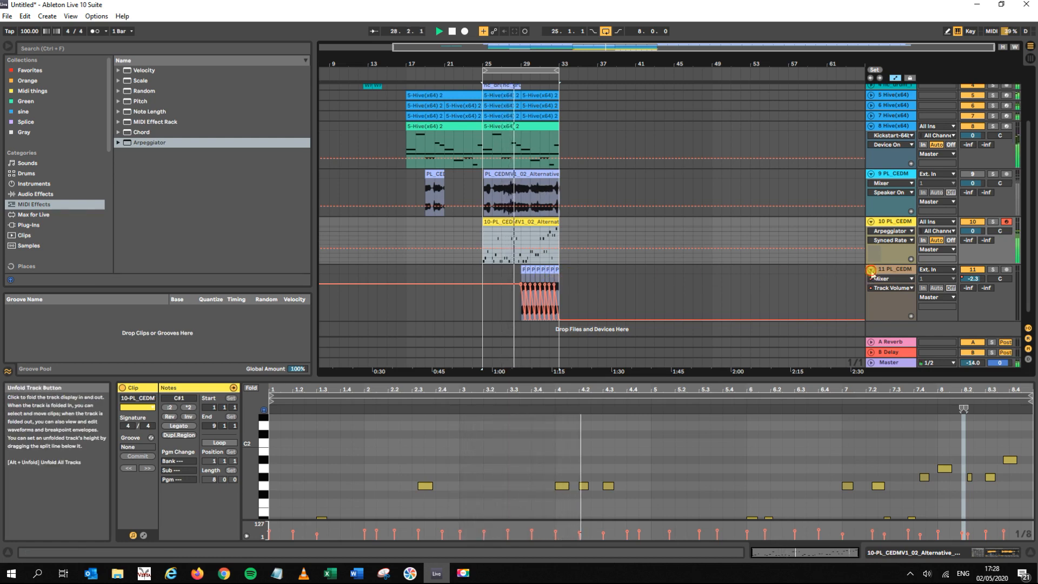
- Pan the yellow MIDI track to 2R and the repeated vocal track to 7L during playback
{"action": "left_click", "coordinate": [871, 269]}
{"action": "left_click_drag", "start_coordinate": [539, 62], "coordinate": [538, 63]}
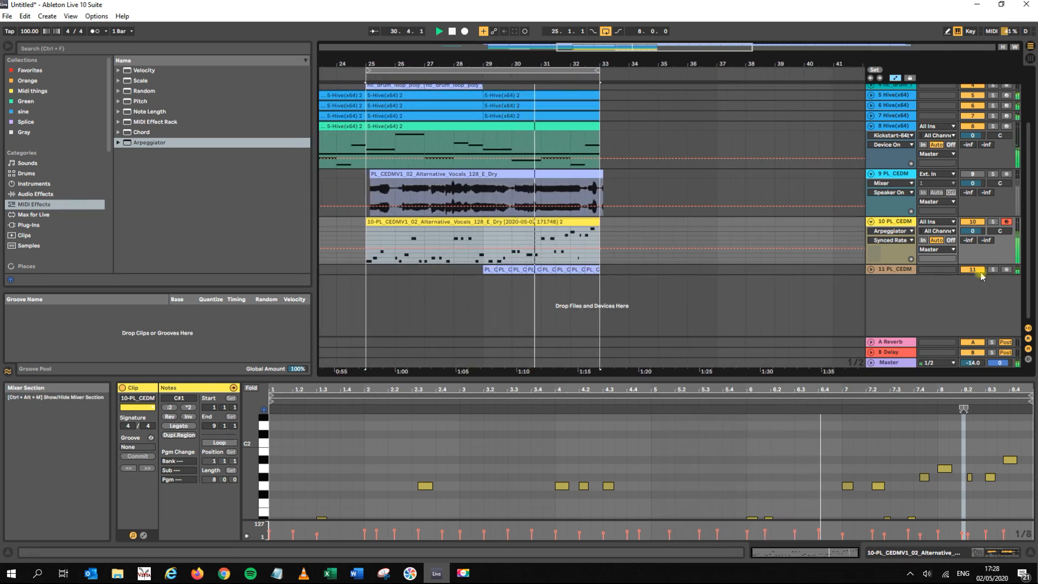
{"action": "left_click_drag", "start_coordinate": [997, 238], "coordinate": [997, 234]}
{"action": "left_click", "coordinate": [870, 269]}
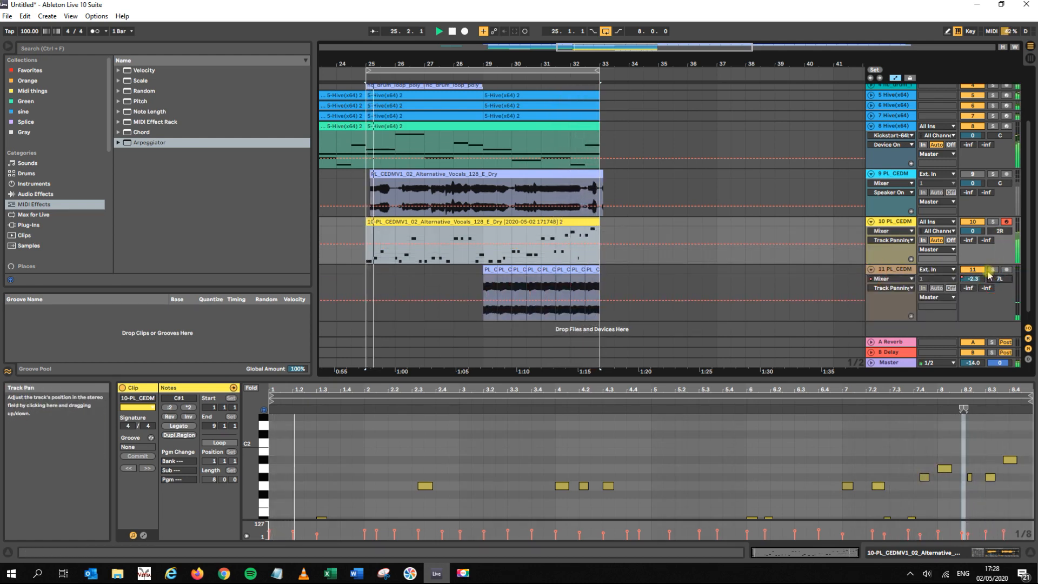
- Fold the lanes of the green MIDI track 8, vocal track 9, yellow MIDI track 10 and vocal chop track 11
{"action": "left_click_drag", "start_coordinate": [527, 64], "coordinate": [476, 197]}
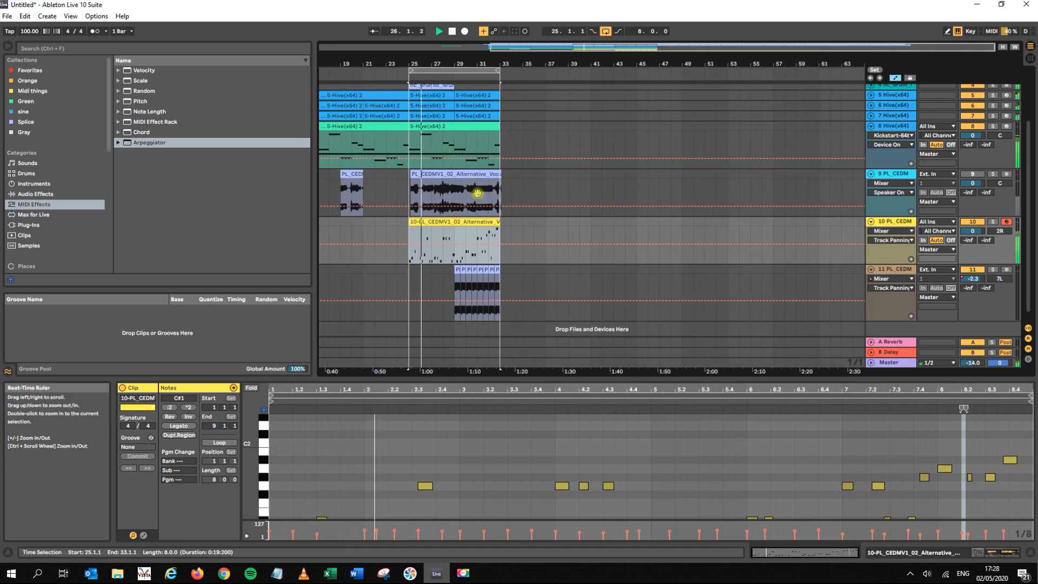
{"action": "scroll", "coordinate": [475, 197], "scroll_direction": "up", "scroll_amount": 3}
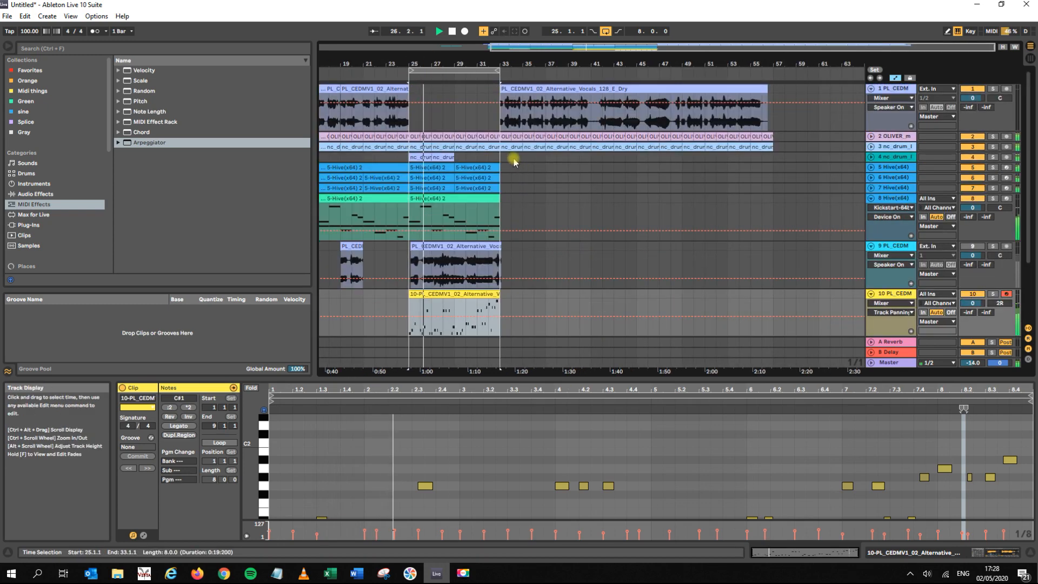
{"action": "left_click", "coordinate": [871, 199]}
{"action": "left_click", "coordinate": [871, 209]}
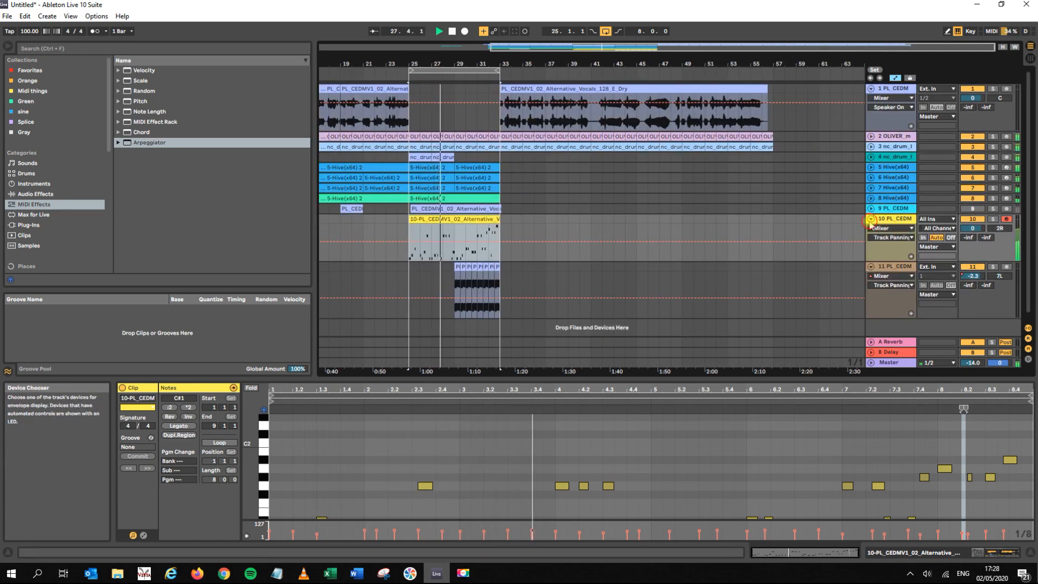
{"action": "left_click", "coordinate": [871, 218]}
{"action": "left_click", "coordinate": [871, 229]}
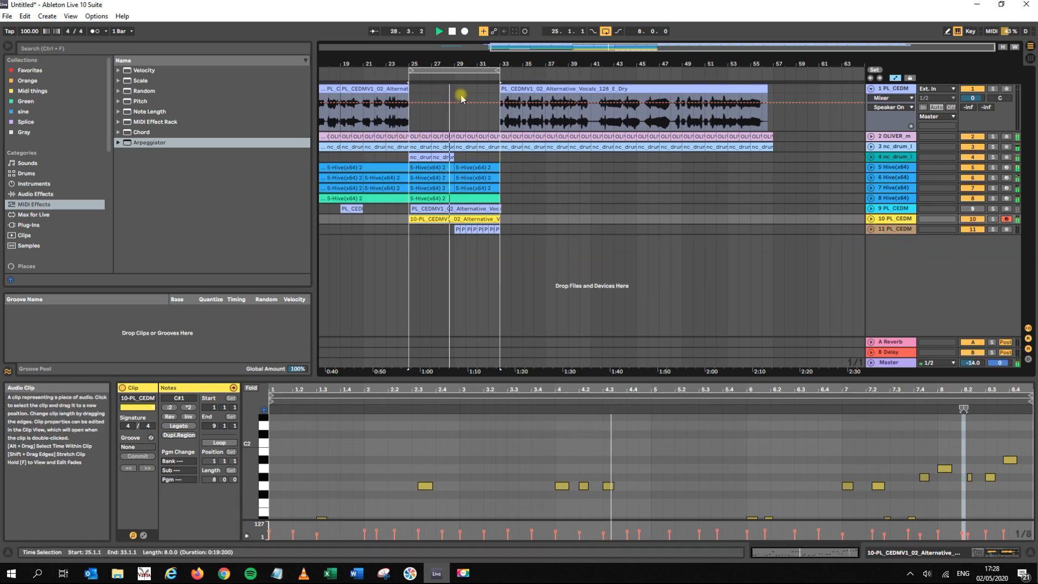
- Move the loop range to bars 33–41 and duplicate the hat loop on track 4 twice to fill up to bar 33
{"action": "left_click_drag", "start_coordinate": [464, 71], "coordinate": [555, 81]}
{"action": "left_click", "coordinate": [447, 156]}
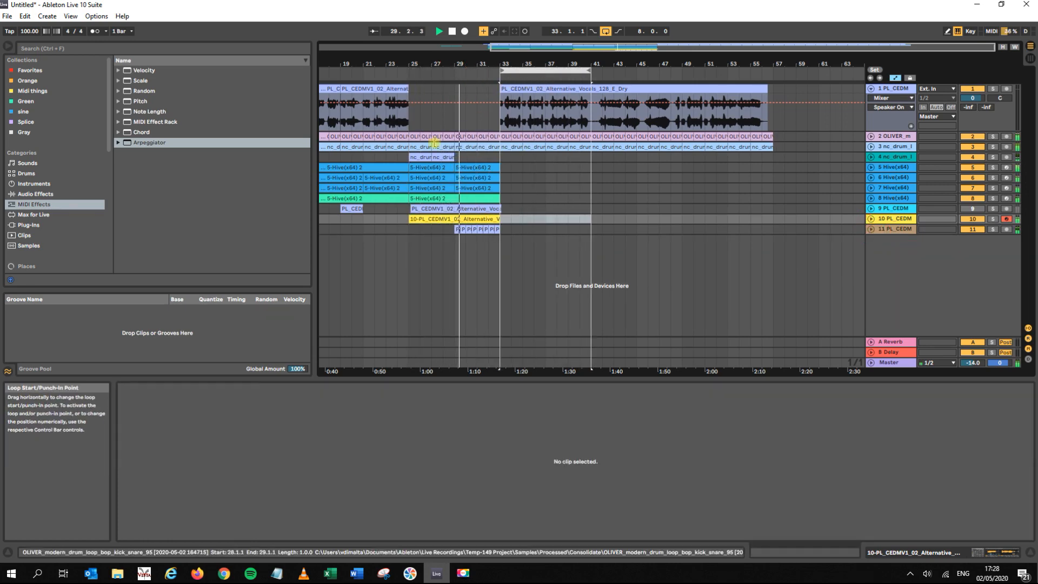
{"action": "key", "text": "ctrl+d"}
{"action": "key", "text": "ctrl+d"}
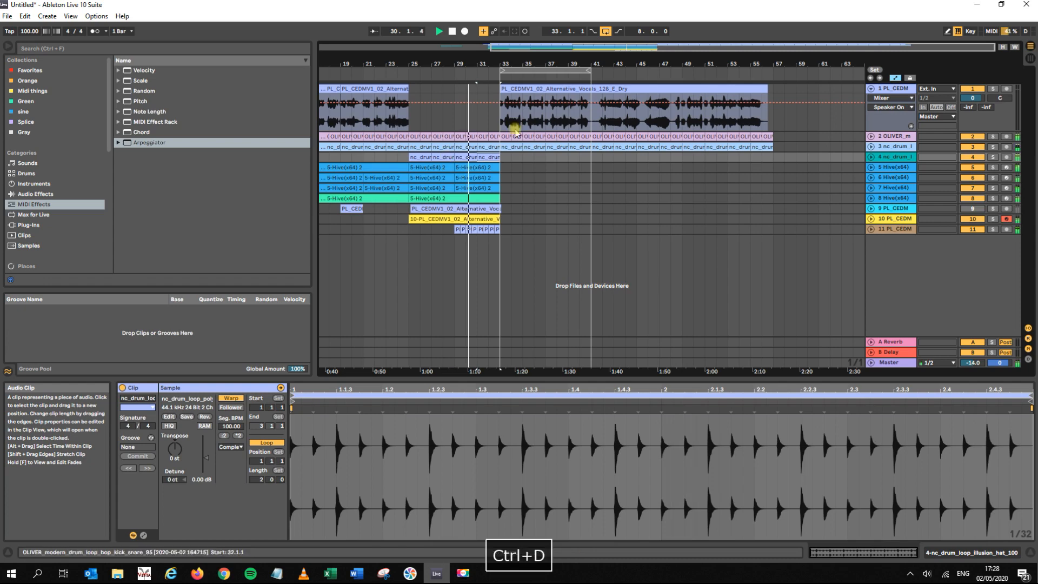
- Stop playback and extend the start of track 1's vocal clip at bar 33 back to 32.4.3
{"action": "left_click_drag", "start_coordinate": [504, 58], "coordinate": [508, 105]}
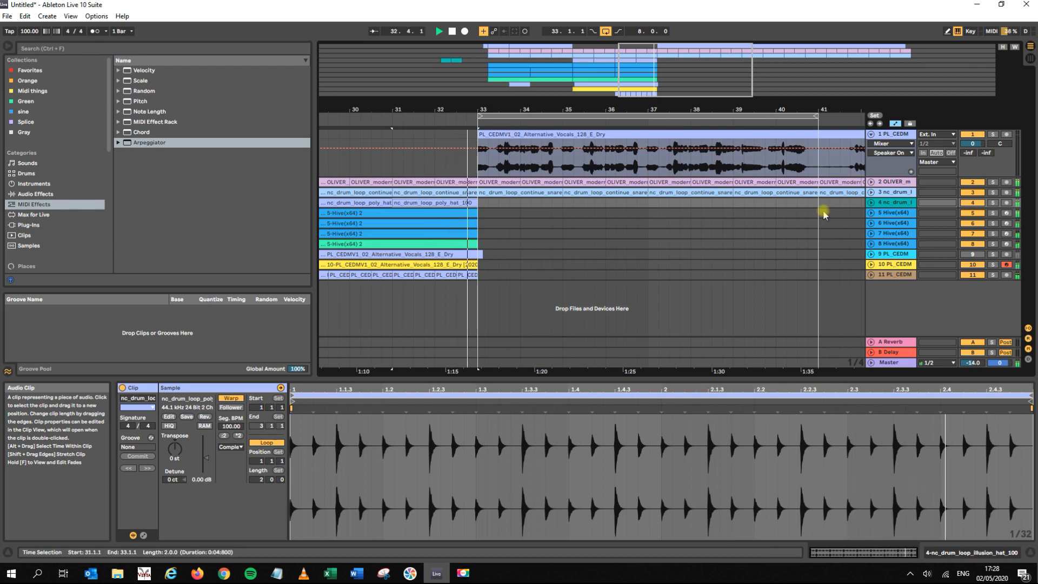
{"action": "key", "text": "space"}
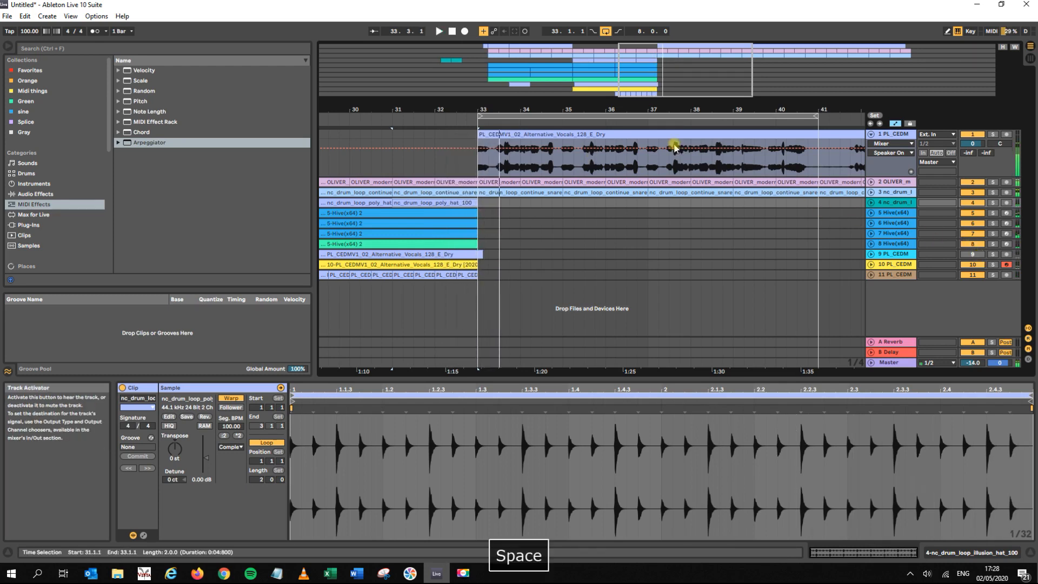
{"action": "left_click_drag", "start_coordinate": [484, 110], "coordinate": [462, 135]}
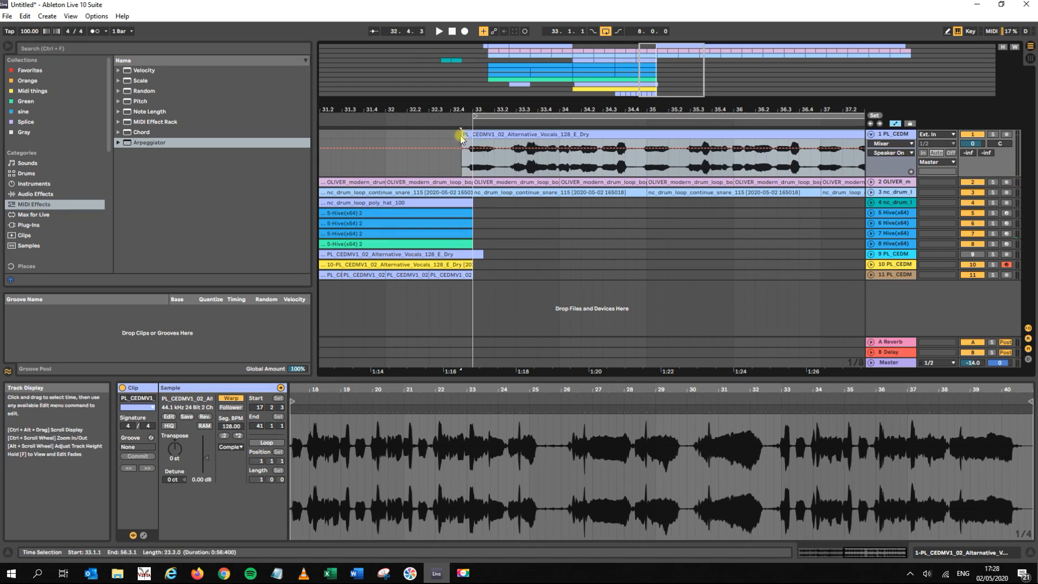
- Audition the vocal entry around bar 33 and turn off arrangement looping
{"action": "left_click", "coordinate": [419, 120]}
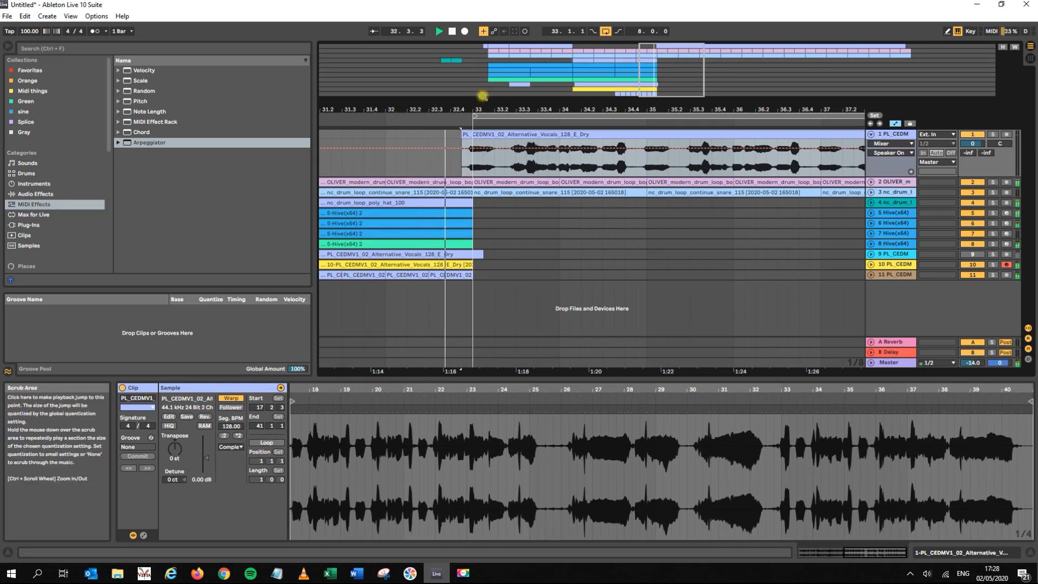
{"action": "left_click", "coordinate": [604, 32]}
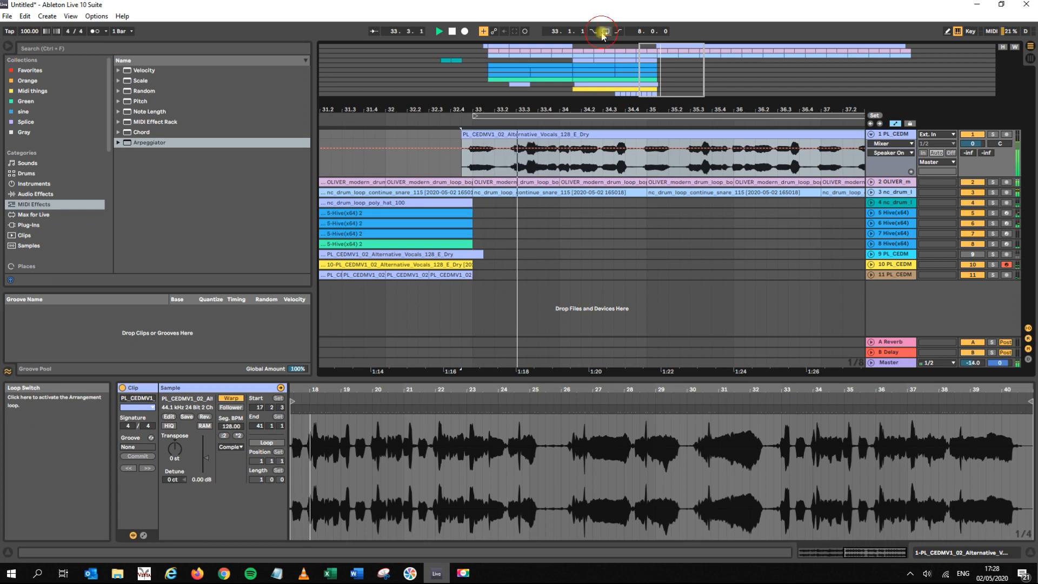
{"action": "left_click_drag", "start_coordinate": [479, 108], "coordinate": [489, 59]}
{"action": "key", "text": "space"}
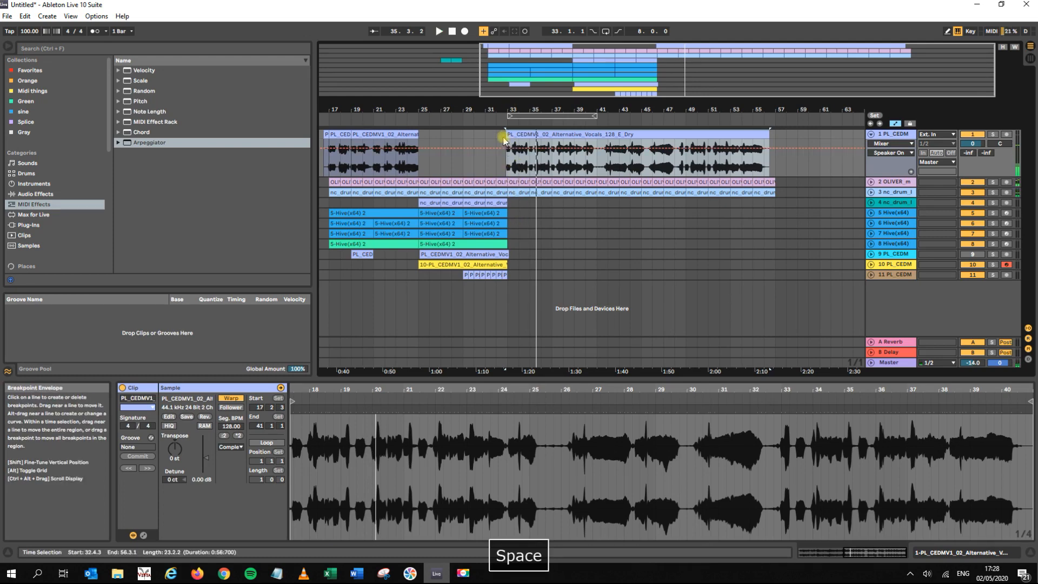
- Try shortening the clips on tracks 2 to 10 to end at 32.4.1, audition the gap, and undo the trim
{"action": "left_click_drag", "start_coordinate": [503, 110], "coordinate": [532, 141]}
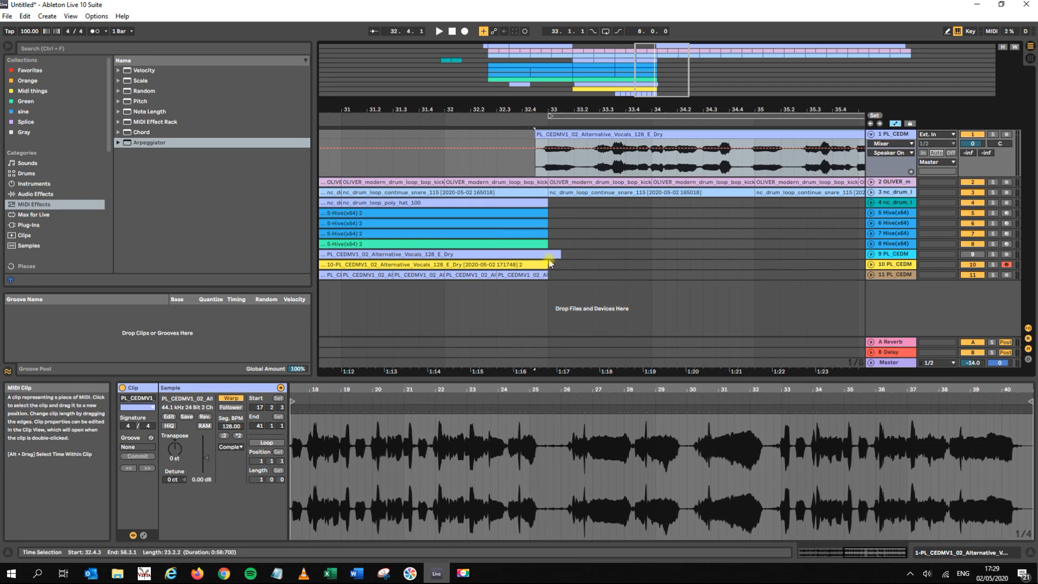
{"action": "left_click", "coordinate": [541, 190]}
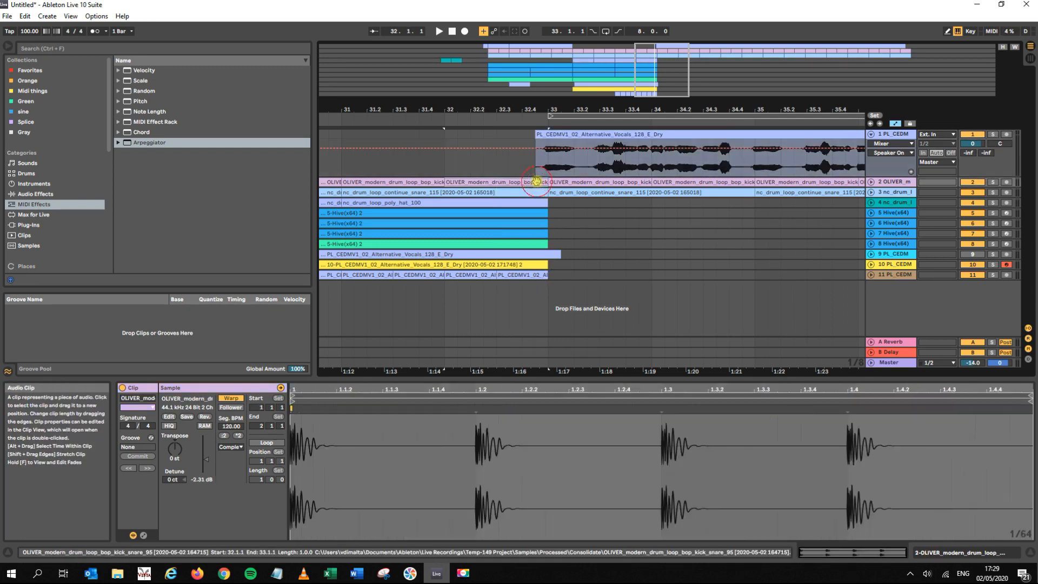
{"action": "left_click", "coordinate": [539, 264], "text": "shift"}
{"action": "left_click_drag", "start_coordinate": [546, 265], "coordinate": [523, 254]}
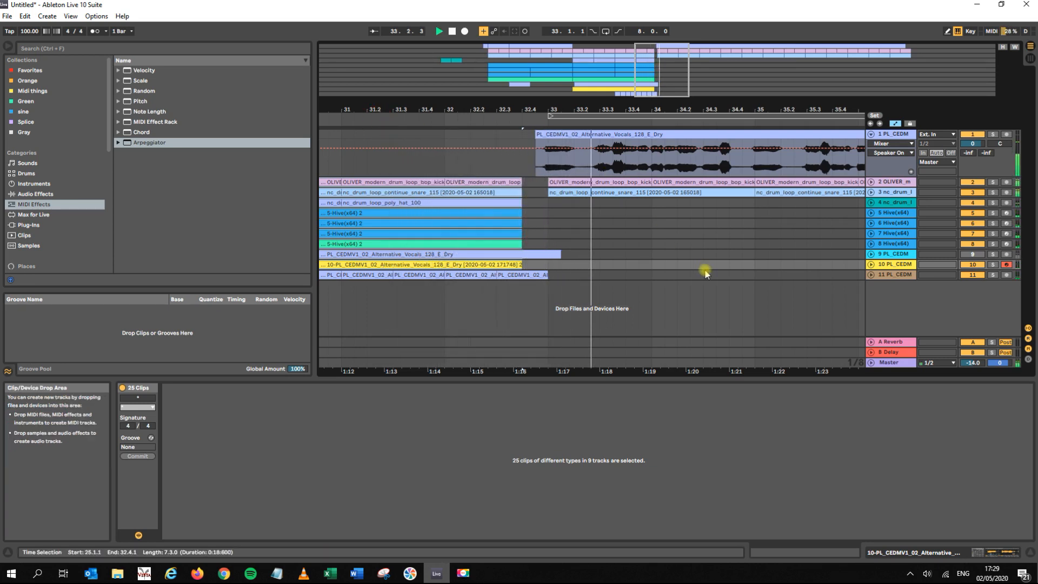
{"action": "key", "text": "space"}
{"action": "key", "text": "ctrl+z"}
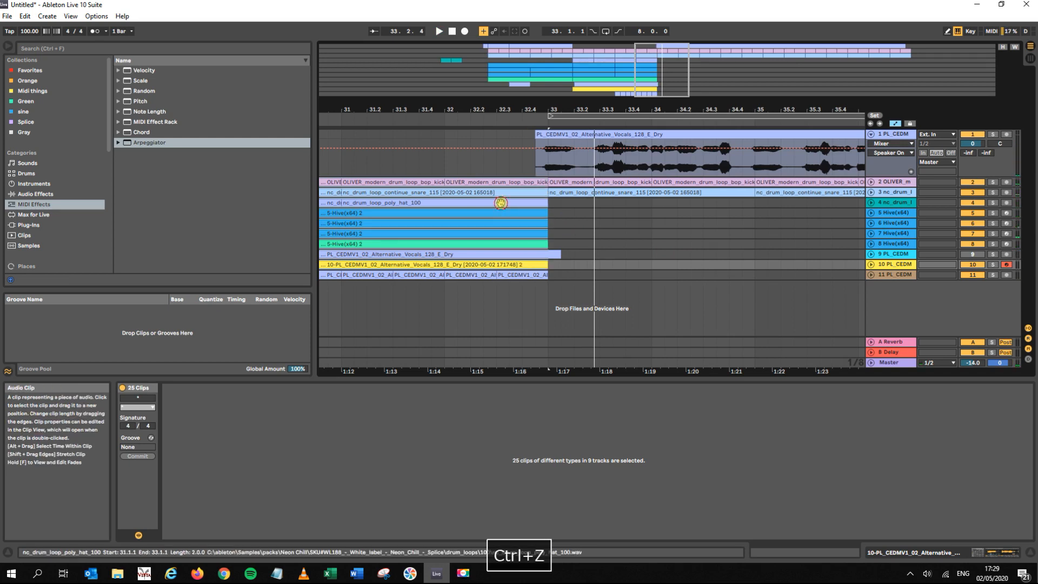
- Duplicate the clips spanning bars 25–33 on tracks 4 to 10 so that the copies start at bar 33
{"action": "left_click", "coordinate": [500, 203]}
{"action": "left_click", "coordinate": [508, 264], "text": "shift"}
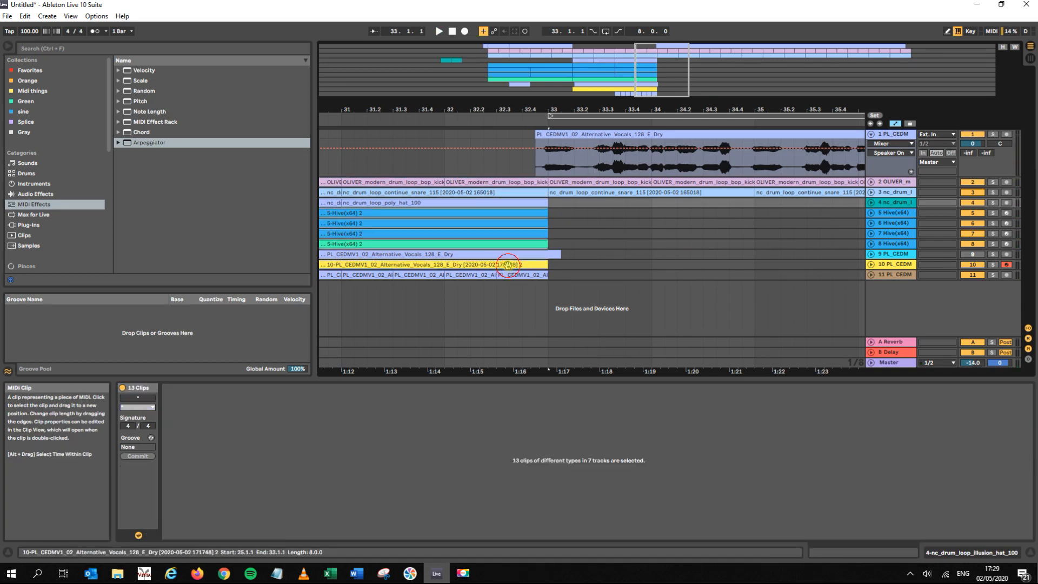
{"action": "left_click", "coordinate": [499, 204]}
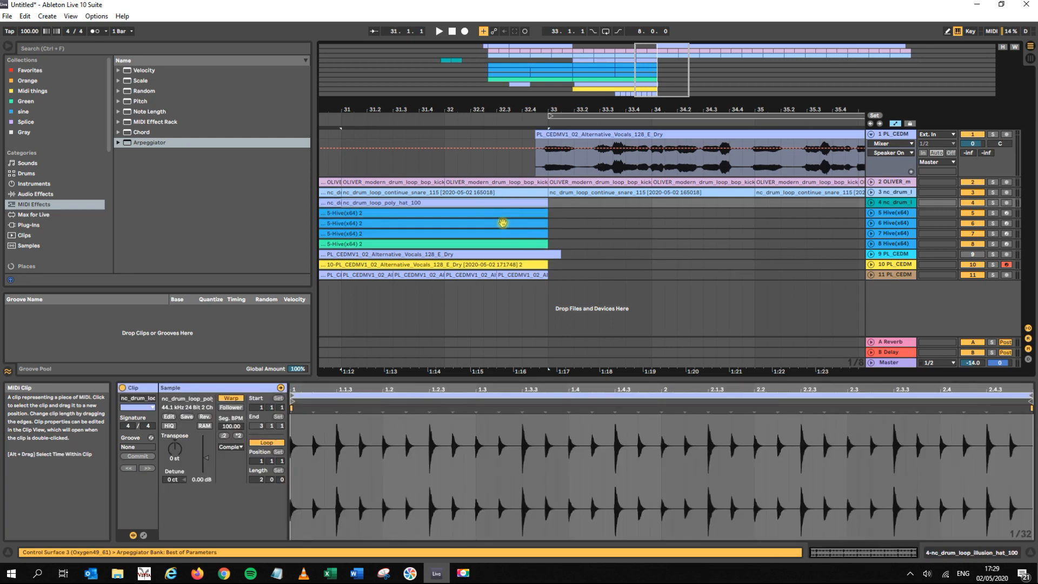
{"action": "left_click", "coordinate": [504, 262], "text": "shift"}
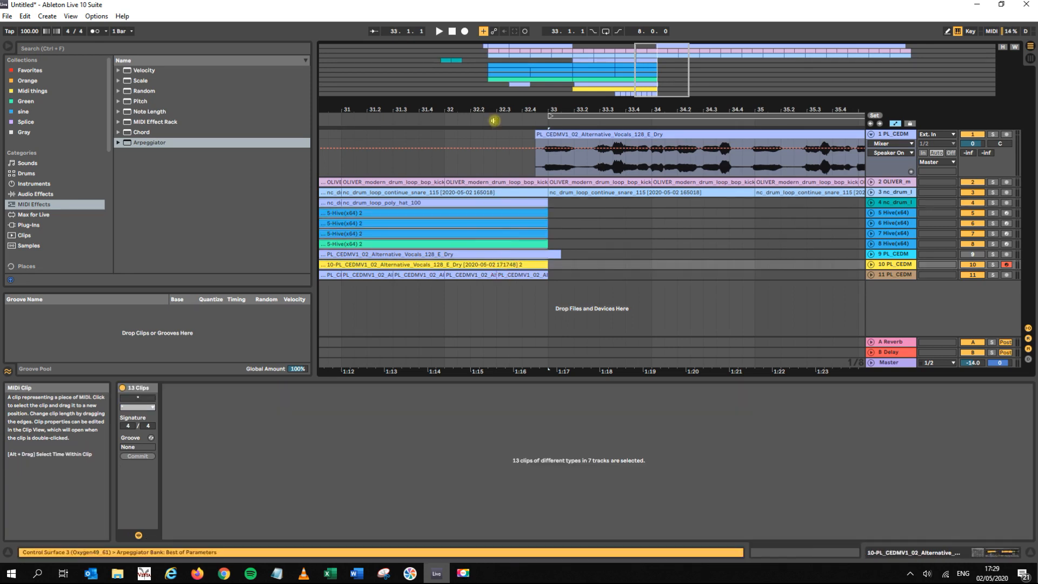
{"action": "left_click_drag", "start_coordinate": [497, 379], "coordinate": [507, 106]}
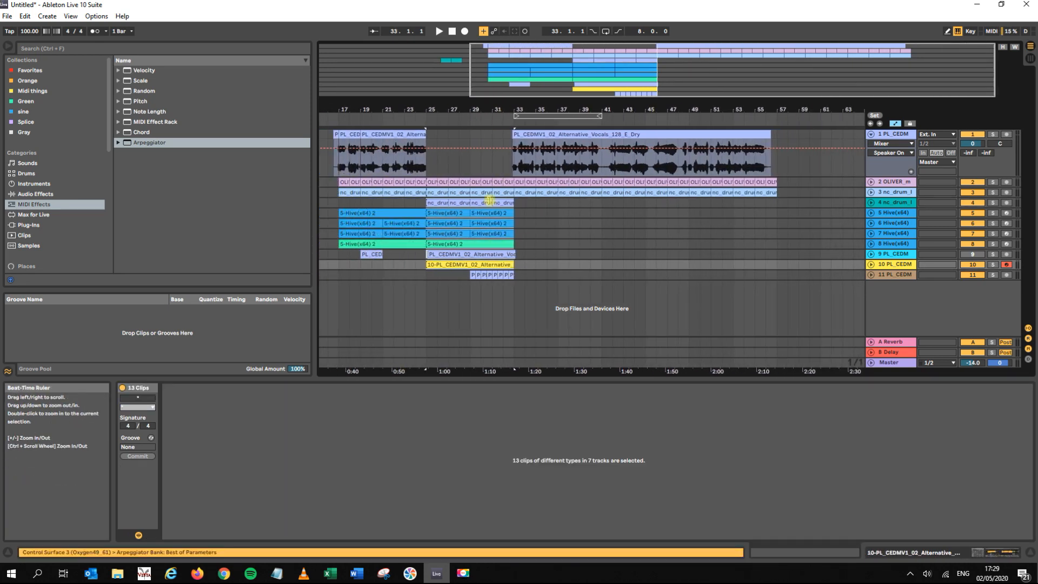
{"action": "key", "text": "ctrl+d"}
- Shorten the clips ending at bar 33 on tracks 2 to 10 to end at 32.4.1, leaving a gap before bar 33
{"action": "left_click_drag", "start_coordinate": [499, 110], "coordinate": [557, 178]}
{"action": "left_click", "coordinate": [560, 183]}
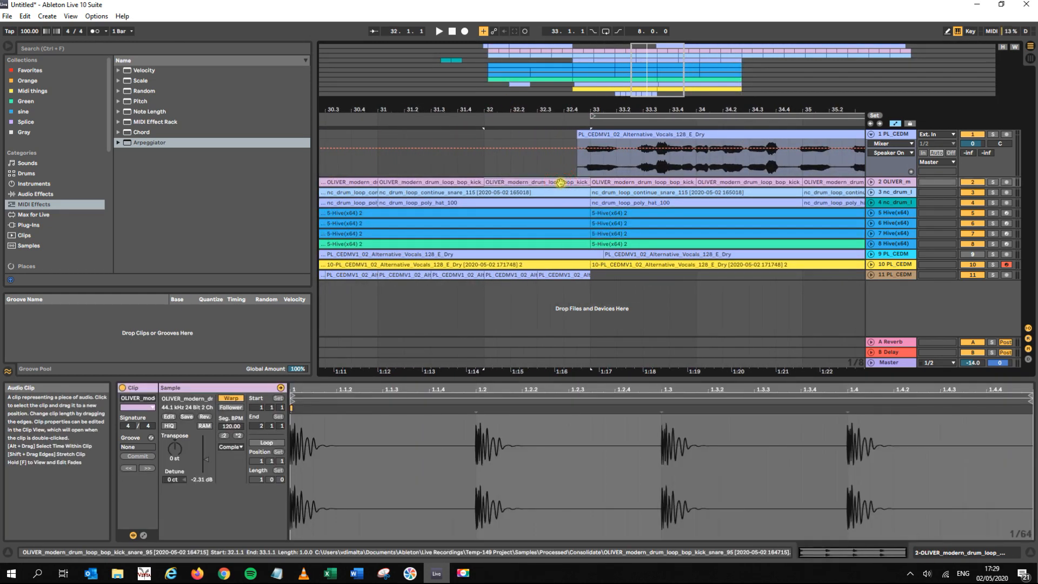
{"action": "left_click", "coordinate": [578, 263], "text": "shift"}
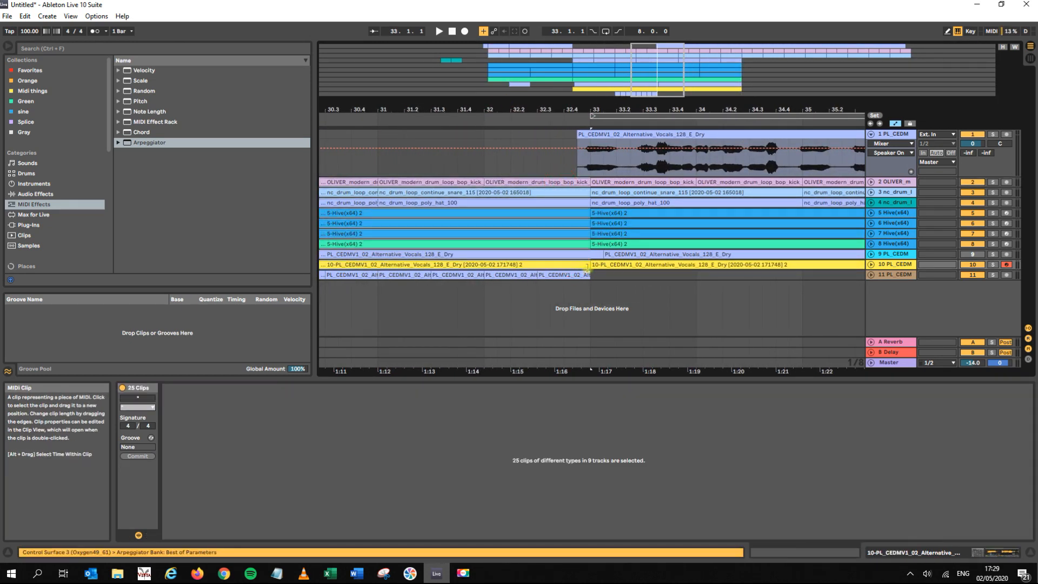
{"action": "left_click_drag", "start_coordinate": [579, 262], "coordinate": [564, 263]}
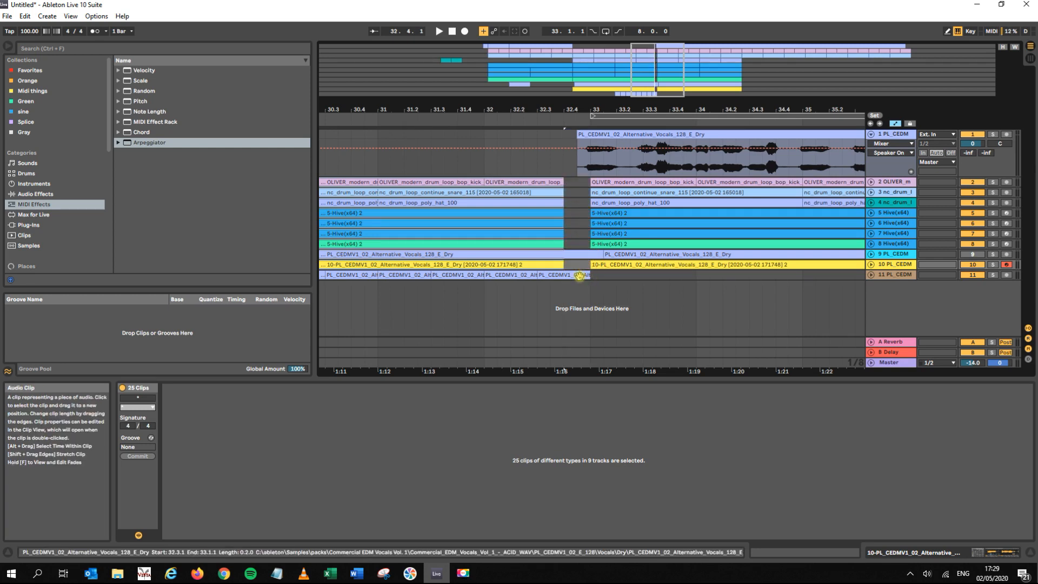
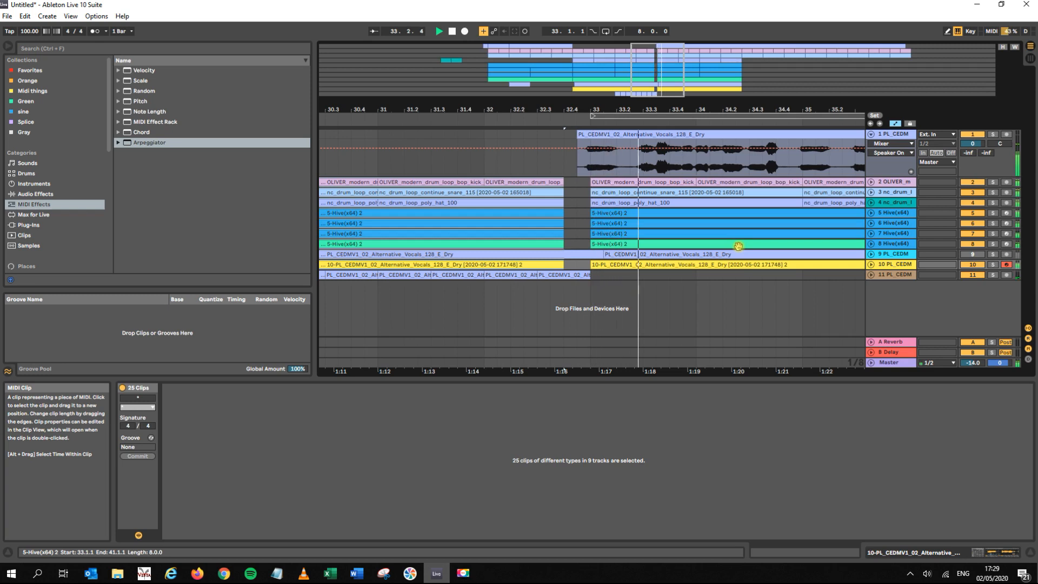
- Stop playback and delete the duplicated yellow MIDI clip at bar 33 on track 10
{"action": "left_click", "coordinate": [612, 265]}
{"action": "key", "text": "space"}
{"action": "key", "text": "Delete"}
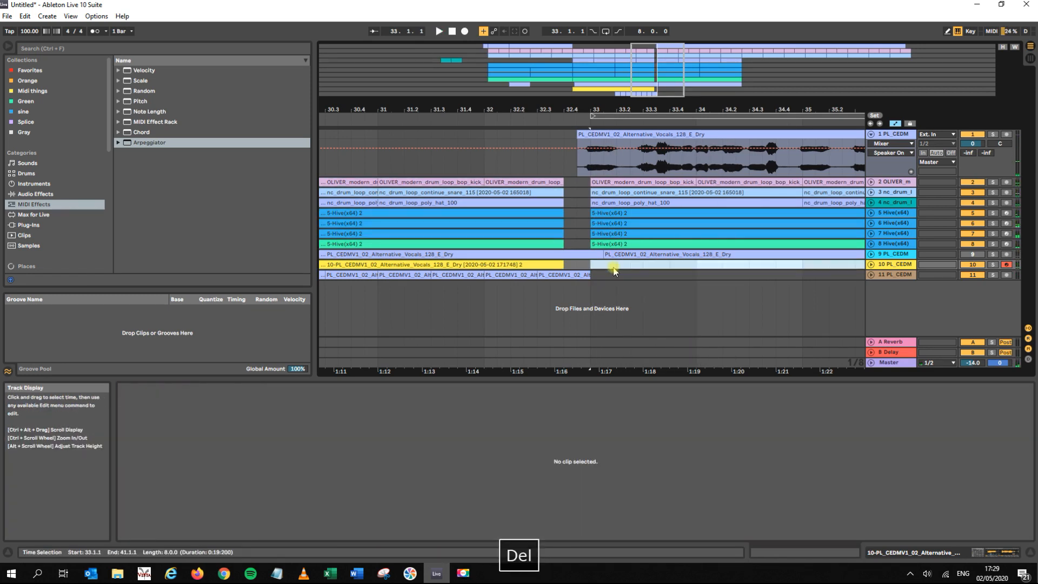
- Inspect the vocal clip at bar 25 on unfolded track 9 and delete its duplicate starting at 33.1.3
{"action": "left_click", "coordinate": [610, 253]}
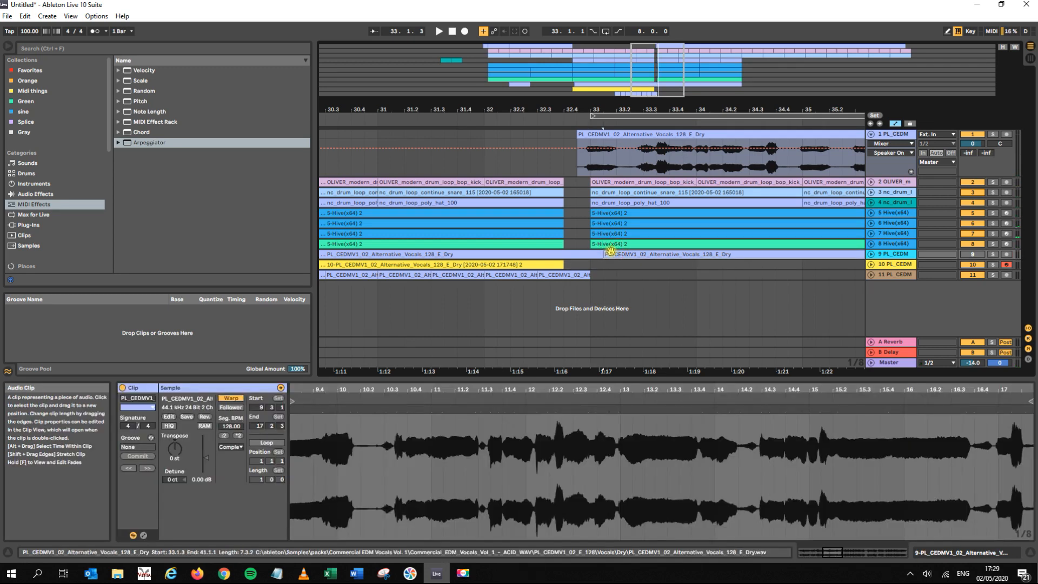
{"action": "mouse_move", "coordinate": [546, 109]}
{"action": "left_mouse_down"}
{"action": "mouse_move", "coordinate": [570, 62]}
{"action": "mouse_move", "coordinate": [554, 107]}
{"action": "left_mouse_up"}
{"action": "left_click_drag", "start_coordinate": [459, 109], "coordinate": [520, 179]}
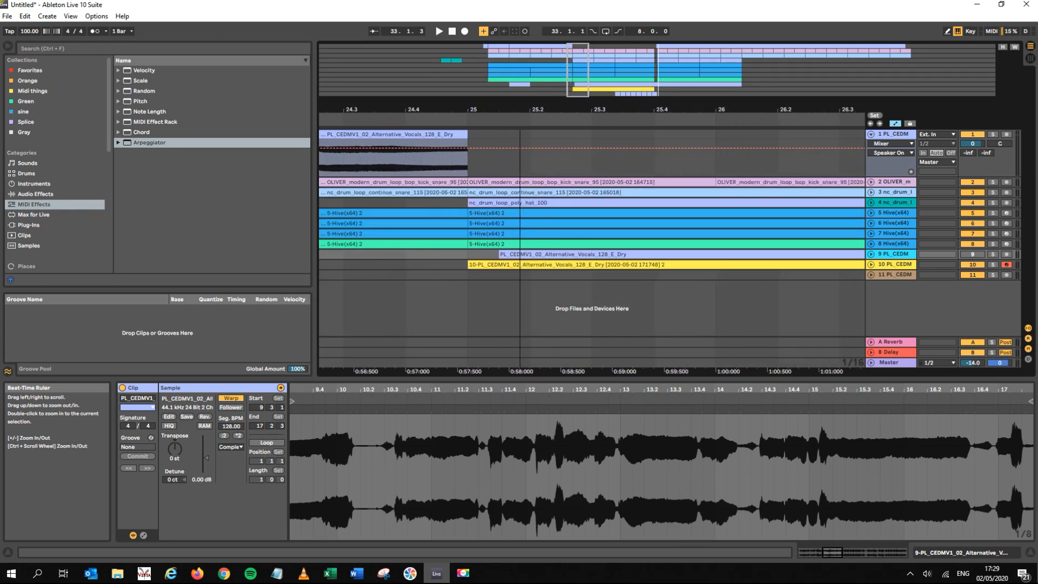
{"action": "left_click", "coordinate": [504, 254]}
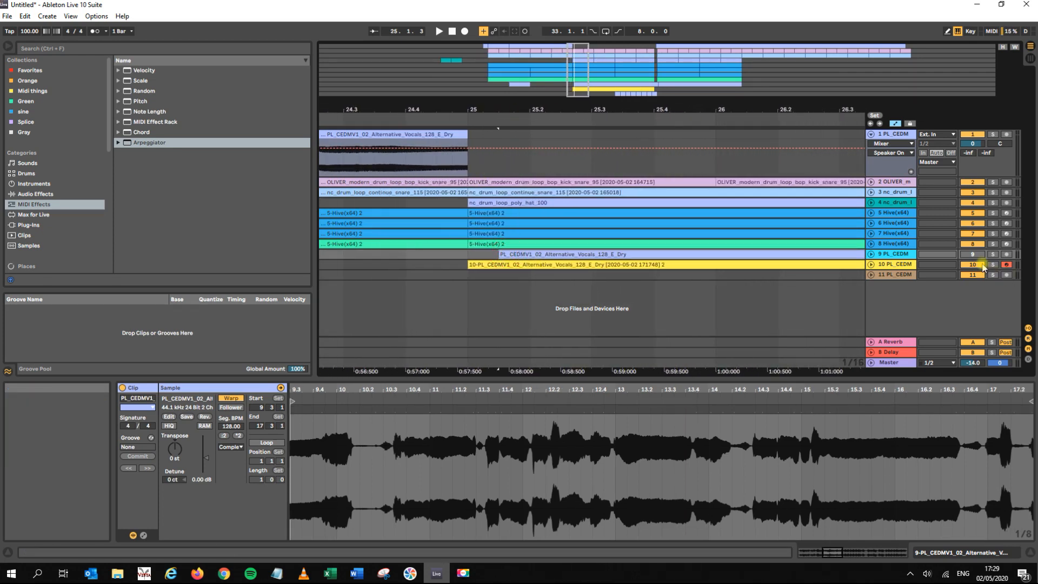
{"action": "left_click", "coordinate": [870, 254]}
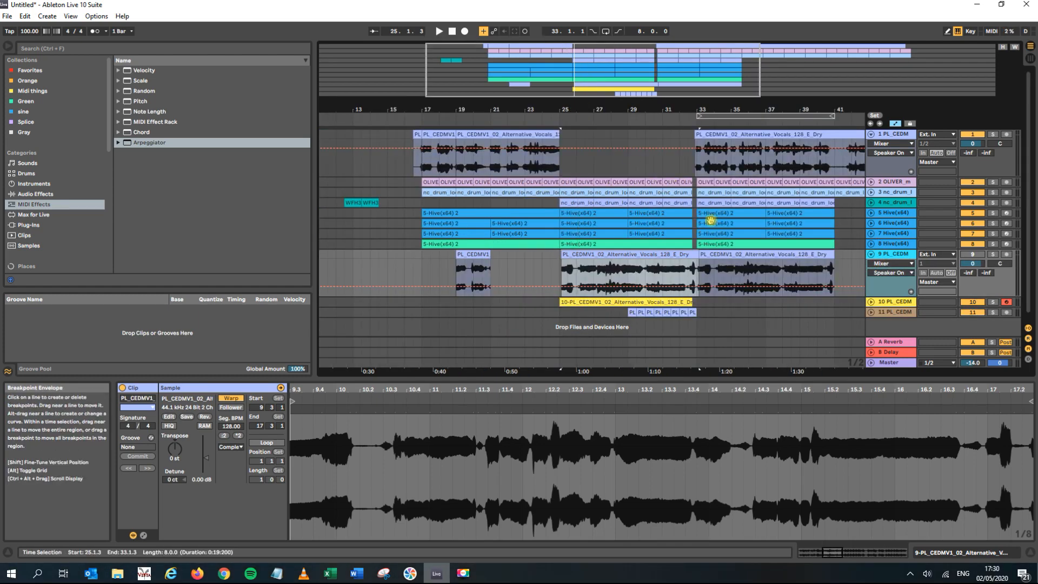
{"action": "left_click", "coordinate": [732, 255]}
{"action": "key", "text": "Delete"}
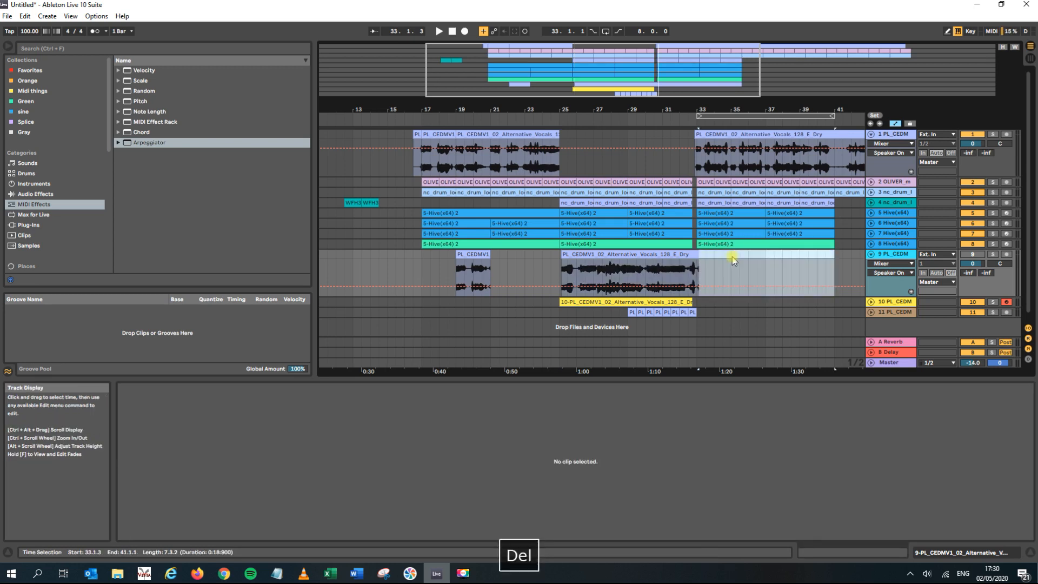
- Move the deactivated vocal track 9 to the start of the track order and delete it
{"action": "left_click_drag", "start_coordinate": [904, 260], "coordinate": [894, 313]}
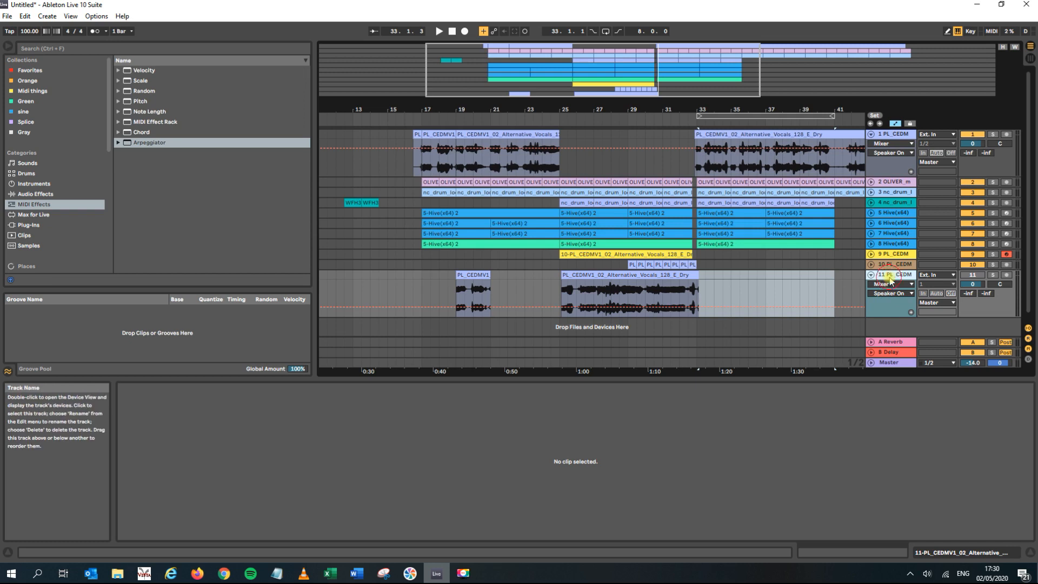
{"action": "left_click_drag", "start_coordinate": [895, 135], "coordinate": [892, 135]}
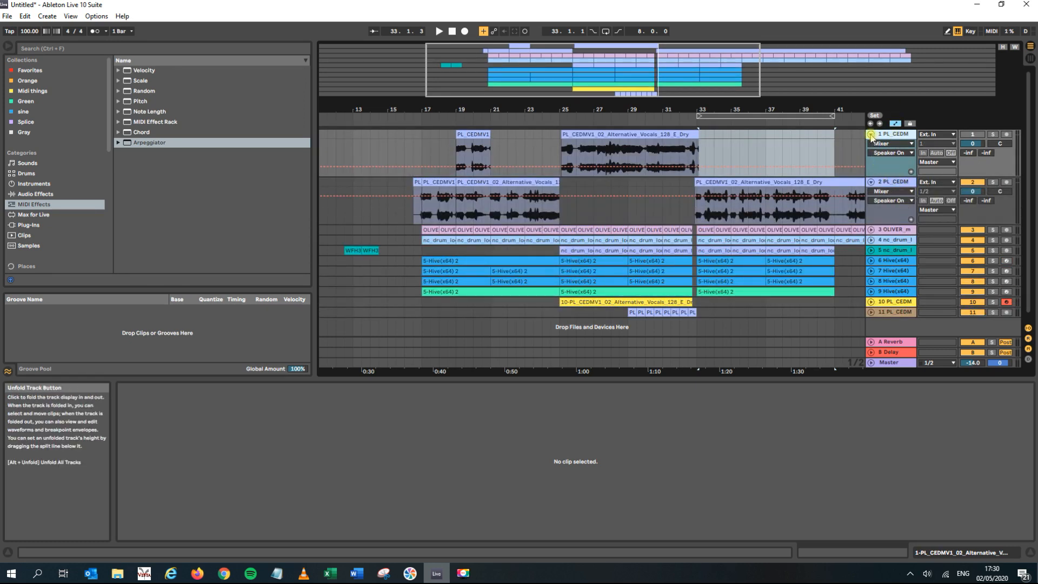
{"action": "key", "text": "Delete"}
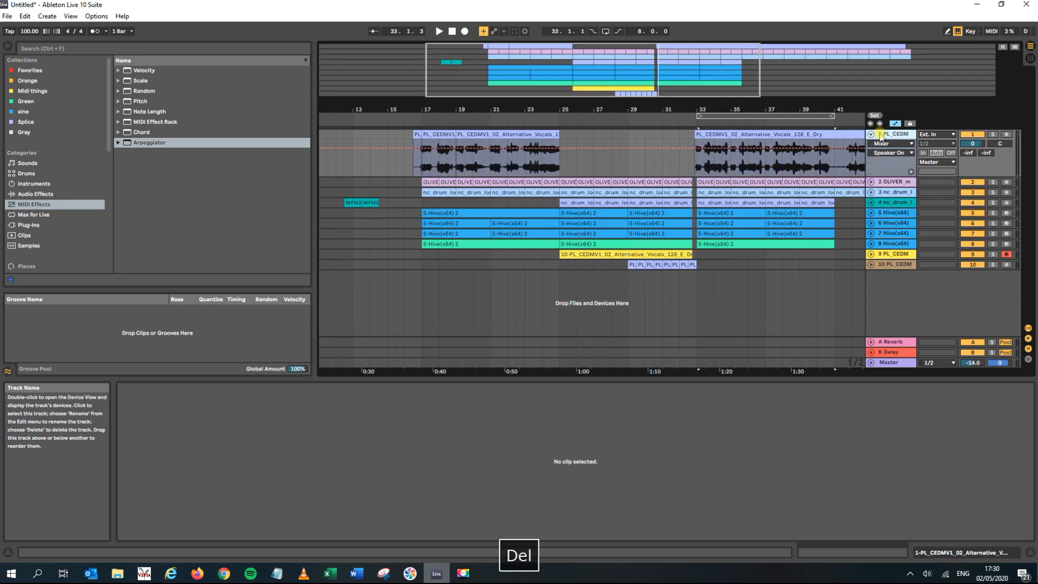
- Play the transition into bar 33 to check the gap before the vocal section
{"action": "left_click_drag", "start_coordinate": [706, 112], "coordinate": [578, 129]}
{"action": "left_click_drag", "start_coordinate": [634, 111], "coordinate": [560, 106]}
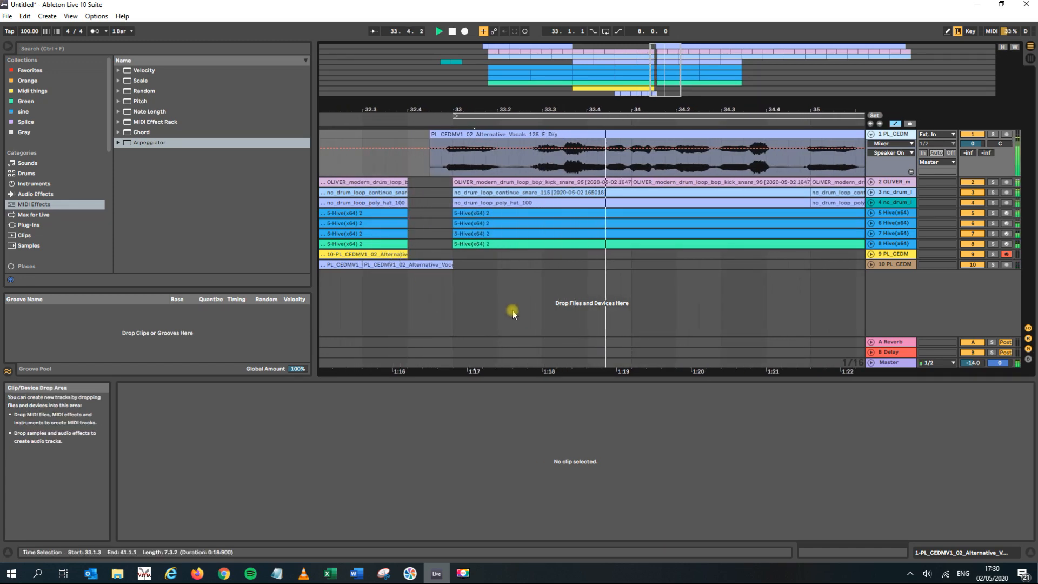
{"action": "left_click_drag", "start_coordinate": [595, 117], "coordinate": [595, 106]}
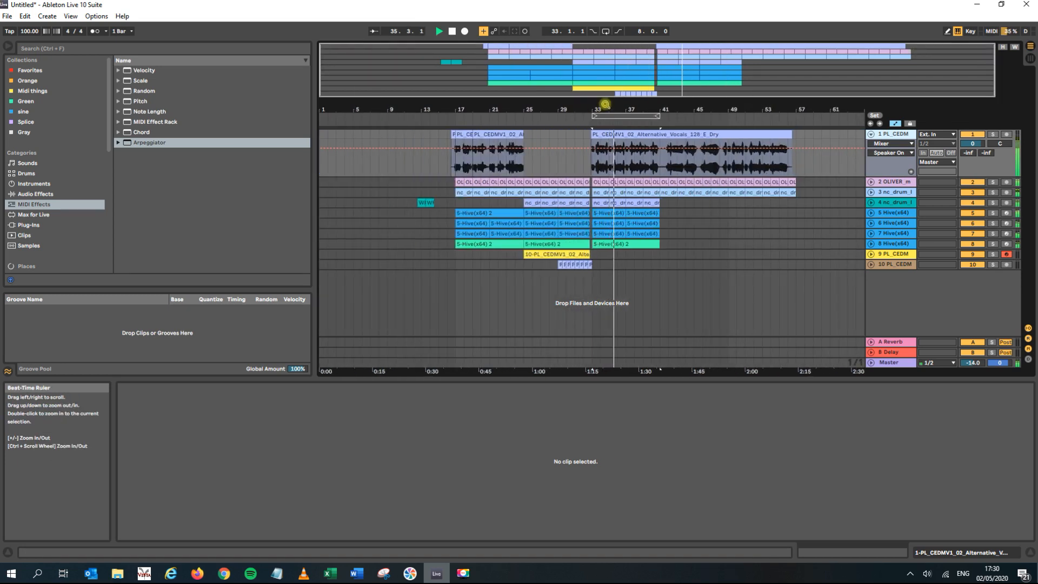
- Split the vocal clip on track 1 at bar 41
{"action": "mouse_move", "coordinate": [601, 105]}
{"action": "left_mouse_down"}
{"action": "mouse_move", "coordinate": [601, 123]}
{"action": "mouse_move", "coordinate": [651, 104]}
{"action": "left_mouse_up"}
{"action": "left_click", "coordinate": [658, 164]}
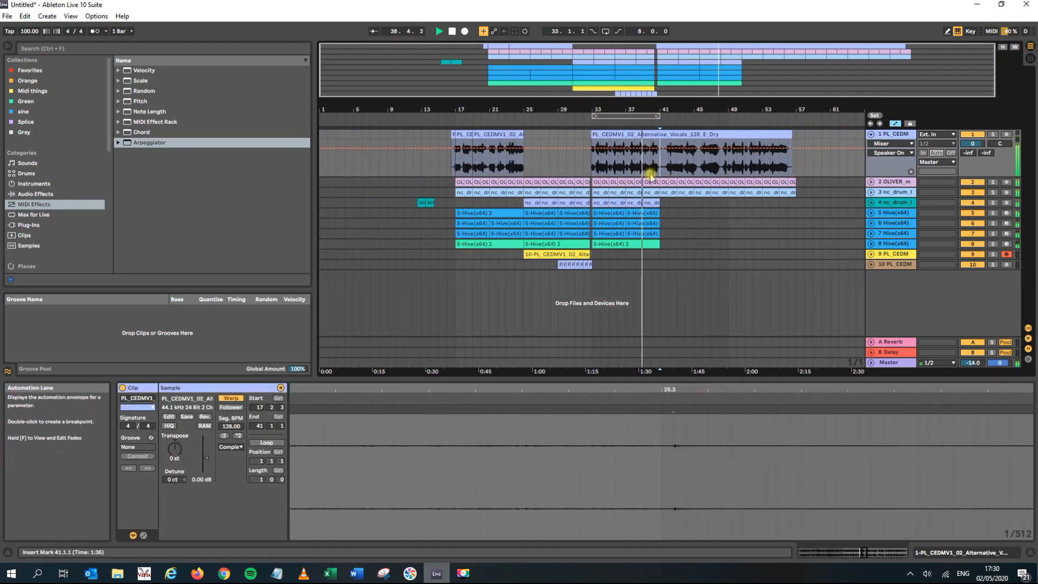
{"action": "key", "text": "ctrl+e"}
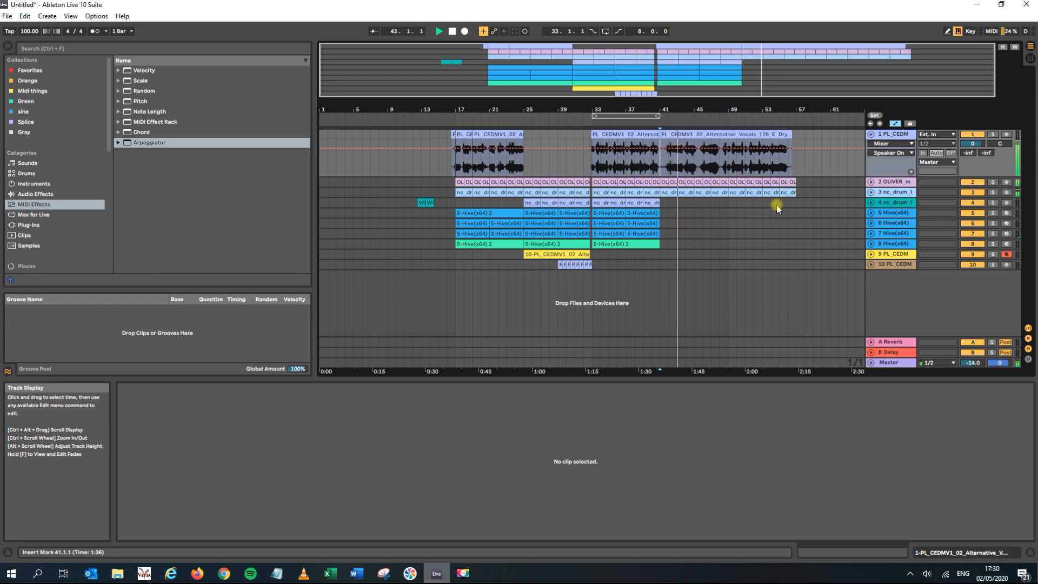
- Play the second part of the split vocal from bar 48
{"action": "key", "text": "space"}
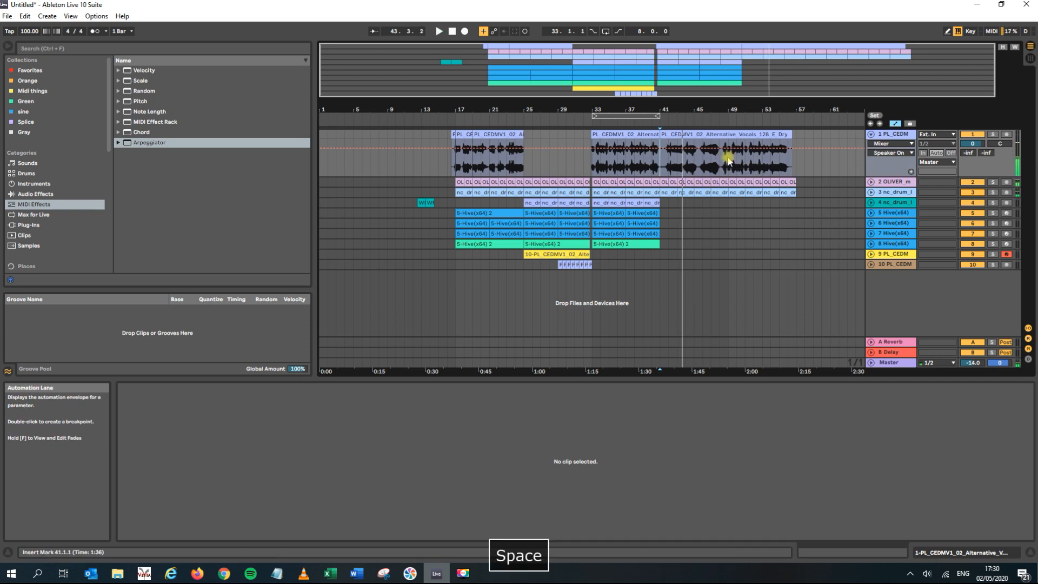
{"action": "left_click", "coordinate": [728, 160]}
{"action": "key", "text": "space"}
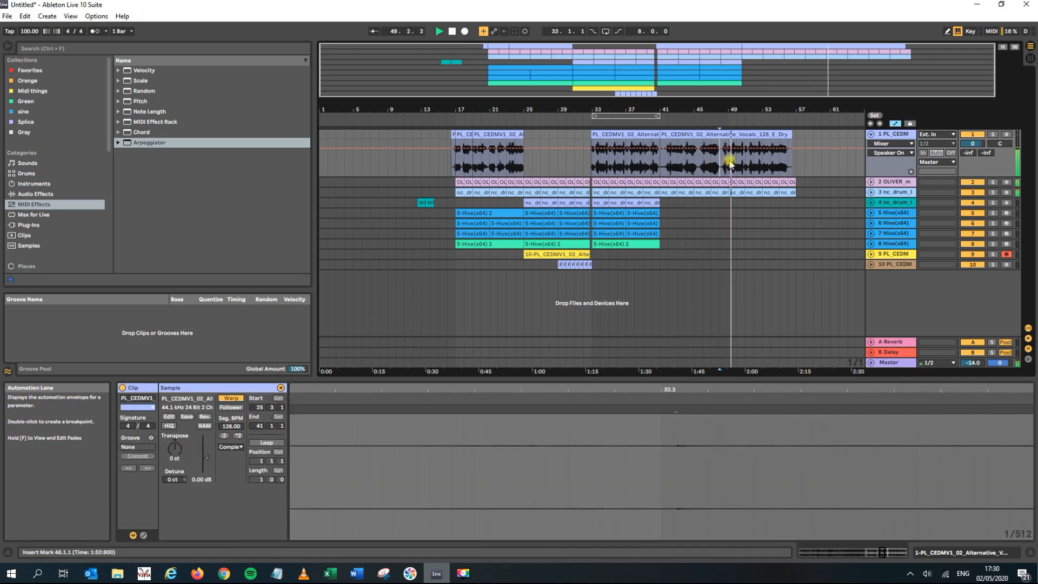
{"action": "key", "text": "space"}
- Copy the vocal clip starting at 19.1.1 to the empty area at bar 60 on track 1
{"action": "left_click", "coordinate": [511, 138]}
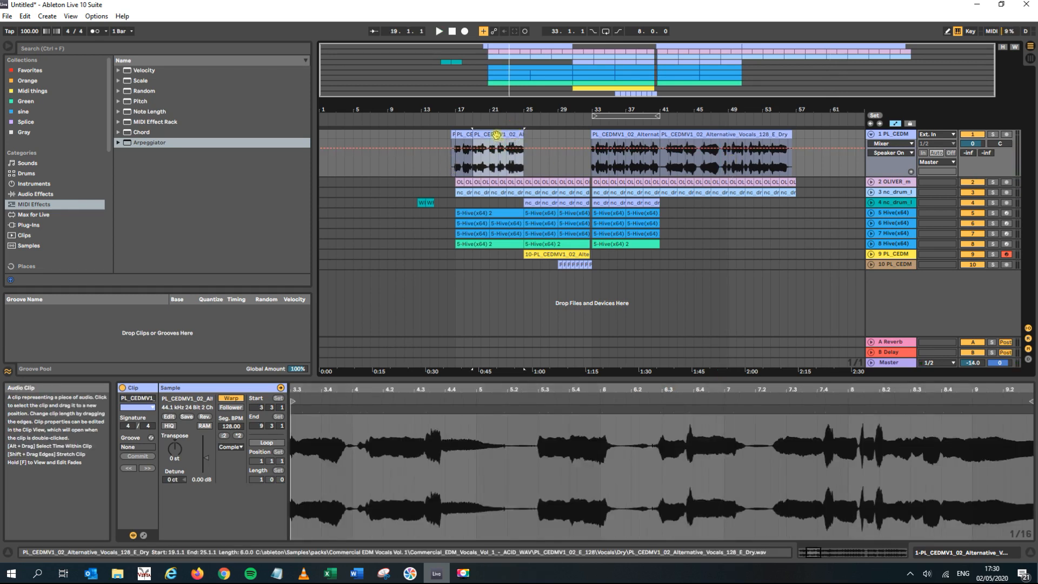
{"action": "key", "text": "ctrl+c"}
{"action": "left_click_drag", "start_coordinate": [764, 107], "coordinate": [764, 110]}
{"action": "left_click", "coordinate": [822, 157]}
{"action": "key", "text": "ctrl+v"}
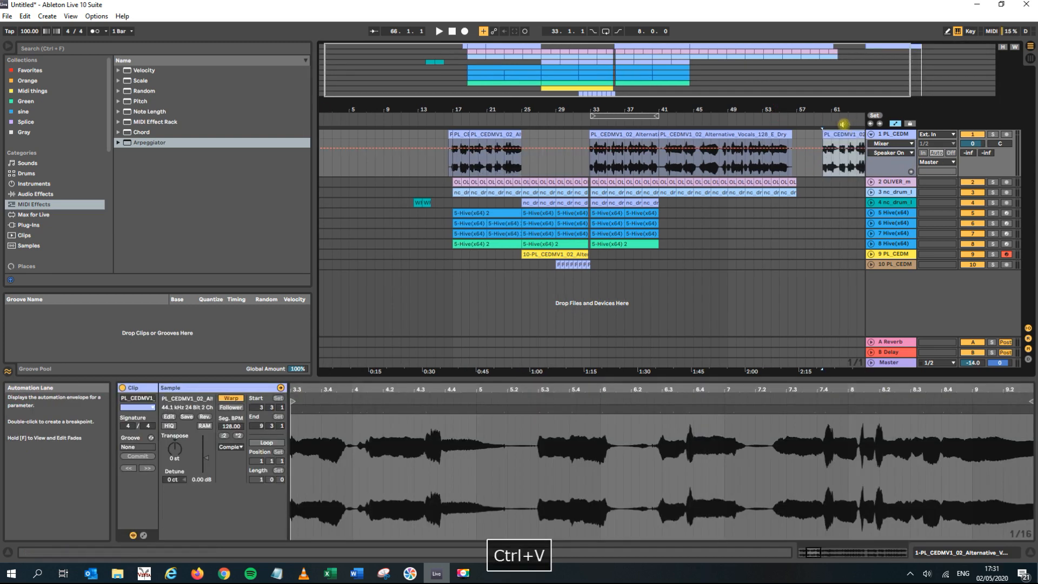
{"action": "left_click_drag", "start_coordinate": [856, 105], "coordinate": [763, 108]}
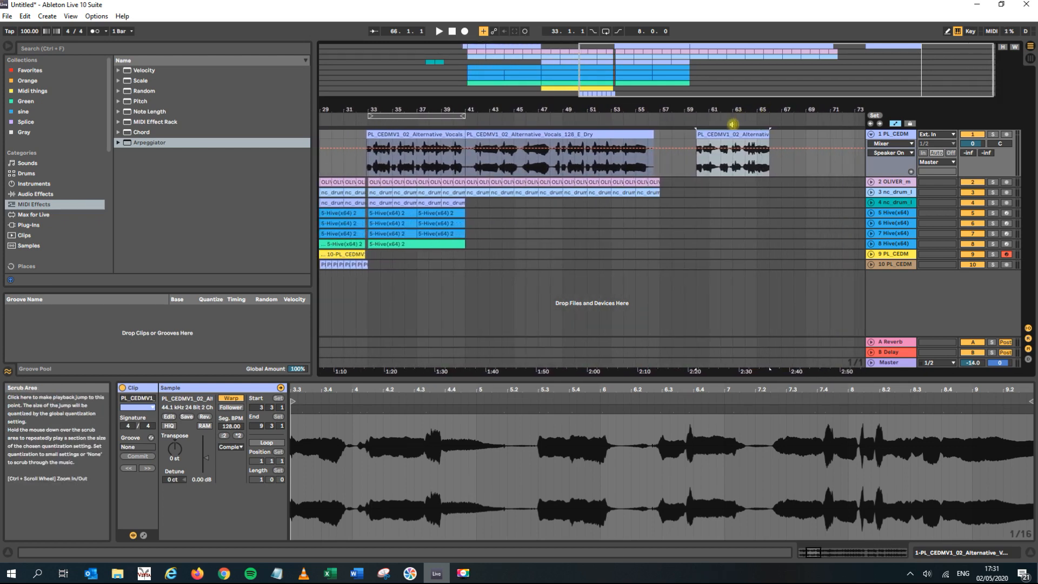
- Extend the copied vocal clip so its sample end reaches 18.3.1, and play it from bar 67
{"action": "left_click_drag", "start_coordinate": [771, 142], "coordinate": [874, 144]}
{"action": "left_click", "coordinate": [777, 160]}
{"action": "key", "text": "space"}
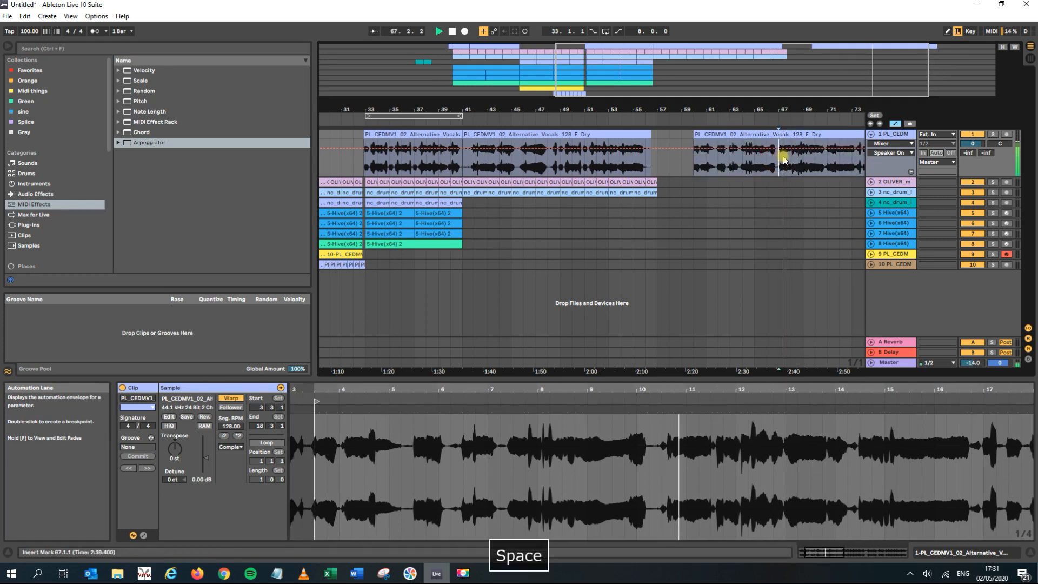
- Move the copied vocal's section from sample position 10.3.1 to 18.3.1 to bar 33, replacing the vocal there
{"action": "left_click_drag", "start_coordinate": [694, 139], "coordinate": [532, 129]}
{"action": "key", "text": "space"}
{"action": "key", "text": "space"}
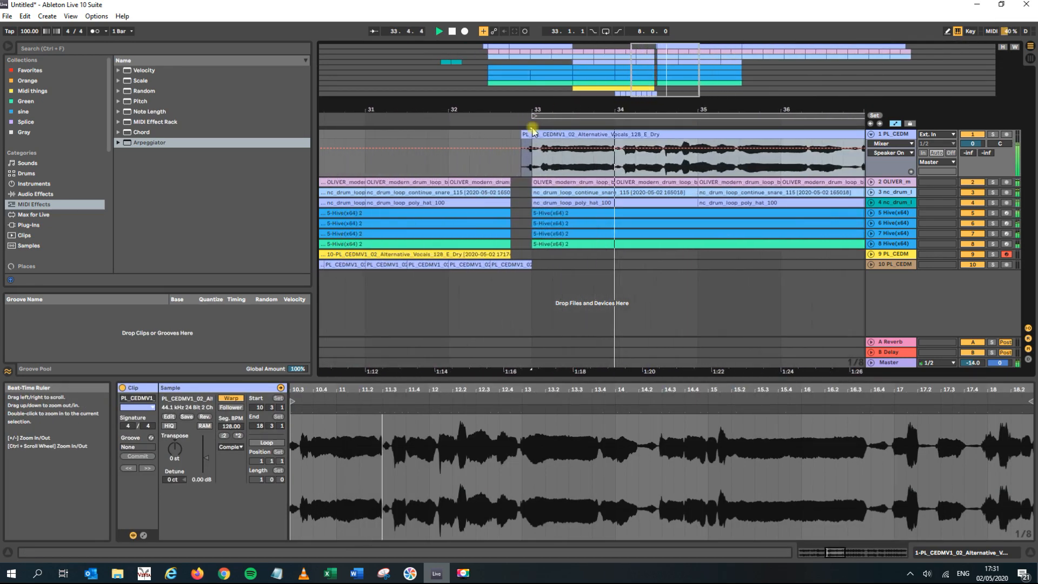
- Delete the leftover vocal sliver before bar 33 and trim the new vocal clip's start to 33.1.2
{"action": "left_click", "coordinate": [528, 130]}
{"action": "key", "text": "Delete"}
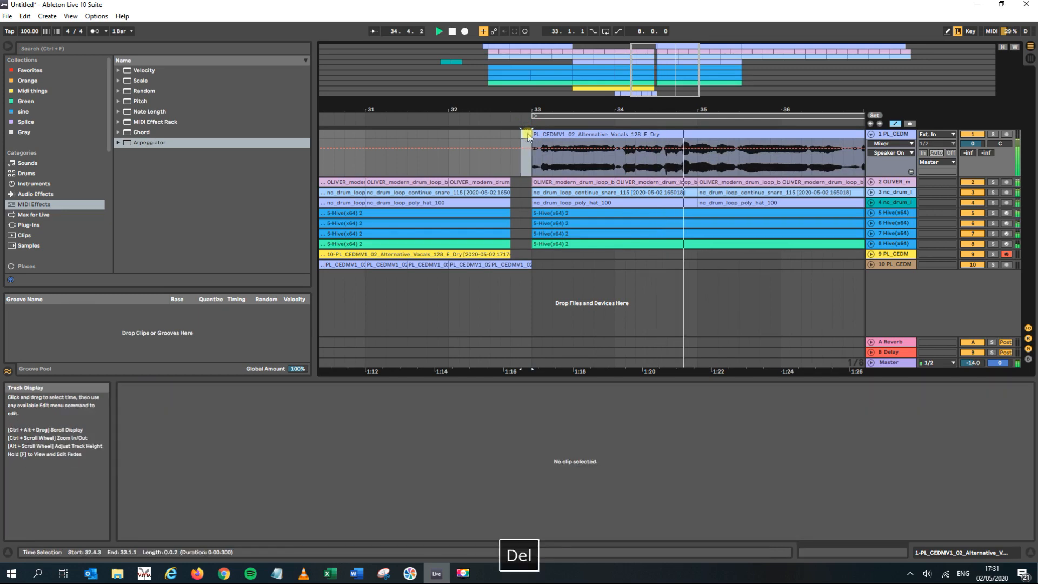
{"action": "left_click_drag", "start_coordinate": [530, 108], "coordinate": [574, 151]}
{"action": "left_click_drag", "start_coordinate": [569, 109], "coordinate": [400, 108]}
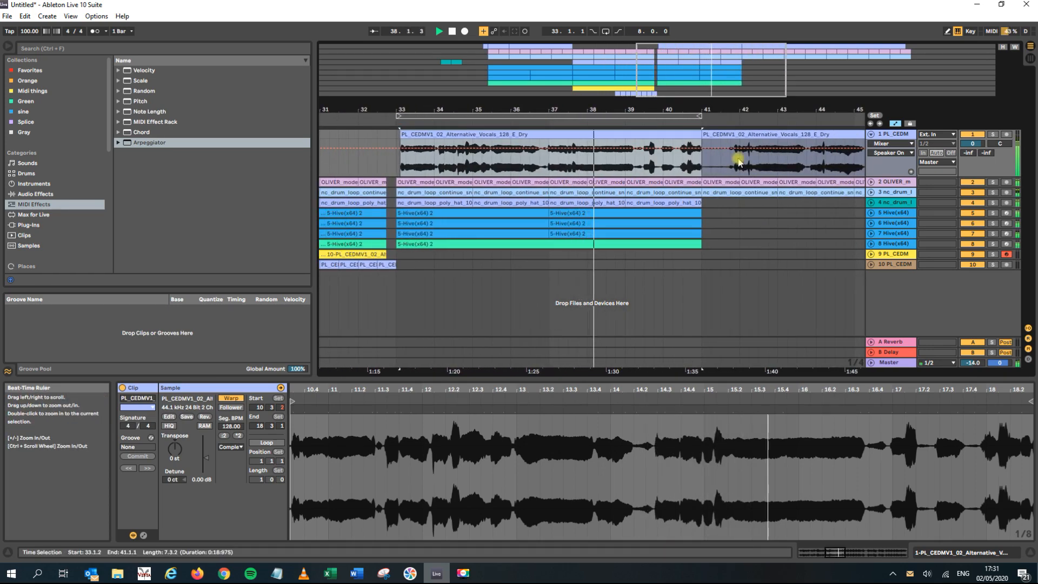
- Move the vocal clip at bar 41 to bar 47 and shorten the bar 33 vocal to end at 39.2.1
{"action": "left_click_drag", "start_coordinate": [677, 112], "coordinate": [671, 87]}
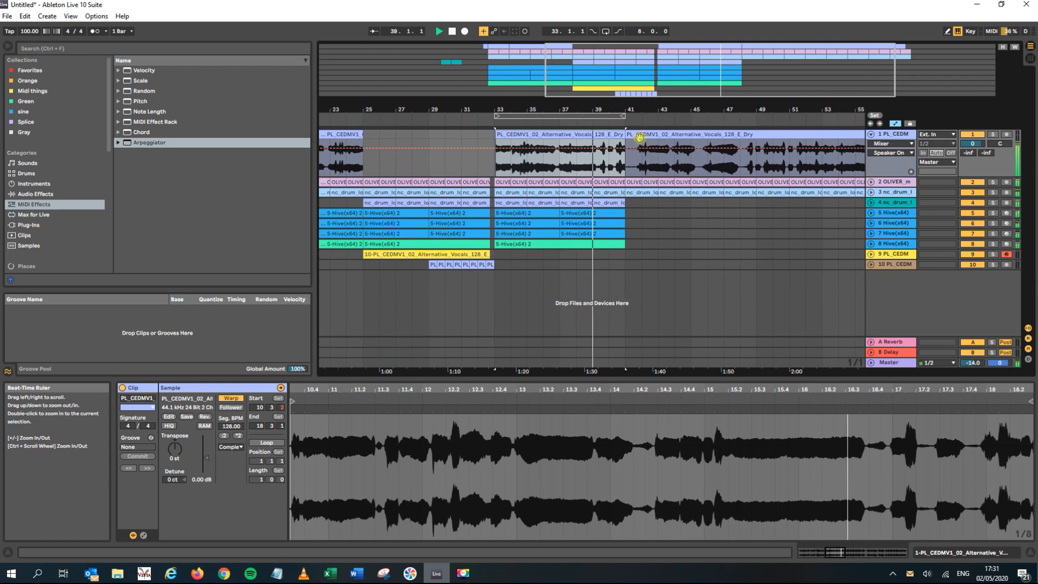
{"action": "left_click_drag", "start_coordinate": [642, 137], "coordinate": [740, 137]}
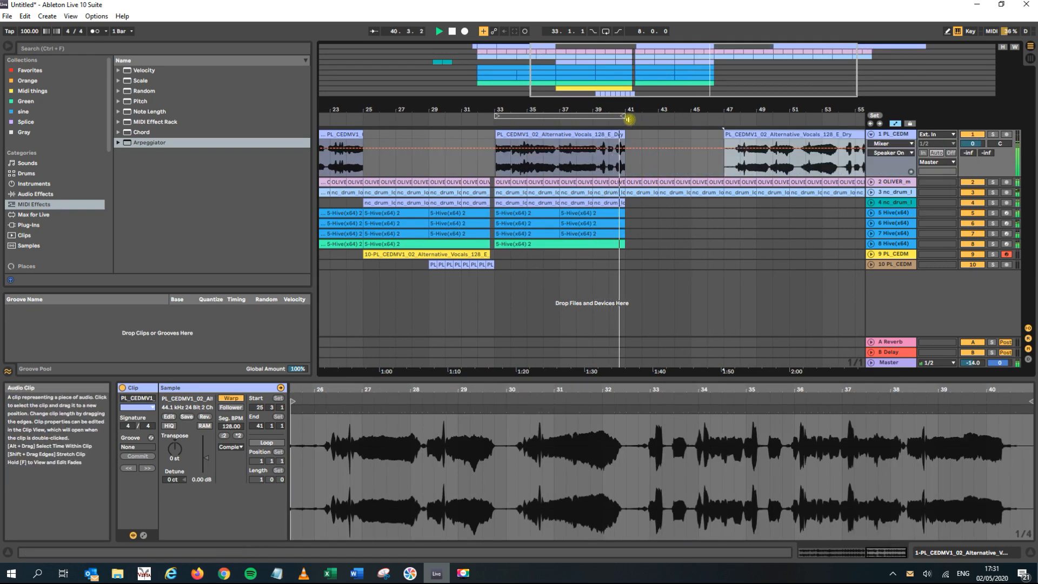
{"action": "left_click_drag", "start_coordinate": [625, 115], "coordinate": [560, 142]}
{"action": "key", "text": "space"}
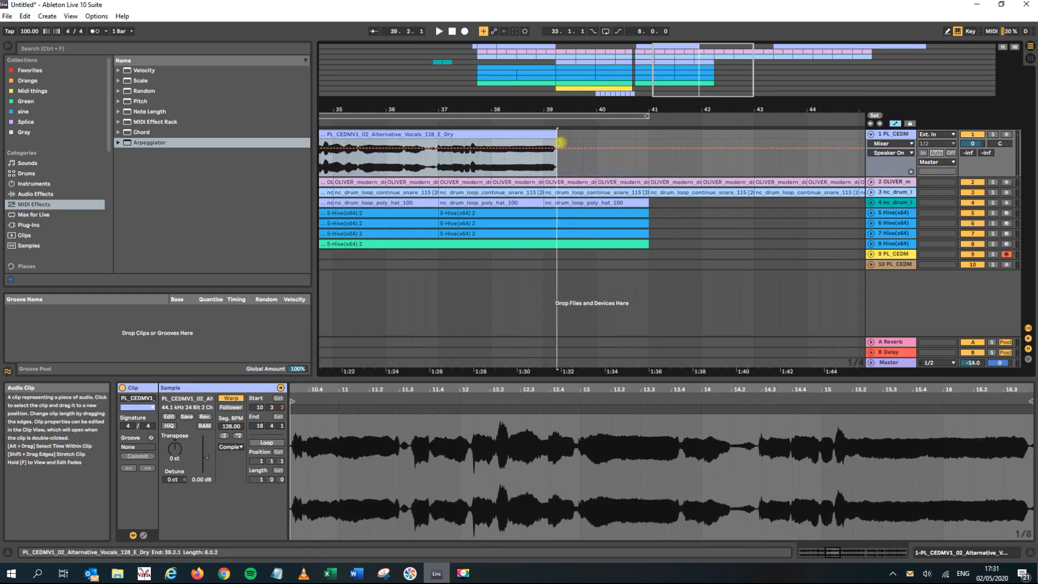
- Play from 38.3.1 to check how the shortened vocal ends
{"action": "left_click", "coordinate": [521, 170]}
{"action": "key", "text": "space"}
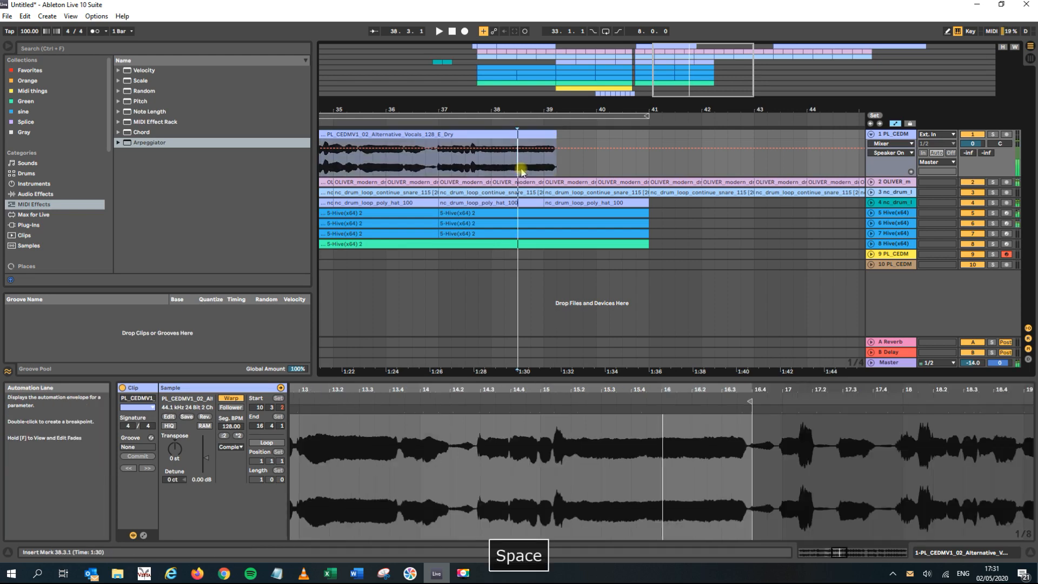
{"action": "left_click_drag", "start_coordinate": [542, 108], "coordinate": [544, 56]}
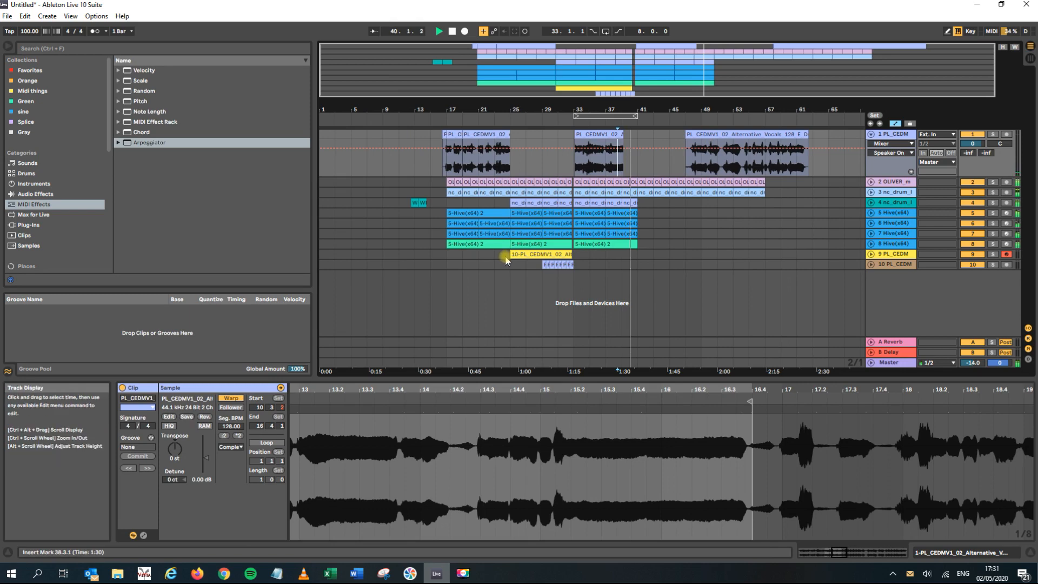
{"action": "key", "text": "space"}
- Try to copy the clips between bars 25 and 33 on tracks 8 to 10 to bar 41
{"action": "left_click", "coordinate": [528, 241]}
{"action": "left_click", "coordinate": [567, 265], "text": "shift"}
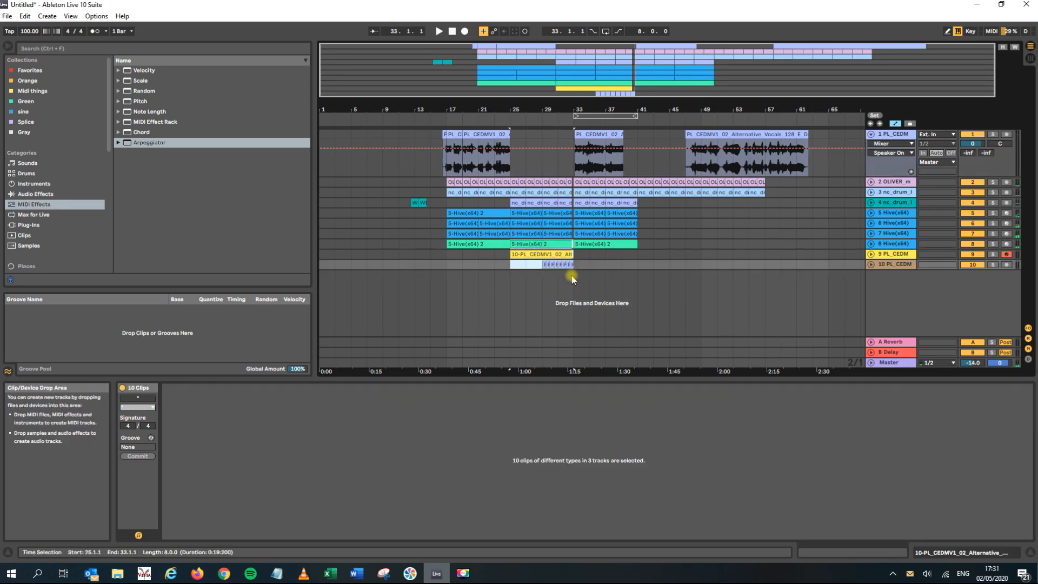
{"action": "key", "text": "ctrl+c"}
{"action": "left_click_drag", "start_coordinate": [657, 113], "coordinate": [625, 169]}
{"action": "left_click", "coordinate": [576, 205]}
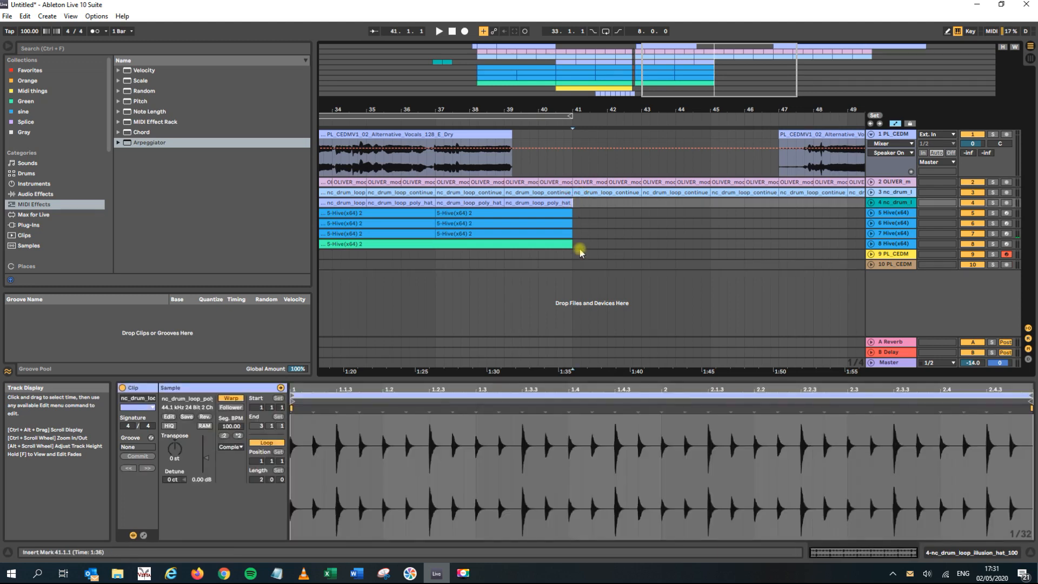
{"action": "key", "text": "ctrl+v"}
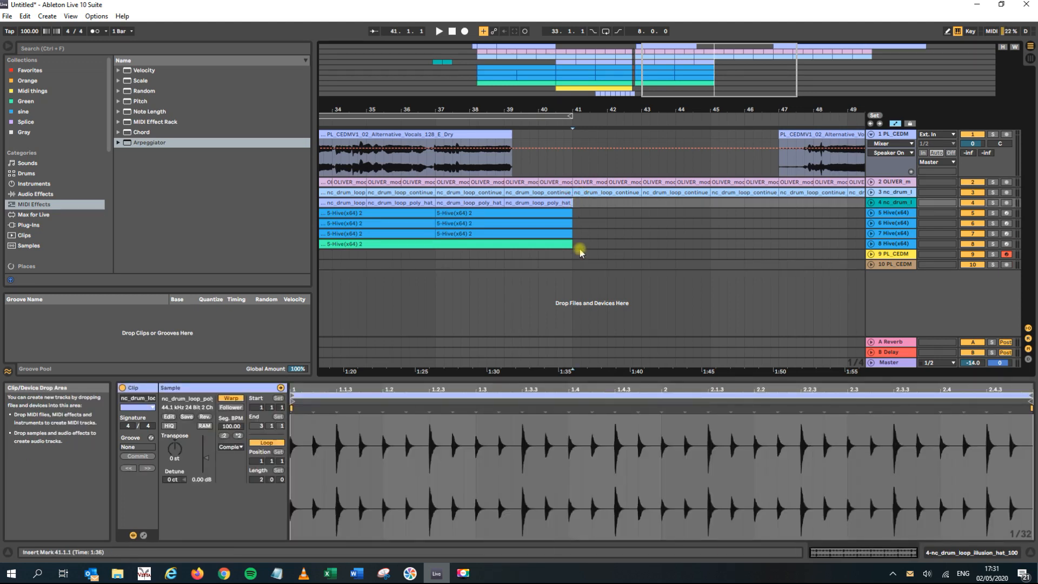
{"action": "left_click_drag", "start_coordinate": [521, 111], "coordinate": [524, 52]}
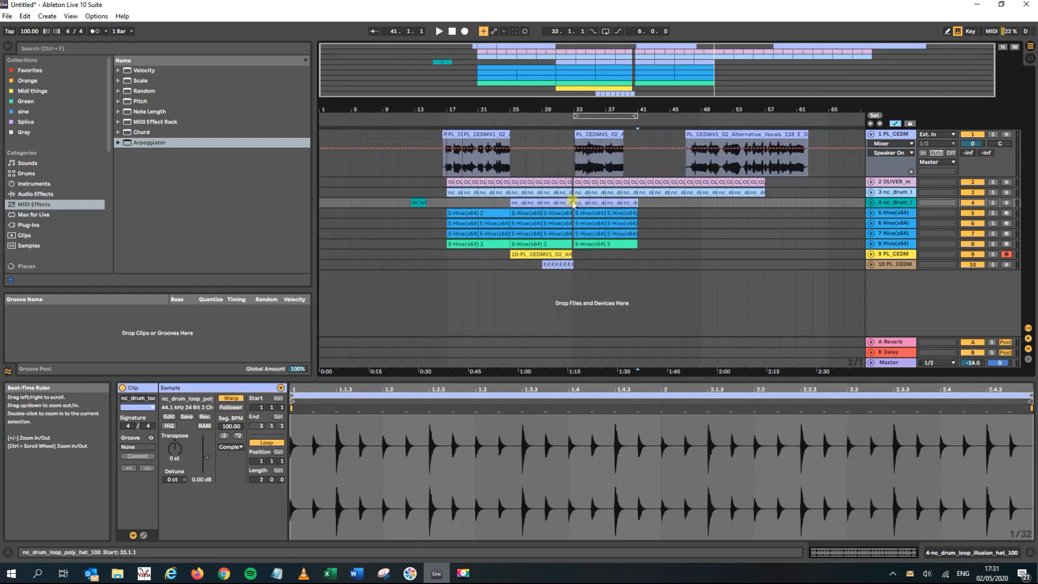
- Copy the clips between bars 25 and 33 on tracks 2 to 10 to bar 41, and move the last vocal clip to bar 51
{"action": "left_click_drag", "start_coordinate": [517, 189], "coordinate": [574, 279]}
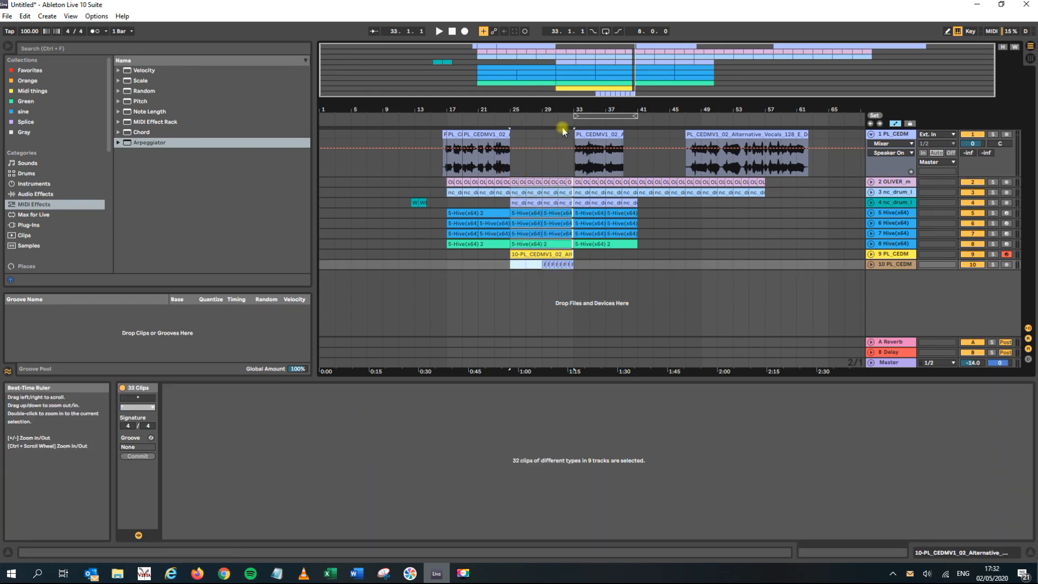
{"action": "key", "text": "ctrl+c"}
{"action": "left_click", "coordinate": [642, 184]}
{"action": "key", "text": "ctrl+v"}
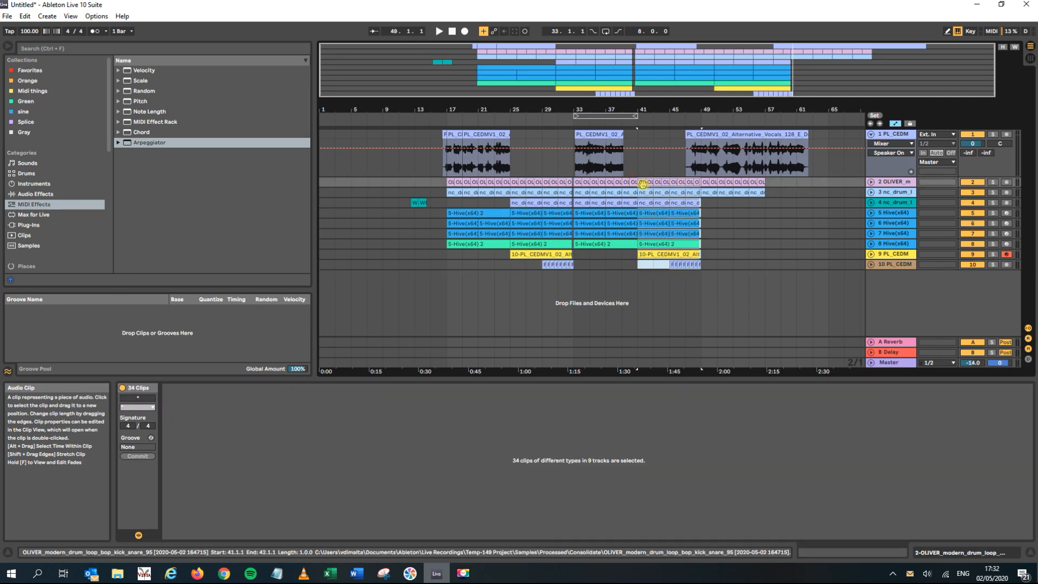
{"action": "left_click_drag", "start_coordinate": [690, 140], "coordinate": [722, 143]}
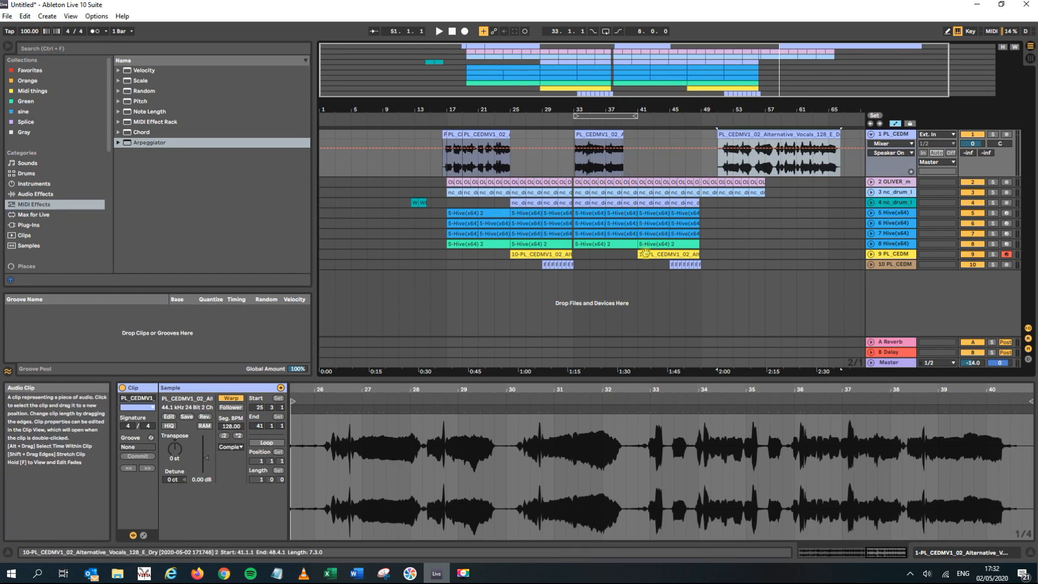
- Play the copied section around bar 41 and move the last vocal clip earlier to start at bar 48
{"action": "left_click_drag", "start_coordinate": [649, 110], "coordinate": [592, 110]}
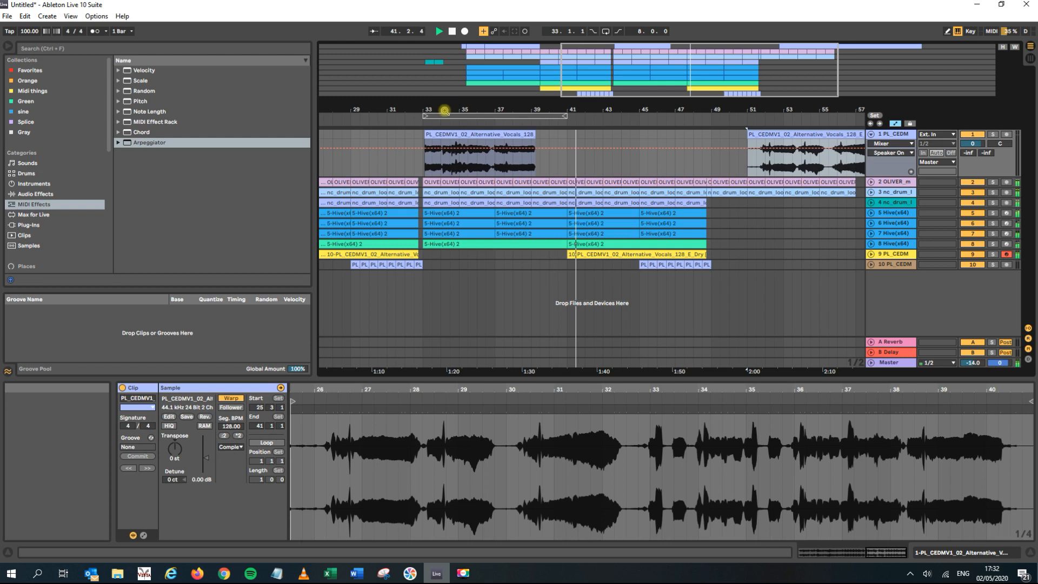
{"action": "left_click", "coordinate": [602, 108]}
{"action": "left_click_drag", "start_coordinate": [601, 108], "coordinate": [630, 107]}
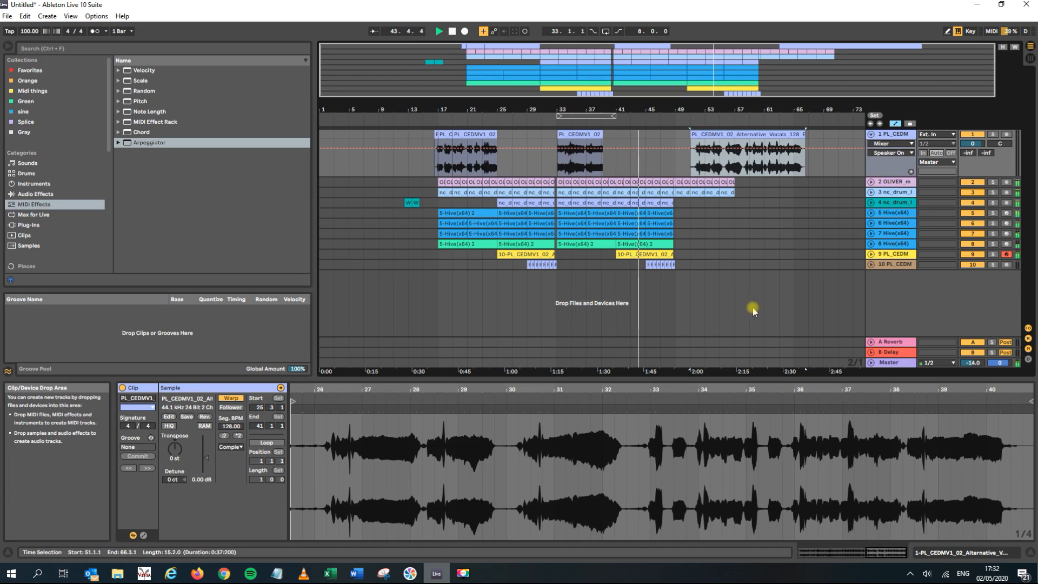
{"action": "left_click_drag", "start_coordinate": [715, 108], "coordinate": [624, 135]}
- Try duplicating the last hat and Hive clips before 48.4.1 on tracks 4 to 6, play the result, and undo the duplication
{"action": "left_click", "coordinate": [573, 203]}
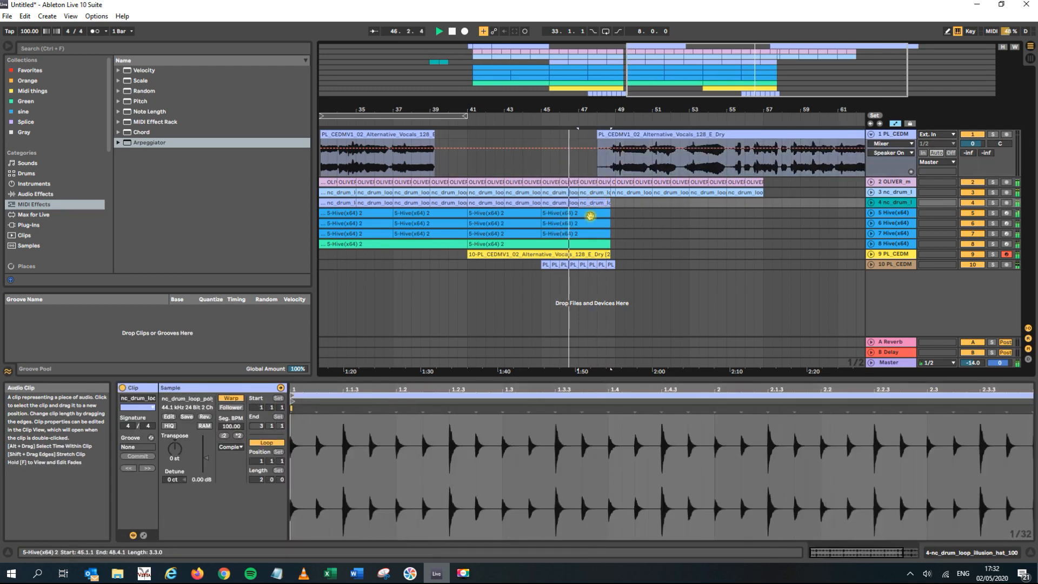
{"action": "left_click", "coordinate": [587, 224], "text": "shift"}
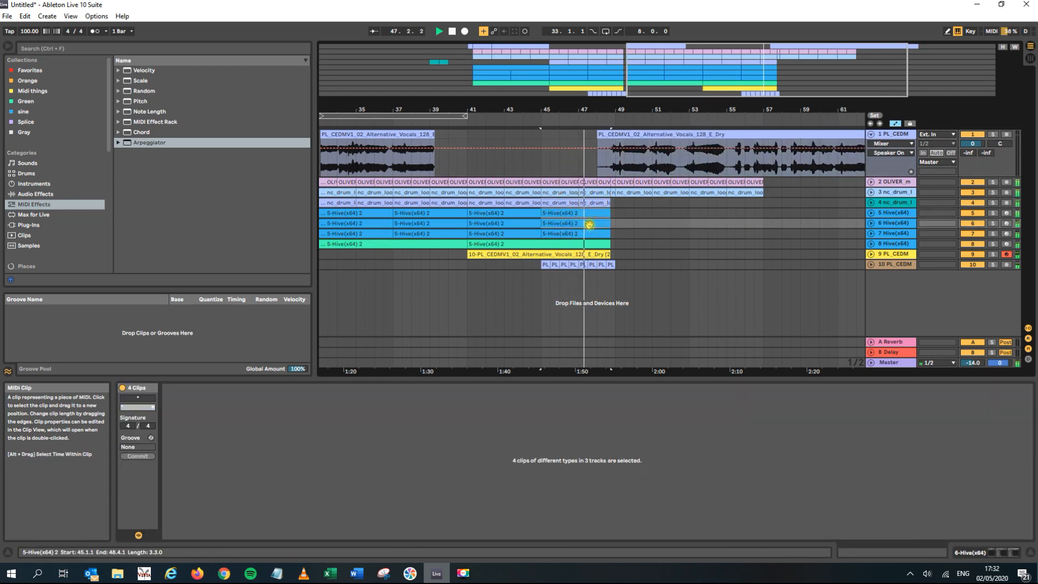
{"action": "key", "text": "ctrl+d"}
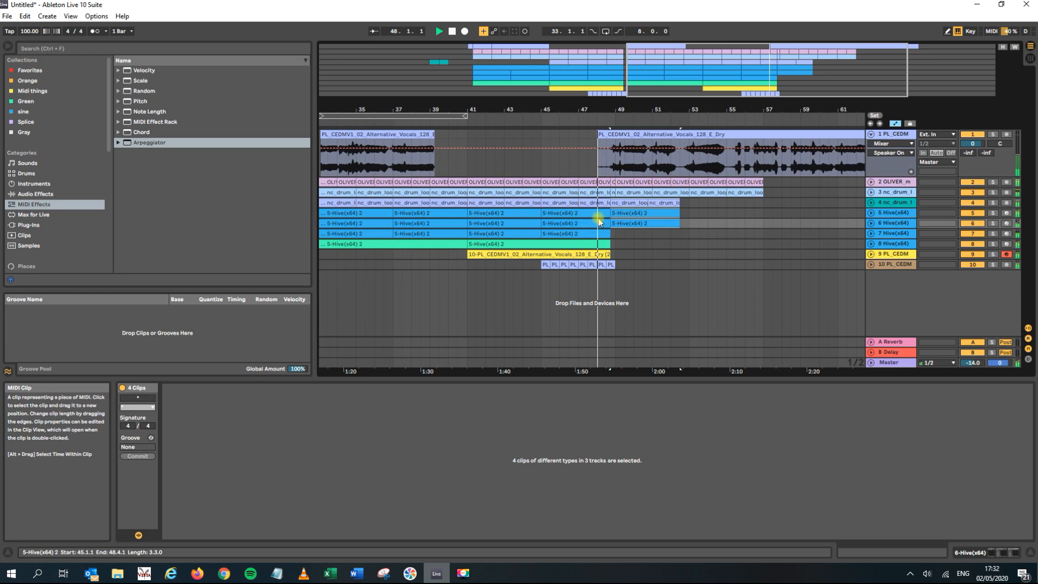
{"action": "left_click_drag", "start_coordinate": [615, 113], "coordinate": [610, 154]}
{"action": "left_click_drag", "start_coordinate": [523, 154], "coordinate": [482, 142]}
{"action": "key", "text": "space"}
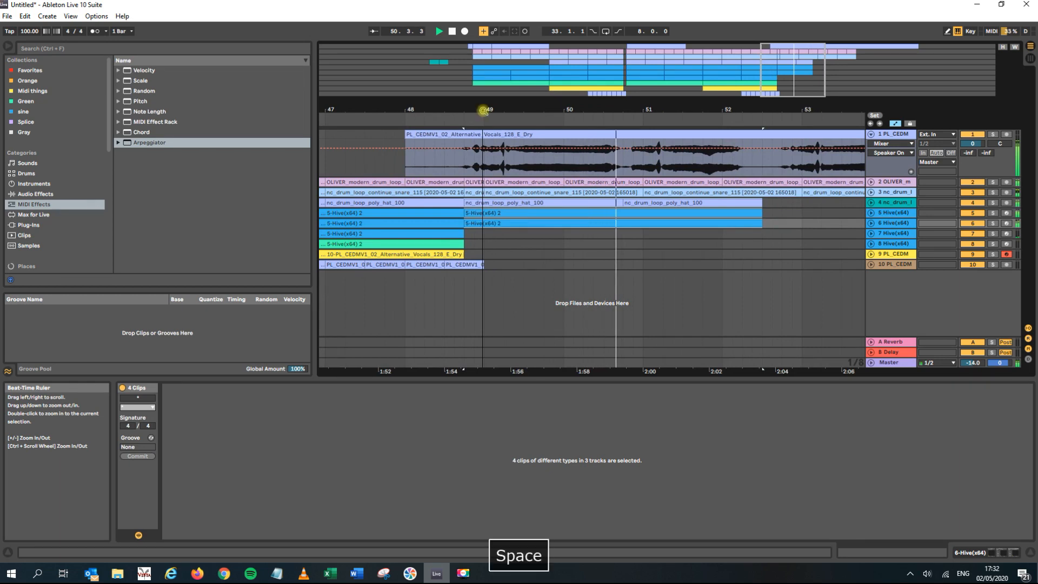
{"action": "key", "text": "ctrl+z"}
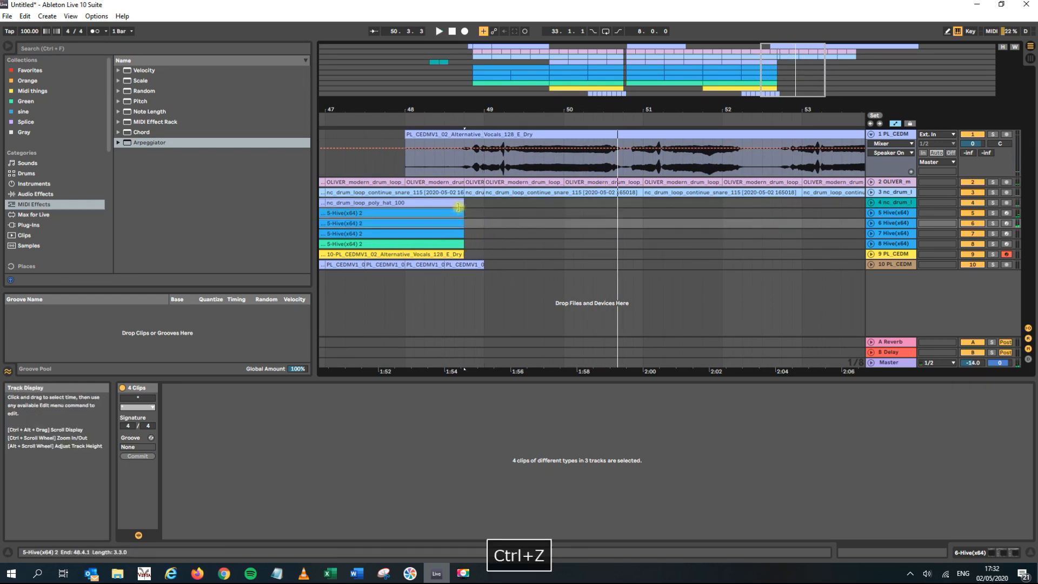
{"action": "left_click_drag", "start_coordinate": [447, 110], "coordinate": [448, 51]}
{"action": "left_click_drag", "start_coordinate": [669, 111], "coordinate": [669, 221]}
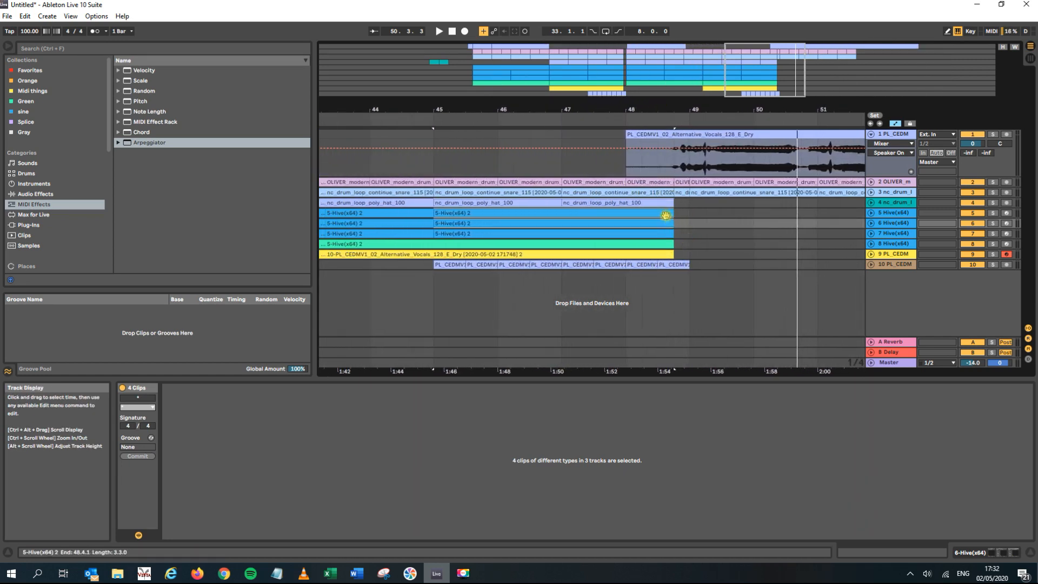
{"action": "left_click", "coordinate": [602, 202]}
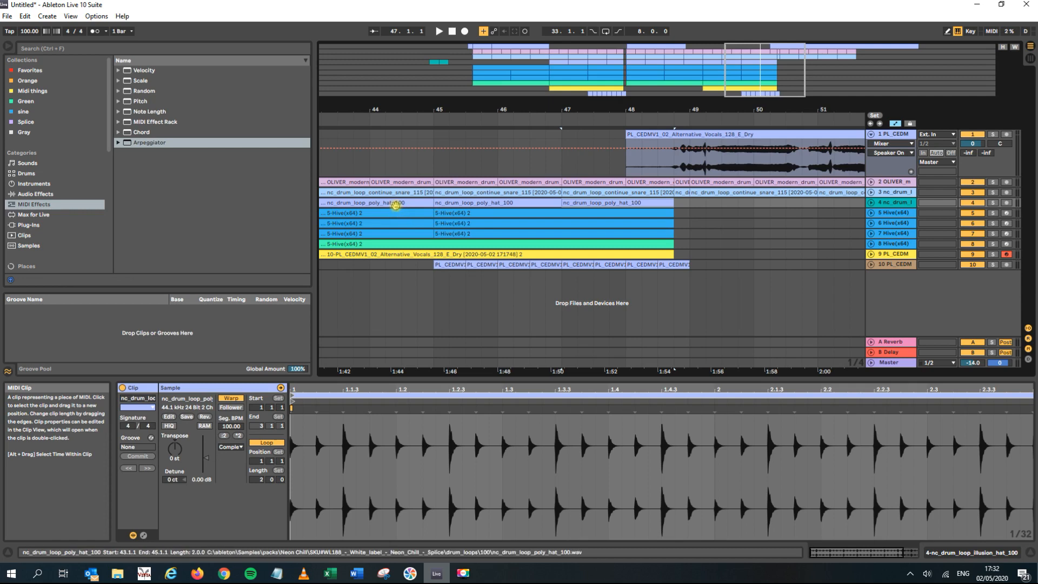
{"action": "left_click", "coordinate": [385, 253], "text": "shift"}
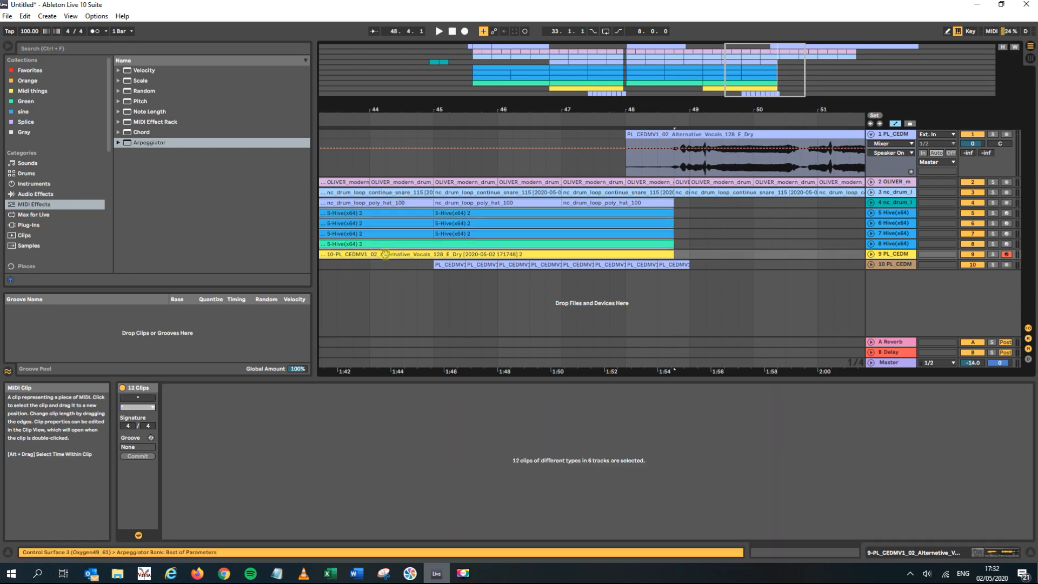
{"action": "left_click_drag", "start_coordinate": [440, 98], "coordinate": [586, 189]}
- Try to copy the clips between bars 25 and 33 on tracks 3 to 8 to bar 49
{"action": "left_click", "coordinate": [510, 192]}
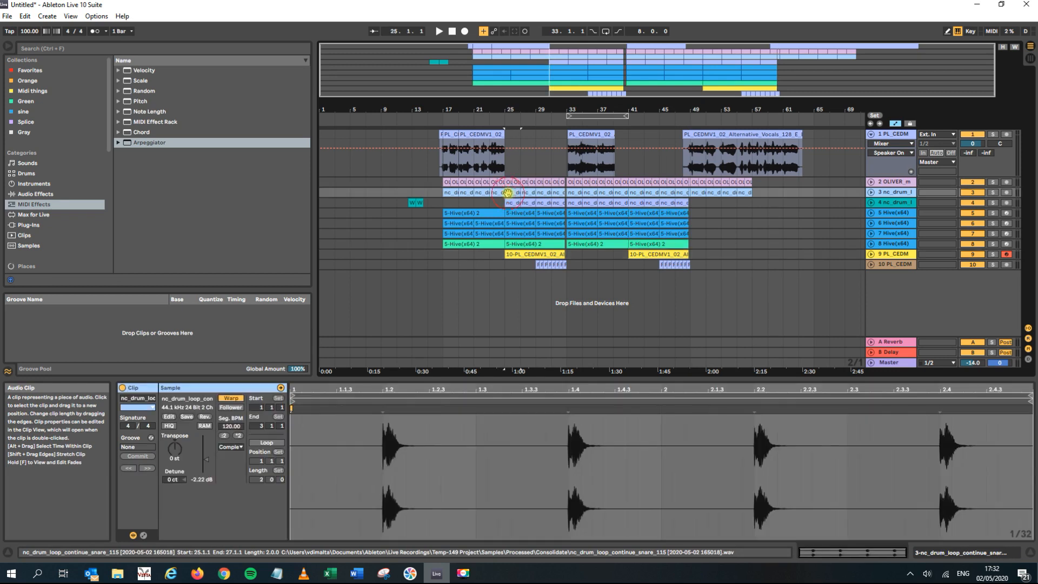
{"action": "left_click", "coordinate": [535, 244], "text": "shift"}
{"action": "key", "text": "ctrl+c"}
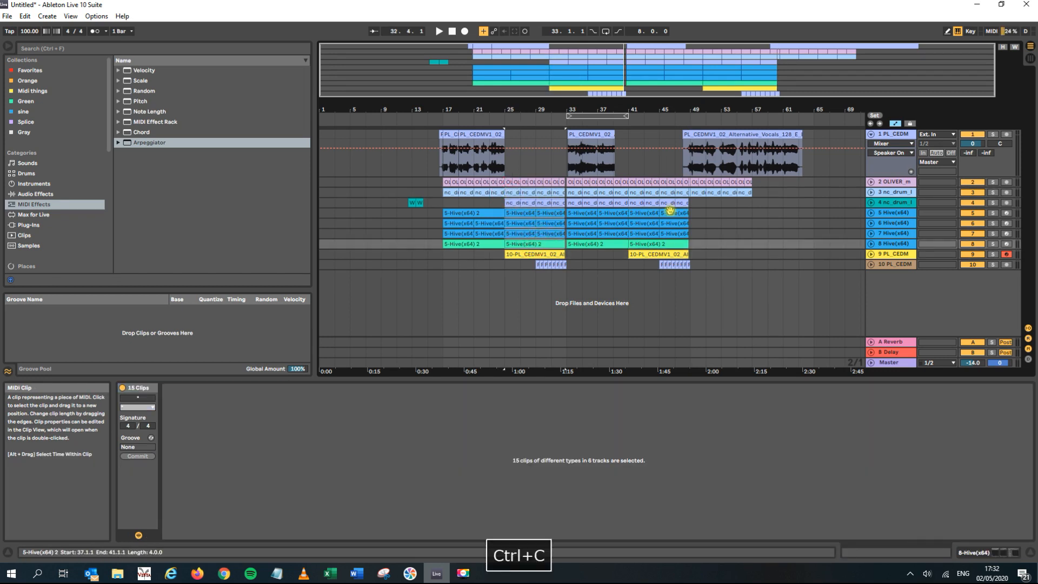
{"action": "left_click_drag", "start_coordinate": [693, 111], "coordinate": [627, 200]}
{"action": "left_click", "coordinate": [624, 205]}
{"action": "key", "text": "ctrl+v"}
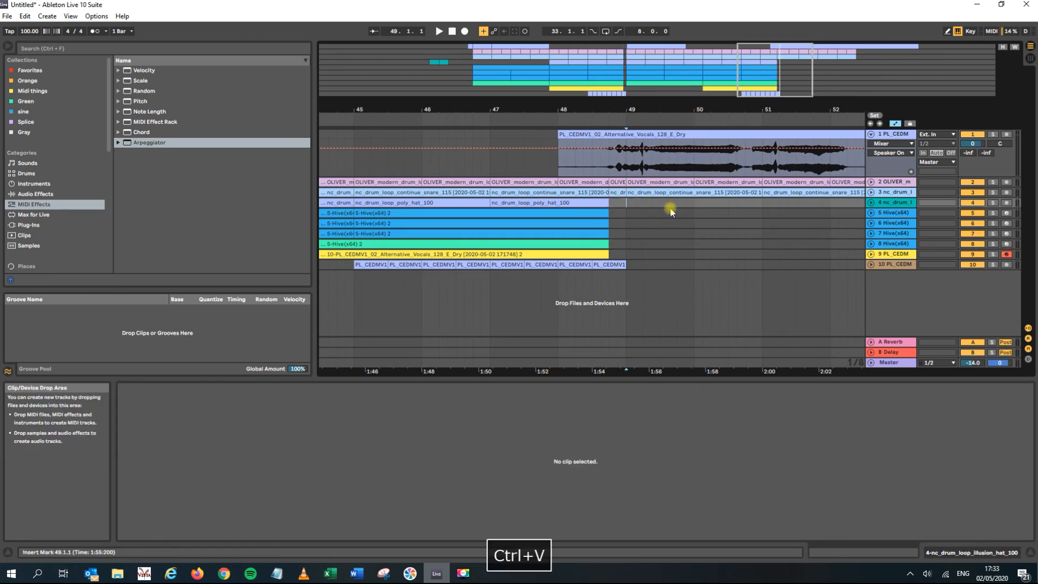
- Delete the kick and snare clips on tracks 2 and 3 between 48.4.1 and 51.1.1
{"action": "left_click", "coordinate": [592, 103]}
{"action": "left_click", "coordinate": [620, 178]}
{"action": "left_click", "coordinate": [638, 190], "text": "shift"}
{"action": "key", "text": "Delete"}
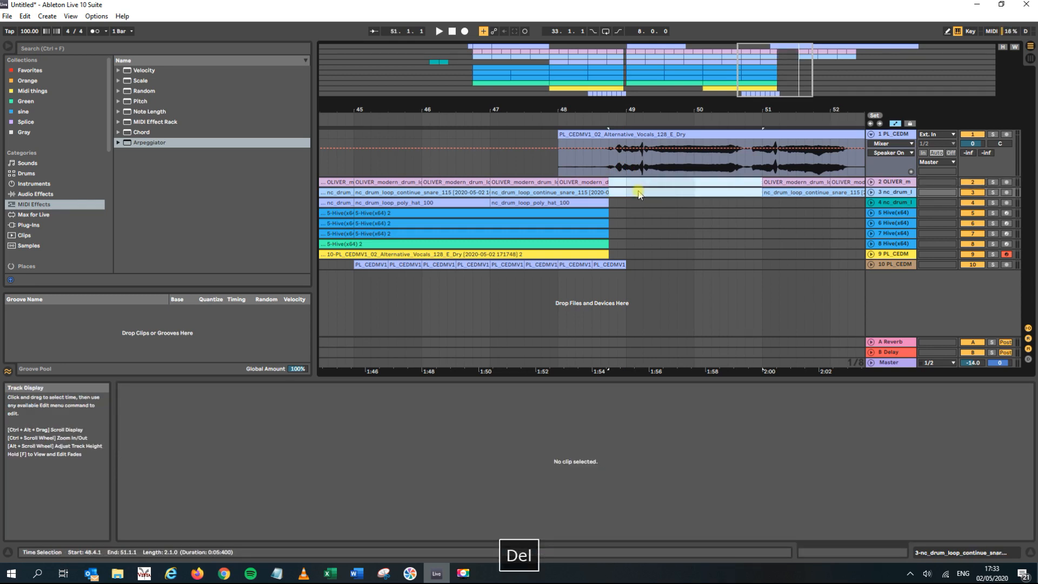
- Copy the clips between 41.1.1 and 48.4.1 on tracks 2 to 9 to bar 49
{"action": "left_click_drag", "start_coordinate": [600, 108], "coordinate": [558, 150]}
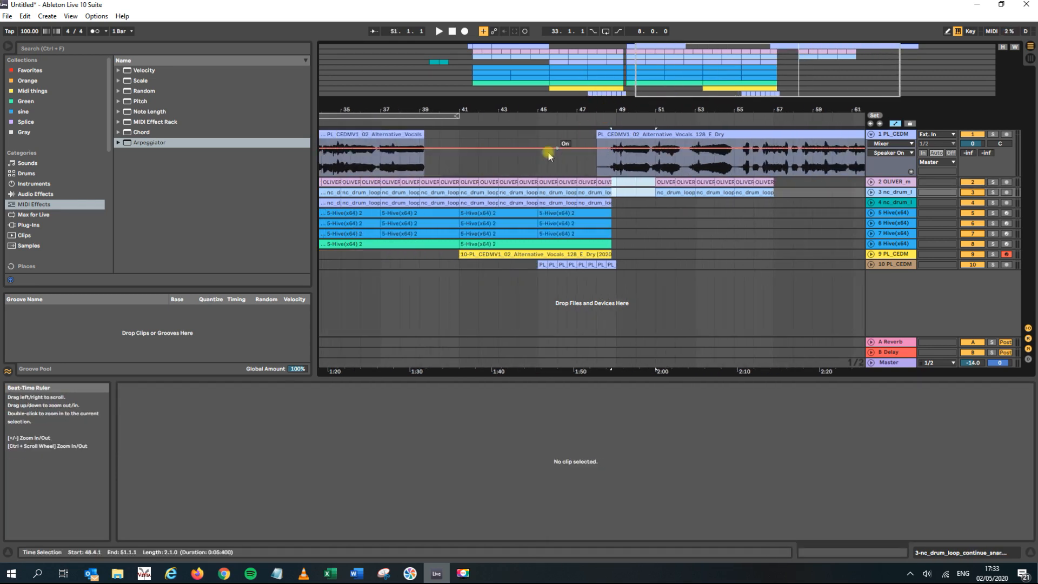
{"action": "left_click", "coordinate": [469, 182]}
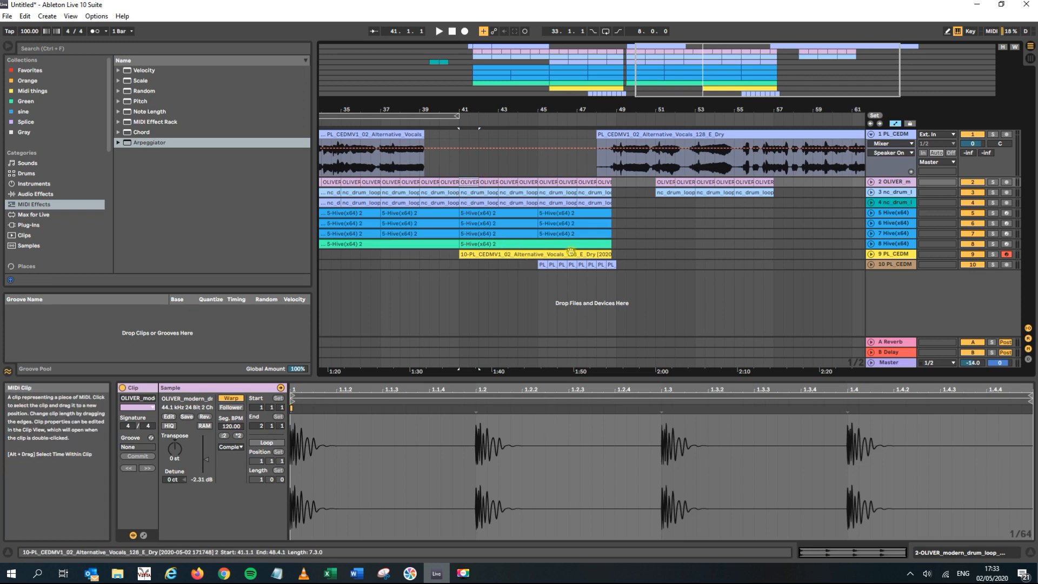
{"action": "left_click", "coordinate": [609, 254], "text": "shift"}
{"action": "key", "text": "ctrl+c"}
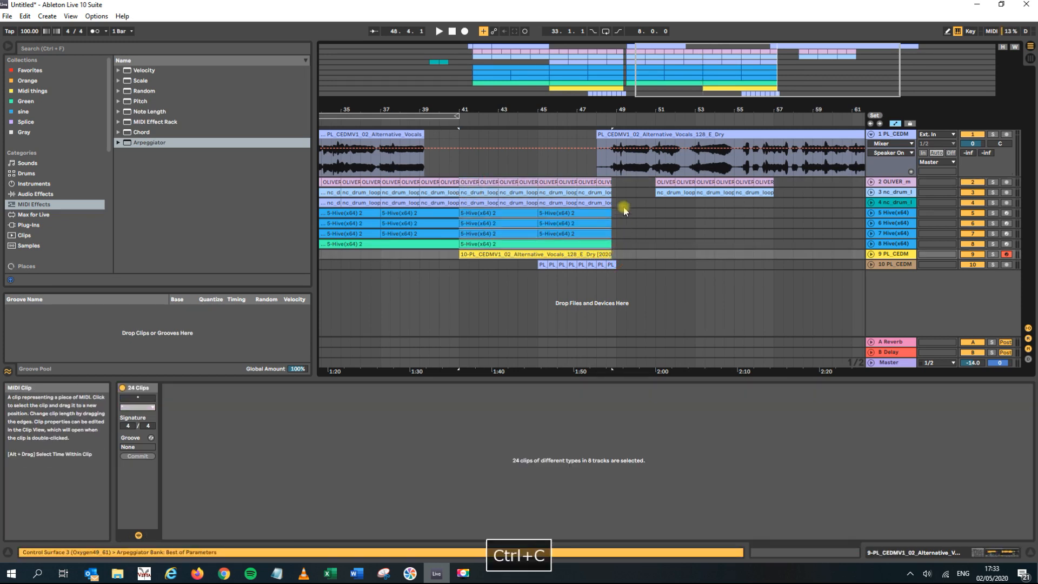
{"action": "mouse_move", "coordinate": [626, 109]}
{"action": "left_mouse_down"}
{"action": "mouse_move", "coordinate": [569, 168]}
{"action": "mouse_move", "coordinate": [578, 173]}
{"action": "left_mouse_up"}
{"action": "left_click", "coordinate": [583, 171]}
{"action": "key", "text": "ctrl+v"}
{"action": "left_click_drag", "start_coordinate": [606, 110], "coordinate": [434, 72]}
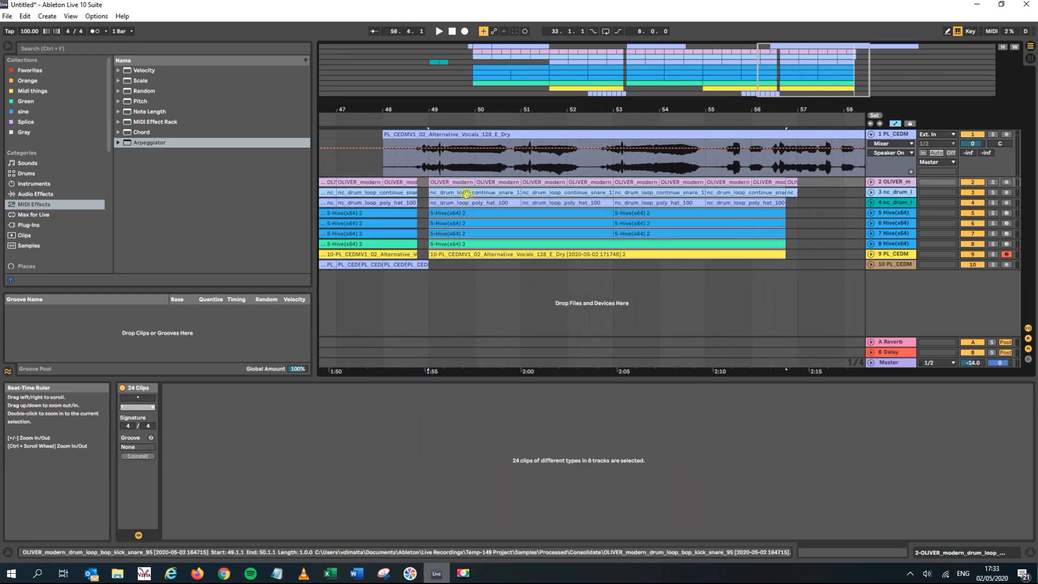
- Delete the copied clips after bar 49 on tracks 7 to 9 and briefly play the section
{"action": "left_click", "coordinate": [450, 226]}
{"action": "left_click", "coordinate": [767, 252]}
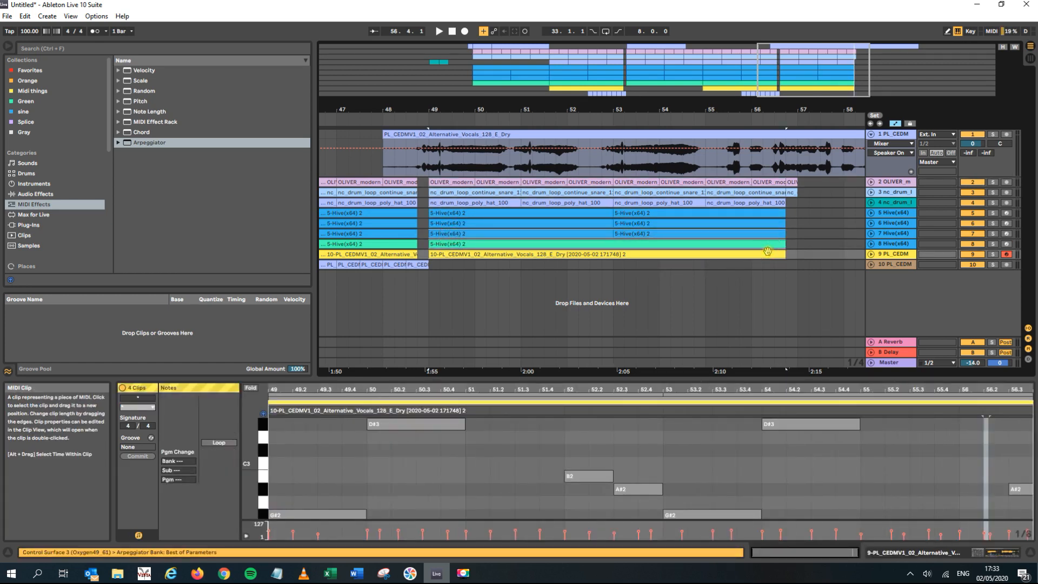
{"action": "key", "text": "Delete"}
{"action": "key", "text": "space"}
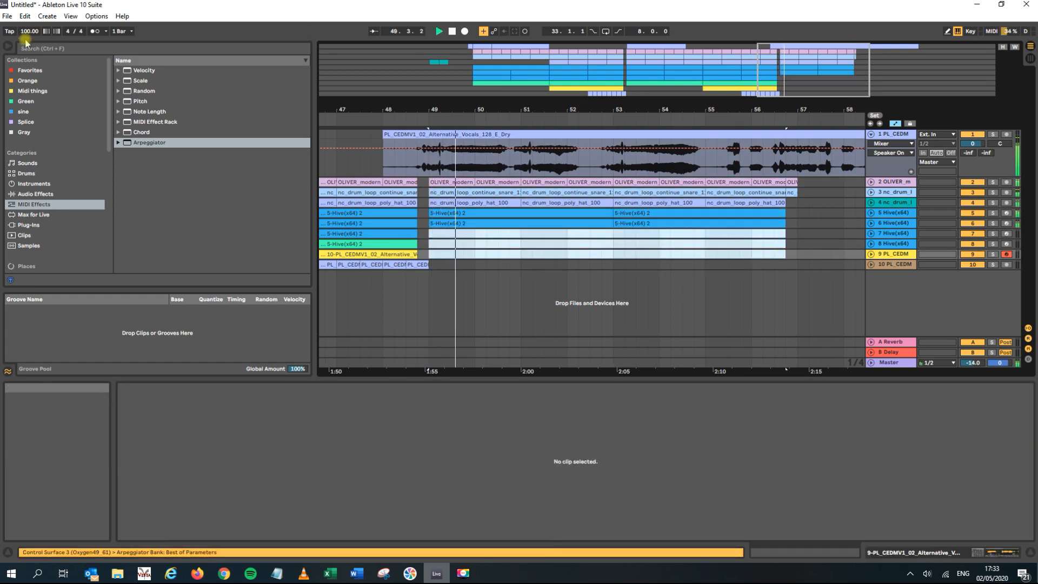
{"action": "key", "text": "space"}
- Delete both copied Hive clips after bar 49 on track 6 and play the section from bar 49
{"action": "left_click", "coordinate": [458, 223]}
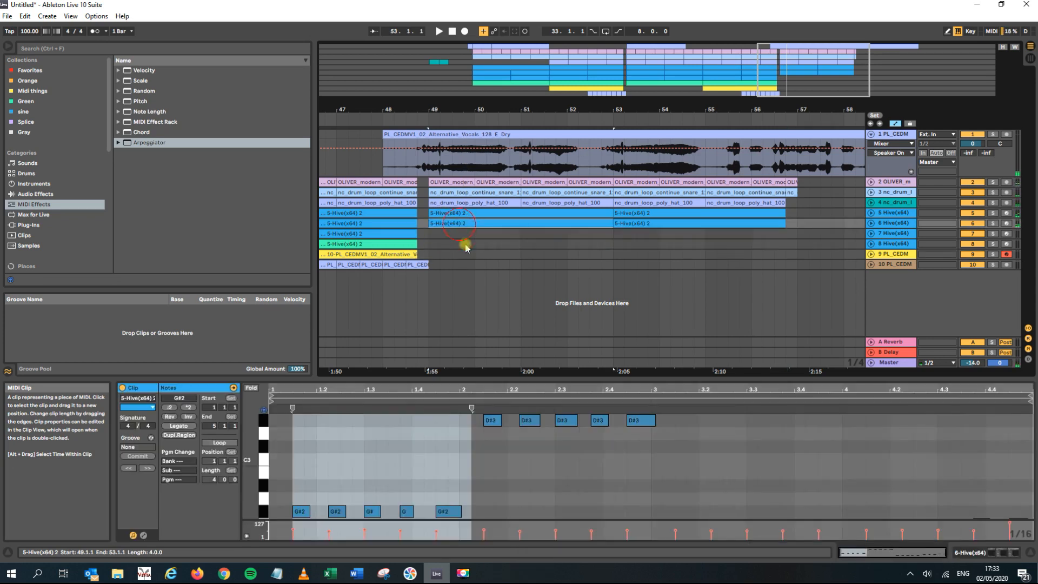
{"action": "key", "text": "space"}
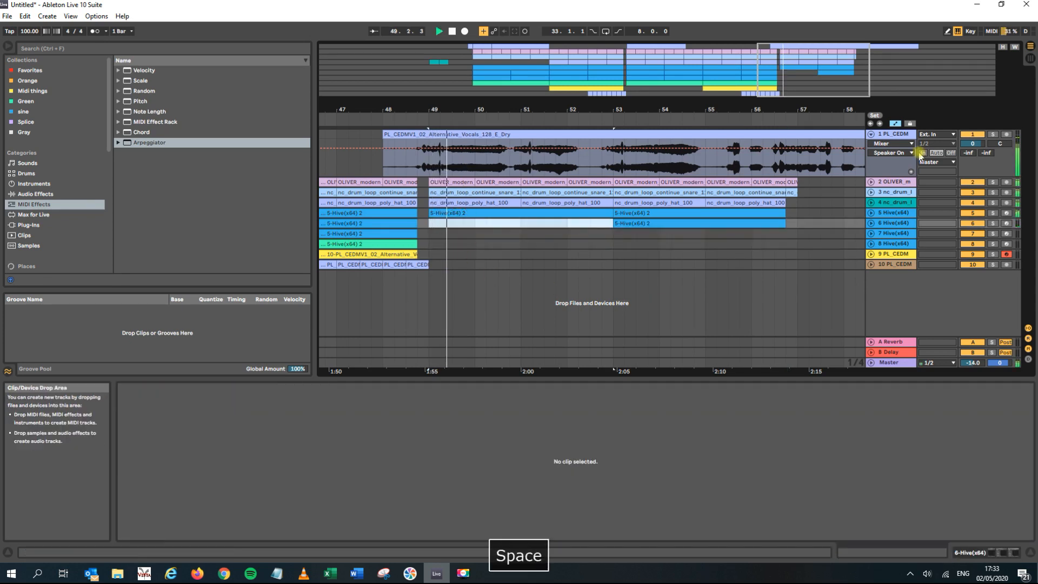
{"action": "left_click", "coordinate": [699, 223]}
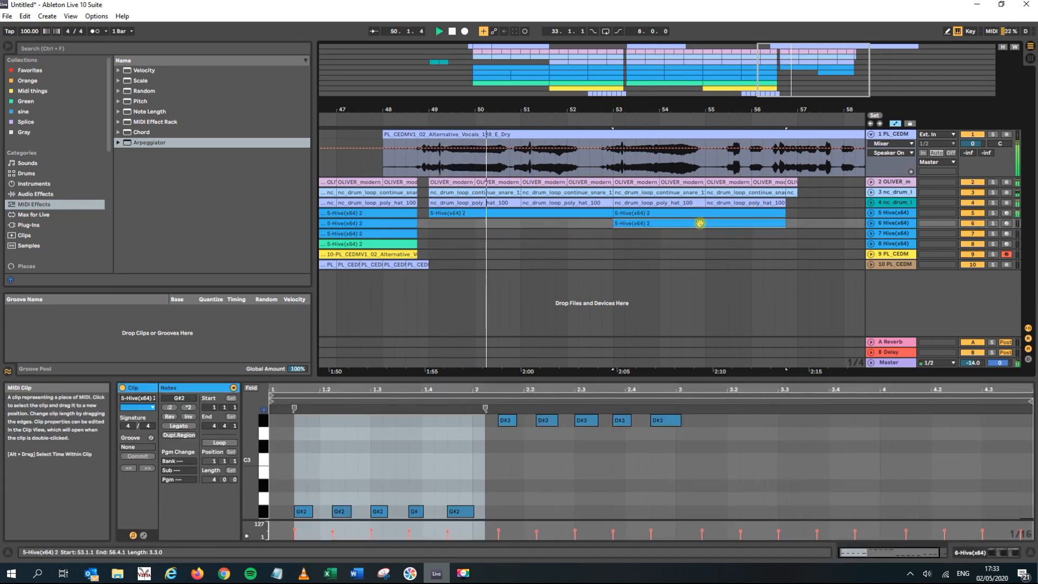
{"action": "key", "text": "Delete"}
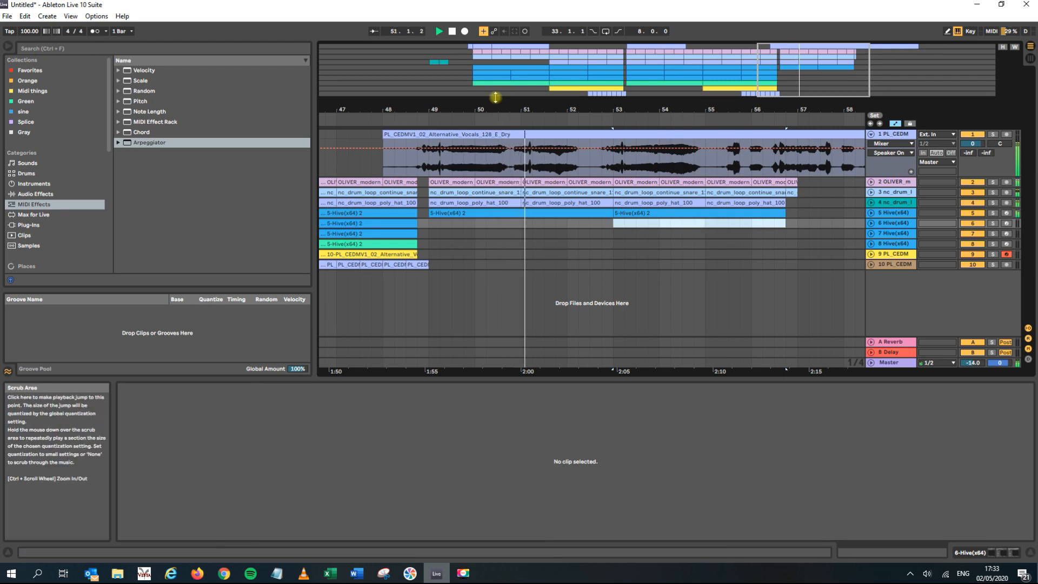
- Extend the clips ending at 56.4.1 on tracks 2 to 5 to bar 57 and stop playback
{"action": "left_click_drag", "start_coordinate": [495, 109], "coordinate": [565, 106]}
{"action": "left_click_drag", "start_coordinate": [772, 110], "coordinate": [702, 136]}
{"action": "left_click", "coordinate": [625, 182]}
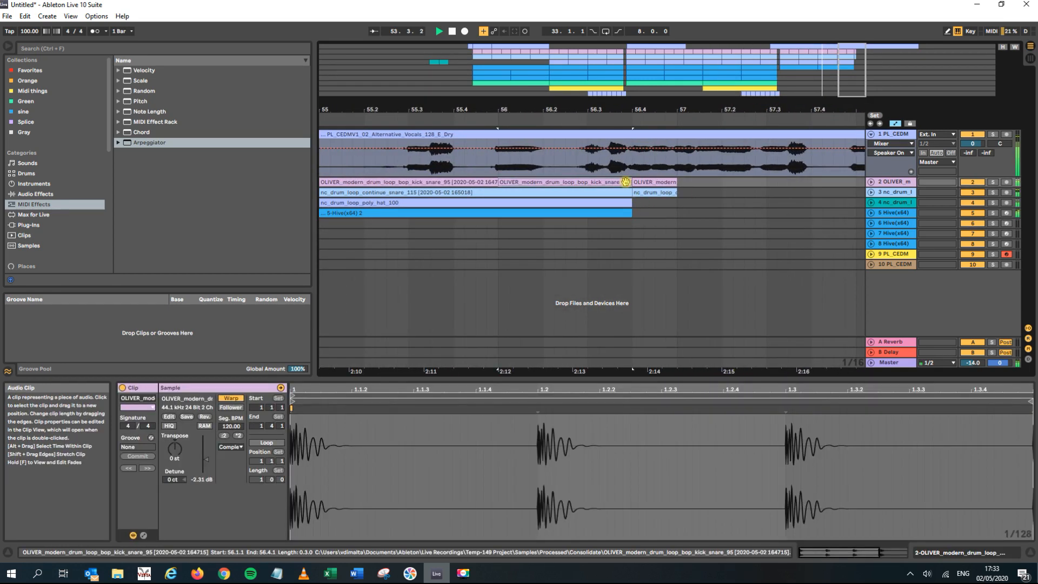
{"action": "left_click_drag", "start_coordinate": [629, 182], "coordinate": [676, 213]}
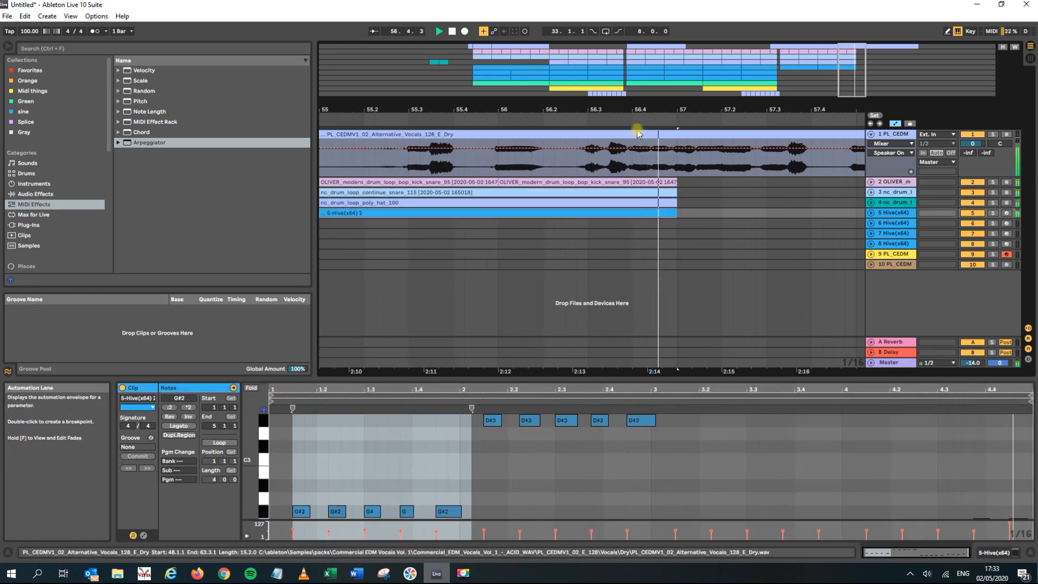
{"action": "key", "text": "space"}
- Duplicate the clips between bars 49 and 57 on tracks 2 to 5 to bar 57 and play the start of the copy
{"action": "left_click_drag", "start_coordinate": [632, 110], "coordinate": [633, 62]}
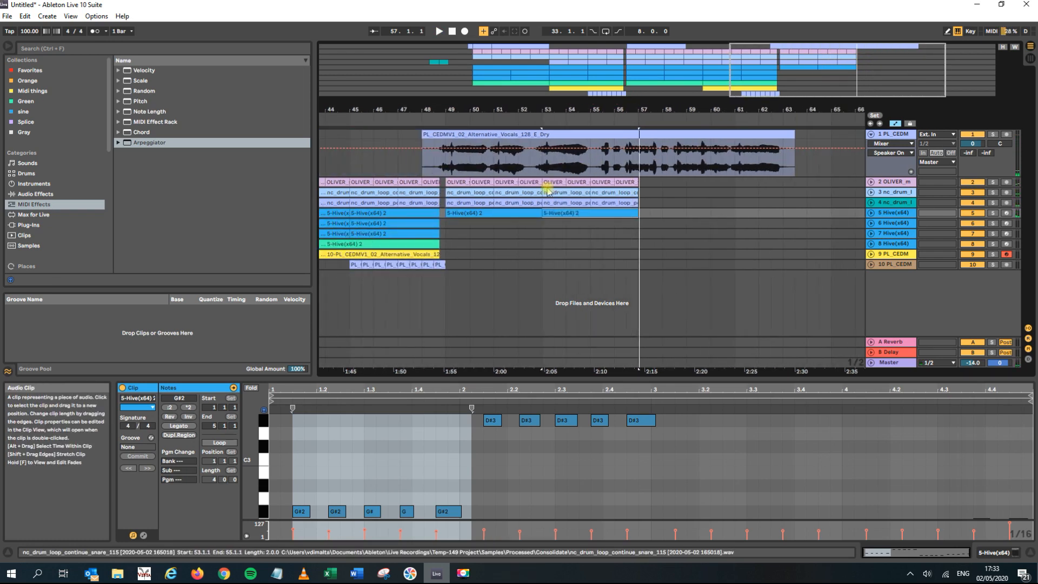
{"action": "mouse_move", "coordinate": [632, 108]}
{"action": "left_mouse_down"}
{"action": "mouse_move", "coordinate": [633, 123]}
{"action": "mouse_move", "coordinate": [636, 89]}
{"action": "left_mouse_up"}
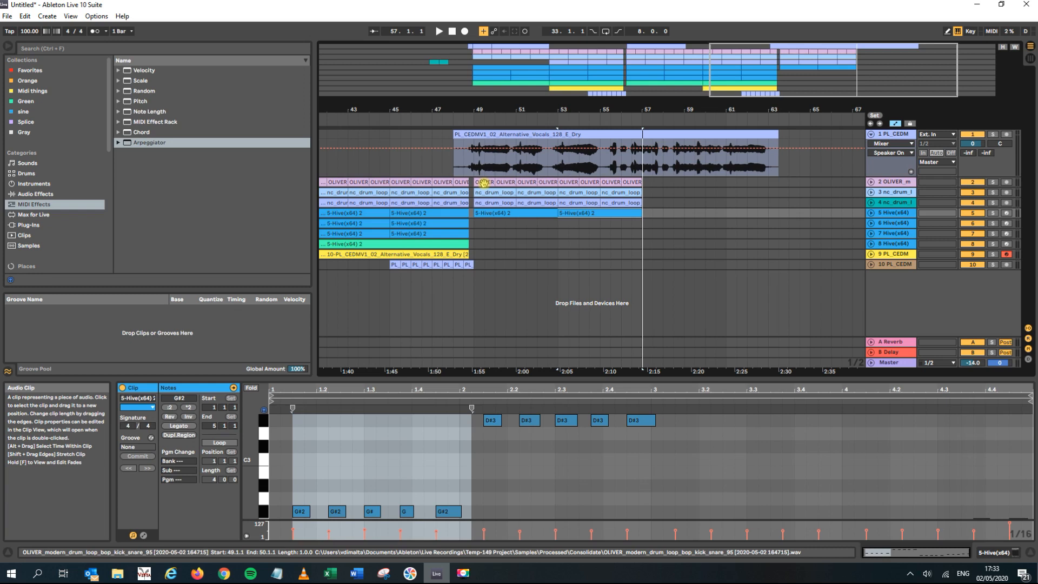
{"action": "left_click", "coordinate": [484, 183]}
{"action": "left_click", "coordinate": [629, 211], "text": "shift"}
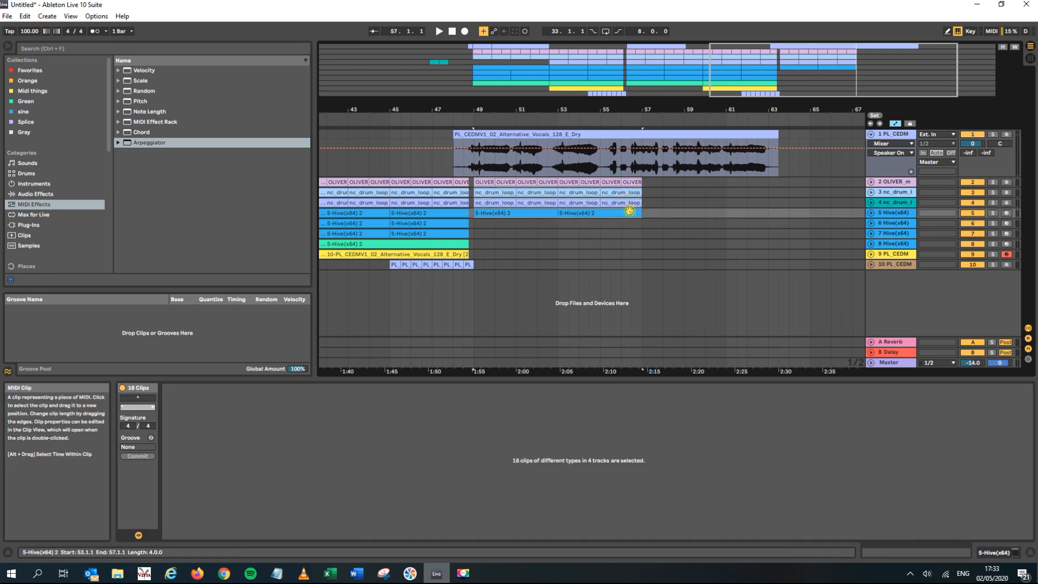
{"action": "key", "text": "ctrl+d"}
{"action": "key", "text": "space"}
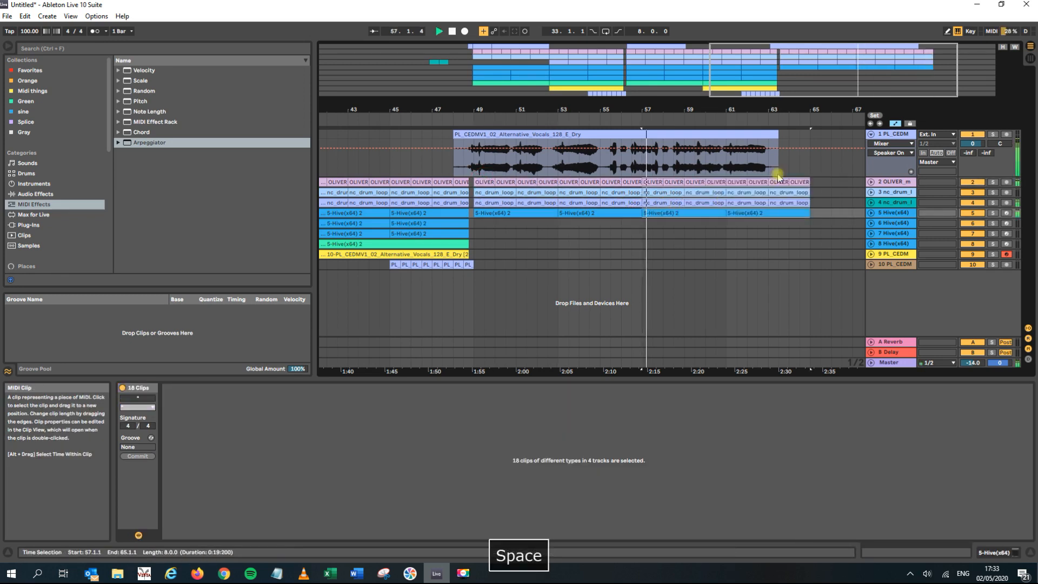
{"action": "left_click_drag", "start_coordinate": [649, 107], "coordinate": [653, 60]}
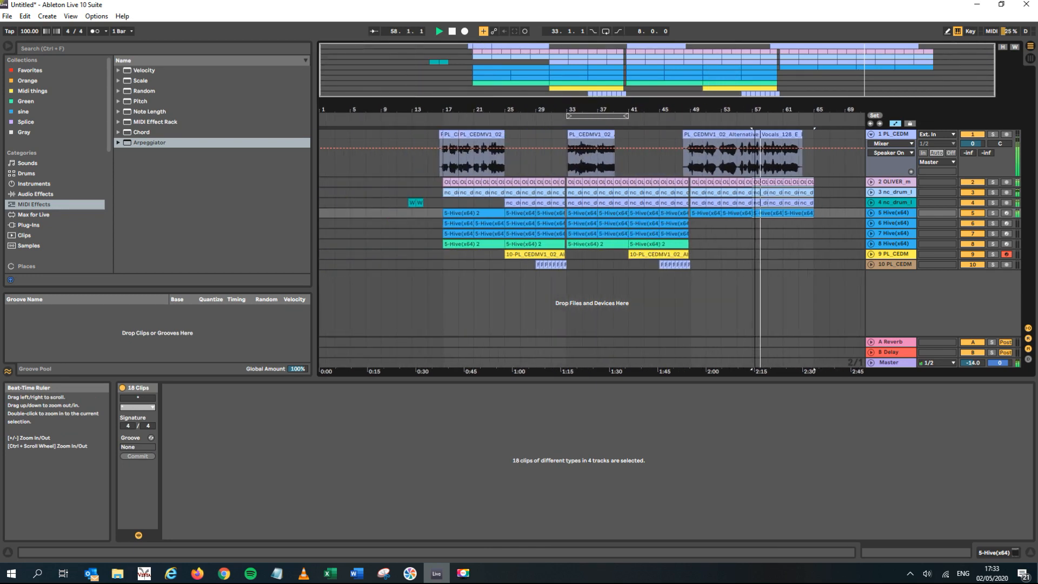
{"action": "key", "text": "space"}
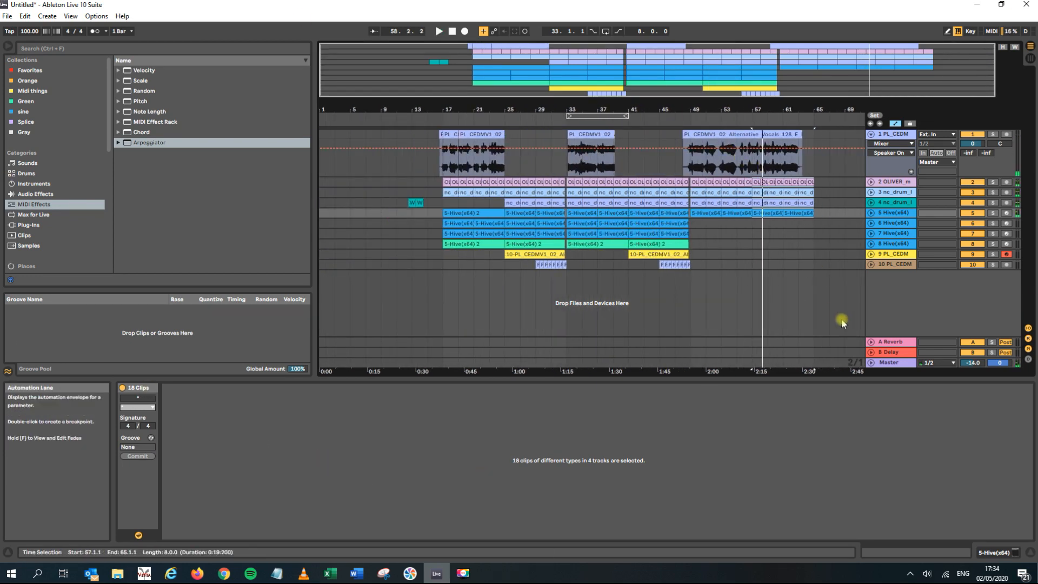
- Delete the Reverb and Delay return tracks and insert a new return track
{"action": "left_click", "coordinate": [910, 343]}
{"action": "key", "text": "Delete"}
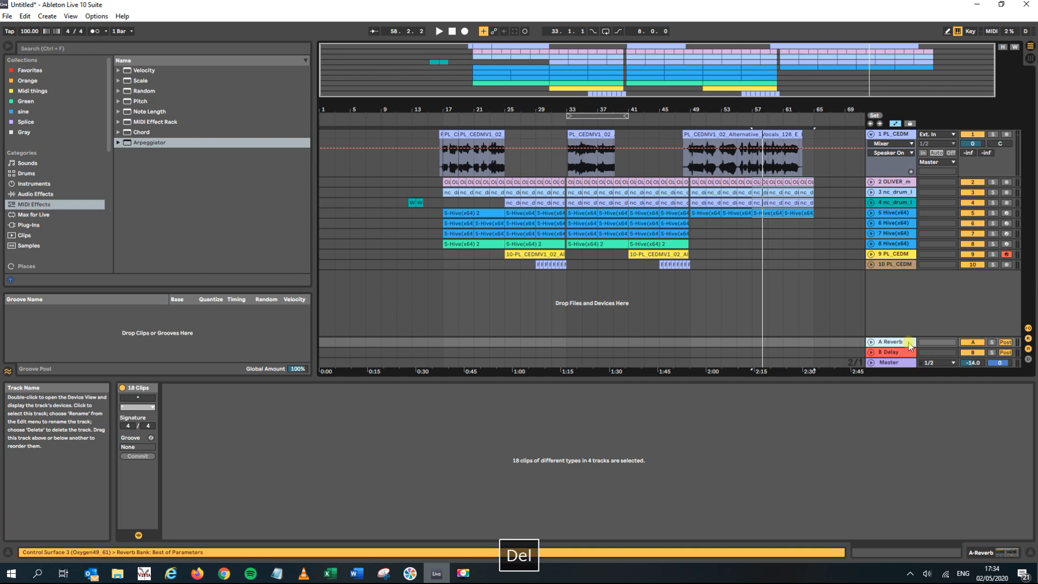
{"action": "key", "text": "Delete"}
{"action": "right_click", "coordinate": [912, 339]}
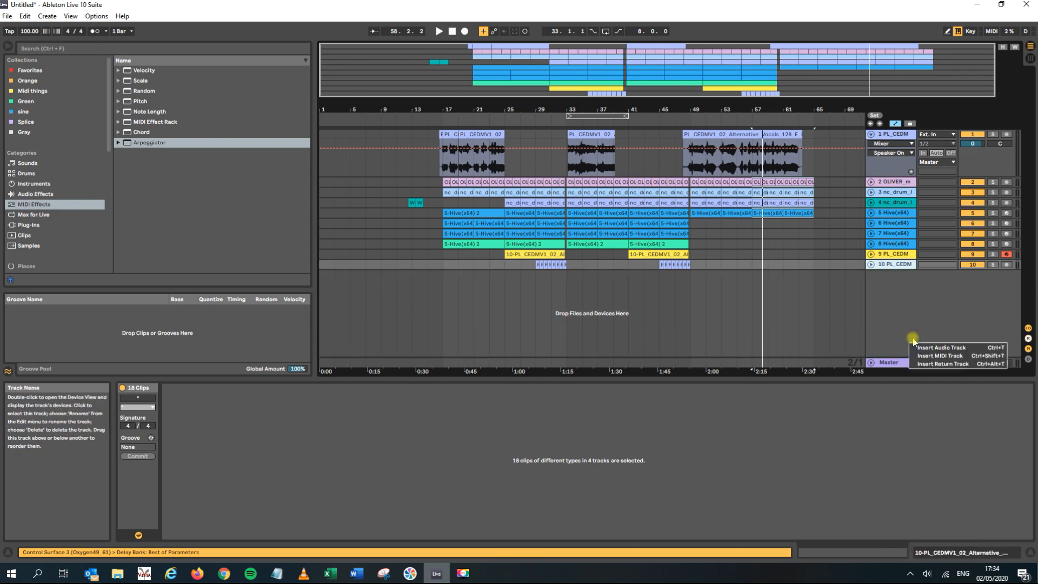
{"action": "left_click", "coordinate": [939, 363]}
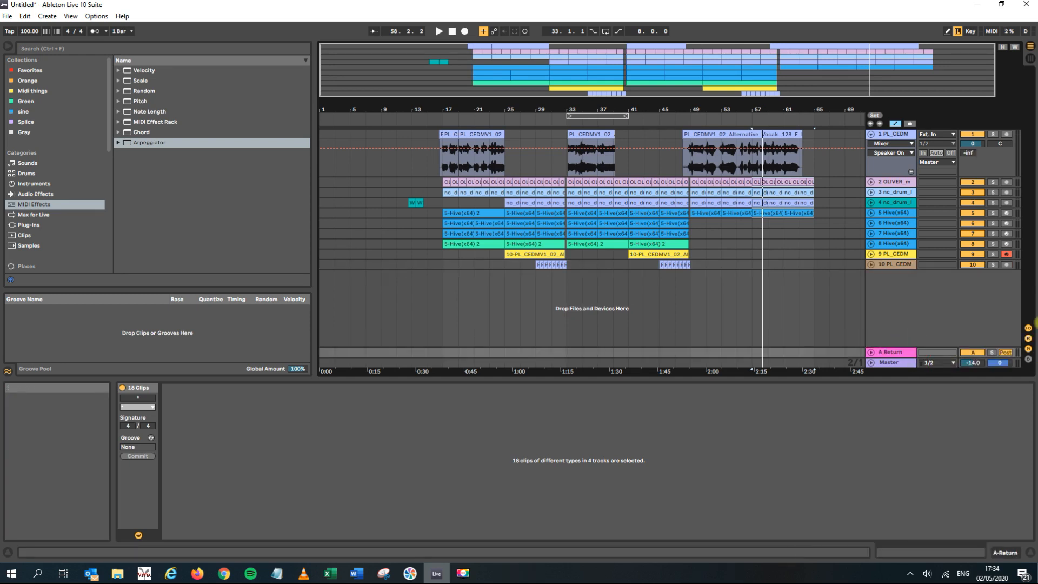
- Search the plug-ins for "val" and load ValhallaVintageVerb_x64 onto return track A
{"action": "left_click", "coordinate": [71, 50]}
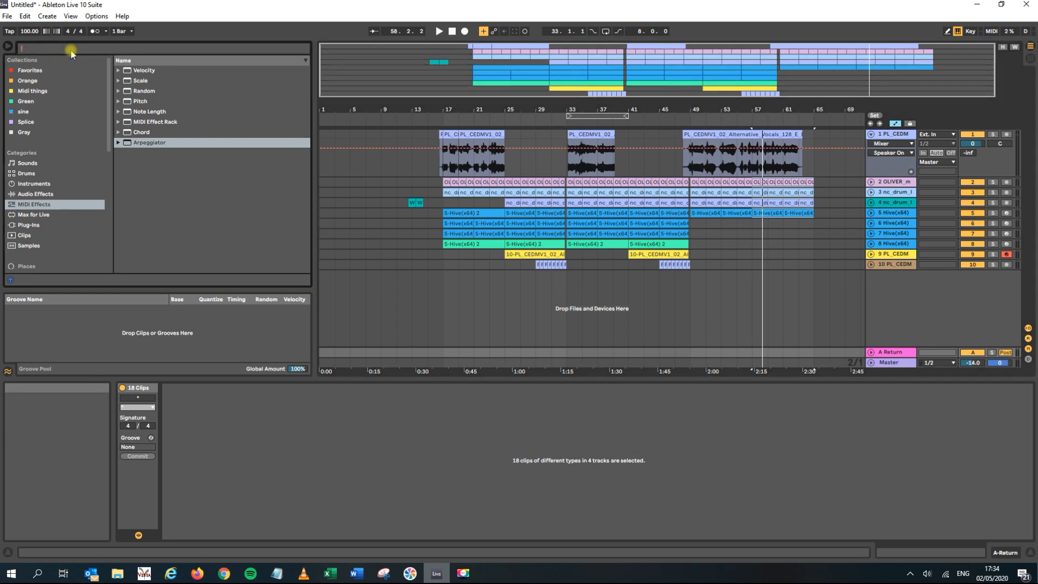
{"action": "type", "text": "vai"}
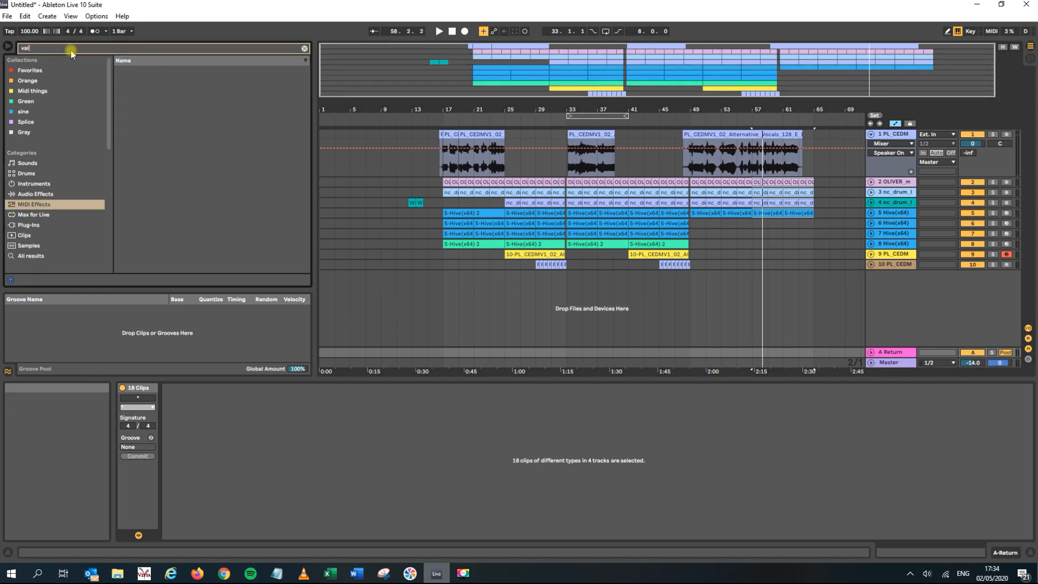
{"action": "left_click", "coordinate": [30, 225]}
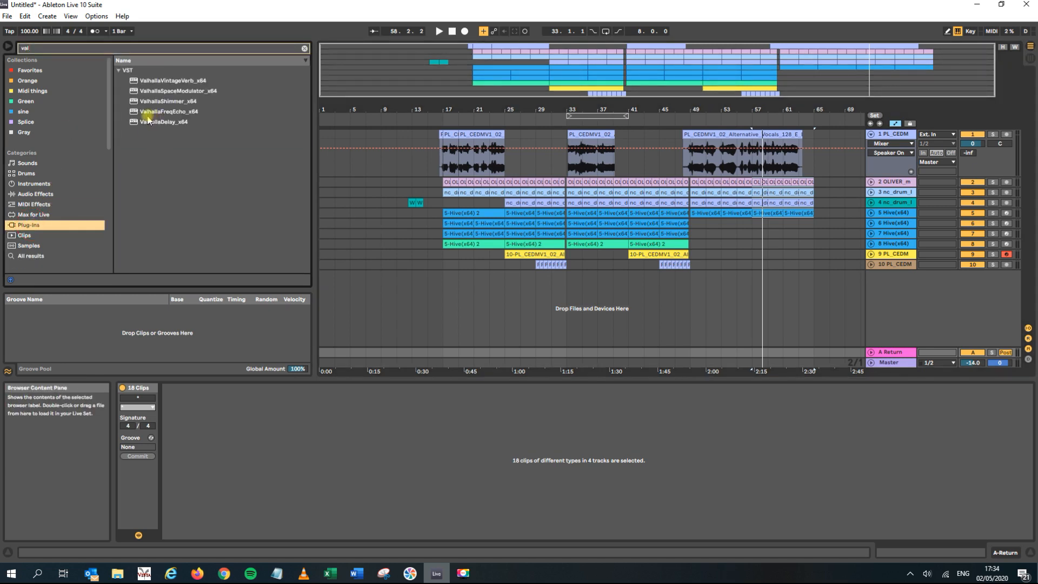
{"action": "left_click", "coordinate": [161, 81]}
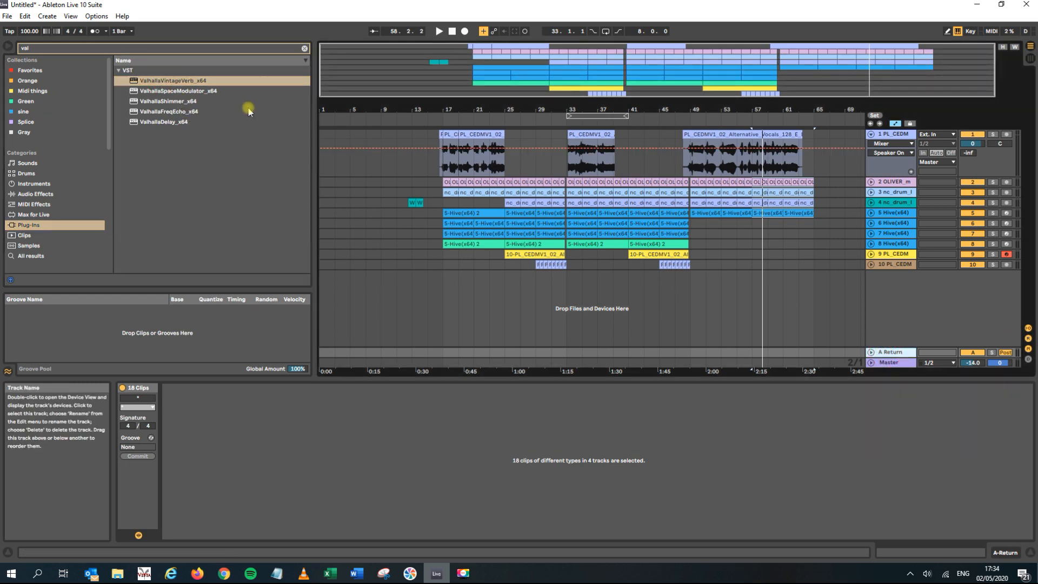
{"action": "left_click_drag", "start_coordinate": [149, 79], "coordinate": [171, 82]}
{"action": "left_click_drag", "start_coordinate": [853, 218], "coordinate": [889, 352]}
- Set the ValhallaVintageVerb mix to 35.6%, briefly play the song and close the plug-in window
{"action": "left_click_drag", "start_coordinate": [114, 204], "coordinate": [129, 296]}
{"action": "key", "text": "space"}
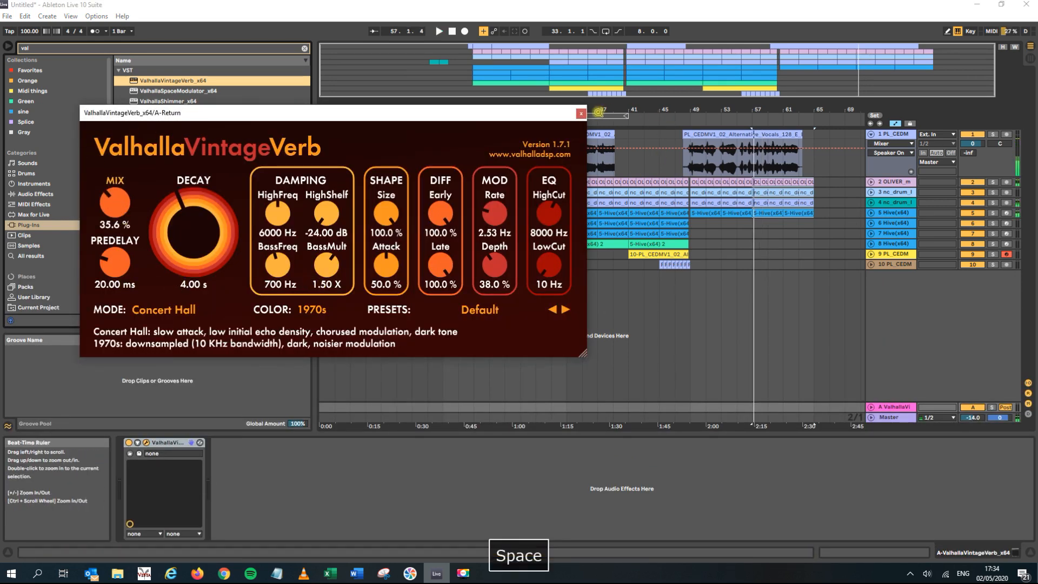
{"action": "left_click", "coordinate": [578, 116]}
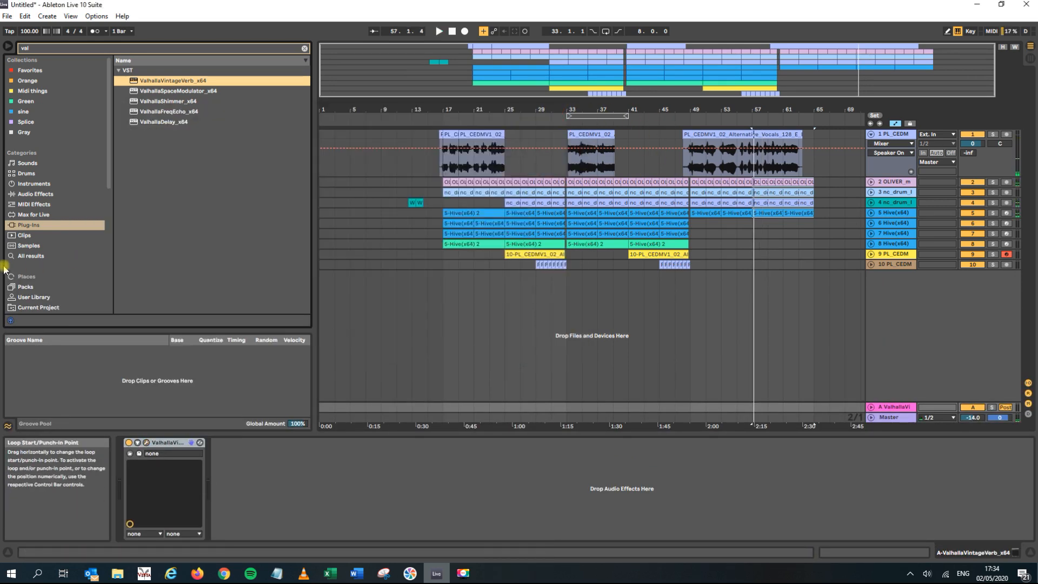
- Clear the browser search and add a Compressor audio effect after the ValhallaVintageVerb on return track A
{"action": "left_click", "coordinate": [34, 193]}
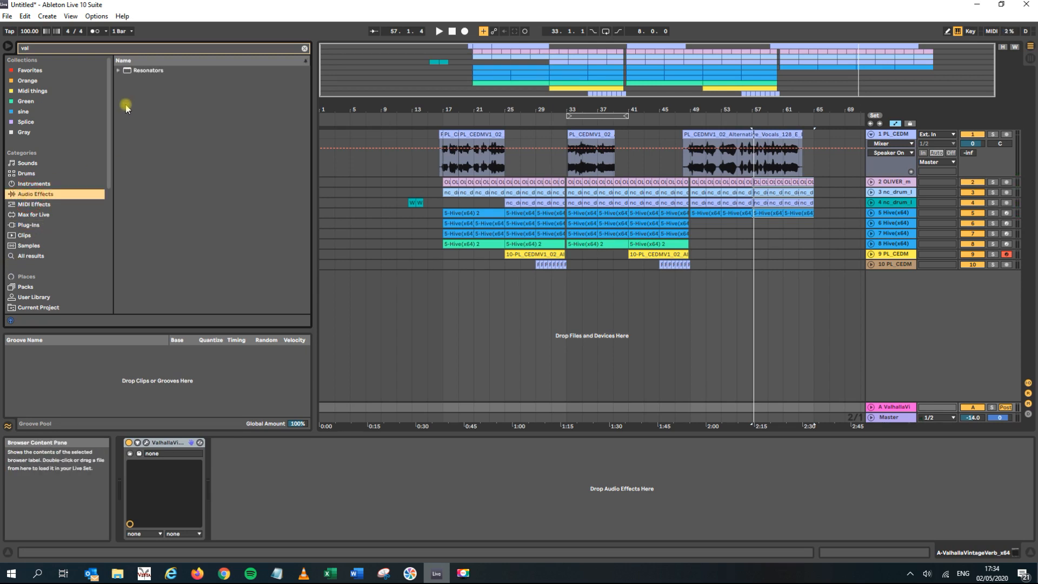
{"action": "left_click", "coordinate": [303, 49]}
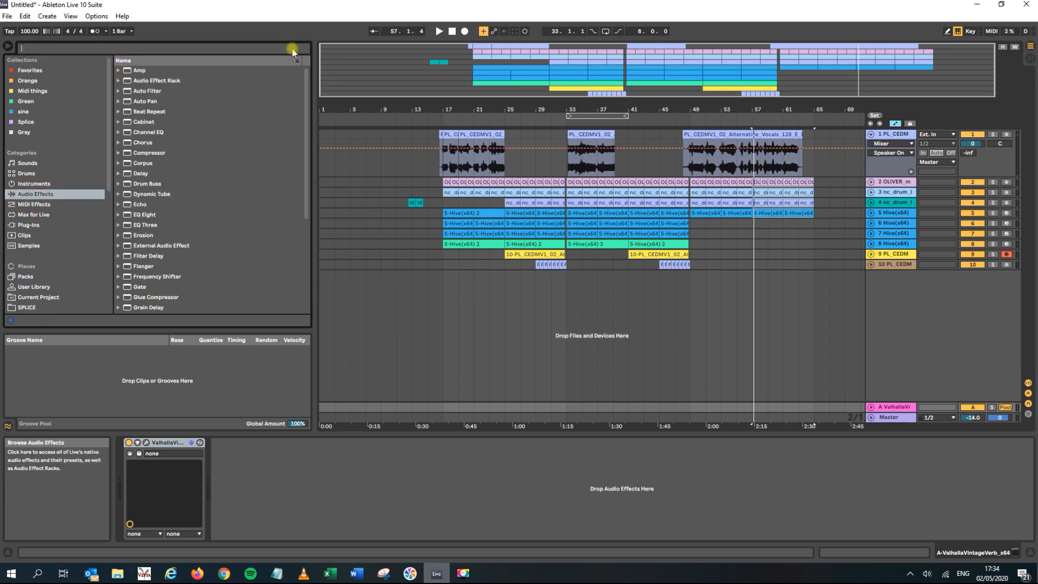
{"action": "left_click_drag", "start_coordinate": [145, 156], "coordinate": [253, 475]}
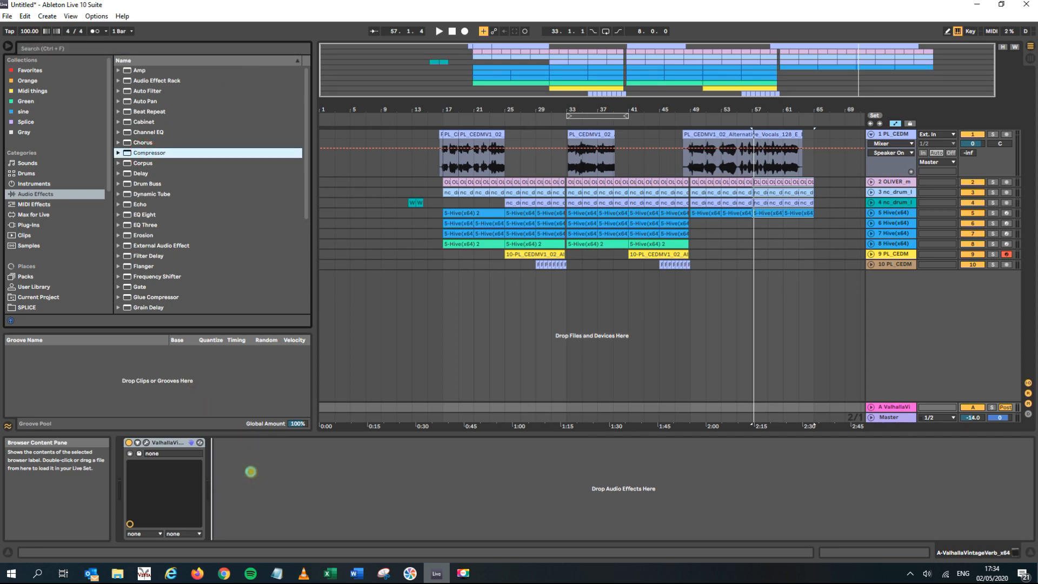
{"action": "left_click_drag", "start_coordinate": [251, 471], "coordinate": [251, 475]}
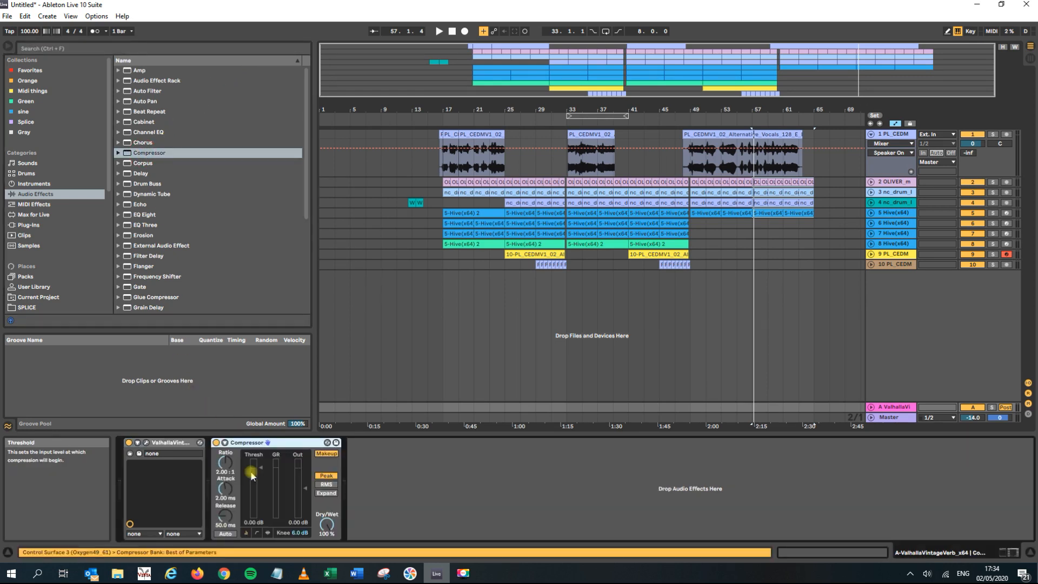
- Expand the Compressor's sidechain controls on return track A, enable Sidechain and review the available input sources
{"action": "left_click", "coordinate": [226, 443]}
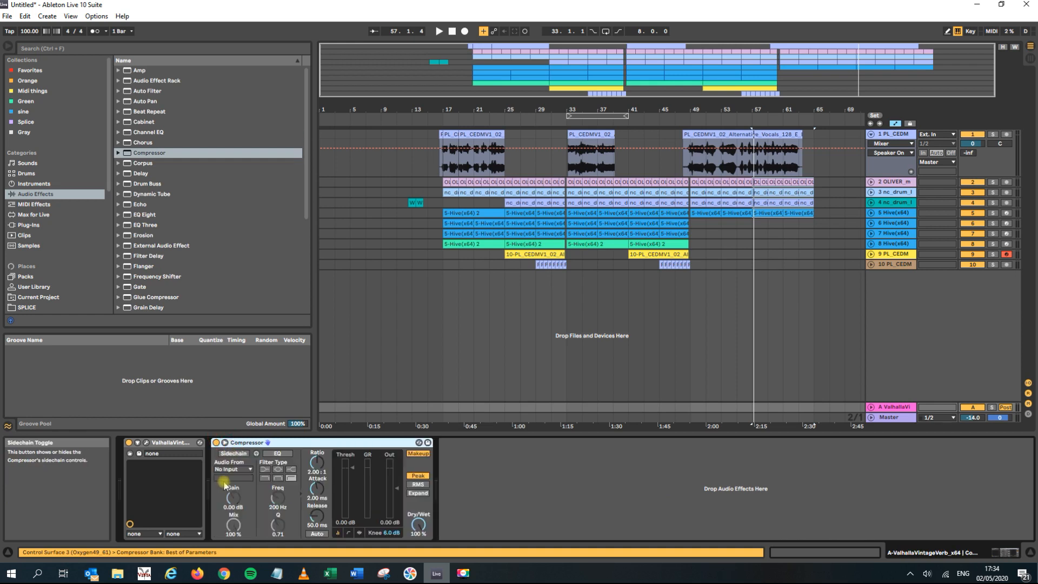
{"action": "left_click", "coordinate": [232, 454]}
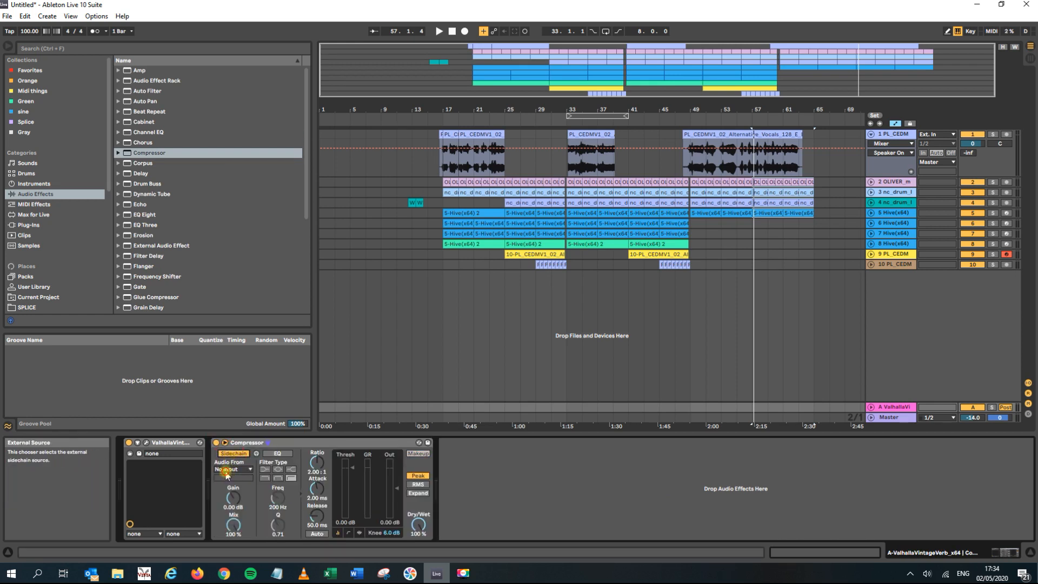
{"action": "left_click", "coordinate": [226, 471]}
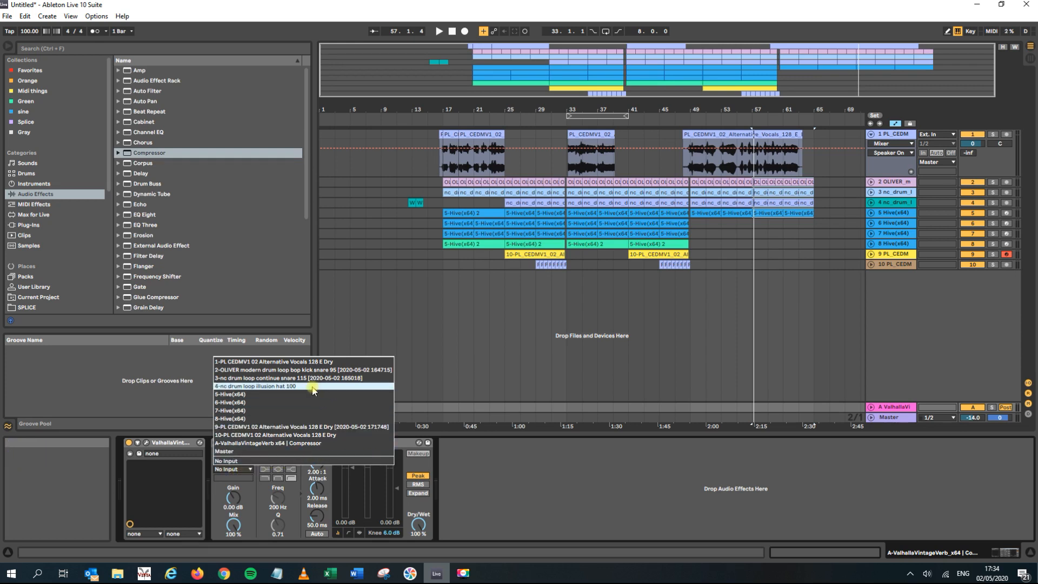
{"action": "left_click", "coordinate": [801, 4]}
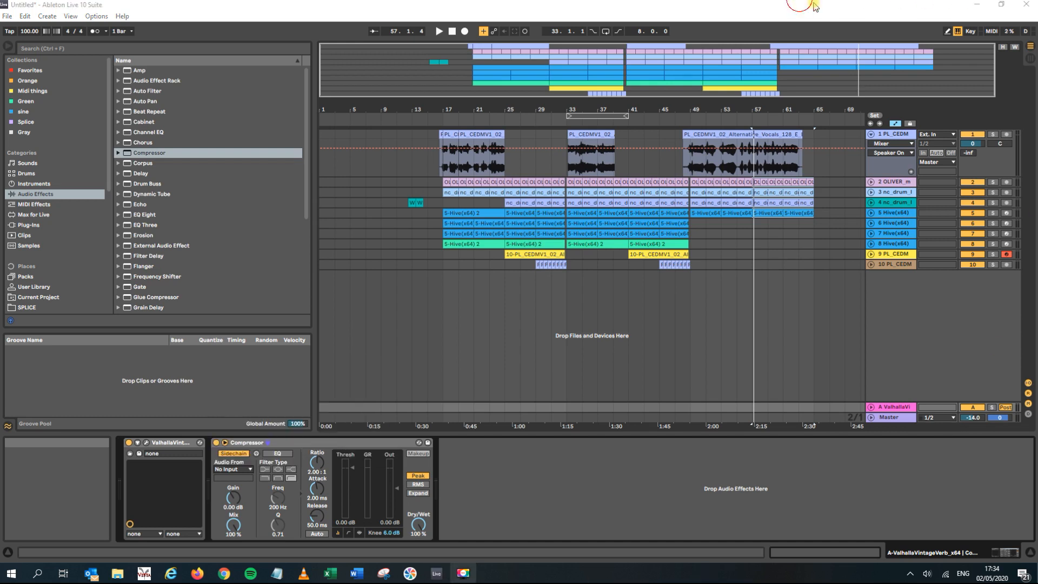
- Rename the first track, holding the main vocal clips, as VOCAL
{"action": "right_click", "coordinate": [901, 139]}
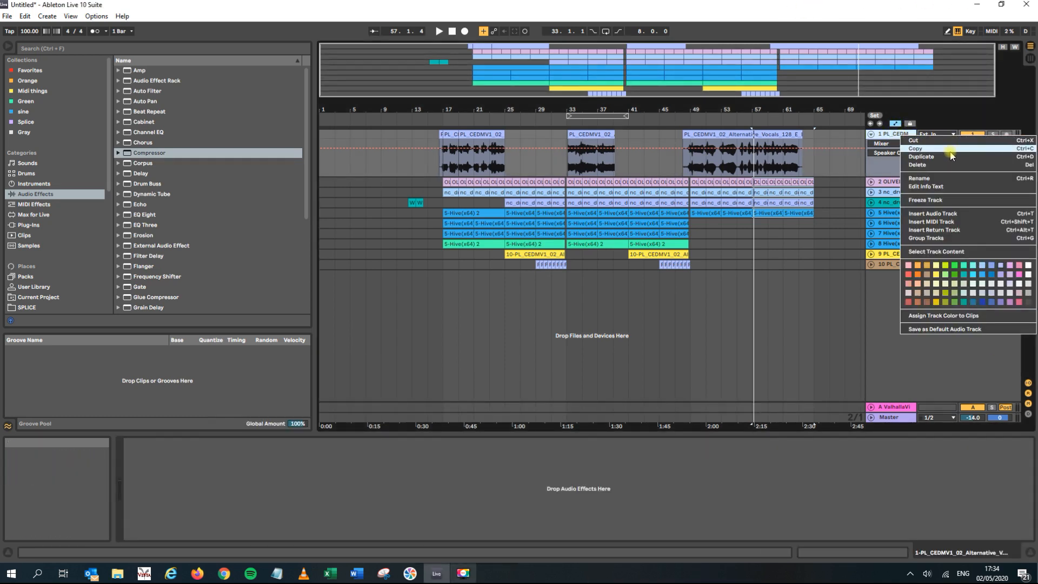
{"action": "left_click", "coordinate": [947, 177]}
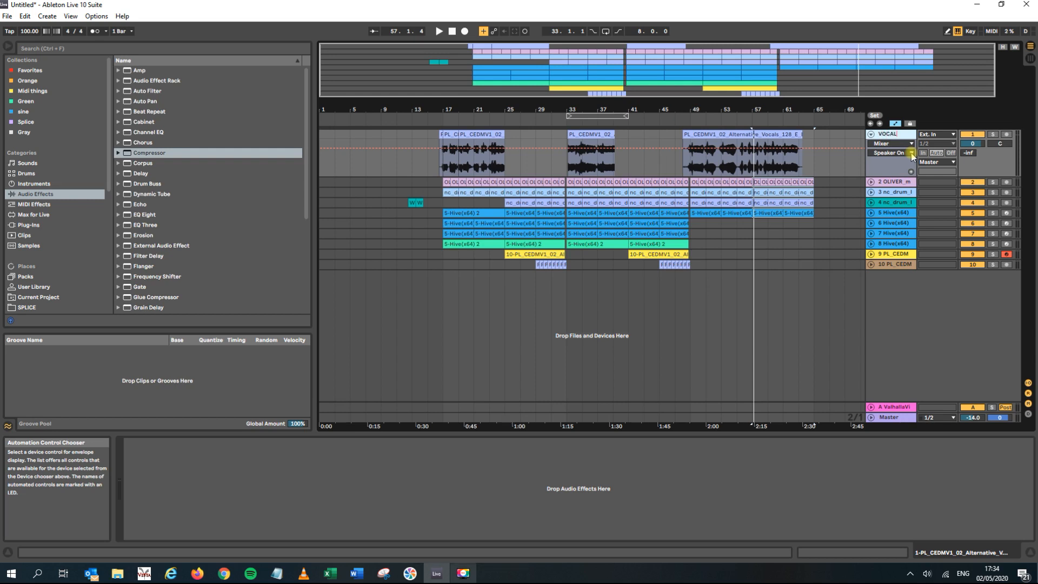
- Choose VOCAL as the sidechain source of return A's Compressor, with threshold -18.0 dB and ratio 2.52:1
{"action": "left_click", "coordinate": [888, 409]}
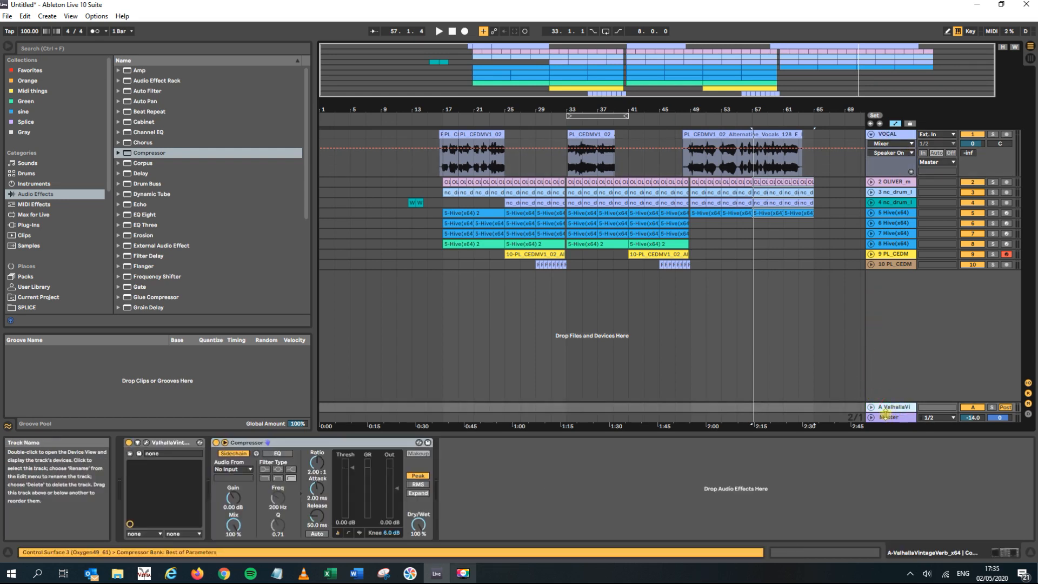
{"action": "left_click", "coordinate": [233, 470]}
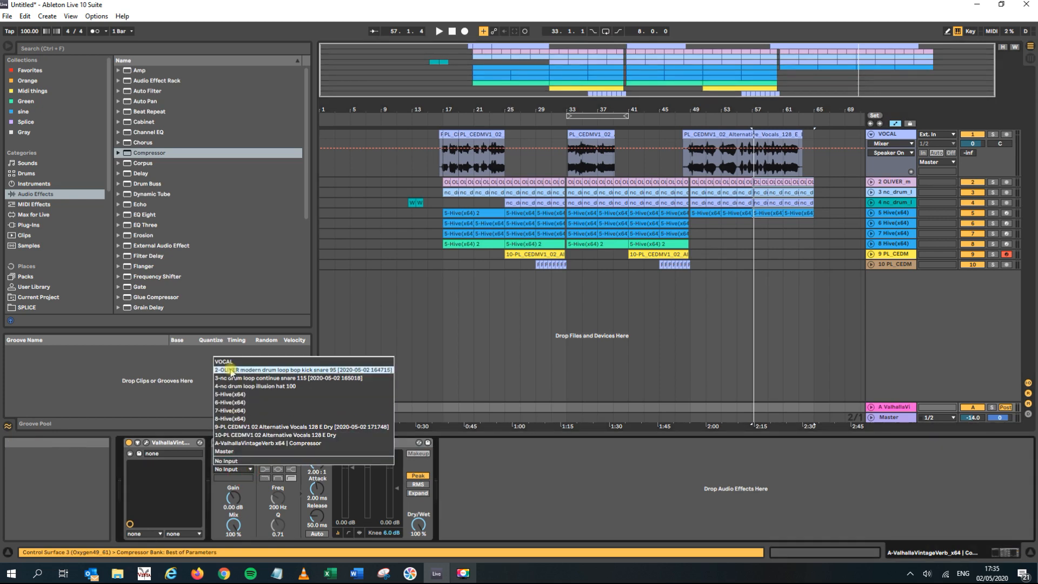
{"action": "left_click", "coordinate": [230, 362]}
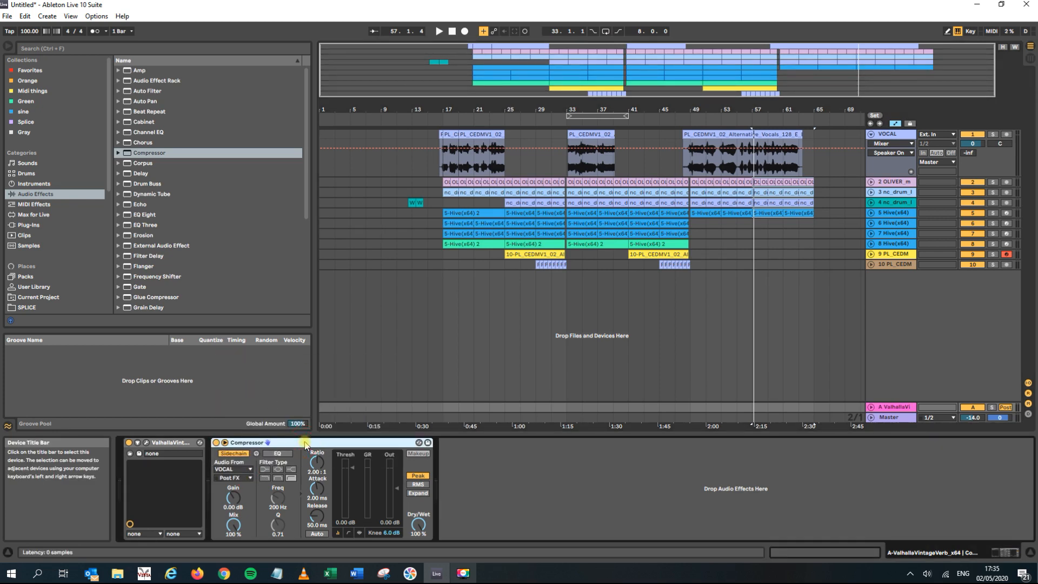
{"action": "left_click_drag", "start_coordinate": [352, 466], "coordinate": [352, 485]}
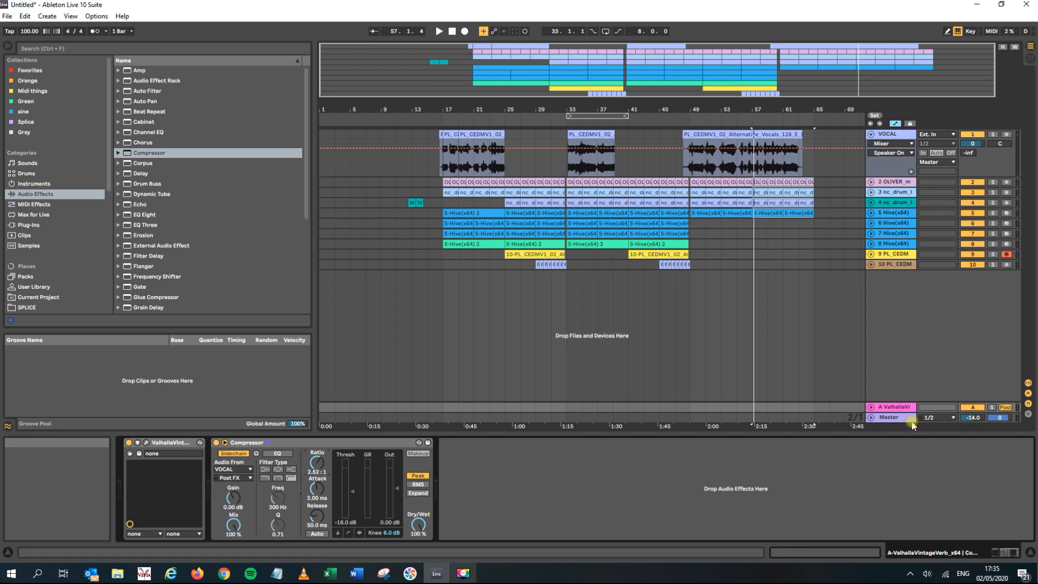
- Search the plug-ins for "pro" and load FabFilter Pro-Q 3 after the Compressor on return track A
{"action": "left_click", "coordinate": [72, 49]}
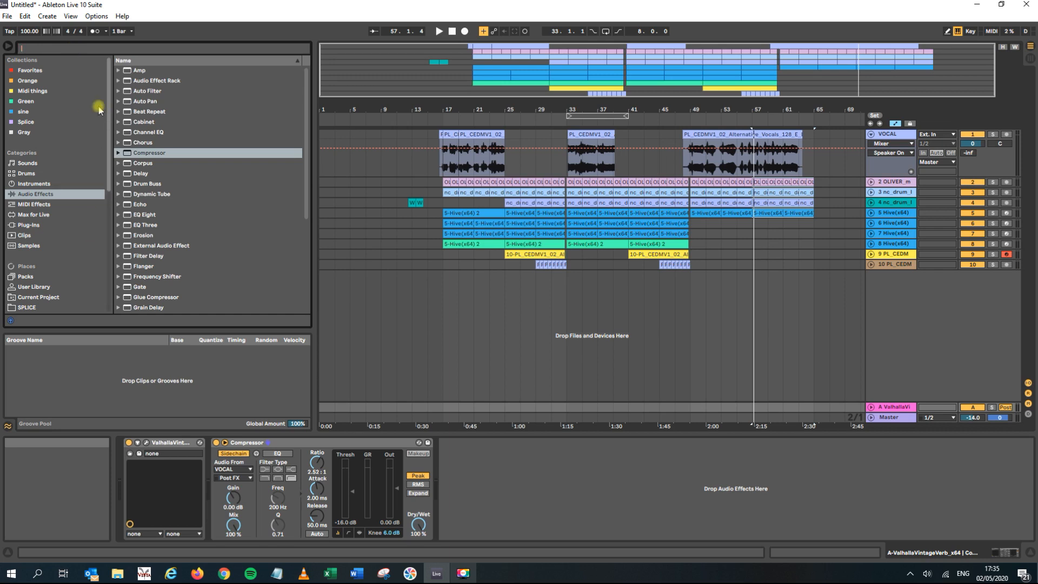
{"action": "type", "text": "pro"}
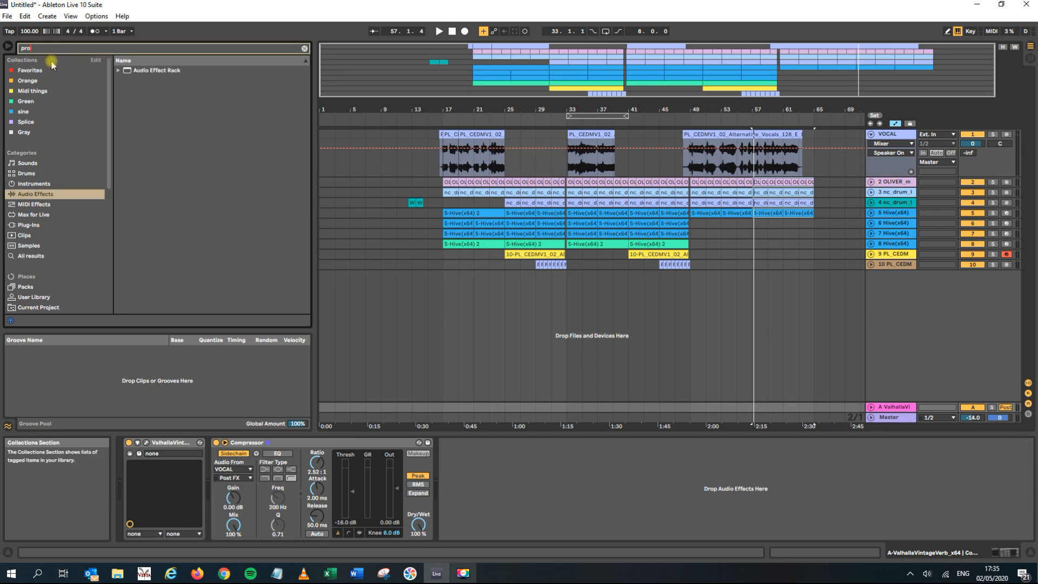
{"action": "left_click", "coordinate": [28, 224]}
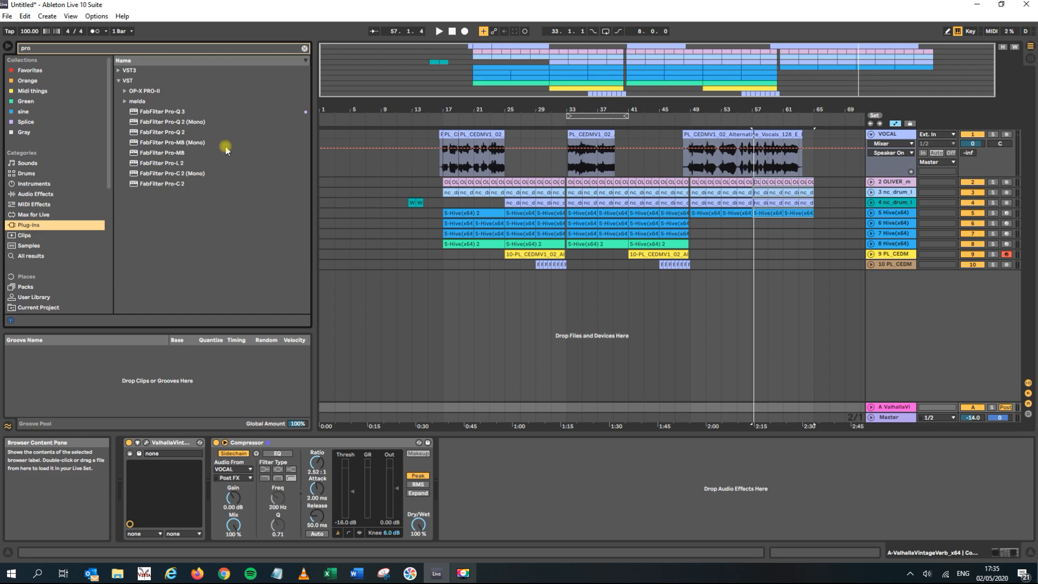
{"action": "left_click_drag", "start_coordinate": [169, 114], "coordinate": [473, 503]}
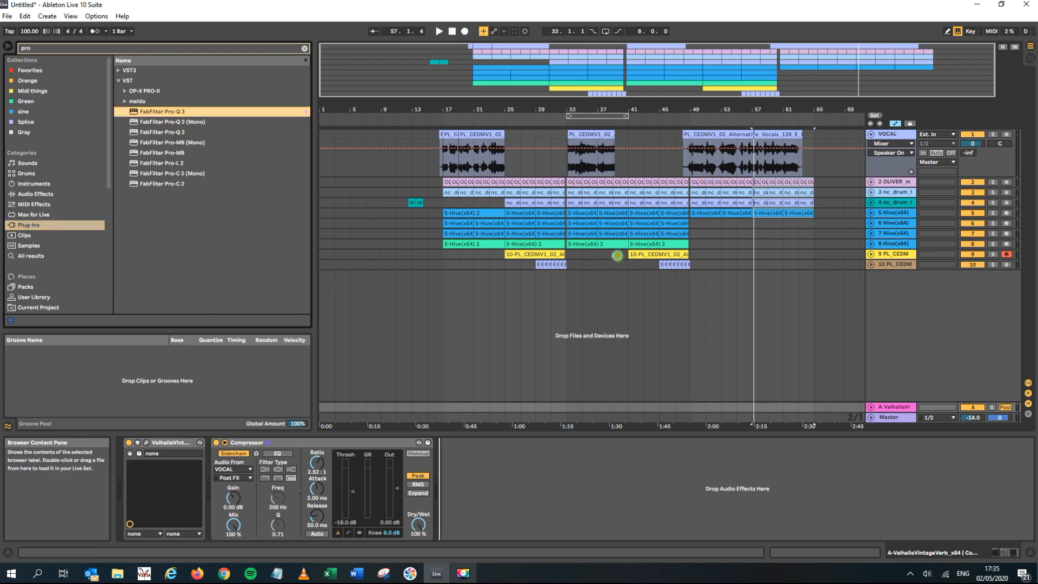
- Apply the stereo preset Cut Low Side to FabFilter Pro-Q 3 and close the plug-in window
{"action": "left_click", "coordinate": [415, 151]}
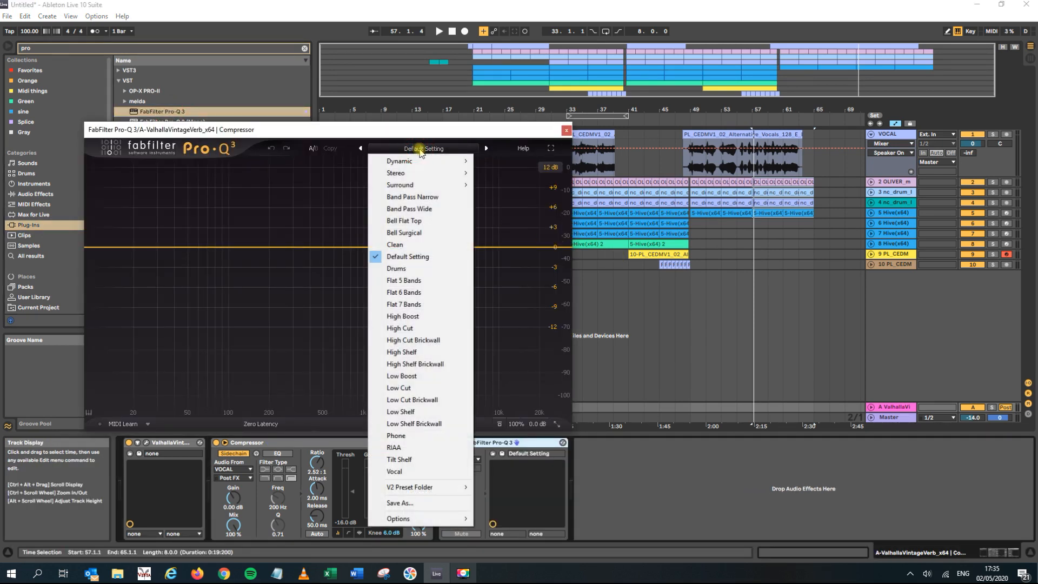
{"action": "mouse_move", "coordinate": [448, 175]}
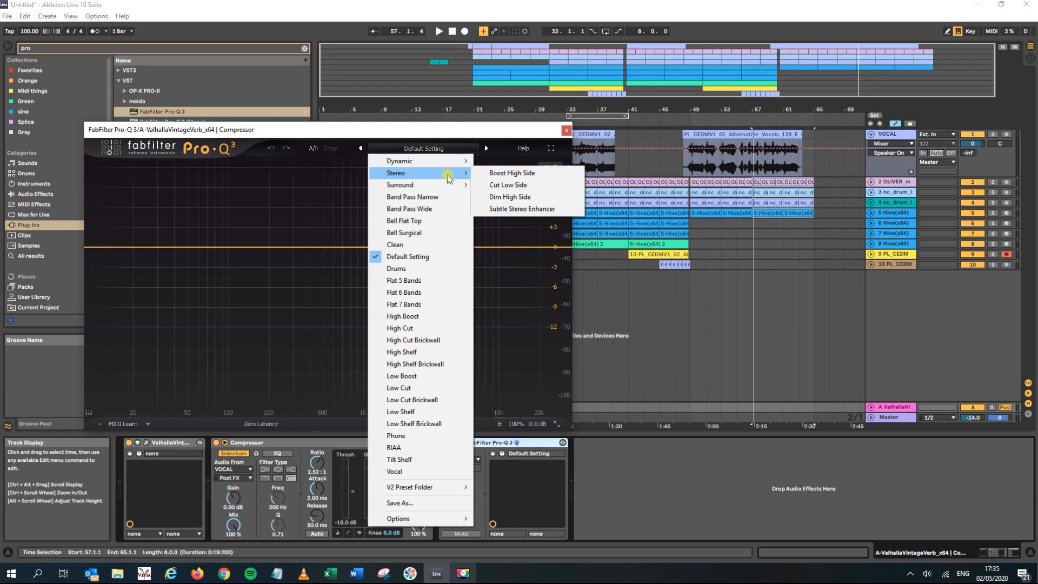
{"action": "left_click", "coordinate": [508, 185]}
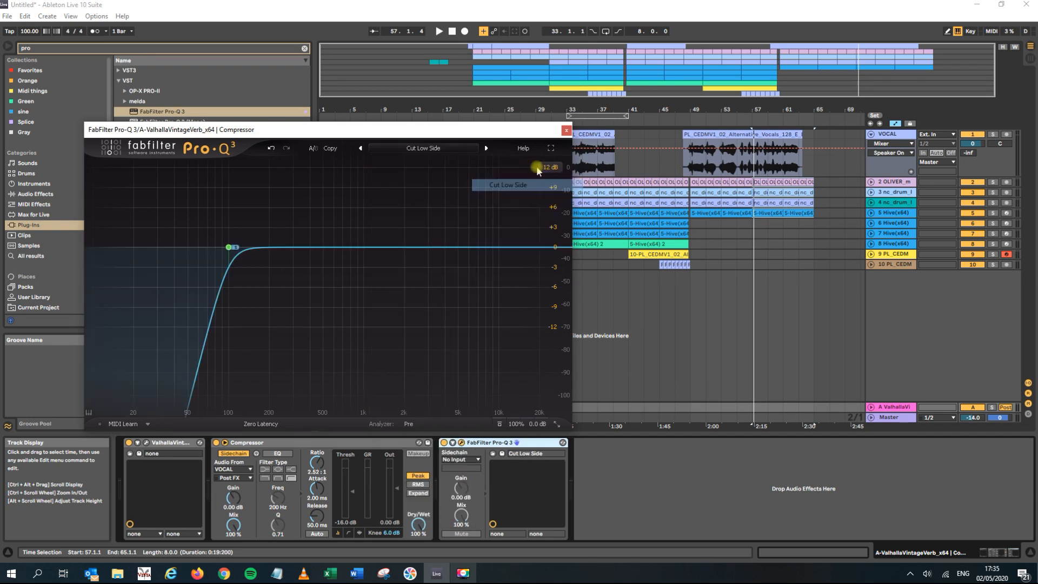
{"action": "left_click", "coordinate": [566, 131]}
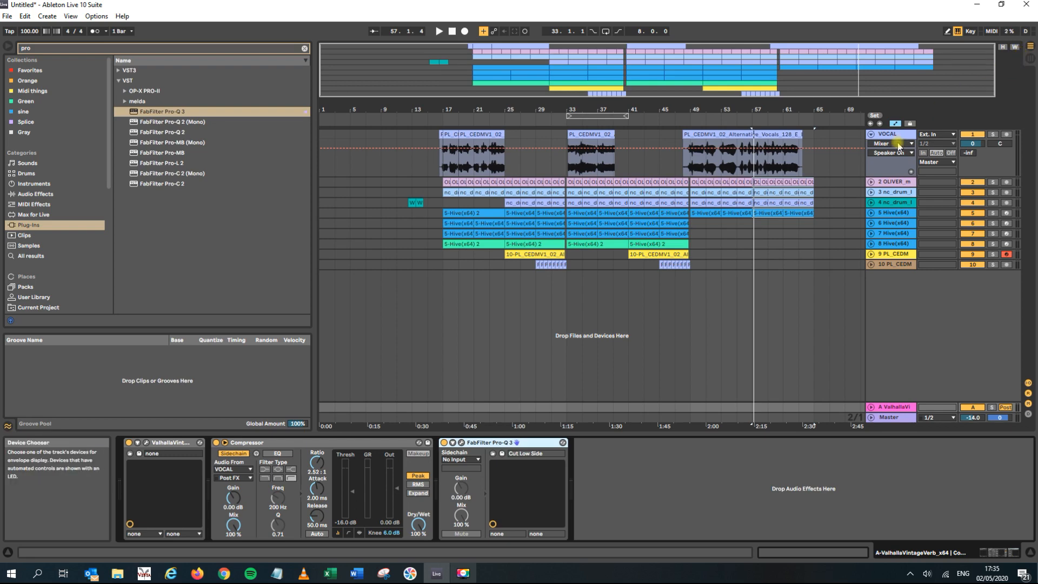
- Turn up the VOCAL track's send to return track A in the session mixer
{"action": "key", "text": "Tab"}
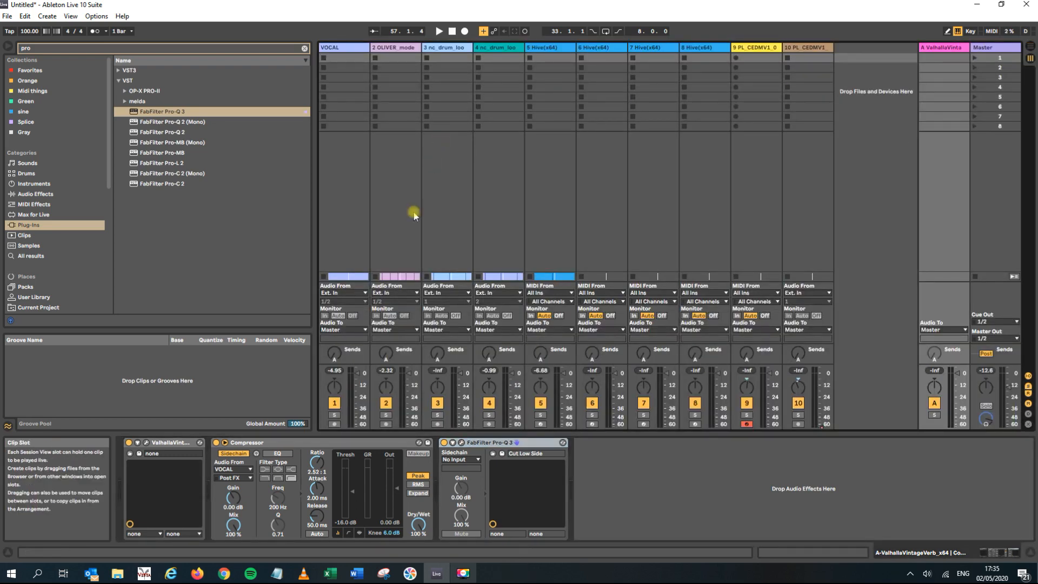
{"action": "key", "text": "Tab"}
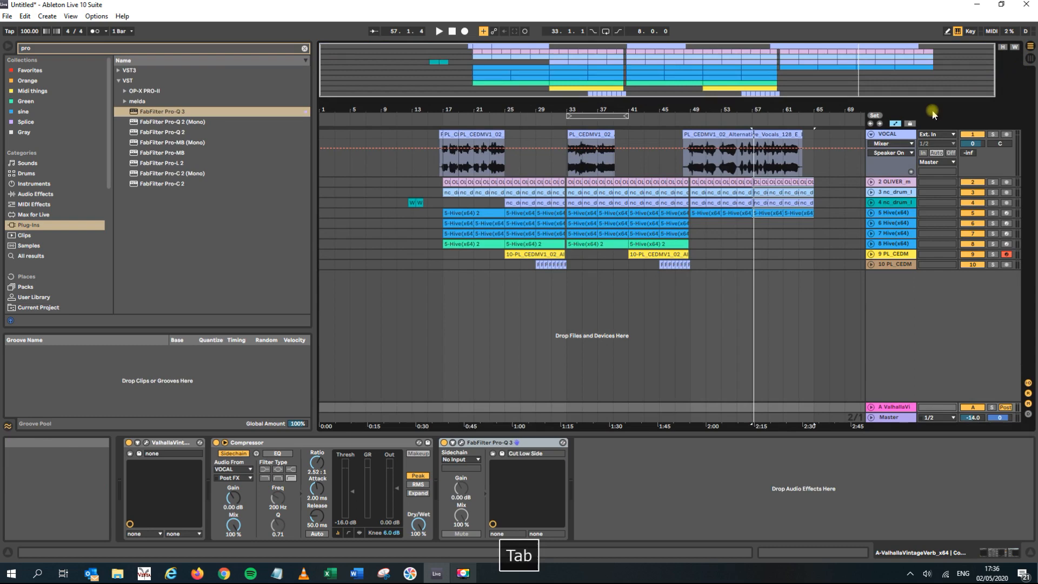
{"action": "left_click", "coordinate": [891, 134]}
{"action": "key", "text": "Tab"}
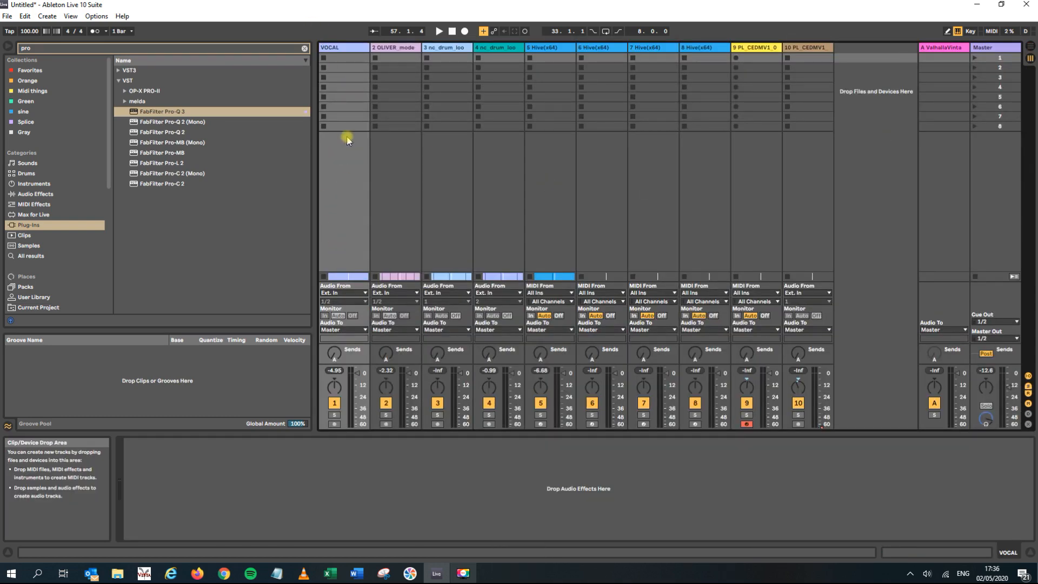
{"action": "left_click", "coordinate": [336, 354]}
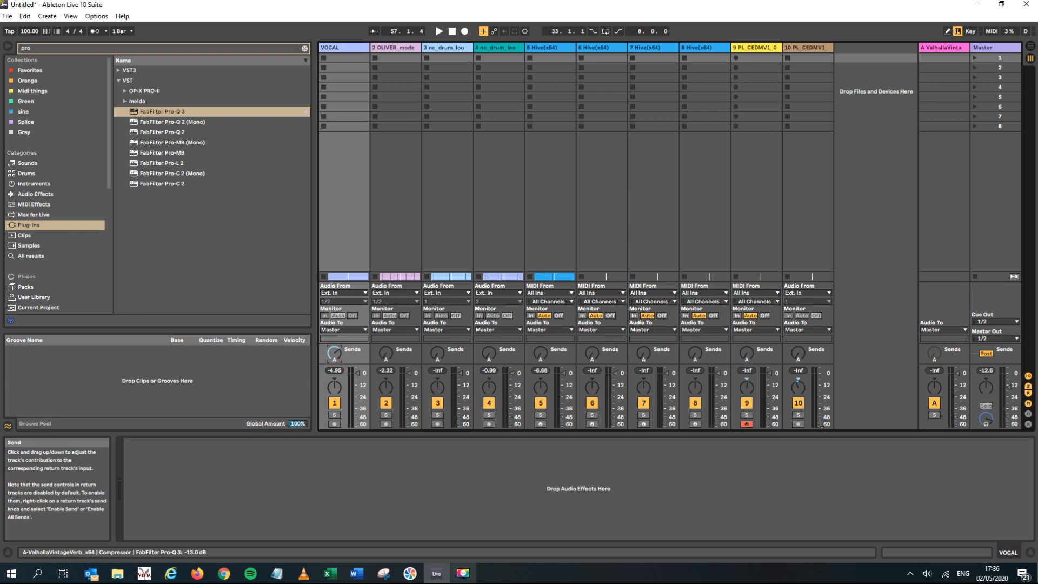
- Play the song from bar 17 and lower the threshold of return A's Compressor to -28.1 dB
{"action": "key", "text": "space"}
{"action": "key", "text": "Tab"}
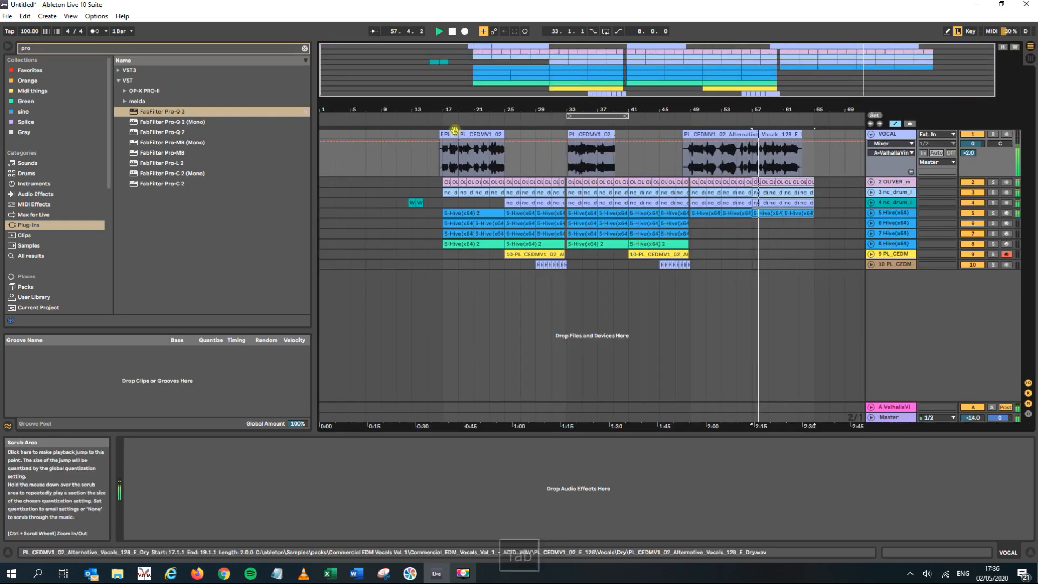
{"action": "key", "text": "space"}
{"action": "key", "text": "space"}
{"action": "key", "text": "Tab"}
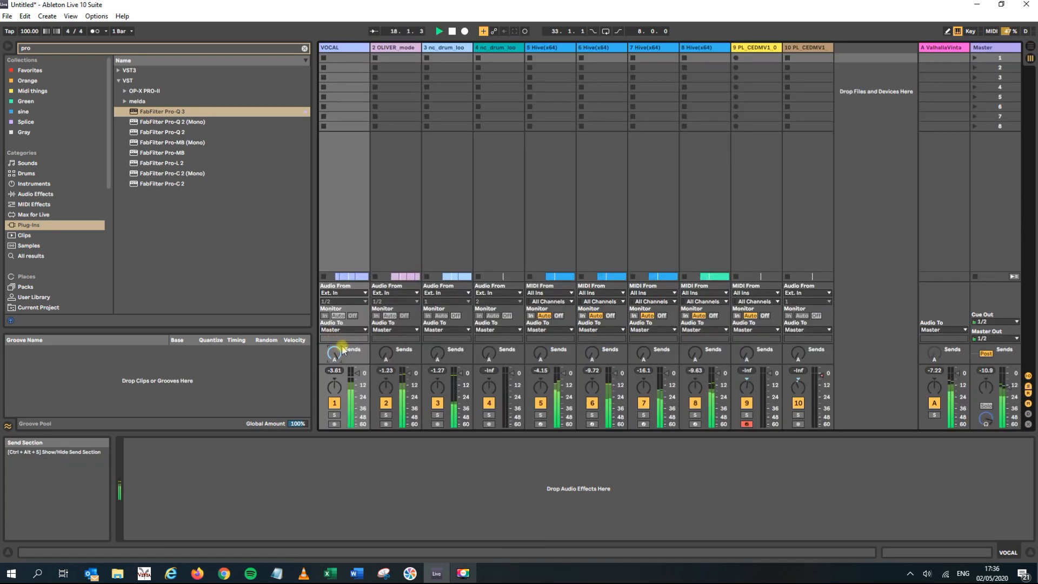
{"action": "key", "text": "Tab"}
{"action": "left_click", "coordinate": [894, 406]}
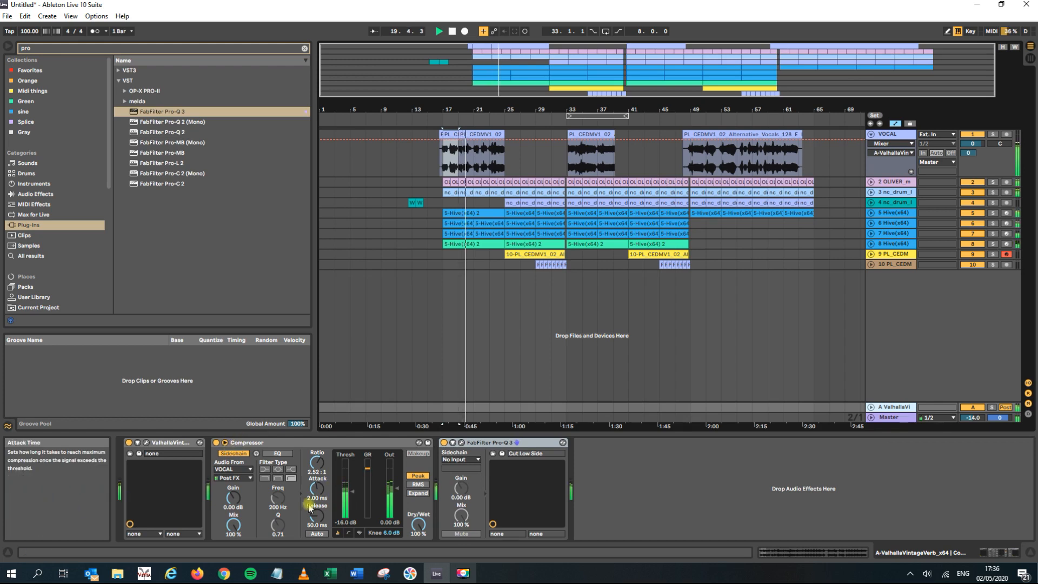
{"action": "left_click_drag", "start_coordinate": [349, 492], "coordinate": [350, 502]}
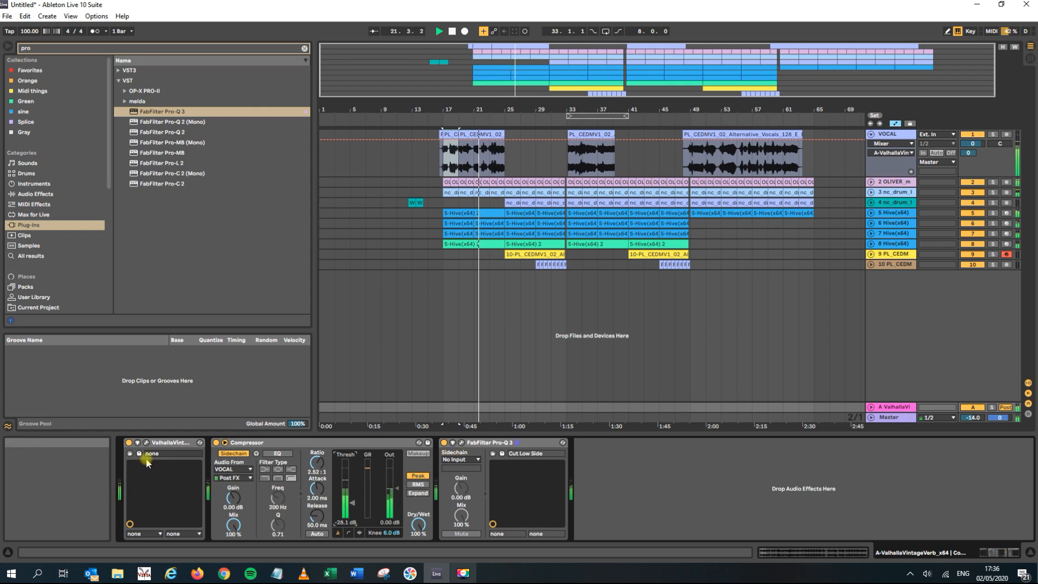
- Set the ValhallaVintageVerb mix to 71.2% and decay to 11.14 s, close the plug-in window and stop playback
{"action": "left_click", "coordinate": [146, 442]}
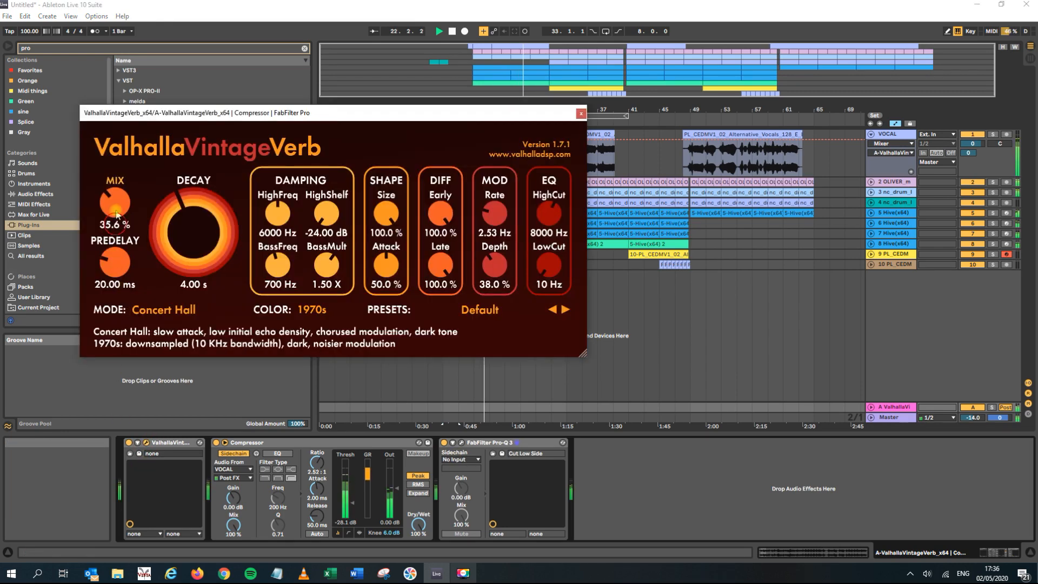
{"action": "left_click_drag", "start_coordinate": [117, 213], "coordinate": [115, 173]}
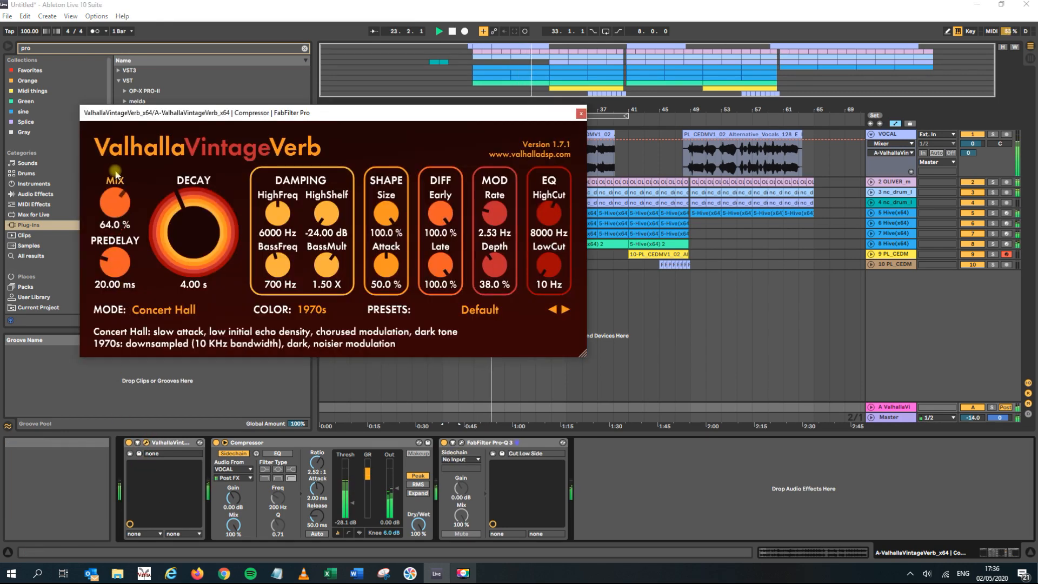
{"action": "left_click_drag", "start_coordinate": [113, 199], "coordinate": [112, 197]}
{"action": "left_click_drag", "start_coordinate": [192, 224], "coordinate": [196, 188]}
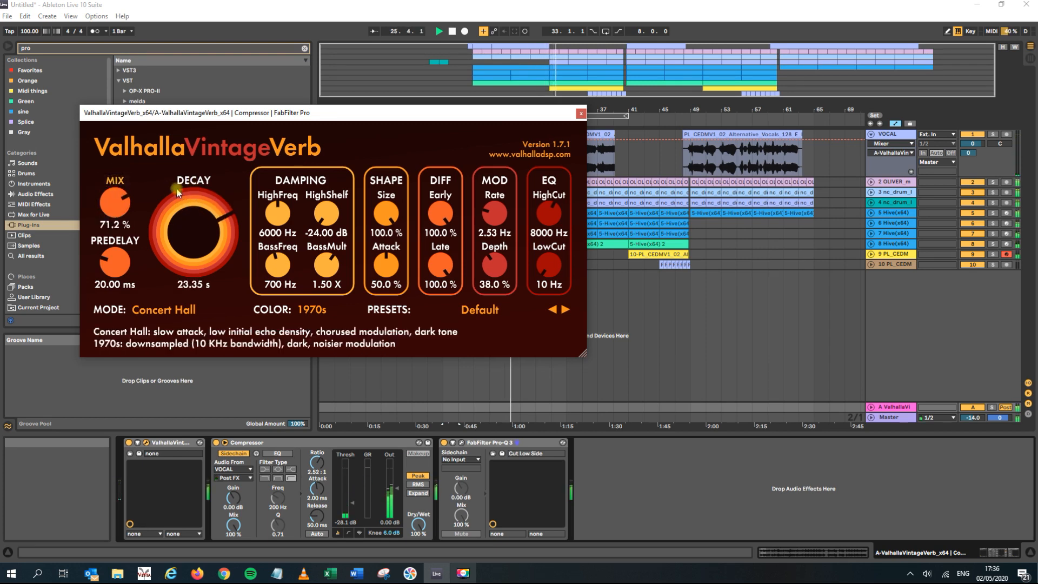
{"action": "left_click_drag", "start_coordinate": [175, 236], "coordinate": [177, 244]}
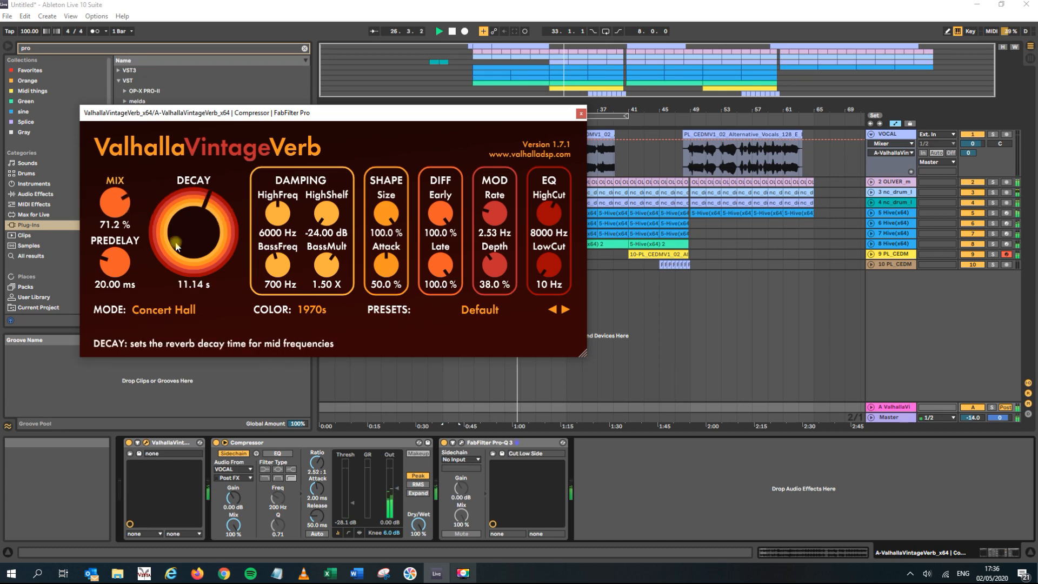
{"action": "left_click", "coordinate": [581, 113]}
{"action": "key", "text": "space"}
- Rename track 9, the sliced vocal track with the Arpeggiator, as VOCAL H
{"action": "left_click", "coordinate": [903, 261]}
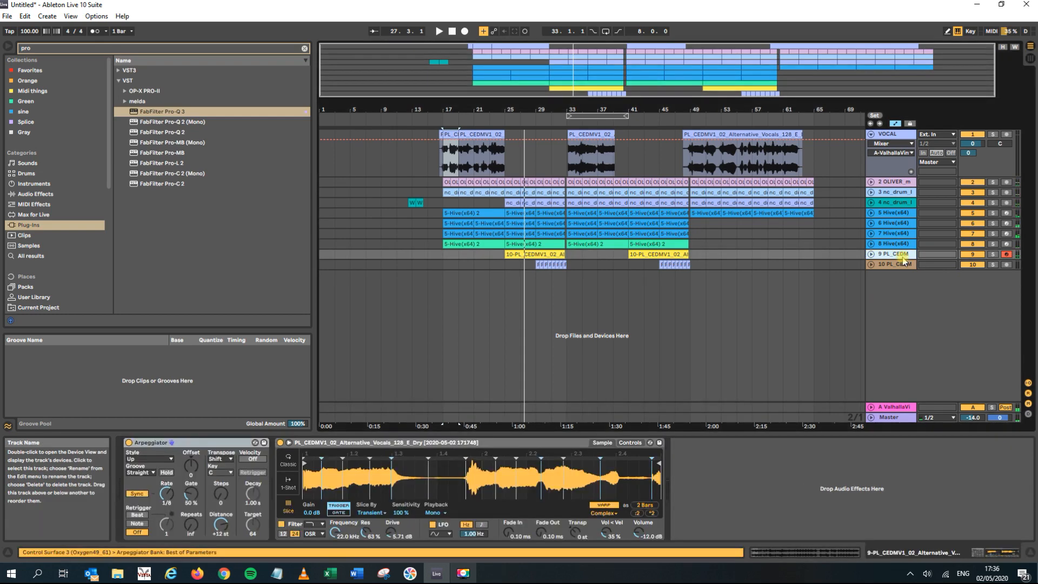
{"action": "right_click", "coordinate": [883, 257]}
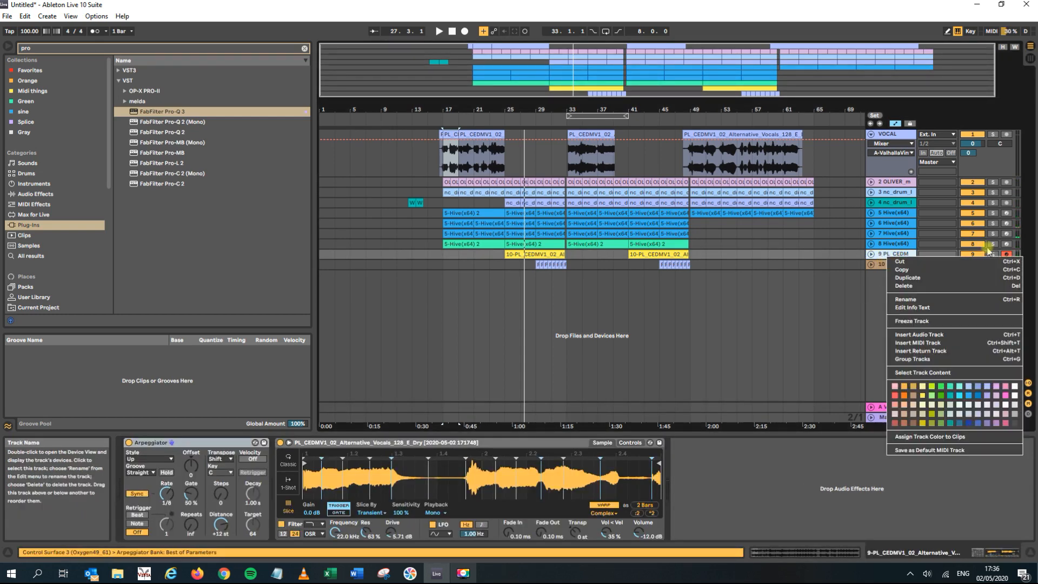
{"action": "left_click", "coordinate": [917, 273]}
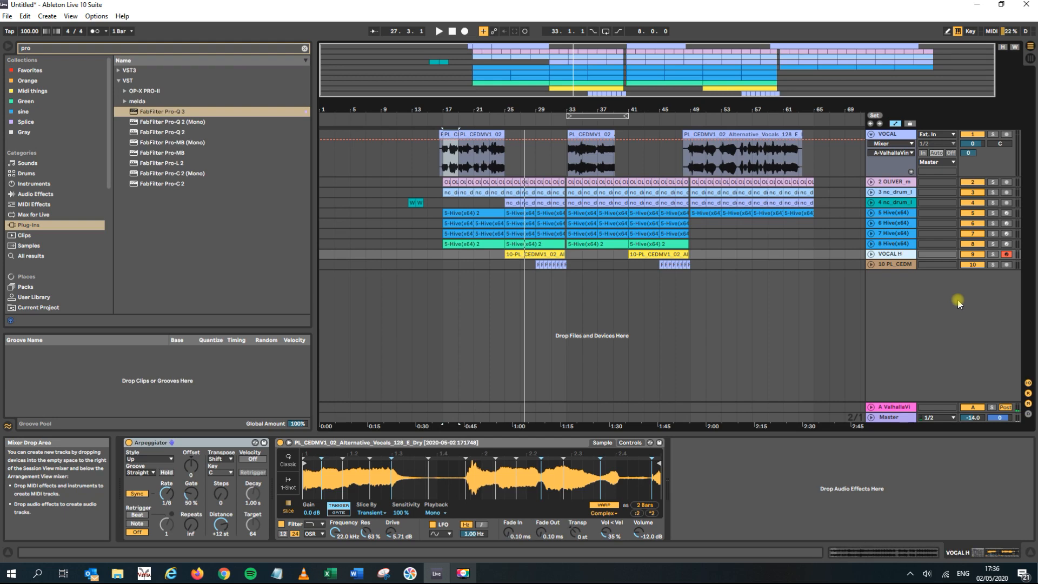
- Rename the VOCAL H track as VOCAL CHOP and move it directly below the VOCAL track
{"action": "left_click", "coordinate": [892, 243]}
{"action": "left_click", "coordinate": [897, 254]}
{"action": "right_click", "coordinate": [900, 258]}
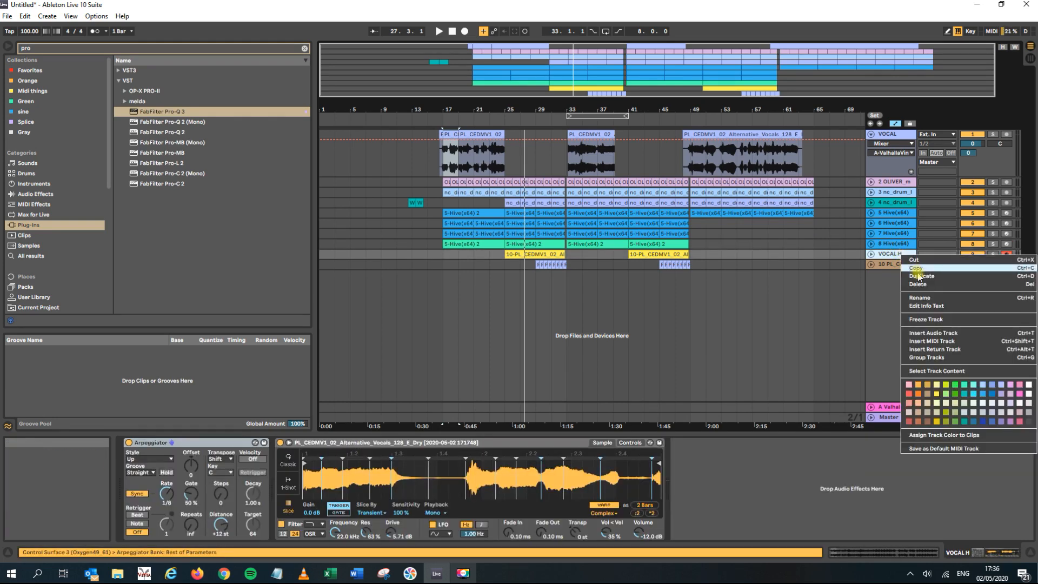
{"action": "left_click", "coordinate": [921, 298]}
{"action": "key", "text": "End"}
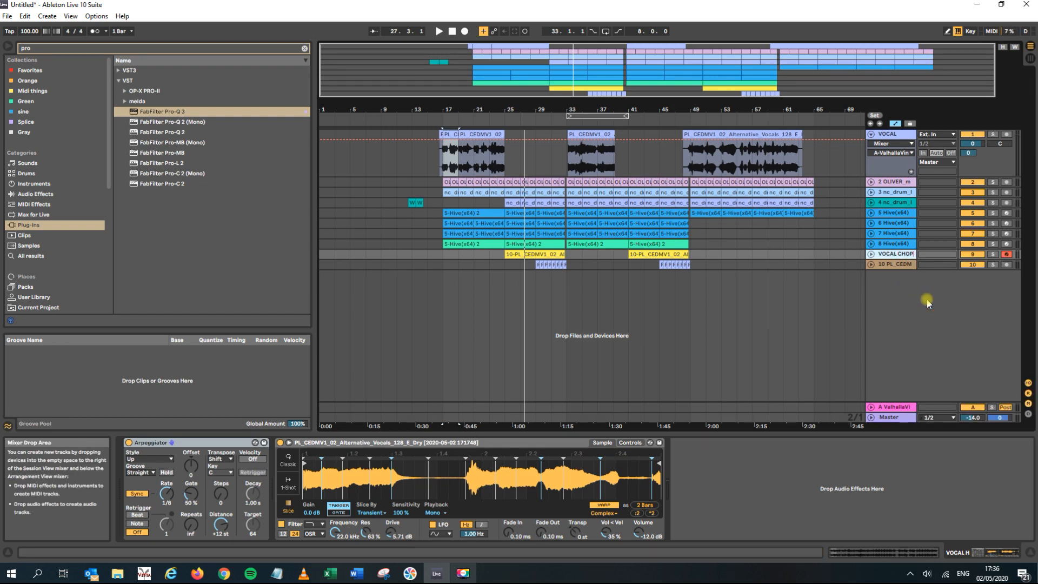
{"action": "left_click_drag", "start_coordinate": [905, 240], "coordinate": [912, 173]}
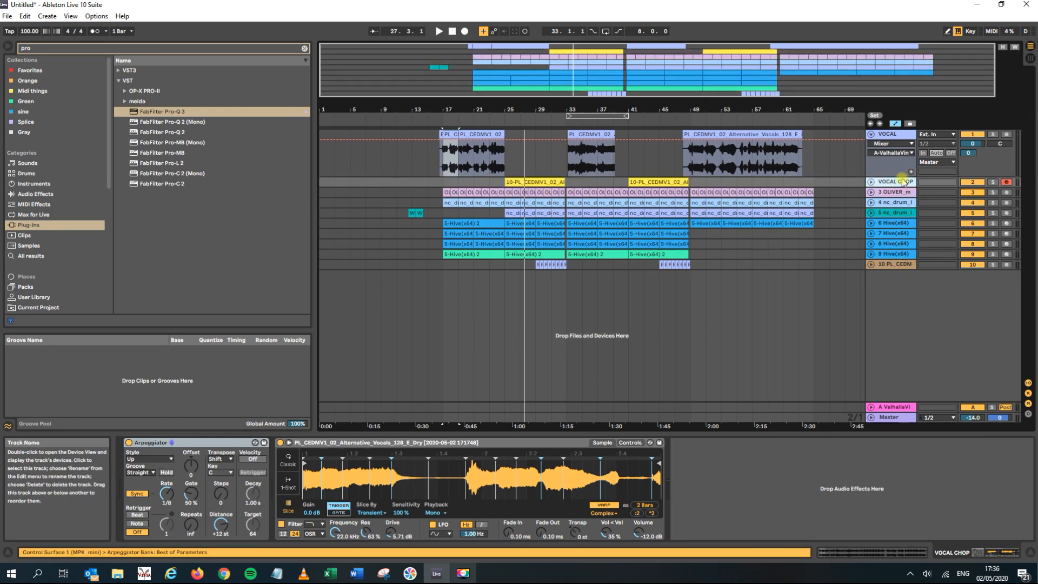
- Turn up the VOCAL CHOP track's send to return track A in the session mixer and go back to the arrangement
{"action": "key", "text": "Tab"}
{"action": "left_click", "coordinate": [386, 356]}
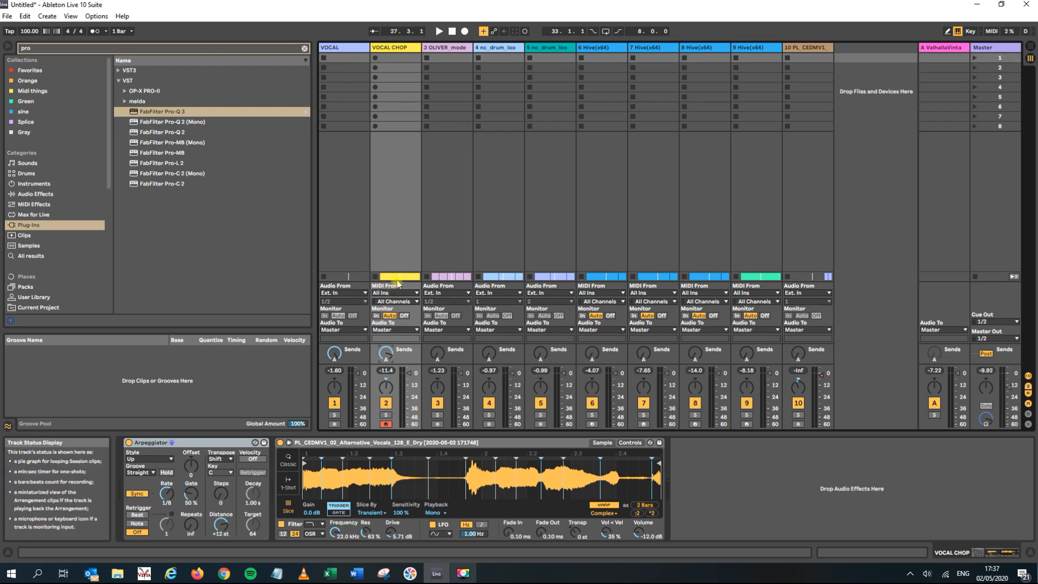
{"action": "key", "text": "Tab"}
- Play the vocal chop section from bar 25, set the decay of return A's ValhallaVintageVerb to 4.23 s and close the plug-in window
{"action": "key", "text": "space"}
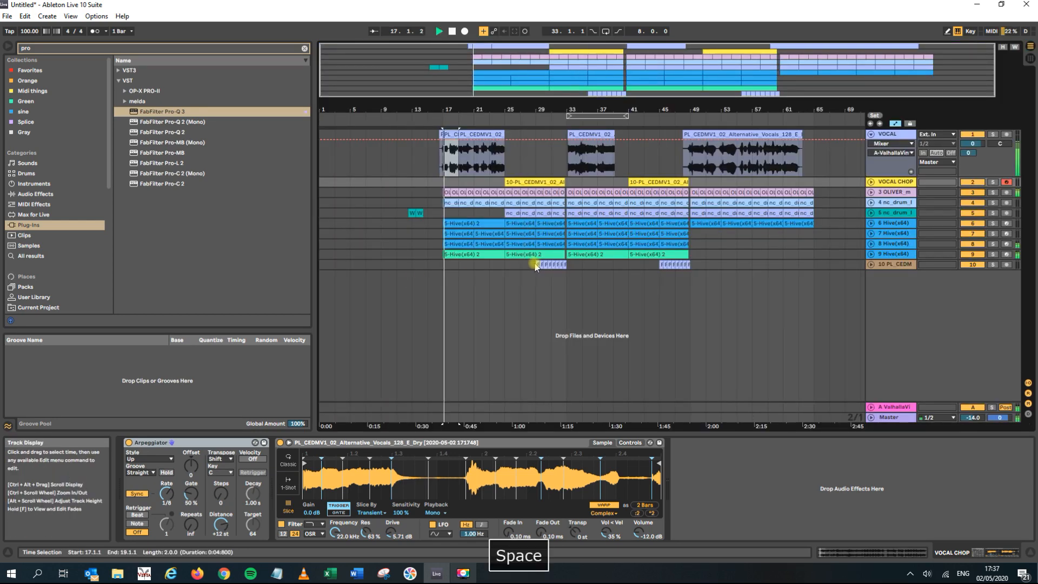
{"action": "left_click", "coordinate": [518, 183]}
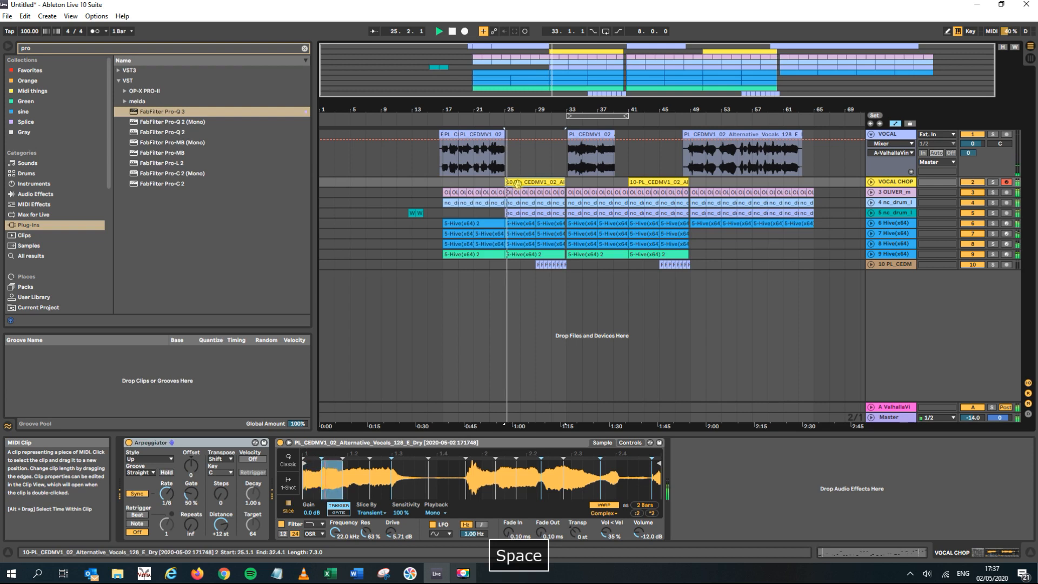
{"action": "left_click", "coordinate": [881, 418]}
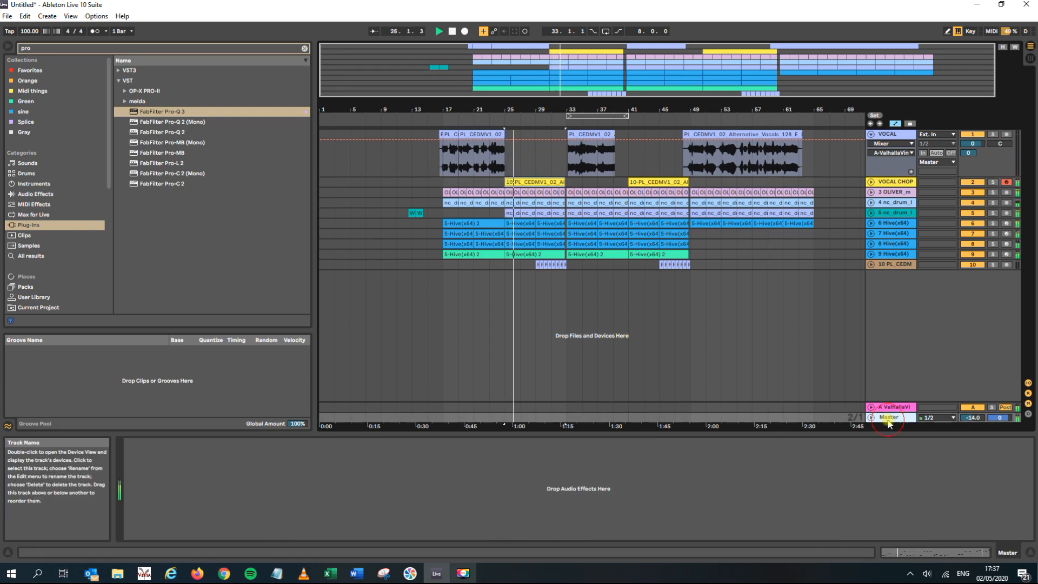
{"action": "left_click", "coordinate": [892, 406]}
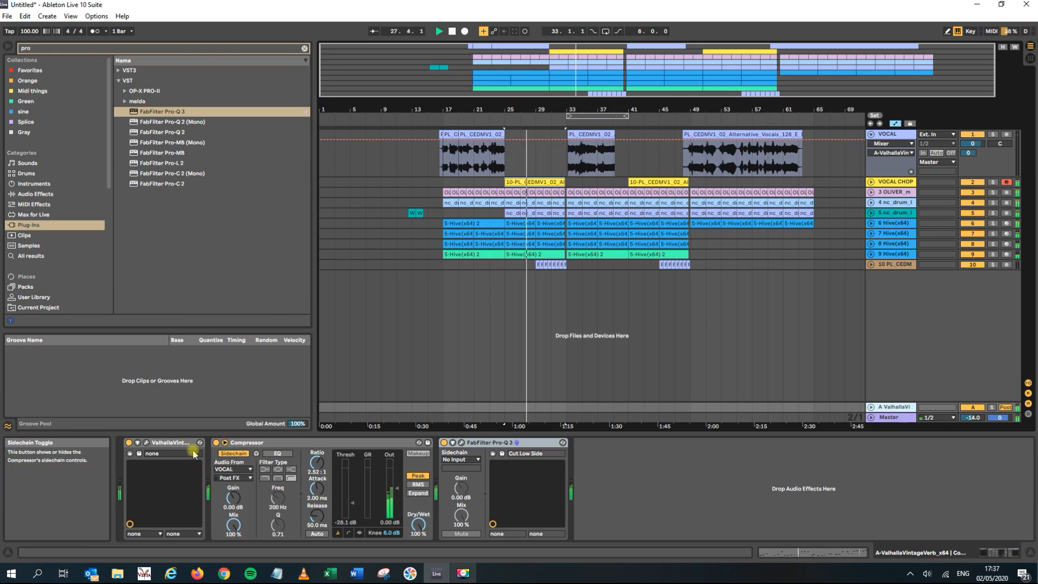
{"action": "left_click", "coordinate": [146, 442]}
{"action": "left_click_drag", "start_coordinate": [177, 245], "coordinate": [175, 266]}
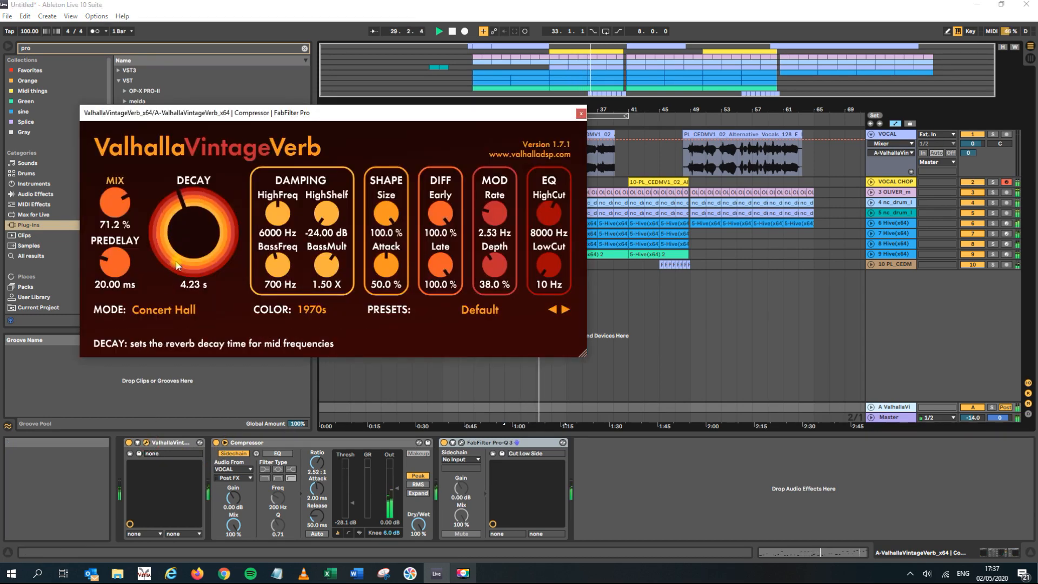
{"action": "left_click", "coordinate": [581, 114]}
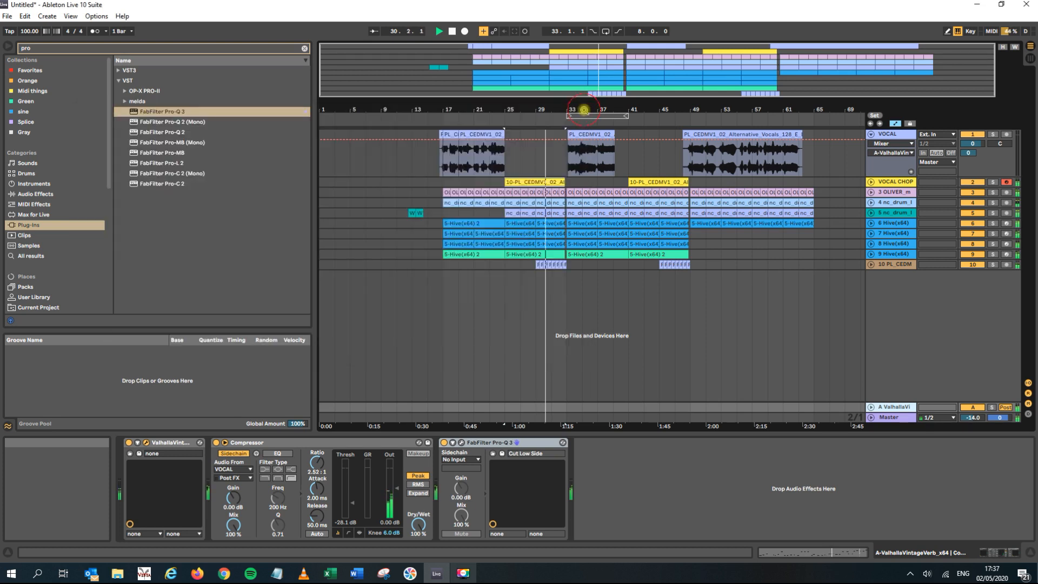
- Stop playback and copy return A's FabFilter Pro-Q 3 with the Cut Low Side preset onto the VOCAL and VOCAL CHOP tracks
{"action": "key", "text": "ctrl+c"}
{"action": "key", "text": "space"}
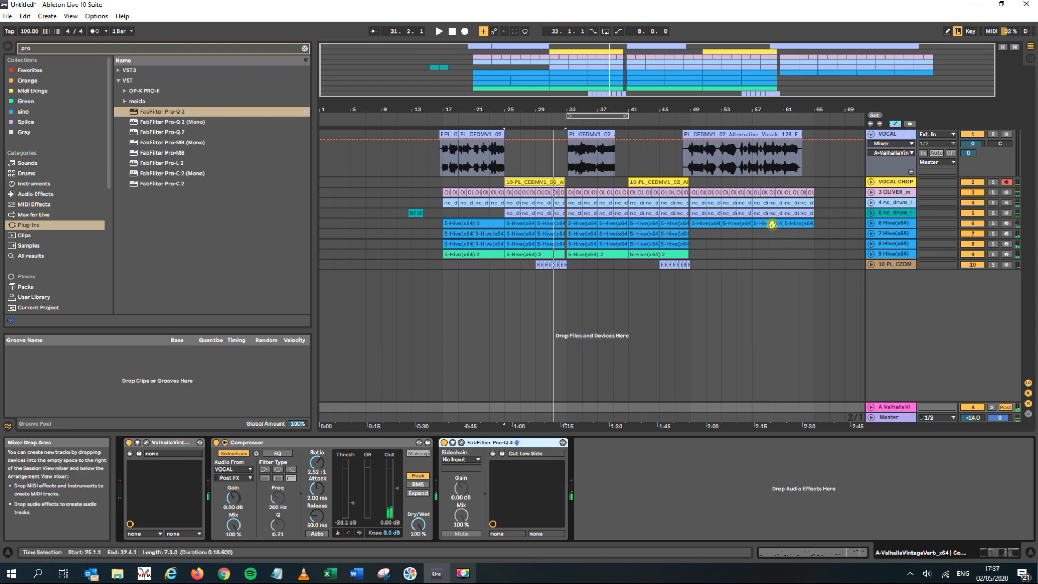
{"action": "left_click", "coordinate": [892, 135]}
{"action": "left_click", "coordinate": [644, 496]}
{"action": "key", "text": "ctrl+v"}
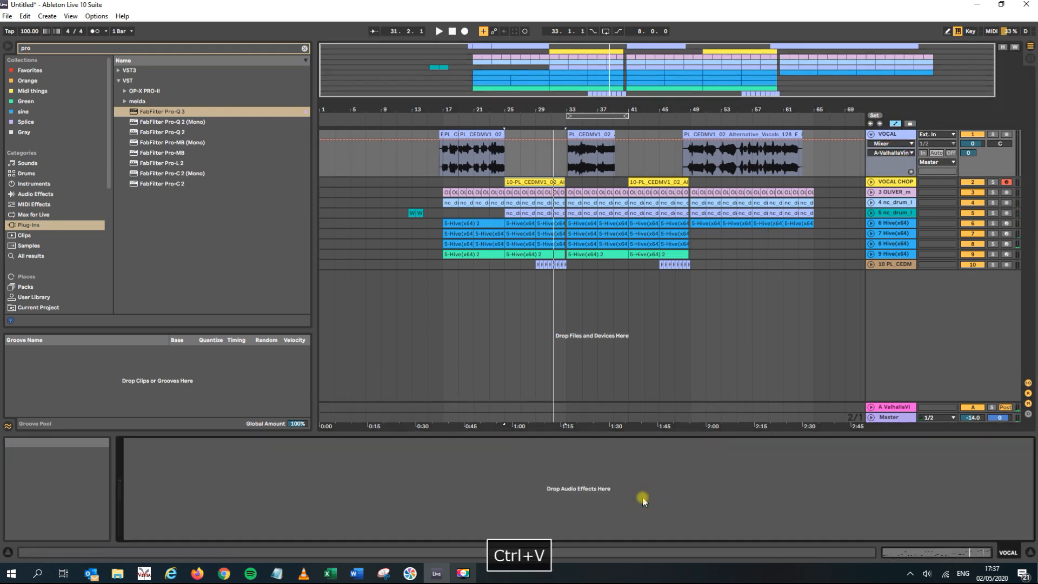
{"action": "left_click", "coordinate": [895, 182]}
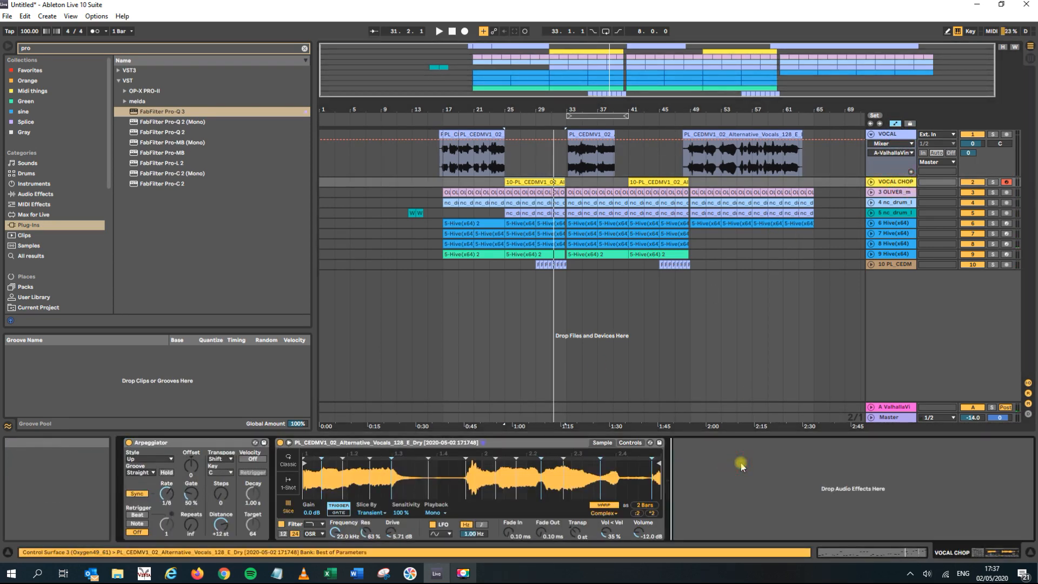
{"action": "key", "text": "ctrl+v"}
{"action": "left_click", "coordinate": [898, 136]}
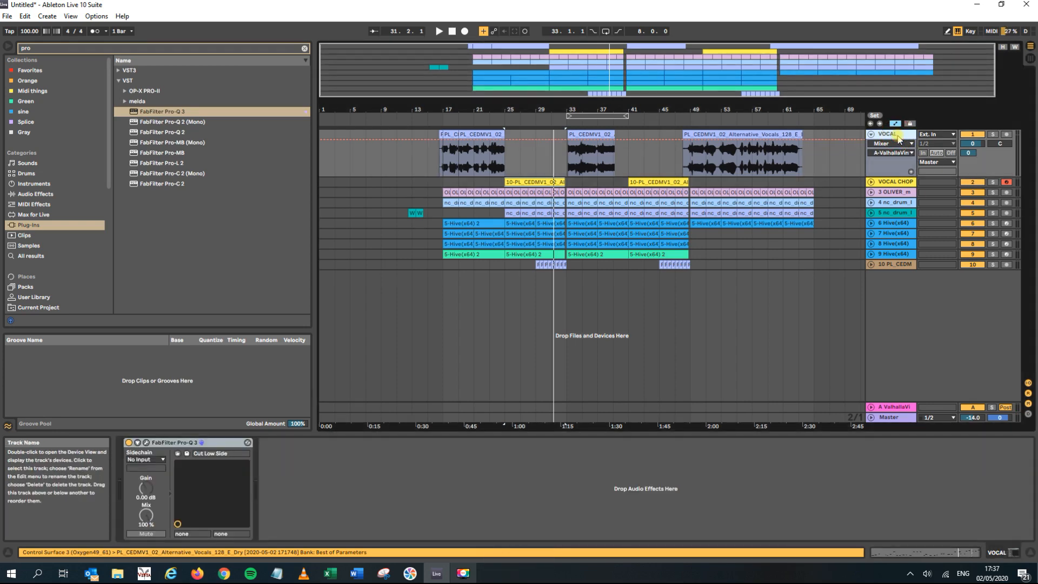
- During playback from bar 25, paste the Cut Low Side Pro-Q 3 onto the three drum loop tracks, 3 to 5
{"action": "key", "text": "space"}
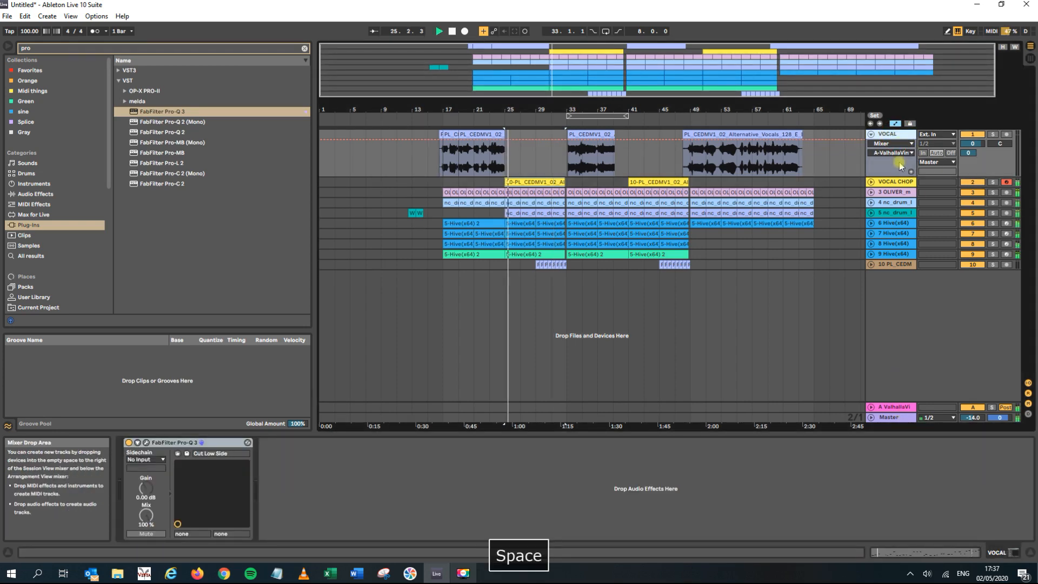
{"action": "left_click", "coordinate": [894, 182]}
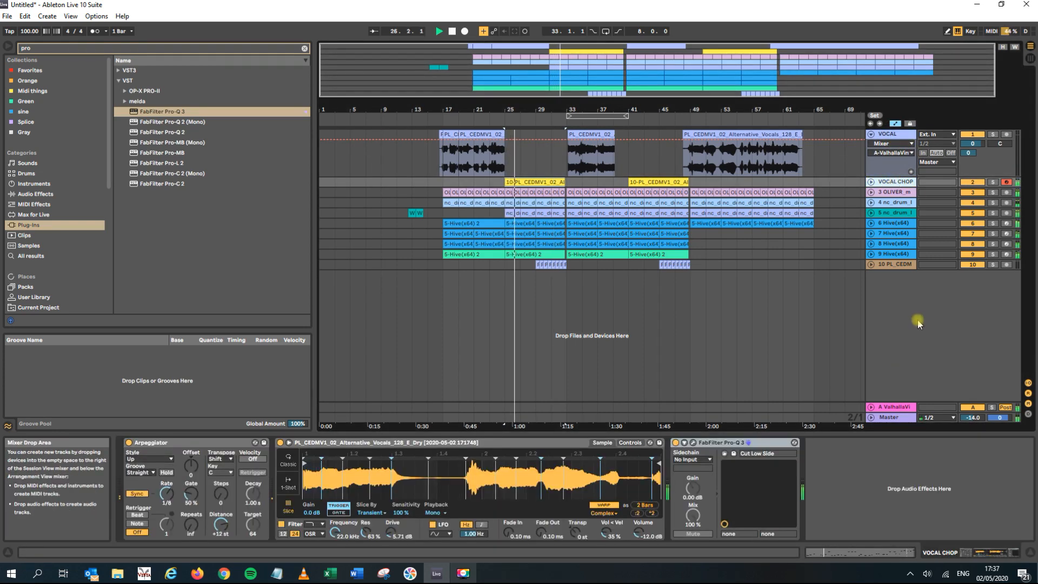
{"action": "left_click", "coordinate": [895, 192]}
{"action": "key", "text": "ctrl+v"}
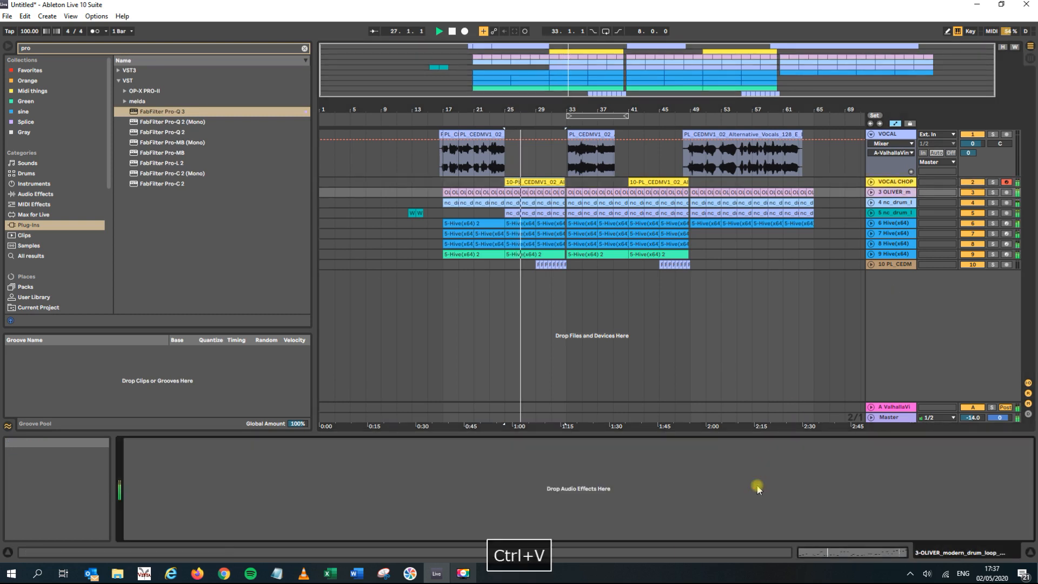
{"action": "left_click", "coordinate": [897, 203]}
{"action": "left_click", "coordinate": [763, 484]}
{"action": "key", "text": "ctrl+v"}
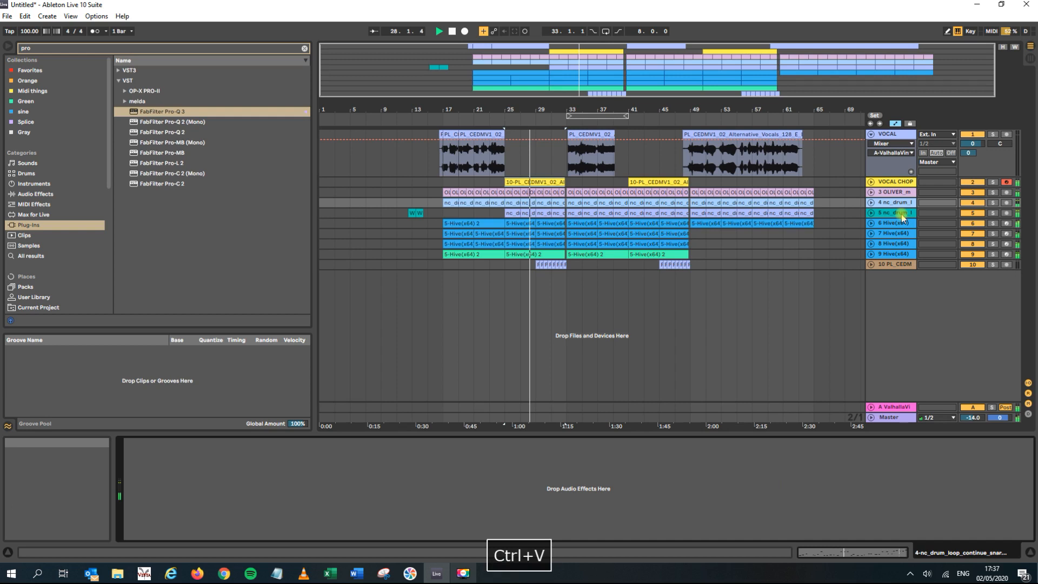
{"action": "left_click", "coordinate": [901, 216]}
- Paste the Cut Low Side Pro-Q 3 at the end of the device chains of Hive tracks 6, 7 and 8, then stop playback
{"action": "left_click", "coordinate": [880, 224]}
{"action": "left_click", "coordinate": [644, 480]}
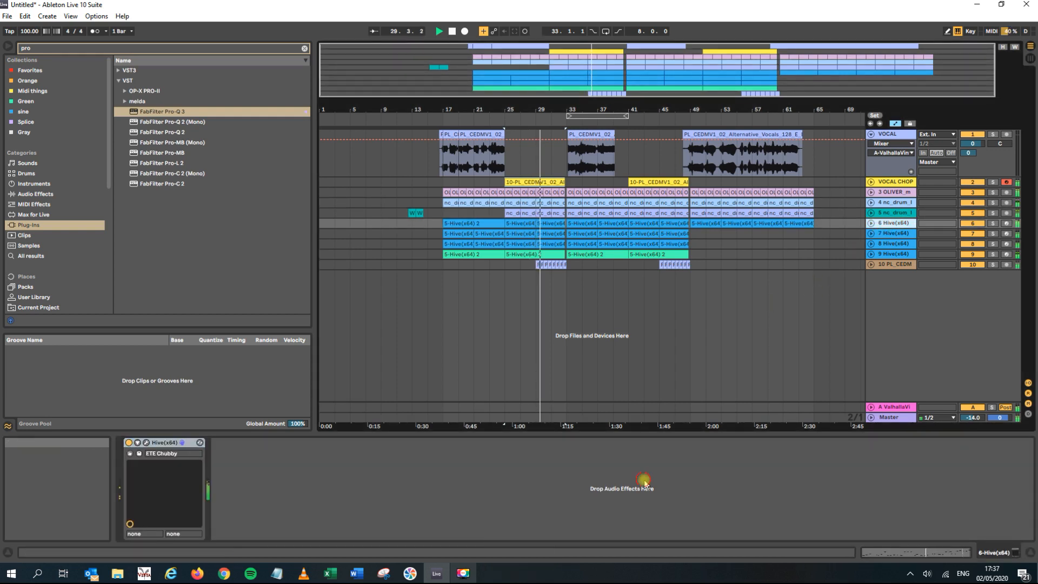
{"action": "key", "text": "ctrl+v"}
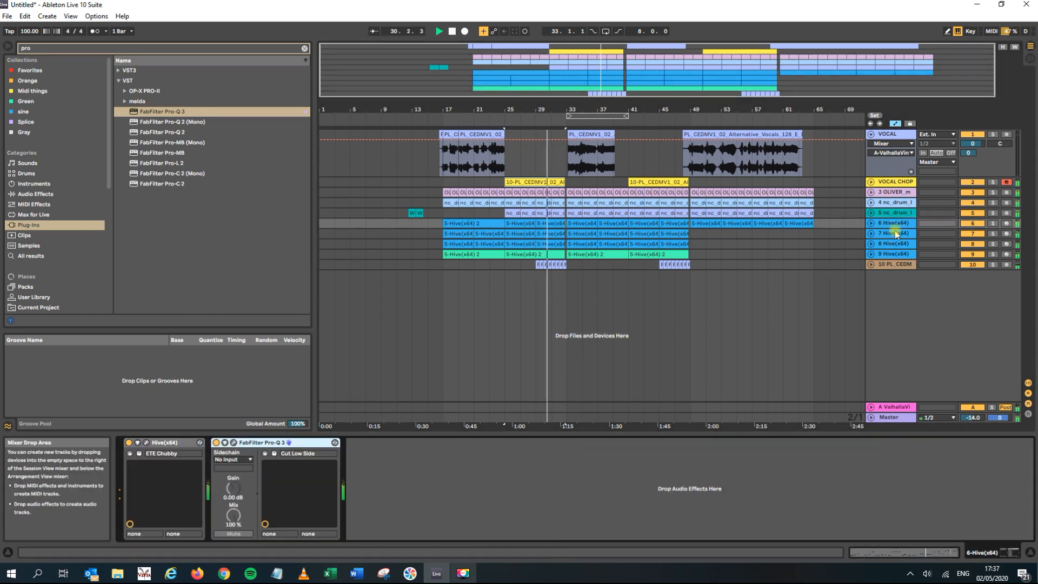
{"action": "left_click", "coordinate": [895, 233]}
{"action": "left_click", "coordinate": [706, 482]}
{"action": "key", "text": "ctrl+v"}
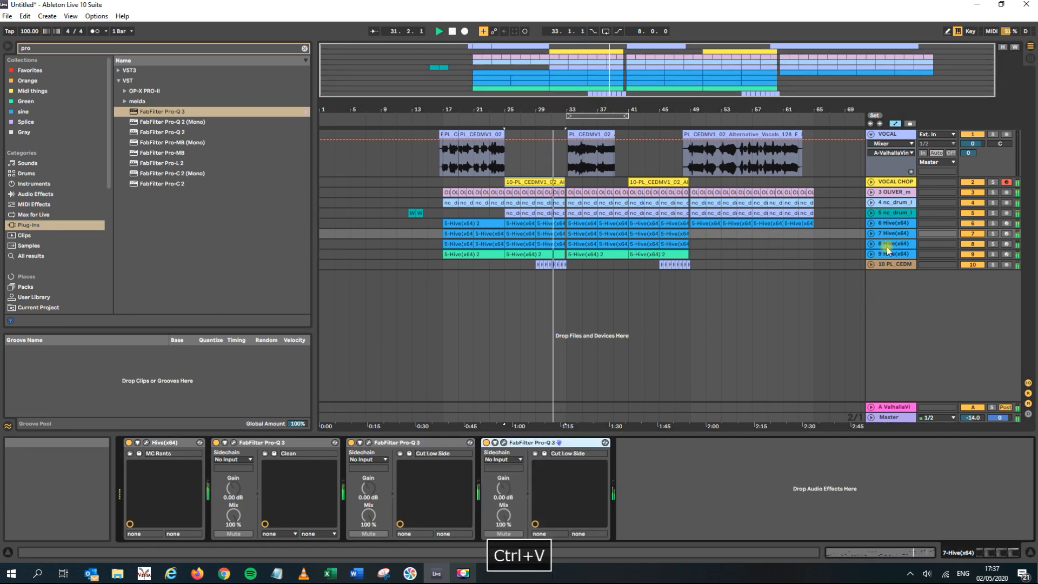
{"action": "left_click", "coordinate": [887, 246]}
{"action": "left_click", "coordinate": [773, 475]}
{"action": "key", "text": "ctrl+v"}
{"action": "key", "text": "space"}
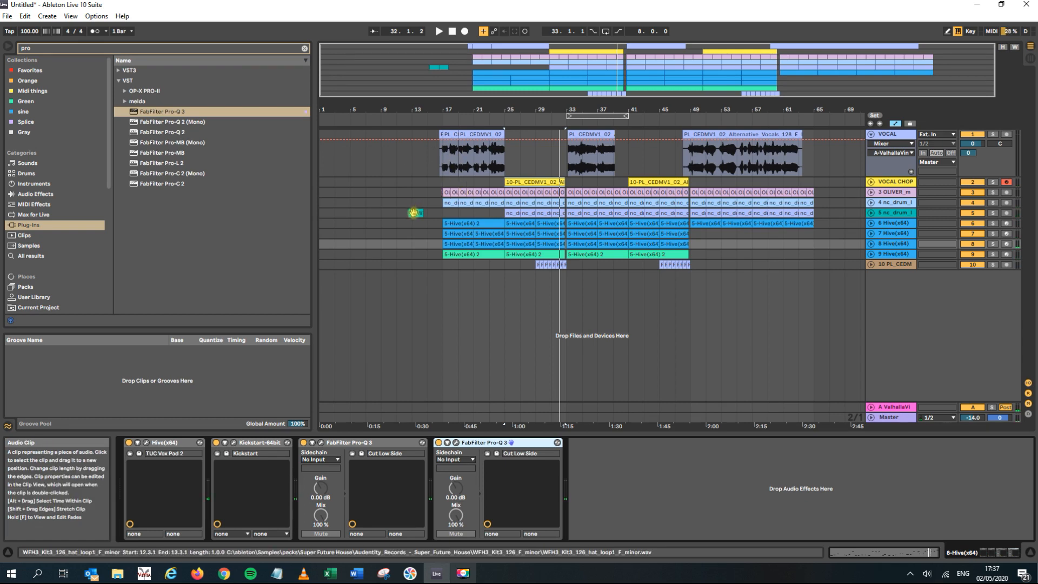
- Delete the stray hat loop clips around bar 13 on track 5 and copy bars 17 to 25 of tracks 3 to 9 to bar 9
{"action": "left_click", "coordinate": [415, 212]}
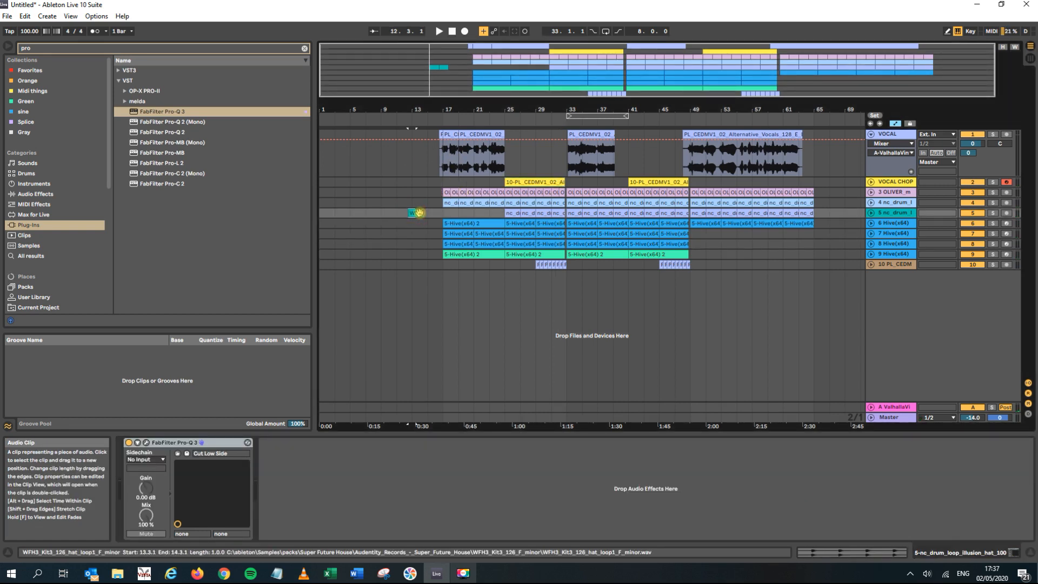
{"action": "key", "text": "Delete"}
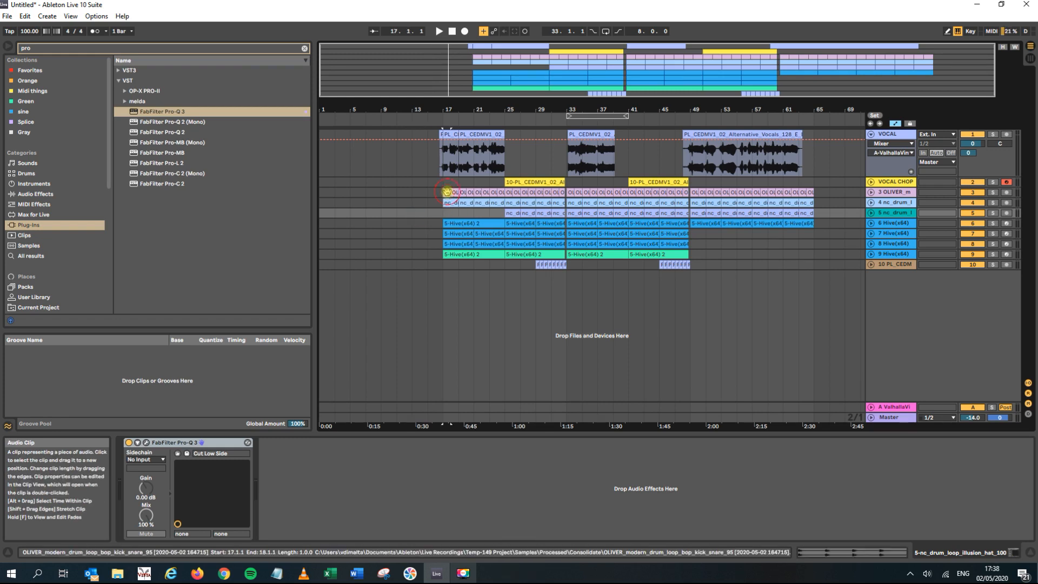
{"action": "left_click", "coordinate": [471, 254]}
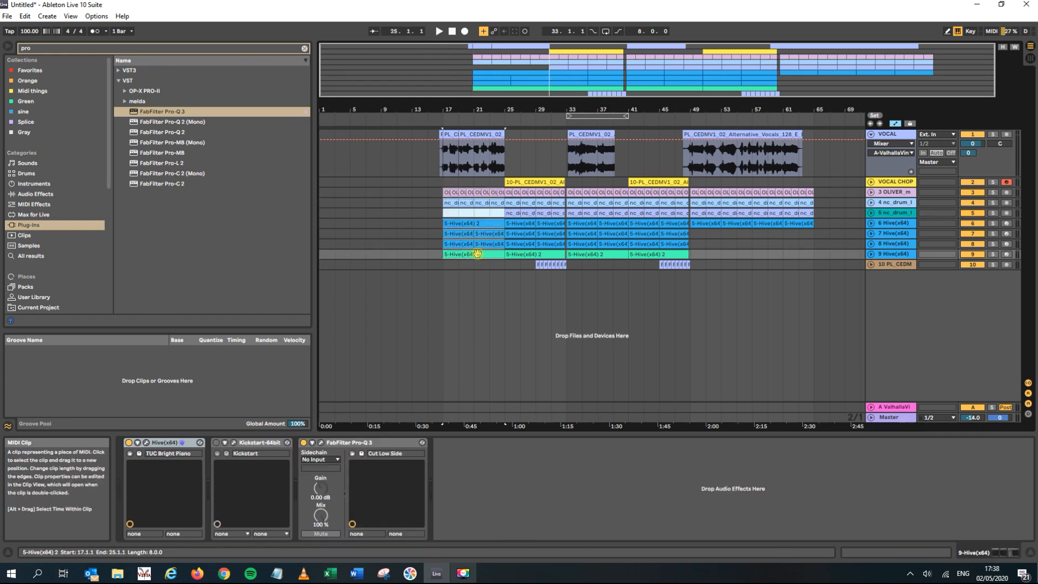
{"action": "key", "text": "ctrl+c"}
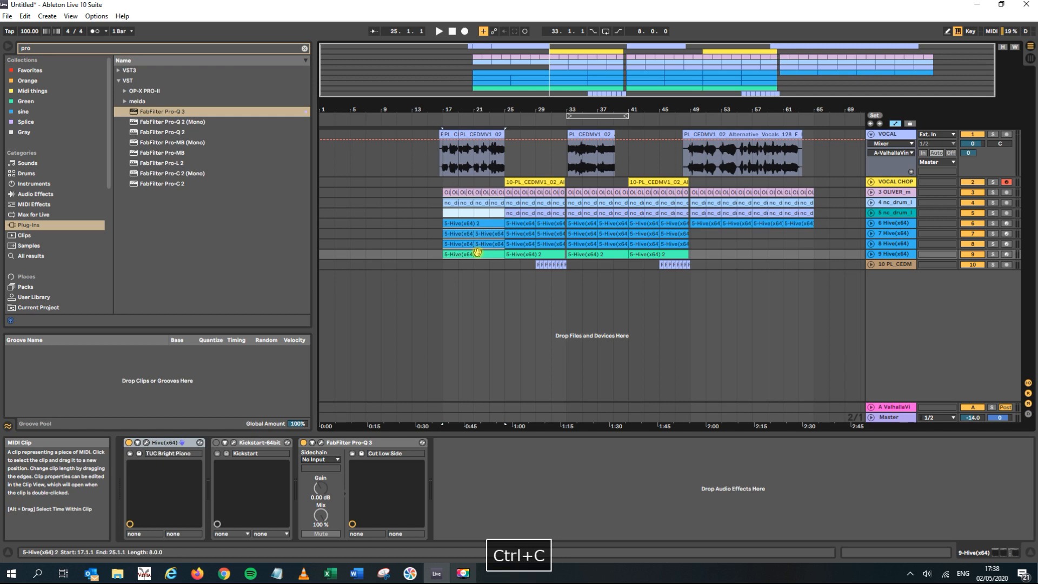
{"action": "left_click", "coordinate": [385, 192]}
{"action": "key", "text": "ctrl+v"}
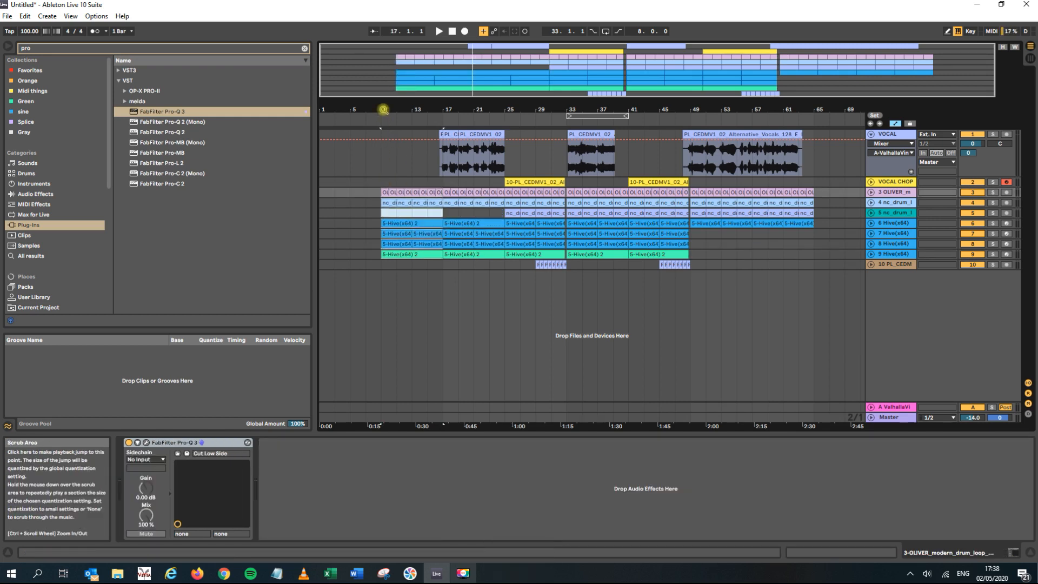
{"action": "mouse_move", "coordinate": [383, 110]}
{"action": "left_mouse_down"}
{"action": "mouse_move", "coordinate": [383, 170]}
{"action": "mouse_move", "coordinate": [384, 119]}
{"action": "left_mouse_up"}
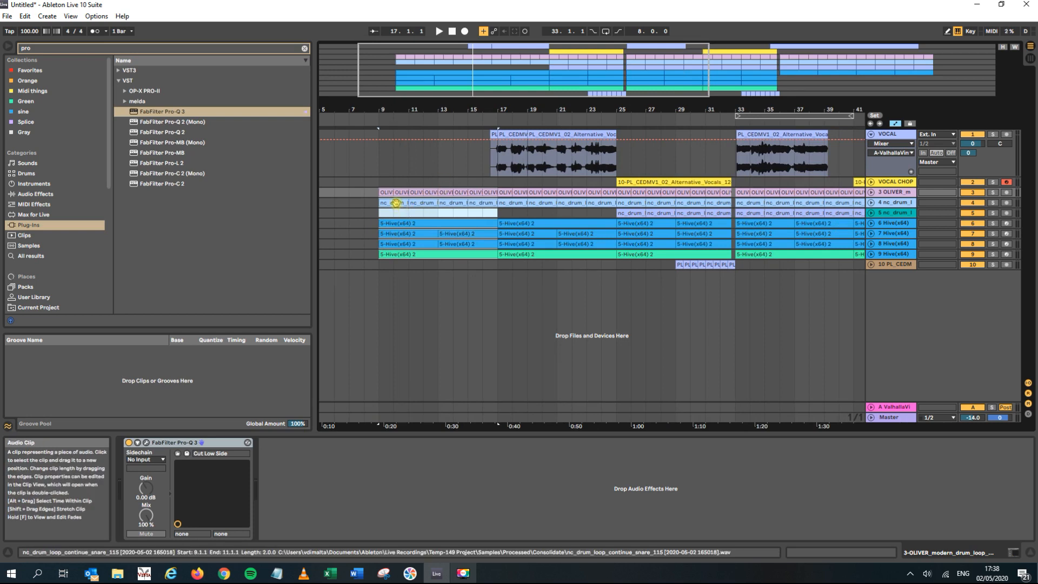
- Mute tracks 3, 4 and 6 and play the new intro from bar 9
{"action": "left_click", "coordinate": [977, 192]}
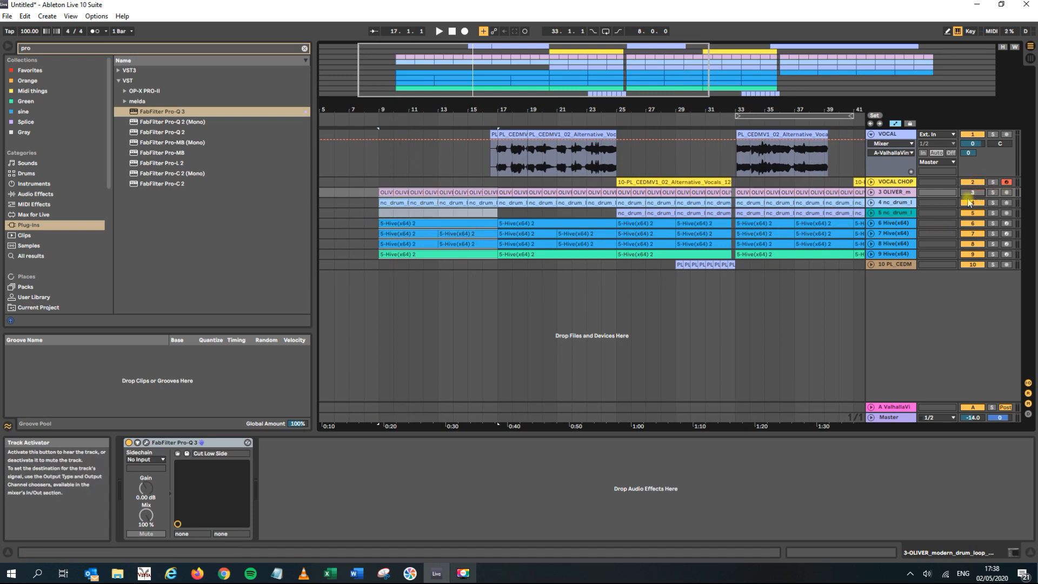
{"action": "key", "text": "space"}
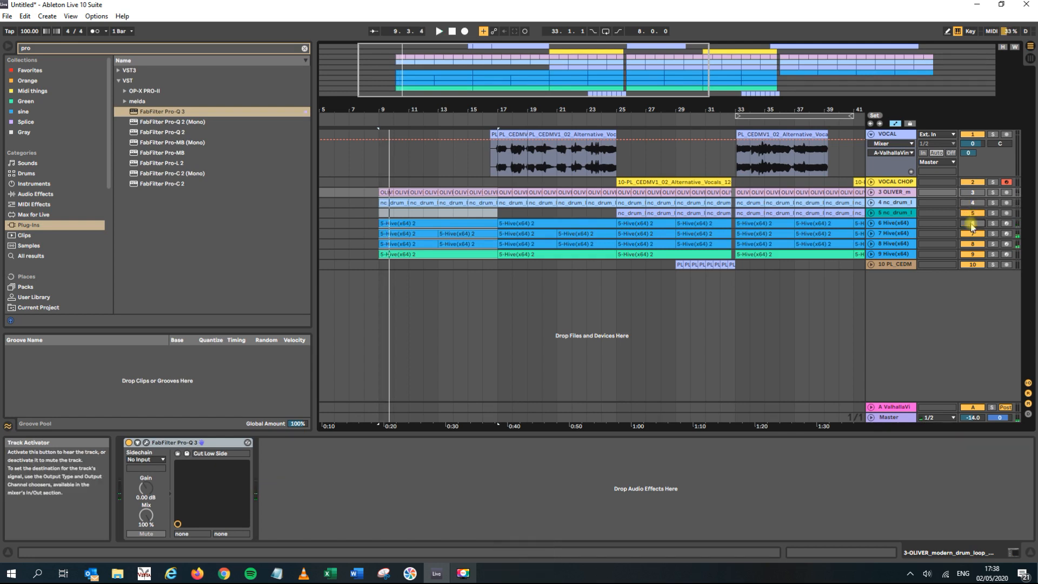
{"action": "key", "text": "space"}
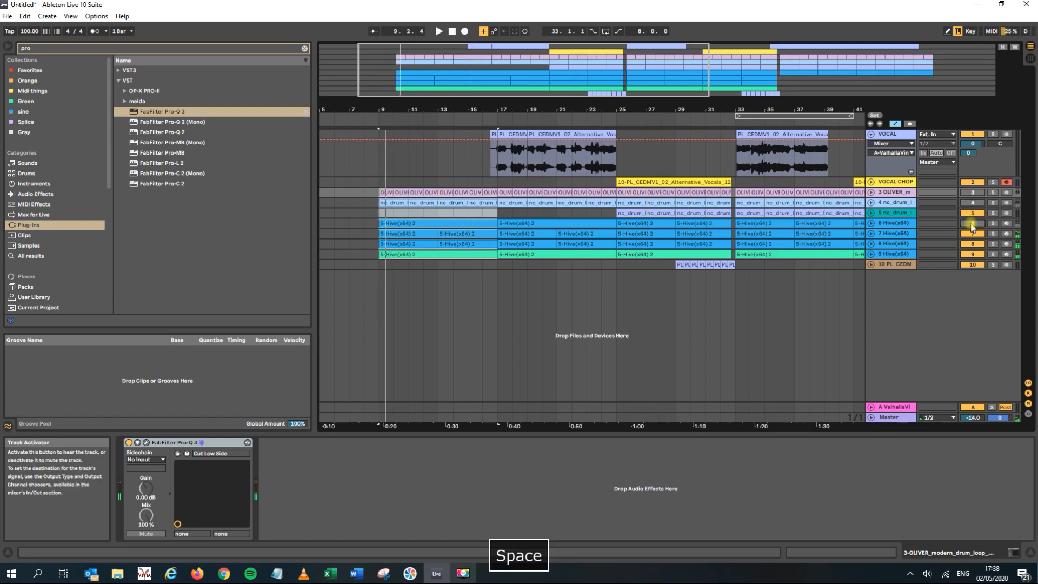
{"action": "key", "text": "space"}
- Rename track 6, the Hive track with the ETE Chubby preset, as BASS
{"action": "right_click", "coordinate": [892, 228]}
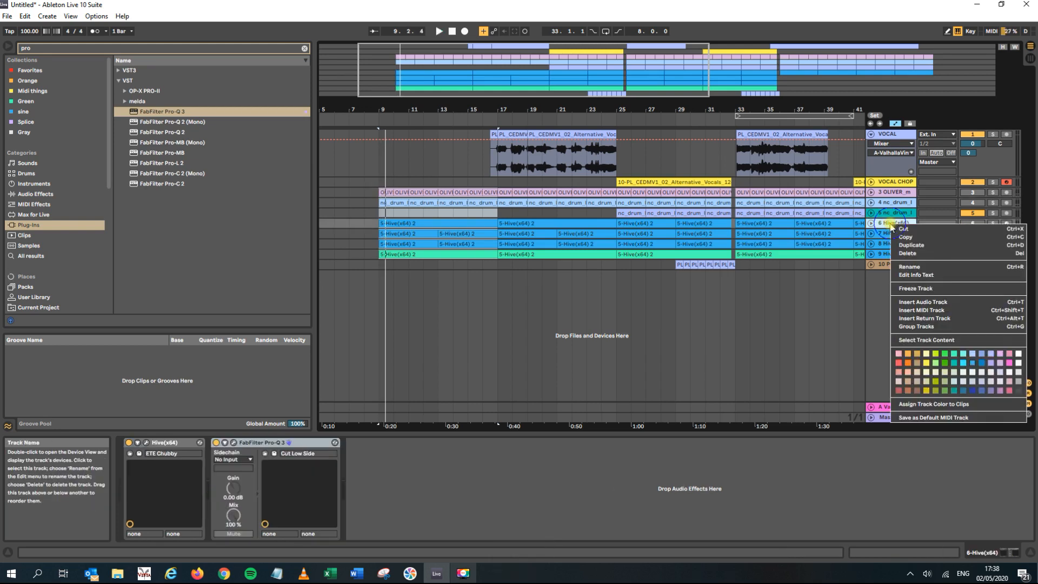
{"action": "left_click", "coordinate": [916, 267]}
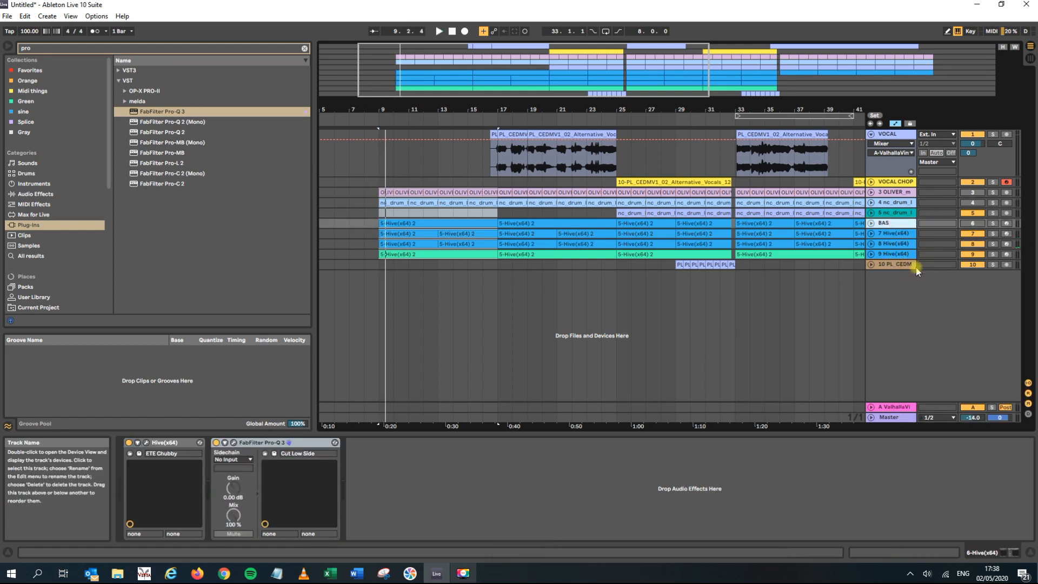
{"action": "left_click", "coordinate": [891, 213]}
- Rename track 7, the Hive track with the MC Rants preset, as PLUCK
{"action": "key", "text": "space"}
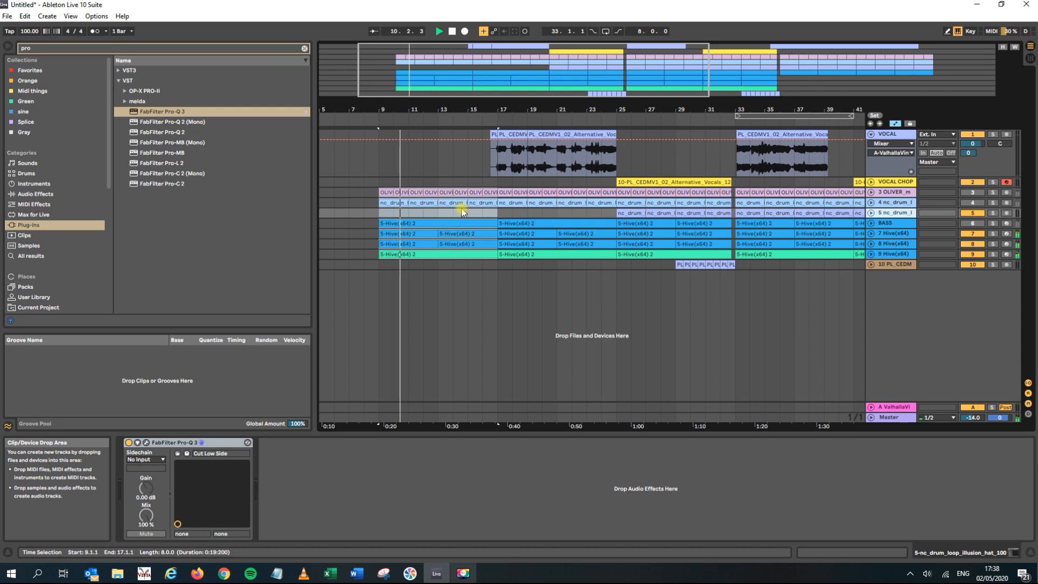
{"action": "key", "text": "space"}
{"action": "left_click", "coordinate": [895, 236]}
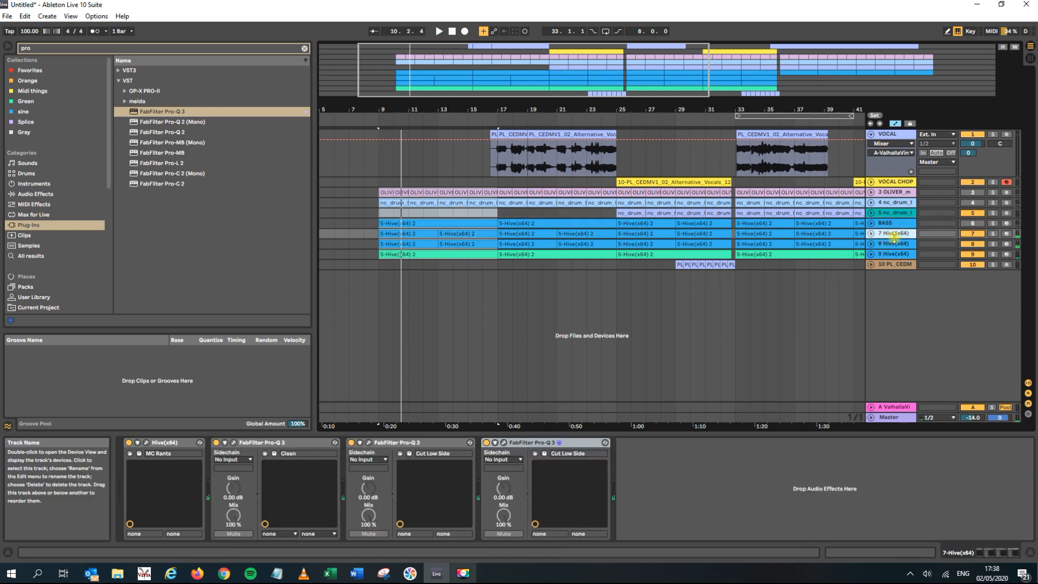
{"action": "right_click", "coordinate": [897, 236]}
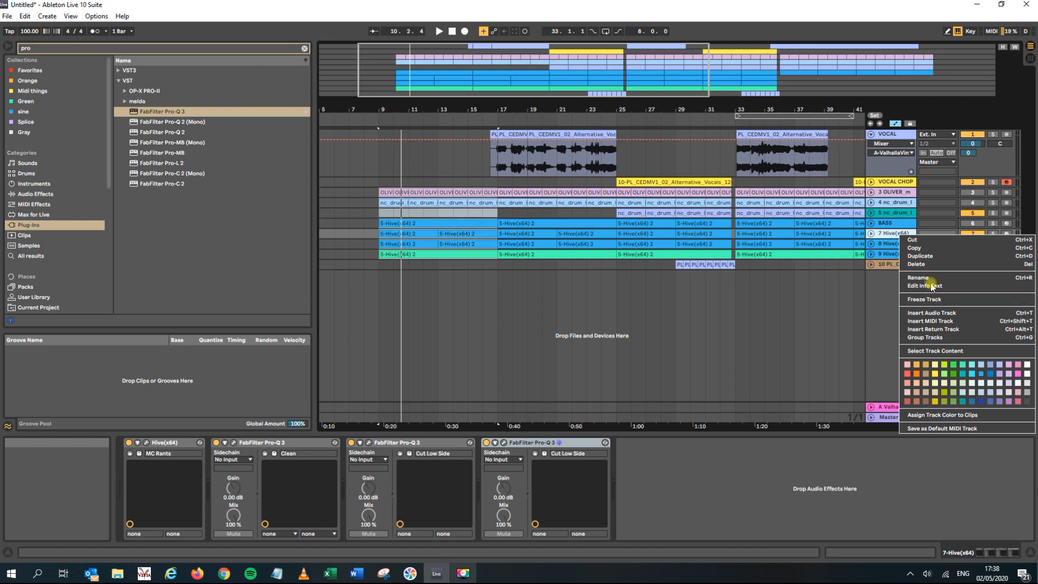
{"action": "left_click", "coordinate": [927, 280]}
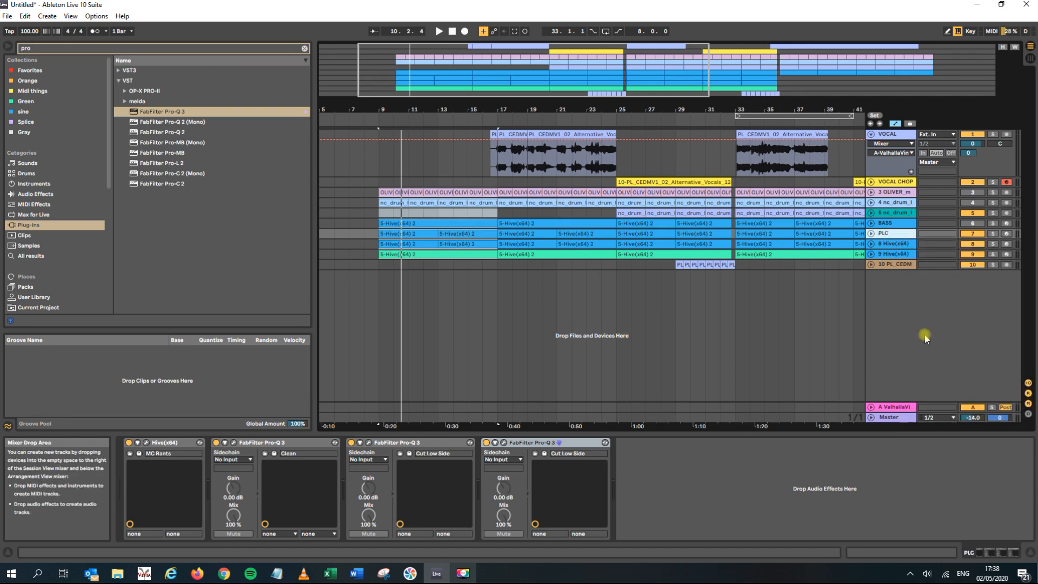
{"action": "right_click", "coordinate": [887, 234]}
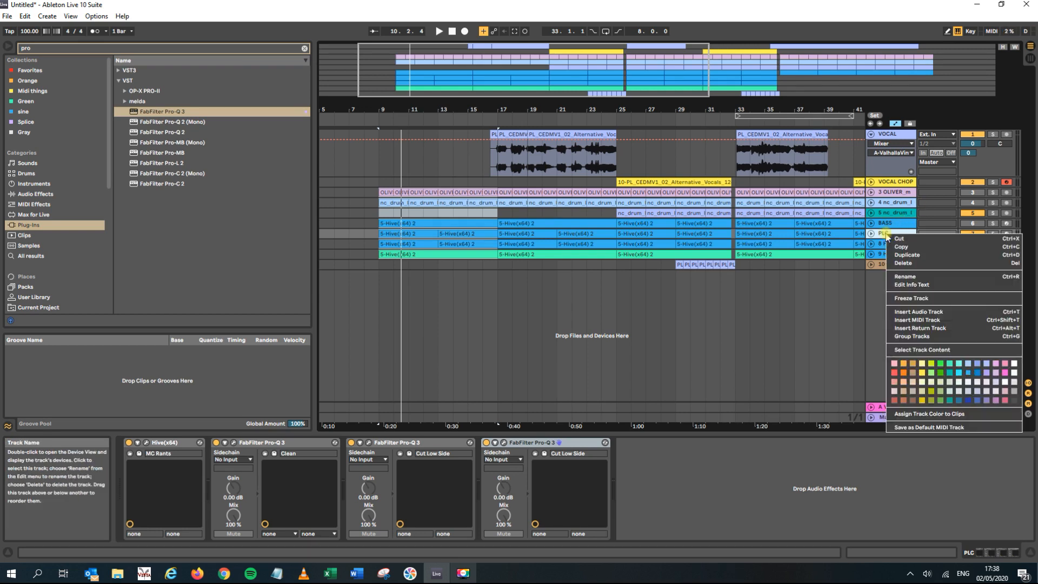
{"action": "left_click", "coordinate": [916, 277]}
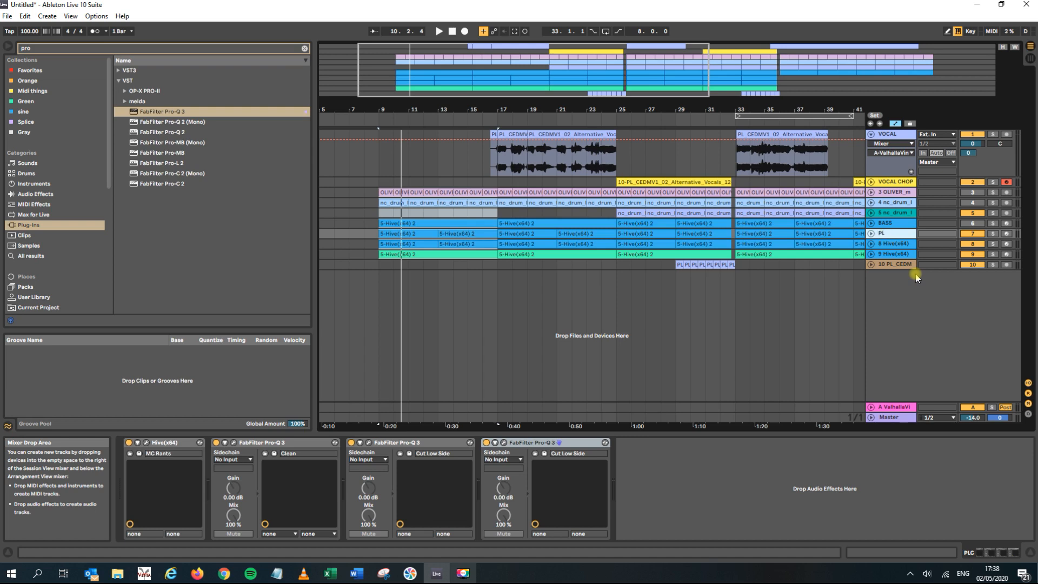
{"action": "left_click", "coordinate": [890, 223]}
{"action": "left_click", "coordinate": [895, 234]}
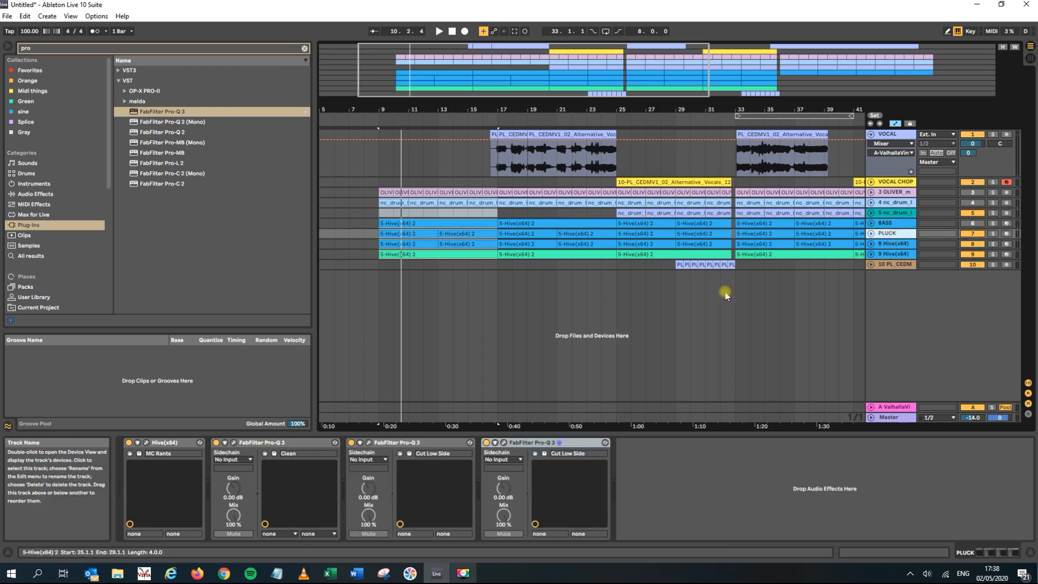
- Play from bar 9 and open the first PLUCK clip in an enlarged note editor
{"action": "key", "text": "space"}
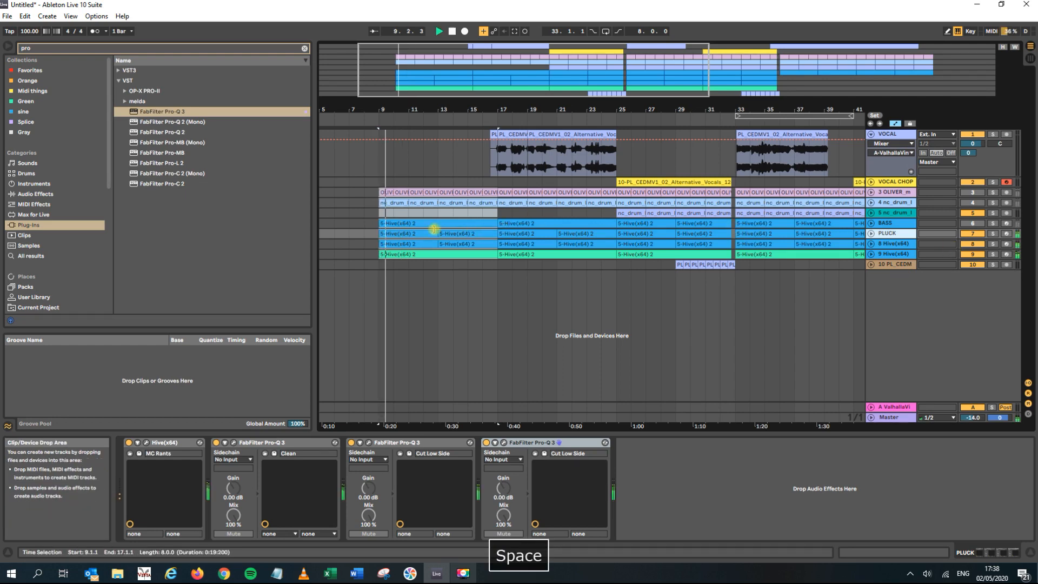
{"action": "left_click", "coordinate": [419, 233]}
{"action": "double_click", "coordinate": [417, 233]}
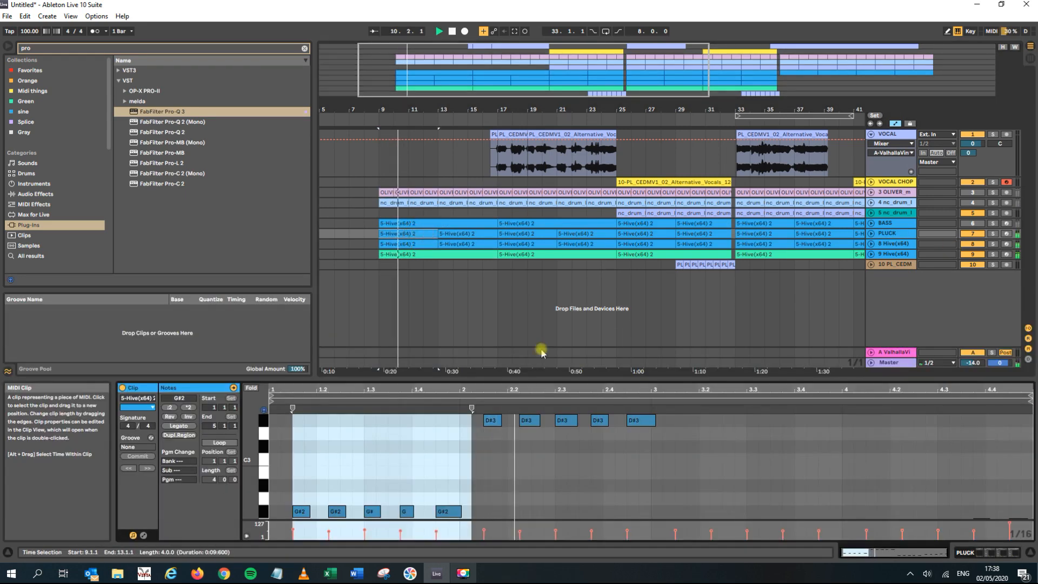
{"action": "left_click_drag", "start_coordinate": [596, 378], "coordinate": [607, 139]}
{"action": "key", "text": "space"}
- Lower the five D#3 notes in the PLUCK clip's second bar to G#2
{"action": "left_click_drag", "start_coordinate": [660, 266], "coordinate": [834, 364]}
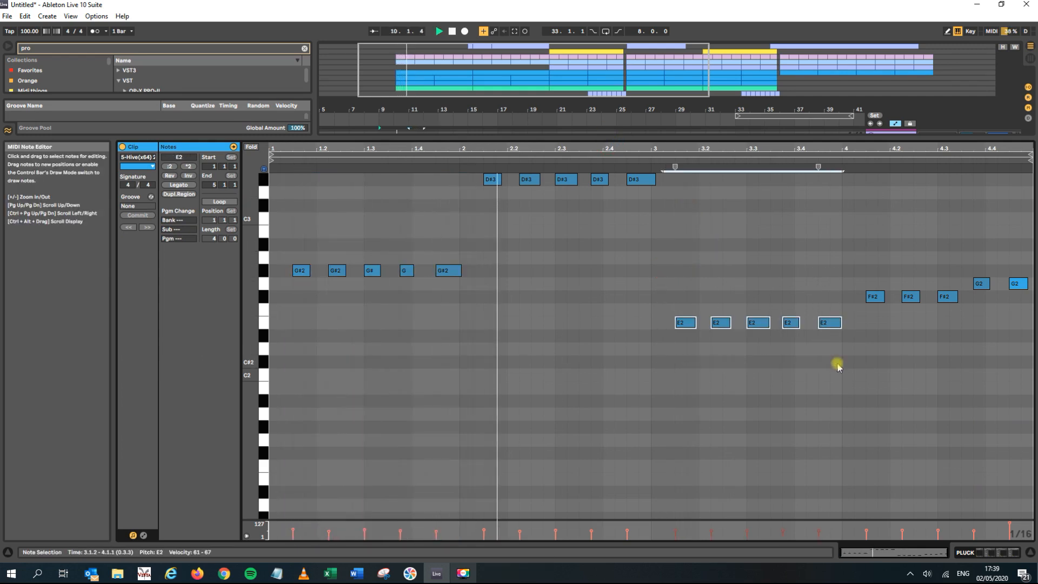
{"action": "key", "text": "space"}
{"action": "left_click_drag", "start_coordinate": [703, 251], "coordinate": [479, 162]}
{"action": "key", "text": "space"}
{"action": "key", "text": "Down"}
{"action": "key", "text": "Down"}
{"action": "key", "text": "Down"}
{"action": "key", "text": "Down"}
{"action": "key", "text": "Down"}
{"action": "key", "text": "Down"}
{"action": "key", "text": "Down"}
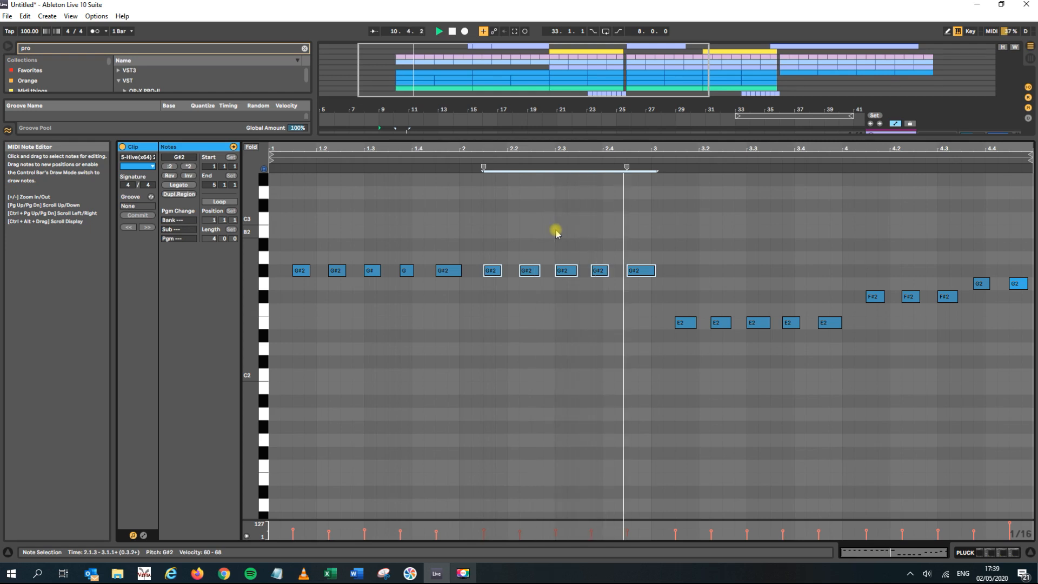
{"action": "key", "text": "space"}
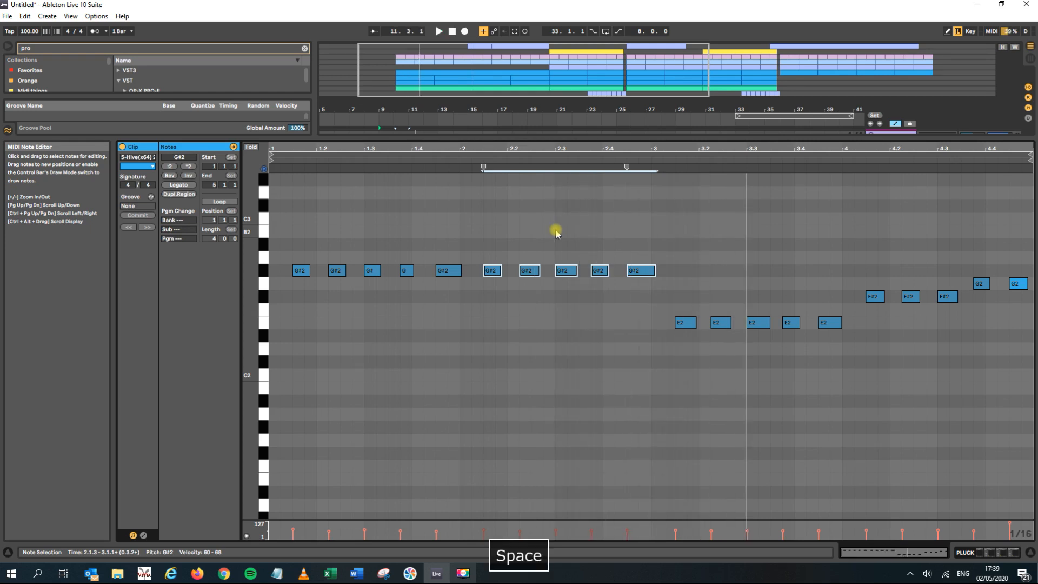
- Raise the five E2 notes in the PLUCK clip's third bar to G#2 and play the clip with the arrangement in view
{"action": "left_click_drag", "start_coordinate": [849, 382], "coordinate": [684, 302]}
{"action": "key", "text": "Up"}
{"action": "key", "text": "Up"}
{"action": "key", "text": "Up"}
{"action": "key", "text": "Up"}
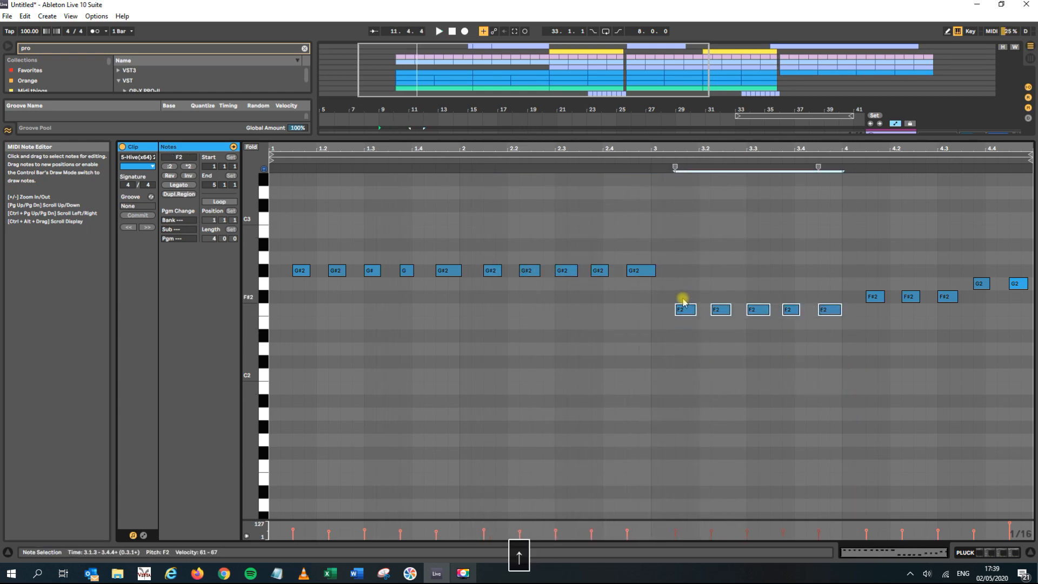
{"action": "key", "text": "space"}
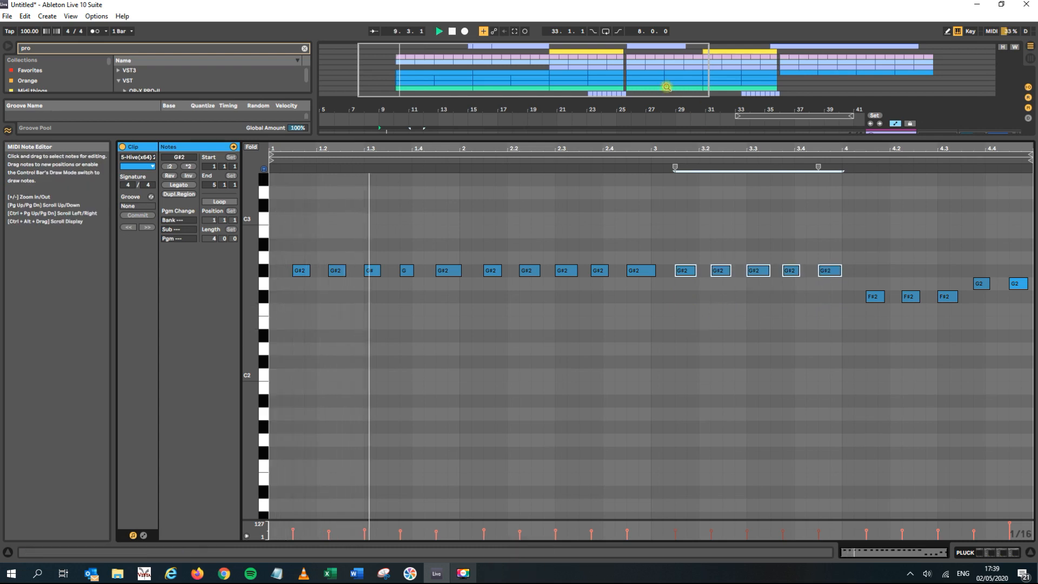
{"action": "left_click_drag", "start_coordinate": [656, 139], "coordinate": [609, 318]}
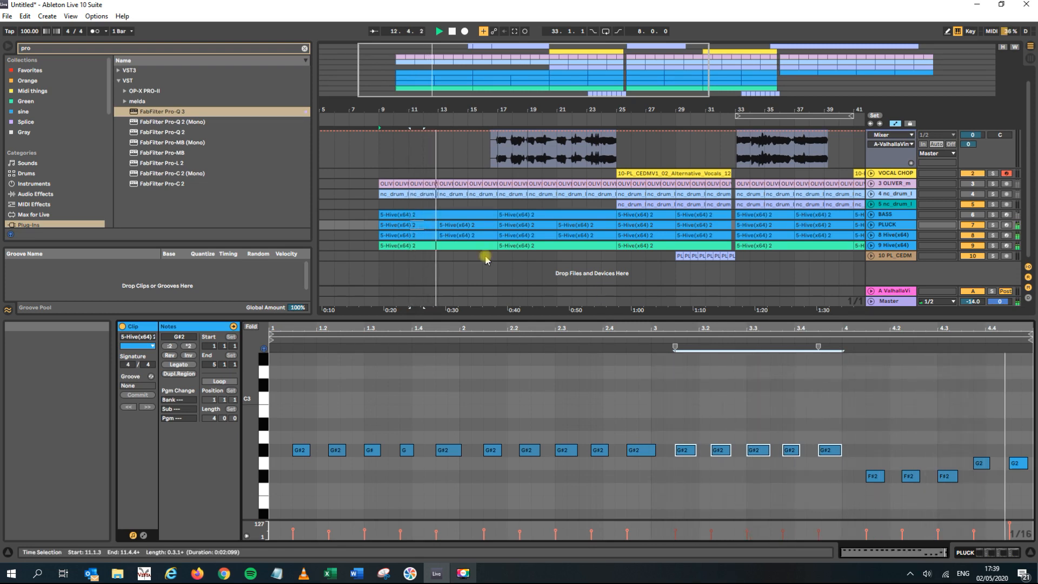
{"action": "key", "text": "space"}
- Delete the two G2 notes at the end of the PLUCK clip and duplicate the last two F#2 notes into their place
{"action": "left_click_drag", "start_coordinate": [856, 453], "coordinate": [945, 496]}
{"action": "left_click_drag", "start_coordinate": [986, 444], "coordinate": [1030, 490]}
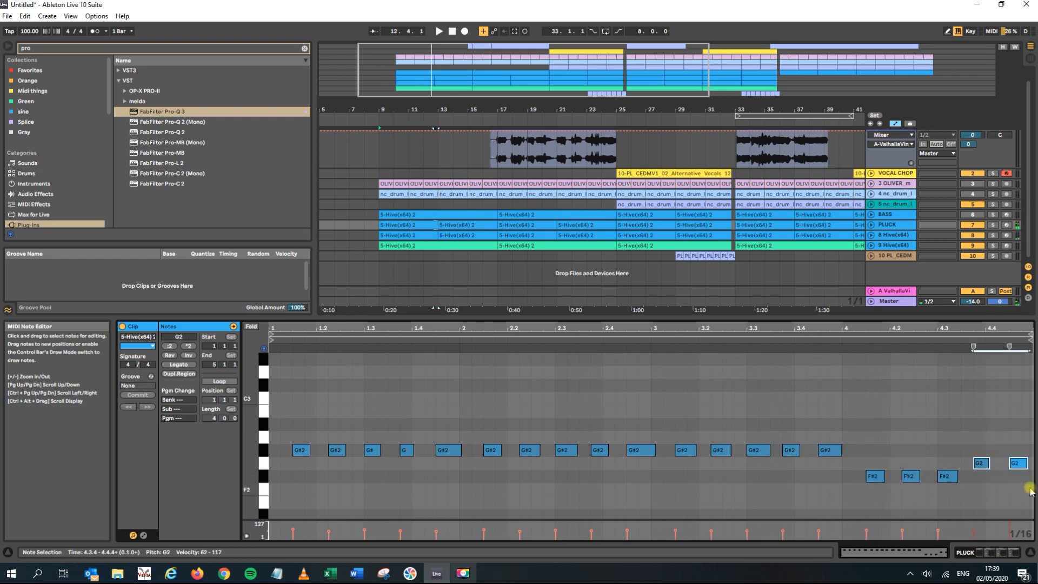
{"action": "key", "text": "Delete"}
{"action": "left_click_drag", "start_coordinate": [889, 439], "coordinate": [972, 508]}
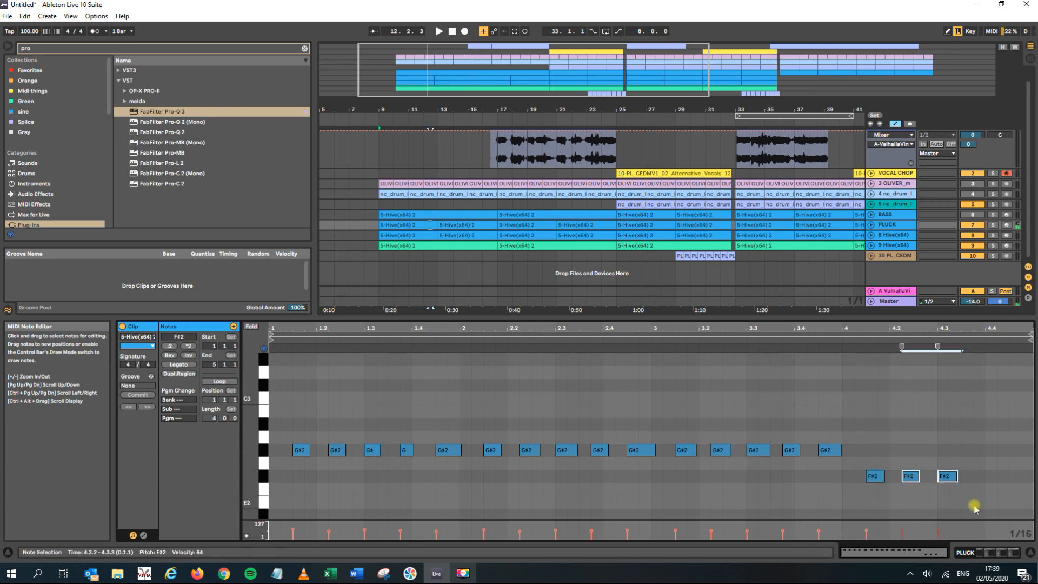
{"action": "key", "text": "ctrl+d"}
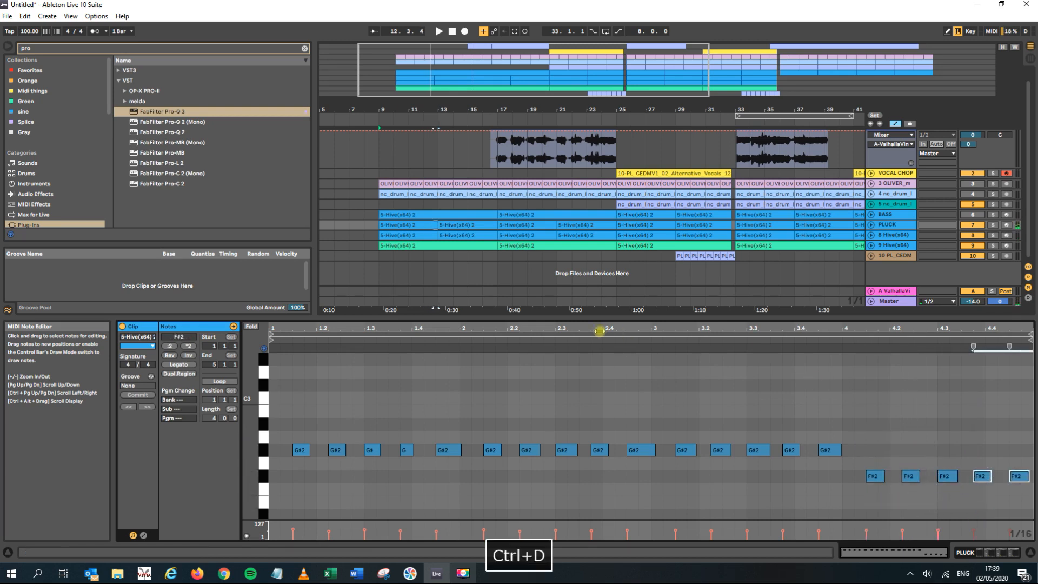
- Colour the edited PLUCK clip green, duplicate it to bar 13 and play the result from bar 9
{"action": "left_click", "coordinate": [413, 224]}
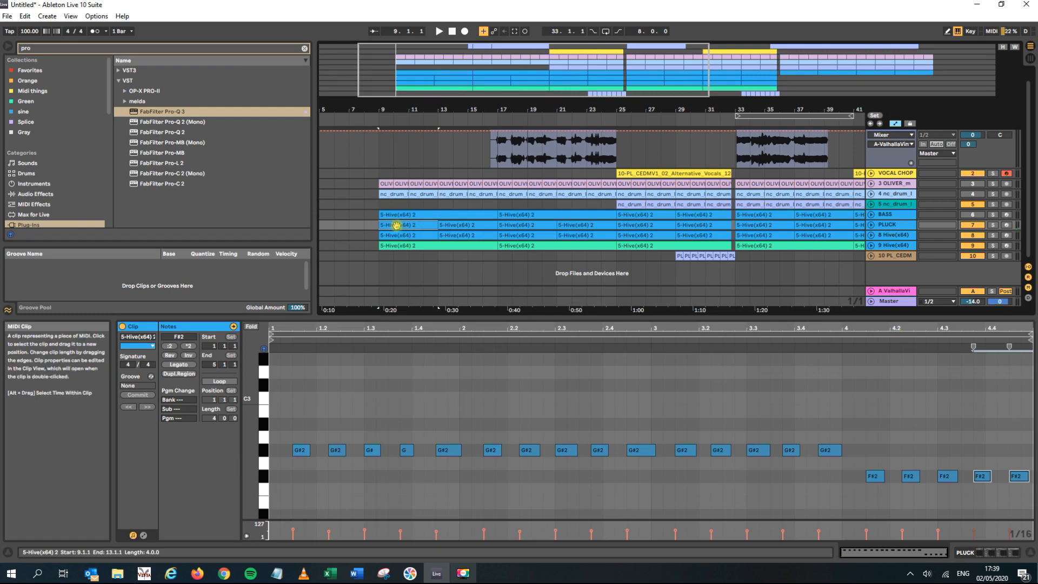
{"action": "right_click", "coordinate": [397, 225]}
{"action": "left_click", "coordinate": [451, 394]}
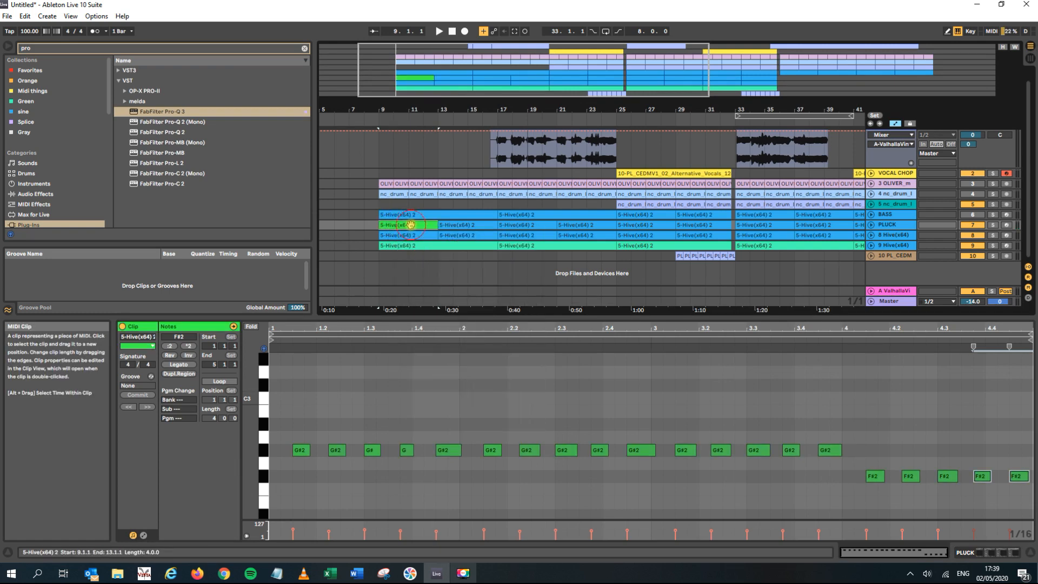
{"action": "key", "text": "ctrl+d"}
{"action": "key", "text": "space"}
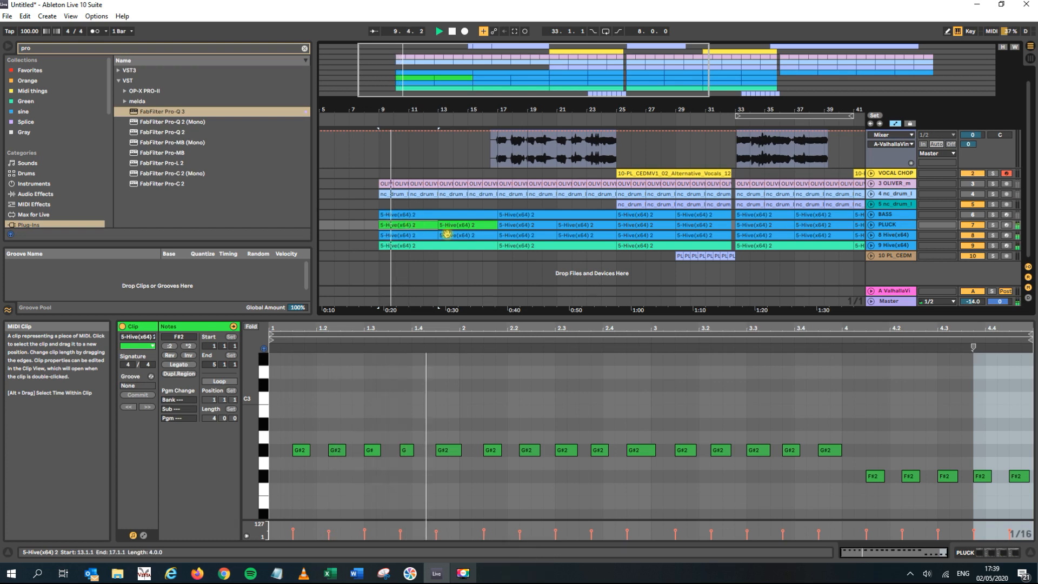
{"action": "left_click_drag", "start_coordinate": [419, 112], "coordinate": [401, 102]}
{"action": "scroll", "coordinate": [424, 190], "scroll_direction": "up", "scroll_amount": 1}
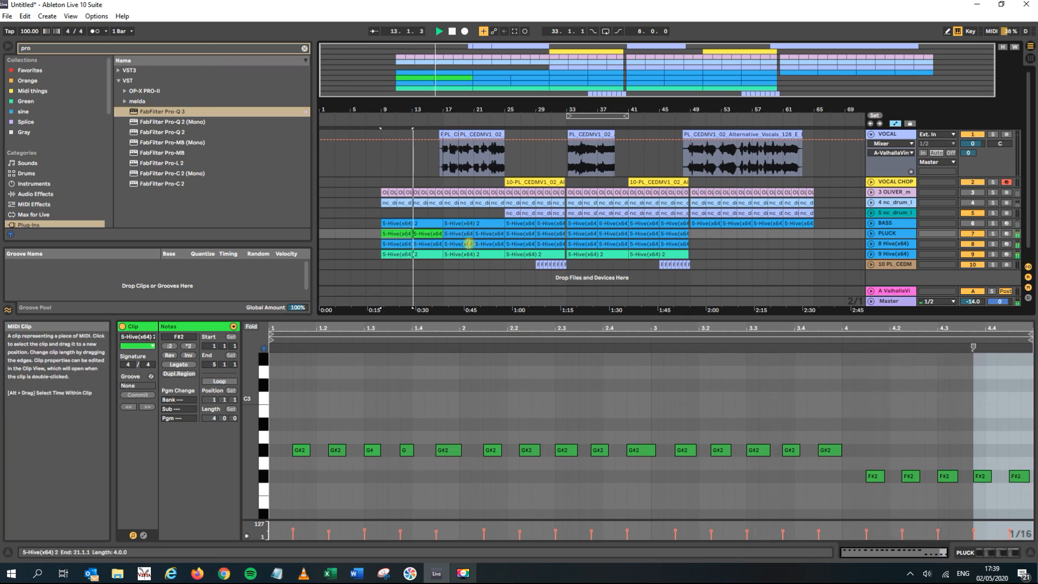
{"action": "key", "text": "space"}
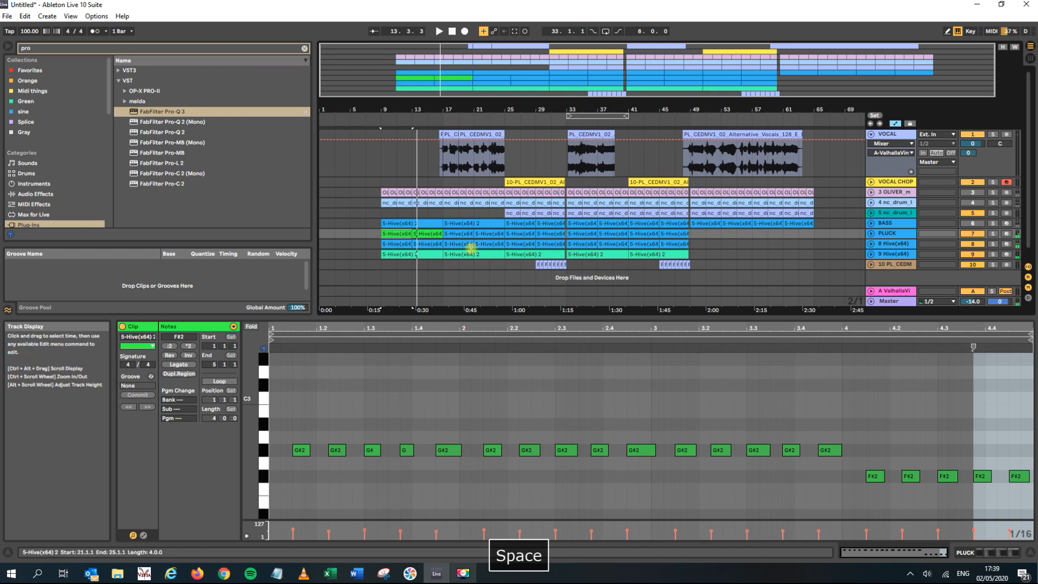
- Solo Hive tracks 8 and 9 in turn during playback and rename track 9 as PIANO
{"action": "left_click", "coordinate": [579, 244]}
{"action": "left_click", "coordinate": [894, 245]}
{"action": "left_click", "coordinate": [992, 244]}
{"action": "key", "text": "space"}
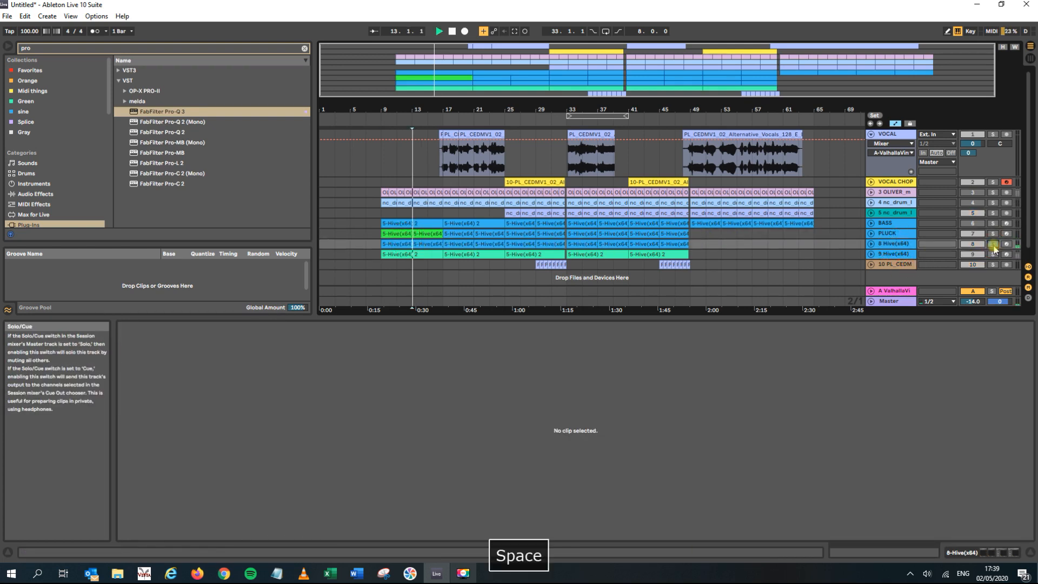
{"action": "left_click", "coordinate": [993, 254]}
{"action": "right_click", "coordinate": [900, 253]}
{"action": "left_click", "coordinate": [957, 297]}
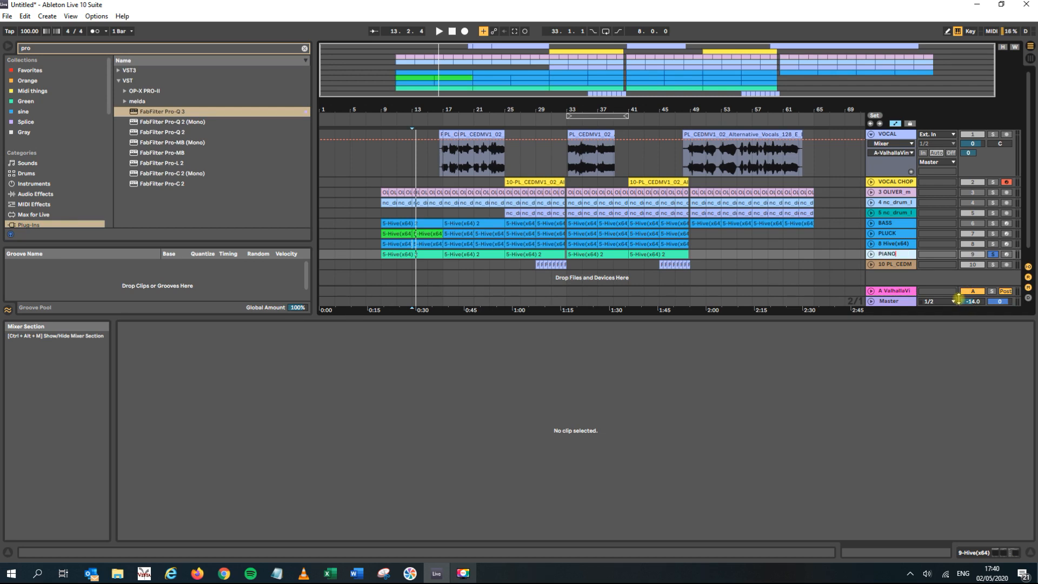
- Solo track 8, the remaining Hive track, and rename it as STRING
{"action": "left_click", "coordinate": [993, 243]}
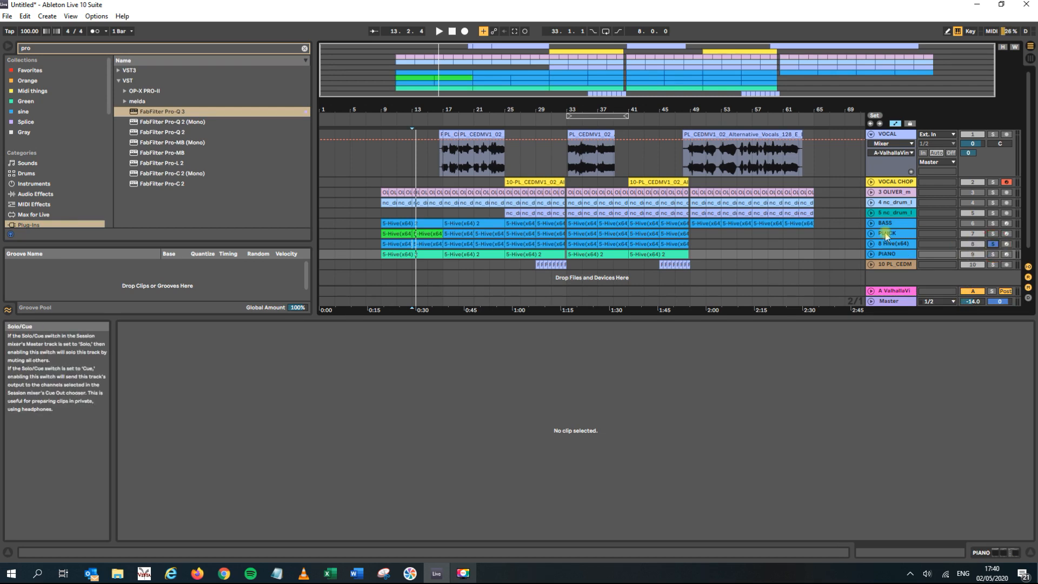
{"action": "right_click", "coordinate": [894, 246]}
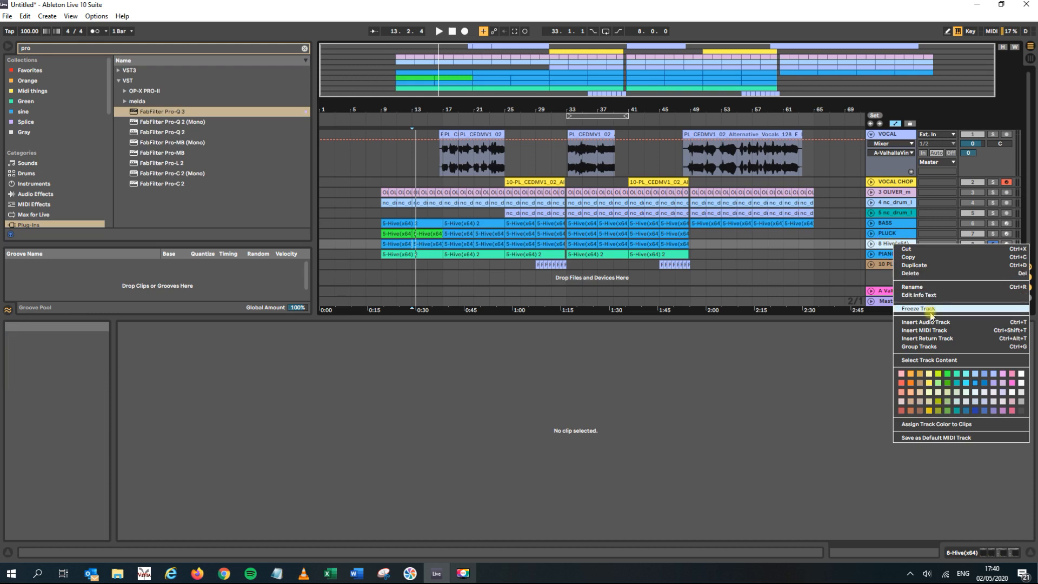
{"action": "left_click", "coordinate": [924, 287]}
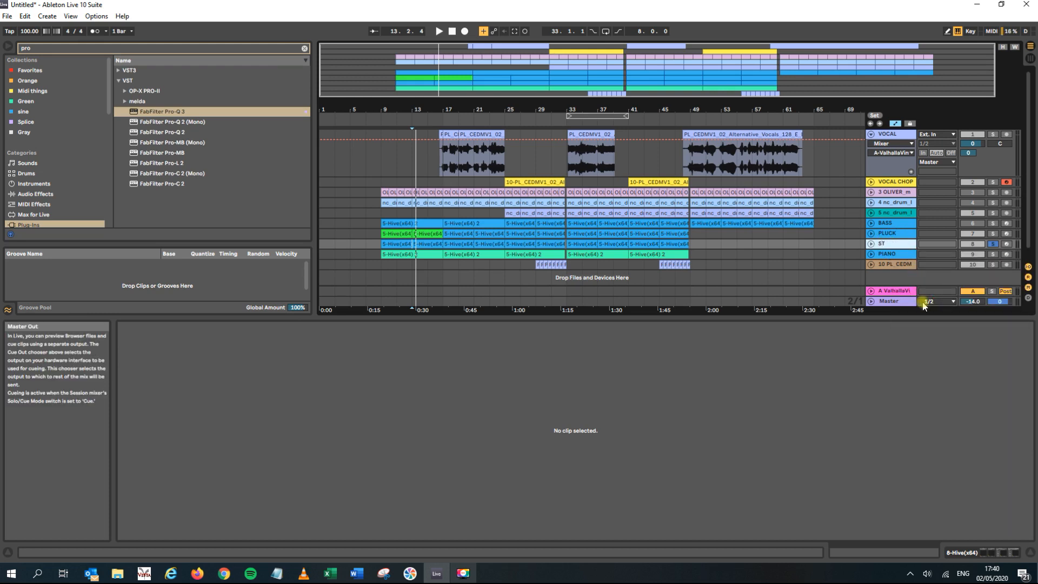
- Play the PIANO track soloed and compare its device chain with the Cut Low Side Pro-Q 3 on track 4
{"action": "left_click", "coordinate": [888, 254]}
{"action": "key", "text": "space"}
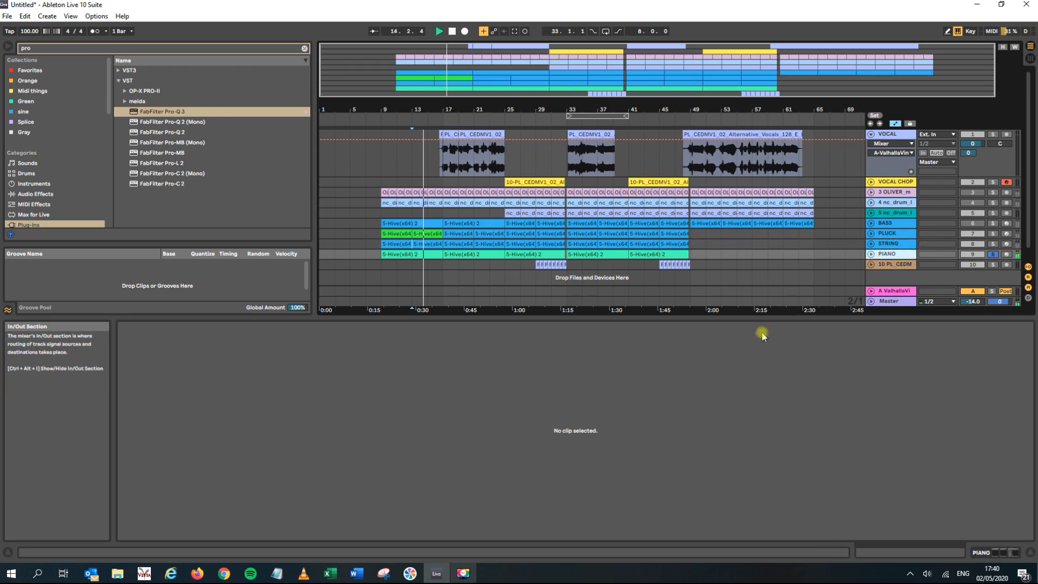
{"action": "key", "text": "ctrl+v"}
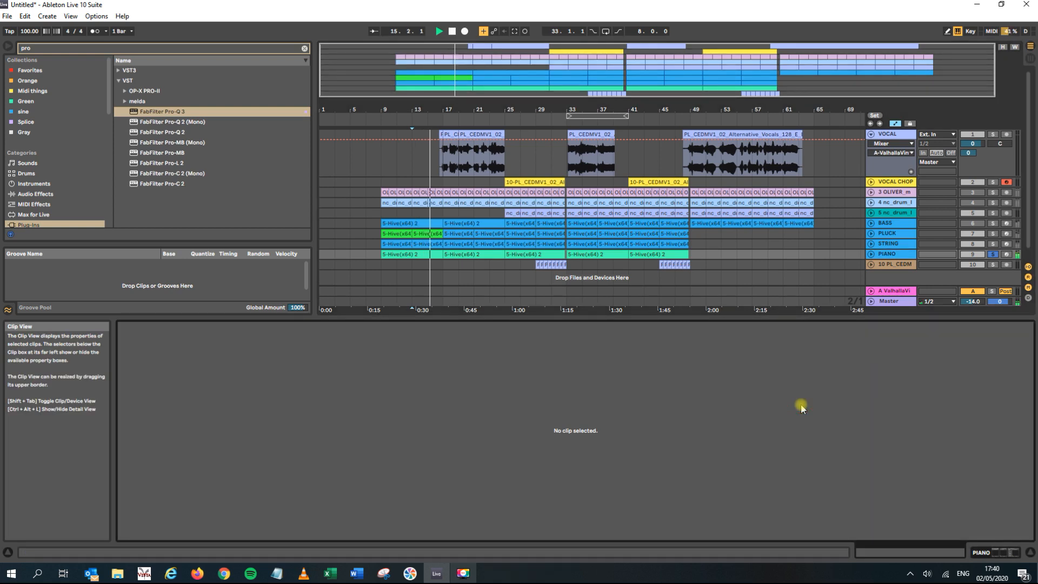
{"action": "left_click", "coordinate": [894, 202]}
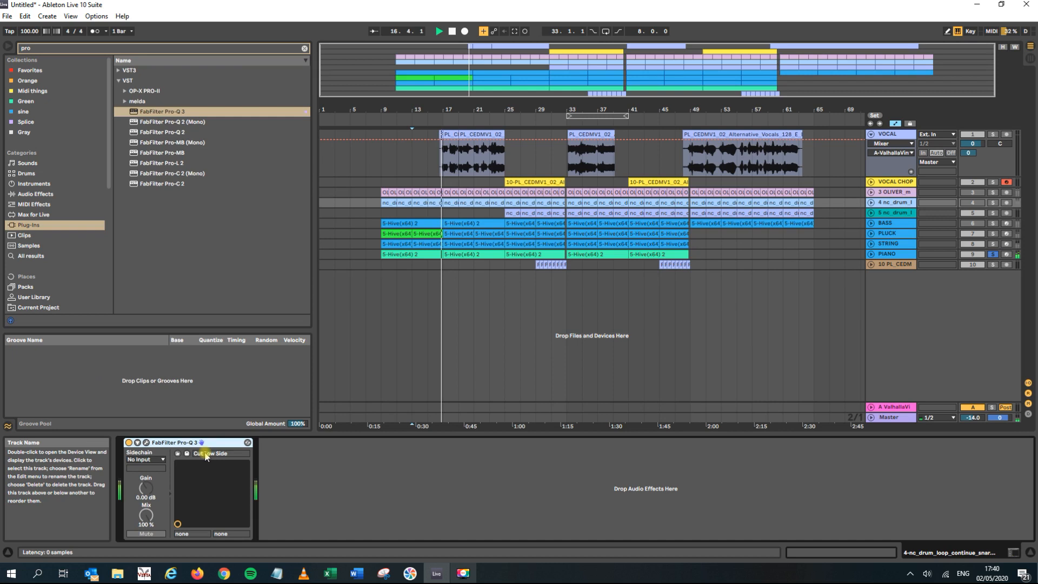
{"action": "key", "text": "ctrl+c"}
{"action": "left_click", "coordinate": [890, 255]}
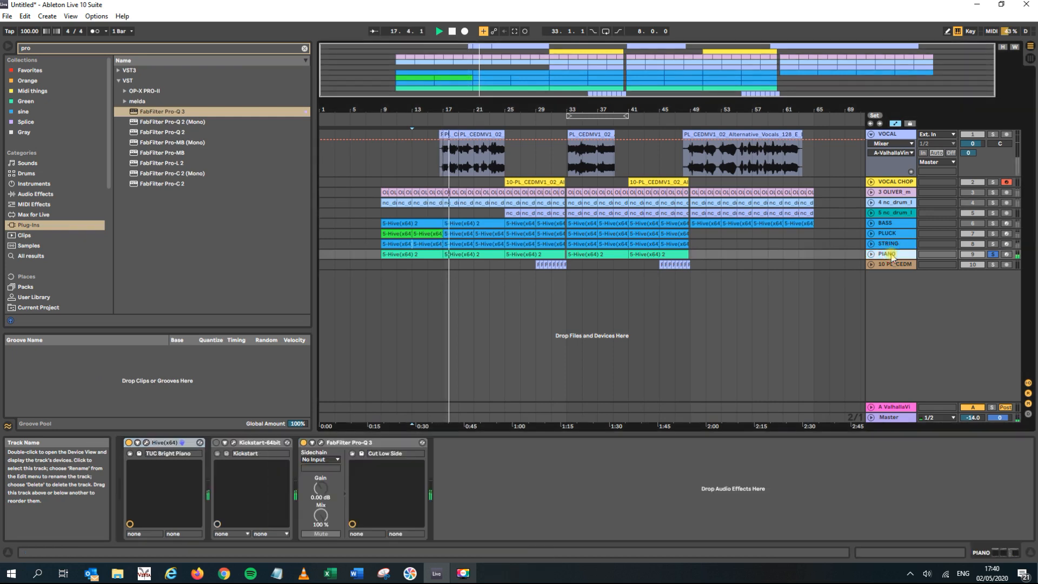
{"action": "key", "text": "space"}
{"action": "left_click", "coordinate": [890, 258]}
- Raise the PIANO track's reverb send in the Session mixer during playback, and take the track out of solo in the arrangement
{"action": "key", "text": "Tab"}
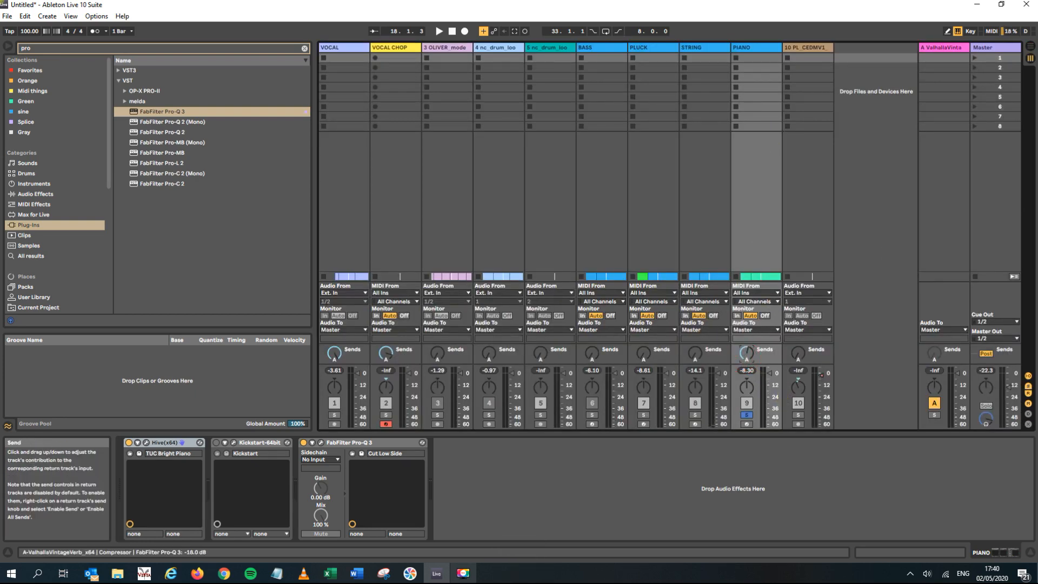
{"action": "key", "text": "space"}
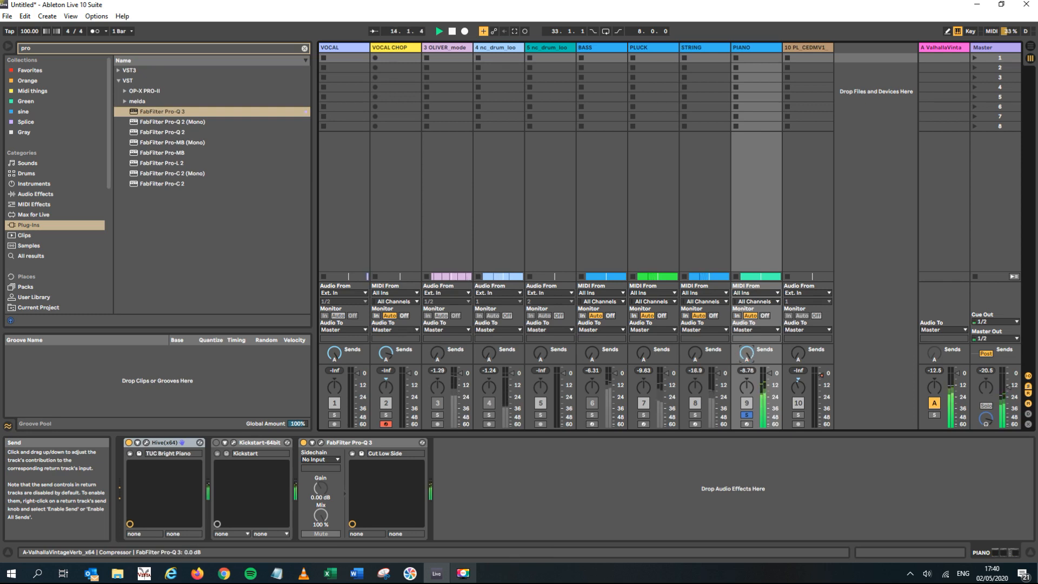
{"action": "left_click", "coordinate": [1028, 47]}
{"action": "left_click", "coordinate": [992, 254]}
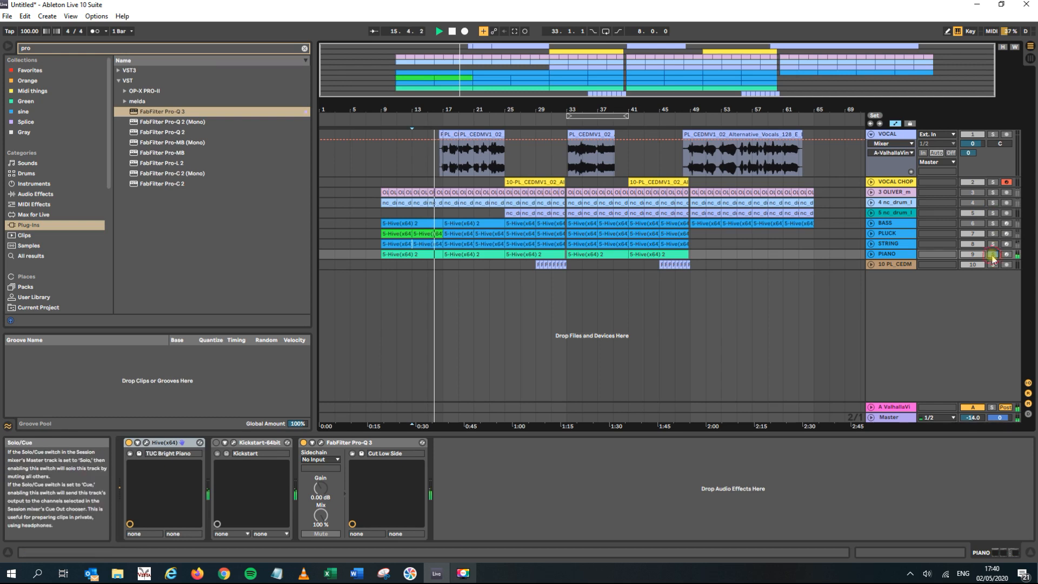
- Mute drum tracks 3 and 4 and the BASS track, and audition the intro from bar 9
{"action": "key", "text": "space"}
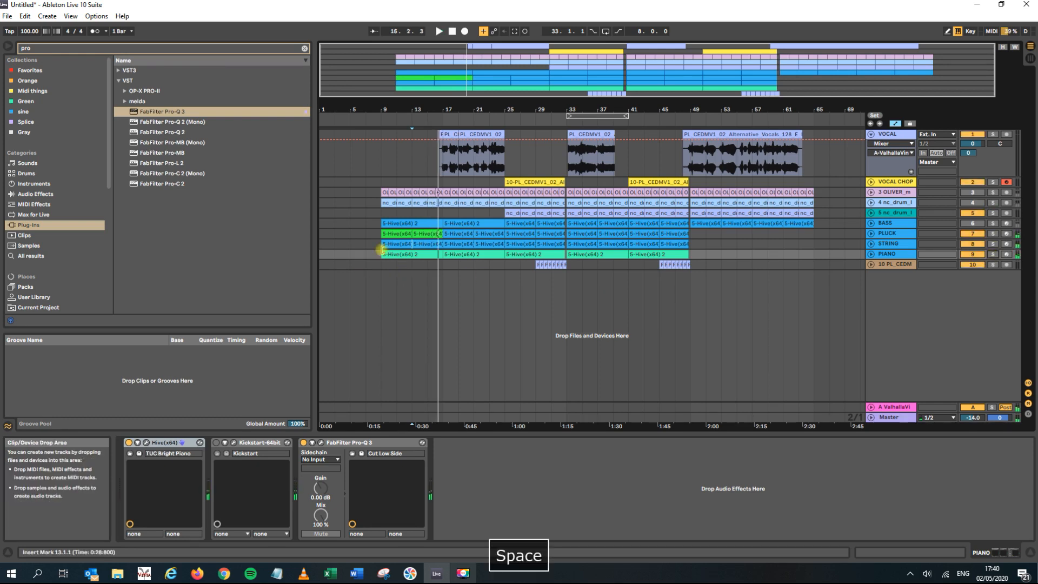
{"action": "left_click", "coordinate": [392, 235]}
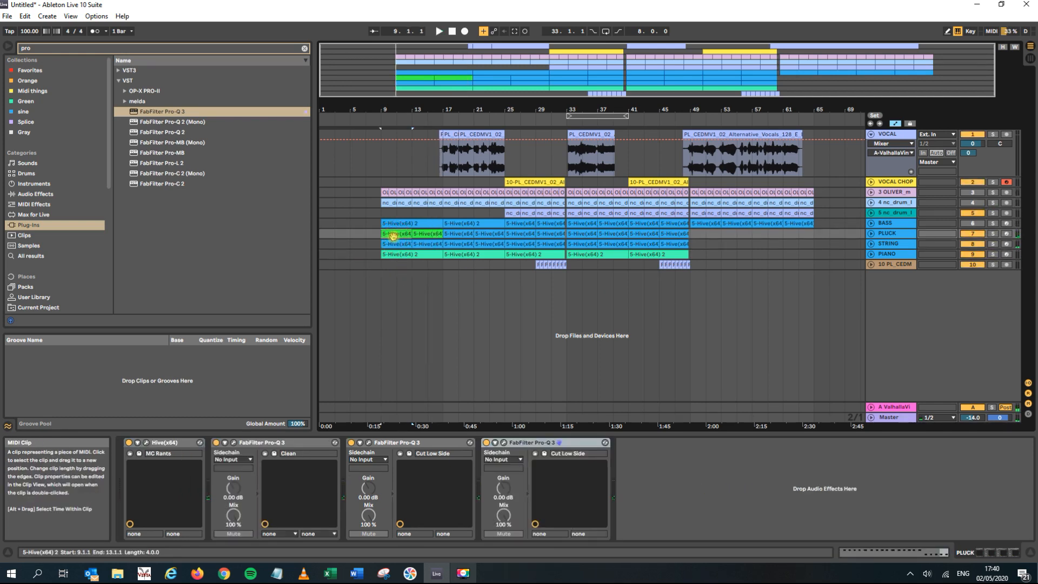
{"action": "left_click", "coordinate": [420, 226]}
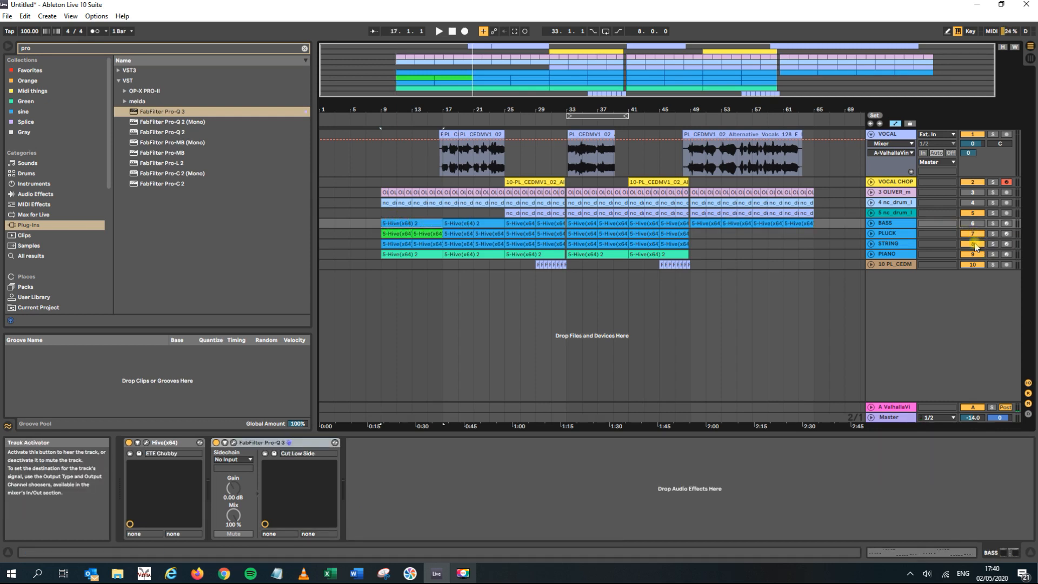
{"action": "key", "text": "space"}
{"action": "key", "text": "space"}
{"action": "key", "text": "space"}
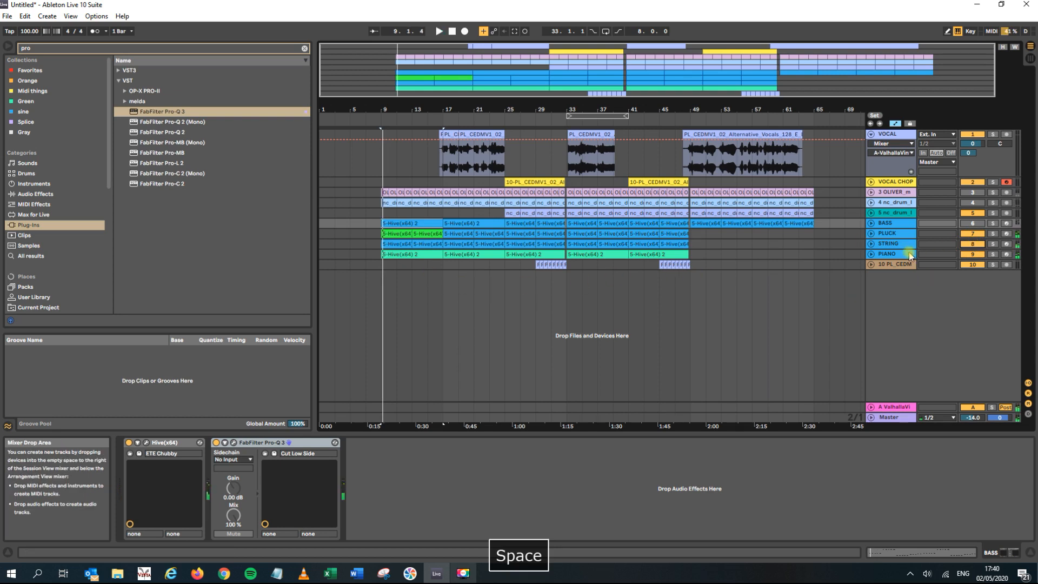
- Delete the STRING clip spanning bars 9 to 13 and the BASS clip spanning bars 9 to 17
{"action": "left_click", "coordinate": [390, 243]}
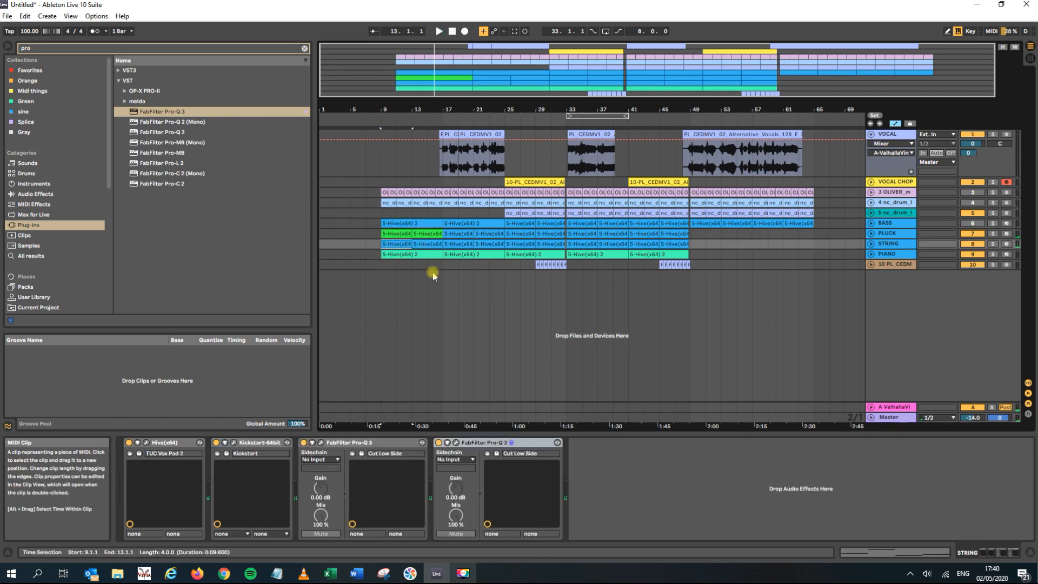
{"action": "key", "text": "Delete"}
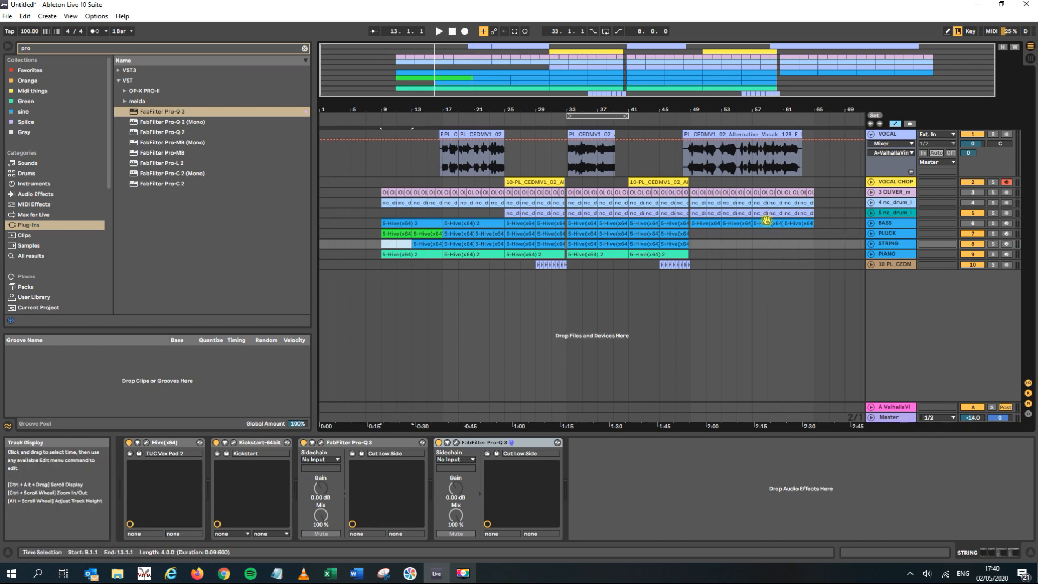
{"action": "left_click", "coordinate": [401, 221]}
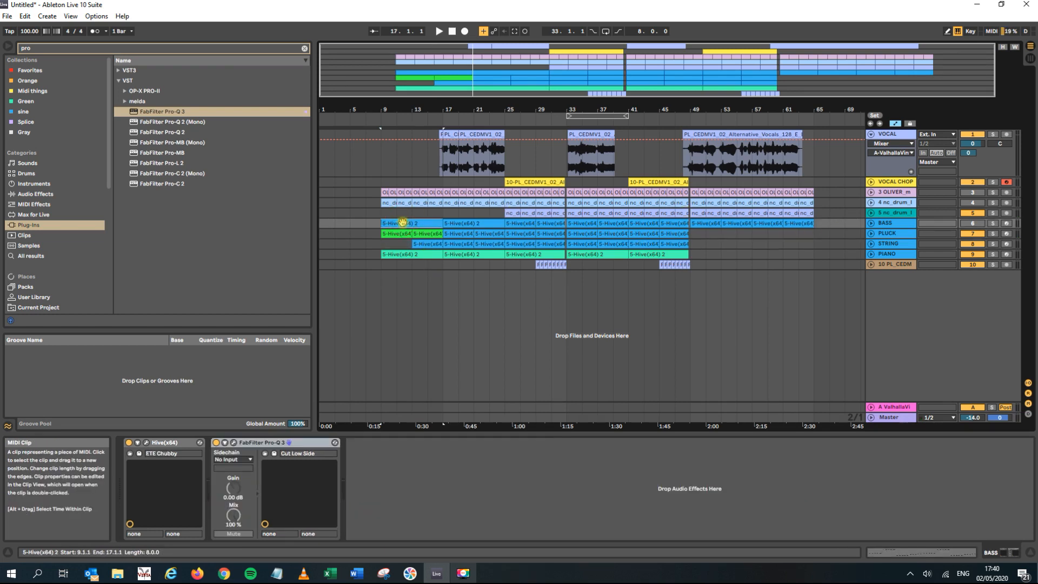
{"action": "key", "text": "Delete"}
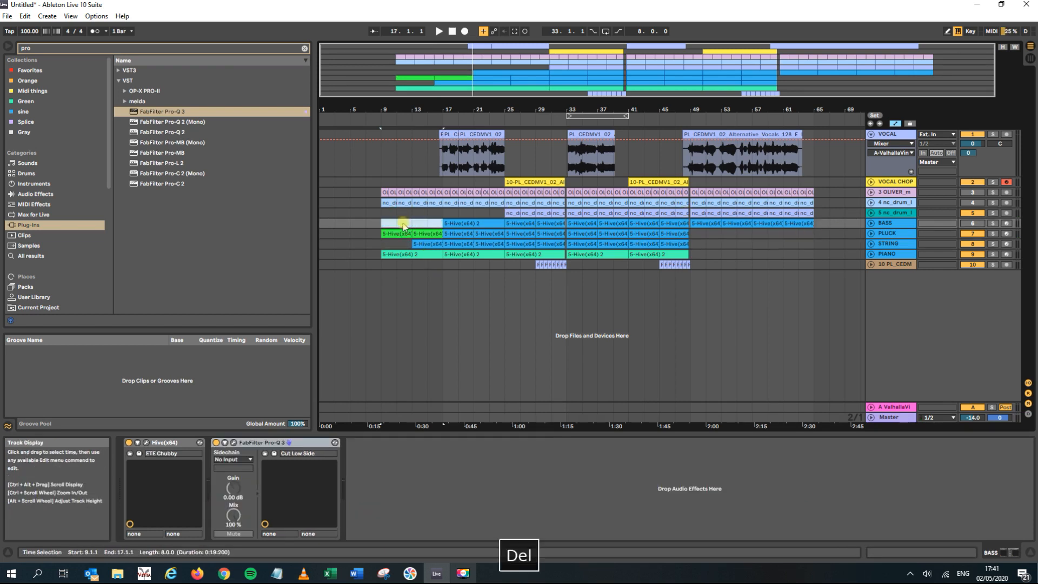
- Remove all drum clips before bar 17 on tracks 3 and 4, and turn the muted drum track back on
{"action": "left_click", "coordinate": [389, 192]}
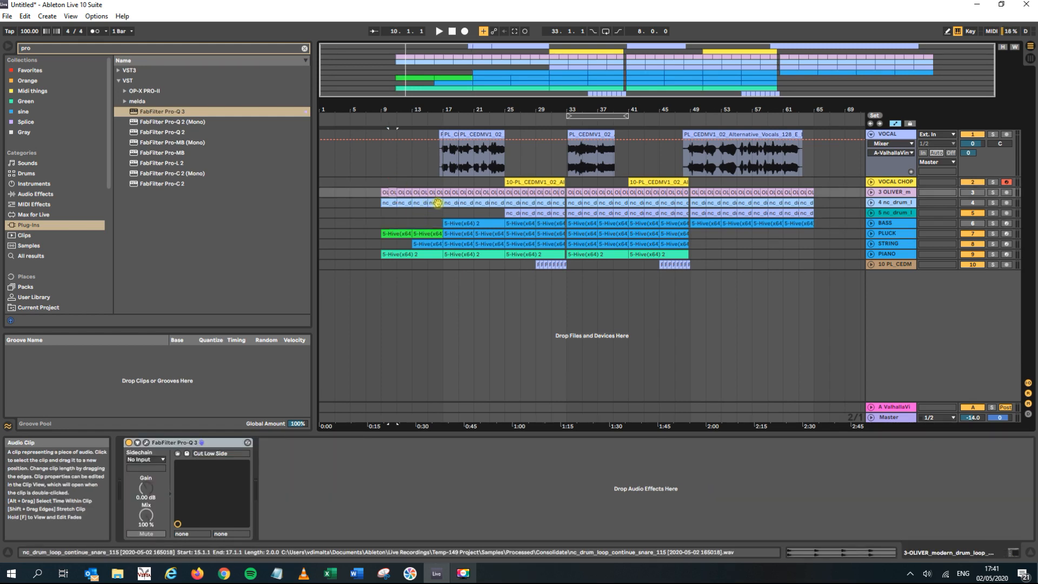
{"action": "left_click", "coordinate": [438, 202]}
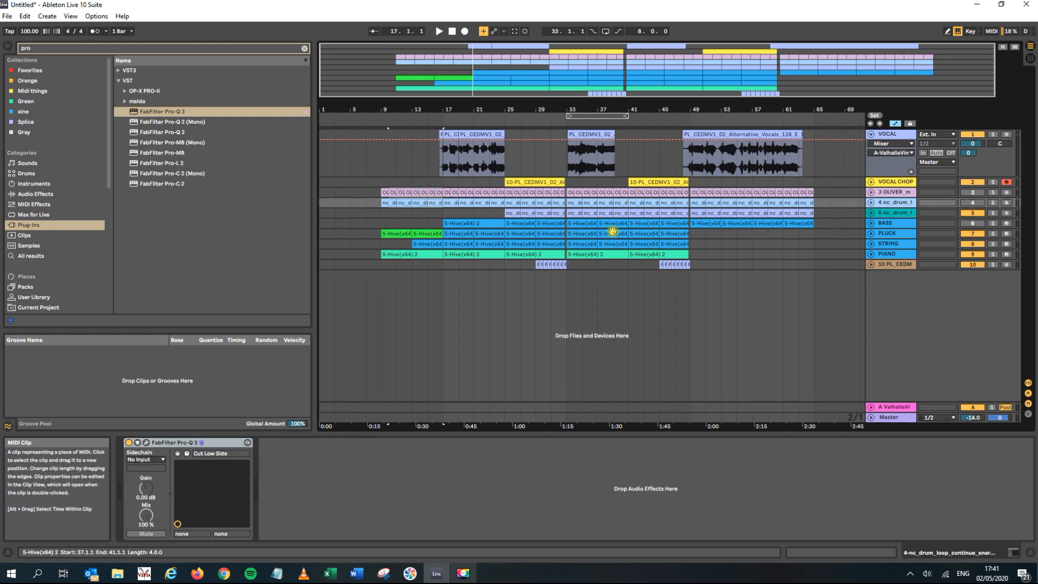
{"action": "key", "text": "Delete"}
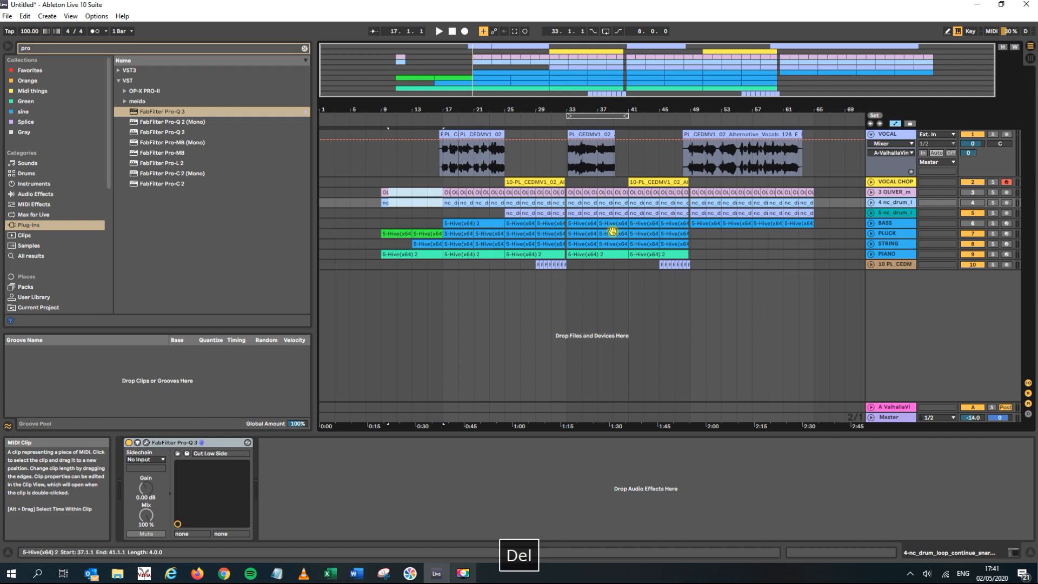
{"action": "left_click", "coordinate": [977, 202]}
{"action": "left_click", "coordinate": [583, 335]}
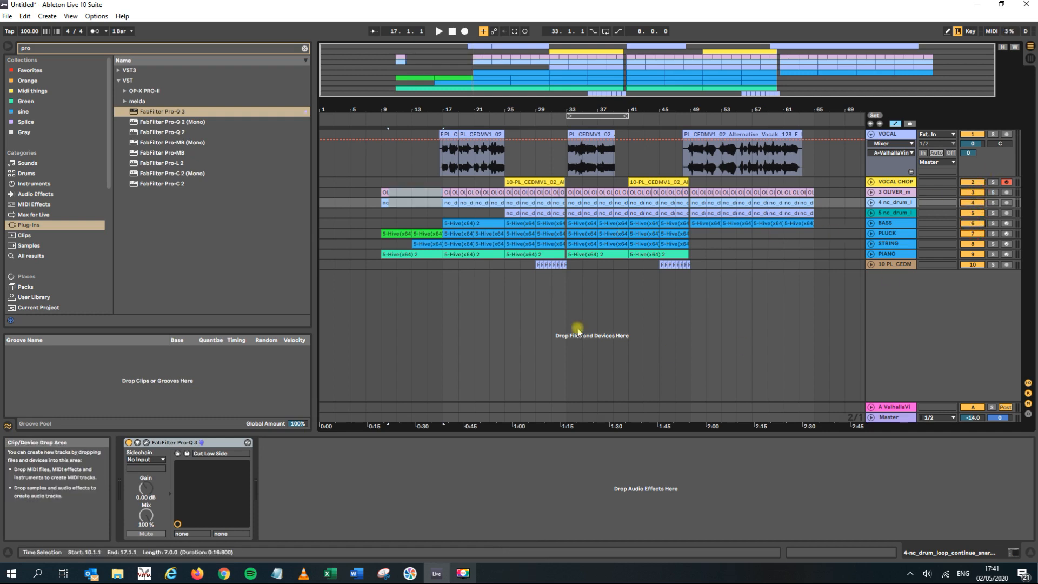
{"action": "left_click_drag", "start_coordinate": [412, 213], "coordinate": [364, 193]}
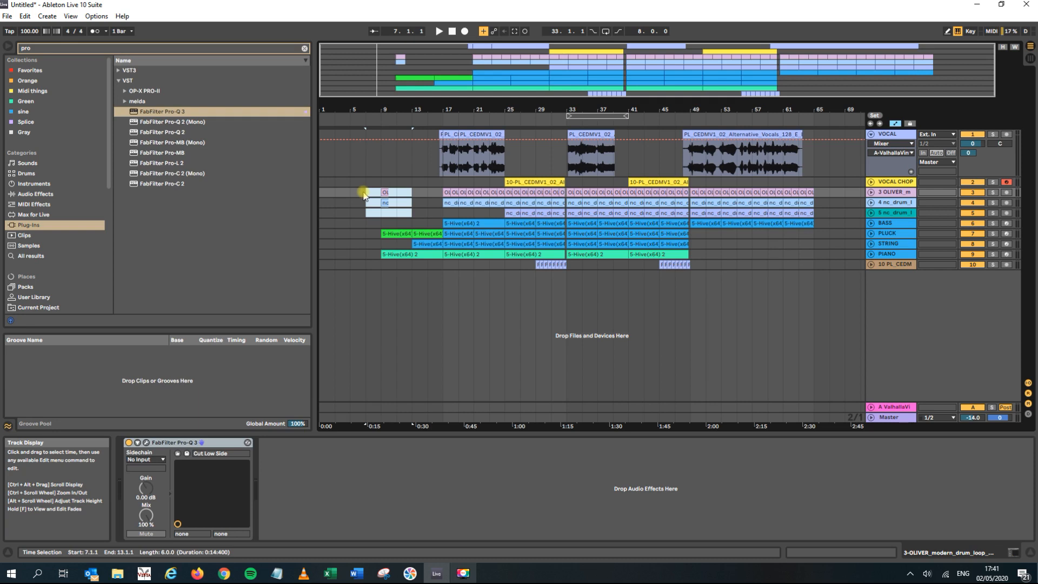
{"action": "left_click", "coordinate": [364, 193]}
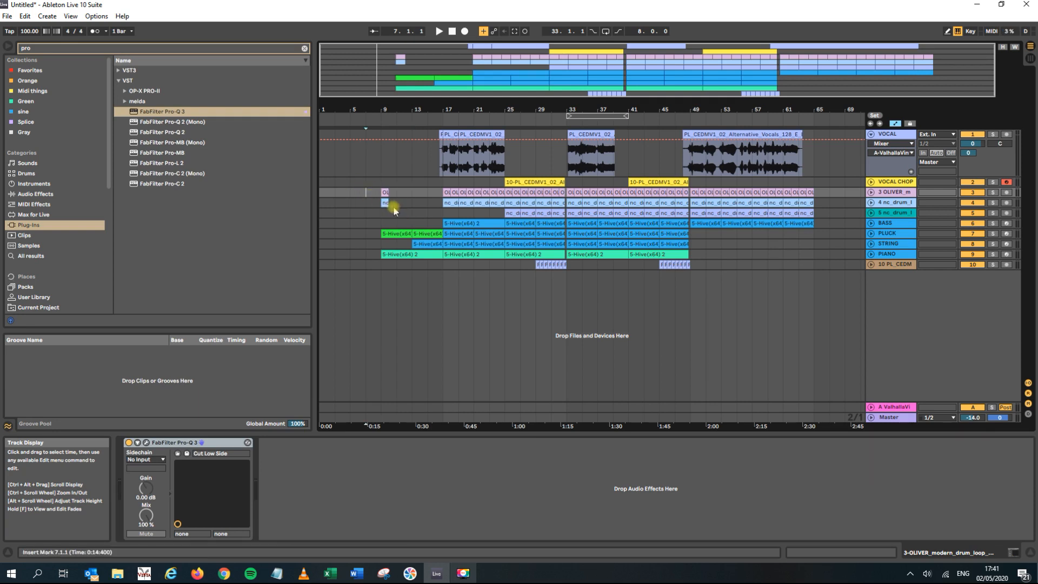
{"action": "left_click_drag", "start_coordinate": [394, 210], "coordinate": [373, 175]}
{"action": "key", "text": "Delete"}
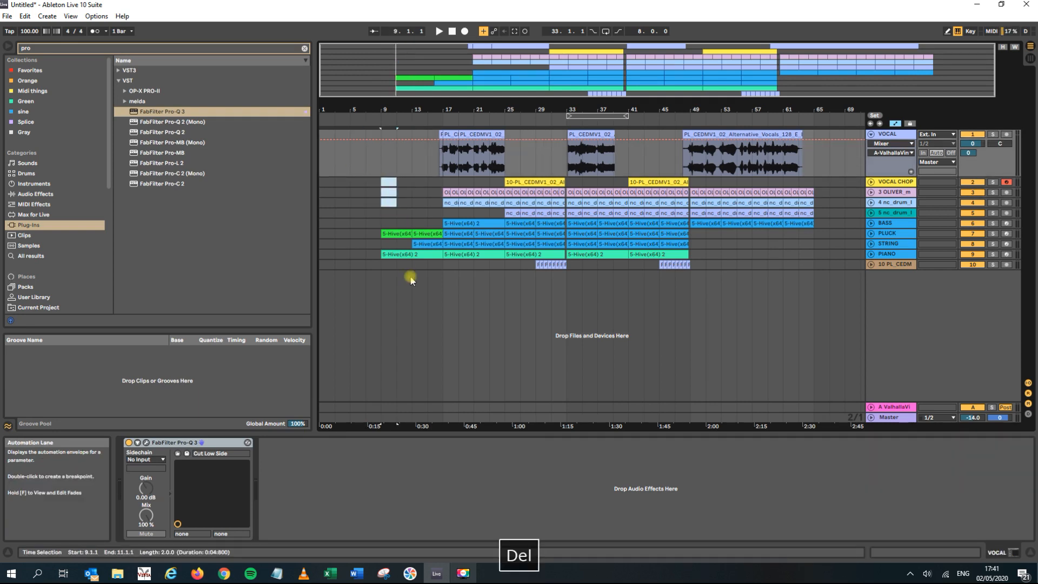
- Play the stripped-down intro from the PLUCK clip at bar 9 and stop playback
{"action": "left_click", "coordinate": [395, 234]}
{"action": "key", "text": "space"}
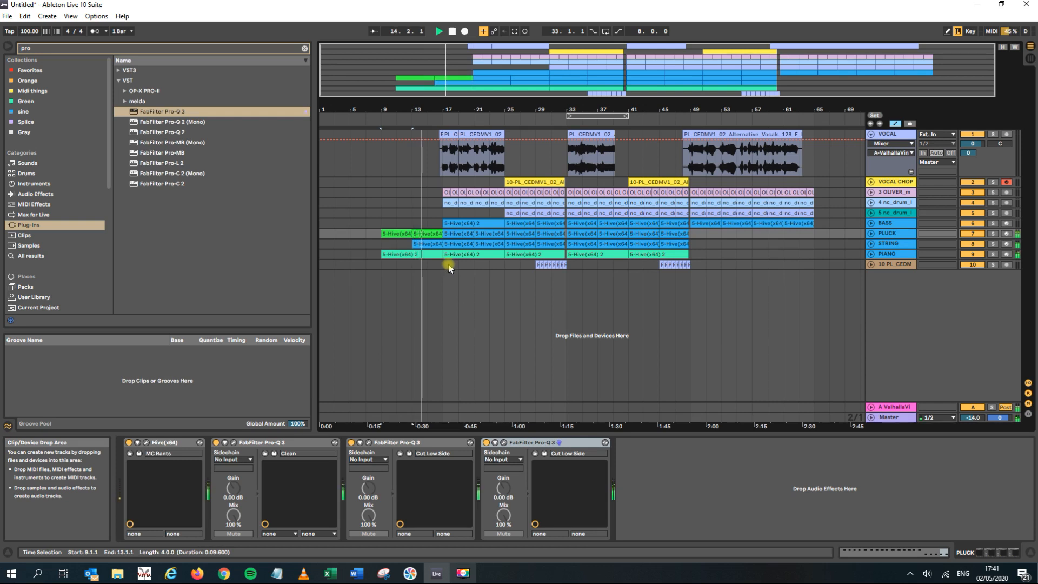
{"action": "key", "text": "space"}
- Lower the D#3 note in the STRING clip at bar 13 to F#2 and play the result
{"action": "double_click", "coordinate": [428, 243]}
{"action": "left_click", "coordinate": [588, 358]}
{"action": "key", "text": "Down"}
{"action": "key", "text": "Down"}
{"action": "key", "text": "Down"}
{"action": "key", "text": "Down"}
{"action": "key", "text": "Down"}
{"action": "key", "text": "Down"}
{"action": "key", "text": "Down"}
{"action": "key", "text": "Down"}
{"action": "key", "text": "Down"}
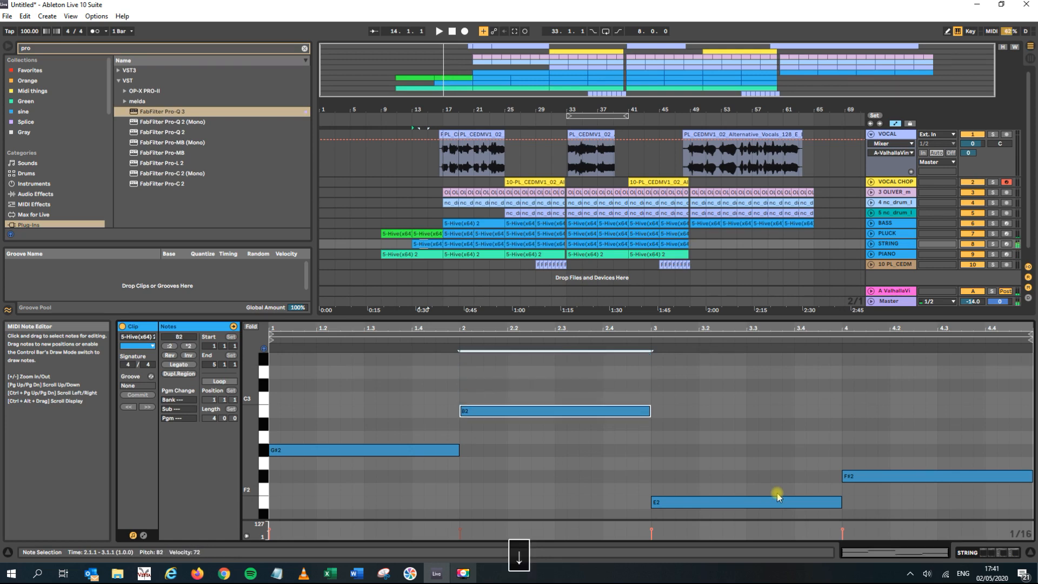
{"action": "key", "text": "space"}
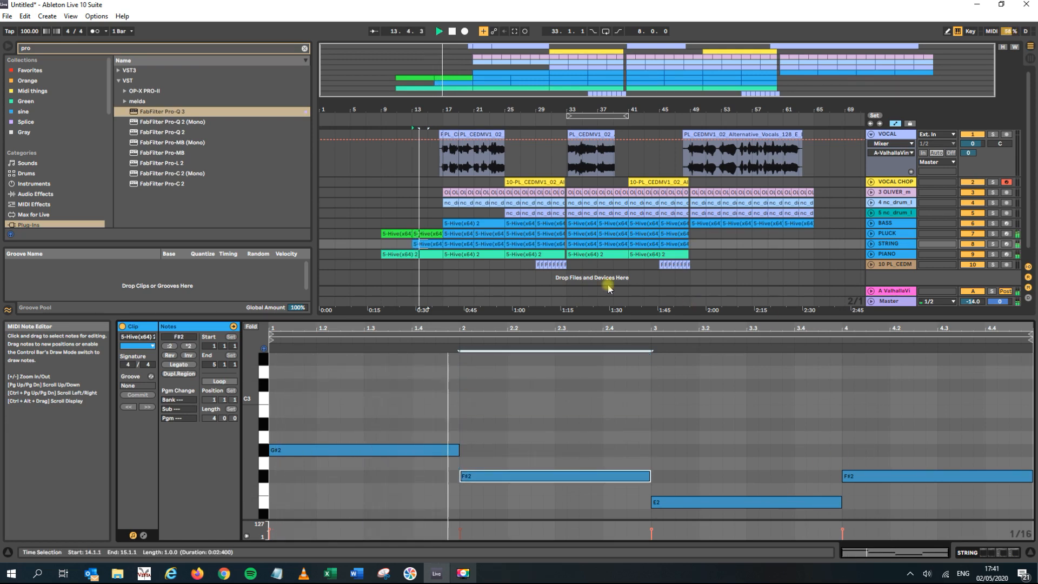
- Try duplicating the edited STRING clip from bar 13 onto bar 17, then undo it and restore the original clip there
{"action": "left_click", "coordinate": [441, 244]}
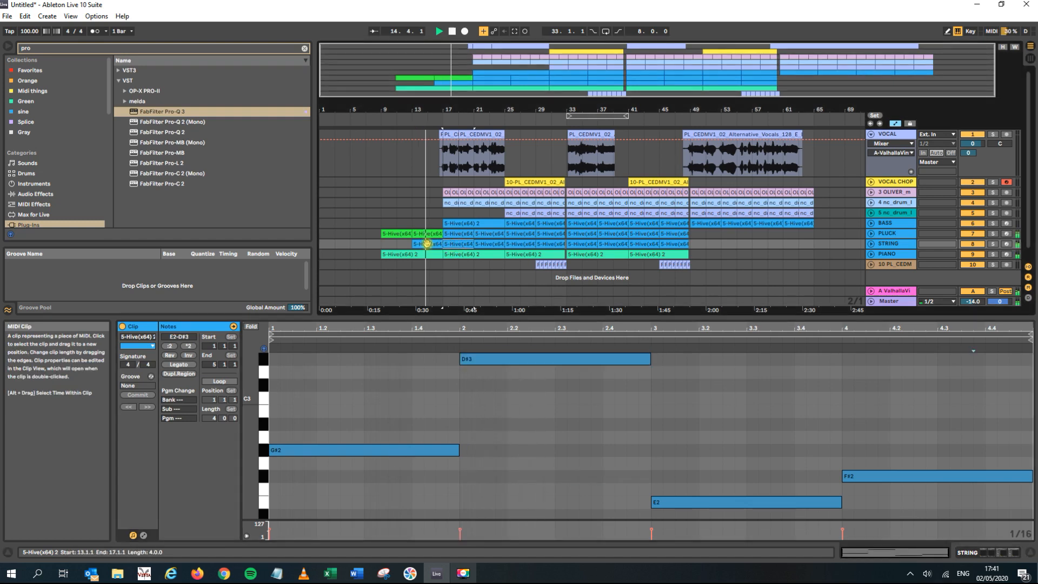
{"action": "left_click", "coordinate": [426, 243]}
{"action": "key", "text": "ctrl+d"}
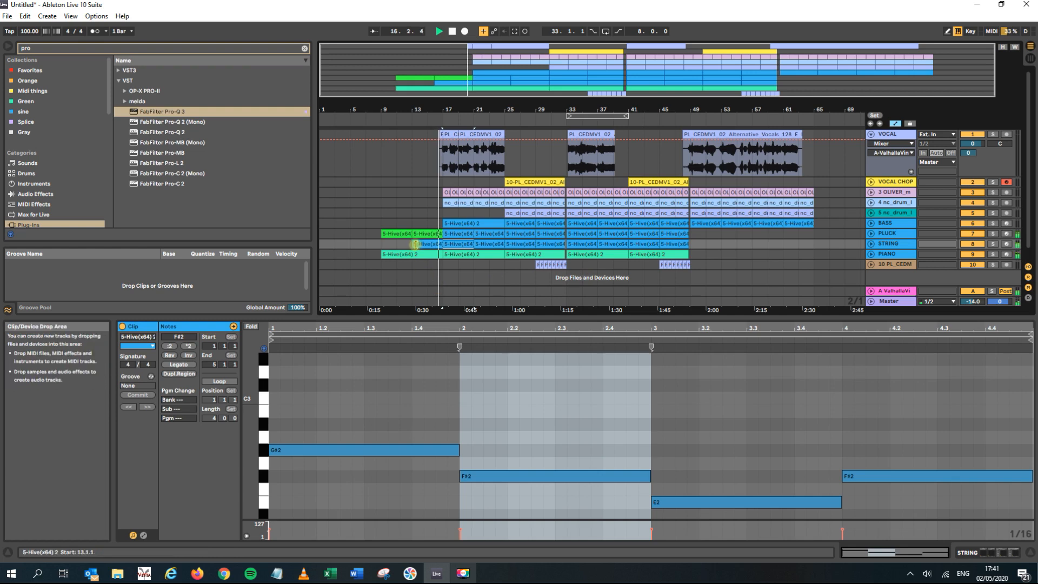
{"action": "left_click", "coordinate": [430, 234]}
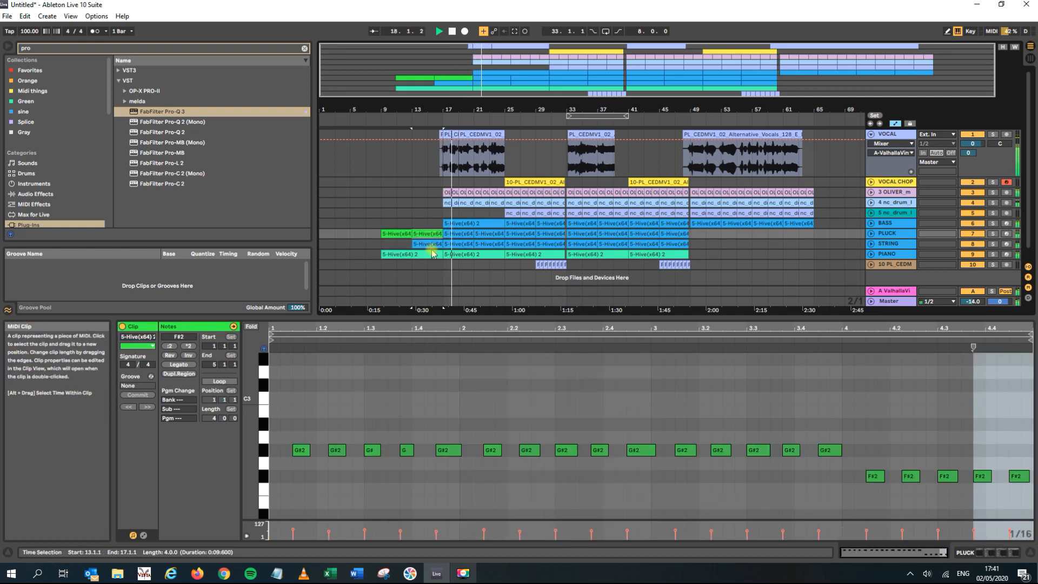
{"action": "left_click", "coordinate": [429, 244]}
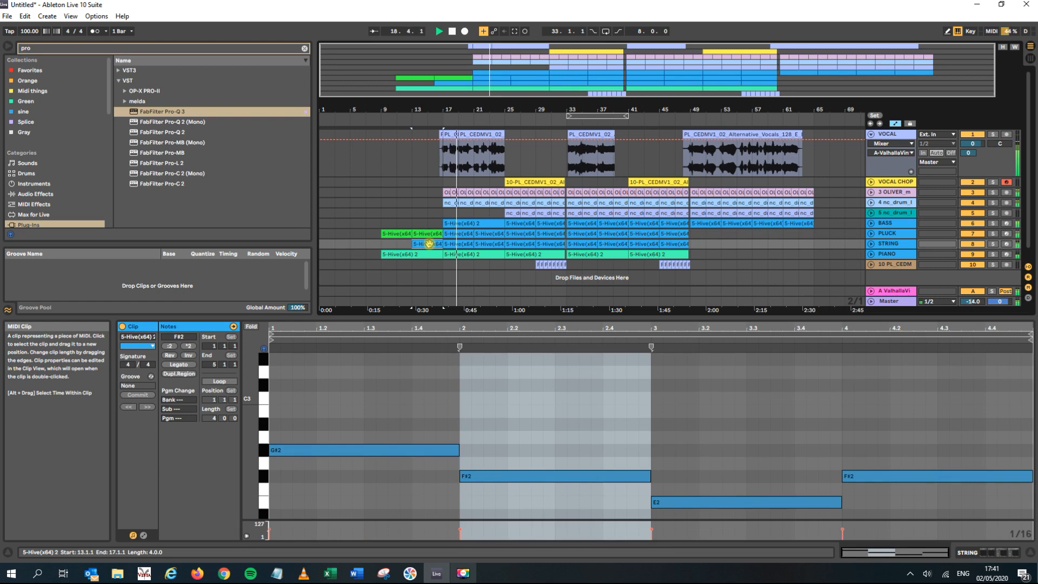
{"action": "key", "text": "ctrl+z"}
{"action": "left_click", "coordinate": [461, 243]}
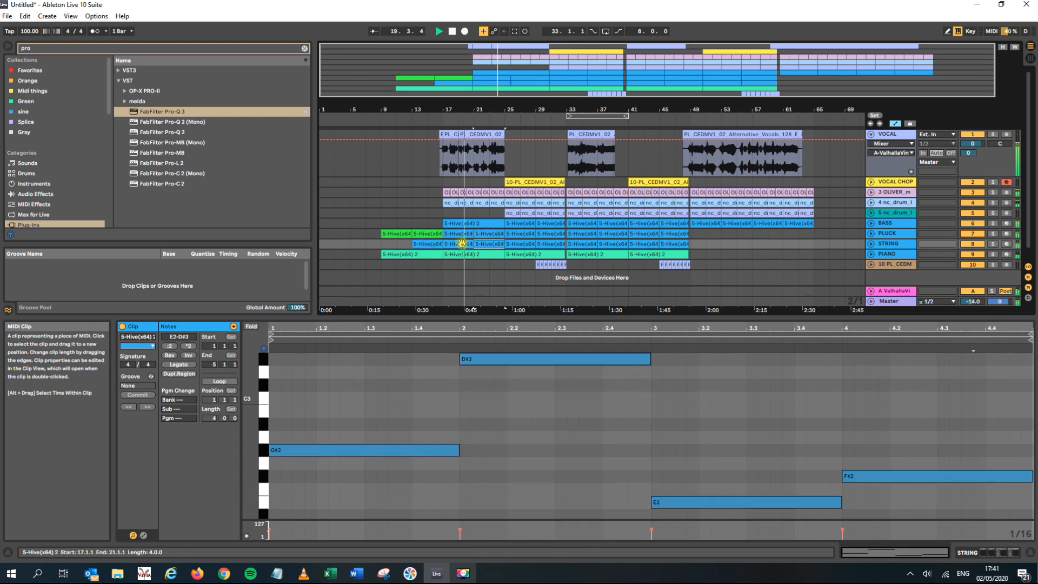
{"action": "key", "text": "ctrl+c"}
{"action": "key", "text": "ctrl+v"}
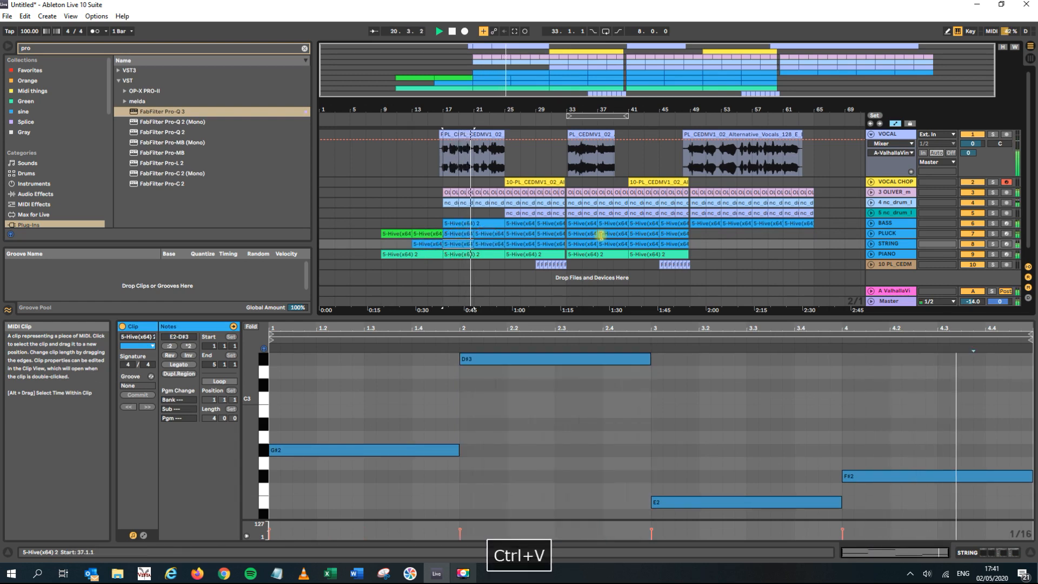
- Compare the intro PLUCK clips with the edited STRING clip at bar 13, and recolor that STRING clip light purple
{"action": "left_click", "coordinate": [387, 235]}
{"action": "left_click", "coordinate": [424, 235]}
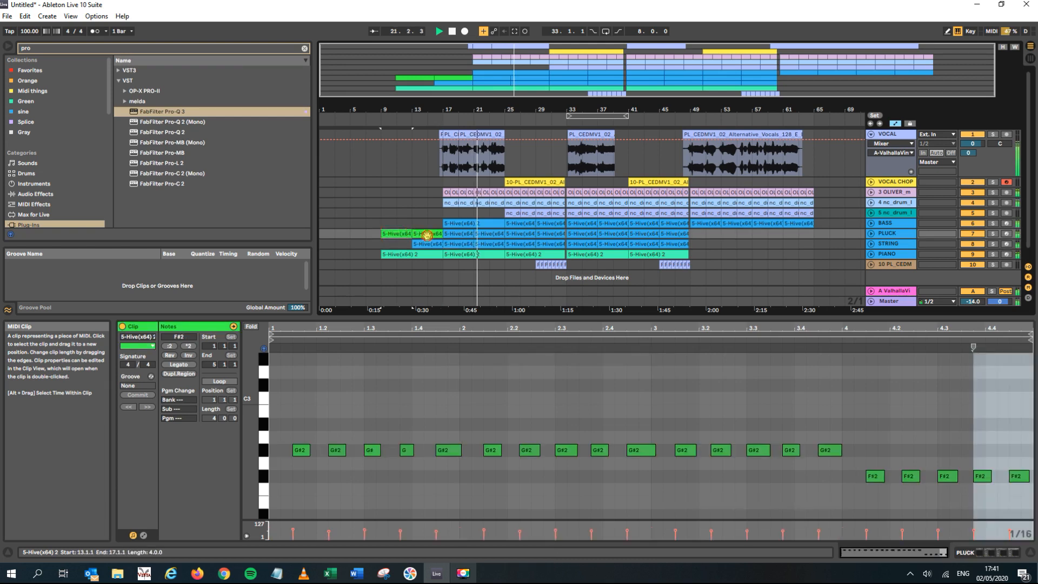
{"action": "left_click", "coordinate": [425, 243]}
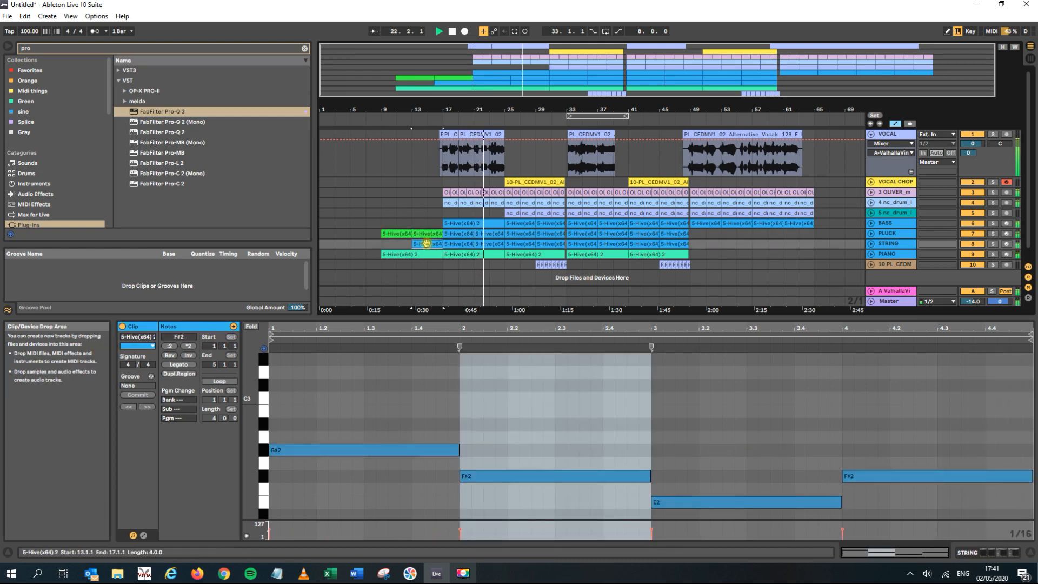
{"action": "right_click", "coordinate": [428, 244]}
{"action": "left_click", "coordinate": [519, 417]}
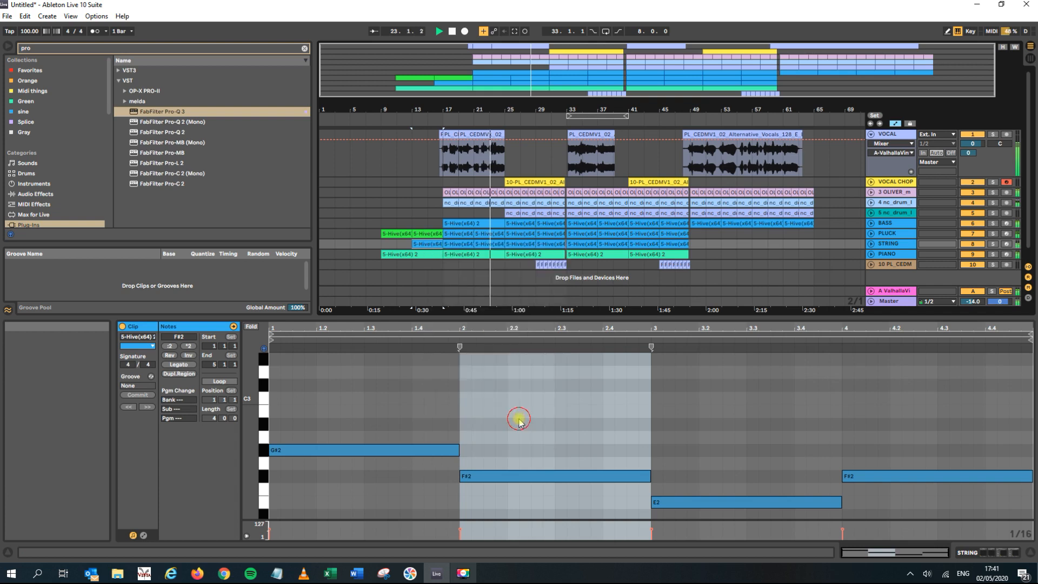
- Copy the PLUCK and STRING clips at bar 13 together and paste them at bar 25
{"action": "left_click", "coordinate": [429, 235]}
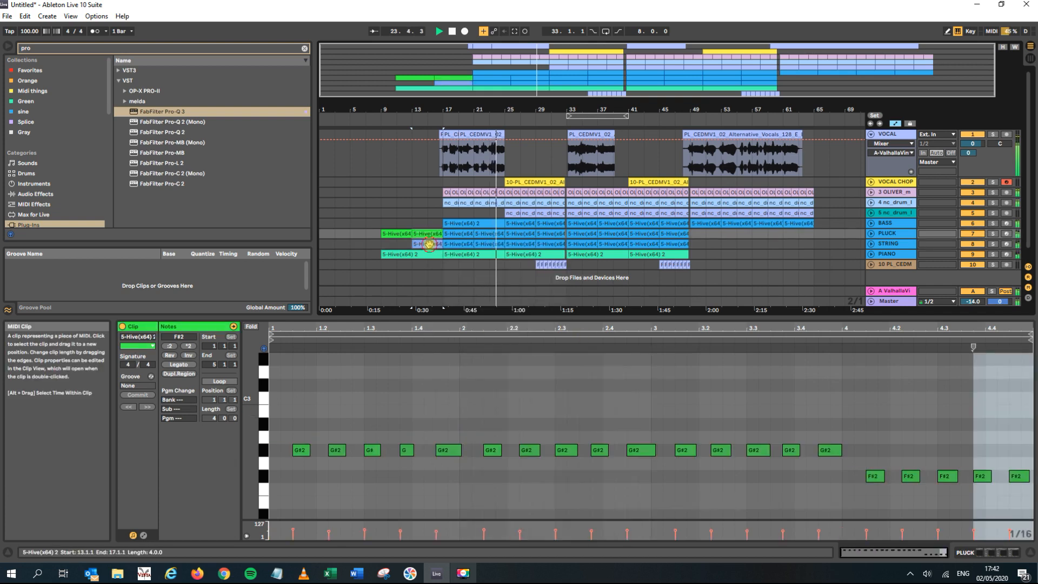
{"action": "left_click", "coordinate": [428, 243], "text": "shift"}
{"action": "key", "text": "ctrl+c"}
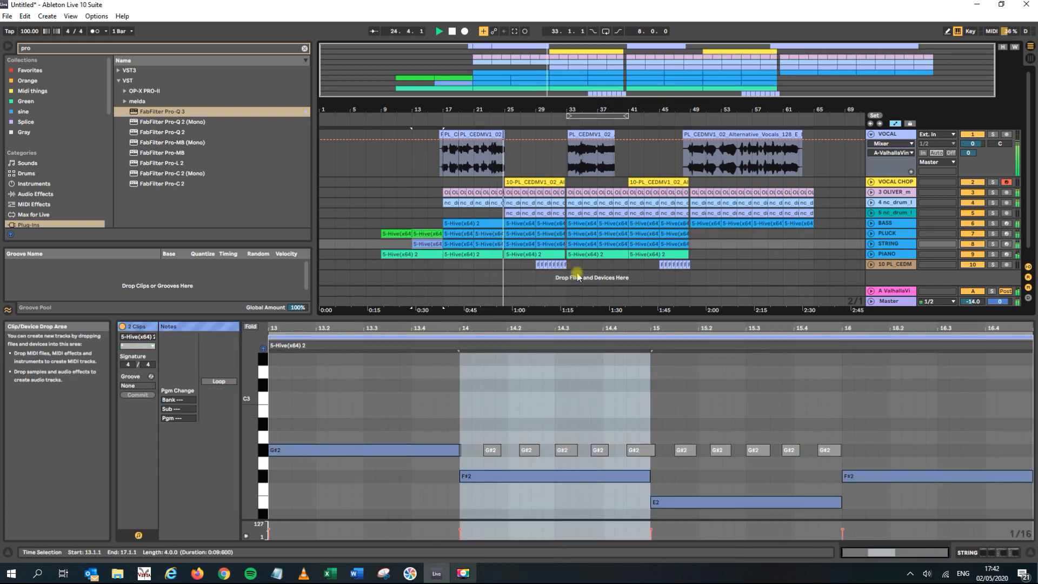
{"action": "left_click", "coordinate": [514, 234]}
{"action": "key", "text": "ctrl+v"}
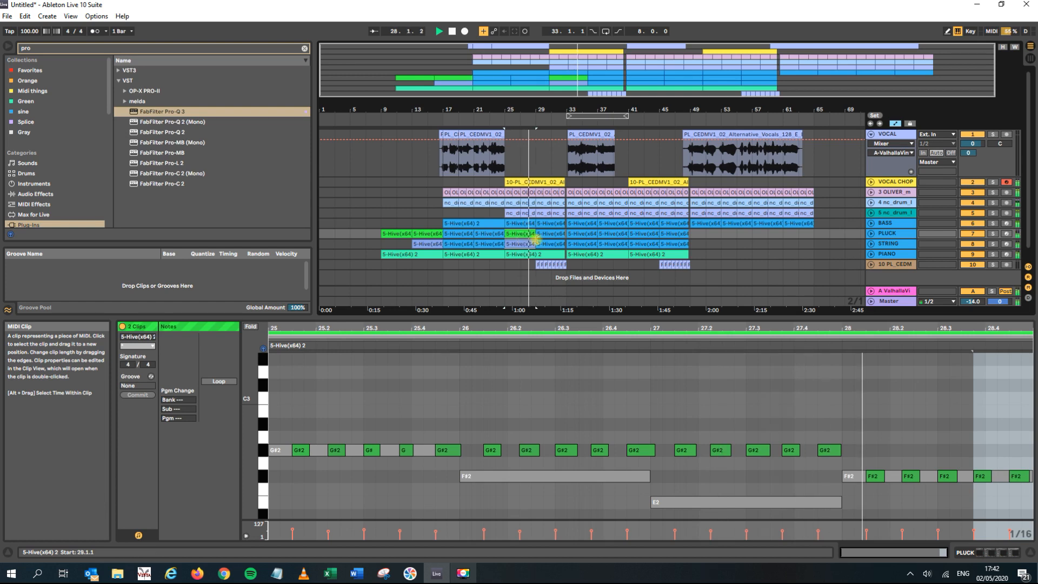
- Set the song tempo to 120 BPM and play the arrangement from the PLUCK clip at bar 9
{"action": "left_click", "coordinate": [579, 234]}
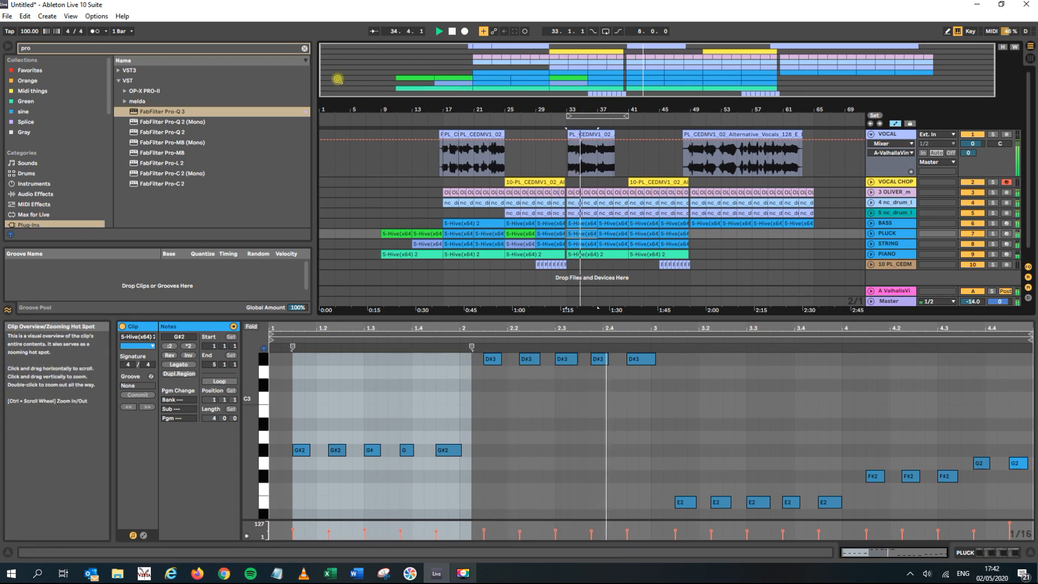
{"action": "key", "text": "space"}
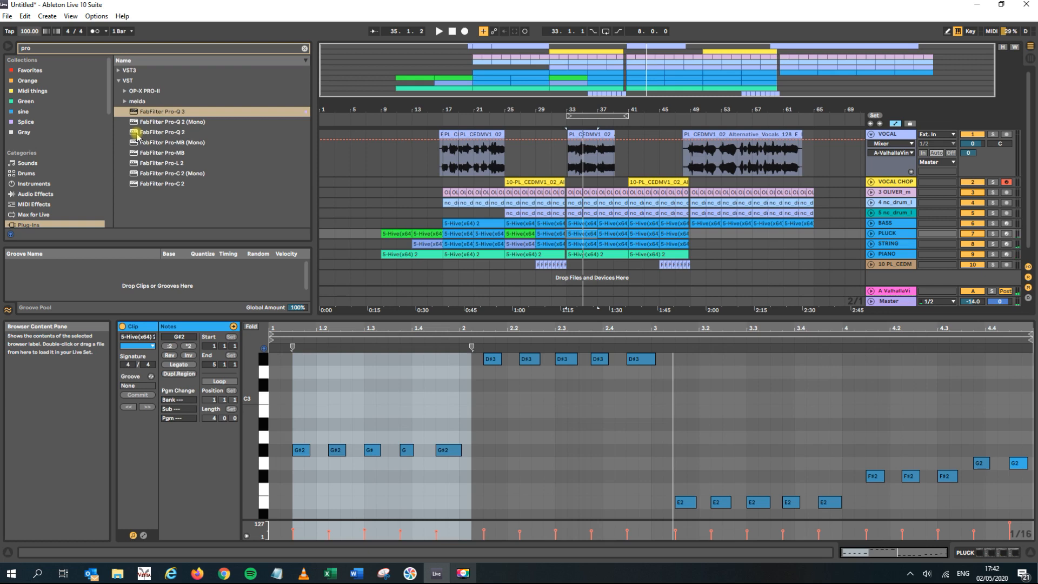
{"action": "key", "text": "Return"}
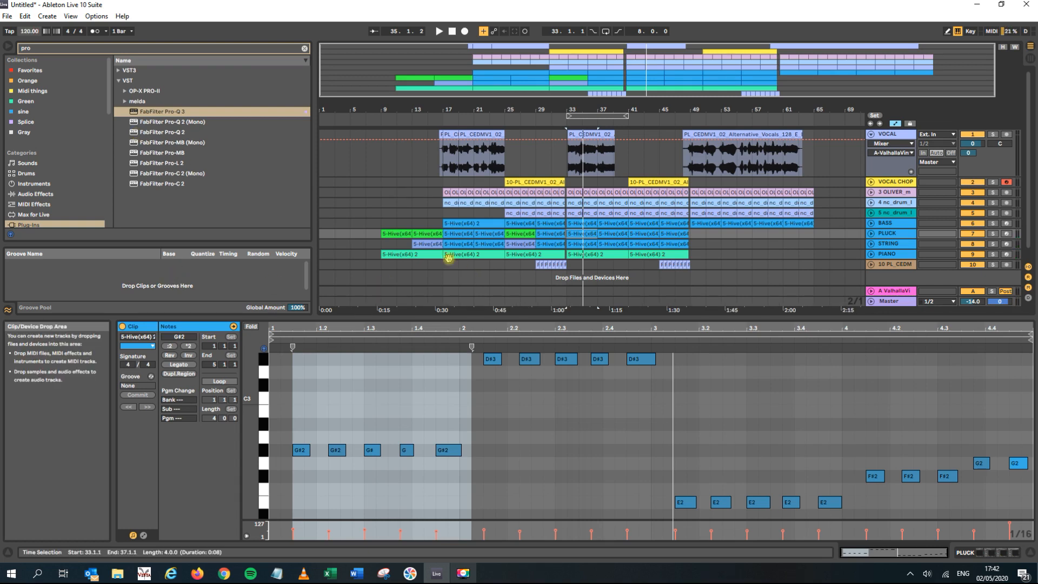
{"action": "left_click", "coordinate": [394, 234]}
{"action": "key", "text": "space"}
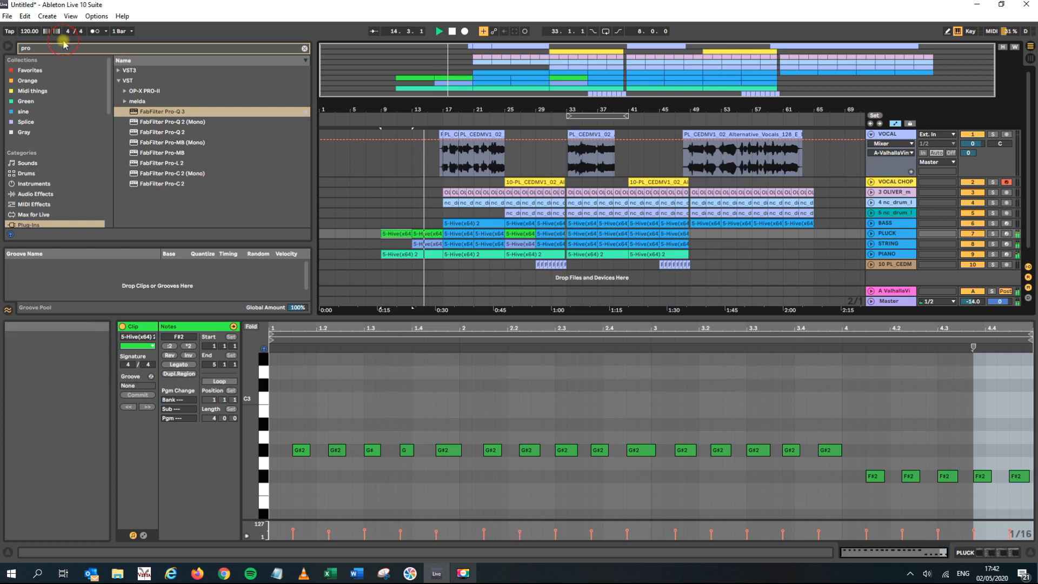
- Search the plug-ins for "kont" and load Kontakt 5 as the instrument on the STRING track
{"action": "key", "text": "BackSpace"}
{"action": "key", "text": "BackSpace"}
{"action": "key", "text": "BackSpace"}
{"action": "type", "text": "l"}
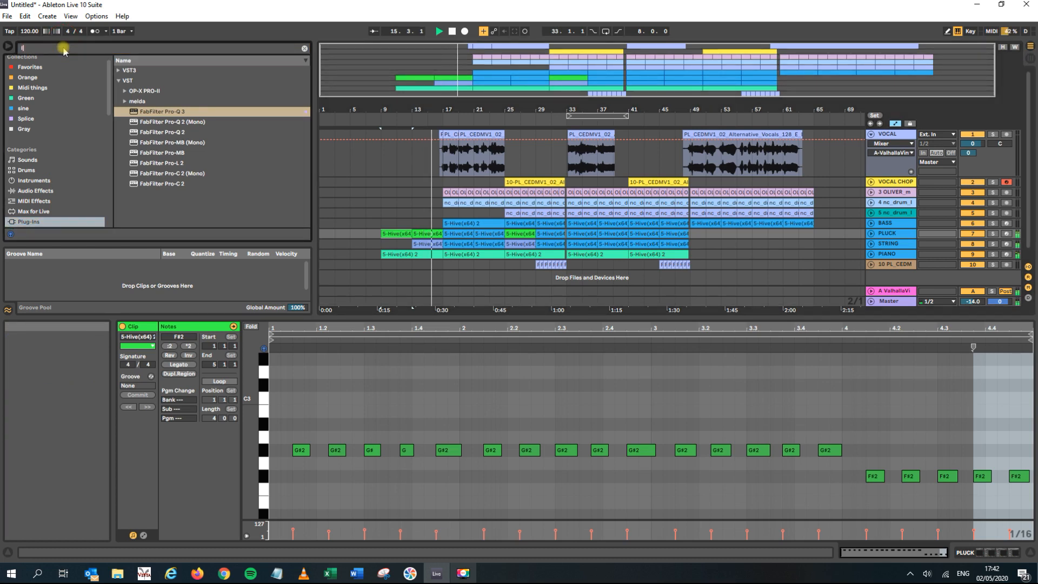
{"action": "key", "text": "BackSpace"}
{"action": "type", "text": "kont"}
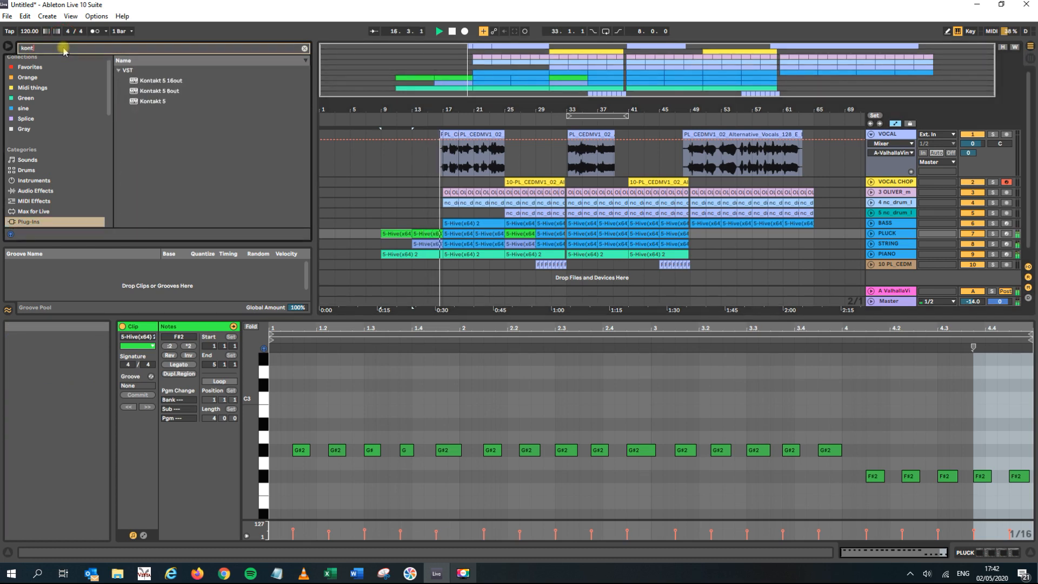
{"action": "left_click", "coordinate": [147, 103]}
{"action": "left_click_drag", "start_coordinate": [147, 102], "coordinate": [896, 245]}
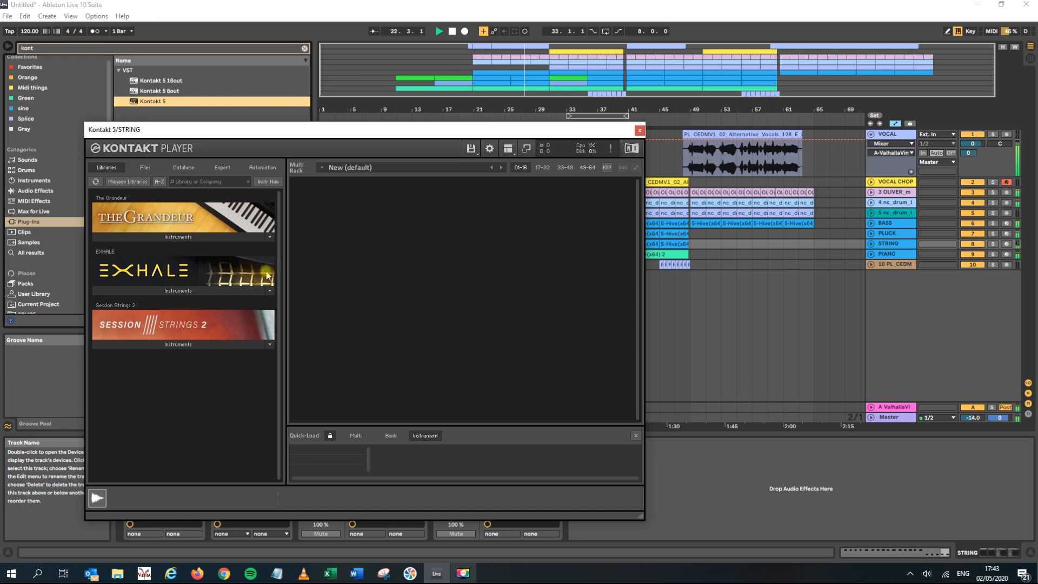
- Load the Session Strings 2.nki instrument from the Session Strings 2 library into Kontakt's rack
{"action": "left_click", "coordinate": [180, 357]}
{"action": "left_click_drag", "start_coordinate": [377, 293], "coordinate": [380, 293]}
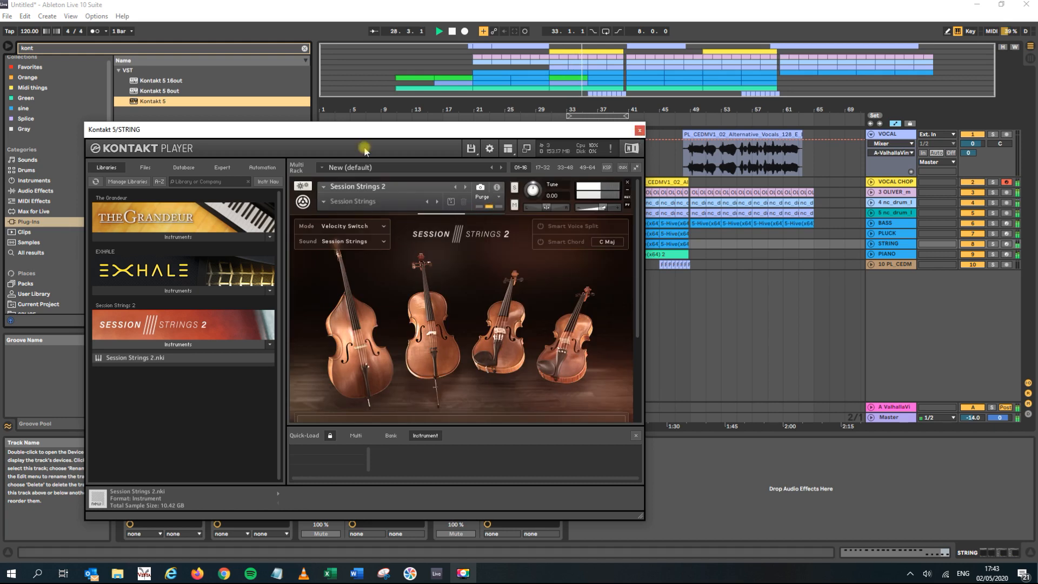
- Move the Kontakt window clear of the arrangement tracks and check the mode and instrument choices of Session Strings 2
{"action": "left_click_drag", "start_coordinate": [357, 137], "coordinate": [358, 300]}
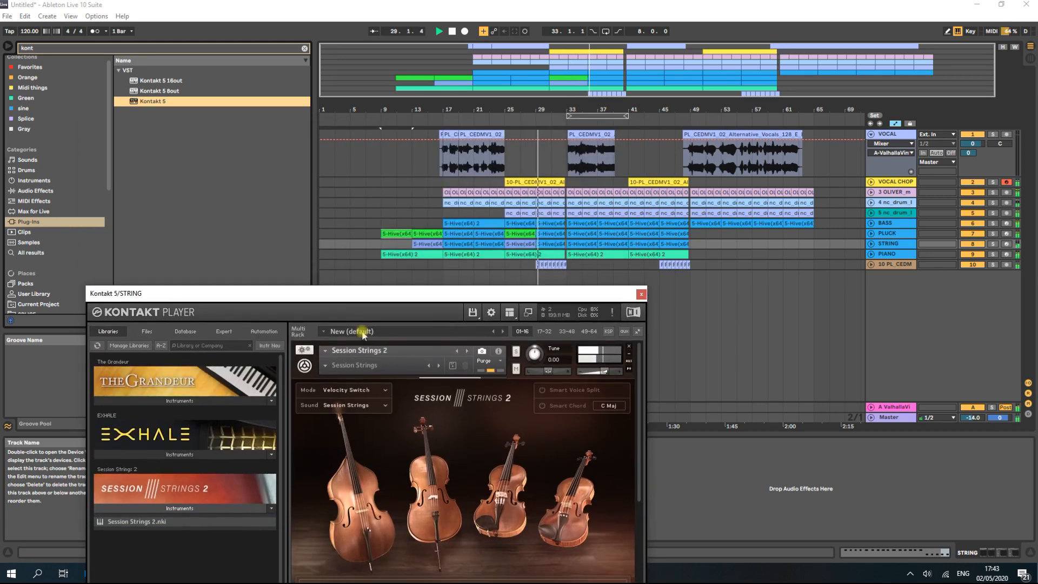
{"action": "left_click", "coordinate": [385, 390]}
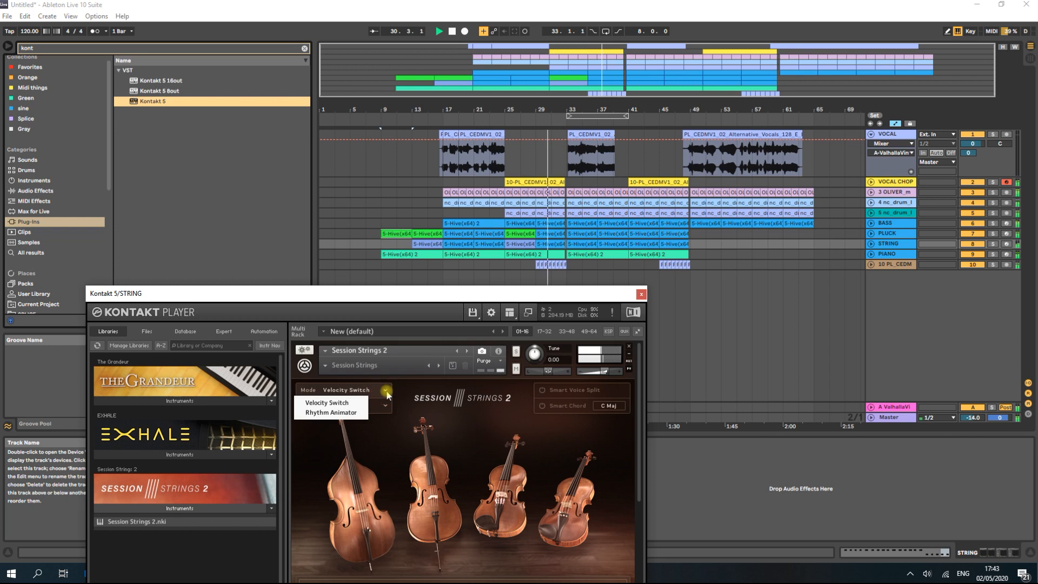
{"action": "left_click", "coordinate": [325, 351]}
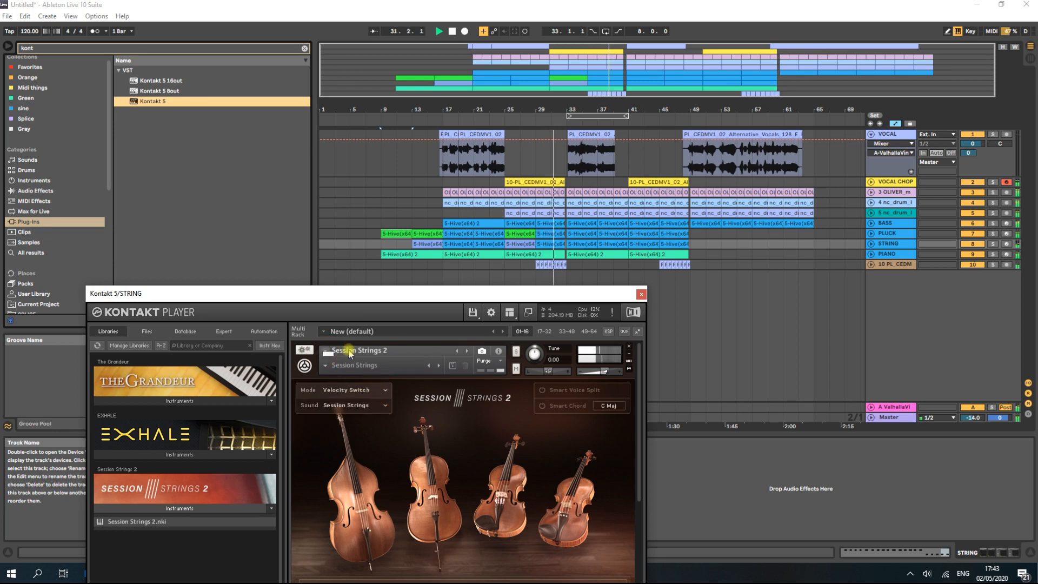
- Set the Session Strings 2 sound to Orchestral and close the Kontakt 5 window
{"action": "left_click", "coordinate": [339, 404]}
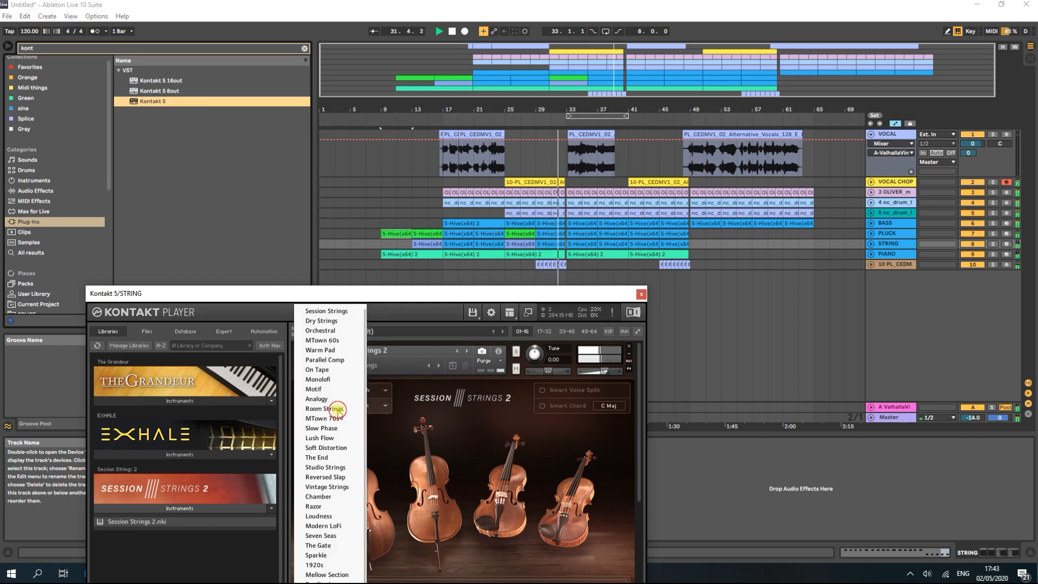
{"action": "left_click", "coordinate": [326, 331]}
{"action": "left_click", "coordinate": [641, 293]}
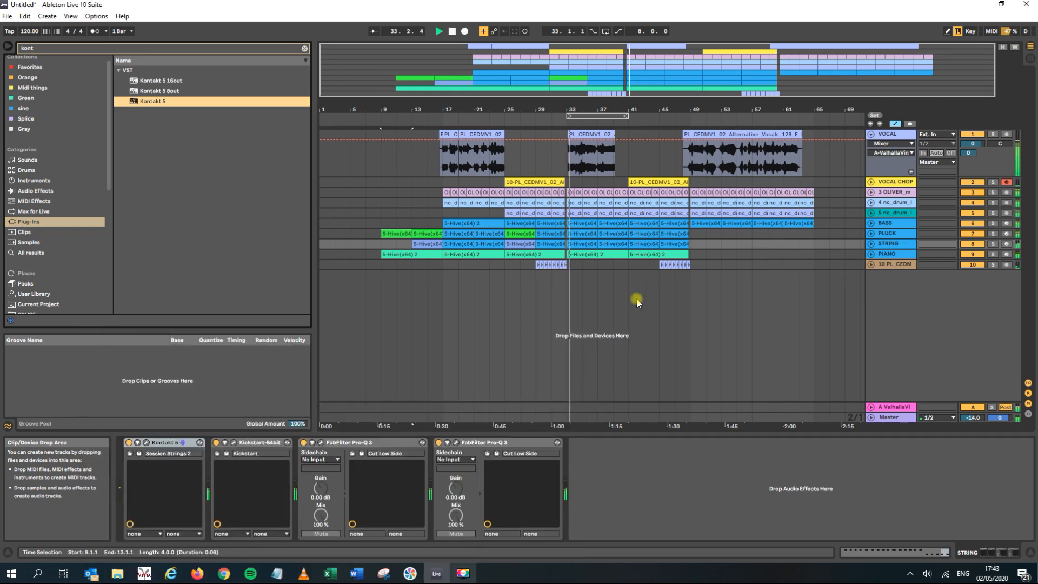
- Set the song tempo to 108 BPM while playing the arrangement from the vocal chop clip at bar 25
{"action": "key", "text": "space"}
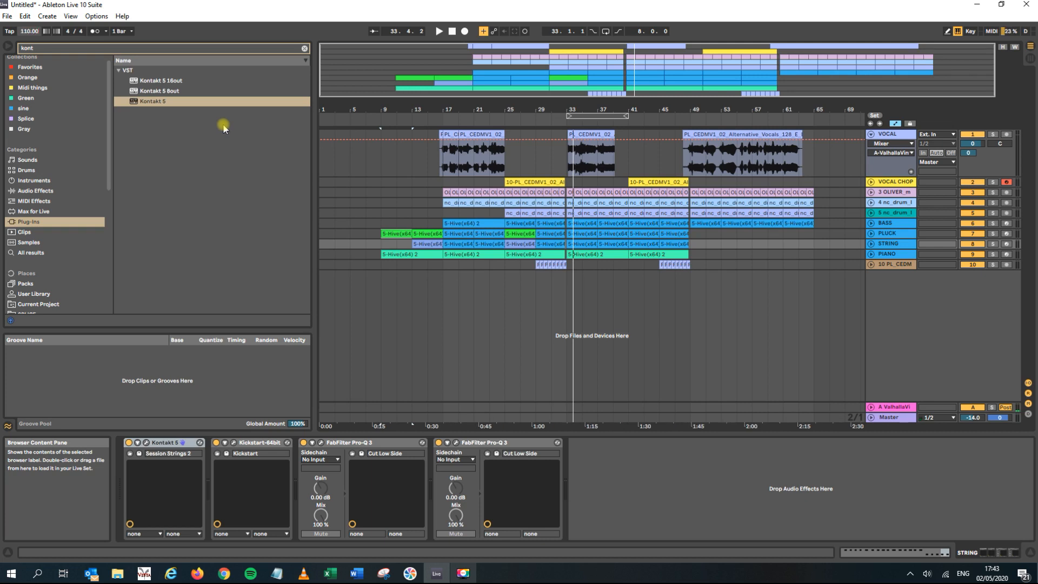
{"action": "left_click", "coordinate": [511, 181]}
{"action": "key", "text": "space"}
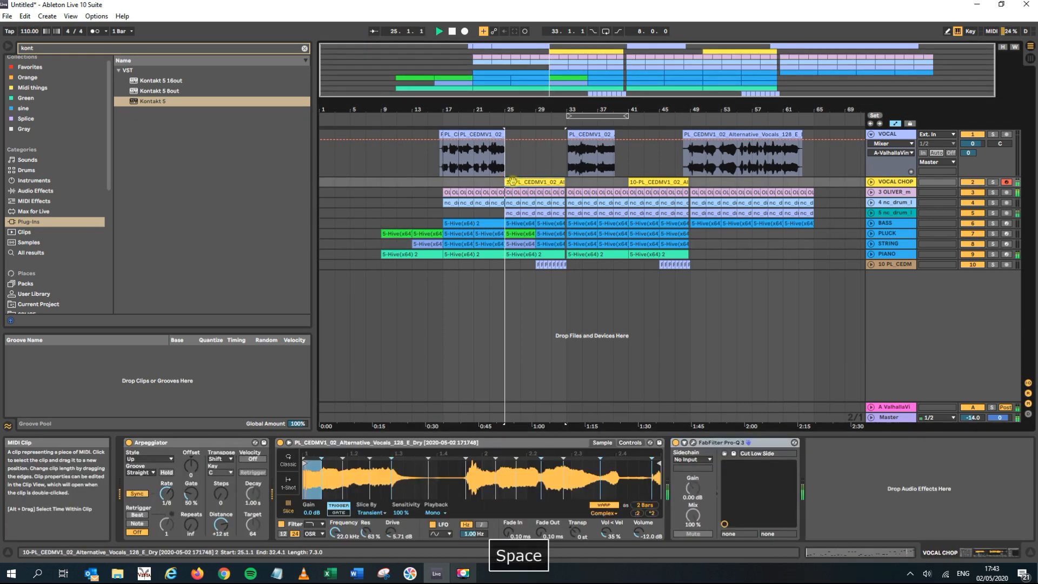
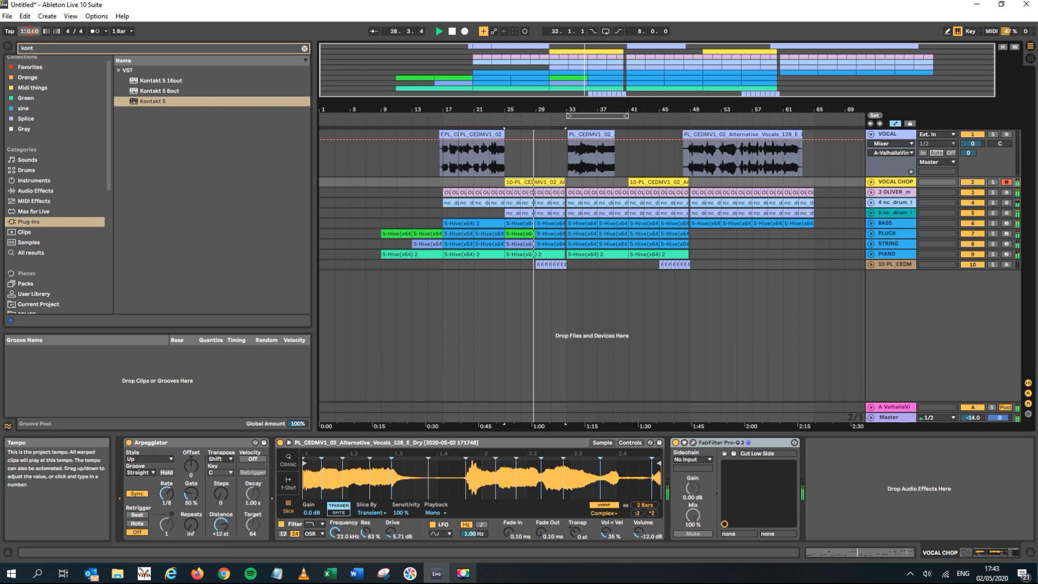
{"action": "scroll", "coordinate": [32, 35], "scroll_direction": "down", "scroll_amount": 2}
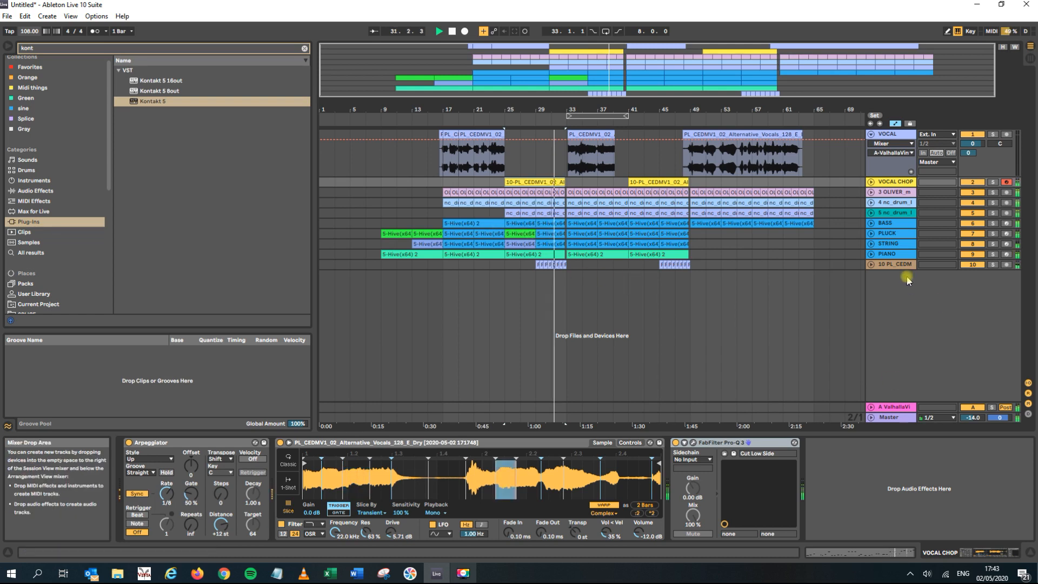
- Duplicate the STRING track and delete the copy's clips before bar 33
{"action": "right_click", "coordinate": [892, 246]}
{"action": "left_click", "coordinate": [474, 282]}
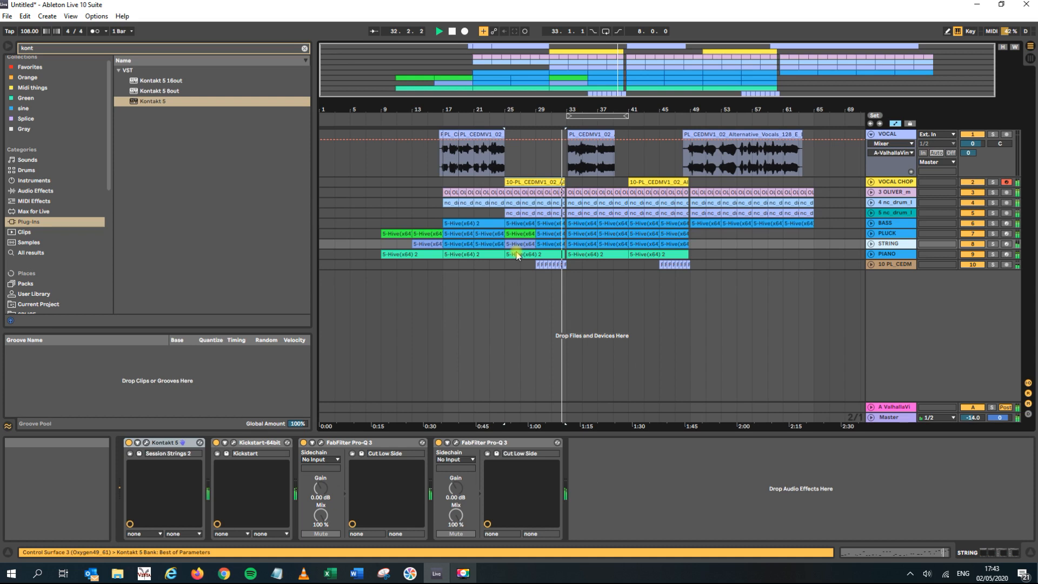
{"action": "key", "text": "ctrl+d"}
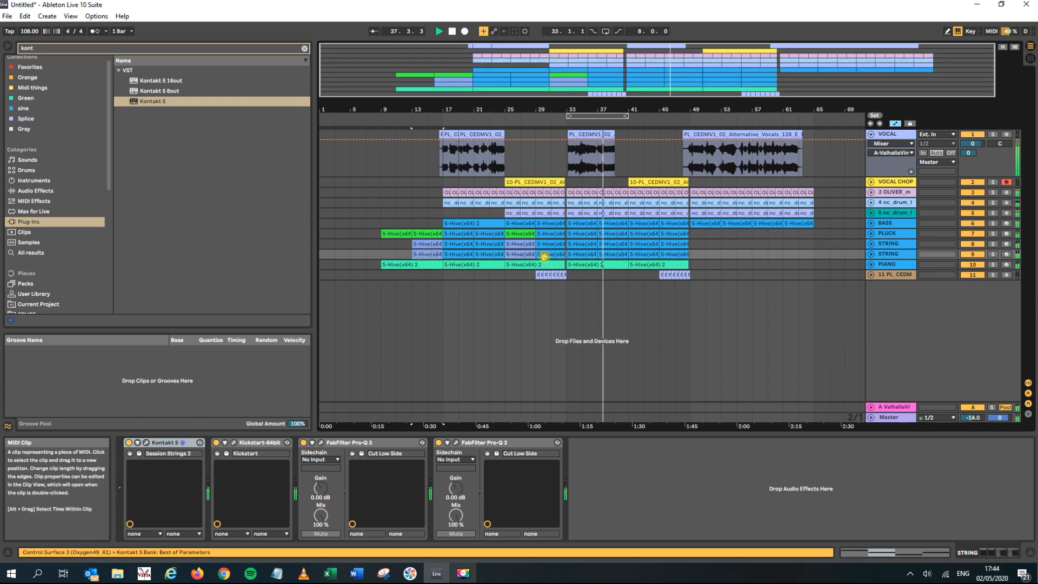
{"action": "key", "text": "Delete"}
{"action": "key", "text": "space"}
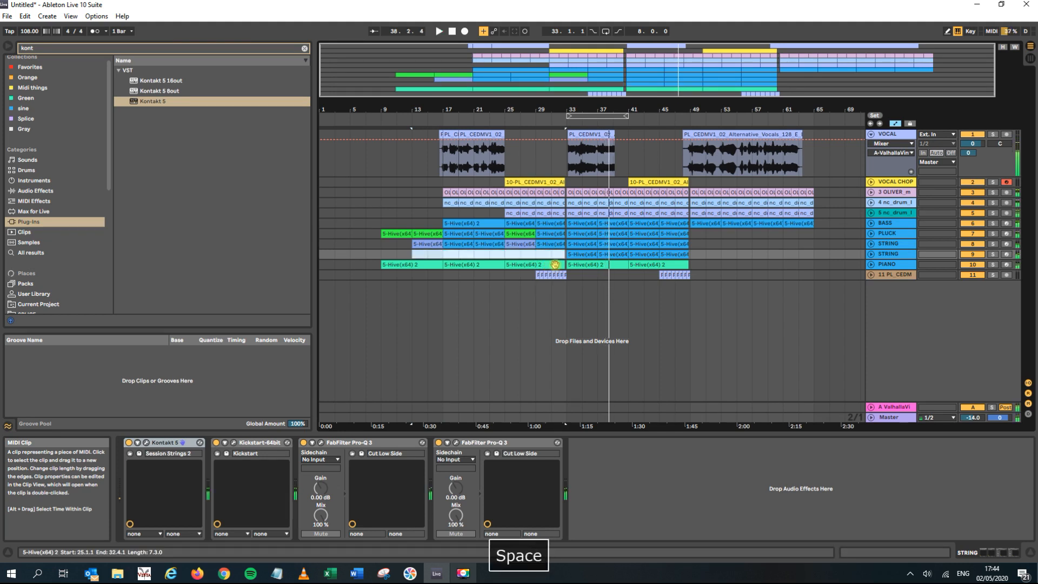
- Open the second STRING track's clip at bar 33 and select all its notes
{"action": "left_click", "coordinate": [569, 255]}
{"action": "double_click", "coordinate": [572, 254]}
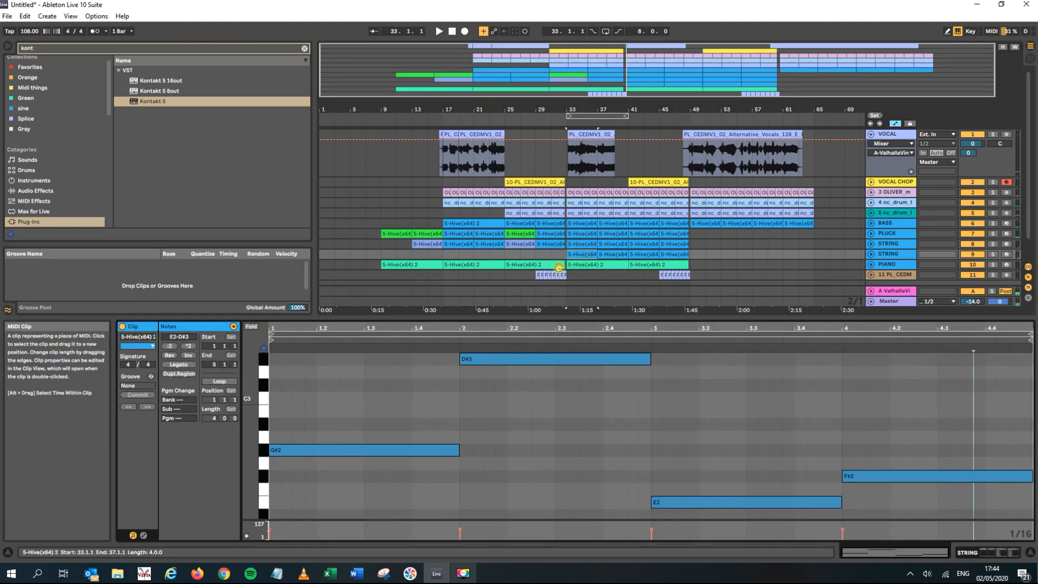
{"action": "left_click_drag", "start_coordinate": [498, 476], "coordinate": [412, 354]}
{"action": "key", "text": "ctrl+a"}
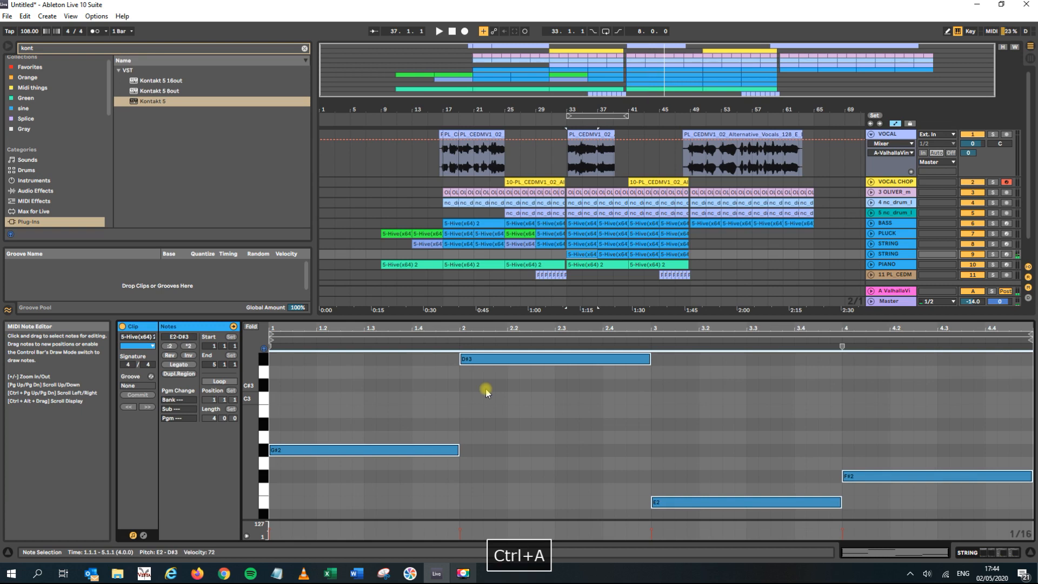
{"action": "scroll", "coordinate": [485, 388], "scroll_direction": "up", "scroll_amount": 1}
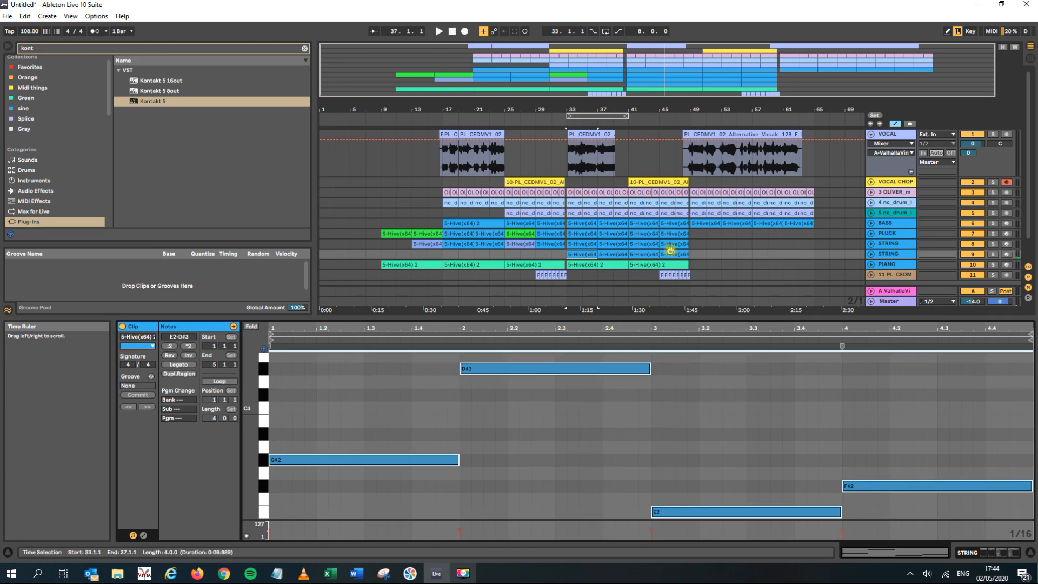
- Recolour the second STRING track's clip at bar 33 pink and play from there briefly
{"action": "right_click", "coordinate": [587, 255]}
{"action": "left_click", "coordinate": [683, 419]}
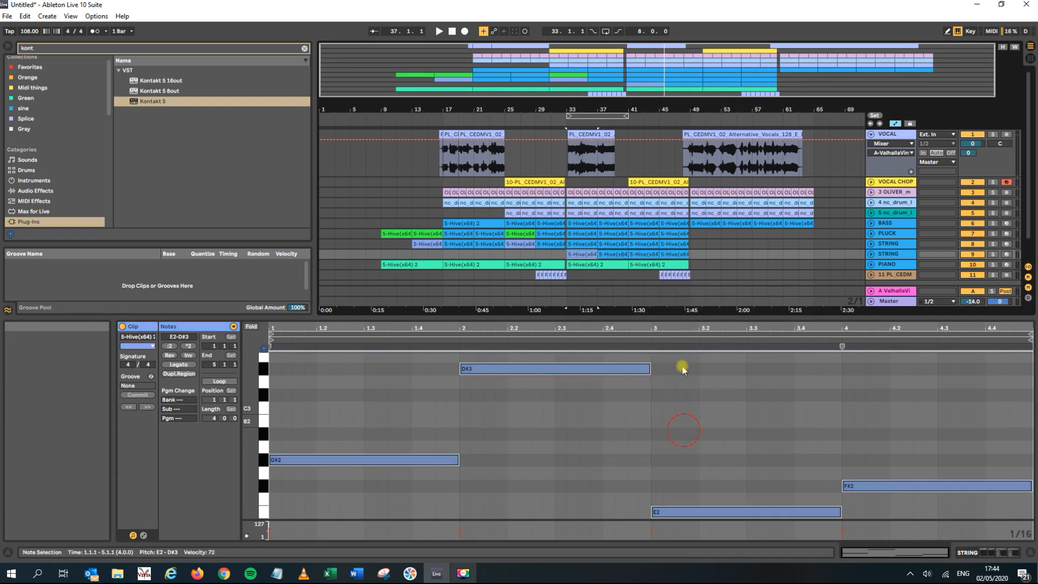
{"action": "key", "text": "space"}
{"action": "right_click", "coordinate": [581, 255]}
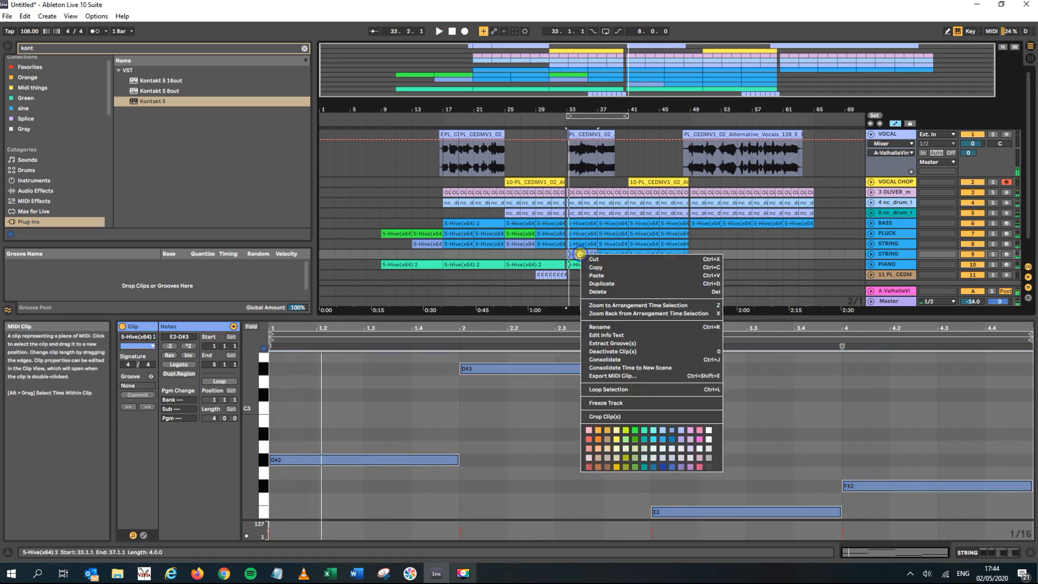
{"action": "left_click", "coordinate": [699, 431]}
{"action": "key", "text": "space"}
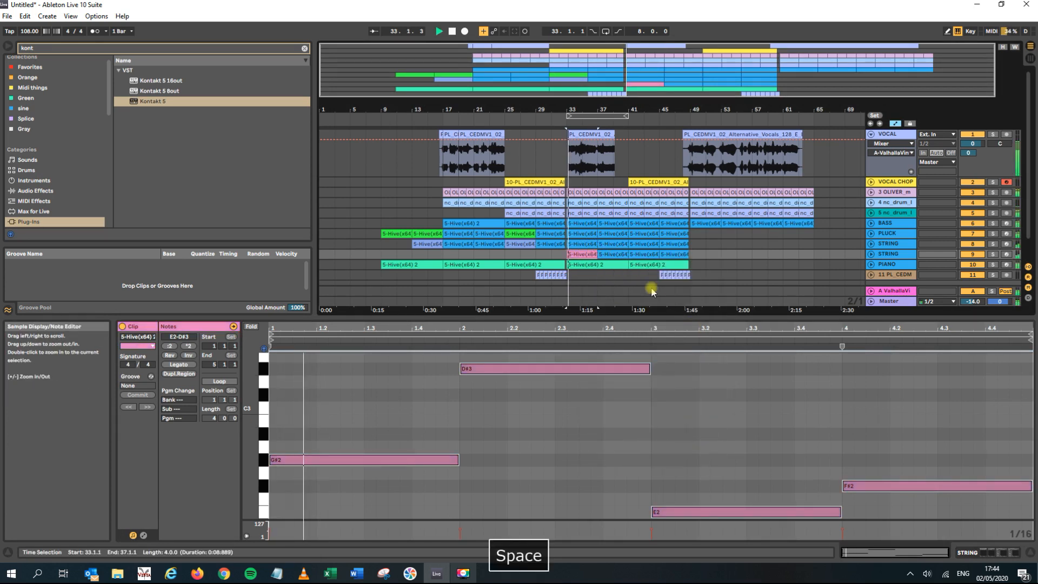
{"action": "key", "text": "space"}
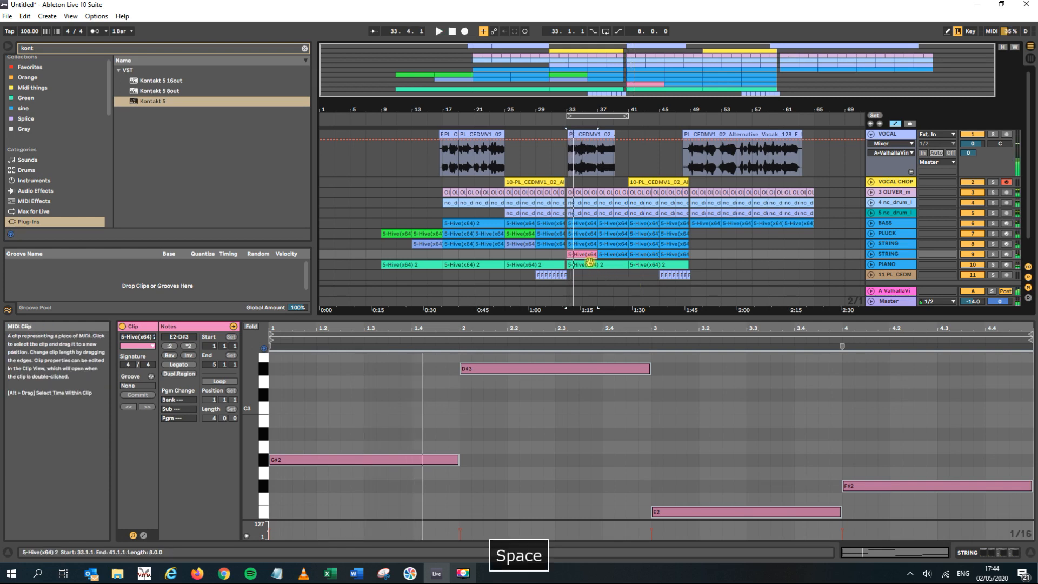
- Copy the PIANO clip at bar 33 onto the second STRING track at the same position
{"action": "left_click", "coordinate": [588, 264]}
{"action": "key", "text": "ctrl+c"}
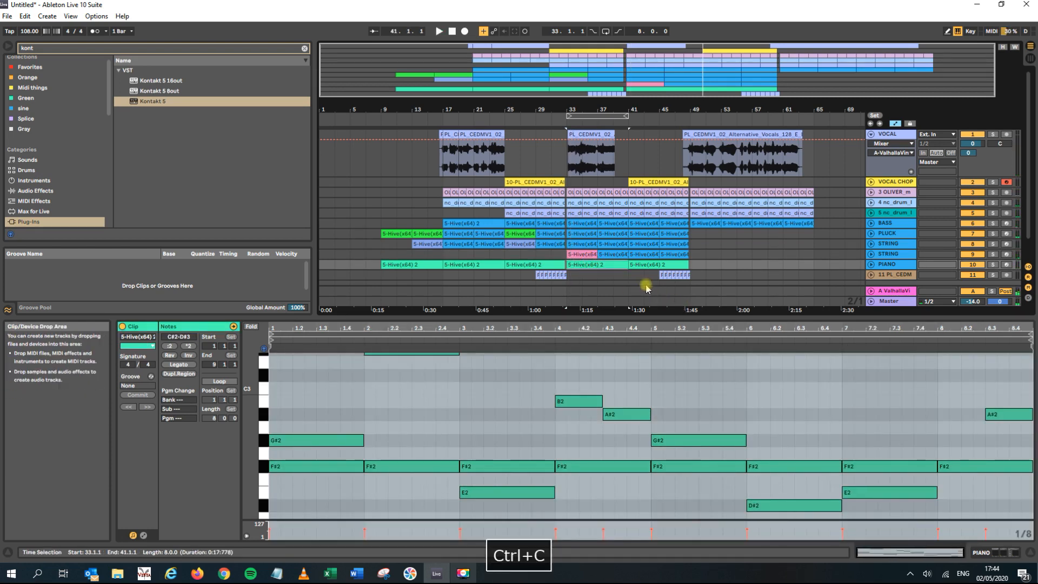
{"action": "key", "text": "Up"}
{"action": "key", "text": "ctrl+v"}
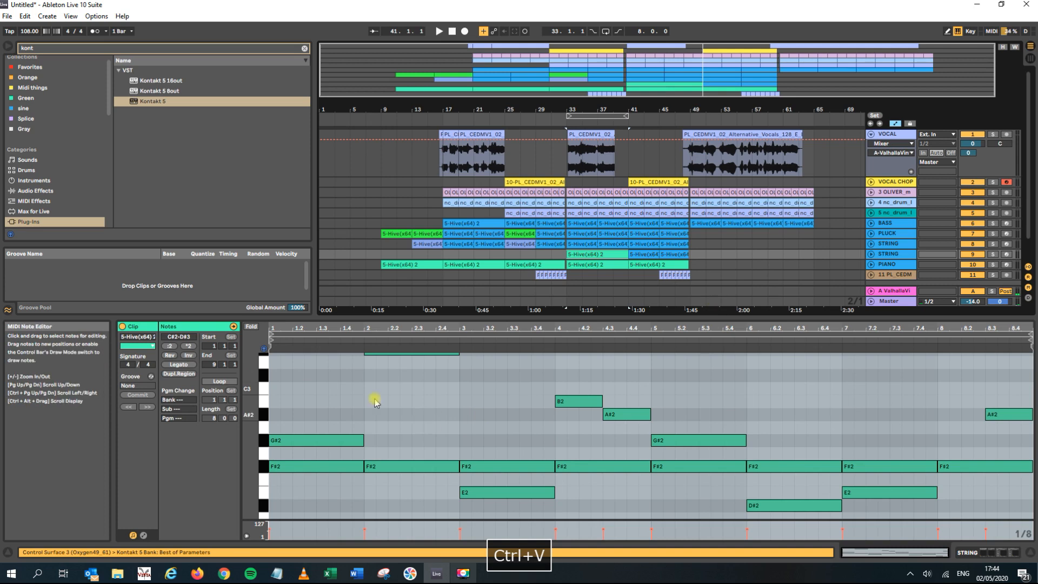
- Try transposing all notes of the pasted clip by an octave
{"action": "left_click_drag", "start_coordinate": [301, 389], "coordinate": [702, 534]}
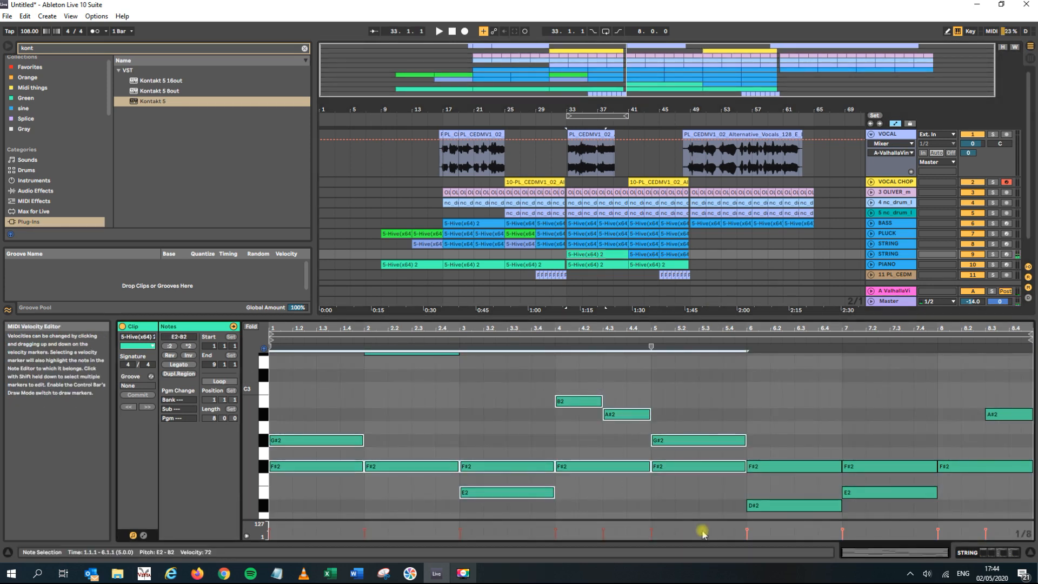
{"action": "key", "text": "ctrl+a"}
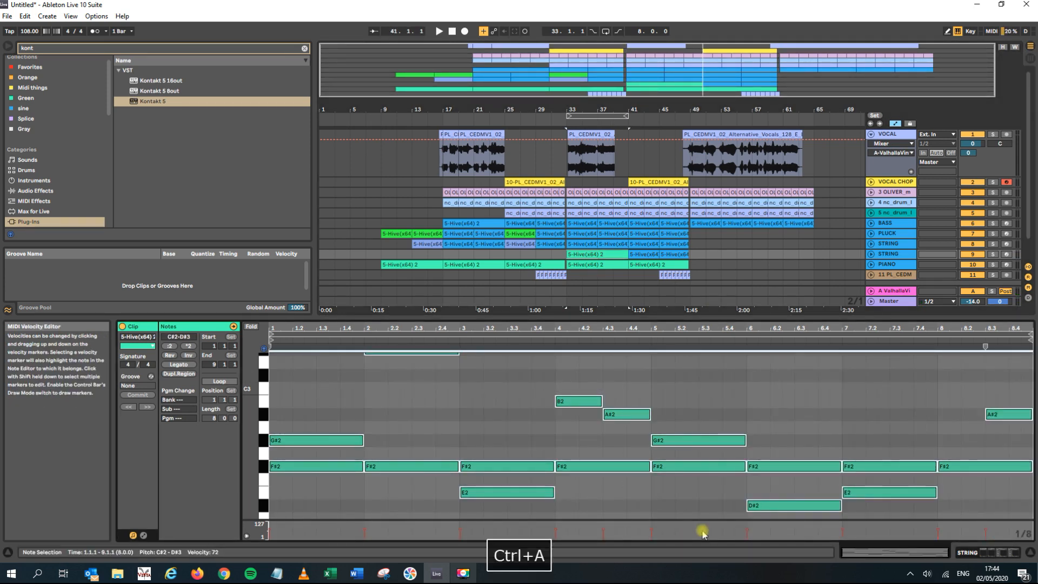
{"action": "key", "text": "shift+Down"}
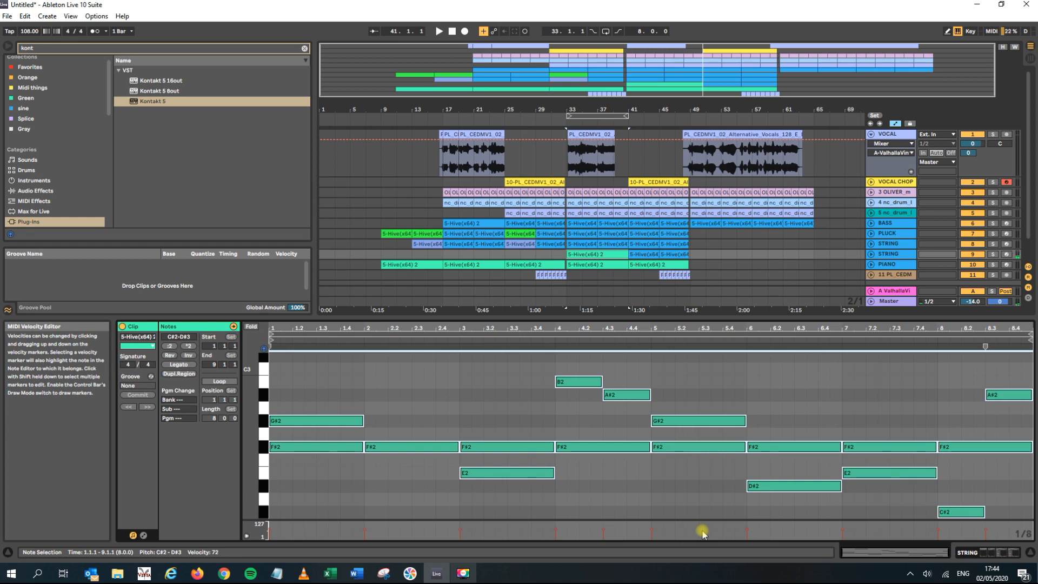
{"action": "key", "text": "ctrl+z"}
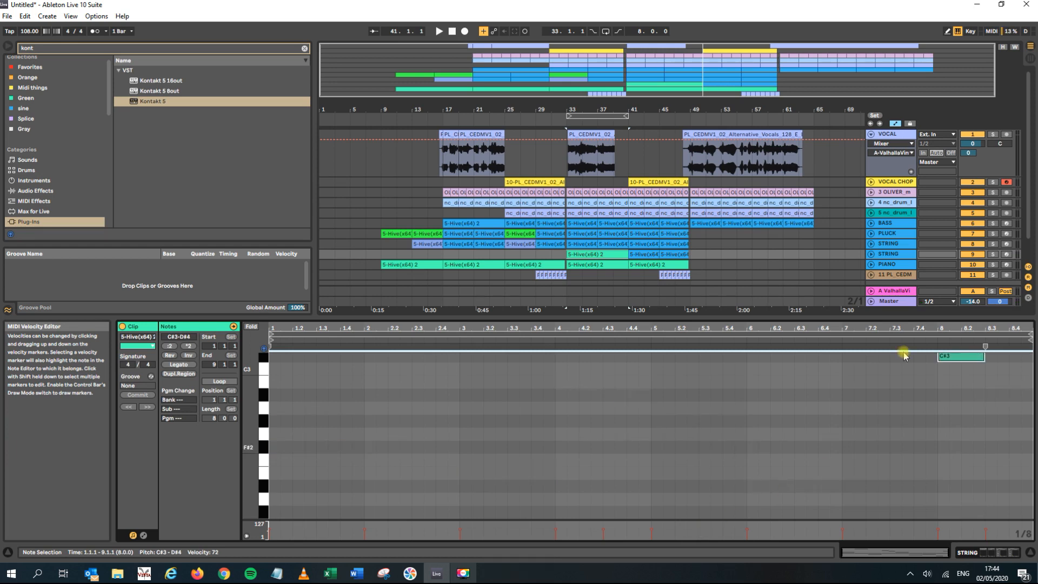
- Replace the second STRING track's clip at bar 33 with a copy of the PIANO clip at bar 17
{"action": "left_click", "coordinate": [597, 256]}
{"action": "key", "text": "ctrl+c"}
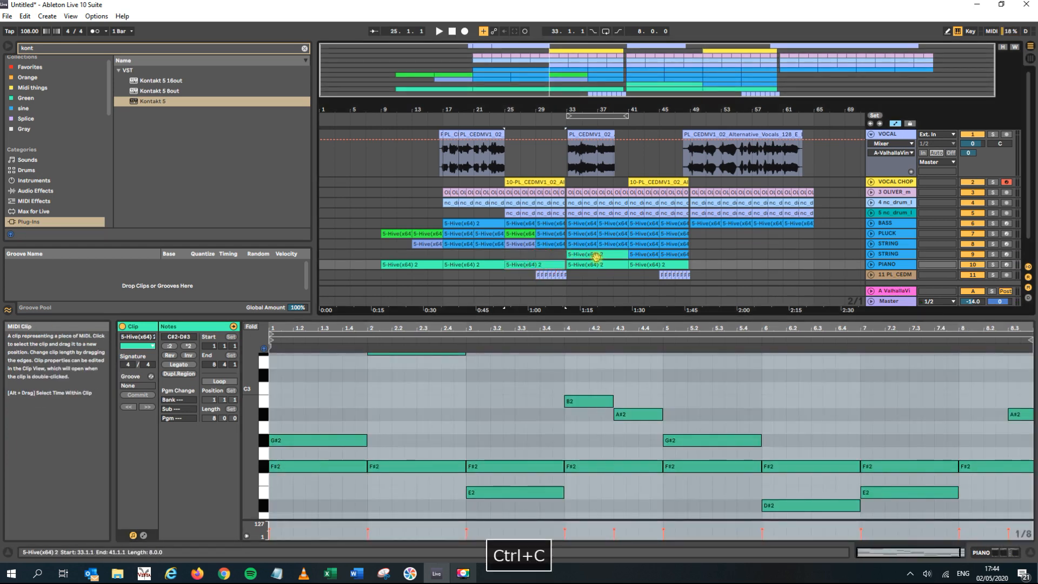
{"action": "left_click", "coordinate": [596, 255]}
{"action": "left_click", "coordinate": [459, 265]}
{"action": "key", "text": "ctrl+c"}
{"action": "left_click", "coordinate": [591, 254]}
{"action": "key", "text": "ctrl+v"}
- Transpose all notes of the second STRING track's bar 33 clip up one octave and play the result
{"action": "left_click_drag", "start_coordinate": [356, 378], "coordinate": [686, 491]}
{"action": "key", "text": "ctrl+a"}
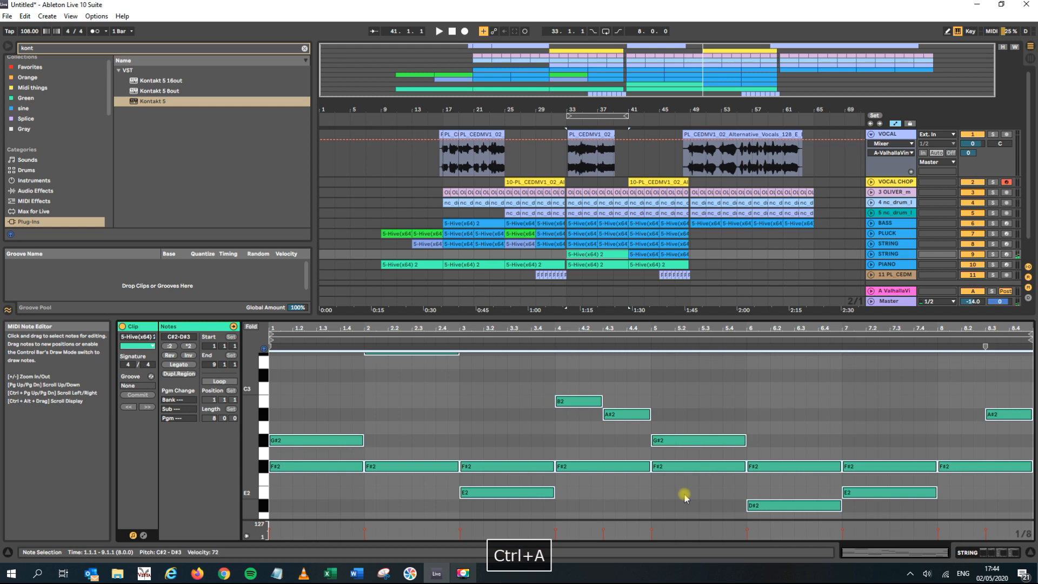
{"action": "key", "text": "shift+Up"}
{"action": "key", "text": "space"}
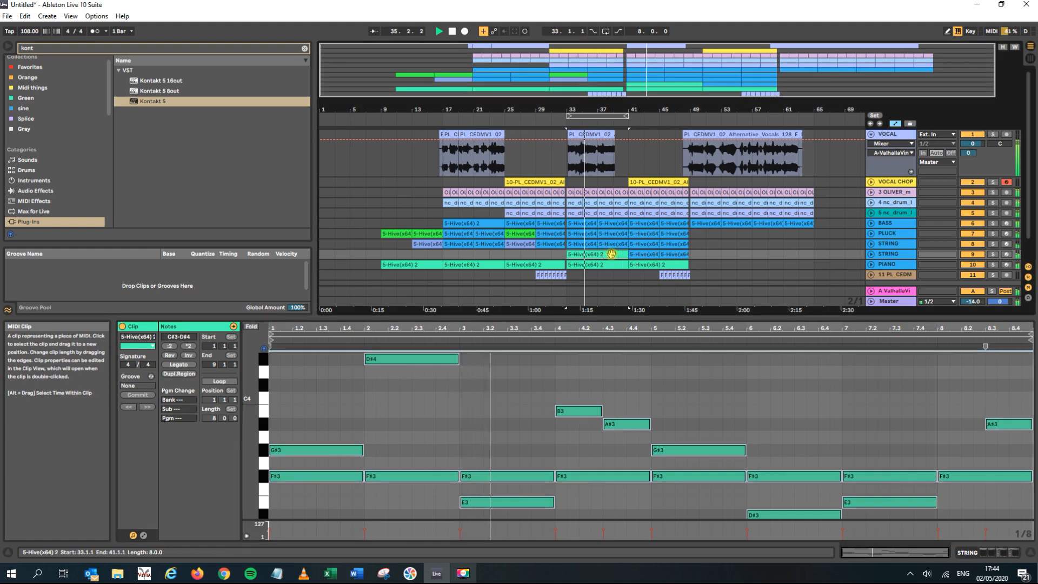
- Duplicate the second STRING track's eight-bar clip twice, filling bars 41 to 57
{"action": "key", "text": "ctrl+d"}
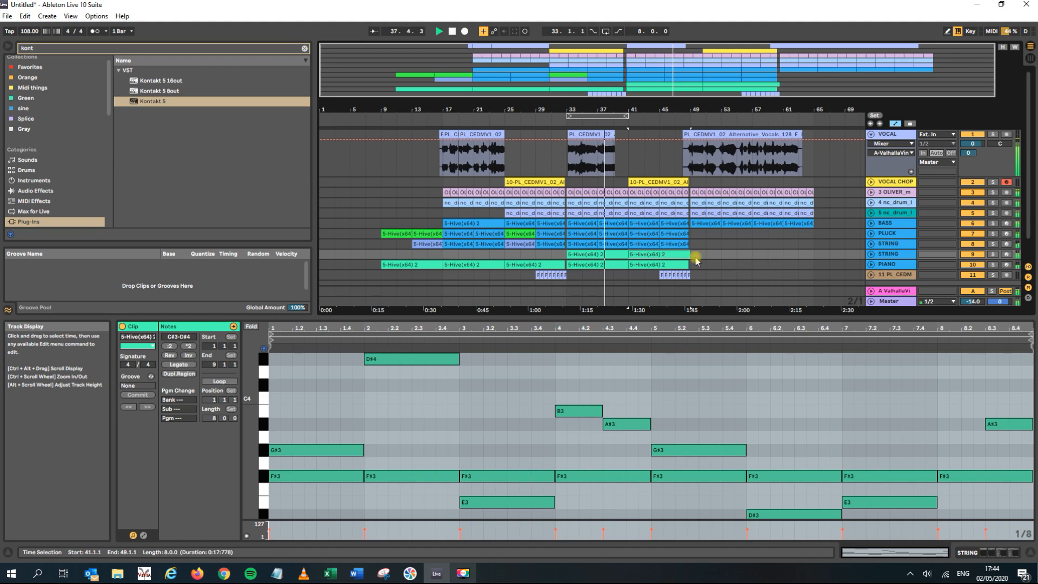
{"action": "scroll", "coordinate": [695, 261], "scroll_direction": "up", "scroll_amount": 8, "text": "ctrl"}
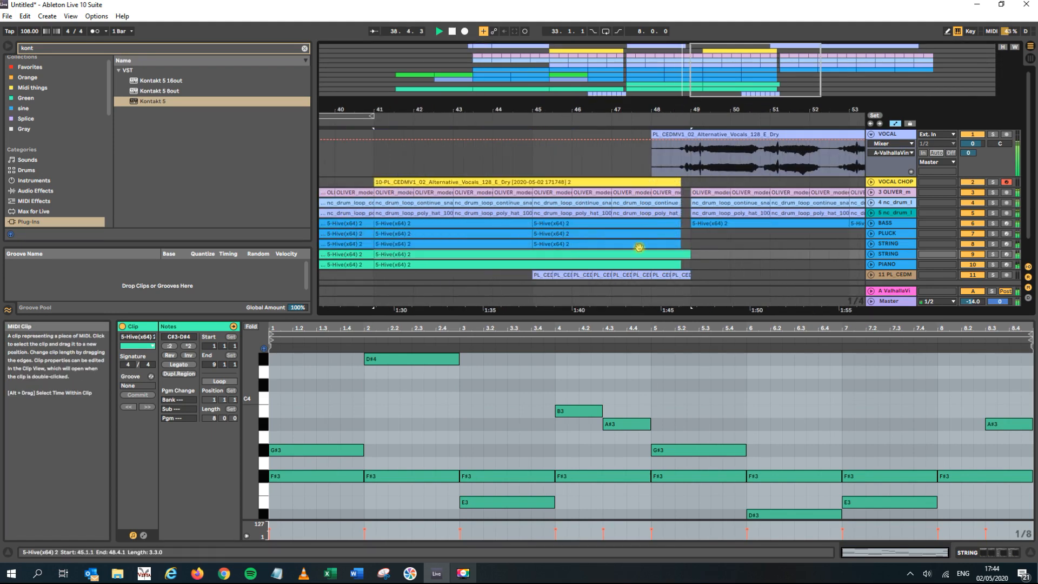
{"action": "key", "text": "ctrl+d"}
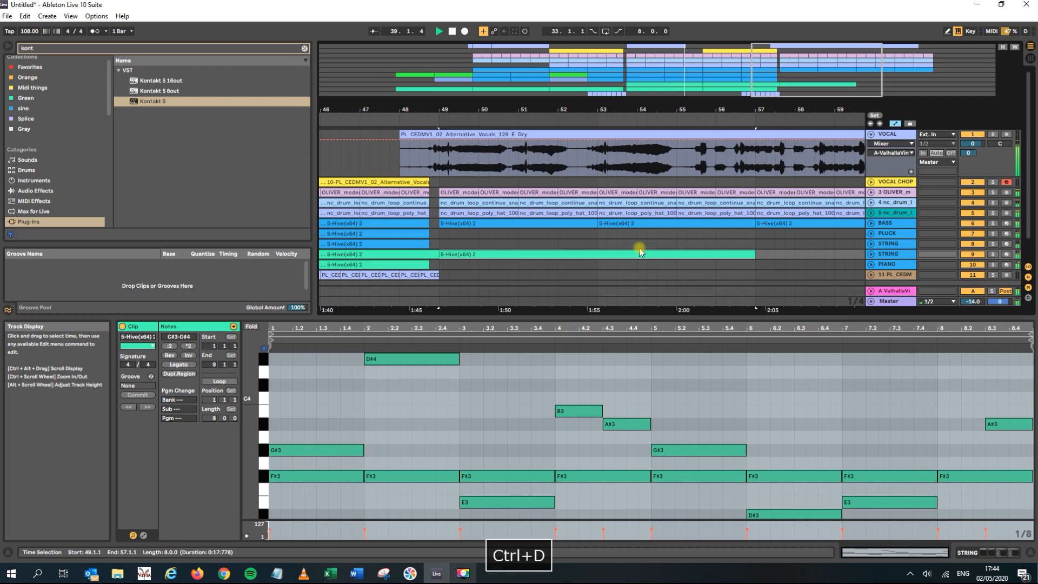
{"action": "left_click_drag", "start_coordinate": [697, 109], "coordinate": [697, 54]}
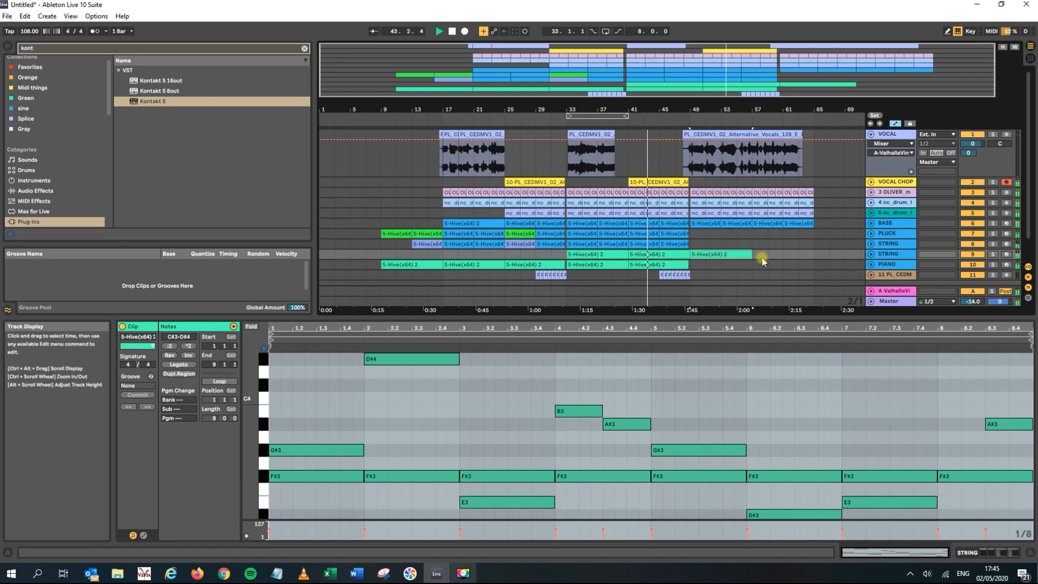
- Raise the Master volume to -12.4 dB in the Session View mixer and return to the Arrangement View
{"action": "scroll", "coordinate": [671, 222], "scroll_direction": "down", "scroll_amount": 2}
{"action": "left_click", "coordinate": [1028, 61]}
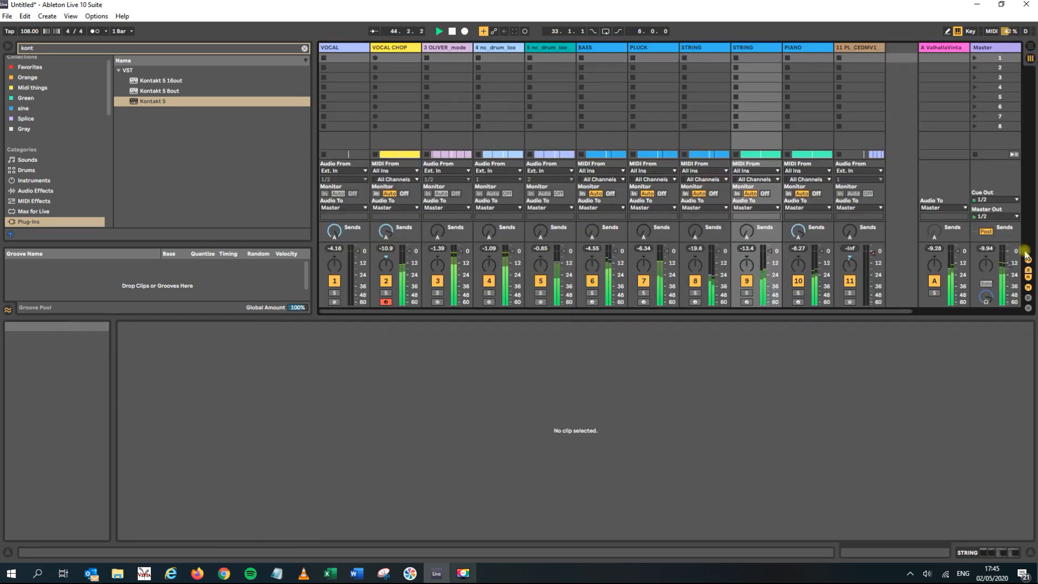
{"action": "left_click_drag", "start_coordinate": [1013, 260], "coordinate": [1013, 256]}
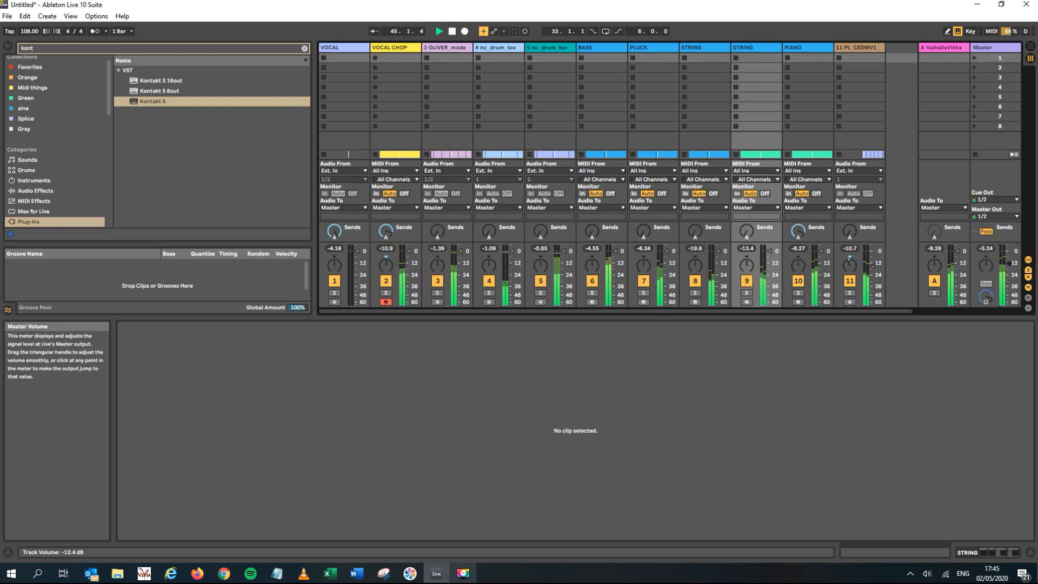
{"action": "left_click", "coordinate": [1029, 47]}
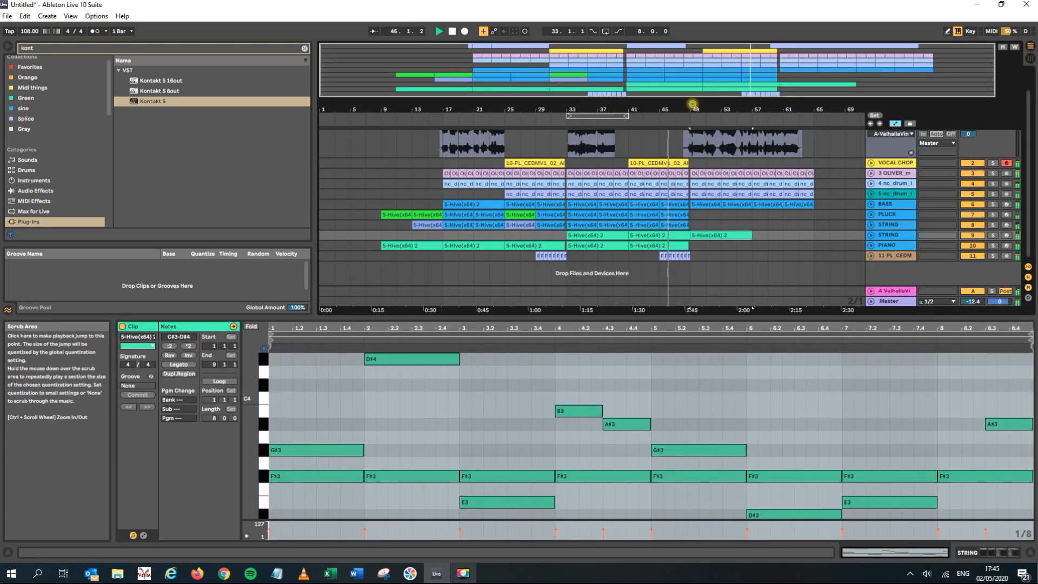
- Unfold the 3 OLIVER track to view its mixer settings and fold it again
{"action": "scroll", "coordinate": [841, 214], "scroll_direction": "up", "scroll_amount": 2}
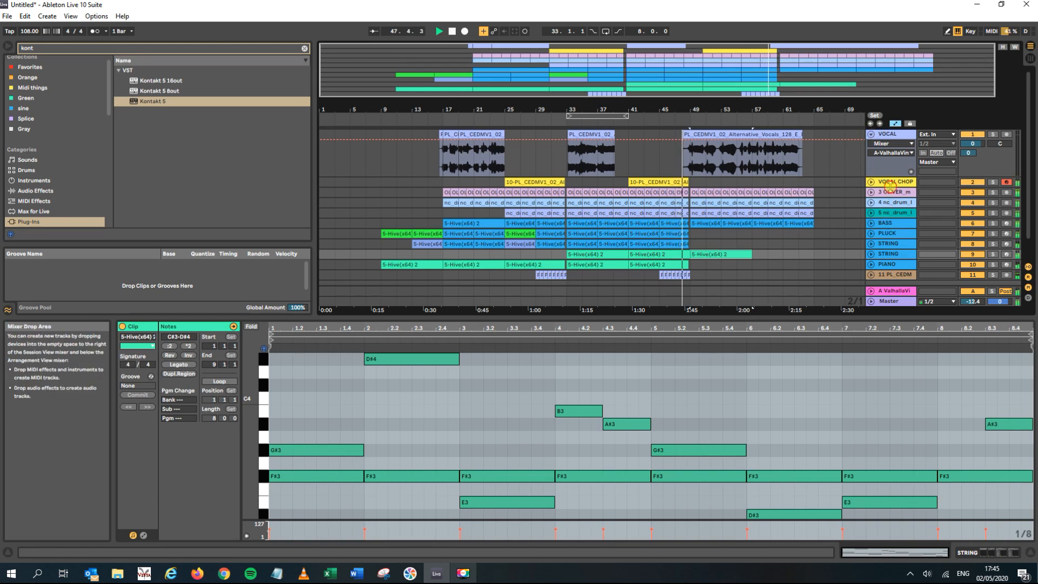
{"action": "left_click", "coordinate": [871, 192]}
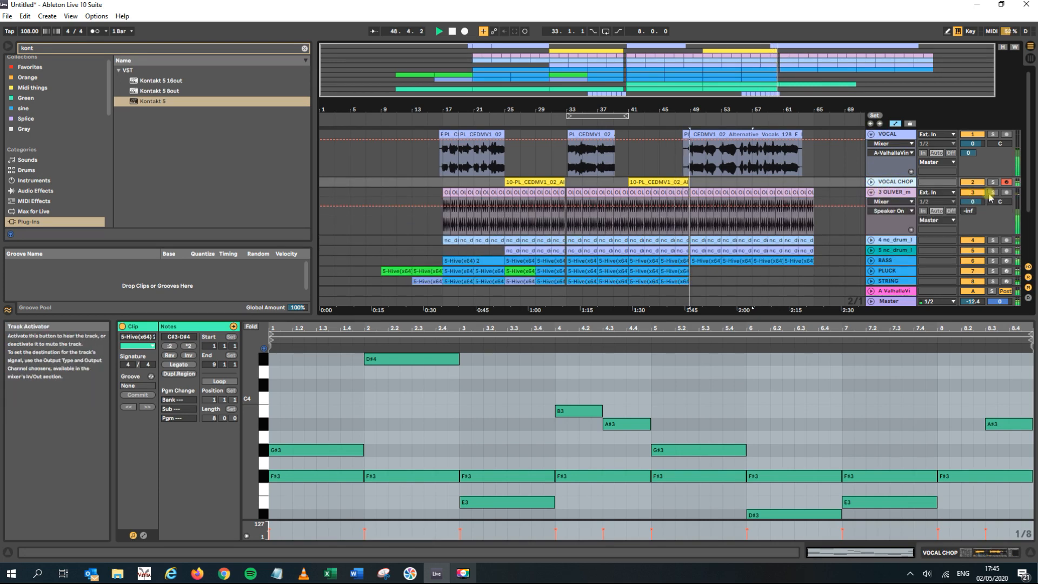
{"action": "left_click", "coordinate": [870, 193]}
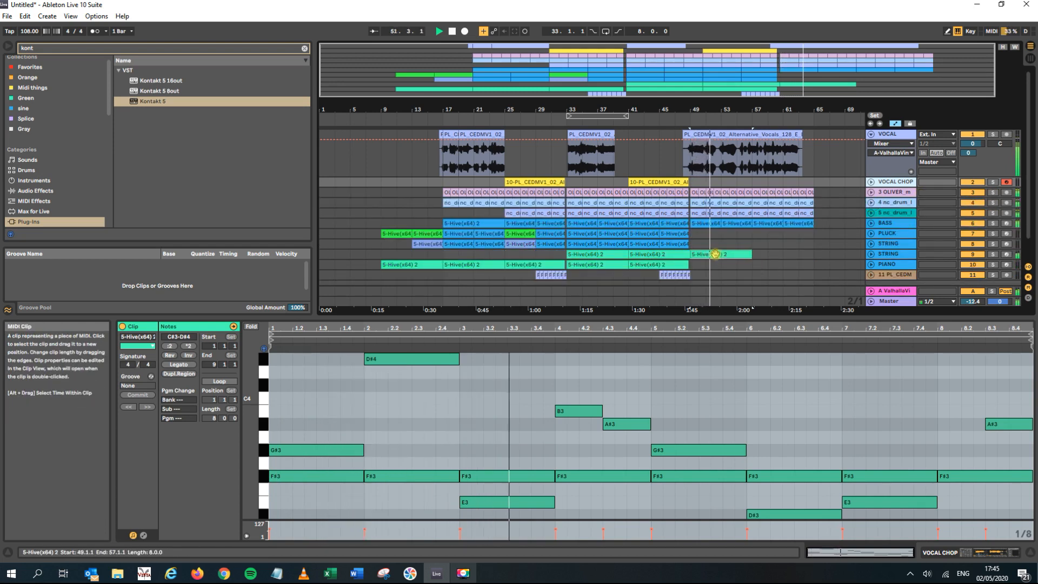
- Rename the OLIVER drum loop track as KICK and the snare loop track below it as SNARE
{"action": "left_click", "coordinate": [902, 193]}
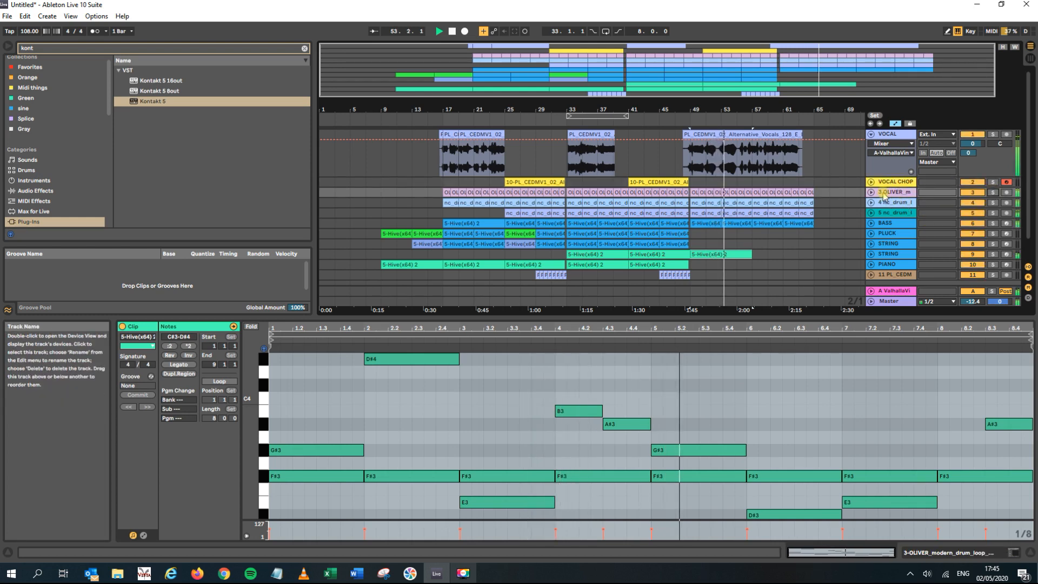
{"action": "right_click", "coordinate": [884, 192]}
{"action": "left_click", "coordinate": [937, 233]}
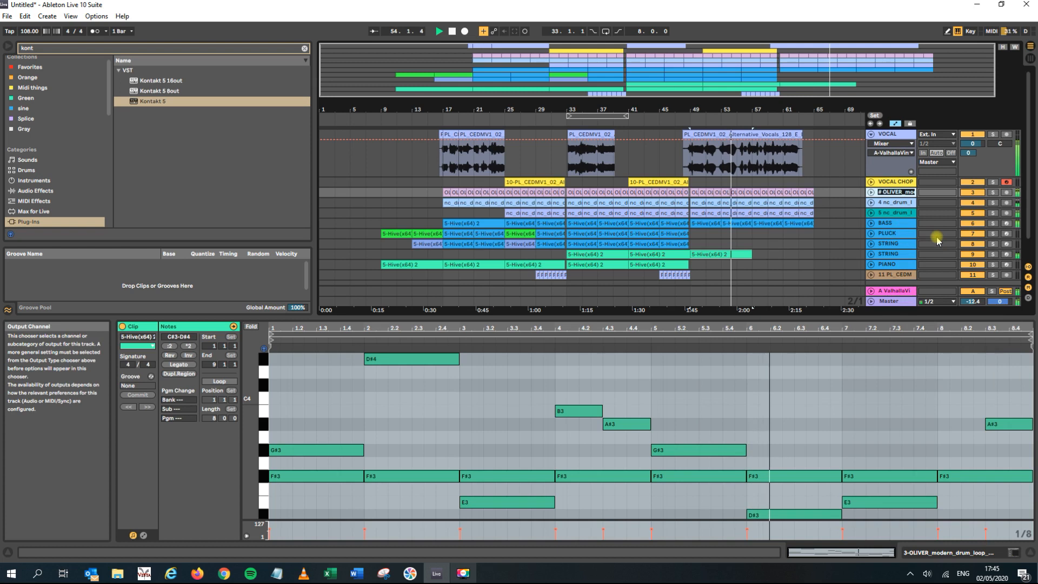
{"action": "type", "text": "KICK"}
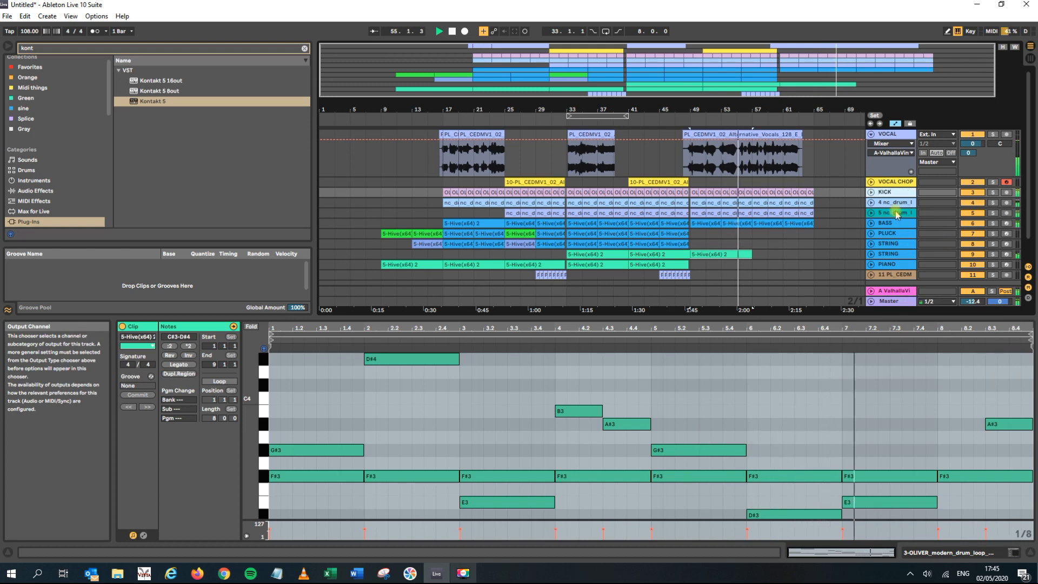
{"action": "left_click", "coordinate": [892, 204]}
{"action": "right_click", "coordinate": [892, 204]}
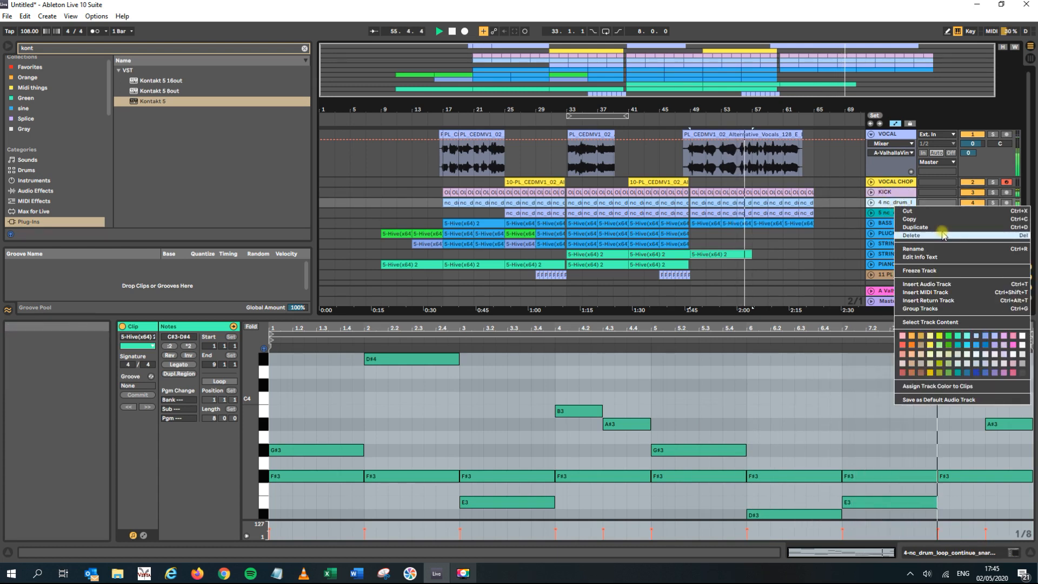
{"action": "left_click", "coordinate": [937, 250]}
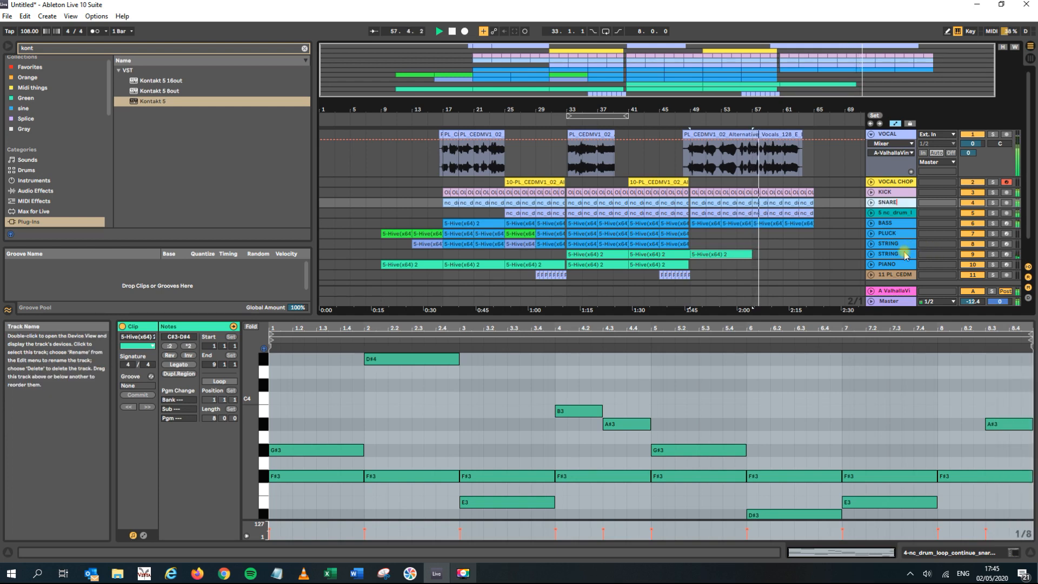
- Solo track 5 to hear it, rename it HAT, turn its solo off and stop playback
{"action": "left_click", "coordinate": [994, 215]}
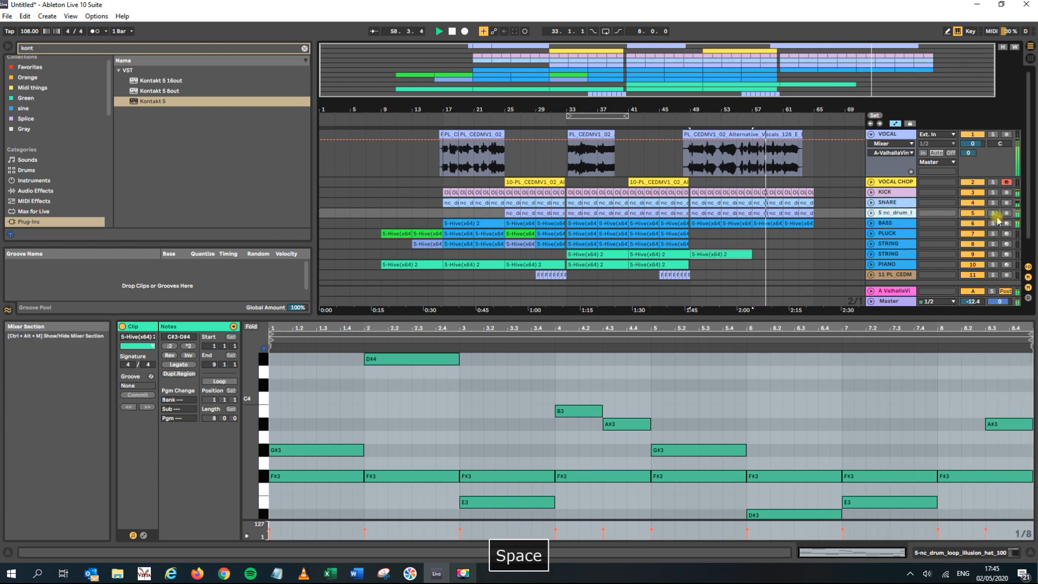
{"action": "right_click", "coordinate": [905, 213]}
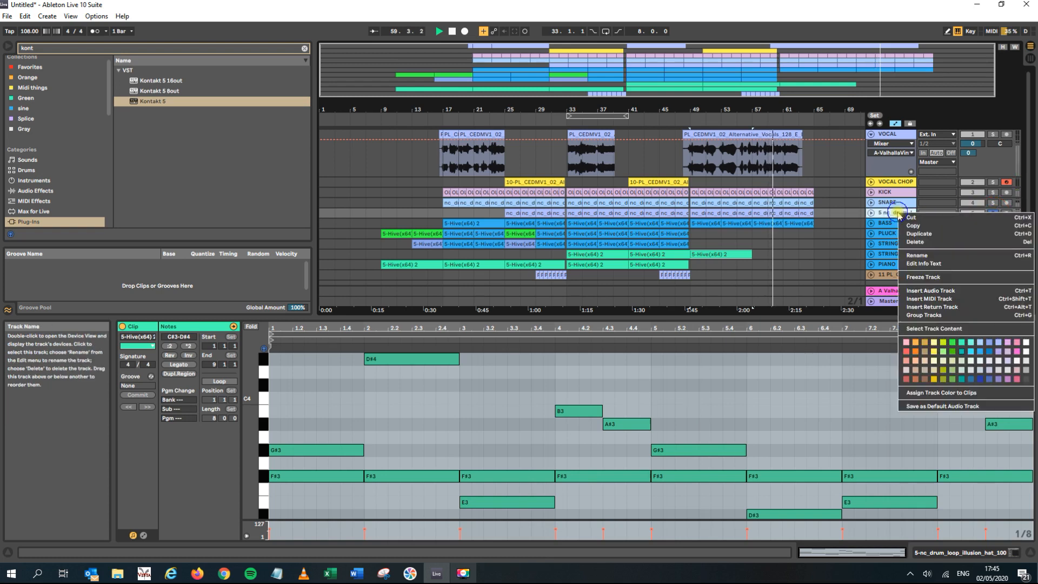
{"action": "left_click", "coordinate": [934, 256]}
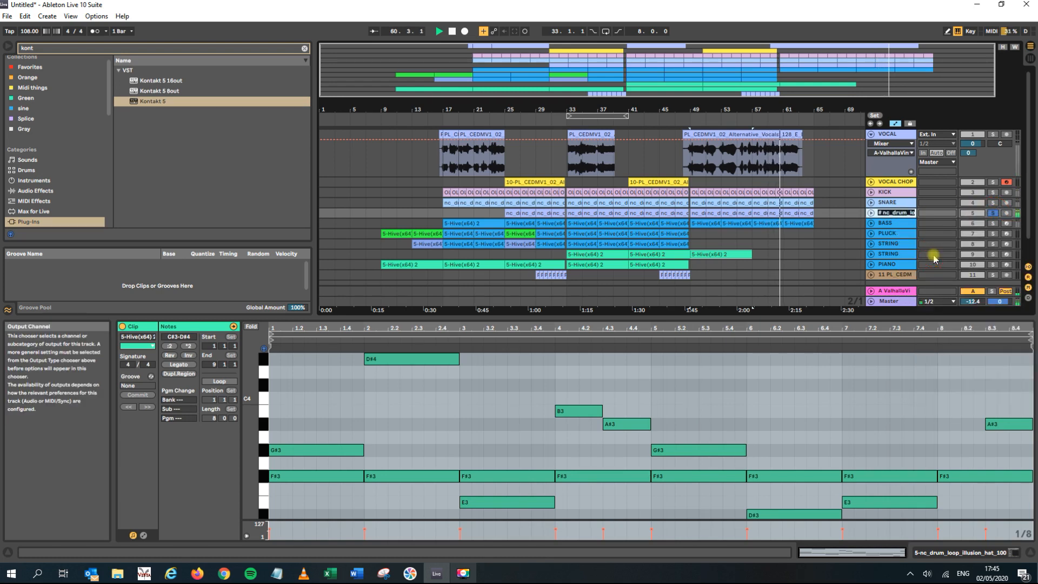
{"action": "left_click", "coordinate": [884, 224]}
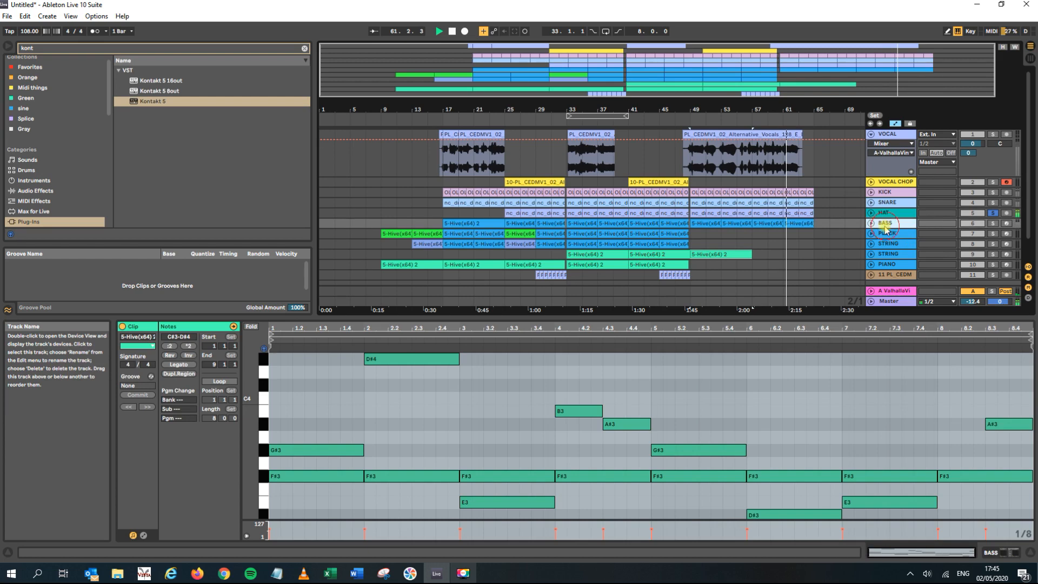
{"action": "key", "text": "space"}
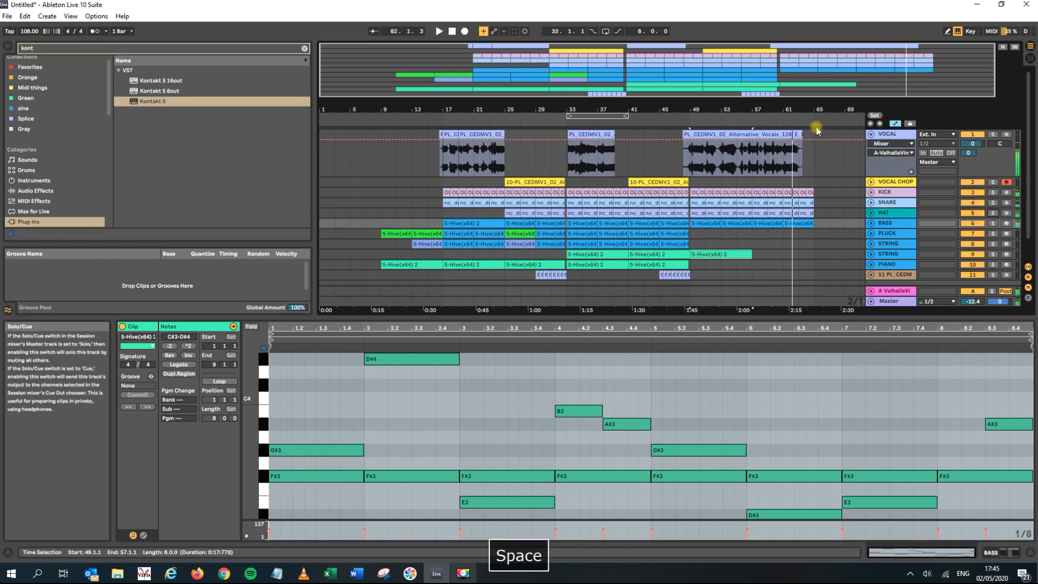
- Copy the VOCAL CHOP clip that starts at bar 41 and paste it at bar 57 on the same track
{"action": "left_click_drag", "start_coordinate": [800, 110], "coordinate": [745, 103]}
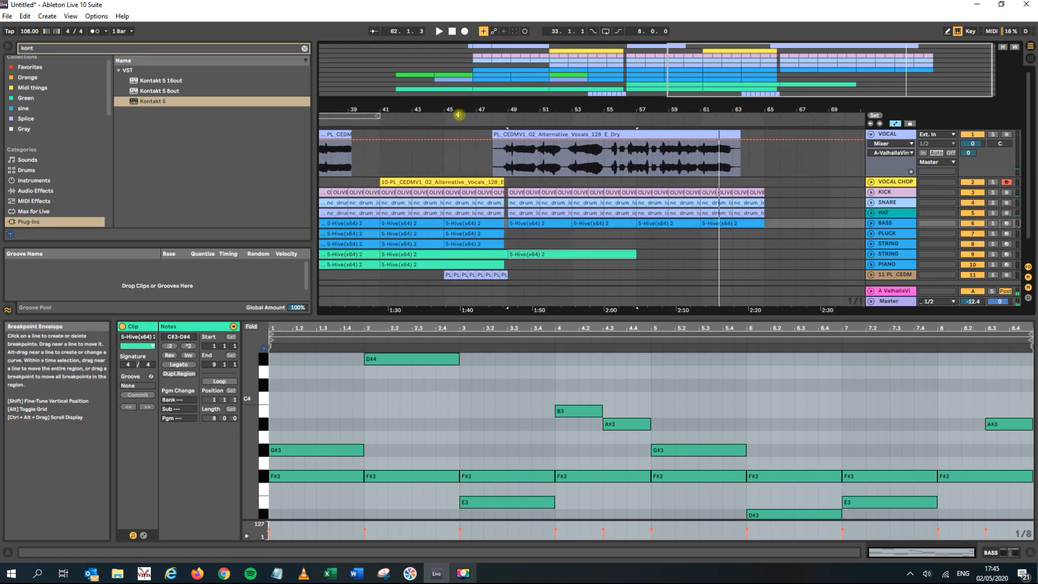
{"action": "left_click_drag", "start_coordinate": [468, 109], "coordinate": [671, 109]}
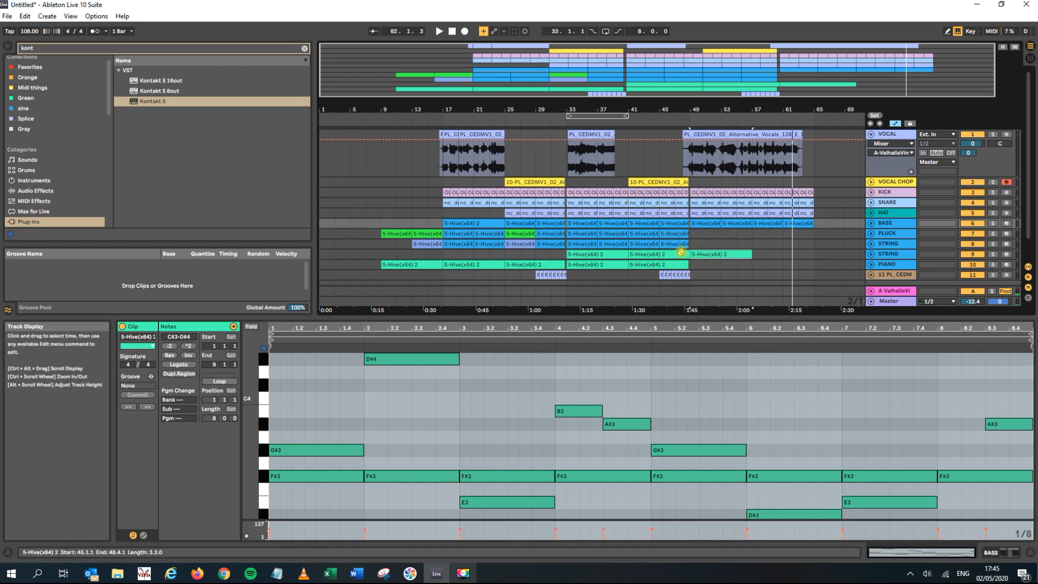
{"action": "left_click", "coordinate": [647, 181]}
{"action": "key", "text": "ctrl+c"}
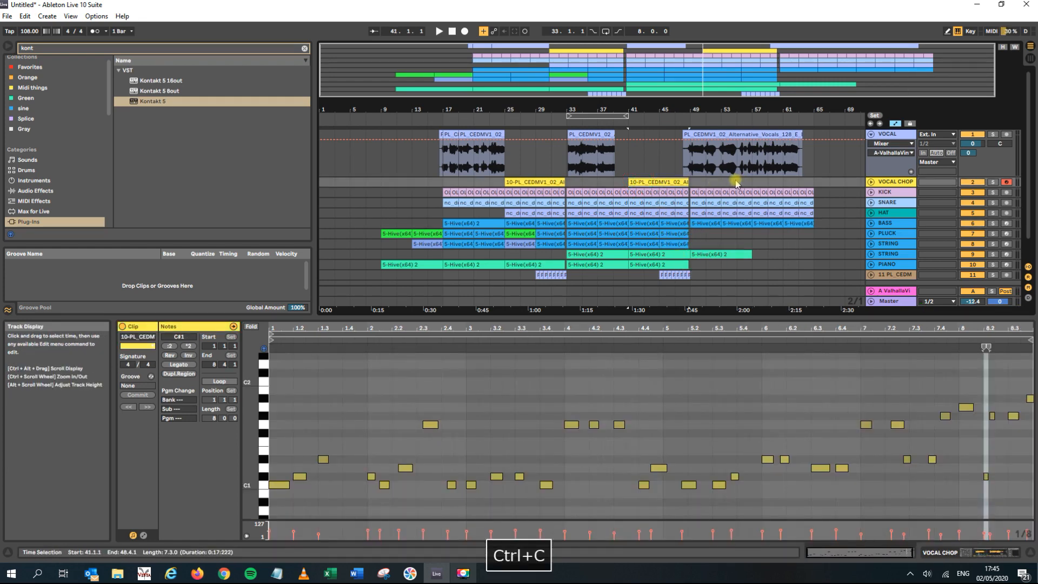
{"action": "left_click", "coordinate": [740, 182]}
{"action": "mouse_move", "coordinate": [769, 110]}
{"action": "left_mouse_down"}
{"action": "mouse_move", "coordinate": [769, 125]}
{"action": "mouse_move", "coordinate": [767, 111]}
{"action": "left_mouse_up"}
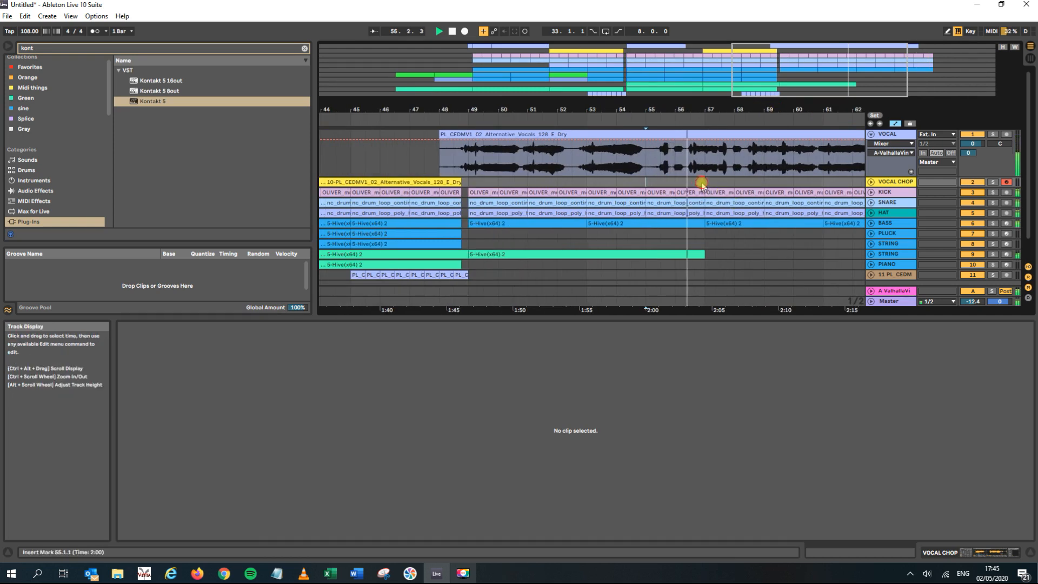
{"action": "key", "text": "ctrl+v"}
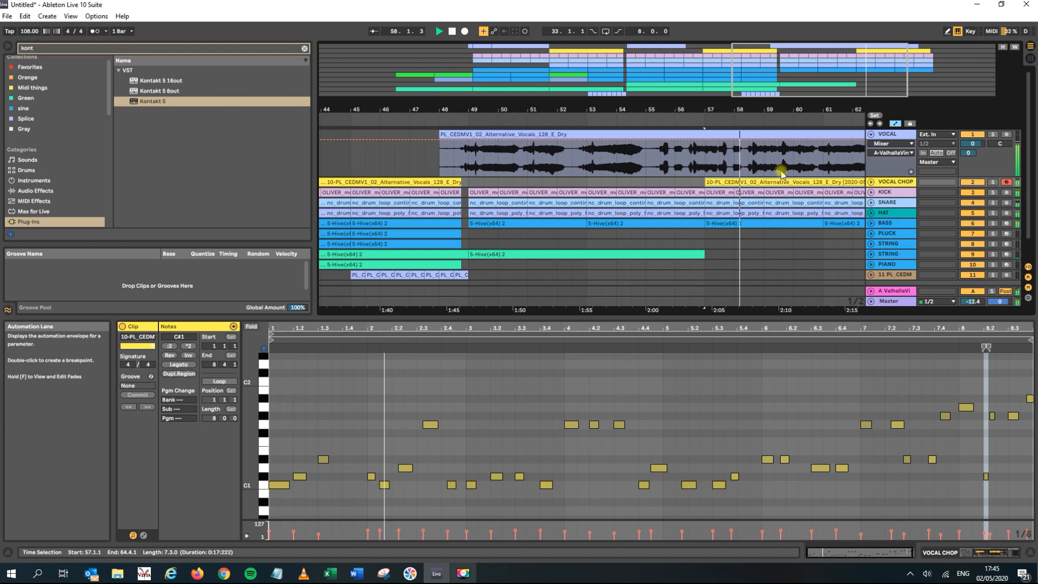
- Pan the VOCAL track to 3R and lower its volume to -2.9 dB
{"action": "left_click_drag", "start_coordinate": [1000, 143], "coordinate": [999, 151]}
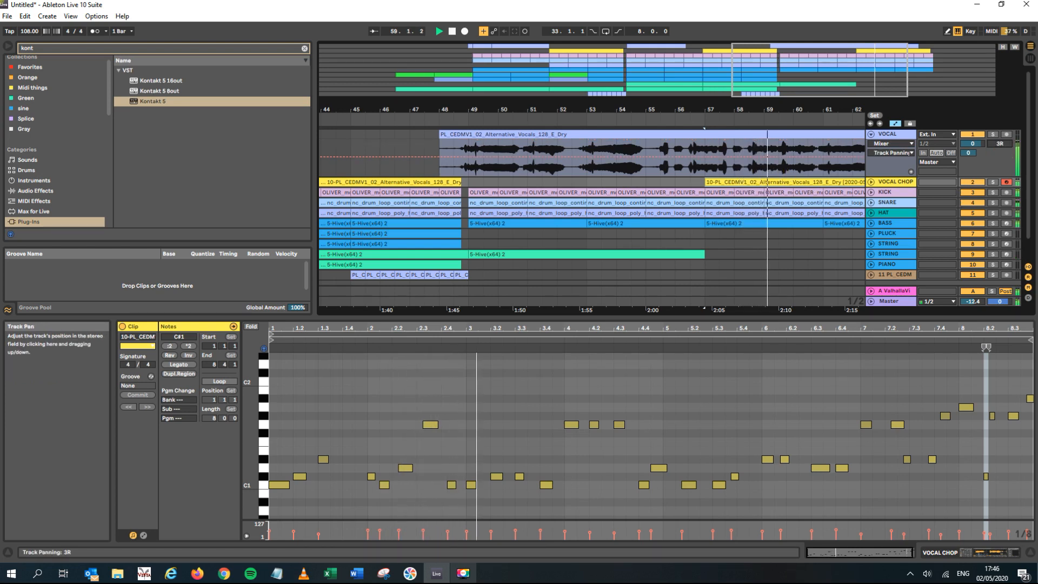
{"action": "left_click", "coordinate": [871, 183]}
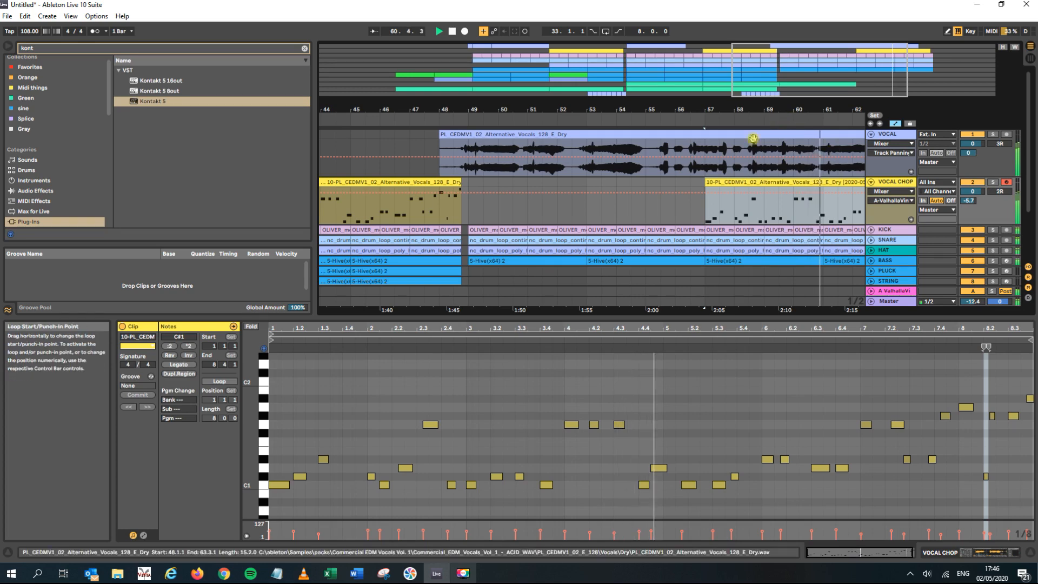
{"action": "left_click", "coordinate": [975, 144]}
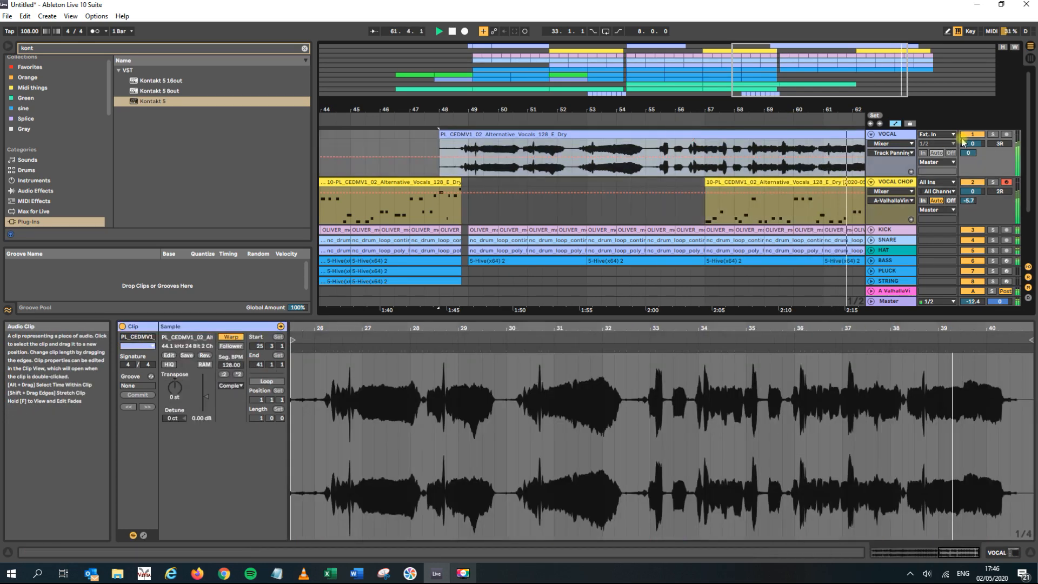
{"action": "left_click_drag", "start_coordinate": [976, 144], "coordinate": [976, 154]}
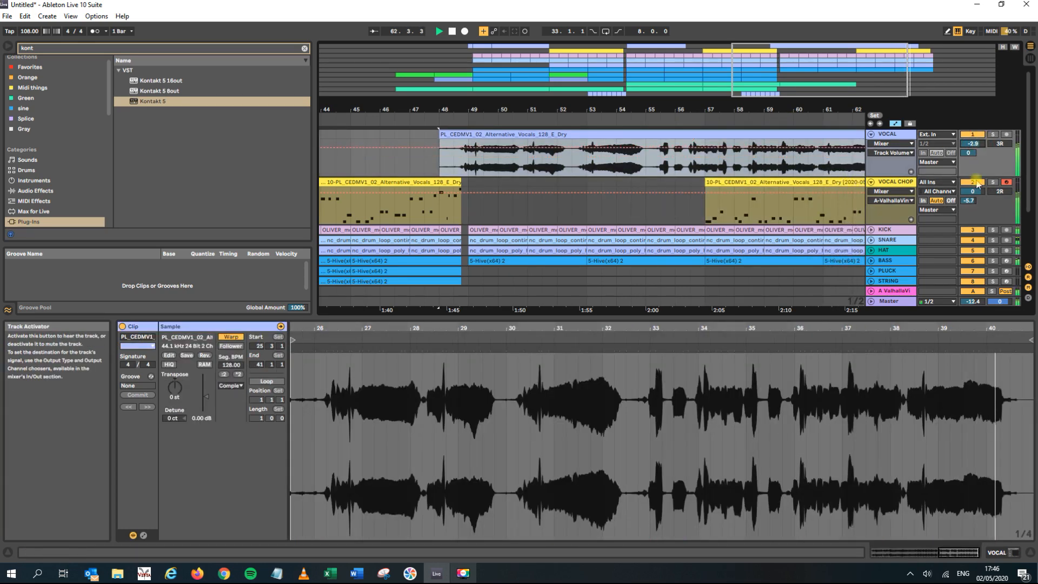
- Fold the VOCAL CHOP track and play the section where the vocal overlaps the pasted vocal chop
{"action": "left_click_drag", "start_coordinate": [804, 108], "coordinate": [777, 109]}
{"action": "scroll", "coordinate": [540, 174], "scroll_direction": "down", "scroll_amount": 2}
{"action": "scroll", "coordinate": [557, 164], "scroll_direction": "up", "scroll_amount": 2}
{"action": "left_click", "coordinate": [870, 181]}
{"action": "key", "text": "space"}
{"action": "left_click", "coordinate": [779, 115]}
{"action": "key", "text": "space"}
- Audition the vocal from bar 56.2.1, split the VOCAL clip at 57.3.1 and delete the part after the split
{"action": "left_click_drag", "start_coordinate": [762, 109], "coordinate": [616, 109]}
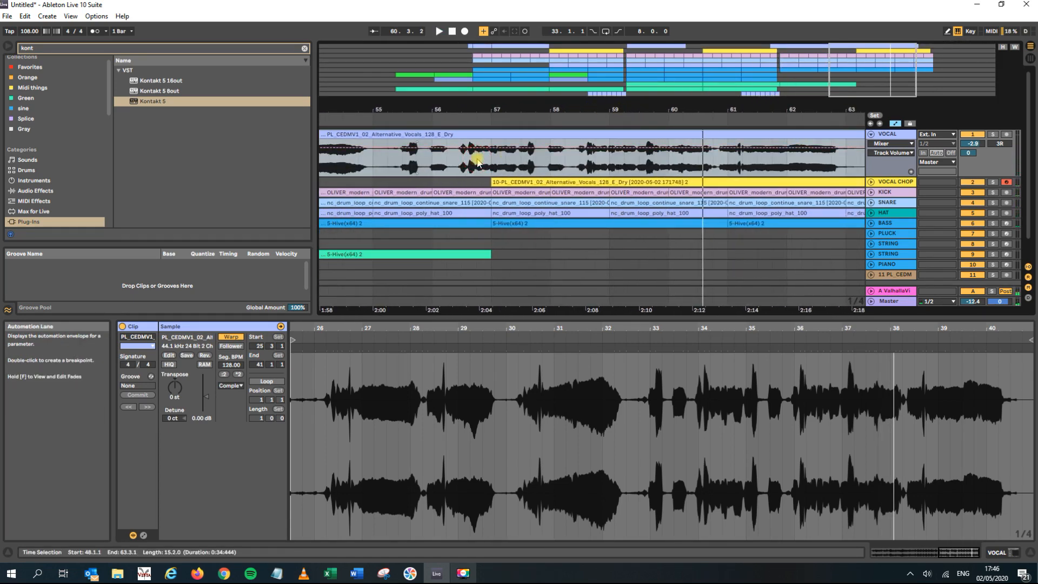
{"action": "left_click", "coordinate": [446, 161]}
{"action": "key", "text": "space"}
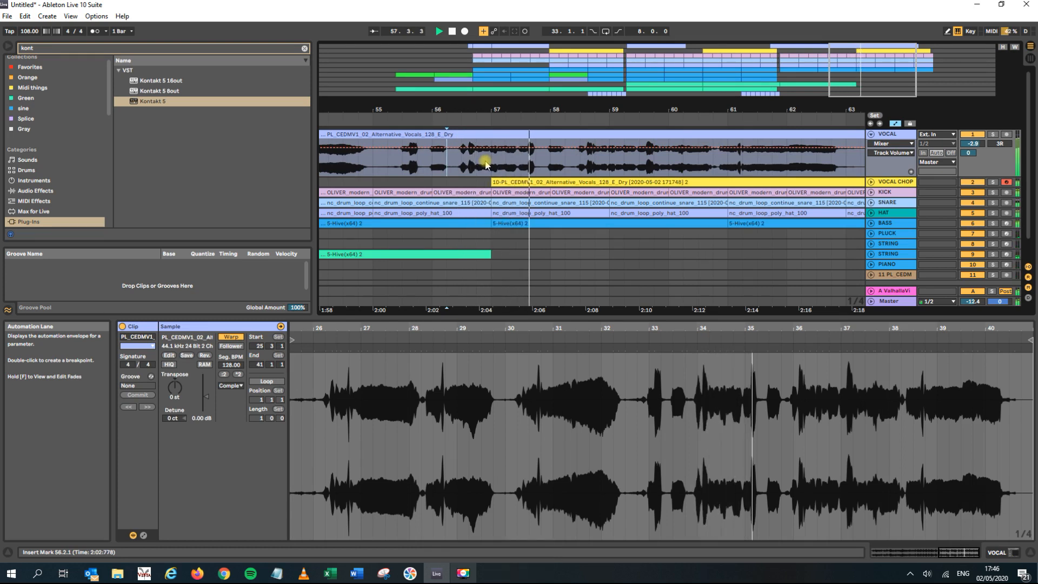
{"action": "key", "text": "space"}
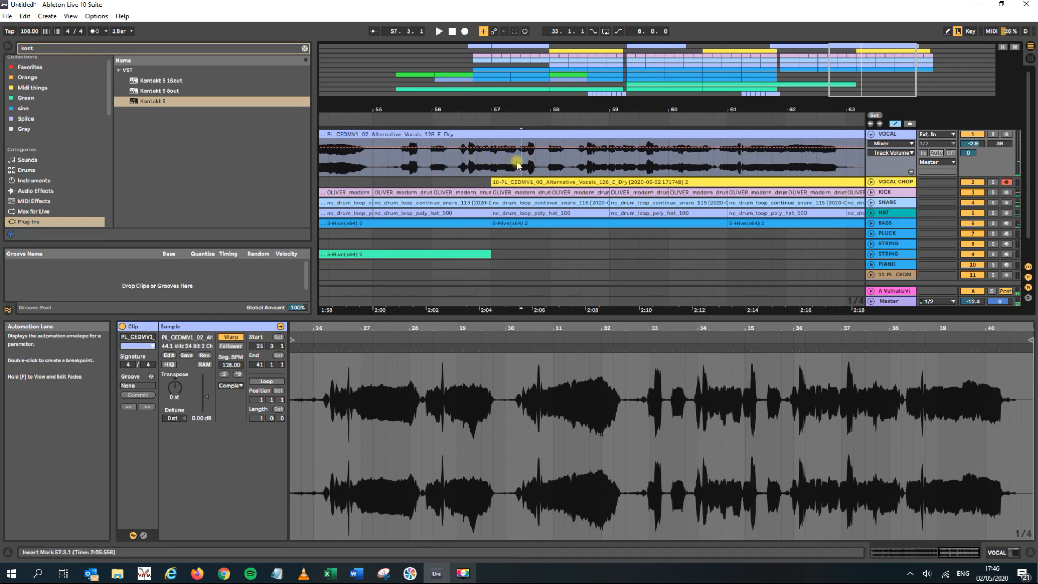
{"action": "key", "text": "ctrl+e"}
{"action": "left_click", "coordinate": [539, 136]}
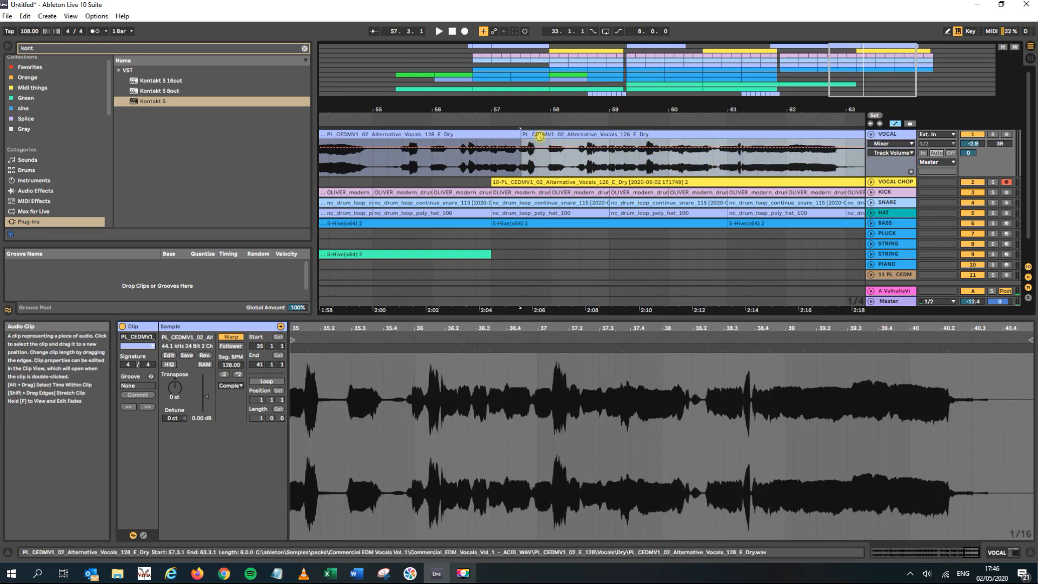
{"action": "key", "text": "Delete"}
- Trim the end of the remaining VOCAL clip back to 57.2.4
{"action": "left_click_drag", "start_coordinate": [512, 106], "coordinate": [513, 108]}
{"action": "left_click_drag", "start_coordinate": [610, 133], "coordinate": [563, 133]}
{"action": "left_click", "coordinate": [499, 134]}
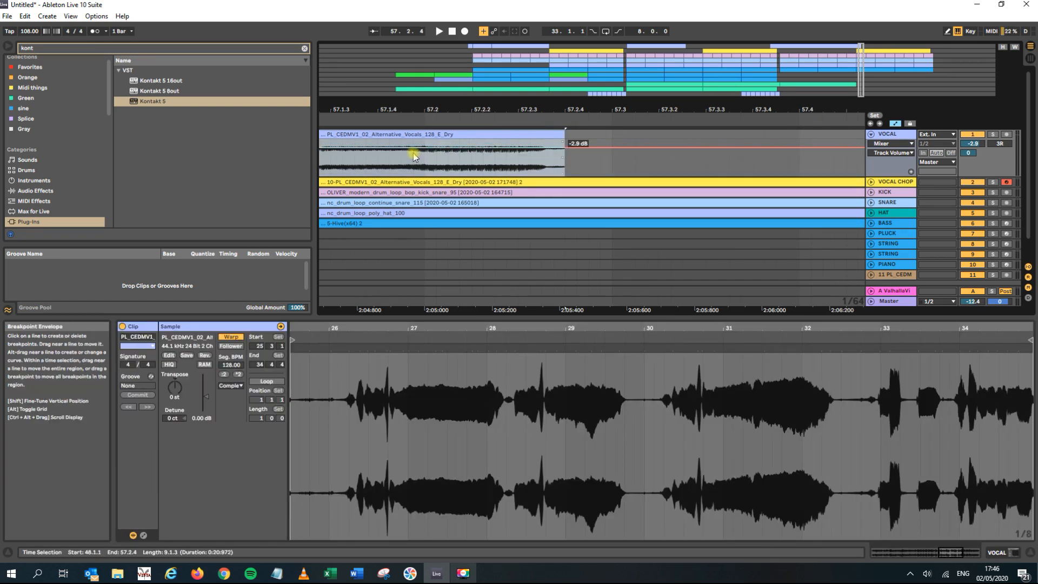
- Play the trimmed ending of the VOCAL clip from several points, including 57.1.1 and 56.3.1
{"action": "left_click", "coordinate": [400, 161]}
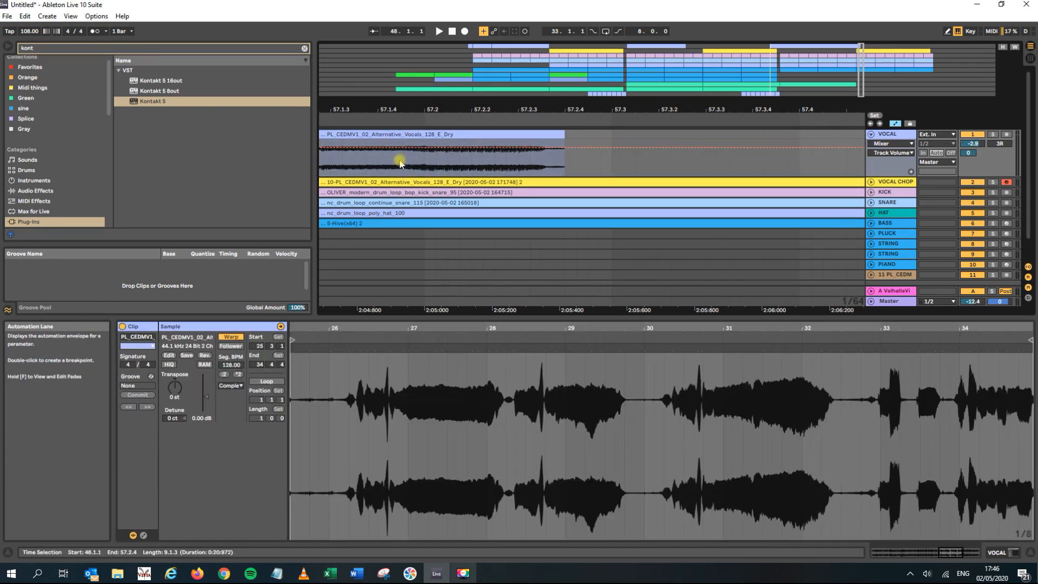
{"action": "key", "text": "space"}
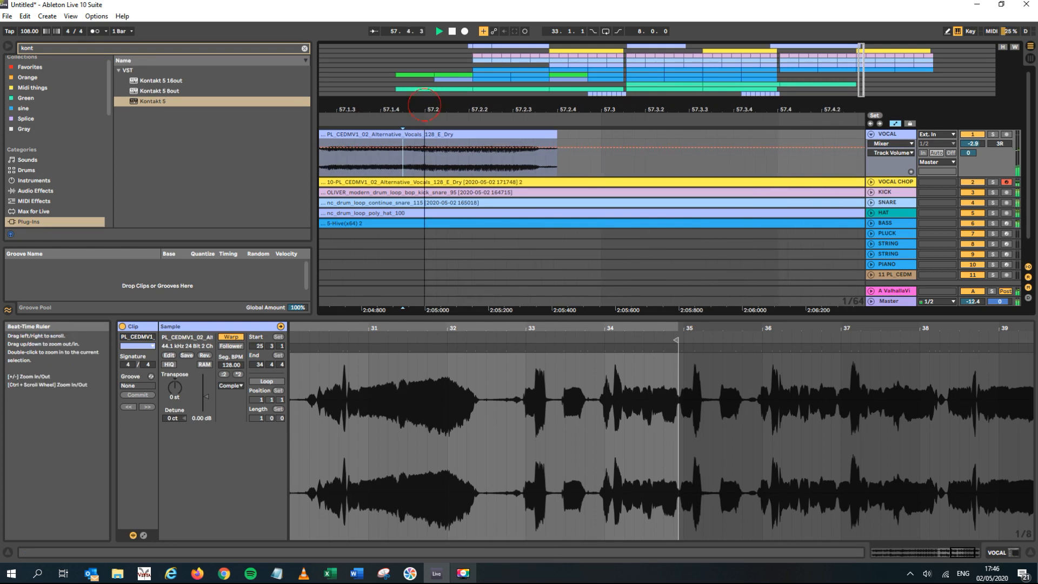
{"action": "scroll", "coordinate": [401, 161], "scroll_direction": "down", "scroll_amount": 3}
{"action": "left_click", "coordinate": [401, 166]}
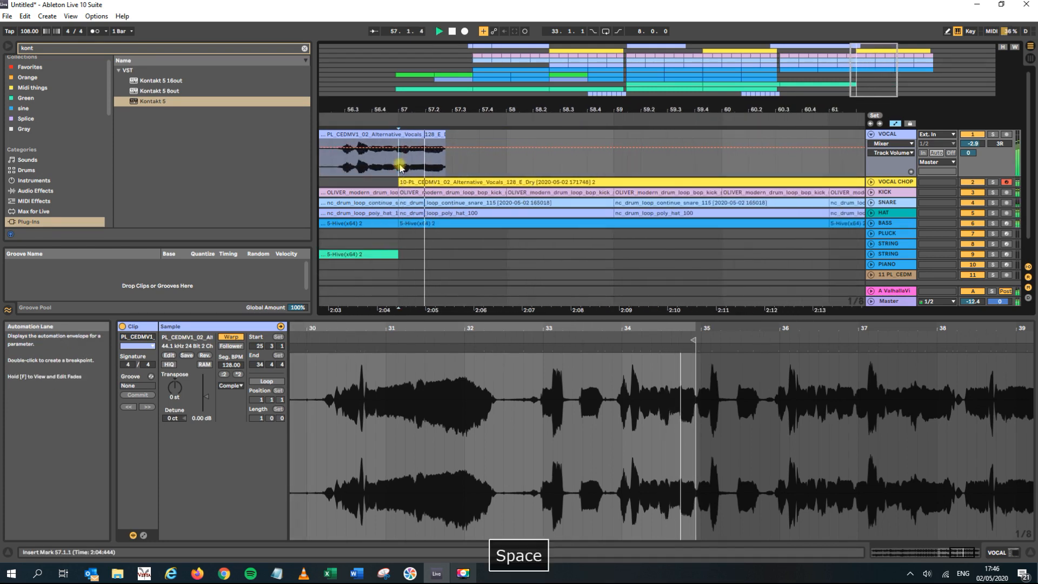
{"action": "left_click", "coordinate": [356, 167]}
{"action": "key", "text": "space"}
{"action": "left_click", "coordinate": [343, 165]}
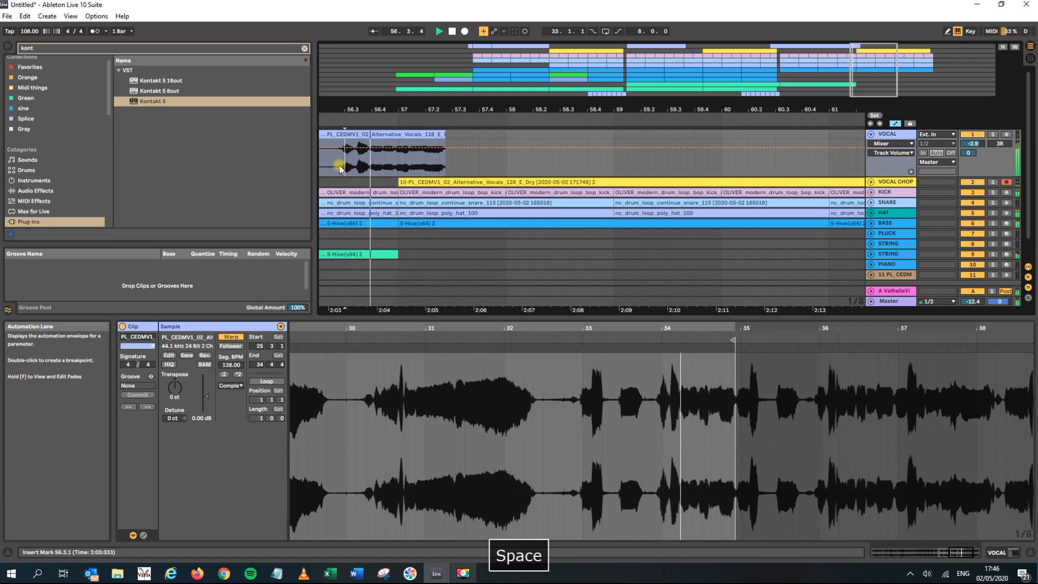
{"action": "left_click_drag", "start_coordinate": [343, 108], "coordinate": [588, 109]}
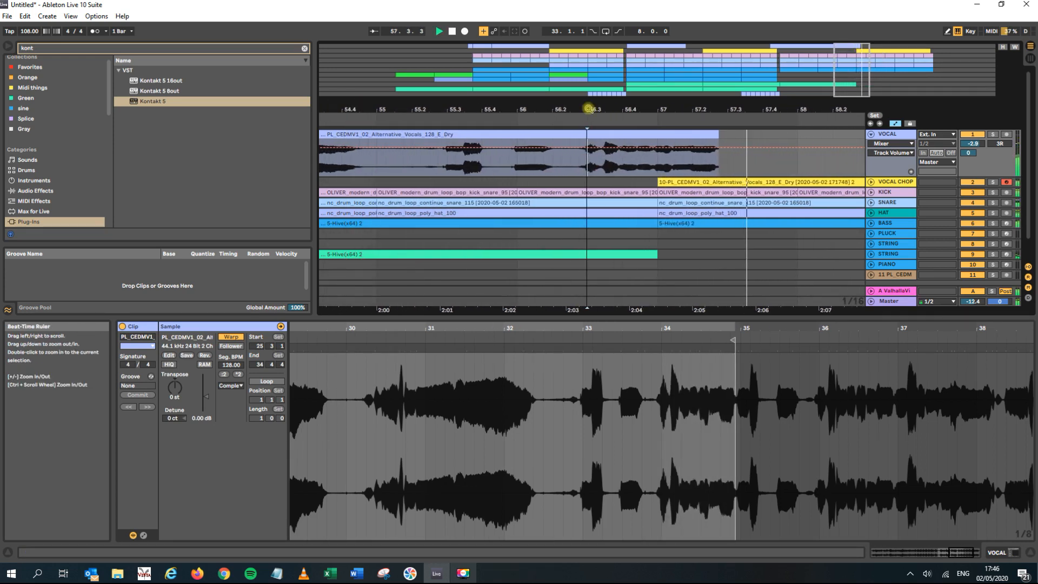
{"action": "key", "text": "space"}
- Play the VOCAL clip from 56.1.1 and from 55.3.1 to locate the start of the final phrase
{"action": "left_click", "coordinate": [515, 166]}
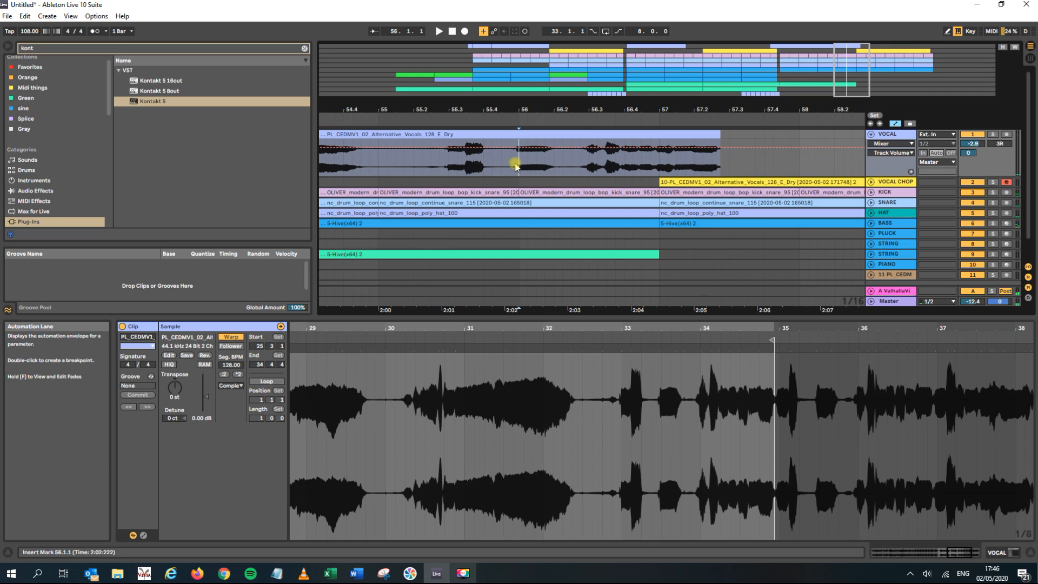
{"action": "key", "text": "space"}
{"action": "key", "text": "space"}
{"action": "left_click", "coordinate": [447, 167]}
{"action": "key", "text": "space"}
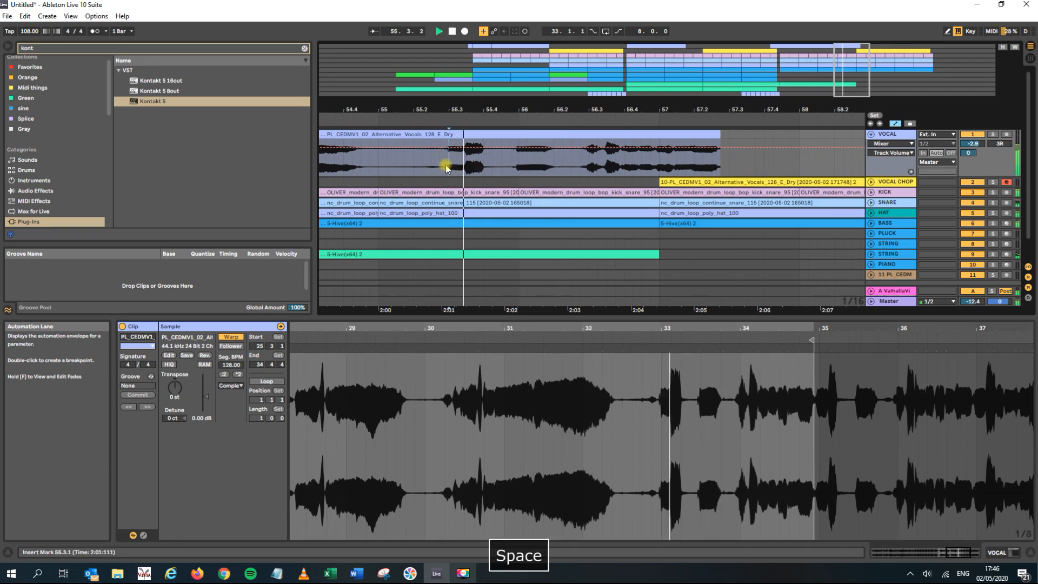
{"action": "key", "text": "space"}
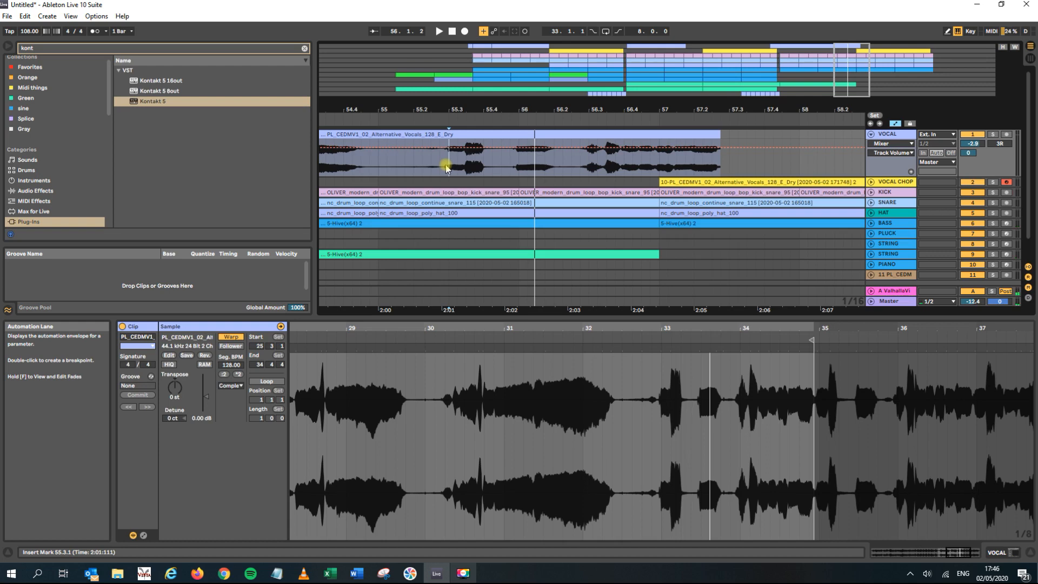
- Try a stutter on the VOCAL clip by repeating the short slice from 55.3.1 to 55.3.2, play it and undo the repeats
{"action": "left_click_drag", "start_coordinate": [447, 167], "coordinate": [457, 162]}
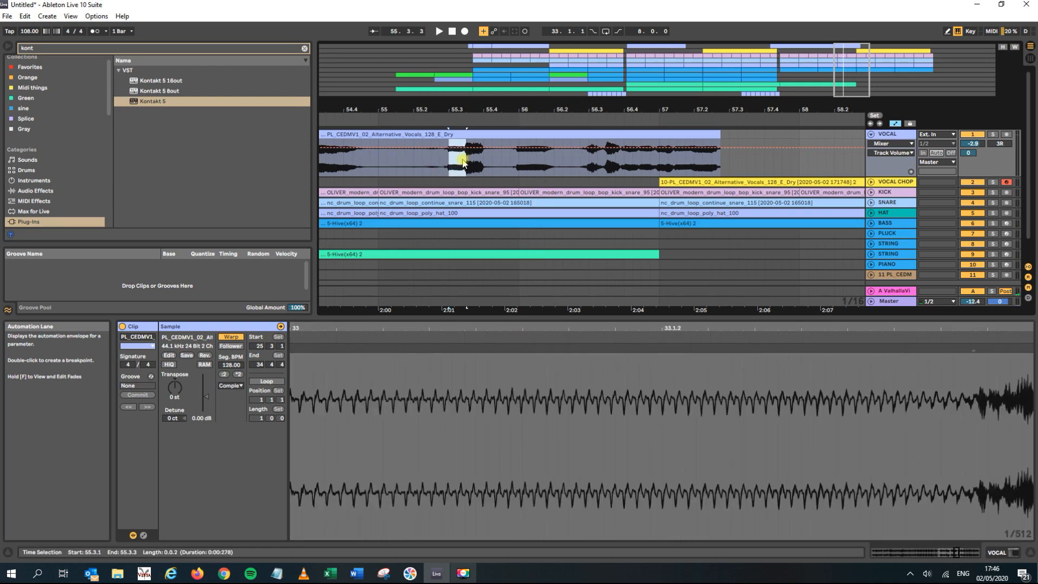
{"action": "key", "text": "ctrl+d"}
{"action": "key", "text": "ctrl+d"}
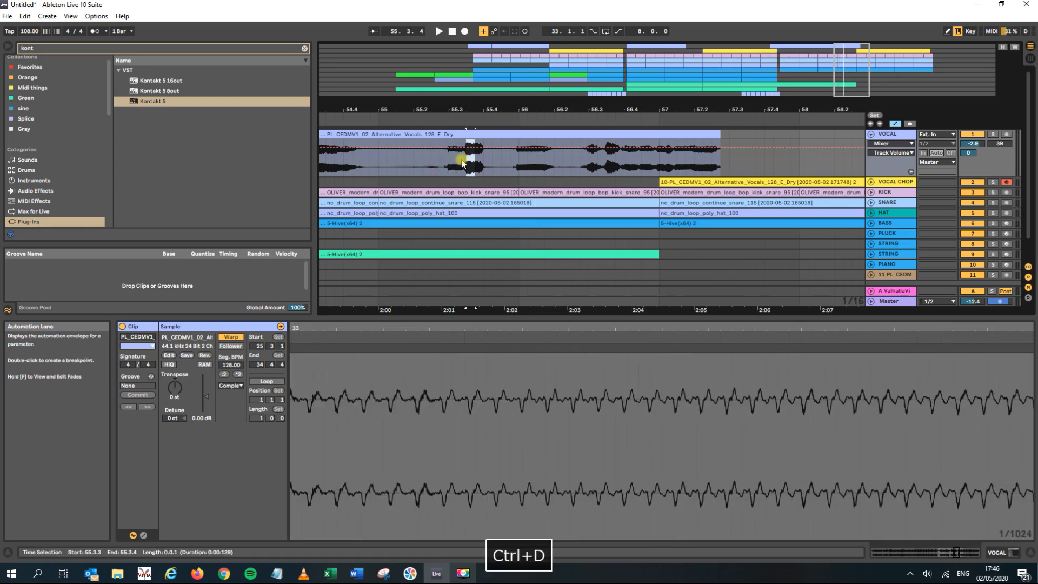
{"action": "left_click_drag", "start_coordinate": [457, 156], "coordinate": [447, 138]}
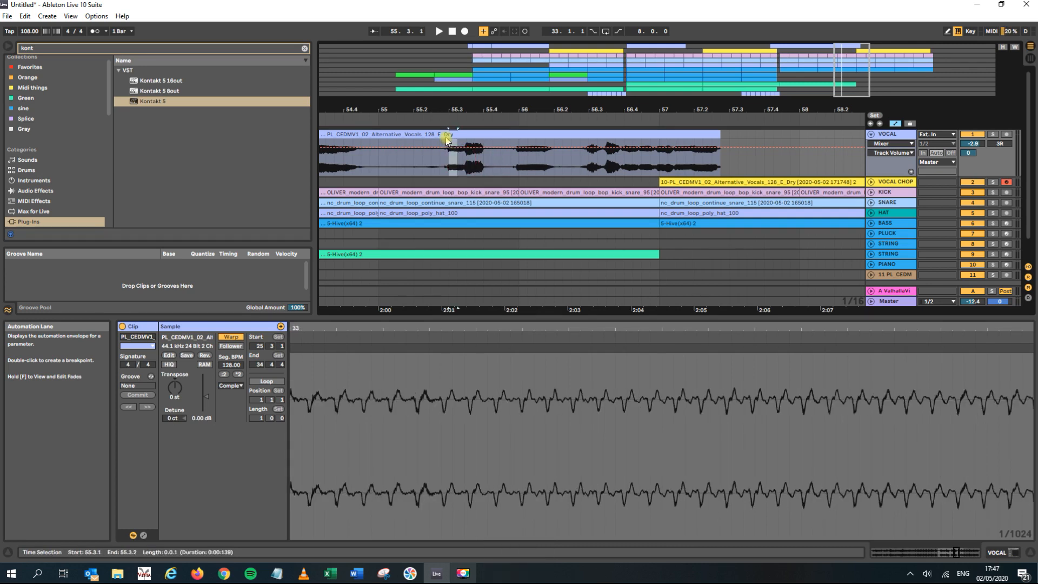
{"action": "key", "text": "ctrl+d"}
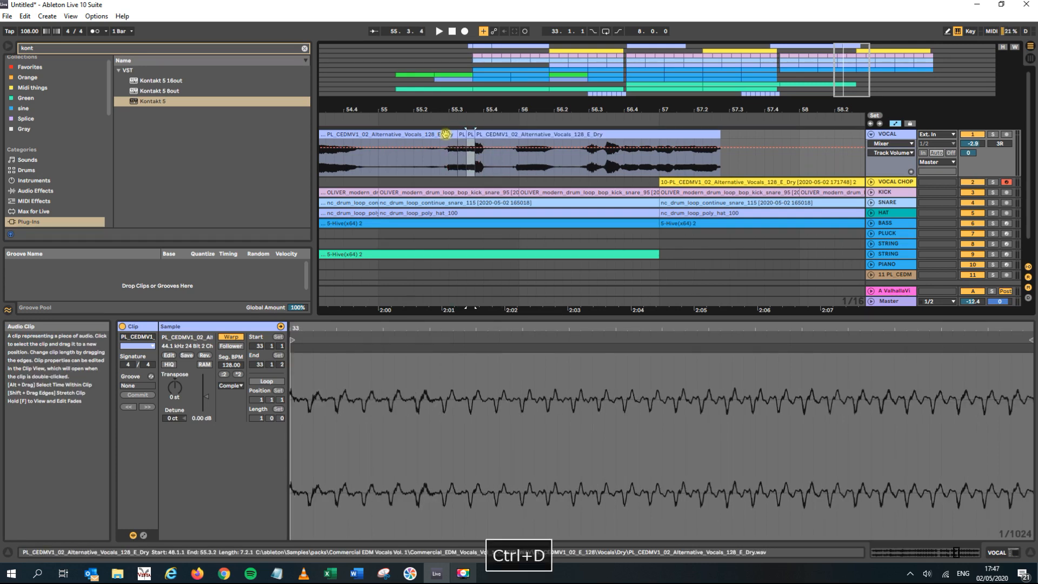
{"action": "key", "text": "ctrl+d"}
{"action": "key", "text": "ctrl+d"}
{"action": "left_click", "coordinate": [439, 173]}
{"action": "key", "text": "space"}
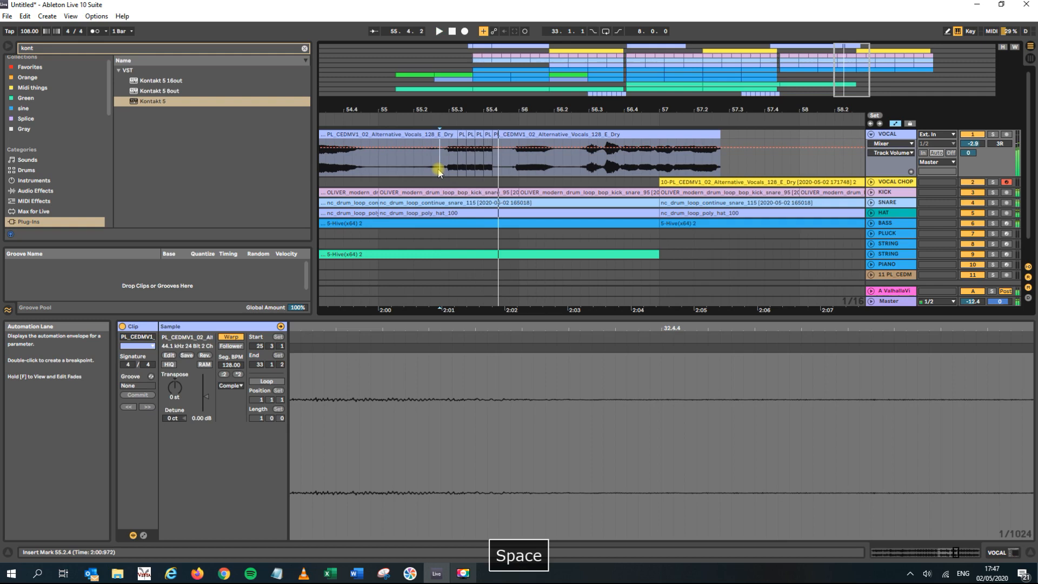
{"action": "key", "text": "ctrl+z"}
{"action": "key", "text": "ctrl+z"}
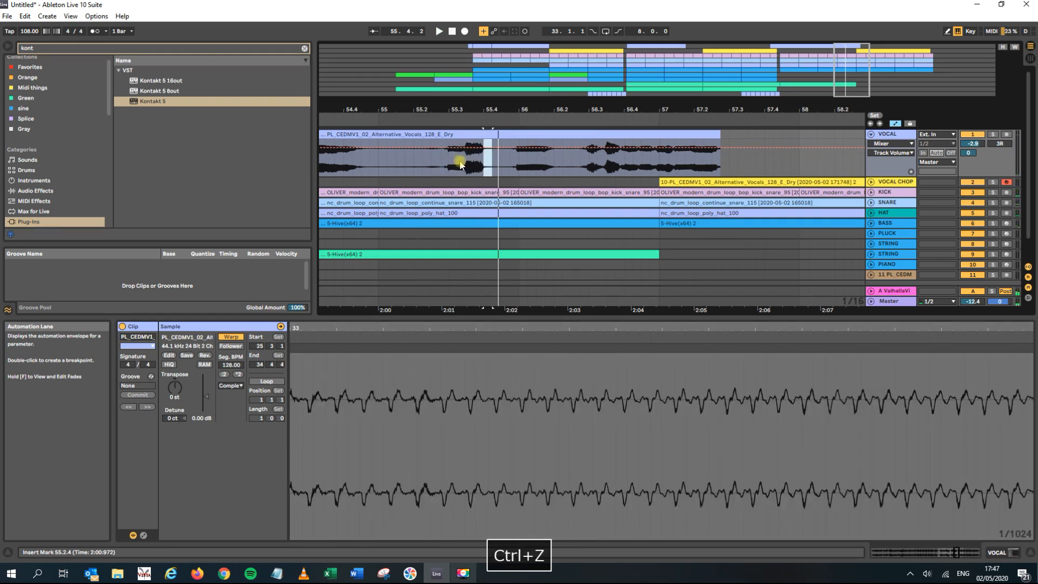
- Duplicate the VOCAL slice from 55.3.1 to 55.3.3 three times and play the stutter from 55.2.4
{"action": "left_click", "coordinate": [468, 156]}
{"action": "left_click_drag", "start_coordinate": [464, 162], "coordinate": [439, 162]}
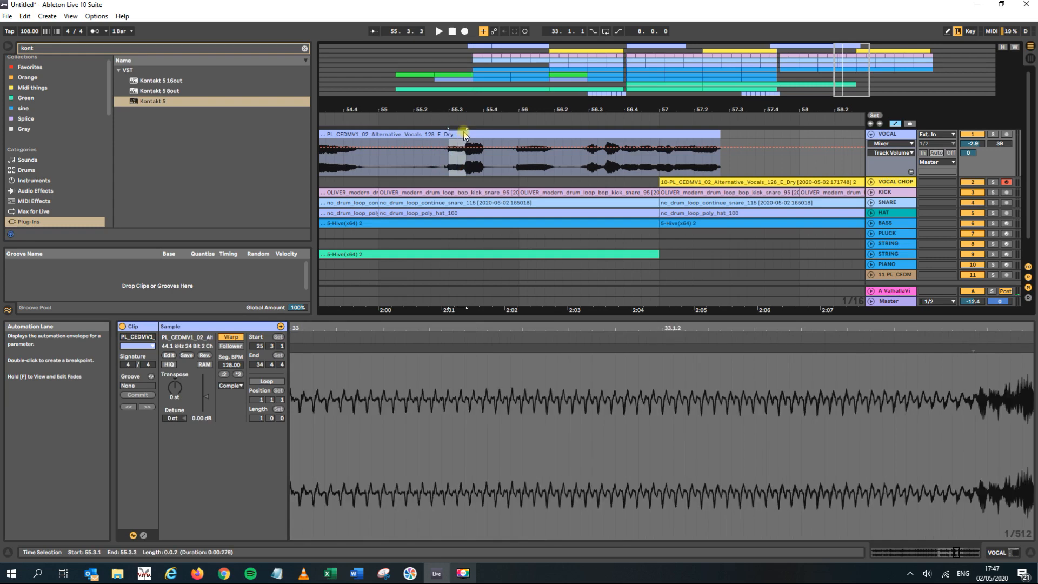
{"action": "key", "text": "ctrl+d"}
{"action": "key", "text": "ctrl+d"}
{"action": "key", "text": "ctrl+d"}
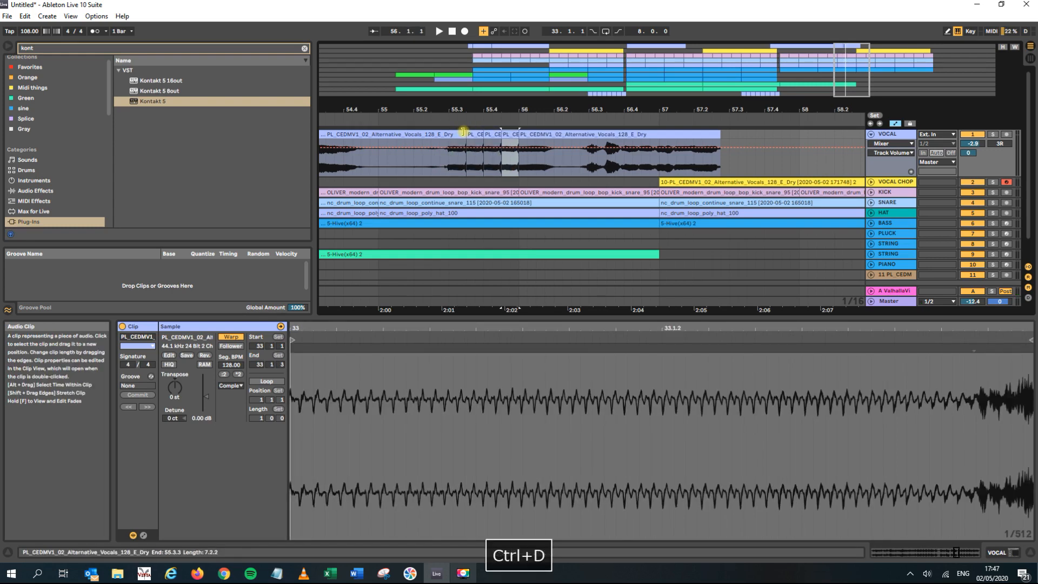
{"action": "left_click", "coordinate": [439, 166]}
{"action": "key", "text": "space"}
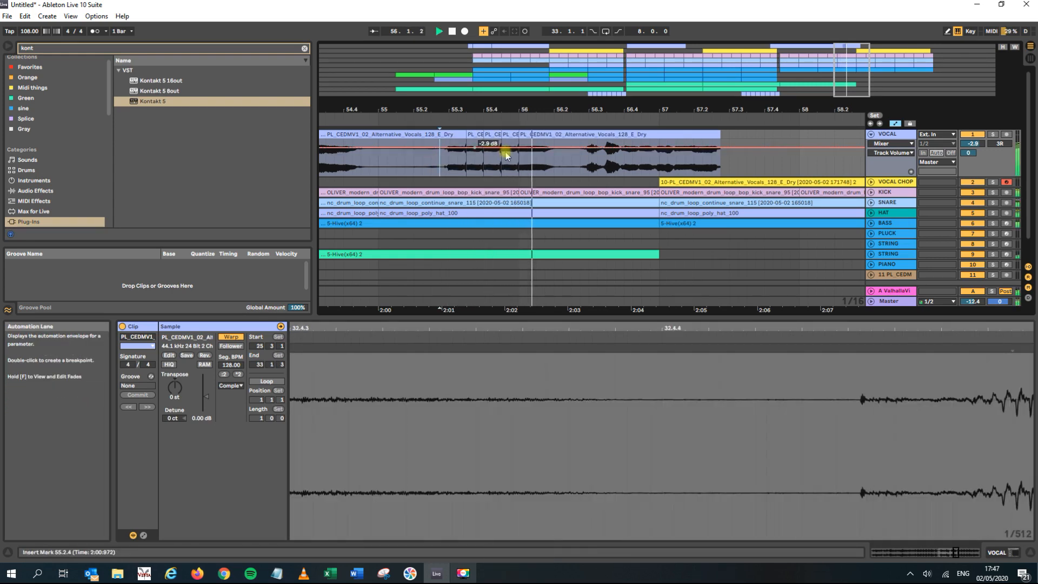
{"action": "key", "text": "space"}
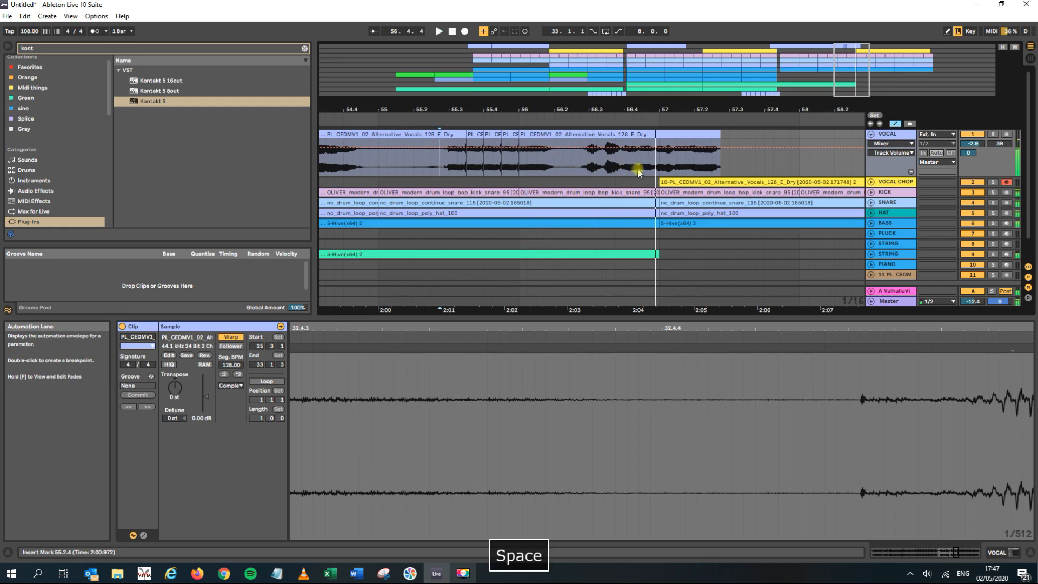
- Consolidate the VOCAL material from 55.1.1 to 57.1.1 into a single clip
{"action": "left_click_drag", "start_coordinate": [660, 167], "coordinate": [476, 144]}
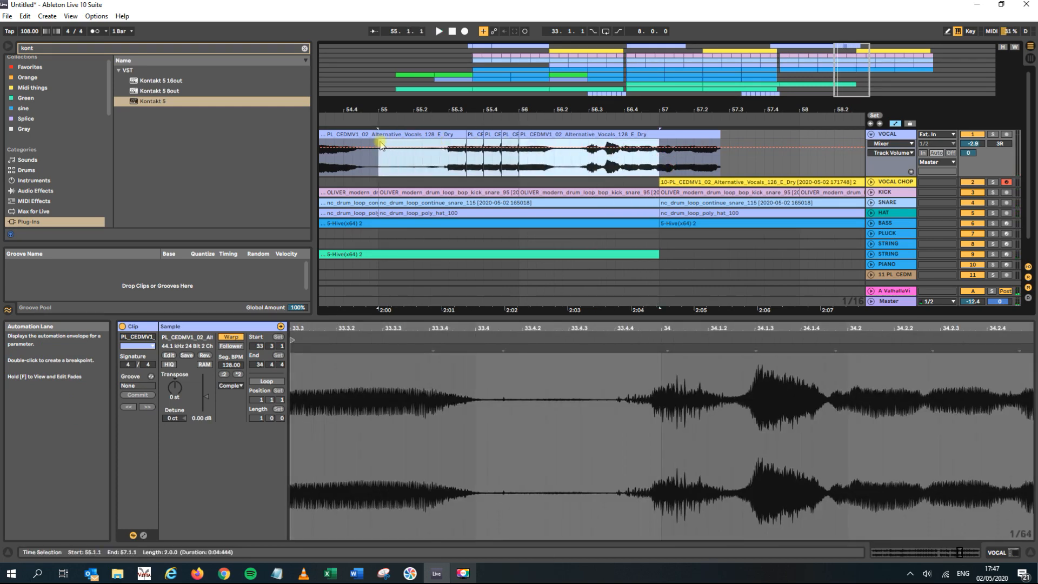
{"action": "key", "text": "ctrl+d"}
{"action": "left_click_drag", "start_coordinate": [405, 111], "coordinate": [567, 106]}
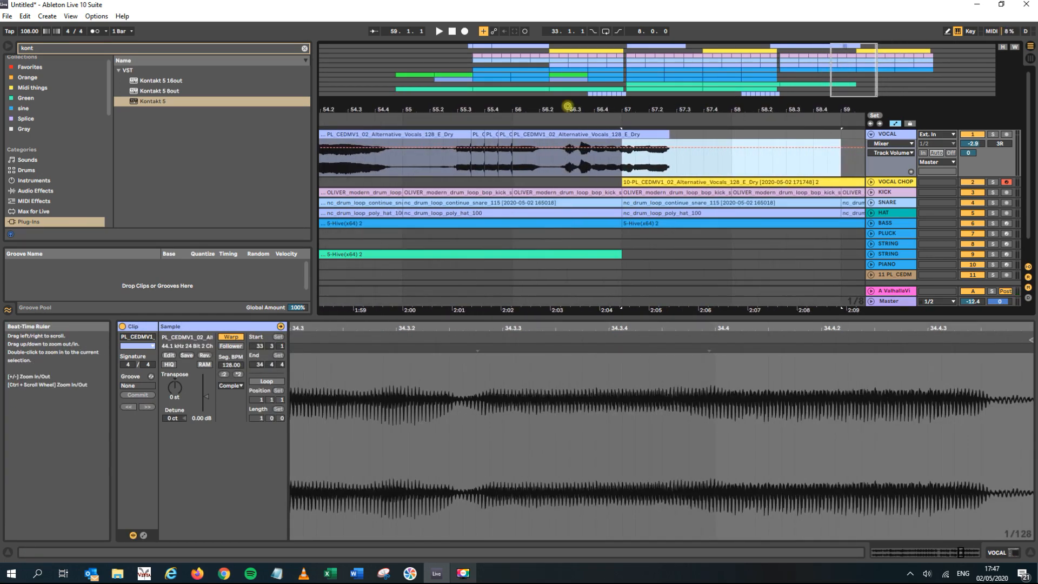
{"action": "left_click_drag", "start_coordinate": [403, 182], "coordinate": [416, 182]}
{"action": "left_click_drag", "start_coordinate": [417, 135], "coordinate": [618, 138]}
{"action": "key", "text": "ctrl+j"}
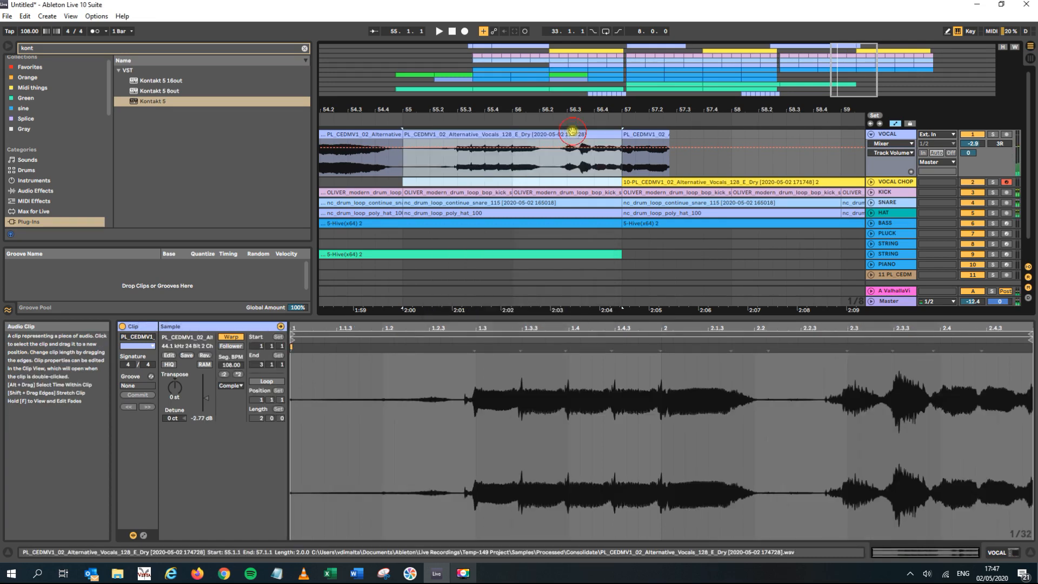
- Duplicate the consolidated VOCAL clip to 57.1.1, transpose the copy to -12 st and set its gain to -6.72 dB
{"action": "key", "text": "ctrl+d"}
{"action": "left_click", "coordinate": [406, 171]}
{"action": "key", "text": "space"}
{"action": "left_click", "coordinate": [653, 138]}
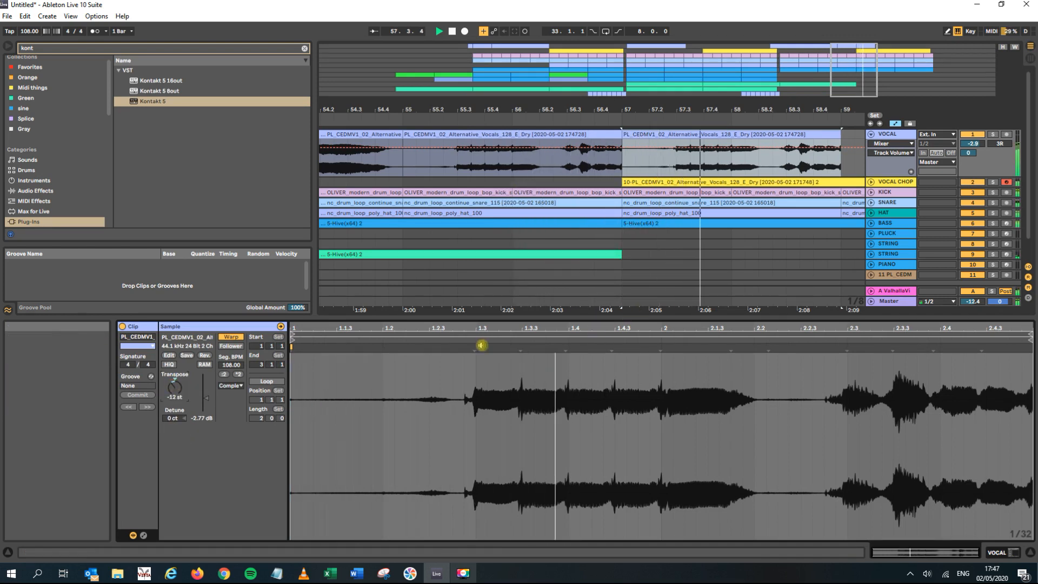
{"action": "left_click_drag", "start_coordinate": [206, 399], "coordinate": [206, 412]}
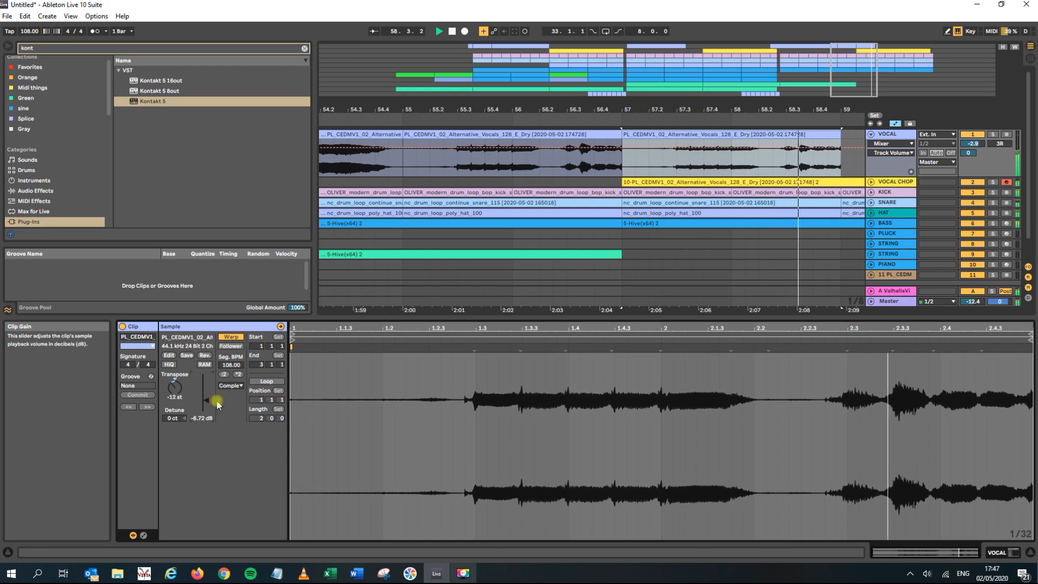
- Copy the two VOCAL clips spanning bars 55 to 59 and paste them at 61.1.1
{"action": "left_click_drag", "start_coordinate": [613, 102], "coordinate": [595, 64]}
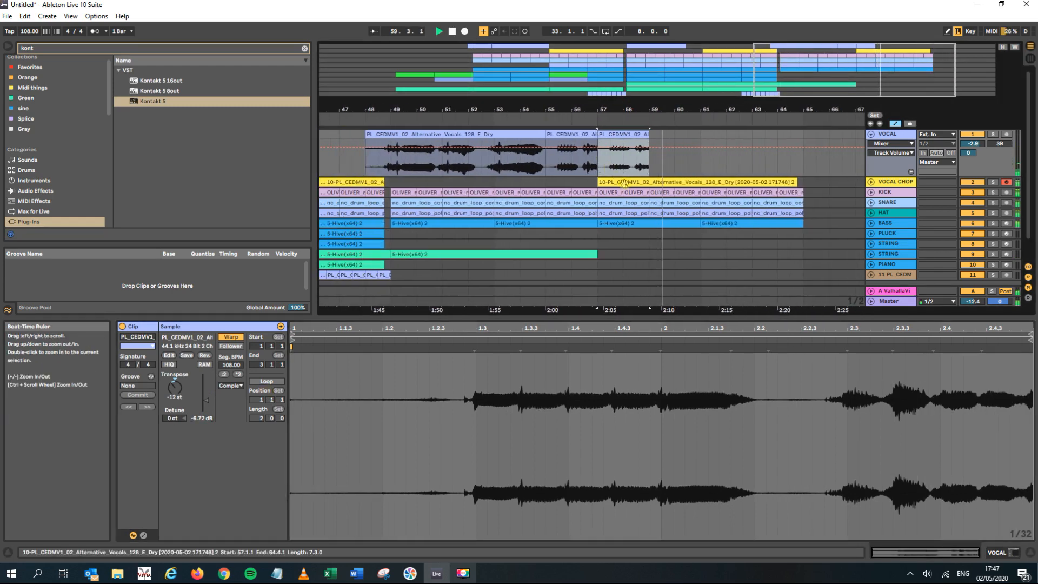
{"action": "left_click_drag", "start_coordinate": [653, 105], "coordinate": [648, 109]}
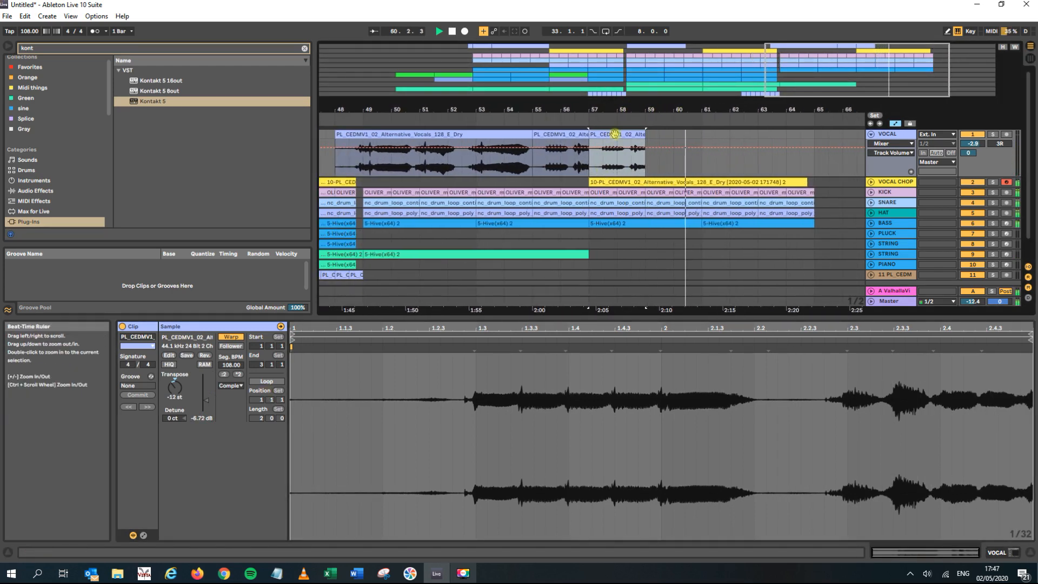
{"action": "left_click", "coordinate": [567, 135]}
{"action": "left_click", "coordinate": [611, 138], "text": "shift"}
{"action": "key", "text": "ctrl+c"}
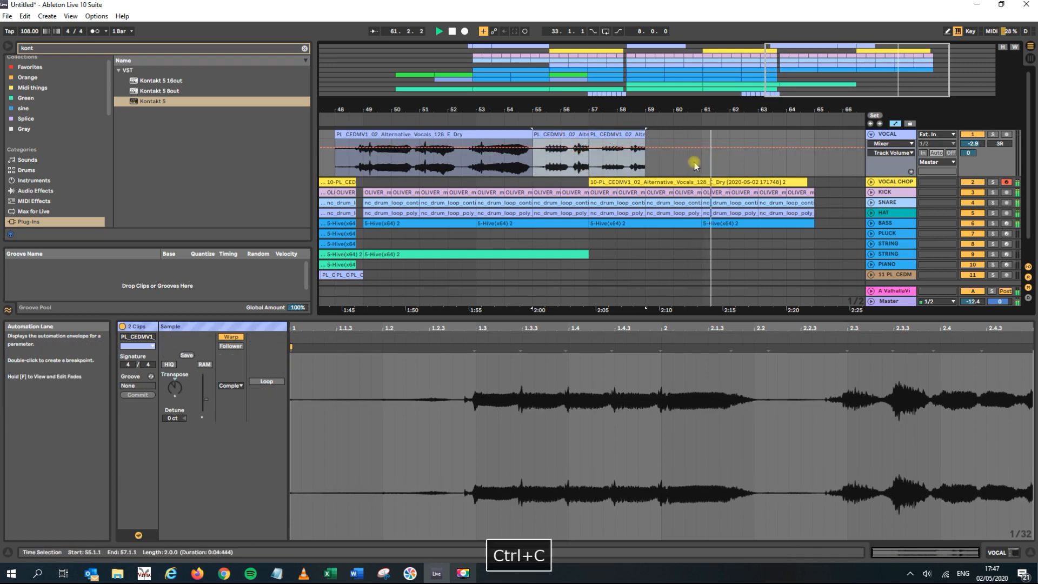
{"action": "left_click", "coordinate": [688, 111]}
{"action": "key", "text": "space"}
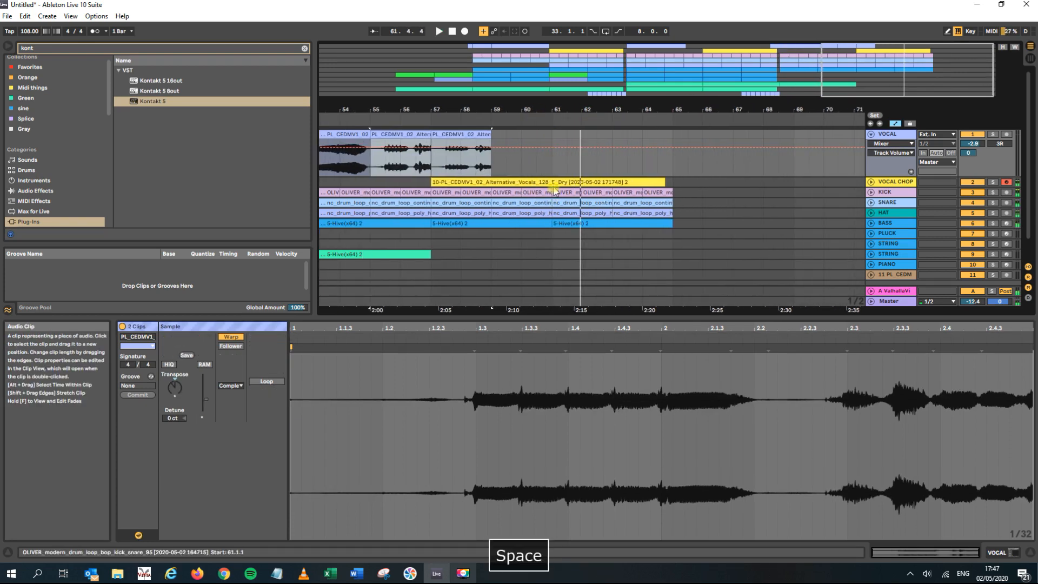
{"action": "left_click", "coordinate": [556, 167]}
{"action": "key", "text": "ctrl+v"}
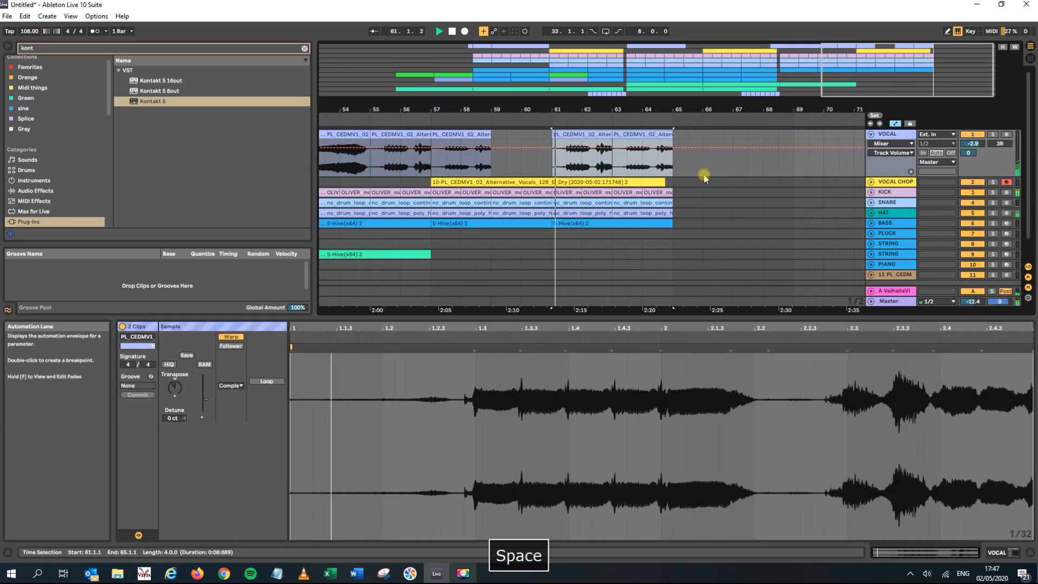
- Copy the STRING clip that starts at bar 49 and paste it on the same track at 65.1.1
{"action": "left_click_drag", "start_coordinate": [570, 110], "coordinate": [722, 110]}
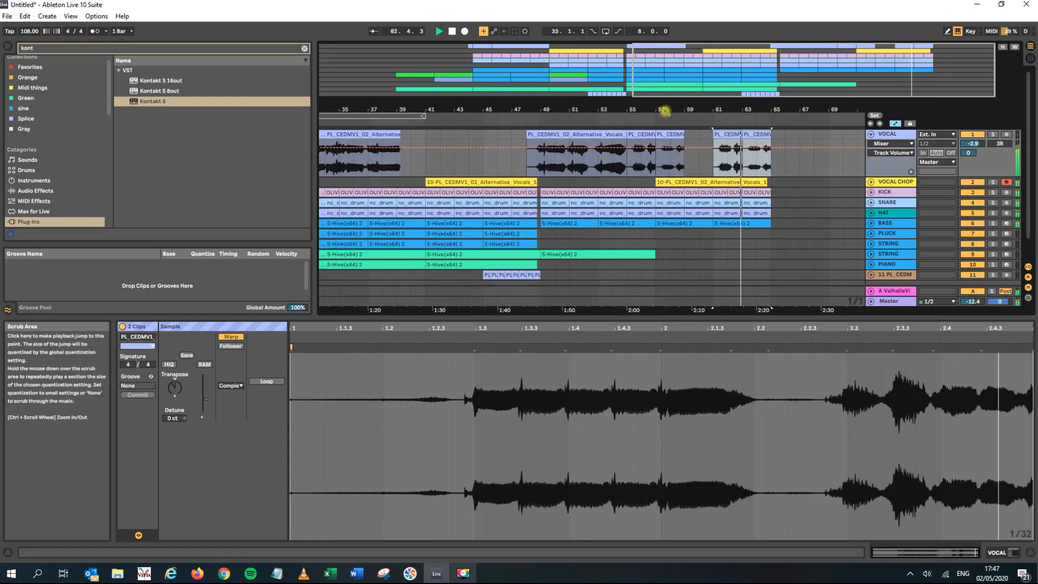
{"action": "left_click", "coordinate": [644, 254]}
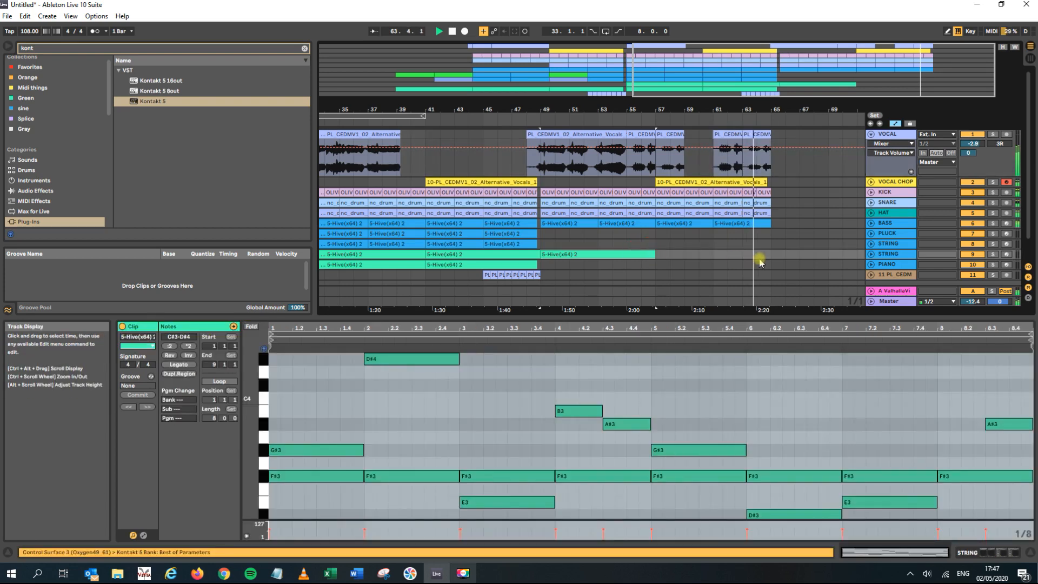
{"action": "key", "text": "ctrl+c"}
{"action": "left_click", "coordinate": [771, 256]}
{"action": "key", "text": "ctrl+v"}
- Duplicate the KICK, SNARE, HAT and BASS clips before bar 65 twice so they extend to bar 73
{"action": "left_click", "coordinate": [757, 196]}
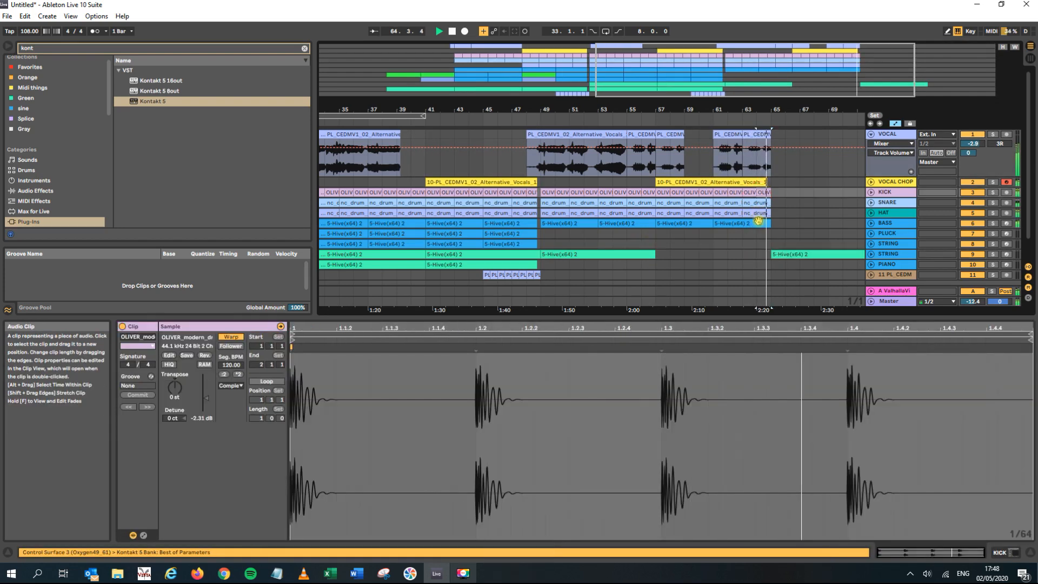
{"action": "left_click", "coordinate": [758, 221], "text": "shift"}
{"action": "key", "text": "ctrl+d"}
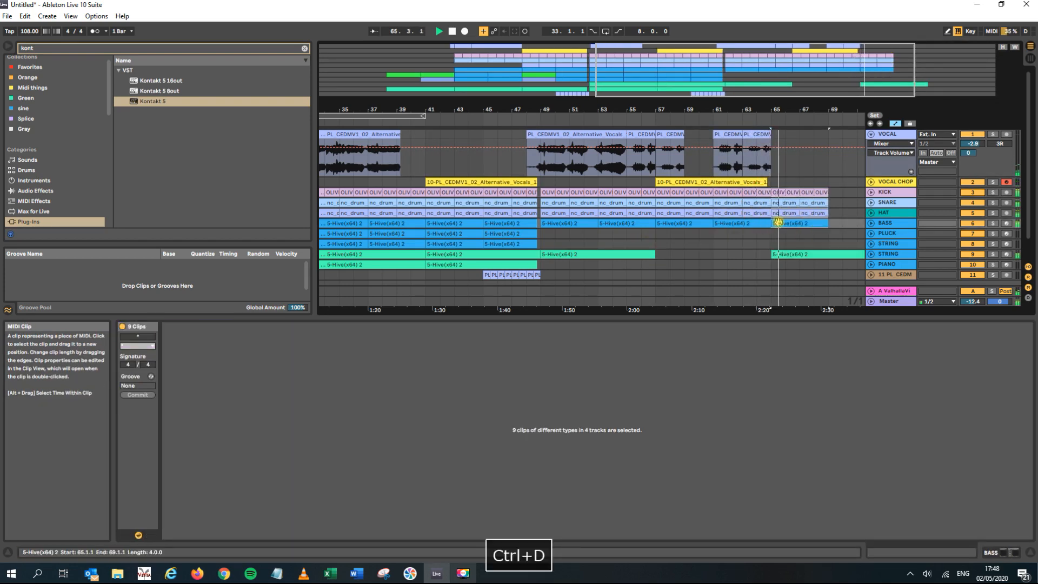
{"action": "left_click_drag", "start_coordinate": [808, 111], "coordinate": [764, 111]}
{"action": "key", "text": "ctrl+d"}
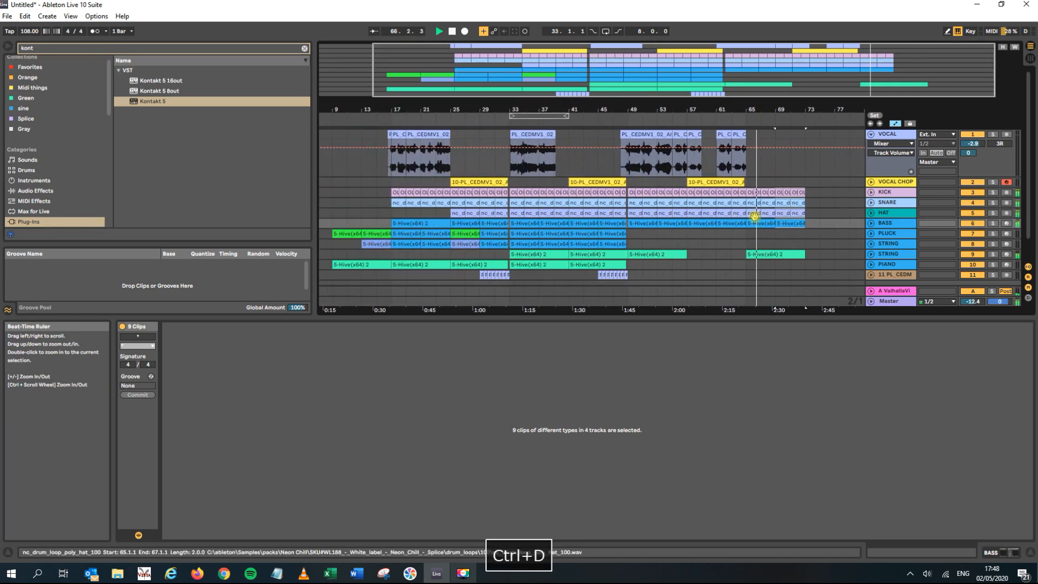
{"action": "key", "text": "space"}
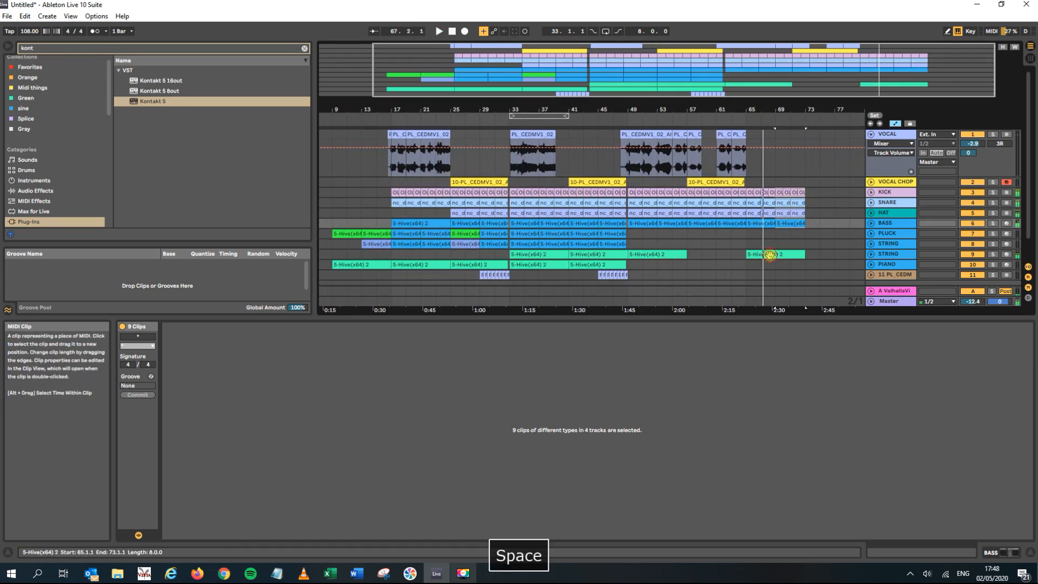
- Lower the D#4 note in the second bar of the STRING clip at bar 65 to B3 and play the clip
{"action": "left_click", "coordinate": [769, 255]}
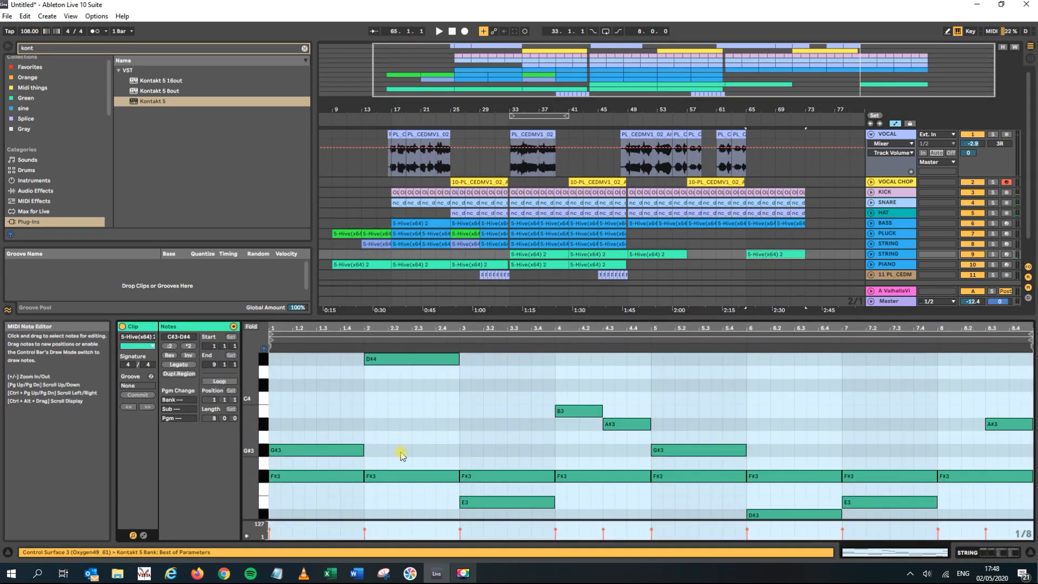
{"action": "left_click", "coordinate": [415, 359]}
{"action": "key", "text": "Down"}
{"action": "key", "text": "Down"}
{"action": "key", "text": "Down"}
{"action": "key", "text": "Down"}
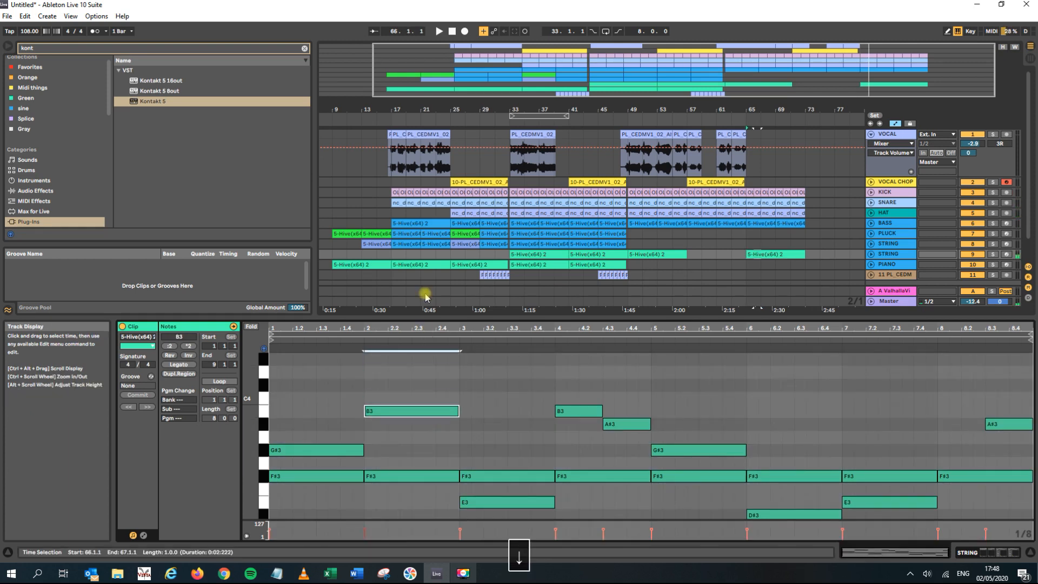
{"action": "key", "text": "space"}
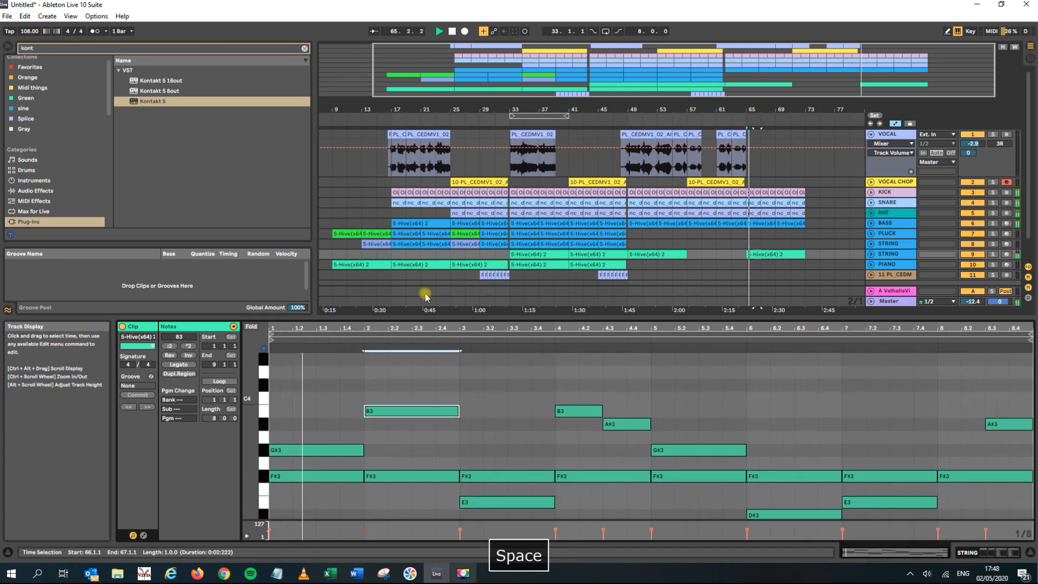
{"action": "key", "text": "space"}
- Move the selected note in the second bar of the STRING clip to D#3 and play the section from bar 65
{"action": "key", "text": "shift+Down"}
{"action": "key", "text": "Up"}
{"action": "key", "text": "Up"}
{"action": "key", "text": "Up"}
{"action": "key", "text": "Up"}
{"action": "key", "text": "Up"}
{"action": "key", "text": "Down"}
{"action": "key", "text": "space"}
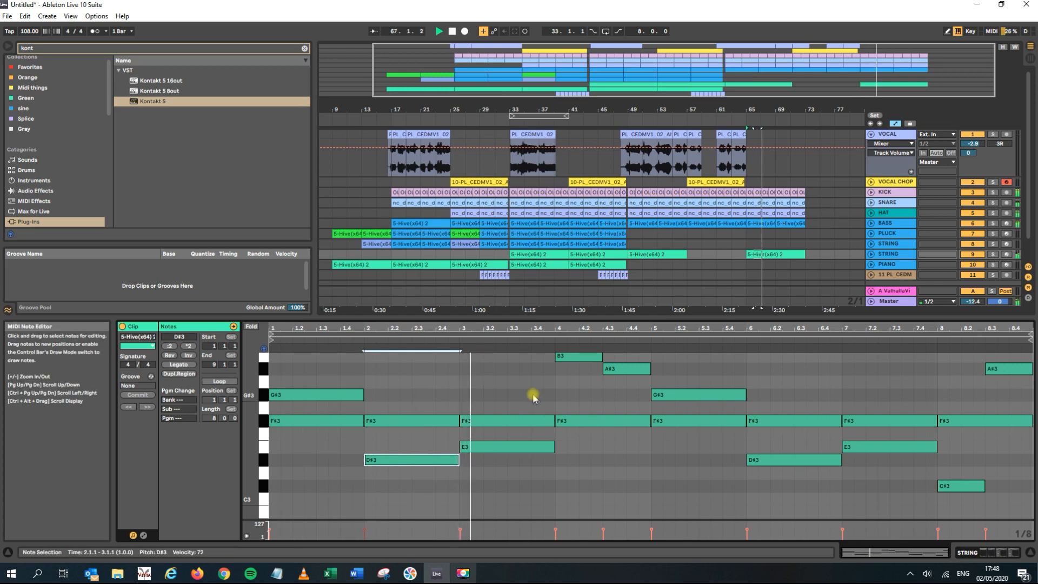
{"action": "left_click_drag", "start_coordinate": [801, 107], "coordinate": [771, 141]}
{"action": "key", "text": "space"}
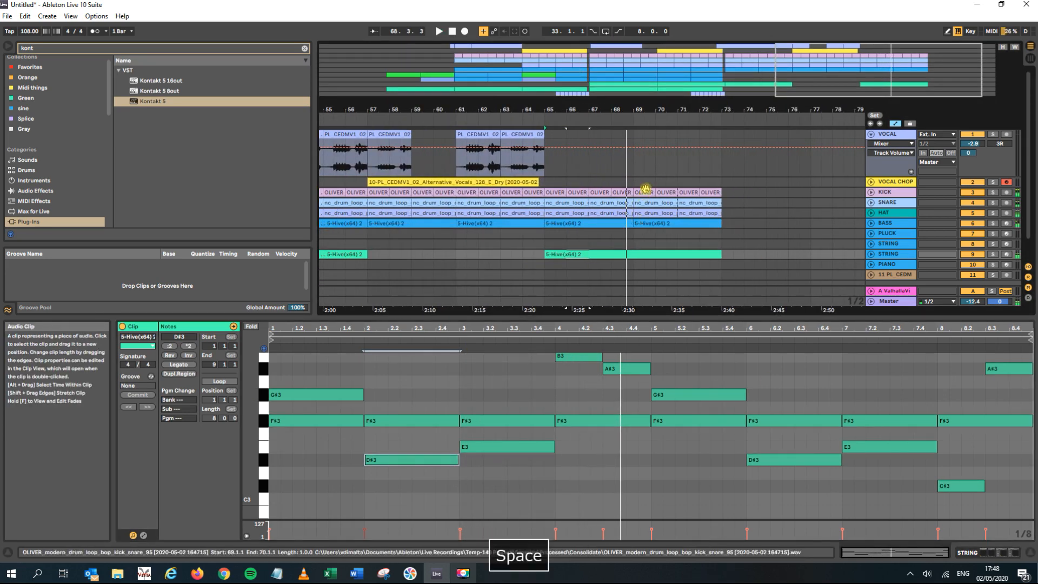
- Delete the BASS clip from 69.1.1 to 73.1.1 and play the section from bar 69
{"action": "left_click", "coordinate": [647, 190]}
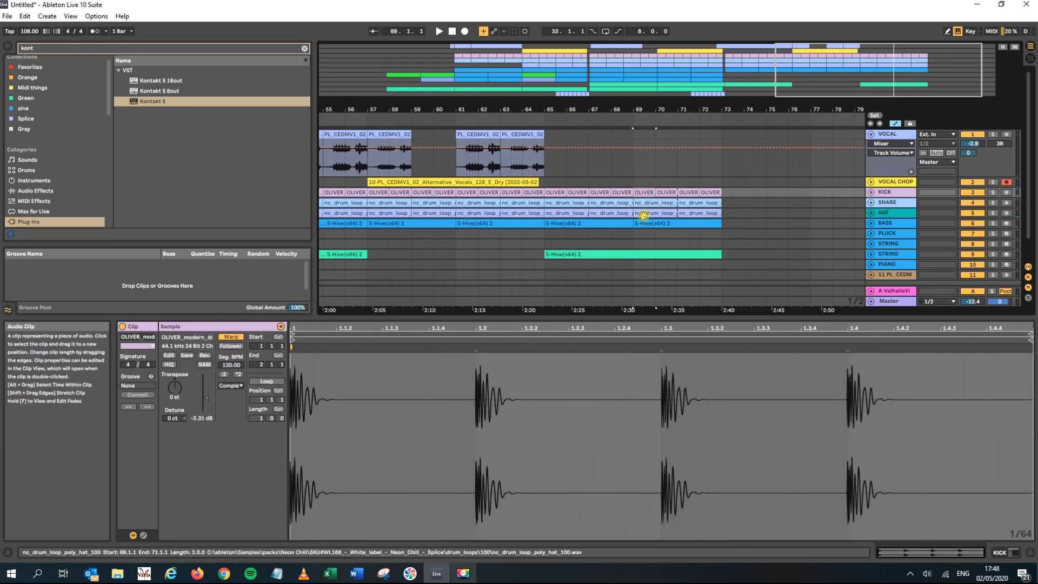
{"action": "left_click", "coordinate": [693, 222]}
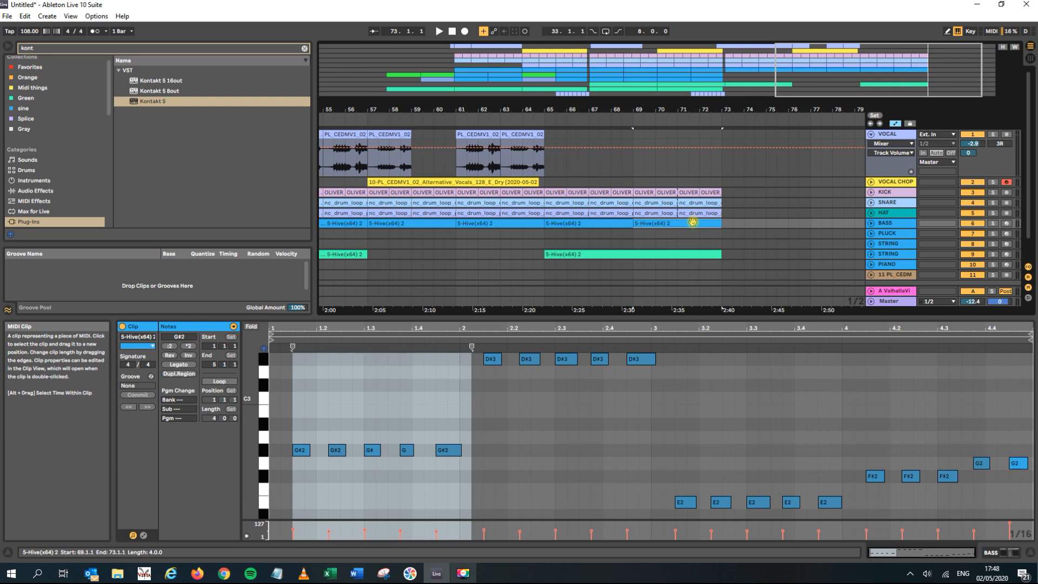
{"action": "key", "text": "Delete"}
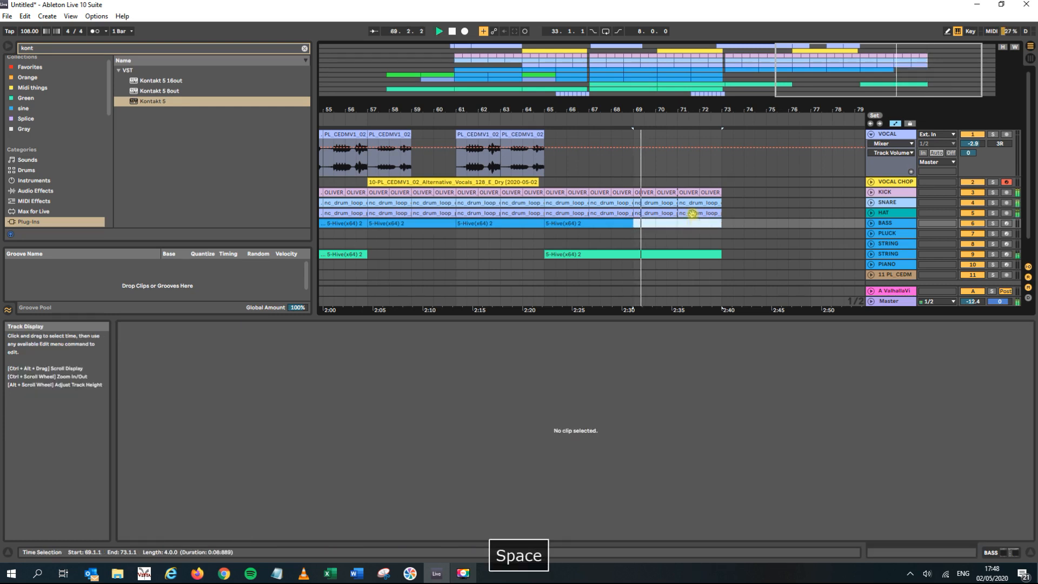
{"action": "key", "text": "space"}
- Delete the two HAT clips between bars 69 and 73, playing the section from bar 69
{"action": "left_click", "coordinate": [661, 193]}
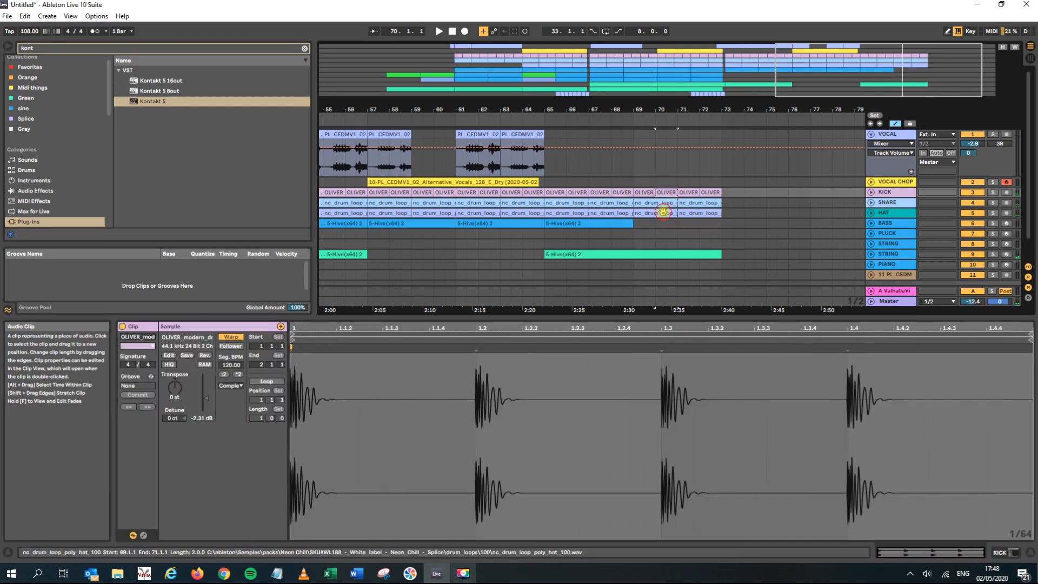
{"action": "left_click", "coordinate": [663, 212]}
{"action": "key", "text": "Delete"}
{"action": "key", "text": "space"}
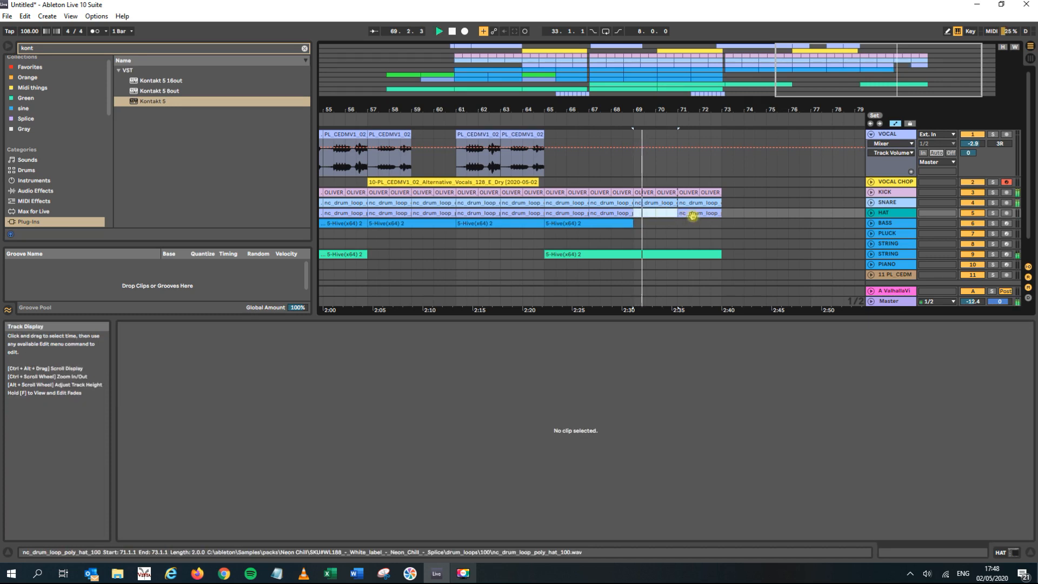
{"action": "left_click", "coordinate": [692, 216]}
{"action": "key", "text": "space"}
{"action": "key", "text": "Delete"}
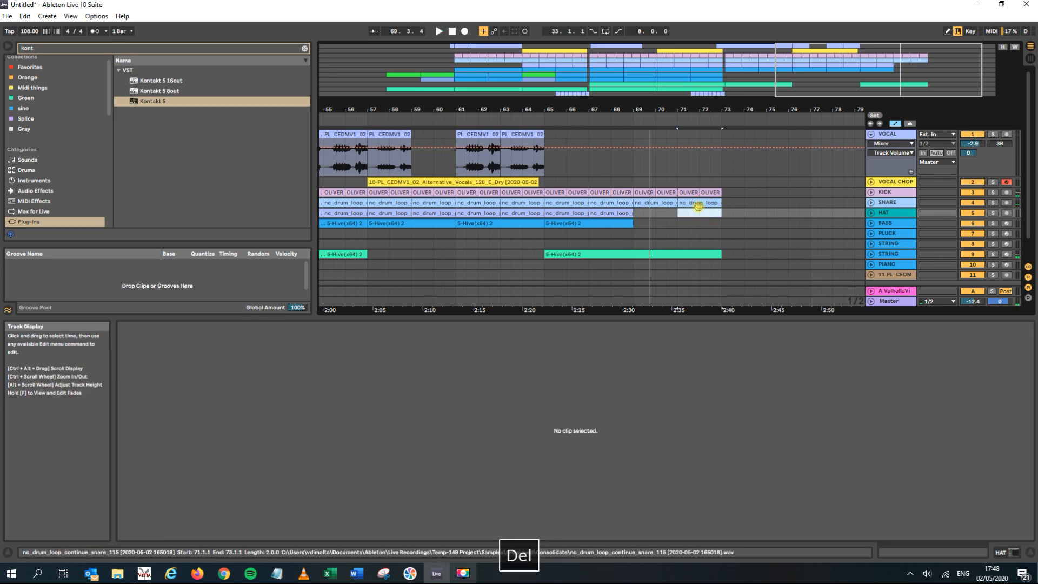
- Delete the SNARE clip from 71.1.1 to 73.1.1 and play the section from bar 71
{"action": "left_click", "coordinate": [697, 204]}
{"action": "key", "text": "Delete"}
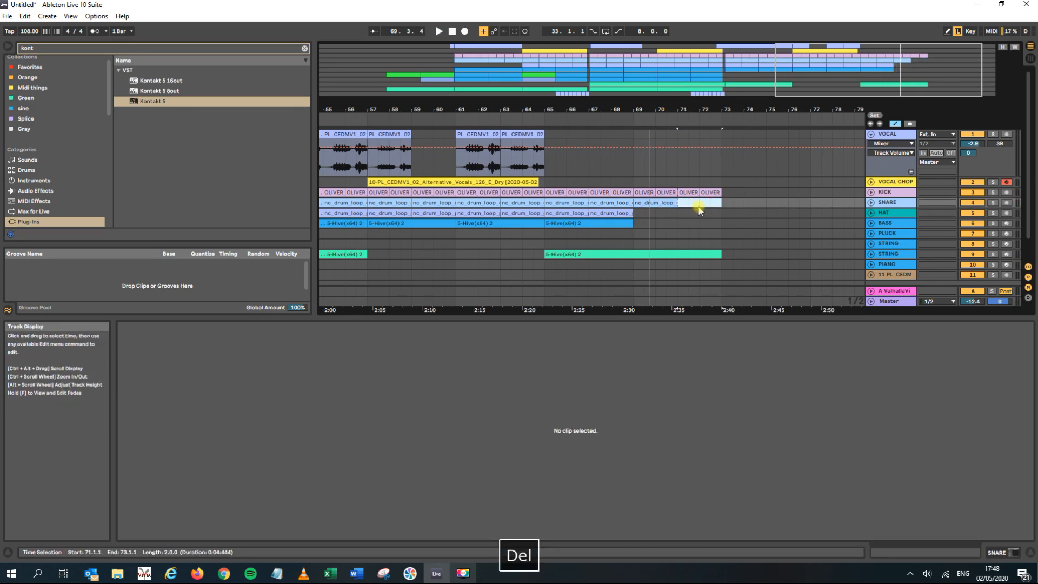
{"action": "key", "text": "space"}
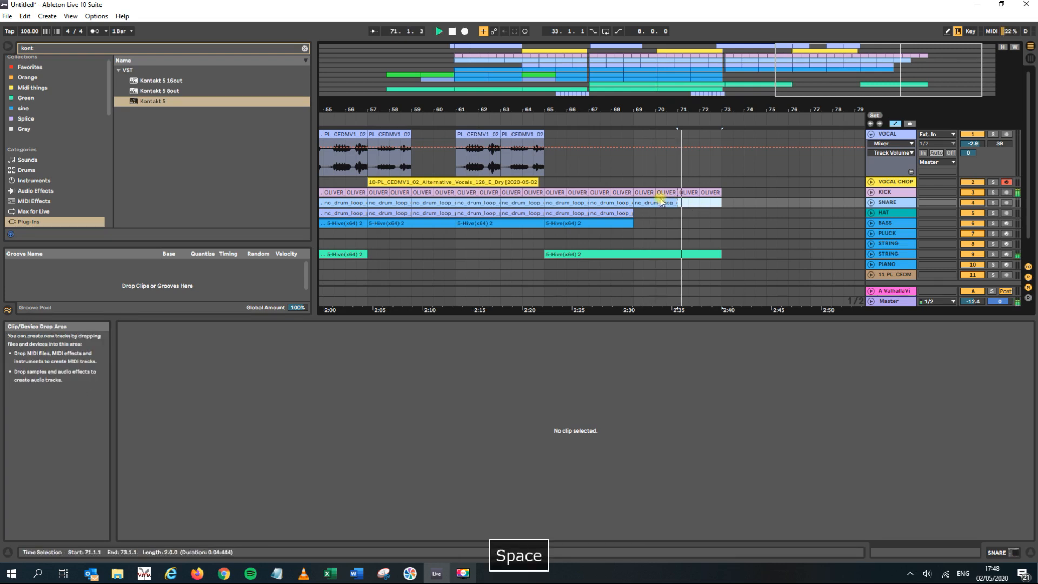
{"action": "left_click", "coordinate": [654, 101]}
{"action": "left_click_drag", "start_coordinate": [655, 103], "coordinate": [654, 48]}
{"action": "key", "text": "space"}
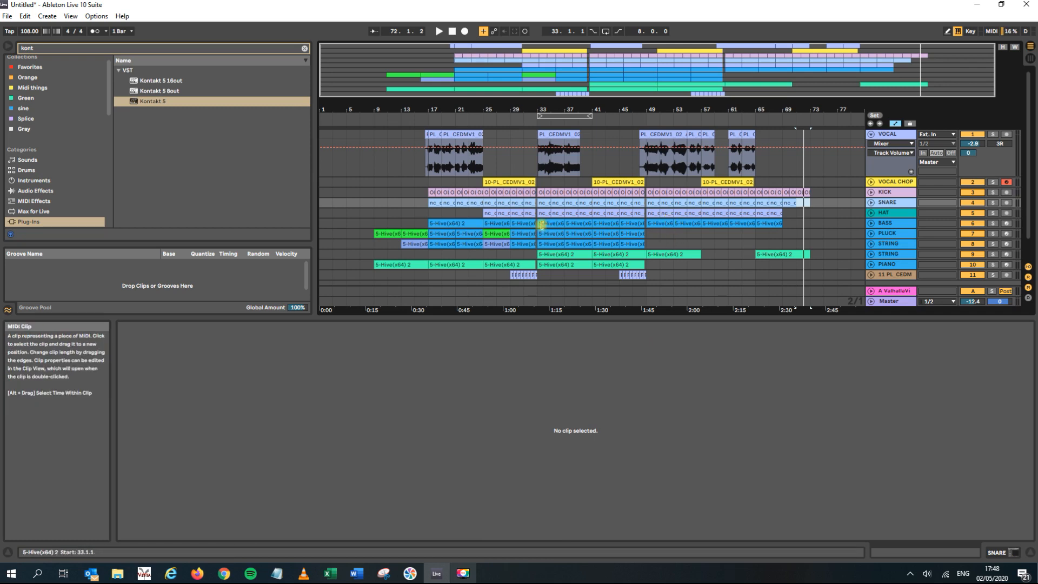
- Solo the 11 PL_CEDM track and play its stuttered vocal clips from bar 45
{"action": "scroll", "coordinate": [541, 224], "scroll_direction": "down", "scroll_amount": 2}
{"action": "scroll", "coordinate": [542, 225], "scroll_direction": "up", "scroll_amount": 2}
{"action": "scroll", "coordinate": [541, 225], "scroll_direction": "down", "scroll_amount": 2}
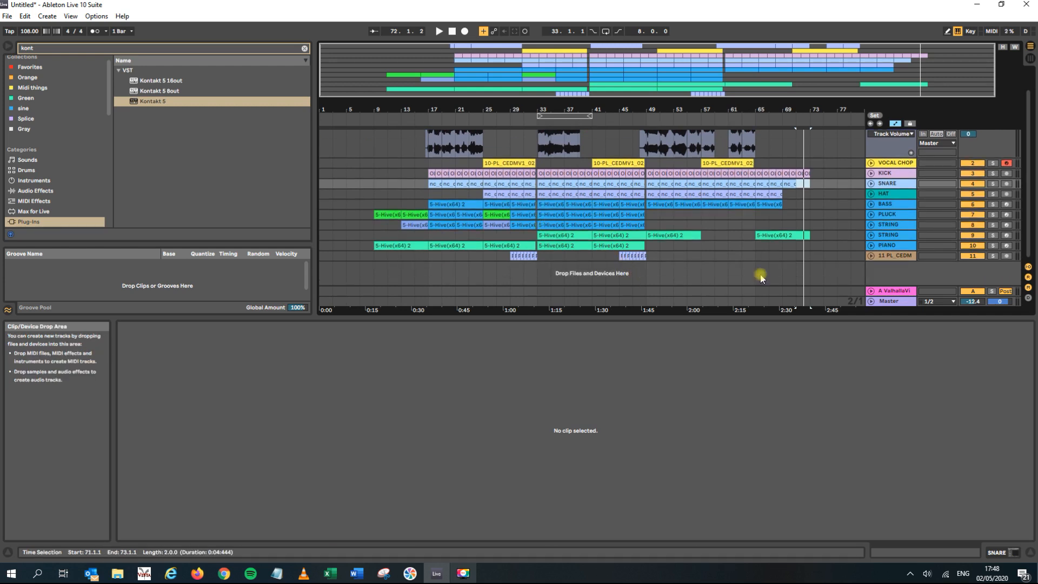
{"action": "left_click", "coordinate": [621, 256]}
{"action": "key", "text": "space"}
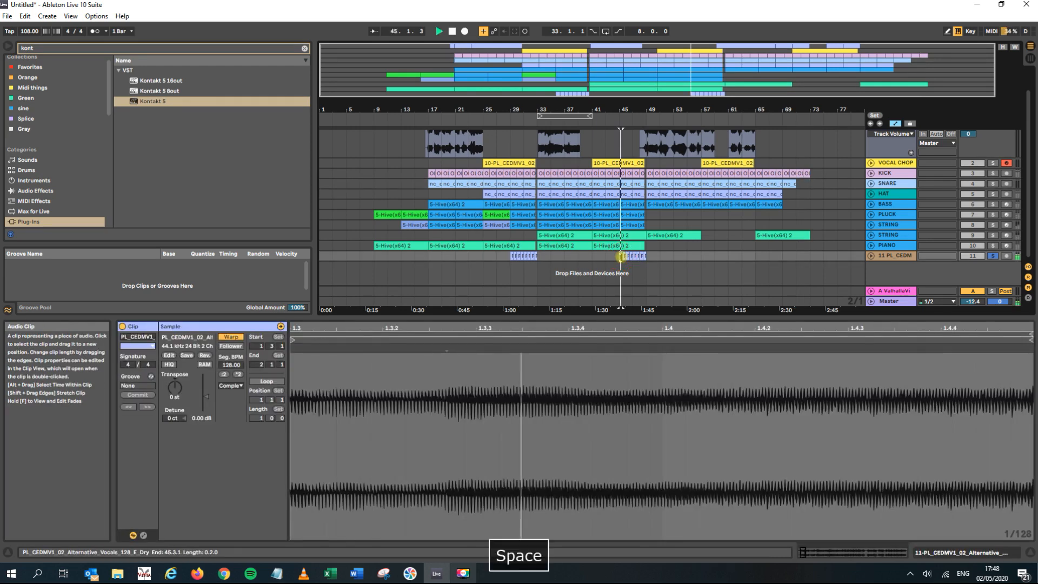
- Move the 11 PL_CEDM track directly below VOCAL CHOP and rename it VOCAL BACKUP
{"action": "left_click_drag", "start_coordinate": [889, 186], "coordinate": [889, 168]}
{"action": "left_click_drag", "start_coordinate": [913, 238], "coordinate": [912, 178]}
{"action": "right_click", "coordinate": [897, 173]}
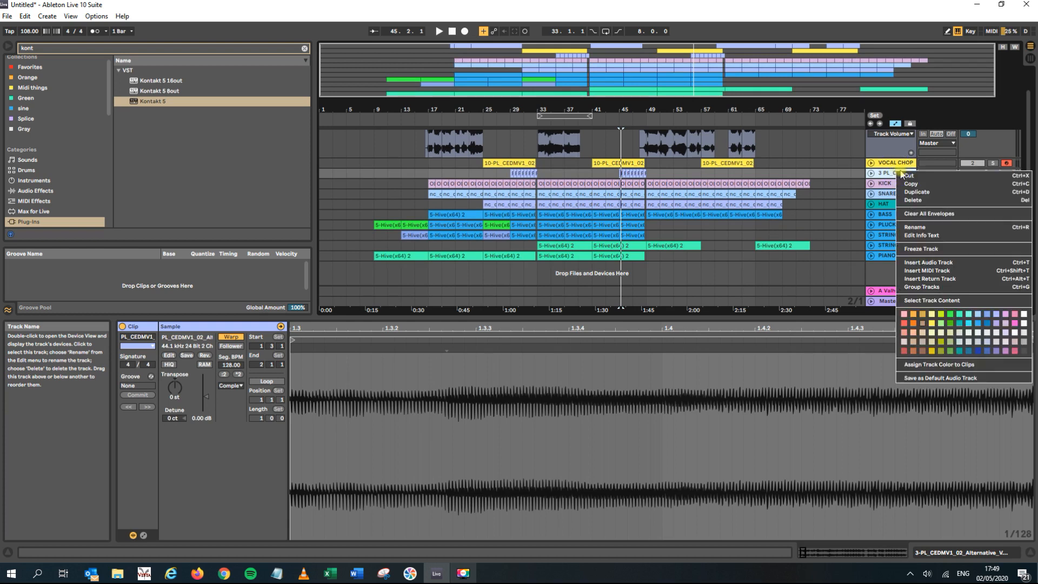
{"action": "left_click", "coordinate": [924, 227]}
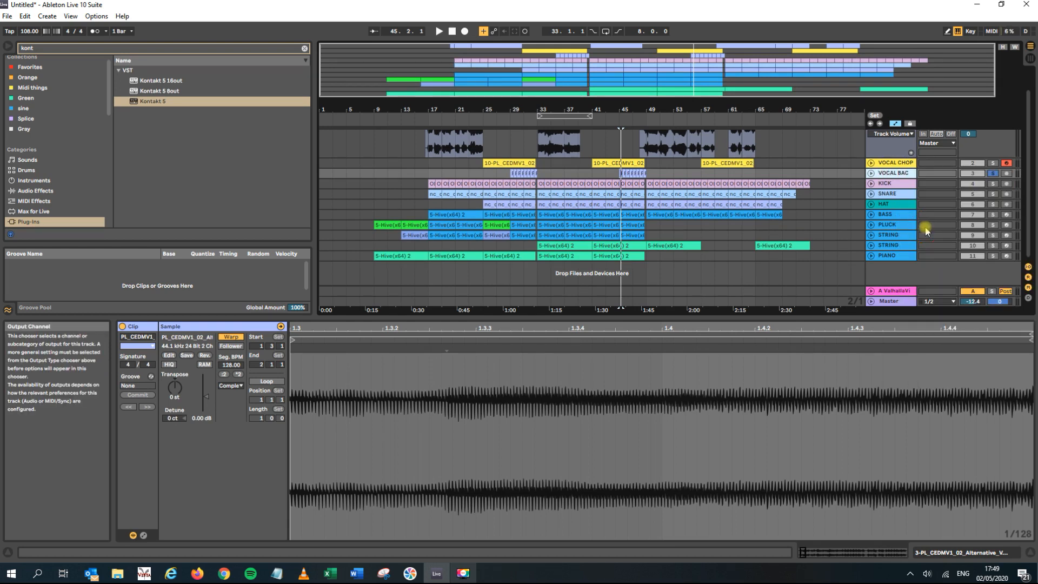
{"action": "left_click", "coordinate": [887, 185]}
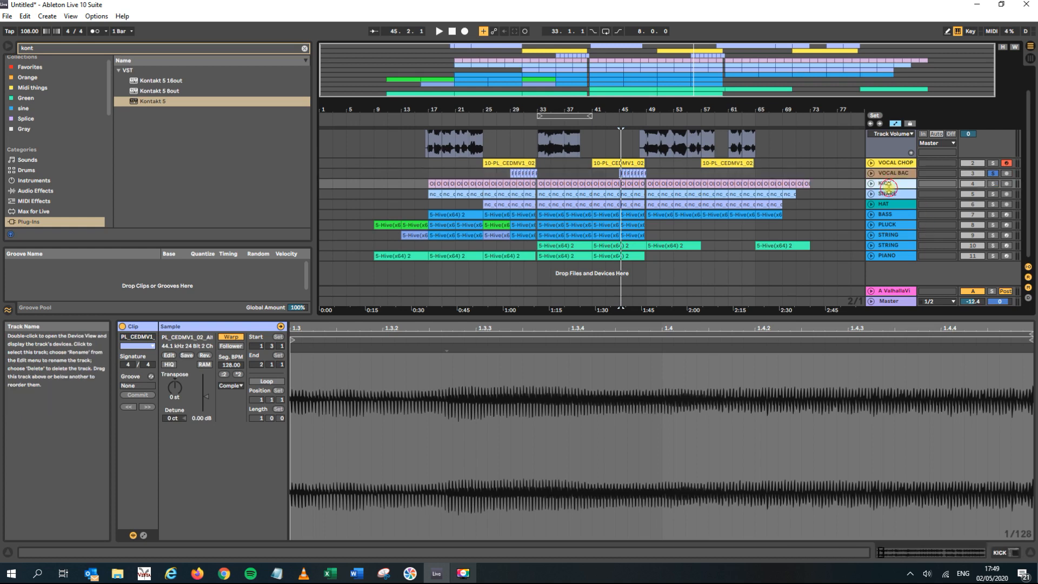
- Copy the VOCAL BACKUP section from bar 41 to 49, paste it at bar 65, and play it with the track unsoloed
{"action": "left_click_drag", "start_coordinate": [591, 173], "coordinate": [650, 180]}
{"action": "key", "text": "ctrl+c"}
{"action": "left_click_drag", "start_coordinate": [767, 106], "coordinate": [678, 177]}
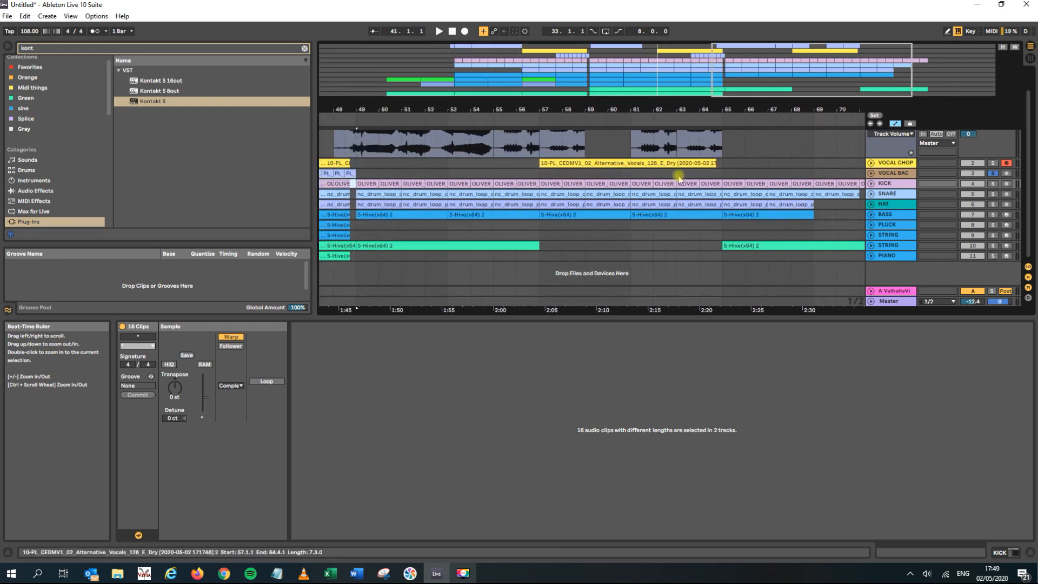
{"action": "left_click", "coordinate": [722, 173]}
{"action": "key", "text": "ctrl+v"}
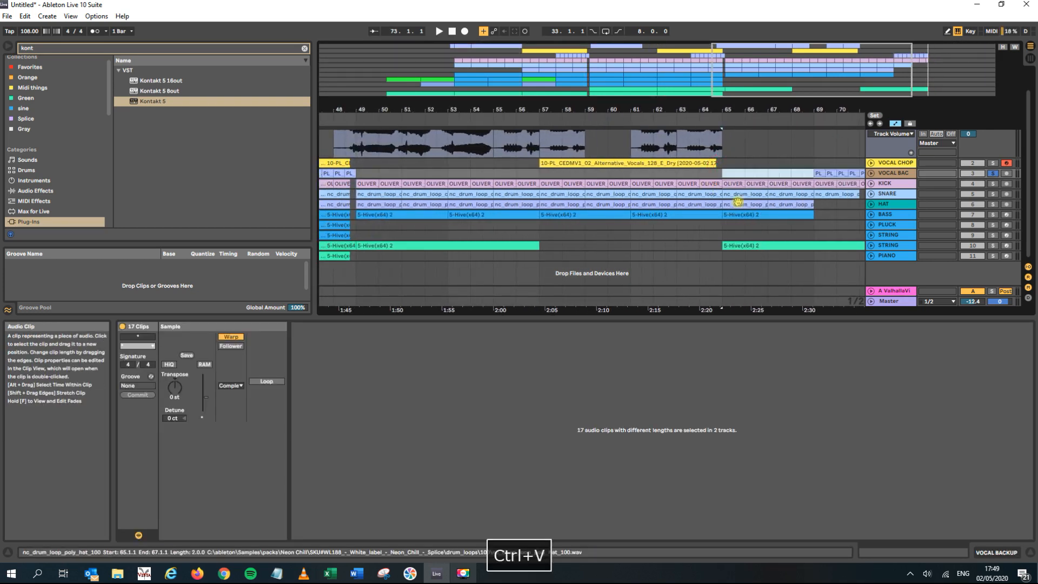
{"action": "key", "text": "space"}
{"action": "left_click", "coordinate": [992, 174]}
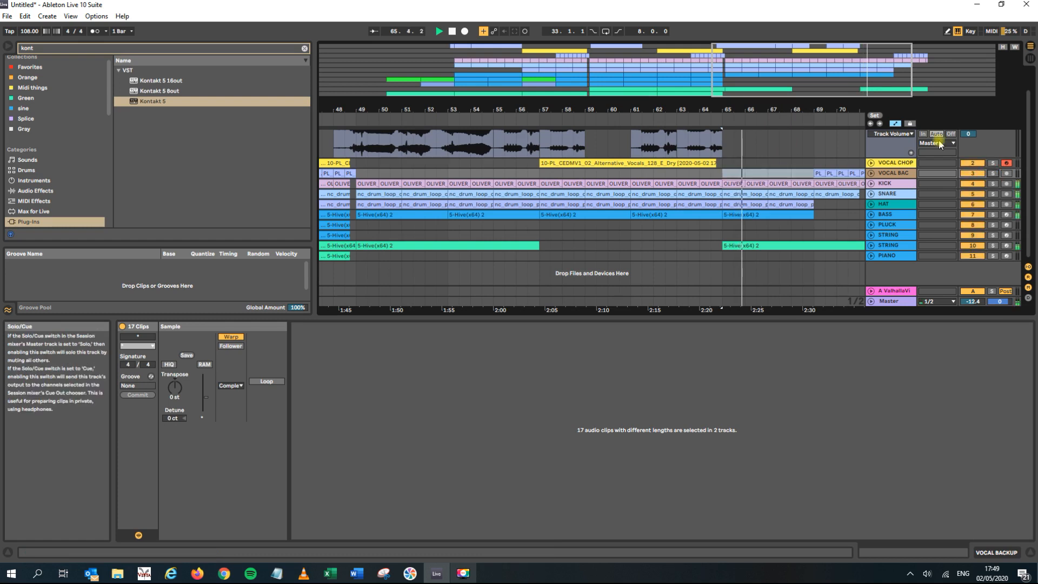
- Paste the copied VOCAL BACKUP section at 57.1.1
{"action": "left_click_drag", "start_coordinate": [836, 111], "coordinate": [644, 156]}
{"action": "left_click", "coordinate": [644, 173]}
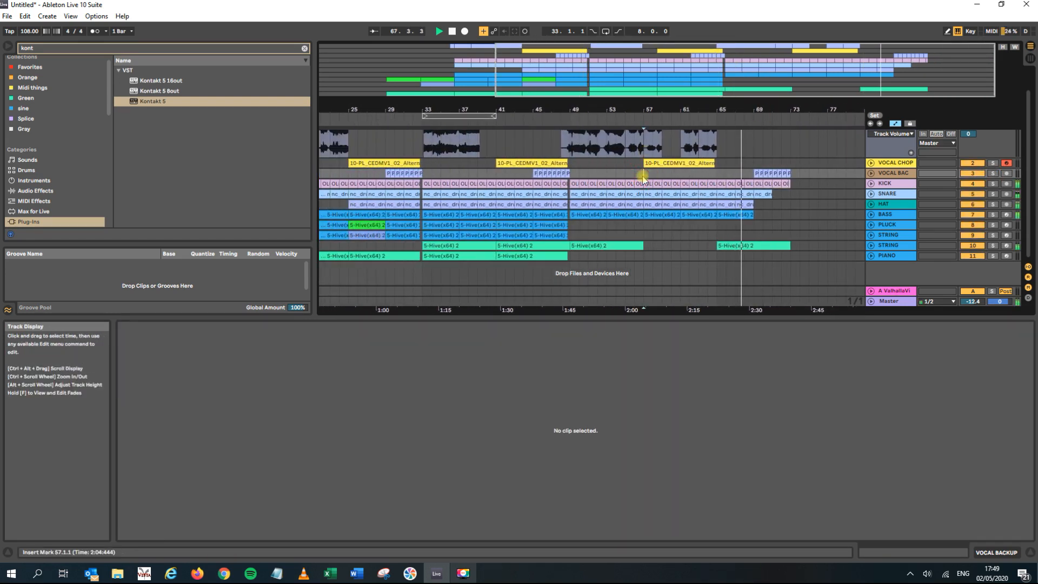
{"action": "key", "text": "ctrl+v"}
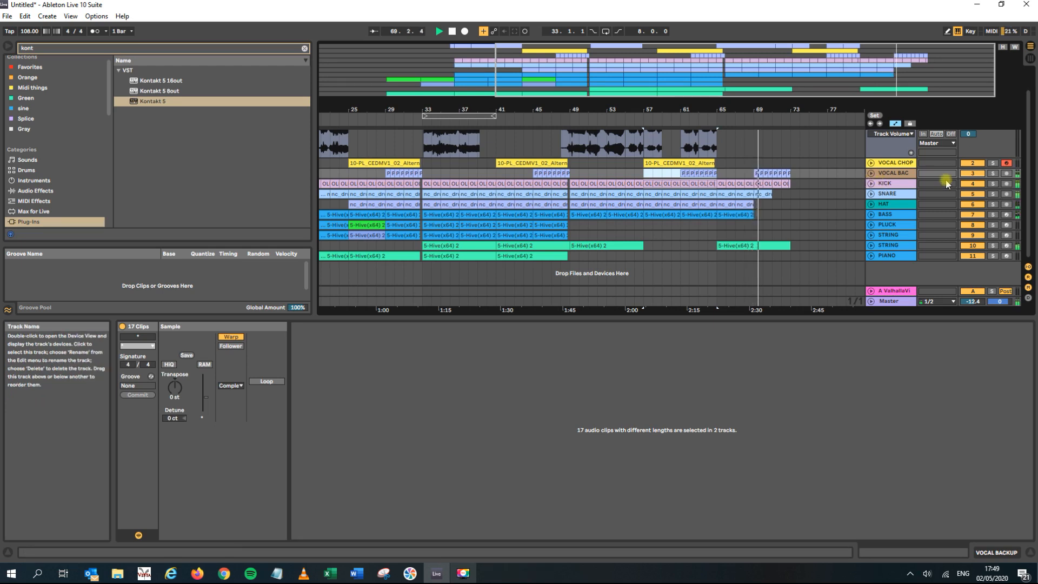
{"action": "scroll", "coordinate": [727, 175], "scroll_direction": "up", "scroll_amount": 1}
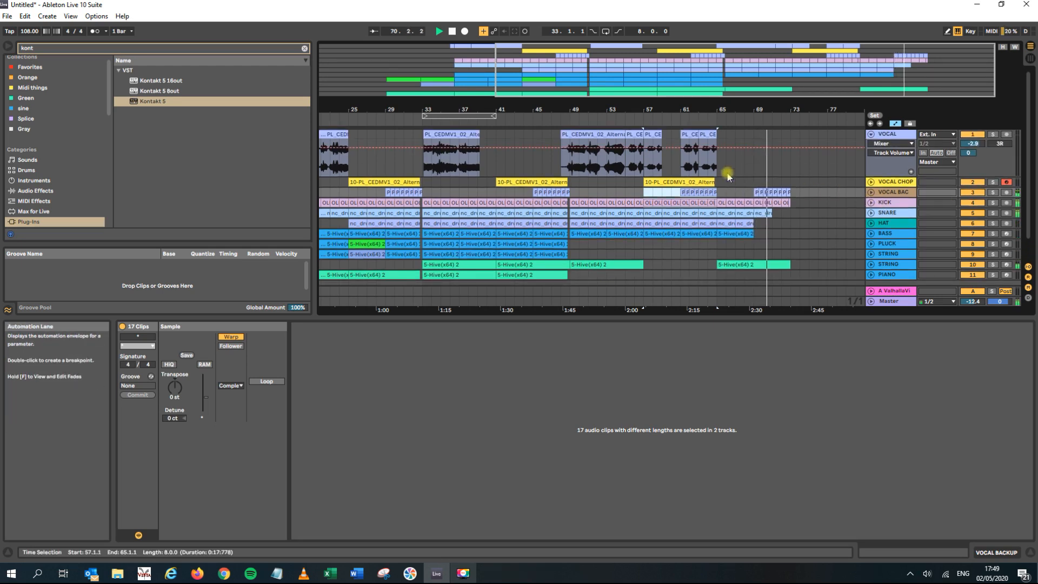
- Copy the VOCAL CHOP clip at bar 57, paste it at bar 69, and move the copy back to bar 65
{"action": "key", "text": "space"}
{"action": "left_click", "coordinate": [702, 192]}
{"action": "key", "text": "ctrl+c"}
{"action": "left_click", "coordinate": [753, 185]}
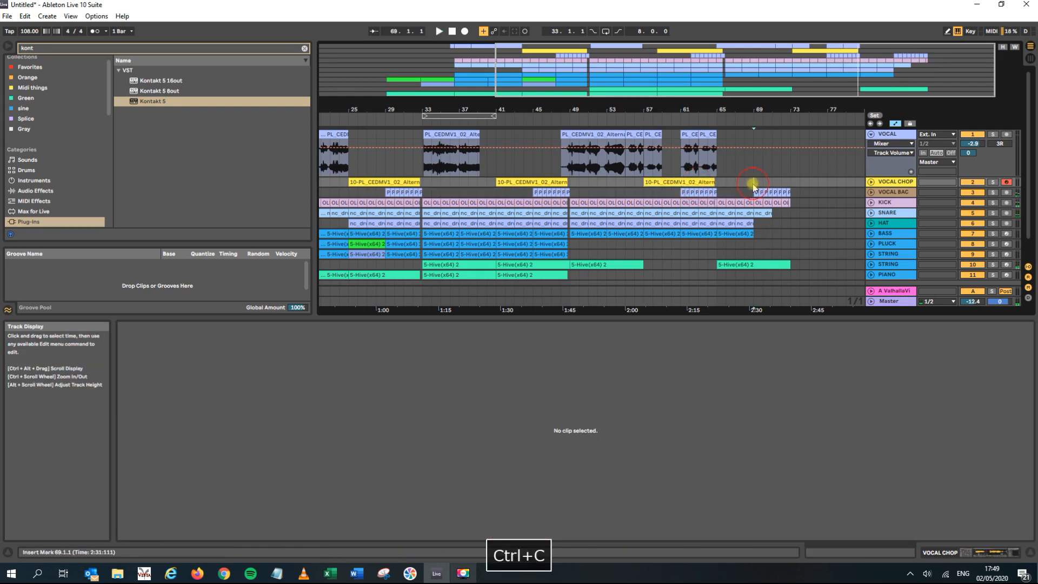
{"action": "key", "text": "ctrl+v"}
{"action": "key", "text": "space"}
{"action": "left_click_drag", "start_coordinate": [822, 181], "coordinate": [763, 184]}
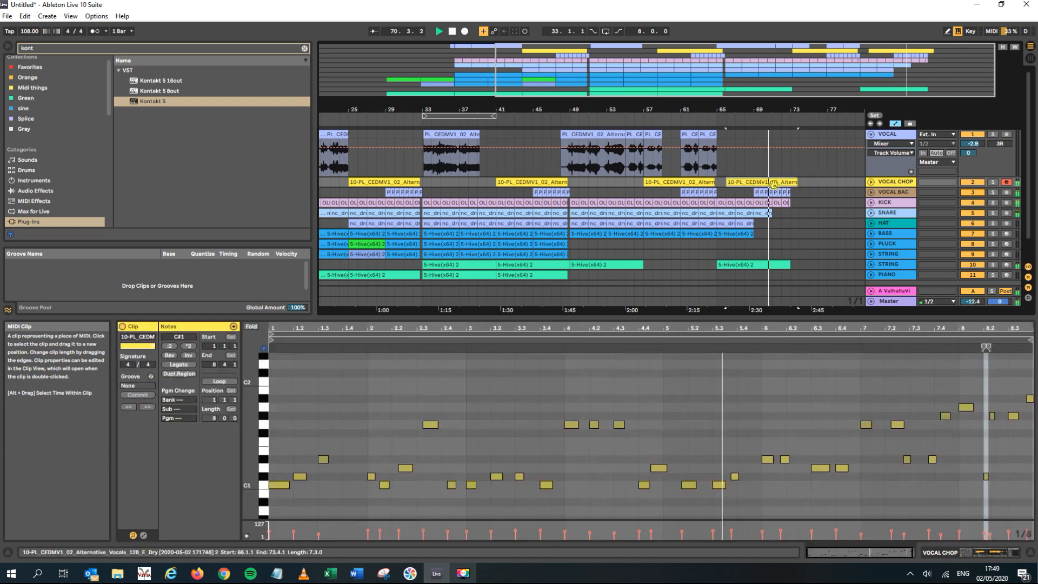
- Trim the VOCAL CHOP copy to start at bar 69, undo the trim, and delete the copy
{"action": "left_click_drag", "start_coordinate": [733, 179], "coordinate": [772, 176]}
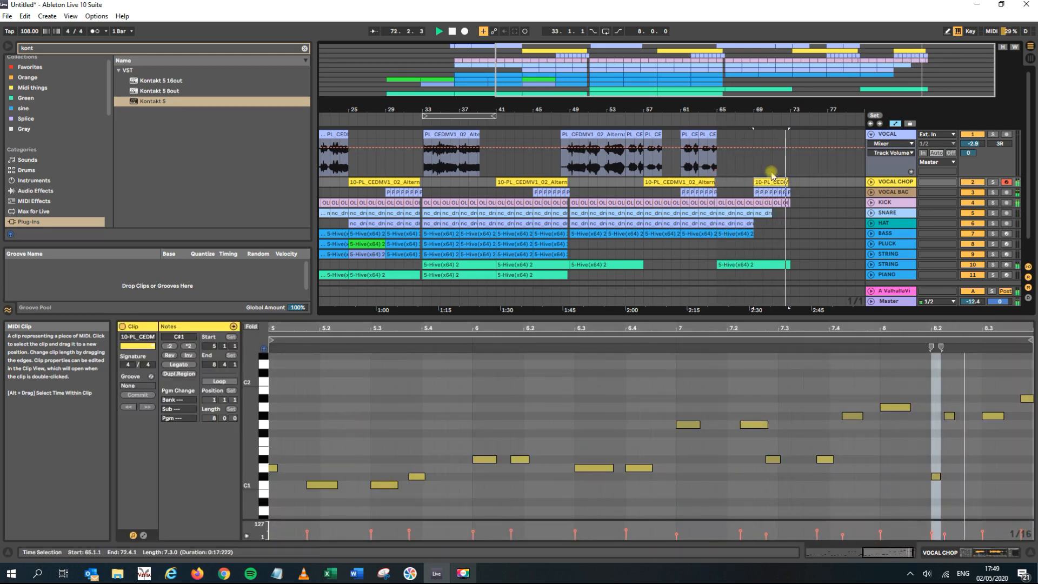
{"action": "key", "text": "ctrl+z"}
{"action": "key", "text": "space"}
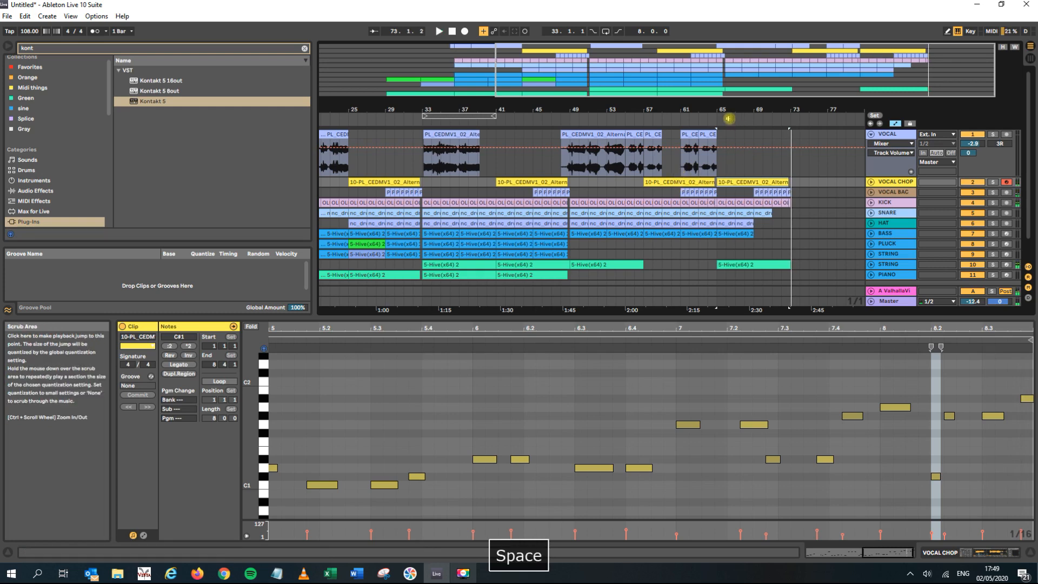
{"action": "key", "text": "Delete"}
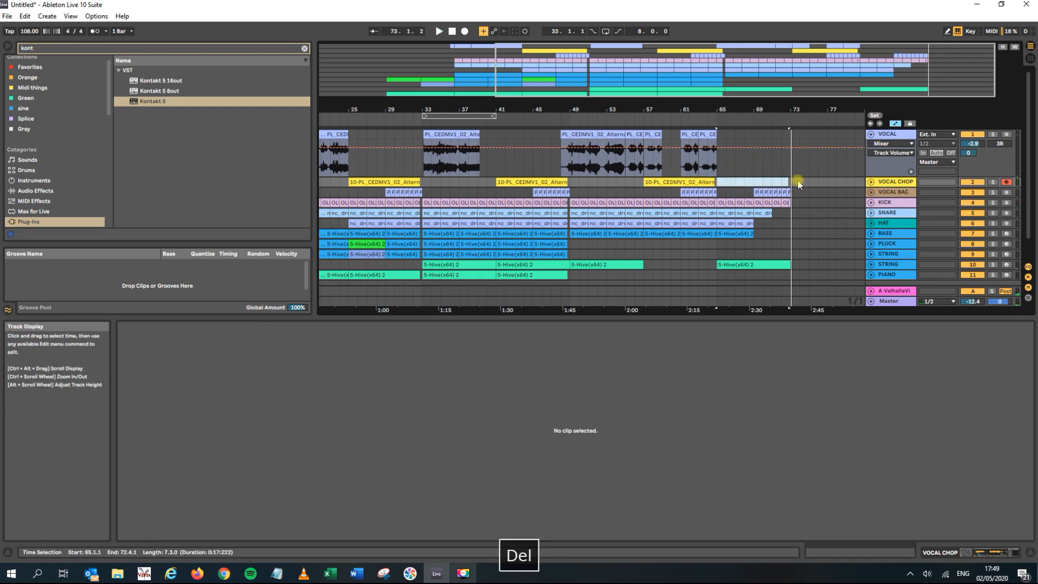
- Delete the VOCAL BACKUP clips between 68.1.1 and 74.1.1 and play the arrangement from bar 57
{"action": "left_click_drag", "start_coordinate": [799, 192], "coordinate": [747, 199]}
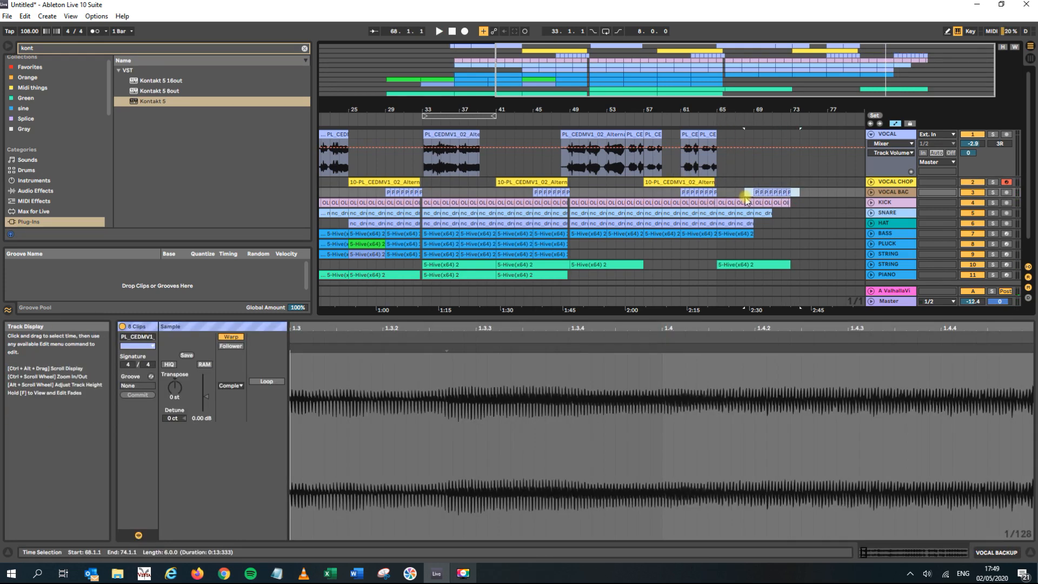
{"action": "key", "text": "Delete"}
{"action": "key", "text": "space"}
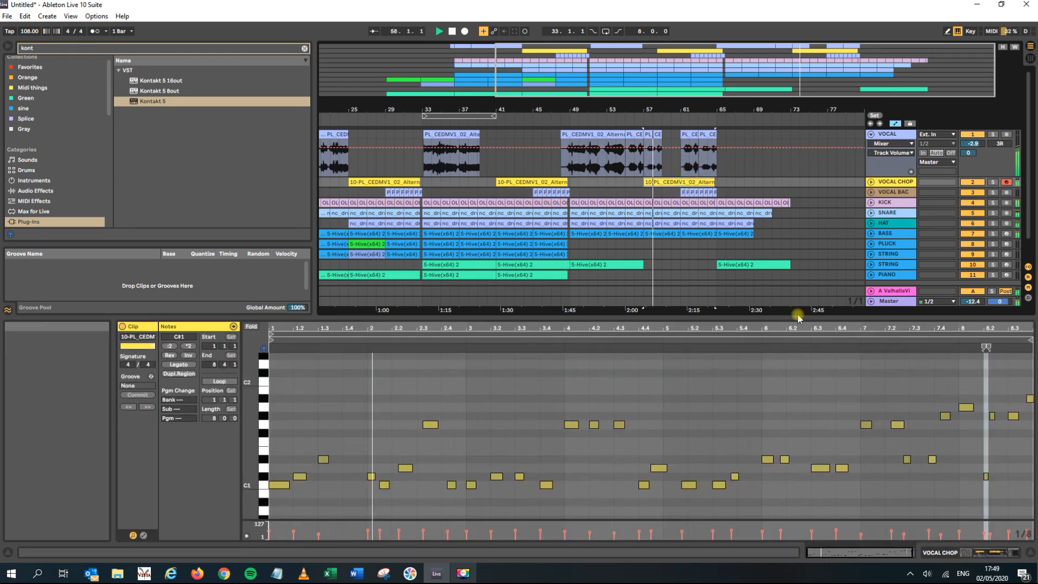
{"action": "left_click_drag", "start_coordinate": [716, 110], "coordinate": [741, 107]}
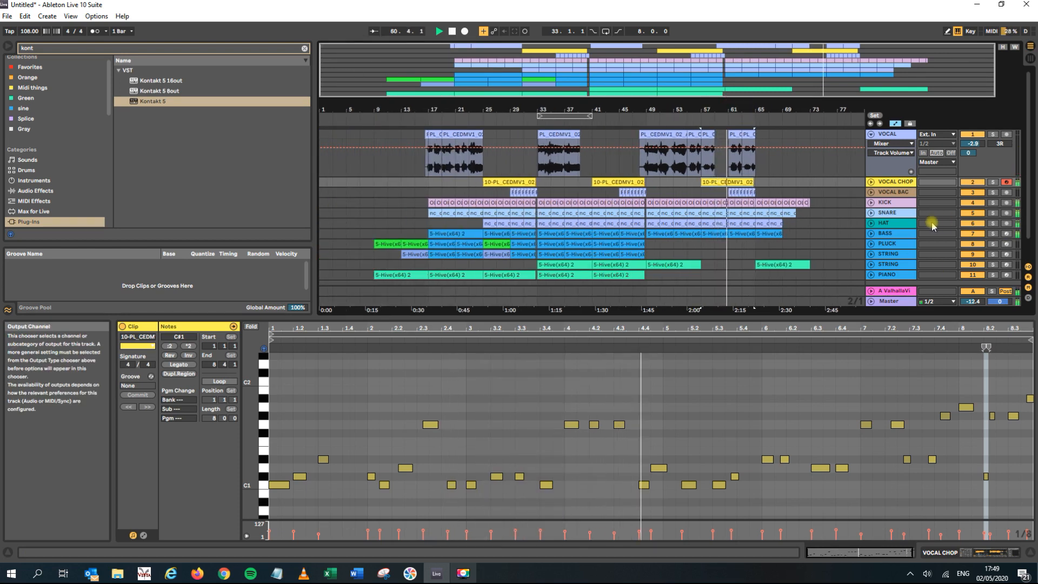
- Copy the PLUCK clip at bar 13 to bar 65 and duplicate it once so it extends to bar 73
{"action": "left_click", "coordinate": [628, 246]}
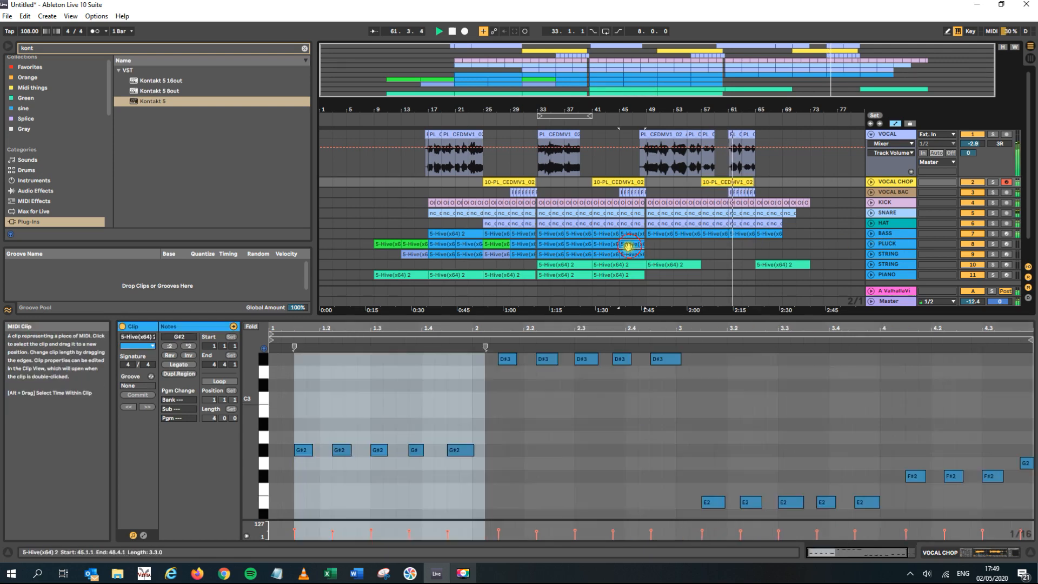
{"action": "left_click", "coordinate": [409, 243]}
{"action": "key", "text": "ctrl+c"}
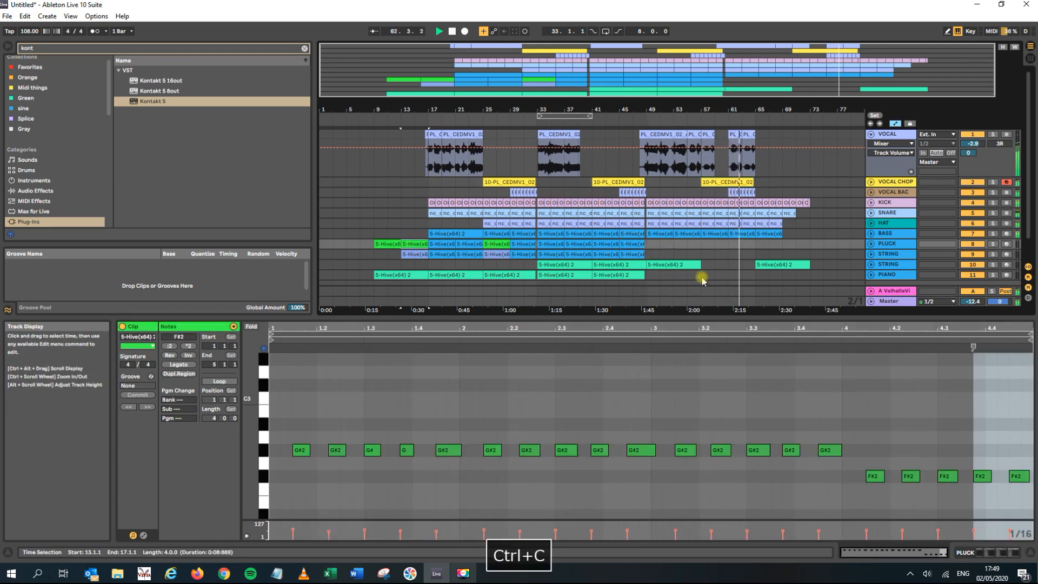
{"action": "left_click", "coordinate": [751, 286]}
{"action": "key", "text": "ctrl+v"}
{"action": "key", "text": "ctrl+d"}
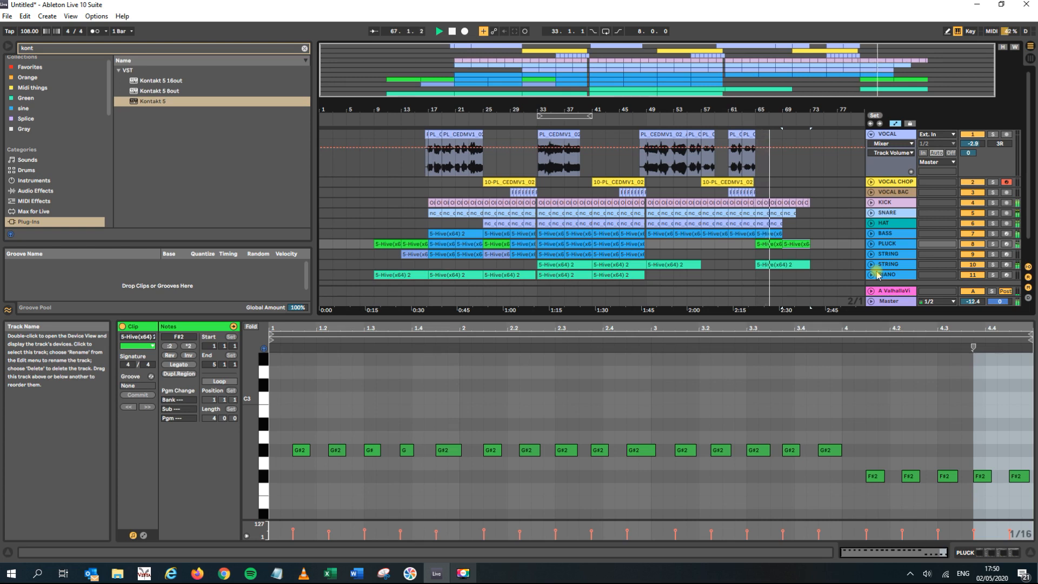
- Copy the PIANO clip at bar 41 to bar 65 and play the section
{"action": "left_click", "coordinate": [631, 276]}
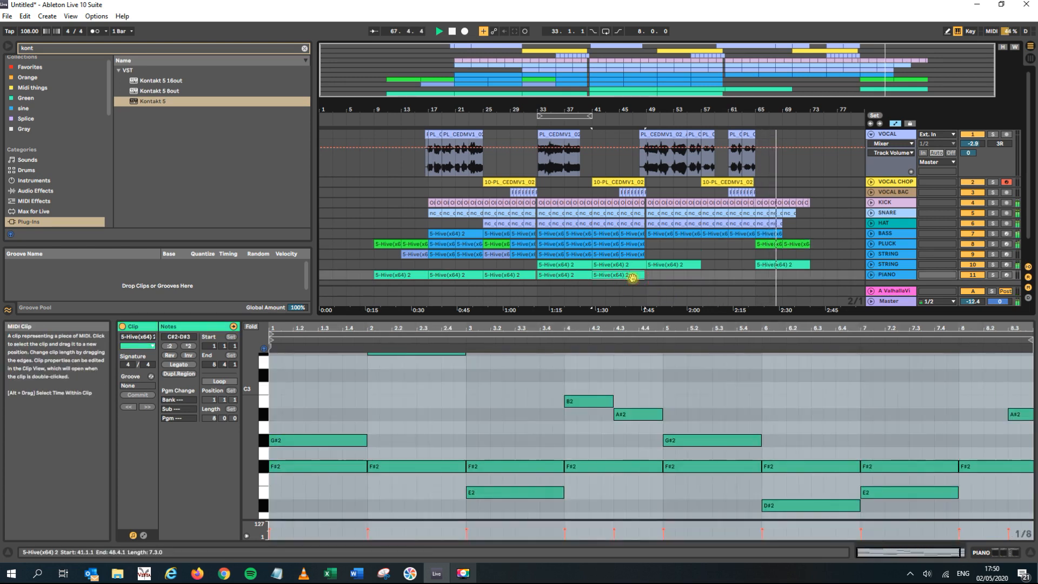
{"action": "key", "text": "ctrl+c"}
{"action": "left_click", "coordinate": [755, 276]}
{"action": "key", "text": "ctrl+v"}
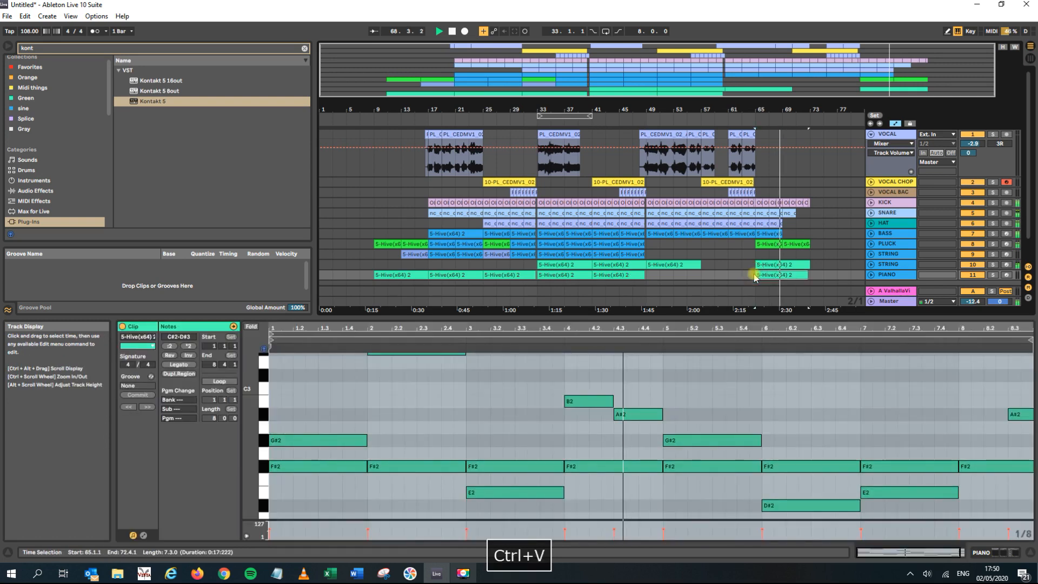
{"action": "key", "text": "space"}
{"action": "key", "text": "space"}
- Undo the PIANO paste at bar 65 and the last PLUCK duplicate, and stop playback
{"action": "key", "text": "ctrl+z"}
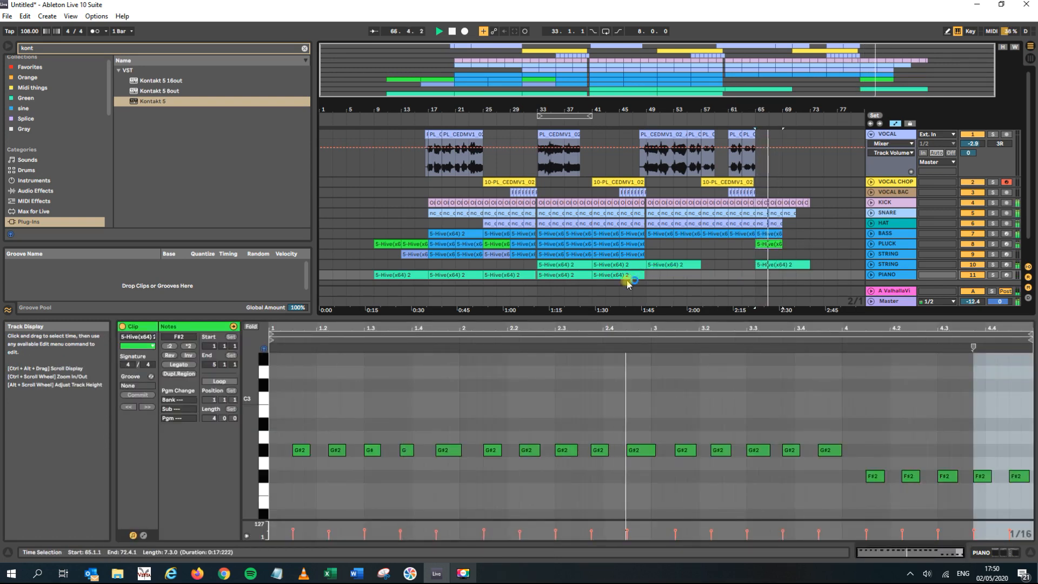
{"action": "left_click", "coordinate": [611, 276]}
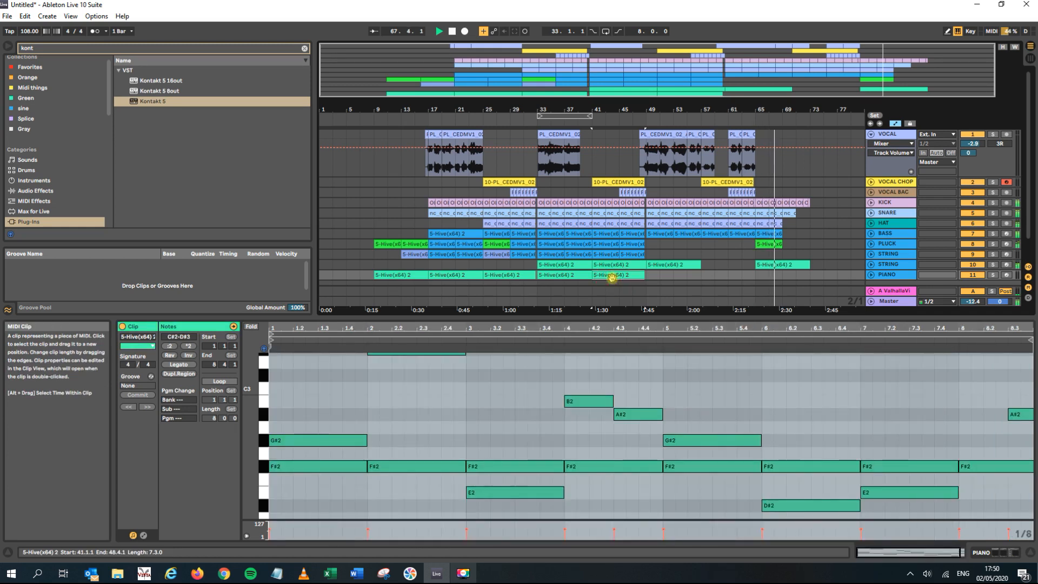
{"action": "key", "text": "space"}
- Copy the STRING clip at bar 65 to the PIANO track, recolour the STRING clip blue, and replace the PIANO copy with it
{"action": "left_click", "coordinate": [756, 268]}
{"action": "key", "text": "ctrl+c"}
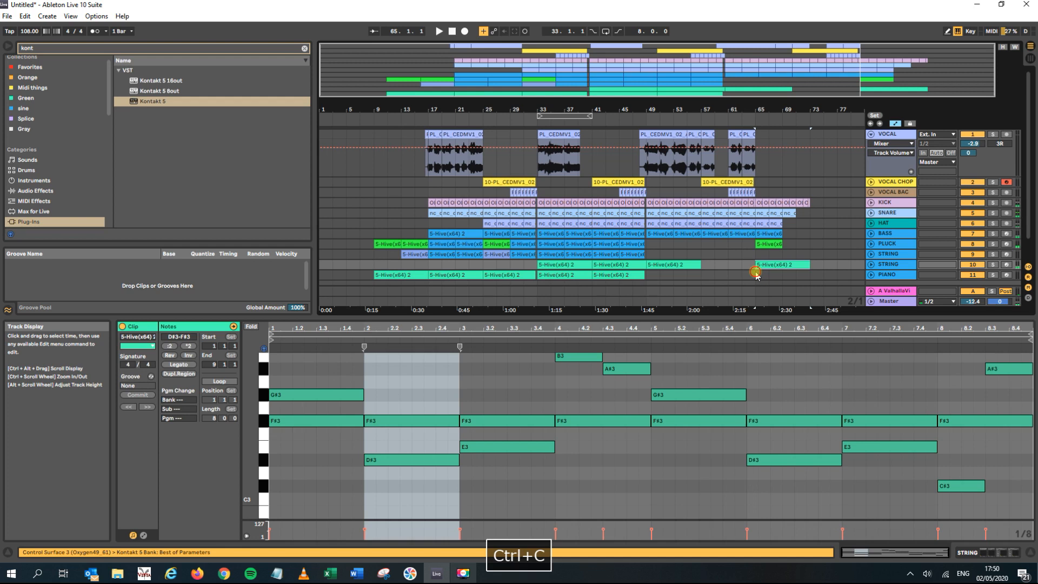
{"action": "key", "text": "ctrl+v"}
{"action": "key", "text": "space"}
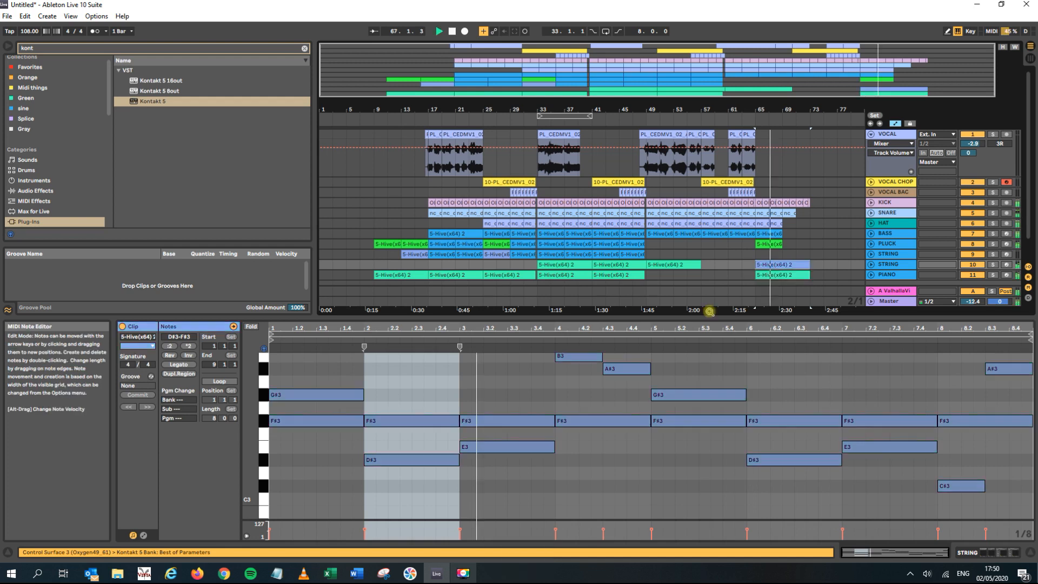
{"action": "key", "text": "ctrl+c"}
{"action": "left_click", "coordinate": [770, 273]}
{"action": "key", "text": "ctrl+v"}
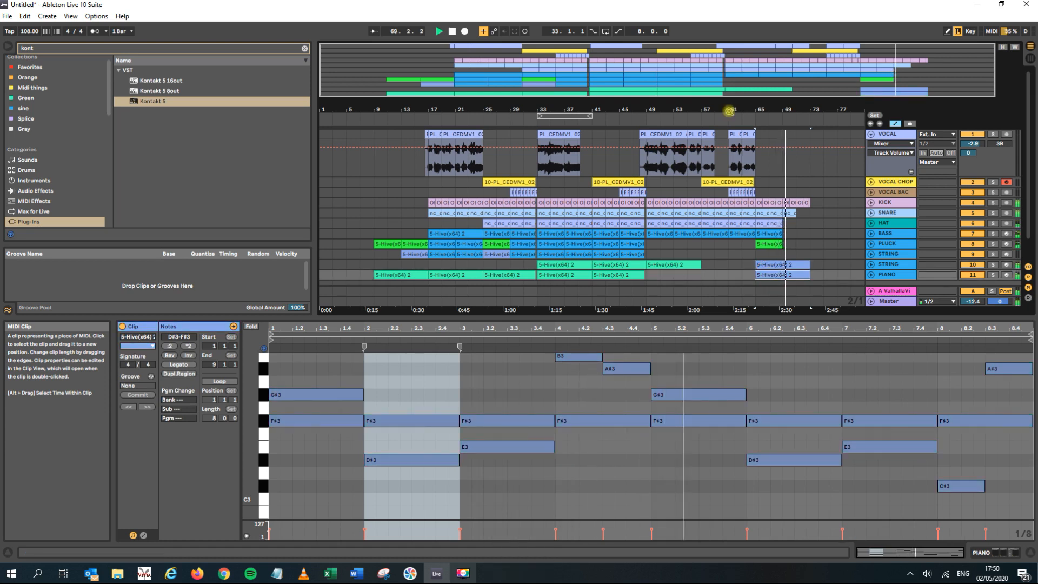
- Stop playback, put Kontakt 5 on the PIANO track, and load The Grandeur instrument in it
{"action": "key", "text": "space"}
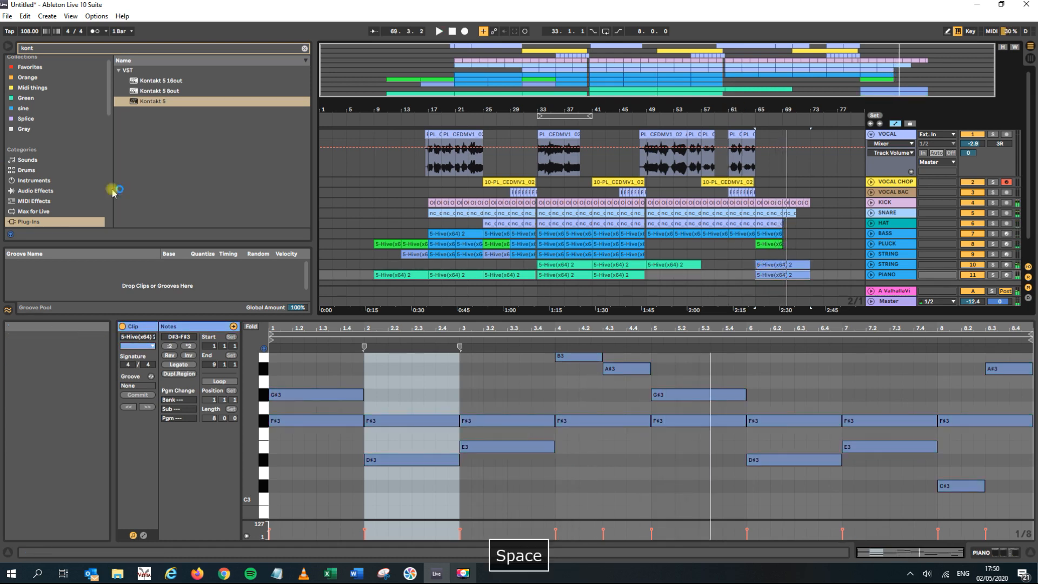
{"action": "left_click", "coordinate": [143, 103]}
{"action": "left_click", "coordinate": [524, 313]}
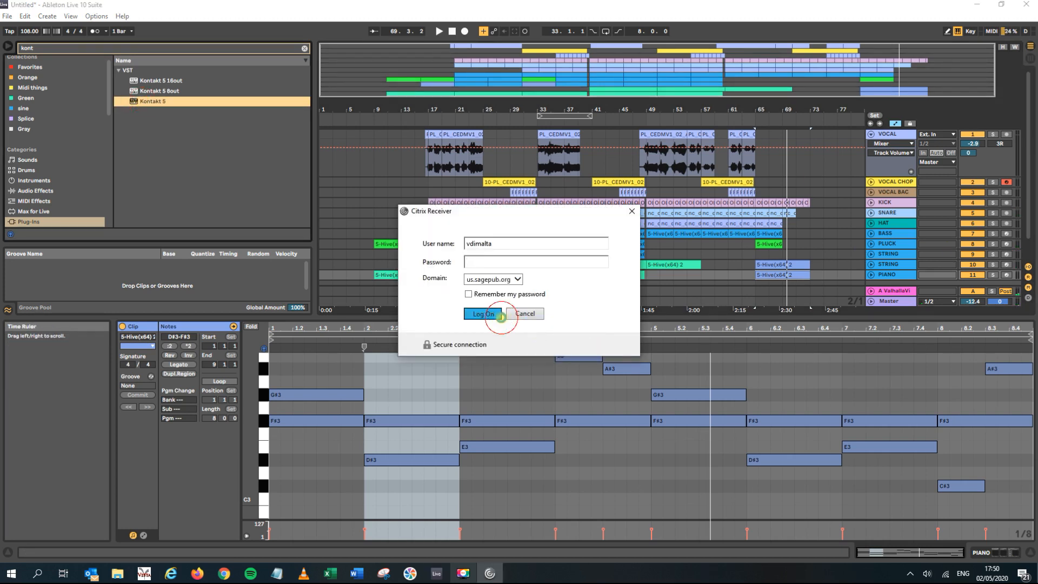
{"action": "left_click", "coordinate": [629, 205]}
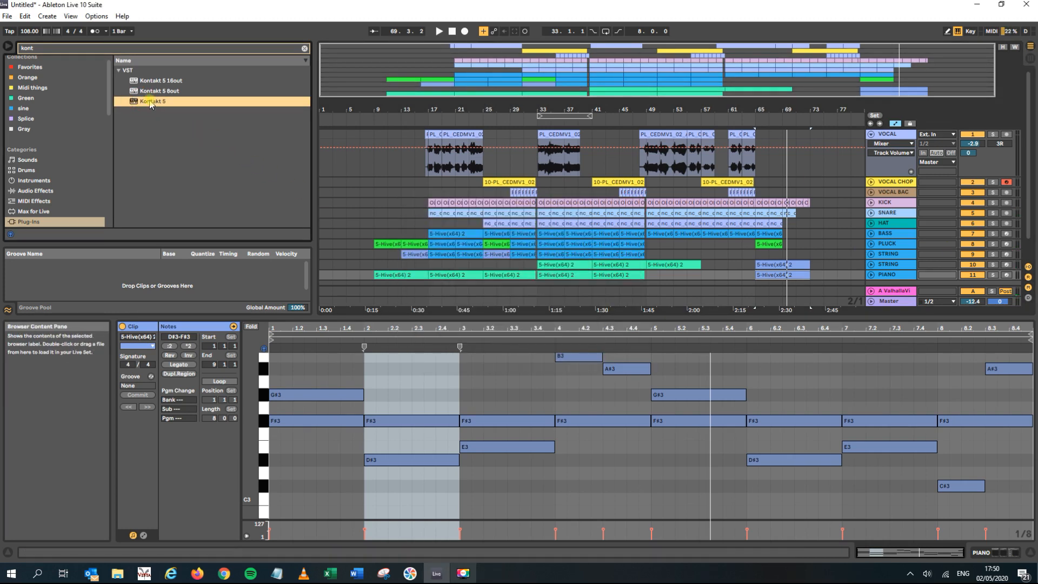
{"action": "left_click_drag", "start_coordinate": [380, 131], "coordinate": [914, 260]}
{"action": "left_click", "coordinate": [179, 280]}
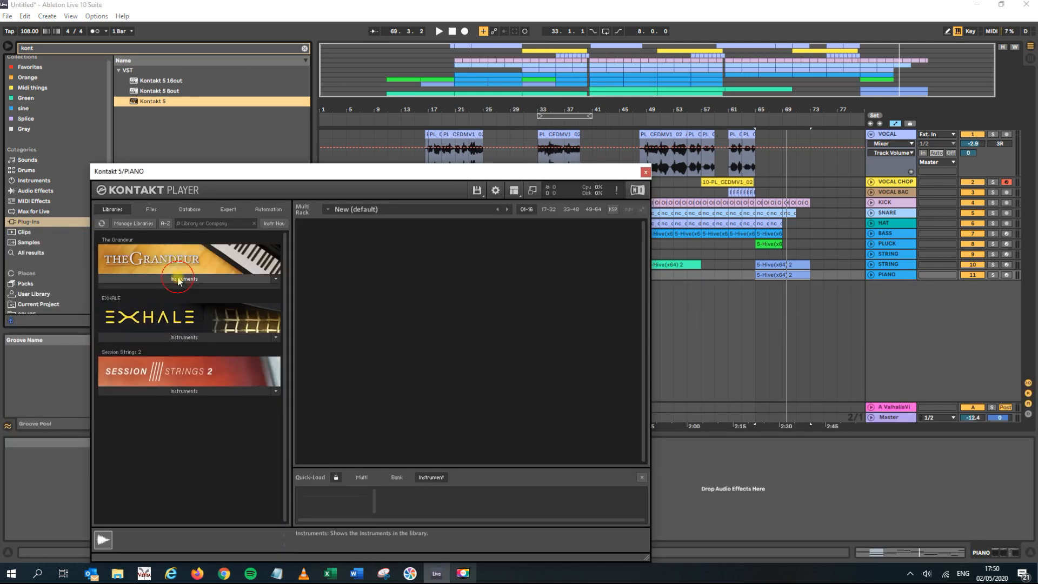
{"action": "double_click", "coordinate": [164, 292]}
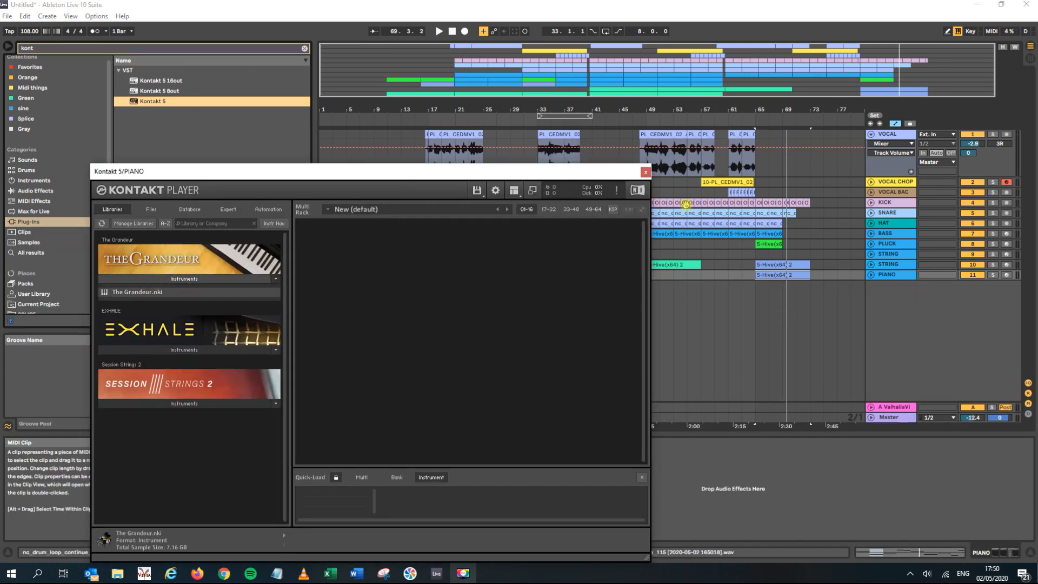
- Play from bar 65 and adjust The Grandeur's Color, Dynamic Range, Space Amount and Size on the PIANO track
{"action": "key", "text": "space"}
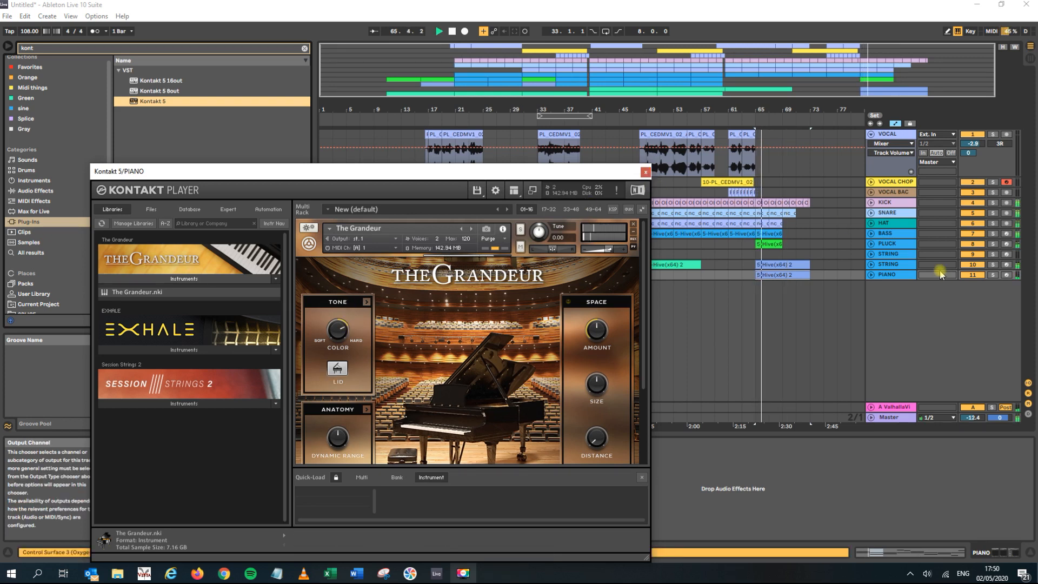
{"action": "left_click", "coordinate": [875, 275]}
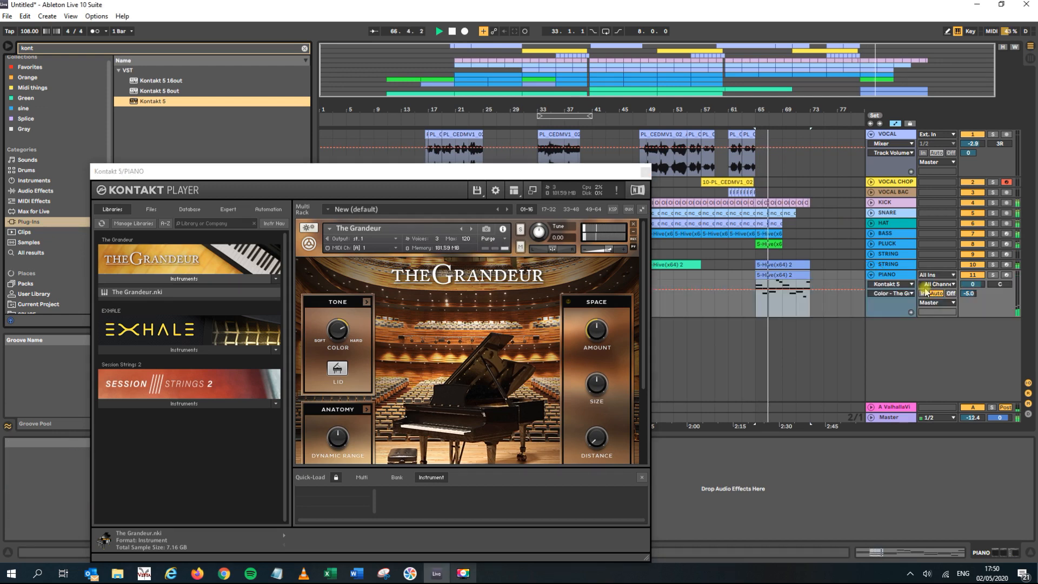
{"action": "left_click", "coordinate": [338, 435]}
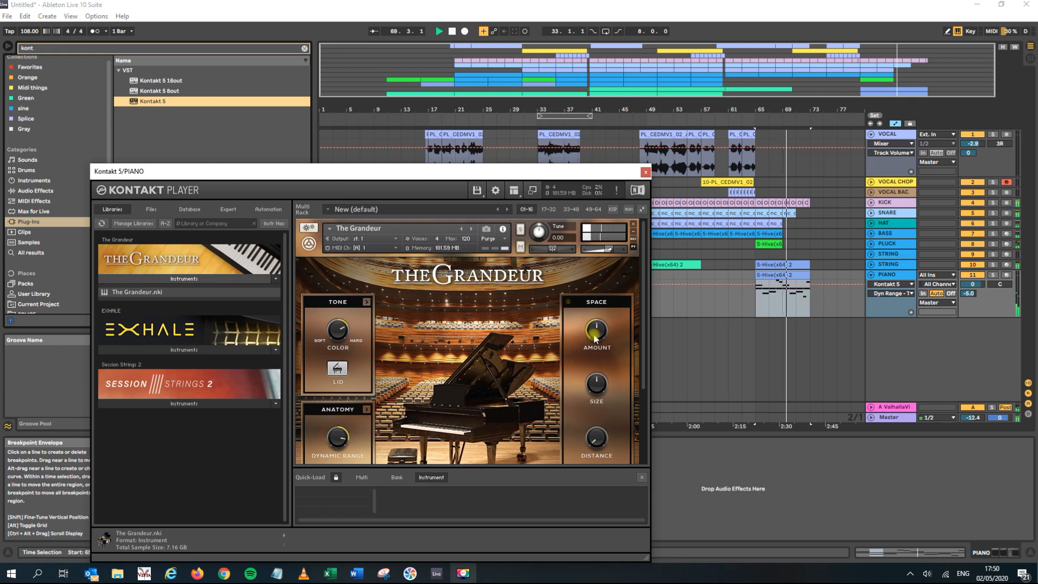
{"action": "left_click", "coordinate": [603, 319]}
{"action": "left_click", "coordinate": [604, 369]}
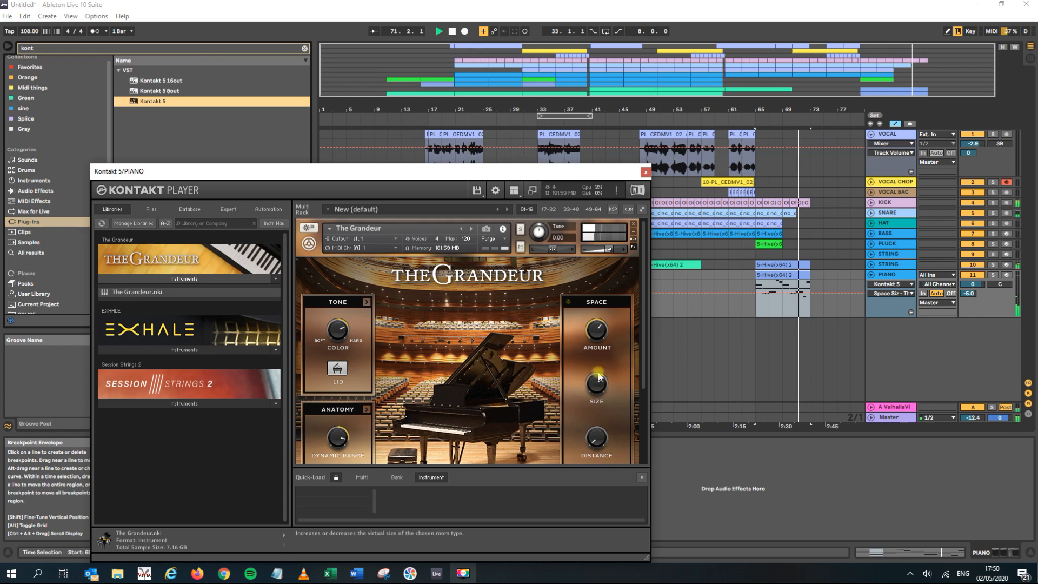
{"action": "left_click", "coordinate": [645, 172]}
- Play the PIANO clip from bar 9 and switch off the Kickstart device on the PIANO track
{"action": "left_click", "coordinate": [217, 442]}
{"action": "key", "text": "space"}
{"action": "key", "text": "space"}
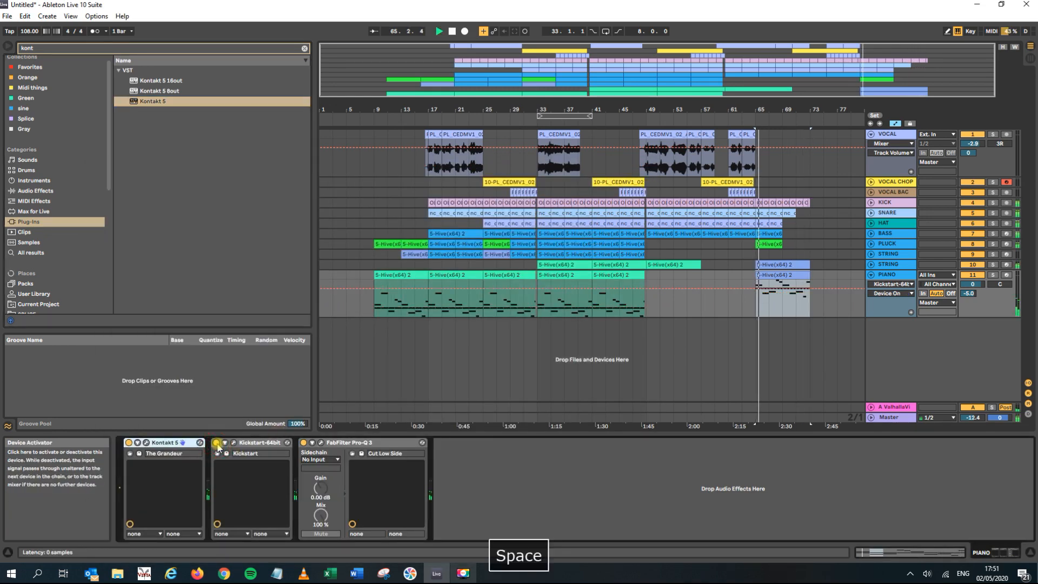
{"action": "left_click", "coordinate": [394, 282]}
{"action": "key", "text": "space"}
{"action": "key", "text": "space"}
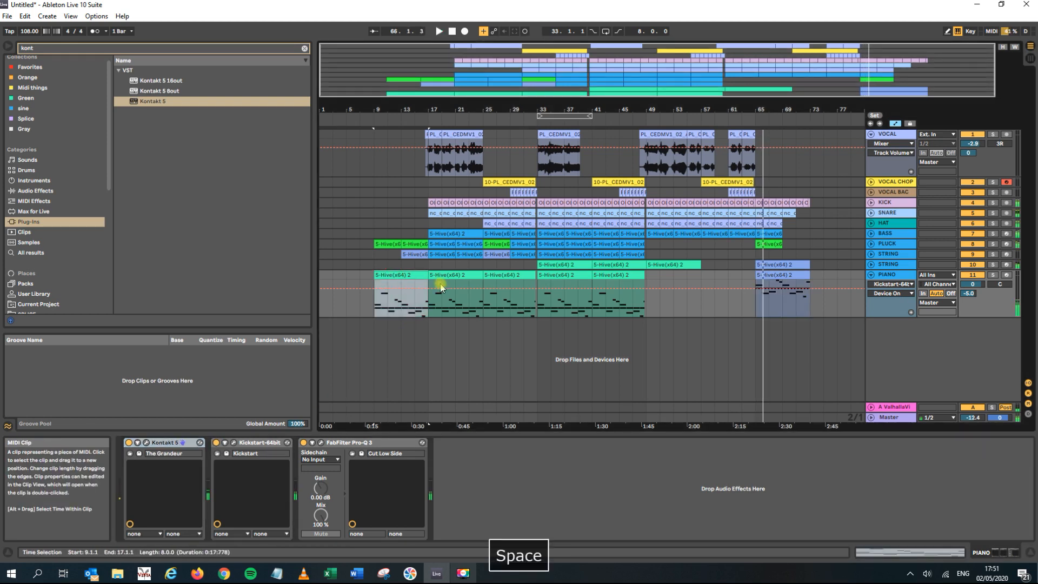
{"action": "key", "text": "space"}
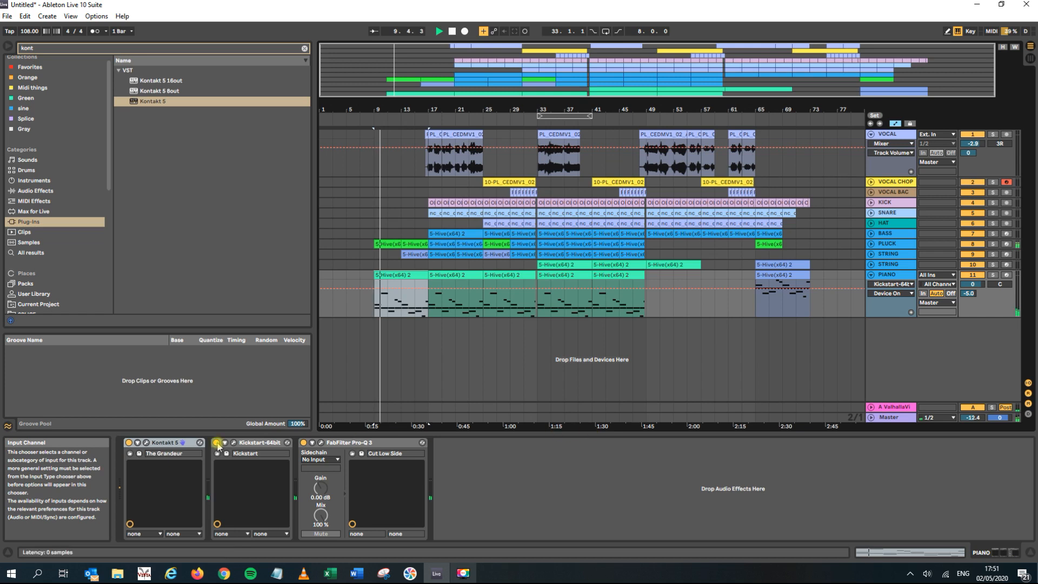
{"action": "left_click", "coordinate": [256, 466]}
{"action": "left_click", "coordinate": [302, 446]}
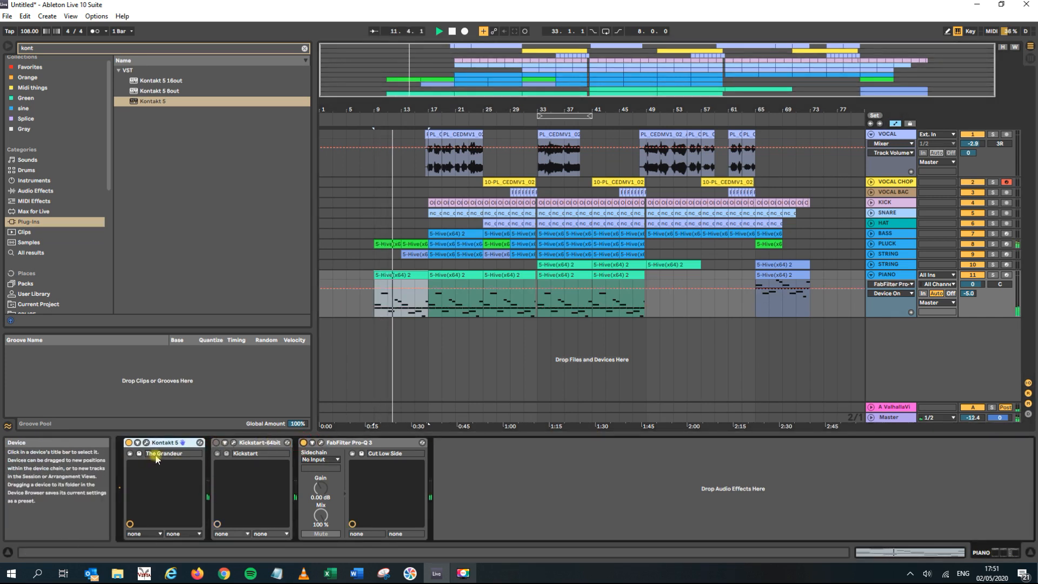
- Turn The Grandeur's Color towards the soft side on the PIANO track
{"action": "left_click", "coordinate": [146, 442]}
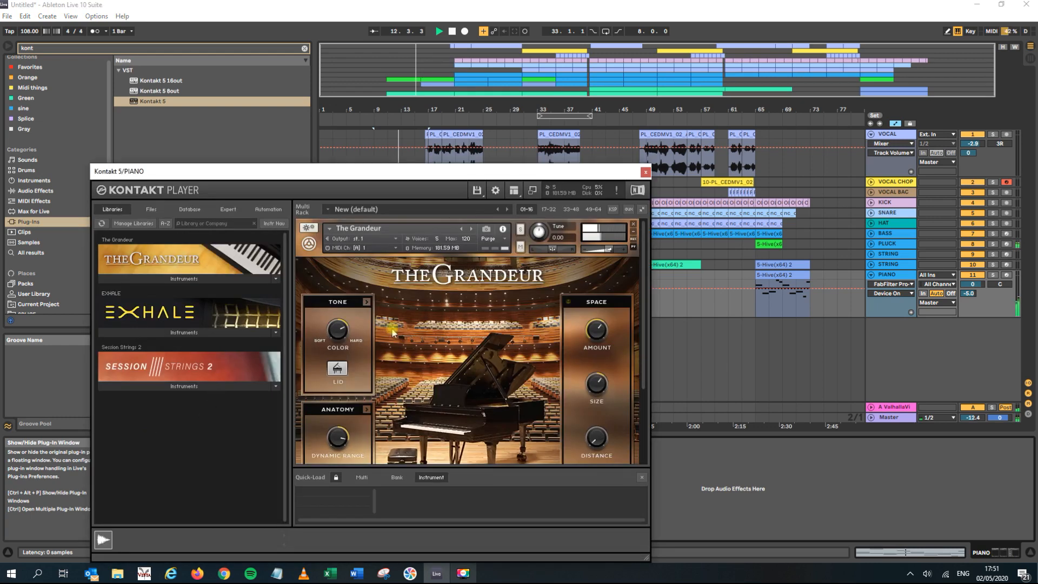
{"action": "left_click", "coordinate": [334, 350]}
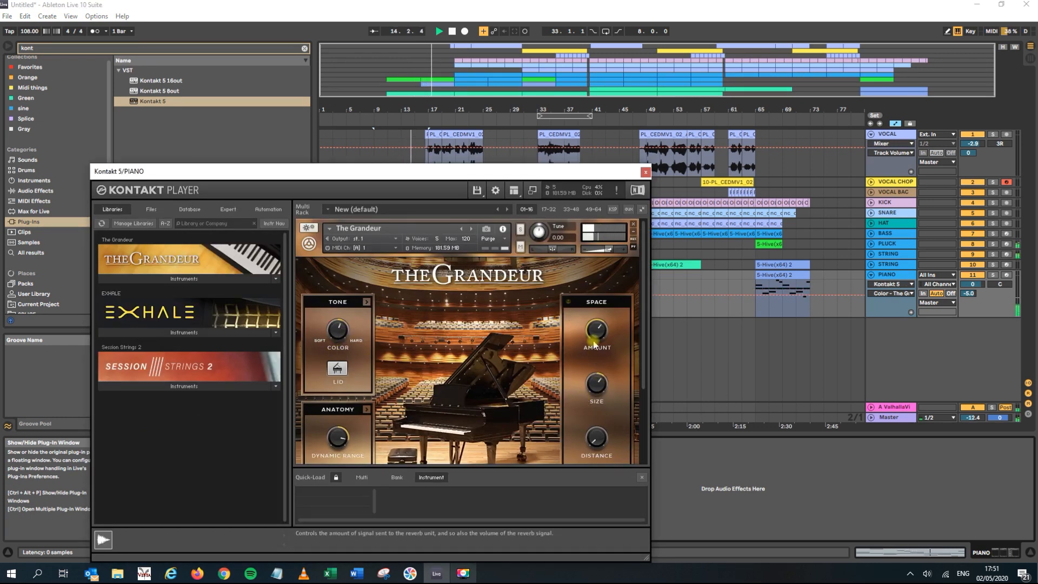
{"action": "left_click", "coordinate": [645, 171]}
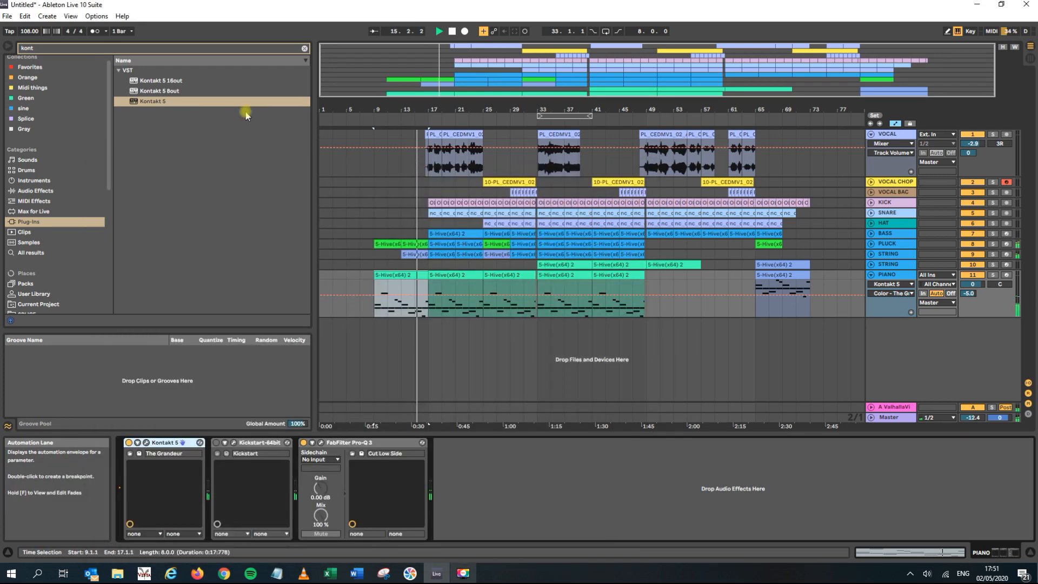
- Search the plug-ins for "cla" and add CLA-76 Stereo at the end of the PIANO device chain
{"action": "left_click", "coordinate": [136, 51]}
{"action": "type", "text": "cl"}
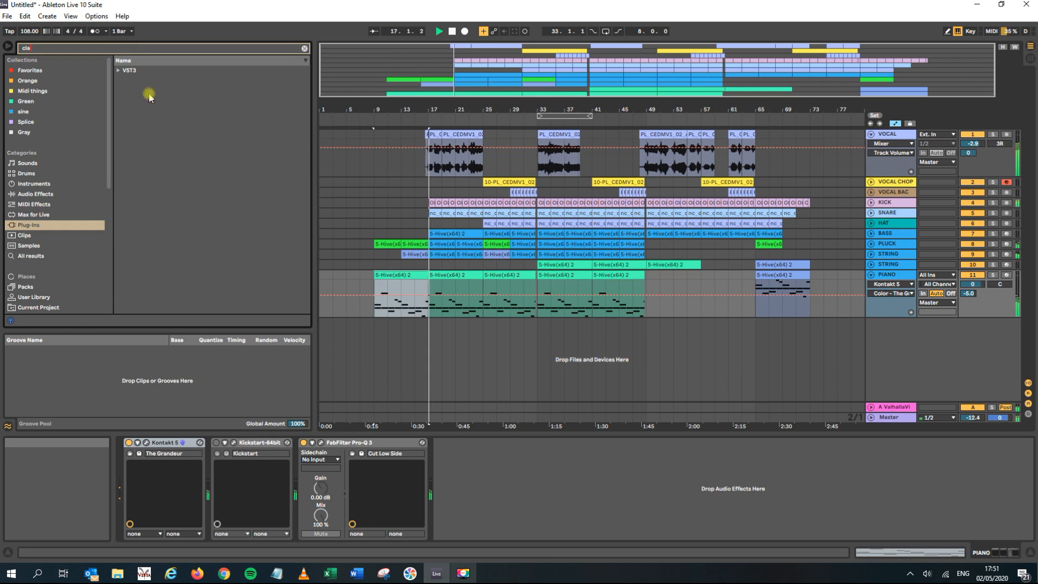
{"action": "type", "text": "a"}
{"action": "left_click", "coordinate": [452, 31]}
{"action": "left_click", "coordinate": [123, 71]}
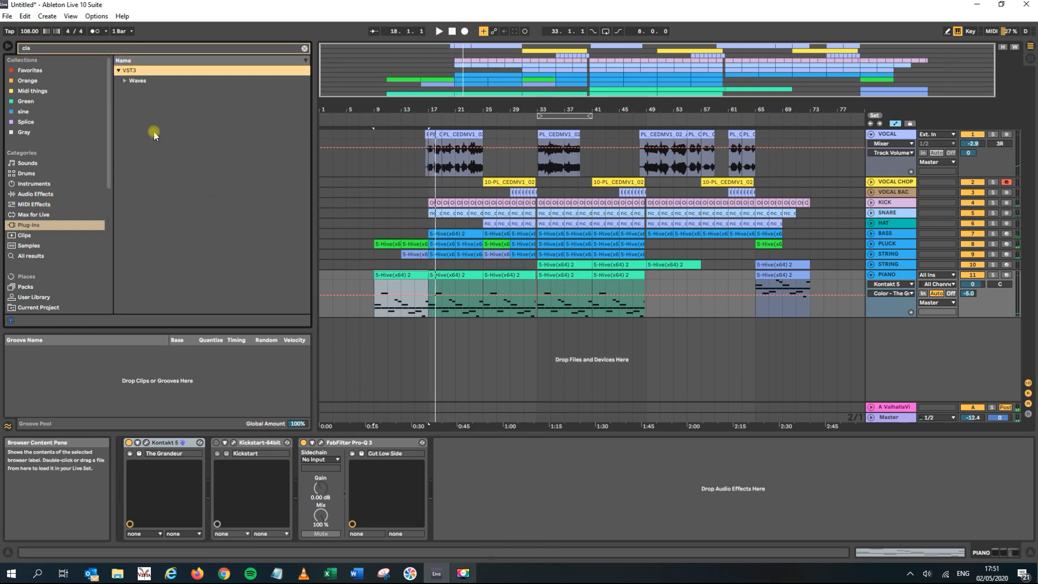
{"action": "left_click", "coordinate": [125, 81]}
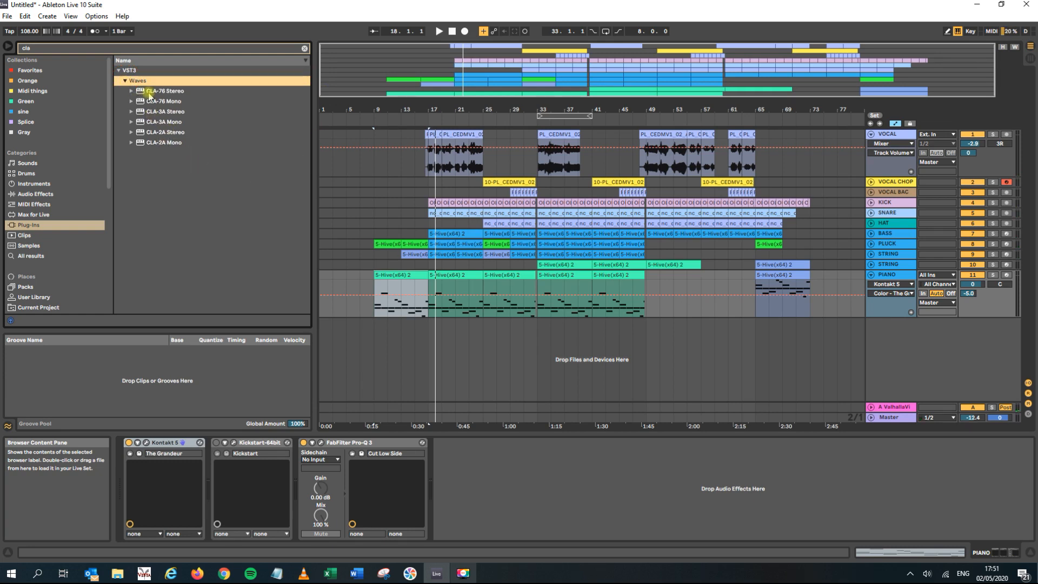
{"action": "left_click_drag", "start_coordinate": [149, 94], "coordinate": [495, 482]}
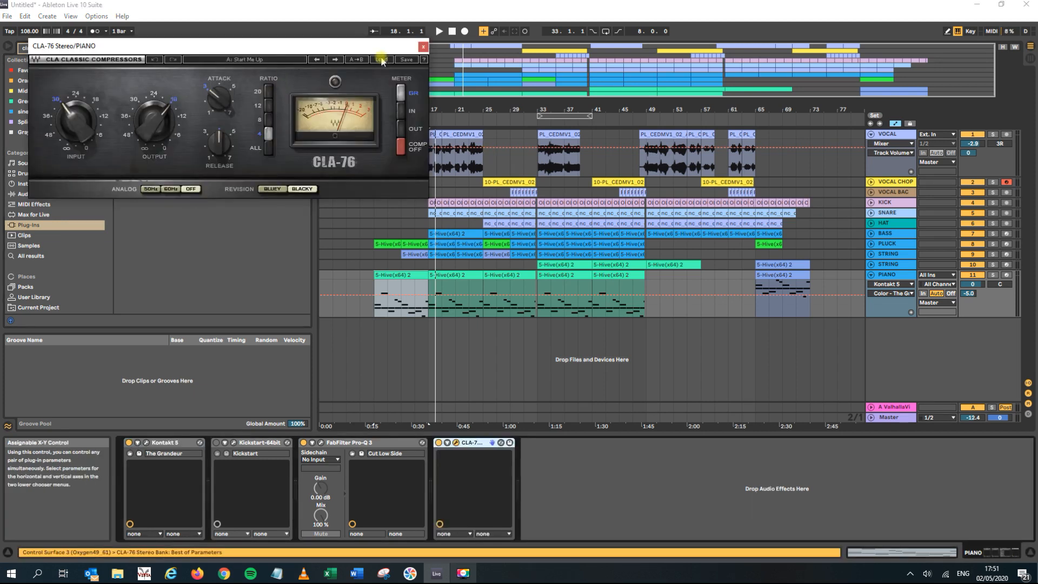
- Adjust the CLA-76 input and output levels on the PIANO track while playing from bar 9
{"action": "key", "text": "space"}
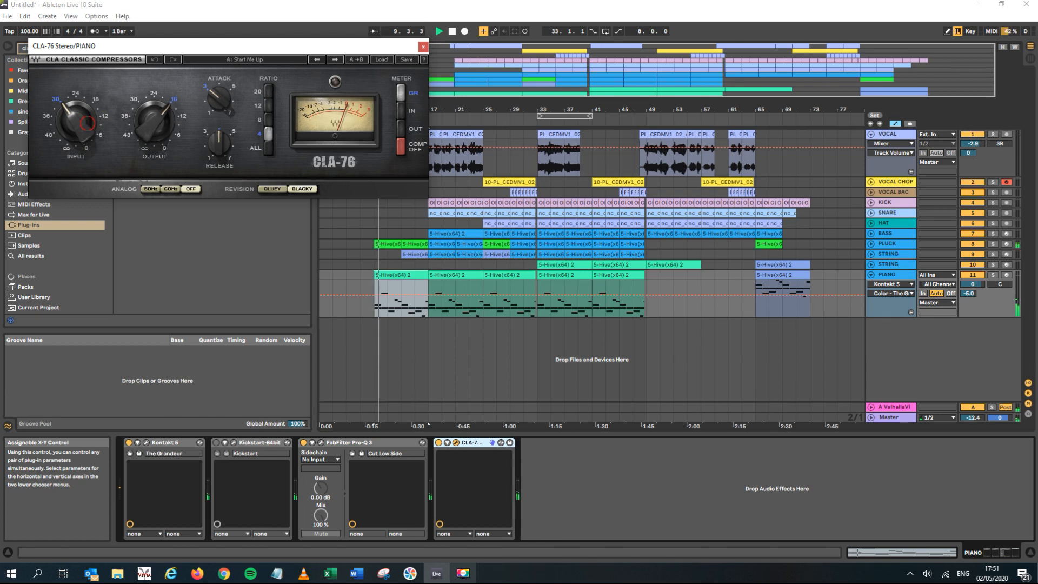
{"action": "left_click", "coordinate": [150, 127]}
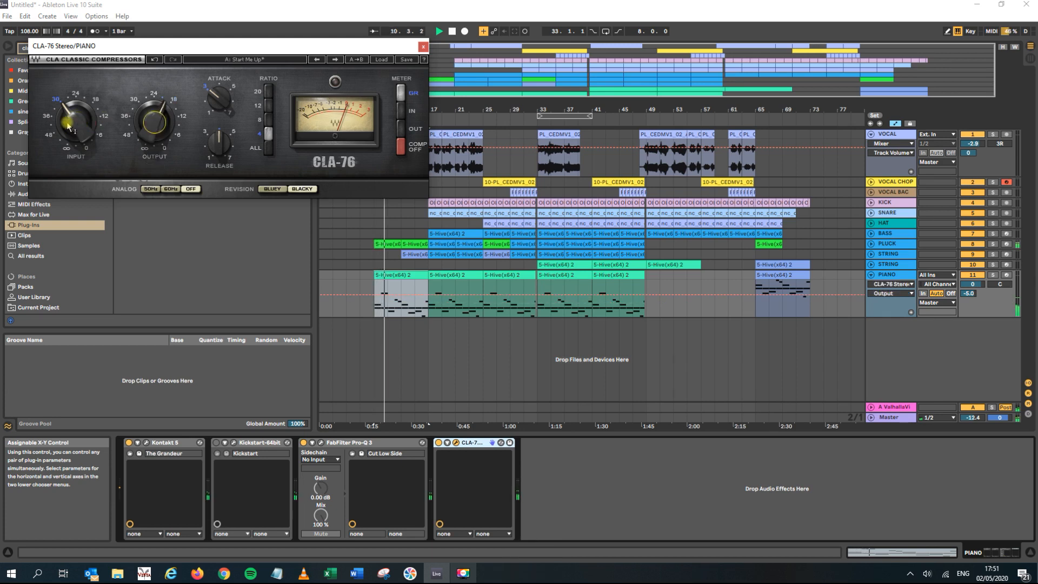
{"action": "left_click_drag", "start_coordinate": [68, 126], "coordinate": [70, 119]}
{"action": "left_click_drag", "start_coordinate": [150, 128], "coordinate": [150, 124]}
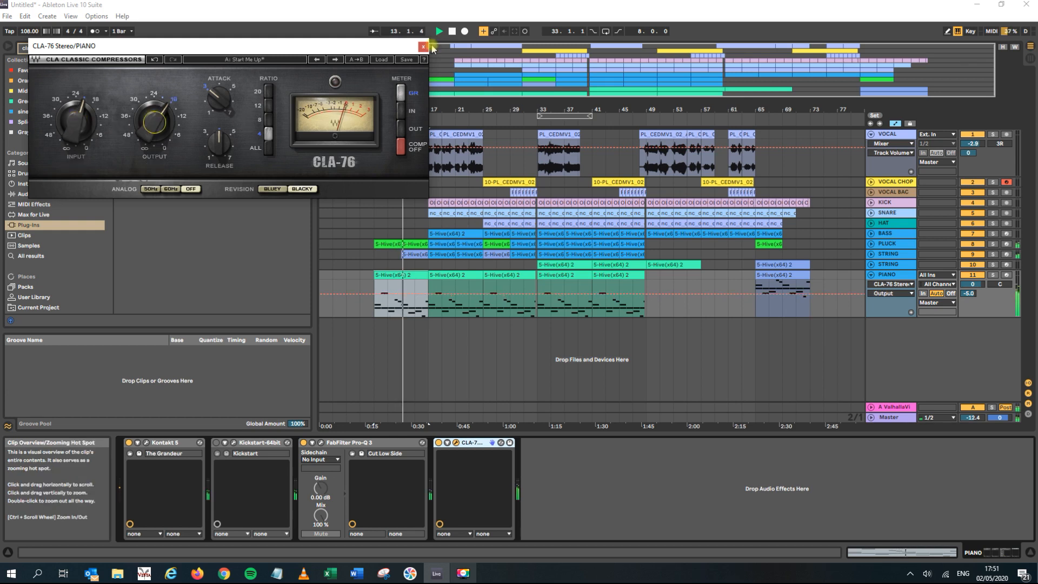
{"action": "left_click", "coordinate": [423, 47]}
{"action": "key", "text": "space"}
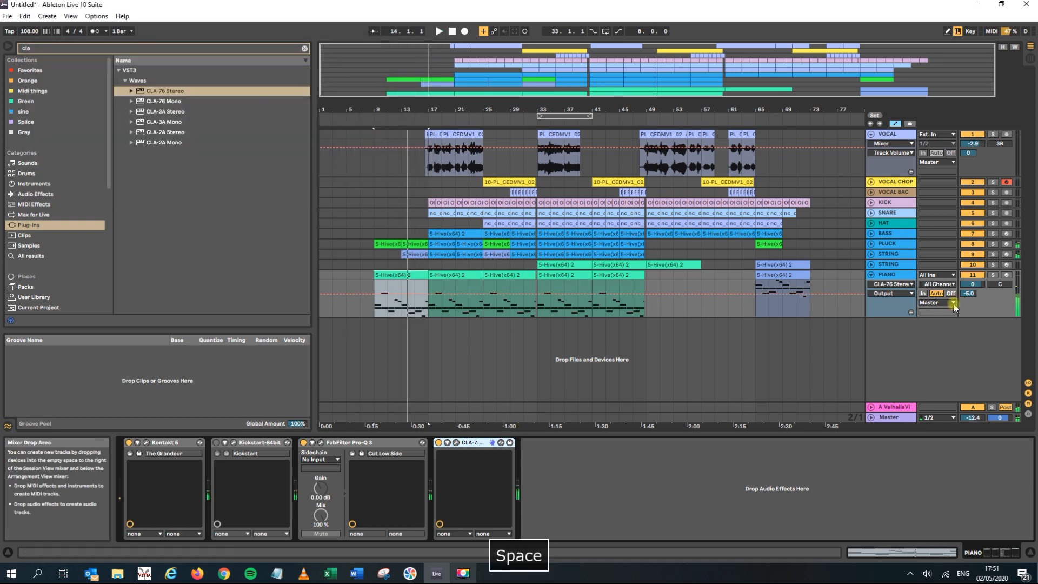
- Insert CLA-76 Stereo right after Hive in the PLUCK device chain
{"action": "left_click", "coordinate": [887, 243]}
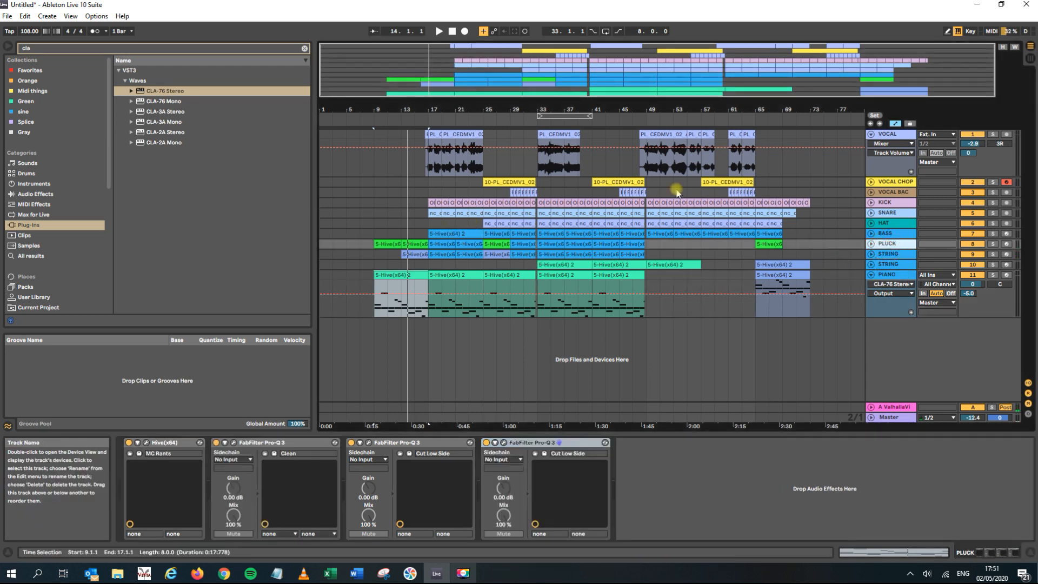
{"action": "left_click", "coordinate": [149, 95]}
{"action": "left_click_drag", "start_coordinate": [605, 413], "coordinate": [242, 475]}
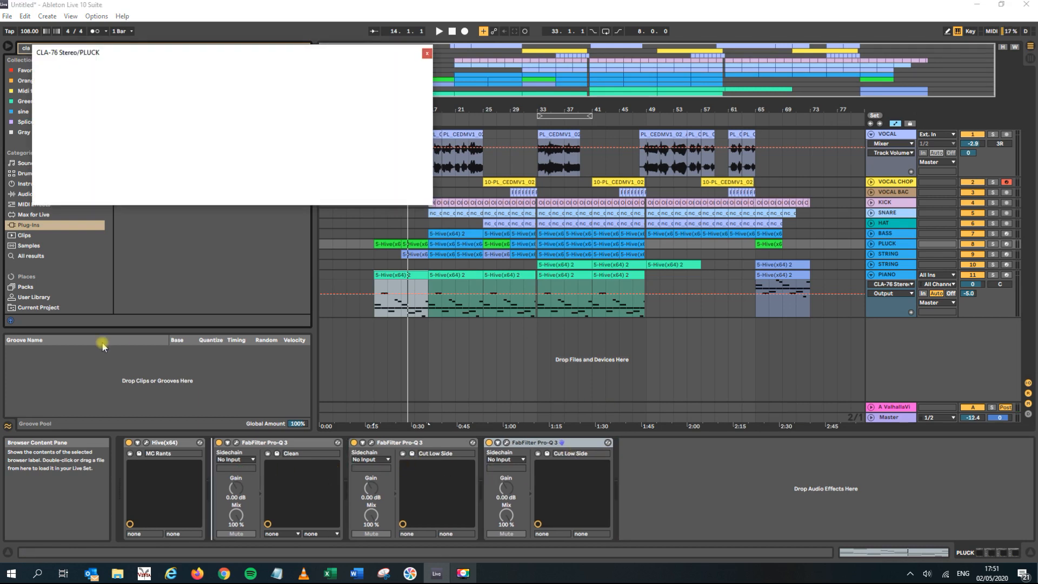
- Adjust the CLA-76 input and output levels on the PLUCK track while playing from bar 9
{"action": "key", "text": "space"}
{"action": "left_click_drag", "start_coordinate": [80, 137], "coordinate": [80, 132]}
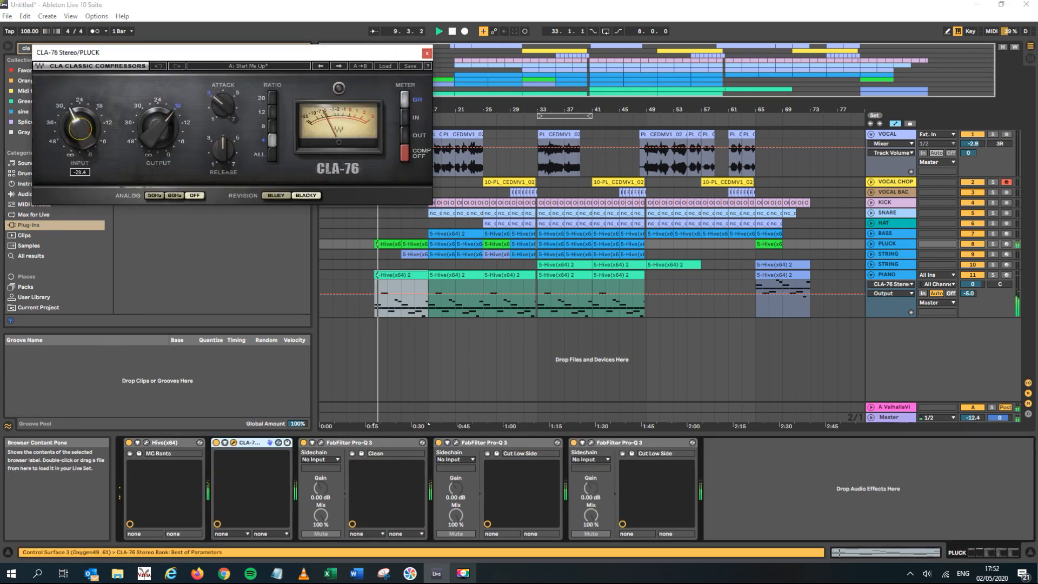
{"action": "left_click_drag", "start_coordinate": [158, 129], "coordinate": [143, 129]}
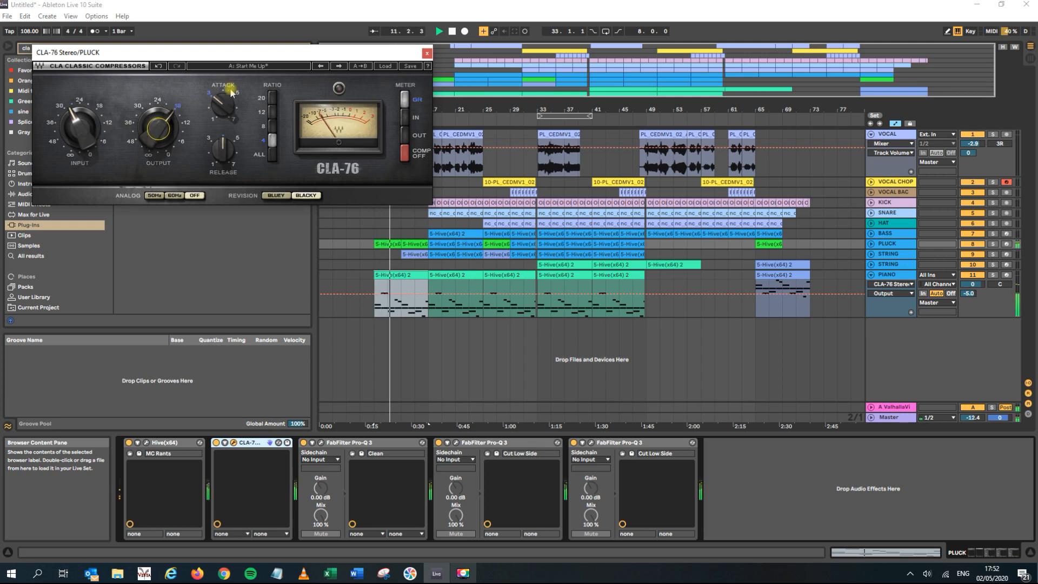
{"action": "left_click_drag", "start_coordinate": [80, 132], "coordinate": [80, 129]}
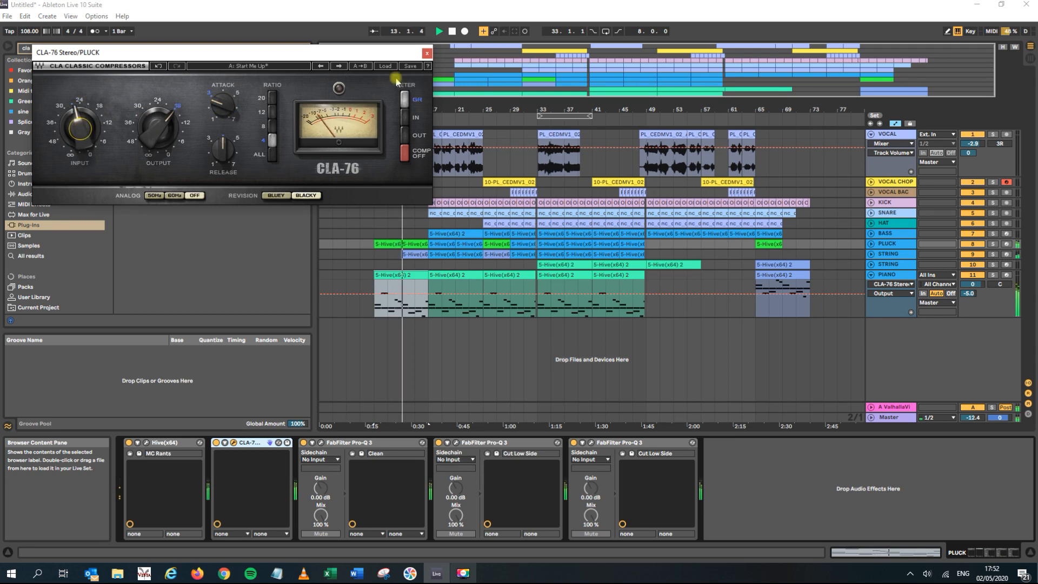
{"action": "left_click", "coordinate": [427, 53]}
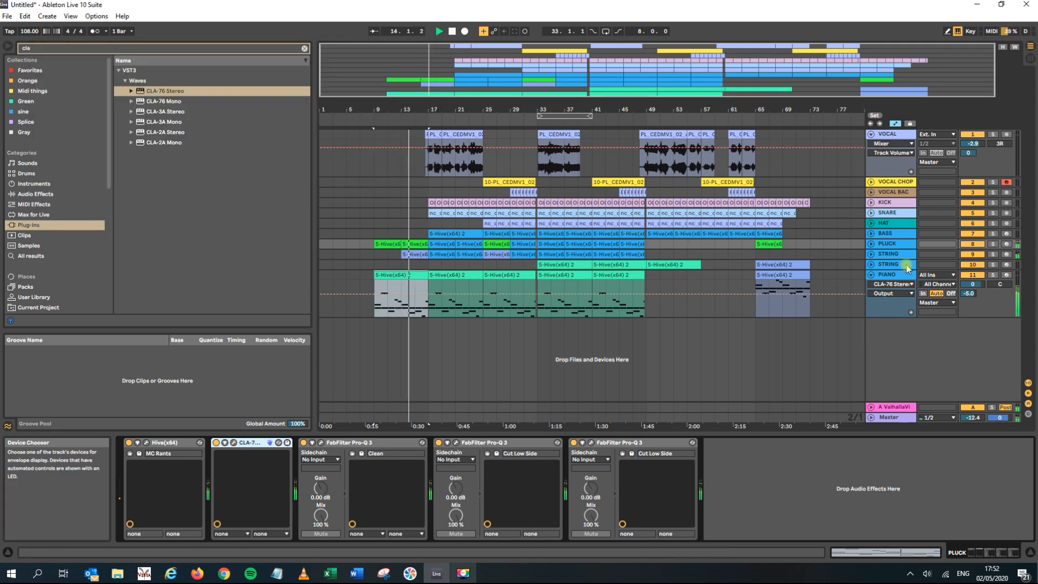
- Add CLA-76 Stereo to the Session Strings 2 STRING track, move it ahead of Kickstart, and play from bar 9
{"action": "left_click", "coordinate": [964, 256]}
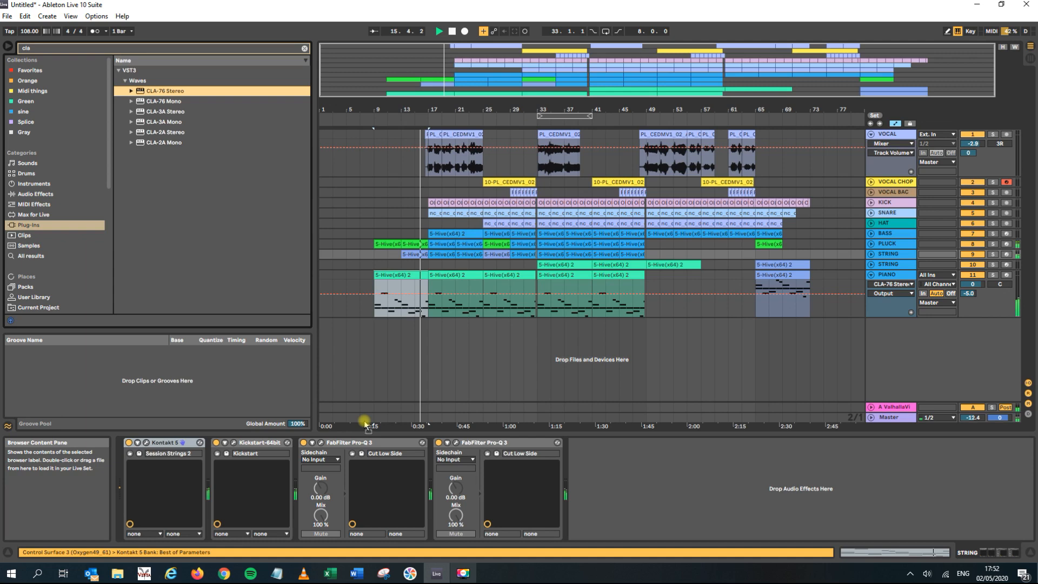
{"action": "left_click_drag", "start_coordinate": [365, 424], "coordinate": [324, 487]}
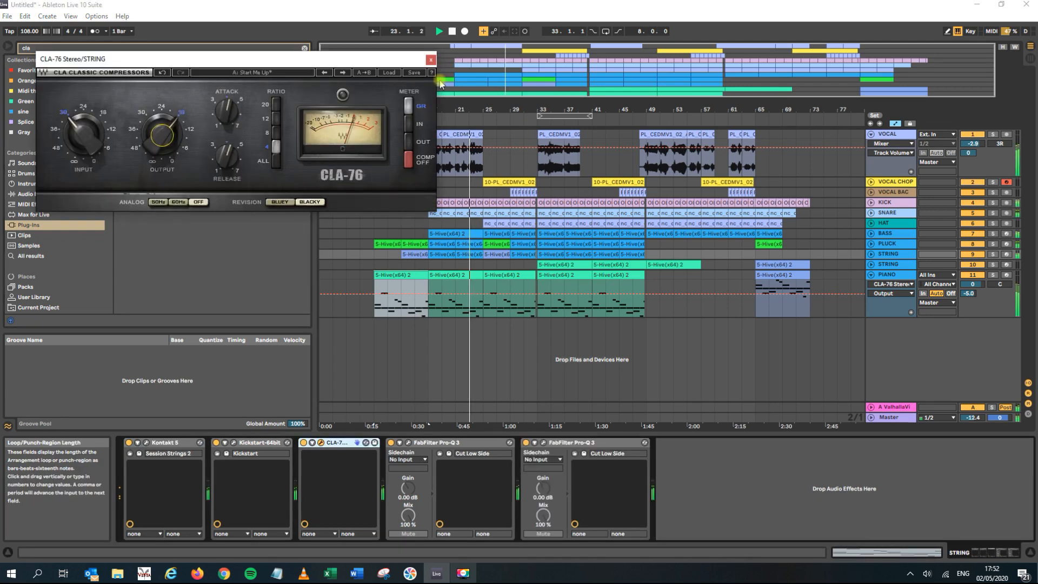
{"action": "left_click", "coordinate": [454, 443]}
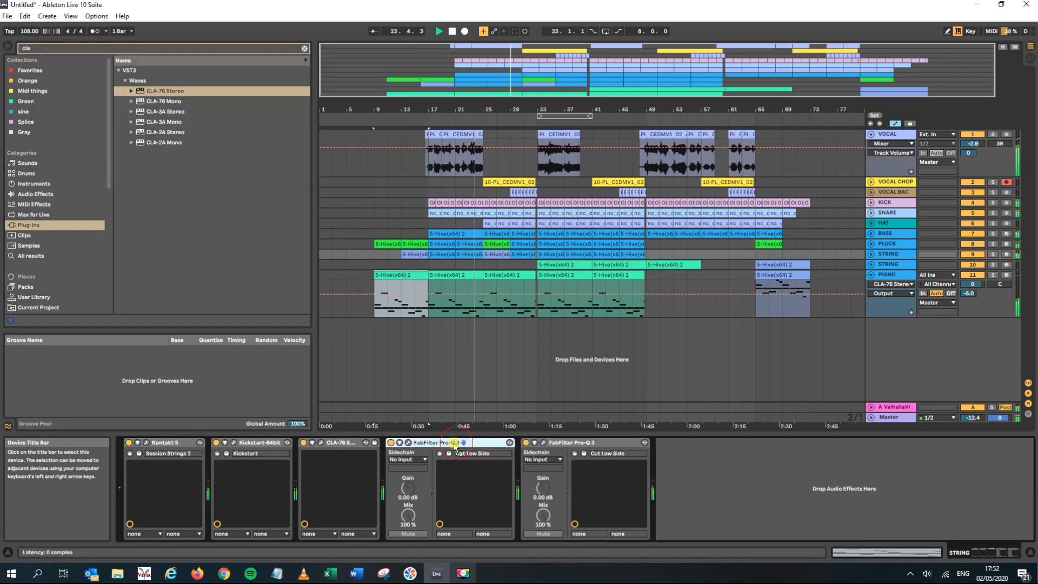
{"action": "left_click_drag", "start_coordinate": [347, 443], "coordinate": [227, 462]}
{"action": "left_click", "coordinate": [346, 445]}
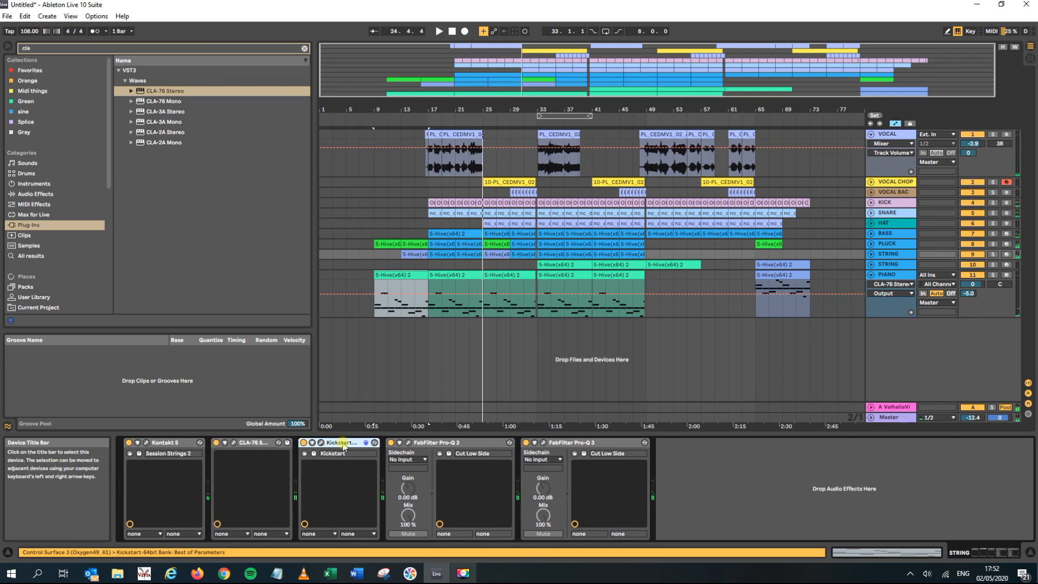
{"action": "key", "text": "space"}
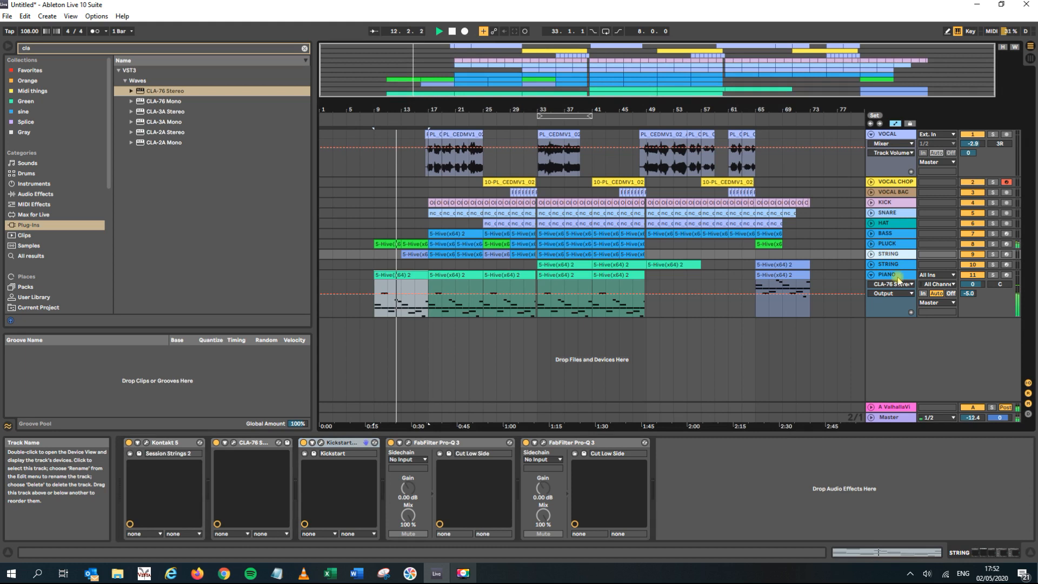
- Adjust the CLA-76 output level on the Session Strings 2 STRING track, close the plug-in window and stop playback
{"action": "left_click", "coordinate": [234, 442]}
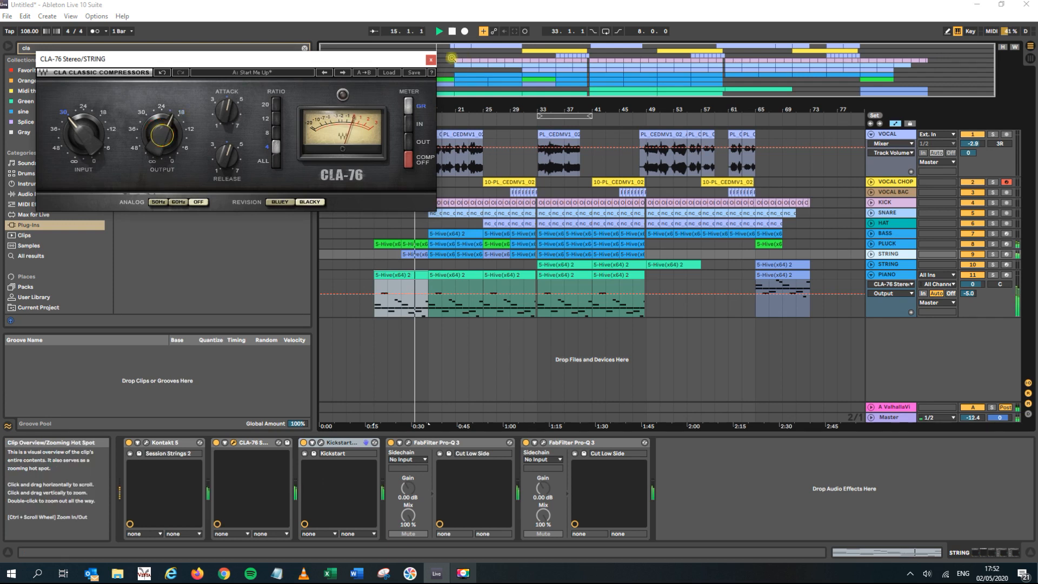
{"action": "left_click", "coordinate": [430, 60]}
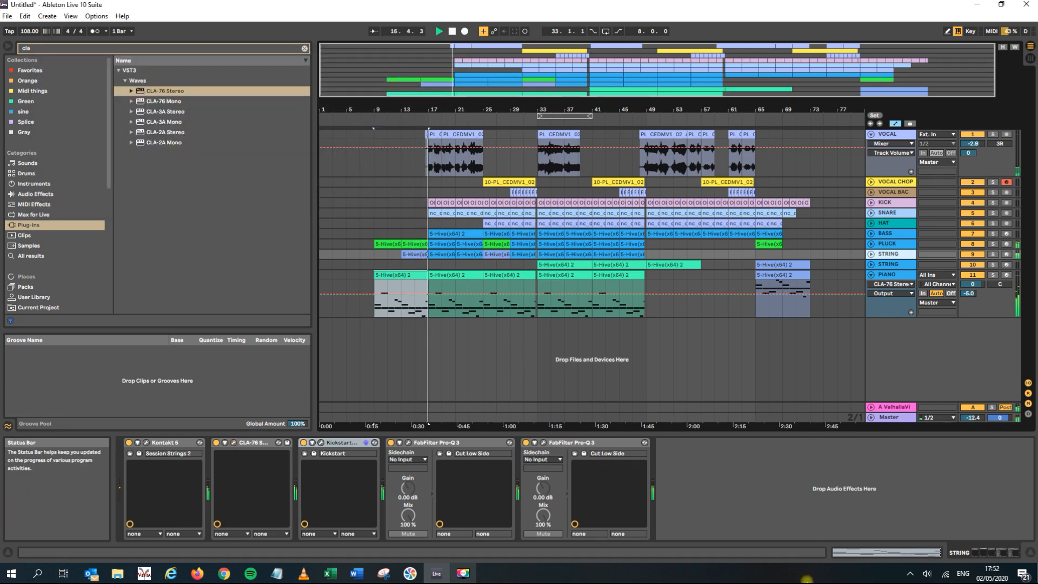
{"action": "key", "text": "space"}
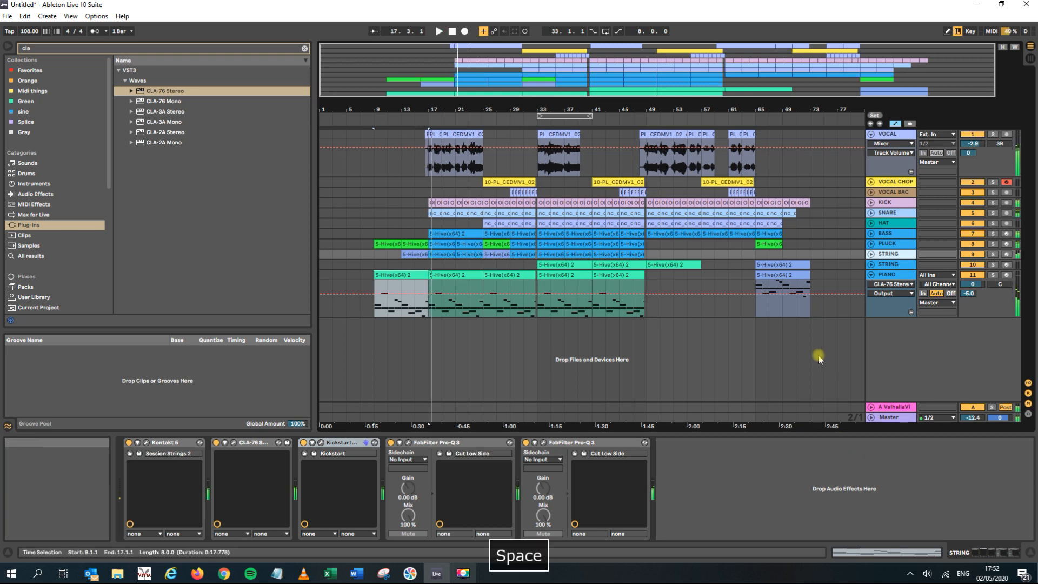
- Add CLA-76 Stereo ahead of FabFilter Pro-Q 3 on the VOCAL track and start playback from bar 9
{"action": "left_click", "coordinate": [905, 190]}
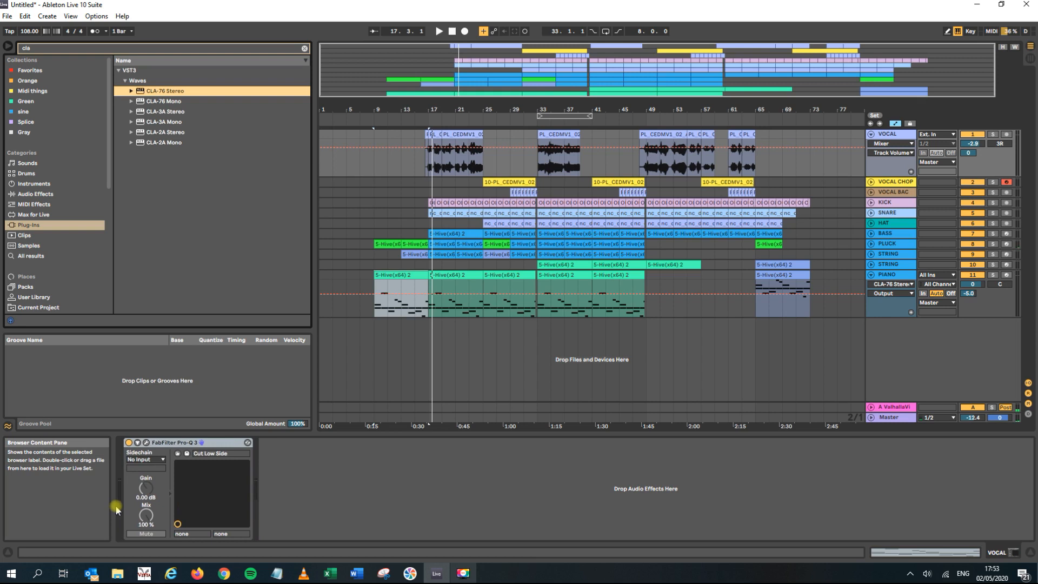
{"action": "left_click_drag", "start_coordinate": [129, 182], "coordinate": [145, 455]}
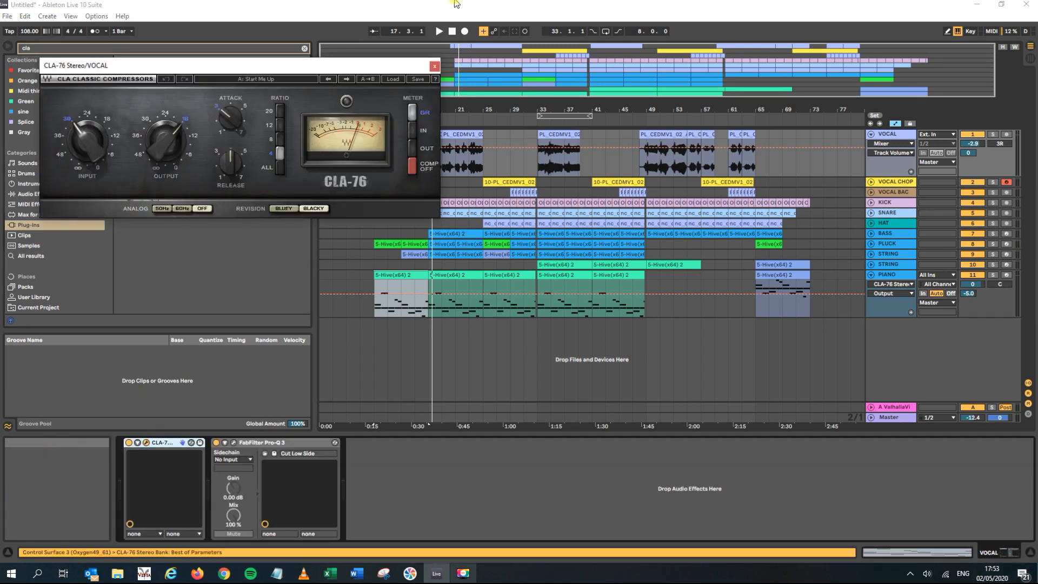
{"action": "key", "text": "space"}
{"action": "left_click_drag", "start_coordinate": [289, 68], "coordinate": [246, 146]}
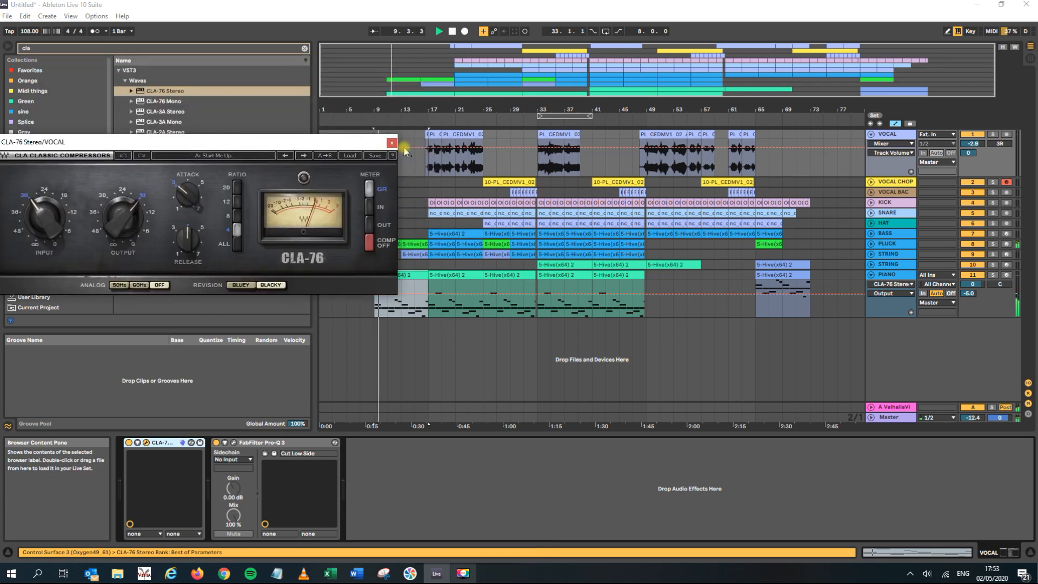
- Play the vocal from bar 17 and set the VOCAL CLA-76 output level to about -15.6
{"action": "left_click", "coordinate": [435, 135]}
{"action": "key", "text": "space"}
{"action": "key", "text": "space"}
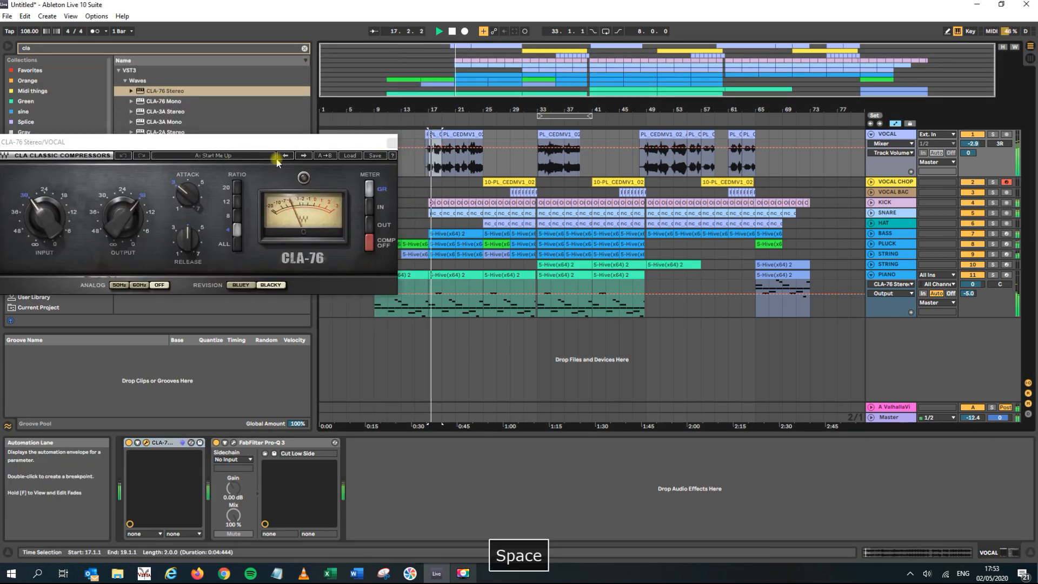
{"action": "left_click", "coordinate": [50, 218]}
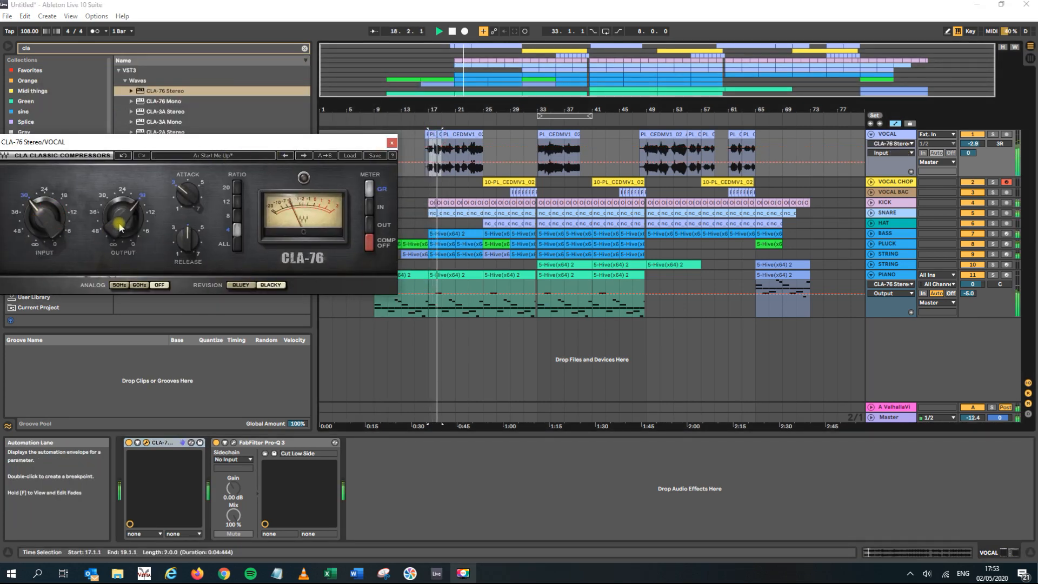
{"action": "left_click_drag", "start_coordinate": [119, 232], "coordinate": [119, 226]}
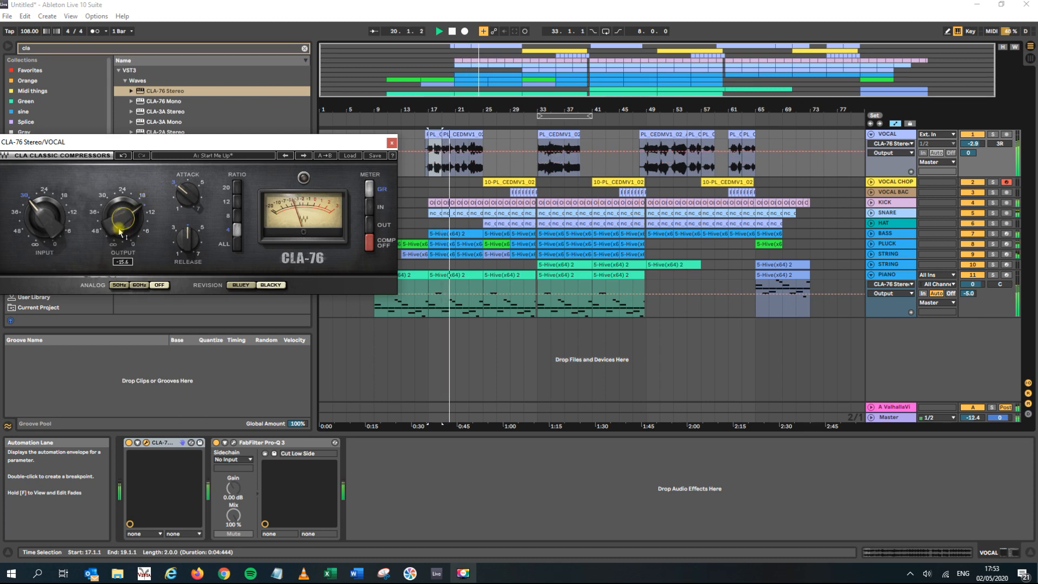
{"action": "left_click", "coordinate": [391, 143]}
- Copy the CLA-76 from the VOCAL track into the VOCAL CHOP chain, between the sampler and FabFilter Pro-Q 3
{"action": "left_click", "coordinate": [894, 406]}
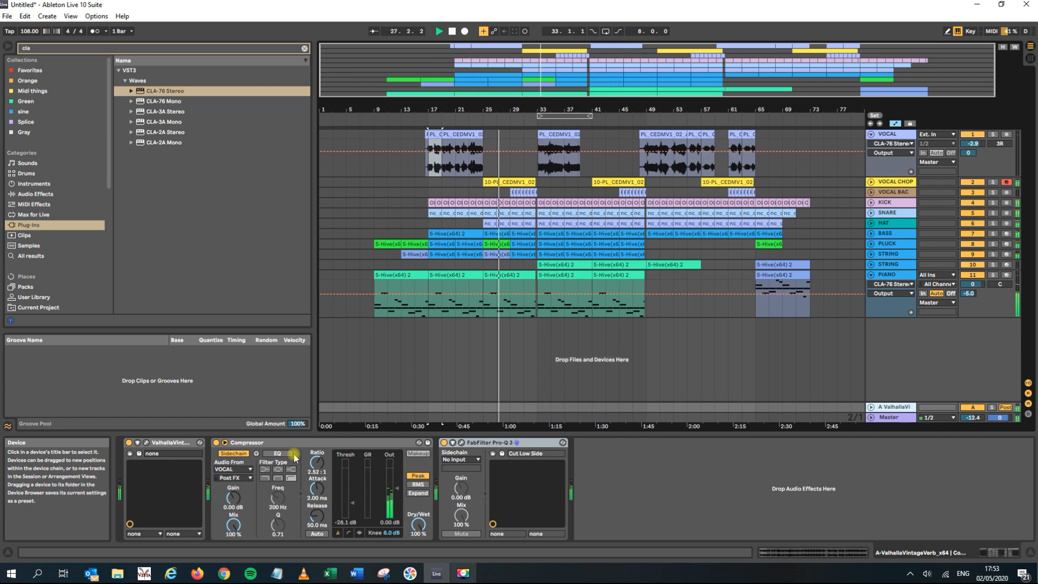
{"action": "left_click", "coordinate": [794, 172]}
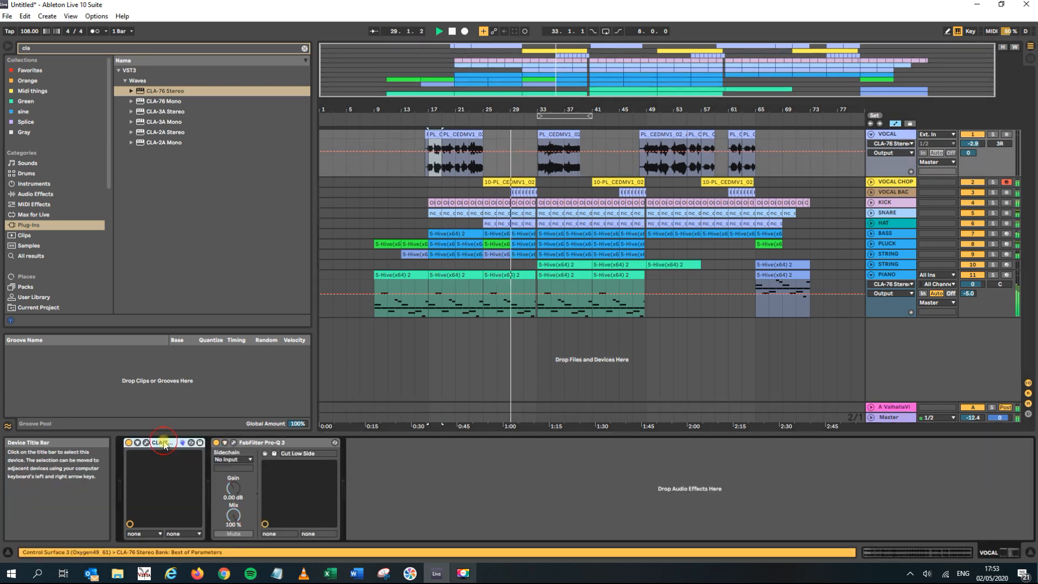
{"action": "key", "text": "ctrl+c"}
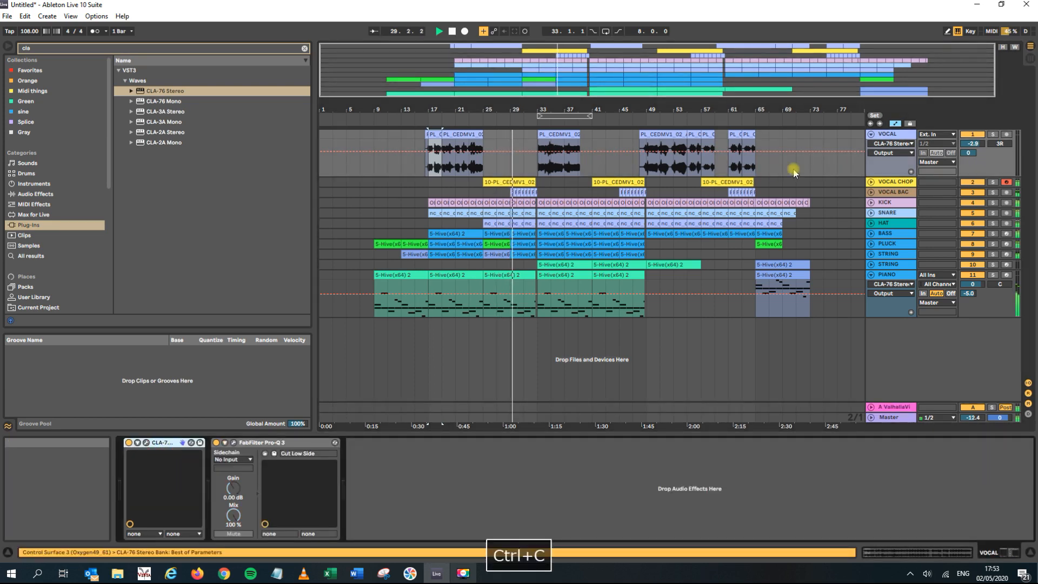
{"action": "left_click", "coordinate": [895, 182]}
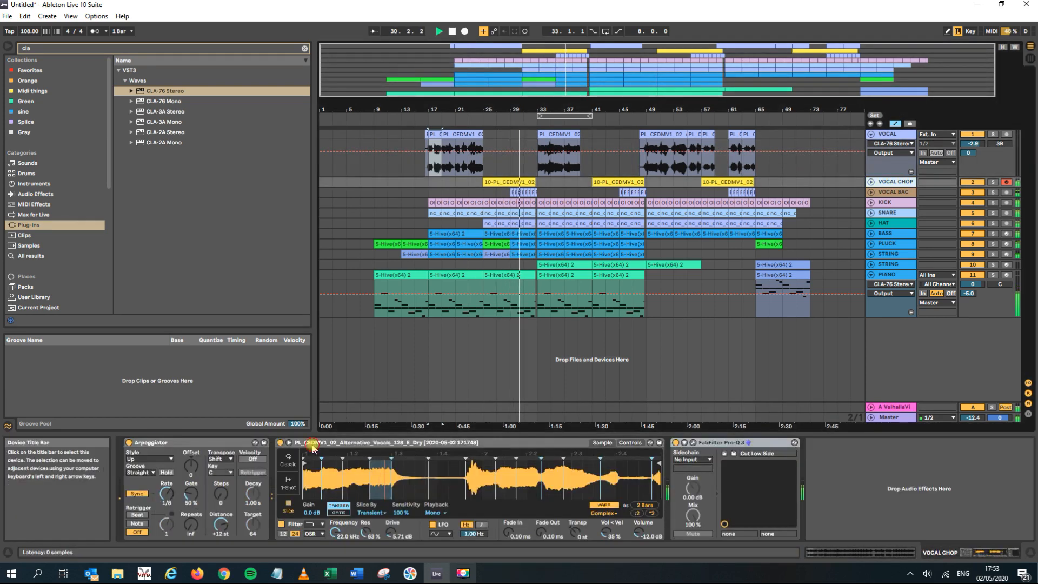
{"action": "left_click", "coordinate": [312, 443]}
{"action": "key", "text": "ctrl+v"}
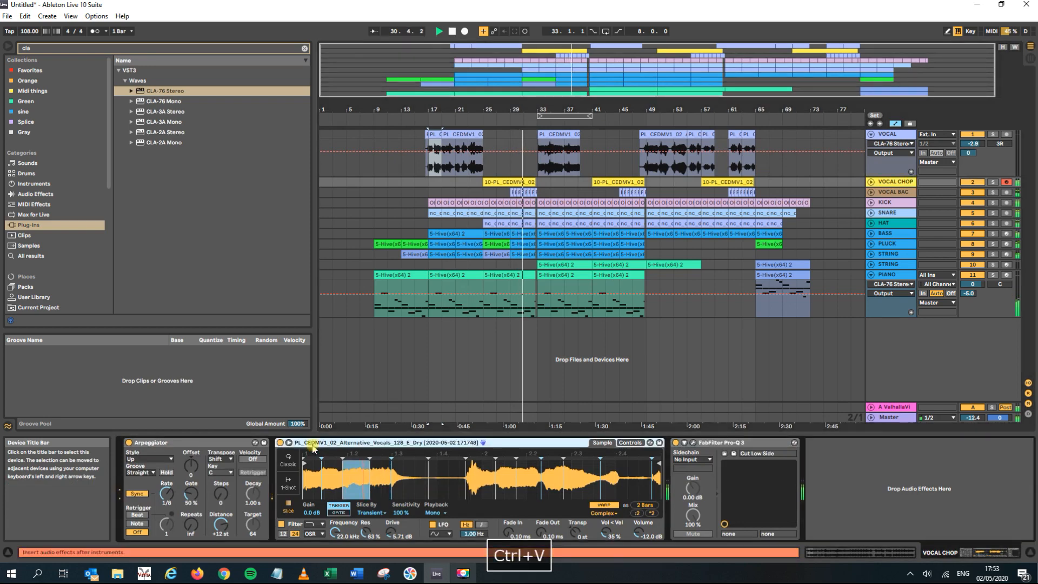
{"action": "left_click", "coordinate": [716, 443]}
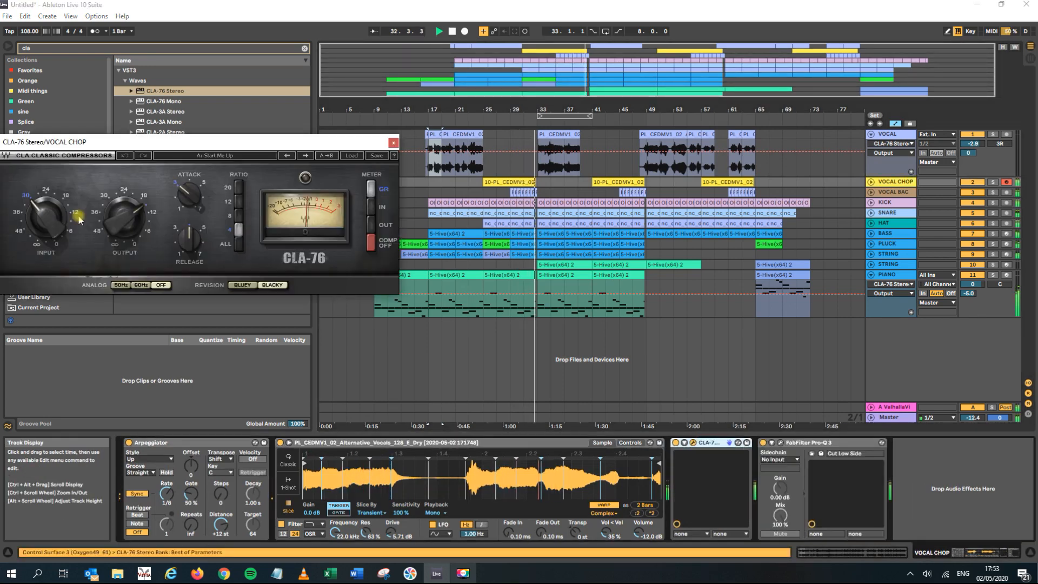
- Set the VOCAL CHOP CLA-76 output level to about -20.3 and play the section from bar 25
{"action": "left_click_drag", "start_coordinate": [124, 216], "coordinate": [125, 208]}
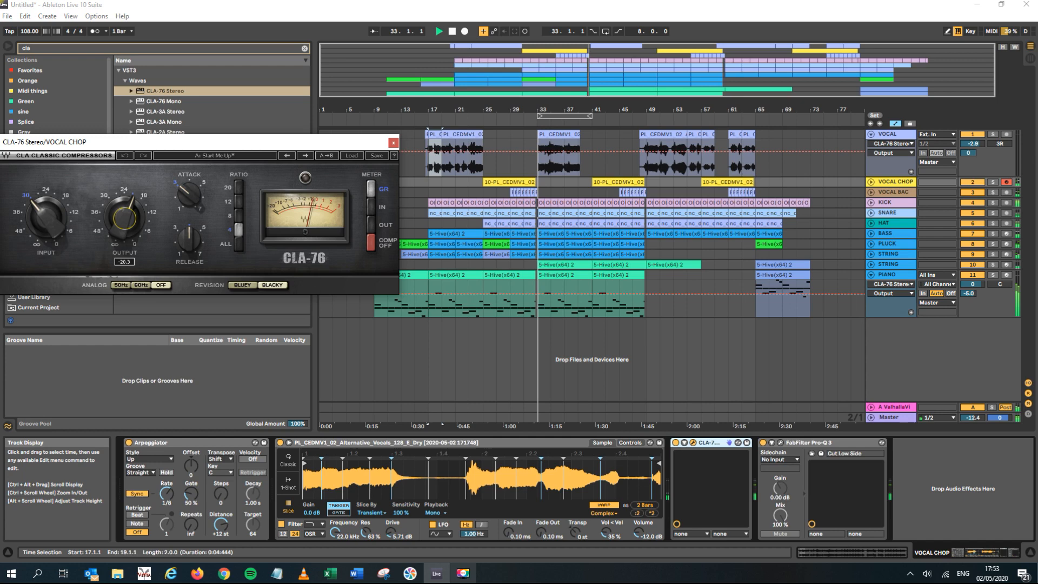
{"action": "key", "text": "space"}
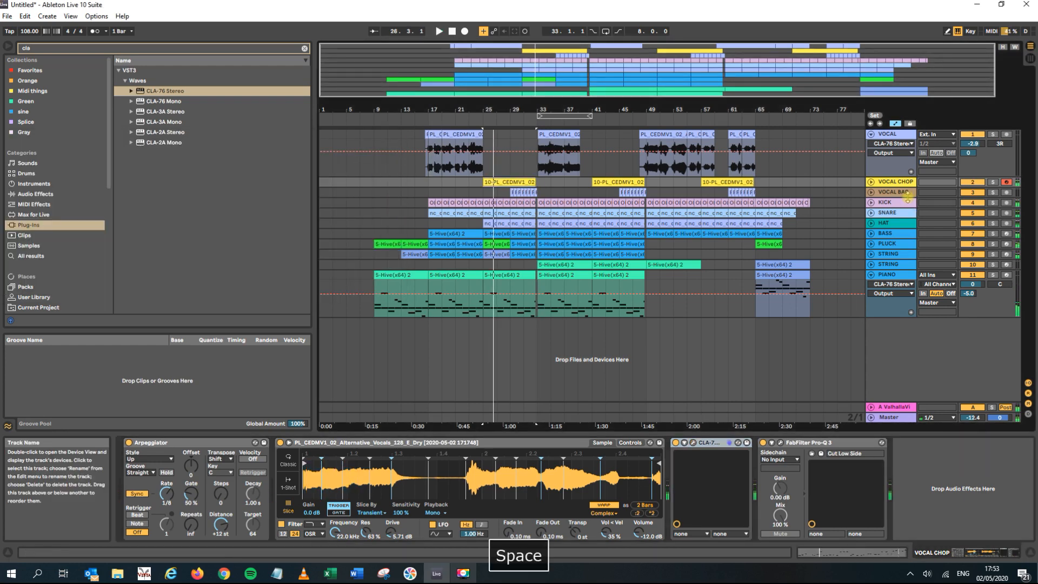
- Paste the CLA-76 onto the VOCAL BACKUP track and set its output level to about -25.4 during playback
{"action": "left_click", "coordinate": [907, 195]}
{"action": "left_click", "coordinate": [315, 485]}
{"action": "key", "text": "ctrl+v"}
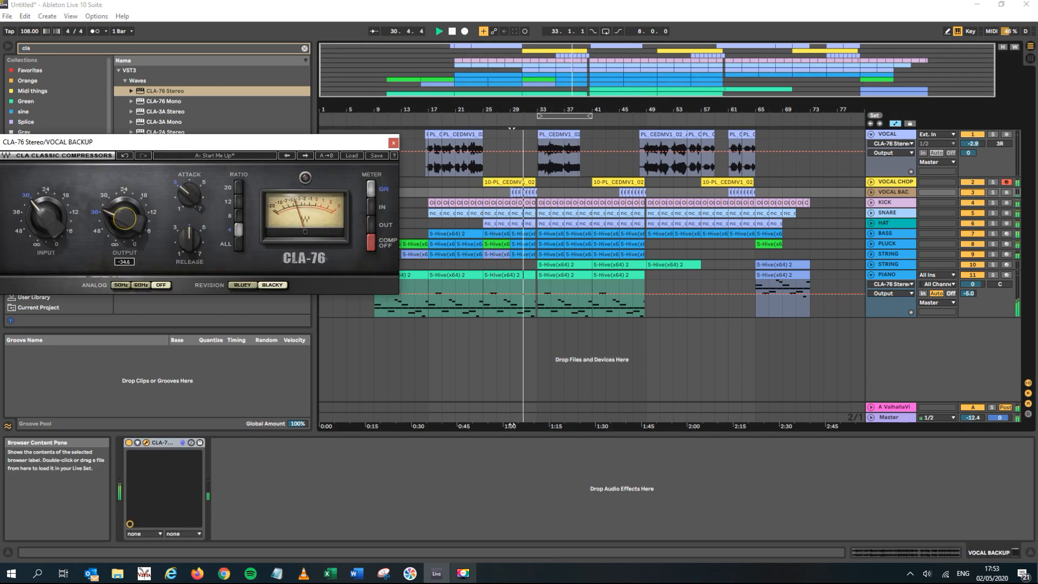
{"action": "left_click_drag", "start_coordinate": [125, 219], "coordinate": [125, 203]}
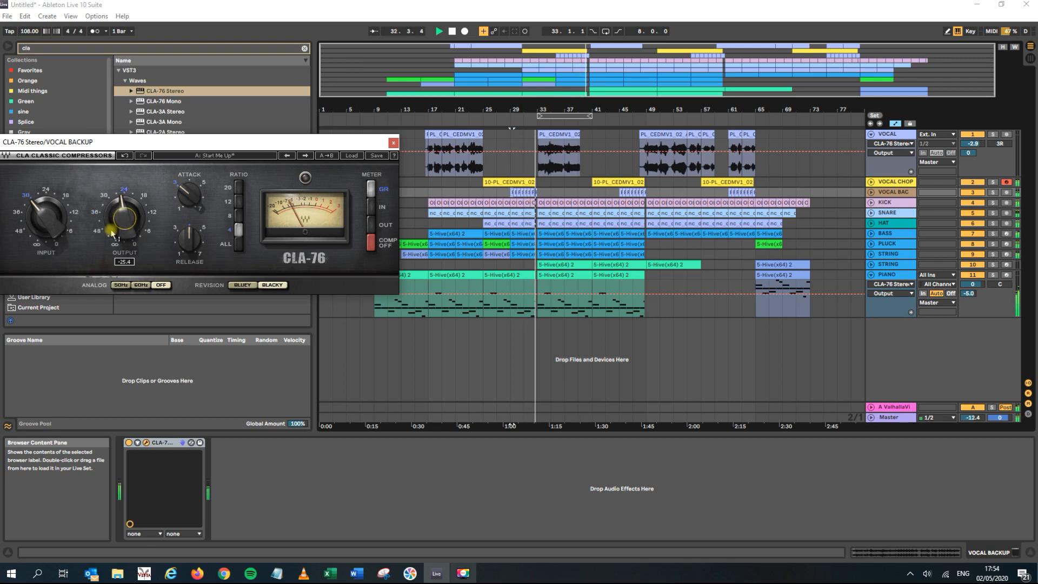
{"action": "left_click", "coordinate": [394, 144]}
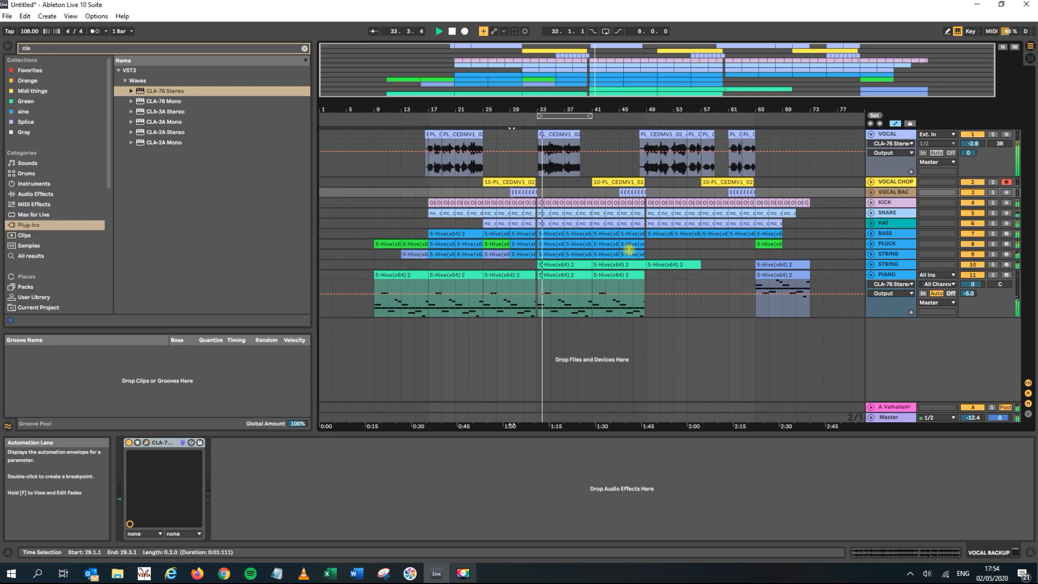
- Stop playback, copy FabFilter Pro-Q 3 from the VOCAL CHOP chain and paste it onto the KICK track
{"action": "left_click", "coordinate": [777, 273]}
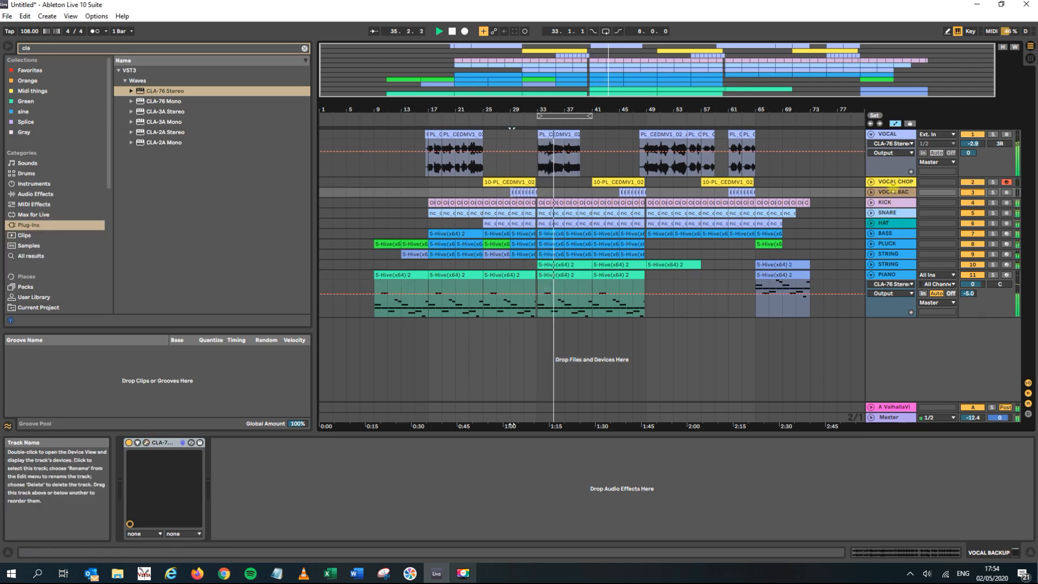
{"action": "left_click", "coordinate": [893, 187]}
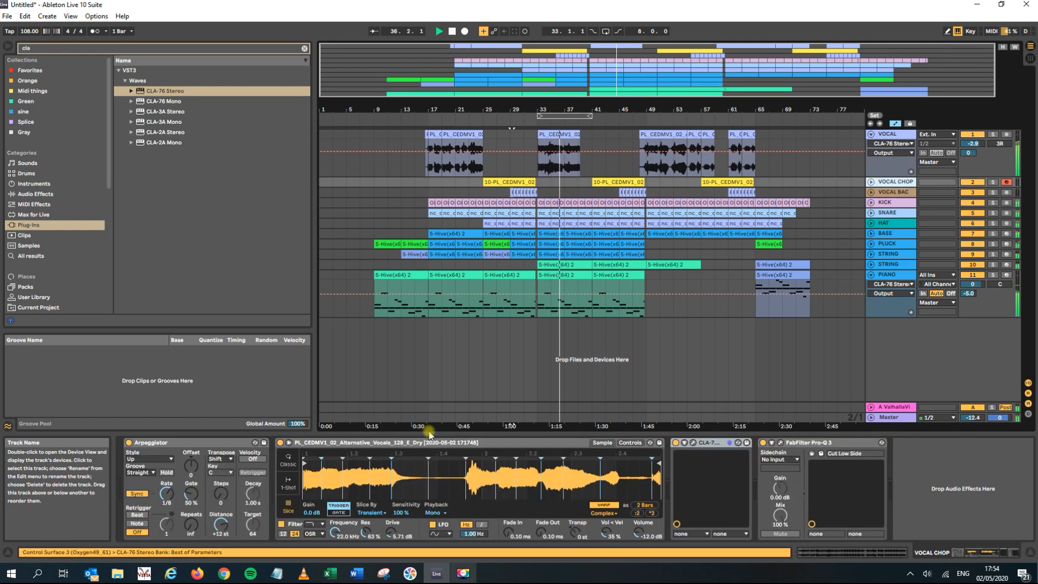
{"action": "key", "text": "space"}
{"action": "key", "text": "ctrl+c"}
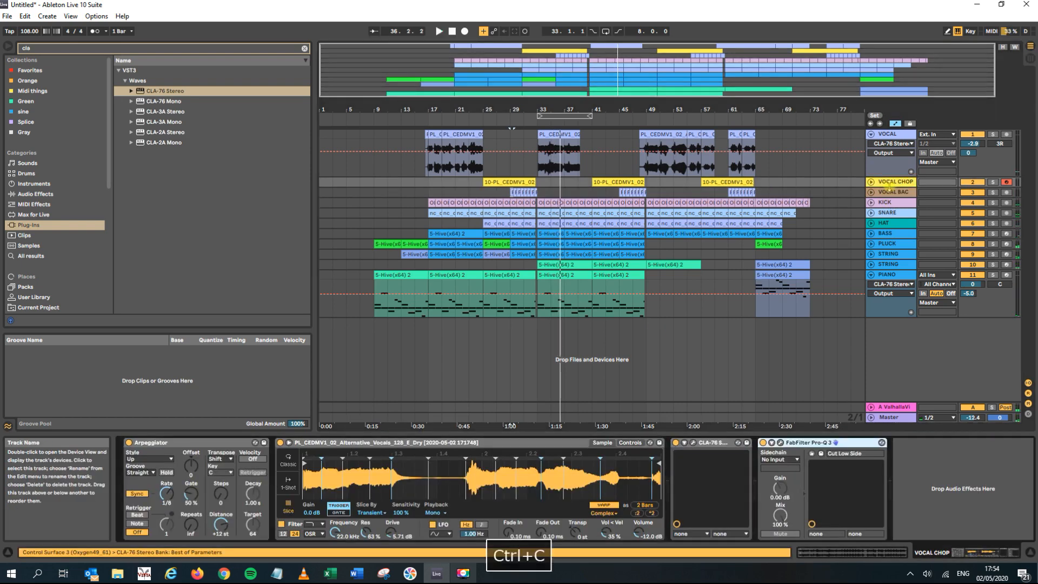
{"action": "left_click", "coordinate": [892, 204]}
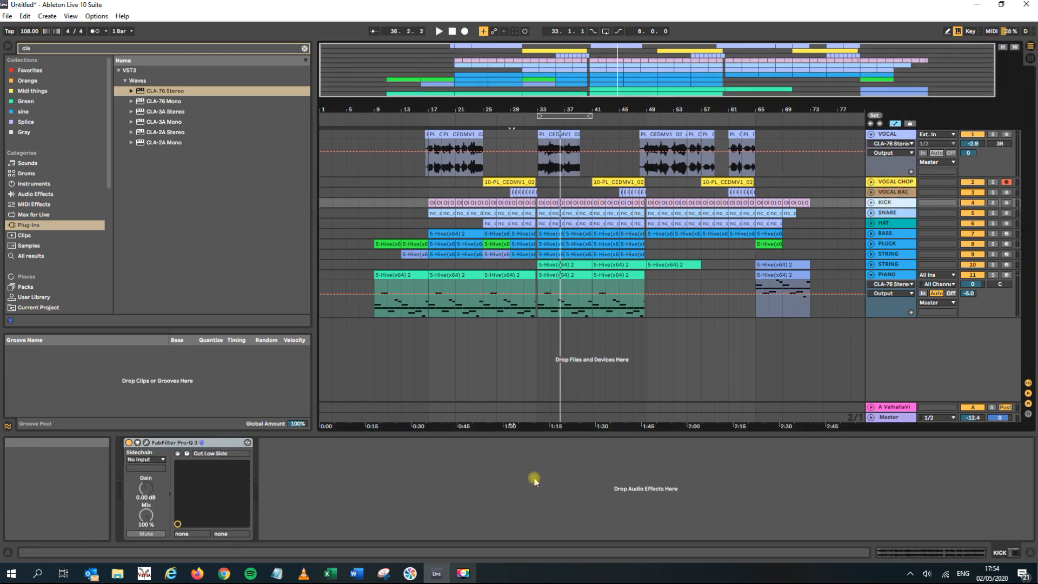
{"action": "left_click", "coordinate": [533, 479]}
{"action": "key", "text": "ctrl+v"}
- Paste the copied FabFilter Pro-Q 3 after the CLA-76 on the VOCAL BACKUP track
{"action": "left_click", "coordinate": [895, 191]}
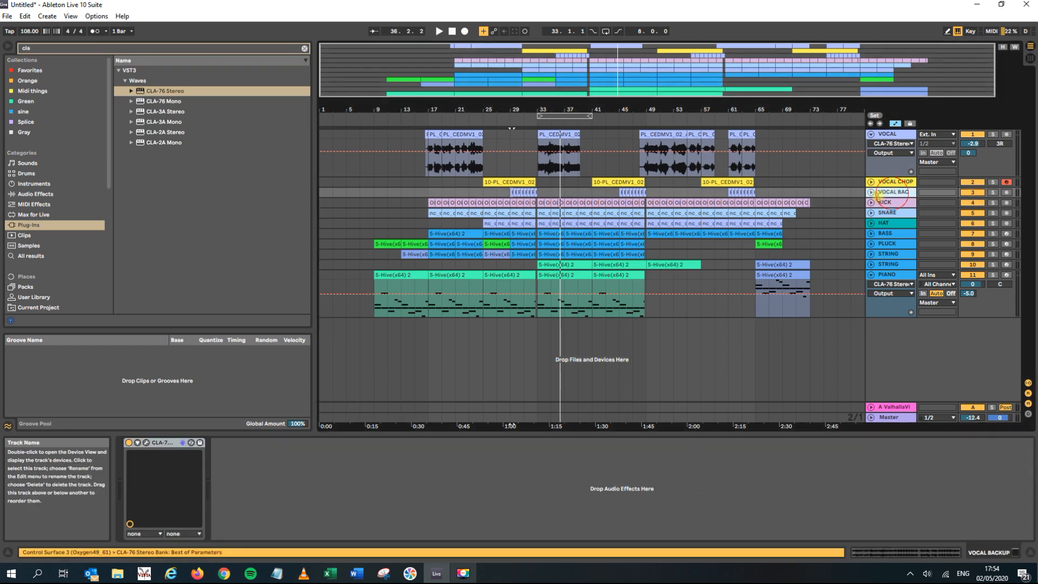
{"action": "left_click", "coordinate": [244, 506]}
{"action": "key", "text": "ctrl+v"}
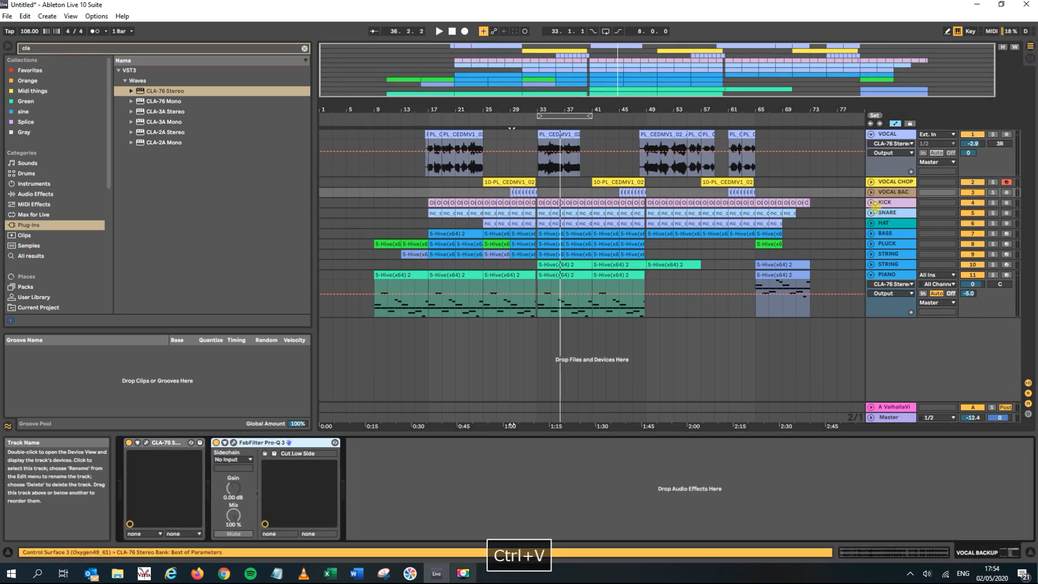
- Add CLA-76 Mono at the start of the KICK device chain, ahead of both FabFilter Pro-Q 3 devices
{"action": "left_click", "coordinate": [889, 203]}
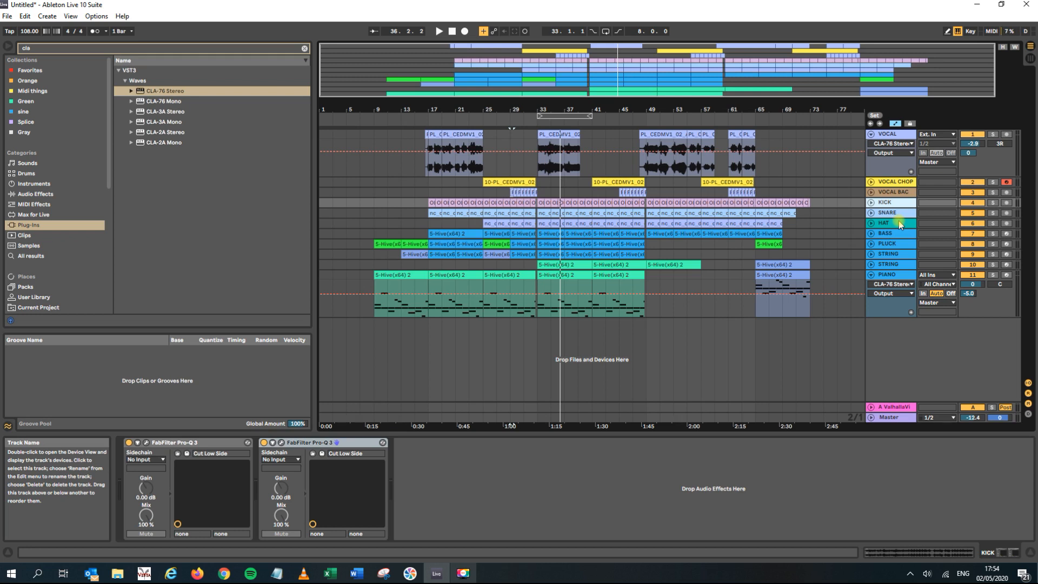
{"action": "left_click", "coordinate": [884, 216]}
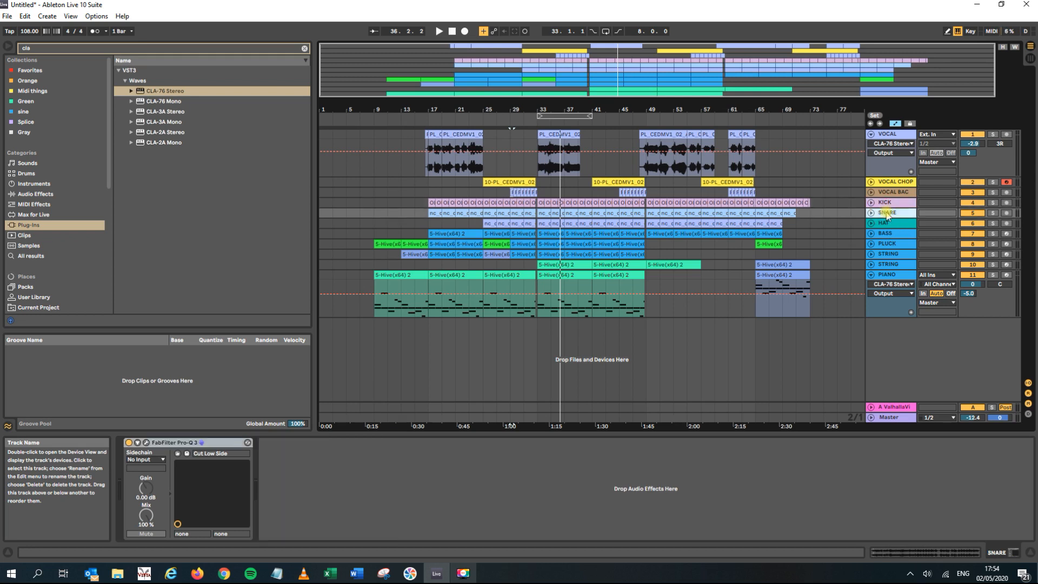
{"action": "left_click", "coordinate": [135, 92]}
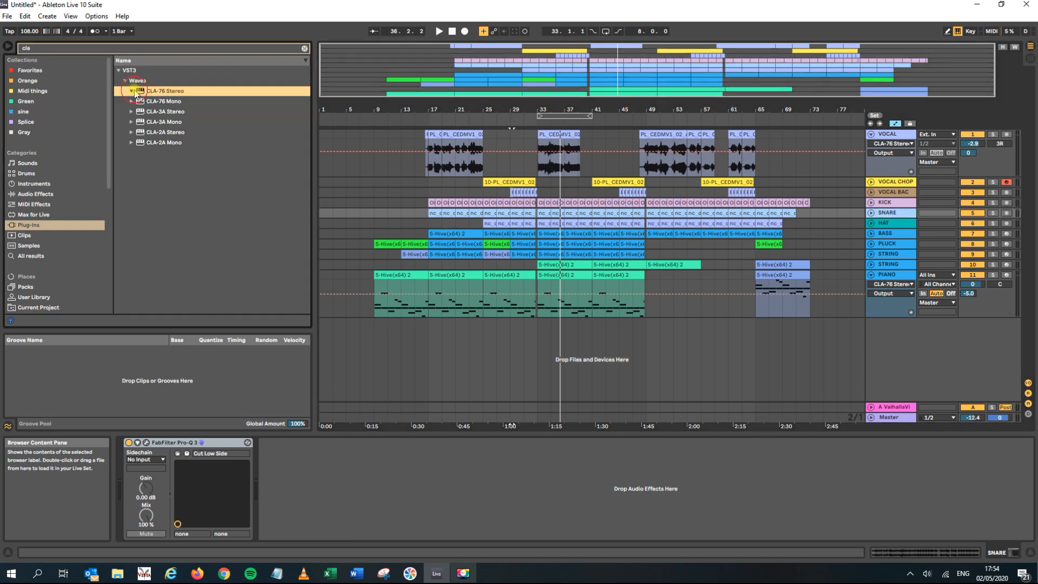
{"action": "left_click", "coordinate": [899, 202]}
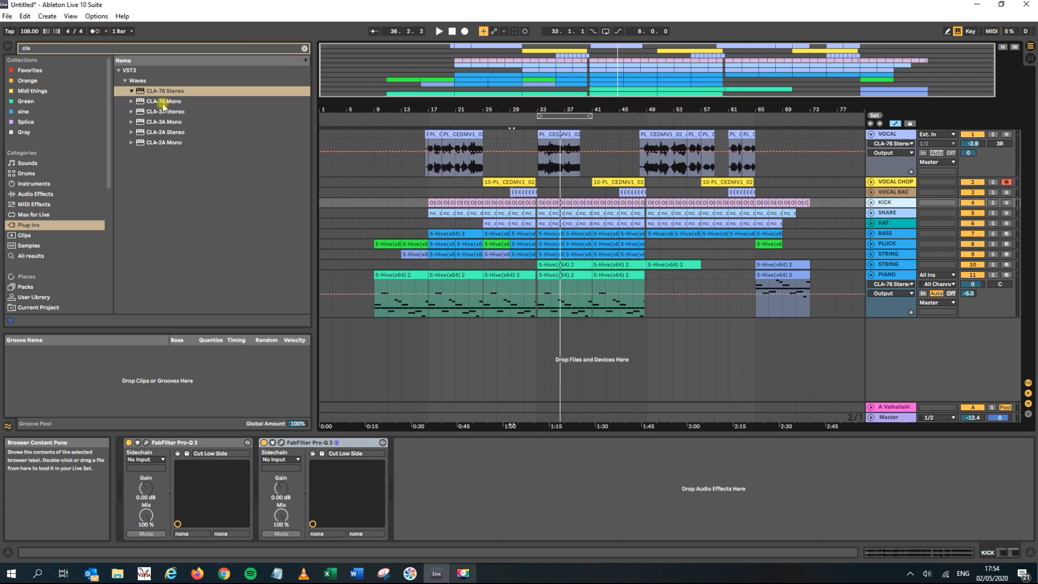
{"action": "left_click", "coordinate": [143, 102]}
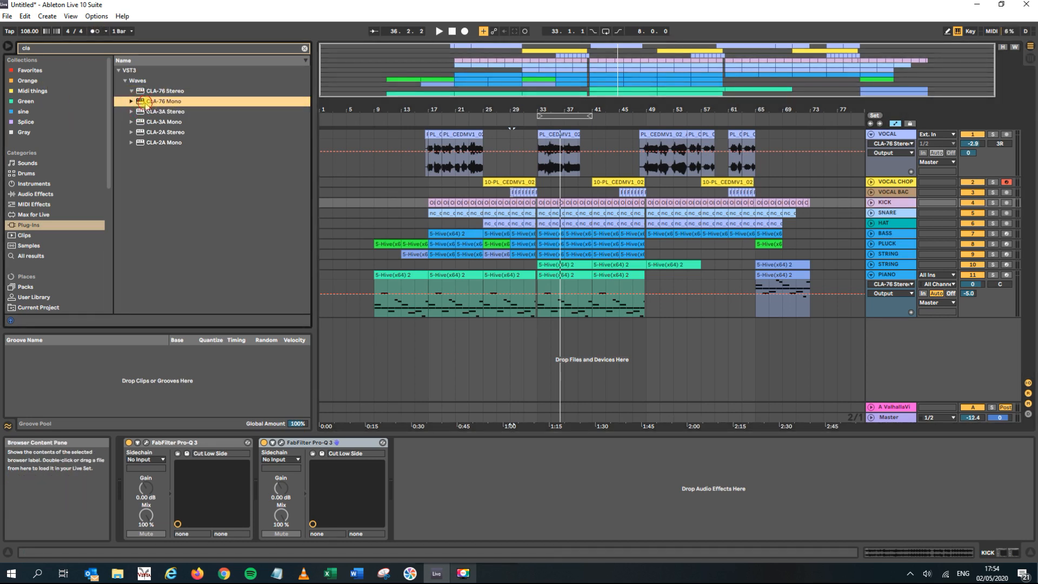
{"action": "mouse_move", "coordinate": [198, 457]}
{"action": "left_mouse_down"}
{"action": "mouse_move", "coordinate": [209, 484]}
{"action": "mouse_move", "coordinate": [143, 491]}
{"action": "left_mouse_up"}
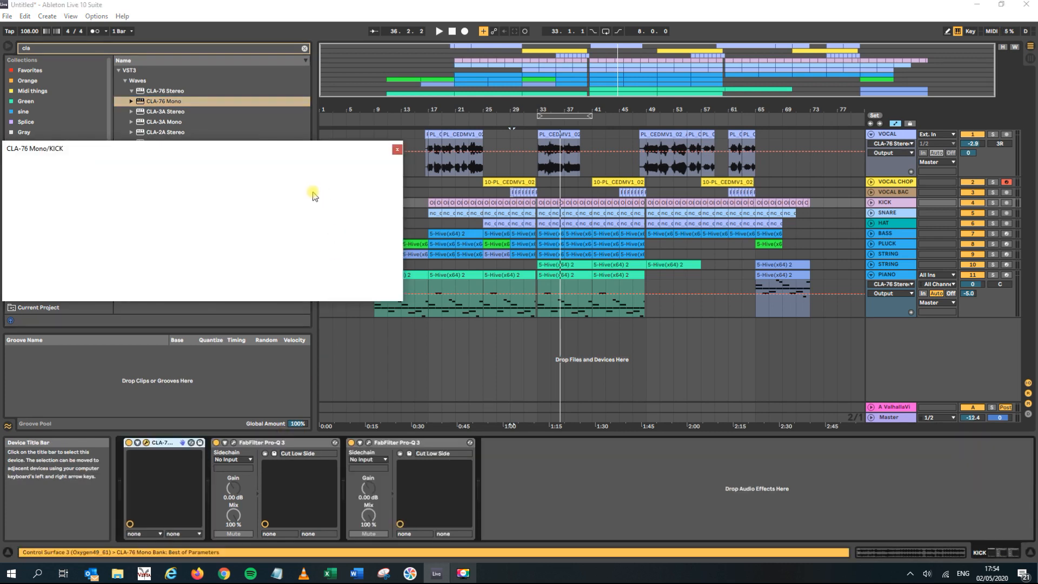
- Load the Blacky Kick factory preset into the CLA-76 Mono on the KICK track
{"action": "left_click", "coordinate": [355, 162]}
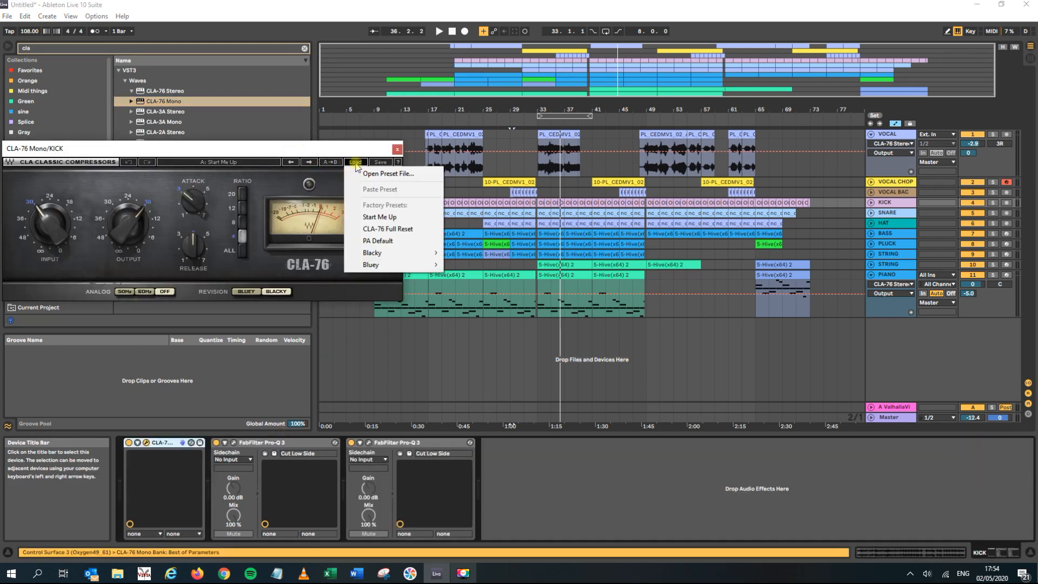
{"action": "mouse_move", "coordinate": [434, 249]}
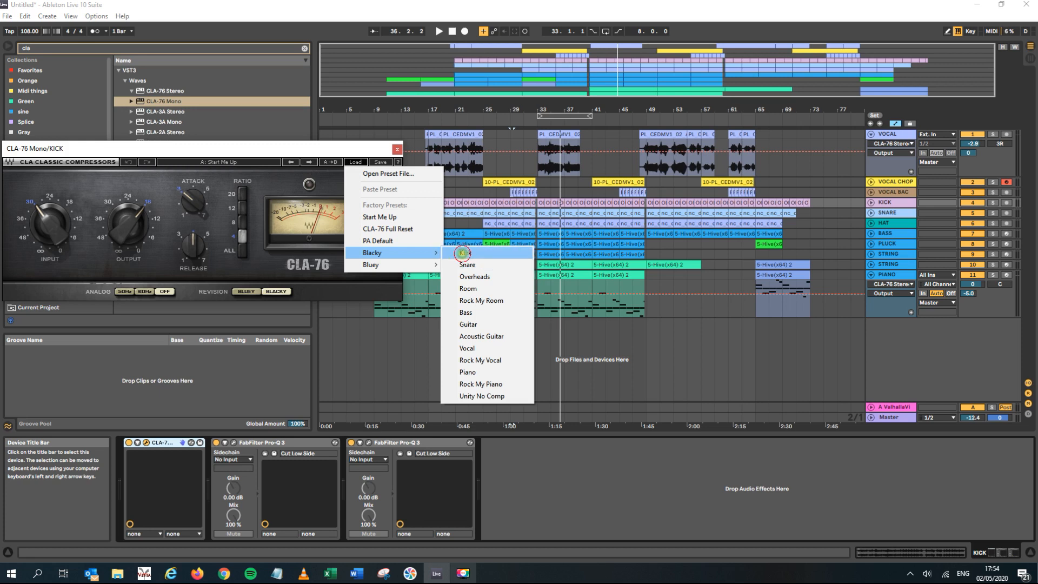
{"action": "left_click", "coordinate": [462, 253]}
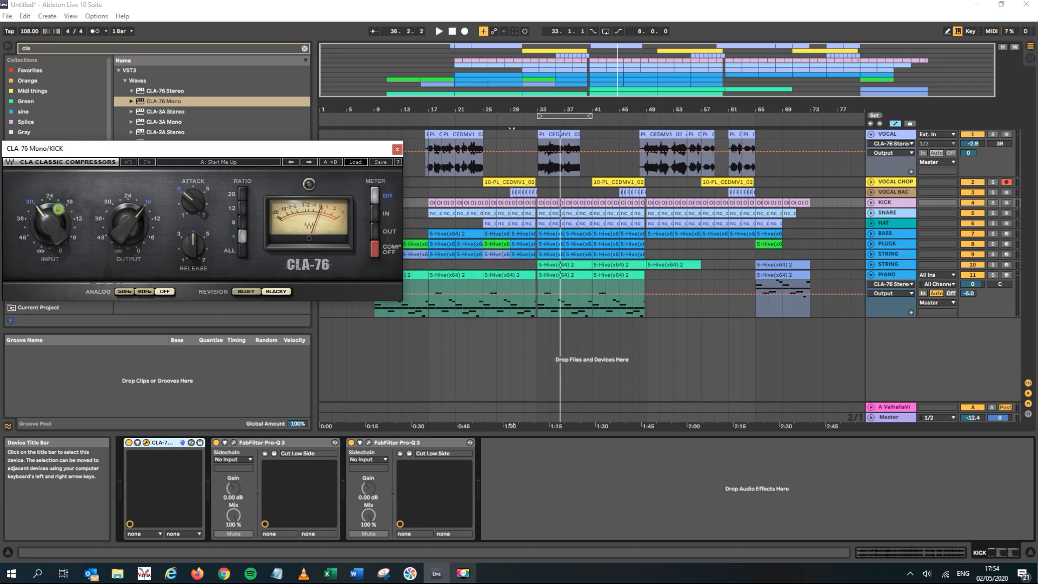
- Set the KICK track's CLA-76 Mono output to about -19.1 during playback, then close the plug-in and stop playback
{"action": "key", "text": "space"}
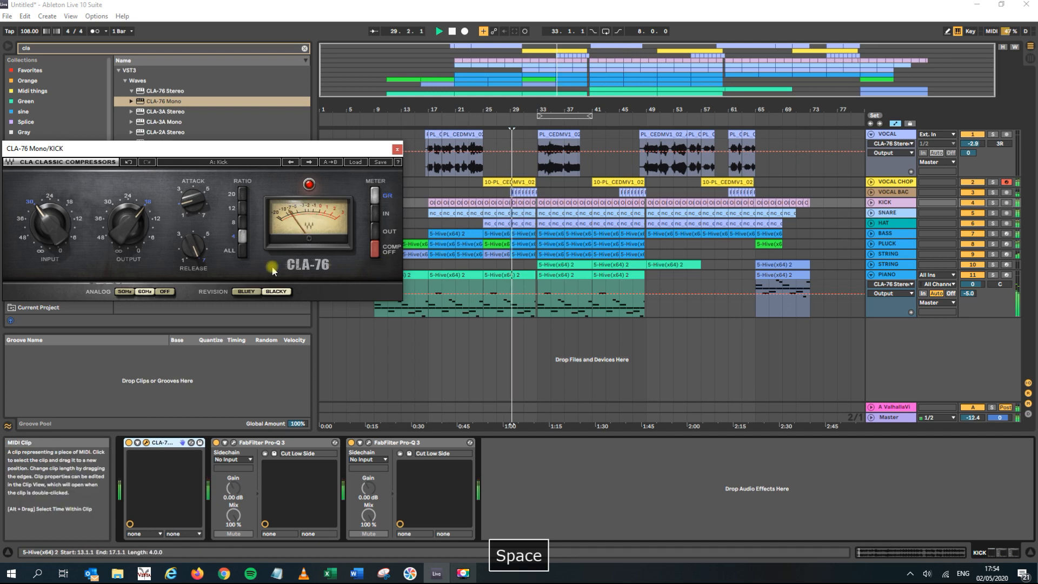
{"action": "left_click_drag", "start_coordinate": [128, 223], "coordinate": [129, 227]}
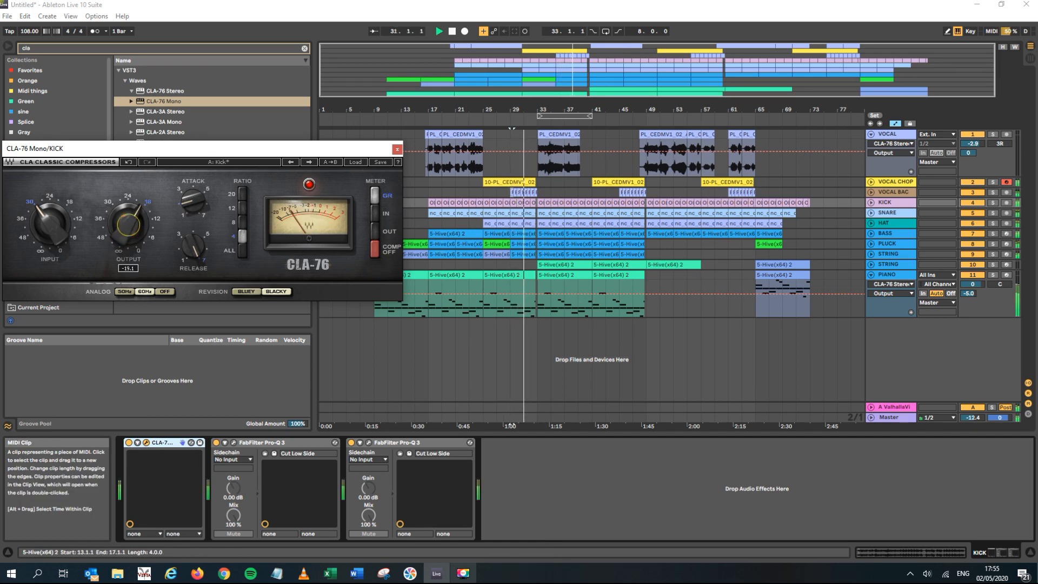
{"action": "left_click", "coordinate": [397, 149]}
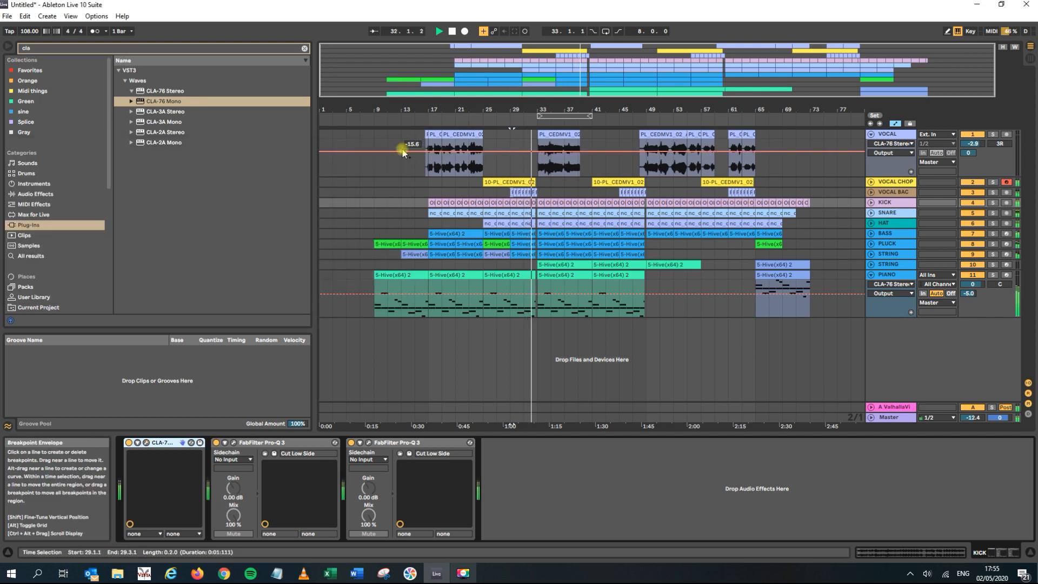
{"action": "key", "text": "space"}
- Add CLA-76 Stereo at the start of the SNARE device chain, ahead of FabFilter Pro-Q 3
{"action": "left_click", "coordinate": [887, 212]}
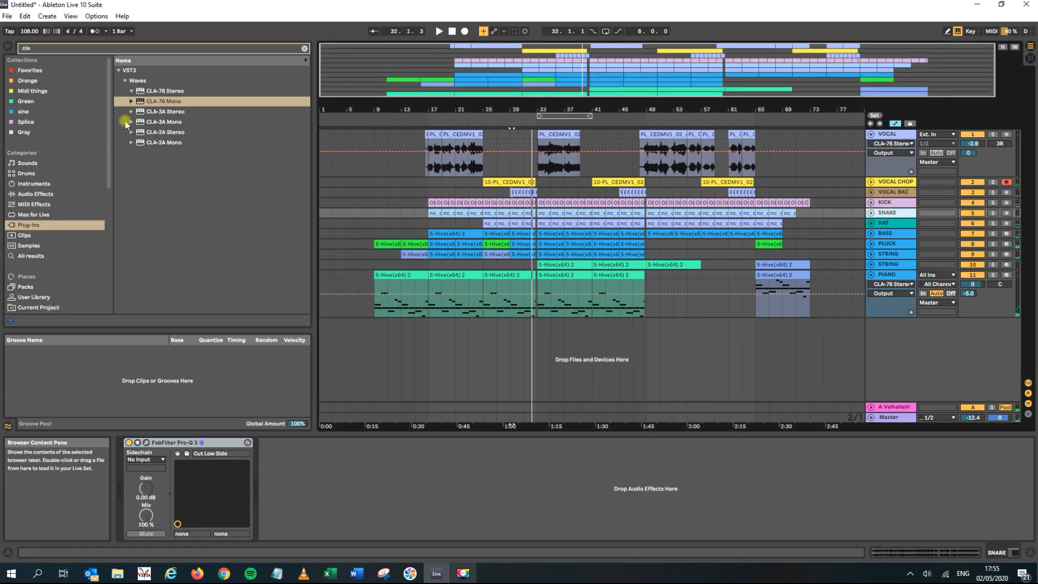
{"action": "left_click", "coordinate": [140, 91]}
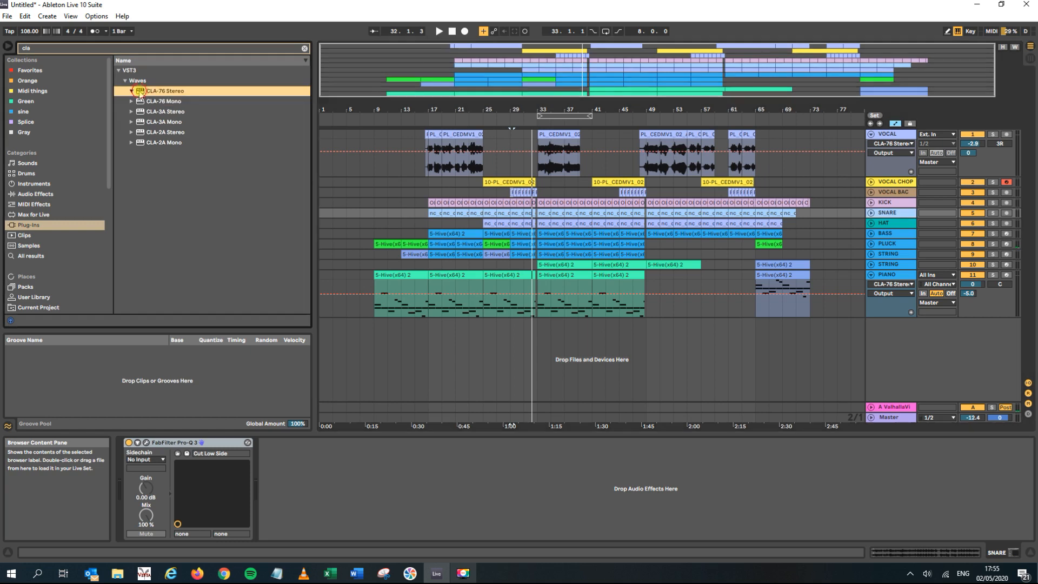
{"action": "left_click_drag", "start_coordinate": [153, 427], "coordinate": [127, 475]}
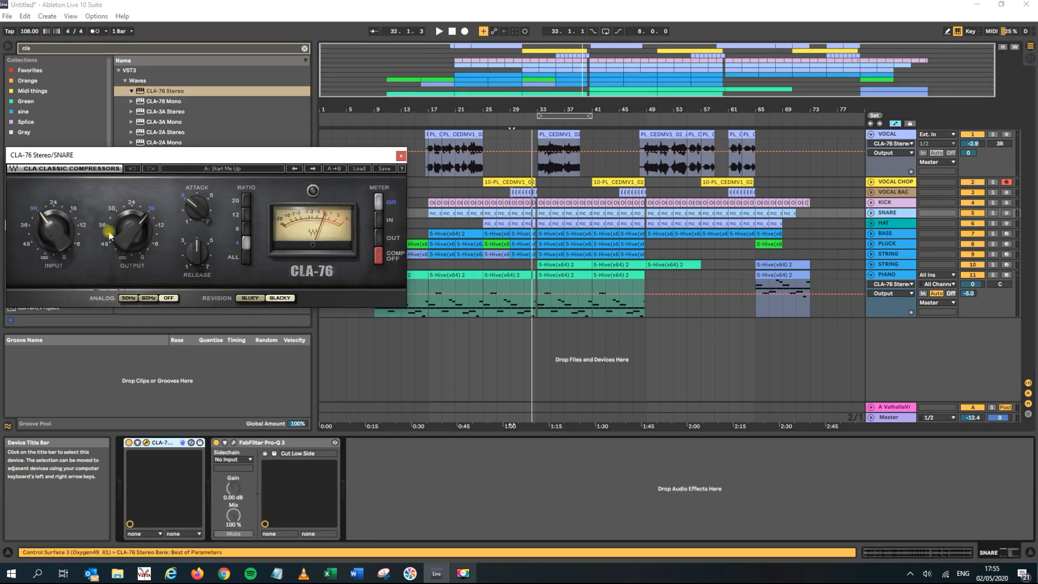
- Fine-tune the output of the SNARE track's CLA-76 Stereo during playback, then close the plug-in and stop playback
{"action": "key", "text": "space"}
{"action": "left_click_drag", "start_coordinate": [108, 234], "coordinate": [109, 227]}
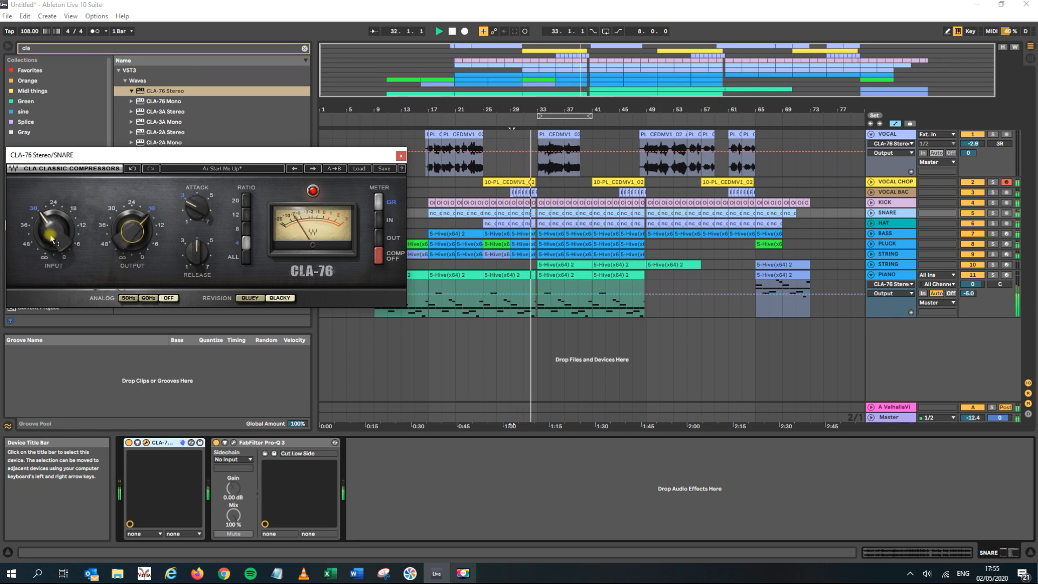
{"action": "left_click", "coordinate": [400, 155]}
{"action": "key", "text": "space"}
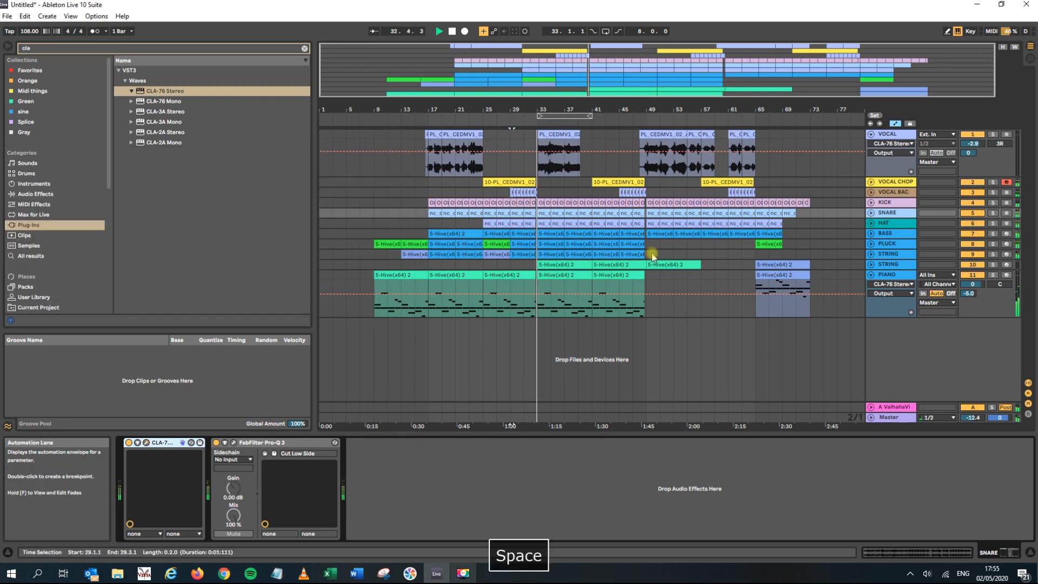
- Lower the VOCAL CHOP track volume to -3.4 dB during playback and fold the VOCAL CHOP and VOCAL tracks
{"action": "left_click", "coordinate": [871, 182]}
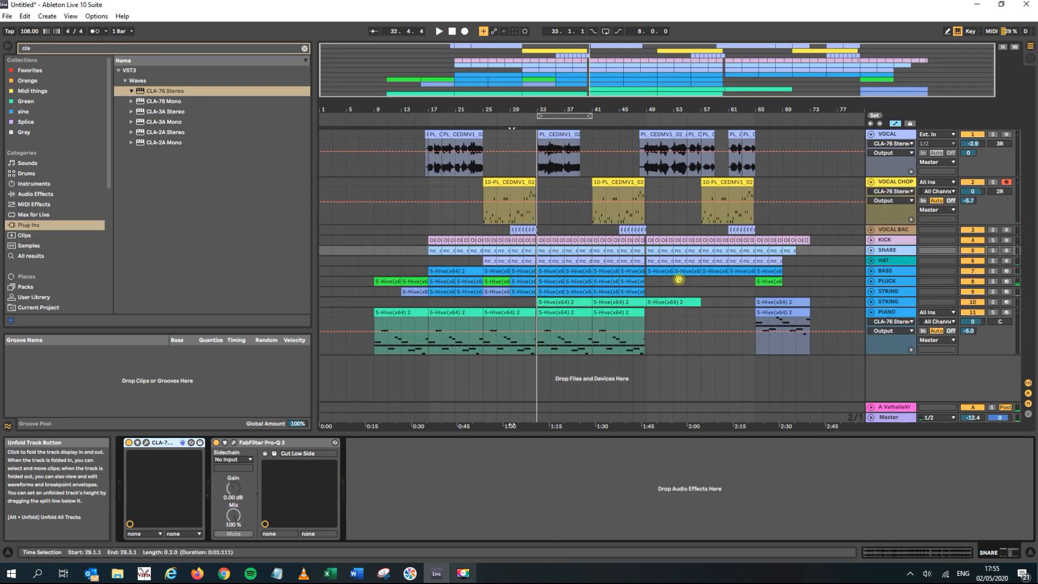
{"action": "left_click_drag", "start_coordinate": [972, 192], "coordinate": [972, 192]}
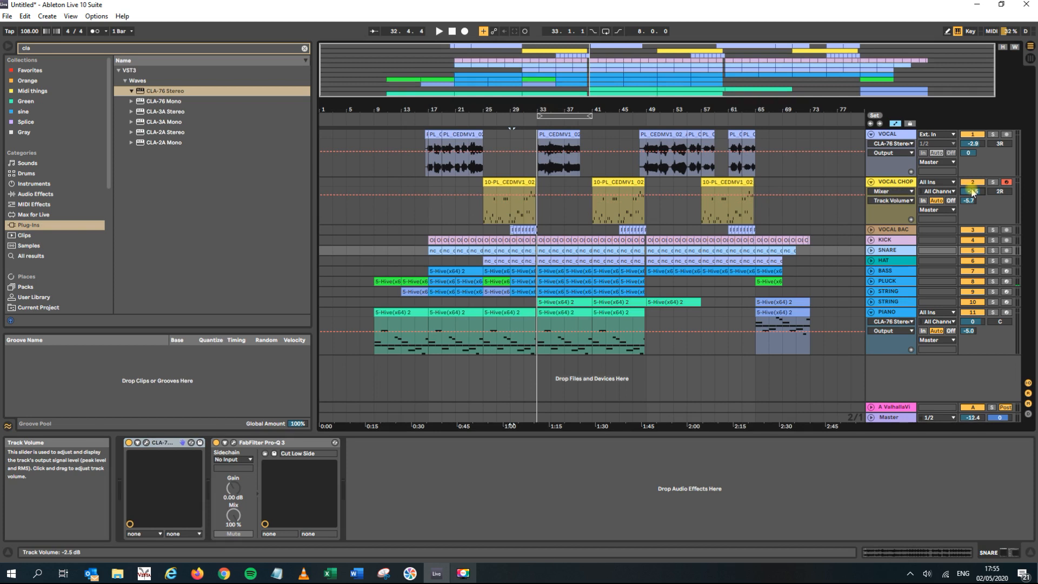
{"action": "key", "text": "space"}
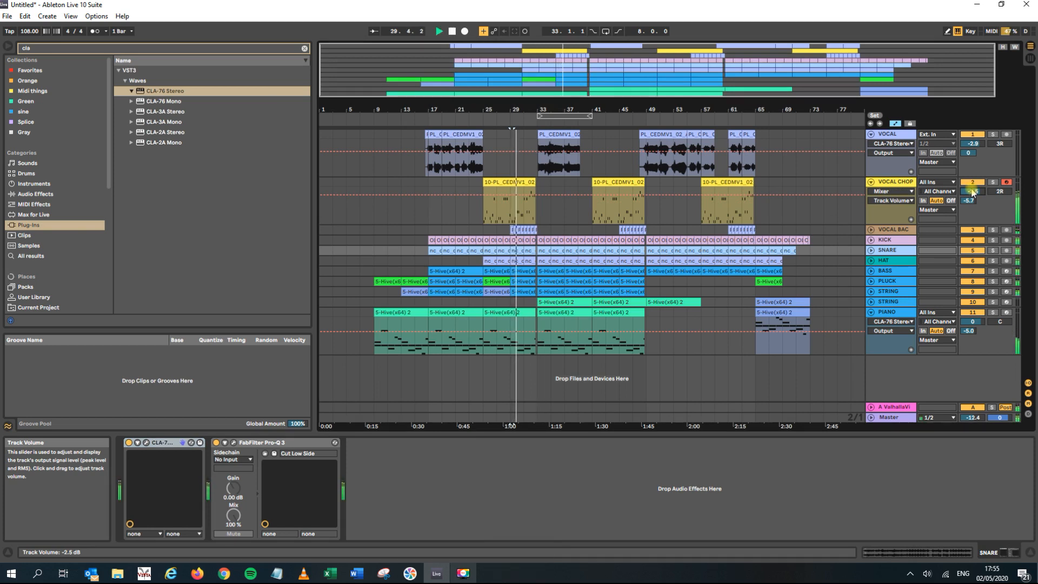
{"action": "left_click_drag", "start_coordinate": [972, 193], "coordinate": [972, 195]}
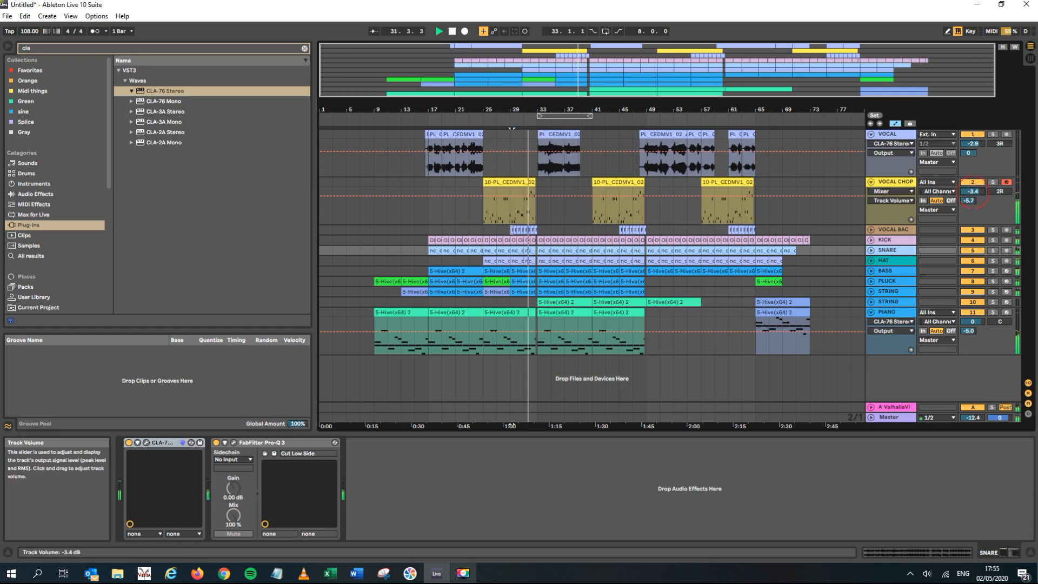
{"action": "left_click", "coordinate": [871, 183]}
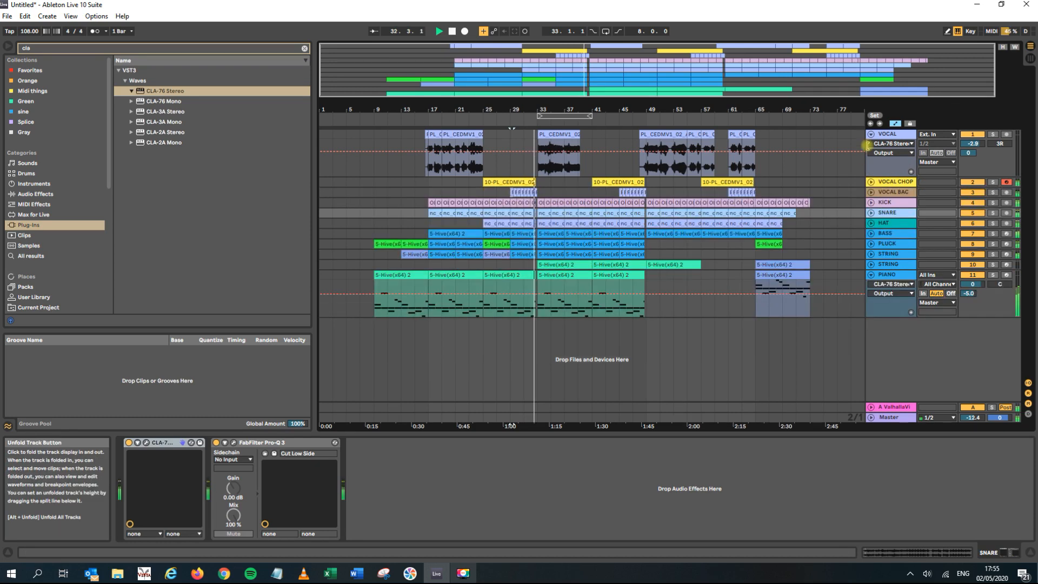
{"action": "left_click", "coordinate": [870, 135]}
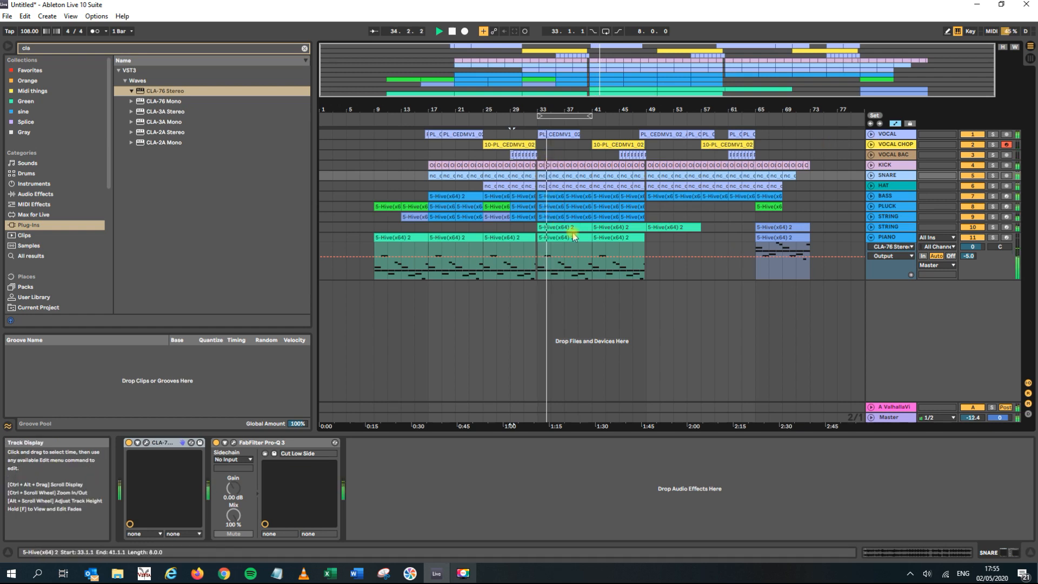
- Stop playback and insert CLA-76 Mono between Hive and FabFilter Pro-Q 3 on the BASS track
{"action": "key", "text": "space"}
{"action": "left_click", "coordinate": [897, 196]}
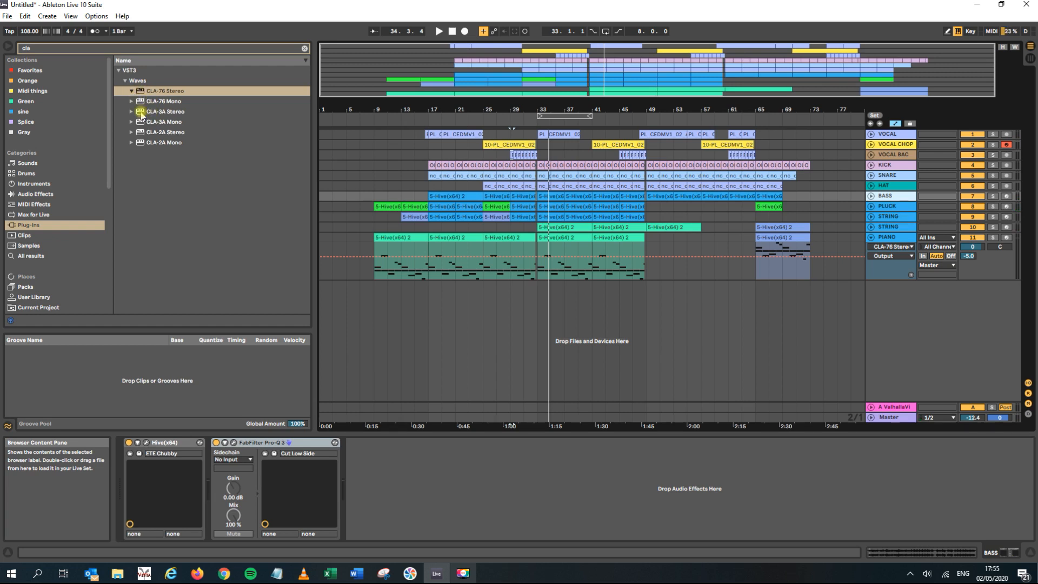
{"action": "left_click_drag", "start_coordinate": [139, 103], "coordinate": [205, 459]}
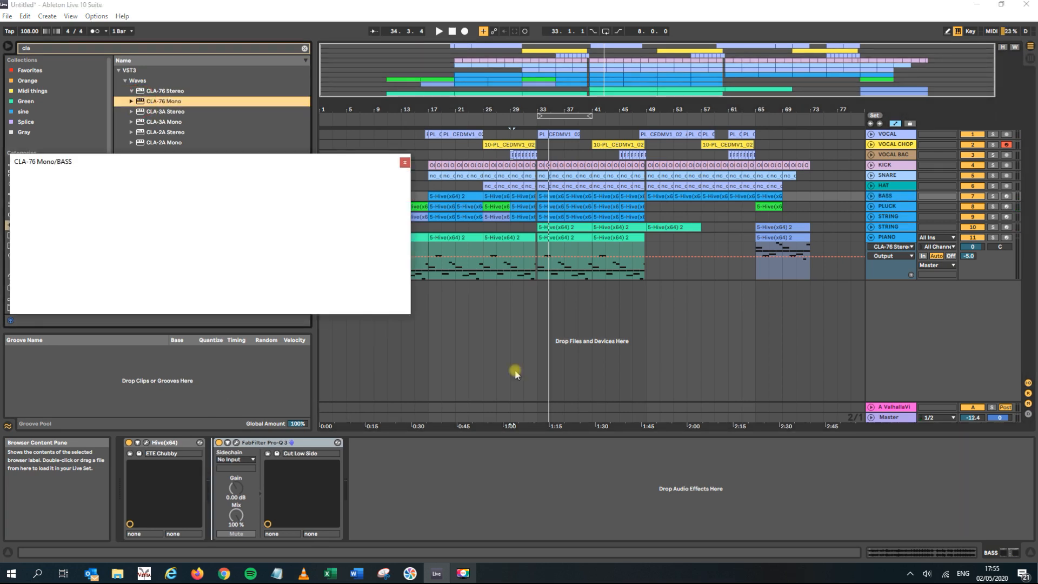
- Load the Blacky Bass factory preset into the BASS track's CLA-76 Mono during playback and fine-tune its output
{"action": "key", "text": "space"}
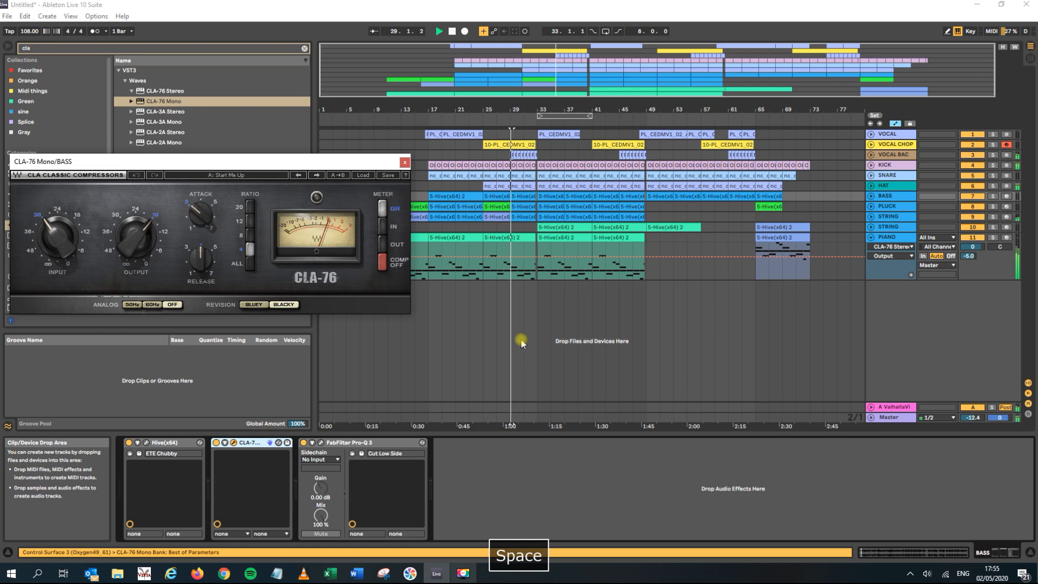
{"action": "left_click", "coordinate": [361, 177]}
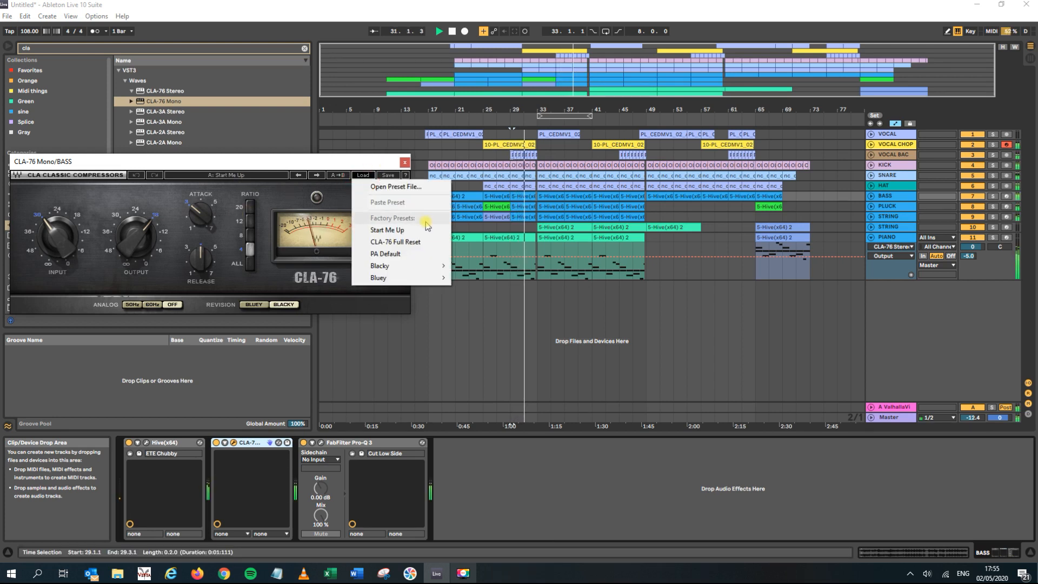
{"action": "mouse_move", "coordinate": [418, 266]}
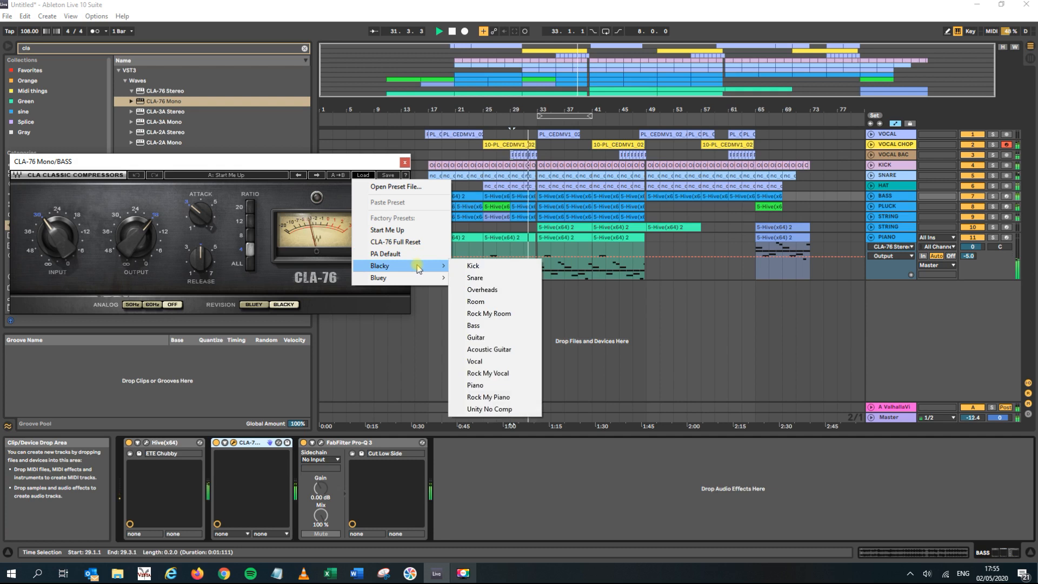
{"action": "left_click", "coordinate": [508, 325]}
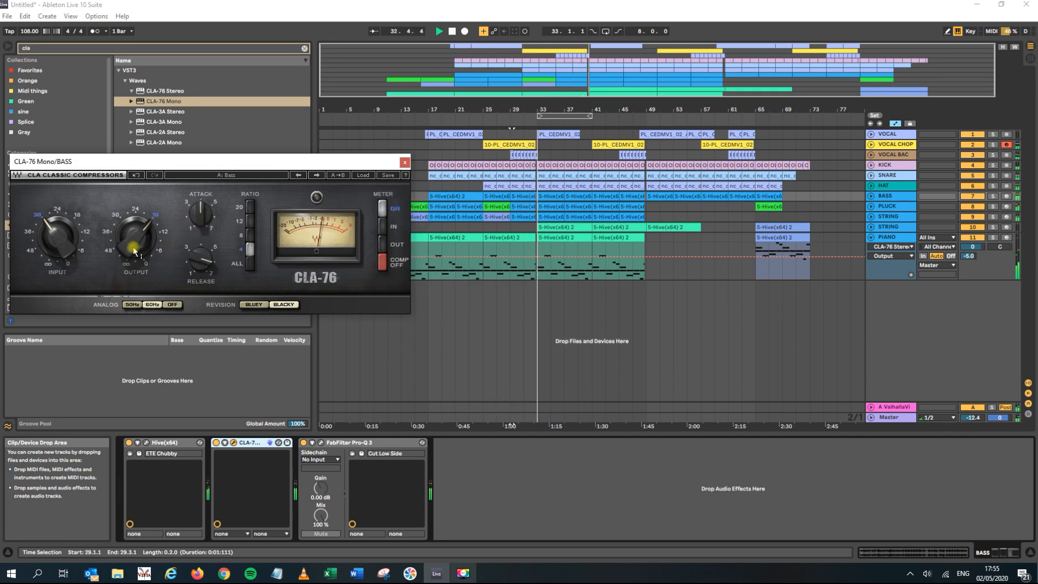
{"action": "left_click_drag", "start_coordinate": [135, 250], "coordinate": [135, 245]}
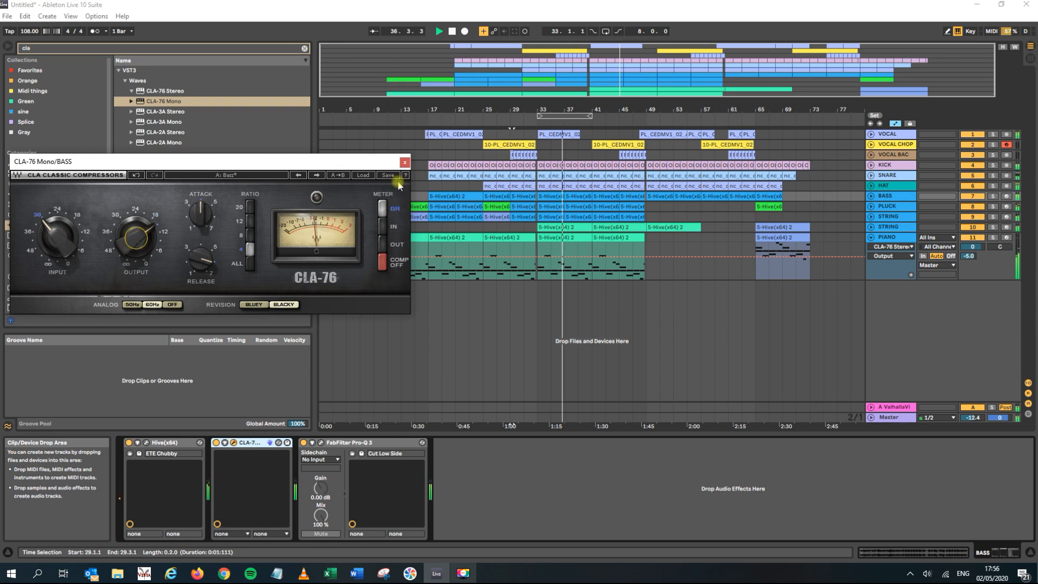
{"action": "left_click", "coordinate": [405, 162]}
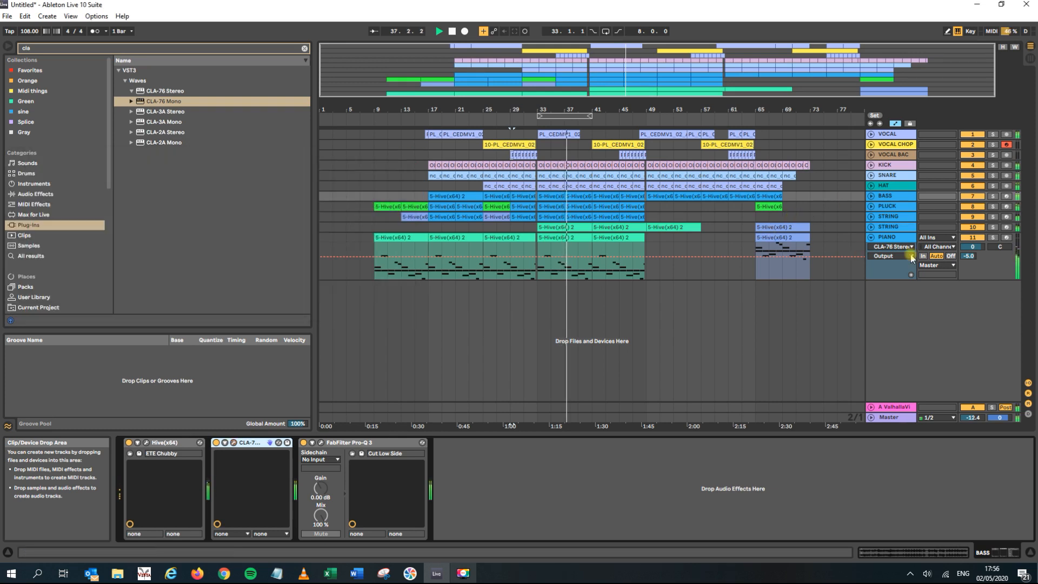
- Check the device chains of the PLUCK, STRING and PIANO tracks for a compressor
{"action": "left_click", "coordinate": [897, 206]}
{"action": "left_click", "coordinate": [889, 216]}
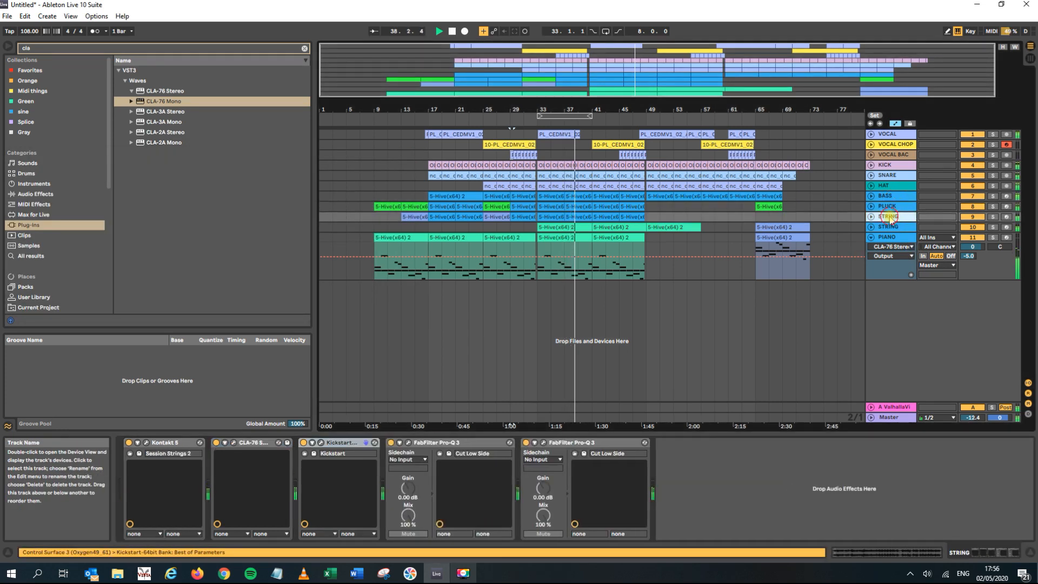
{"action": "left_click", "coordinate": [888, 227]}
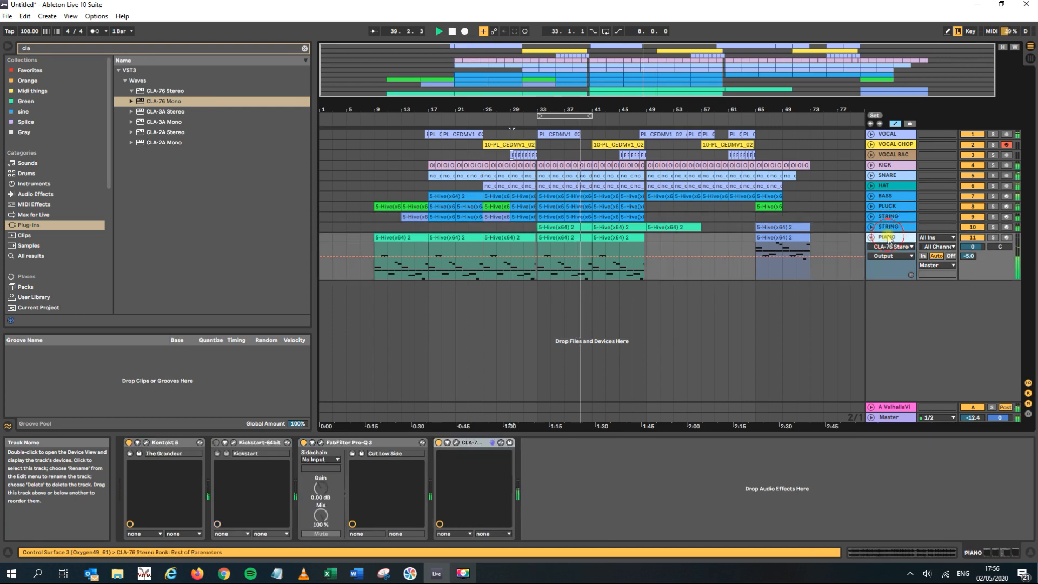
{"action": "left_click", "coordinate": [889, 217]}
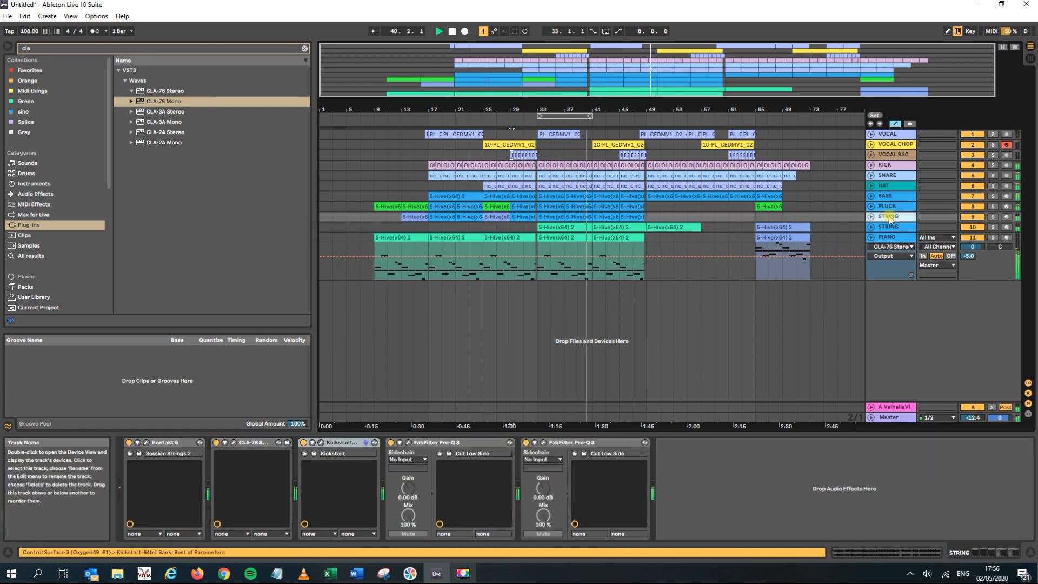
{"action": "left_click", "coordinate": [887, 228]}
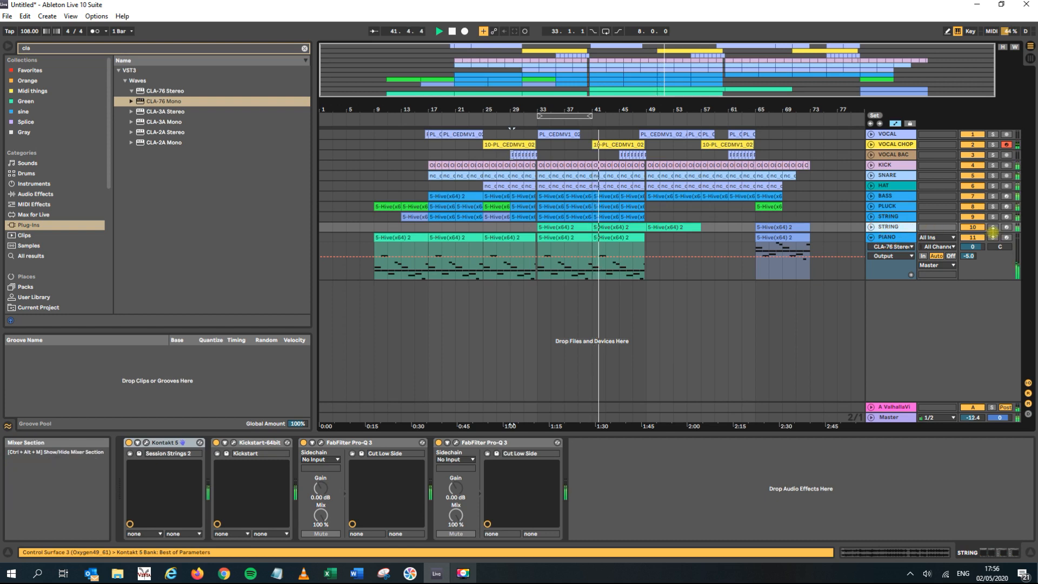
- Solo the two STRING tracks in turn and lower the volume of STRING track 9 to -1.4 dB
{"action": "left_click", "coordinate": [992, 226]}
{"action": "left_click", "coordinate": [871, 216]}
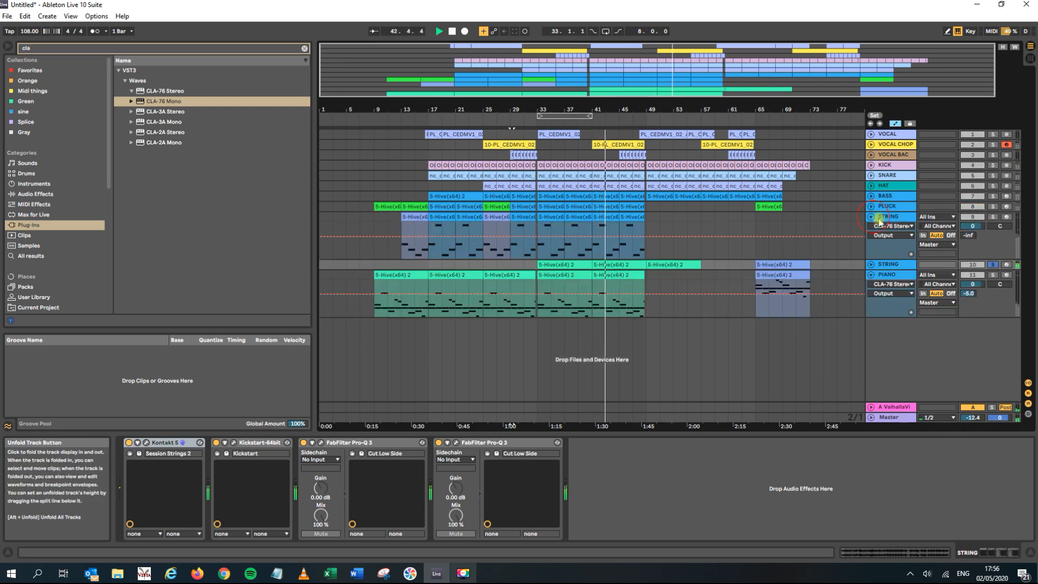
{"action": "left_click", "coordinate": [992, 217]}
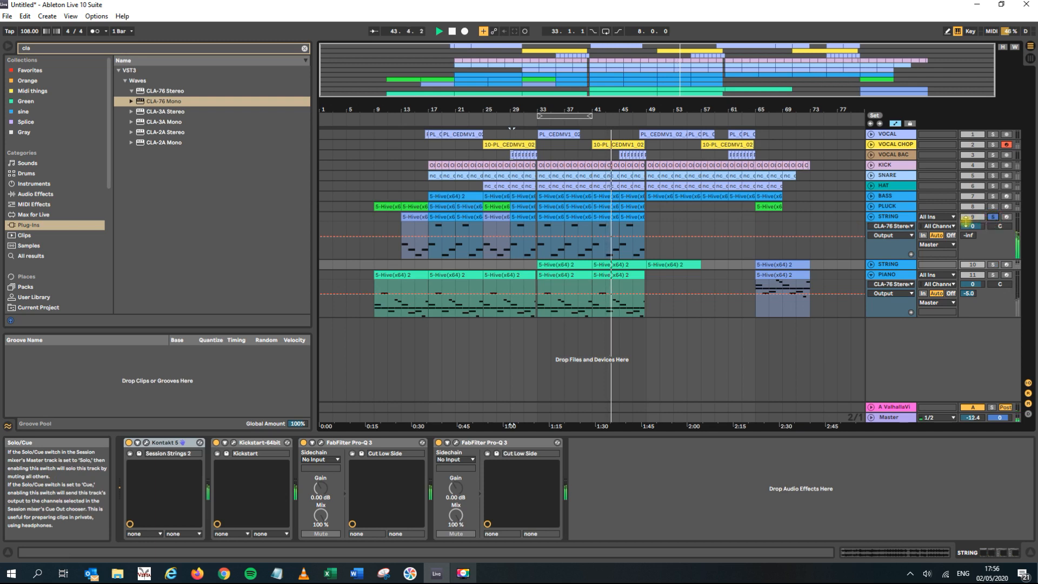
{"action": "left_click_drag", "start_coordinate": [970, 226], "coordinate": [969, 229]}
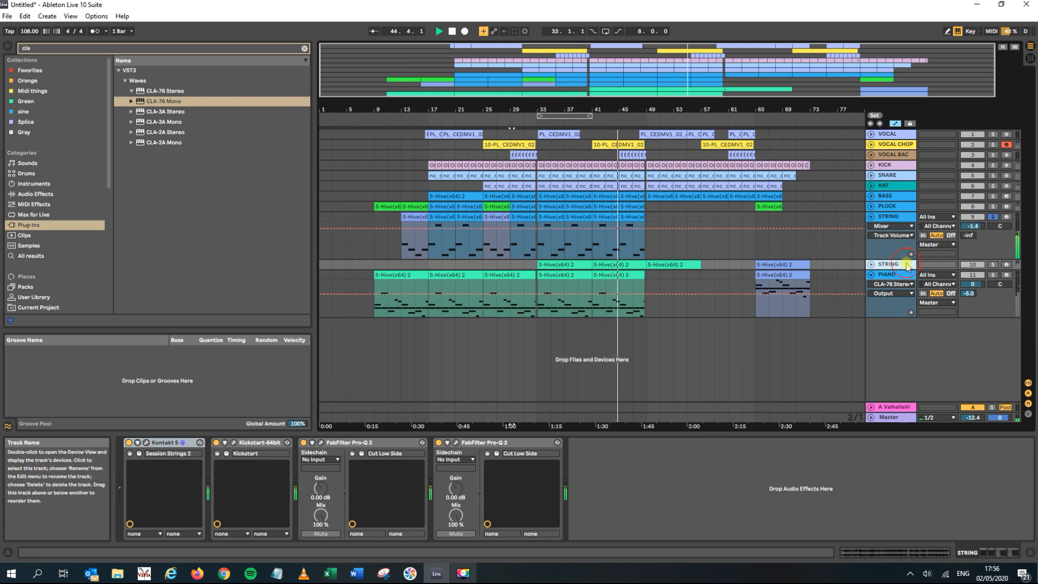
- Solo STRING track 10 and insert CLA-3A Stereo between Kontakt 5 and Kickstart in its device chain
{"action": "left_click", "coordinate": [992, 265]}
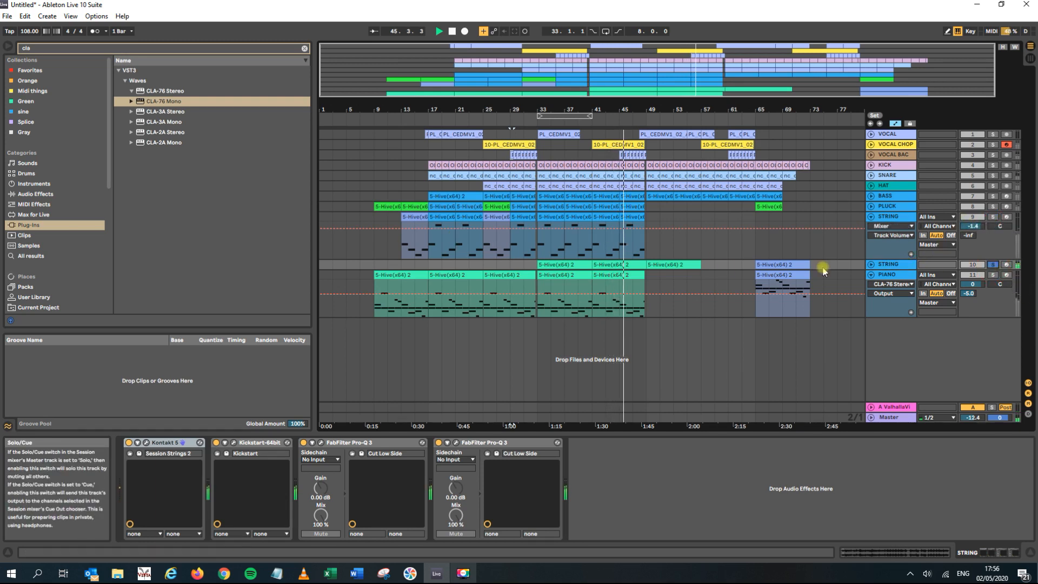
{"action": "left_click", "coordinate": [158, 113]}
{"action": "left_click_drag", "start_coordinate": [233, 348], "coordinate": [206, 460]}
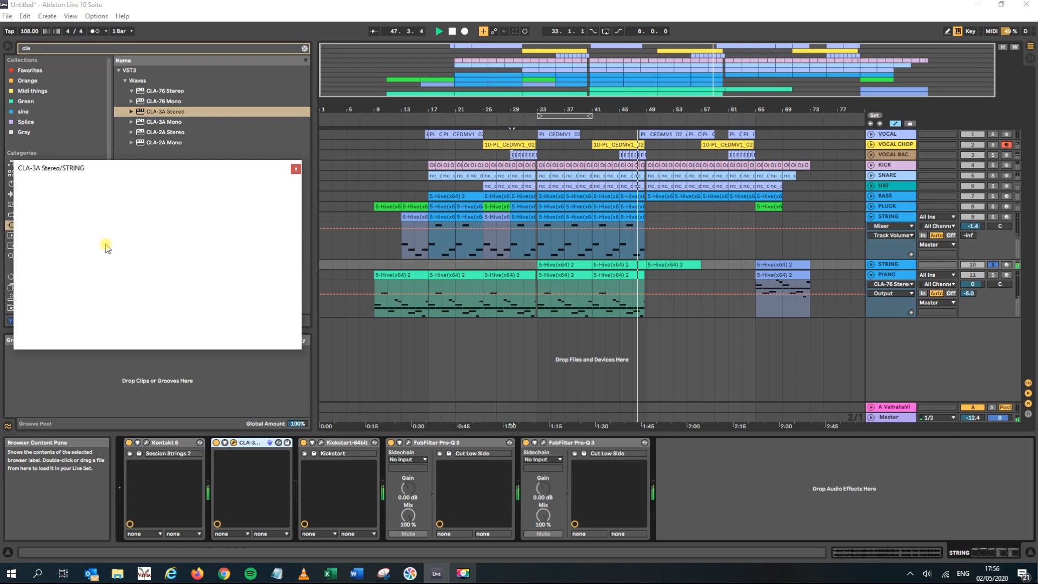
- Load the Strings factory preset into the CLA-3A Stereo on STRING track 10, adjust its gain and unsolo the track
{"action": "left_click", "coordinate": [248, 181]}
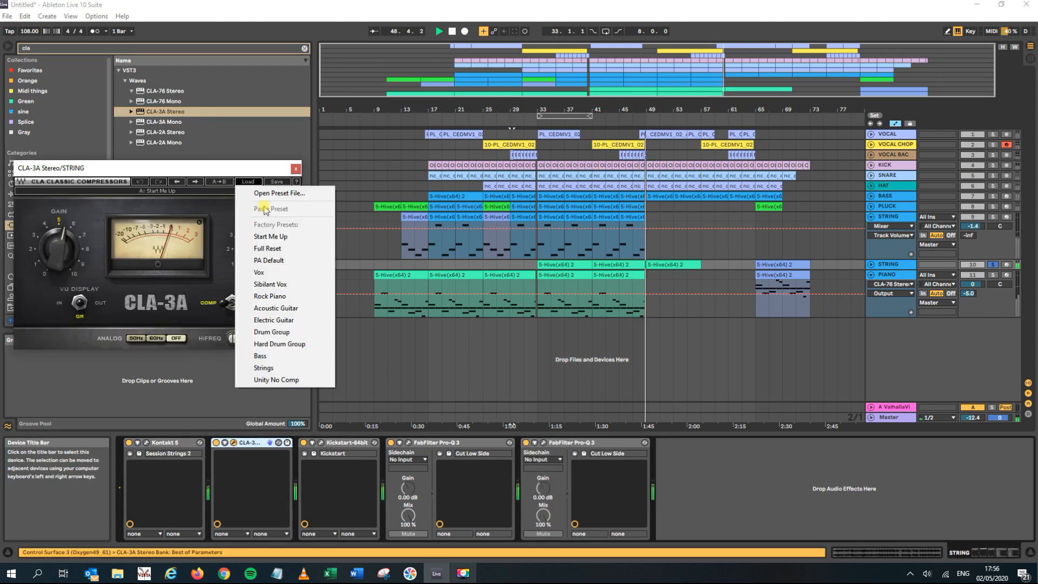
{"action": "left_click", "coordinate": [265, 367]}
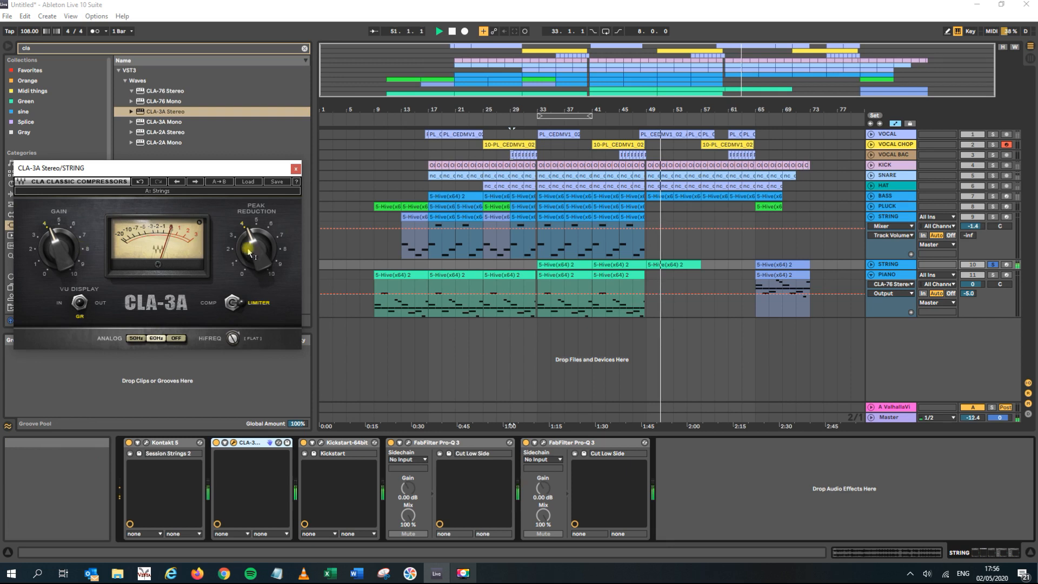
{"action": "left_click_drag", "start_coordinate": [59, 248], "coordinate": [59, 238]}
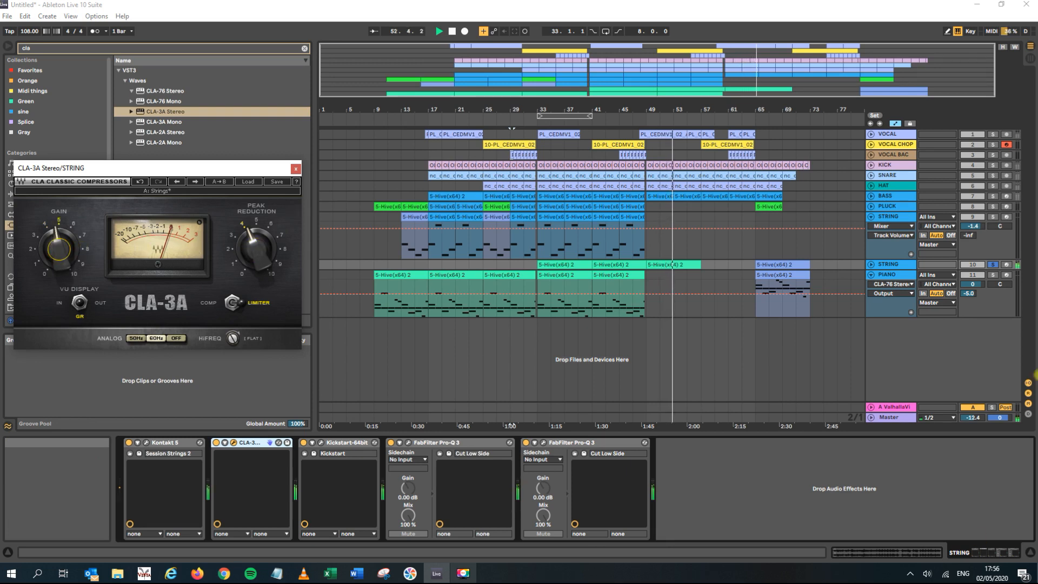
{"action": "left_click", "coordinate": [993, 265]}
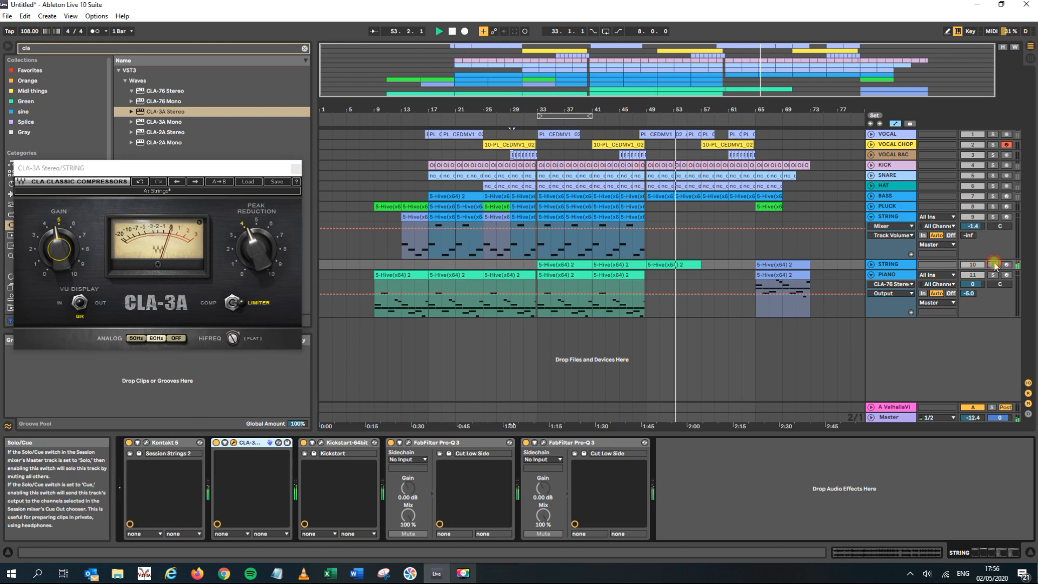
- Set the Kickstart mix on STRING track 10 to 70% and close its Kickstart and CLA-3A windows
{"action": "left_click", "coordinate": [305, 453]}
{"action": "left_click_drag", "start_coordinate": [168, 203], "coordinate": [168, 227]}
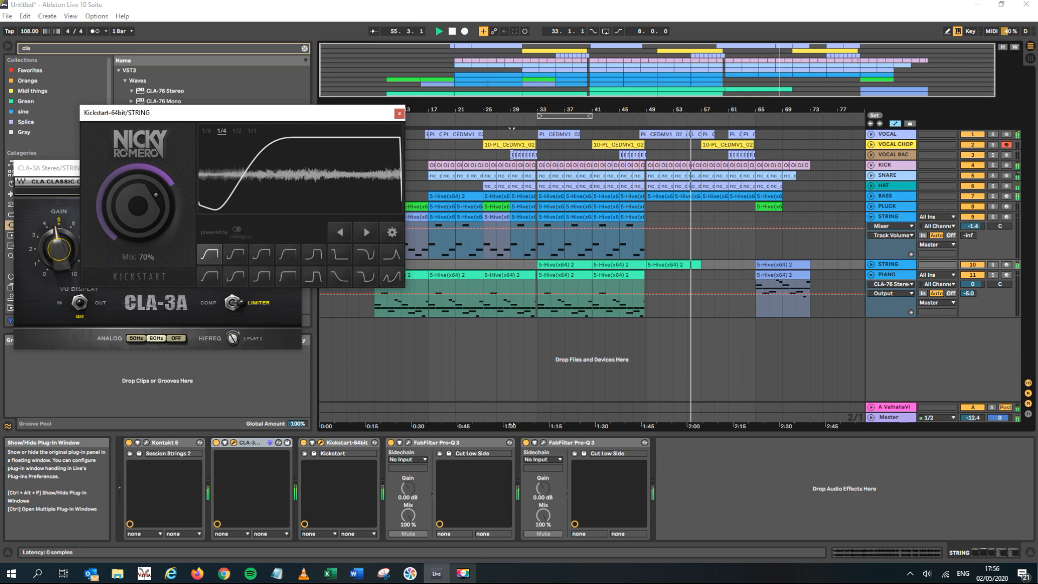
{"action": "left_click", "coordinate": [399, 113]}
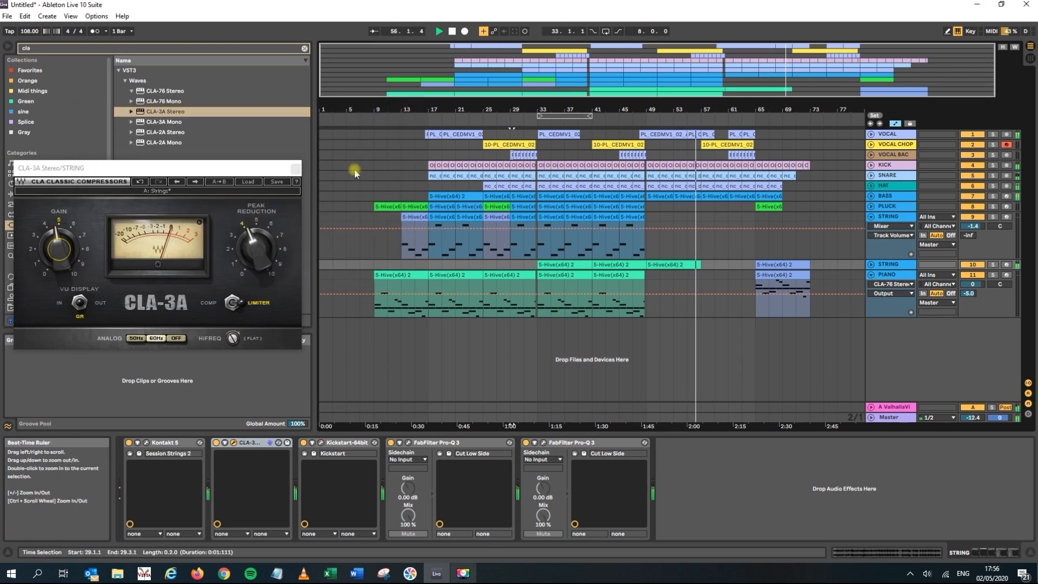
{"action": "left_click", "coordinate": [294, 169]}
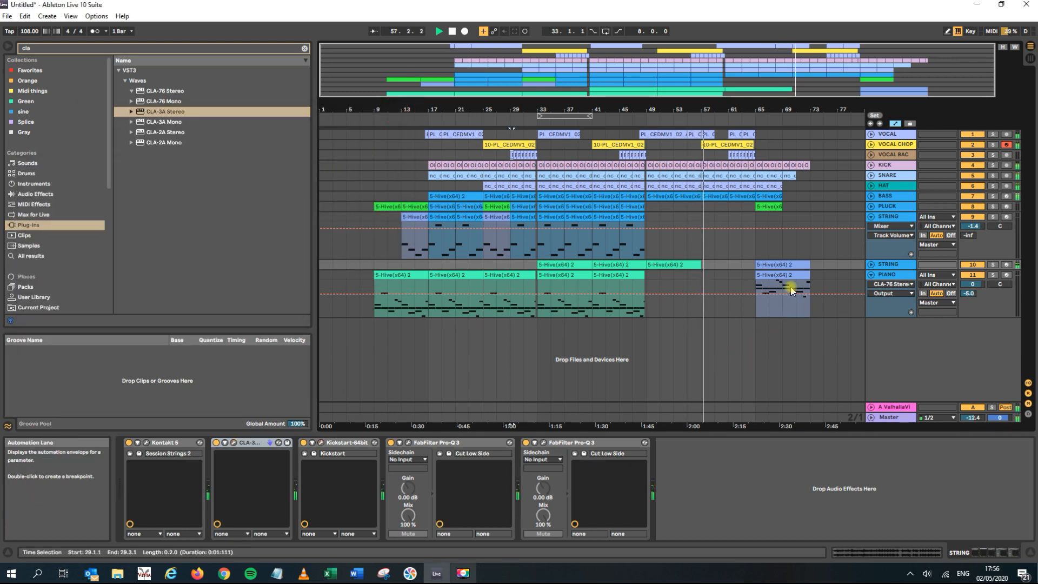
- Stop playback and extend the arrangement loop to run from bar 9 to bar 73
{"action": "key", "text": "space"}
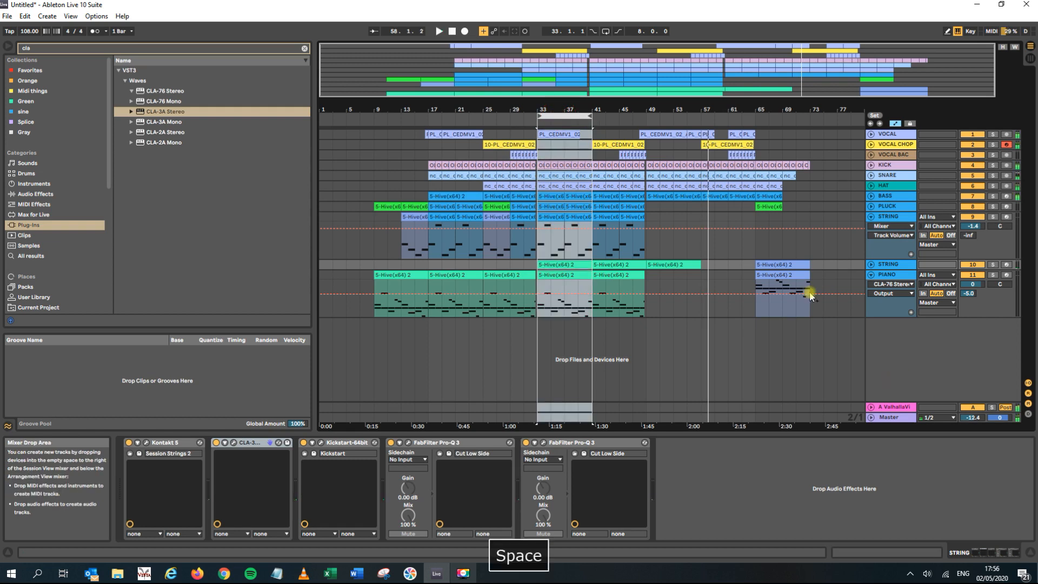
{"action": "mouse_move", "coordinate": [537, 115]}
{"action": "left_mouse_down"}
{"action": "mouse_move", "coordinate": [440, 120]}
{"action": "mouse_move", "coordinate": [376, 139]}
{"action": "left_mouse_up"}
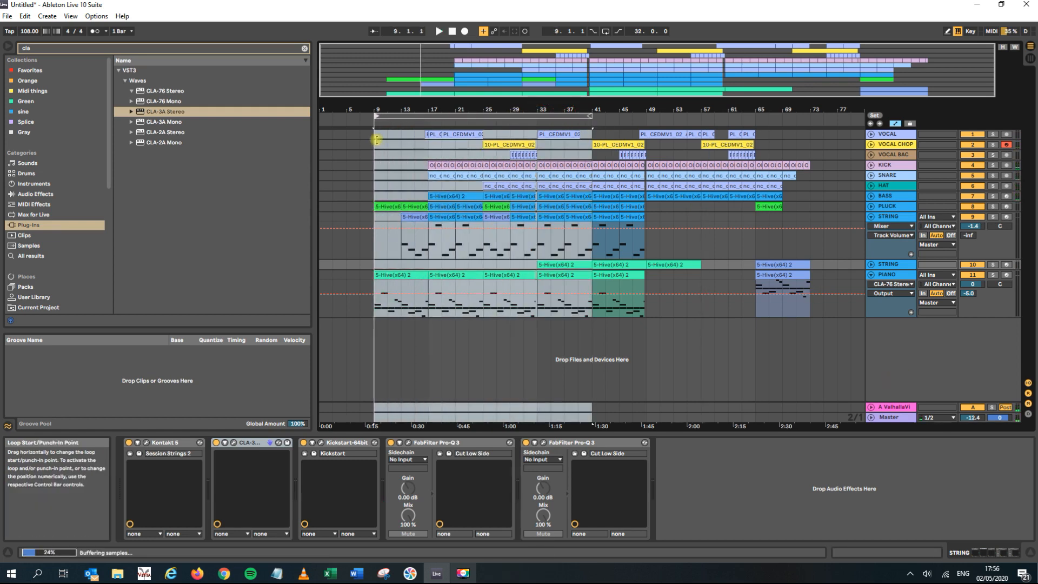
{"action": "mouse_move", "coordinate": [591, 119]}
{"action": "left_mouse_down"}
{"action": "mouse_move", "coordinate": [811, 122]}
{"action": "mouse_move", "coordinate": [810, 141]}
{"action": "left_mouse_up"}
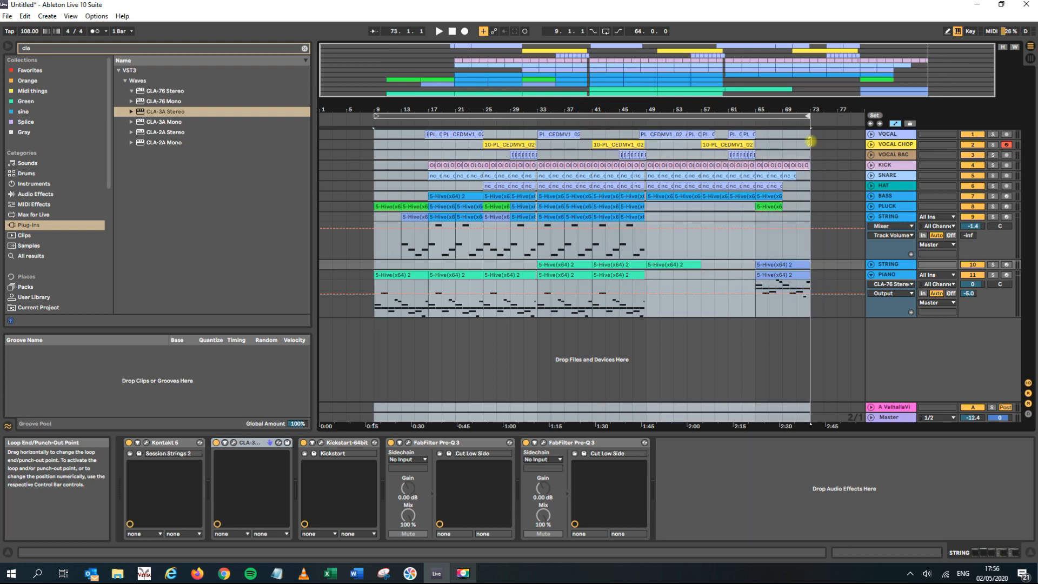
- Select the Master track and search the whole browser library for "im the one"
{"action": "left_click", "coordinate": [890, 417]}
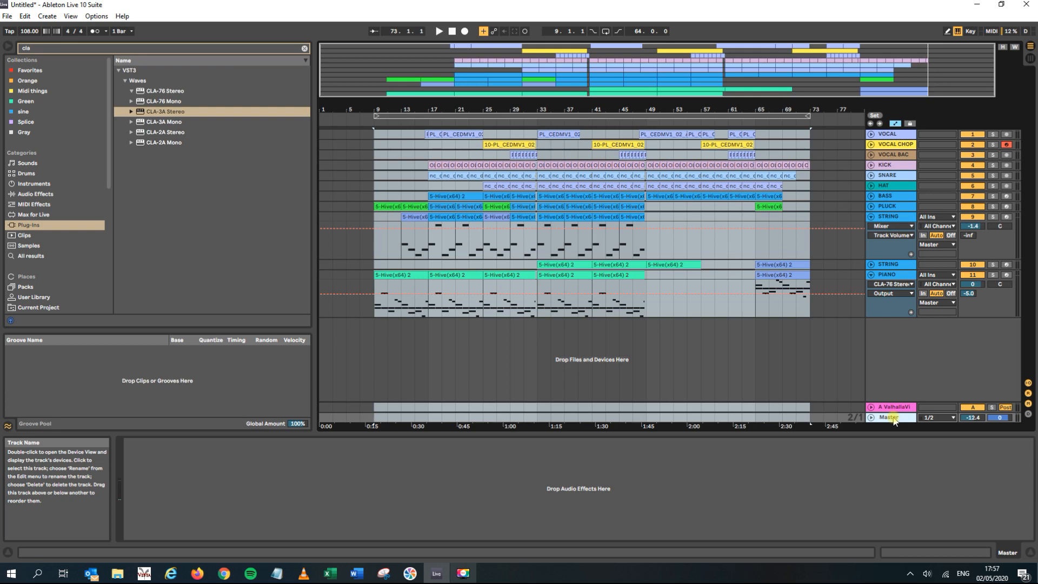
{"action": "left_click", "coordinate": [53, 49]}
{"action": "type", "text": "im the "}
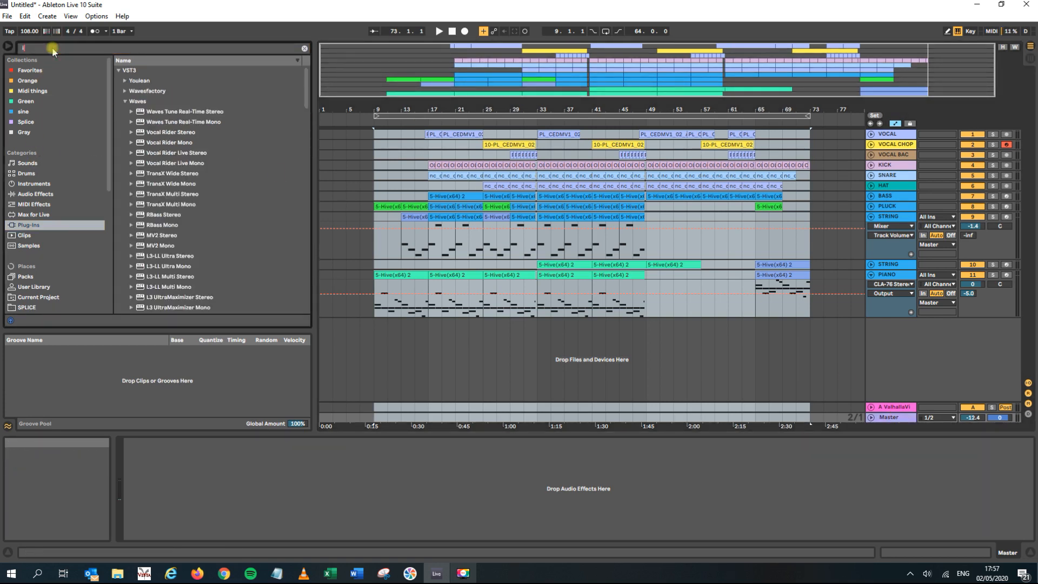
{"action": "type", "text": "one"}
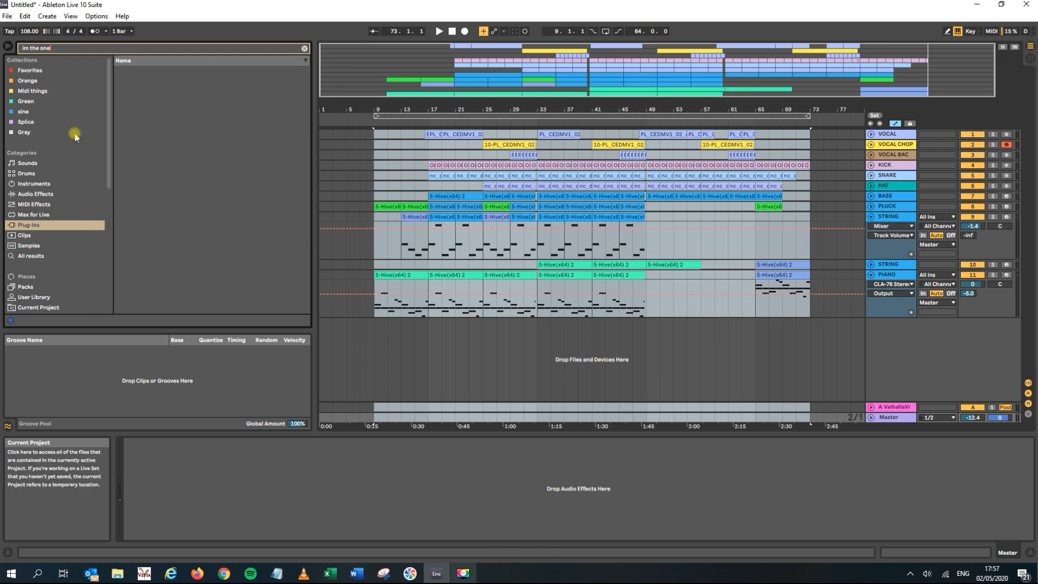
{"action": "left_click", "coordinate": [33, 257]}
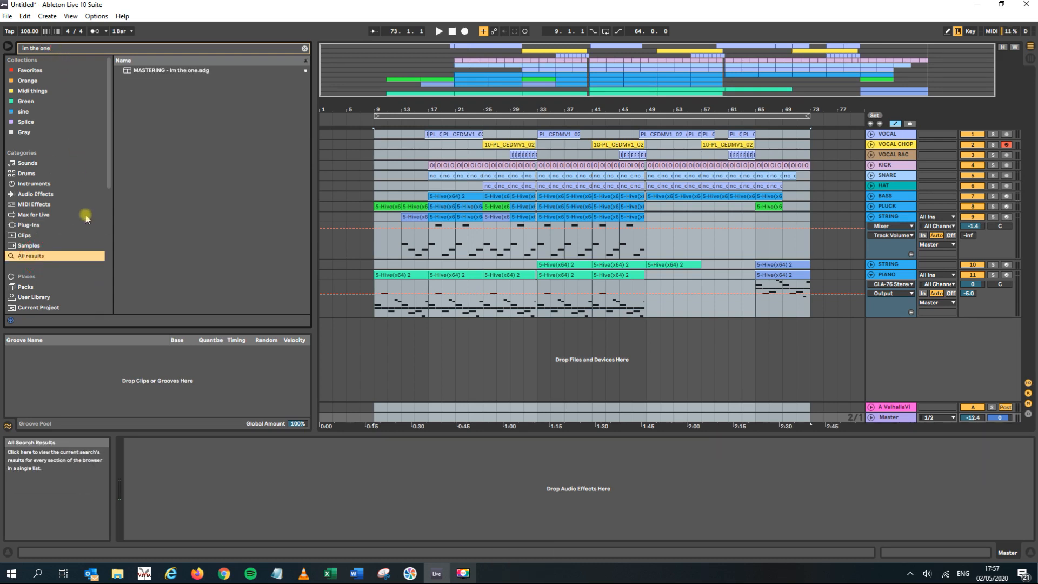
- Load the "MASTERING - im the one.adg" rack onto the Master track and close its plug-in windows
{"action": "left_click", "coordinate": [169, 71]}
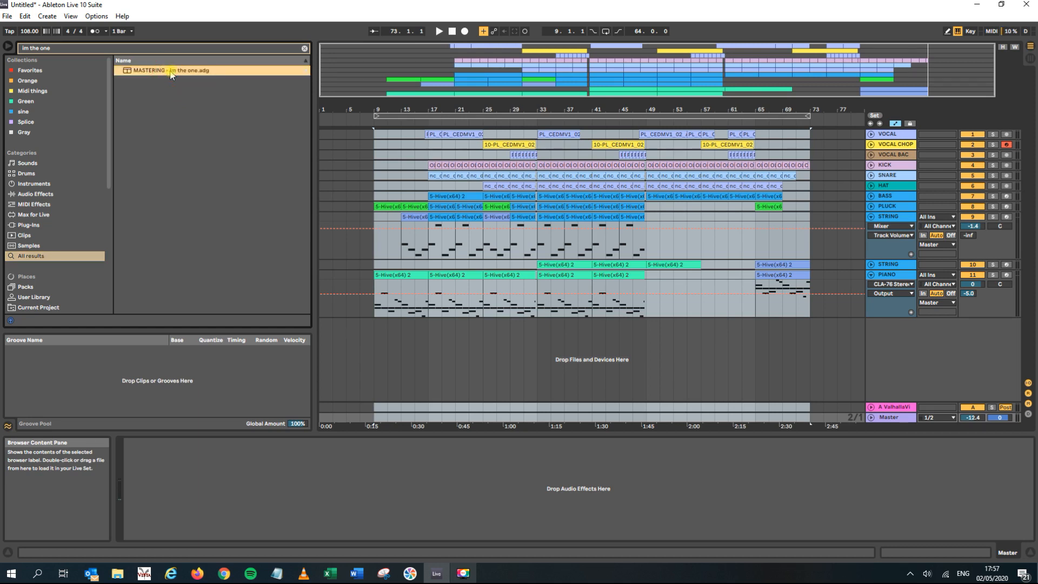
{"action": "left_click_drag", "start_coordinate": [192, 108], "coordinate": [290, 491]}
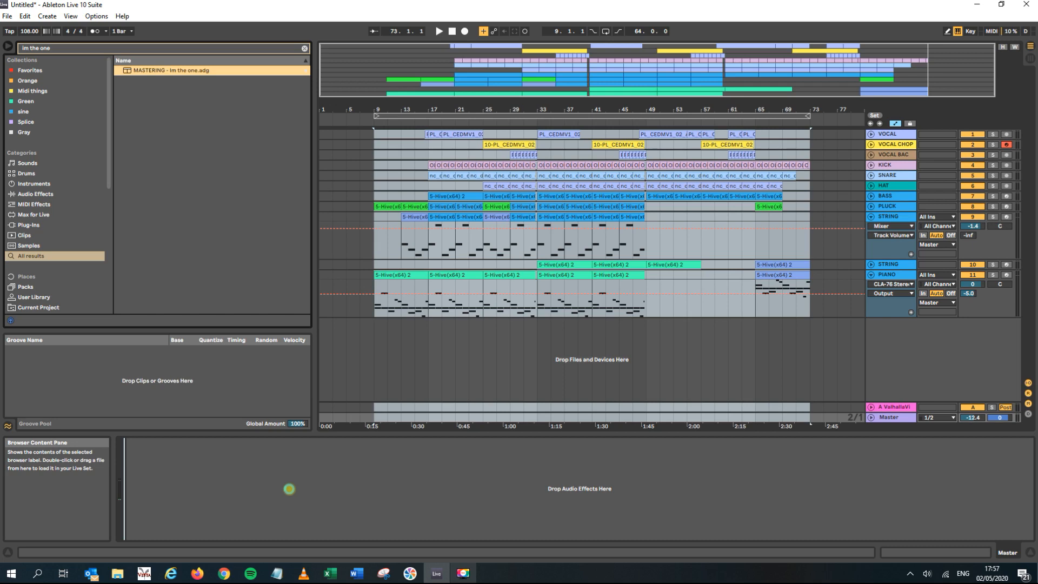
{"action": "left_click_drag", "start_coordinate": [289, 489], "coordinate": [290, 490]}
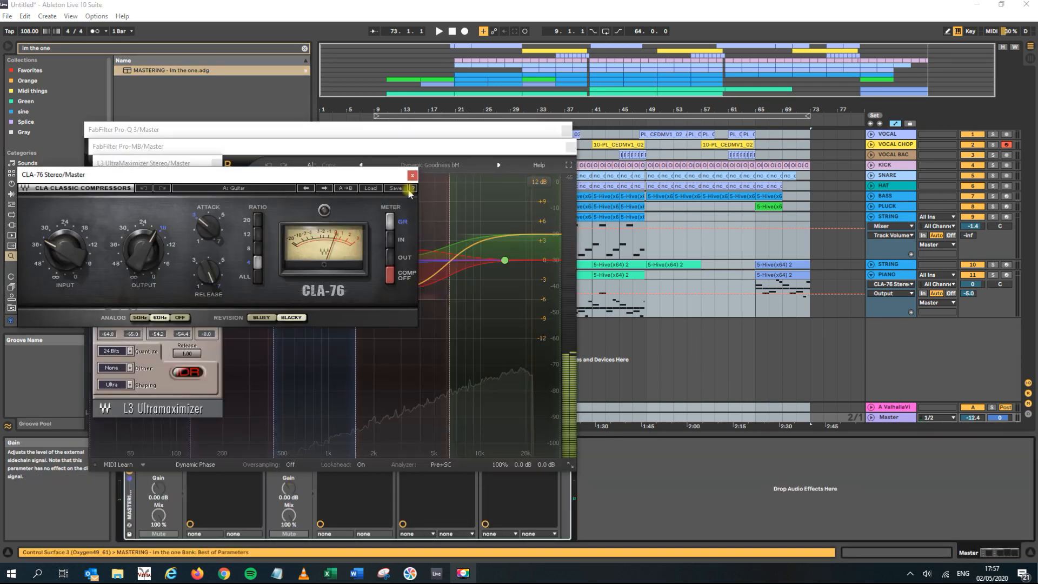
{"action": "left_click", "coordinate": [412, 174]}
{"action": "left_click", "coordinate": [215, 164]}
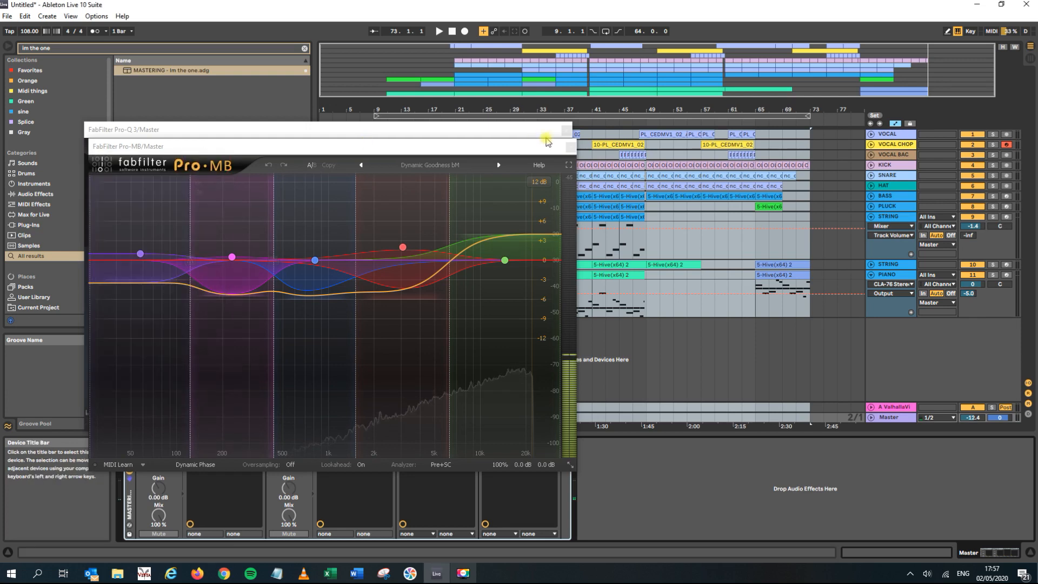
{"action": "left_click", "coordinate": [570, 146]}
{"action": "left_click", "coordinate": [566, 130]}
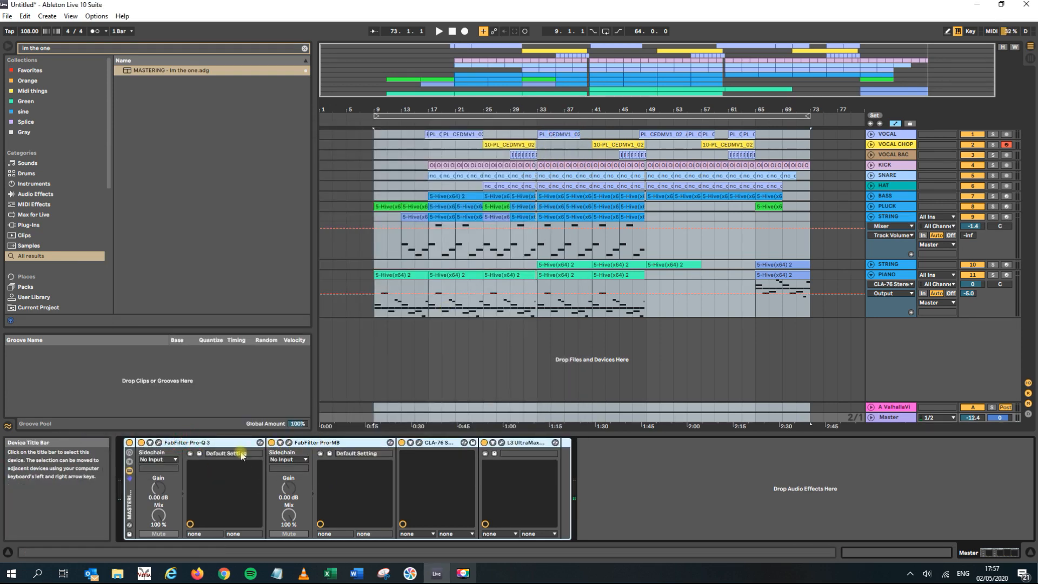
- Examine FabFilter Pro-MB in the Master rack during playback, then close its window and stop playback
{"action": "left_click", "coordinate": [346, 443]}
{"action": "left_click", "coordinate": [437, 442]}
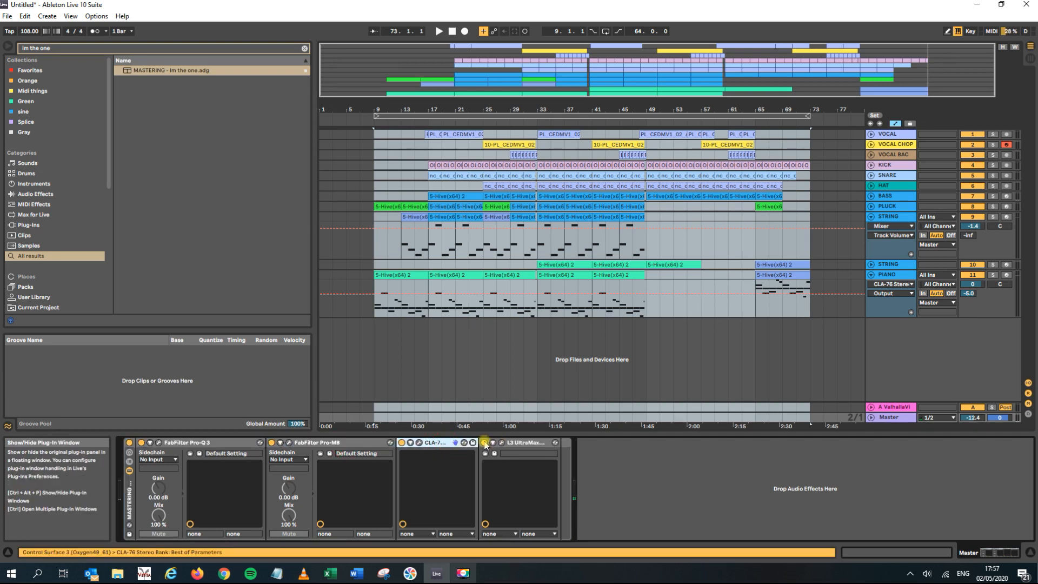
{"action": "left_click", "coordinate": [319, 442]}
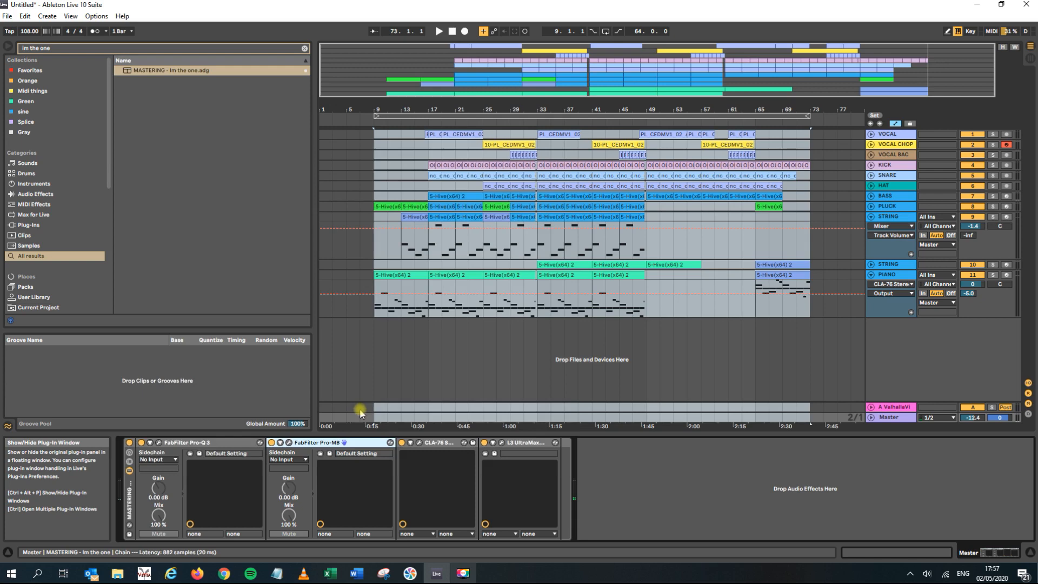
{"action": "key", "text": "ctrl+alt+p"}
{"action": "key", "text": "space"}
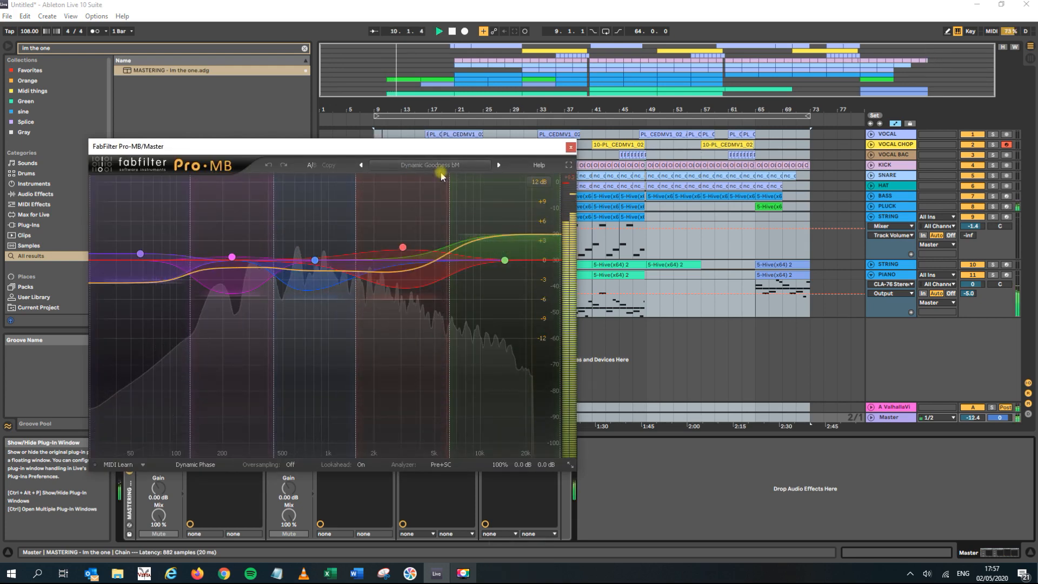
{"action": "key", "text": "ctrl+alt+p"}
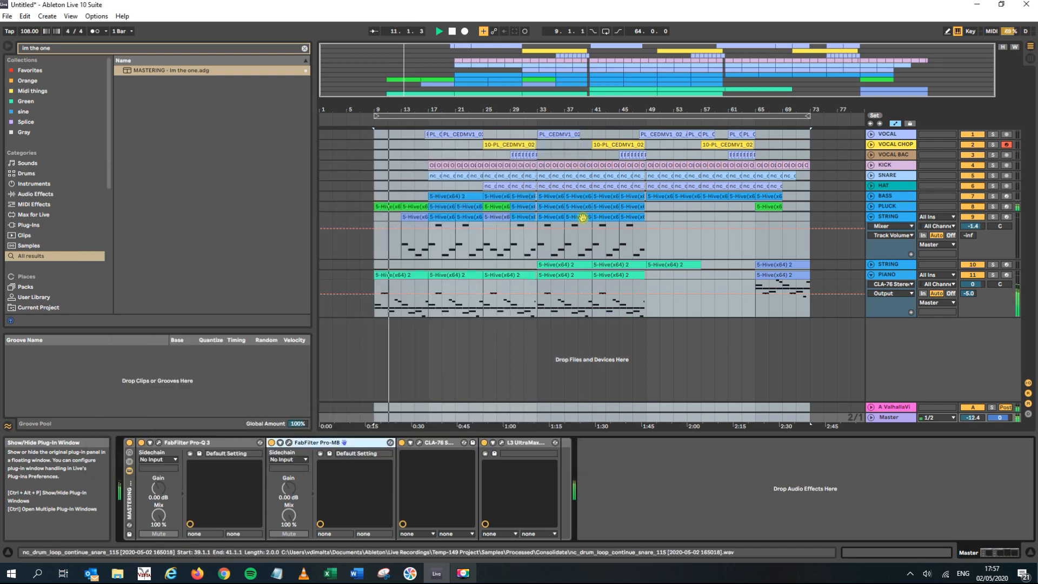
{"action": "key", "text": "space"}
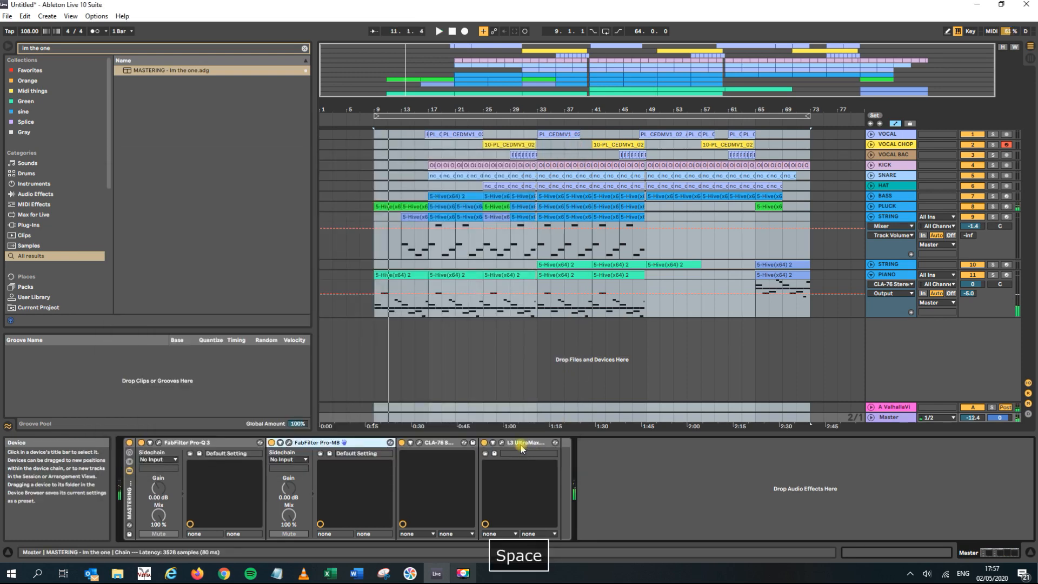
- Raise the L3 UltraMaximizer threshold on the Master slightly to about -10.6 during playback and close the plug-in
{"action": "left_click", "coordinate": [520, 443]}
{"action": "left_click", "coordinate": [501, 443]}
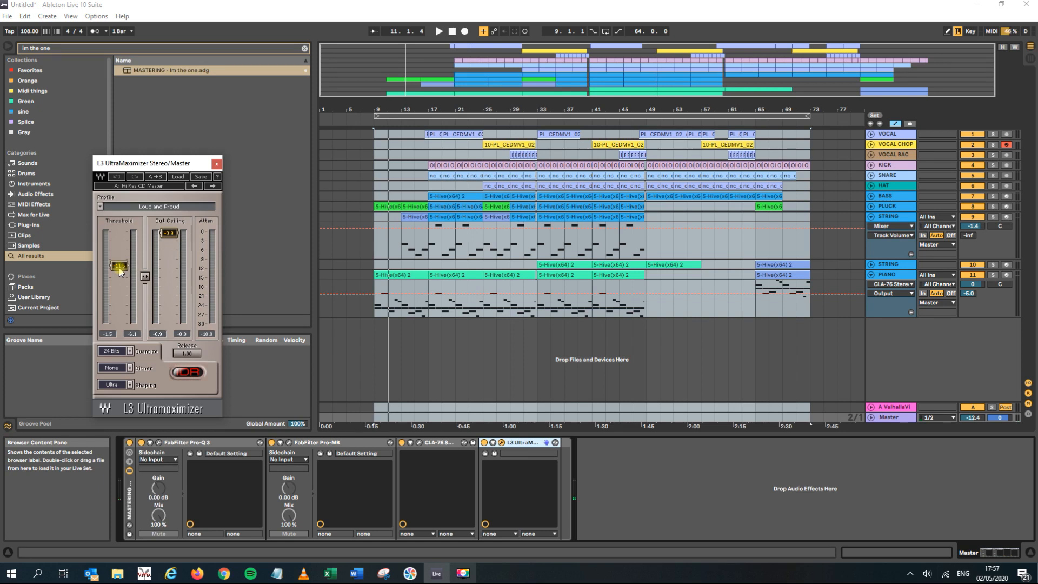
{"action": "key", "text": "space"}
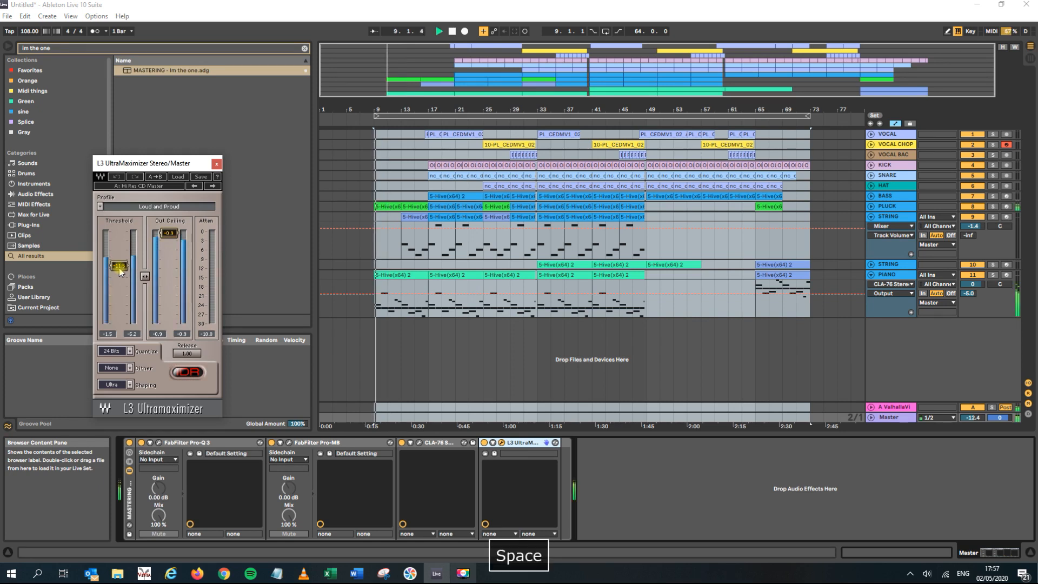
{"action": "left_click_drag", "start_coordinate": [119, 271], "coordinate": [119, 268]}
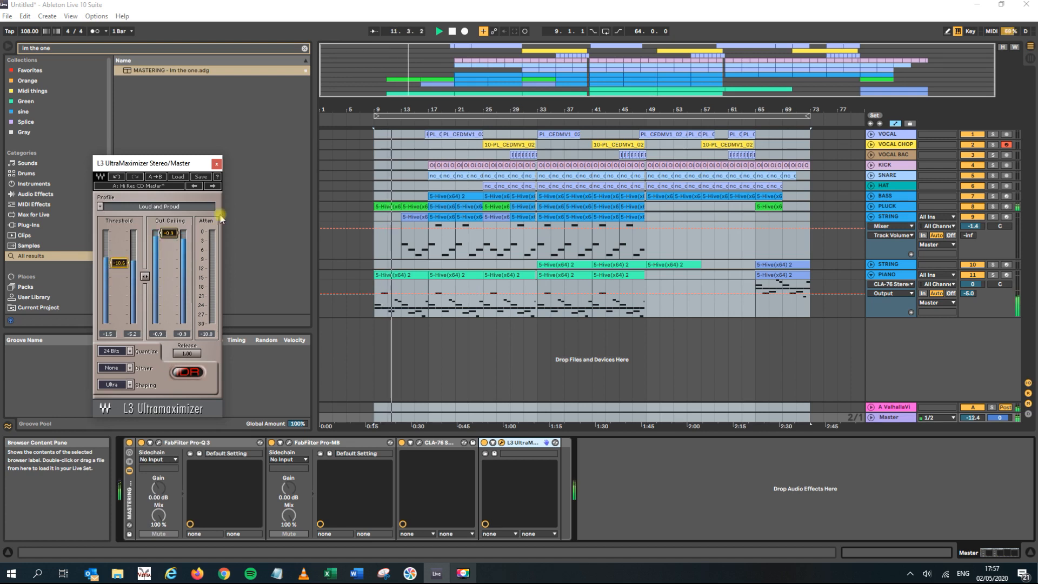
{"action": "left_click", "coordinate": [216, 163]}
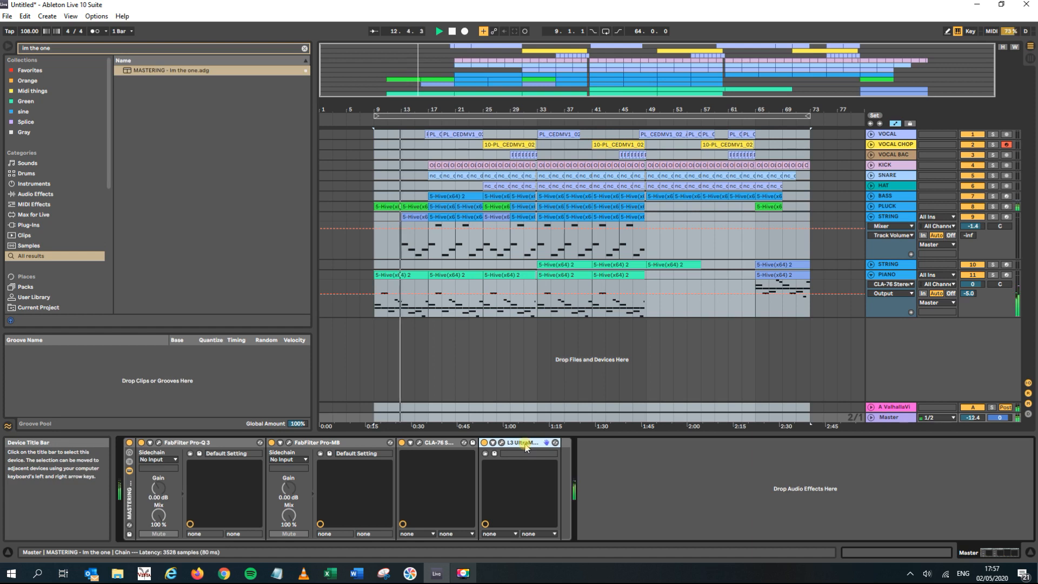
- Reorder the Master rack so FabFilter Pro-Q 3 sits between CLA-76 and L3 UltraMaximizer, and stop playback
{"action": "left_click", "coordinate": [430, 442]}
{"action": "mouse_move", "coordinate": [224, 444]}
{"action": "left_mouse_down"}
{"action": "mouse_move", "coordinate": [545, 453]}
{"action": "mouse_move", "coordinate": [538, 451]}
{"action": "left_mouse_up"}
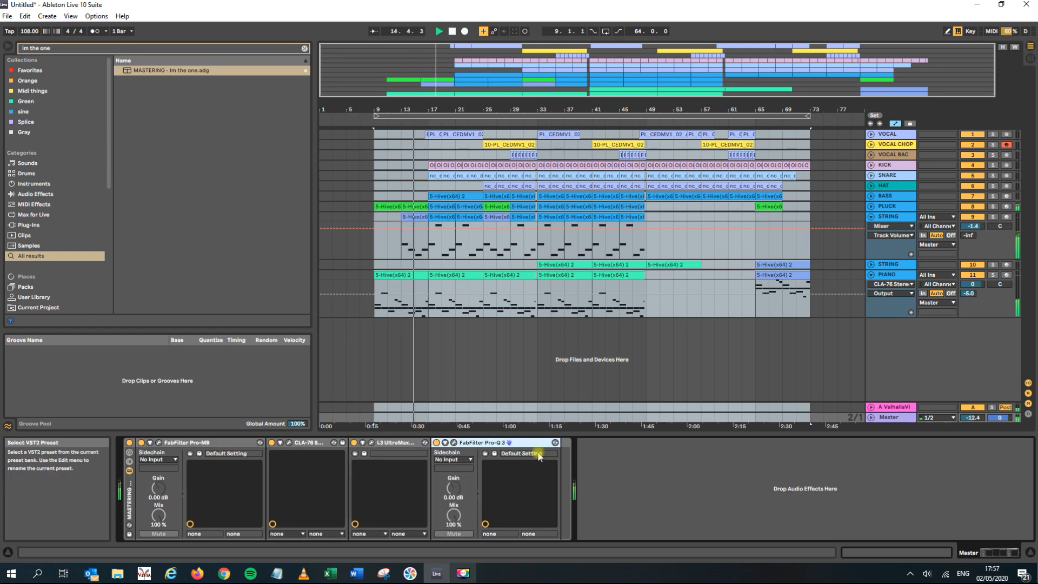
{"action": "left_click", "coordinate": [509, 444]}
{"action": "left_click", "coordinate": [572, 124]}
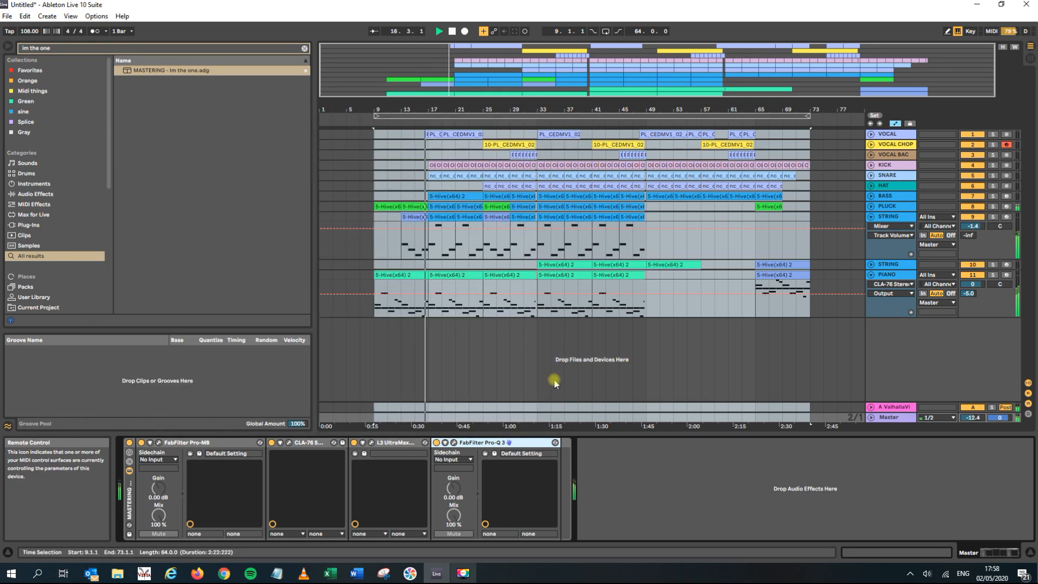
{"action": "left_click_drag", "start_coordinate": [389, 454], "coordinate": [497, 458]}
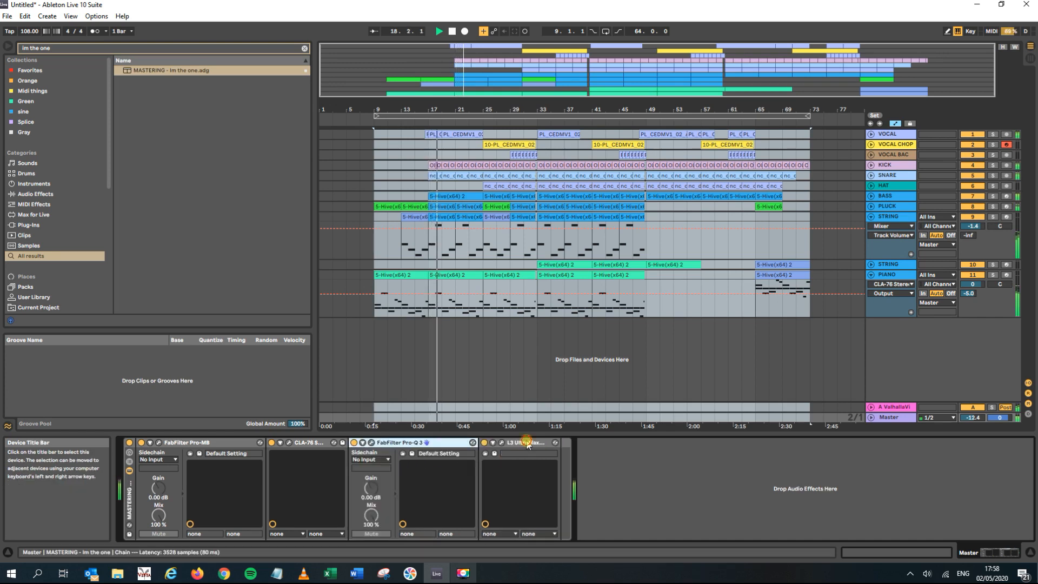
{"action": "key", "text": "space"}
- Search the browser for "gull" and add Gullfoss after the mastering rack on the Master track
{"action": "double_click", "coordinate": [202, 48]}
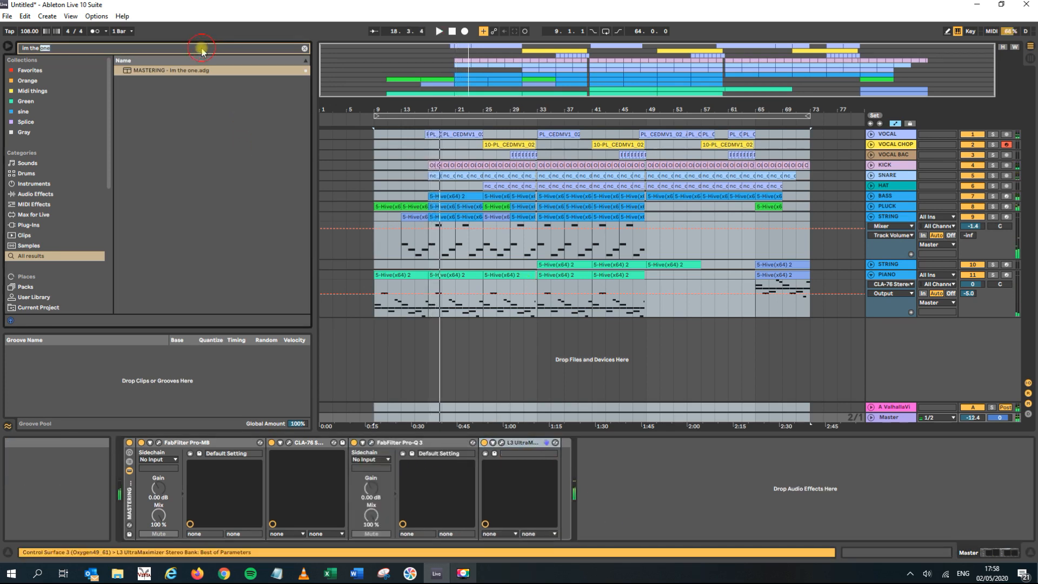
{"action": "triple_click", "coordinate": [202, 49]}
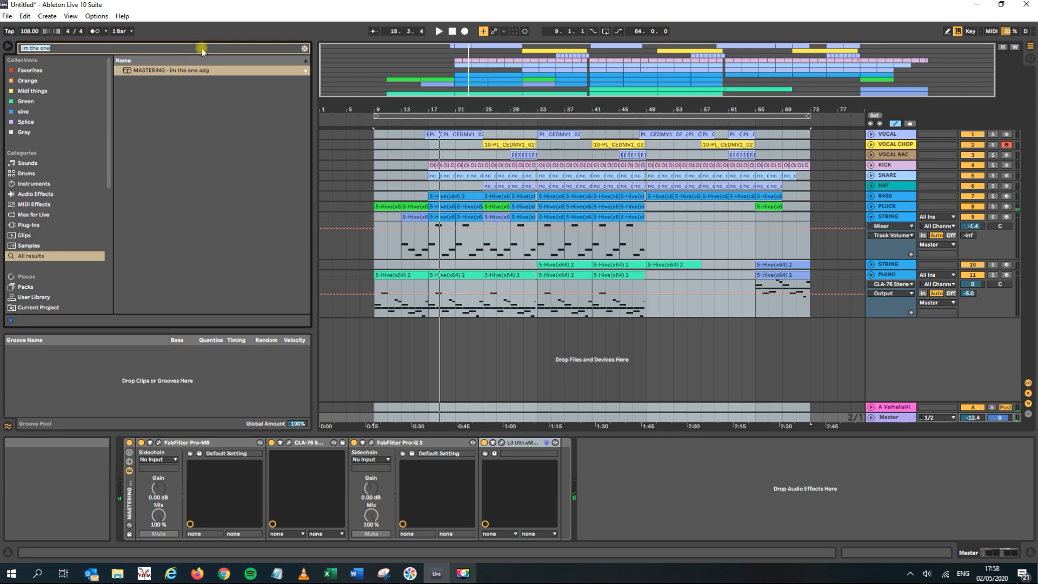
{"action": "type", "text": "gull"}
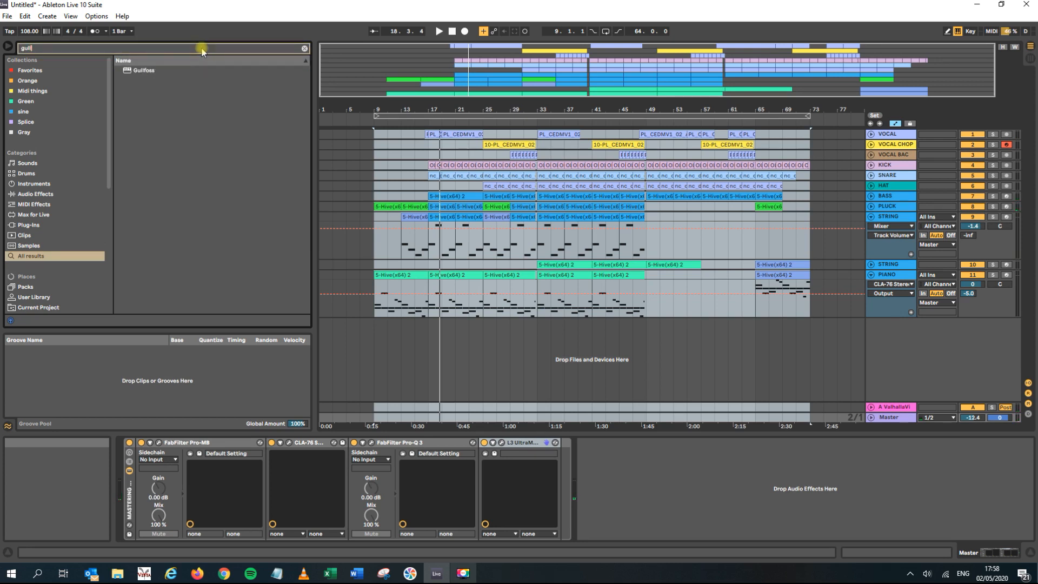
{"action": "left_click_drag", "start_coordinate": [133, 71], "coordinate": [635, 535]}
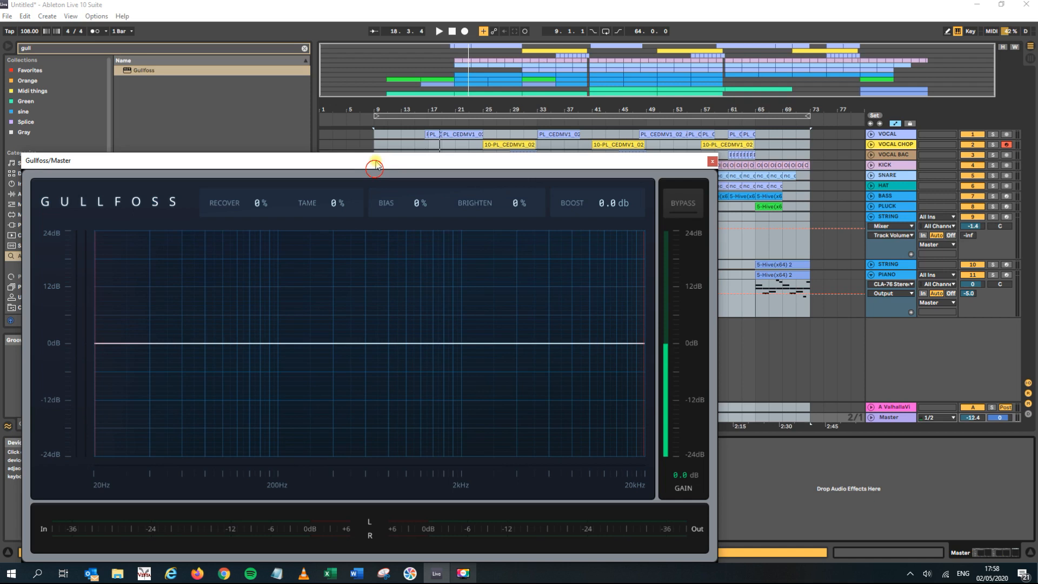
- Set Gullfoss Recover to 40% and Tame to 34% while playing the song from bar 17, then close the plug-in window
{"action": "left_click_drag", "start_coordinate": [372, 166], "coordinate": [410, 116]}
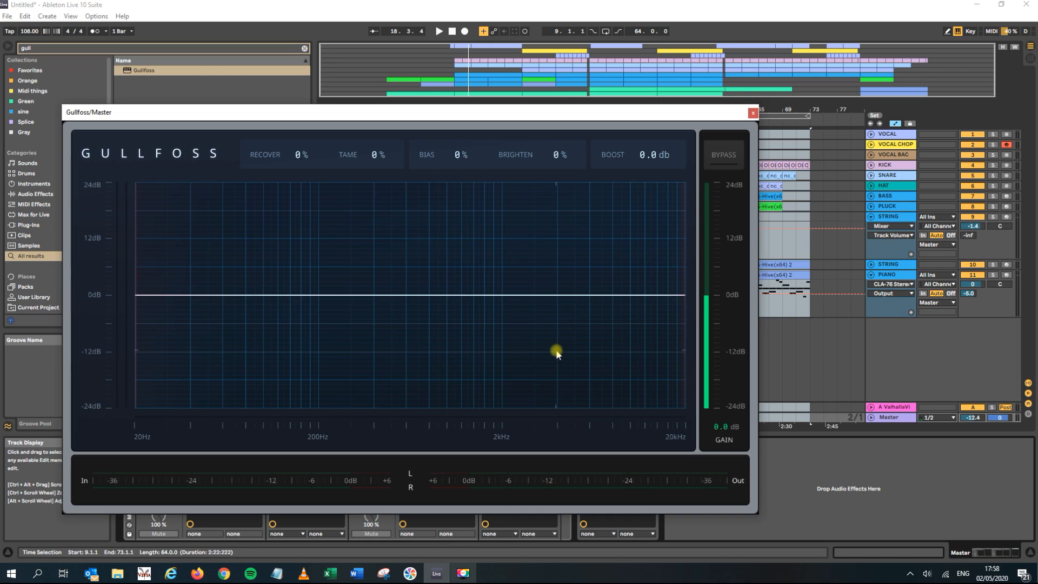
{"action": "left_click_drag", "start_coordinate": [514, 118], "coordinate": [572, 188]}
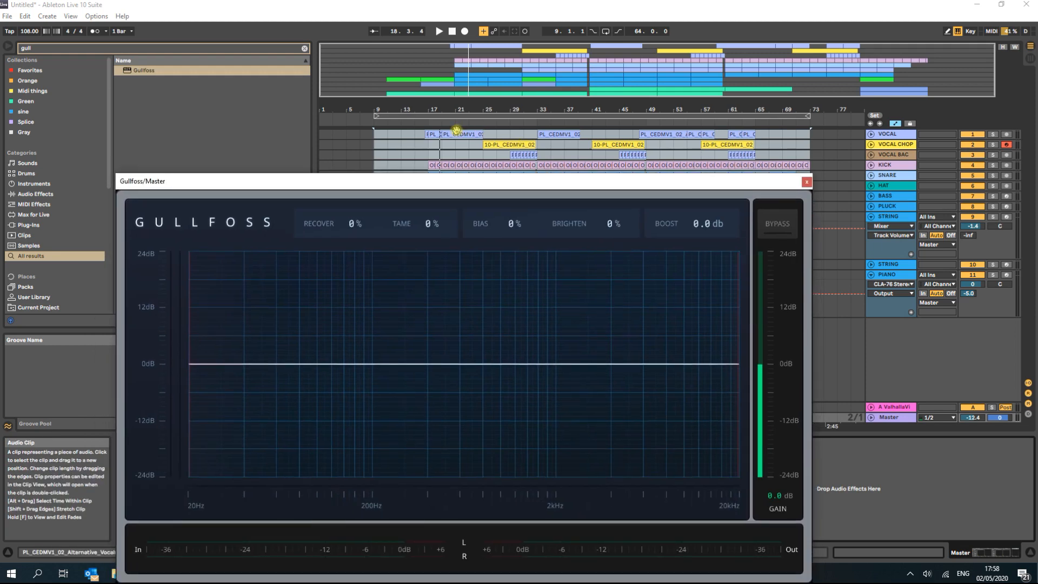
{"action": "left_click", "coordinate": [457, 130]}
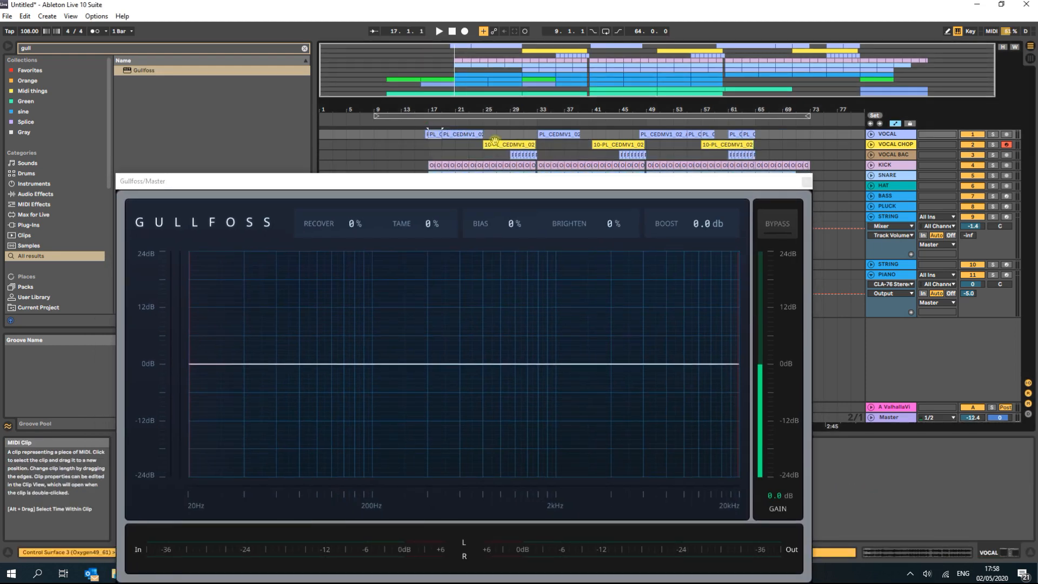
{"action": "key", "text": "space"}
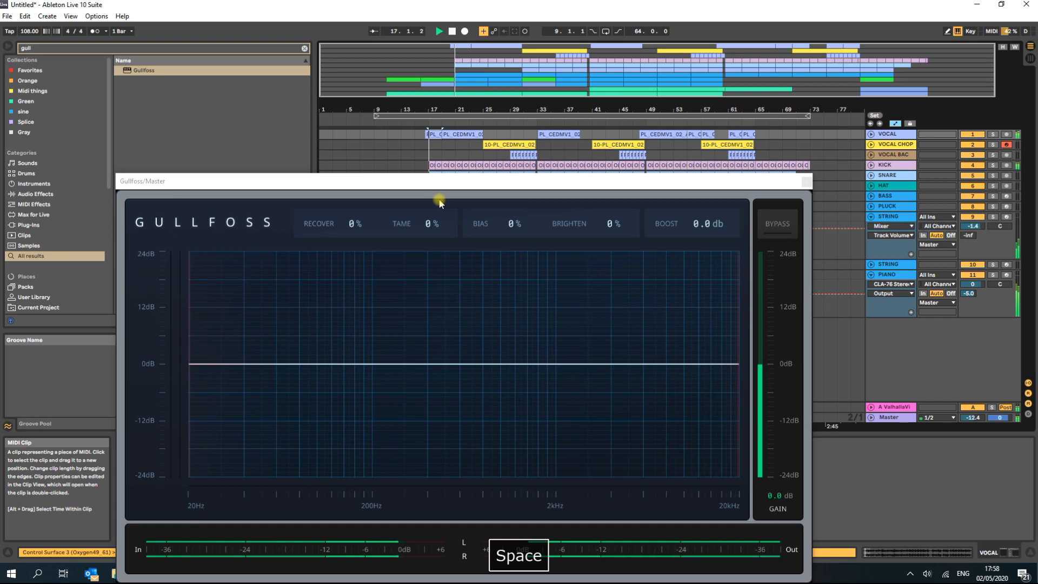
{"action": "left_click_drag", "start_coordinate": [339, 223], "coordinate": [338, 175]}
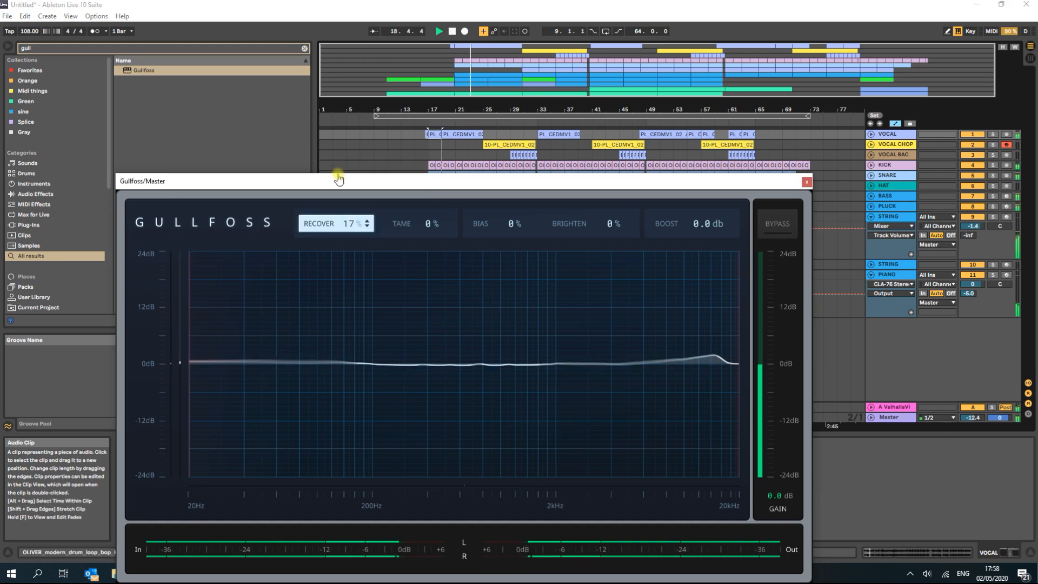
{"action": "left_click_drag", "start_coordinate": [350, 222], "coordinate": [347, 174]}
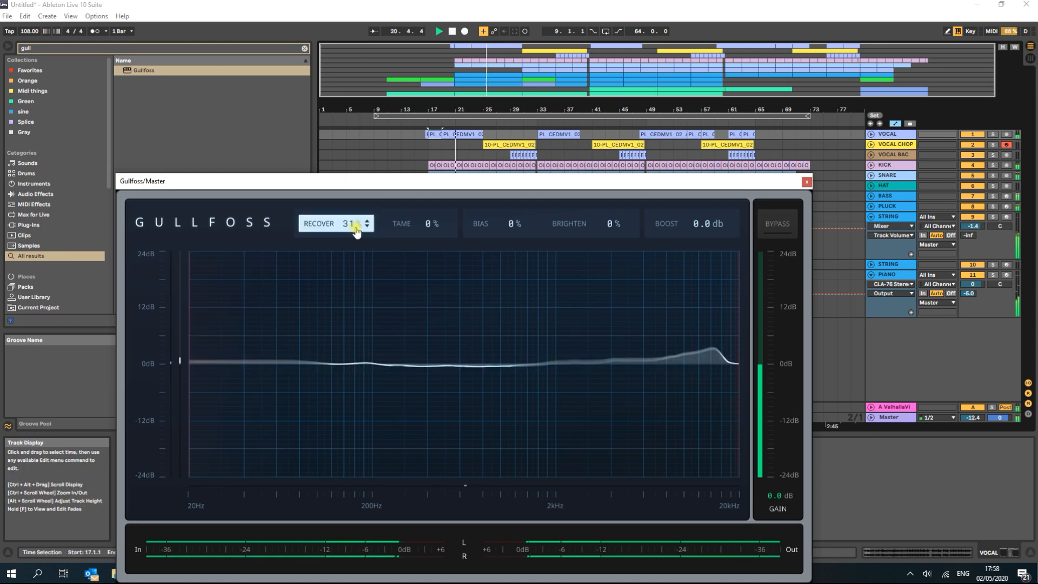
{"action": "left_click_drag", "start_coordinate": [356, 230], "coordinate": [418, 185]}
{"action": "left_click_drag", "start_coordinate": [435, 224], "coordinate": [434, 174]}
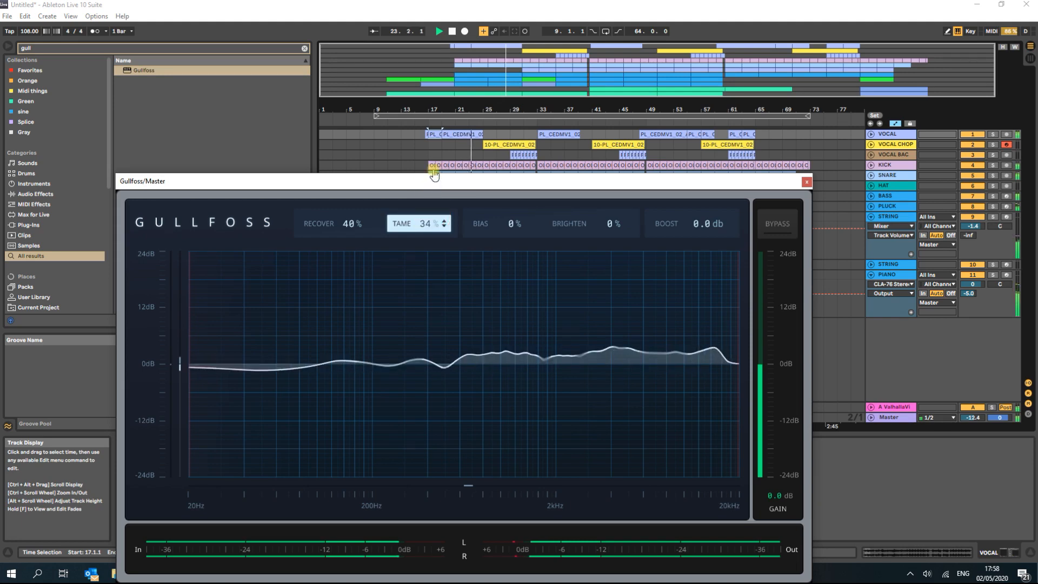
{"action": "left_click", "coordinate": [806, 182]}
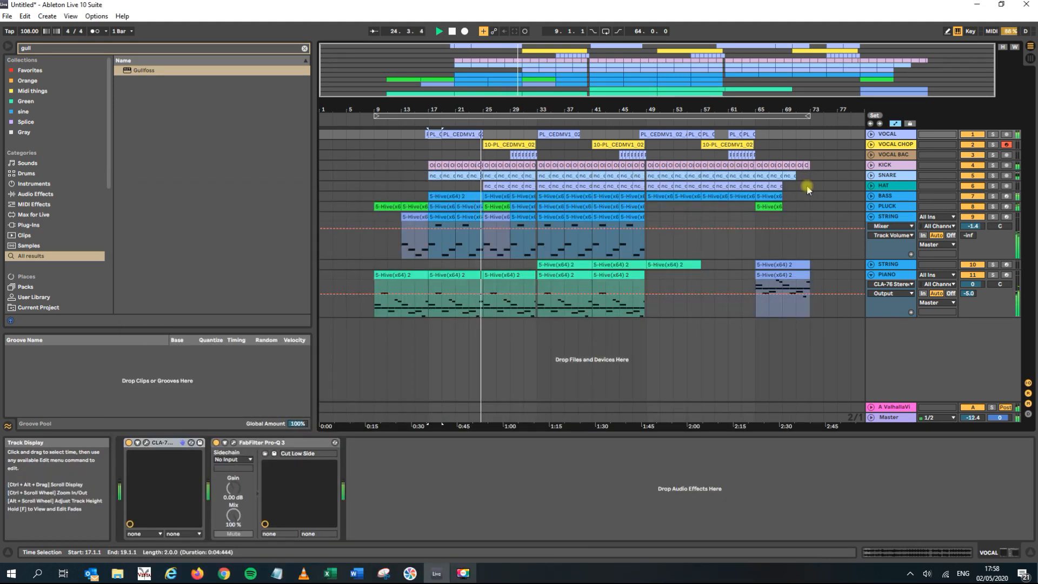
- Play the section from the VOCAL clip at bar 33 to check the Master processing, then stop playback
{"action": "left_click", "coordinate": [551, 134]}
{"action": "key", "text": "space"}
{"action": "key", "text": "space"}
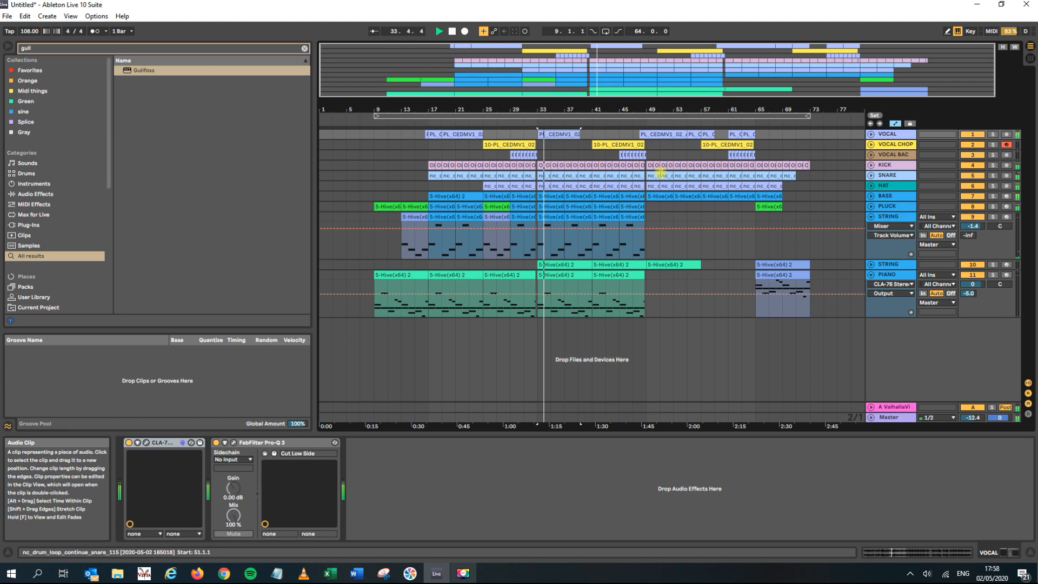
{"action": "left_click", "coordinate": [870, 135]}
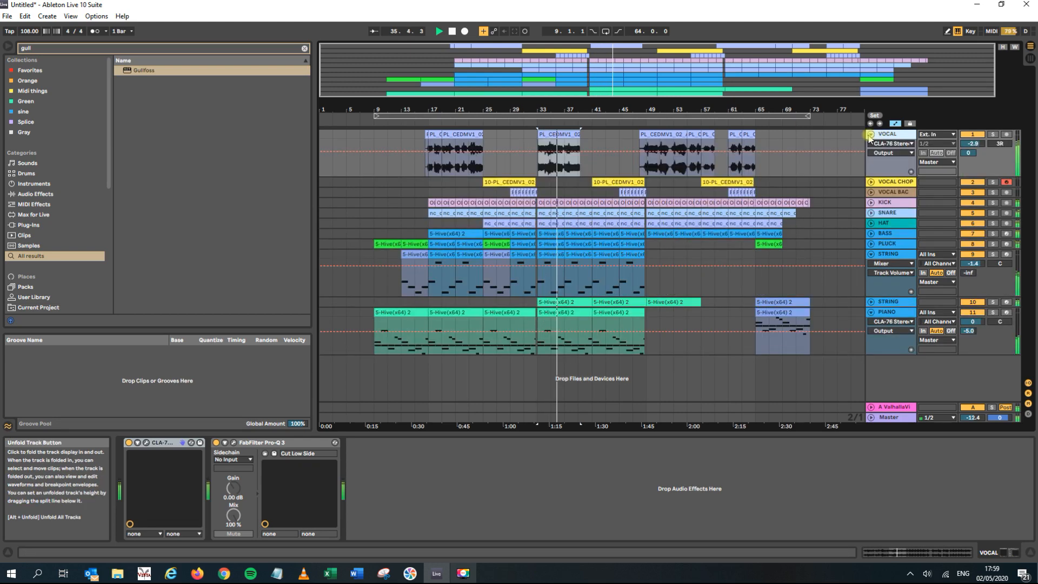
{"action": "left_click", "coordinate": [870, 135]}
{"action": "left_click", "coordinate": [536, 451]}
{"action": "key", "text": "space"}
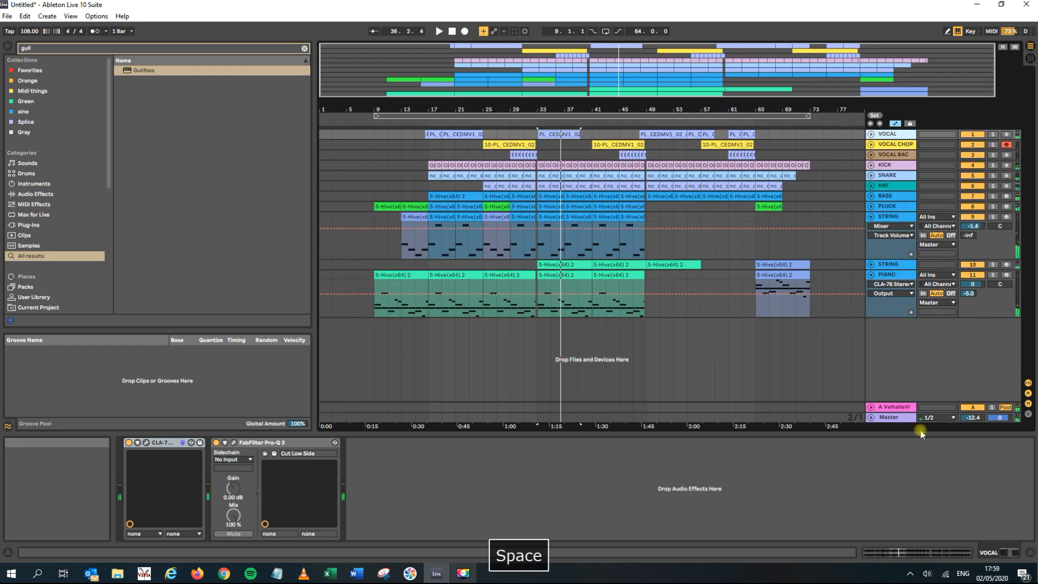
- Reopen Gullfoss on the Master, set Tame to 40% and Brighten to 6%, and close the plug-in window
{"action": "left_click", "coordinate": [894, 418]}
{"action": "left_click", "coordinate": [600, 442]}
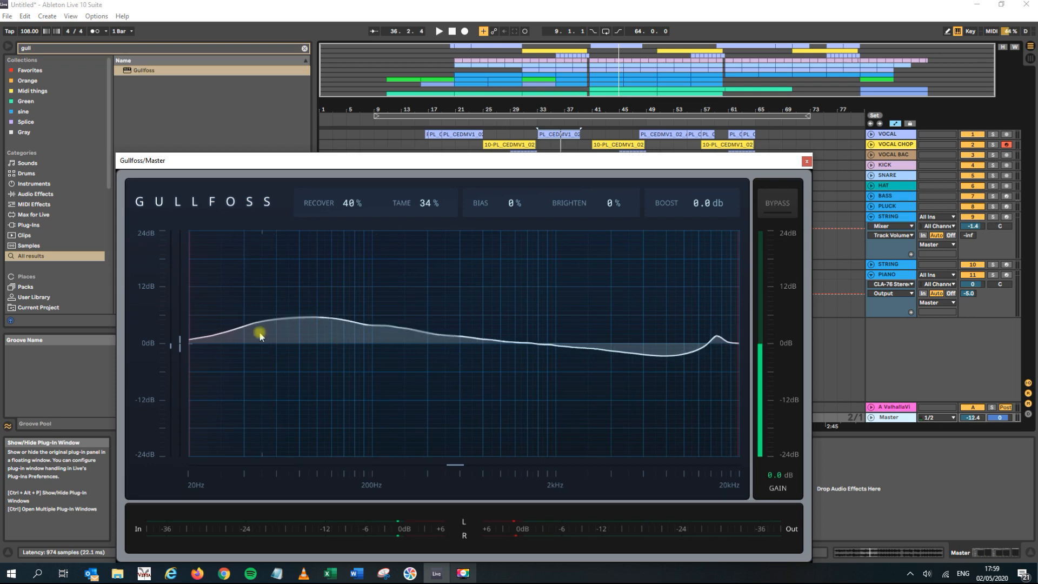
{"action": "left_click_drag", "start_coordinate": [427, 209], "coordinate": [431, 405]}
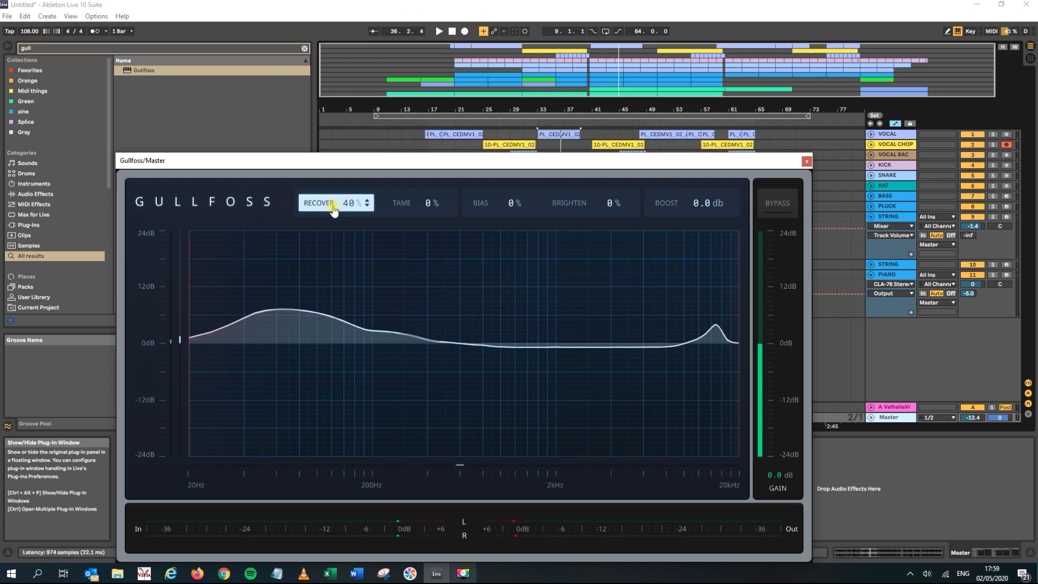
{"action": "left_click_drag", "start_coordinate": [406, 212], "coordinate": [415, 76]}
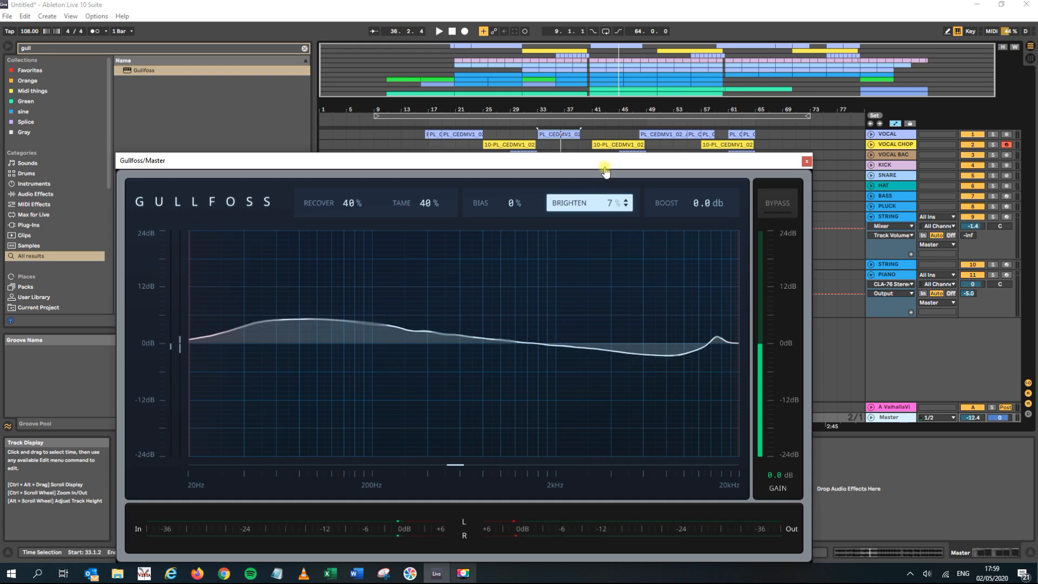
{"action": "left_click_drag", "start_coordinate": [615, 198], "coordinate": [614, 203]}
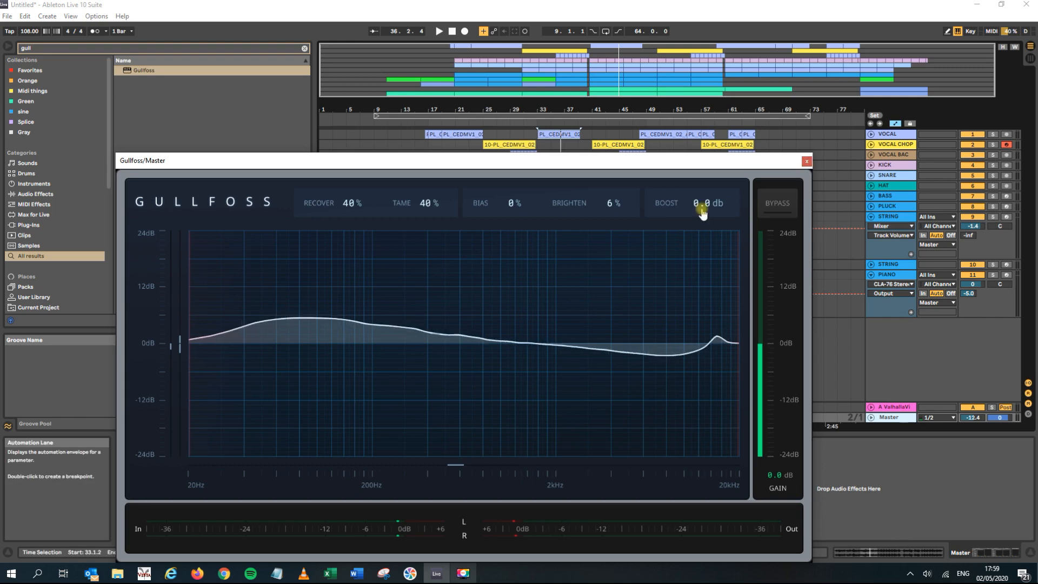
{"action": "left_click", "coordinate": [806, 162]}
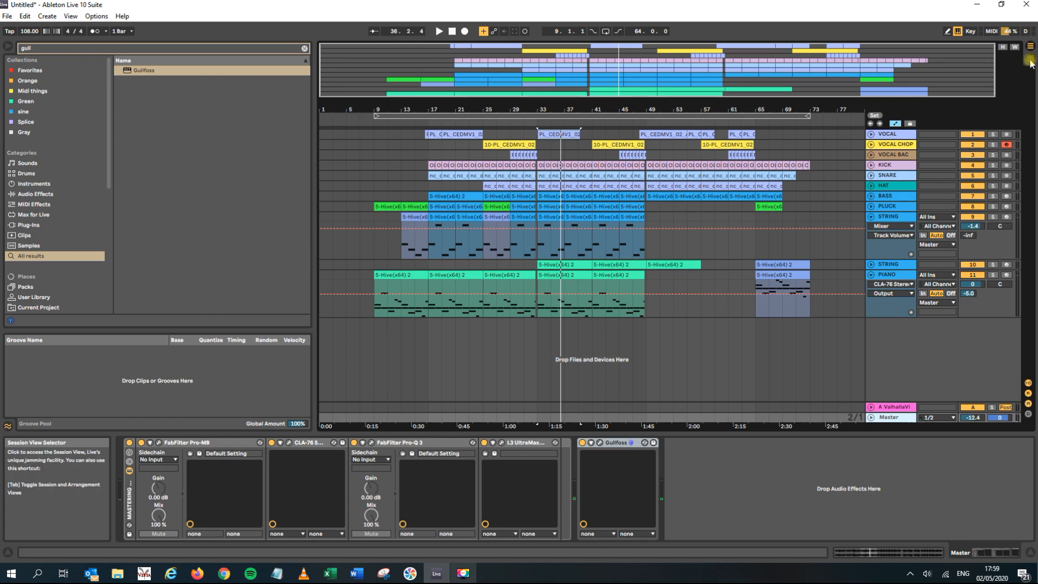
- Set the Master volume to -8.0 dB in Session View during playback, and return to Arrangement View
{"action": "key", "text": "Tab"}
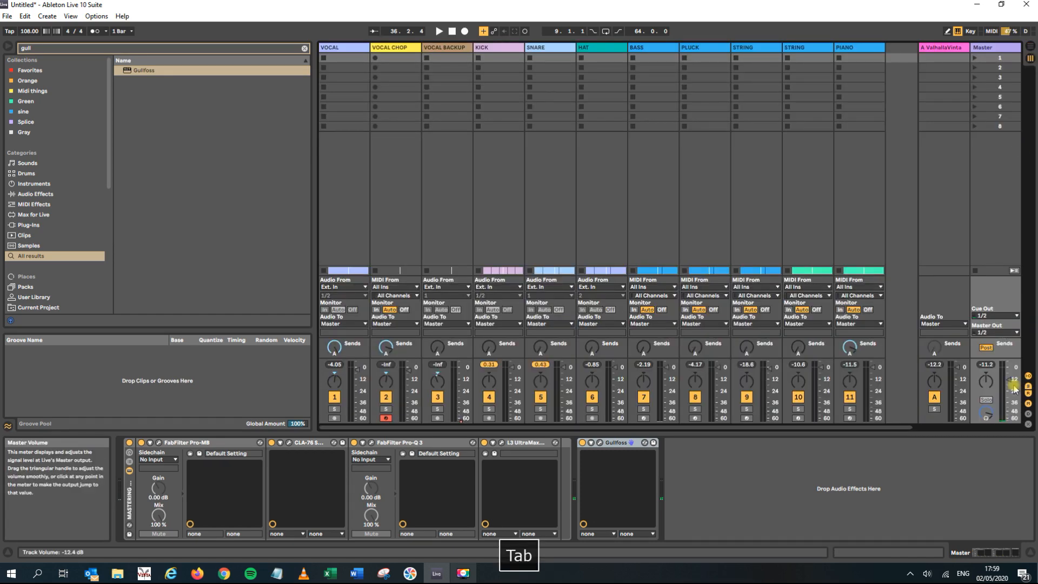
{"action": "key", "text": "space"}
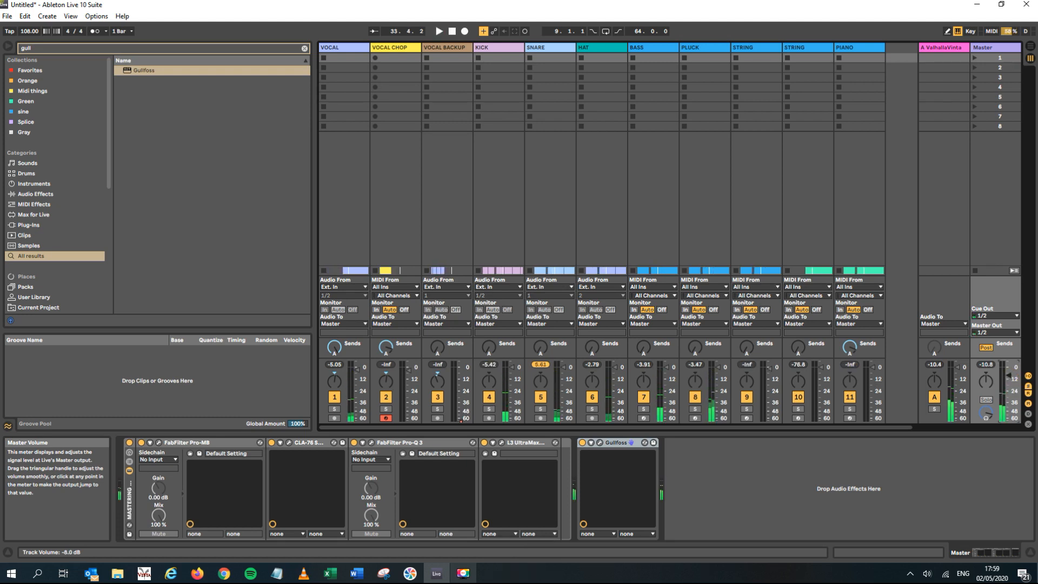
{"action": "left_click_drag", "start_coordinate": [1008, 368], "coordinate": [1008, 376]}
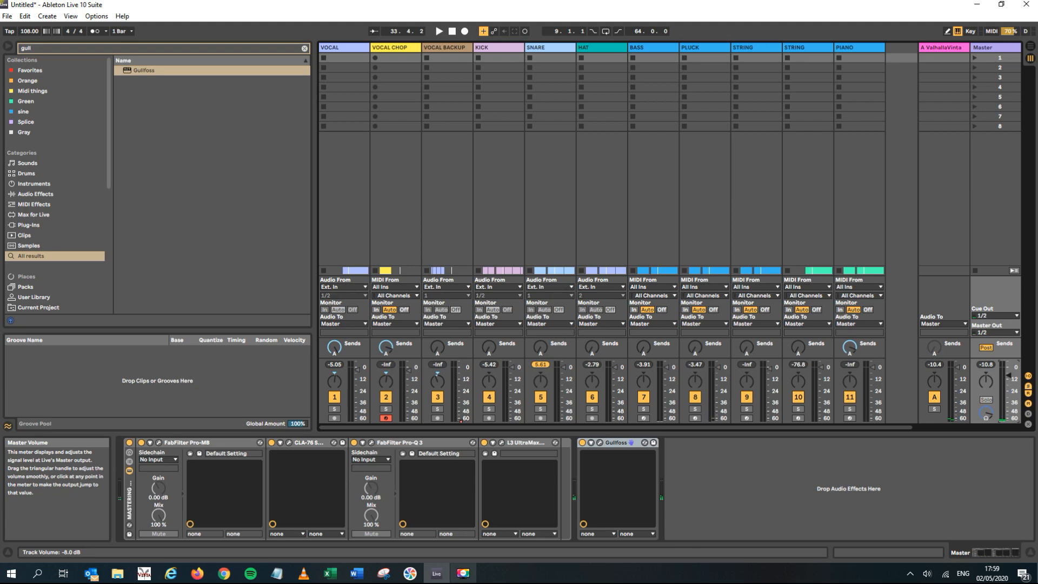
{"action": "key", "text": "Tab"}
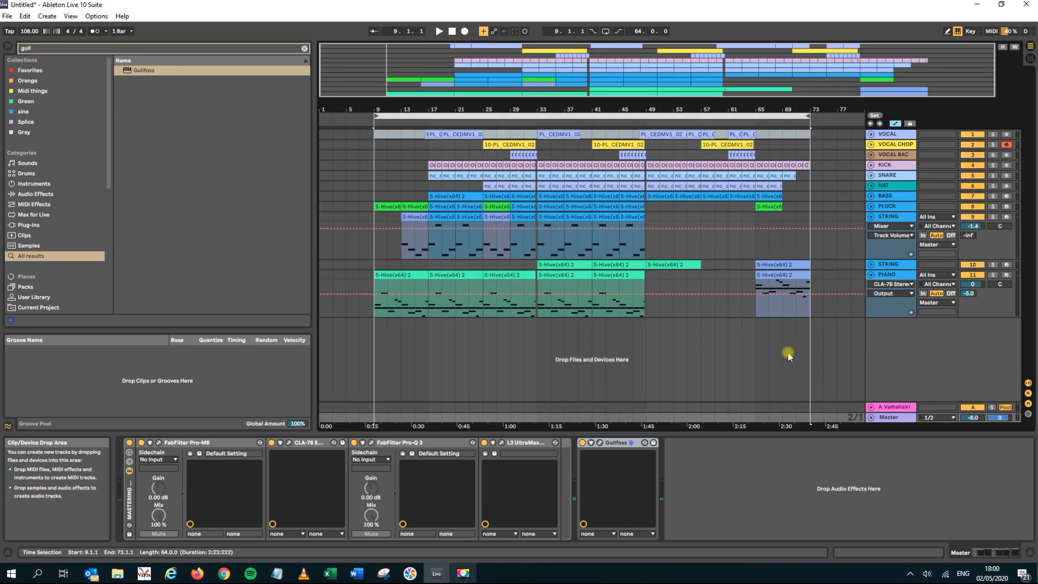
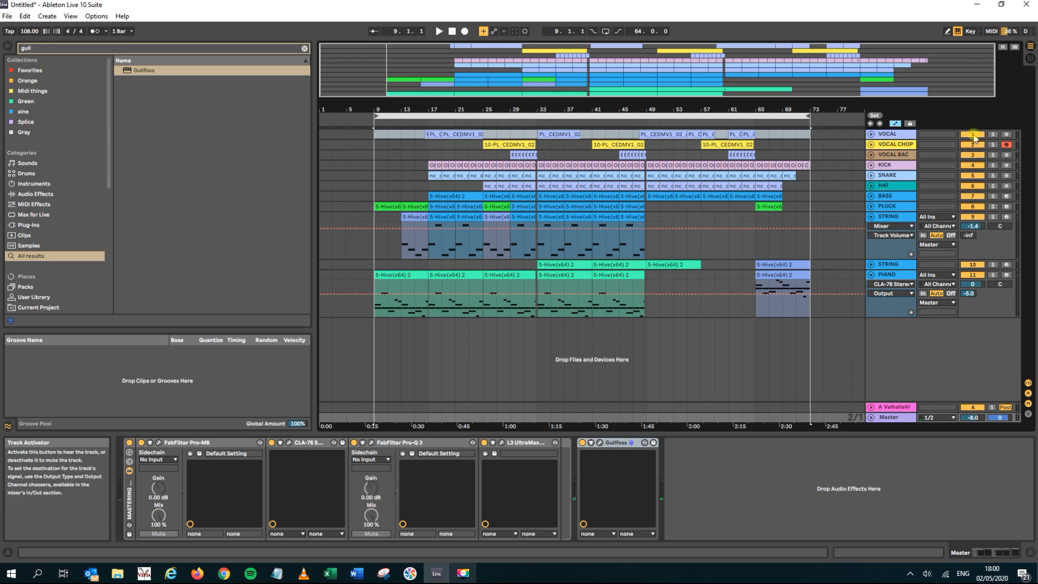
- Deactivate the VOCAL, VOCAL CHOP and VOCAL BACKUP tracks and audition the instrumental from about bar 17
{"action": "left_click_drag", "start_coordinate": [973, 135], "coordinate": [979, 157]}
{"action": "left_click", "coordinate": [764, 114]}
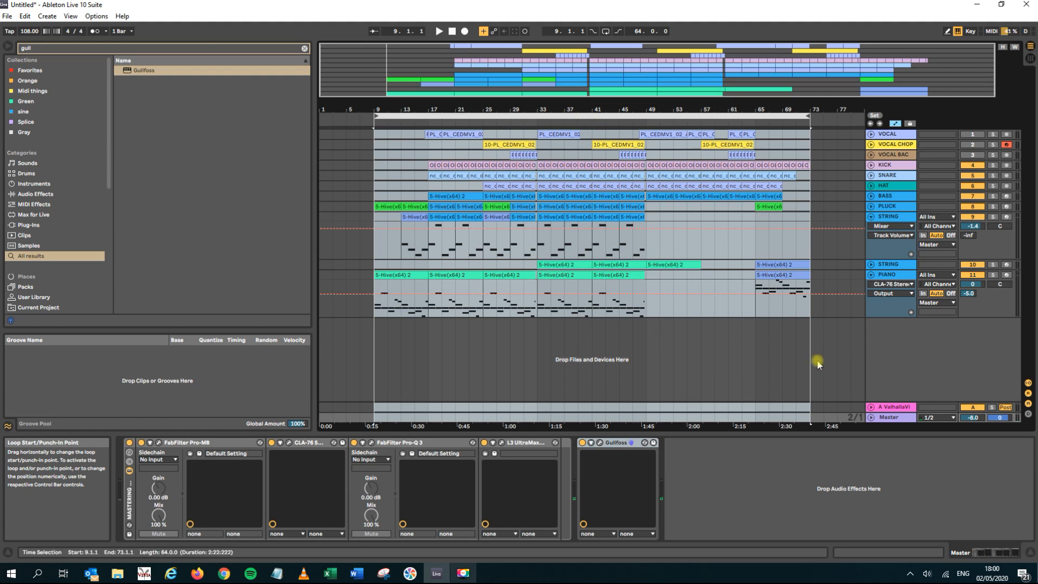
{"action": "left_click", "coordinate": [427, 121]}
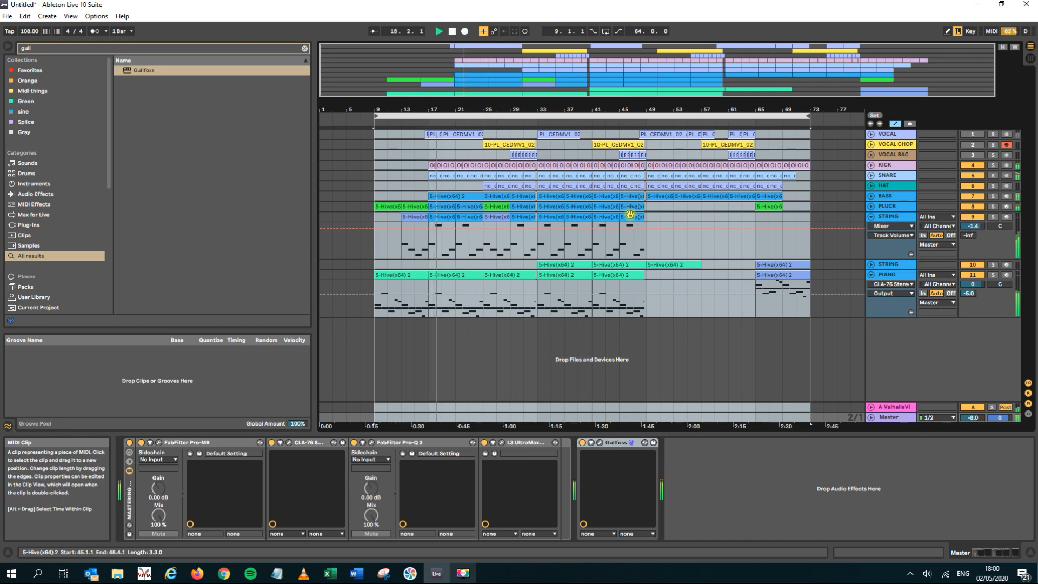
{"action": "key", "text": "space"}
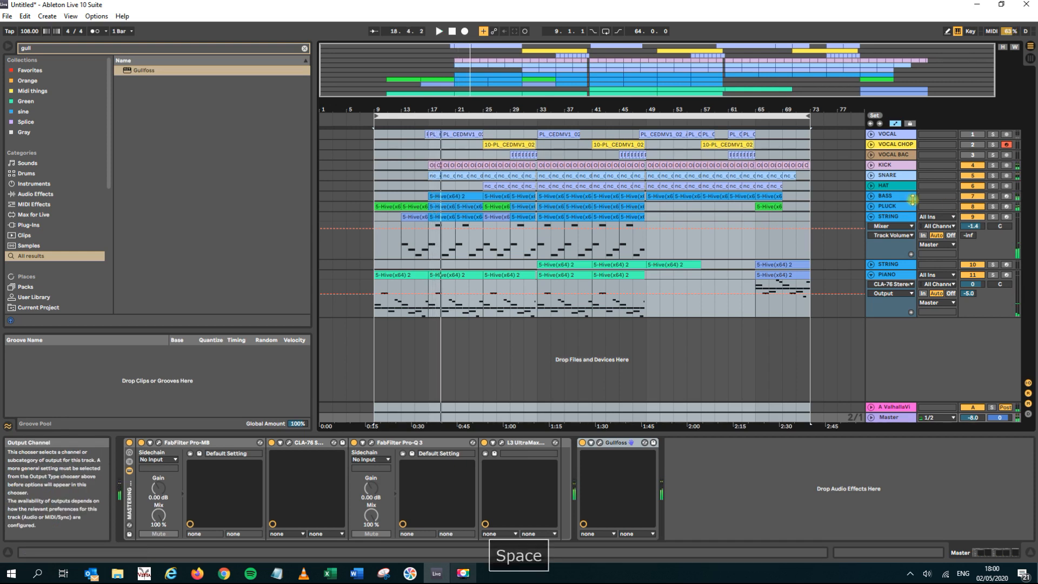
- Open the BASS clip at bar 25, move all its notes two sixteenths earlier to start at 1.1.1, and audition the change
{"action": "left_click", "coordinate": [871, 196]}
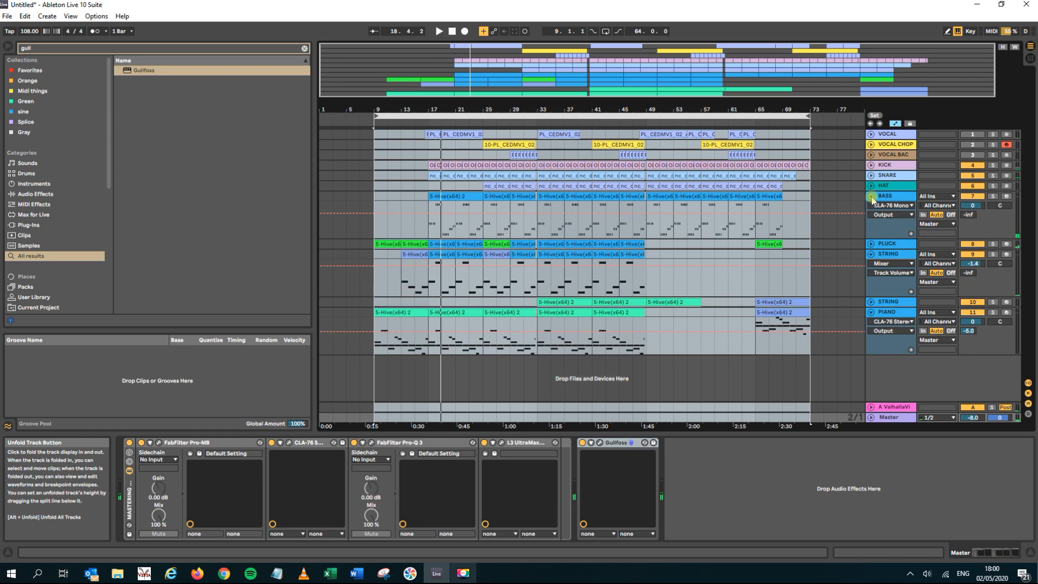
{"action": "left_click", "coordinate": [884, 196]}
{"action": "left_click", "coordinate": [518, 145]}
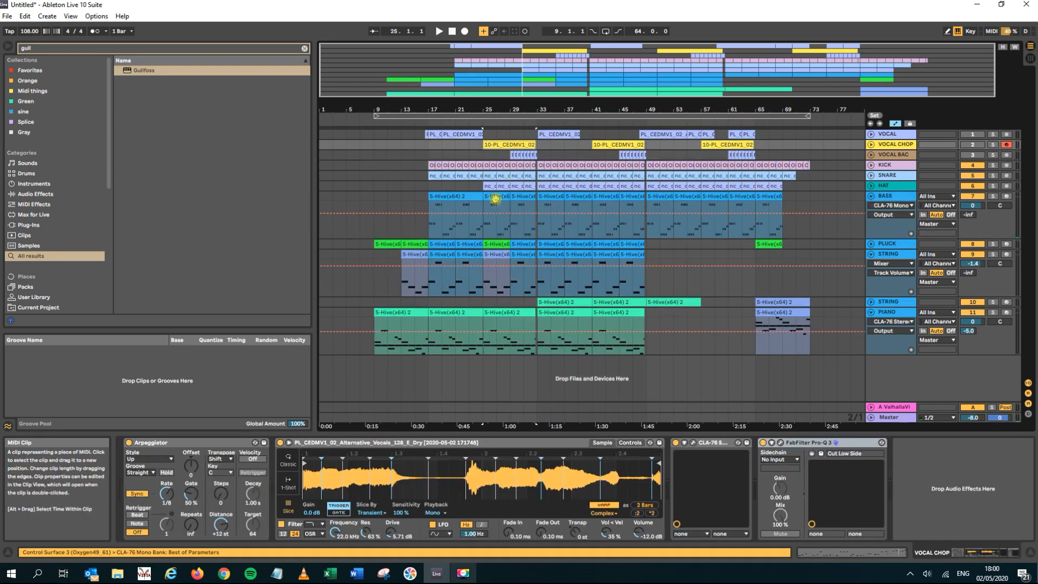
{"action": "double_click", "coordinate": [495, 199]}
{"action": "left_click_drag", "start_coordinate": [395, 406], "coordinate": [529, 489]}
{"action": "key", "text": "ctrl+a"}
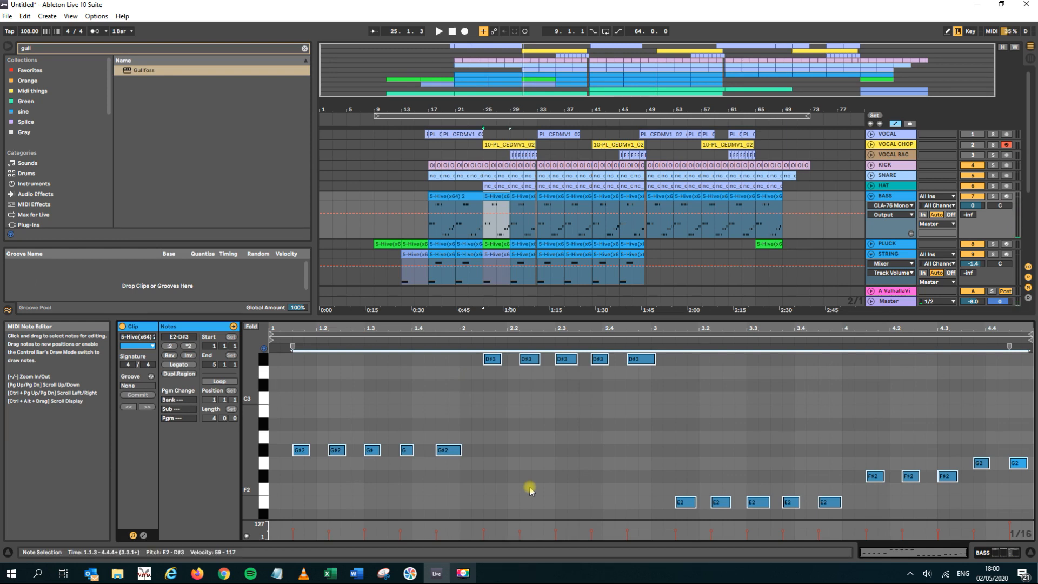
{"action": "key", "text": "Left"}
{"action": "key", "text": "Left"}
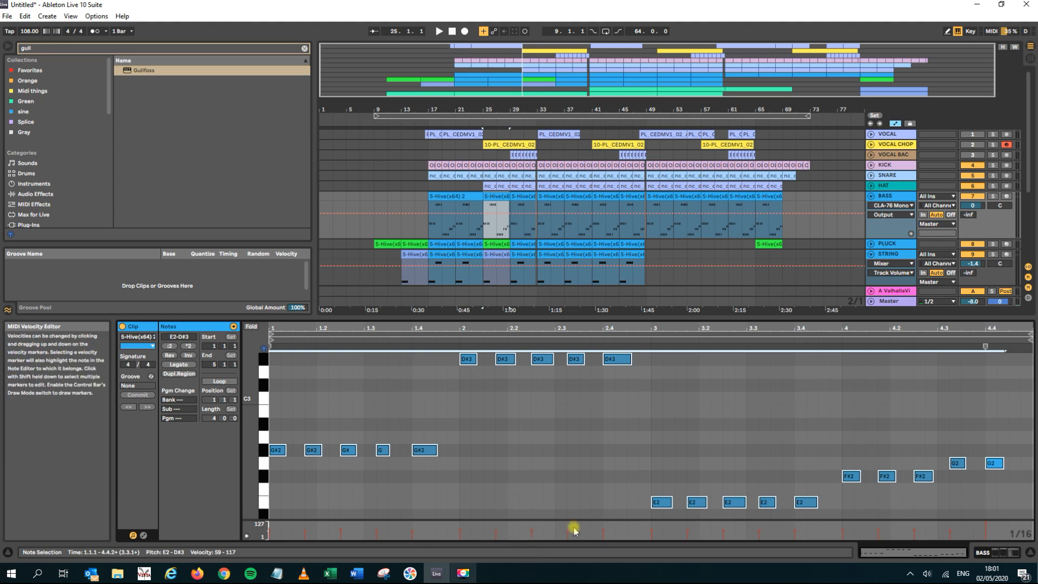
{"action": "left_click", "coordinate": [469, 121]}
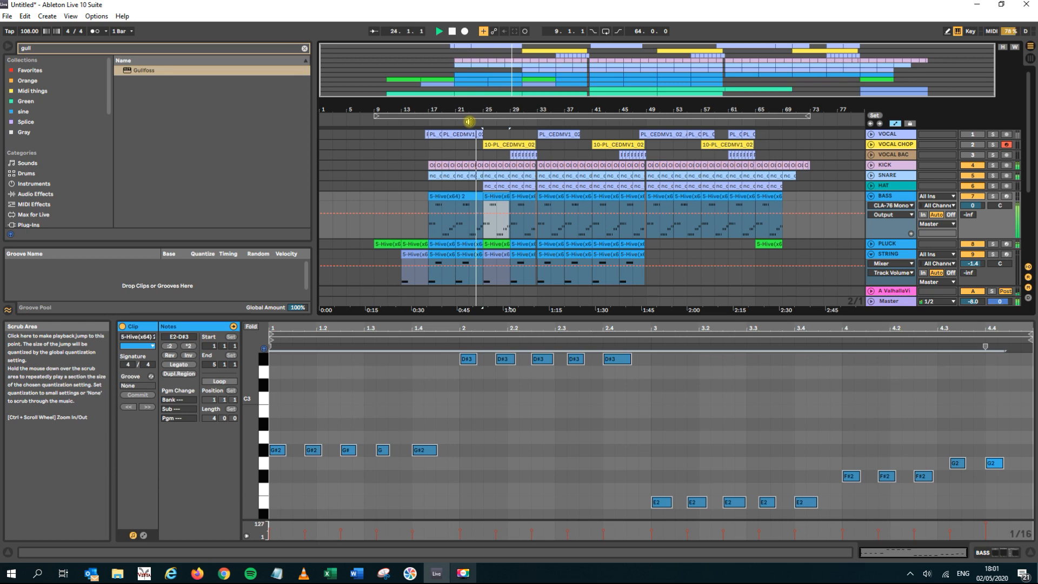
{"action": "key", "text": "space"}
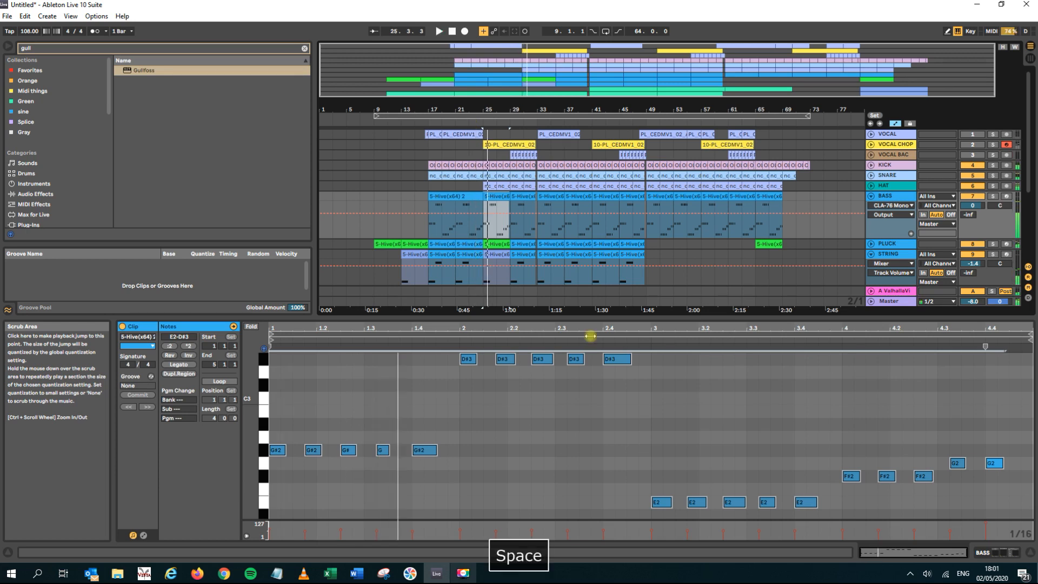
- Shift all notes of the bar 25 BASS clip later, first to 1.1.2 and again to 1.1.4, auditioning each placement
{"action": "left_click", "coordinate": [493, 200]}
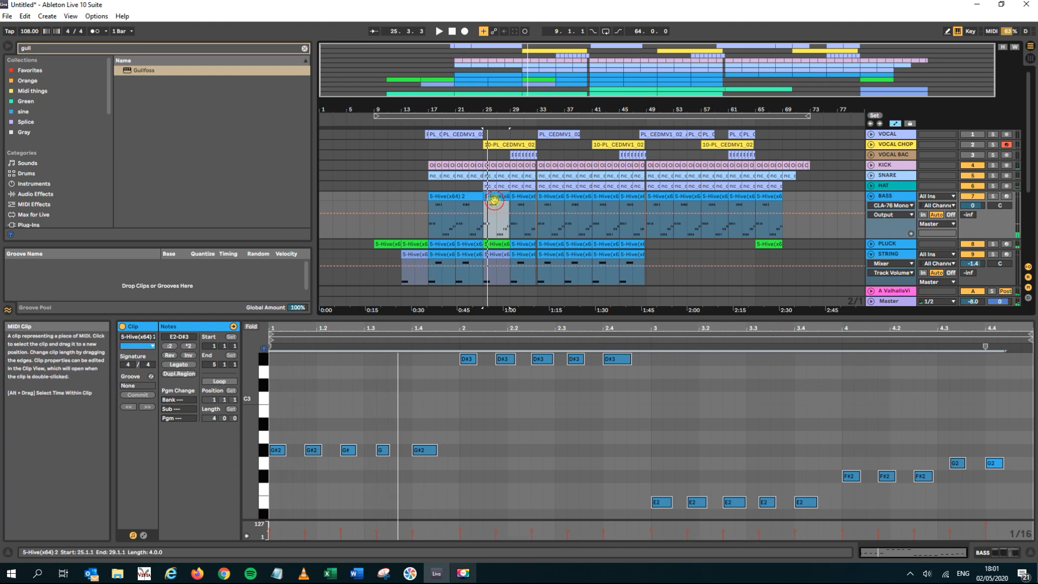
{"action": "left_click", "coordinate": [348, 385]}
{"action": "key", "text": "ctrl+a"}
{"action": "key", "text": "Right"}
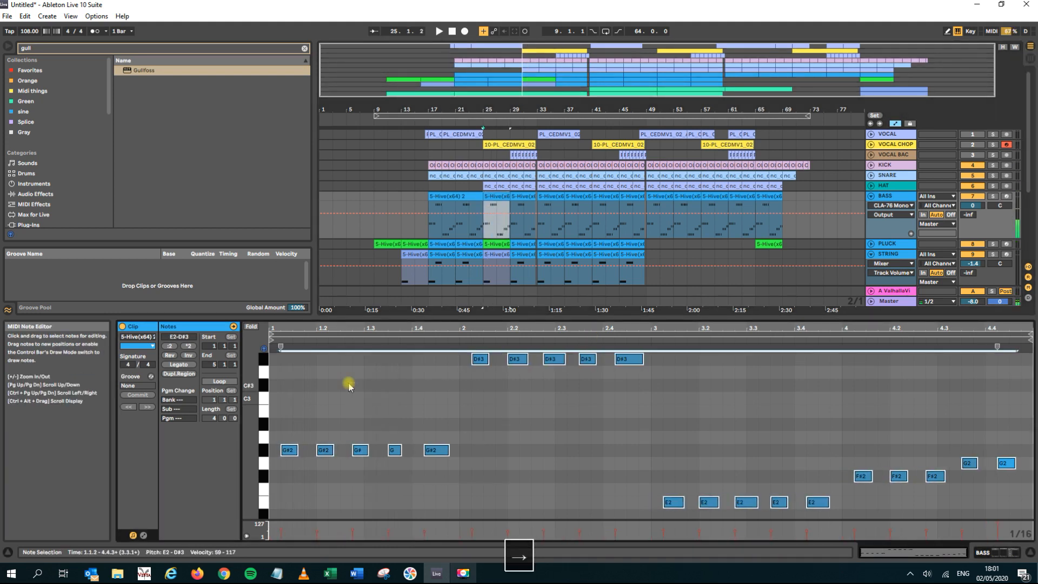
{"action": "key", "text": "space"}
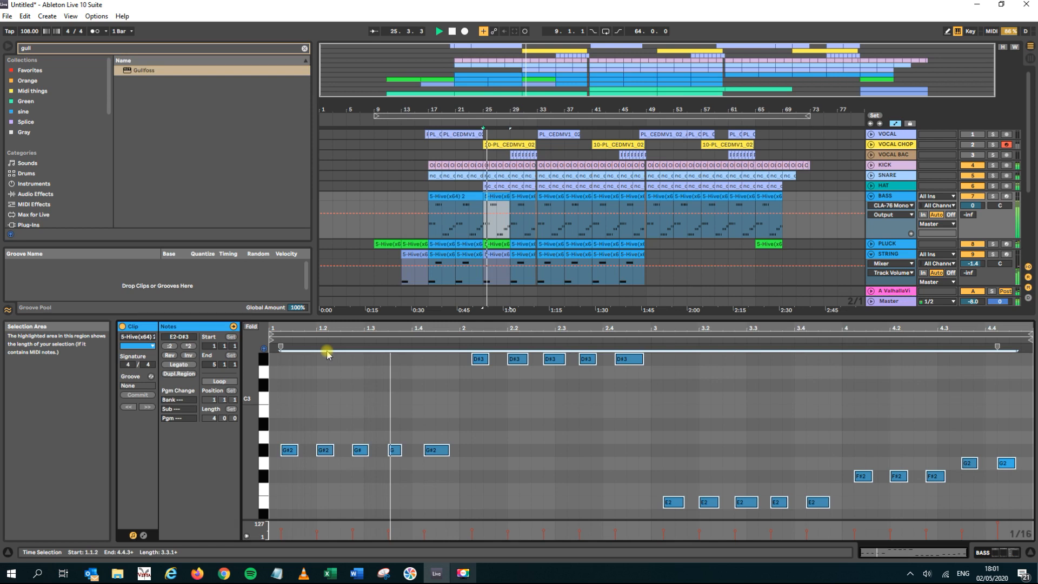
{"action": "key", "text": "Right"}
{"action": "key", "text": "space"}
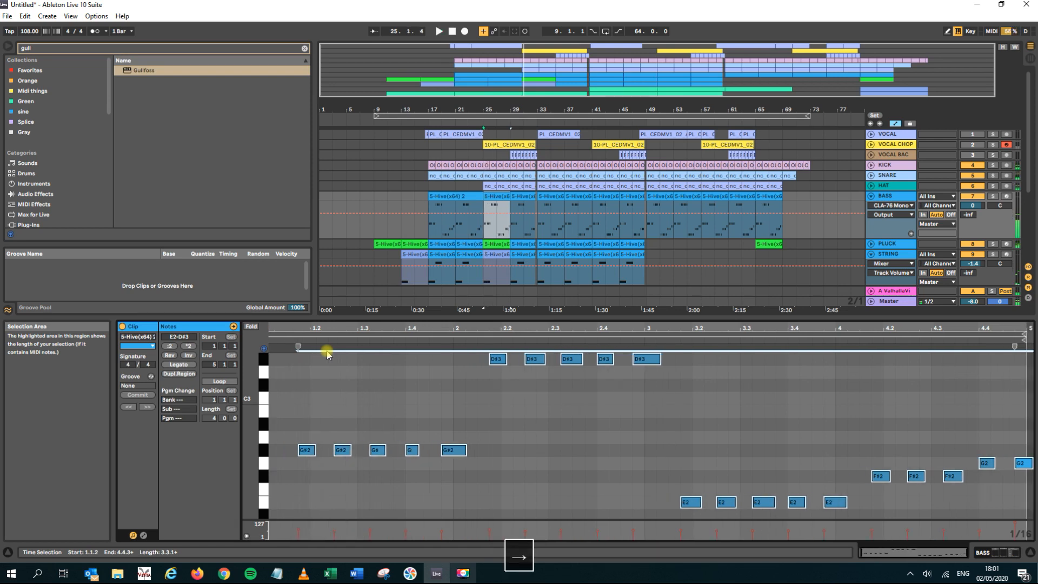
{"action": "key", "text": "space"}
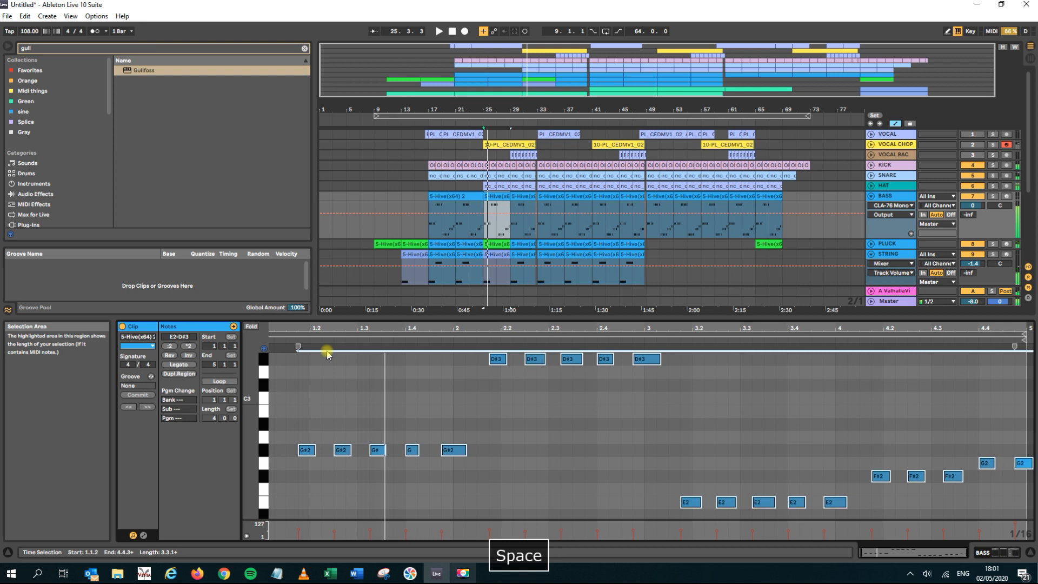
- Move all notes of the bar 25 BASS clip back to 1.1.1, then later to 1.1.2, auditioning each placement
{"action": "key", "text": "space"}
{"action": "key", "text": "Left"}
{"action": "key", "text": "space"}
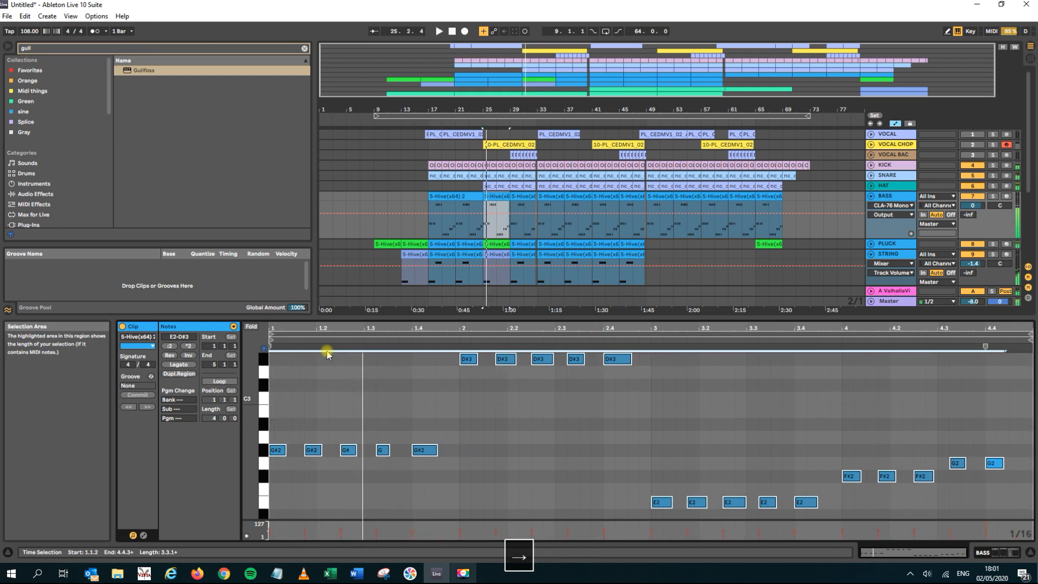
{"action": "key", "text": "Right"}
{"action": "key", "text": "space"}
{"action": "key", "text": "space"}
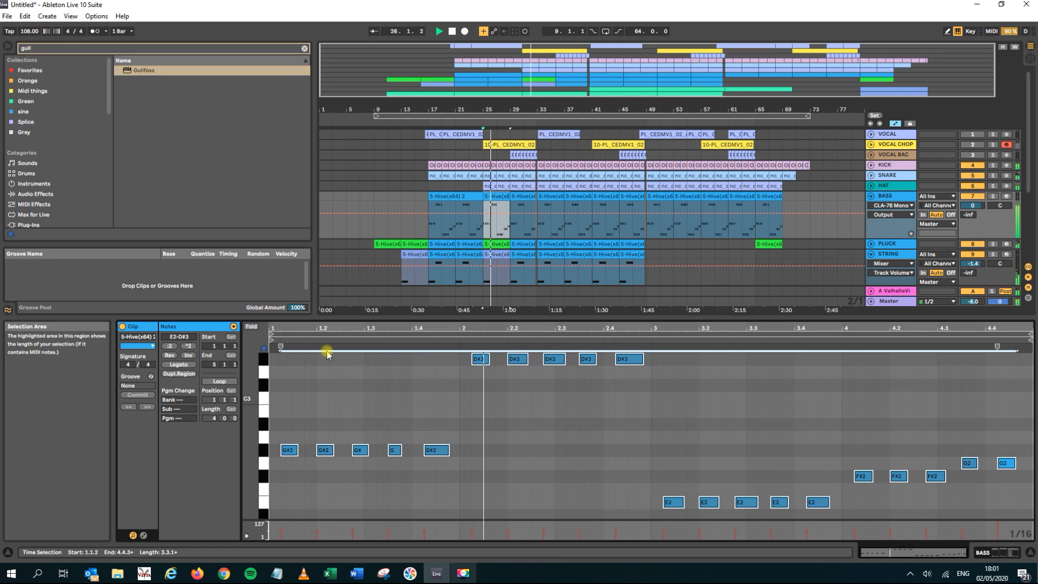
{"action": "scroll", "coordinate": [527, 210], "scroll_direction": "down", "scroll_amount": 2}
{"action": "scroll", "coordinate": [526, 210], "scroll_direction": "up", "scroll_amount": 2}
{"action": "scroll", "coordinate": [527, 211], "scroll_direction": "down", "scroll_amount": 2}
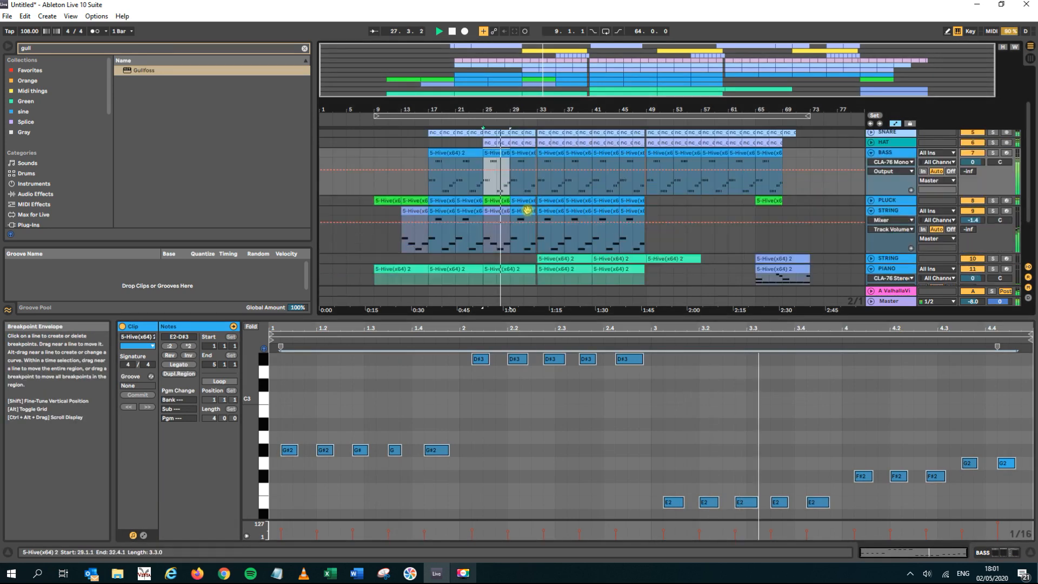
{"action": "scroll", "coordinate": [527, 209], "scroll_direction": "up", "scroll_amount": 2}
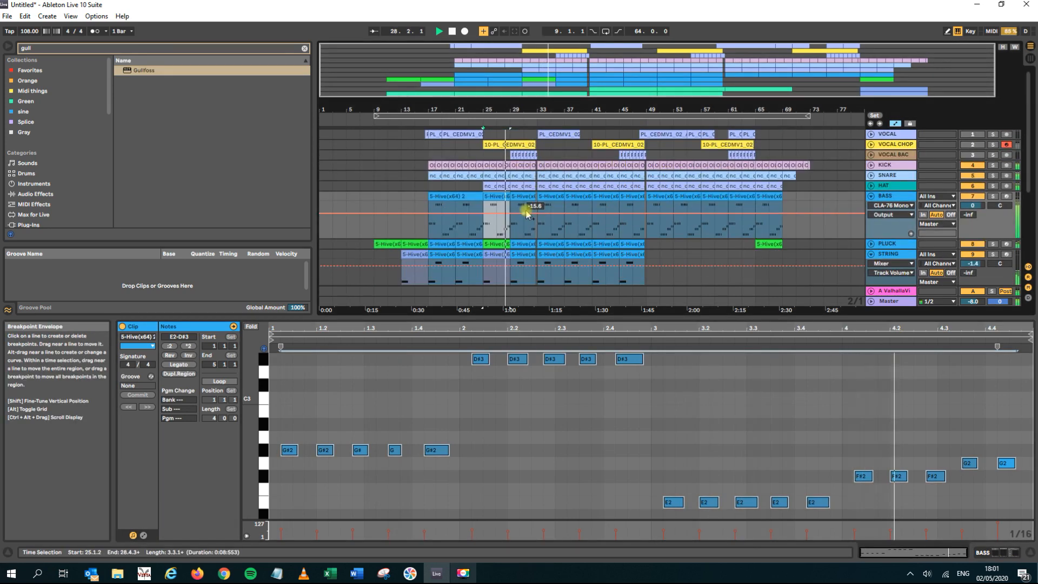
{"action": "key", "text": "space"}
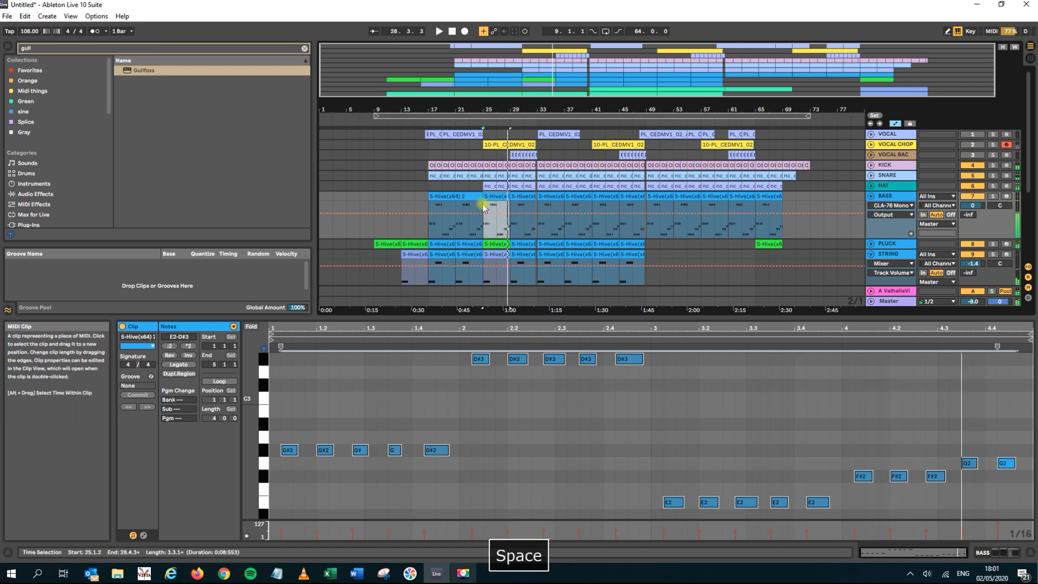
- Duplicate the eight-bar BASS clip at bar 17 onto bars 25 to 33, replacing the clips there
{"action": "key", "text": "ctrl+d"}
{"action": "left_click", "coordinate": [470, 198]}
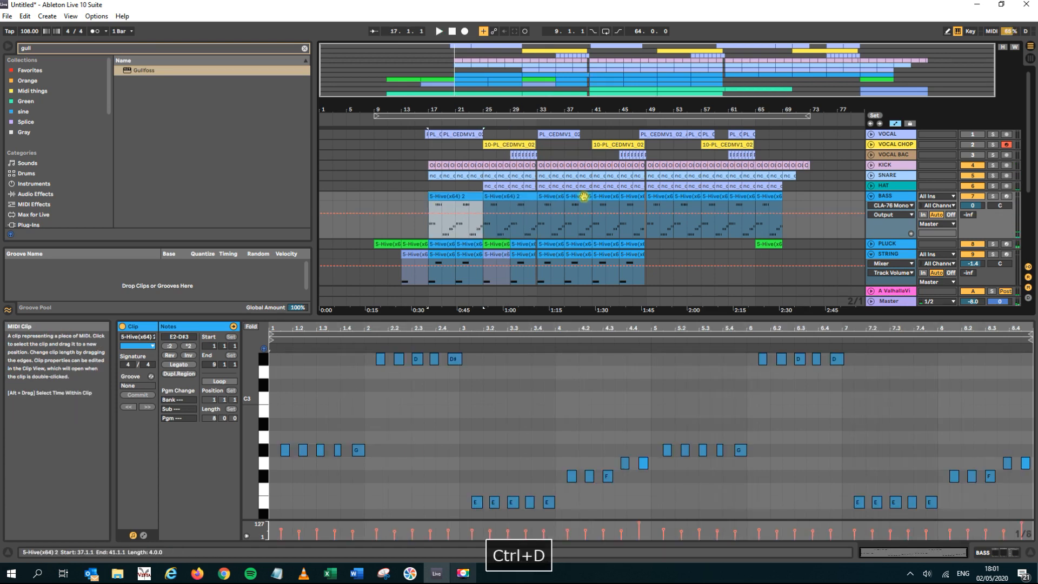
- Fold the BASS track and select the whole arrangement from bar 9 to bar 73 across all tracks
{"action": "left_click", "coordinate": [871, 196]}
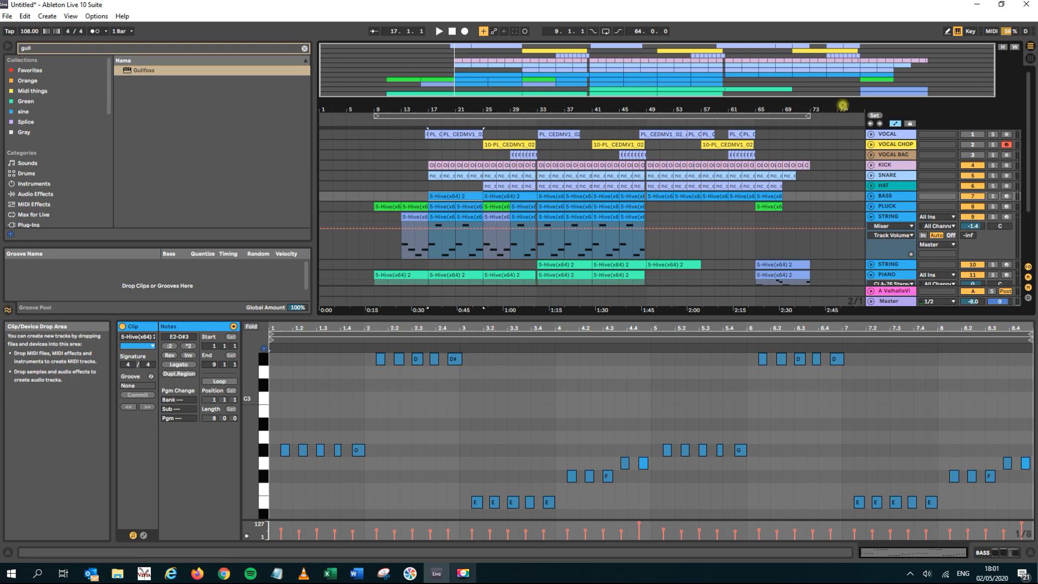
{"action": "key", "text": "ctrl+a"}
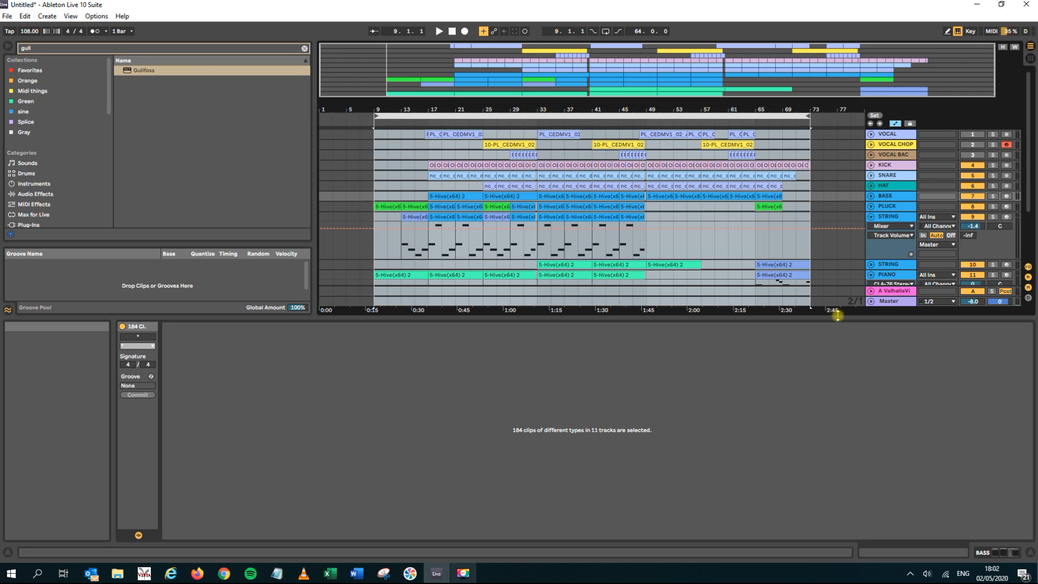
{"action": "left_click", "coordinate": [463, 574]}
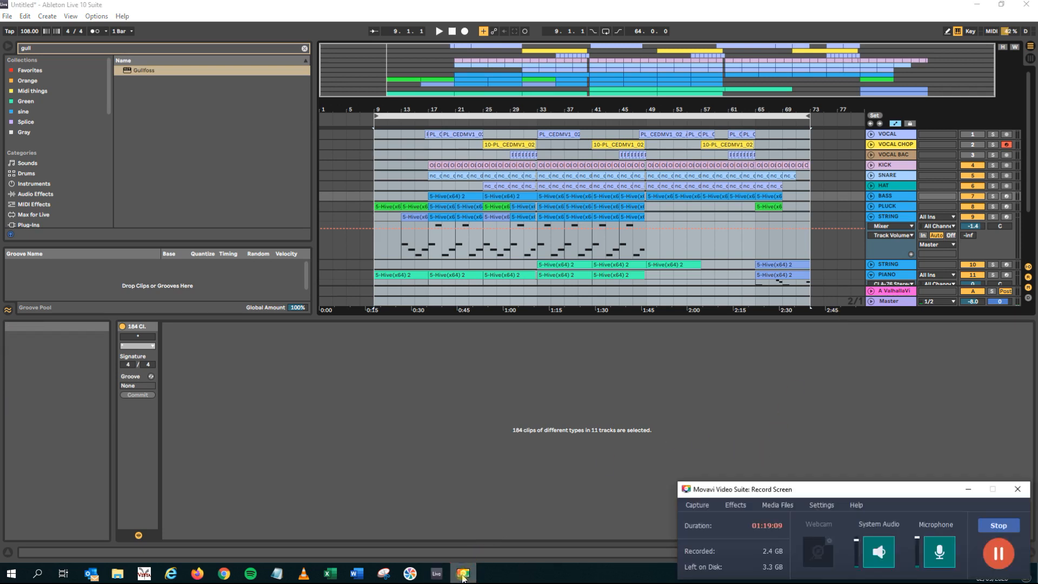